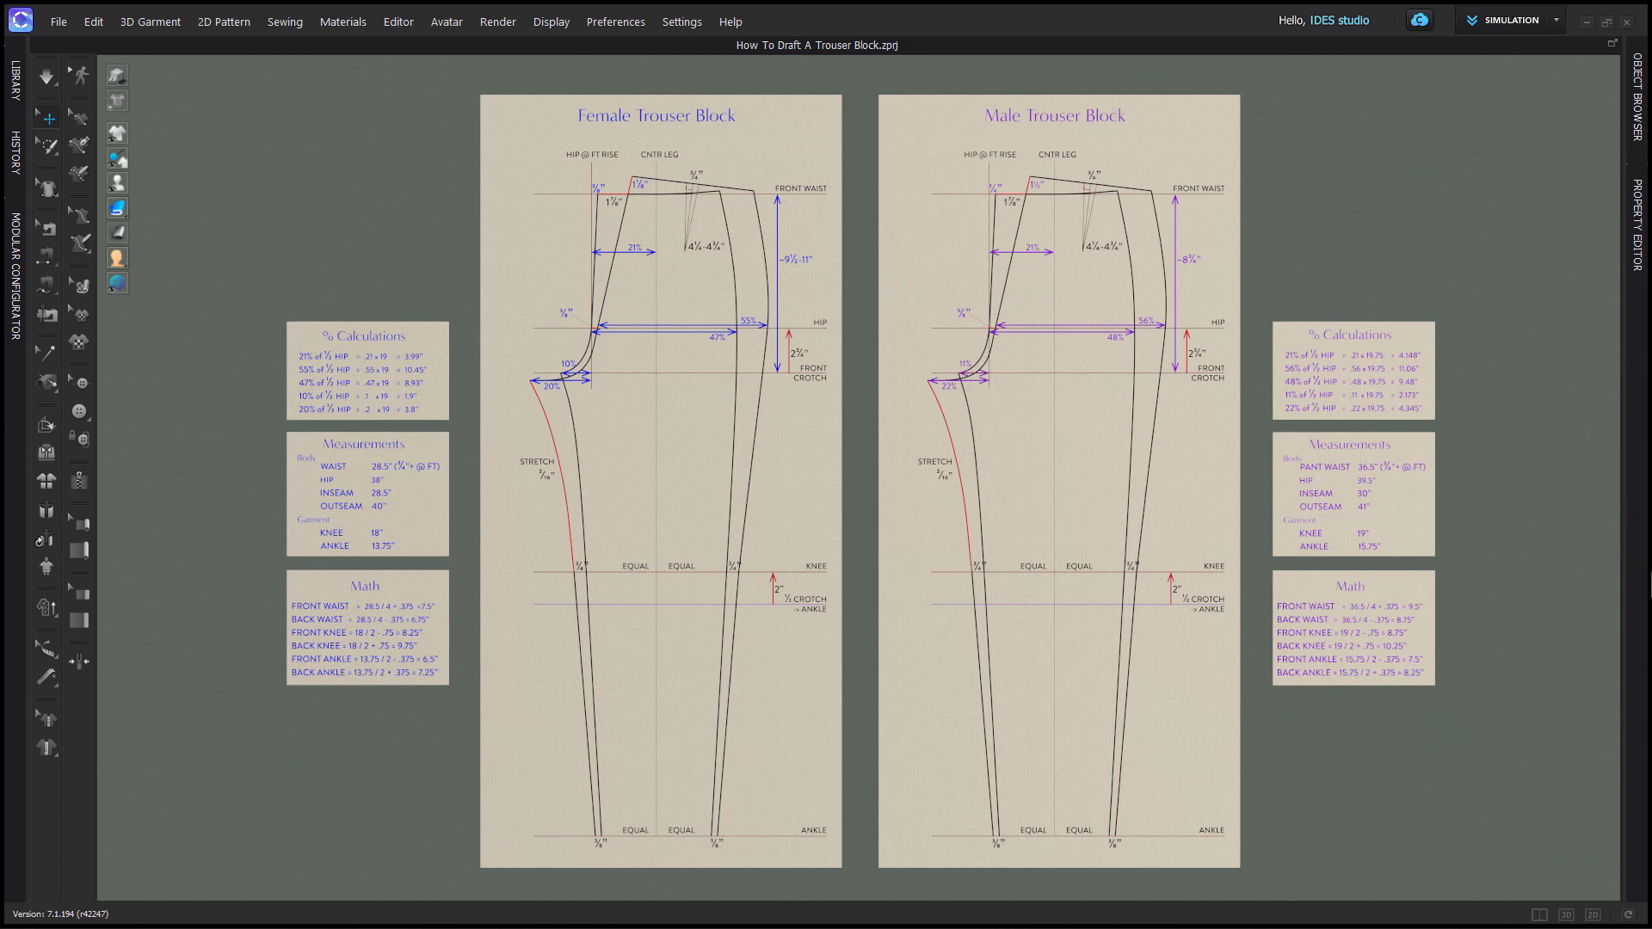
Examine the female trouser block draft along with its percentage calculations, body measurements and waist, knee and ankle math.
{"action": "scroll", "coordinate": [198, 711], "scroll_direction": "up", "scroll_amount": 2}
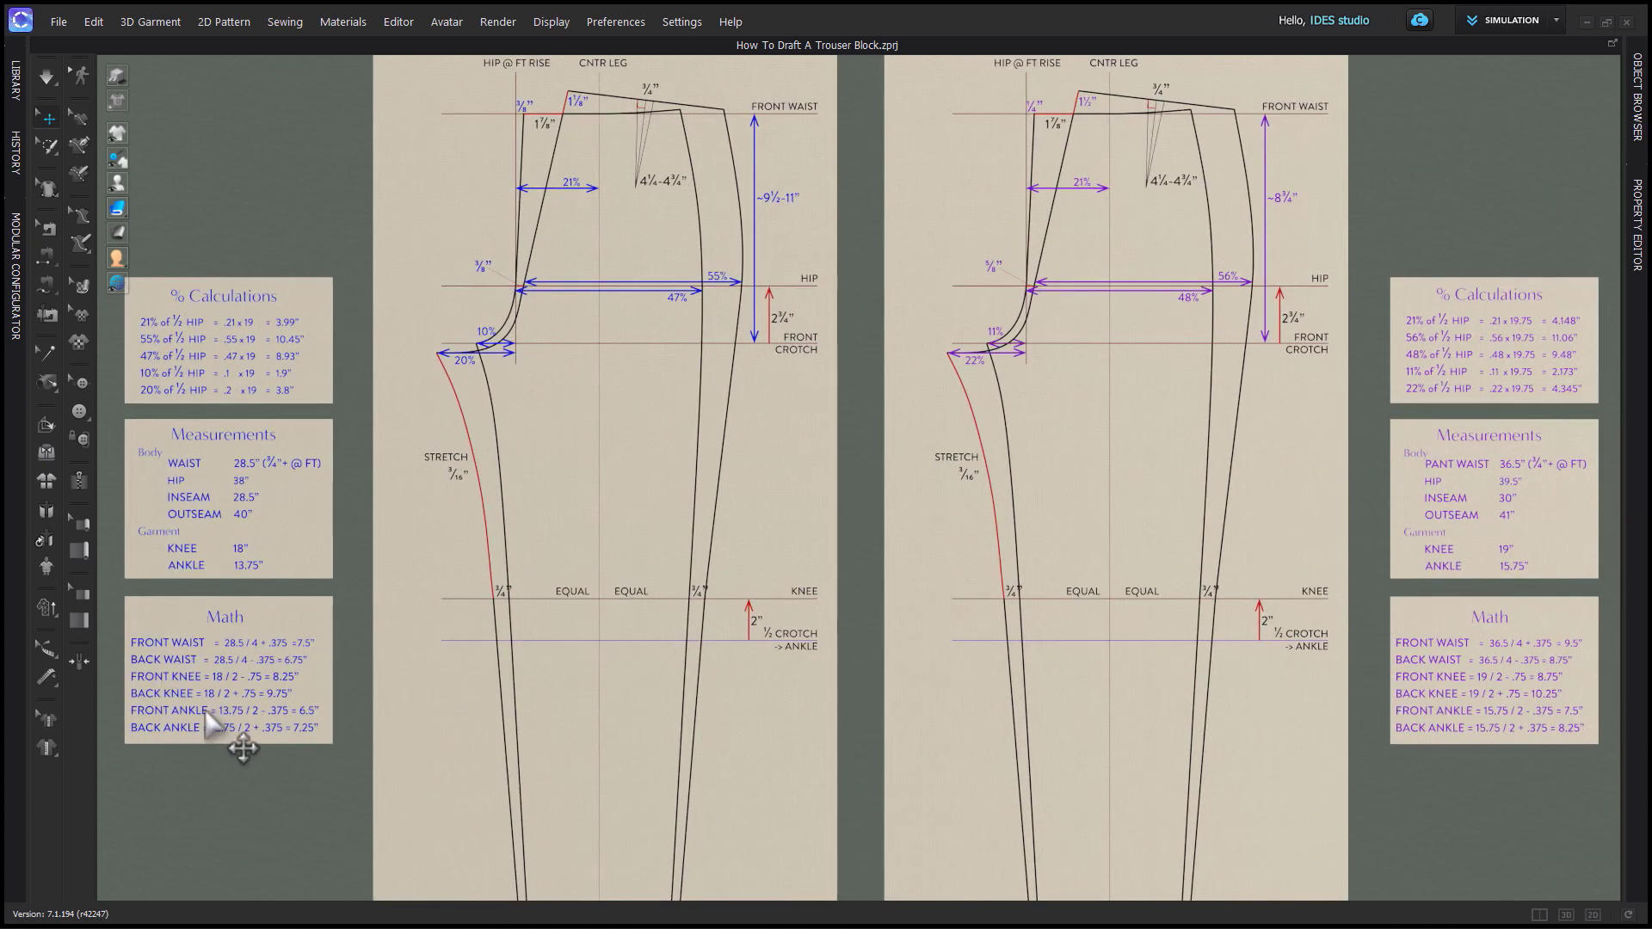
{"action": "right_click_drag", "start_coordinate": [240, 726], "coordinate": [520, 713]}
{"action": "scroll", "coordinate": [413, 726], "scroll_direction": "up", "scroll_amount": 4}
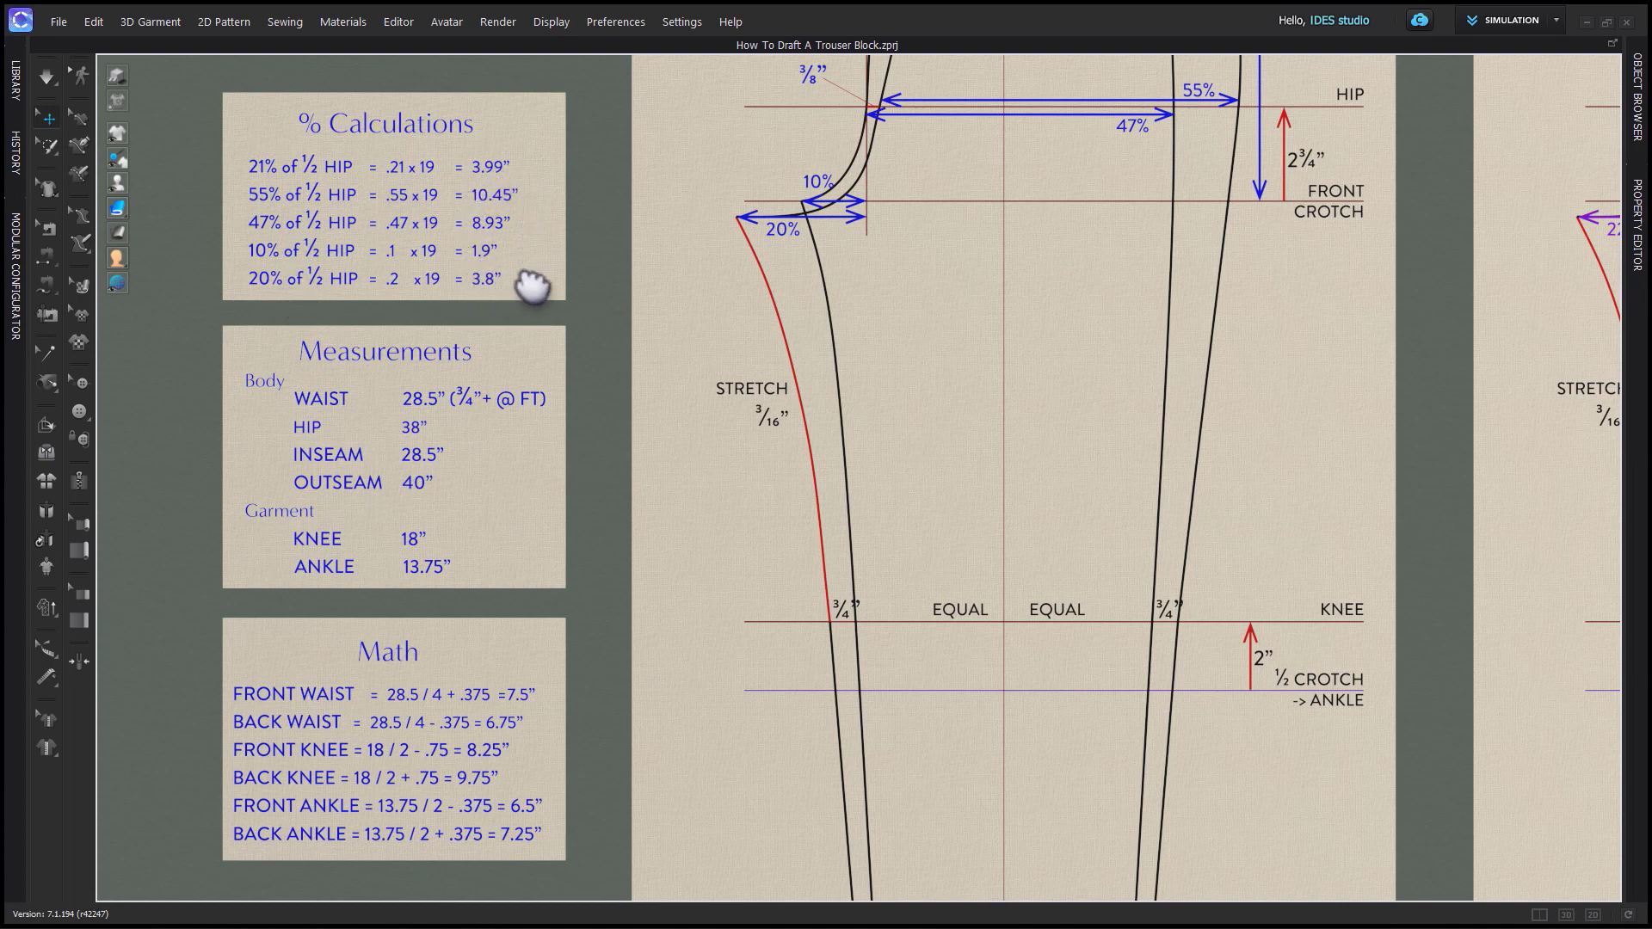
{"action": "scroll", "coordinate": [925, 323], "scroll_direction": "down", "scroll_amount": 1}
{"action": "right_click_drag", "start_coordinate": [925, 323], "coordinate": [885, 544]}
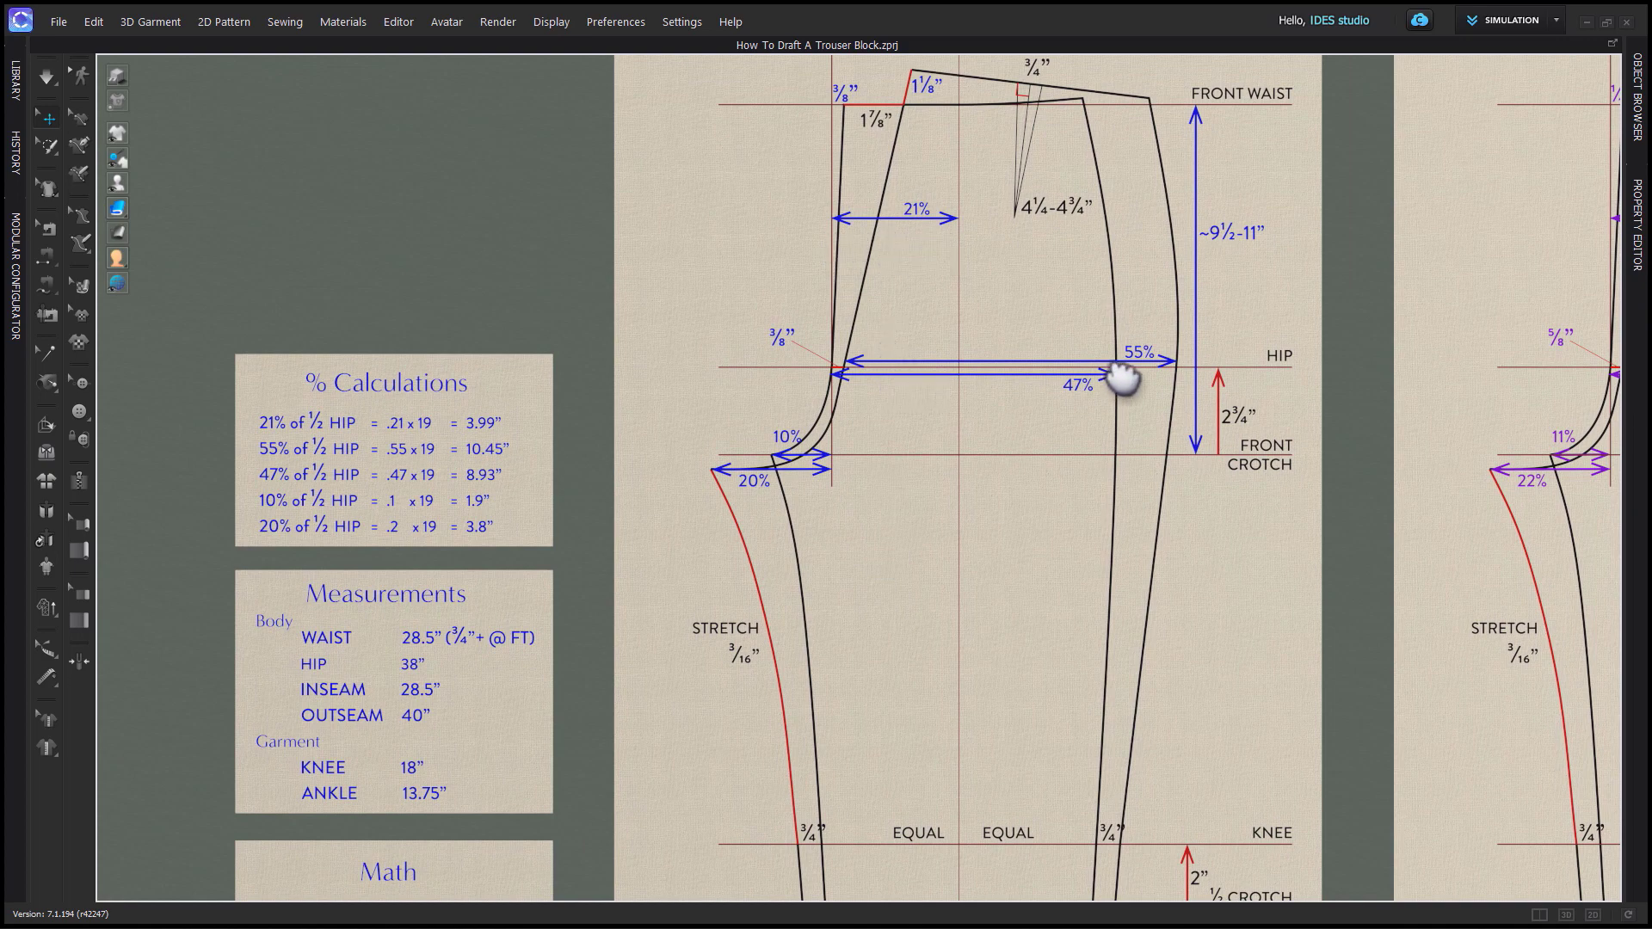
{"action": "right_click_drag", "start_coordinate": [987, 636], "coordinate": [1031, 434]}
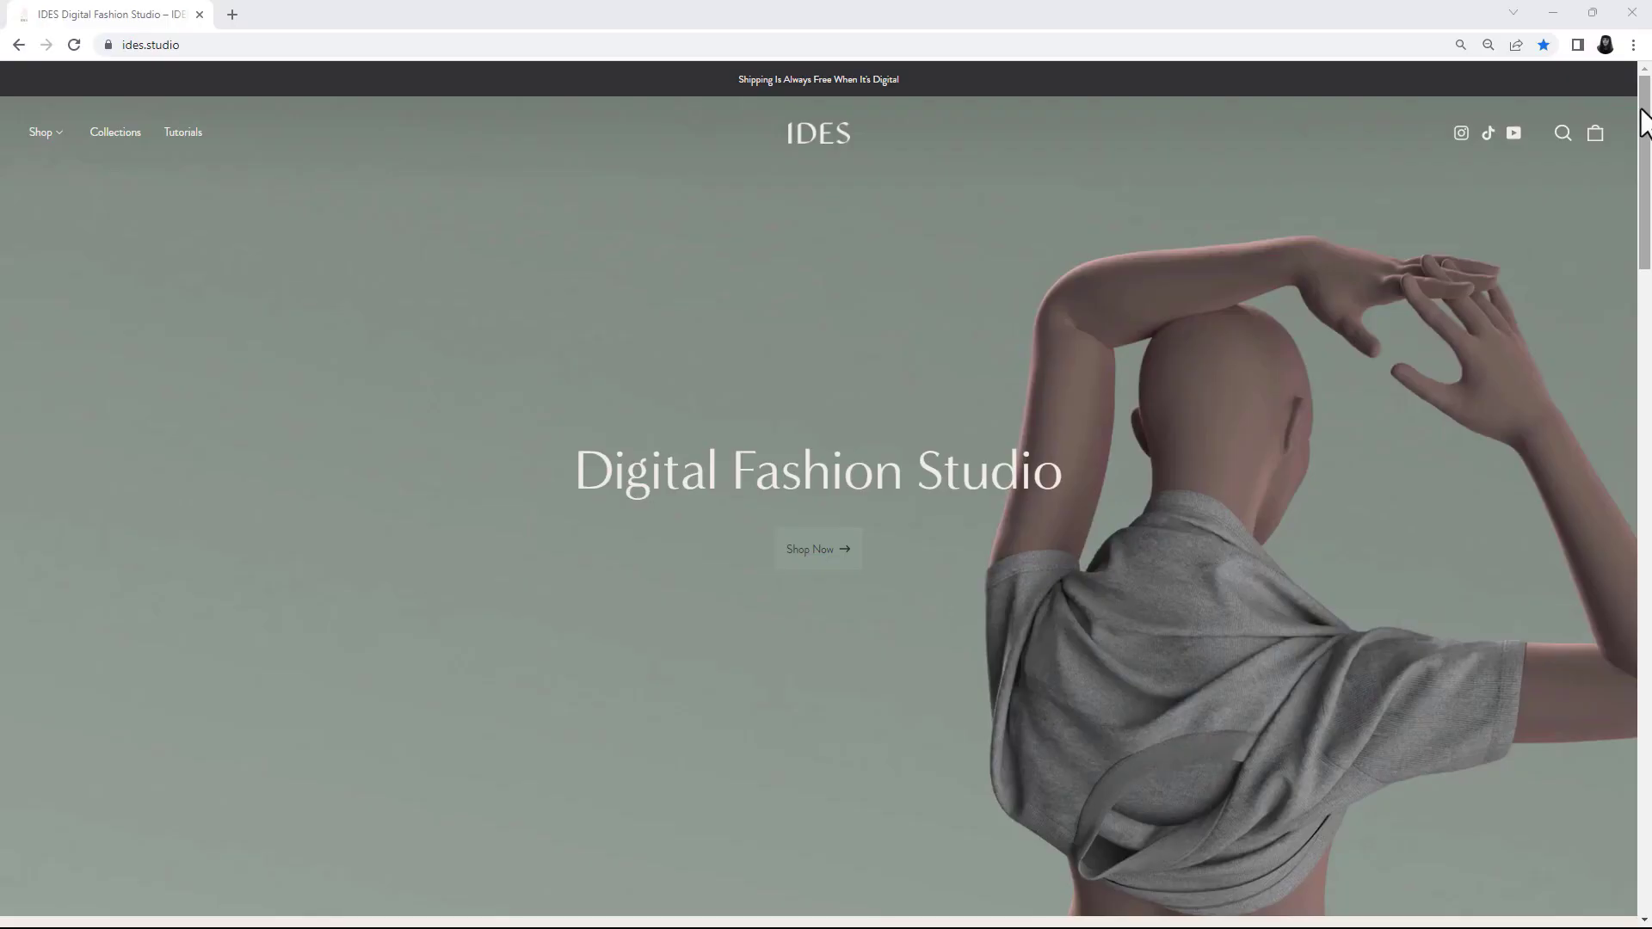
Switch to the IDES website in the browser and look through its size chart for the female and male avatars.
{"action": "left_click_drag", "start_coordinate": [1644, 125], "coordinate": [1646, 779]}
{"action": "left_click", "coordinate": [565, 688]}
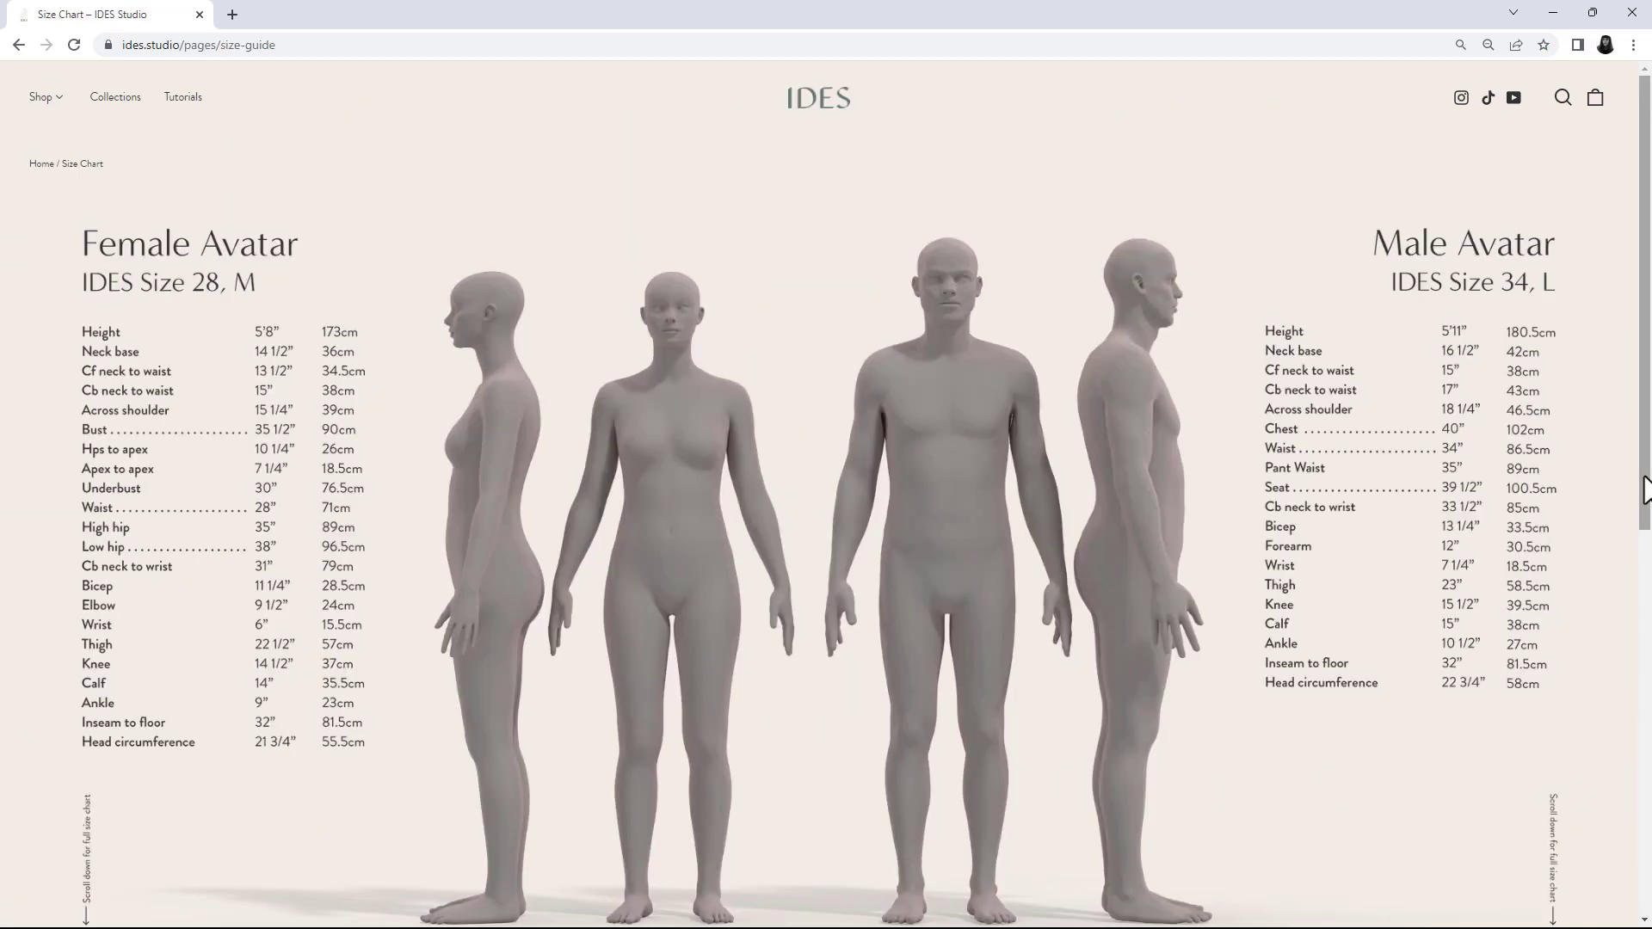
{"action": "left_click_drag", "start_coordinate": [1644, 482], "coordinate": [1645, 543]}
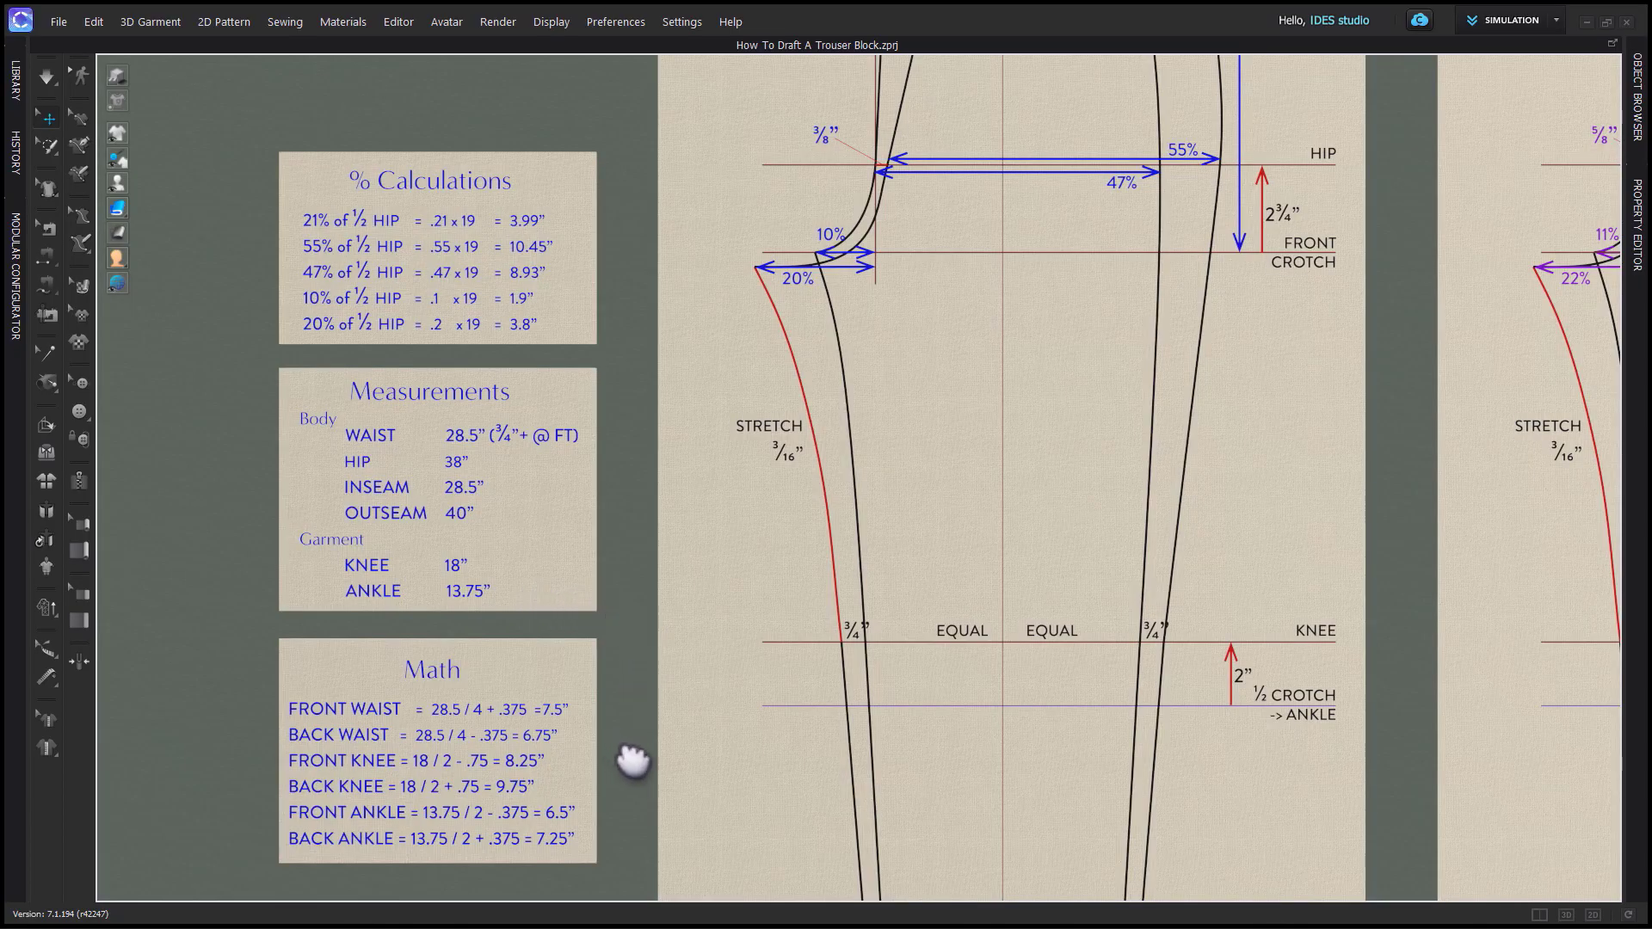
Return to CLO and check the female front and back waist, knee and ankle calculations against the draft down to the ankle line.
{"action": "right_click_drag", "start_coordinate": [619, 748], "coordinate": [604, 664]}
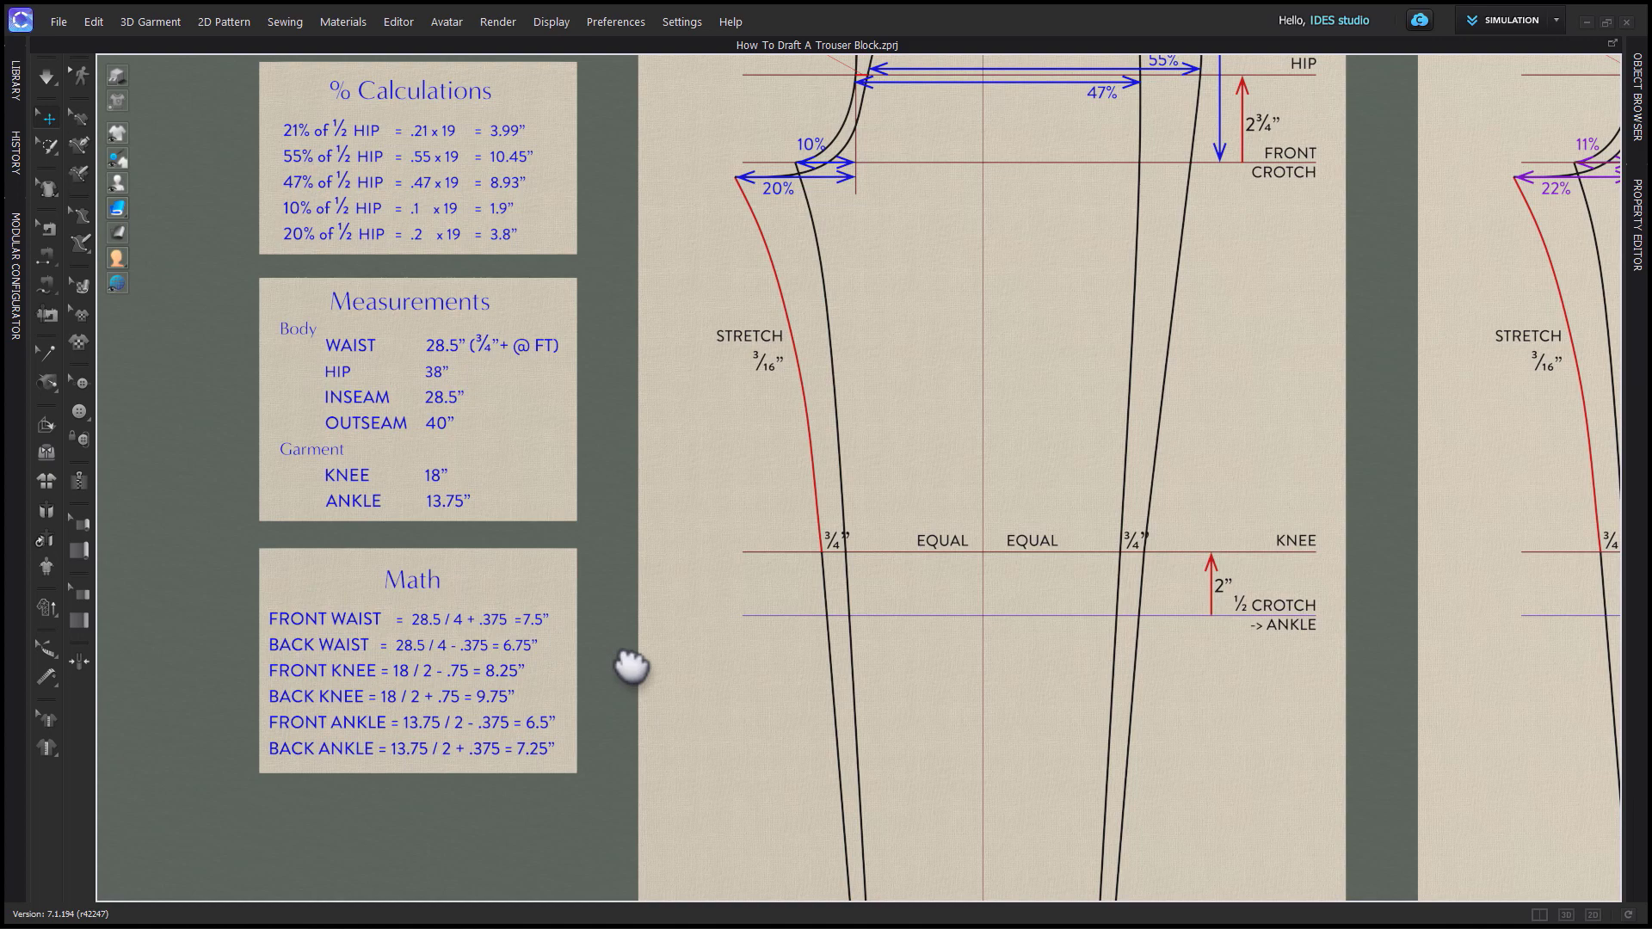
{"action": "scroll", "coordinate": [981, 714], "scroll_direction": "down", "scroll_amount": 5}
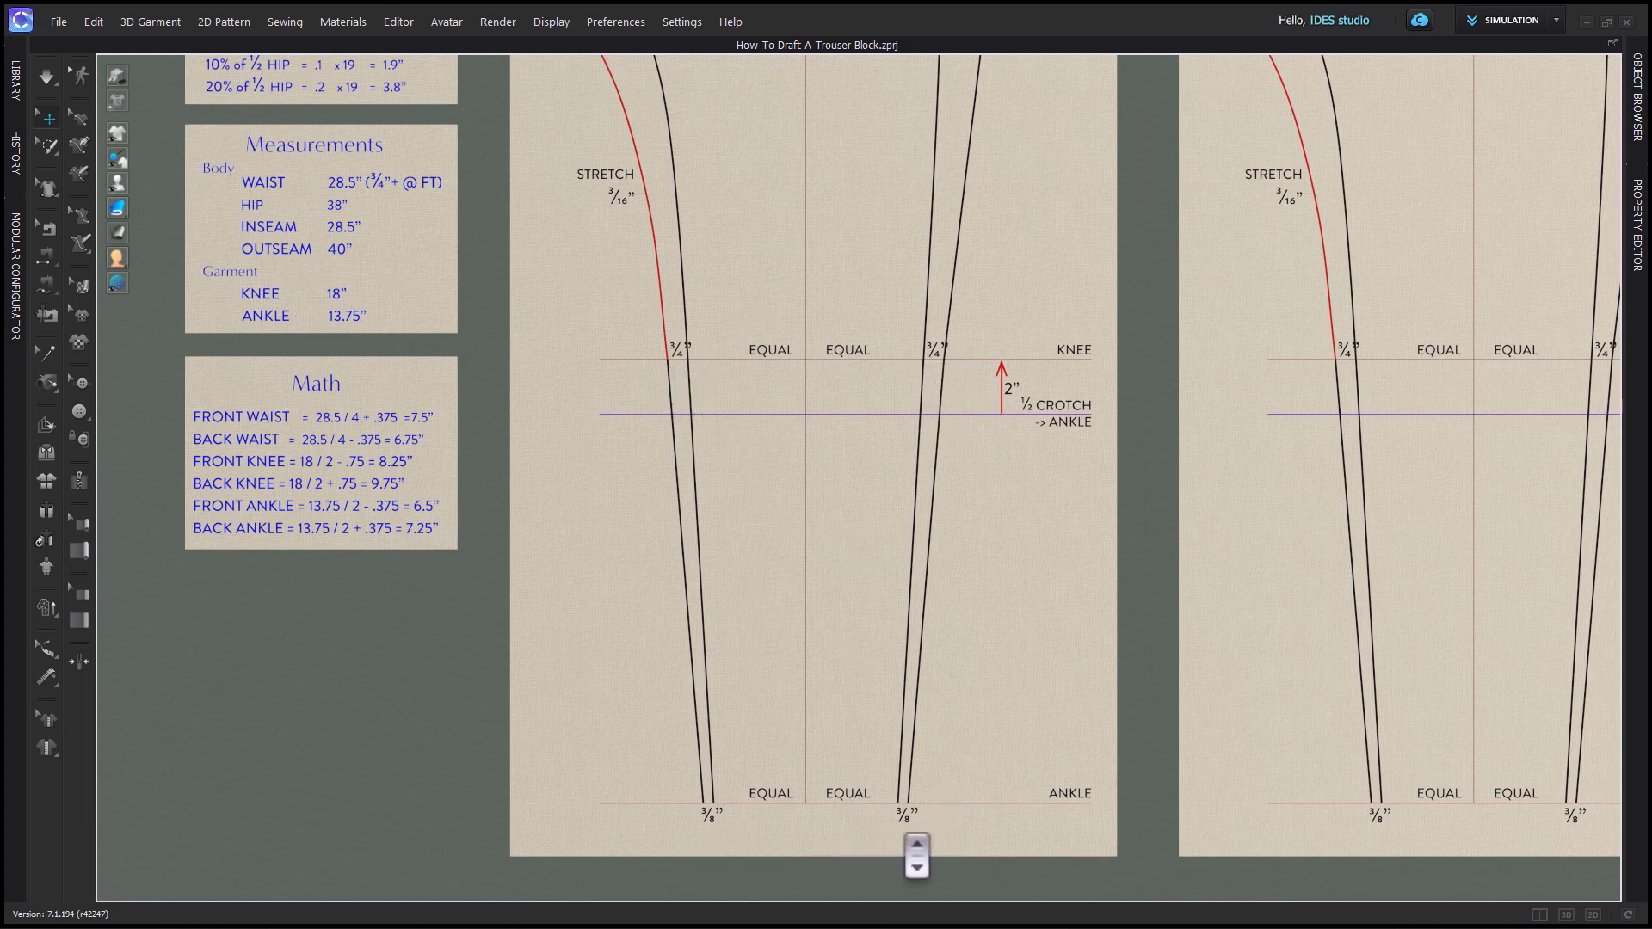
{"action": "scroll", "coordinate": [973, 596], "scroll_direction": "down", "scroll_amount": 3}
{"action": "scroll", "coordinate": [966, 598], "scroll_direction": "up", "scroll_amount": 4}
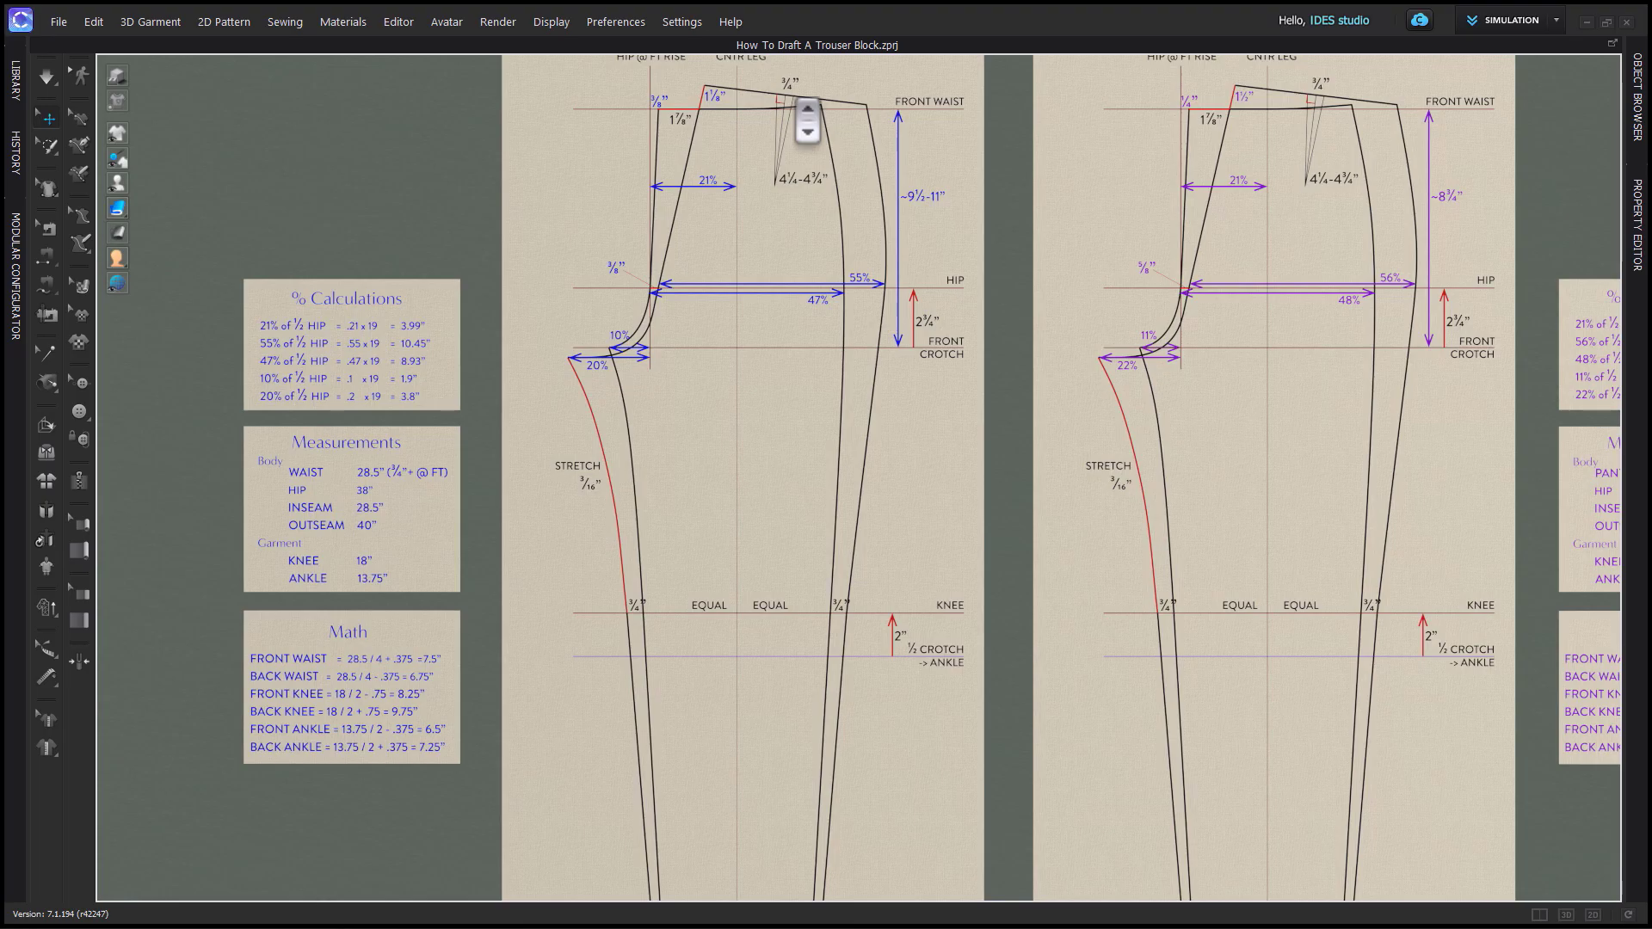
Examine the male trouser block draft and its percentage calculations, body and garment measurements, and math notes.
{"action": "scroll", "coordinate": [1036, 166], "scroll_direction": "down", "scroll_amount": 3}
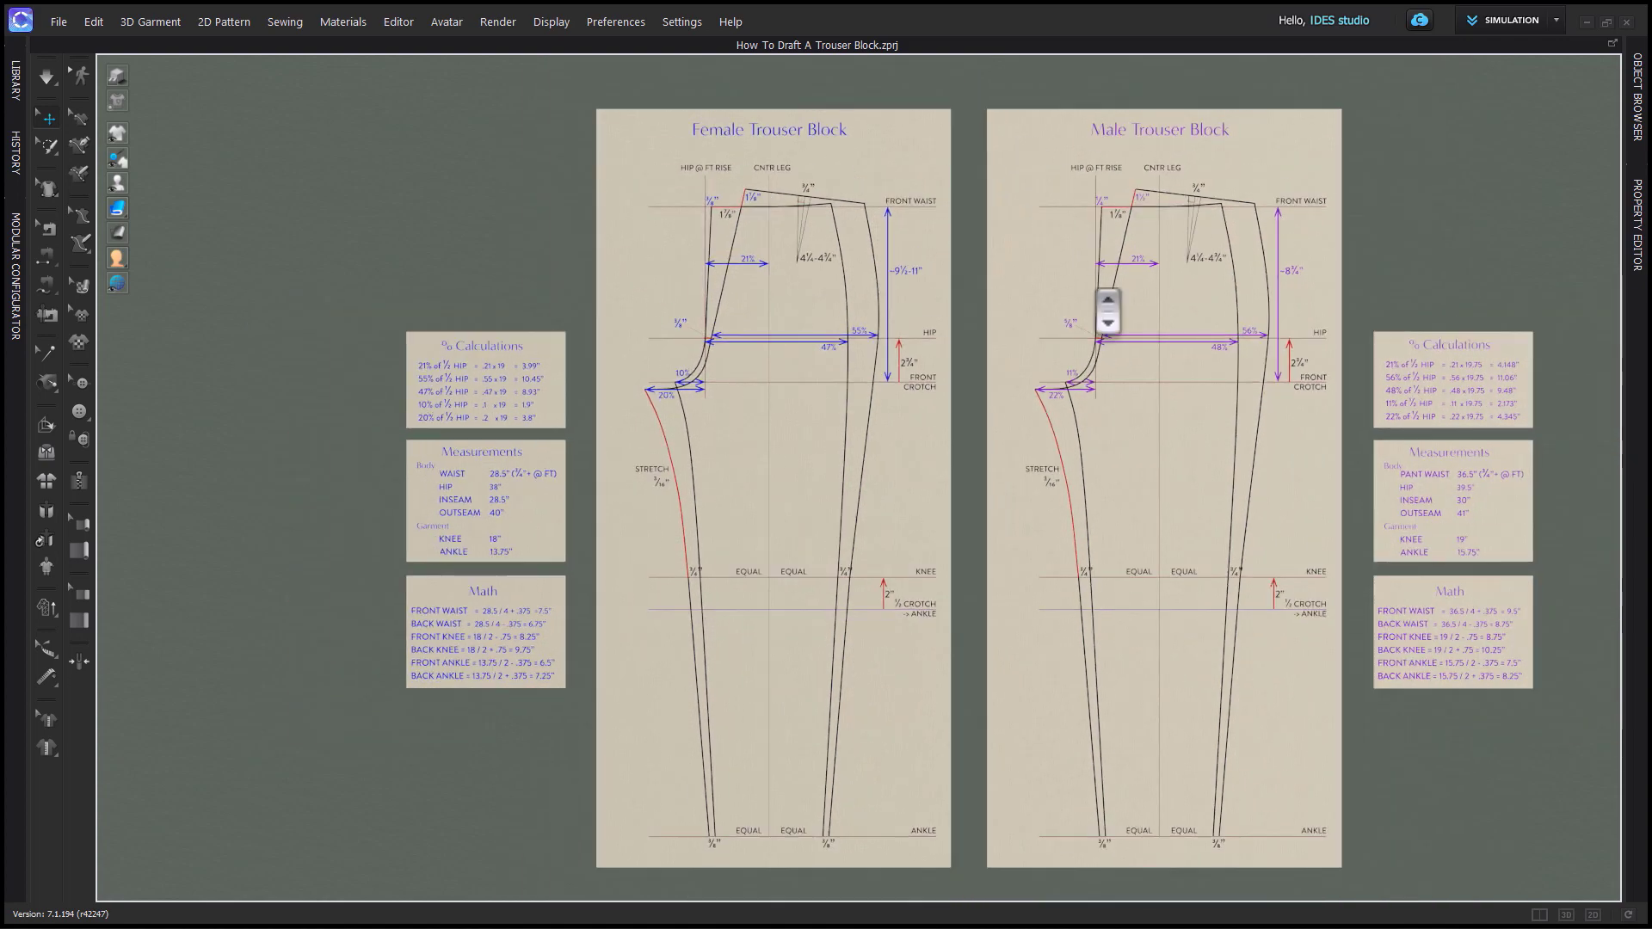
{"action": "right_click_drag", "start_coordinate": [1098, 321], "coordinate": [976, 319]}
{"action": "scroll", "coordinate": [1316, 287], "scroll_direction": "up", "scroll_amount": 2}
{"action": "right_click_drag", "start_coordinate": [1316, 287], "coordinate": [1074, 461]}
{"action": "scroll", "coordinate": [1279, 411], "scroll_direction": "up", "scroll_amount": 1}
{"action": "scroll", "coordinate": [1279, 412], "scroll_direction": "up", "scroll_amount": 1}
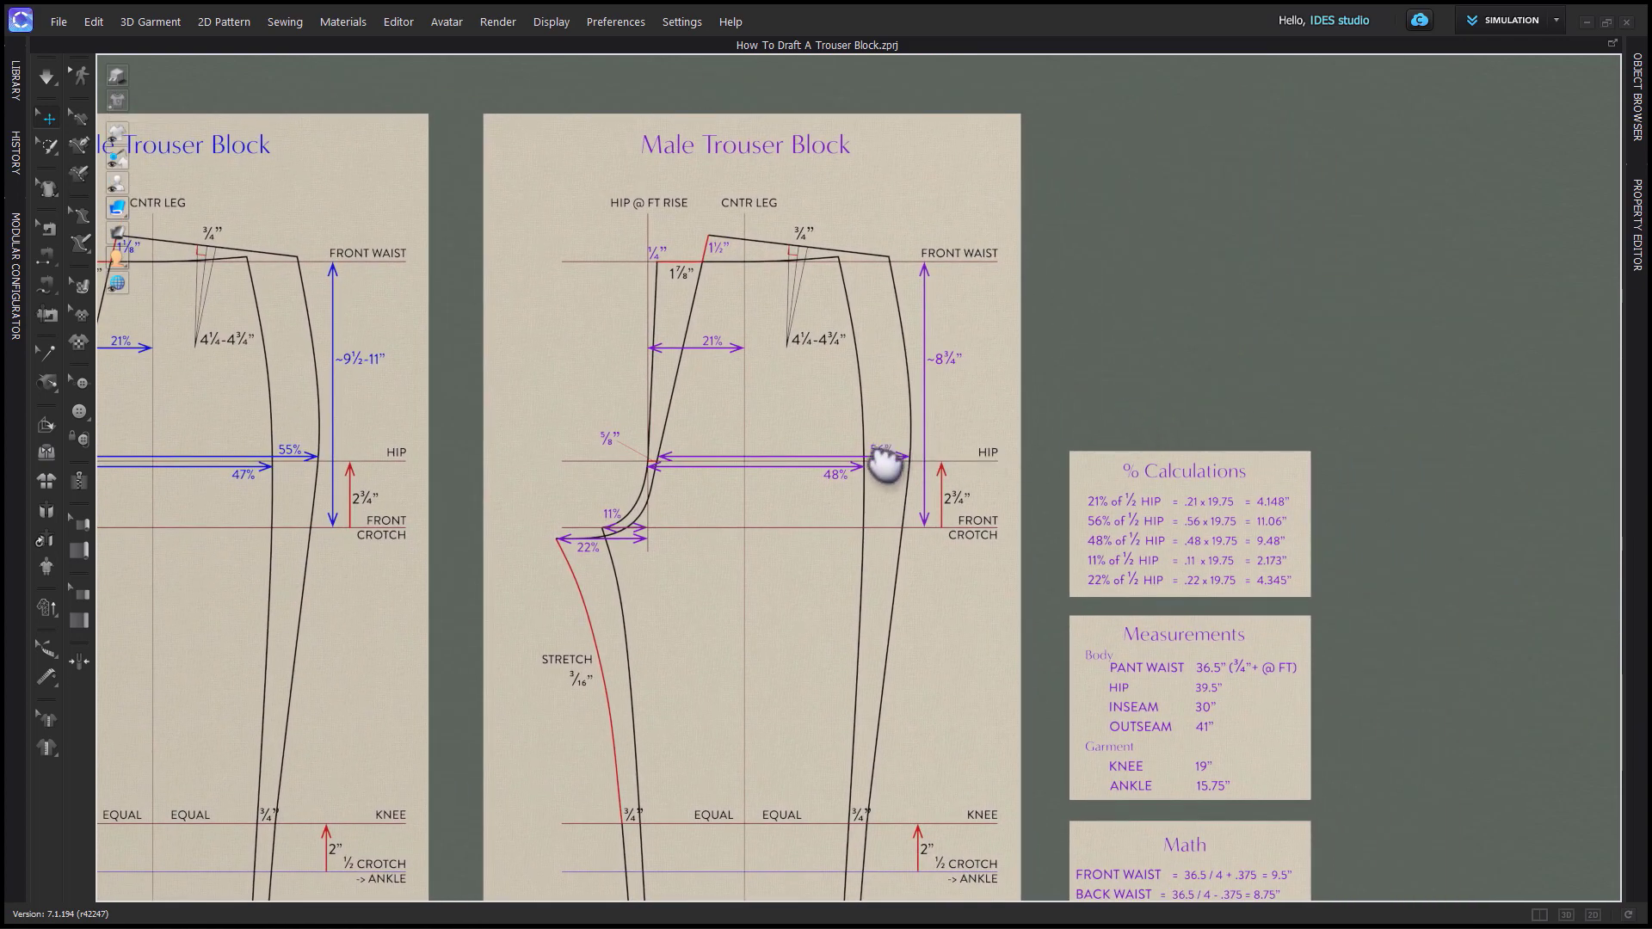
{"action": "scroll", "coordinate": [1350, 609], "scroll_direction": "up", "scroll_amount": 1}
{"action": "right_click_drag", "start_coordinate": [1350, 608], "coordinate": [1291, 376]}
{"action": "scroll", "coordinate": [1288, 375], "scroll_direction": "up", "scroll_amount": 1}
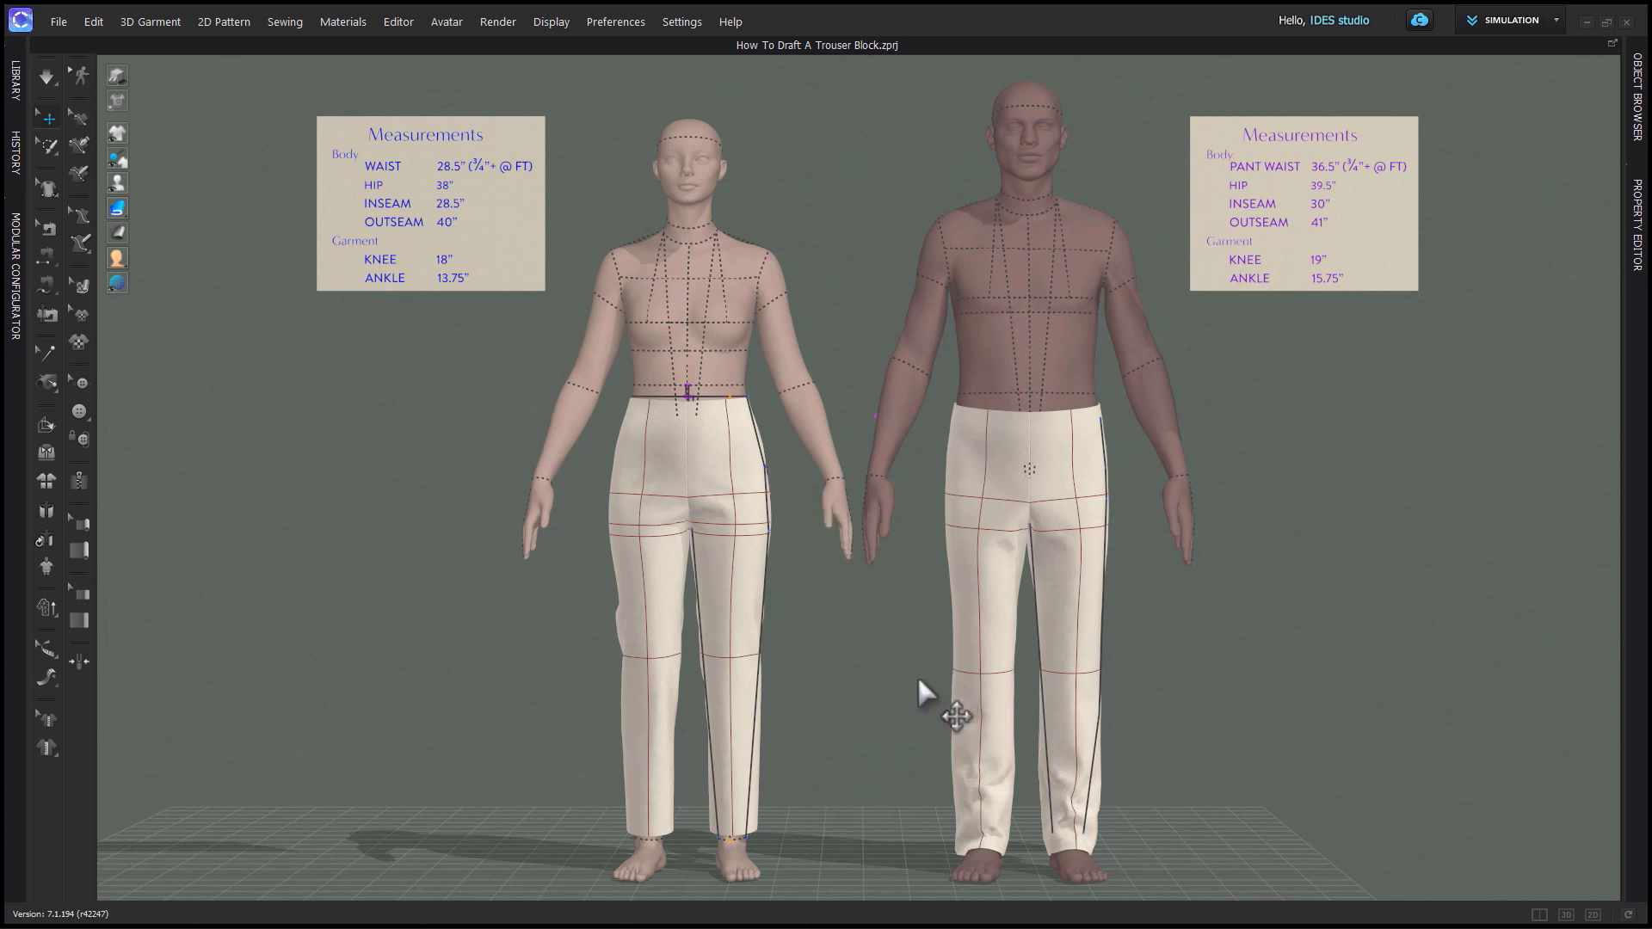
Inspect the female avatar's waist circumference at the top edge of the trousers from the front and at an angle.
{"action": "left_click", "coordinate": [715, 398]}
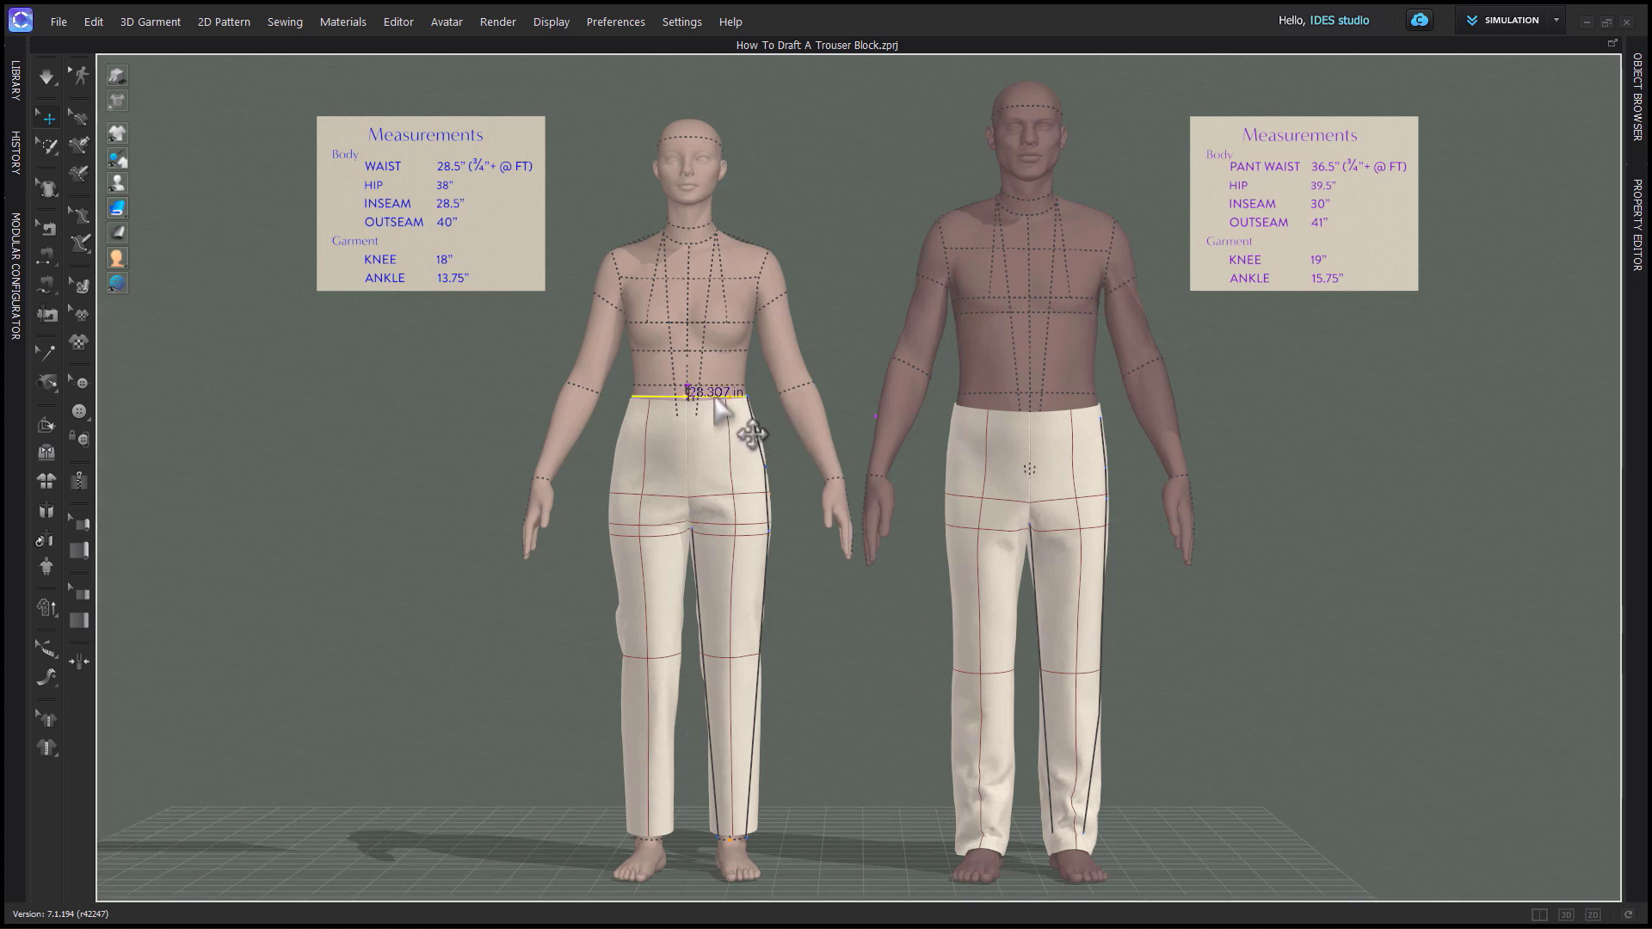
{"action": "scroll", "coordinate": [829, 534], "scroll_direction": "up", "scroll_amount": 5}
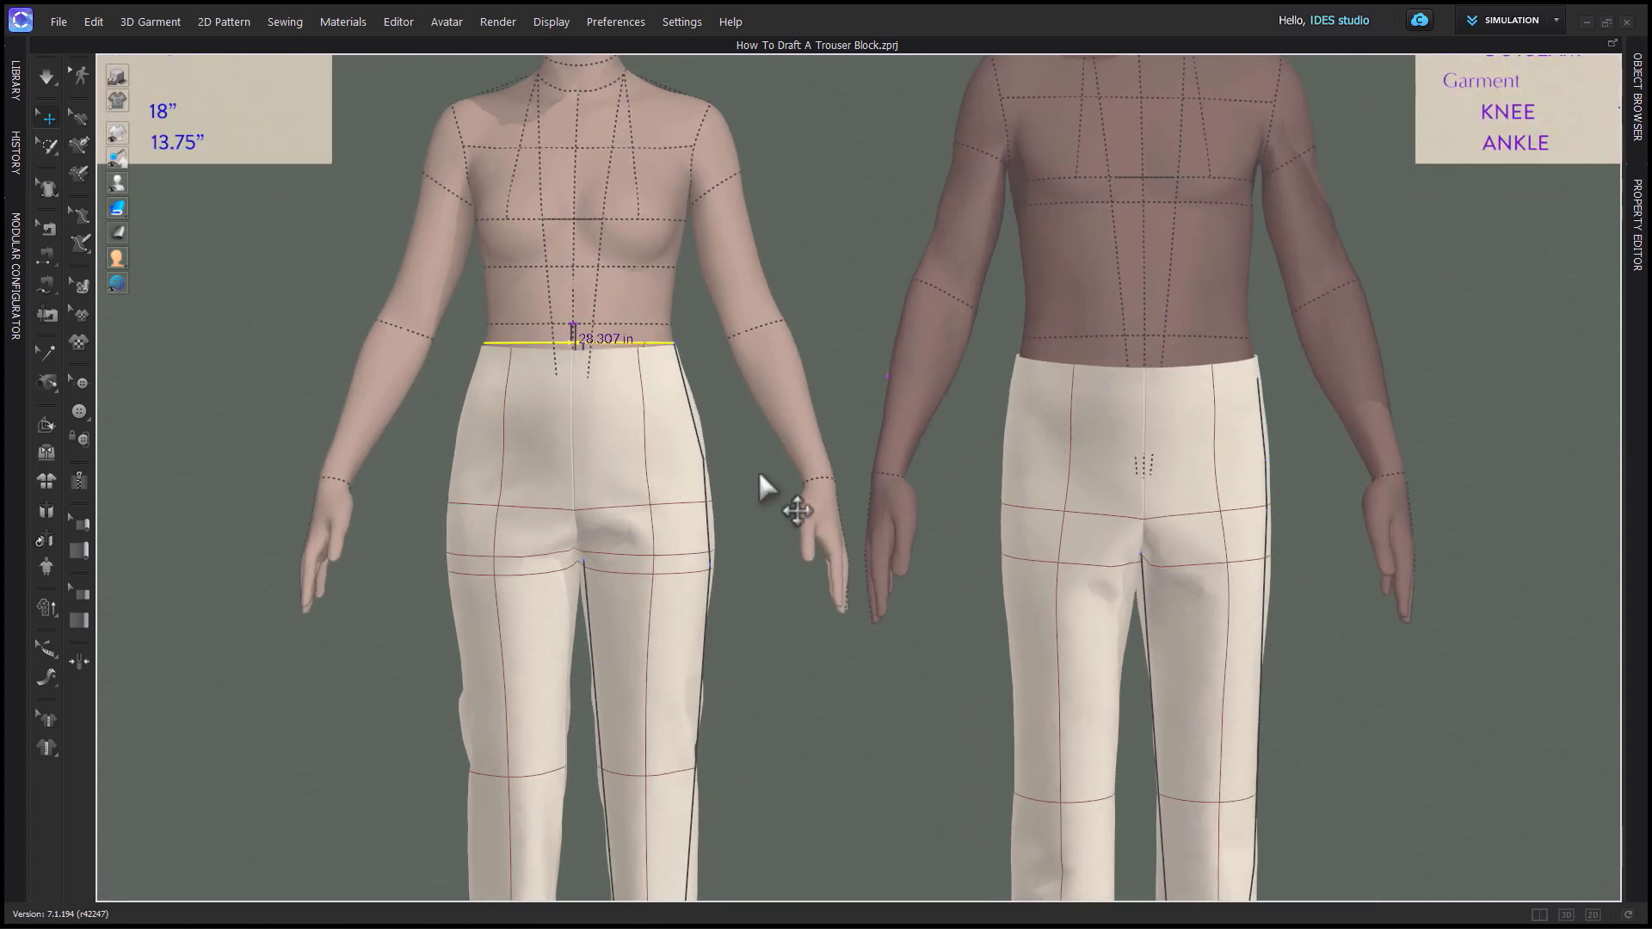
{"action": "scroll", "coordinate": [897, 532], "scroll_direction": "up", "scroll_amount": 2}
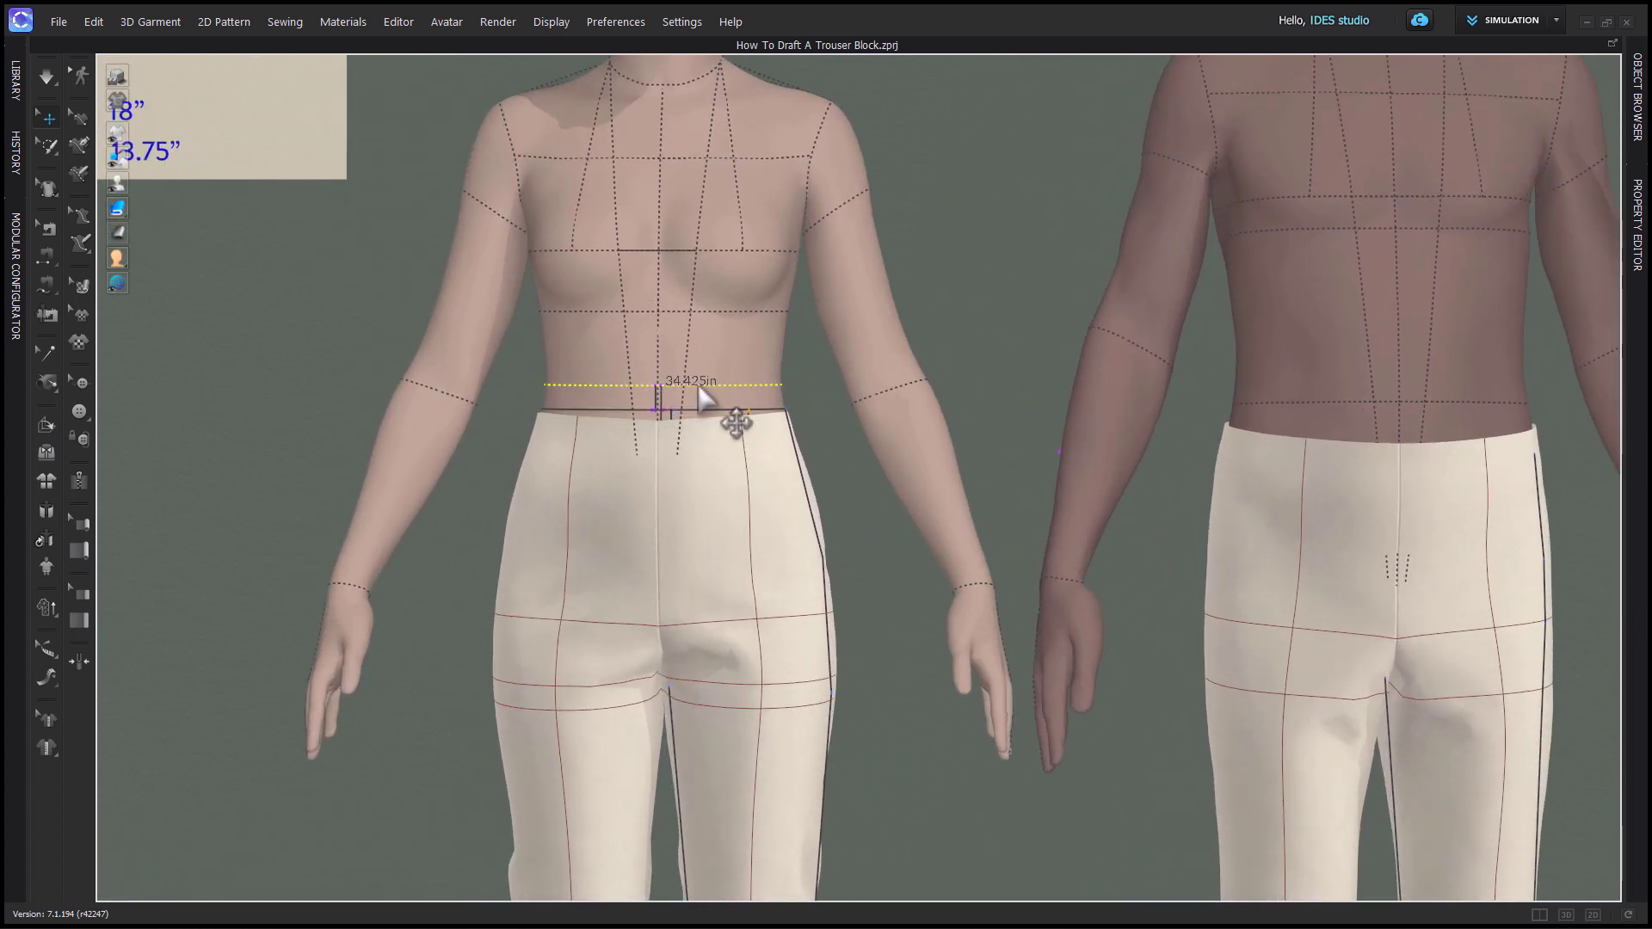
{"action": "left_click", "coordinate": [725, 411]}
{"action": "right_click_drag", "start_coordinate": [818, 468], "coordinate": [808, 415]}
{"action": "left_click", "coordinate": [713, 421]}
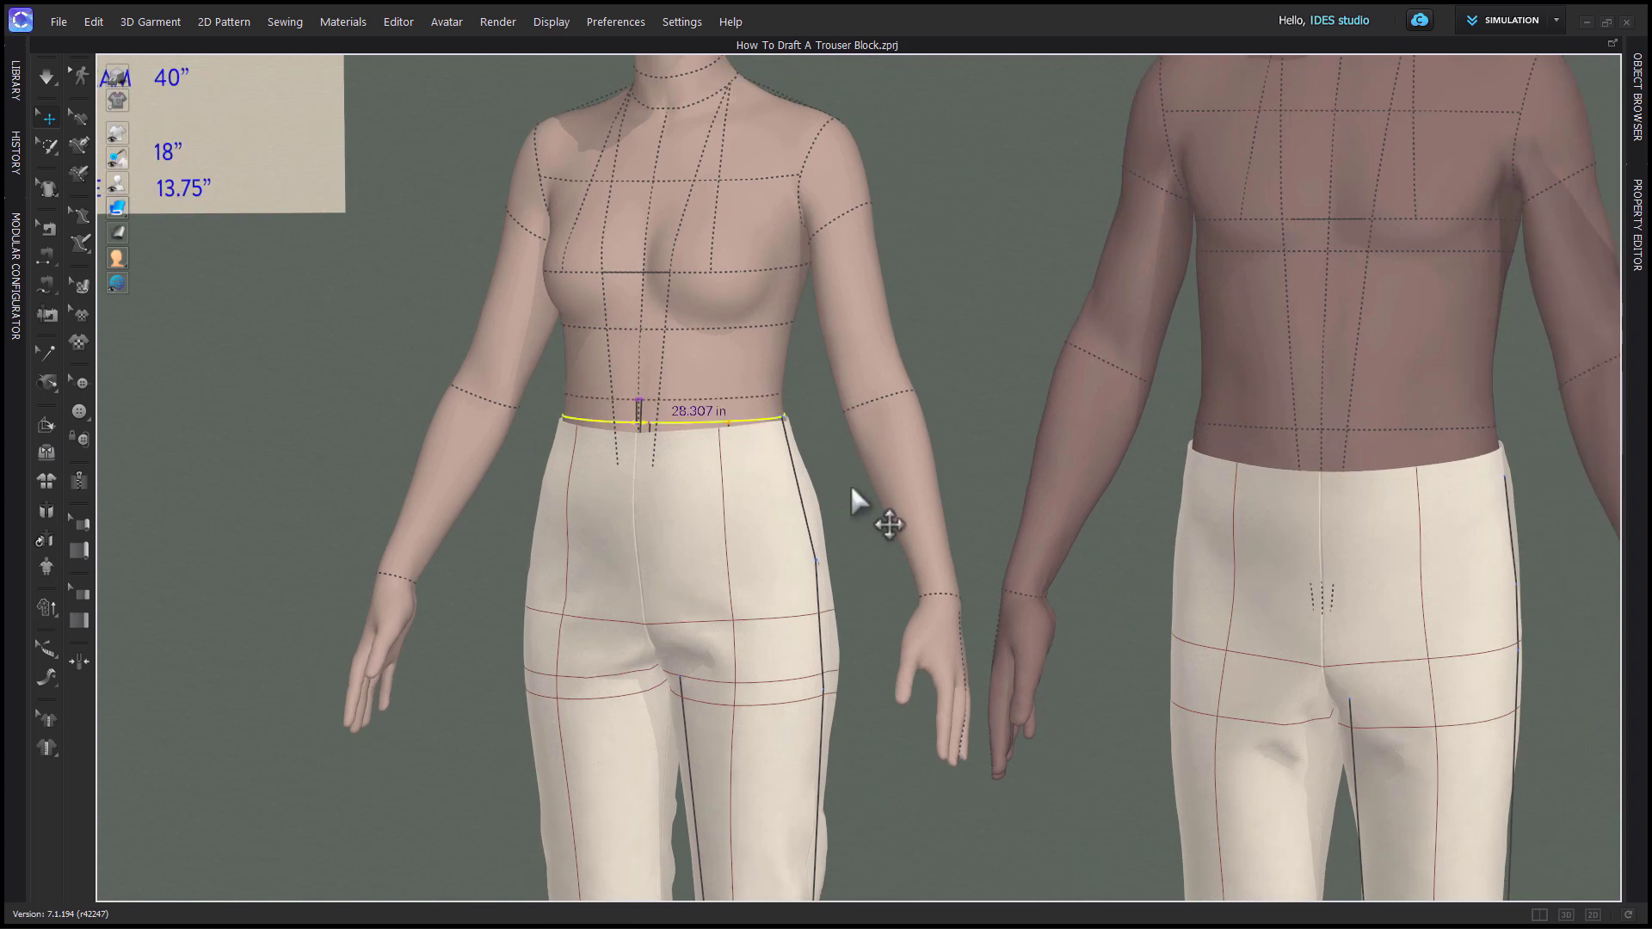
{"action": "left_click", "coordinate": [798, 454]}
{"action": "right_click_drag", "start_coordinate": [798, 454], "coordinate": [863, 482]}
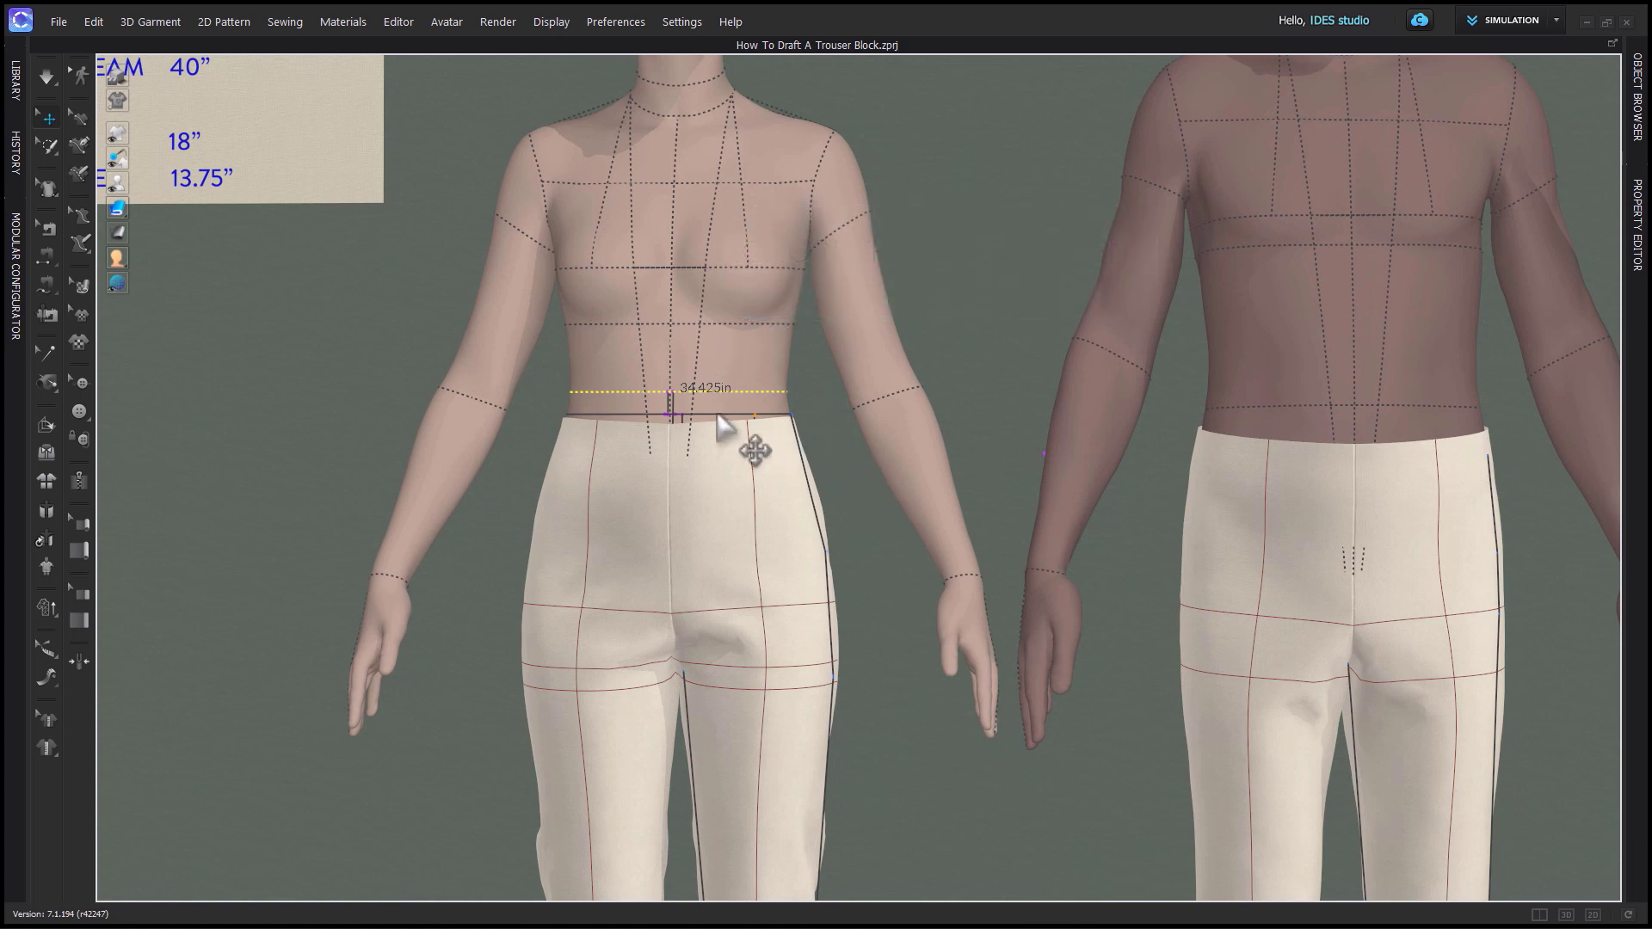
{"action": "scroll", "coordinate": [719, 415], "scroll_direction": "down", "scroll_amount": 1}
Switch the garments to a translucent display and select the male avatar's pant waist measurement.
{"action": "middle_click_drag", "start_coordinate": [1092, 473], "coordinate": [785, 473]}
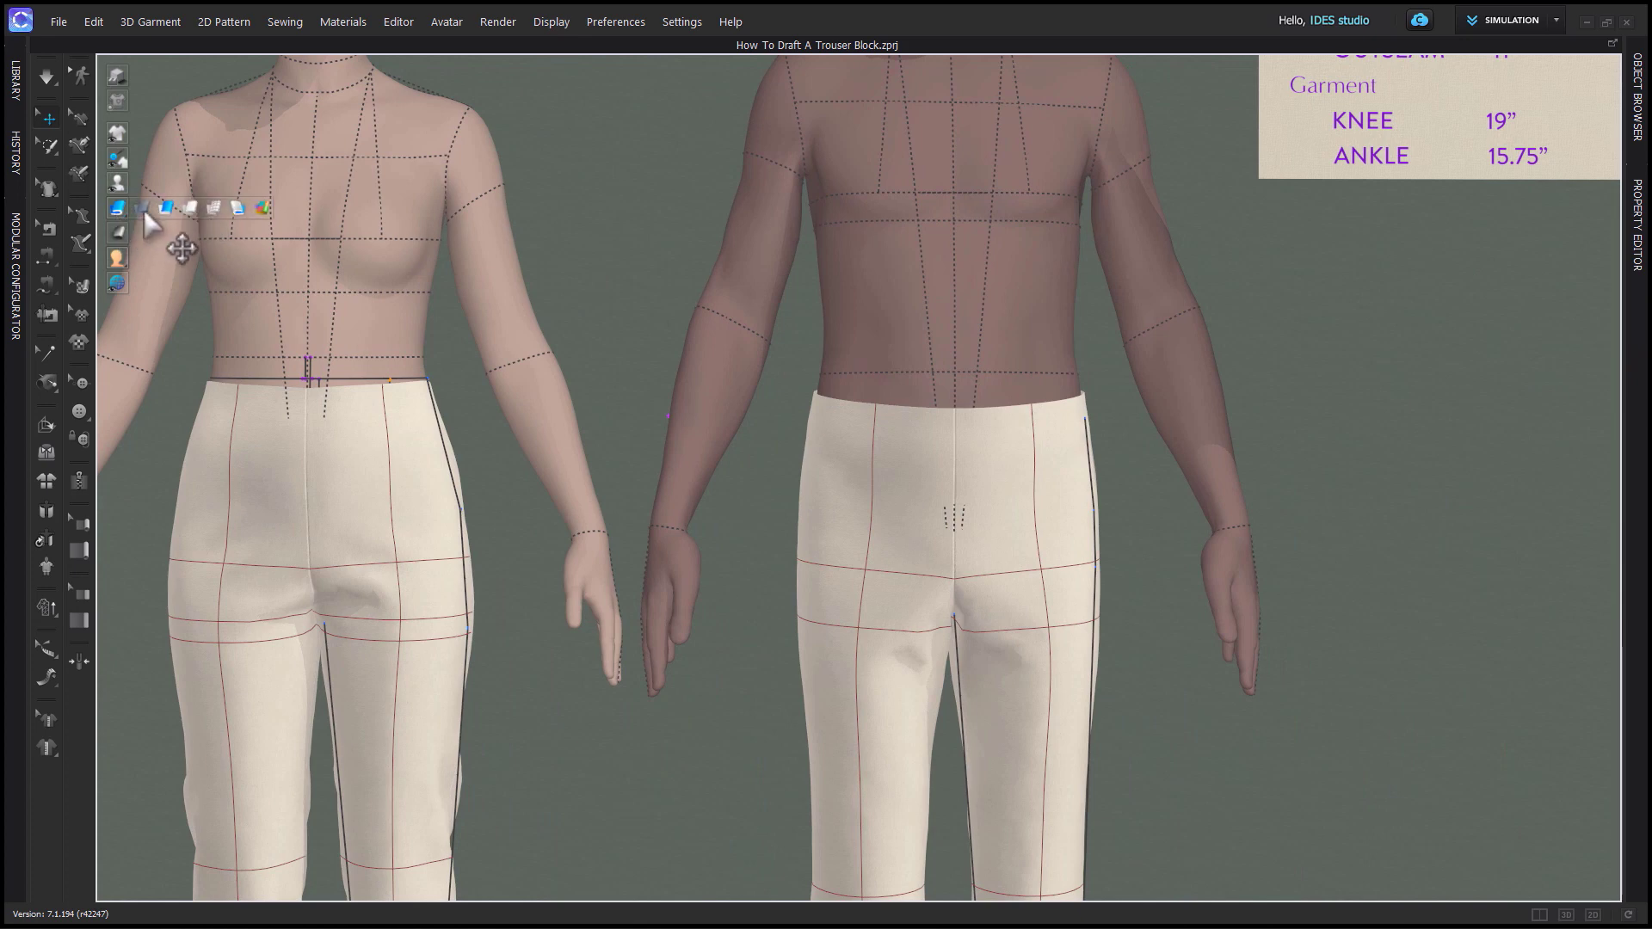
{"action": "left_click", "coordinate": [143, 208]}
{"action": "scroll", "coordinate": [1122, 569], "scroll_direction": "up", "scroll_amount": 2}
{"action": "key", "text": "m"}
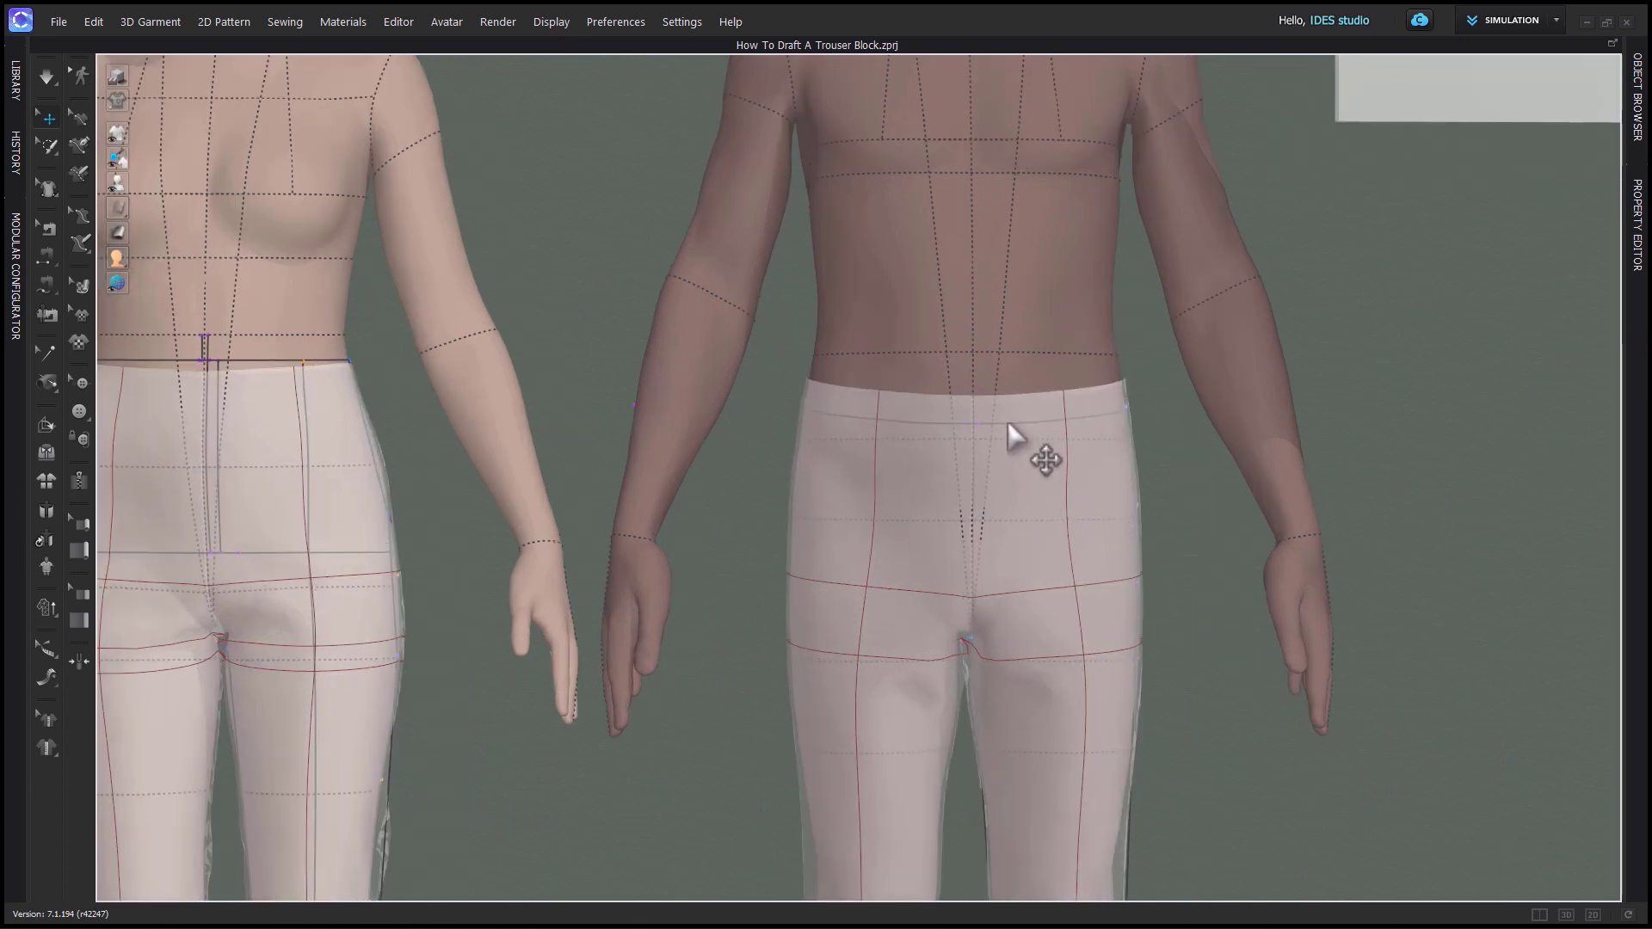
{"action": "left_click", "coordinate": [1008, 420]}
Examine the male avatar's pant waist measurement under the translucent trousers from several angles.
{"action": "right_click_drag", "start_coordinate": [1109, 684], "coordinate": [1078, 673]}
{"action": "scroll", "coordinate": [1091, 675], "scroll_direction": "down", "scroll_amount": 5}
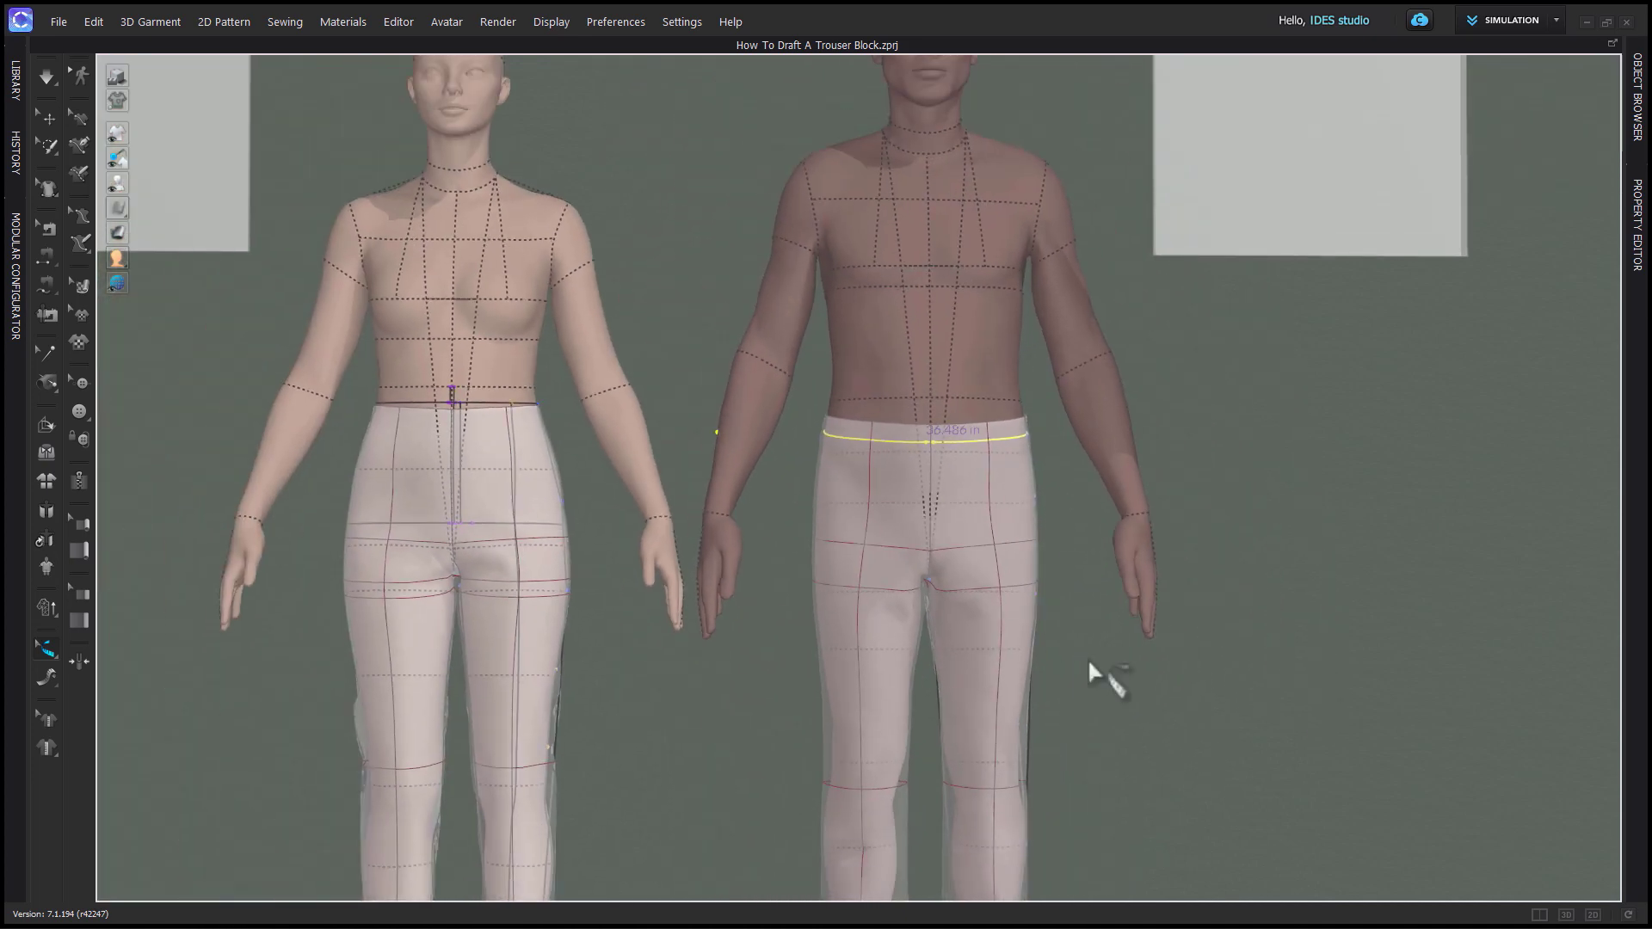
{"action": "middle_click_drag", "start_coordinate": [1091, 675], "coordinate": [1001, 641]}
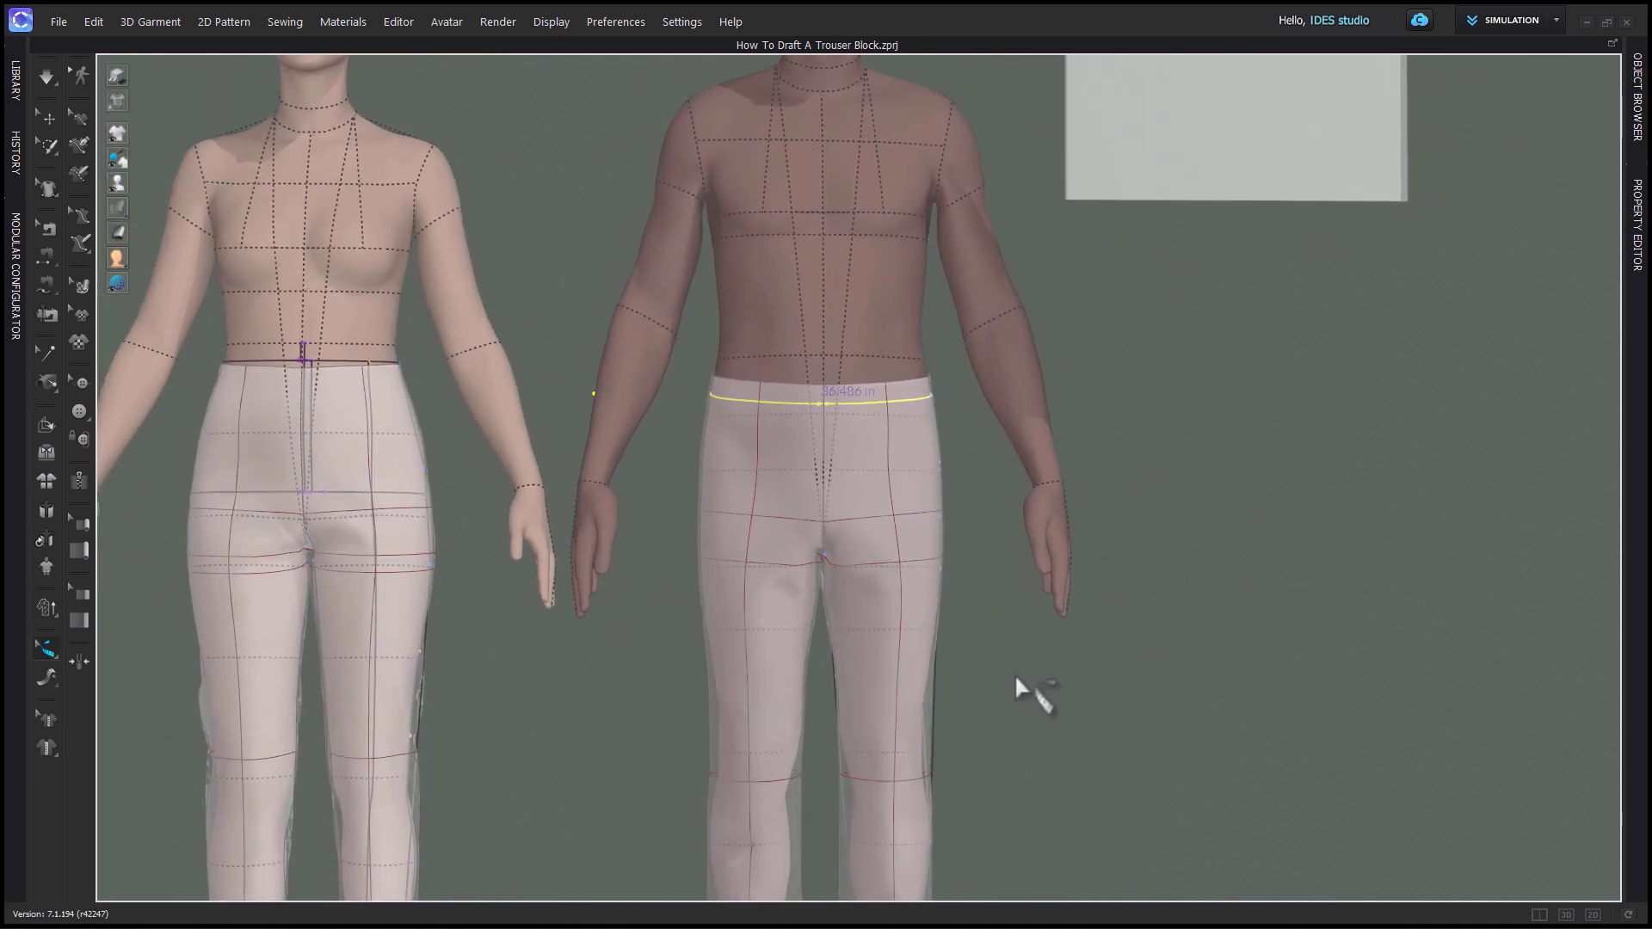
{"action": "mouse_move", "coordinate": [1025, 689]}
{"action": "right_mouse_down"}
{"action": "mouse_move", "coordinate": [833, 693]}
{"action": "mouse_move", "coordinate": [1019, 695]}
{"action": "right_mouse_up"}
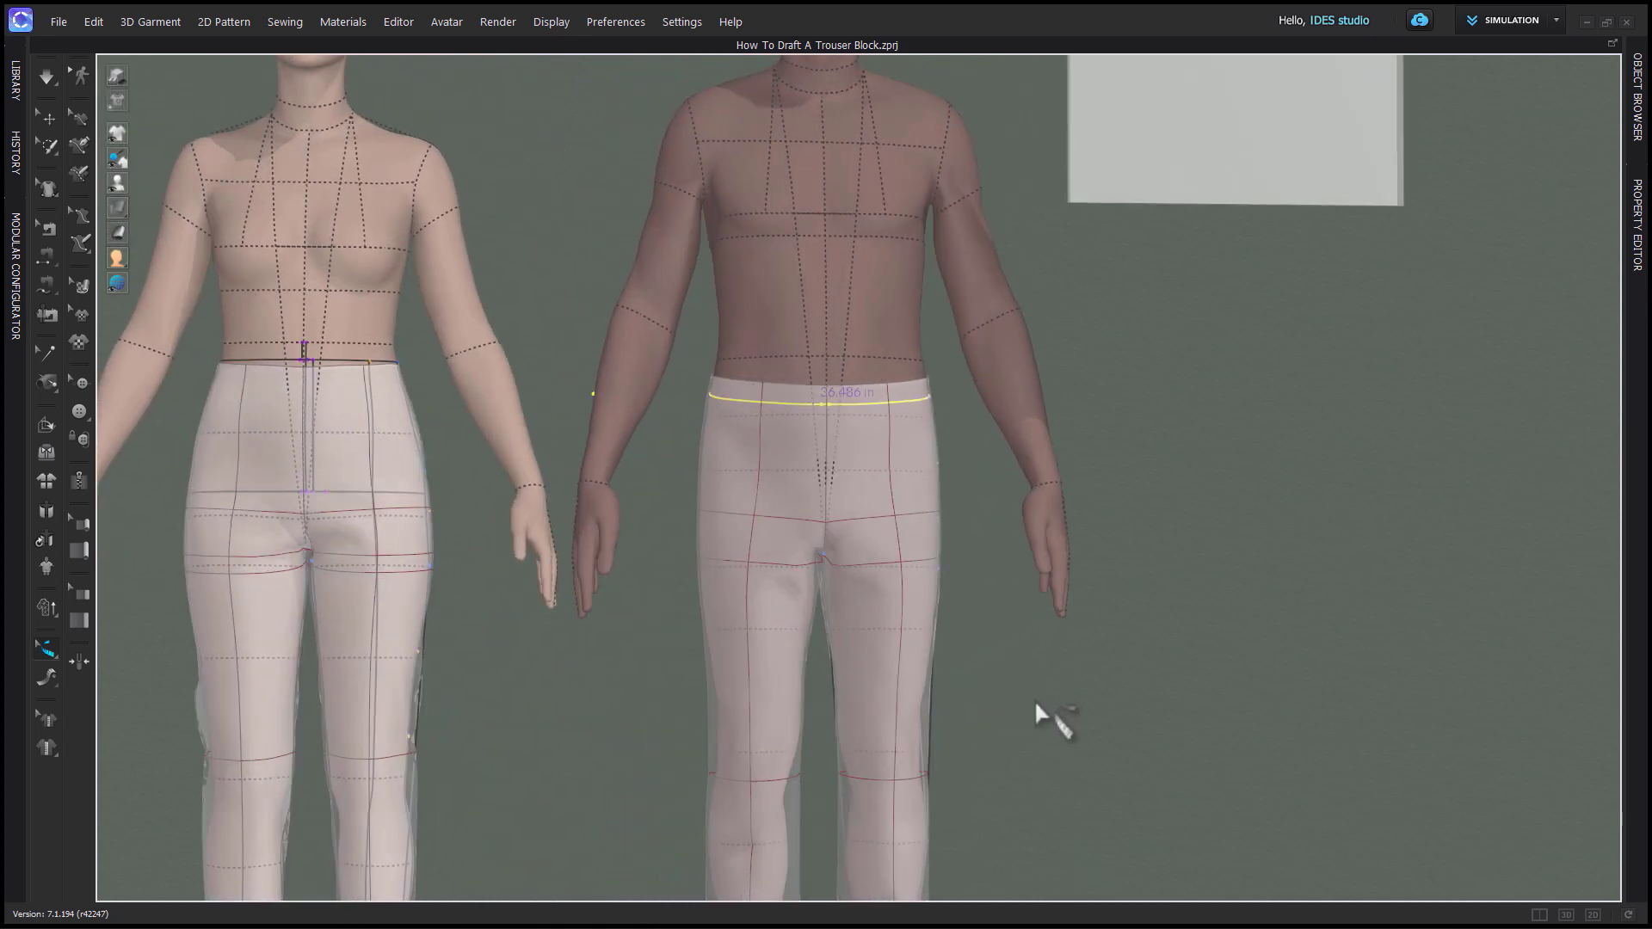
{"action": "scroll", "coordinate": [1043, 719], "scroll_direction": "up", "scroll_amount": 2}
{"action": "right_click_drag", "start_coordinate": [1044, 719], "coordinate": [1004, 737]}
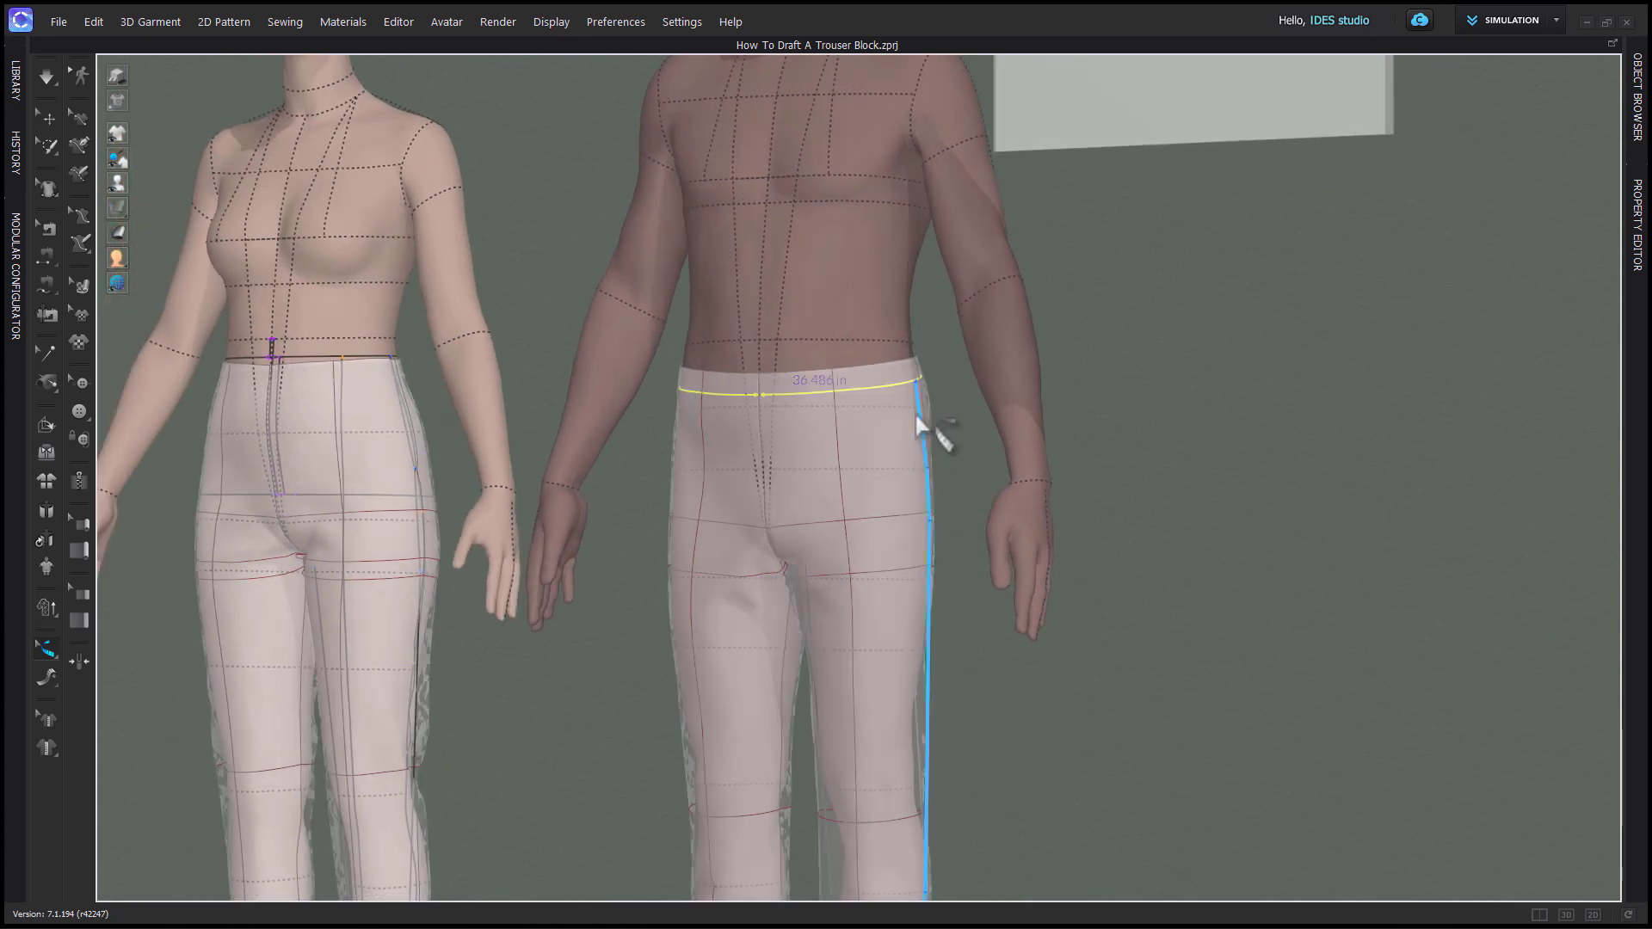
{"action": "right_click_drag", "start_coordinate": [933, 663], "coordinate": [967, 638]}
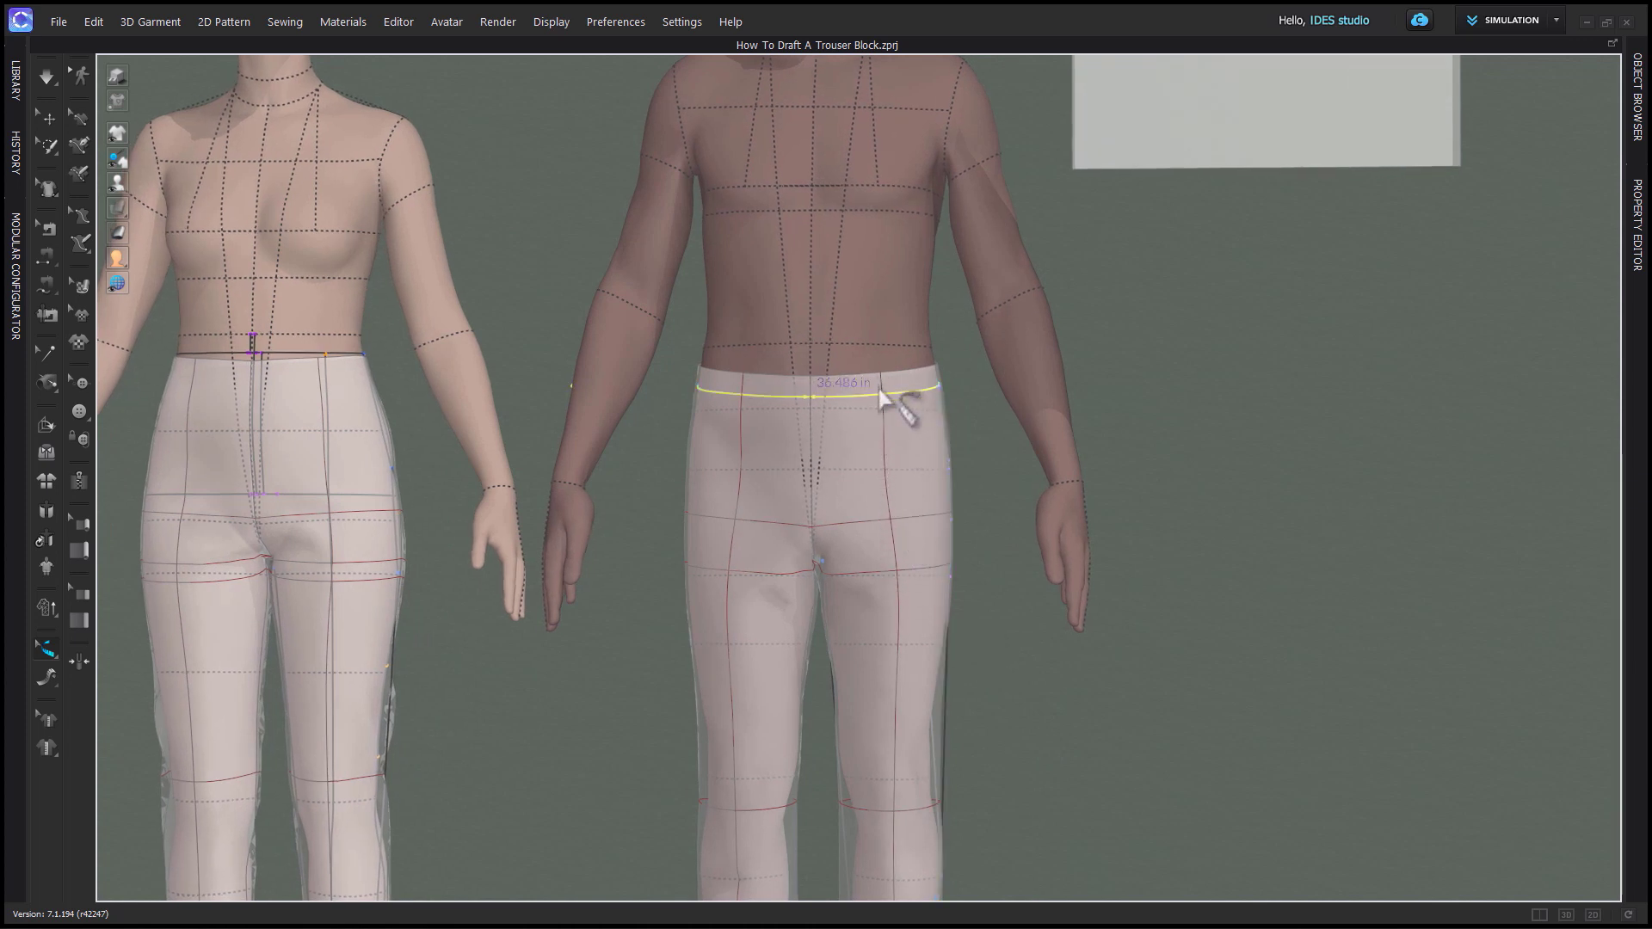
{"action": "right_click_drag", "start_coordinate": [977, 602], "coordinate": [1043, 701]}
{"action": "key", "text": "2"}
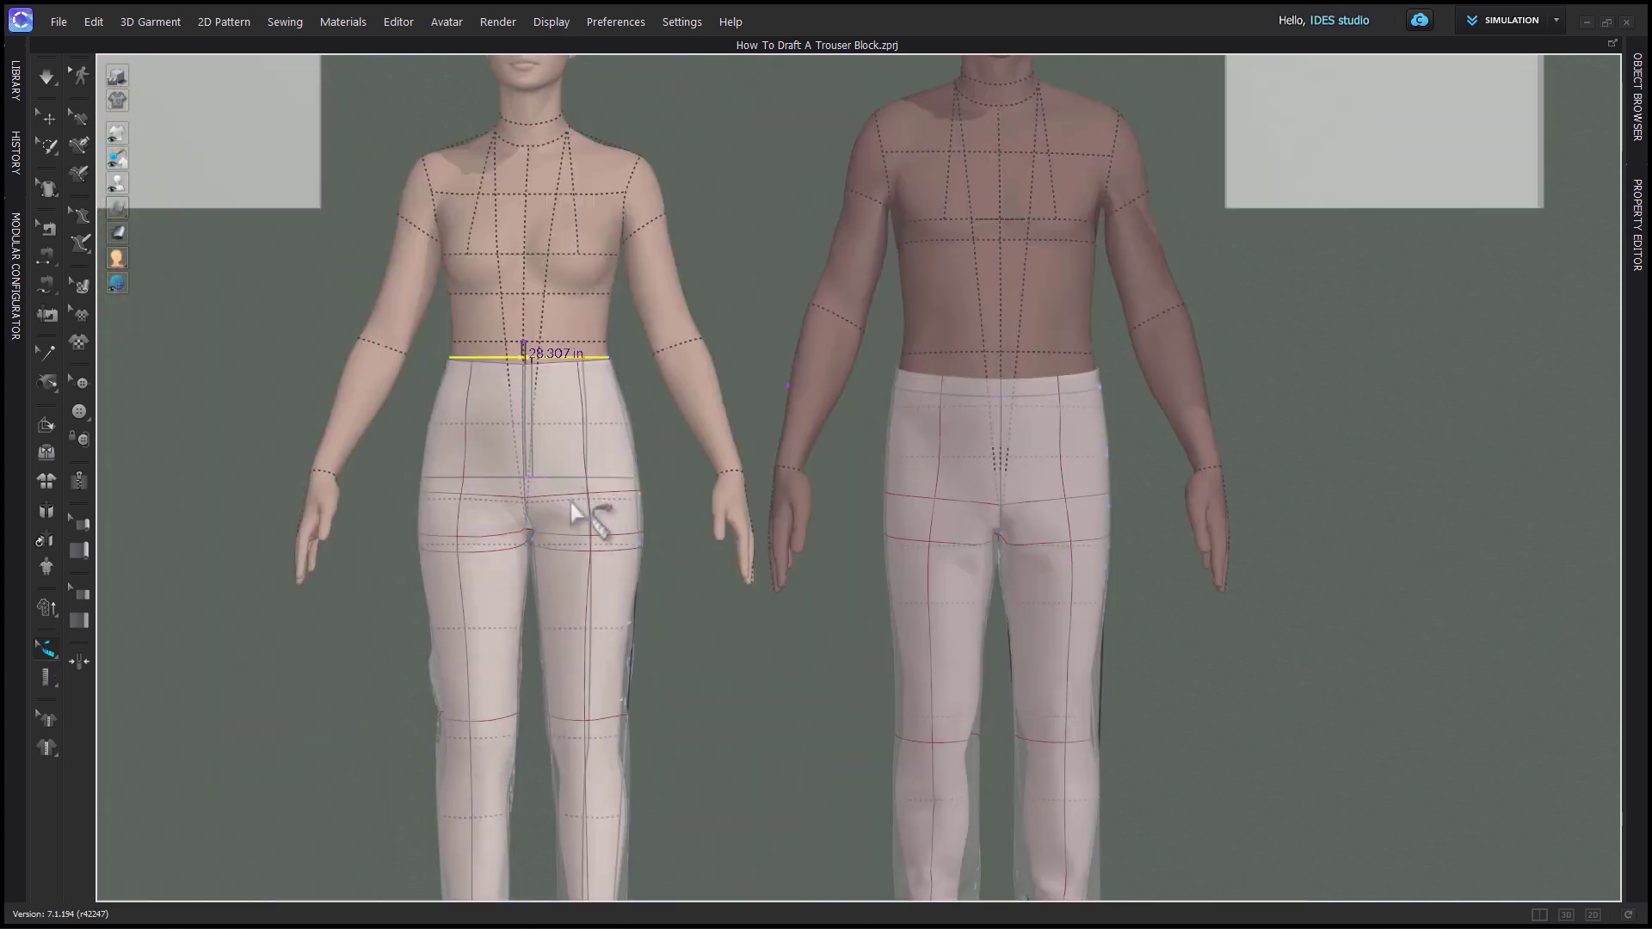
Check the female avatar's hip circumference at the fullest level from the front and at an angle.
{"action": "scroll", "coordinate": [576, 512], "scroll_direction": "up", "scroll_amount": 3}
{"action": "right_click_drag", "start_coordinate": [534, 560], "coordinate": [699, 564]}
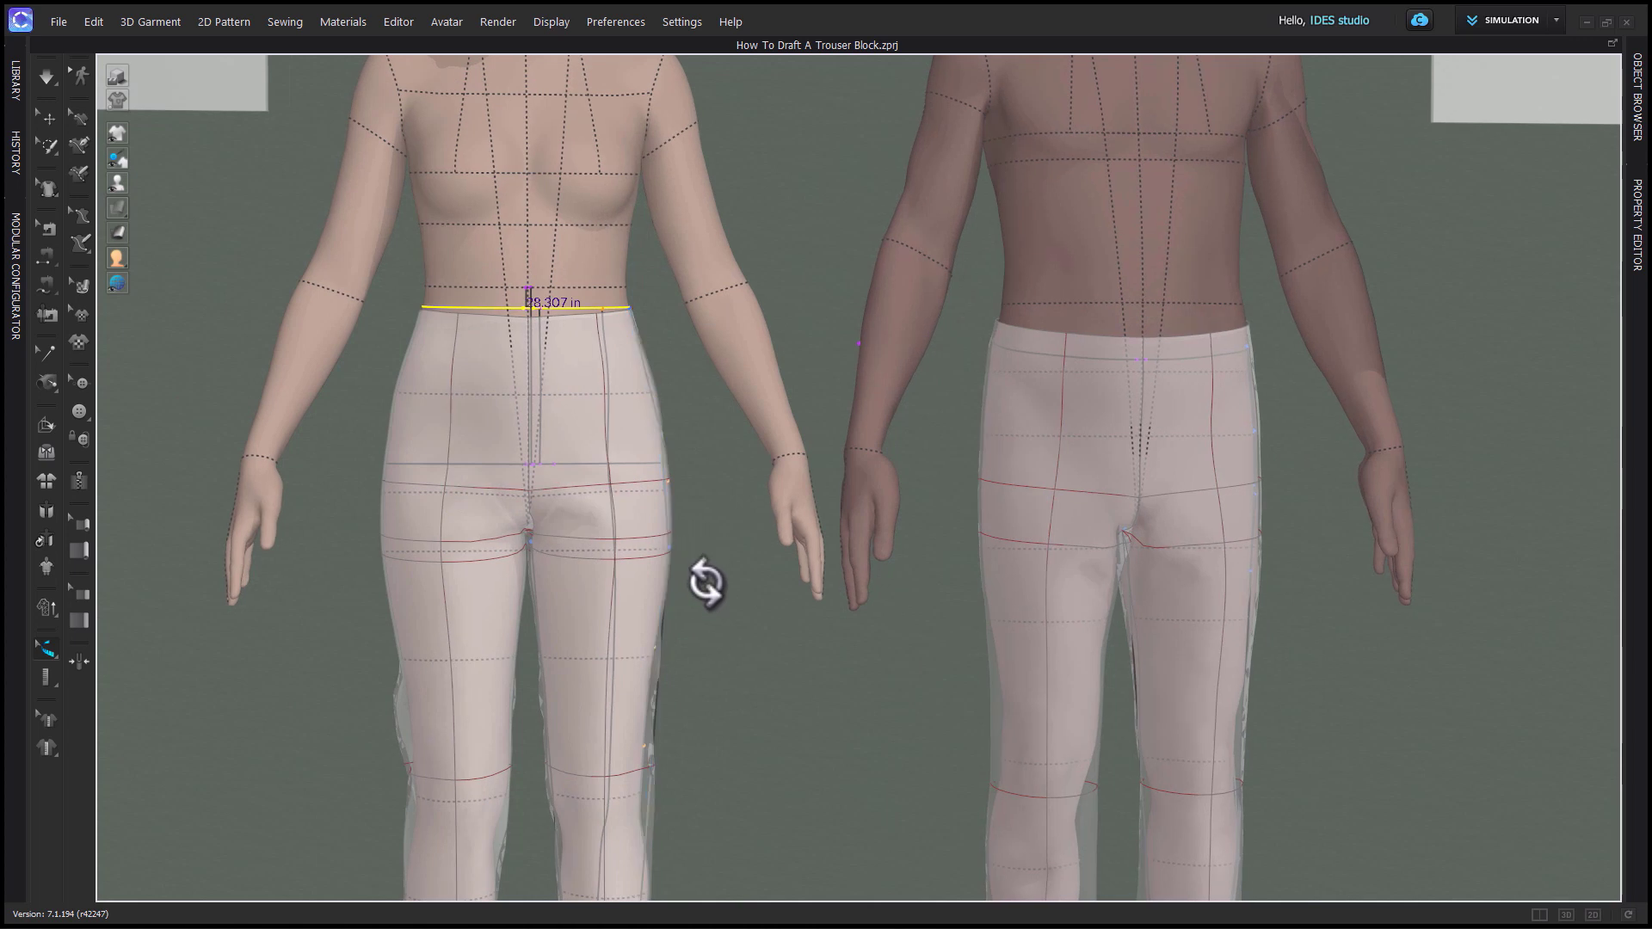
{"action": "scroll", "coordinate": [734, 608], "scroll_direction": "up", "scroll_amount": 1}
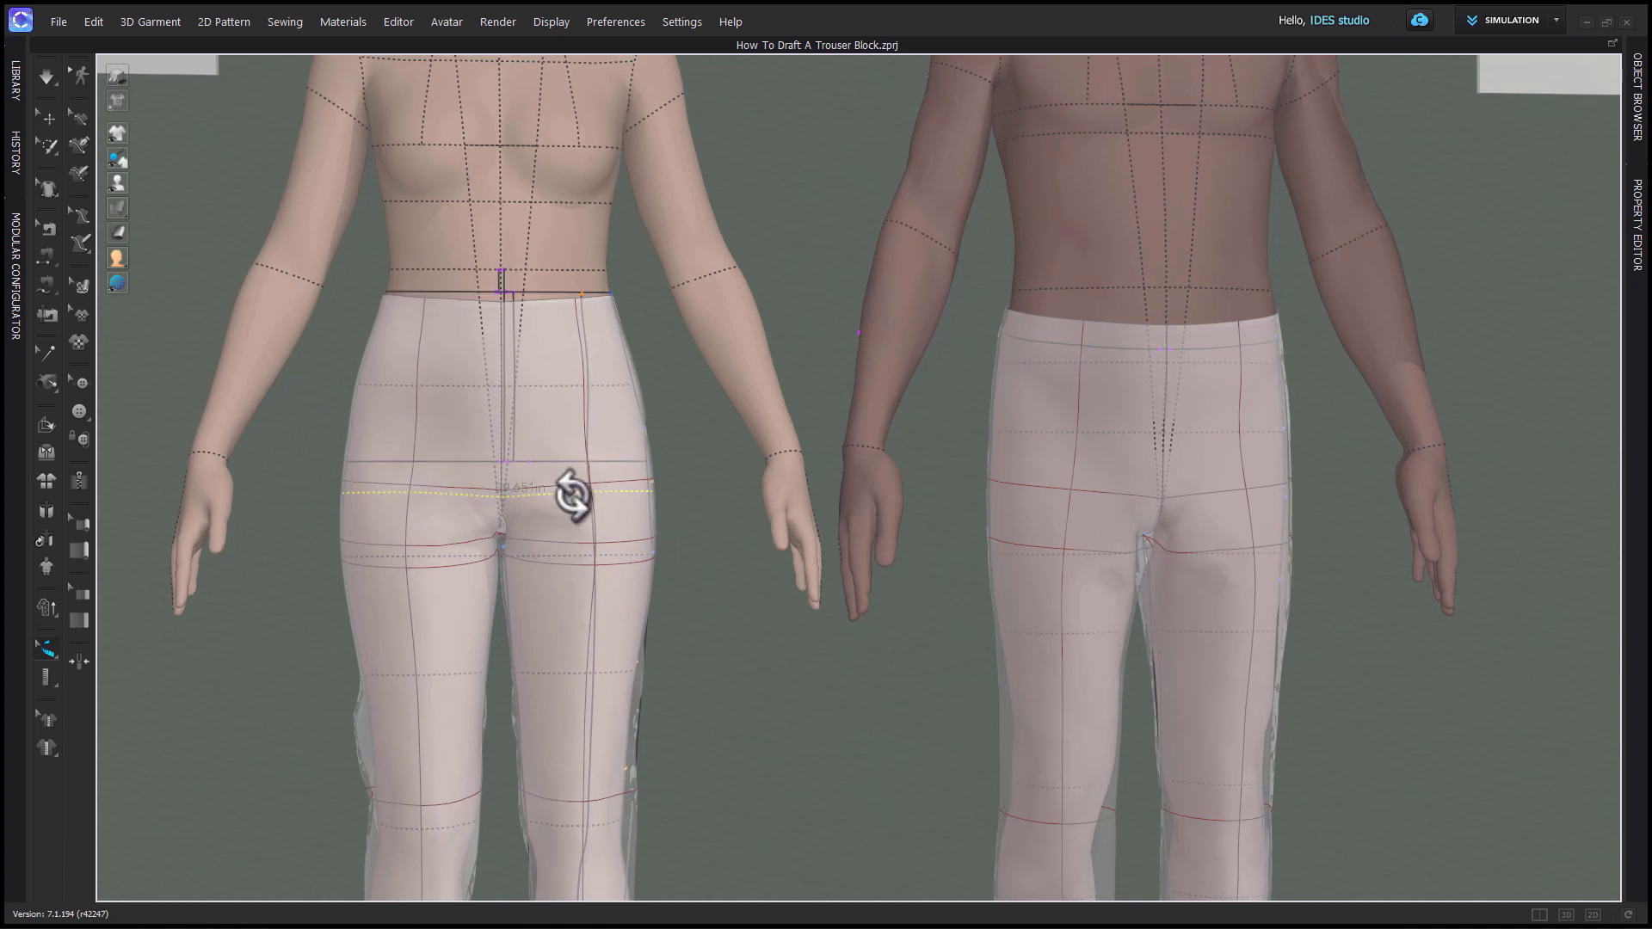
{"action": "scroll", "coordinate": [737, 582], "scroll_direction": "down", "scroll_amount": 2}
{"action": "right_click_drag", "start_coordinate": [761, 626], "coordinate": [624, 572]}
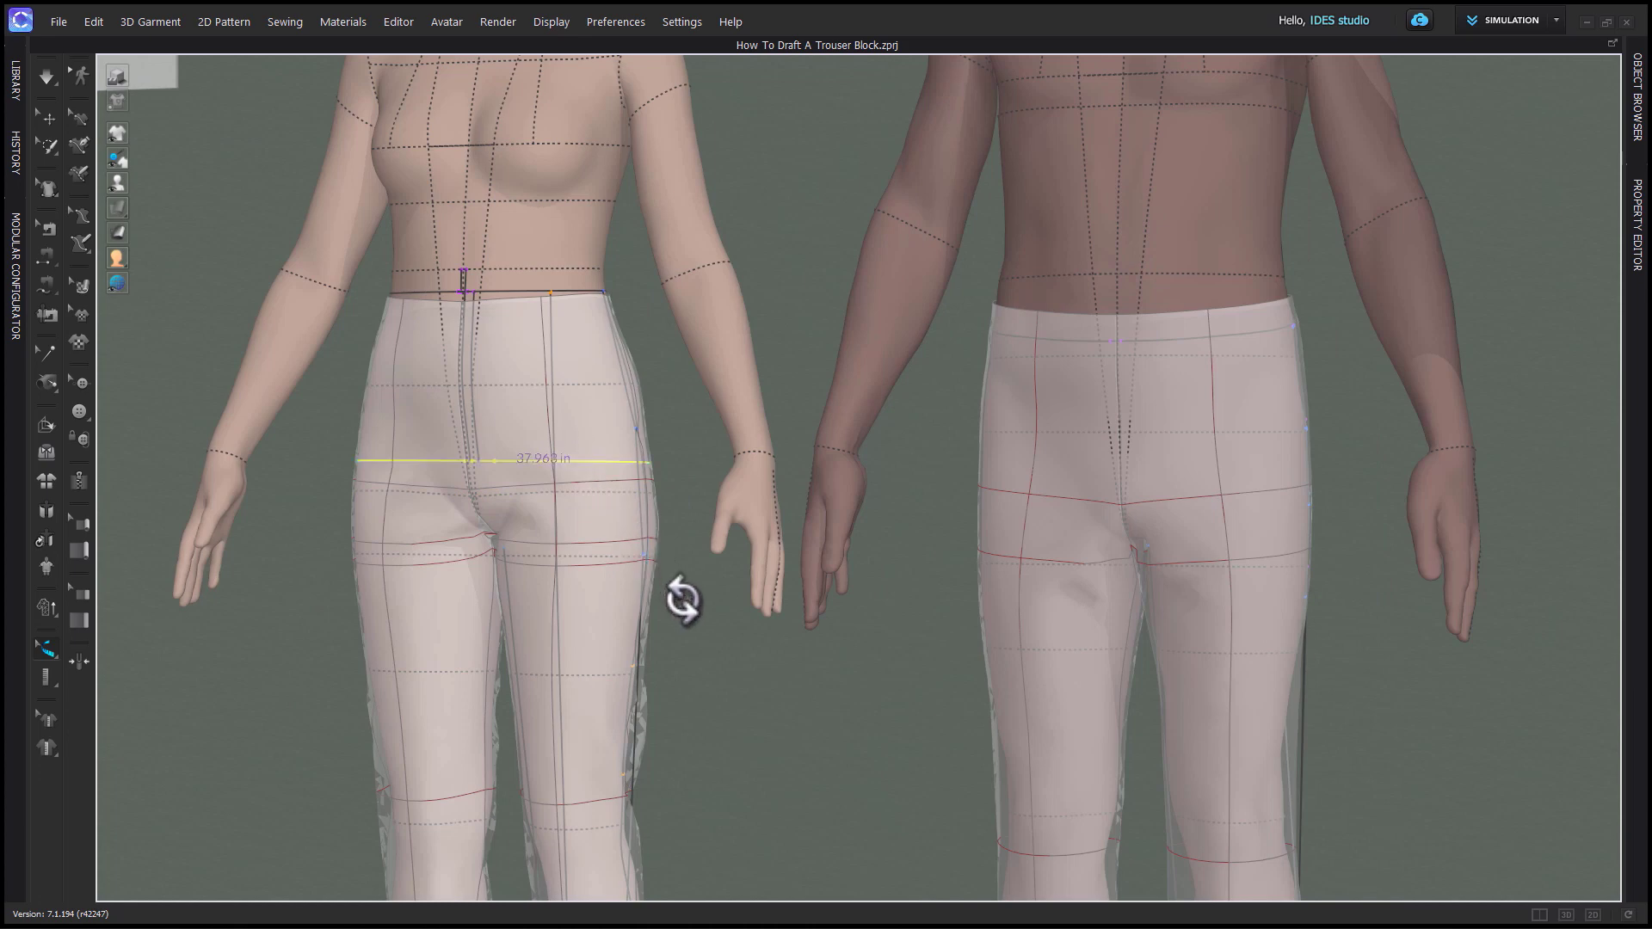
{"action": "right_click_drag", "start_coordinate": [682, 599], "coordinate": [762, 622]}
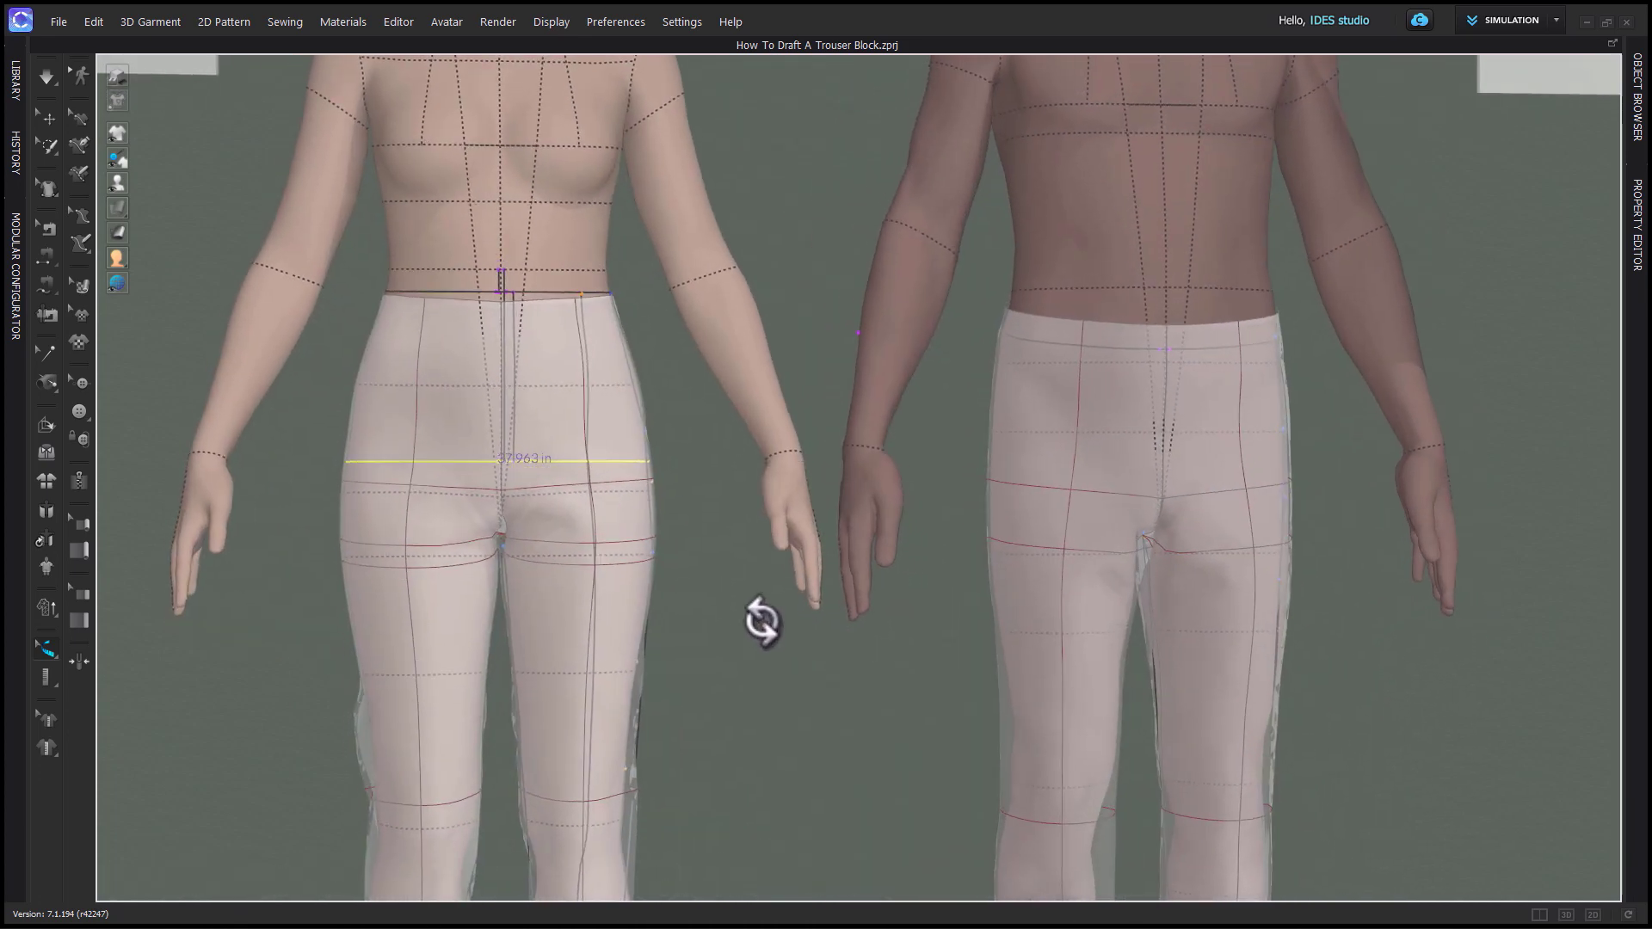
Check the level of the male avatar's hip circumference line from the front and from the side.
{"action": "scroll", "coordinate": [1050, 442], "scroll_direction": "down", "scroll_amount": 3}
{"action": "middle_click_drag", "start_coordinate": [1050, 442], "coordinate": [910, 461]}
{"action": "scroll", "coordinate": [922, 472], "scroll_direction": "up", "scroll_amount": 5}
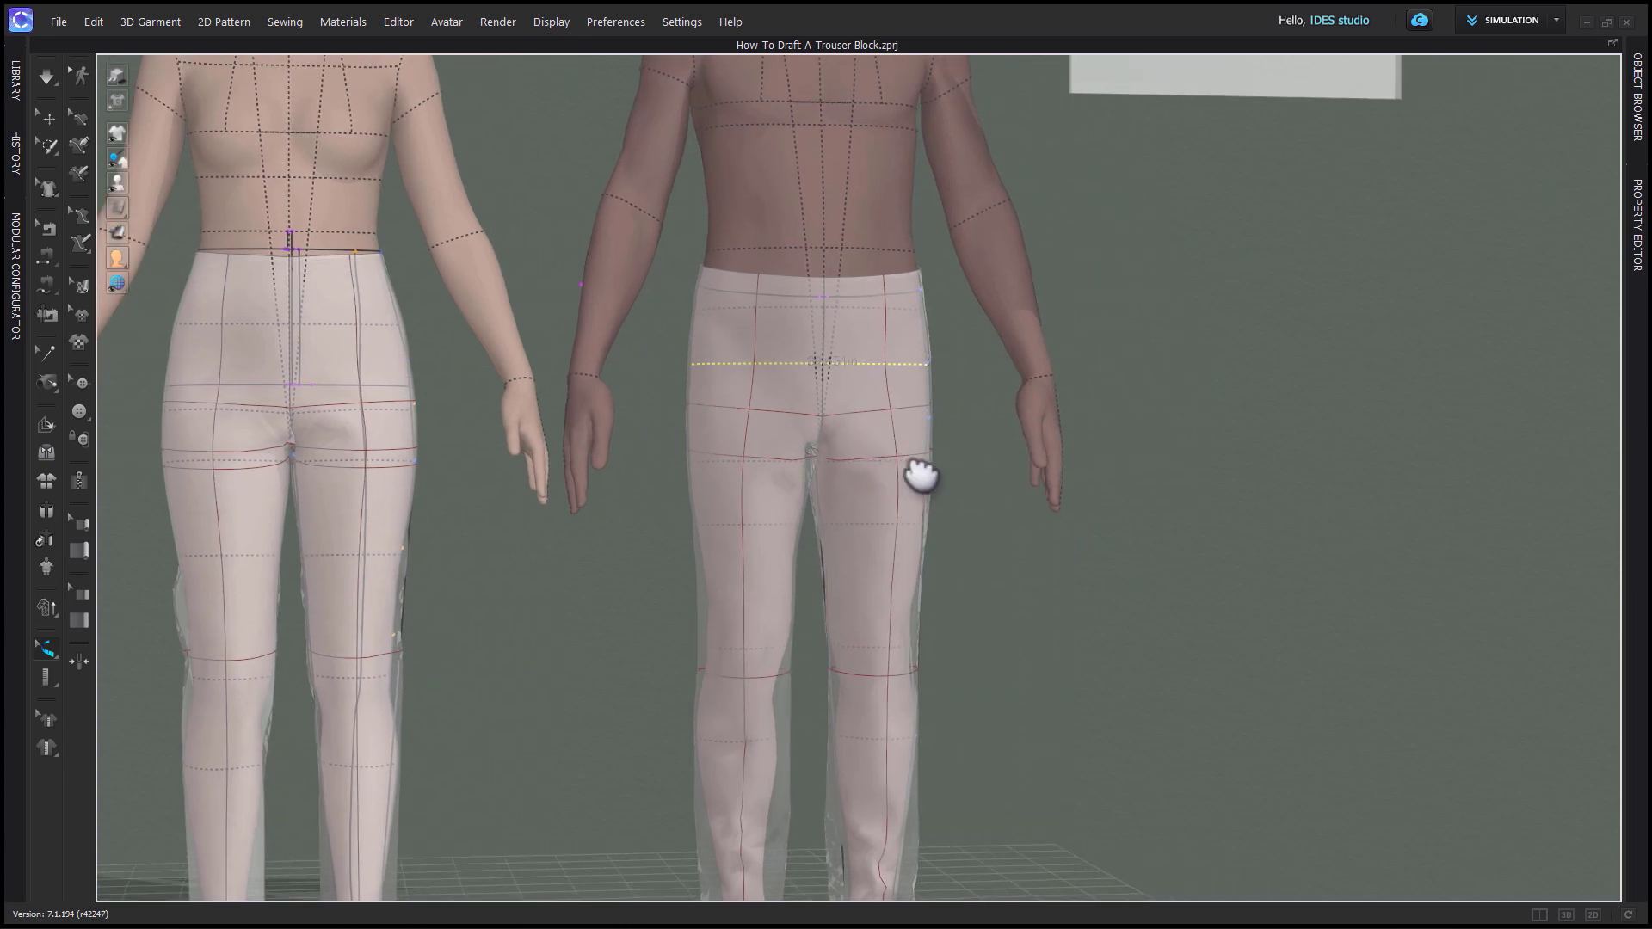
{"action": "right_click_drag", "start_coordinate": [989, 502], "coordinate": [598, 422]}
{"action": "right_click_drag", "start_coordinate": [557, 475], "coordinate": [719, 516]}
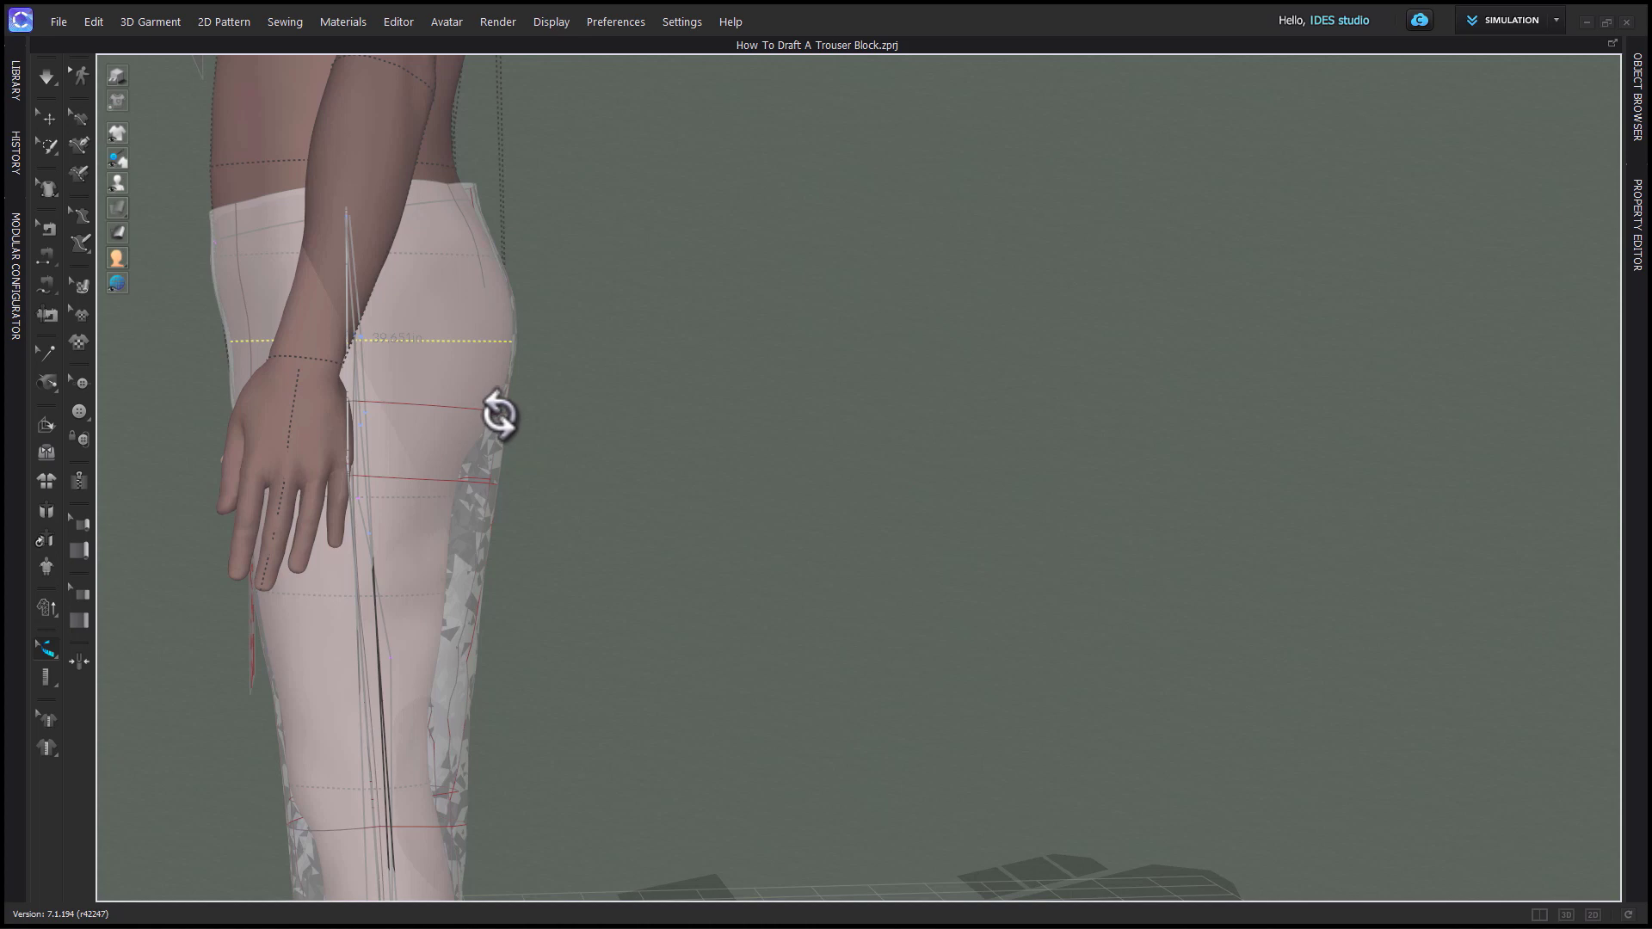
{"action": "right_click_drag", "start_coordinate": [499, 416], "coordinate": [796, 544]}
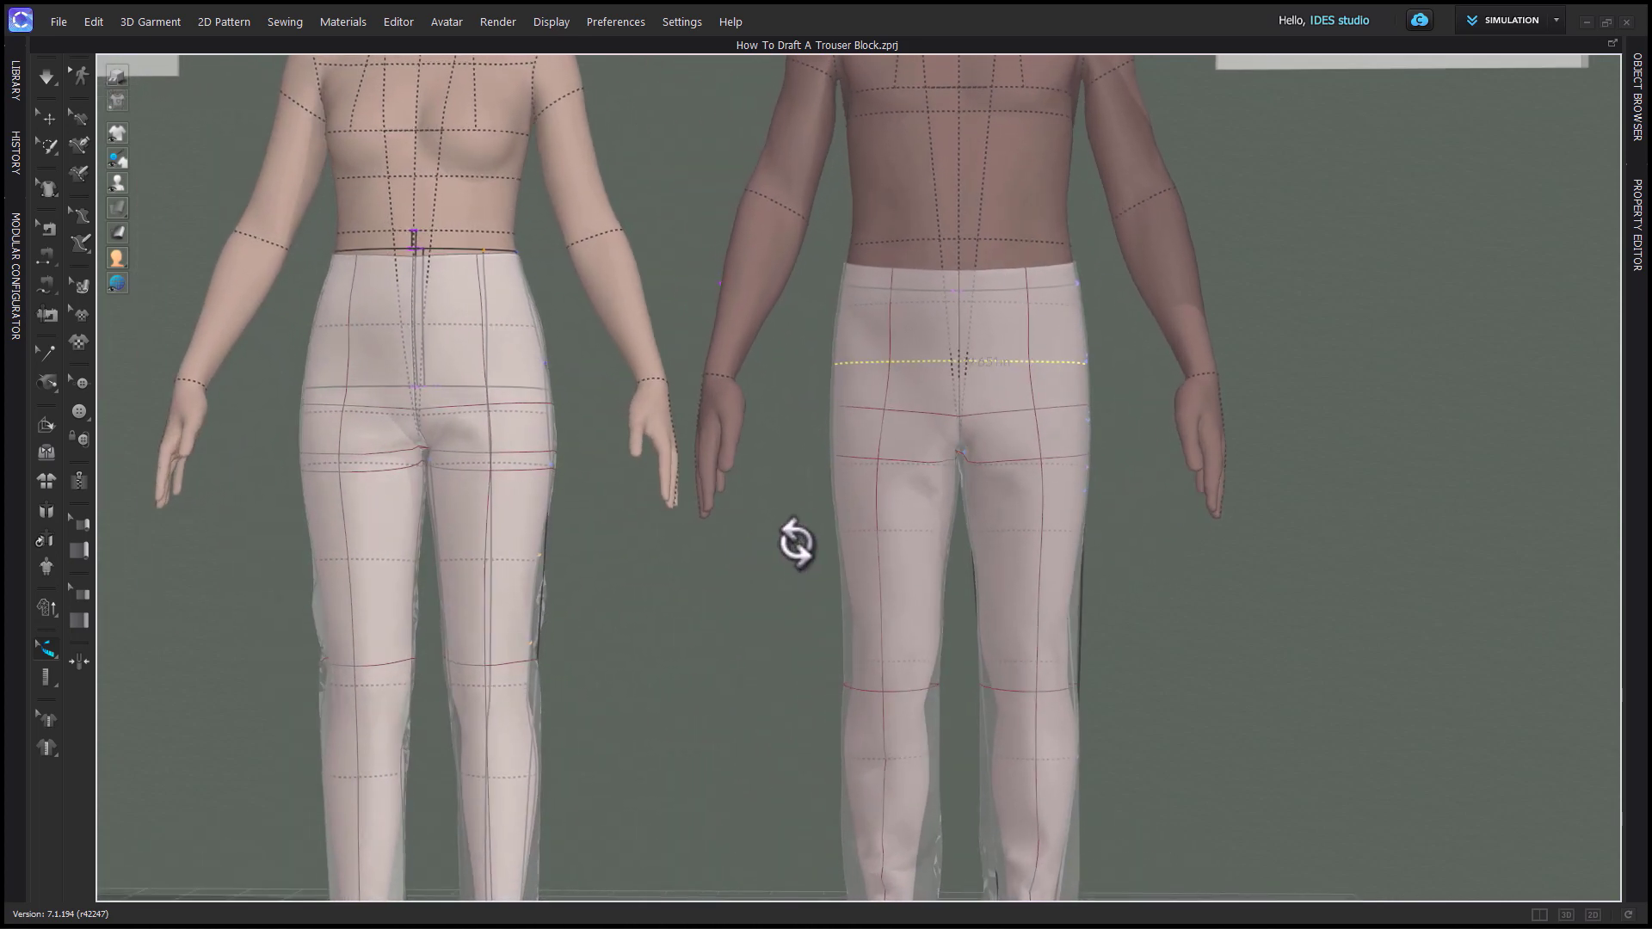
{"action": "scroll", "coordinate": [915, 527], "scroll_direction": "up", "scroll_amount": 2}
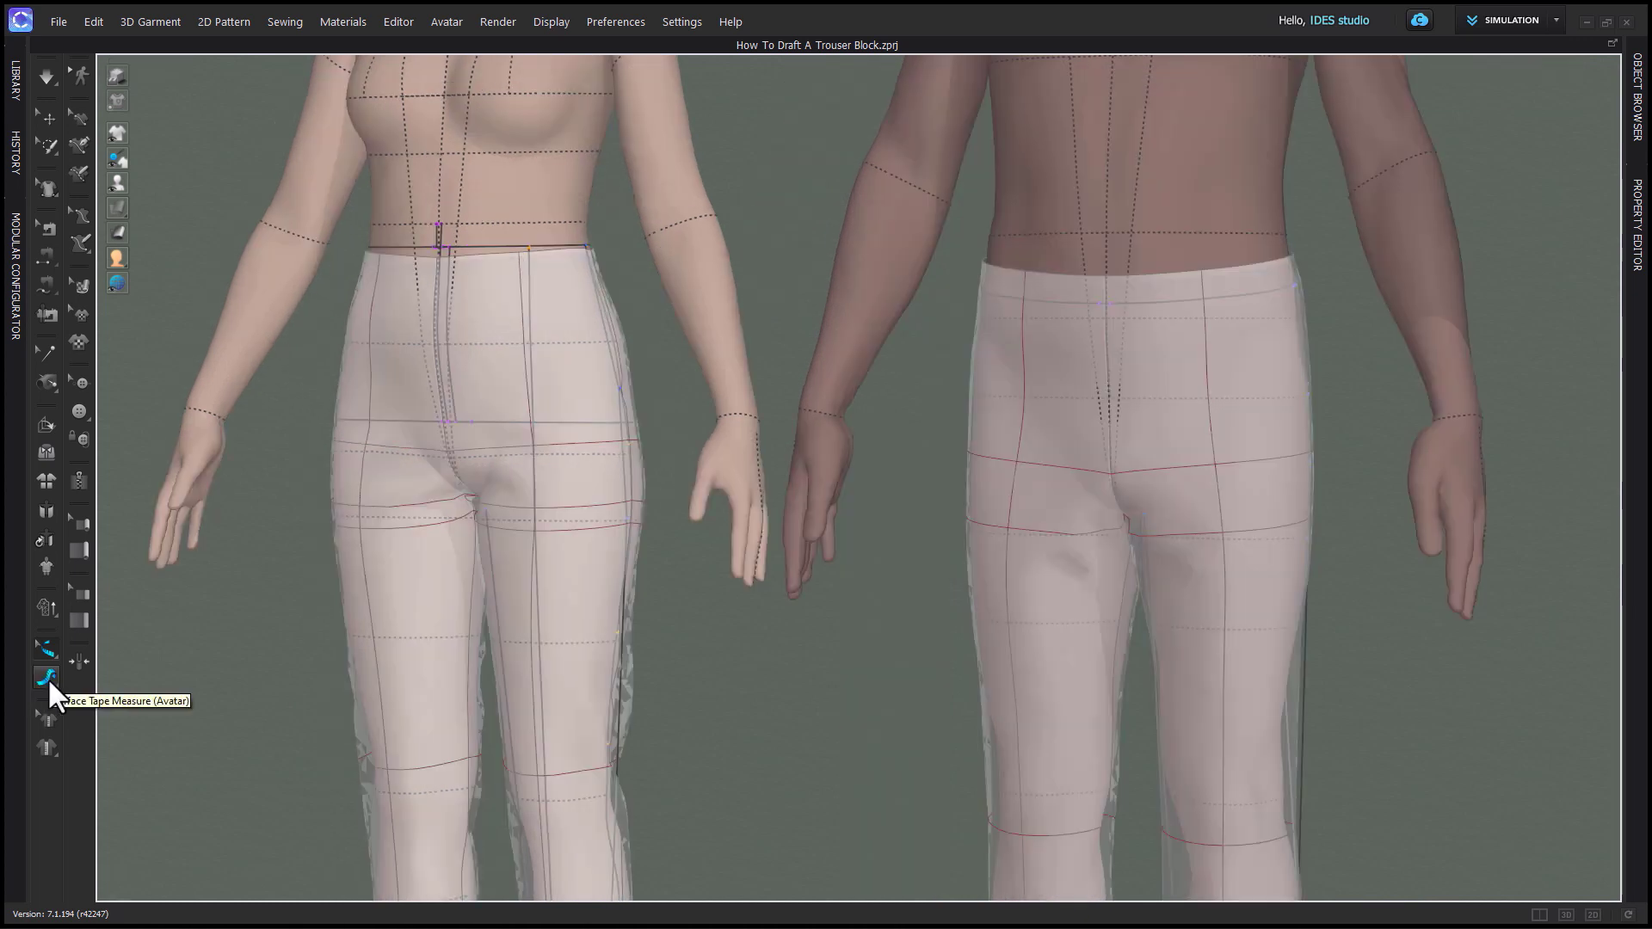
Review the available avatar measuring tools, from Basic Circumference Measure to Height Measure.
{"action": "left_click", "coordinate": [48, 678]}
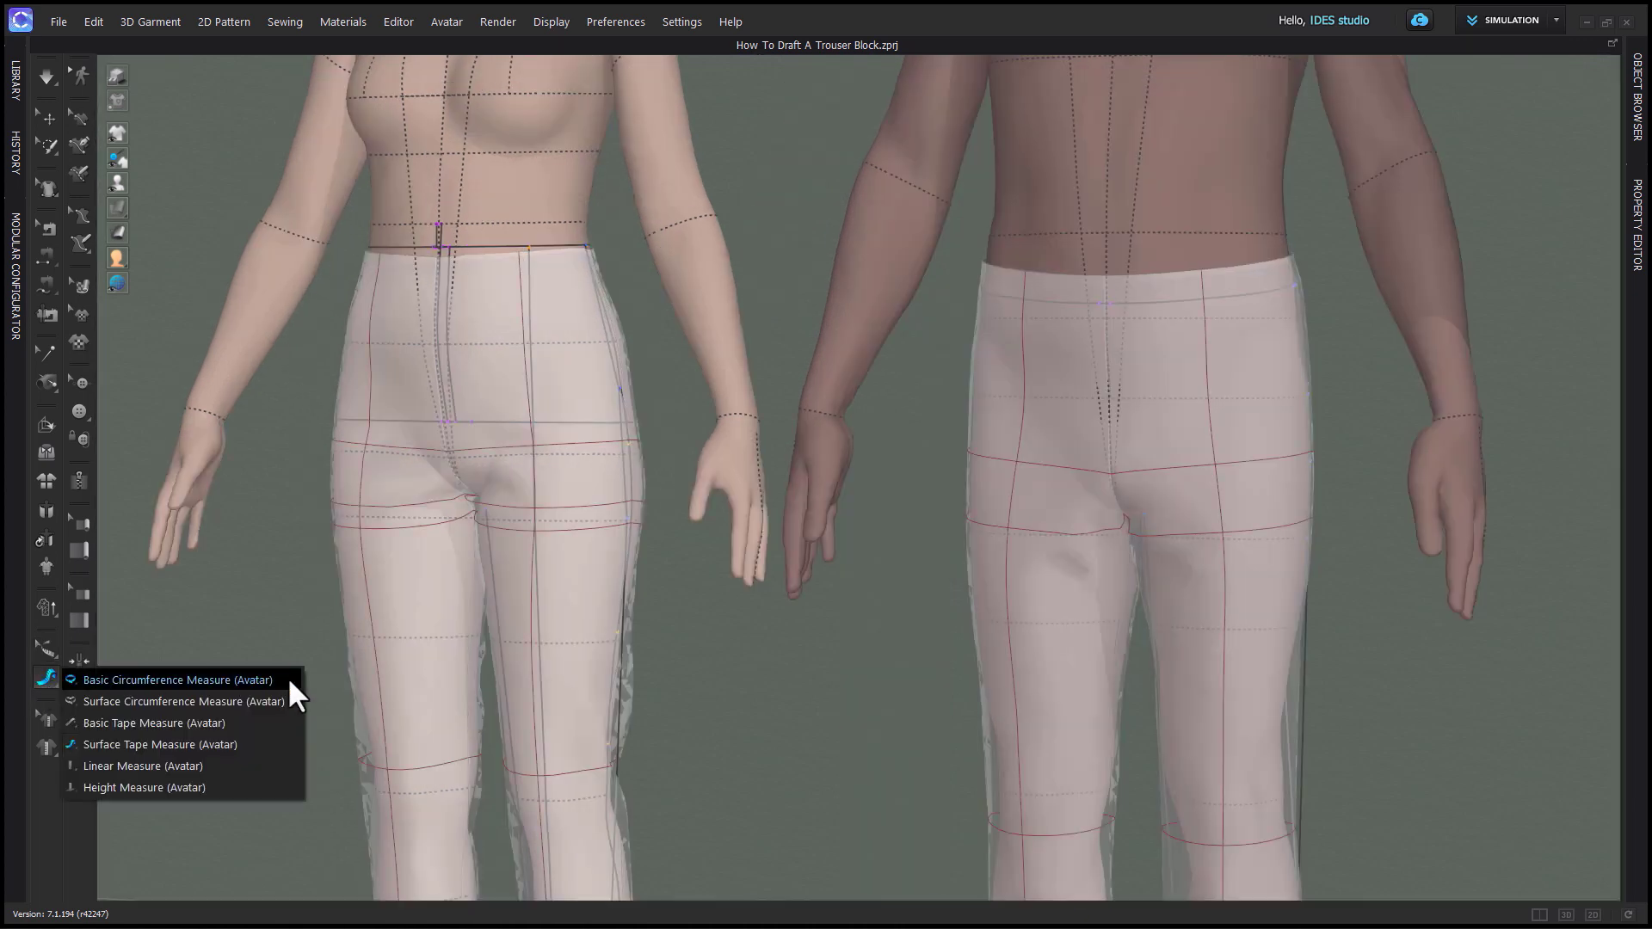
{"action": "left_click", "coordinate": [191, 709]}
{"action": "scroll", "coordinate": [277, 344], "scroll_direction": "up", "scroll_amount": 2}
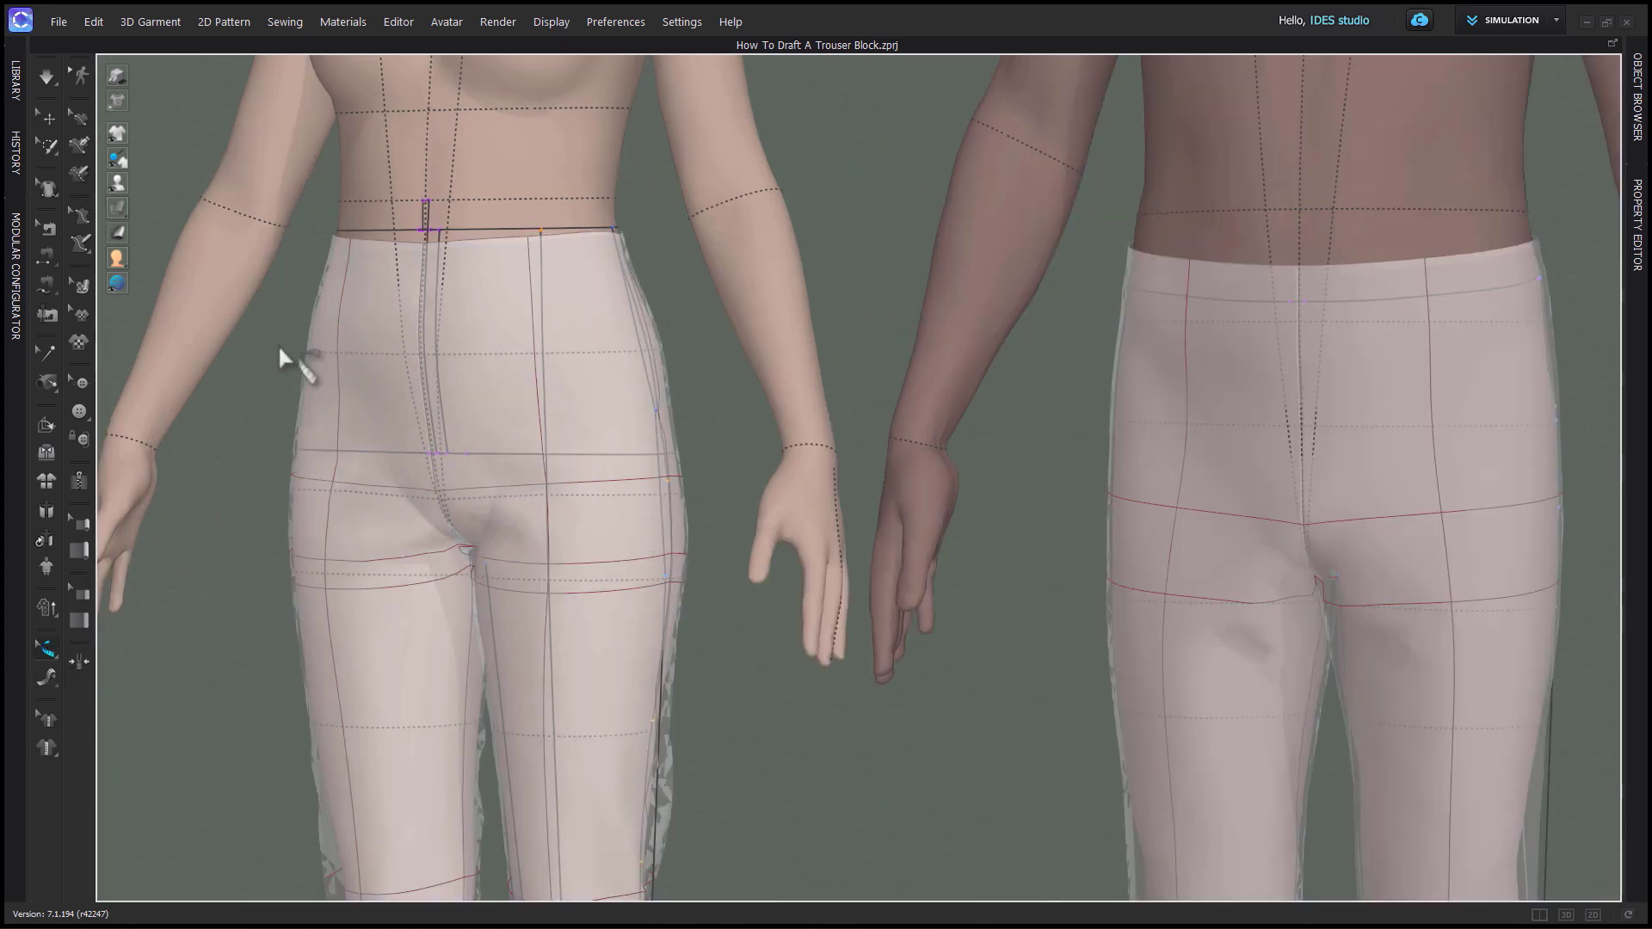
Check the female avatar's center-front waist-to-hip length and the long length measure running down the front of her leg.
{"action": "left_click", "coordinate": [439, 244]}
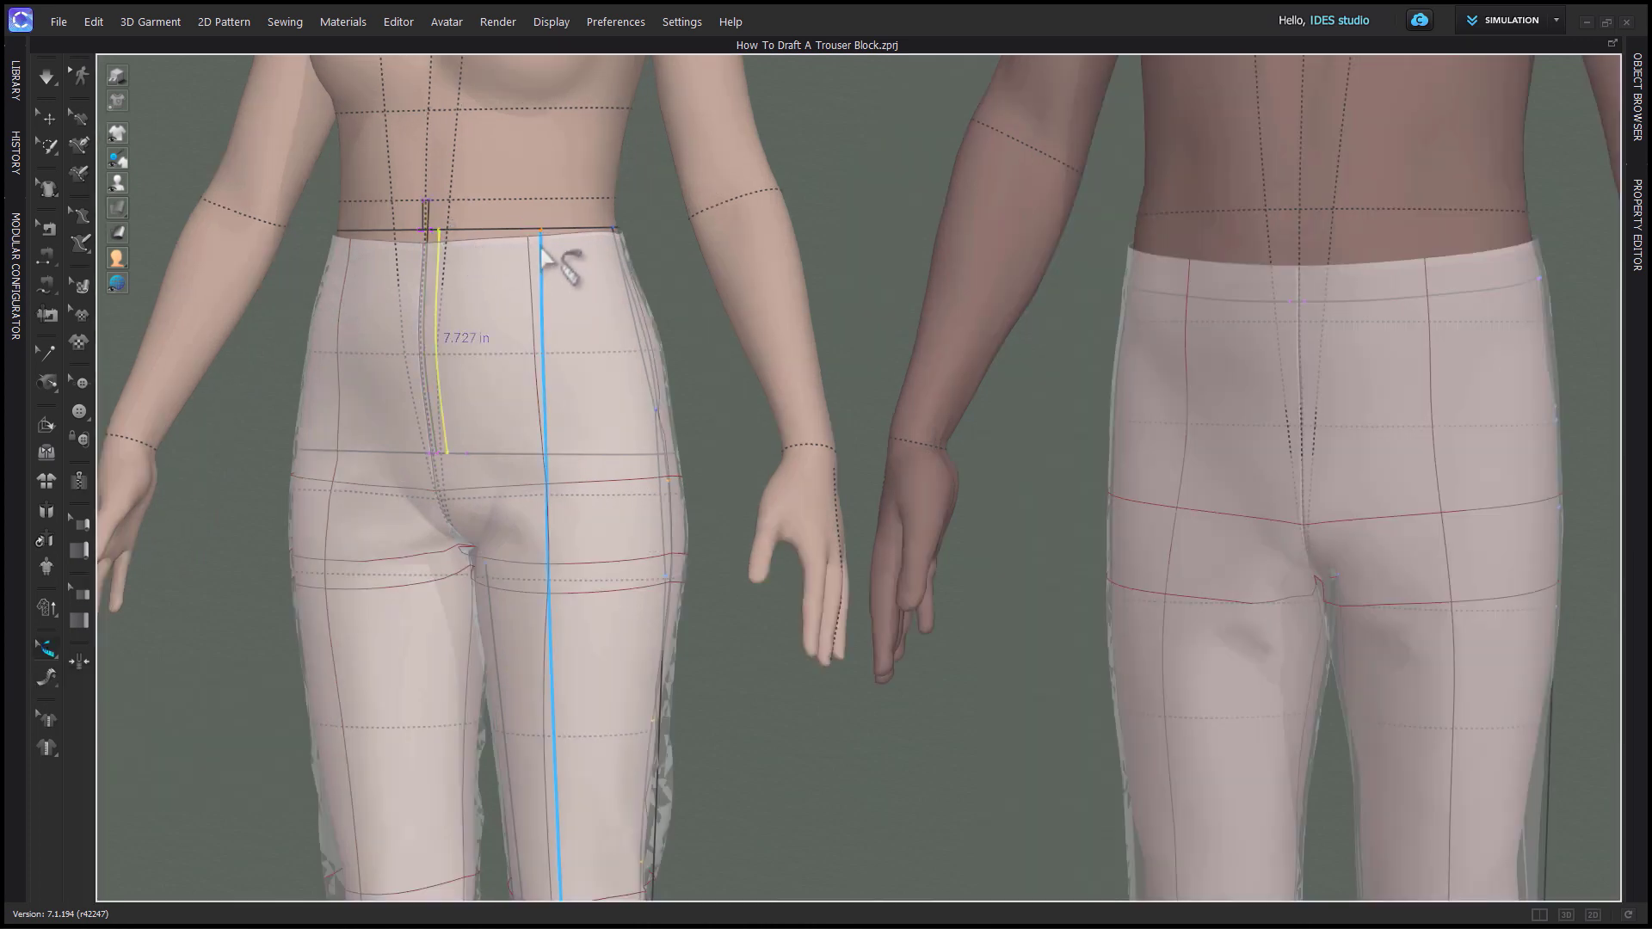
{"action": "left_click", "coordinate": [542, 252]}
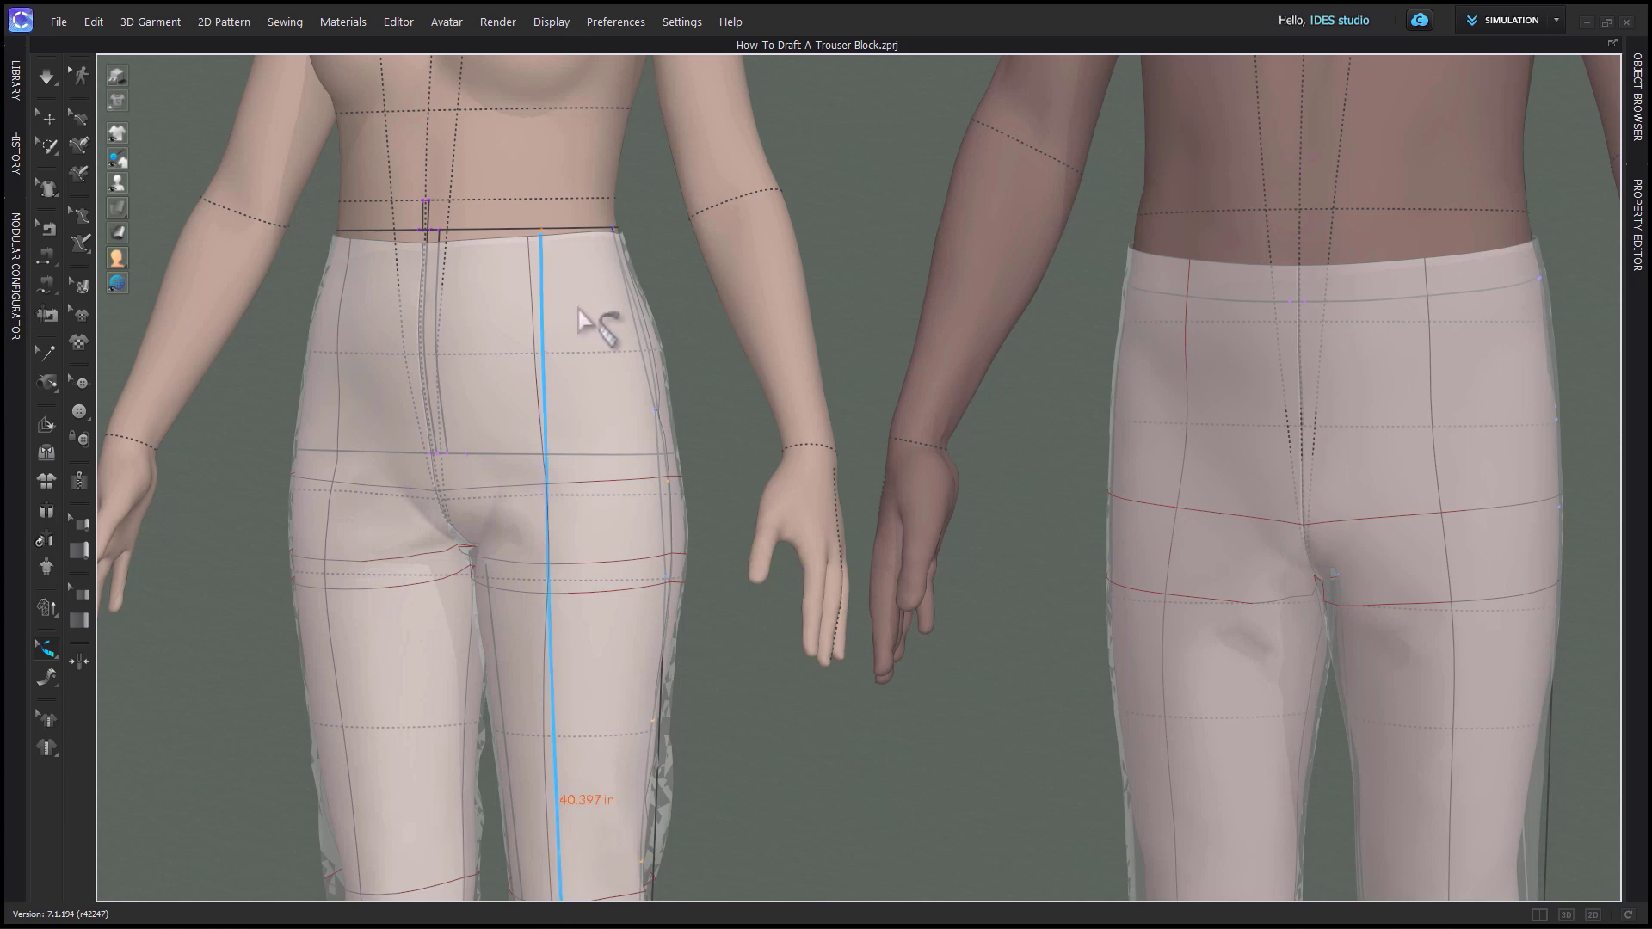
{"action": "right_click_drag", "start_coordinate": [612, 483], "coordinate": [785, 723]}
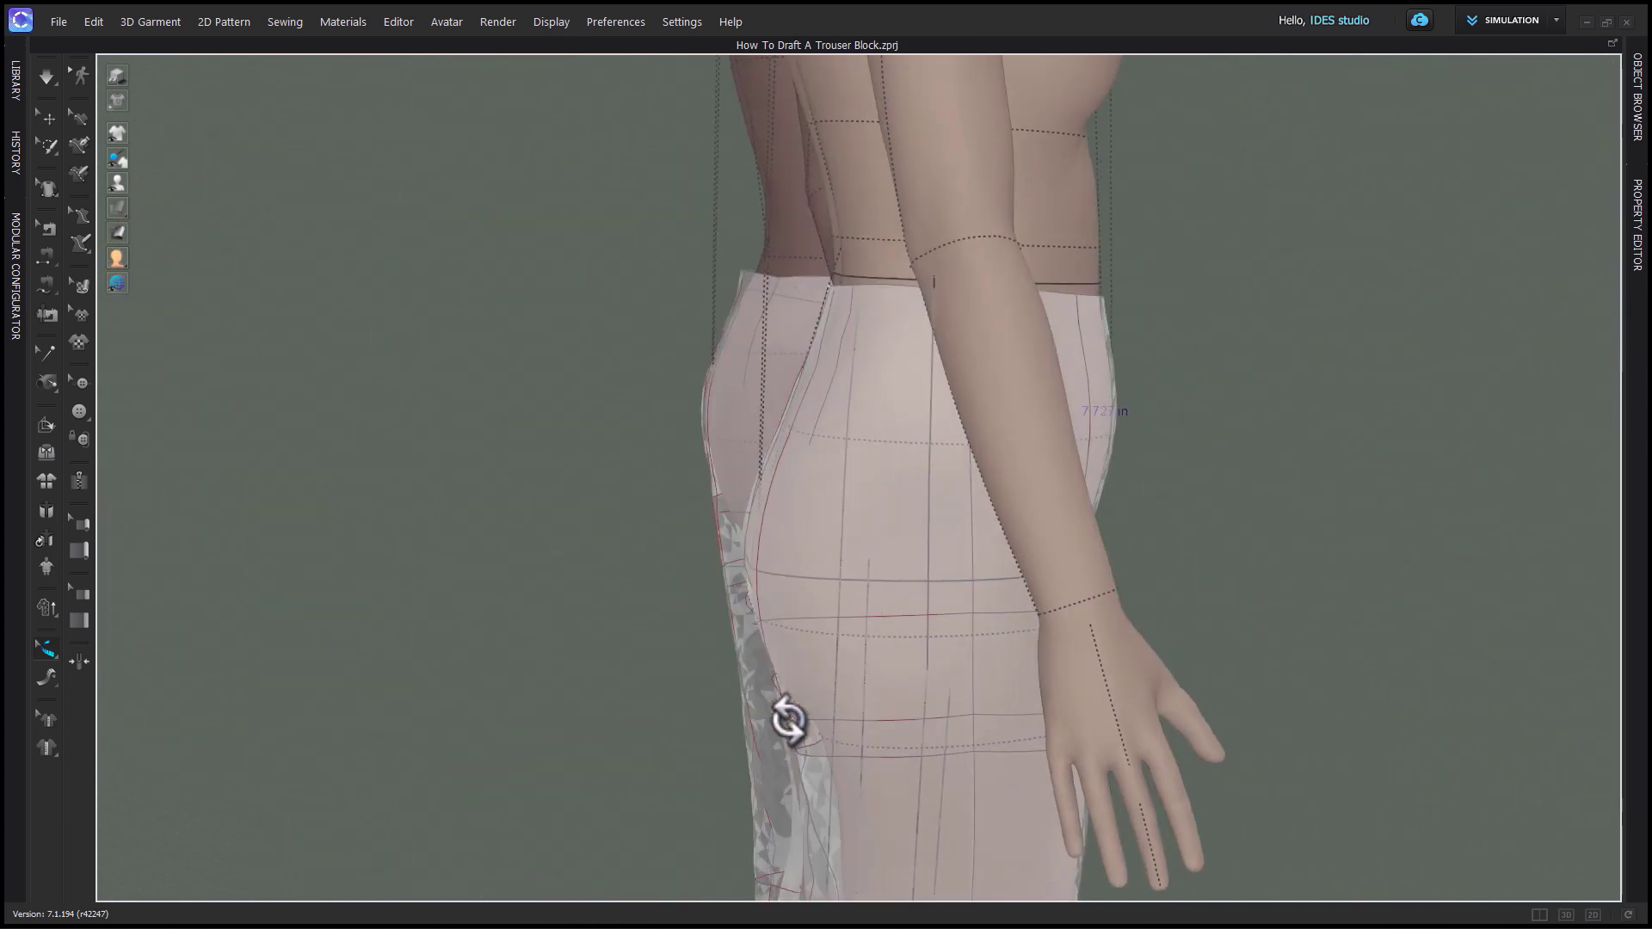
Examine the female avatar's hip circumference line from the front, side and back.
{"action": "left_click", "coordinate": [787, 603]}
{"action": "right_click_drag", "start_coordinate": [775, 628], "coordinate": [509, 609]}
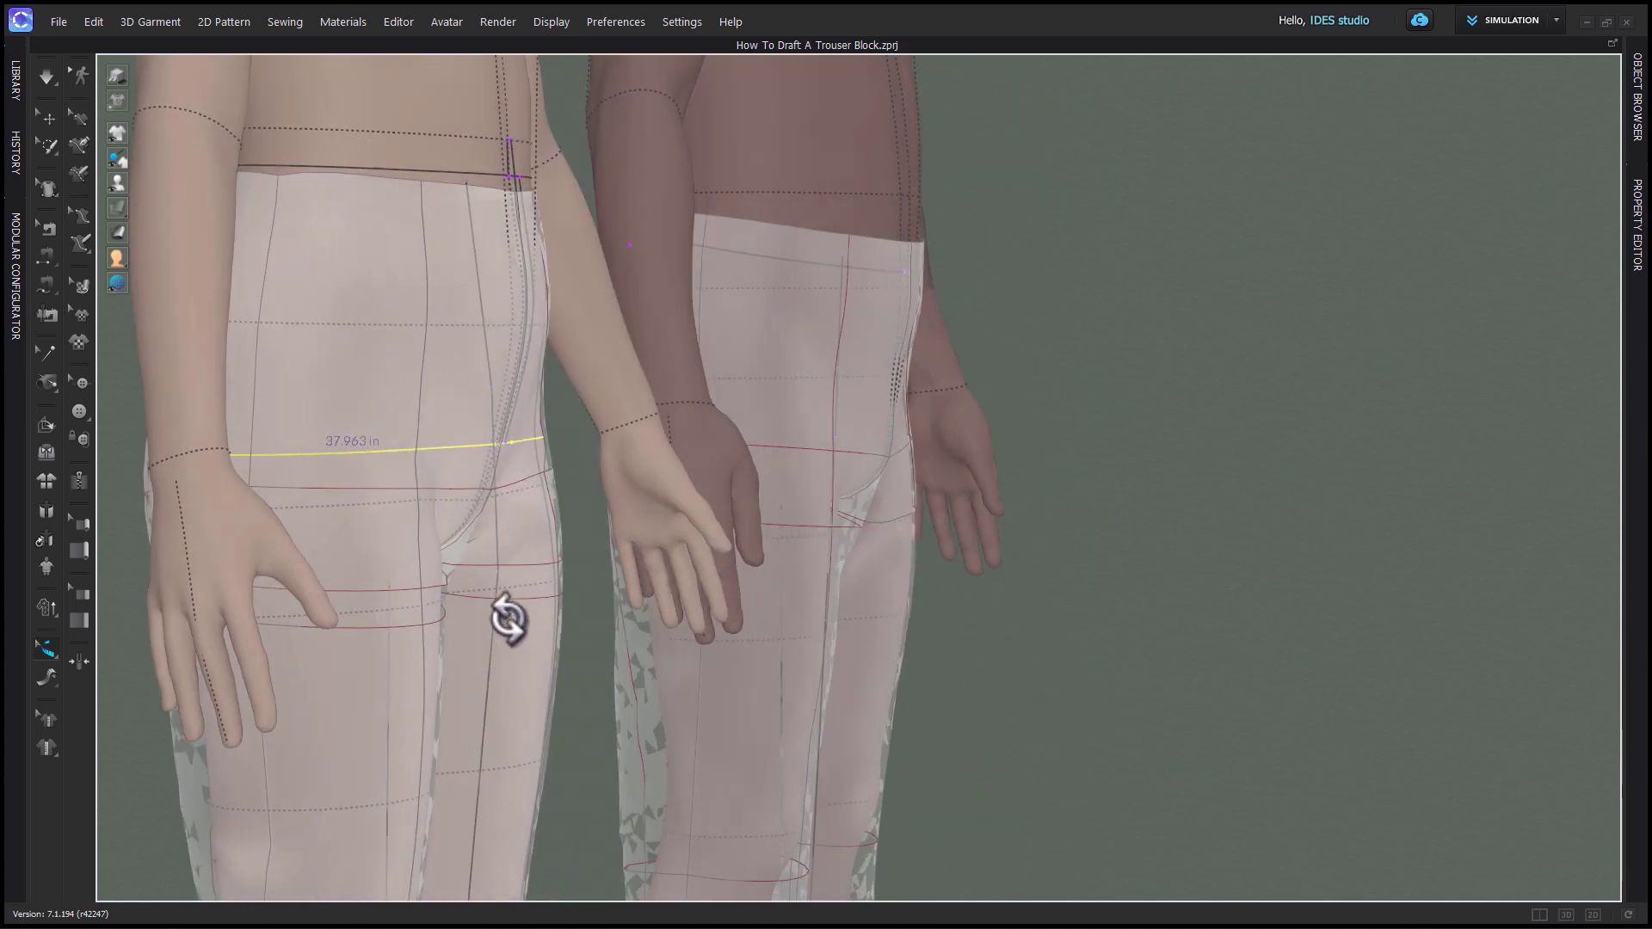
{"action": "right_click_drag", "start_coordinate": [507, 467], "coordinate": [682, 627]}
{"action": "scroll", "coordinate": [574, 566], "scroll_direction": "up", "scroll_amount": 3}
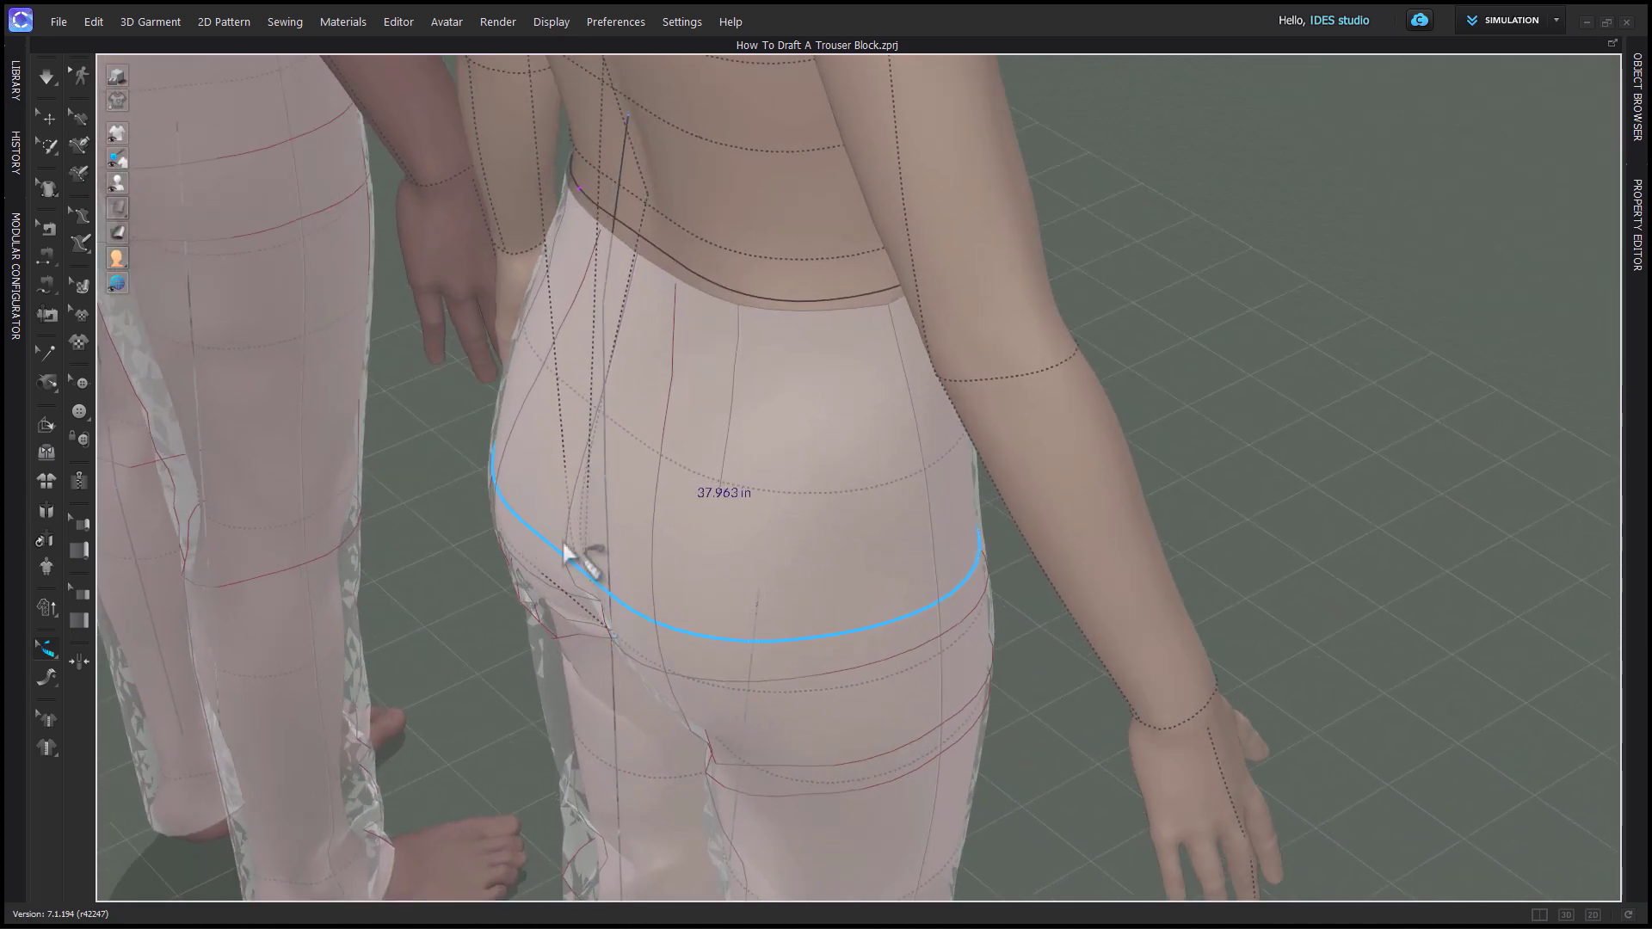
{"action": "right_click_drag", "start_coordinate": [667, 560], "coordinate": [602, 680]}
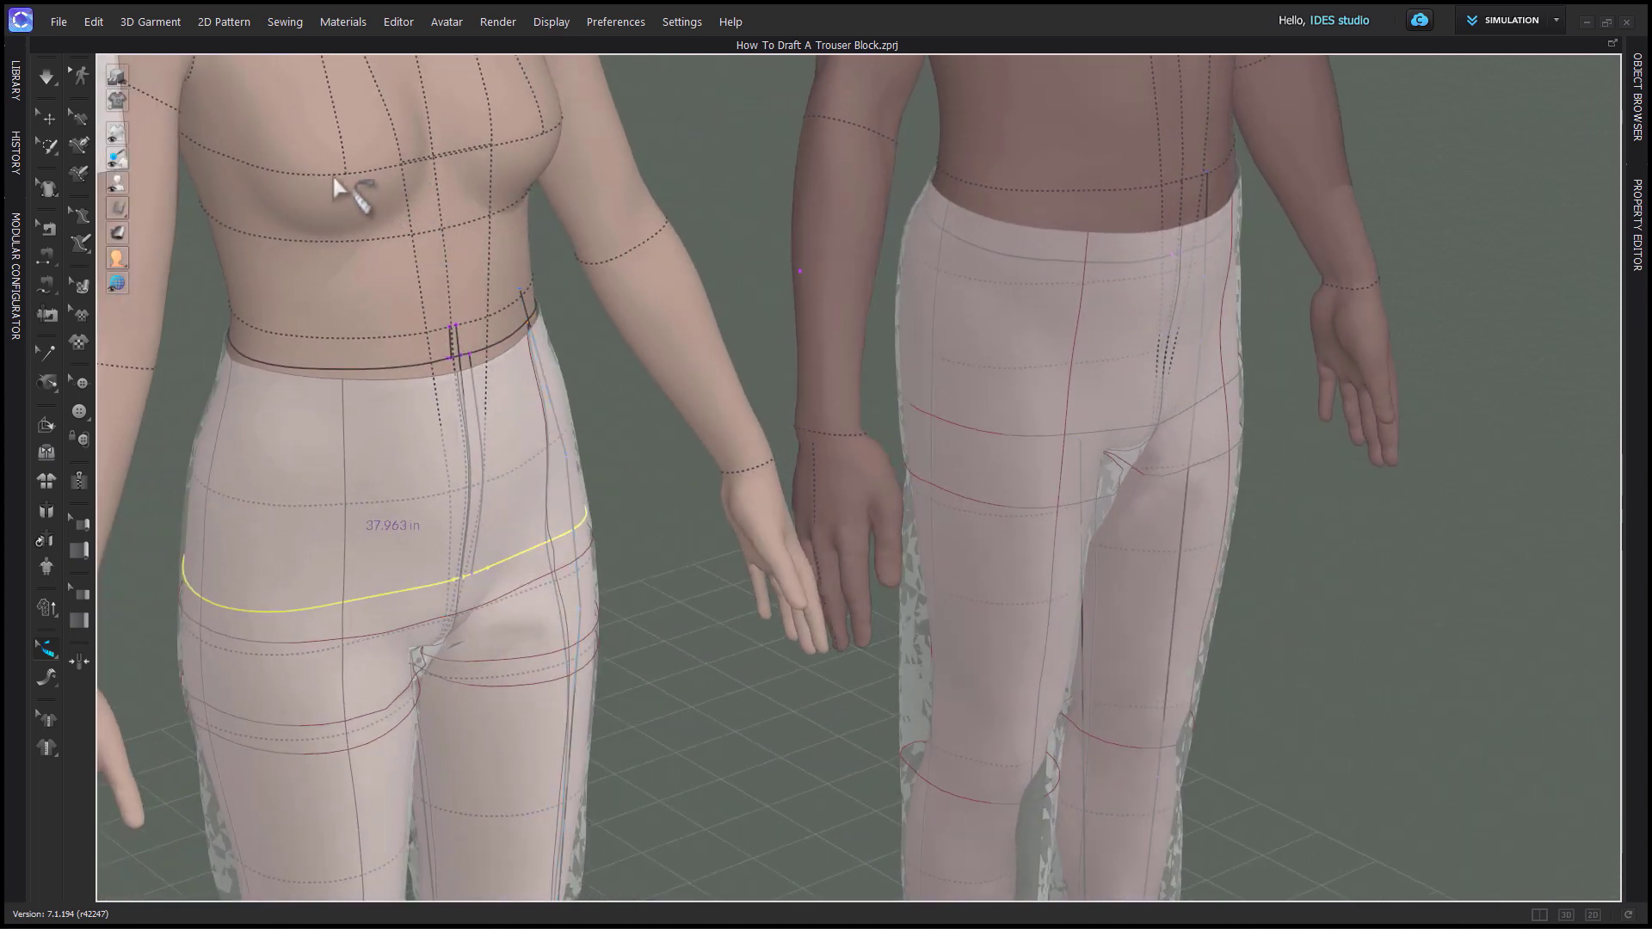
{"action": "scroll", "coordinate": [334, 177], "scroll_direction": "down", "scroll_amount": 5}
{"action": "scroll", "coordinate": [461, 516], "scroll_direction": "down", "scroll_amount": 5}
Measure the male avatar's waist circumference from the front, above the trouser waistband, with Basic Circumference Measure.
{"action": "left_click", "coordinate": [43, 679]}
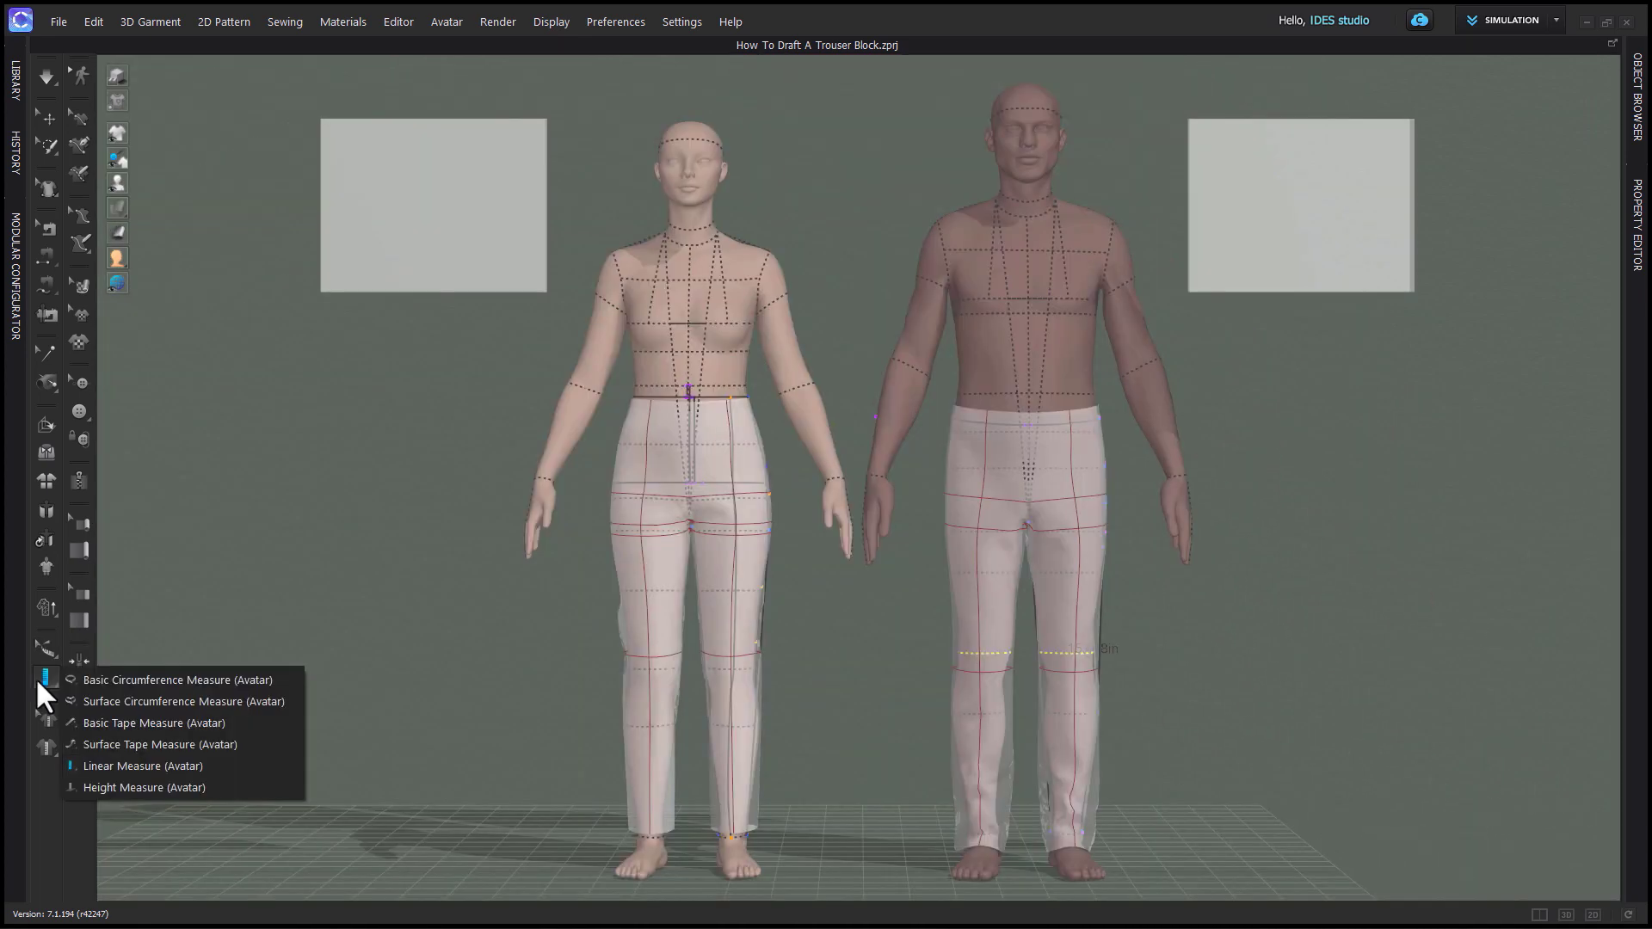
{"action": "left_click", "coordinate": [117, 683]}
{"action": "scroll", "coordinate": [1091, 487], "scroll_direction": "down", "scroll_amount": 1}
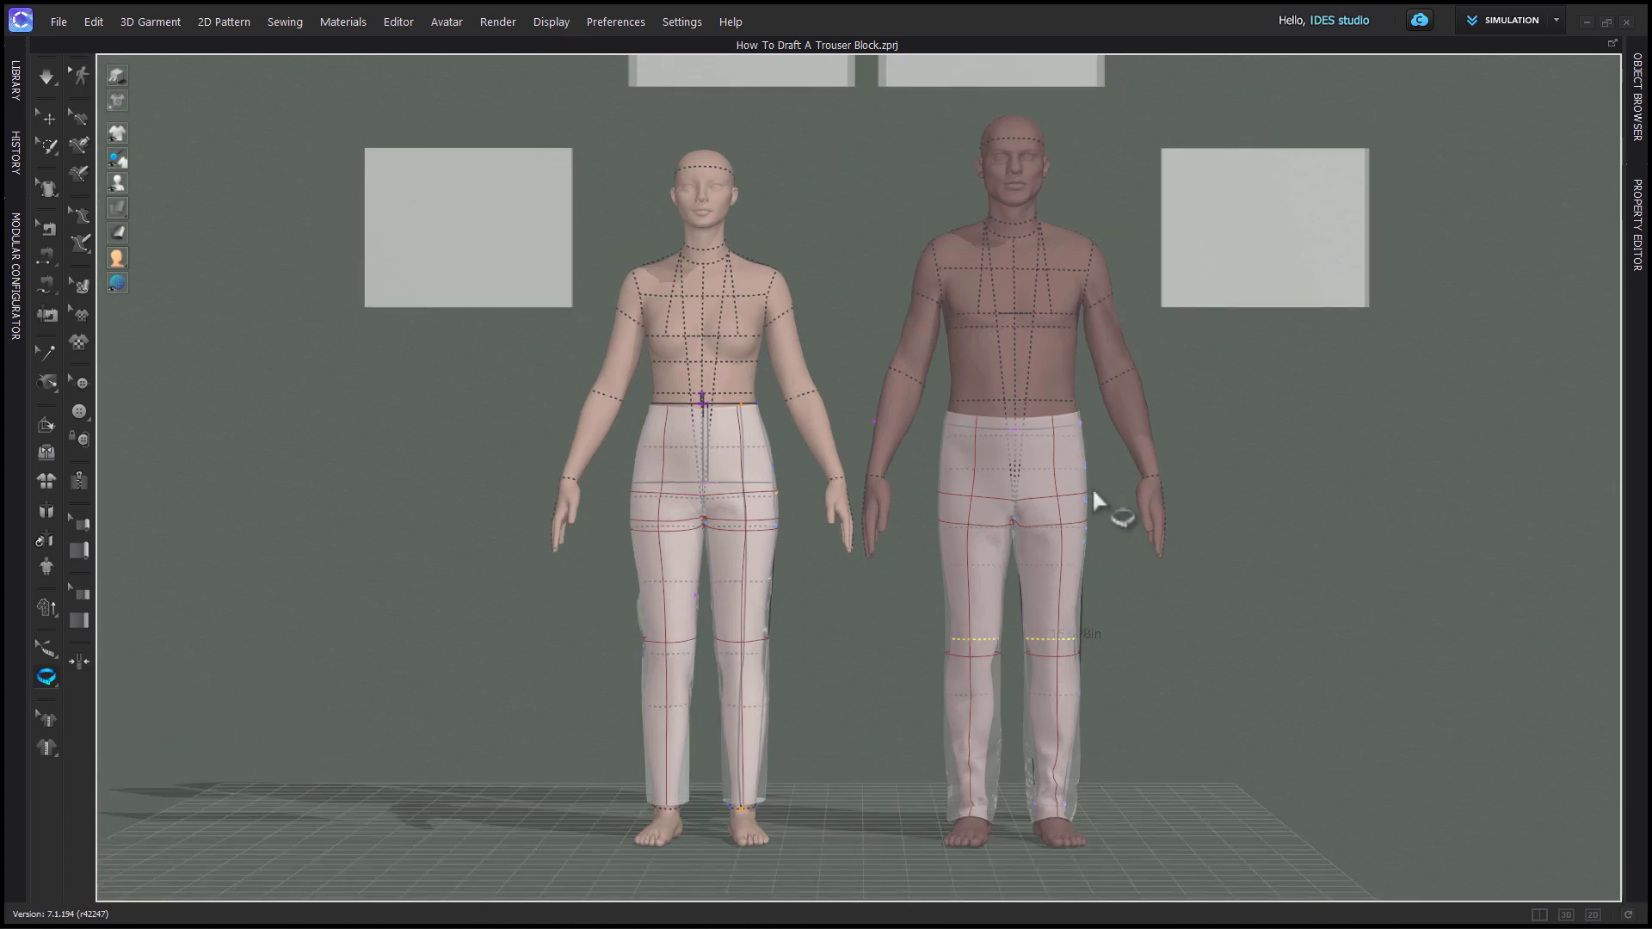
{"action": "scroll", "coordinate": [792, 591], "scroll_direction": "up", "scroll_amount": 6}
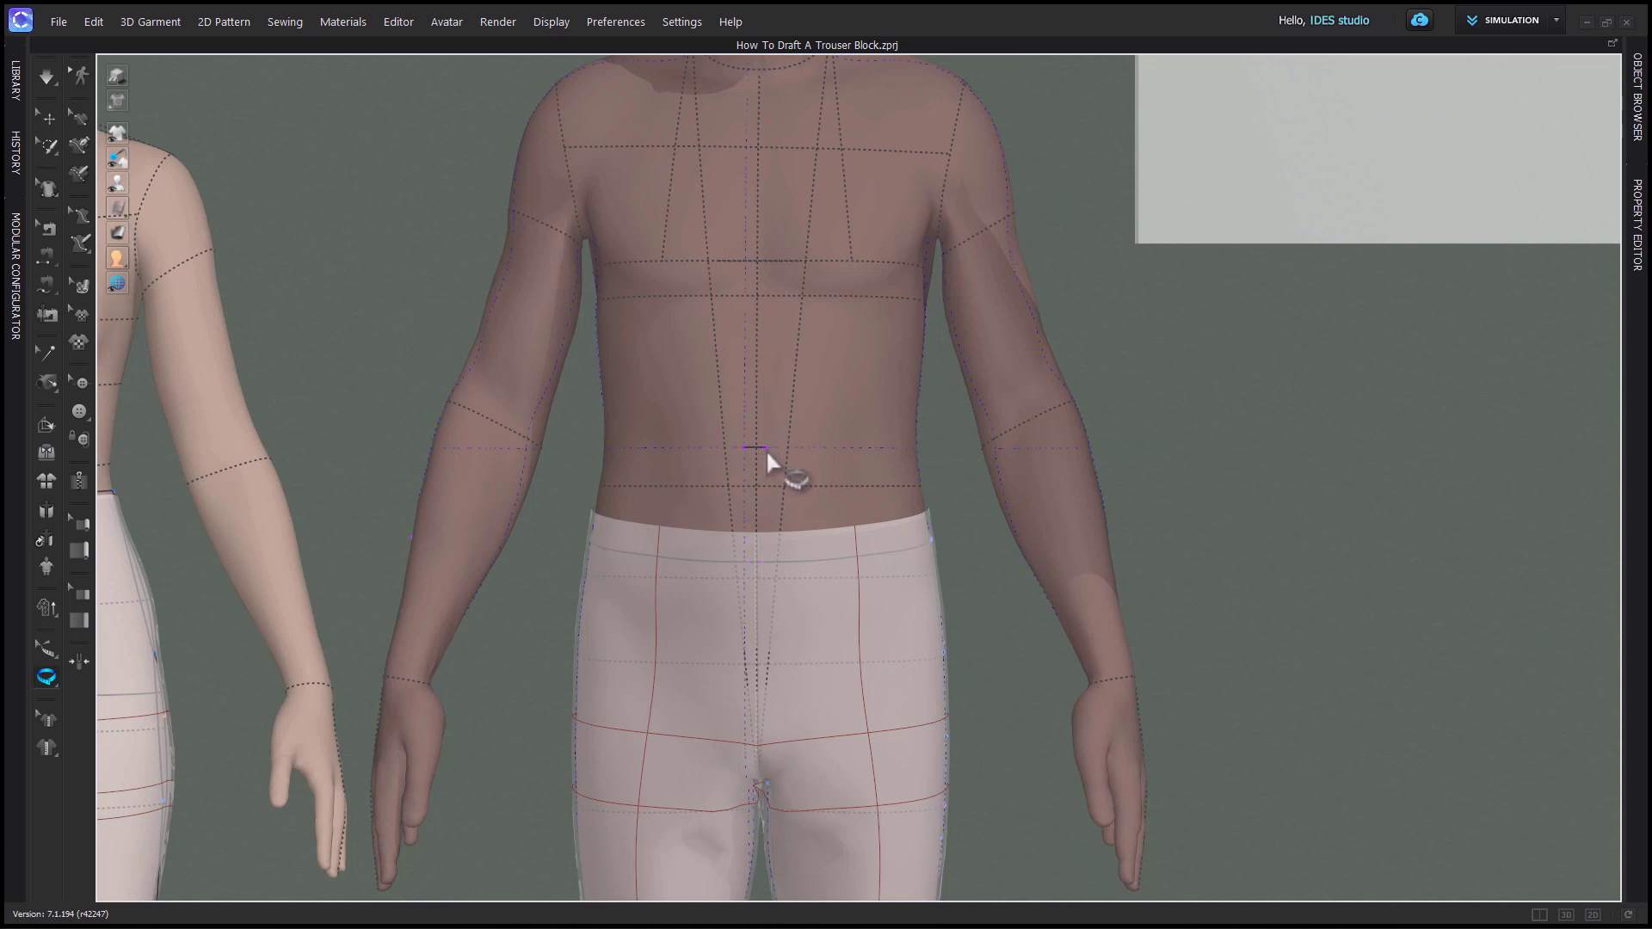
{"action": "left_click", "coordinate": [766, 450]}
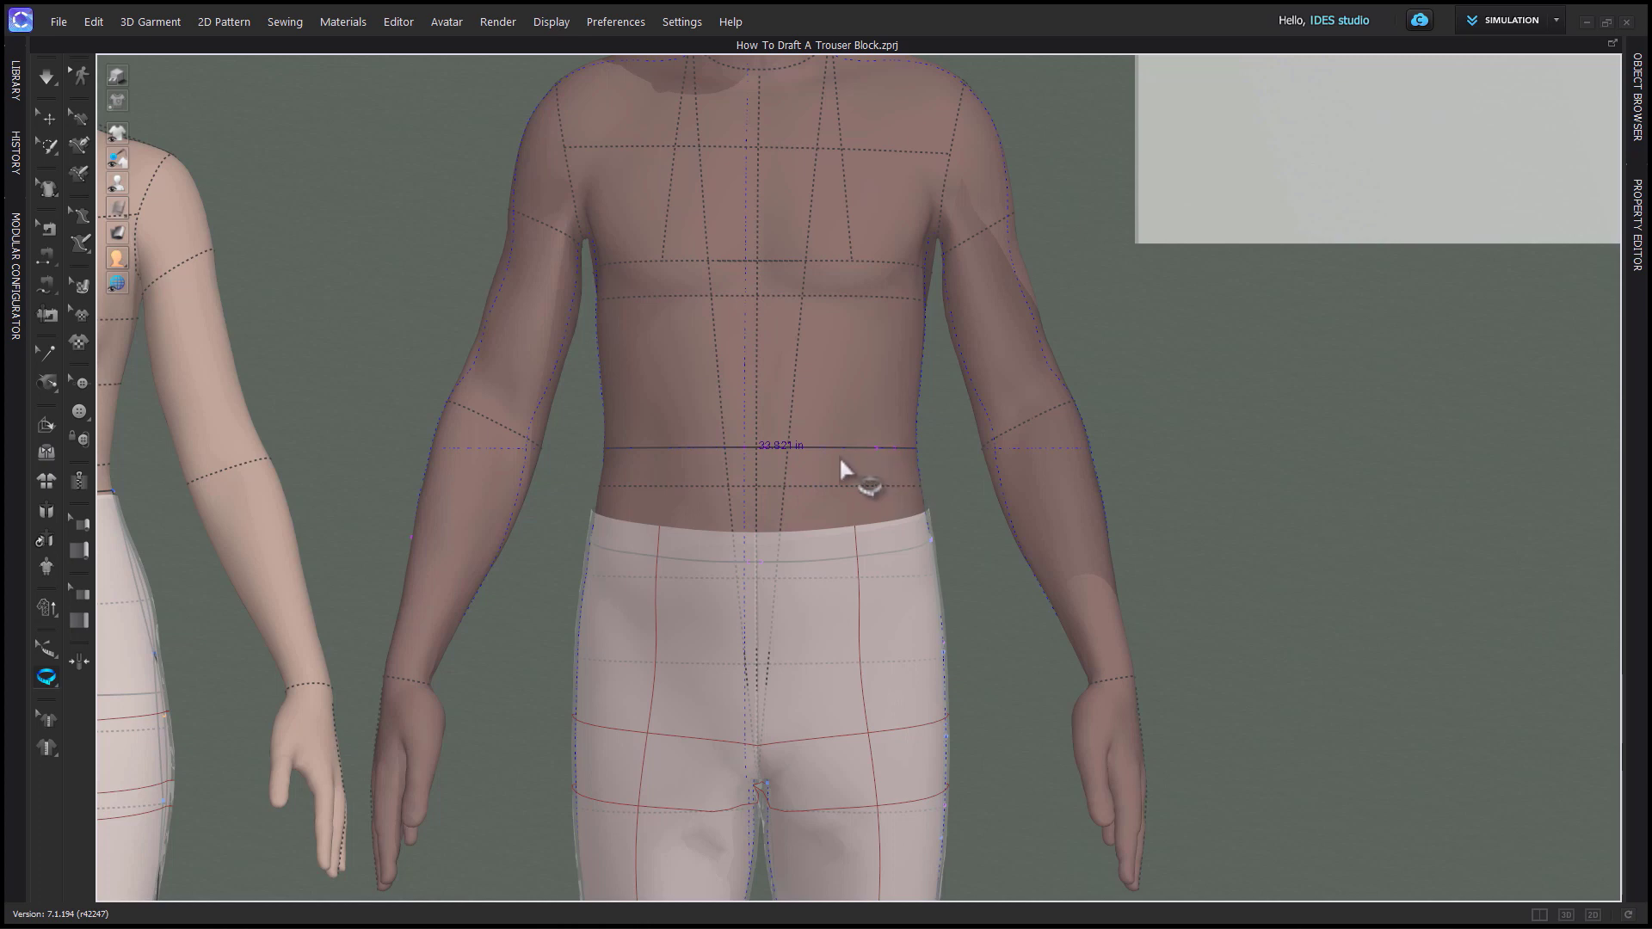
Place a waist circumference measure on the male avatar at the small of the back, working from the side view.
{"action": "right_click_drag", "start_coordinate": [891, 453], "coordinate": [765, 345]}
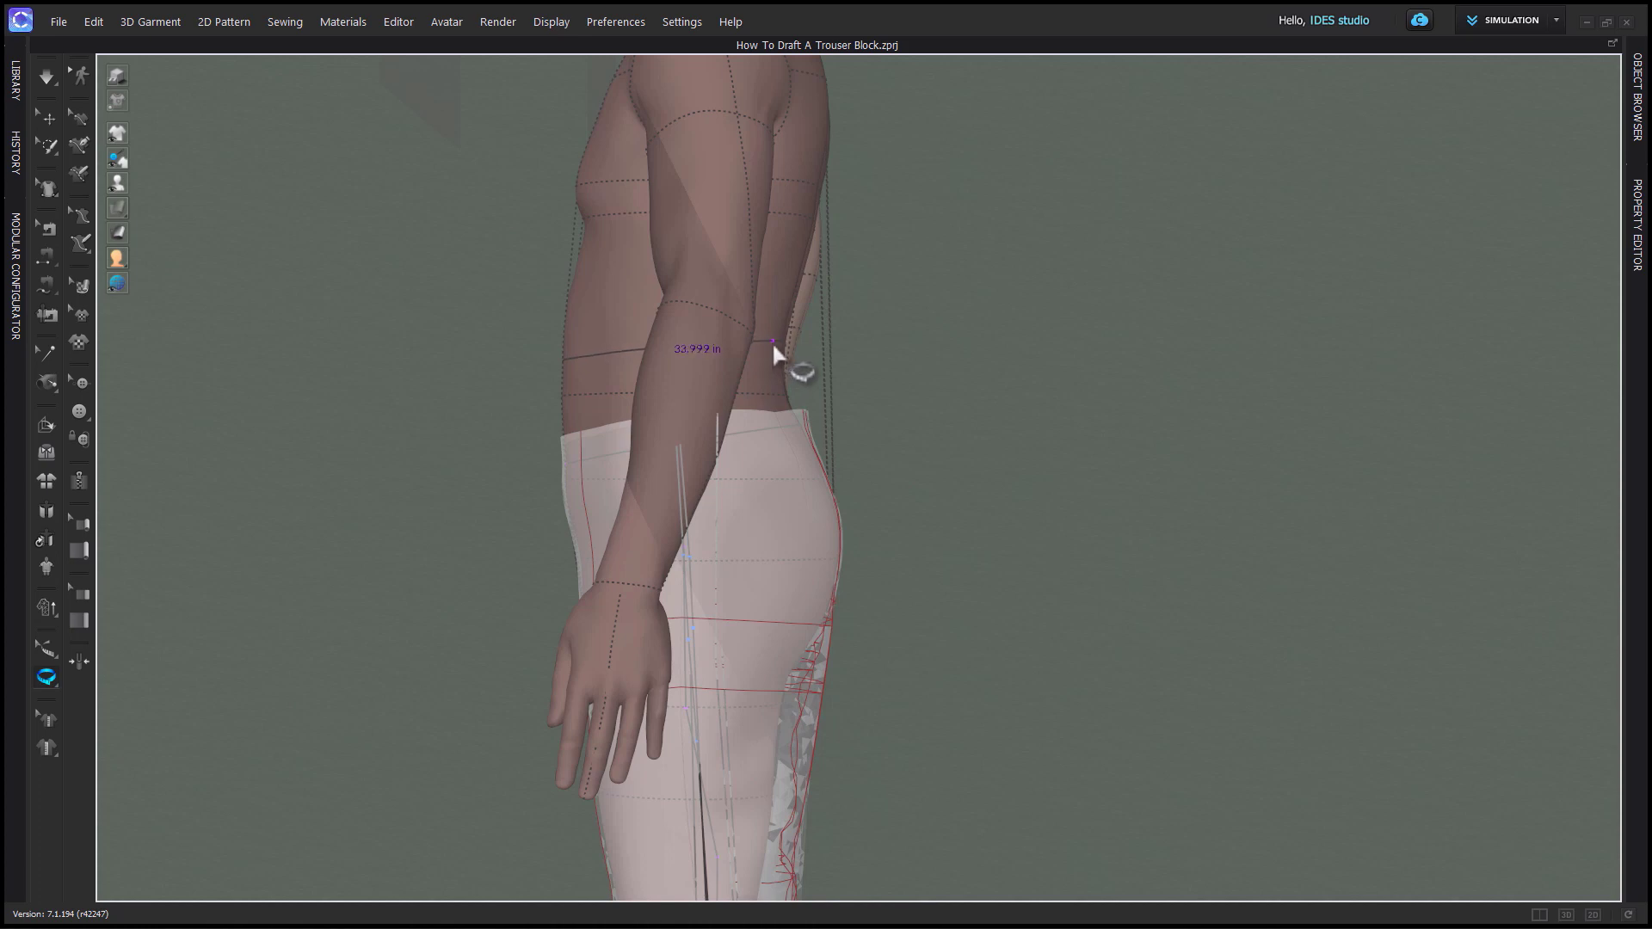
{"action": "left_click", "coordinate": [772, 342]}
{"action": "key", "text": "2"}
{"action": "left_click", "coordinate": [771, 401]}
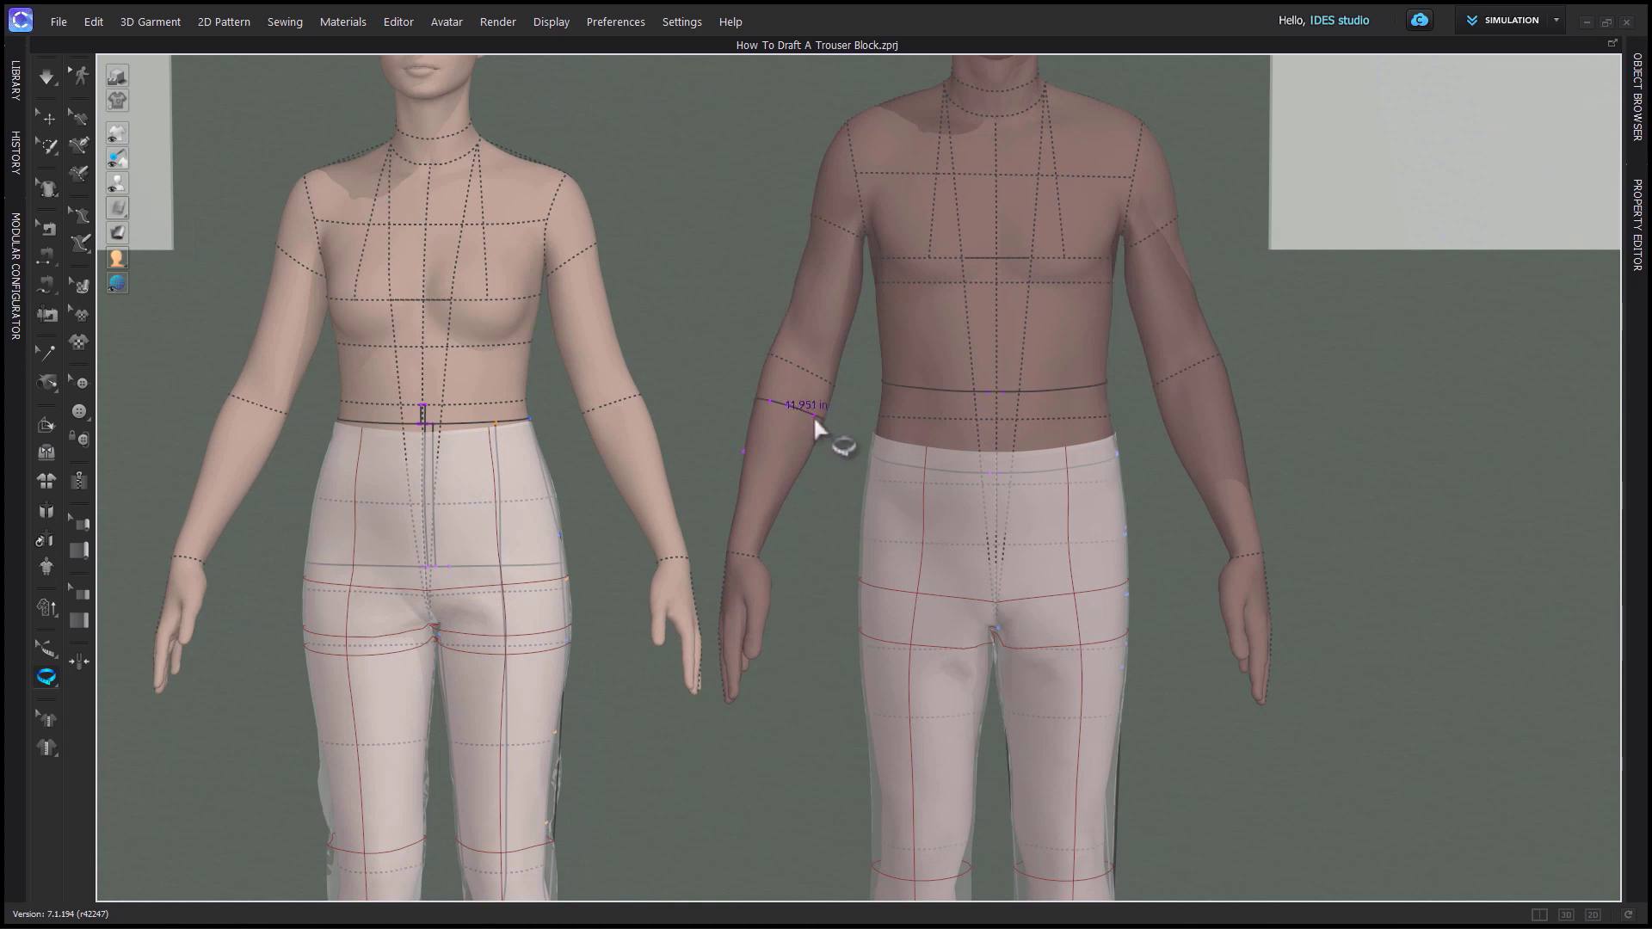
{"action": "left_click", "coordinate": [813, 416]}
{"action": "scroll", "coordinate": [677, 511], "scroll_direction": "up", "scroll_amount": 3}
Examine the female avatar's surface side length, which follows the outer leg from waist to ankle.
{"action": "left_click", "coordinate": [677, 514]}
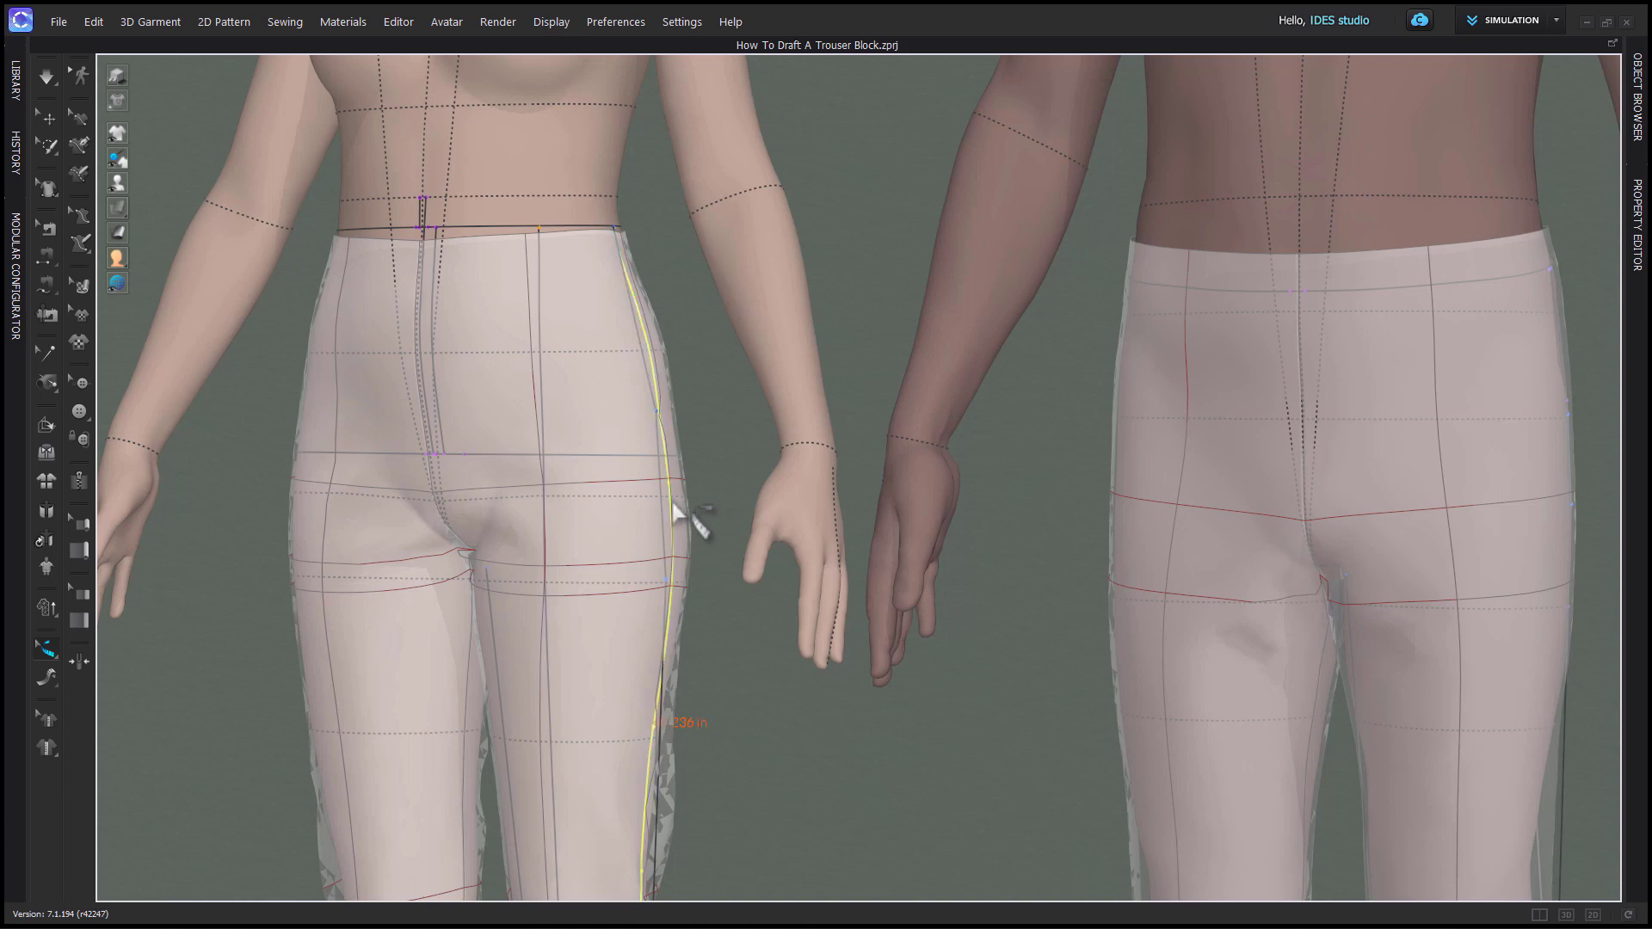
{"action": "scroll", "coordinate": [682, 516], "scroll_direction": "down", "scroll_amount": 3}
{"action": "right_click_drag", "start_coordinate": [738, 822], "coordinate": [786, 838]}
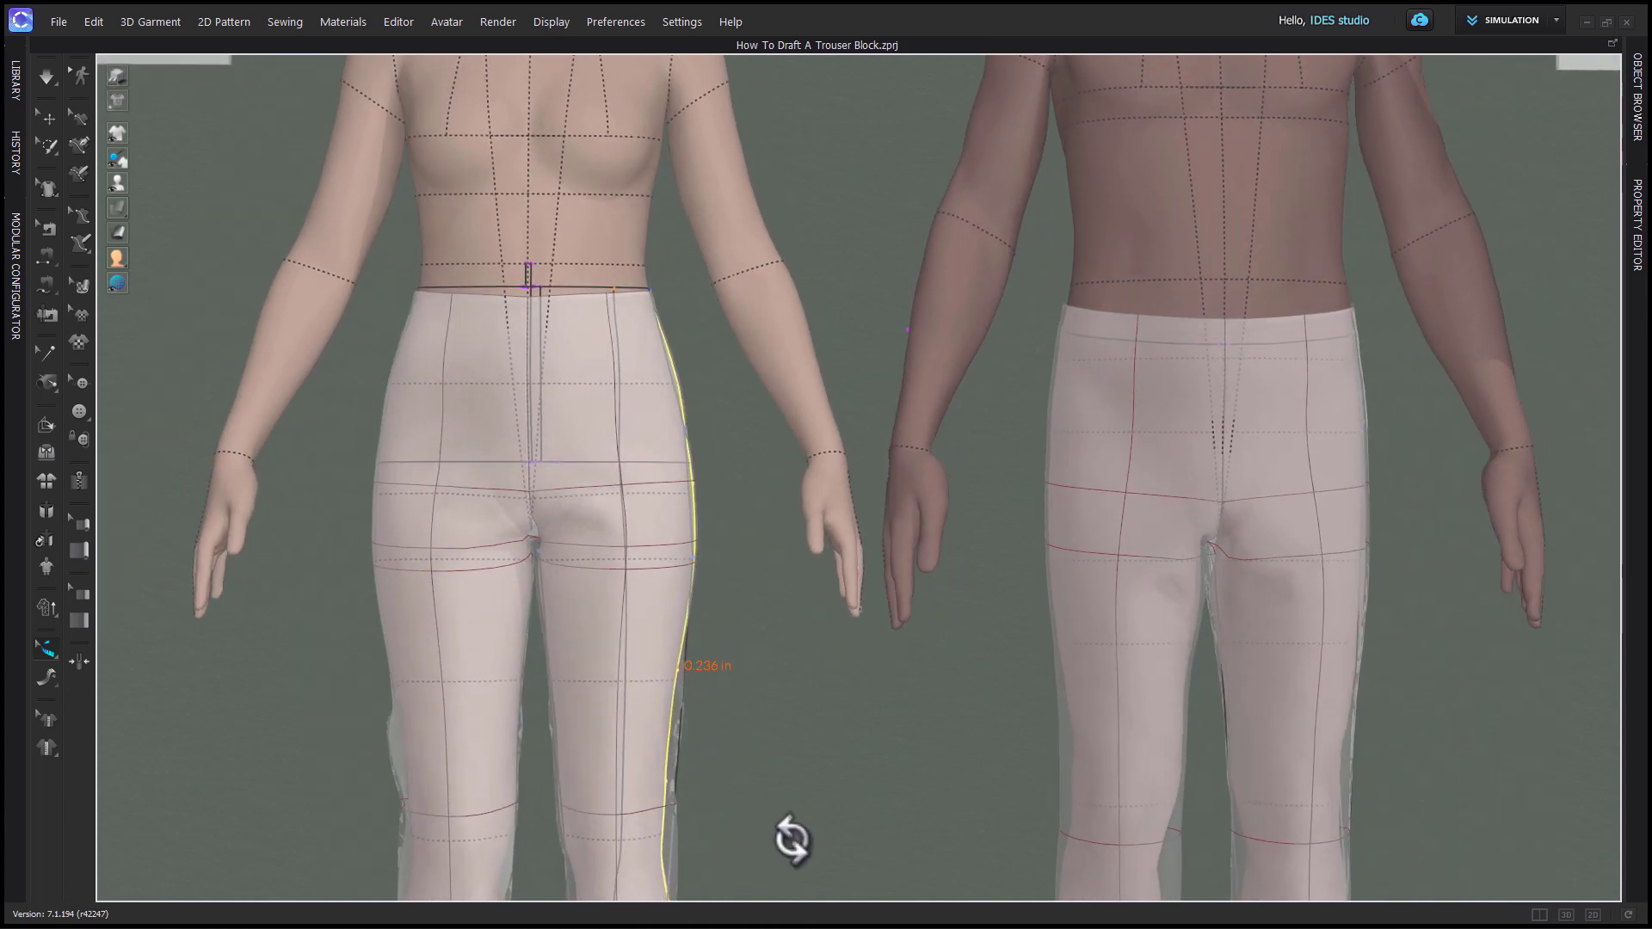
{"action": "middle_click_drag", "start_coordinate": [787, 838], "coordinate": [745, 588]}
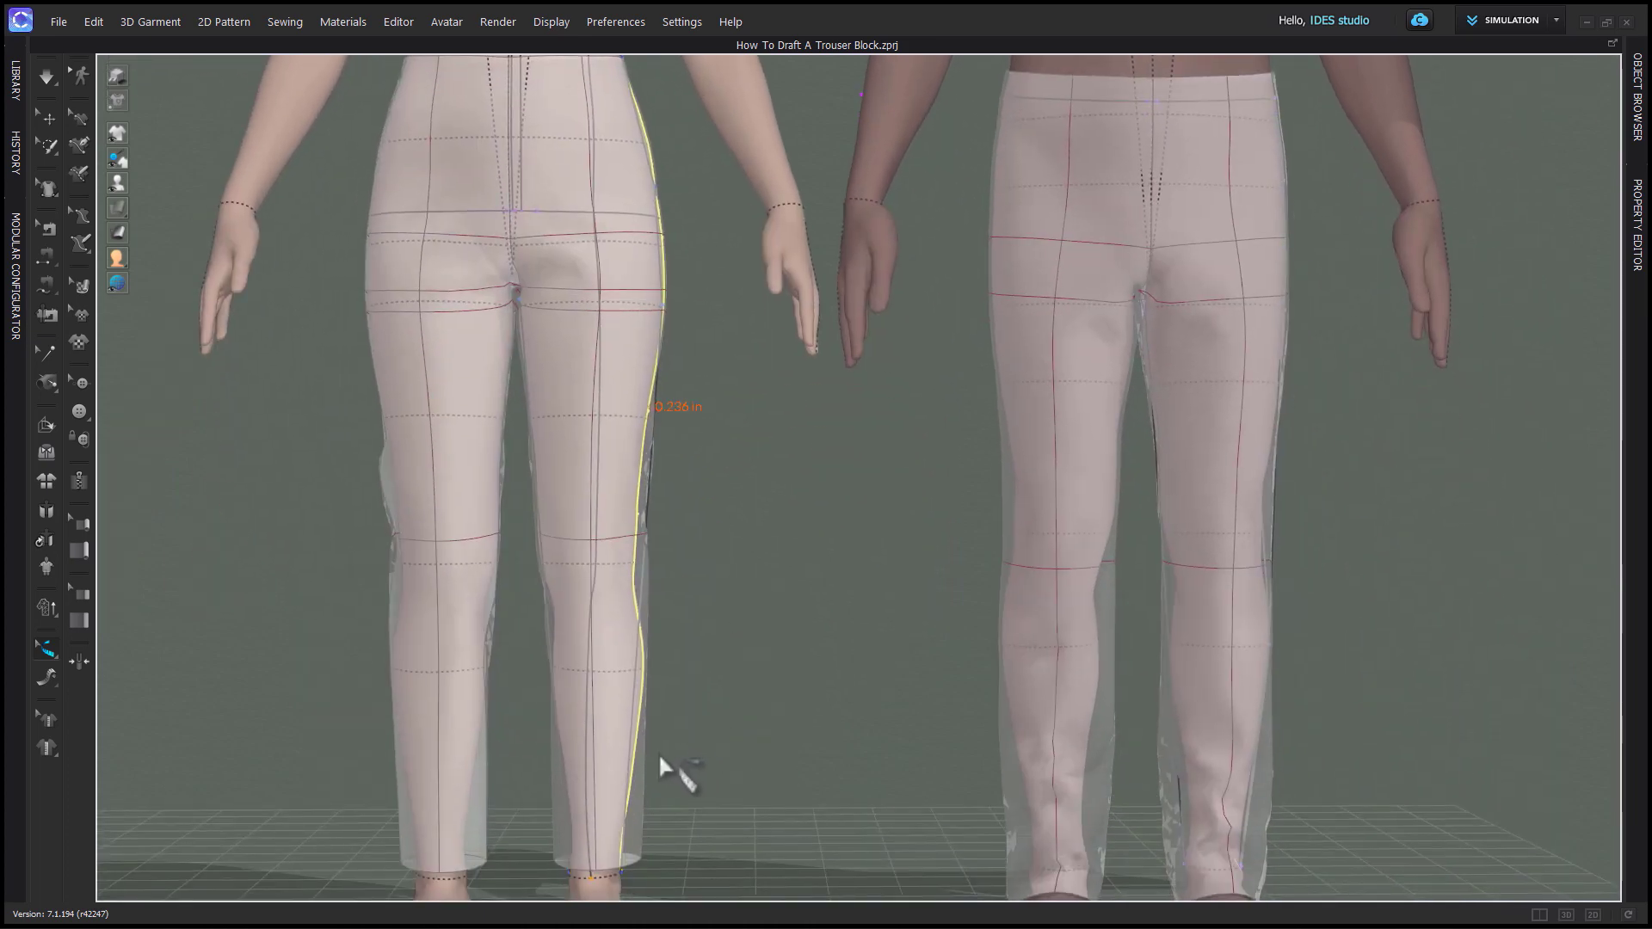
{"action": "right_click_drag", "start_coordinate": [730, 725], "coordinate": [1292, 652]}
{"action": "right_click_drag", "start_coordinate": [1177, 486], "coordinate": [1128, 564]}
Create a Linear Measure down the male avatar's outer leg, from the waistband past the hip to the ankle.
{"action": "left_click", "coordinate": [53, 673]}
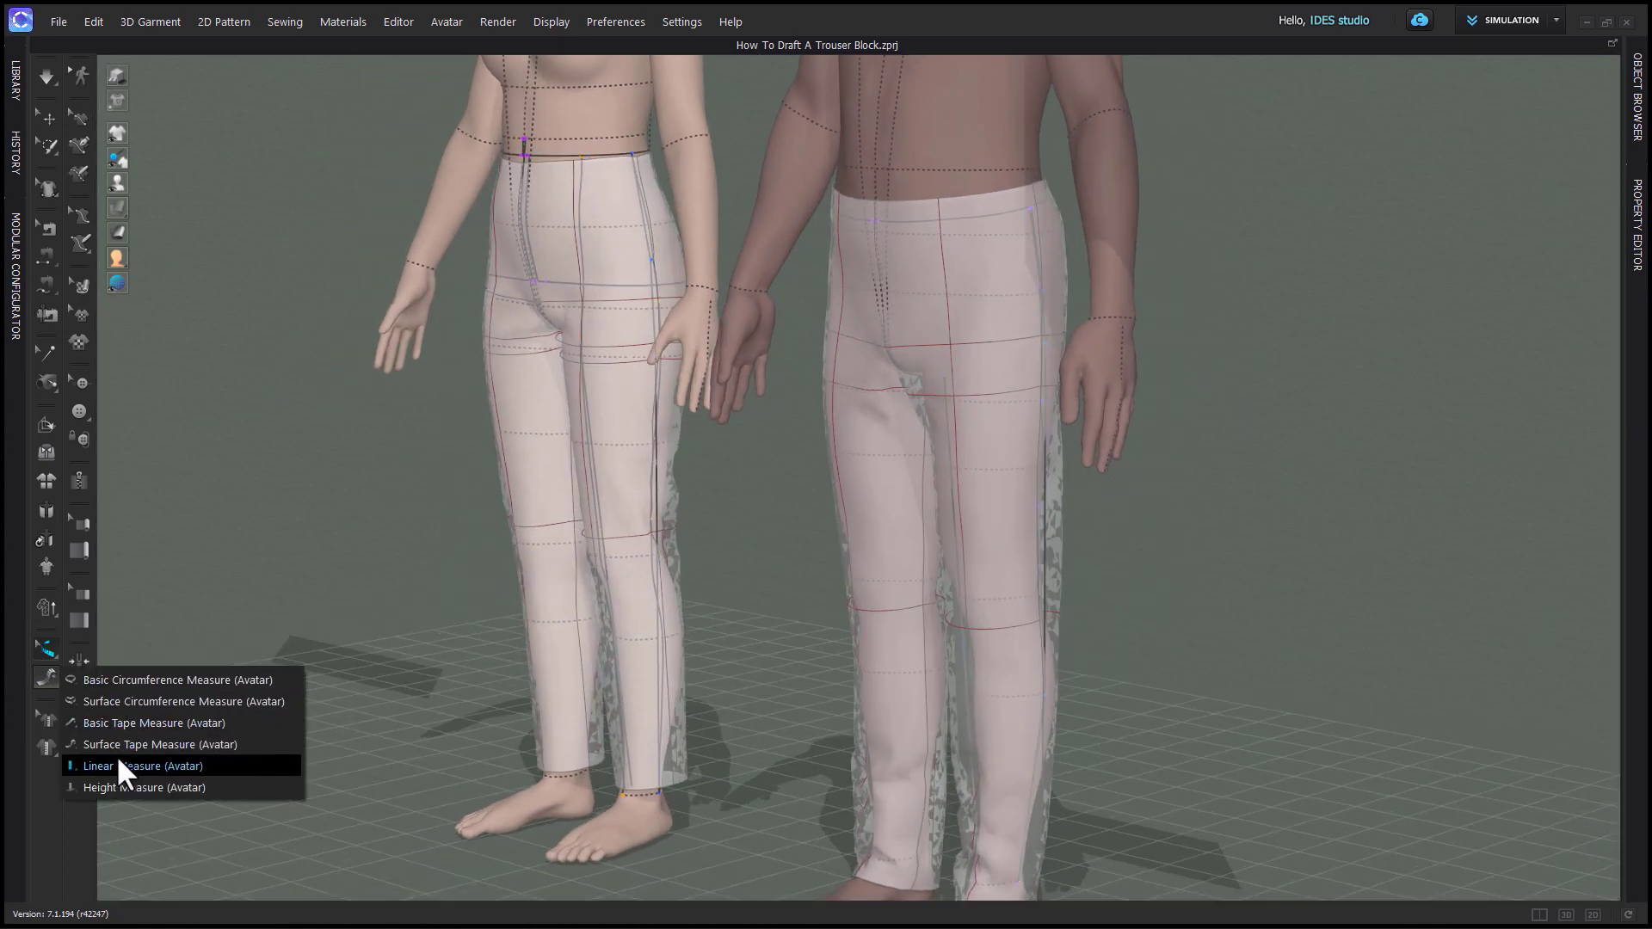
{"action": "left_click", "coordinate": [116, 756]}
{"action": "scroll", "coordinate": [1072, 178], "scroll_direction": "up", "scroll_amount": 2}
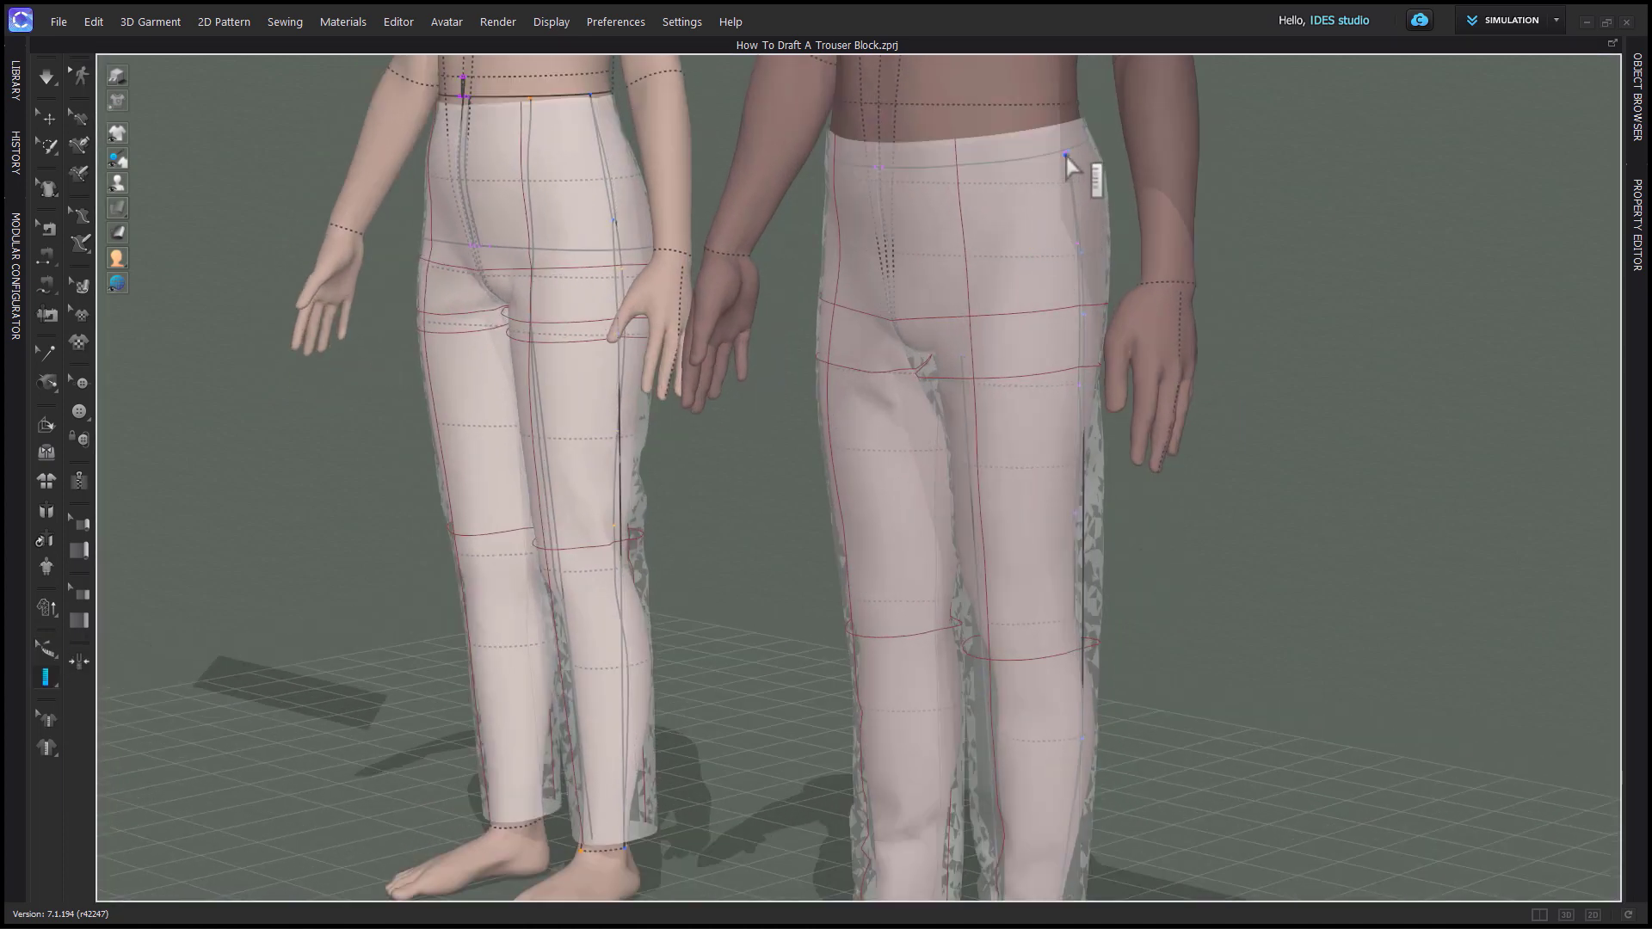
{"action": "left_click", "coordinate": [1066, 156]}
{"action": "left_click", "coordinate": [1077, 254]}
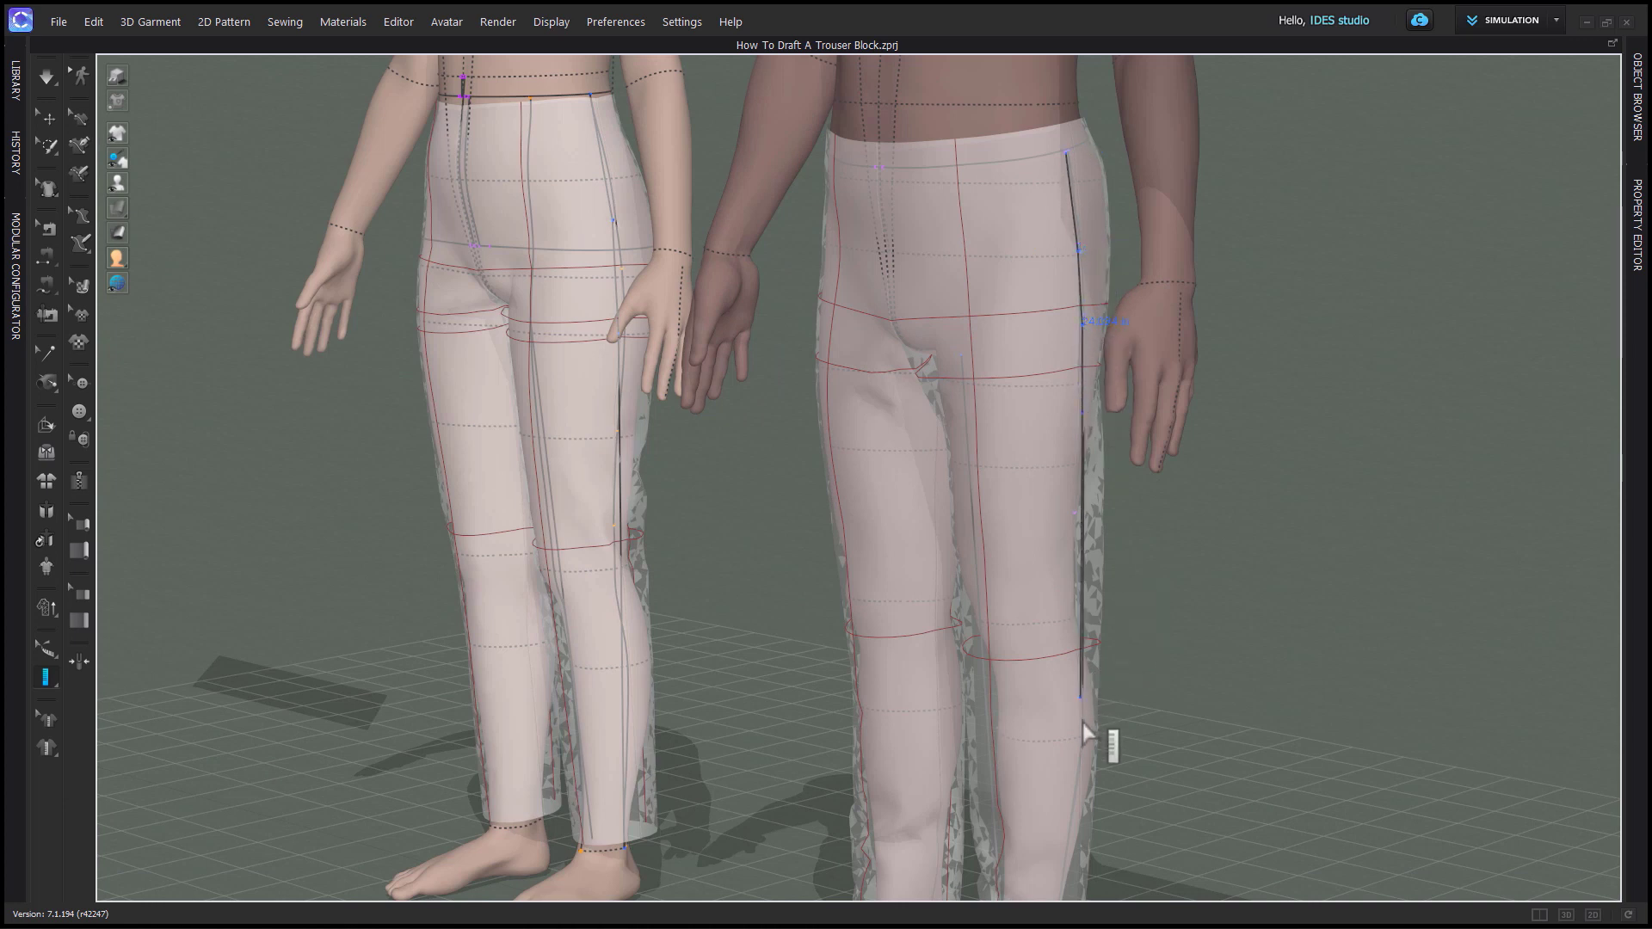
{"action": "right_click_drag", "start_coordinate": [1172, 755], "coordinate": [1140, 512]}
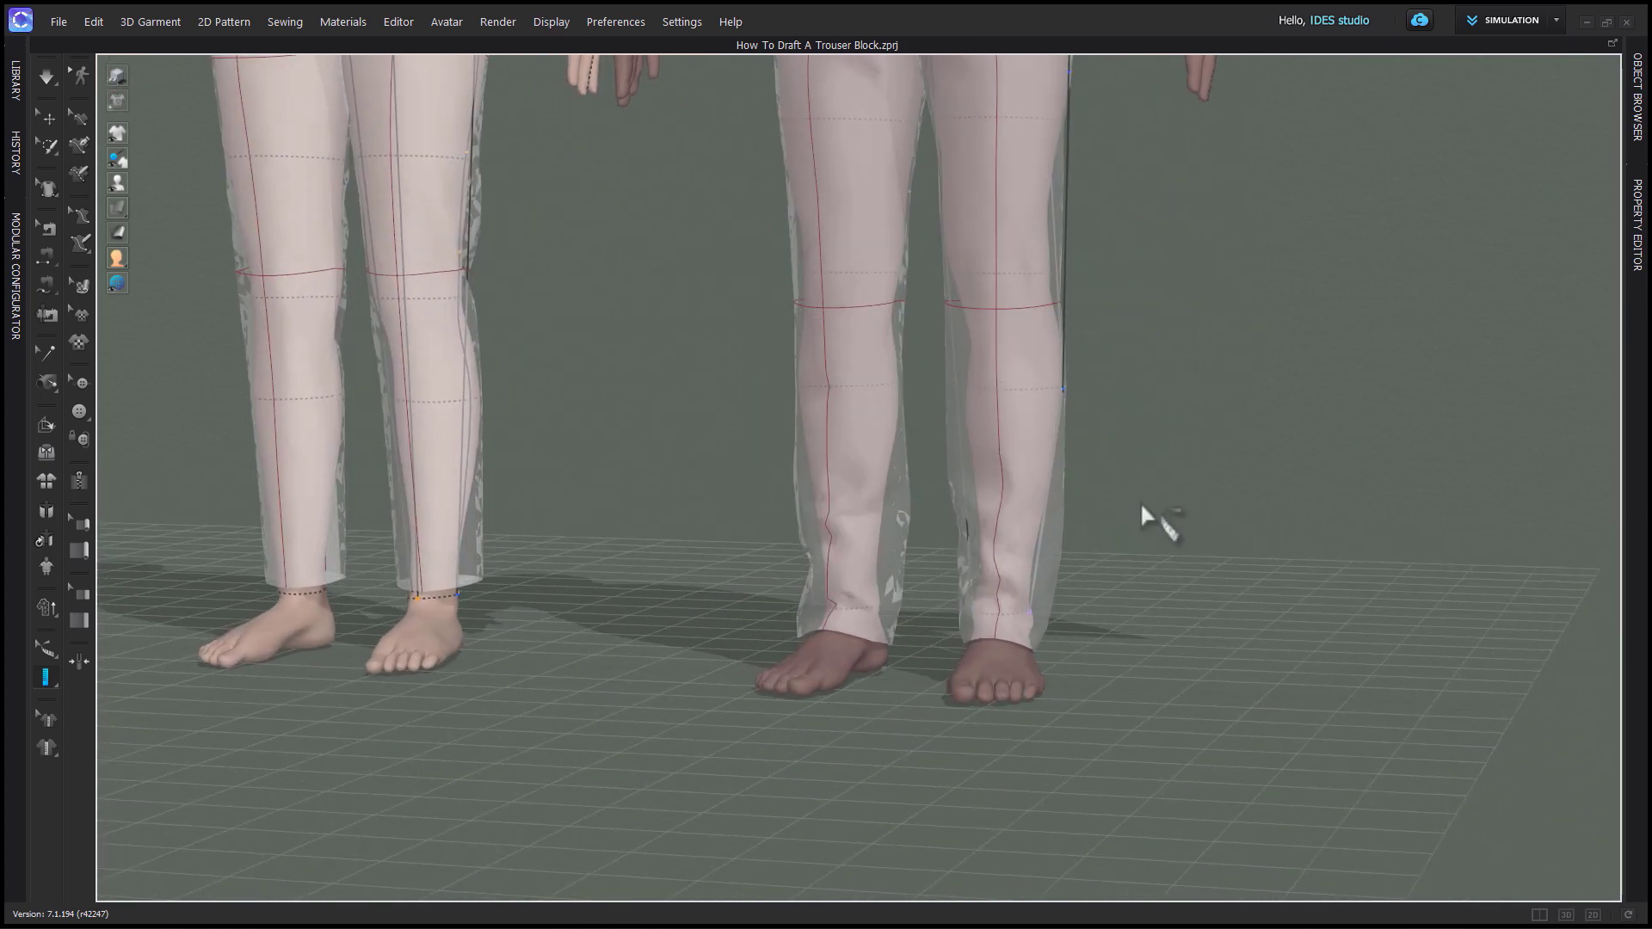
{"action": "left_click", "coordinate": [1030, 613]}
{"action": "right_click_drag", "start_coordinate": [1157, 624], "coordinate": [1178, 688]}
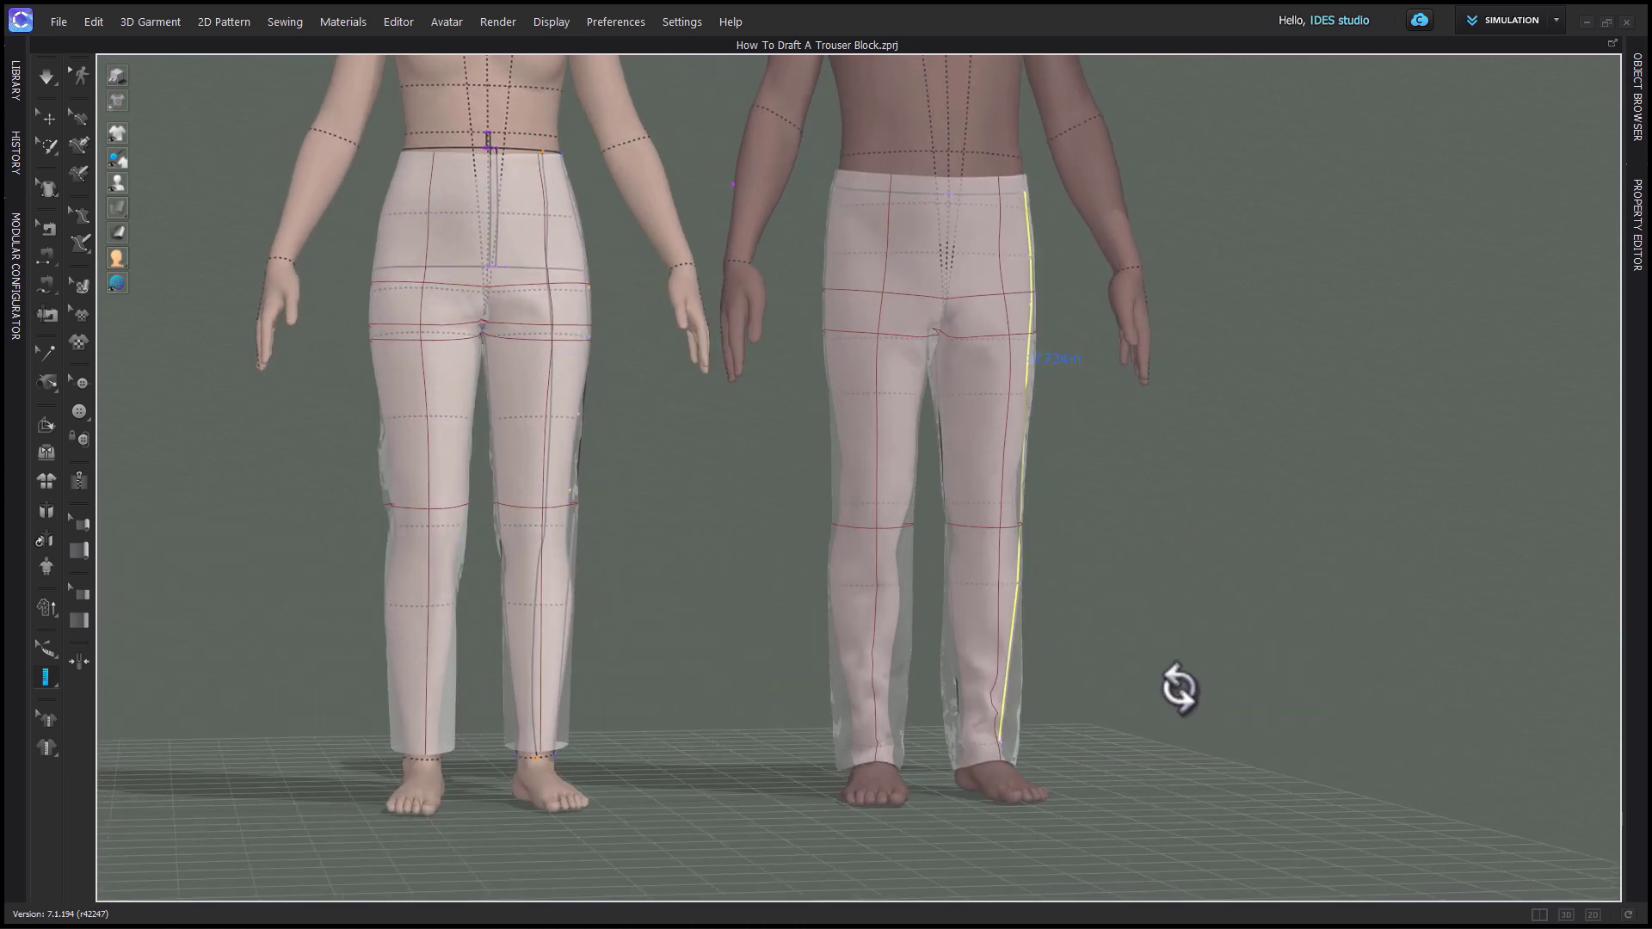
Review how the female avatar's surface side measure follows the leg contour, then inspect both avatars' hip areas.
{"action": "left_click", "coordinate": [78, 647]}
{"action": "scroll", "coordinate": [756, 840], "scroll_direction": "up", "scroll_amount": 5}
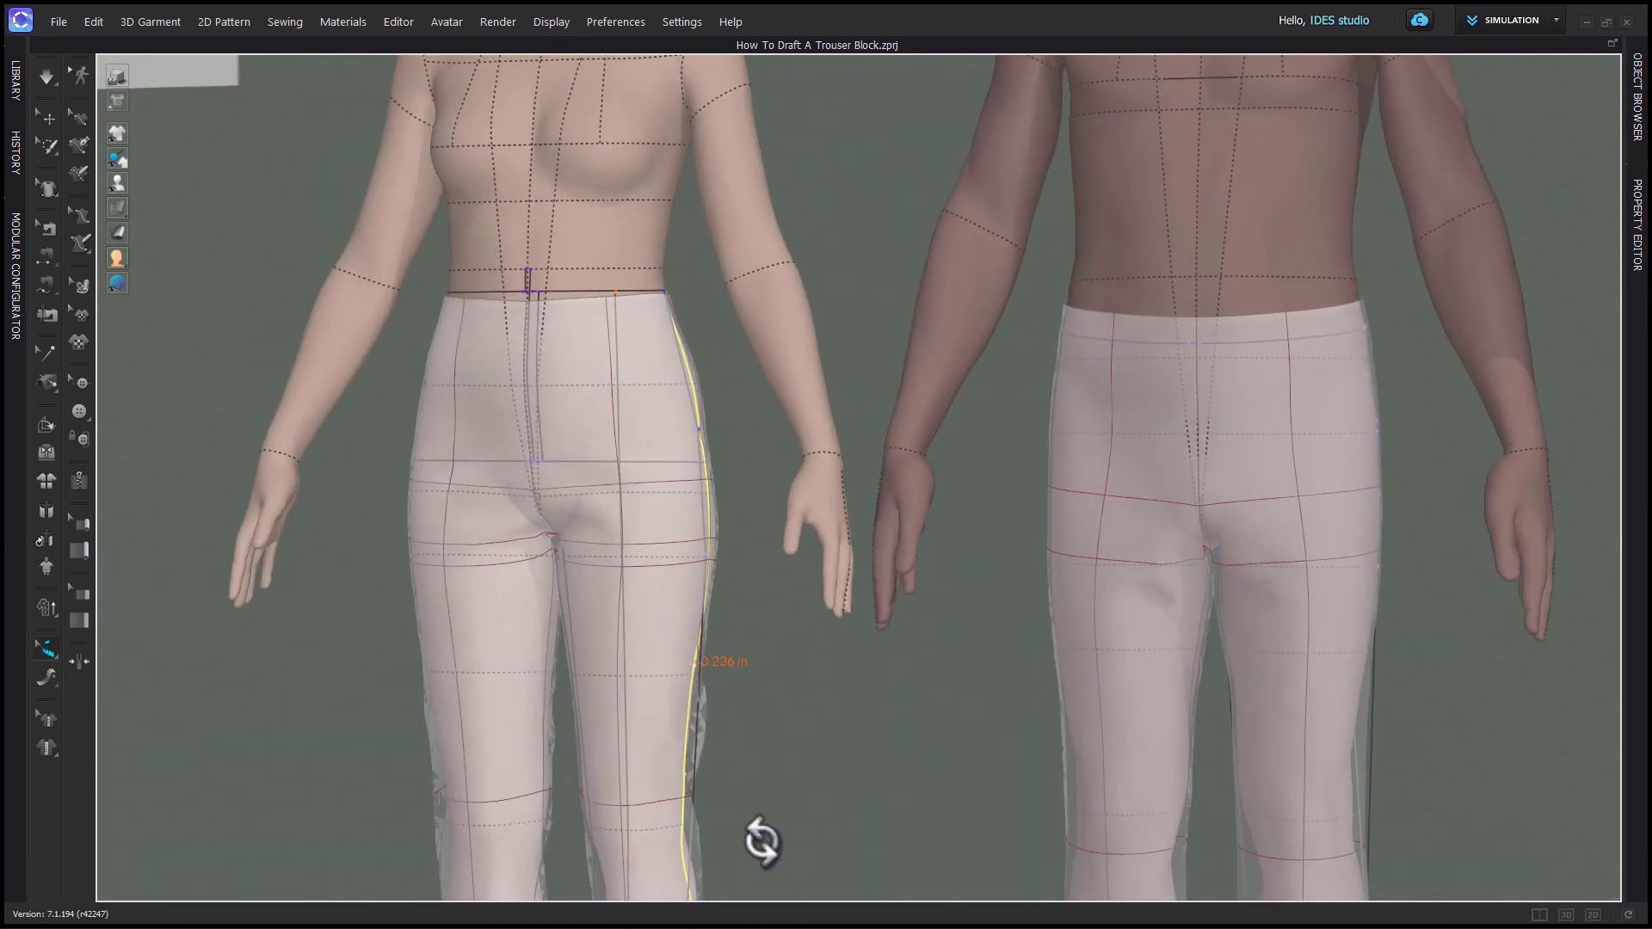
{"action": "right_click_drag", "start_coordinate": [757, 840], "coordinate": [785, 837]}
{"action": "middle_click_drag", "start_coordinate": [786, 837], "coordinate": [745, 589]}
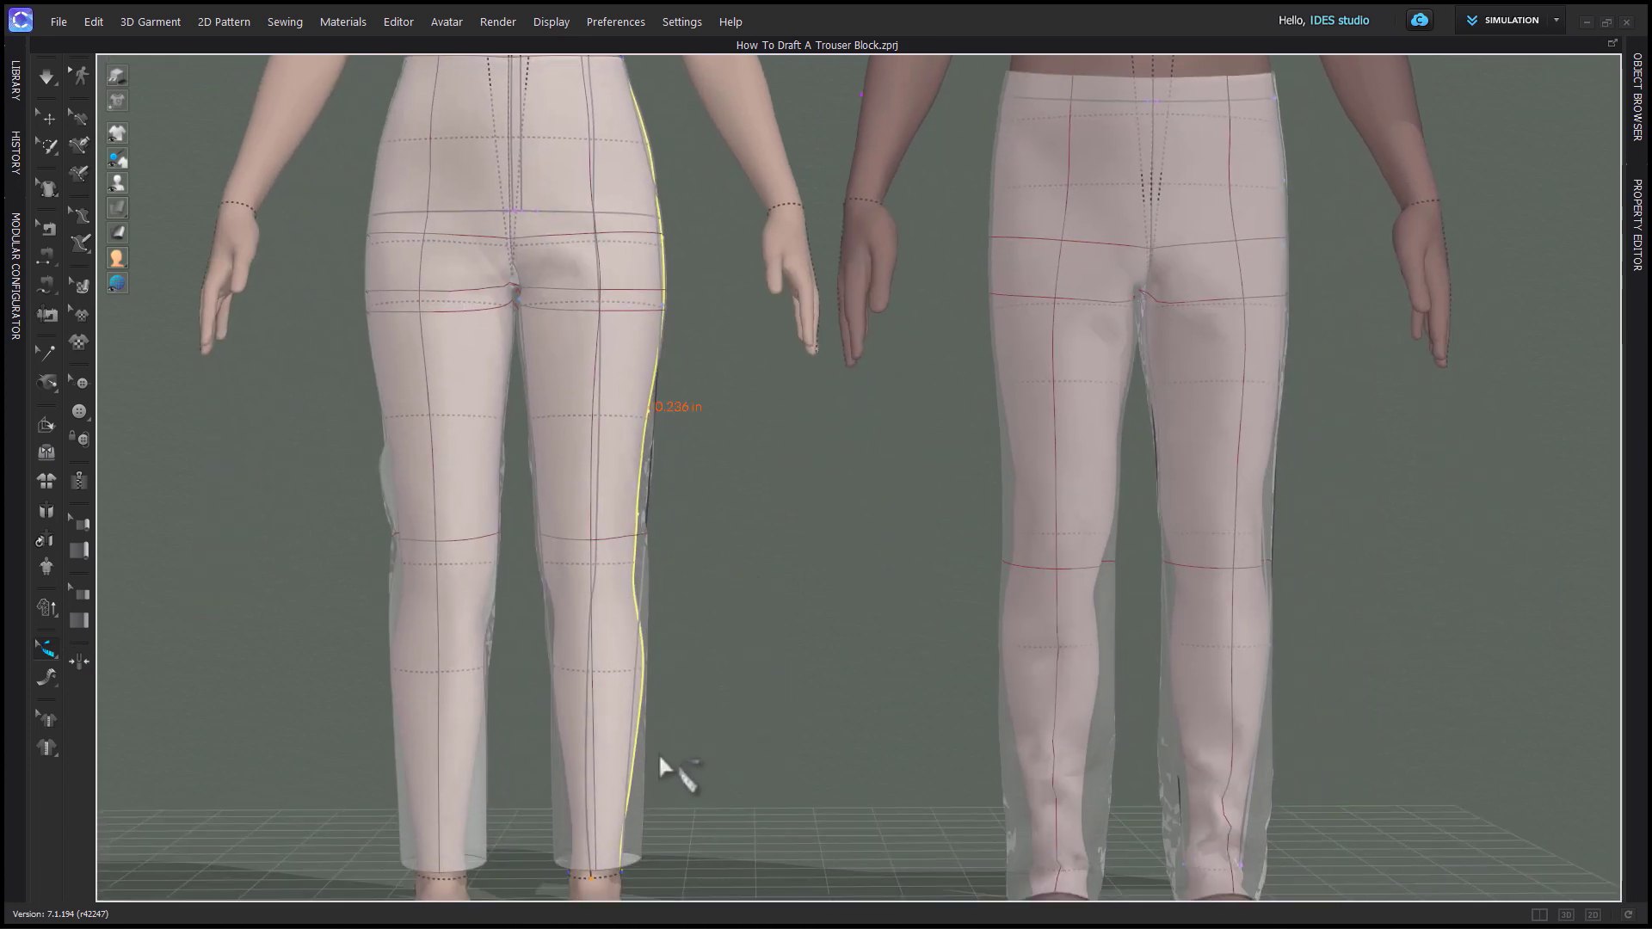
{"action": "mouse_move", "coordinate": [730, 725]}
{"action": "right_mouse_down"}
{"action": "mouse_move", "coordinate": [634, 726]}
{"action": "mouse_move", "coordinate": [726, 731]}
{"action": "right_mouse_up"}
{"action": "scroll", "coordinate": [542, 339], "scroll_direction": "up", "scroll_amount": 5}
{"action": "middle_click_drag", "start_coordinate": [542, 339], "coordinate": [612, 607]}
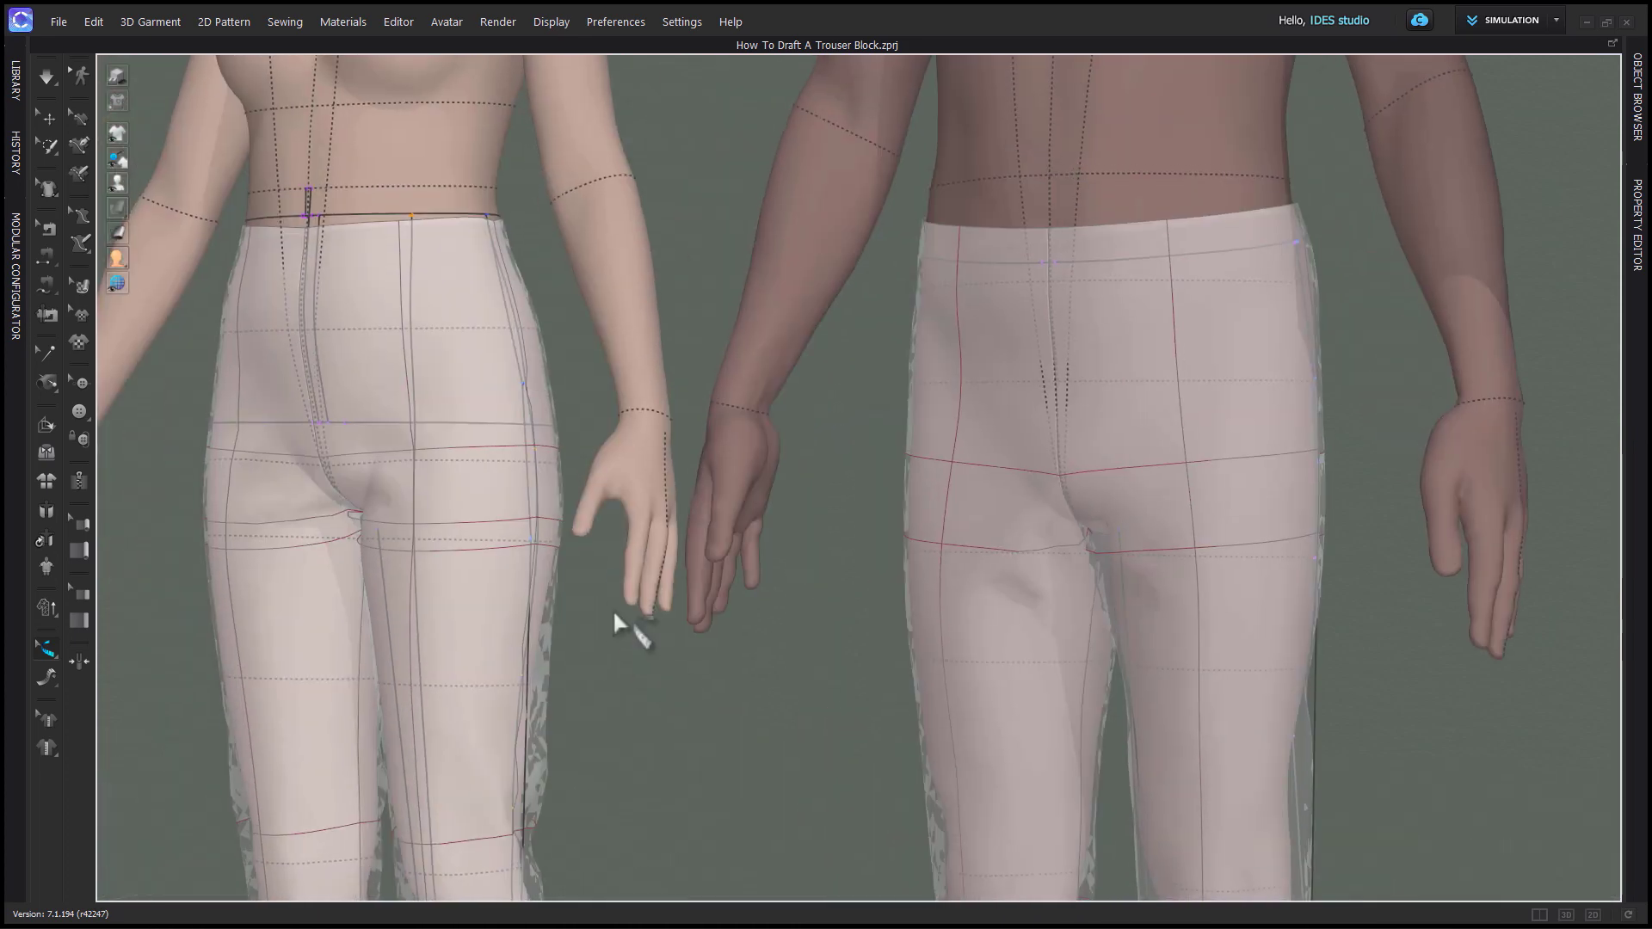
Examine the female avatar's linear side length from waist to ankle, comparing its straight path with the leg's outline.
{"action": "scroll", "coordinate": [612, 607], "scroll_direction": "up", "scroll_amount": 2}
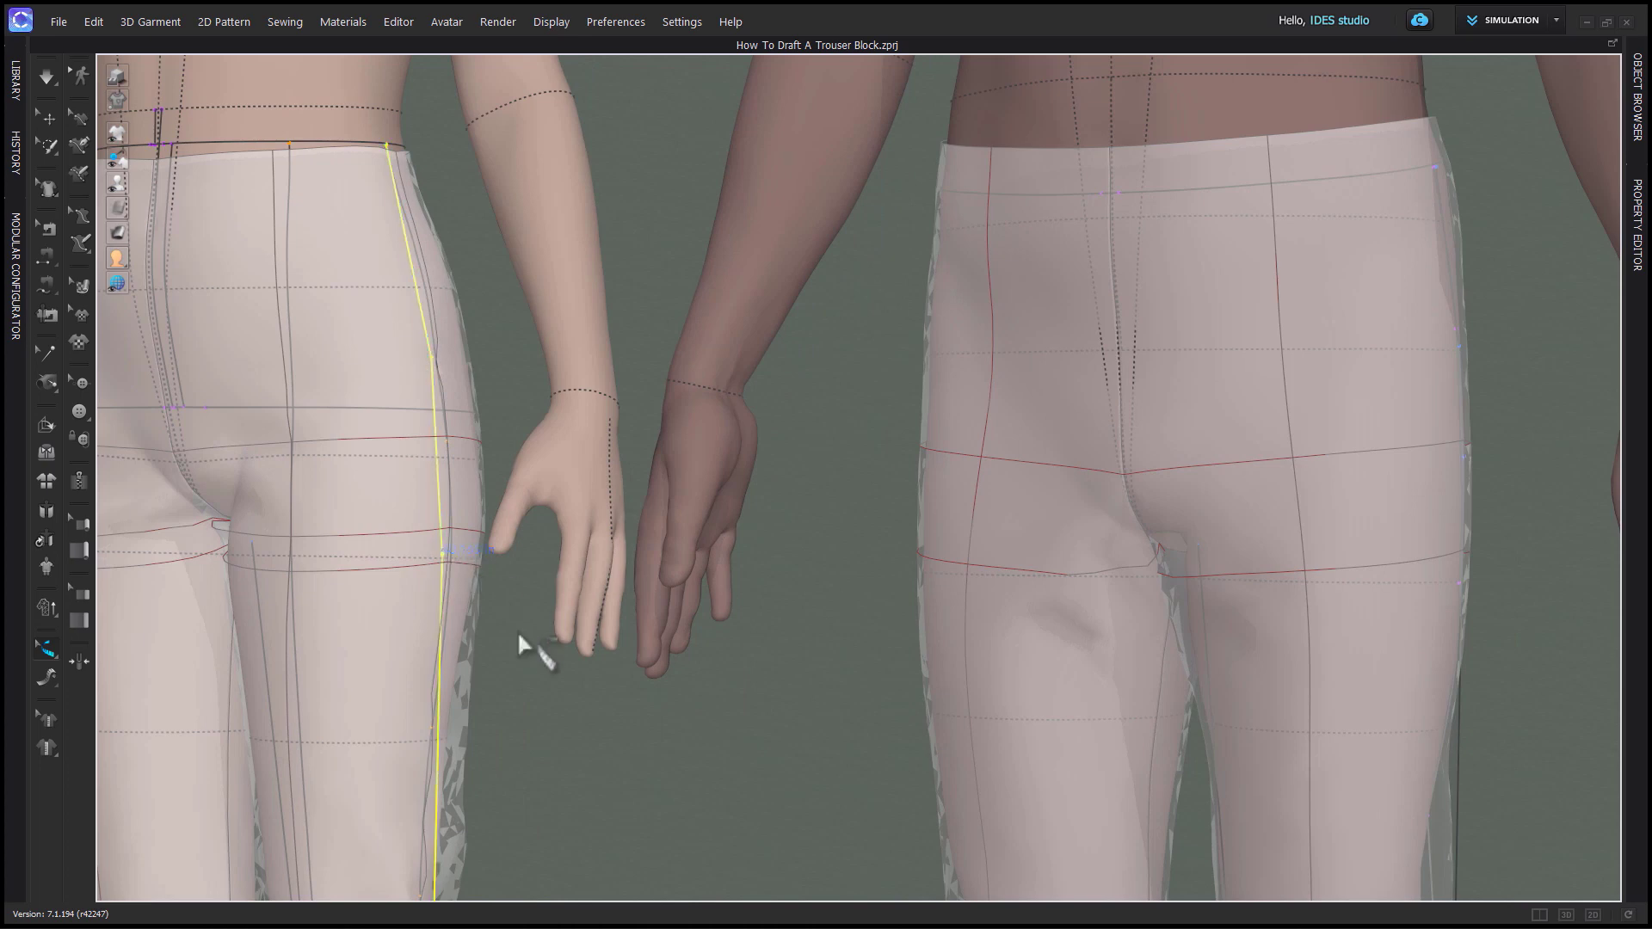
{"action": "scroll", "coordinate": [528, 645], "scroll_direction": "down", "scroll_amount": 5}
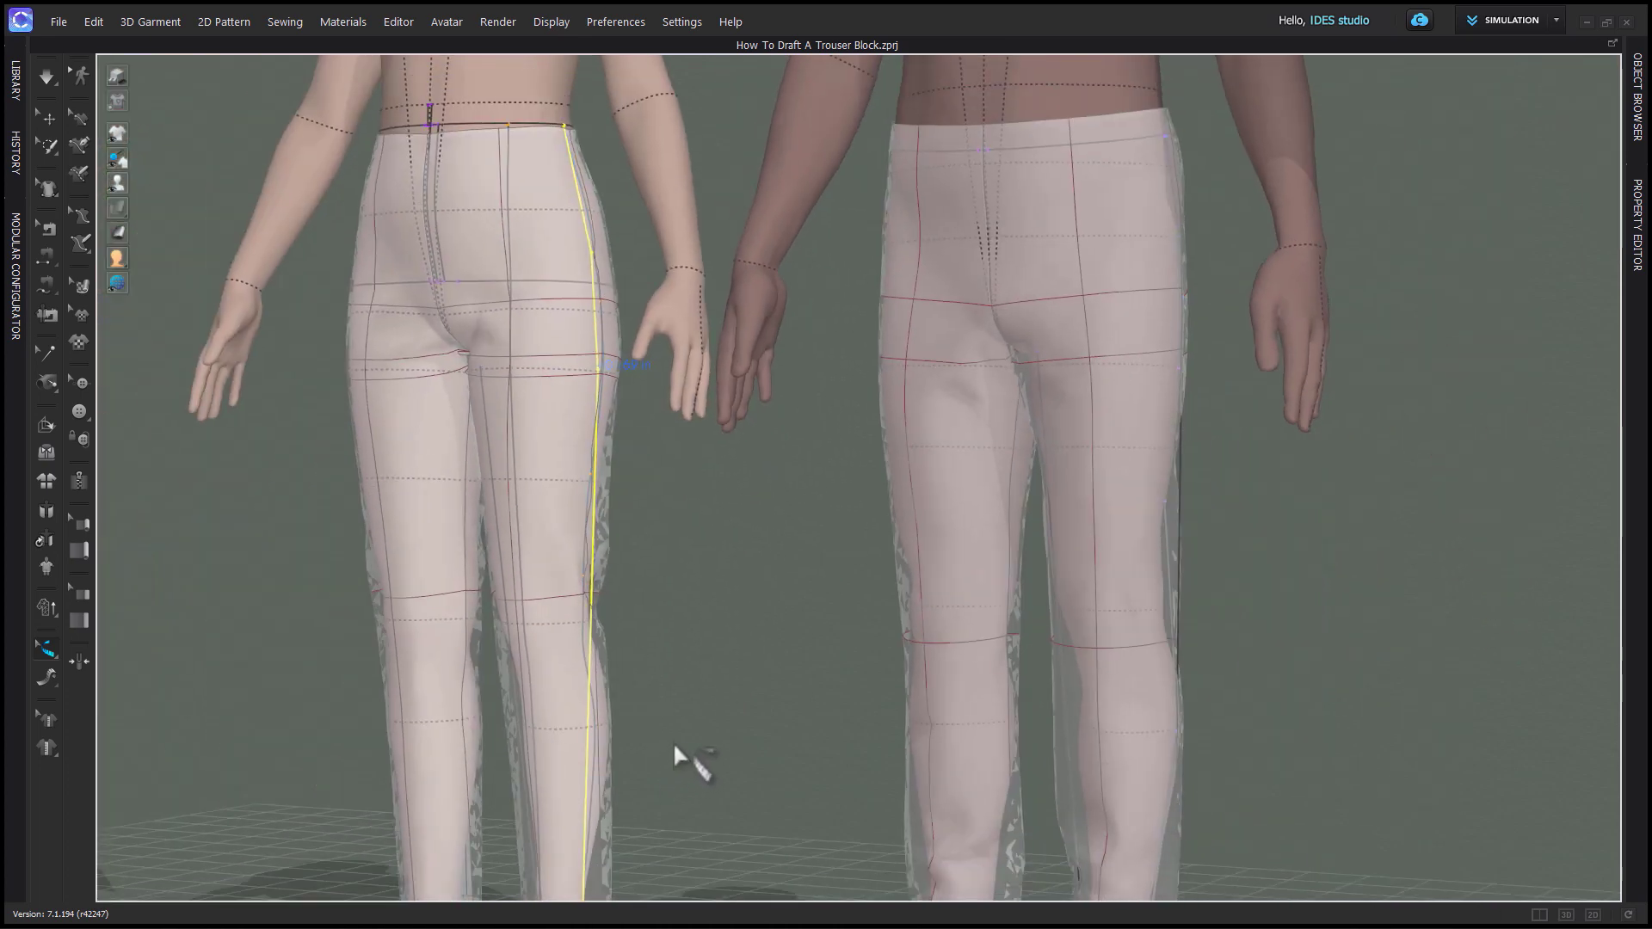
{"action": "right_click_drag", "start_coordinate": [674, 747], "coordinate": [752, 789]}
{"action": "scroll", "coordinate": [541, 761], "scroll_direction": "up", "scroll_amount": 5}
{"action": "scroll", "coordinate": [596, 523], "scroll_direction": "up", "scroll_amount": 3}
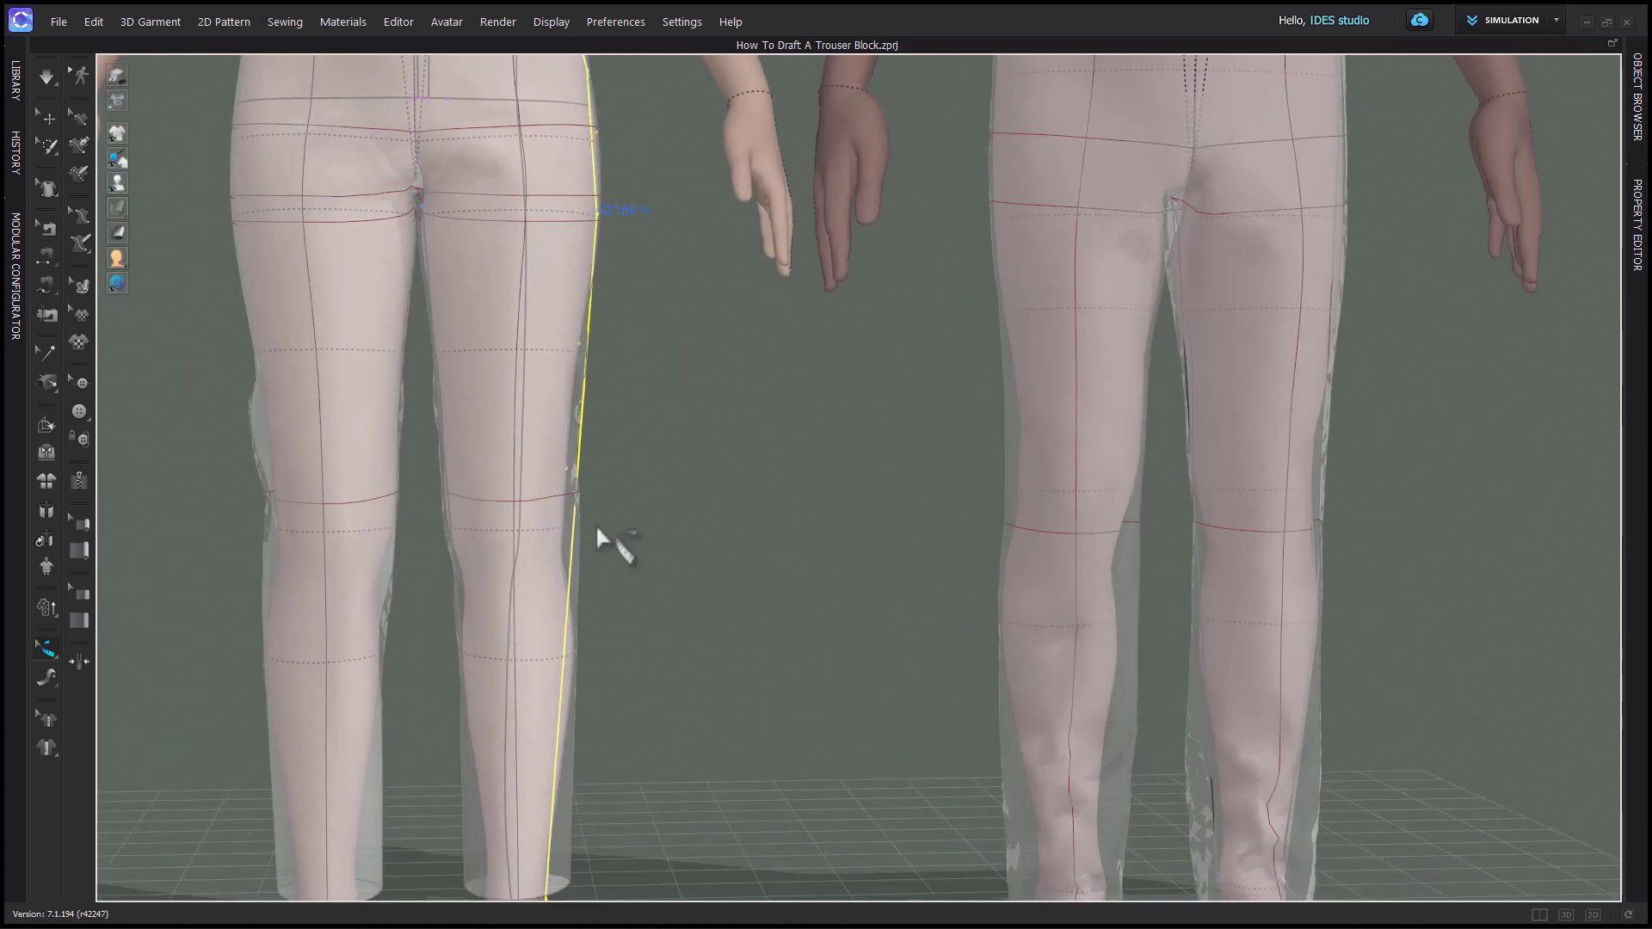
{"action": "right_click_drag", "start_coordinate": [595, 523], "coordinate": [542, 468]}
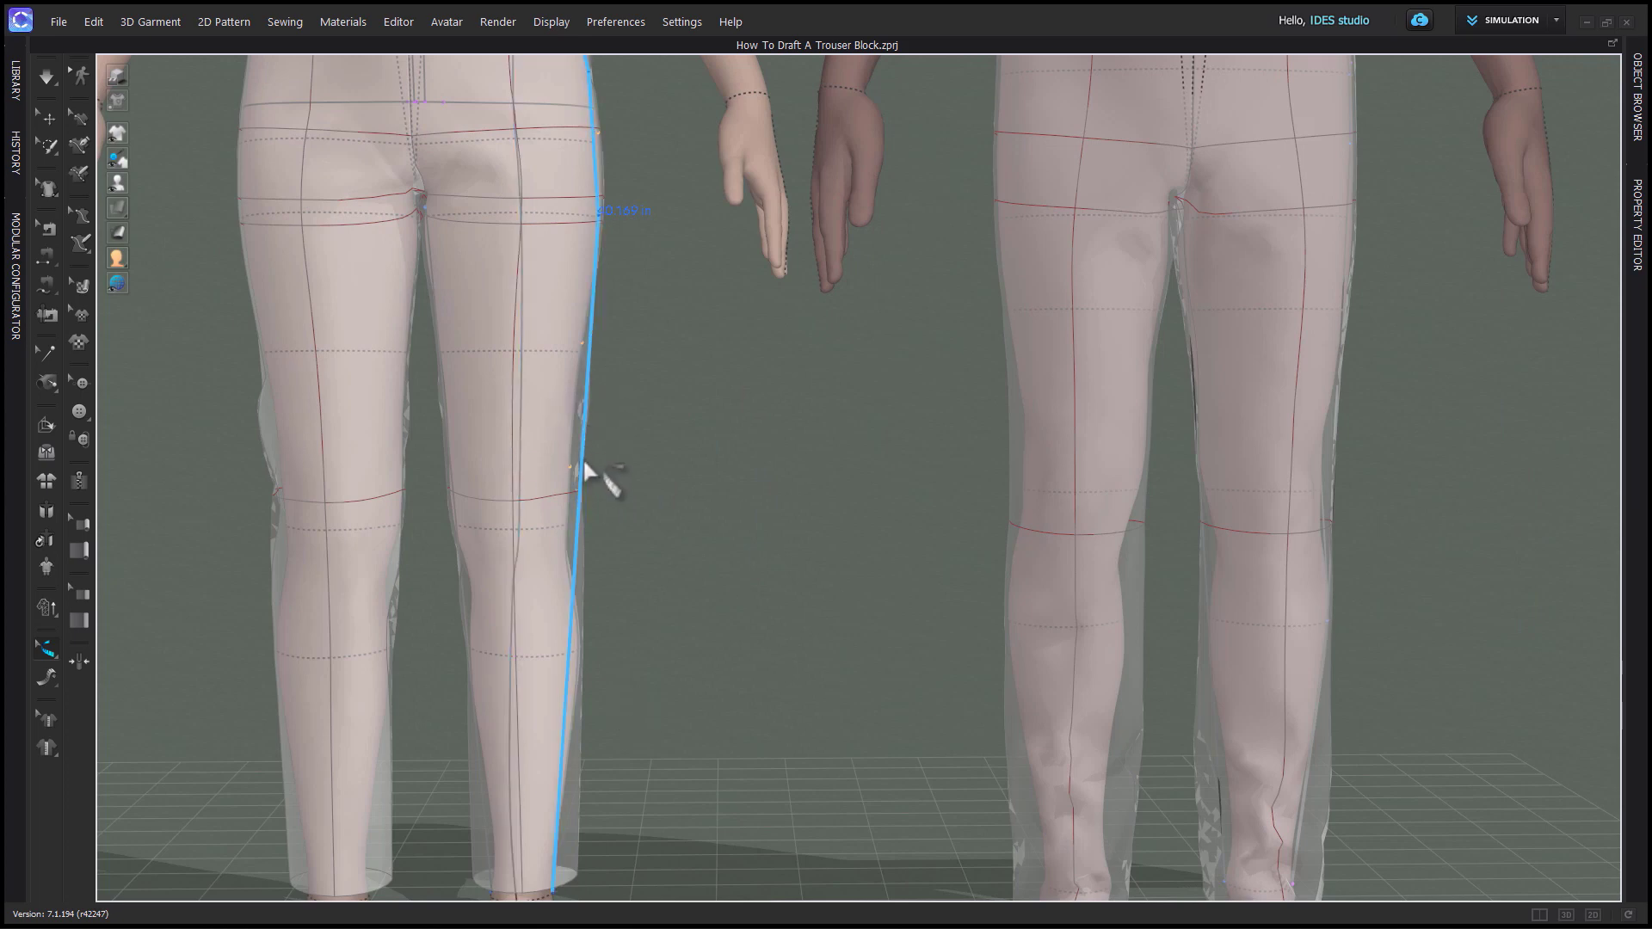
{"action": "right_click_drag", "start_coordinate": [590, 627], "coordinate": [728, 635]}
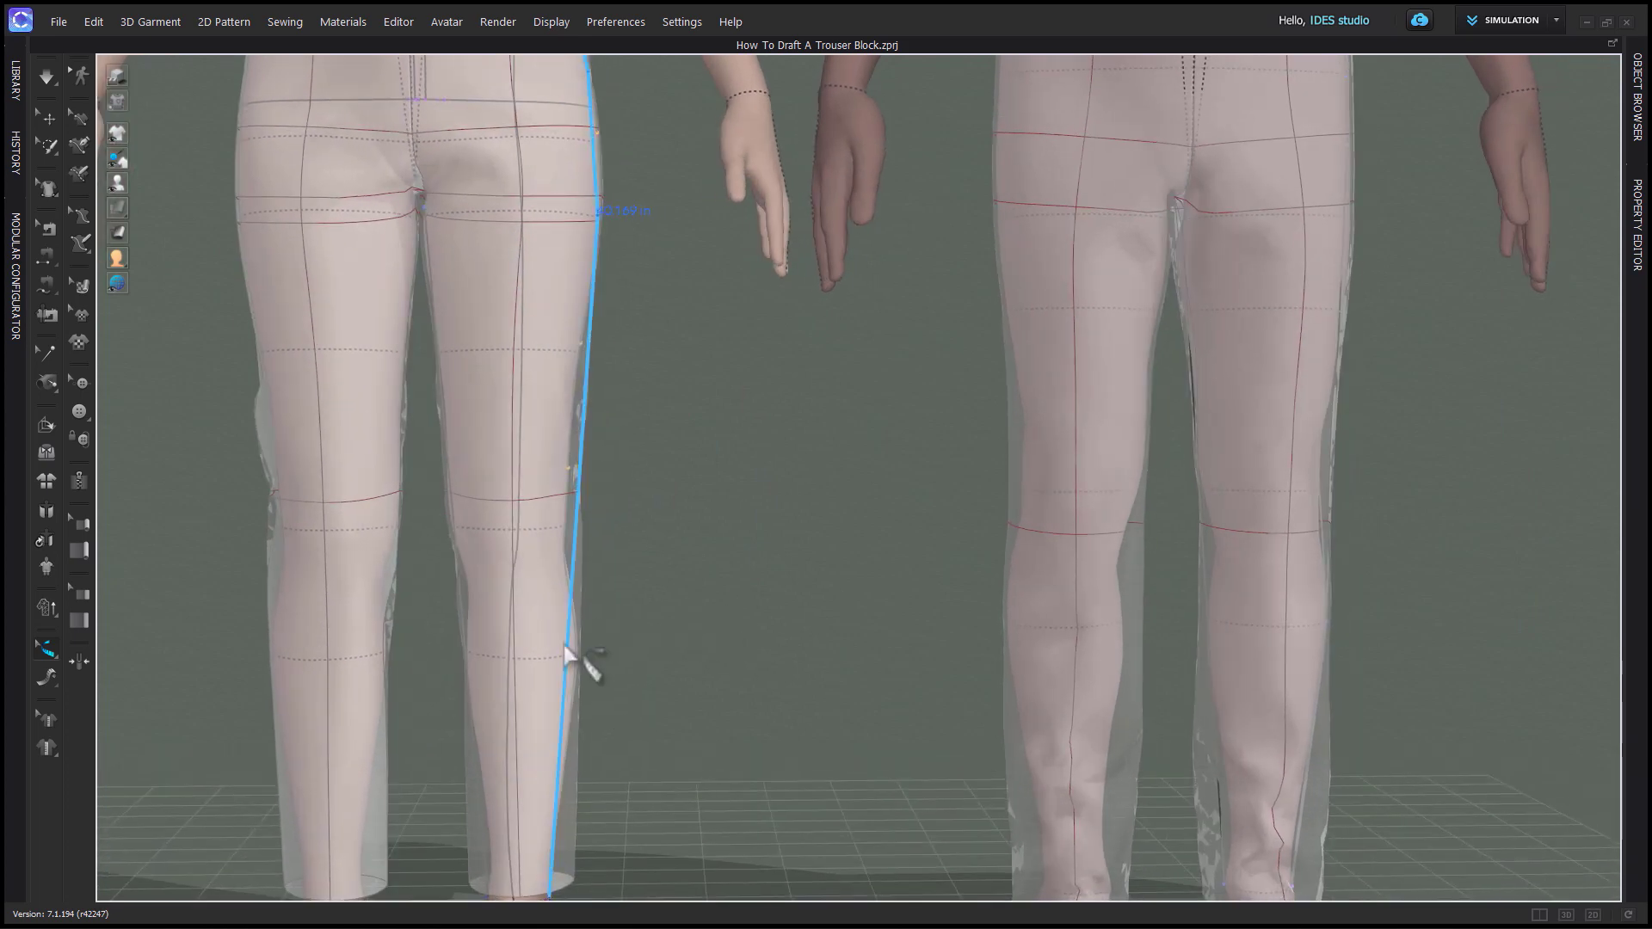
{"action": "right_click_drag", "start_coordinate": [560, 841], "coordinate": [642, 737]}
{"action": "middle_click_drag", "start_coordinate": [642, 737], "coordinate": [790, 683]}
{"action": "scroll", "coordinate": [789, 682], "scroll_direction": "down", "scroll_amount": 3}
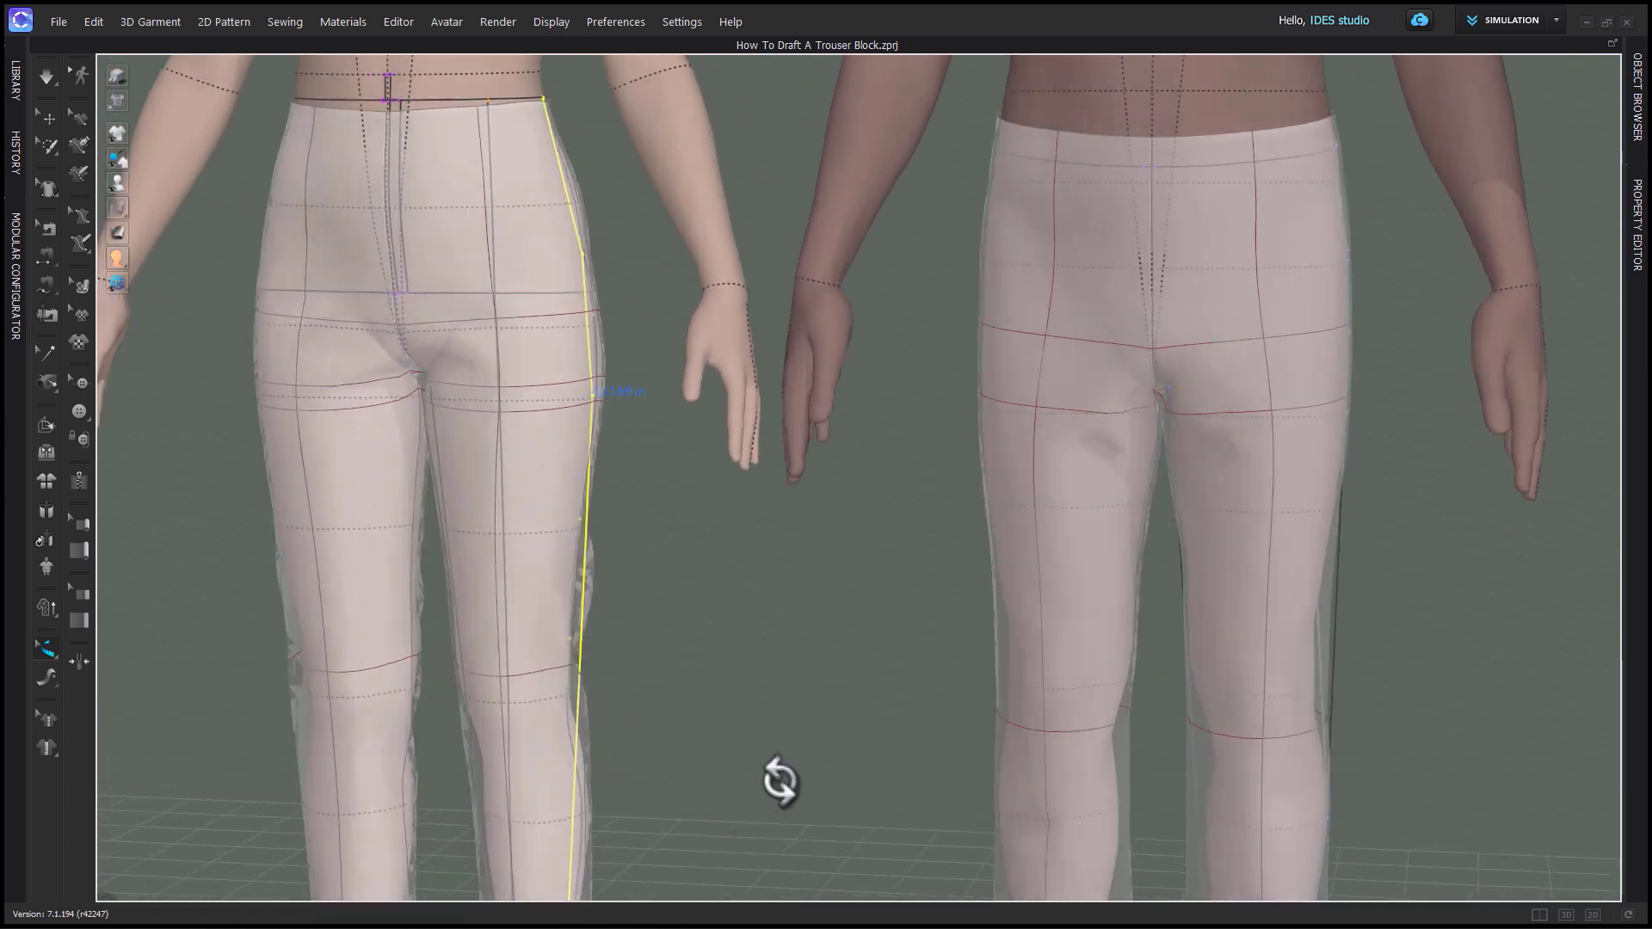
Check the male avatar's linear inseam measure from the crotch to the ankle.
{"action": "right_click_drag", "start_coordinate": [782, 778], "coordinate": [808, 777]}
{"action": "scroll", "coordinate": [1019, 699], "scroll_direction": "down", "scroll_amount": 3}
{"action": "scroll", "coordinate": [1020, 698], "scroll_direction": "up", "scroll_amount": 3}
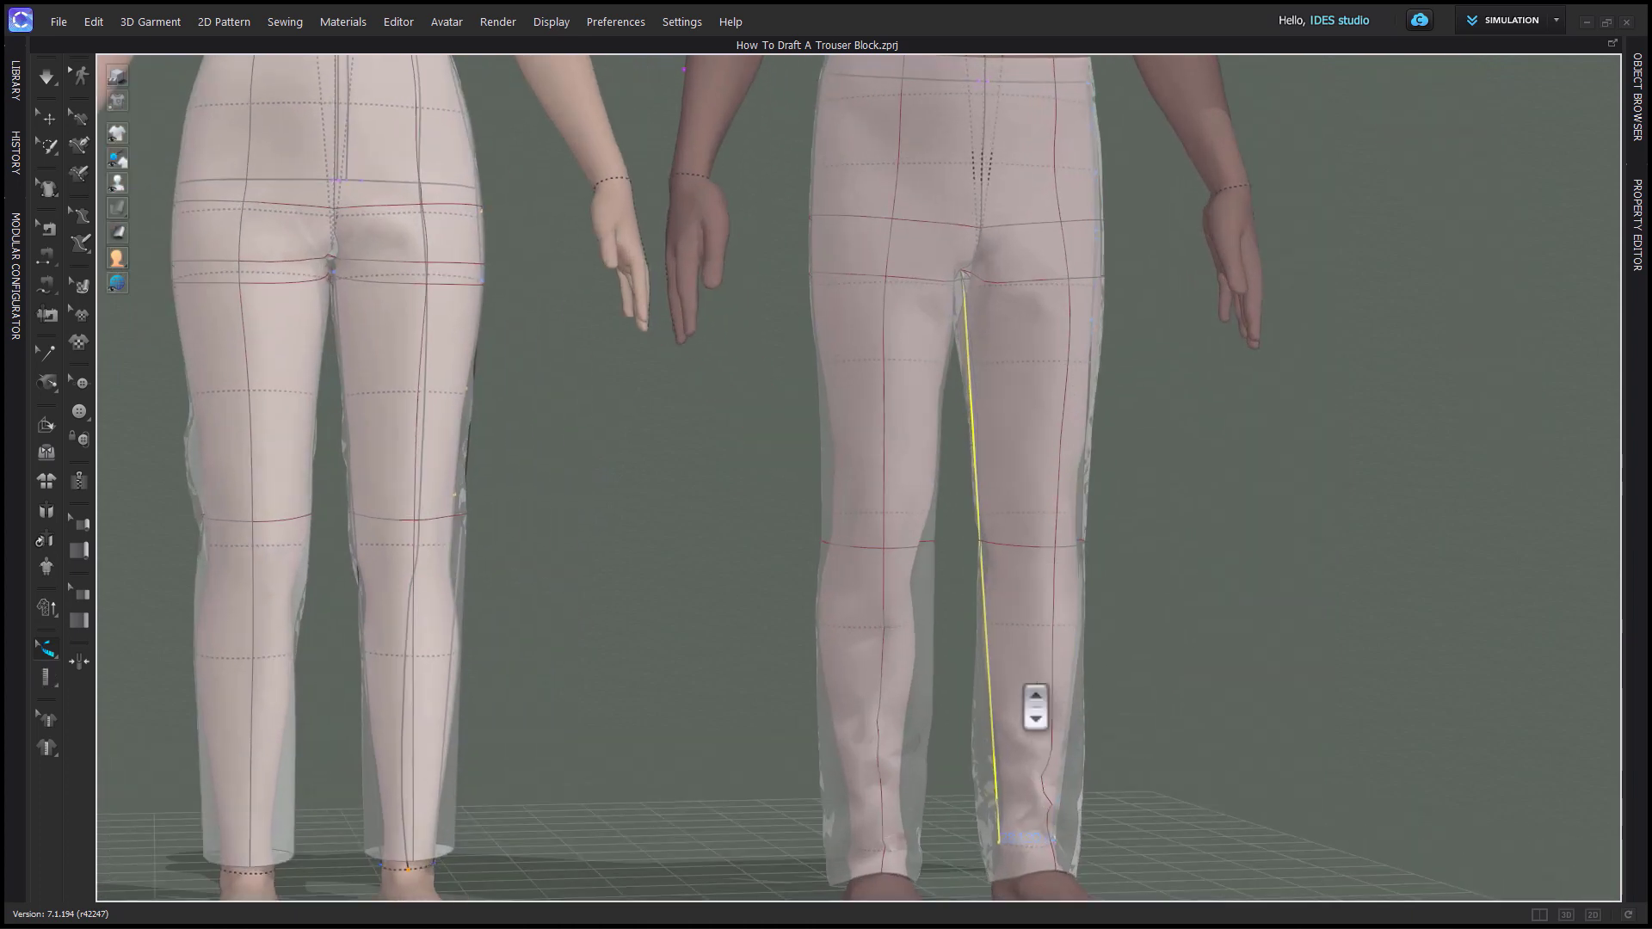
{"action": "scroll", "coordinate": [1049, 700], "scroll_direction": "down", "scroll_amount": 3}
{"action": "right_click_drag", "start_coordinate": [952, 653], "coordinate": [907, 631]}
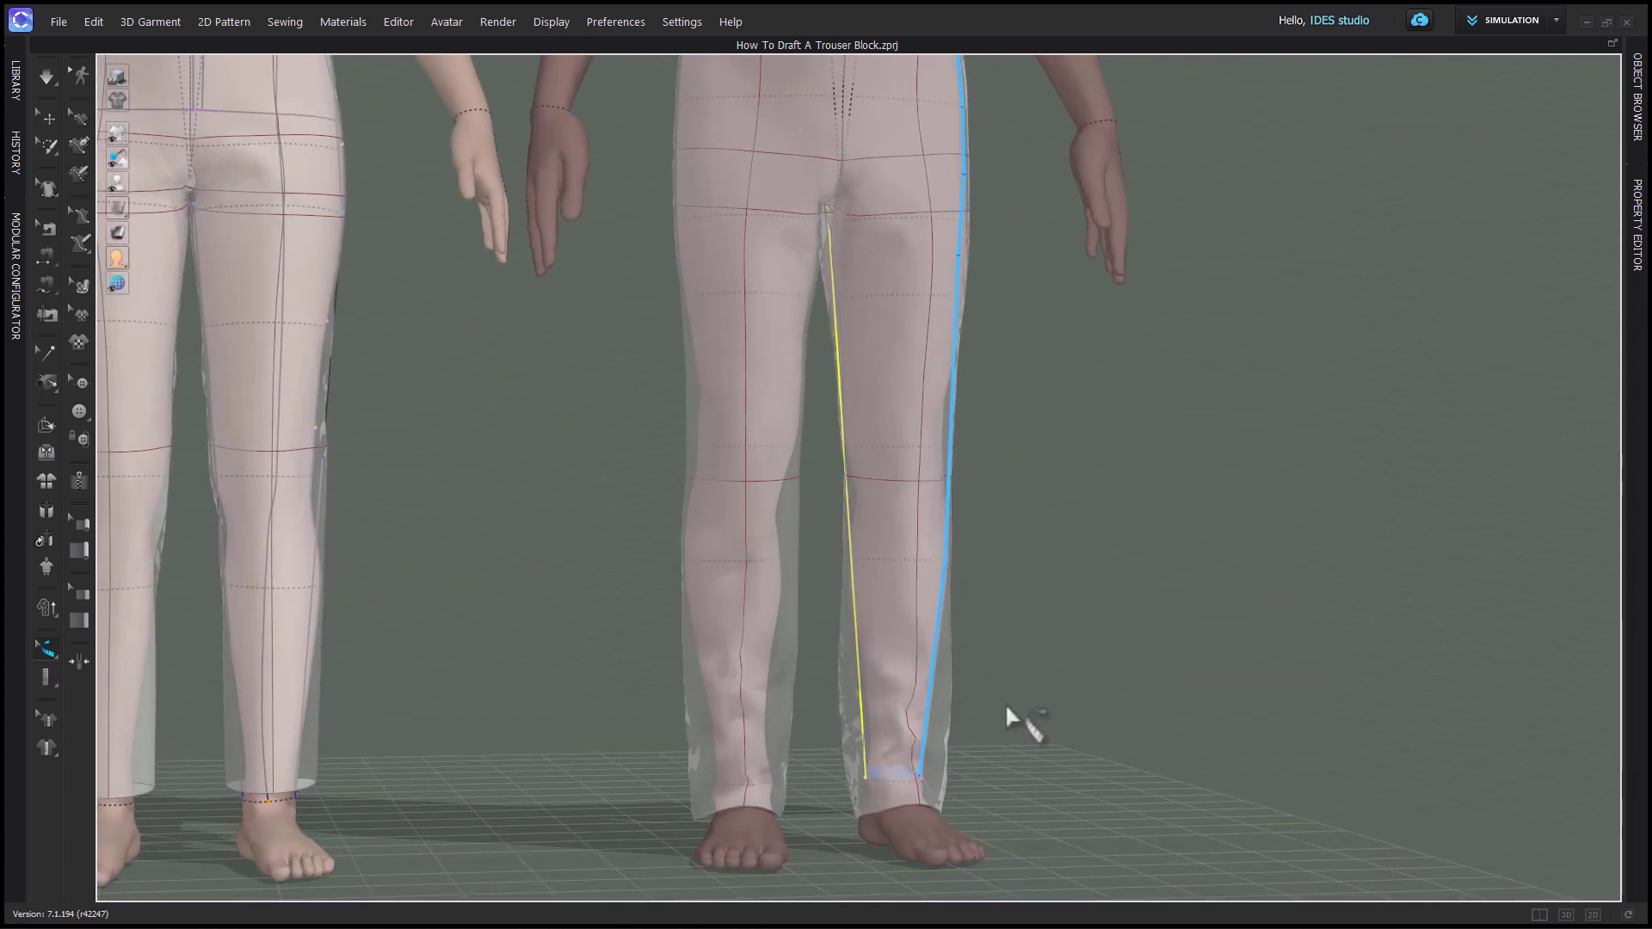
{"action": "right_click_drag", "start_coordinate": [1011, 716], "coordinate": [990, 716]}
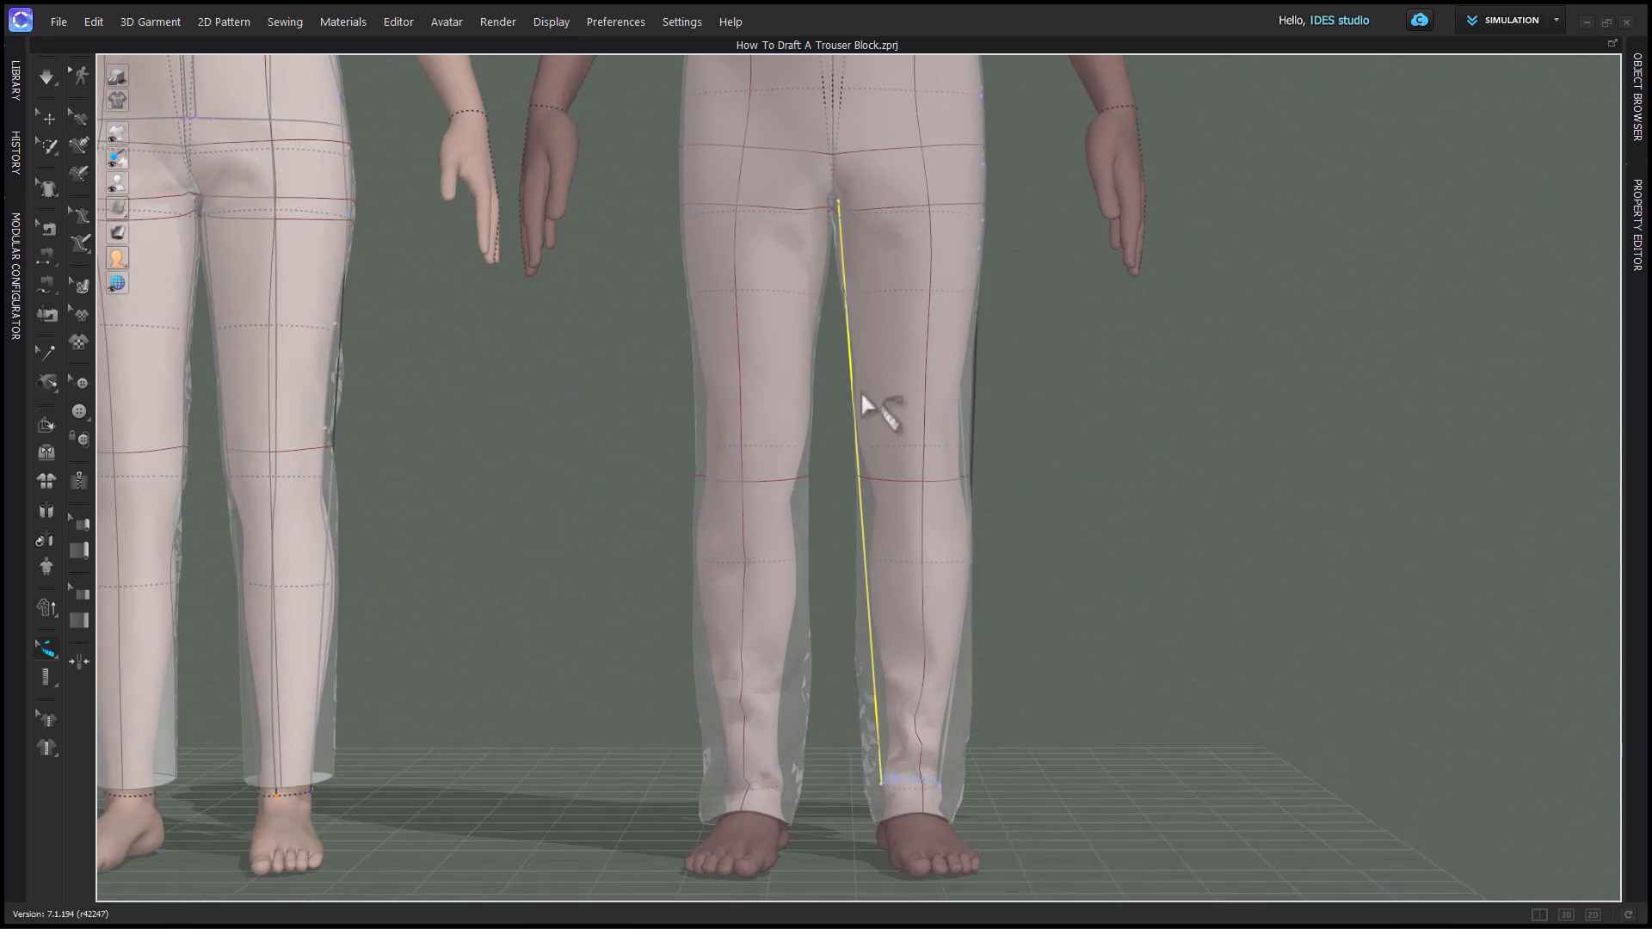
Inspect the starting point of the male avatar's inseam measure at the crotch up close.
{"action": "scroll", "coordinate": [863, 296], "scroll_direction": "up", "scroll_amount": 3}
{"action": "middle_click_drag", "start_coordinate": [884, 313], "coordinate": [858, 619]}
{"action": "mouse_move", "coordinate": [858, 620]}
{"action": "right_mouse_down"}
{"action": "mouse_move", "coordinate": [893, 595]}
{"action": "mouse_move", "coordinate": [875, 601]}
{"action": "right_mouse_up"}
{"action": "scroll", "coordinate": [793, 353], "scroll_direction": "up", "scroll_amount": 5}
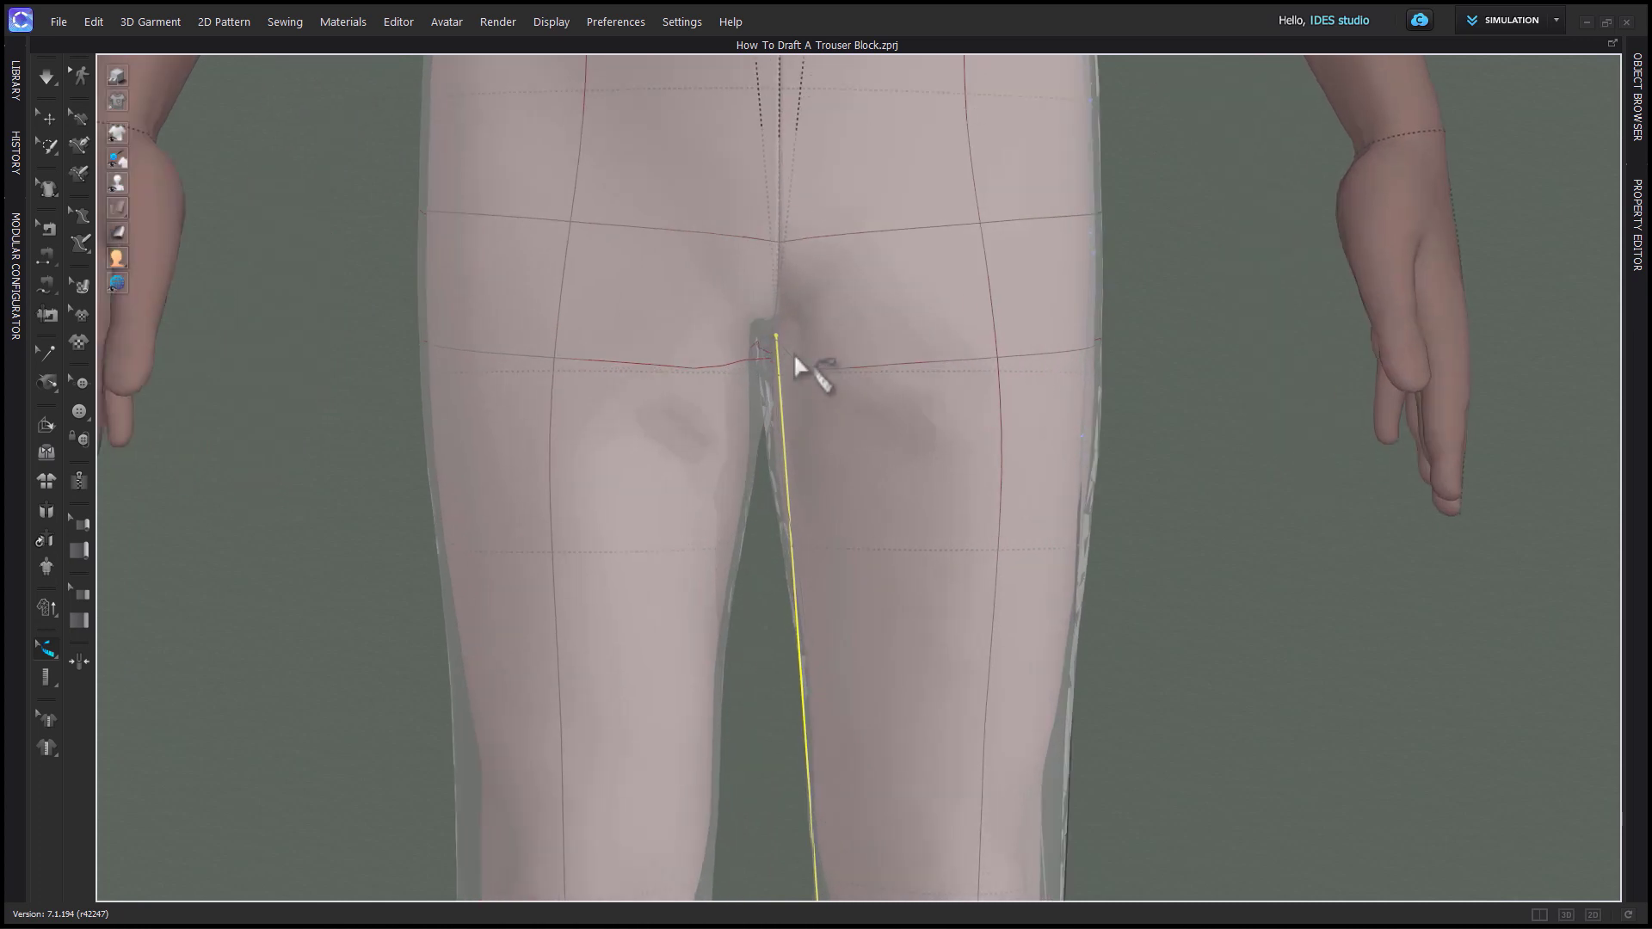
{"action": "mouse_move", "coordinate": [763, 323]}
{"action": "right_mouse_down"}
{"action": "mouse_move", "coordinate": [785, 320]}
{"action": "mouse_move", "coordinate": [757, 321]}
{"action": "mouse_move", "coordinate": [766, 302]}
{"action": "right_mouse_up"}
{"action": "key", "text": "2"}
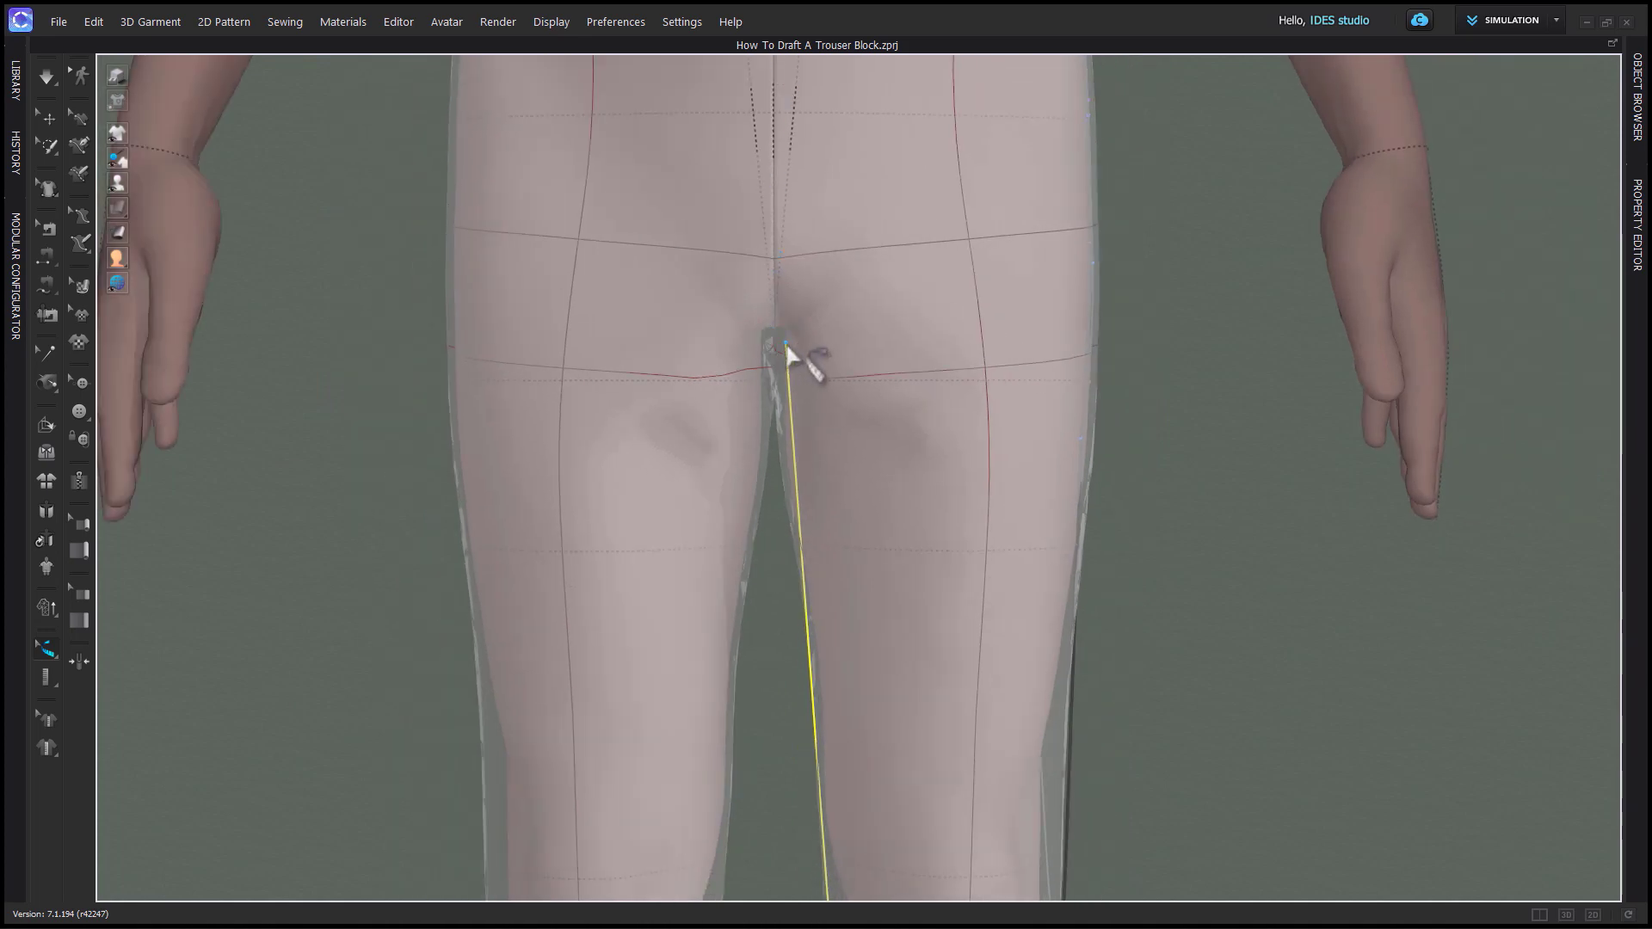
{"action": "scroll", "coordinate": [875, 464], "scroll_direction": "down", "scroll_amount": 5}
{"action": "scroll", "coordinate": [916, 559], "scroll_direction": "down", "scroll_amount": 2}
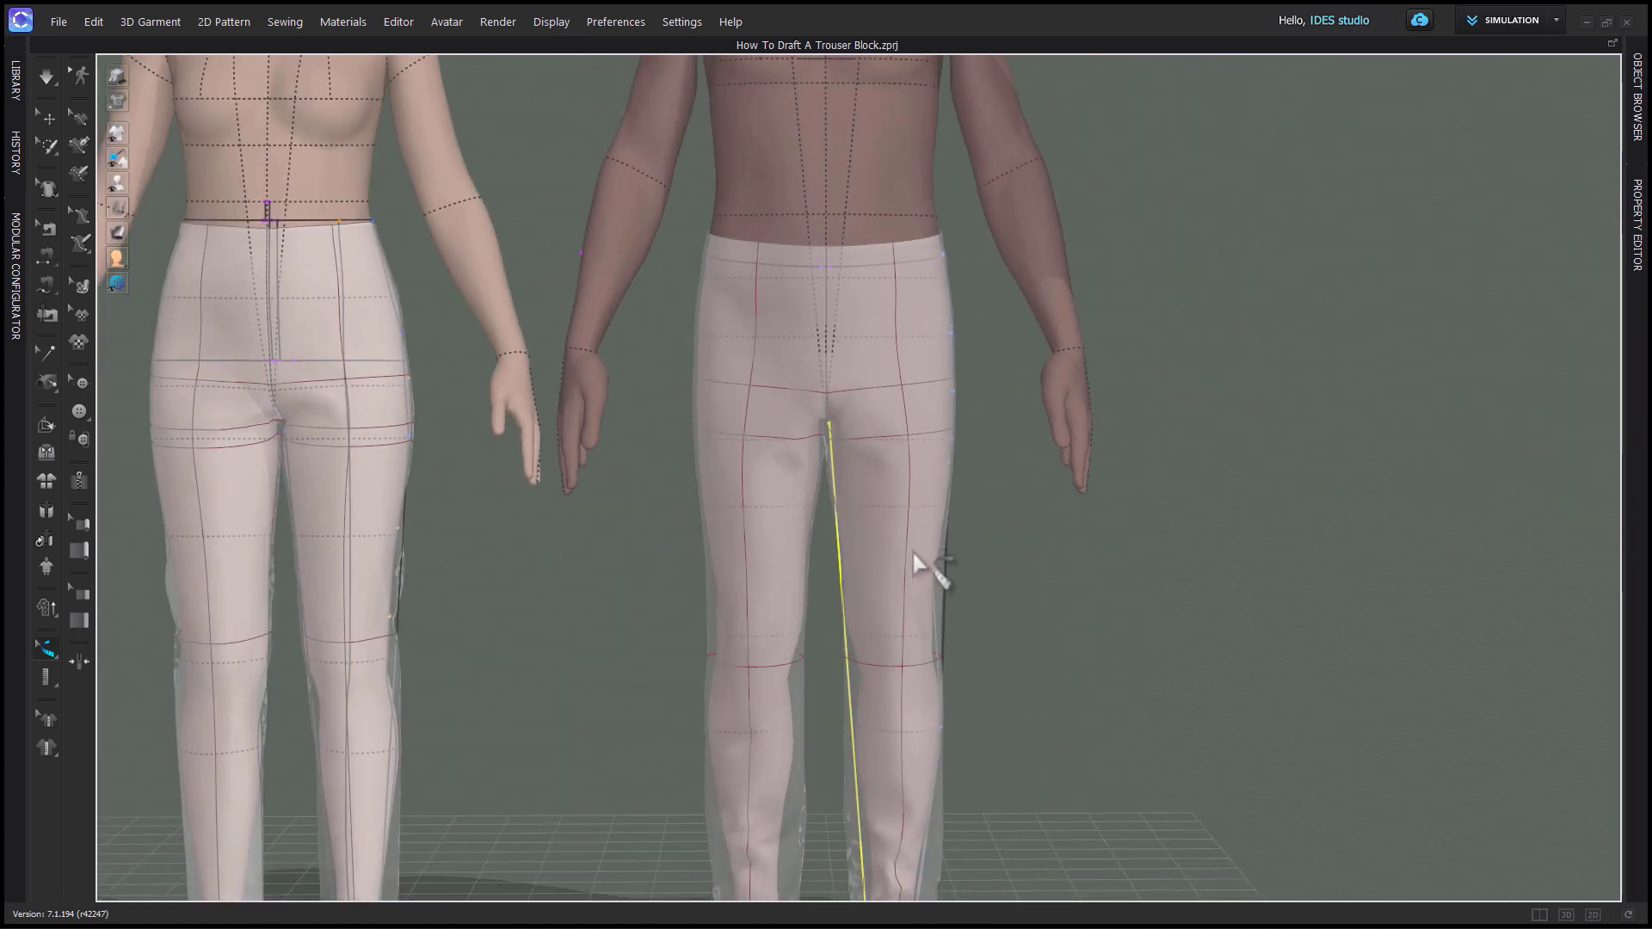
Check the female avatar's linear inseam measure from the crotch to the ankle, inspecting its starting point up close.
{"action": "scroll", "coordinate": [546, 597], "scroll_direction": "down", "scroll_amount": 2}
{"action": "scroll", "coordinate": [498, 598], "scroll_direction": "up", "scroll_amount": 5}
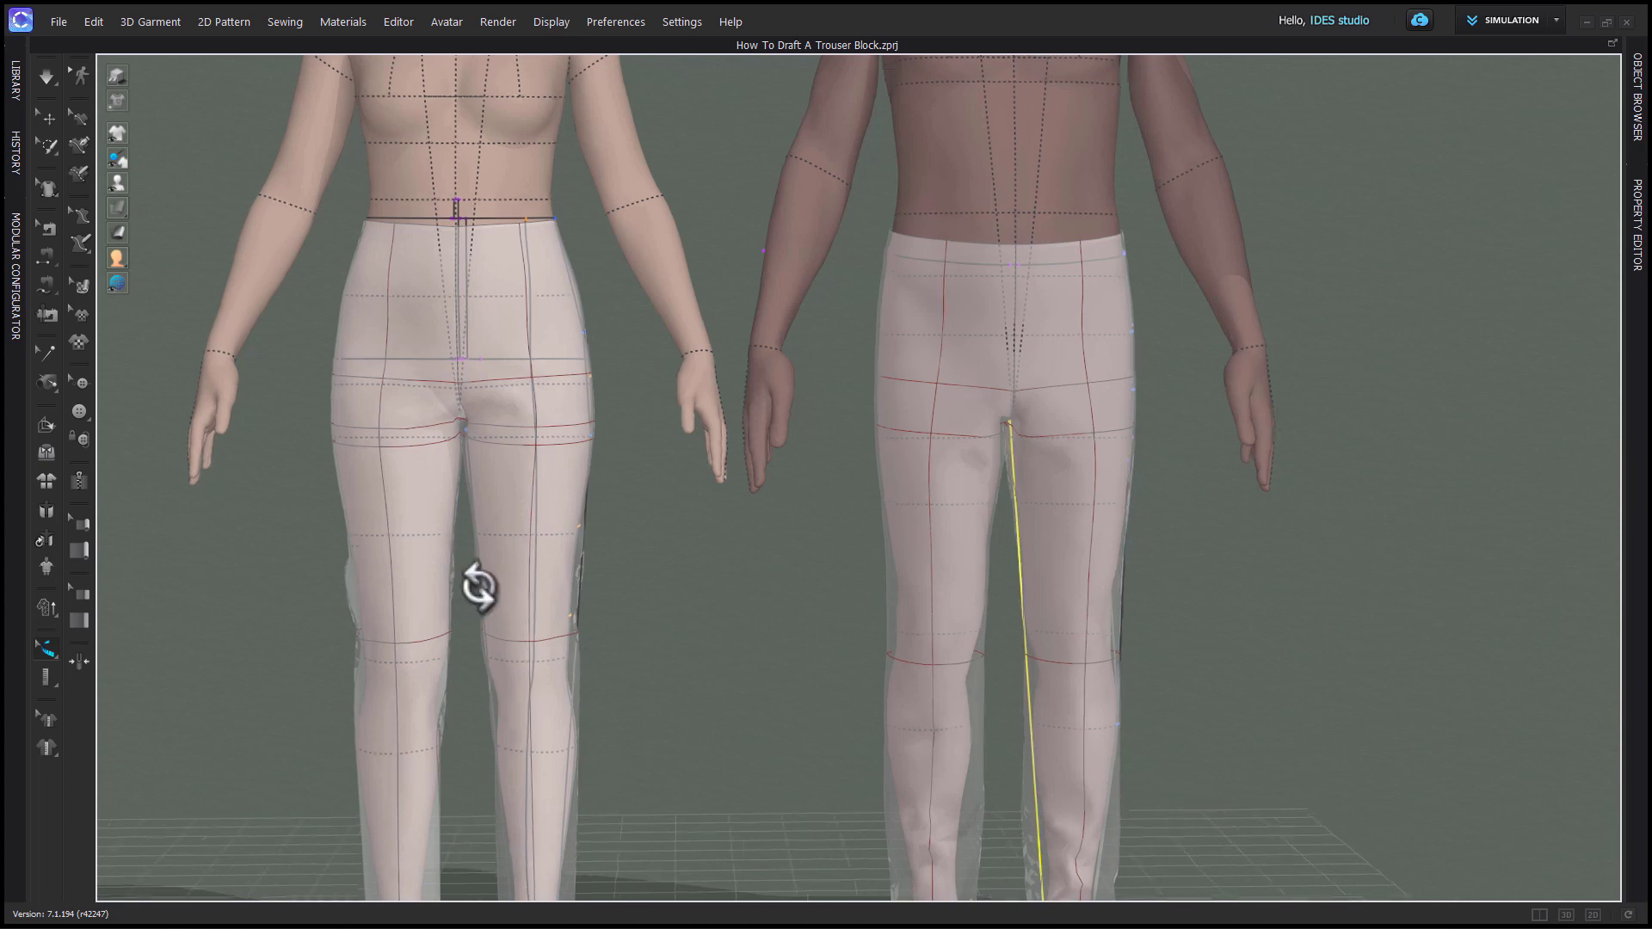
{"action": "scroll", "coordinate": [509, 581], "scroll_direction": "up", "scroll_amount": 5}
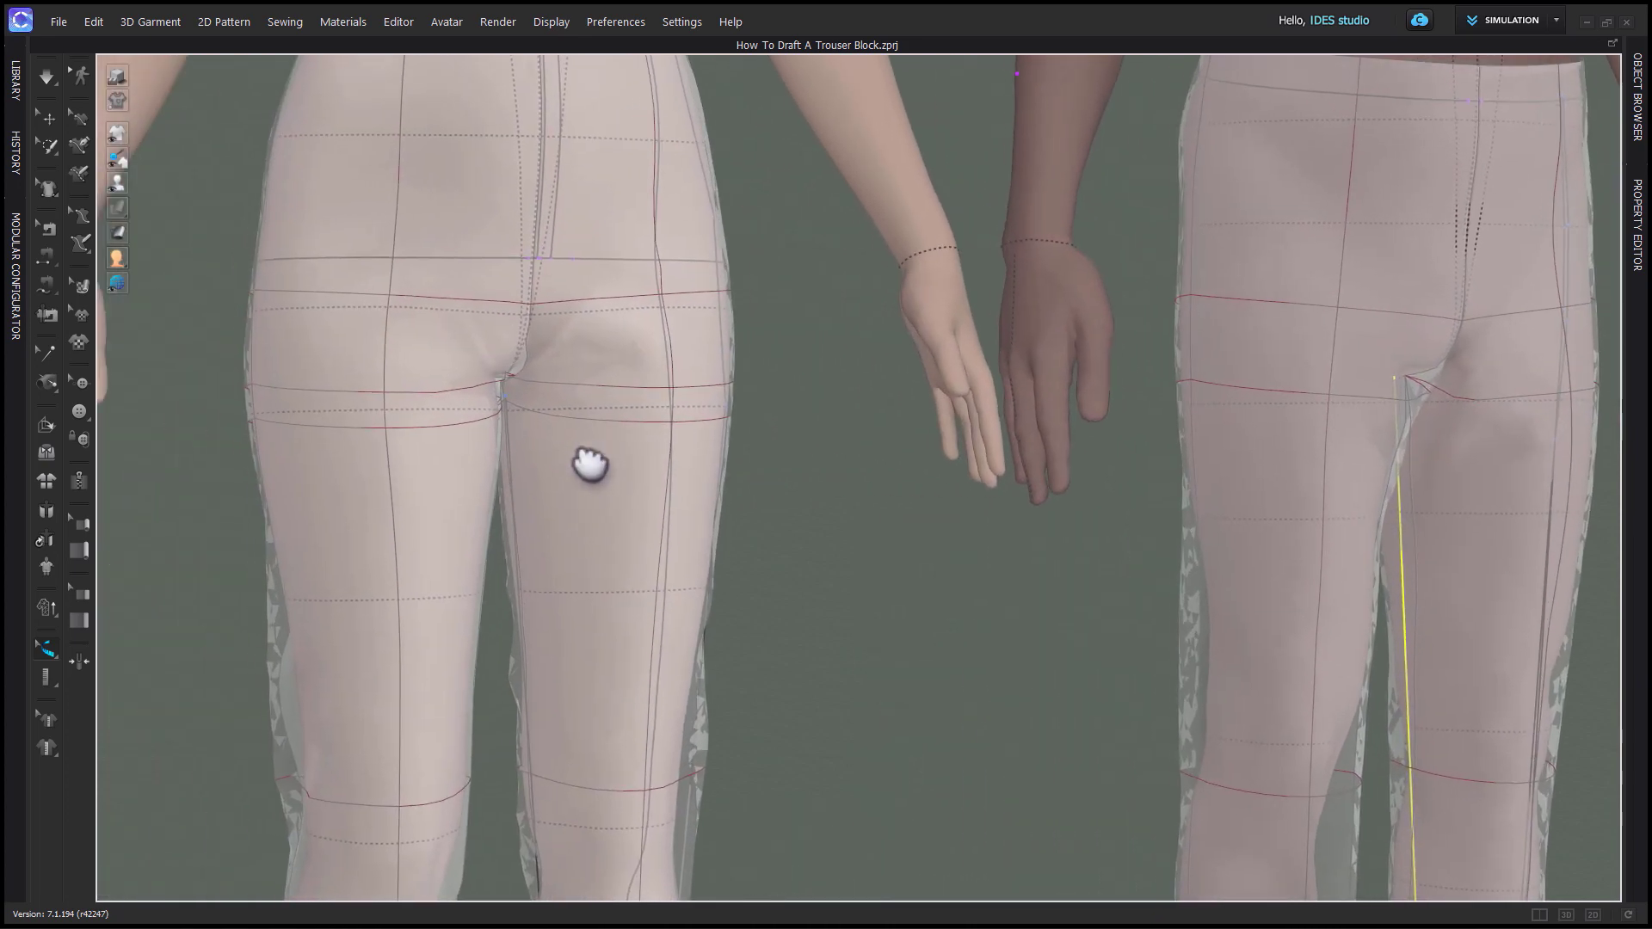
{"action": "middle_click_drag", "start_coordinate": [591, 464], "coordinate": [477, 397]}
{"action": "left_click", "coordinate": [403, 396]}
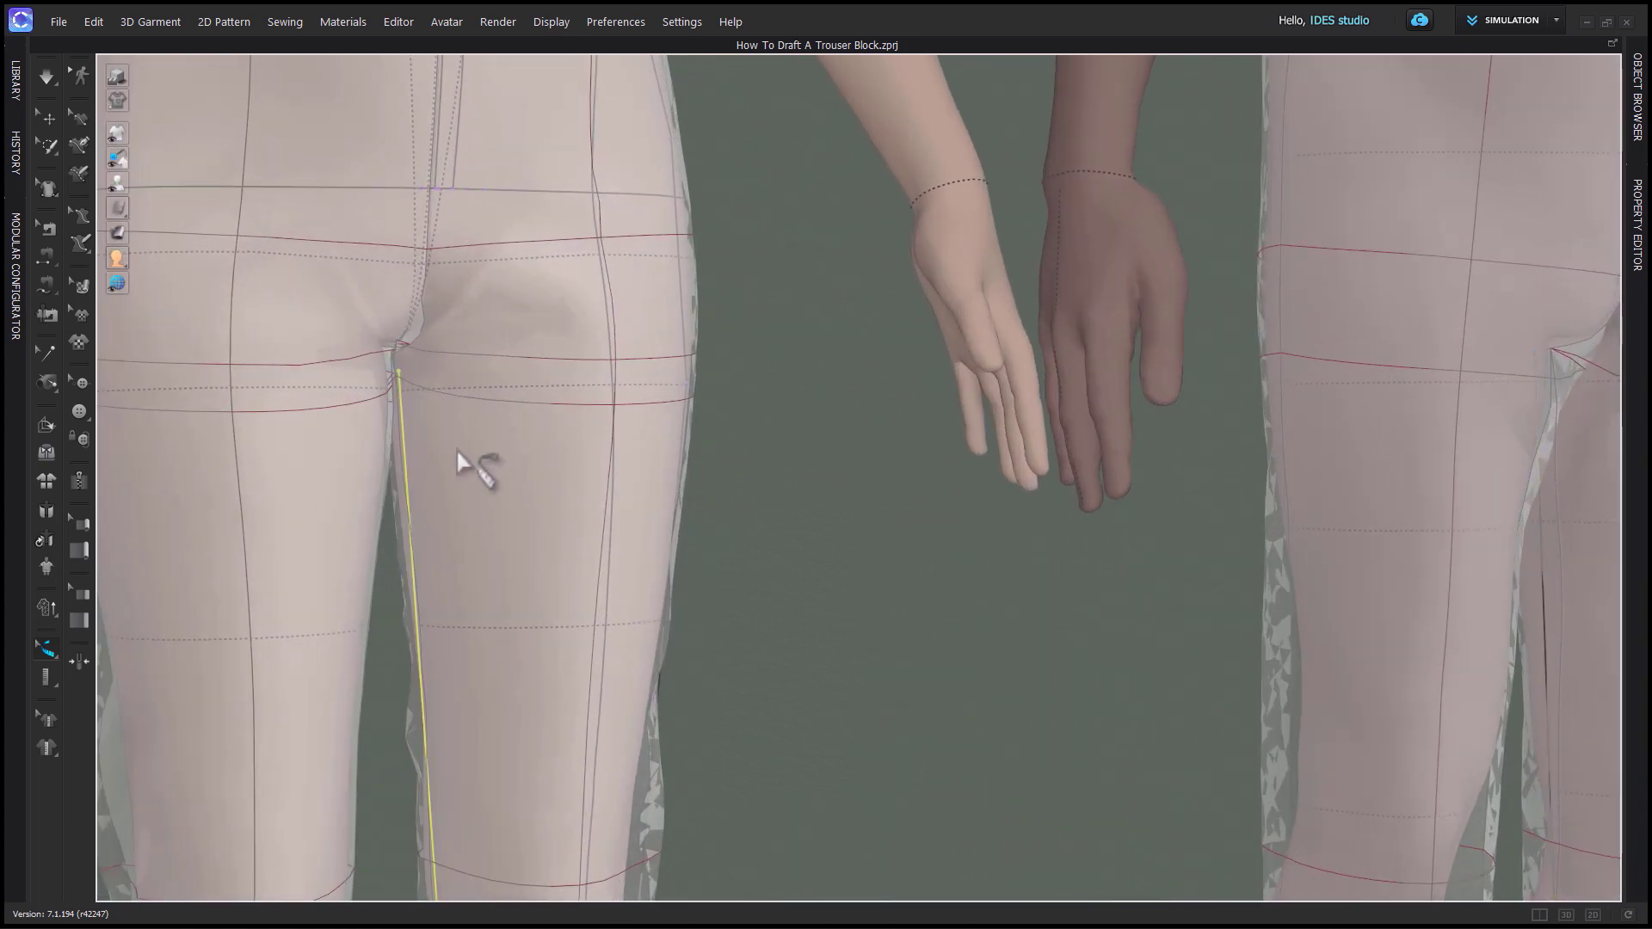
{"action": "right_click_drag", "start_coordinate": [456, 448], "coordinate": [490, 554]}
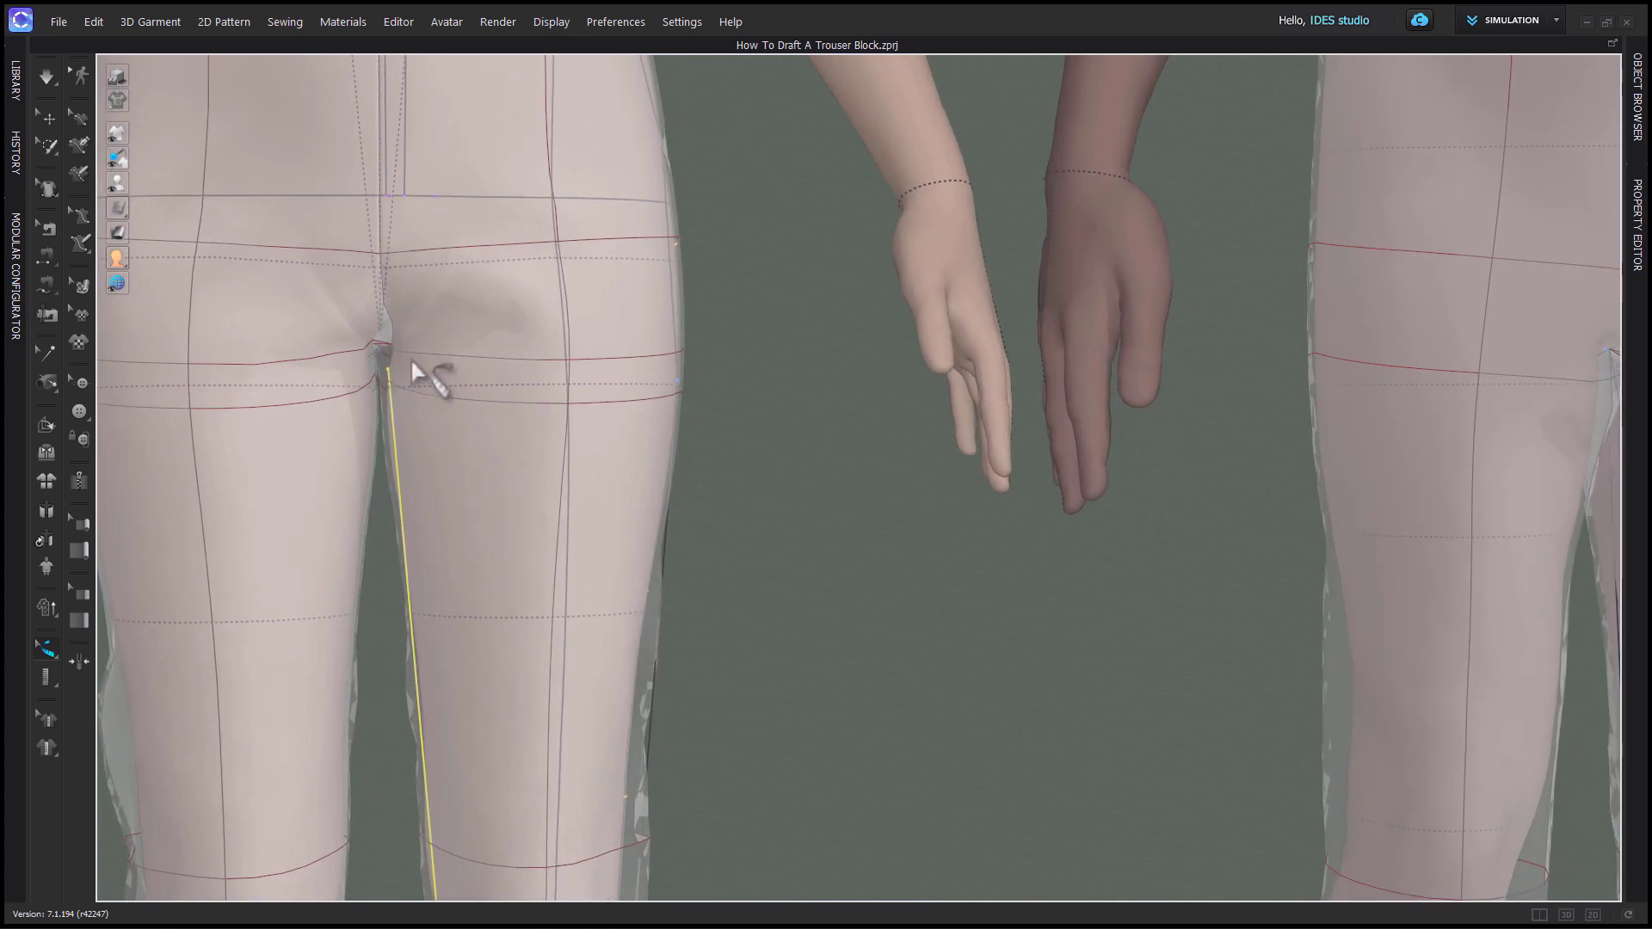
{"action": "scroll", "coordinate": [404, 353], "scroll_direction": "down", "scroll_amount": 8}
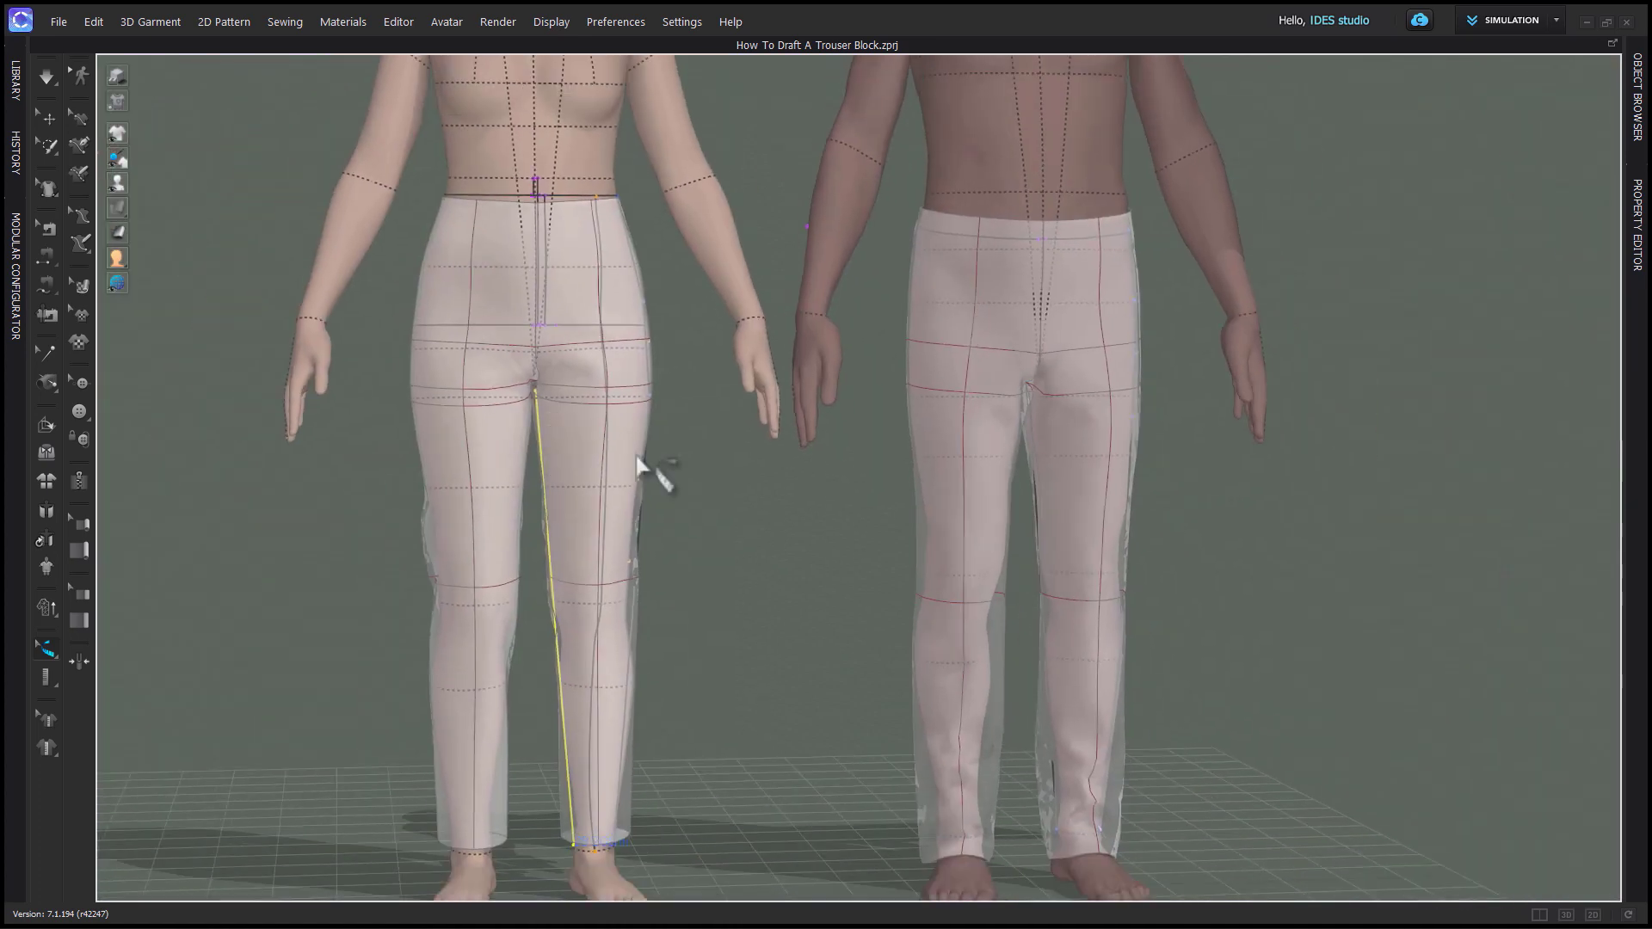
{"action": "right_click_drag", "start_coordinate": [653, 482], "coordinate": [700, 551]}
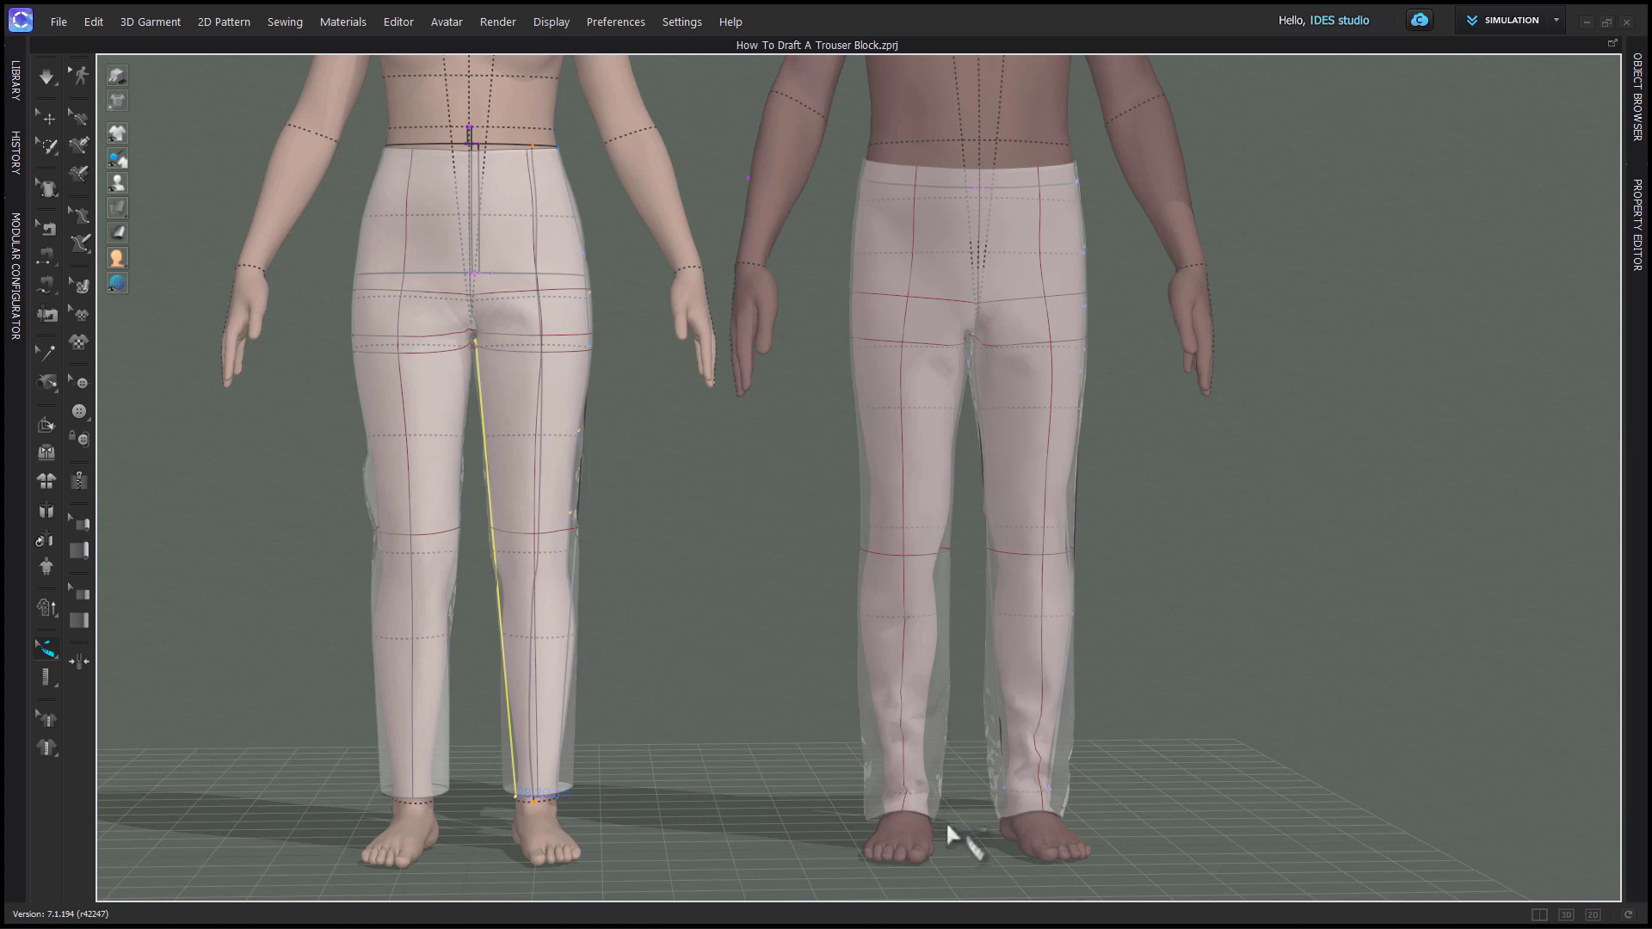
Check the male avatar's circumference measure at the ankle.
{"action": "scroll", "coordinate": [852, 756], "scroll_direction": "up", "scroll_amount": 10}
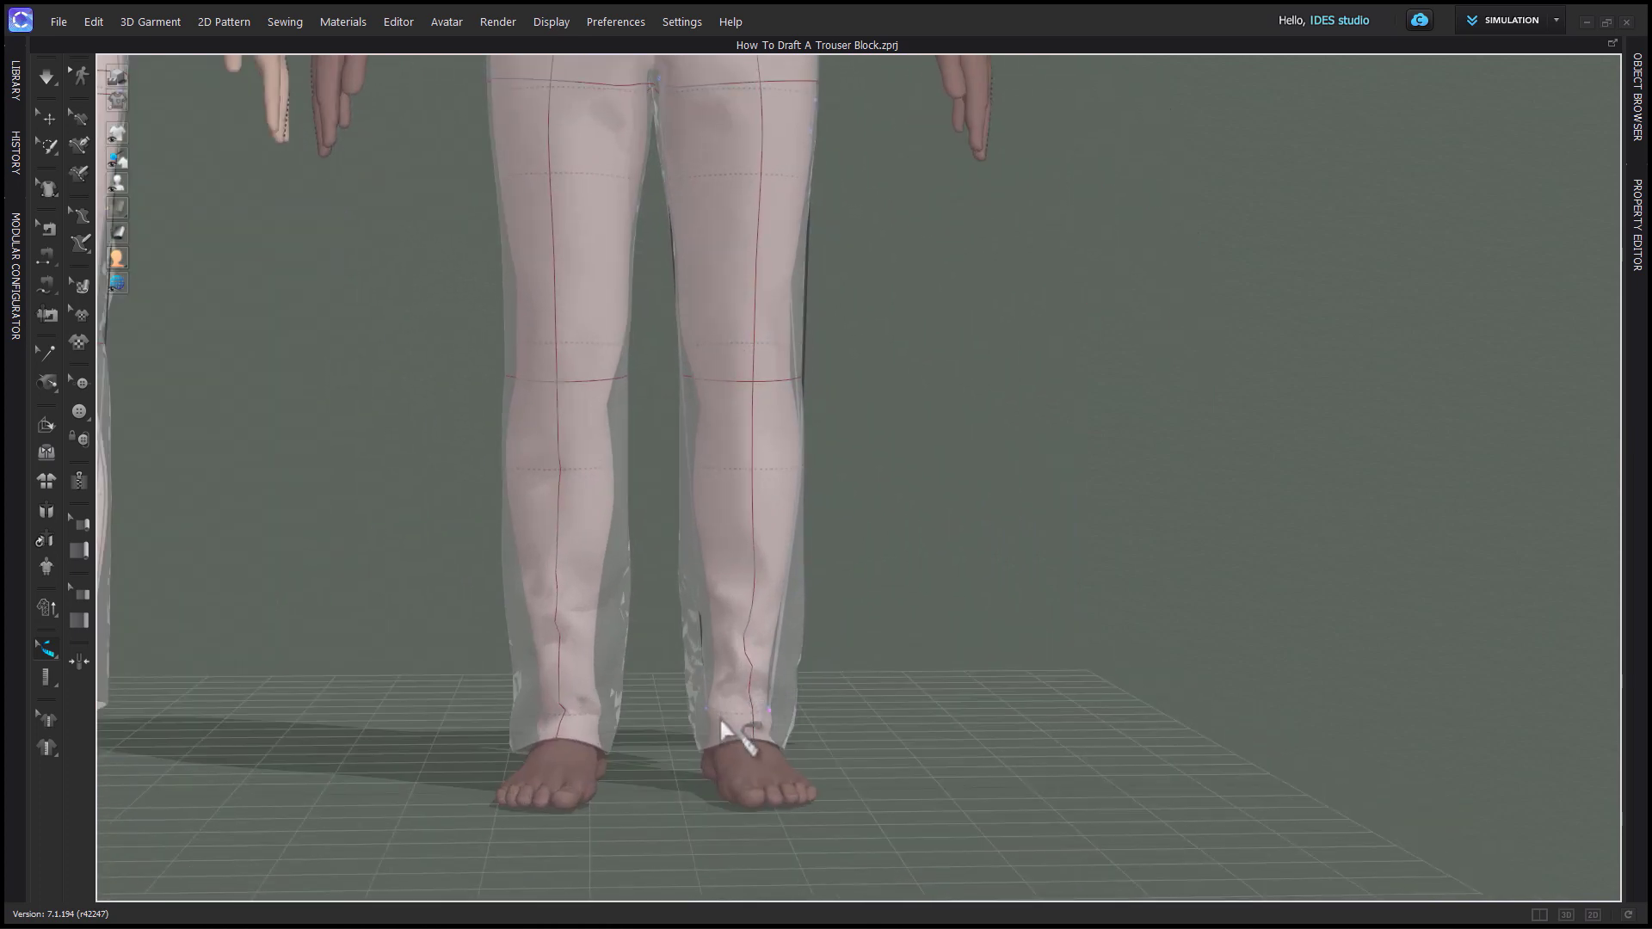
{"action": "left_click", "coordinate": [720, 729]}
{"action": "scroll", "coordinate": [810, 742], "scroll_direction": "down", "scroll_amount": 4}
{"action": "scroll", "coordinate": [552, 737], "scroll_direction": "down", "scroll_amount": 2}
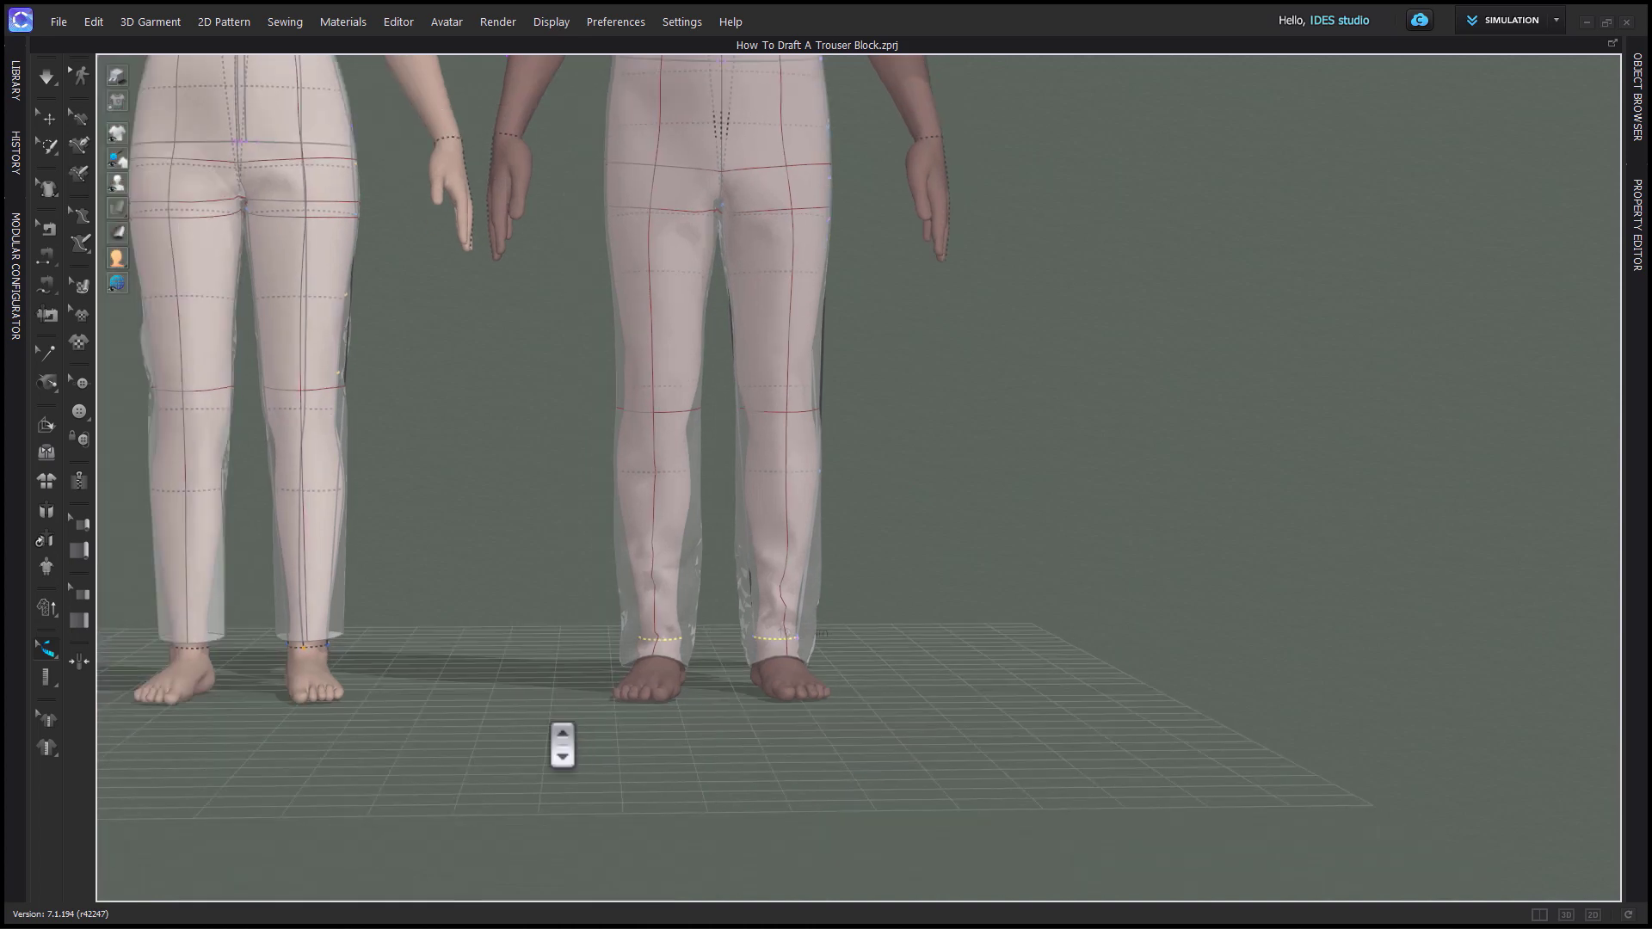
{"action": "middle_click_drag", "start_coordinate": [528, 714], "coordinate": [568, 810]}
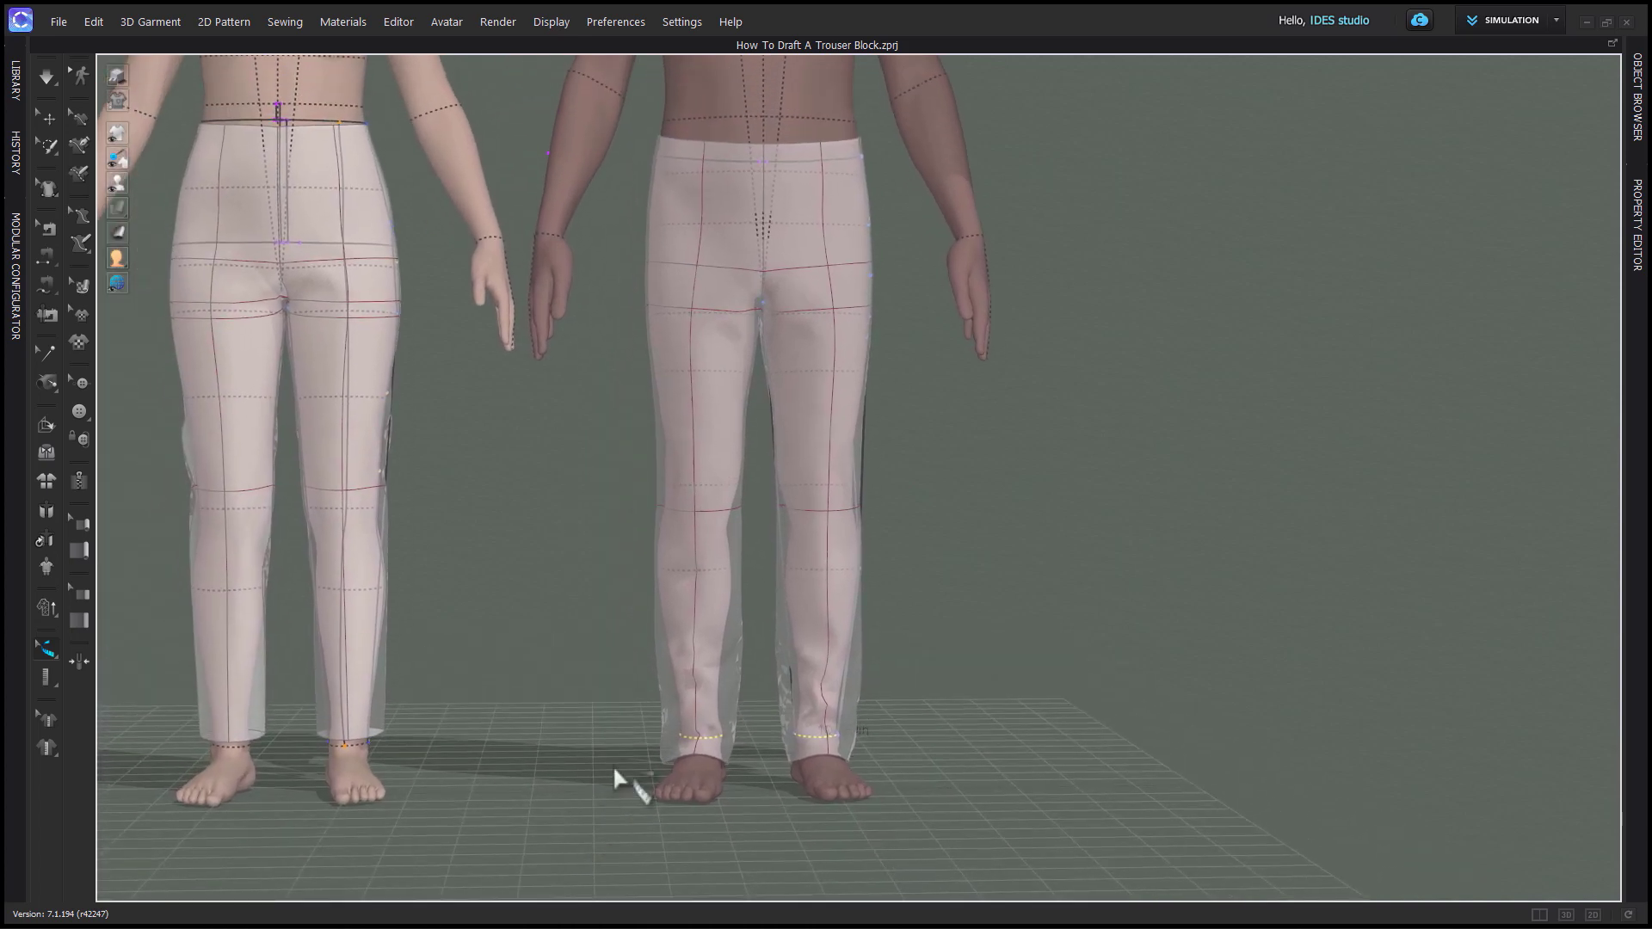
{"action": "left_click", "coordinate": [788, 694]}
{"action": "right_click_drag", "start_coordinate": [931, 720], "coordinate": [915, 719]}
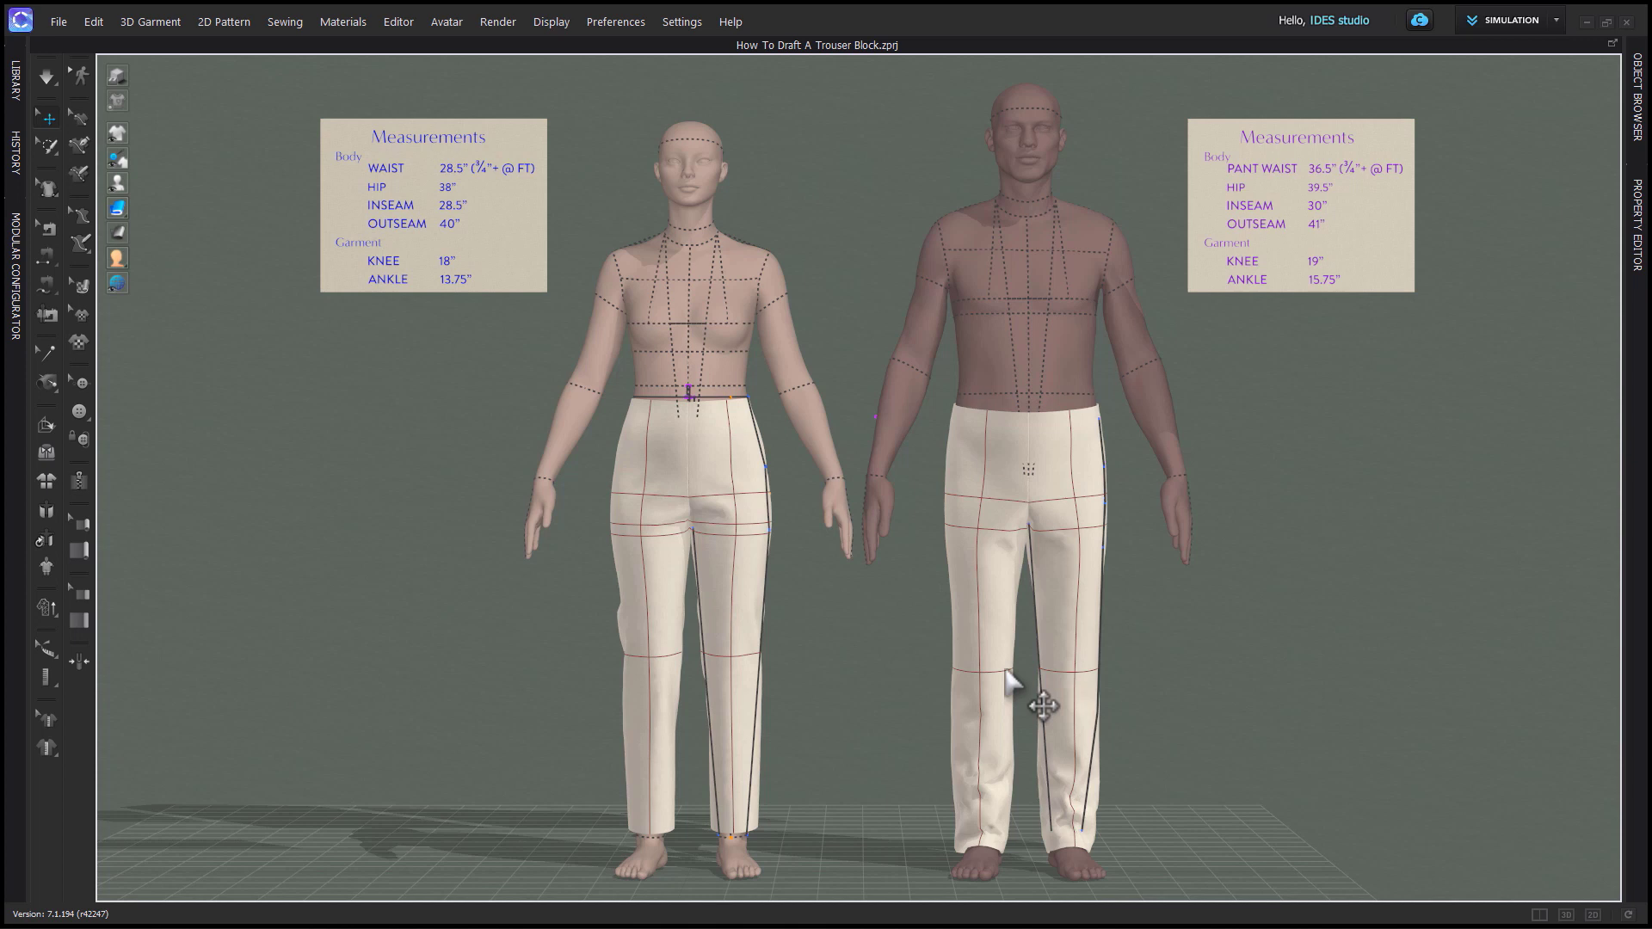
Check the female avatar's circumference measure at the knee.
{"action": "left_click", "coordinate": [43, 651]}
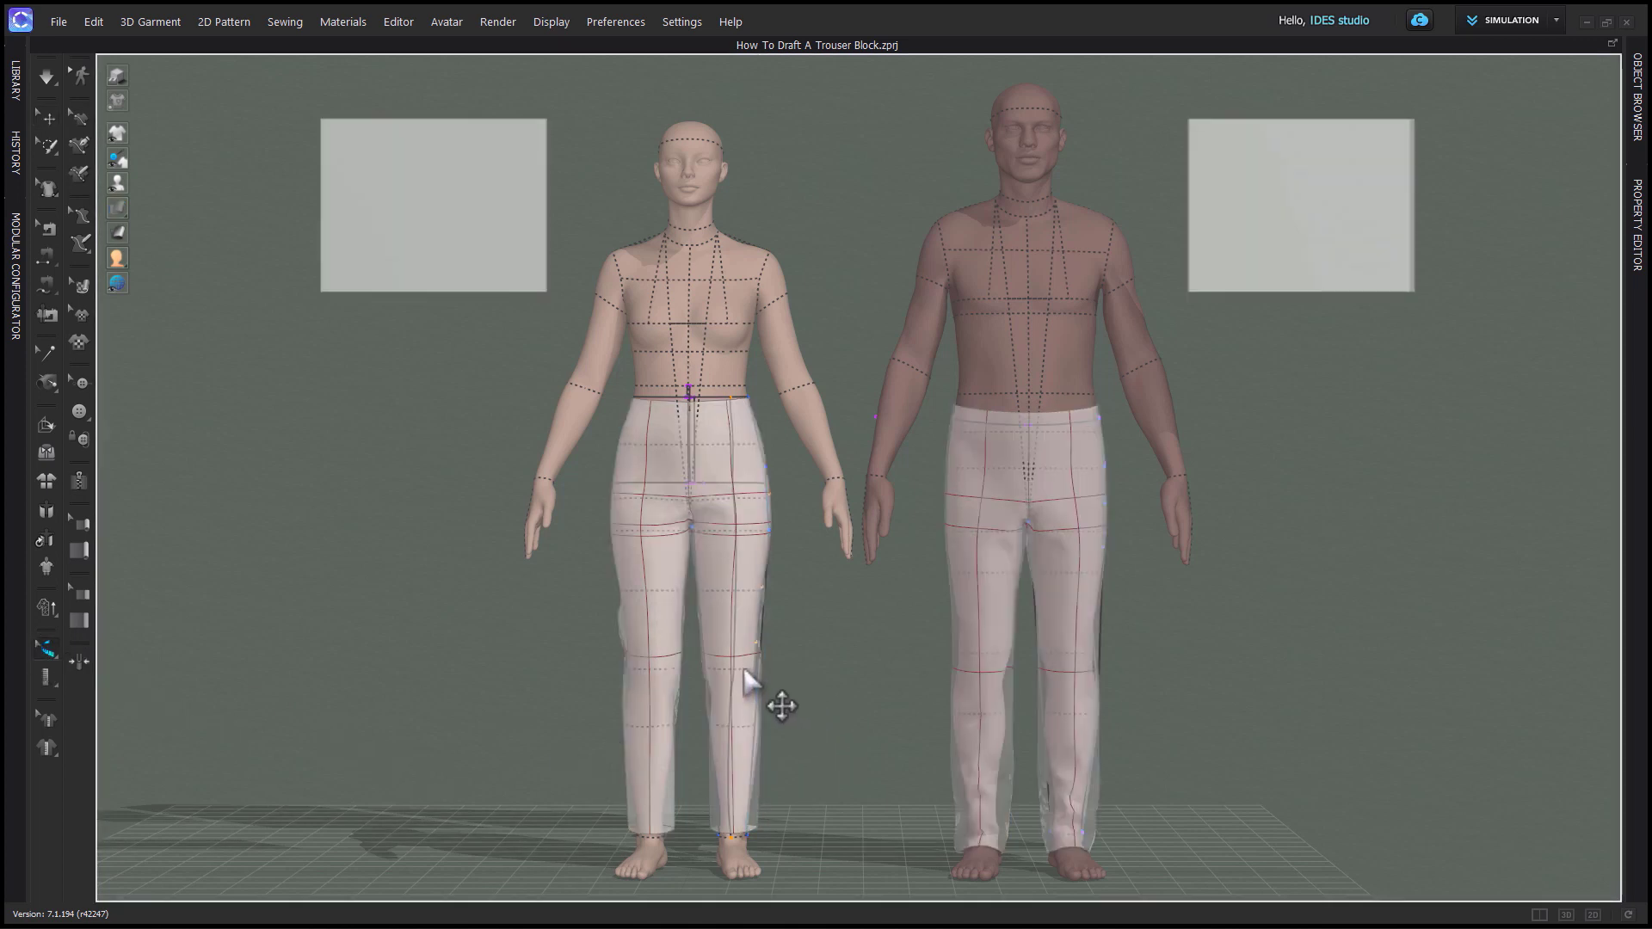
{"action": "scroll", "coordinate": [763, 692], "scroll_direction": "up", "scroll_amount": 3}
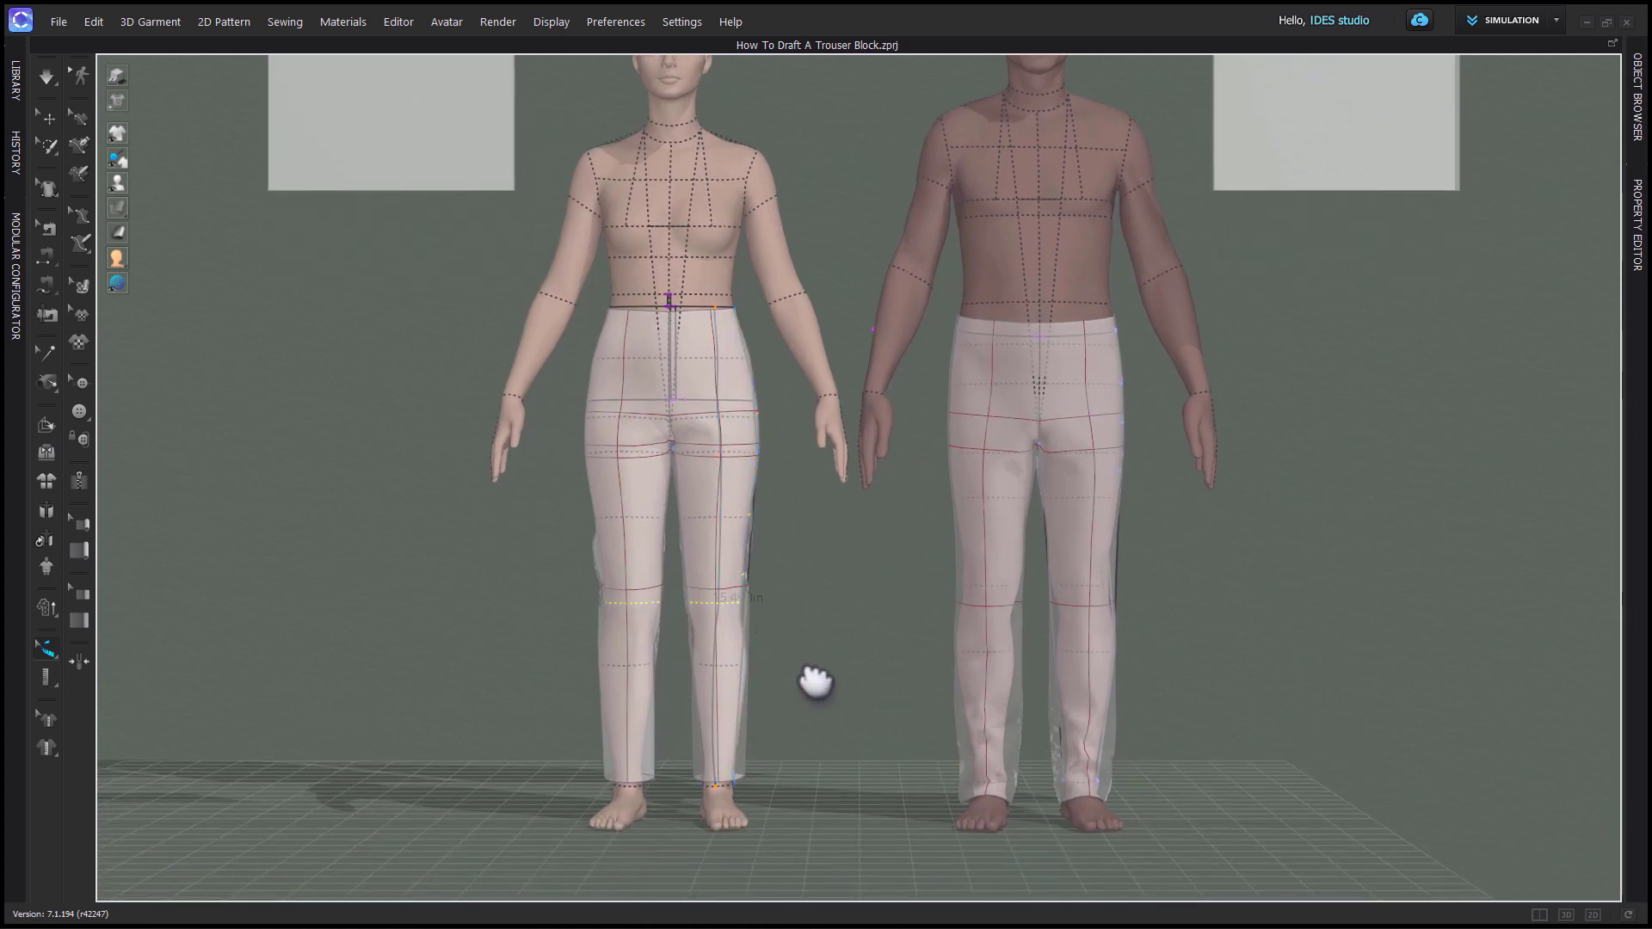
{"action": "scroll", "coordinate": [820, 701], "scroll_direction": "down", "scroll_amount": 2}
{"action": "mouse_move", "coordinate": [820, 701]}
{"action": "middle_mouse_down"}
{"action": "mouse_move", "coordinate": [826, 752]}
{"action": "mouse_move", "coordinate": [804, 690]}
{"action": "middle_mouse_up"}
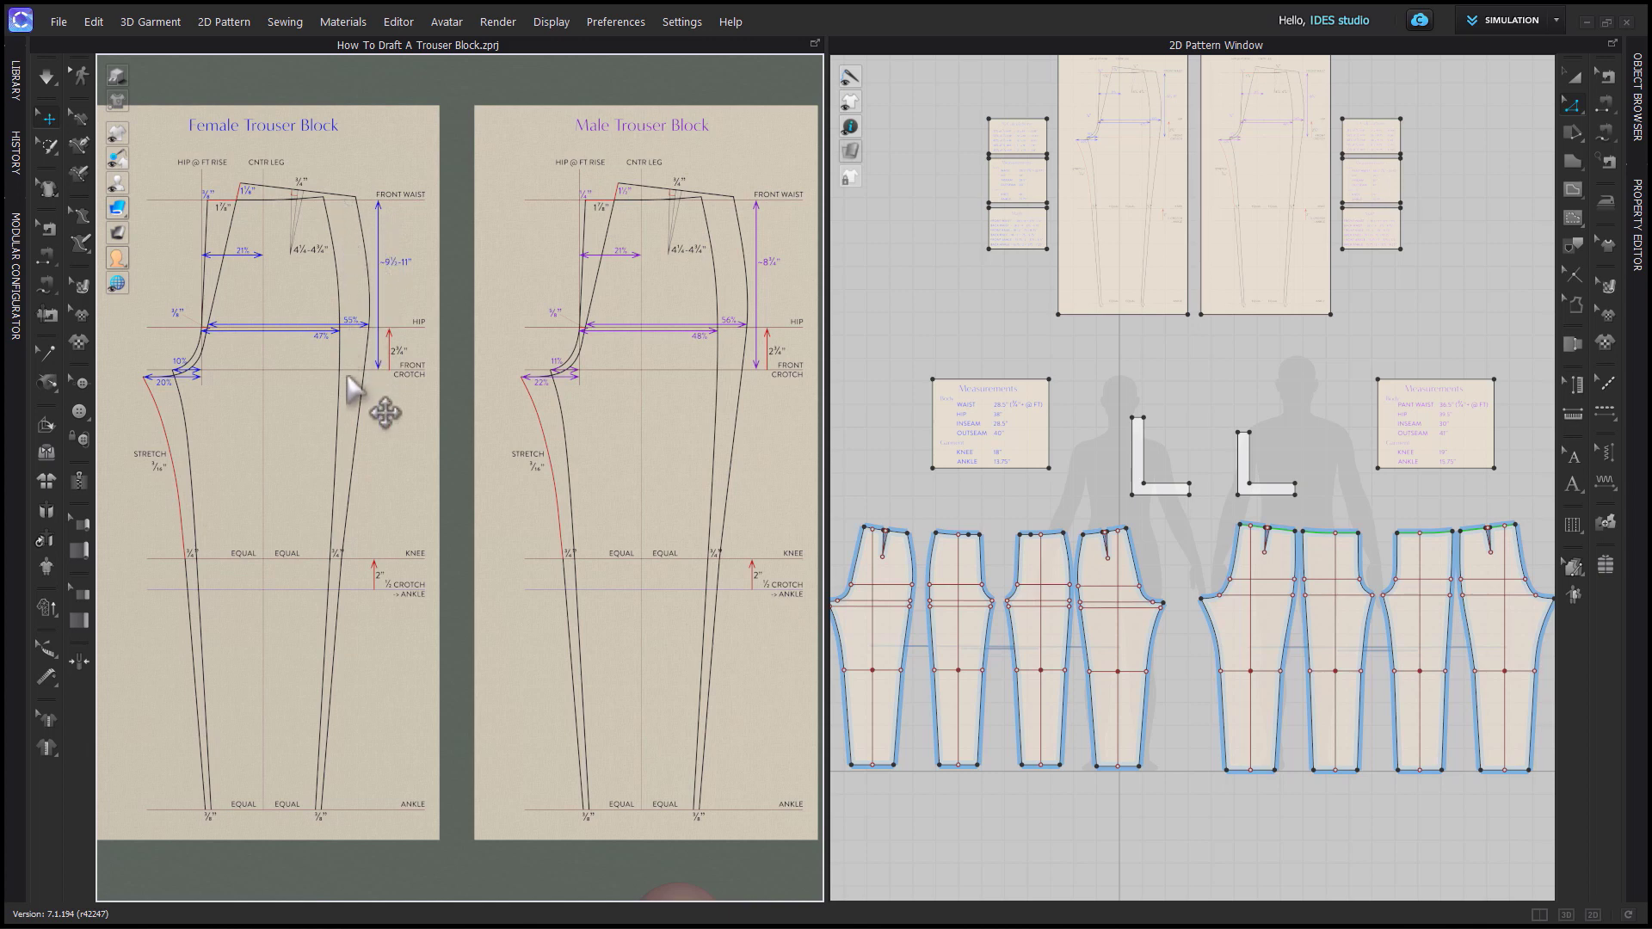
Review the trouser block diagrams, then examine the L-shaped rulers placed at both avatars' front waist and crotch.
{"action": "scroll", "coordinate": [469, 660], "scroll_direction": "down", "scroll_amount": 5}
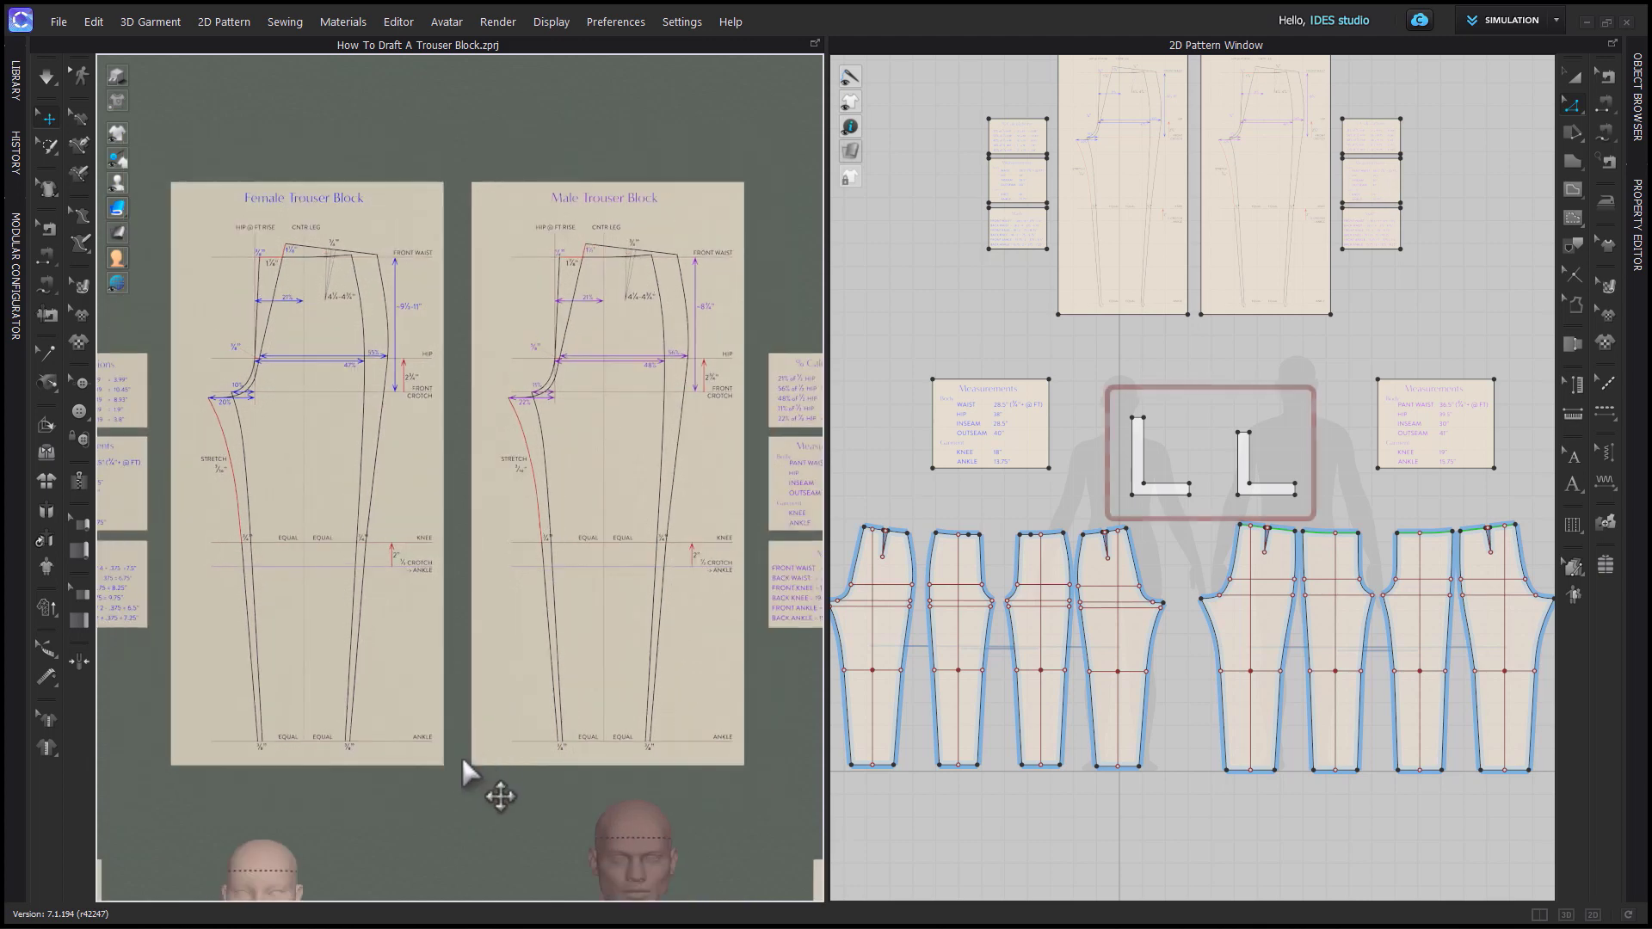
{"action": "middle_click_drag", "start_coordinate": [465, 661], "coordinate": [461, 324]}
{"action": "middle_click_drag", "start_coordinate": [479, 590], "coordinate": [482, 243]}
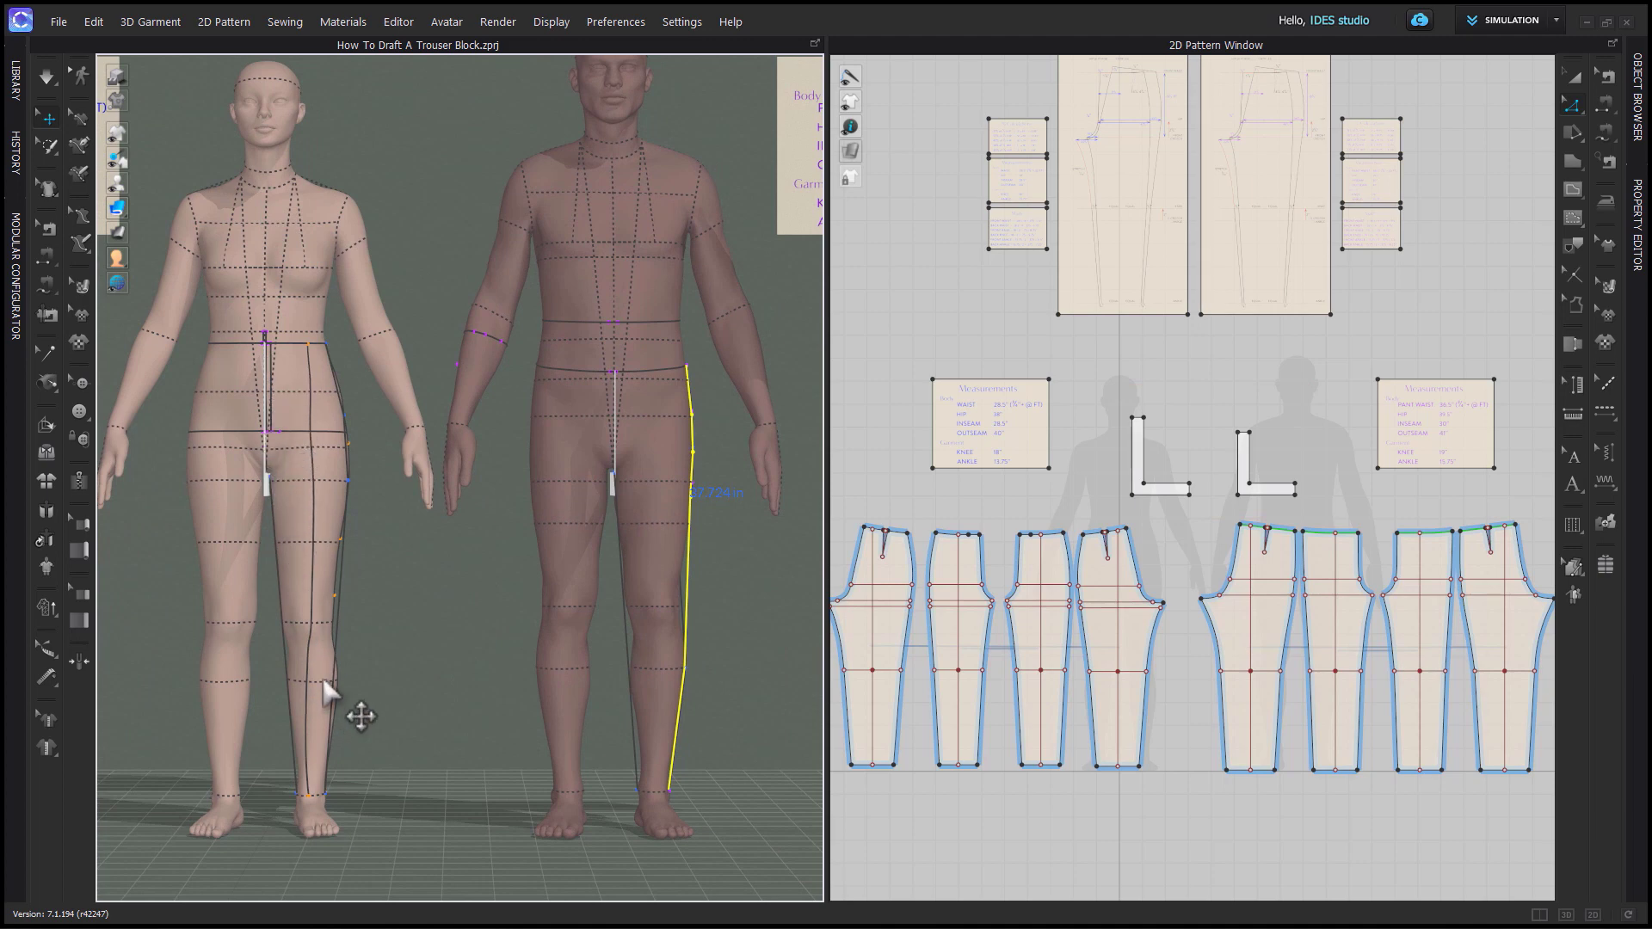
{"action": "scroll", "coordinate": [413, 693], "scroll_direction": "up", "scroll_amount": 2}
{"action": "right_click_drag", "start_coordinate": [413, 693], "coordinate": [417, 730]}
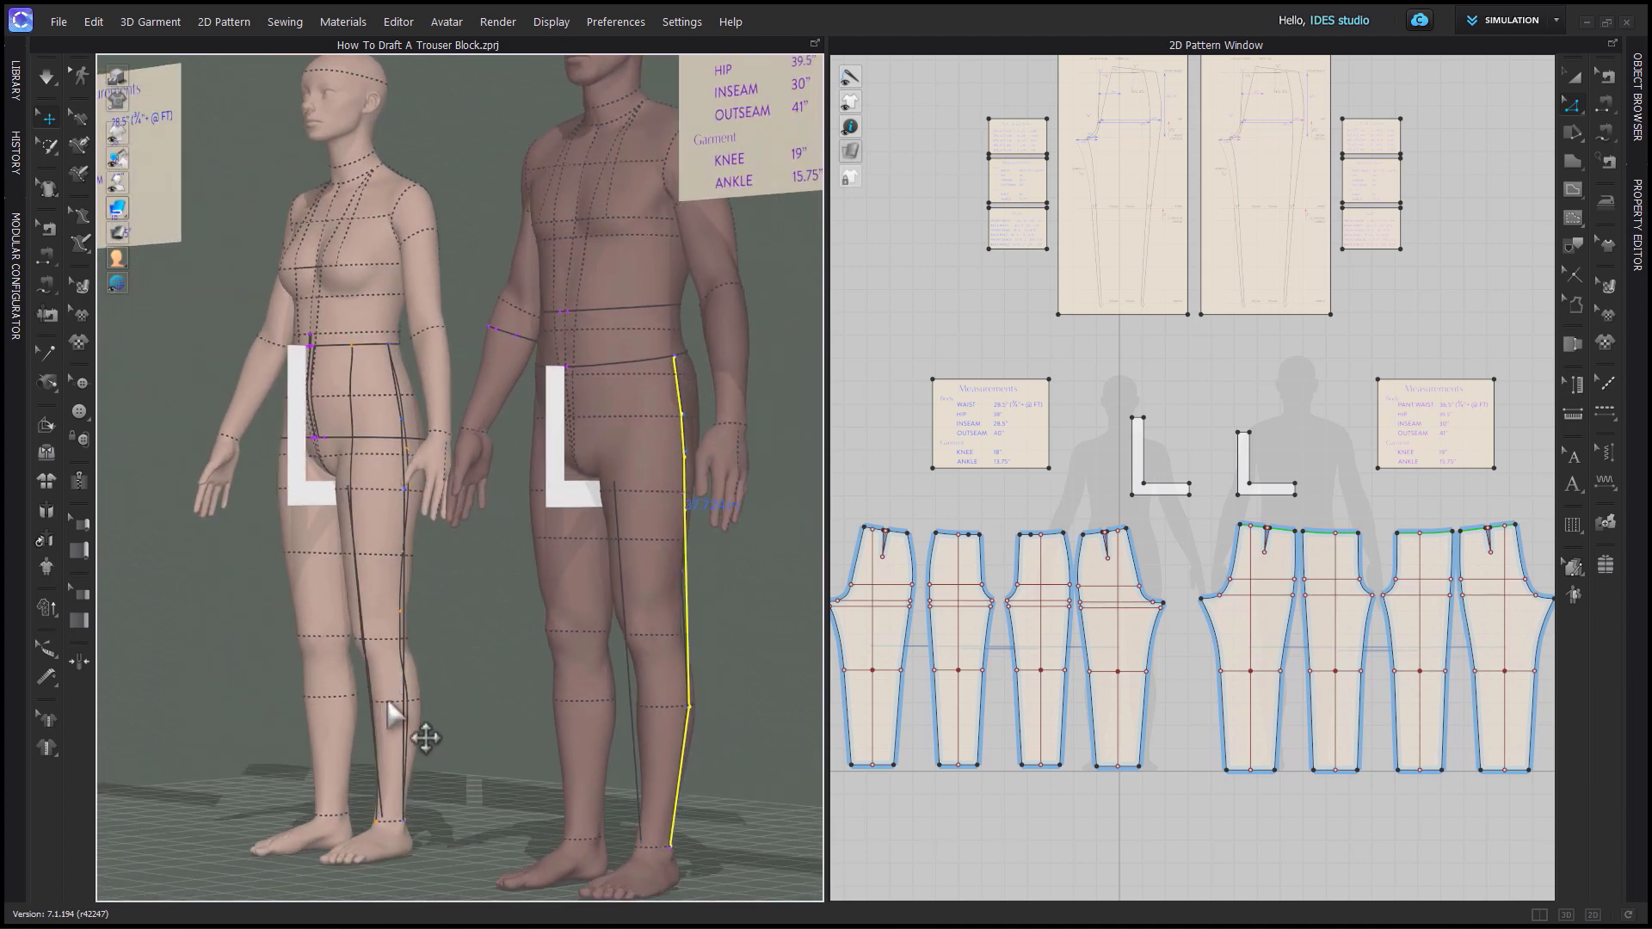
{"action": "scroll", "coordinate": [470, 653], "scroll_direction": "up", "scroll_amount": 3}
{"action": "scroll", "coordinate": [470, 671], "scroll_direction": "up", "scroll_amount": 2}
{"action": "middle_click_drag", "start_coordinate": [472, 701], "coordinate": [469, 732]}
{"action": "scroll", "coordinate": [940, 325], "scroll_direction": "up", "scroll_amount": 5}
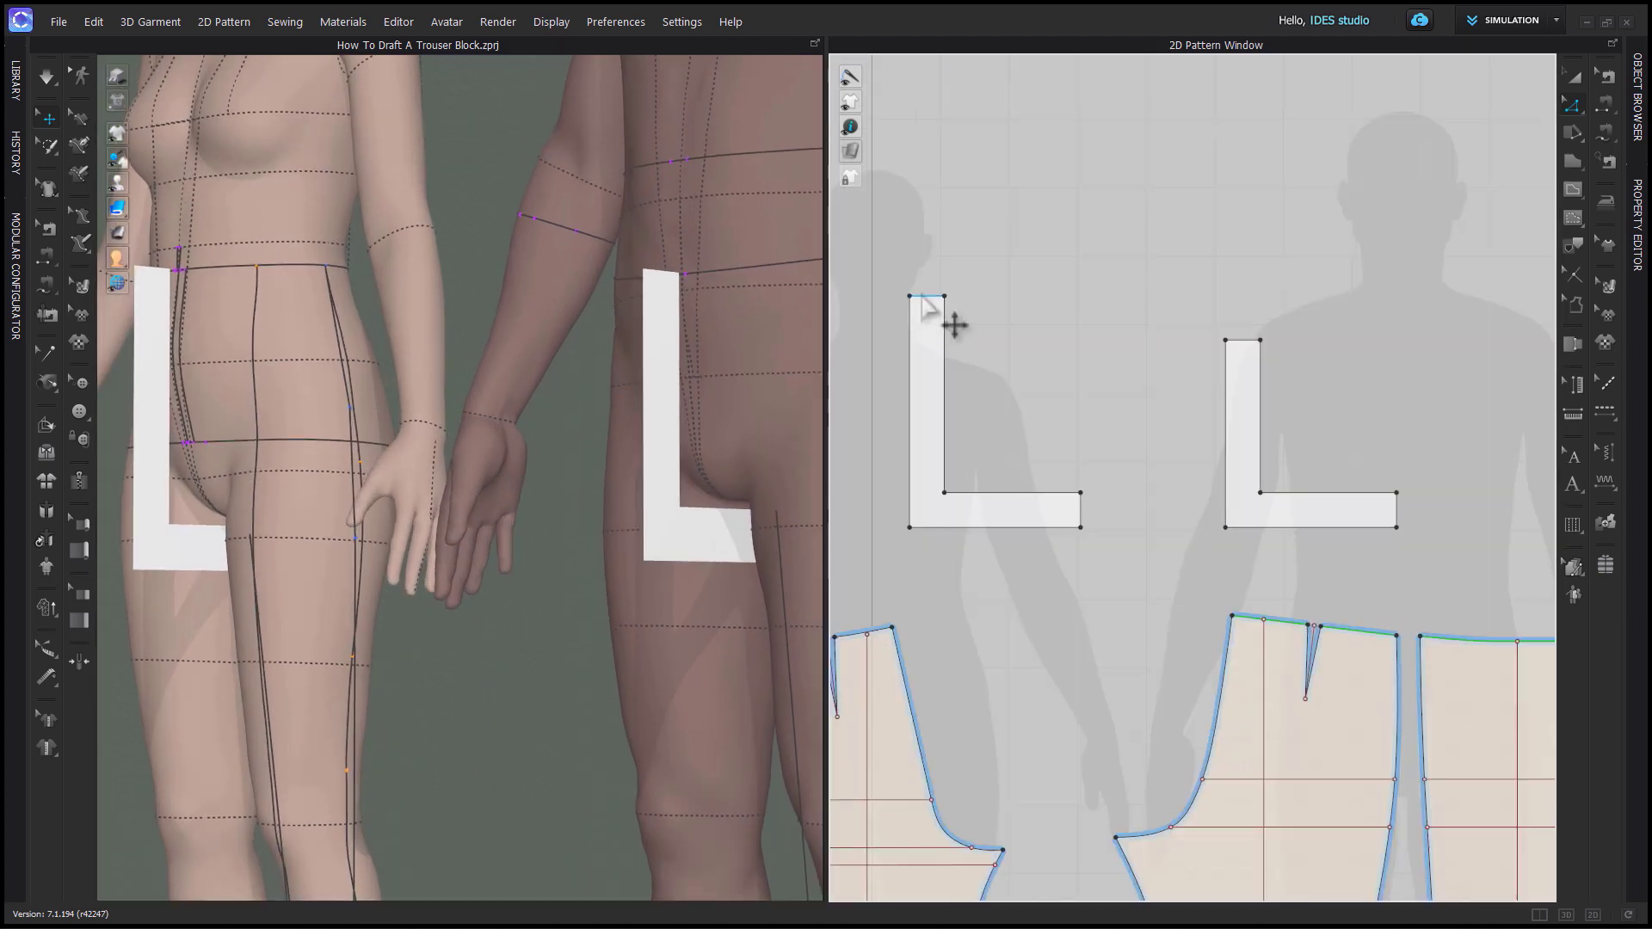
Try shortening the female avatar's L-shaped ruler by lowering its upper edge in the 2D pattern, and undo the change.
{"action": "left_click", "coordinate": [926, 306]}
{"action": "left_click_drag", "start_coordinate": [926, 305], "coordinate": [927, 323]}
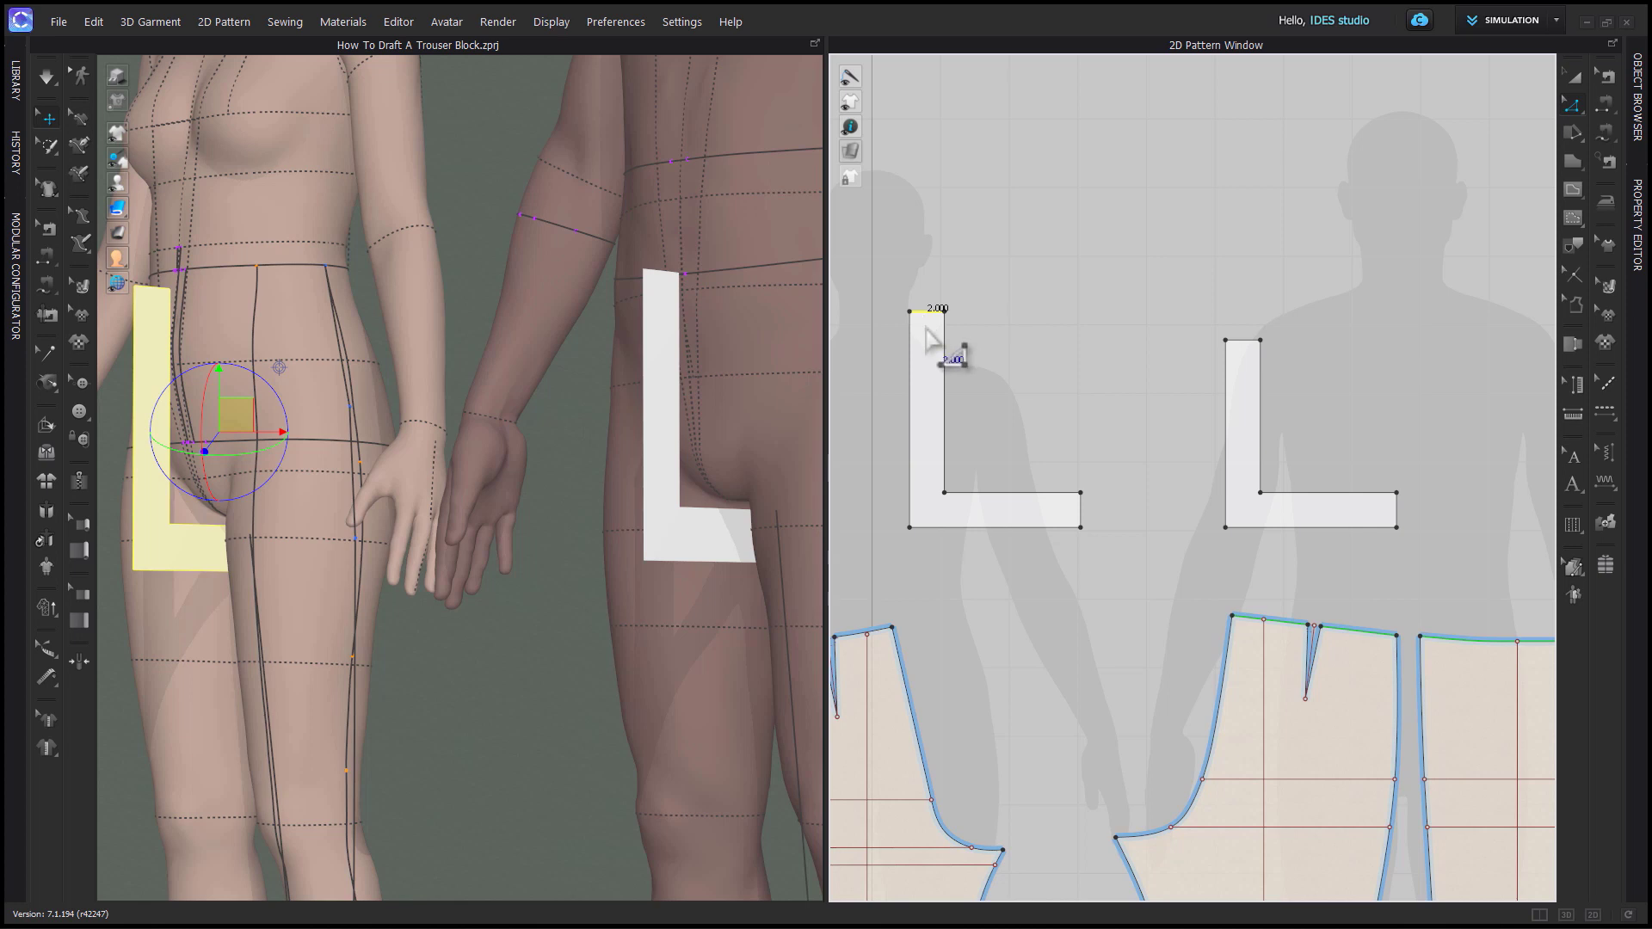
{"action": "key", "text": "ctrl+z"}
{"action": "left_click", "coordinate": [988, 378]}
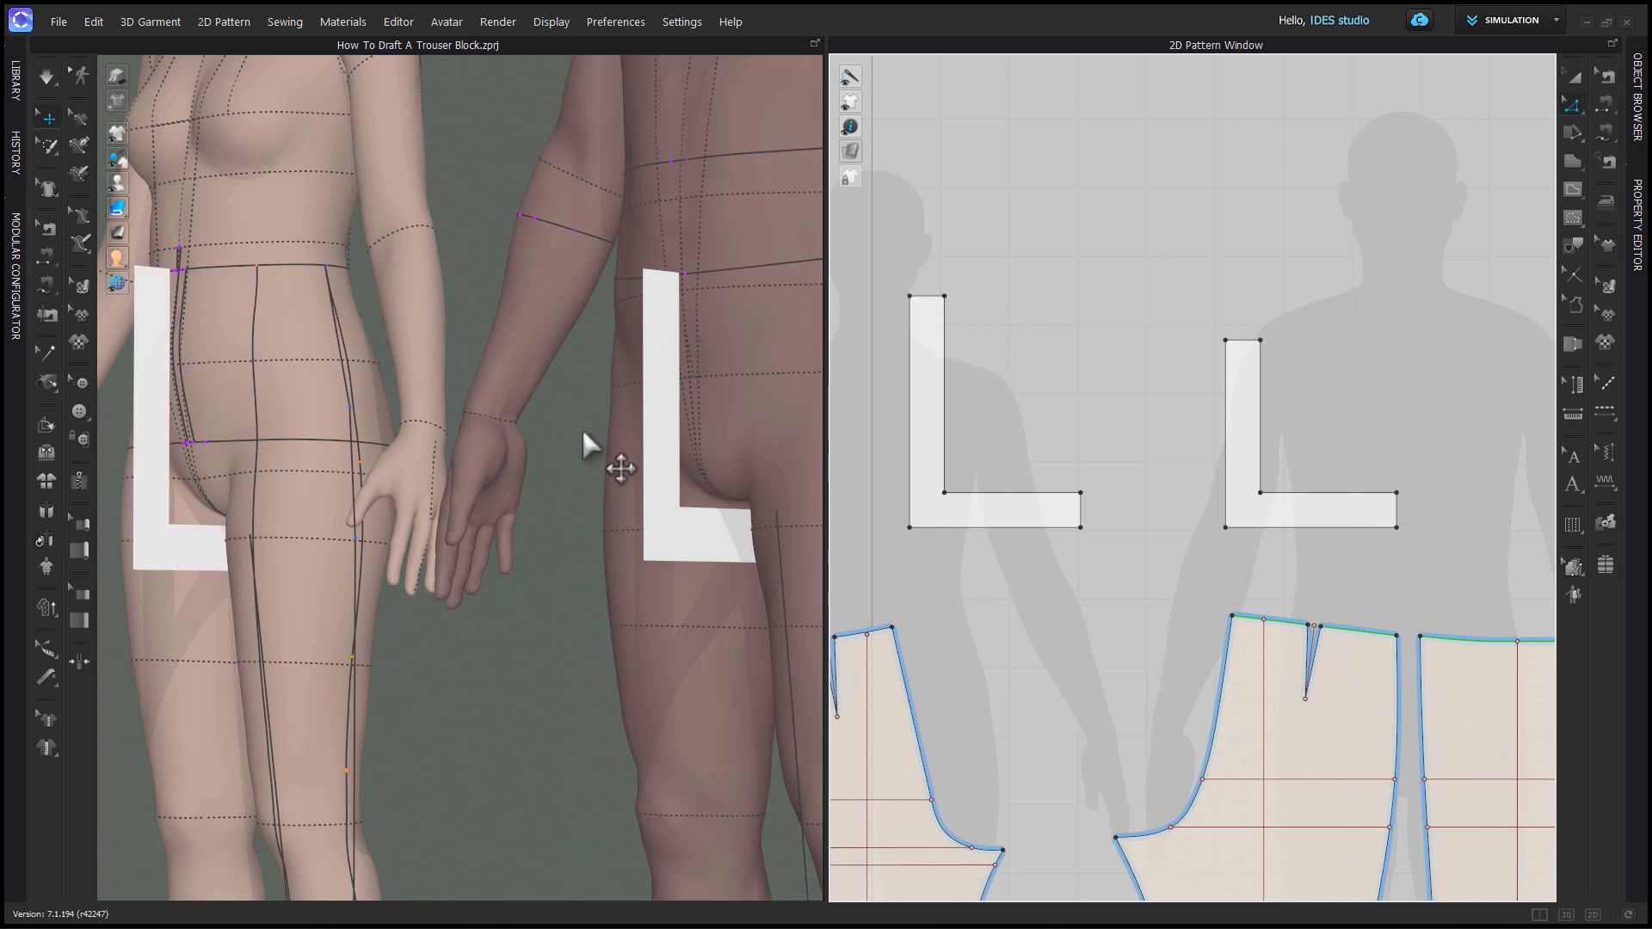
Measure the inner vertical edge of the female avatar's L-shaped ruler for the front crotch depth.
{"action": "scroll", "coordinate": [581, 427], "scroll_direction": "down", "scroll_amount": 2}
{"action": "left_click", "coordinate": [210, 478]}
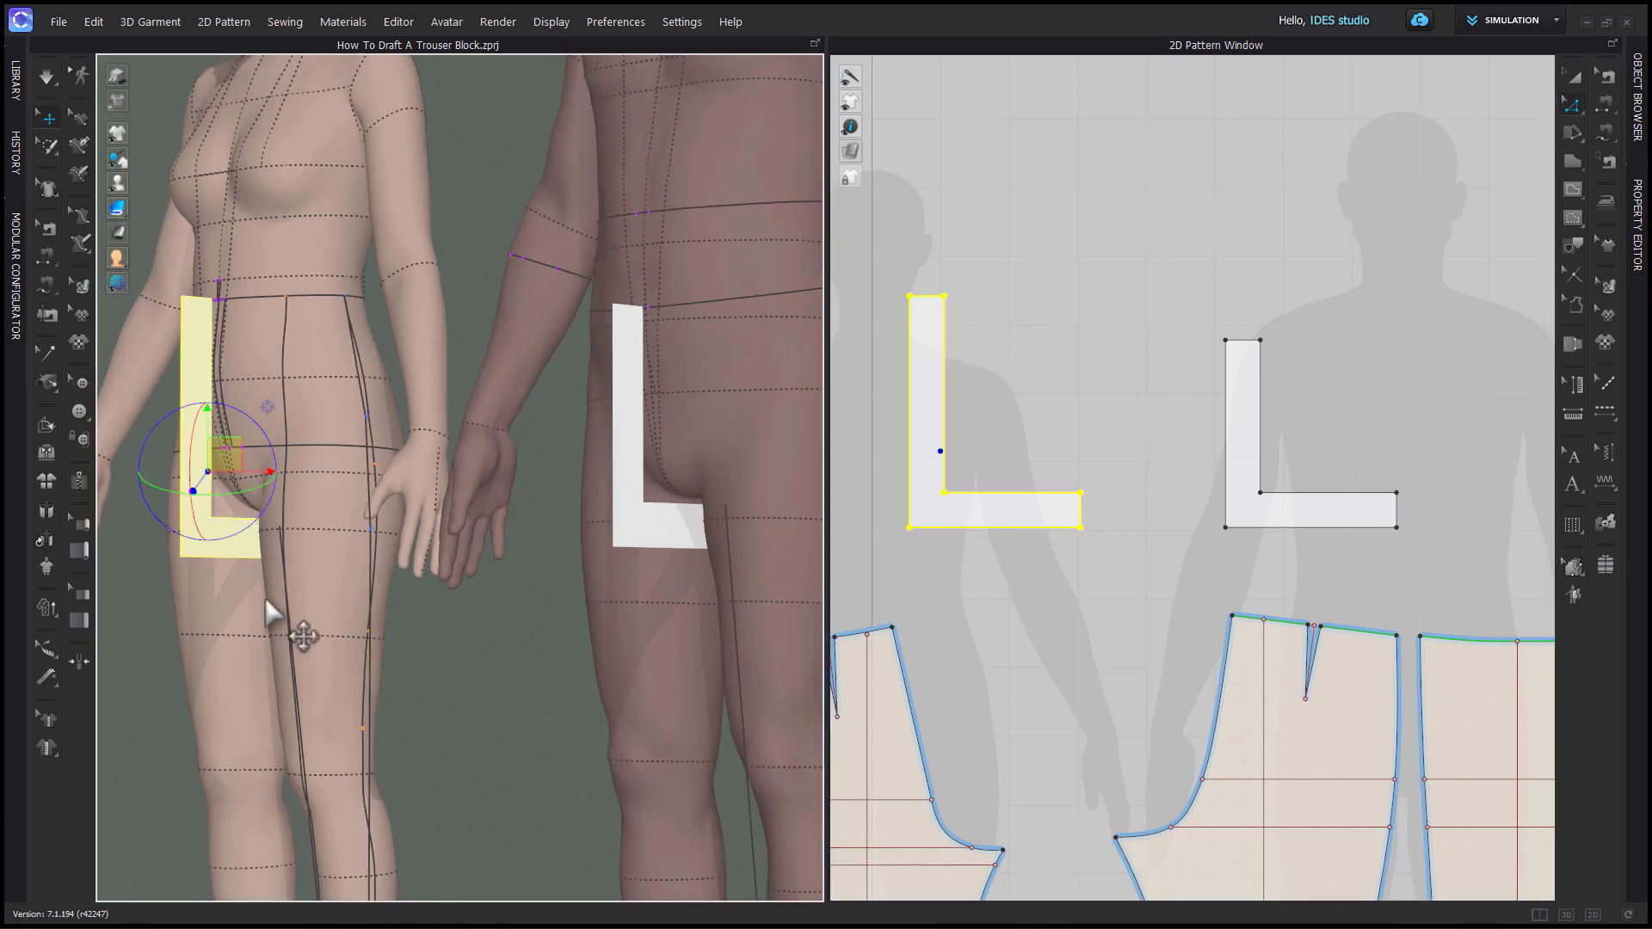
{"action": "left_click", "coordinate": [957, 475]}
{"action": "left_click", "coordinate": [944, 430]}
{"action": "right_click_drag", "start_coordinate": [340, 645], "coordinate": [379, 602]}
{"action": "middle_click_drag", "start_coordinate": [378, 602], "coordinate": [611, 534]}
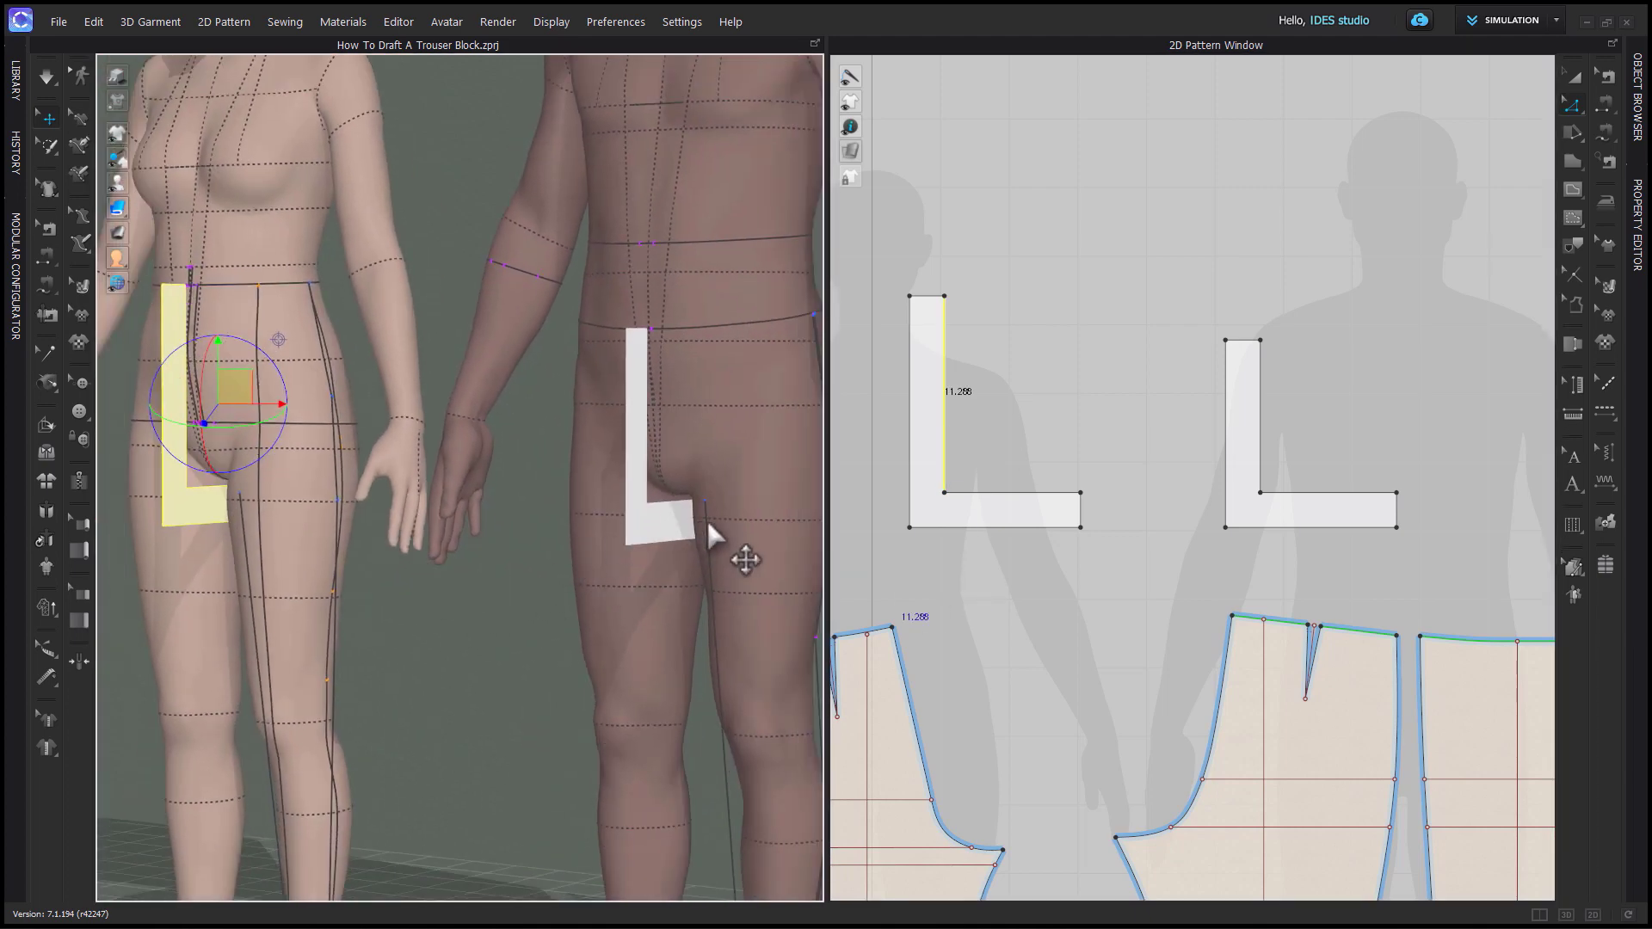
Measure the inner vertical edge of the male avatar's L-shaped ruler and inspect its placement between waist and crotch.
{"action": "left_click", "coordinate": [1260, 456]}
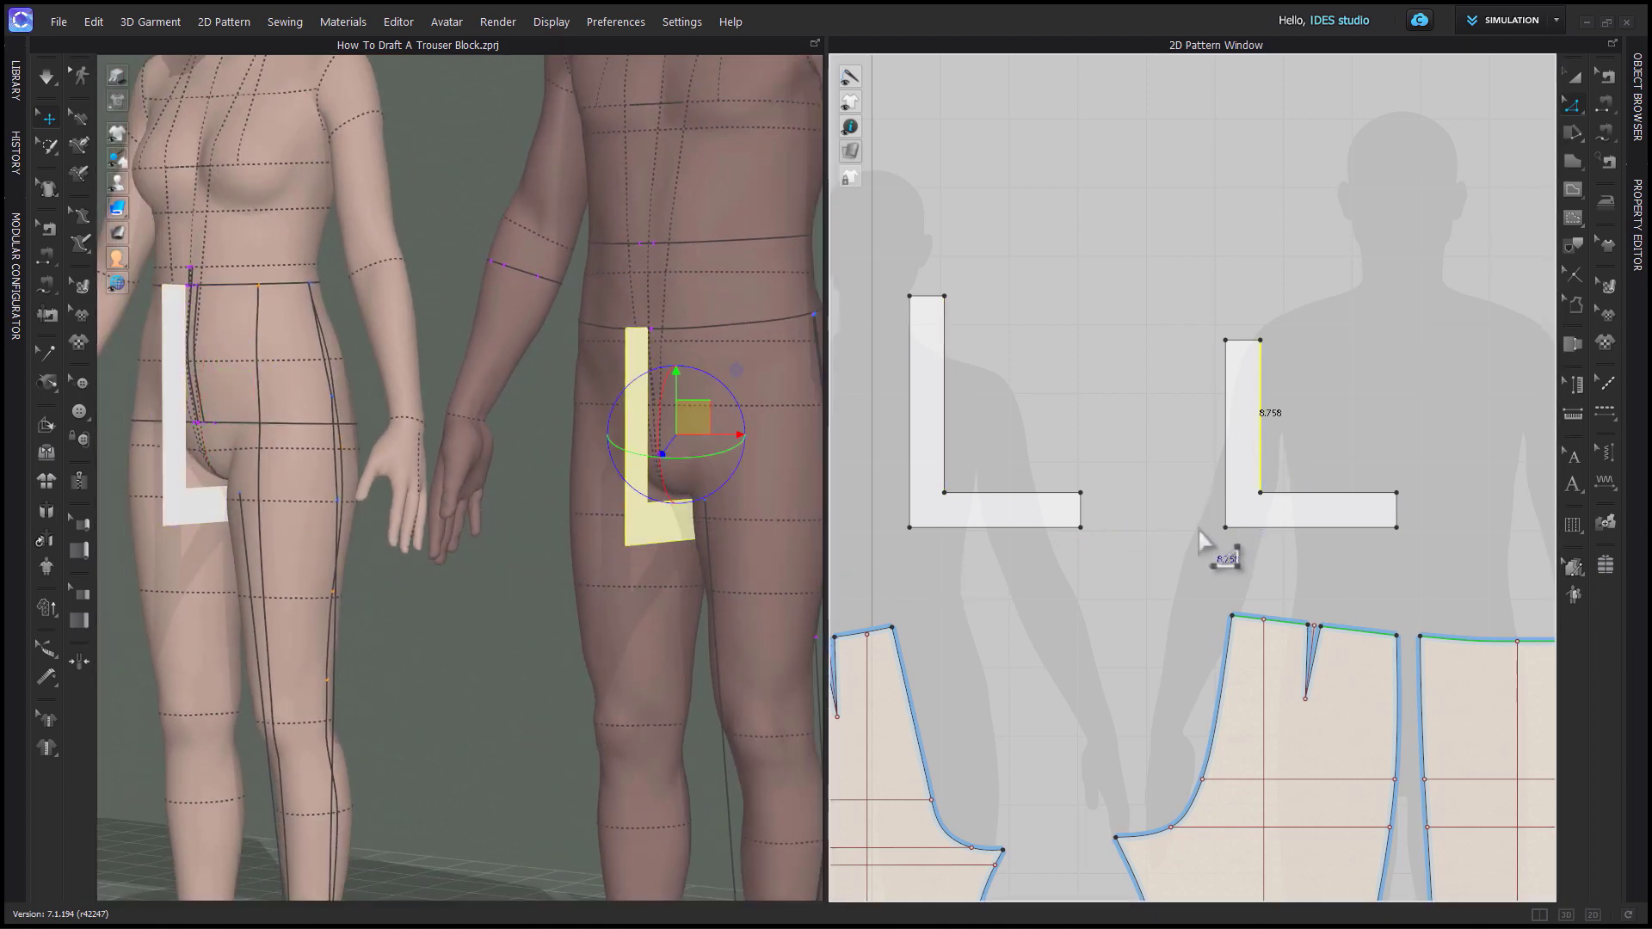
{"action": "middle_click_drag", "start_coordinate": [789, 601], "coordinate": [688, 606]}
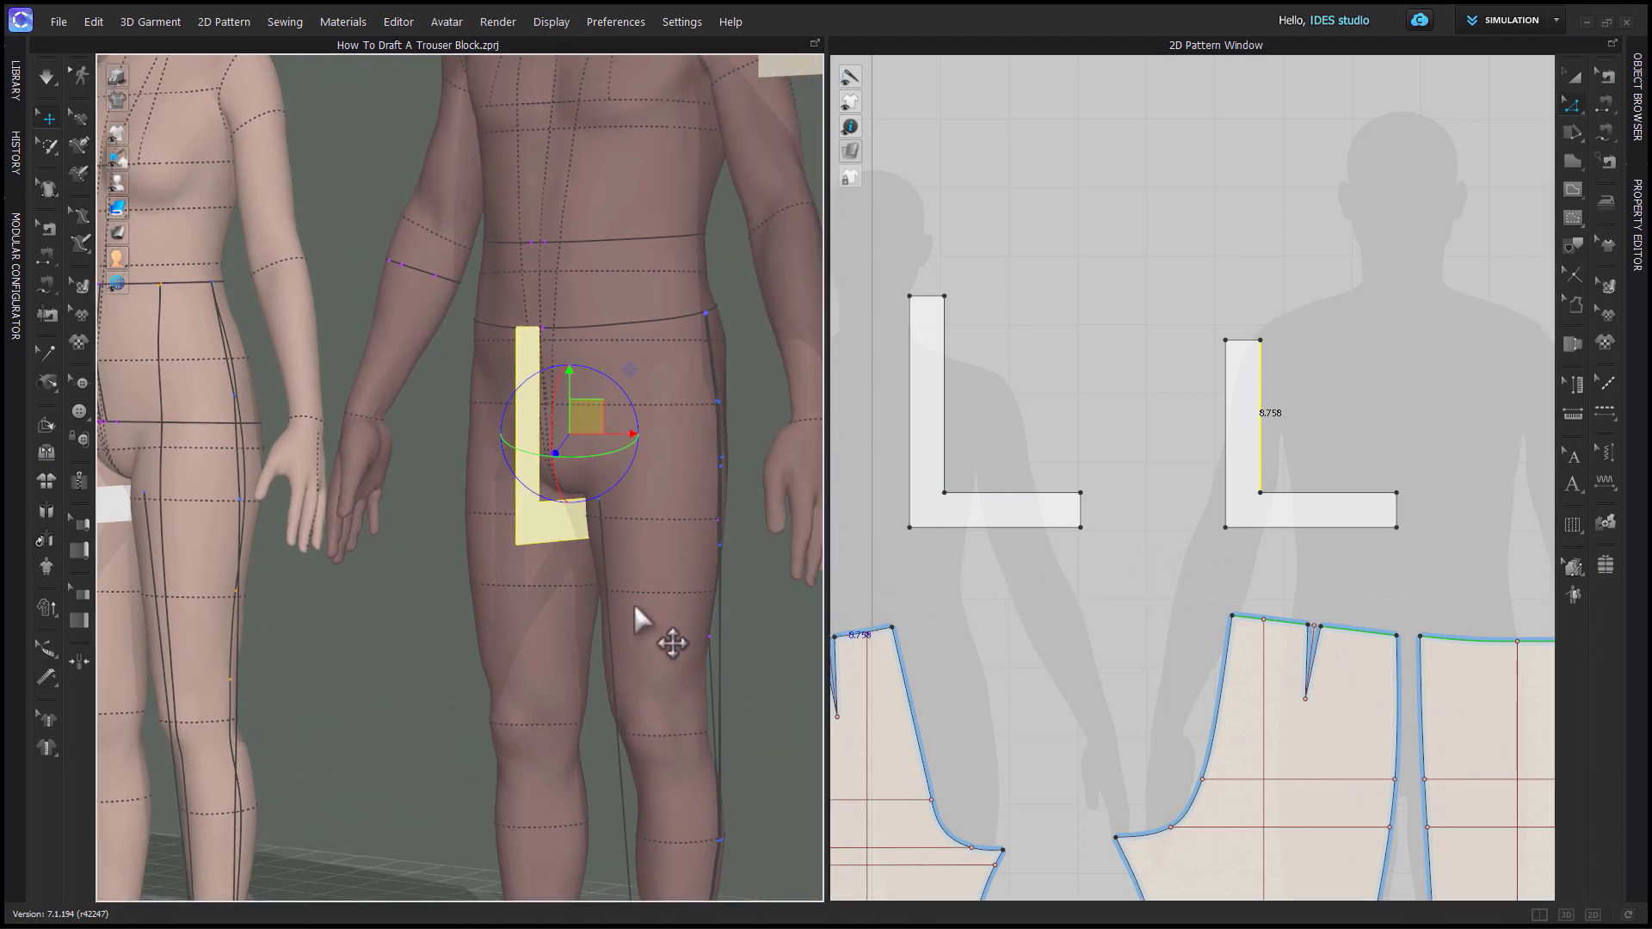
{"action": "right_click_drag", "start_coordinate": [598, 616], "coordinate": [650, 612]}
{"action": "scroll", "coordinate": [1092, 649], "scroll_direction": "down", "scroll_amount": 3}
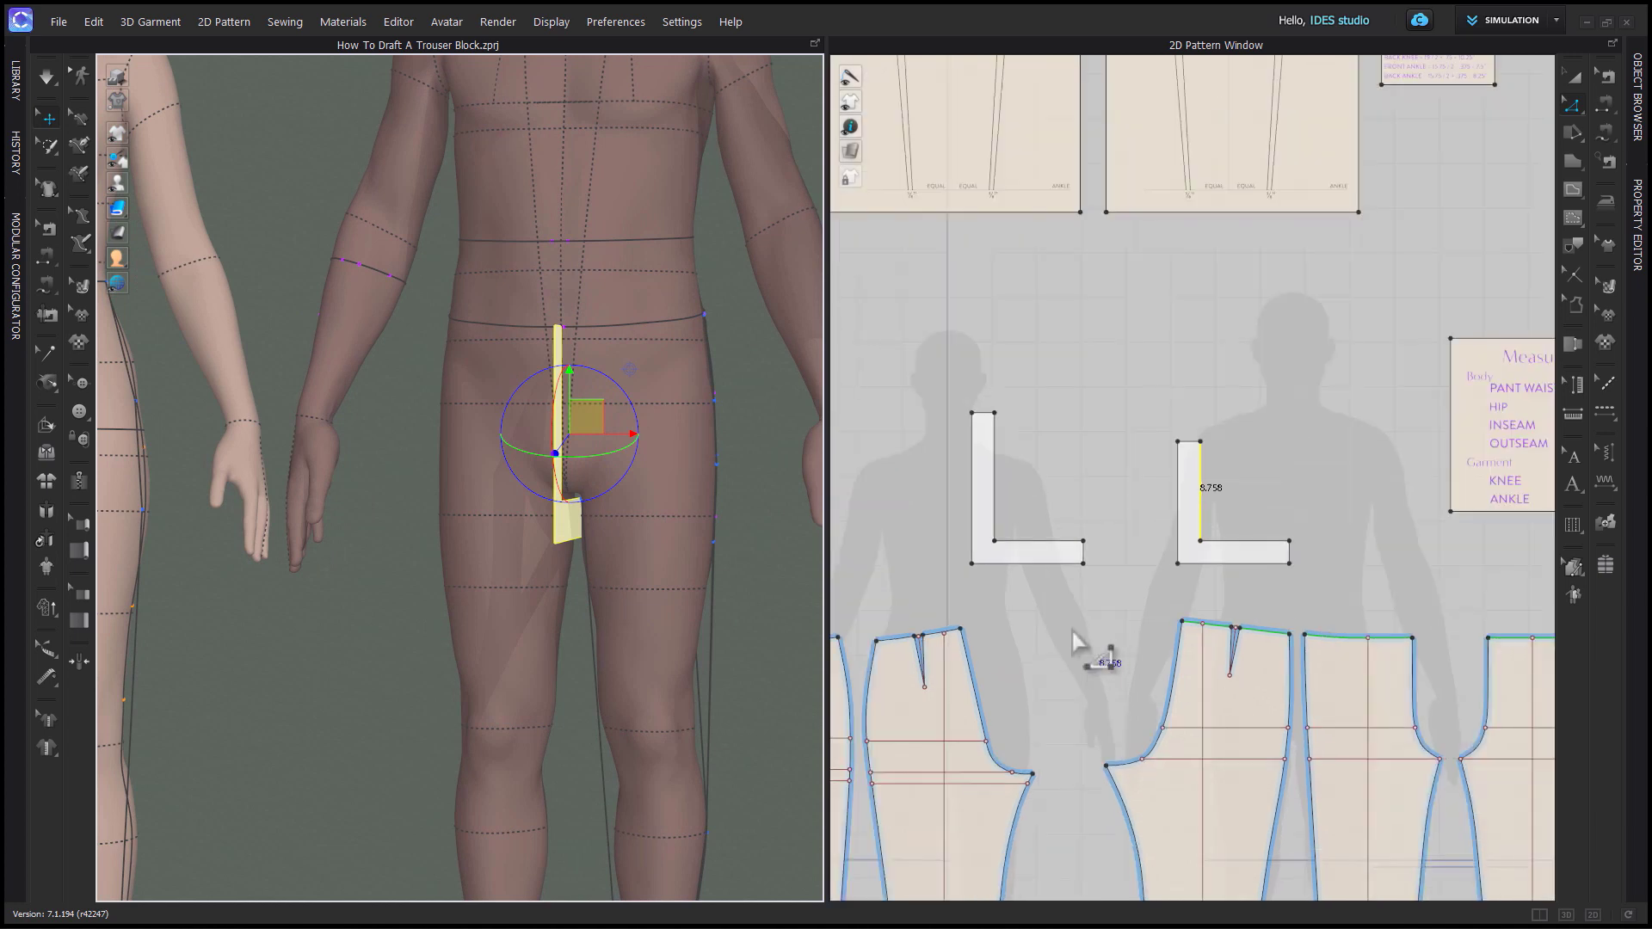
{"action": "scroll", "coordinate": [651, 565], "scroll_direction": "up", "scroll_amount": 2}
{"action": "middle_click_drag", "start_coordinate": [650, 565], "coordinate": [560, 616]}
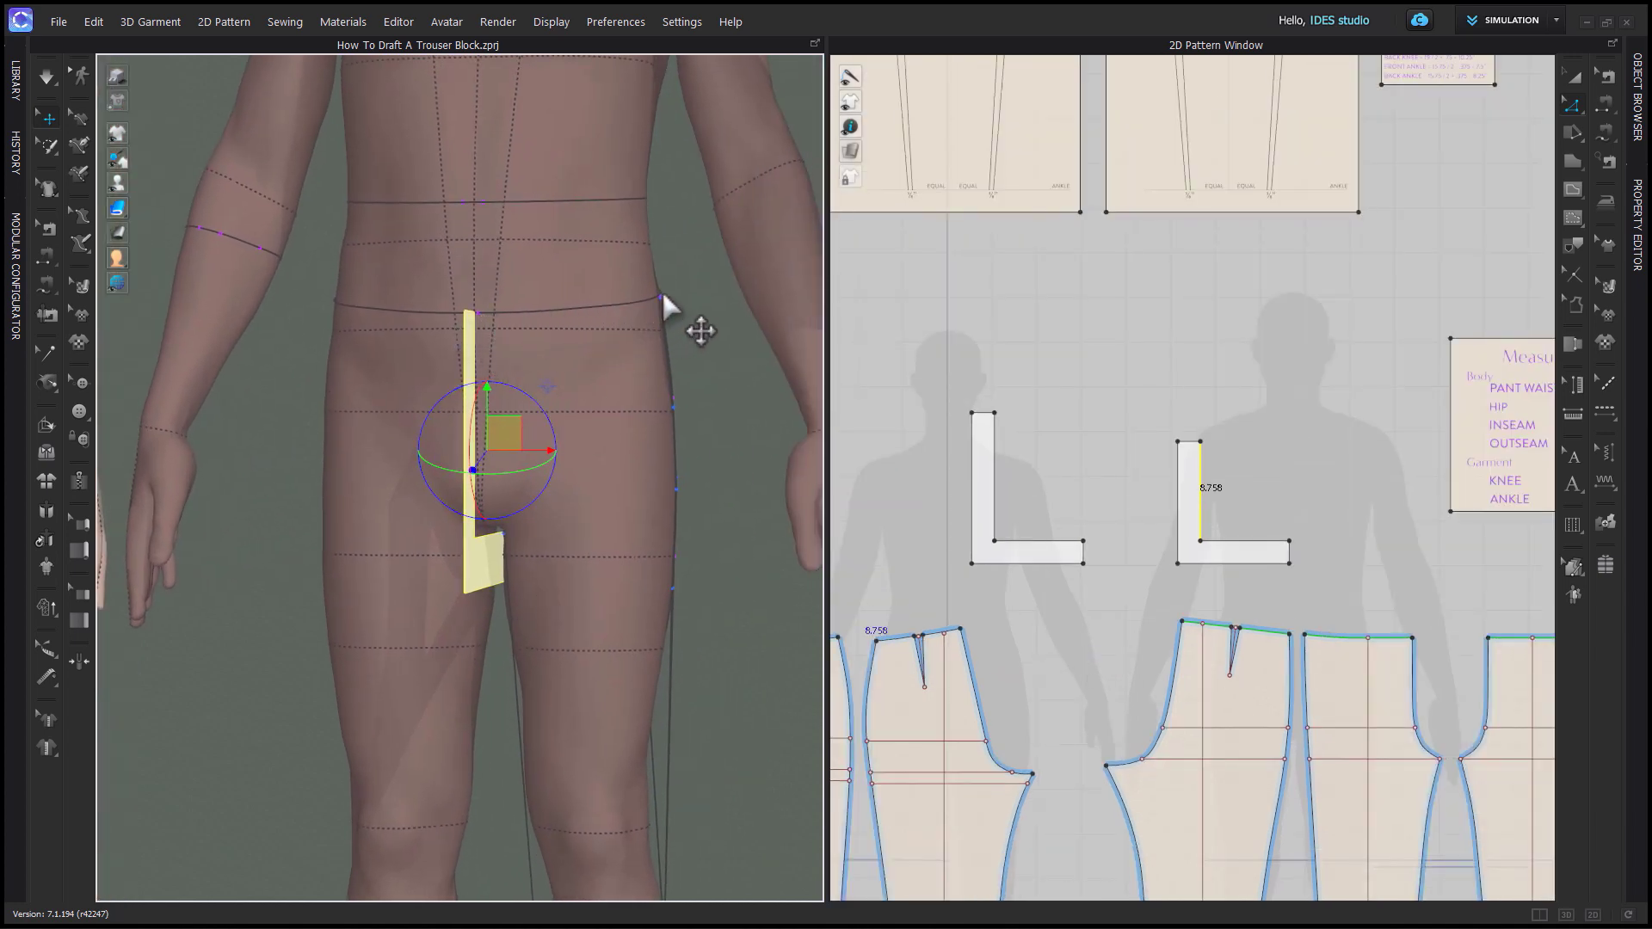
{"action": "right_click_drag", "start_coordinate": [694, 379], "coordinate": [555, 519]}
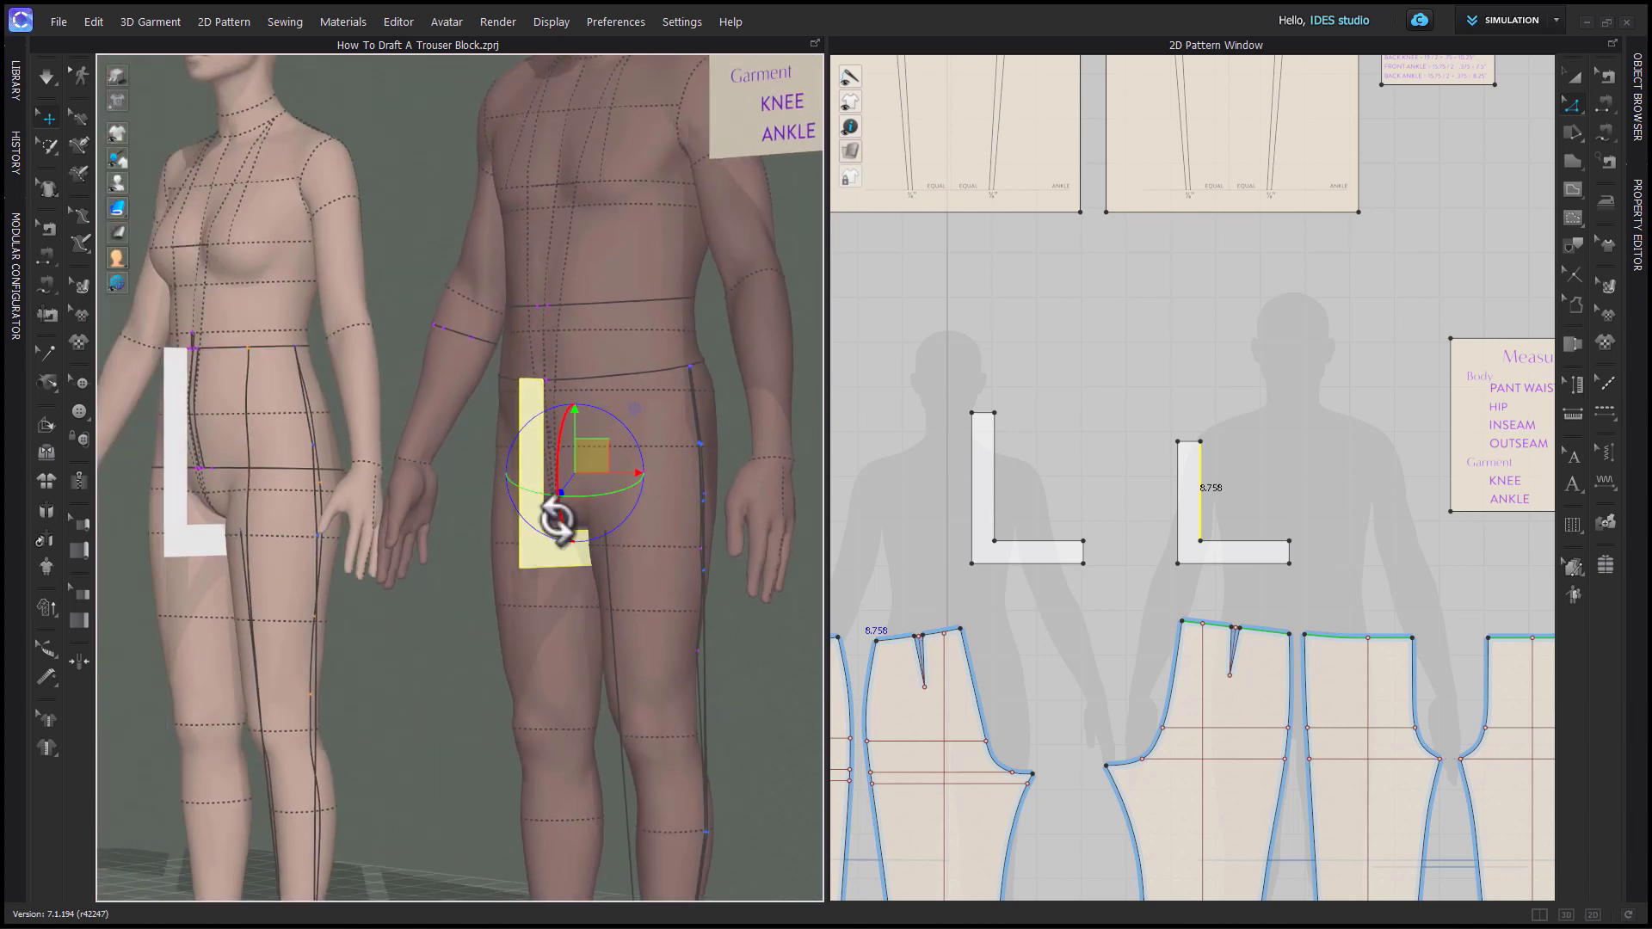
{"action": "scroll", "coordinate": [556, 519], "scroll_direction": "down", "scroll_amount": 5}
{"action": "middle_click_drag", "start_coordinate": [551, 413], "coordinate": [524, 792]}
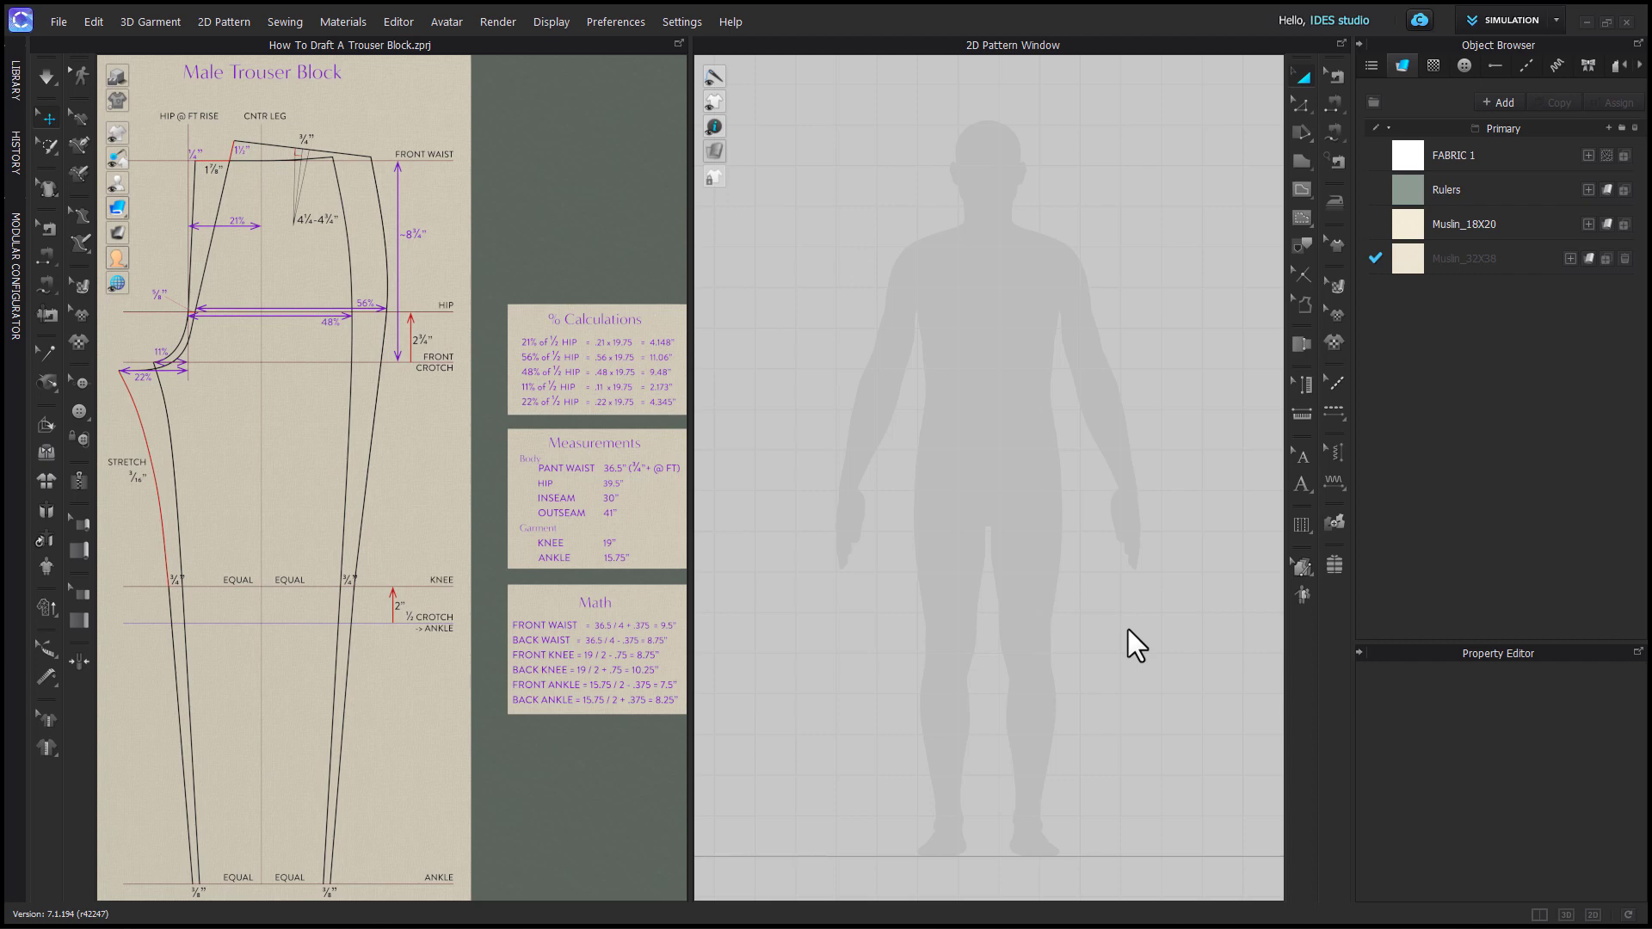
Create a rectangular pattern 20 in wide and 46 in high in the 2D pattern window.
{"action": "left_click", "coordinate": [1130, 634]}
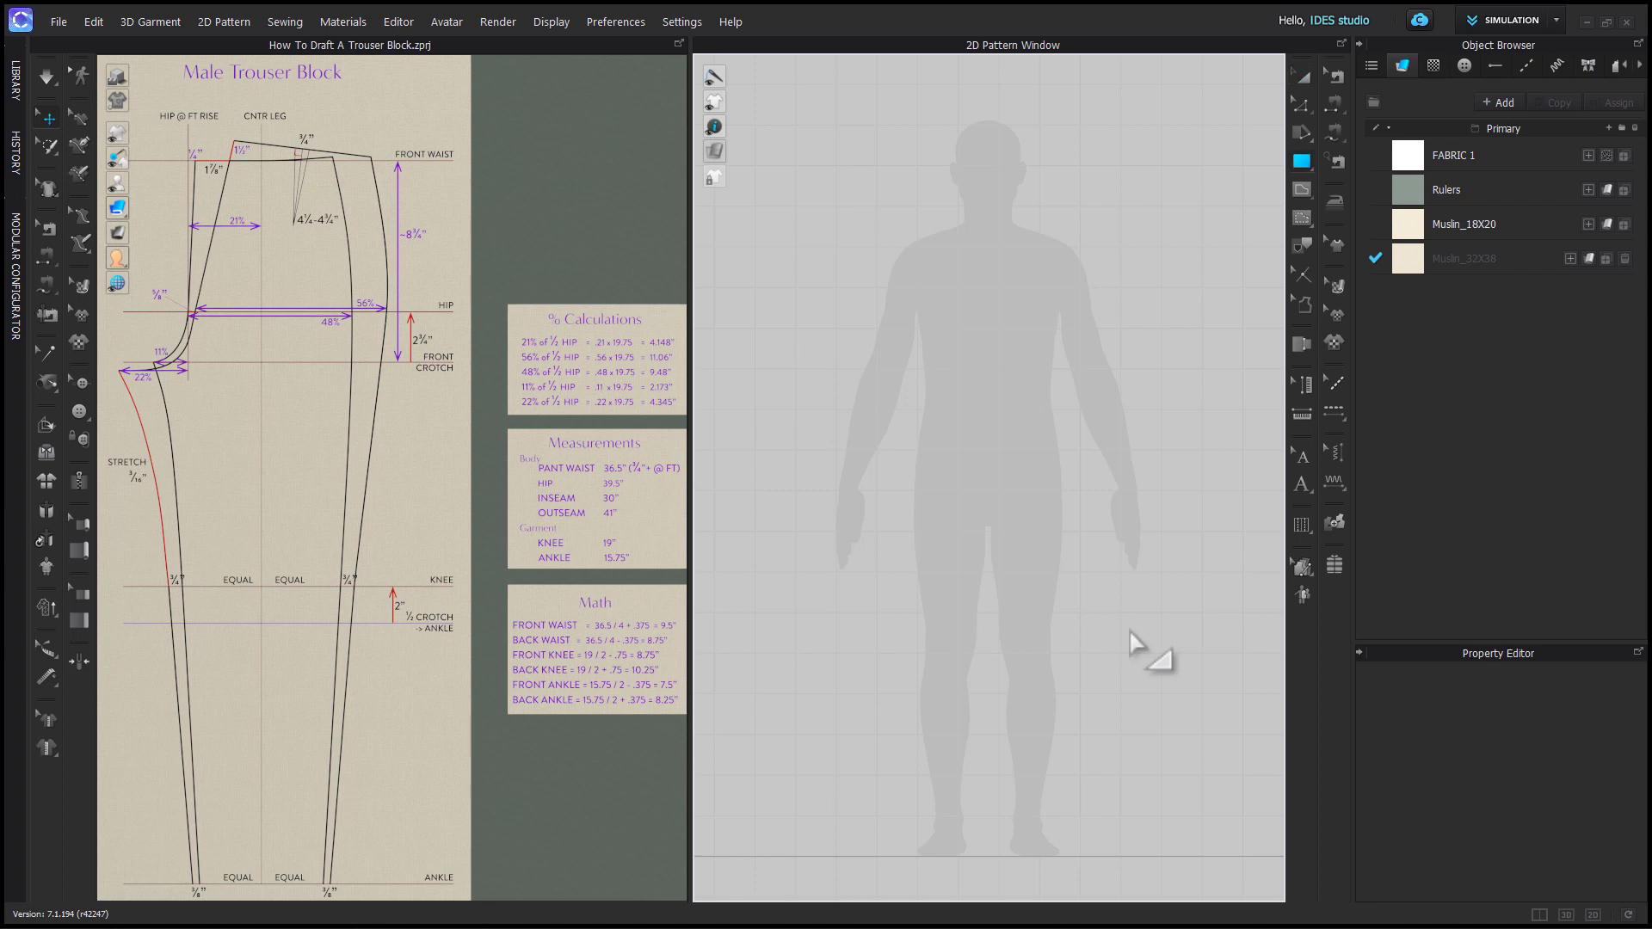
{"action": "left_click", "coordinate": [982, 434]}
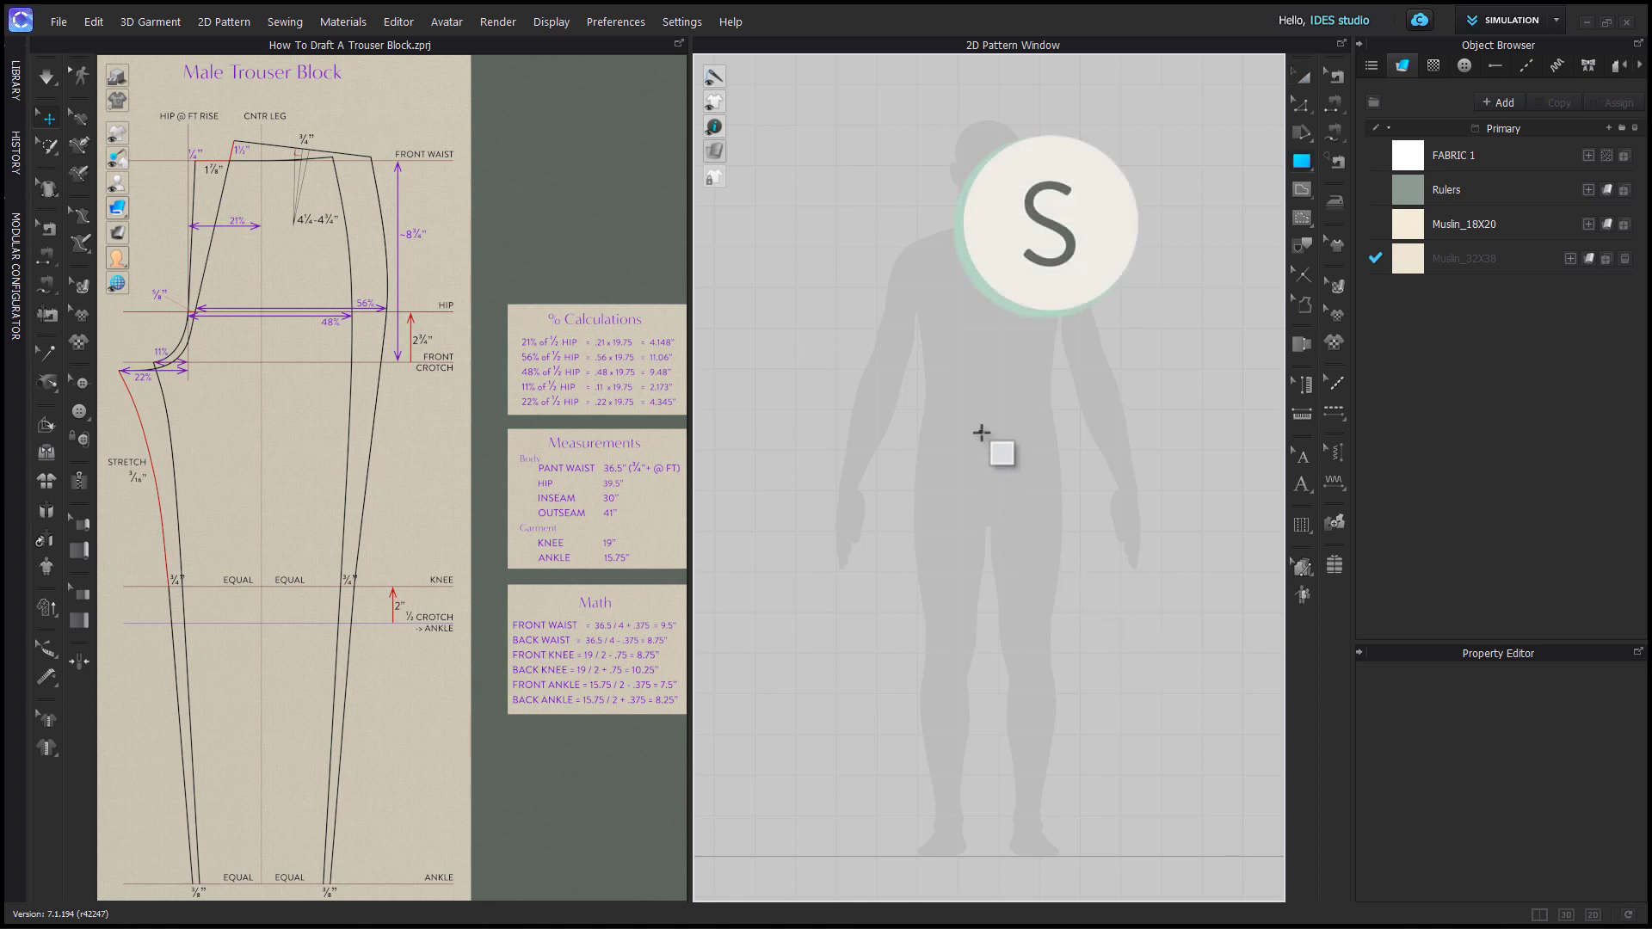
{"action": "type", "text": "20"}
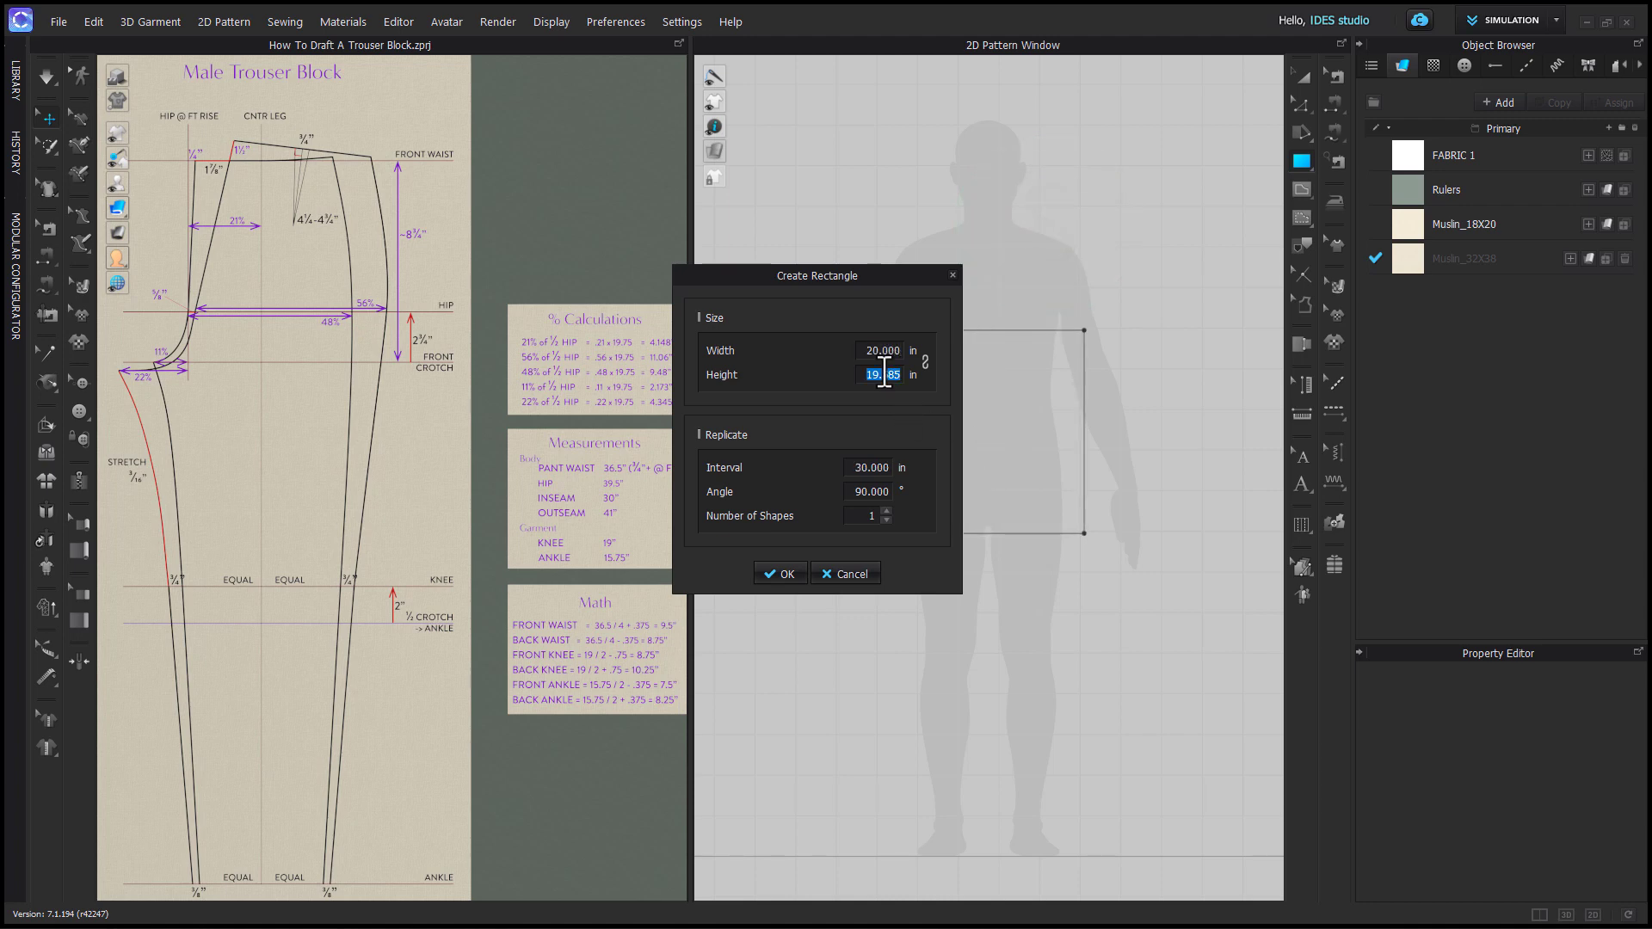
{"action": "type", "text": "46"}
{"action": "key", "text": "Return"}
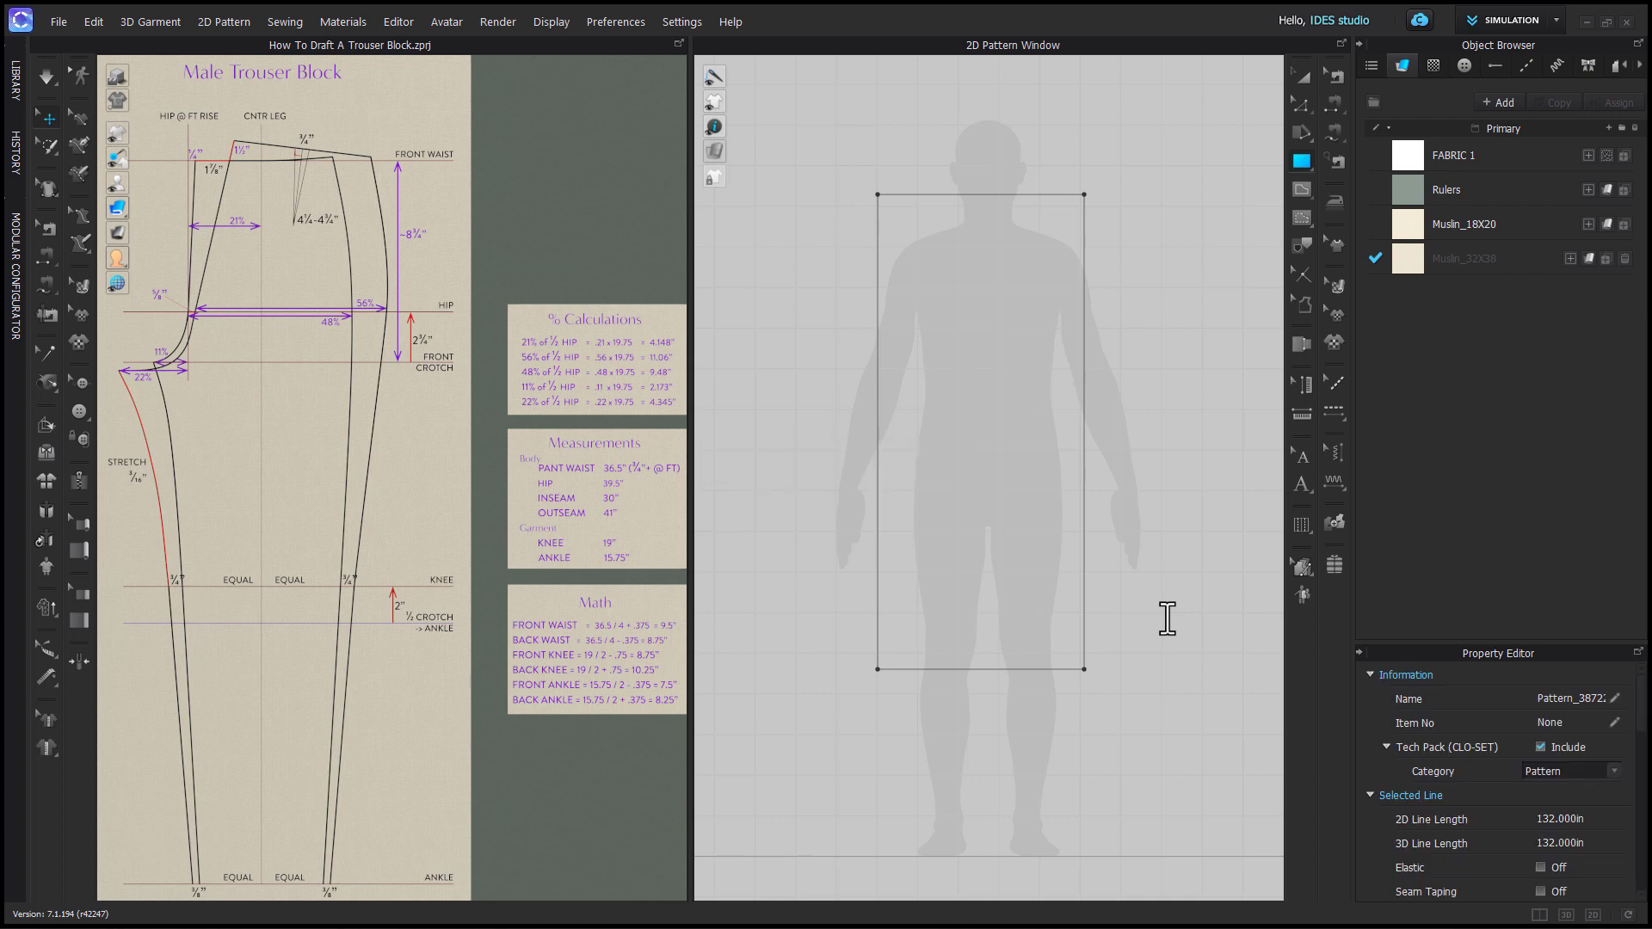
Move the rectangle down over the legs of the avatar silhouette so its lower edge sits near the feet.
{"action": "key", "text": "a"}
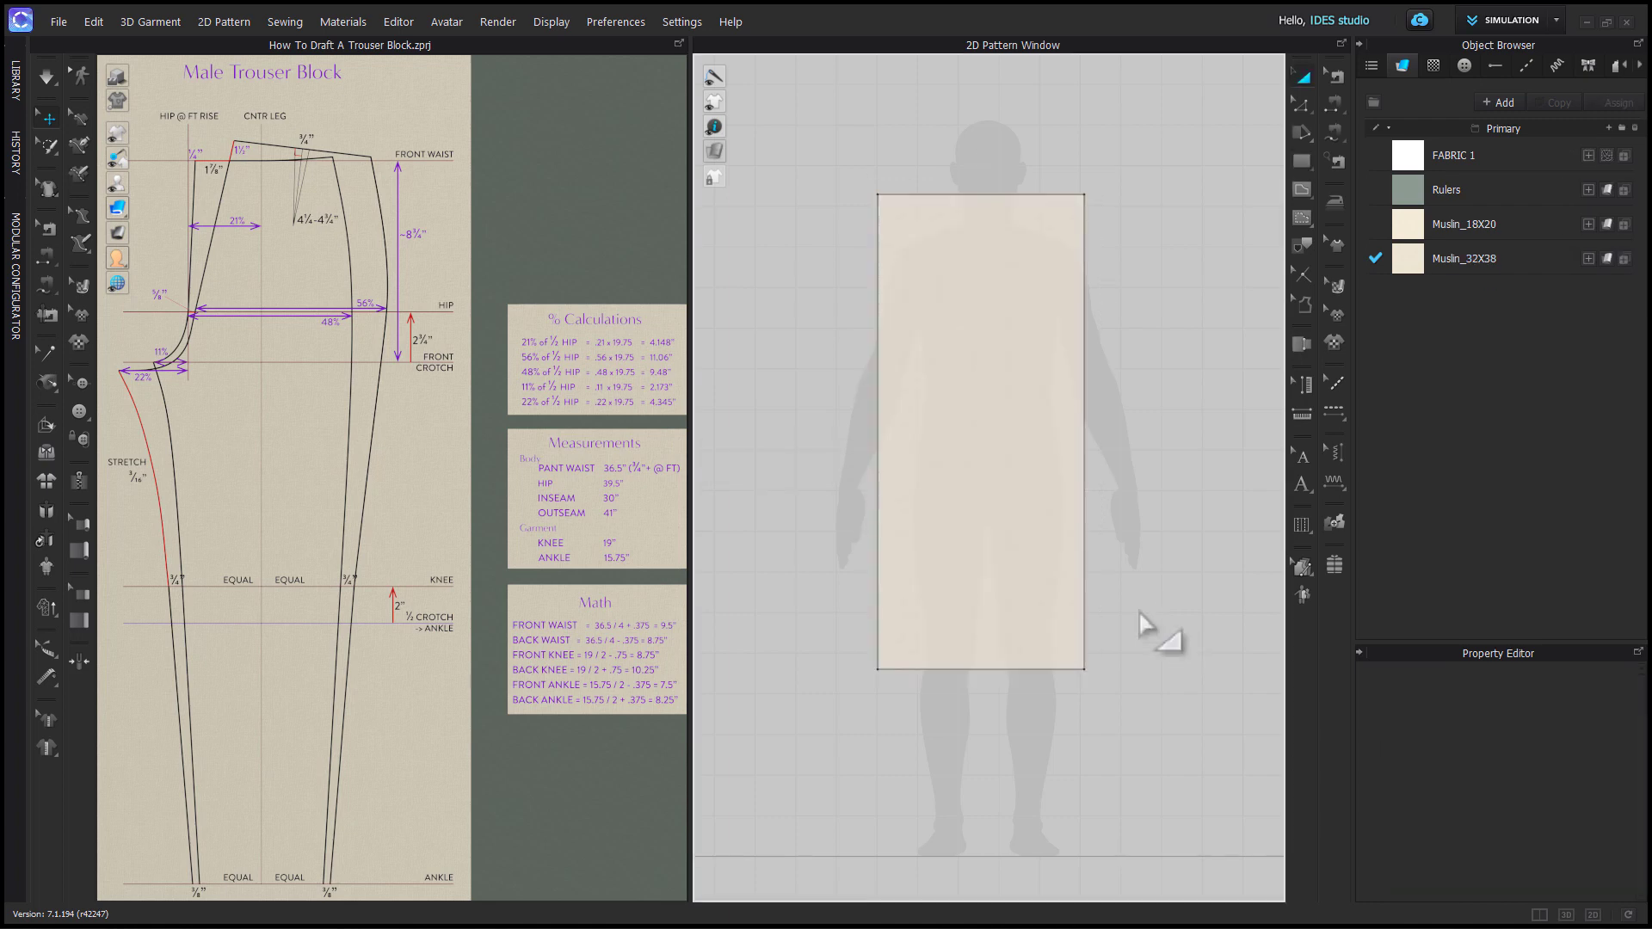
{"action": "left_click_drag", "start_coordinate": [1069, 566], "coordinate": [1080, 726]}
{"action": "left_click", "coordinate": [1125, 829]}
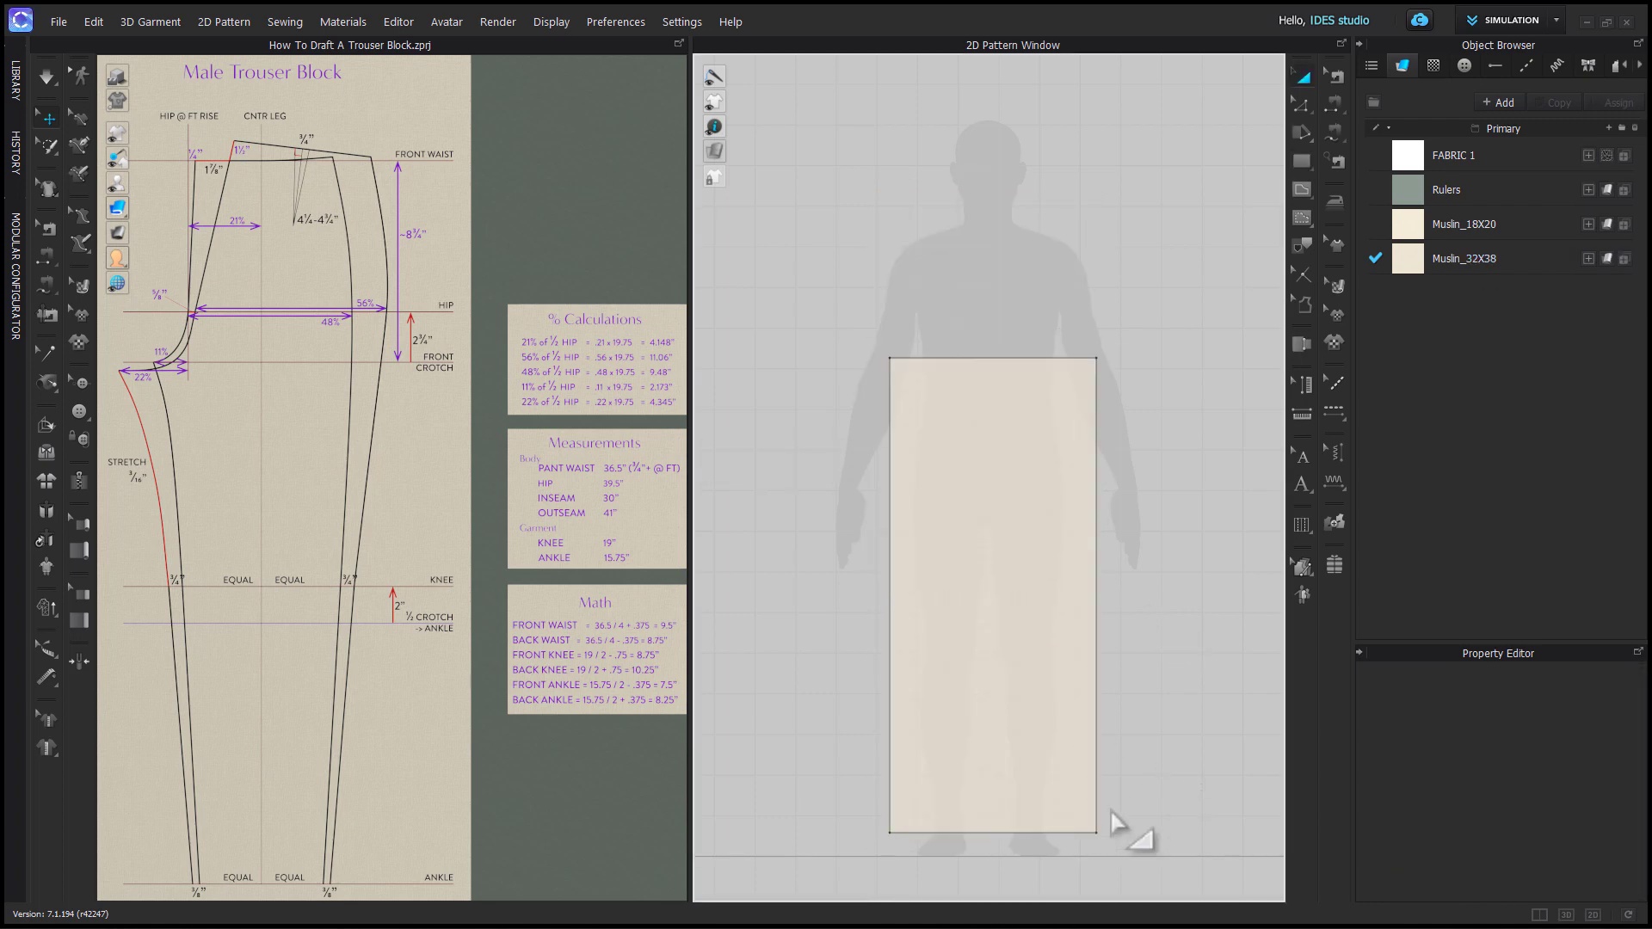
Distribute one internal line midway between the rectangle's two 46 in side edges as the vertical centre line.
{"action": "key", "text": "z"}
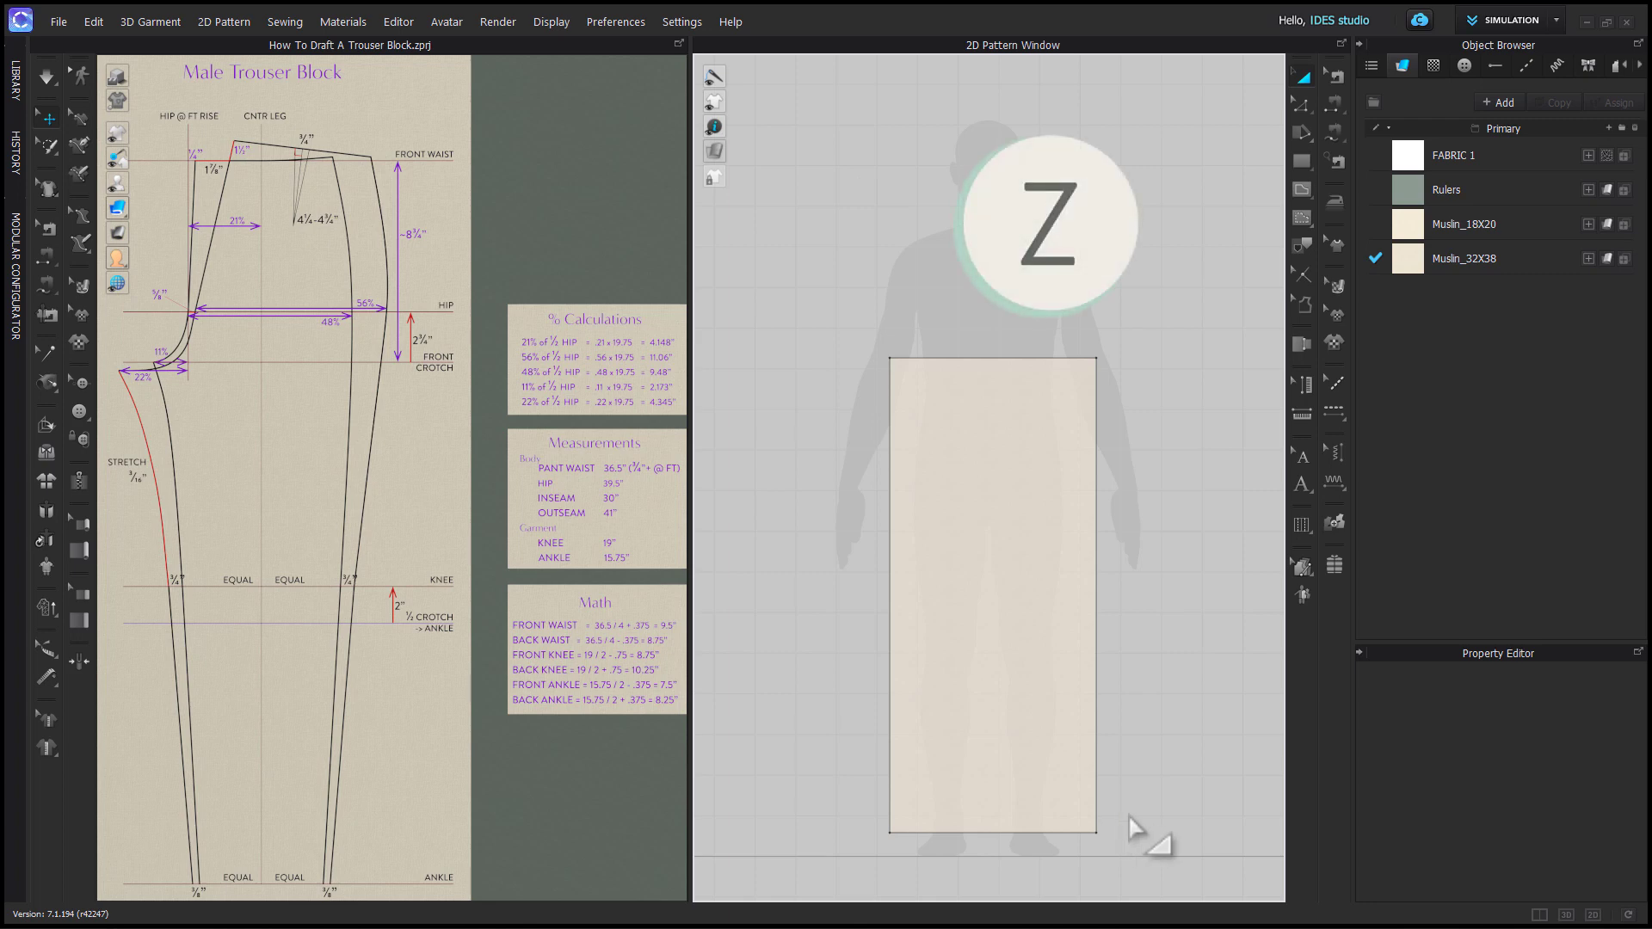
{"action": "left_click", "coordinate": [891, 678]}
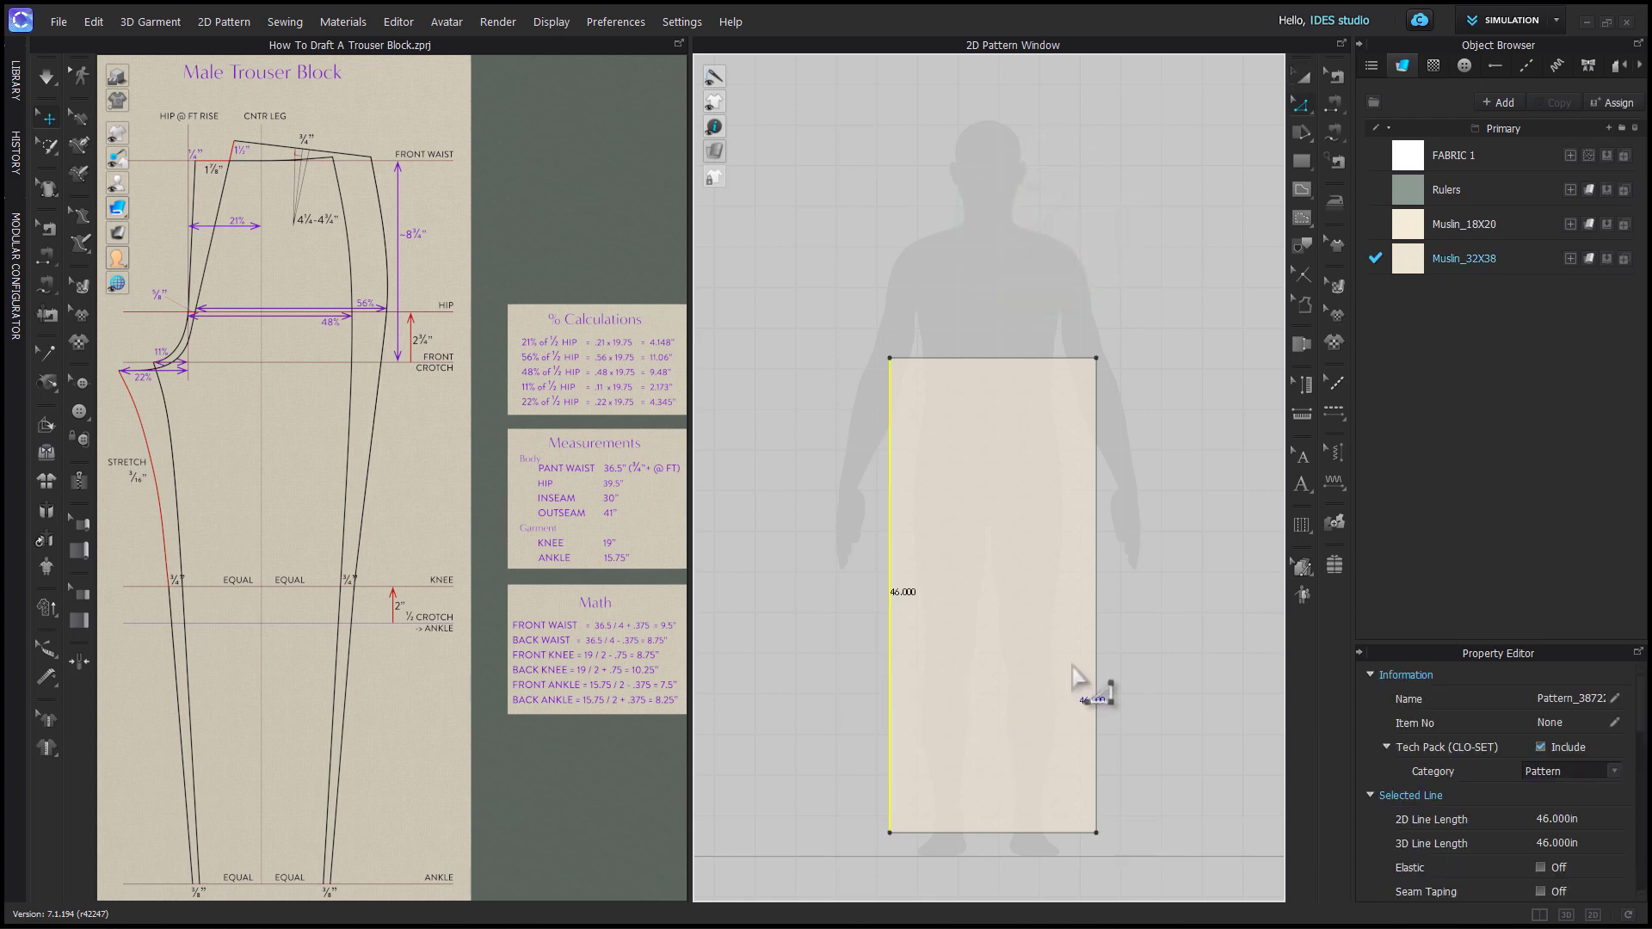
{"action": "left_click", "coordinate": [1096, 676], "text": "shift"}
{"action": "right_click", "coordinate": [1097, 669]}
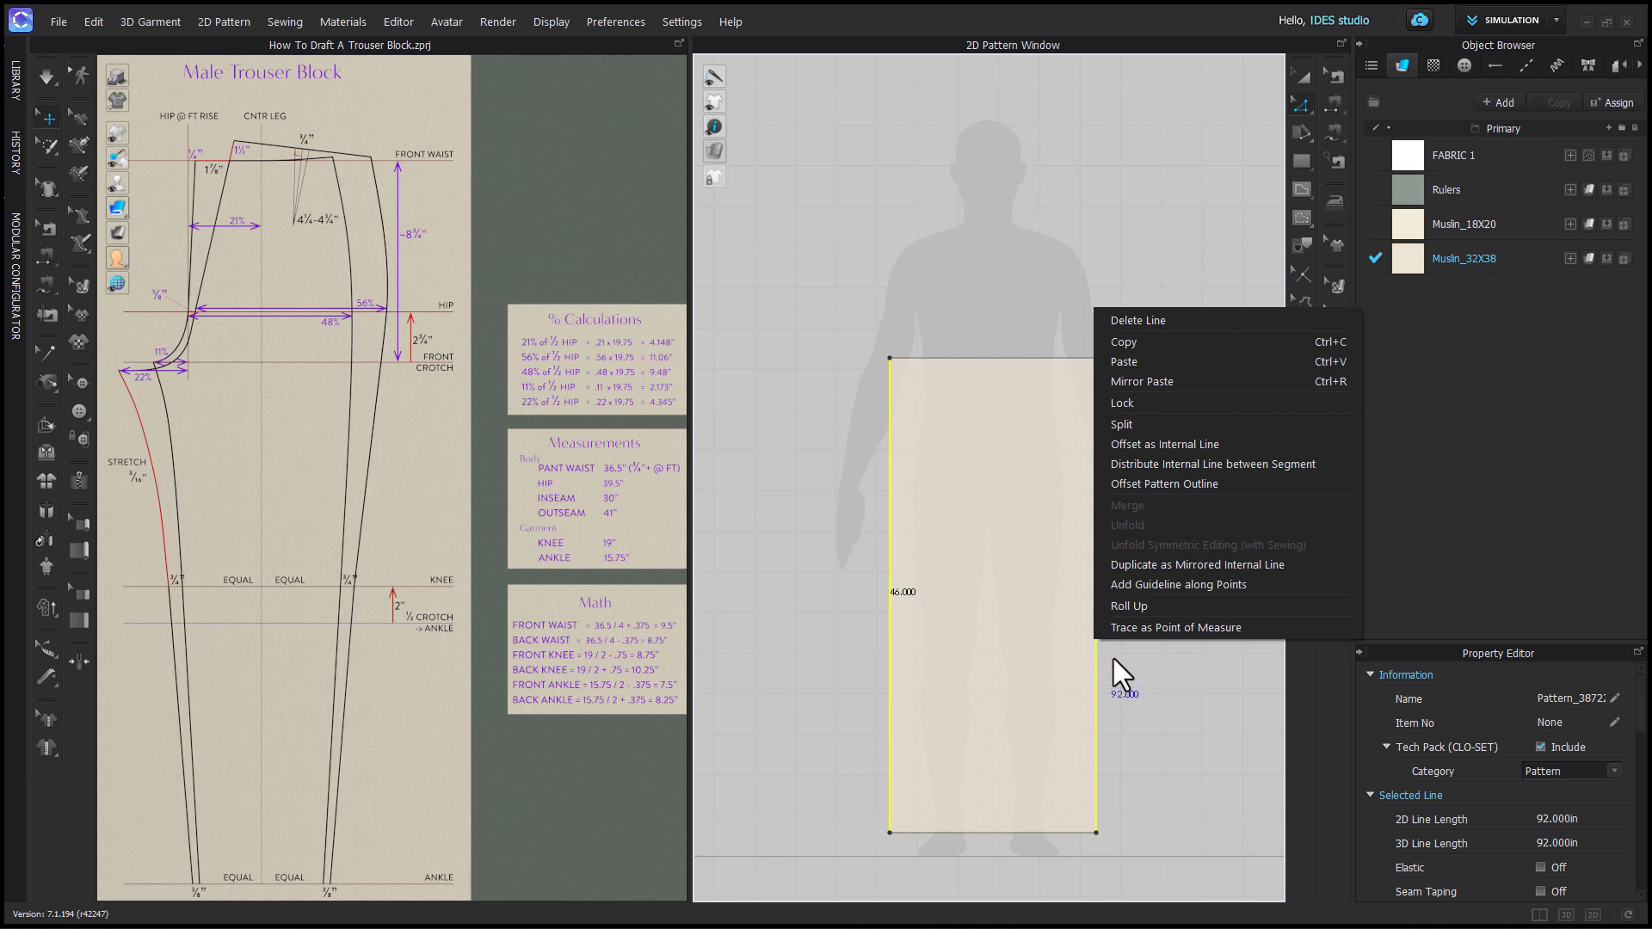
{"action": "left_click", "coordinate": [1175, 467]}
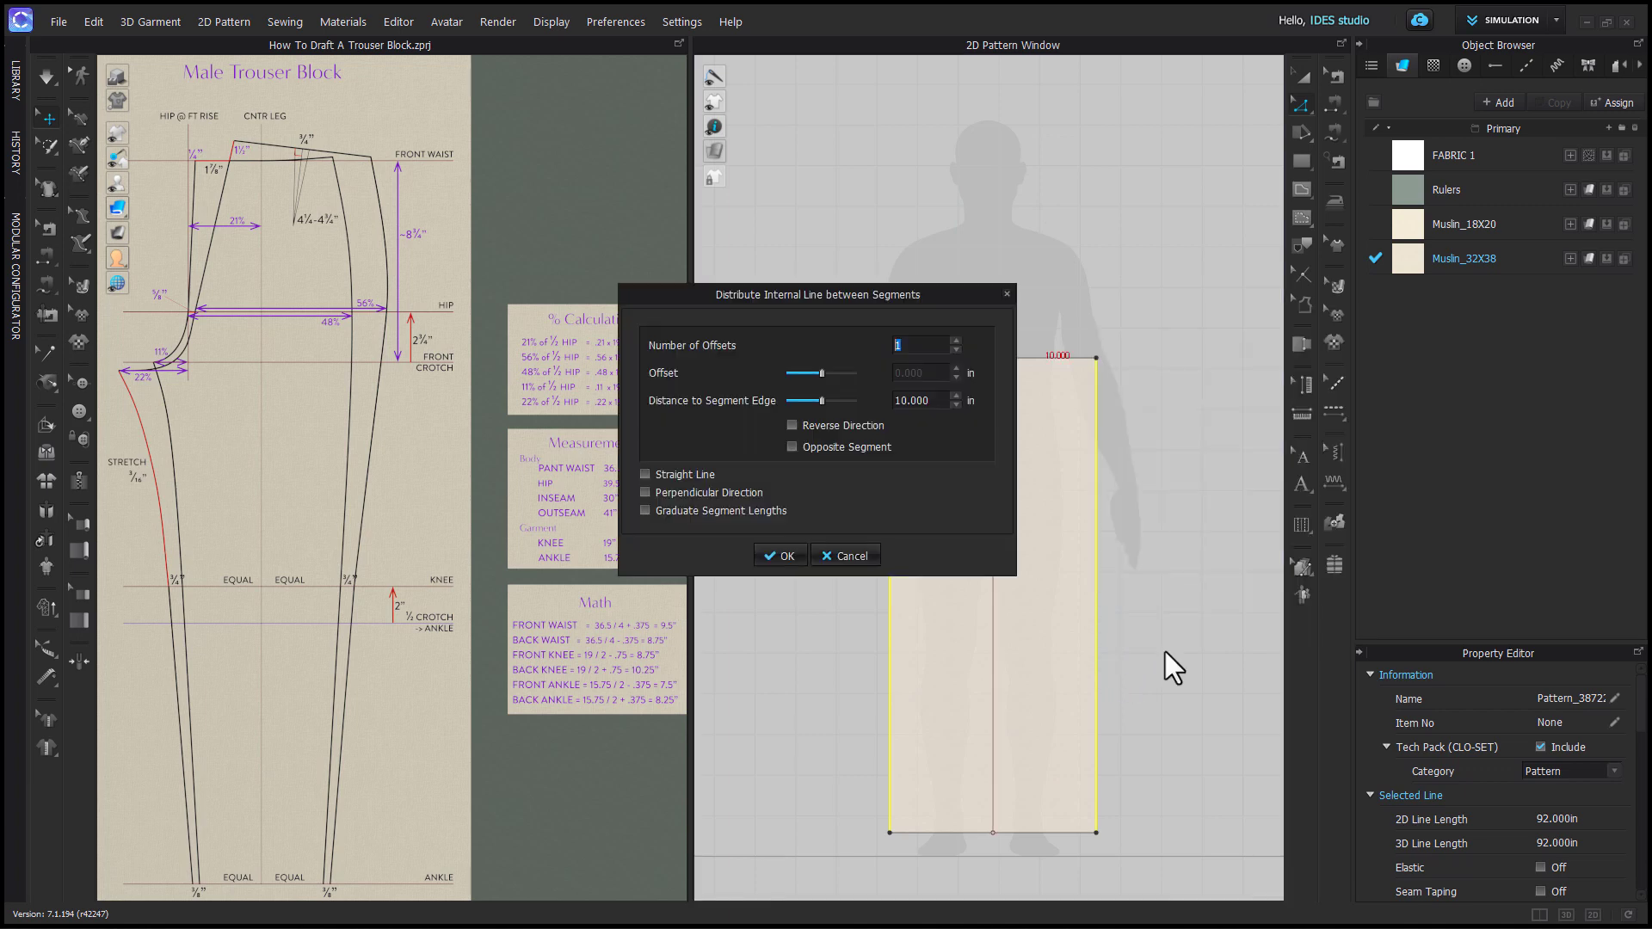
{"action": "left_click", "coordinate": [783, 557]}
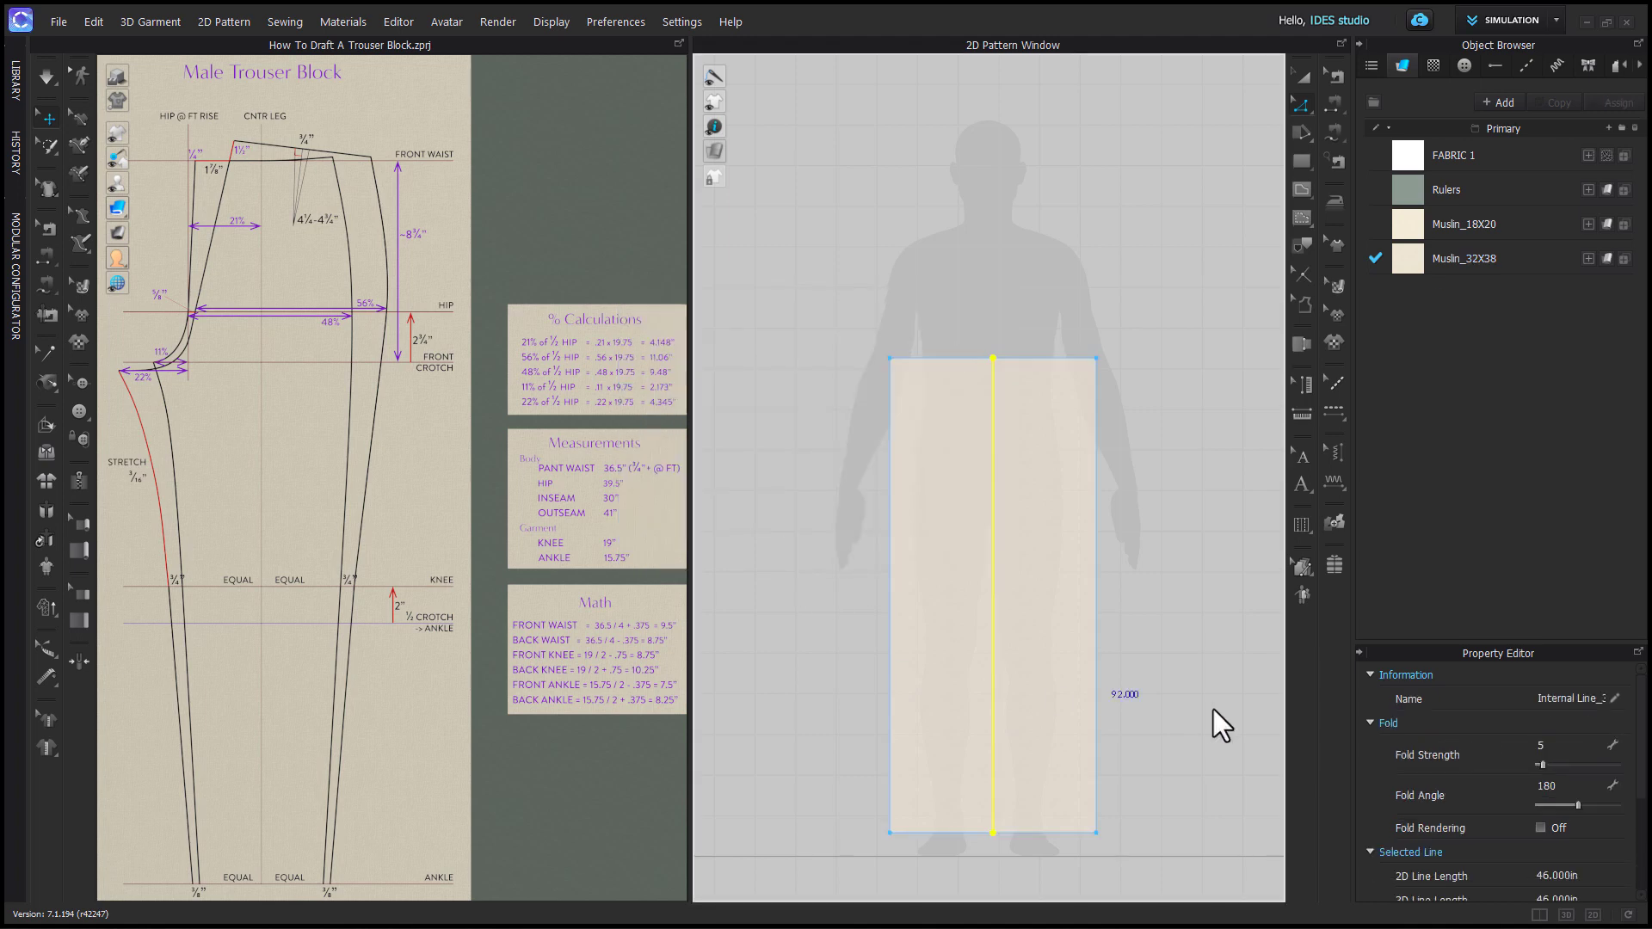
{"action": "left_click", "coordinate": [1213, 708]}
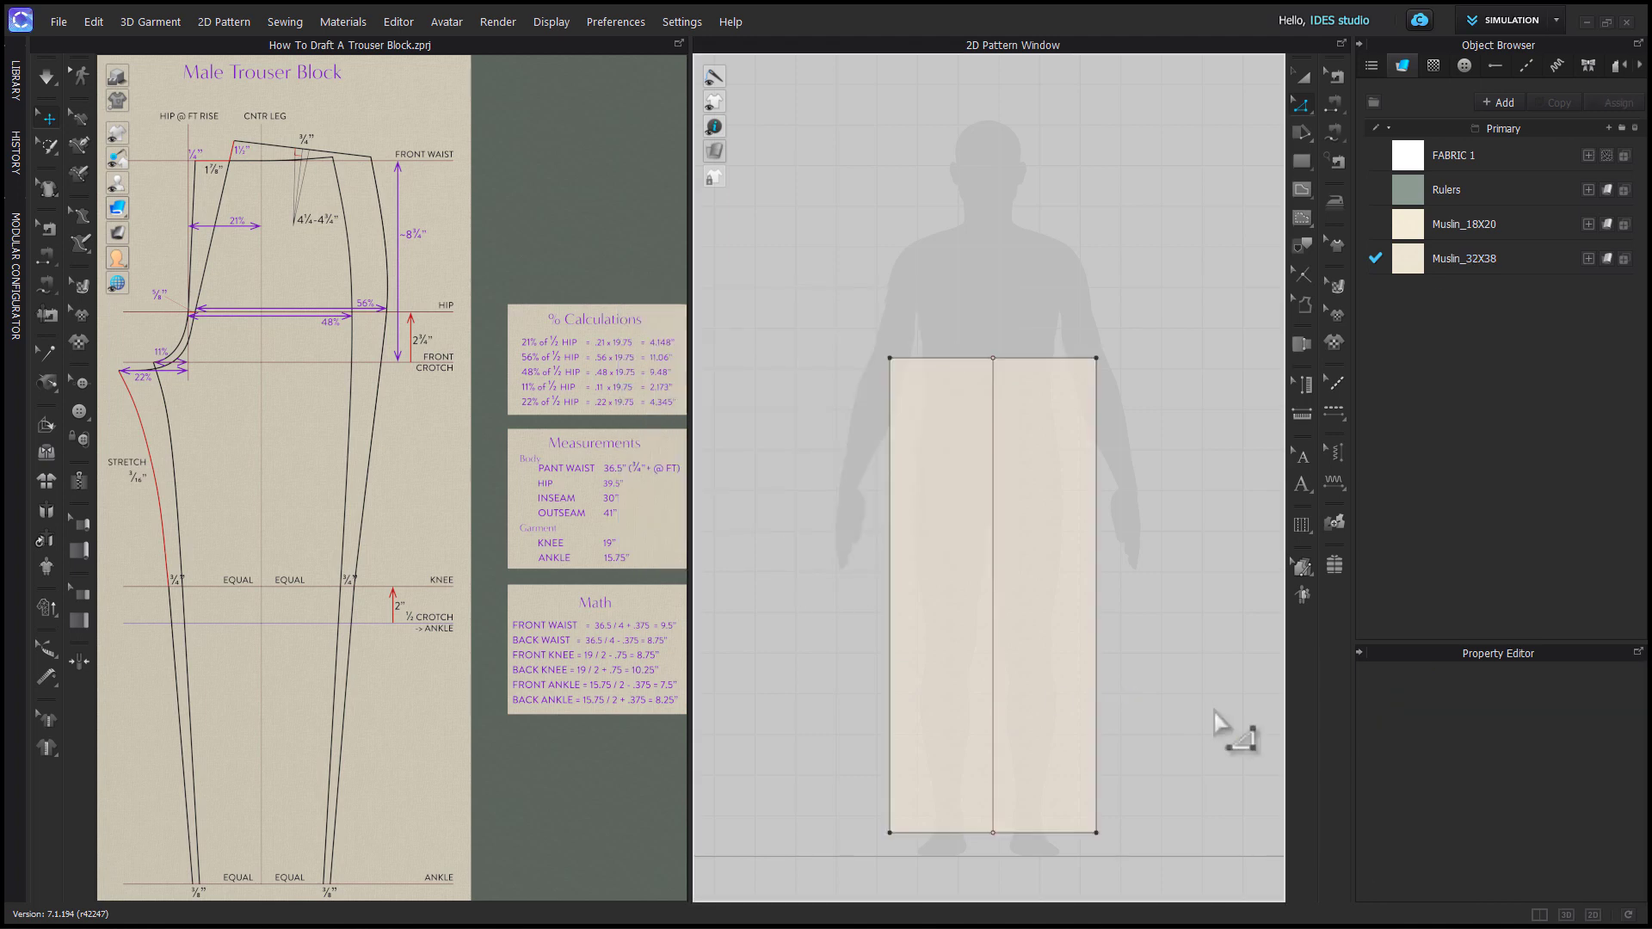
Offset the rectangle's bottom edge upward by 30 in as an internal line for the front crotch level.
{"action": "left_click", "coordinate": [1047, 837]}
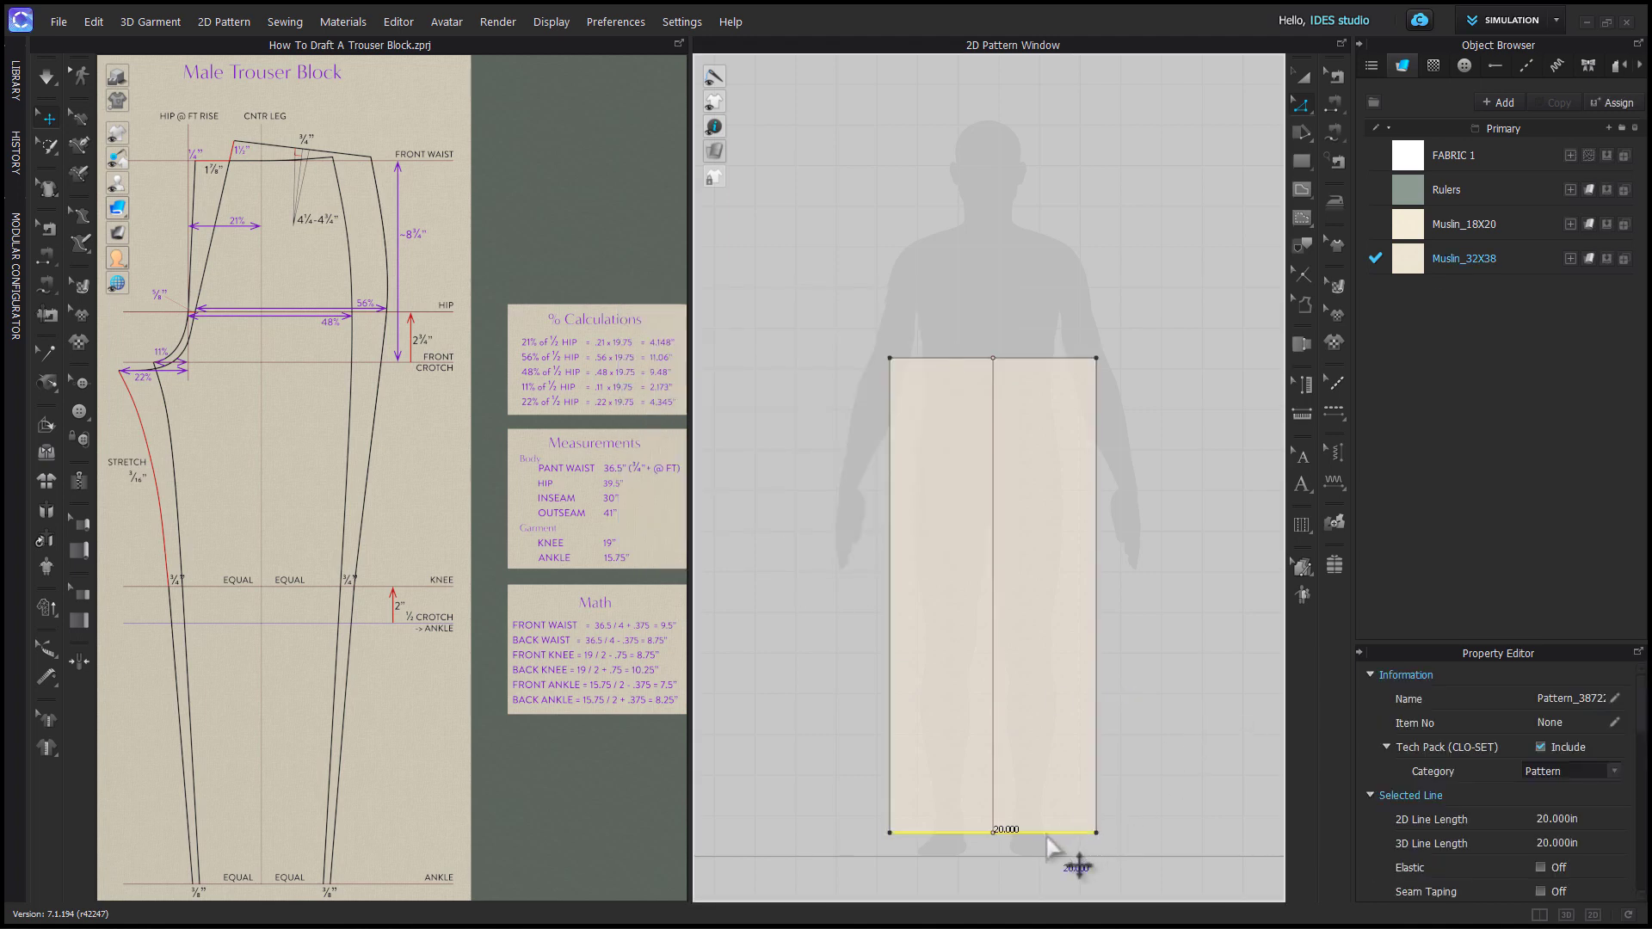
{"action": "right_click", "coordinate": [1047, 837]}
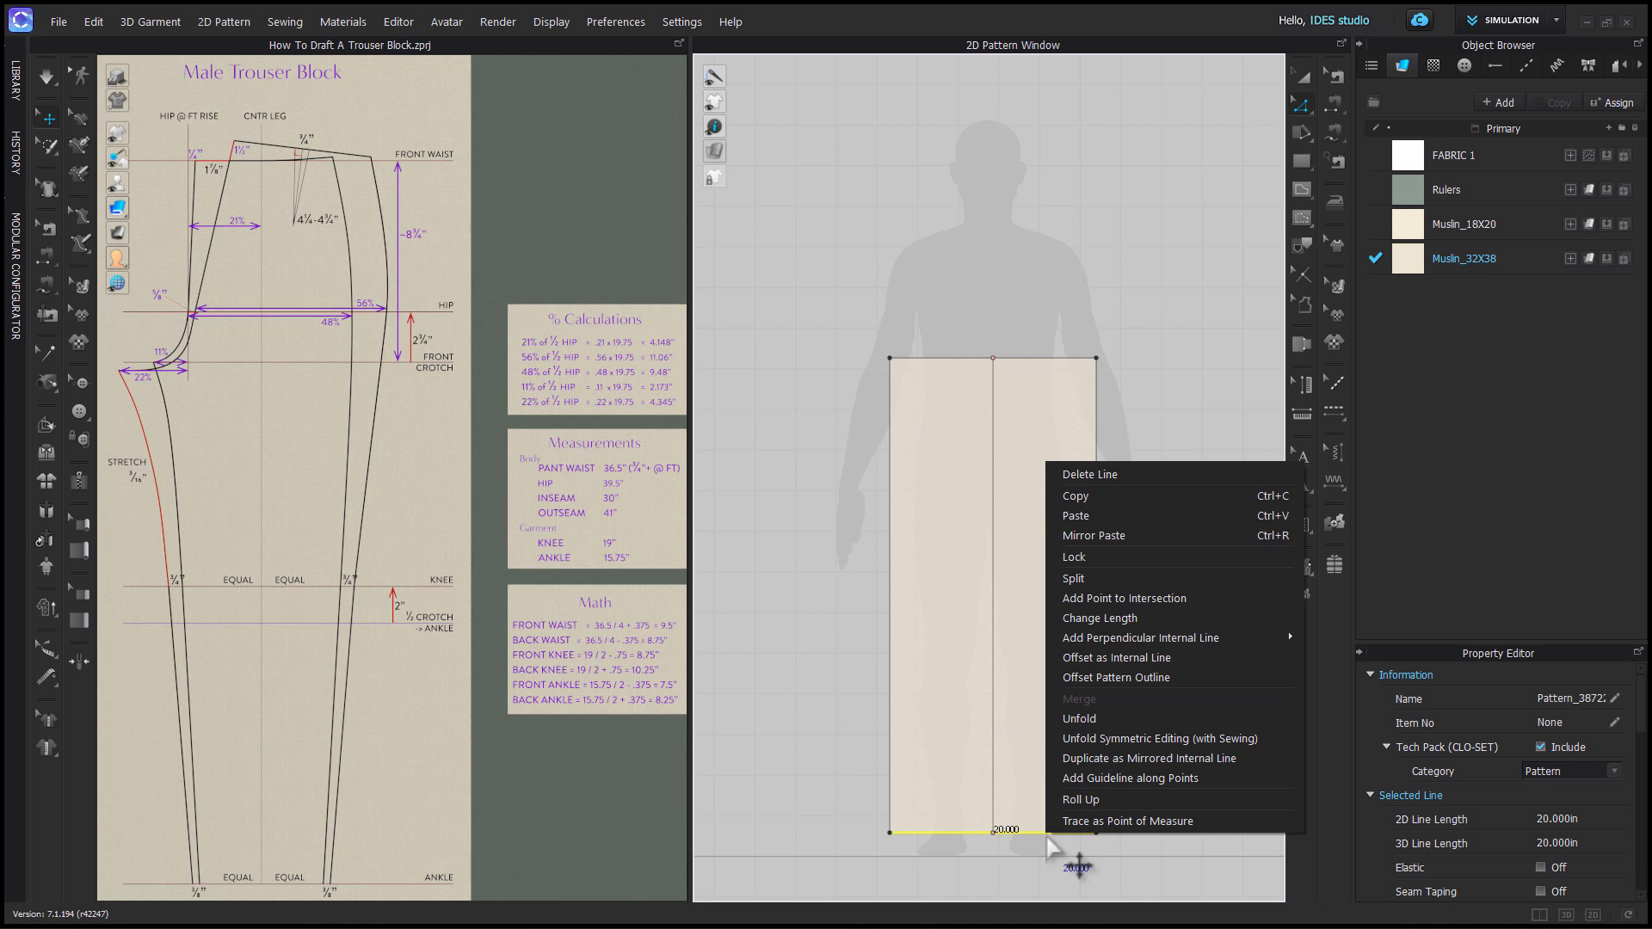
{"action": "left_click", "coordinate": [1124, 663]}
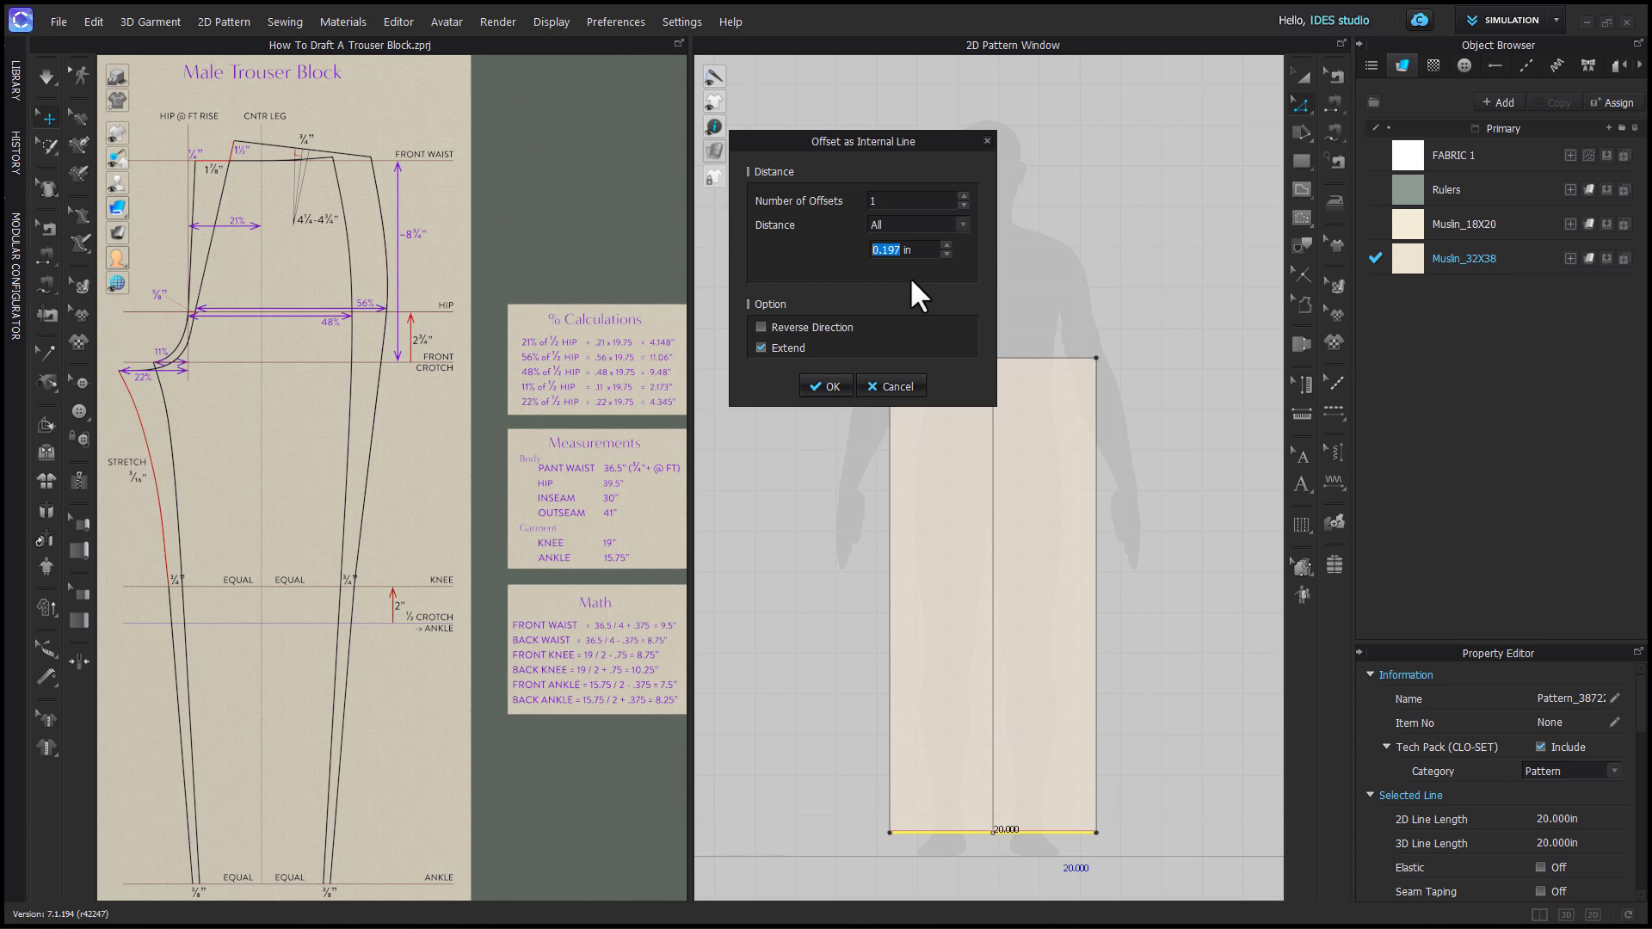
{"action": "type", "text": "30"}
{"action": "left_click", "coordinate": [820, 383]}
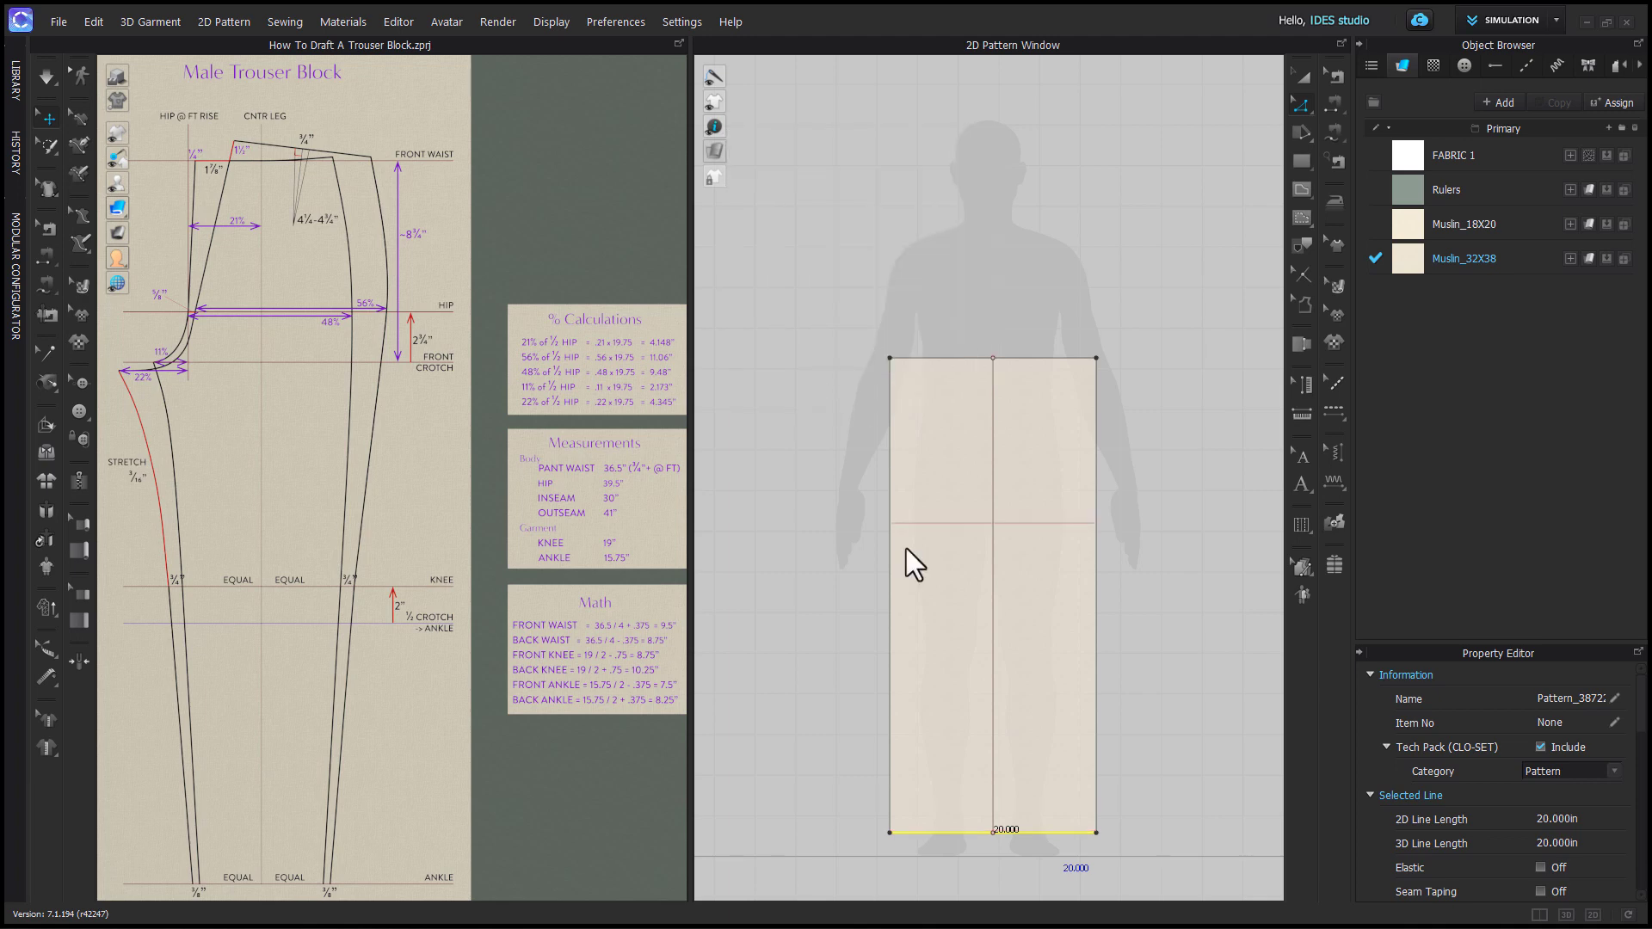
{"action": "left_click", "coordinate": [1167, 755]}
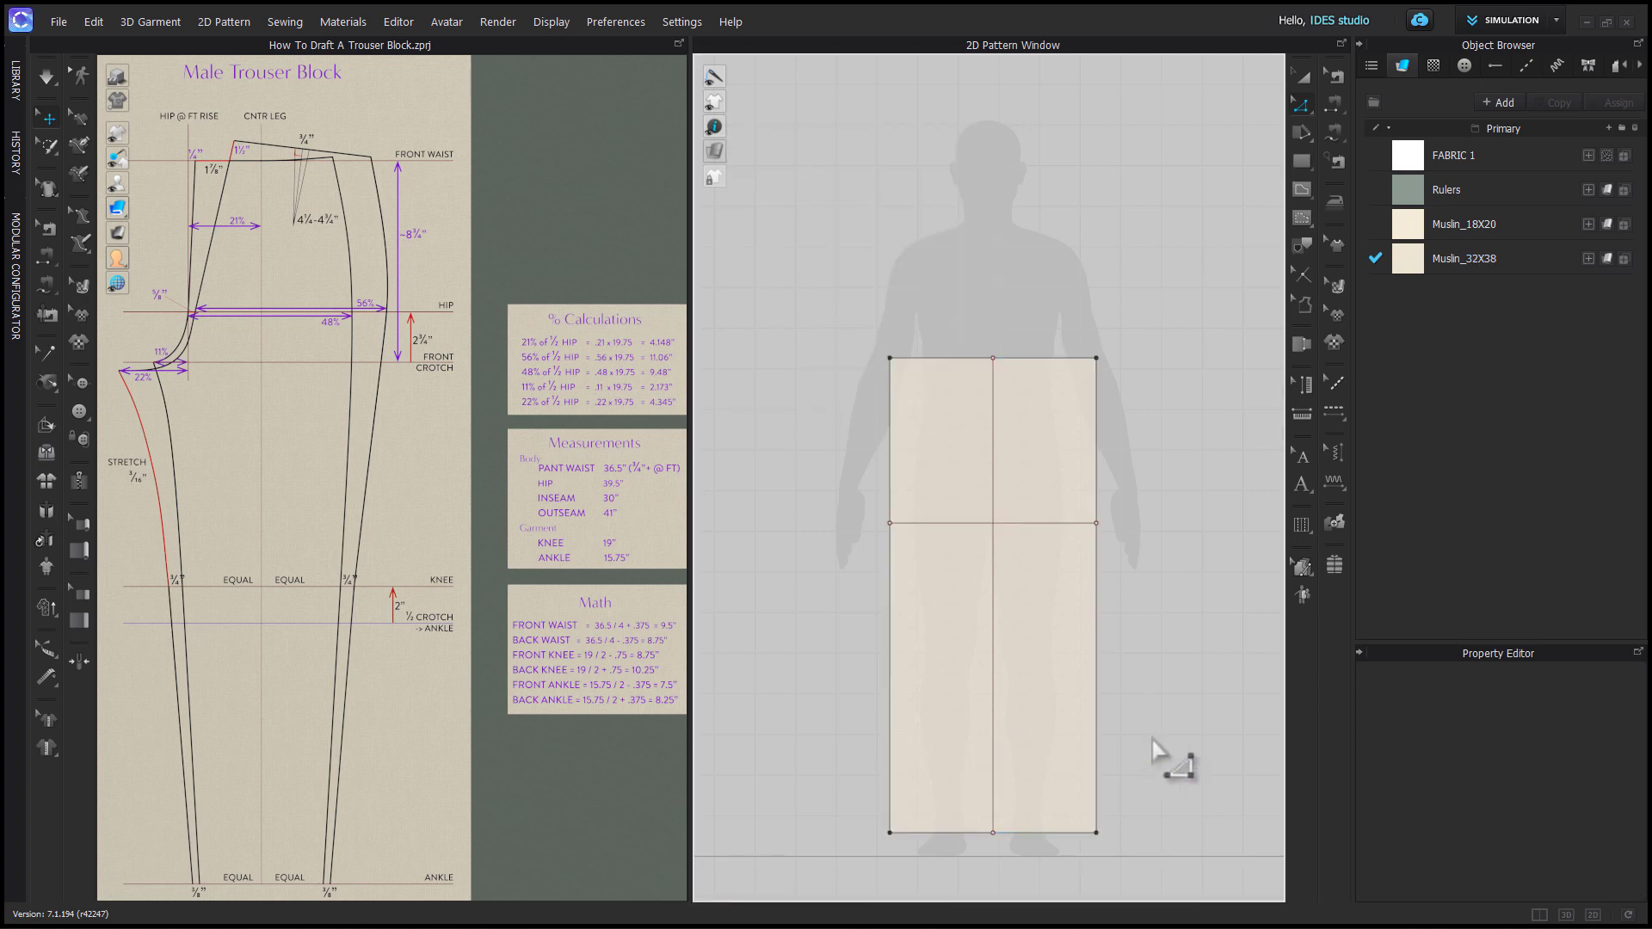
Offset the crotch line upward by 2.75 in as an internal line for the hip level.
{"action": "right_click", "coordinate": [1021, 531]}
{"action": "left_click", "coordinate": [1078, 296]}
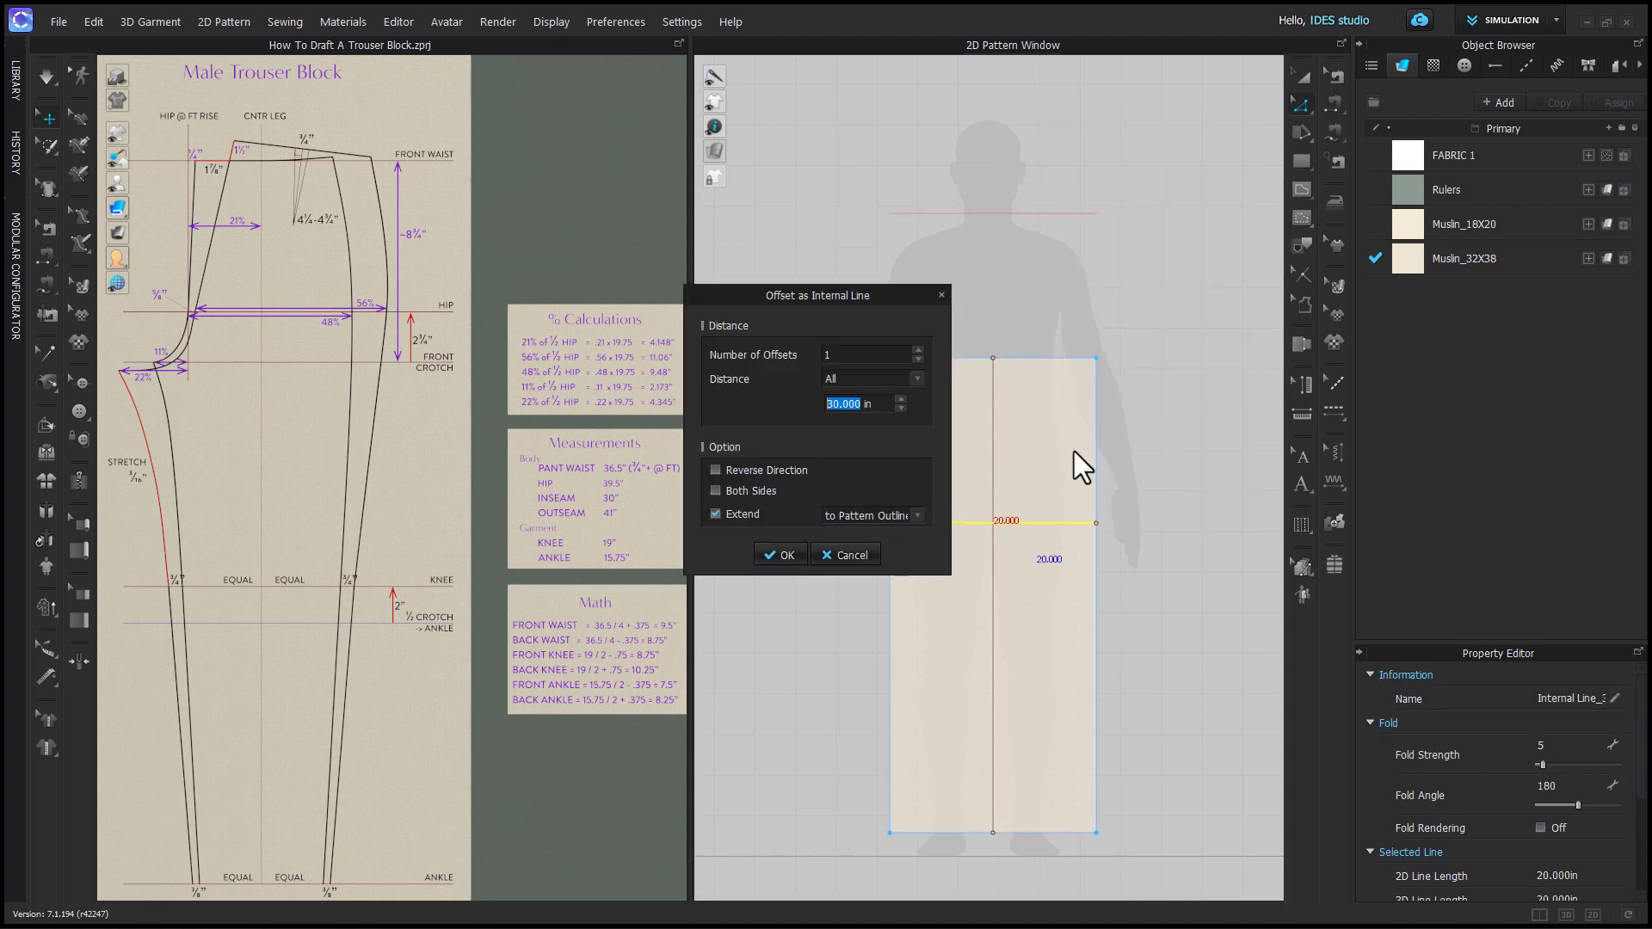
{"action": "type", "text": "2.75"}
{"action": "left_click", "coordinate": [780, 555]}
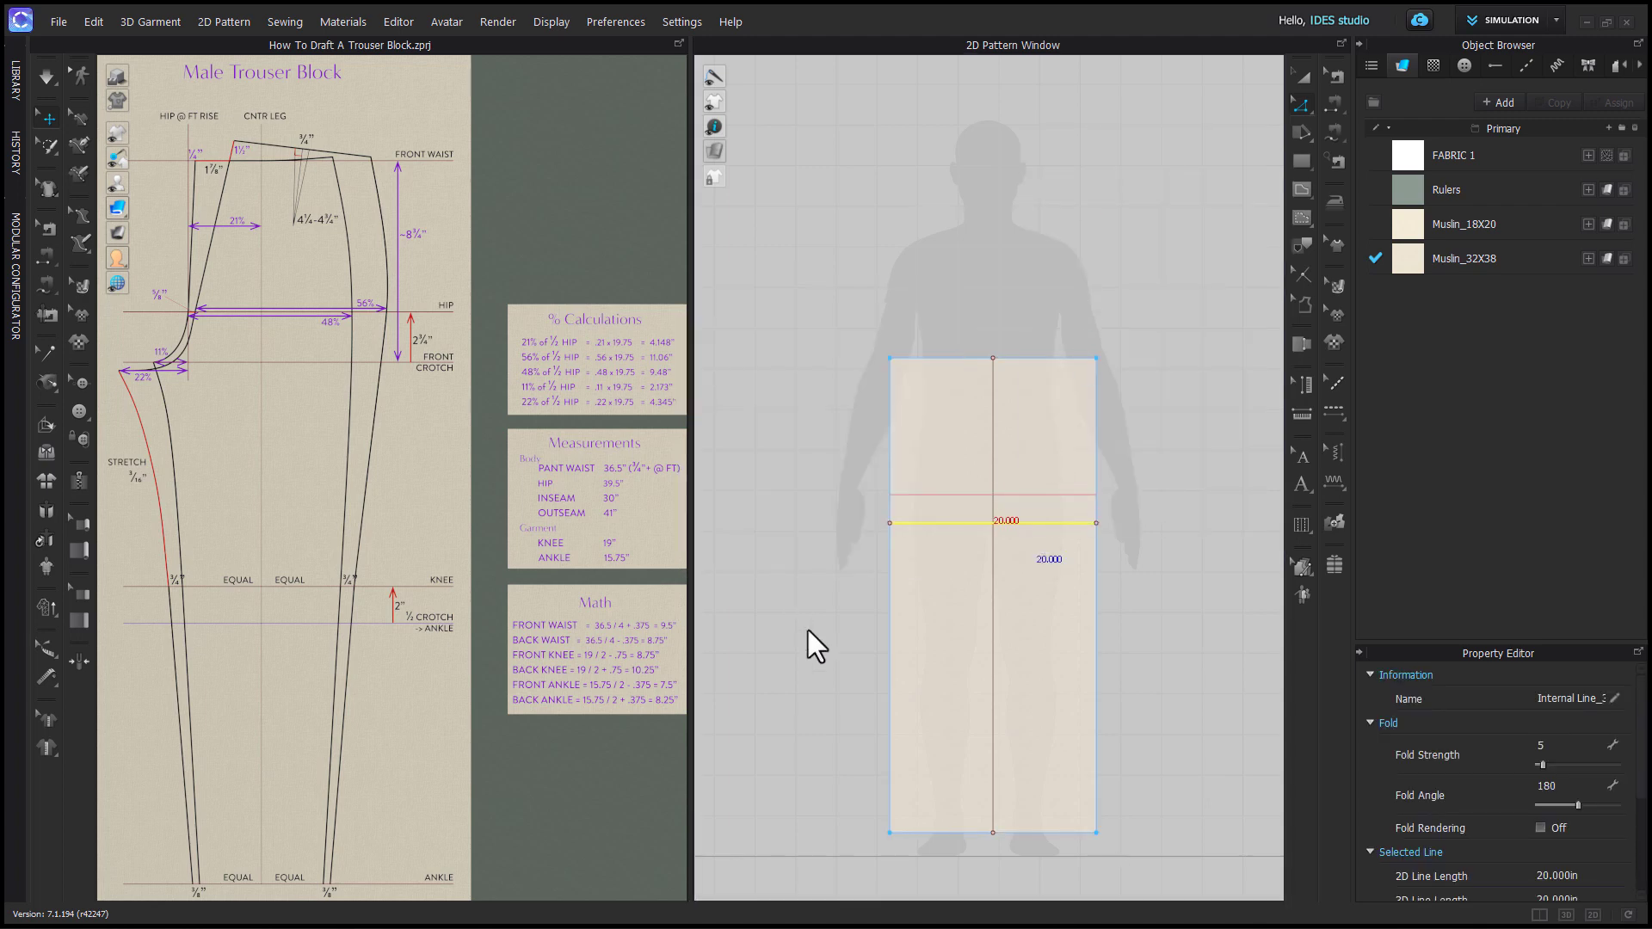
{"action": "left_click", "coordinate": [809, 633]}
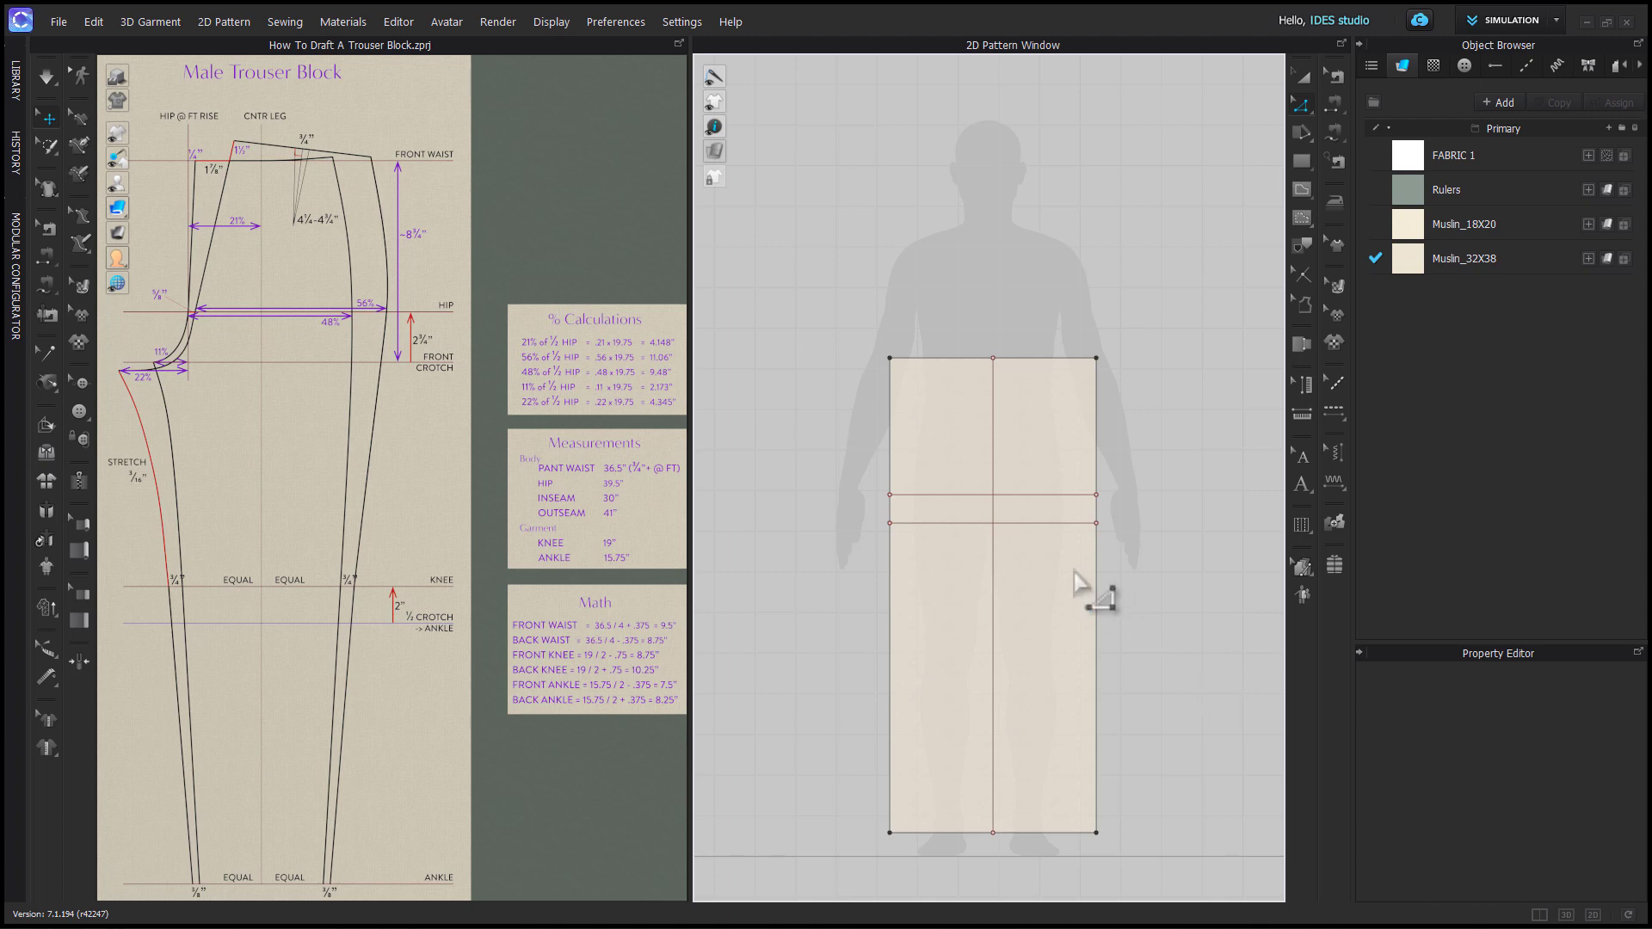
Distribute one internal line midway between the crotch line and the rectangle's bottom edge.
{"action": "left_click", "coordinate": [1057, 523]}
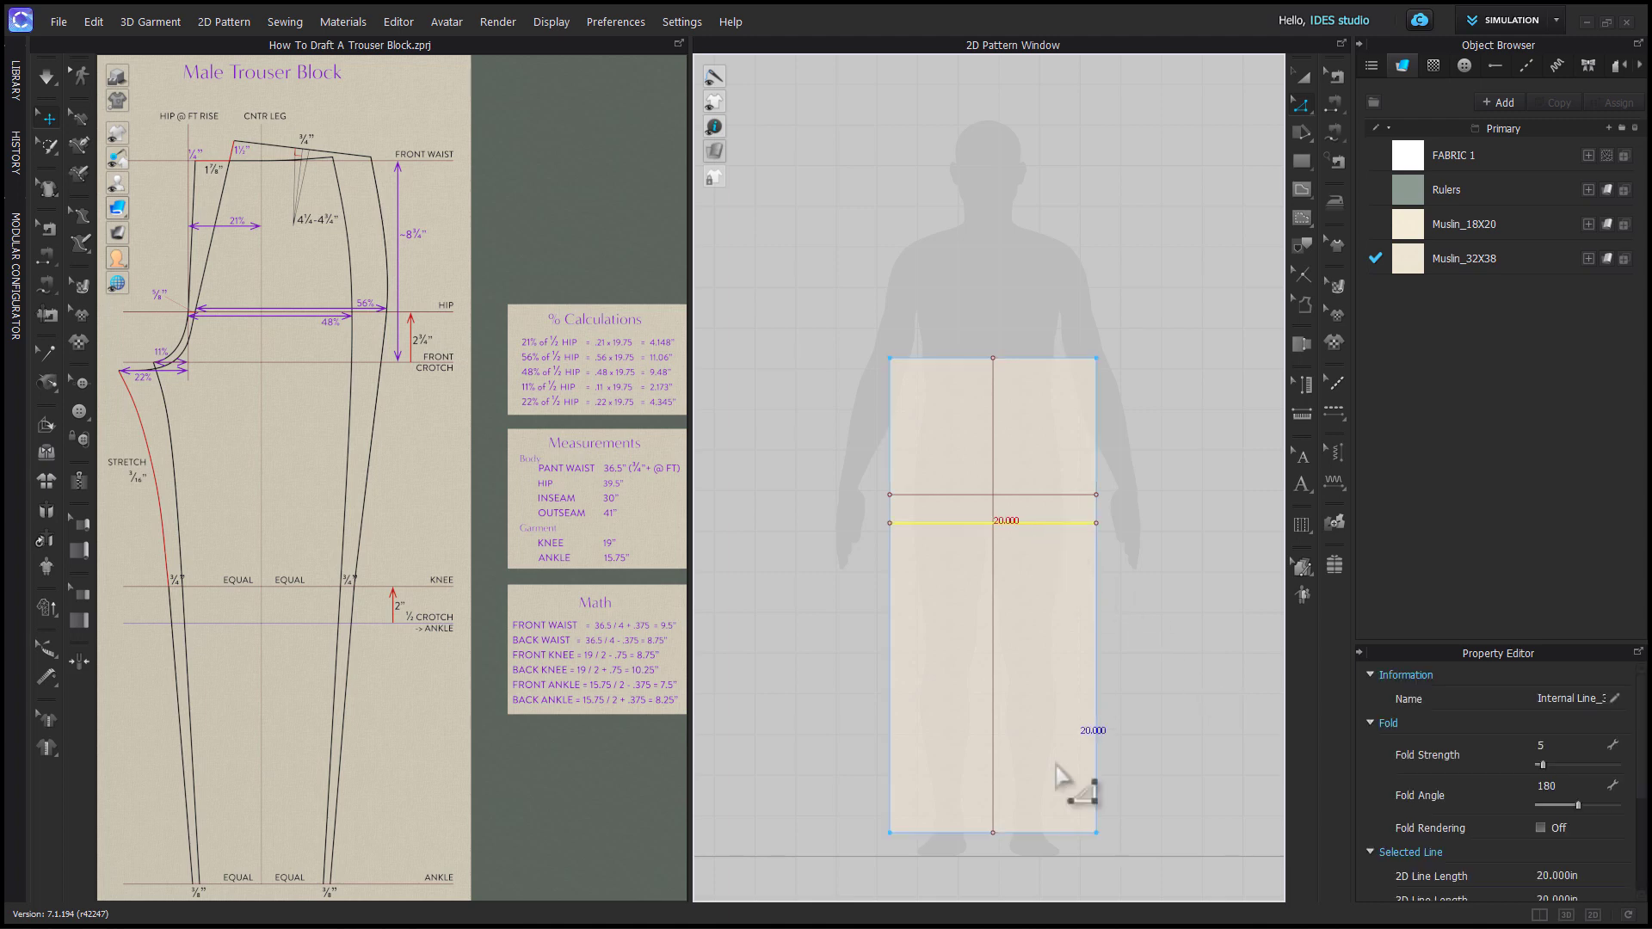
{"action": "left_click", "coordinate": [1043, 833], "text": "shift"}
{"action": "right_click", "coordinate": [1044, 833]}
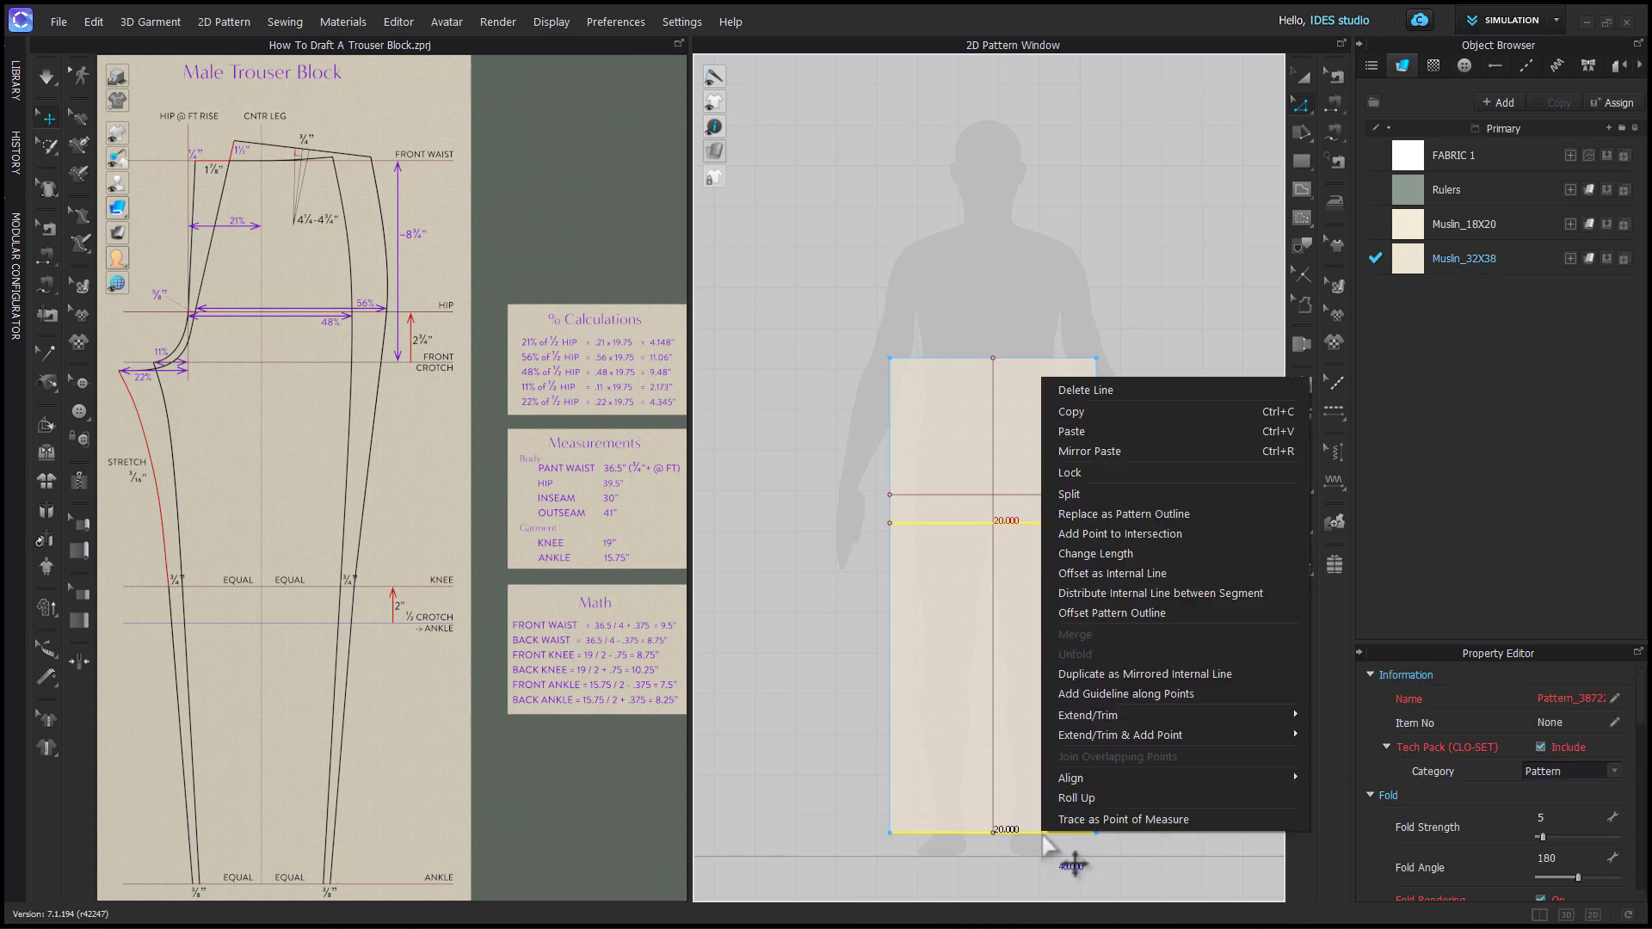
{"action": "left_click", "coordinate": [1101, 592]}
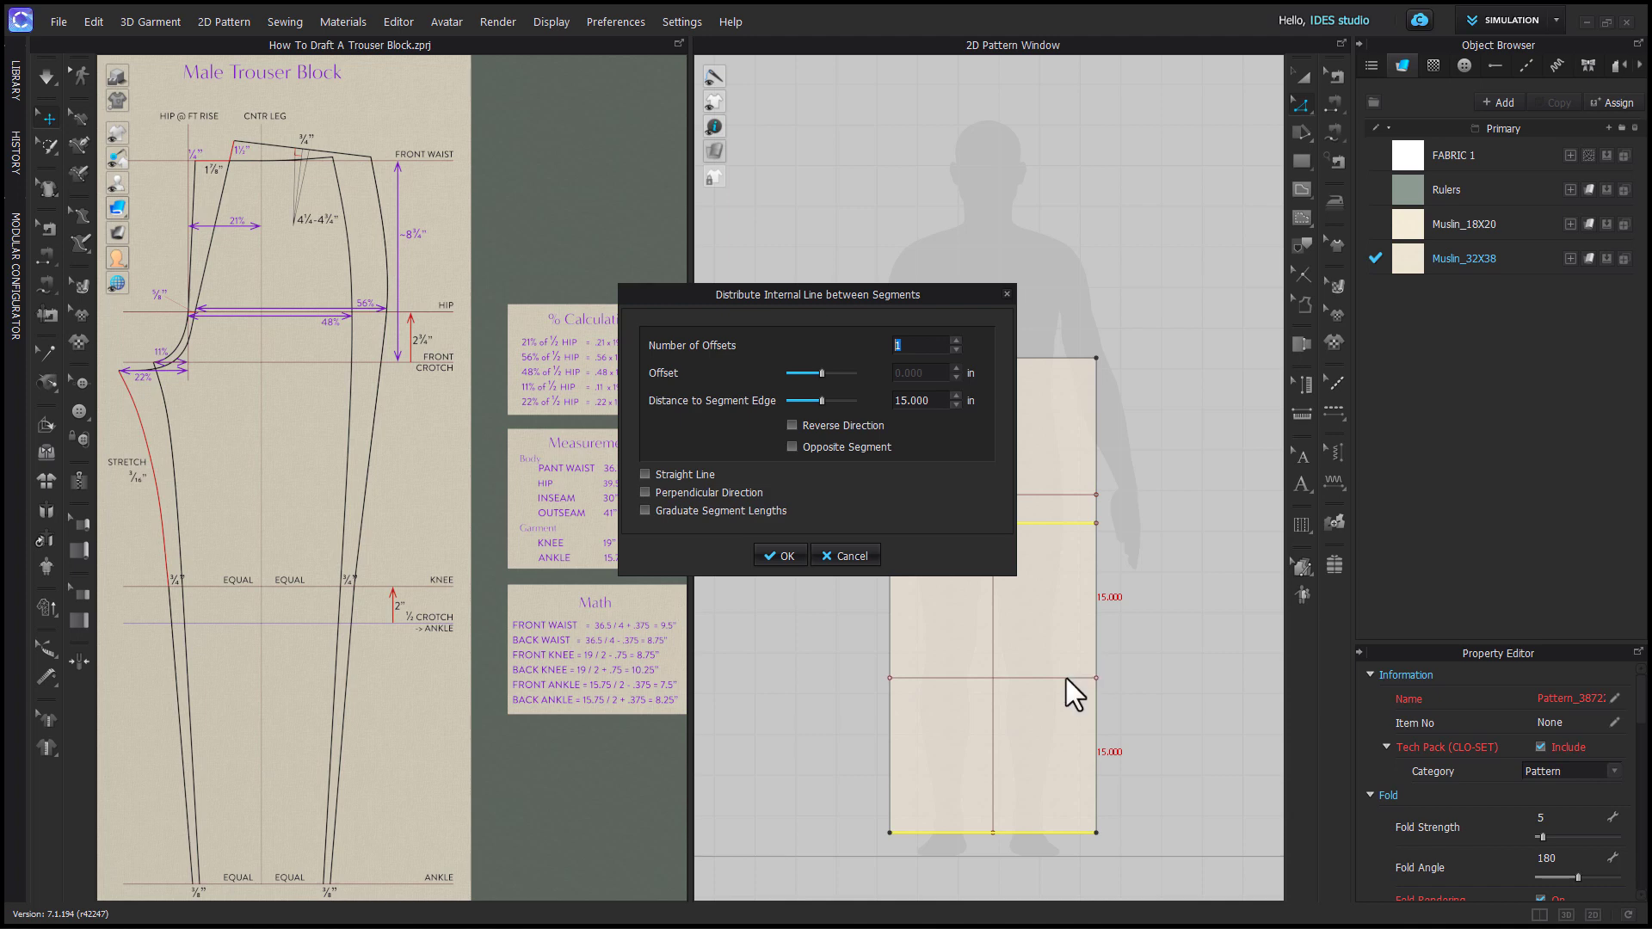
{"action": "left_click", "coordinate": [786, 556]}
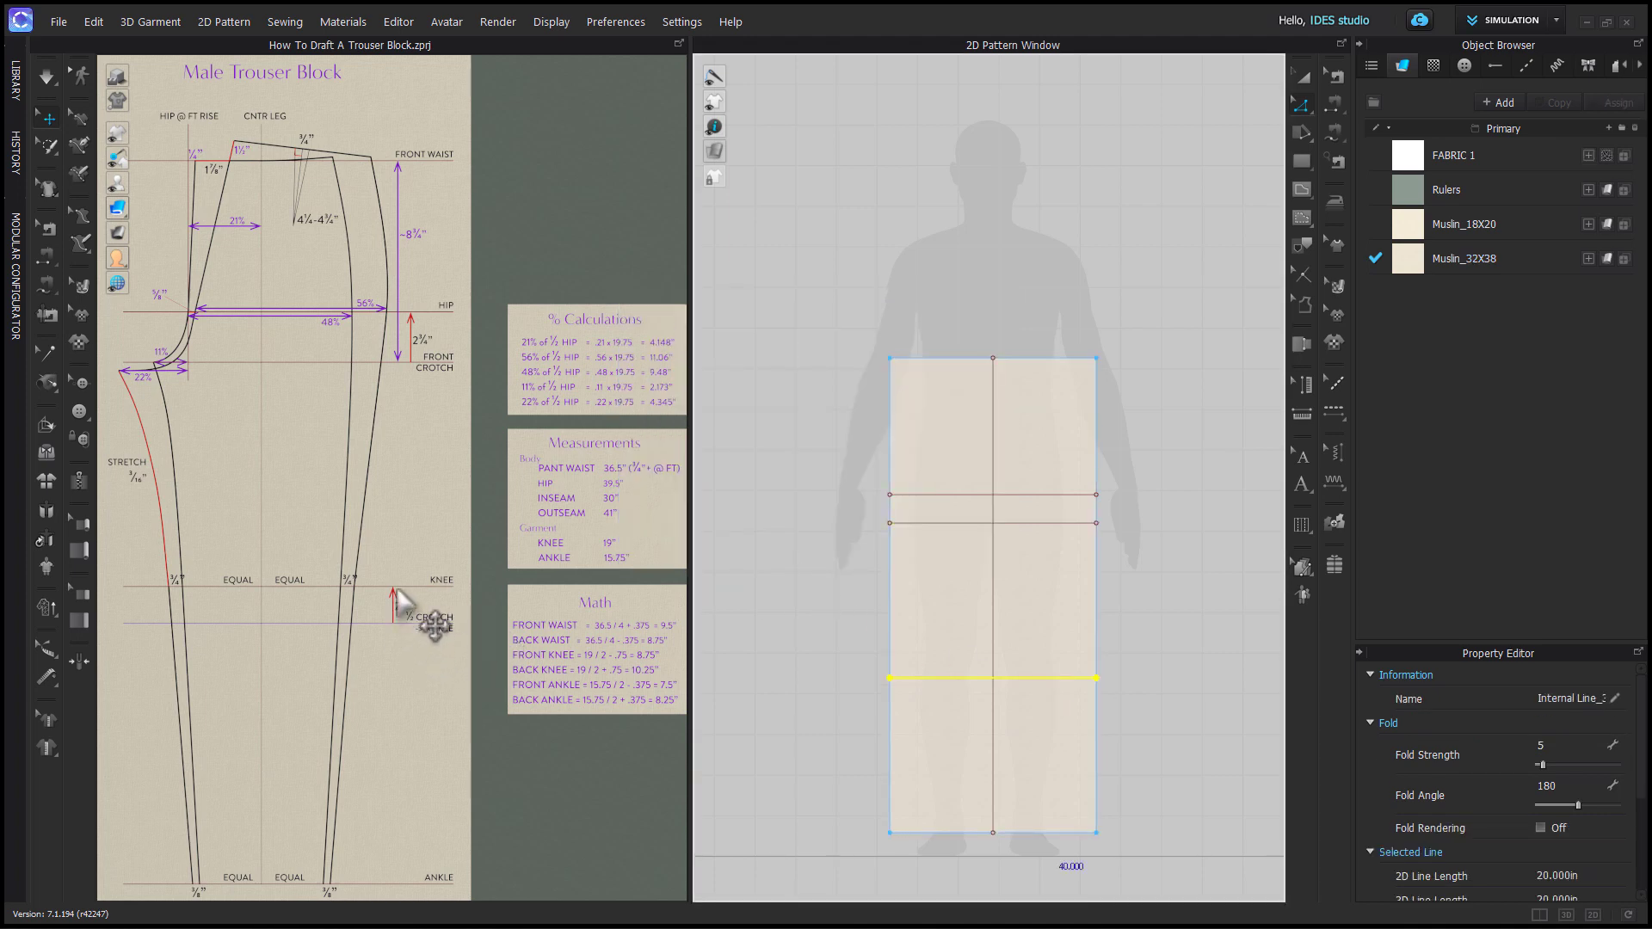
{"action": "left_click", "coordinate": [803, 700]}
Move the line midway between crotch and ankle up by exactly 2 in to form the knee line.
{"action": "left_click", "coordinate": [950, 679]}
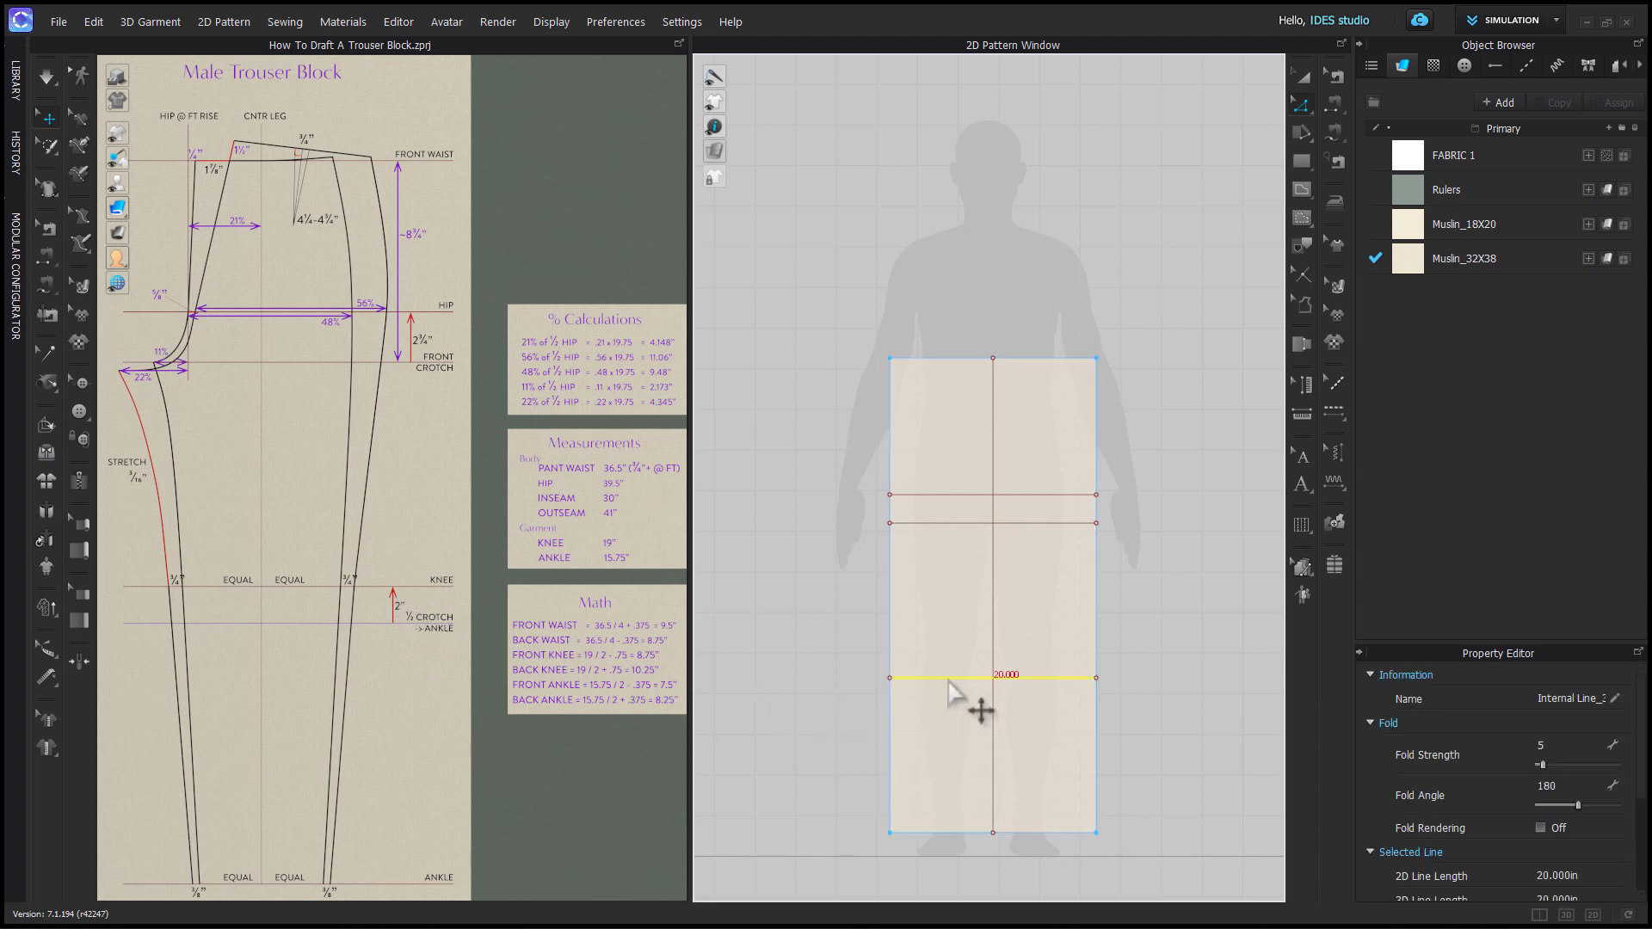
{"action": "left_click_drag", "start_coordinate": [949, 680], "coordinate": [947, 665]}
{"action": "right_click", "coordinate": [947, 664]}
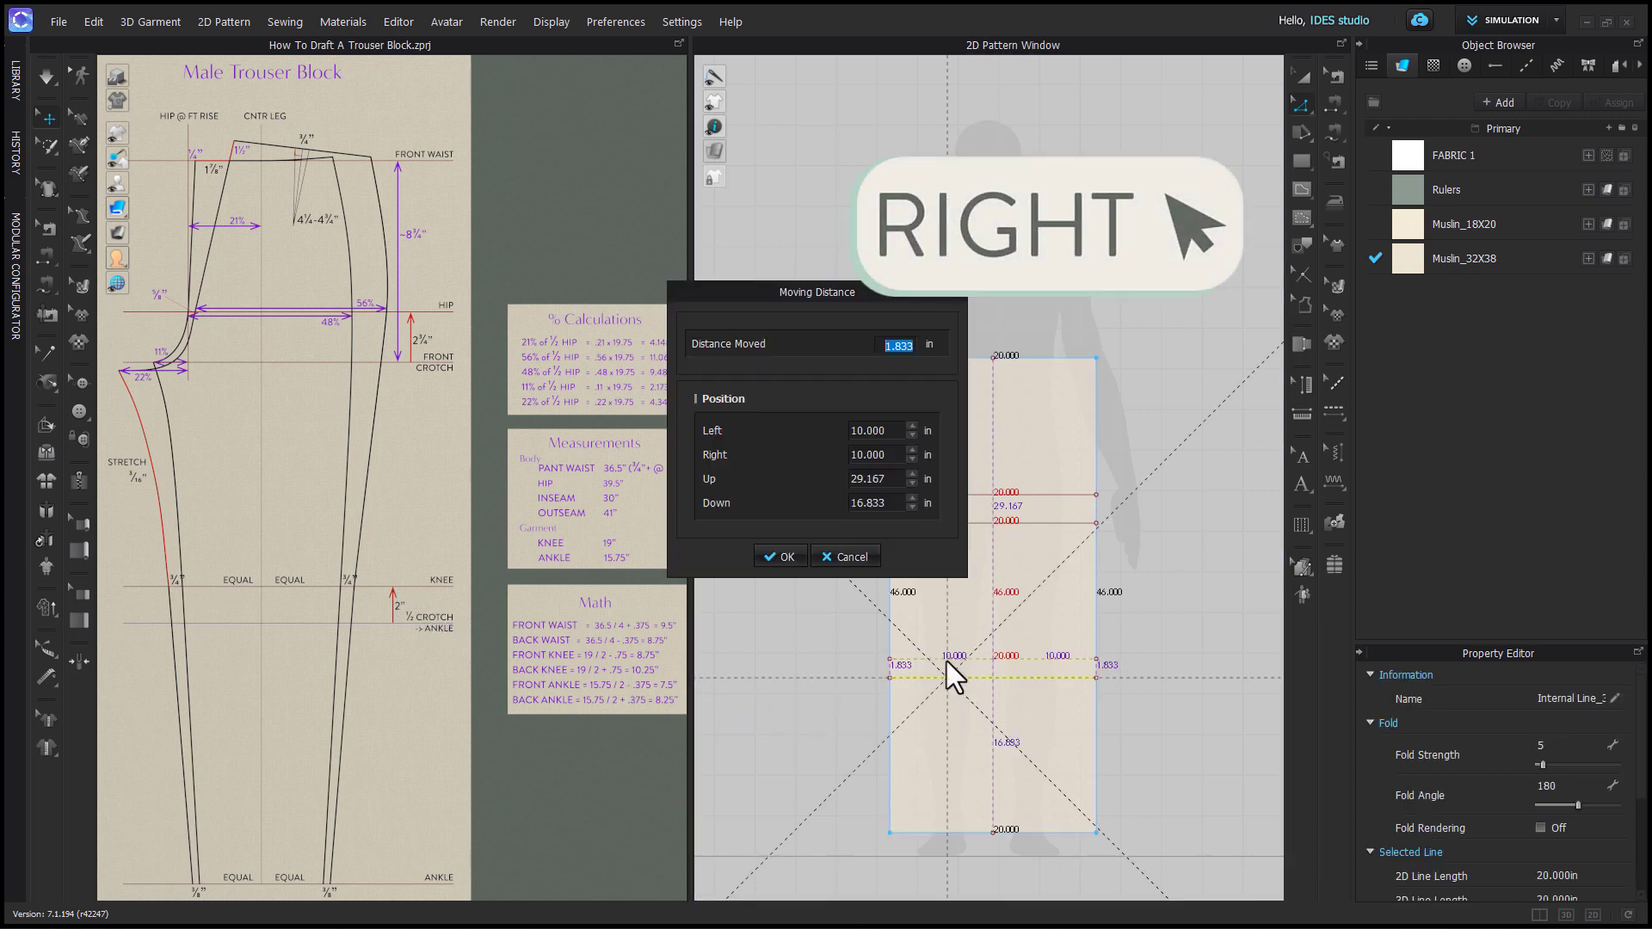
{"action": "type", "text": "2"}
{"action": "key", "text": "Return"}
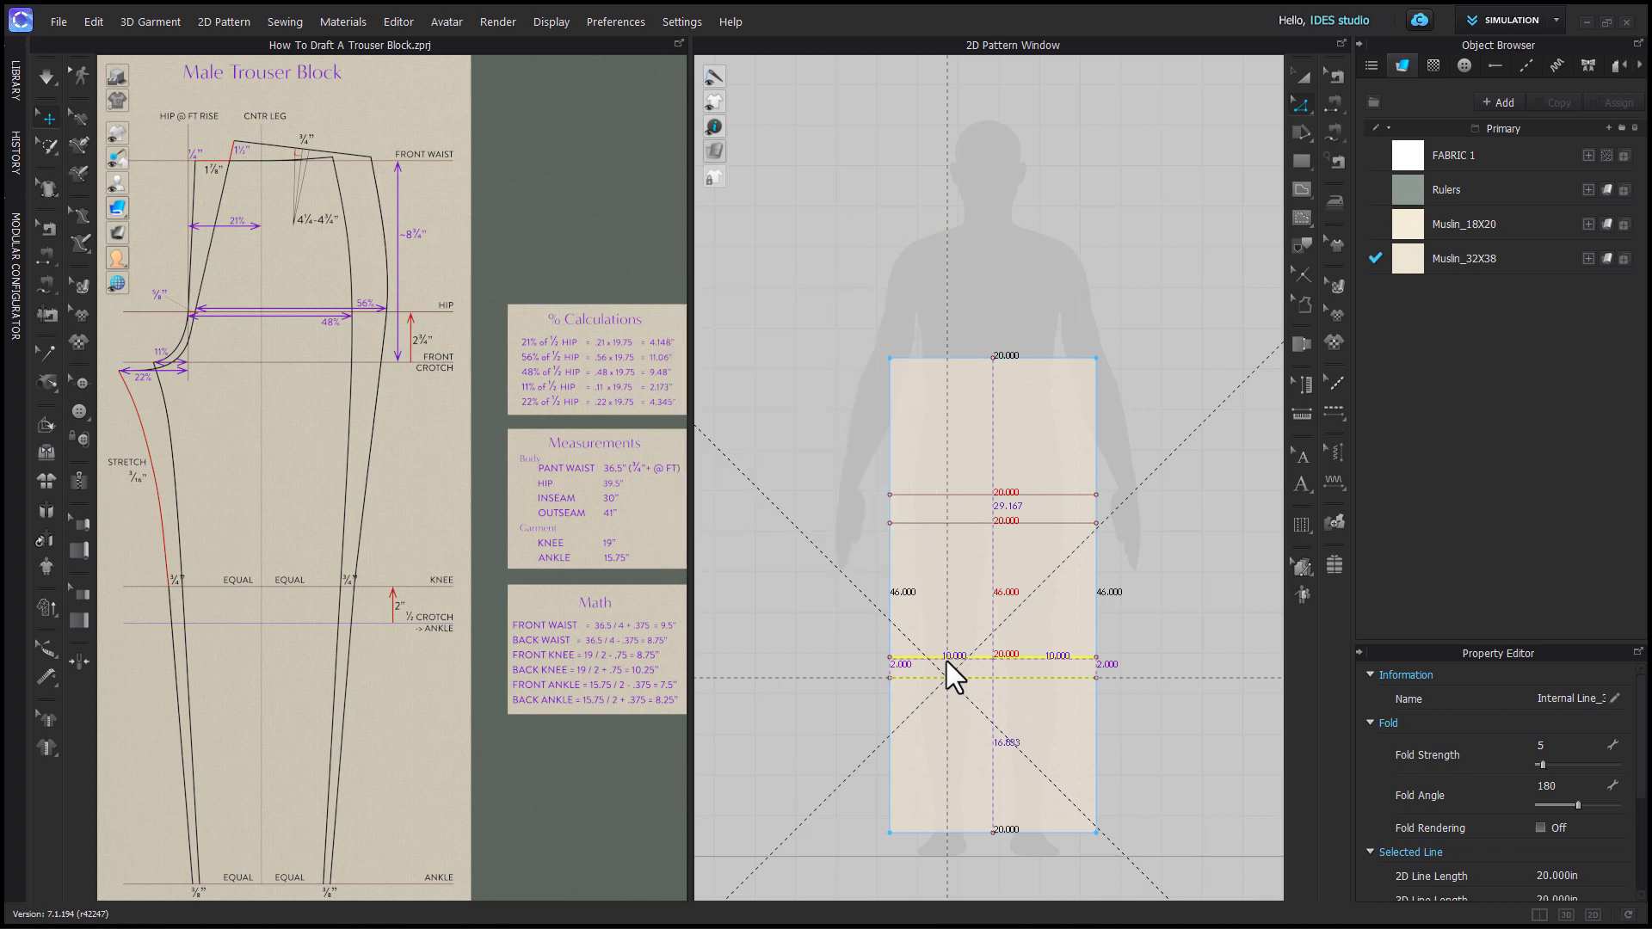
{"action": "left_click", "coordinate": [1177, 716]}
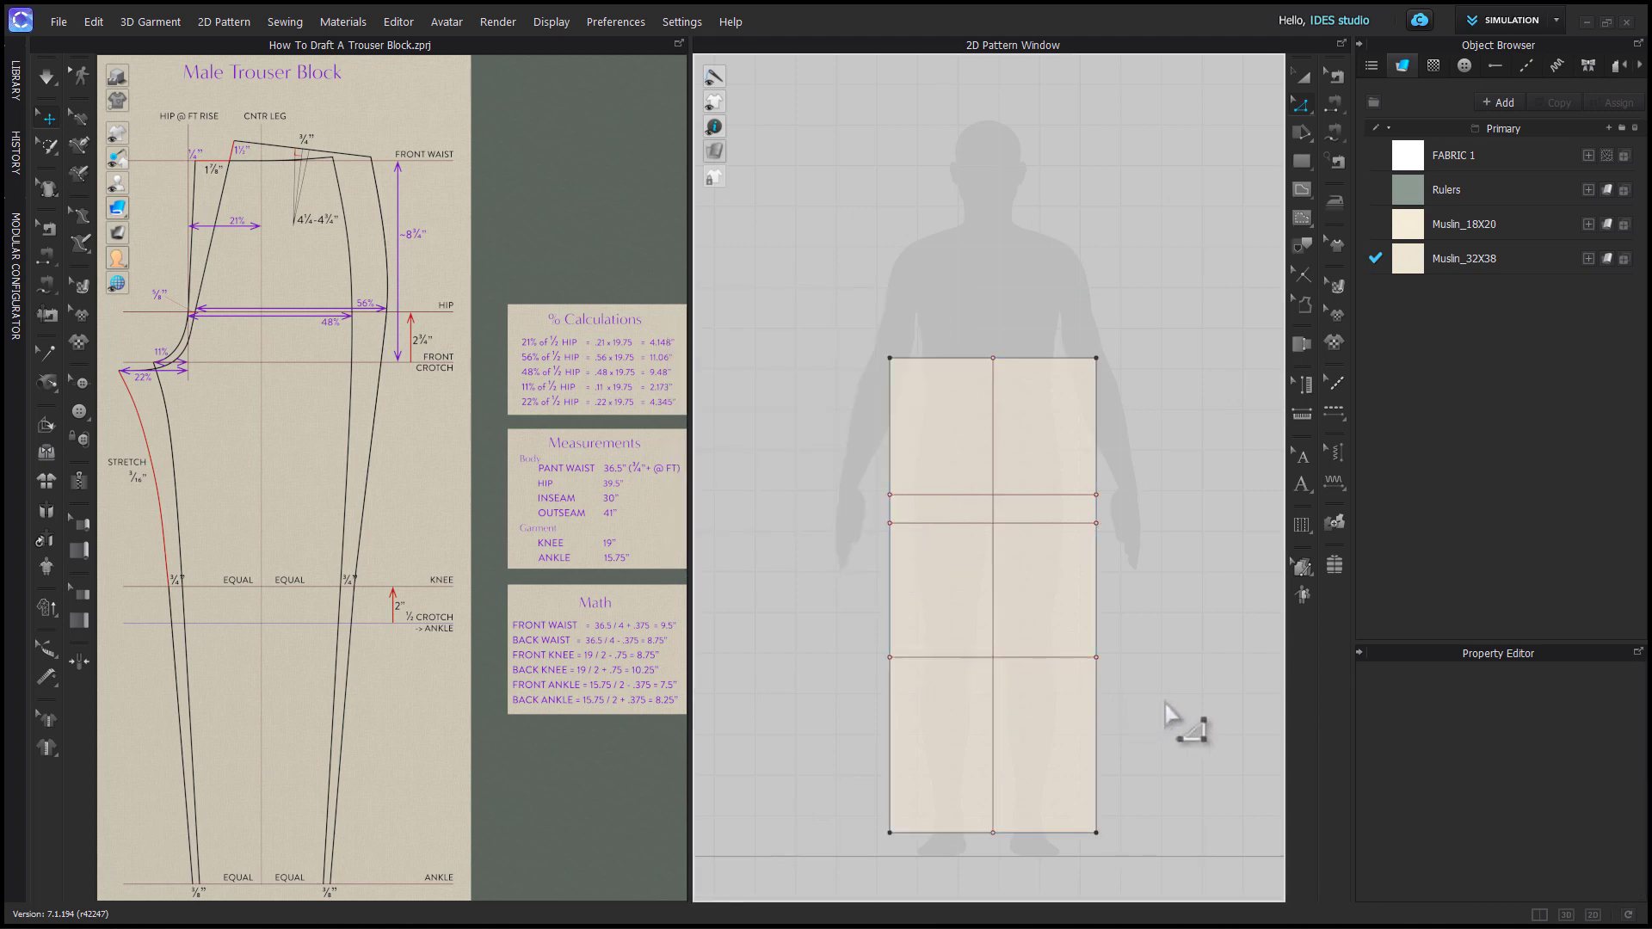
Extend the lower end of the vertical centre line to the pattern outline and add a point on the bottom edge.
{"action": "right_click", "coordinate": [992, 835]}
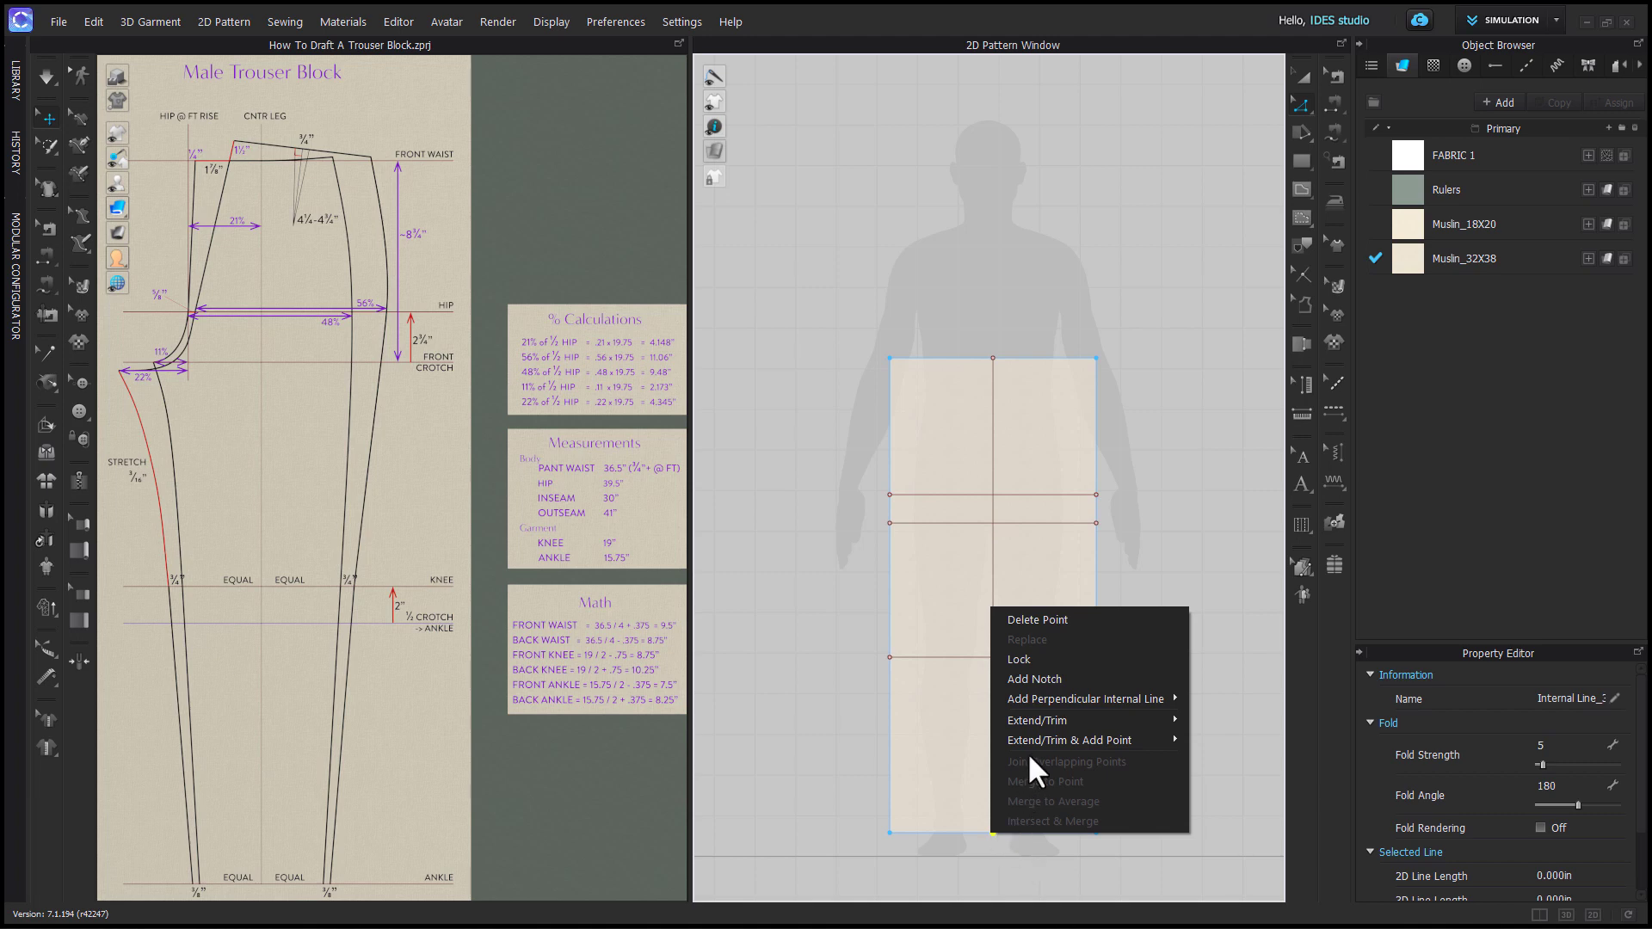
{"action": "mouse_move", "coordinate": [1028, 742]}
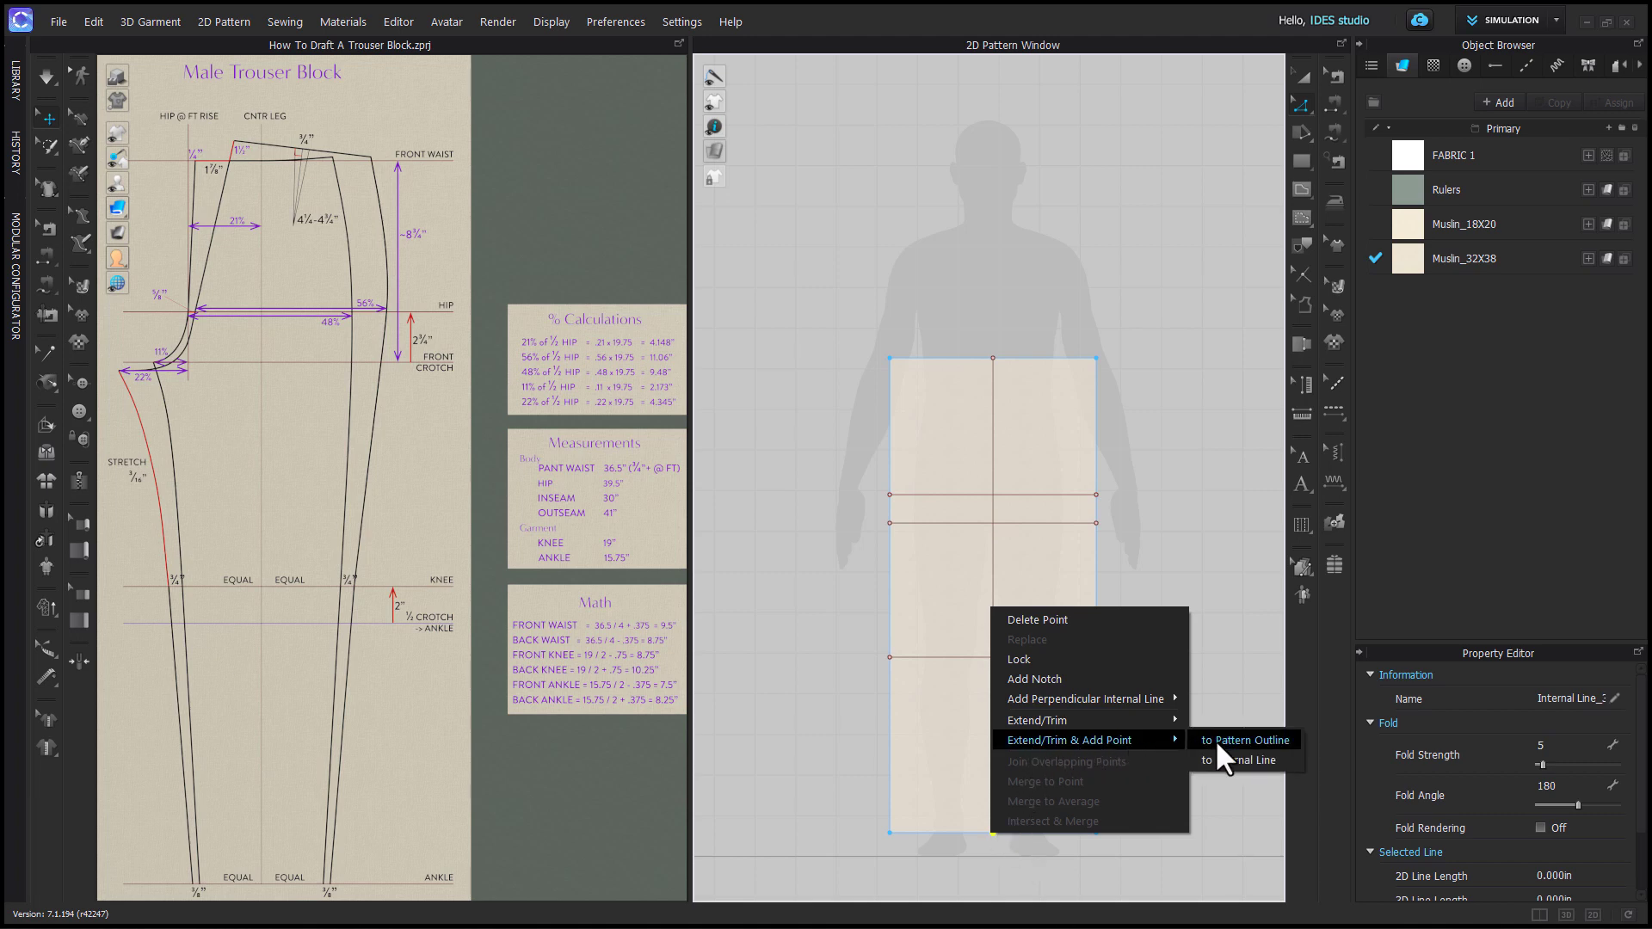
{"action": "left_click", "coordinate": [1239, 740]}
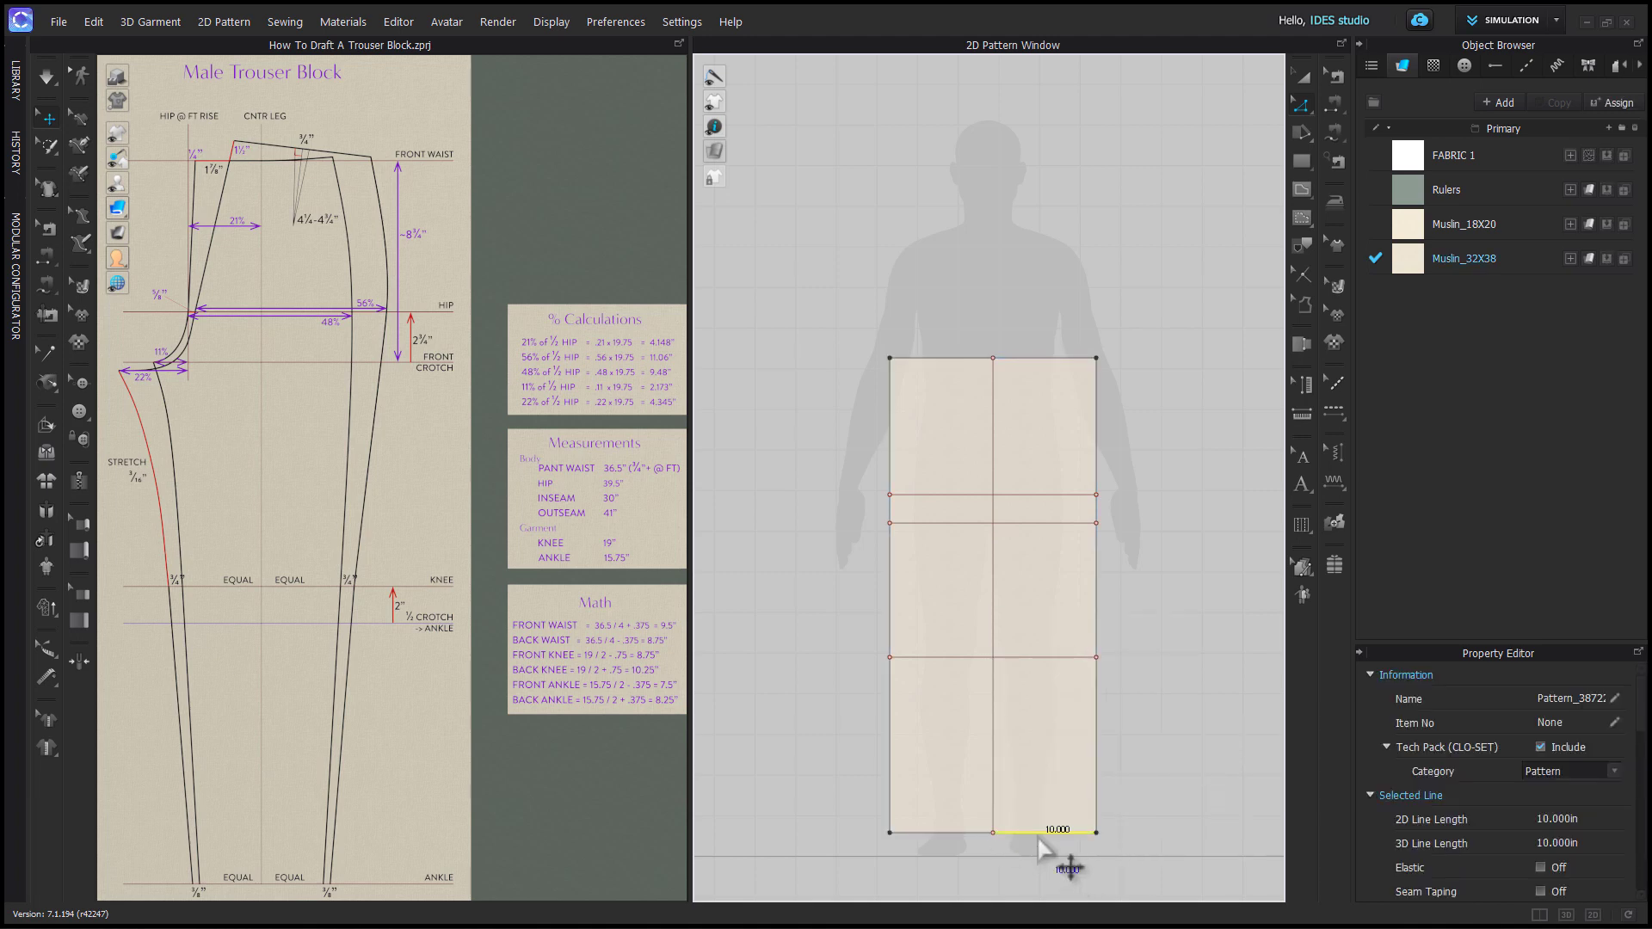
{"action": "left_click", "coordinate": [1084, 872]}
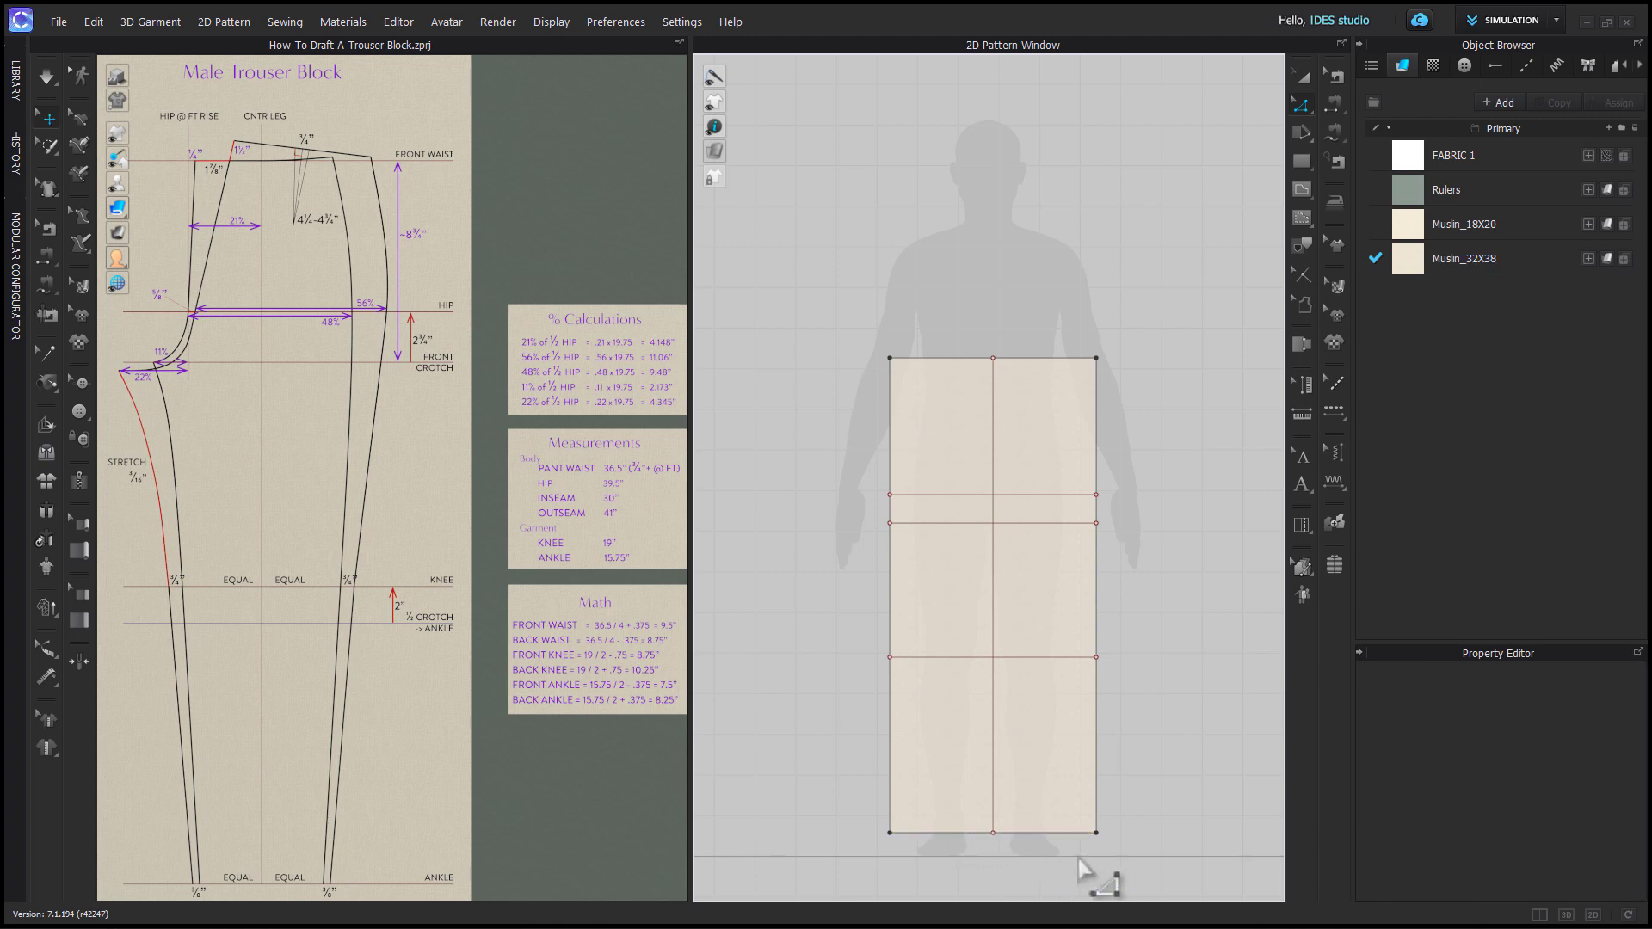
Split the right half of the bottom edge 3.75 in from the centre line to mark the front ankle.
{"action": "scroll", "coordinate": [1092, 782], "scroll_direction": "up", "scroll_amount": 5}
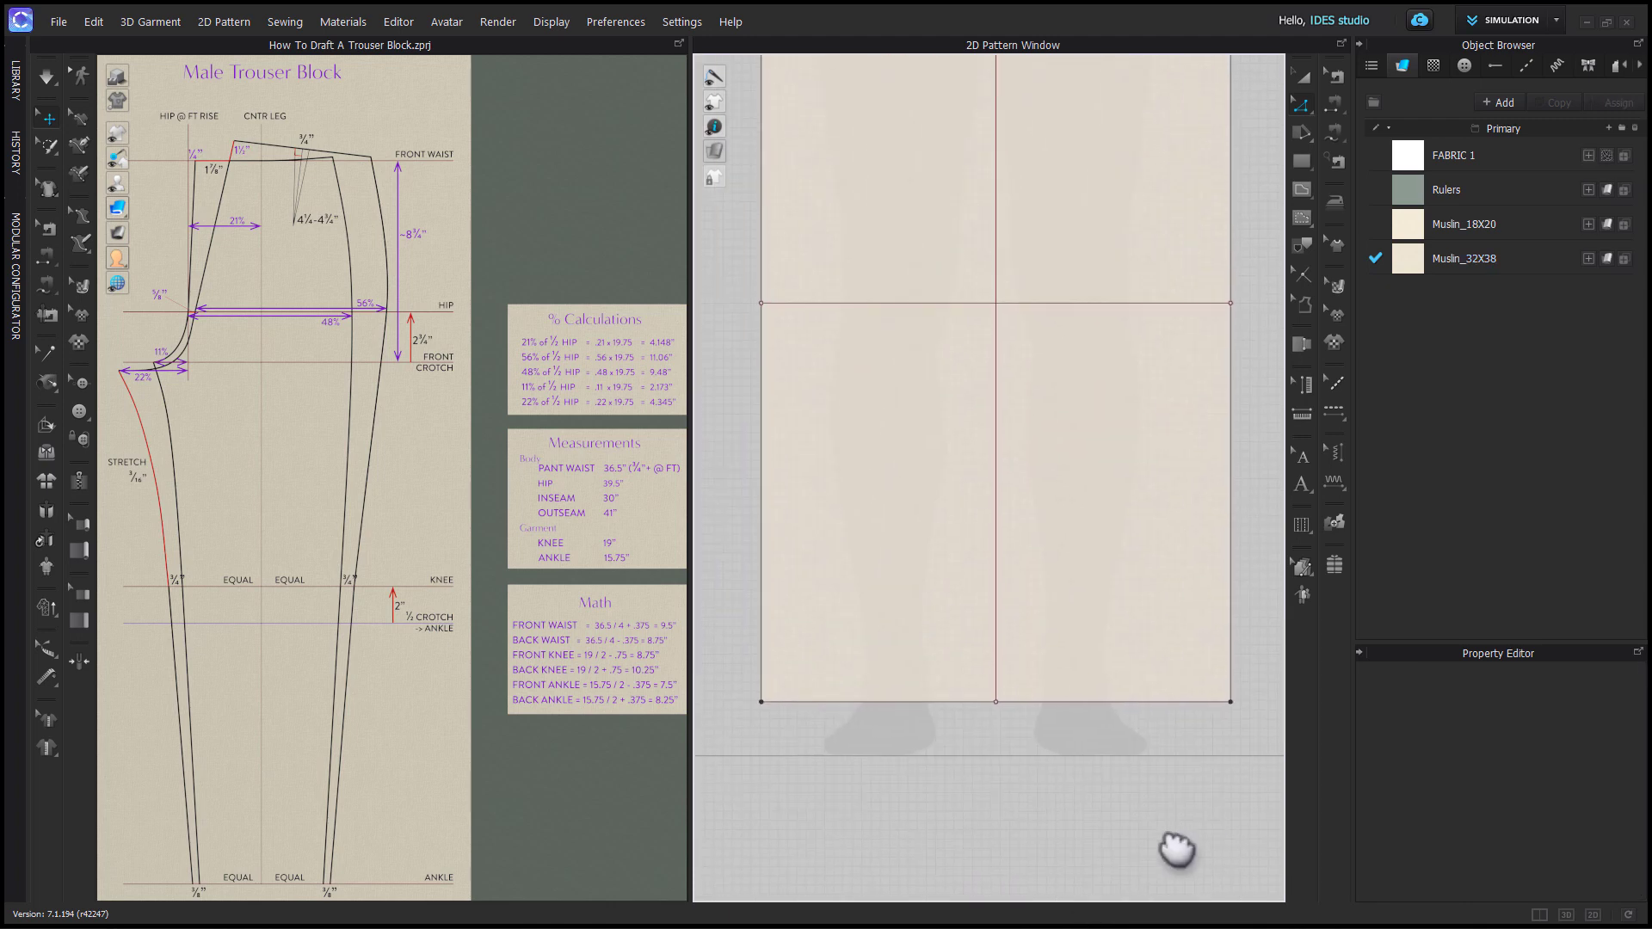
{"action": "left_click", "coordinate": [1089, 755]}
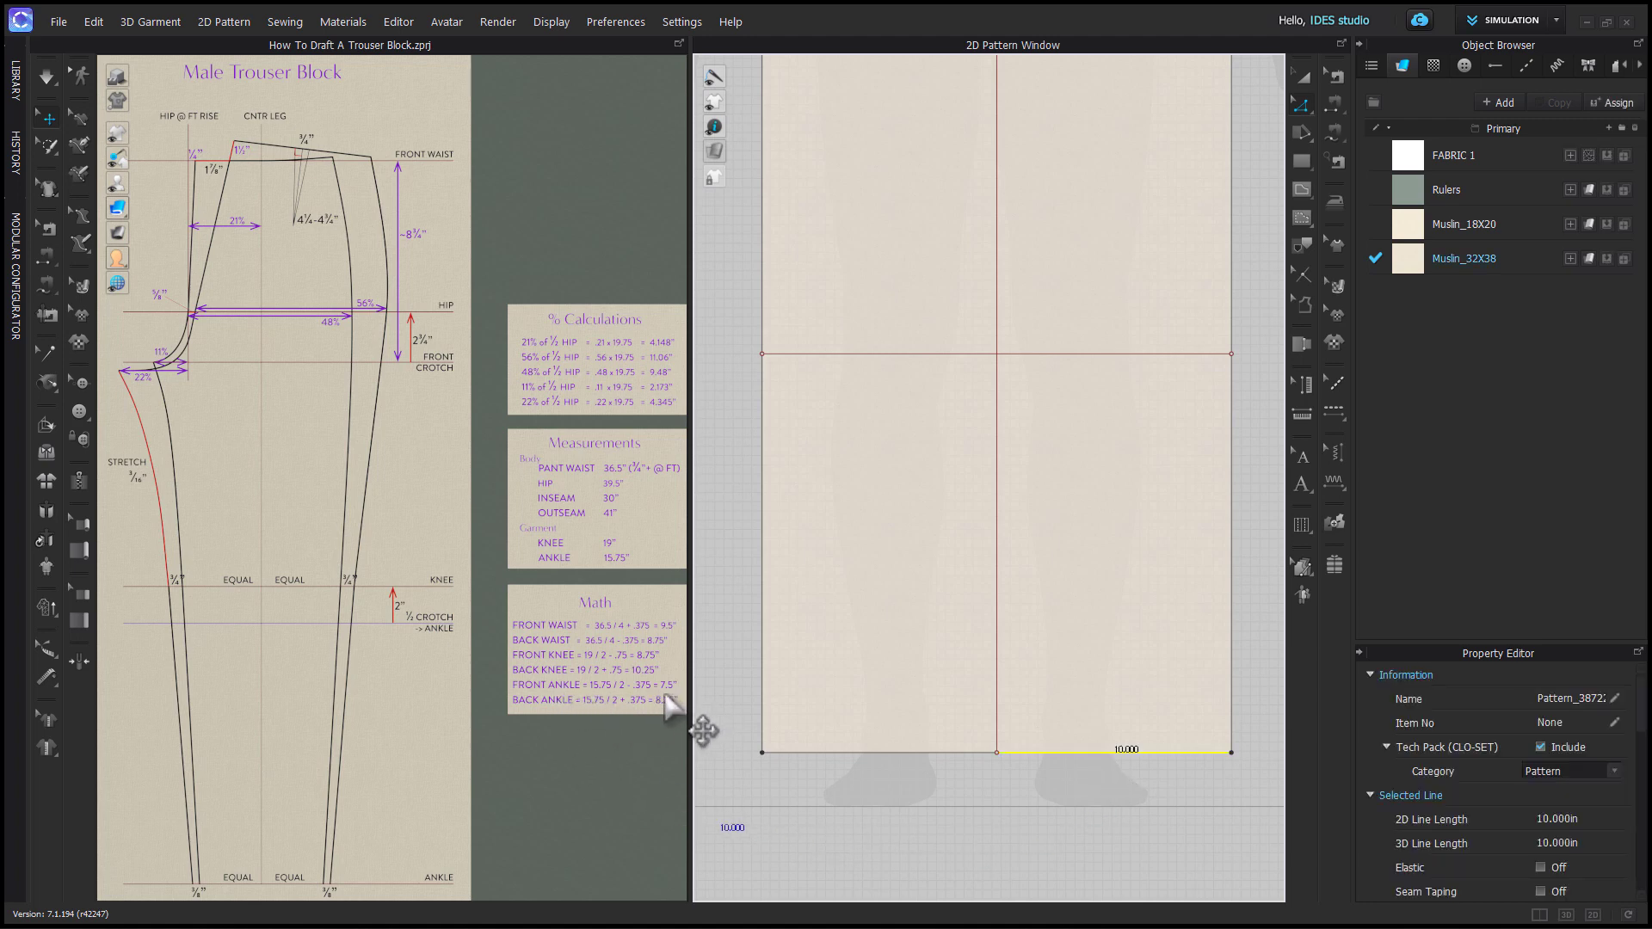
{"action": "right_click", "coordinate": [1070, 753]}
{"action": "left_click", "coordinate": [1110, 533]}
{"action": "type", "text": "3.75"}
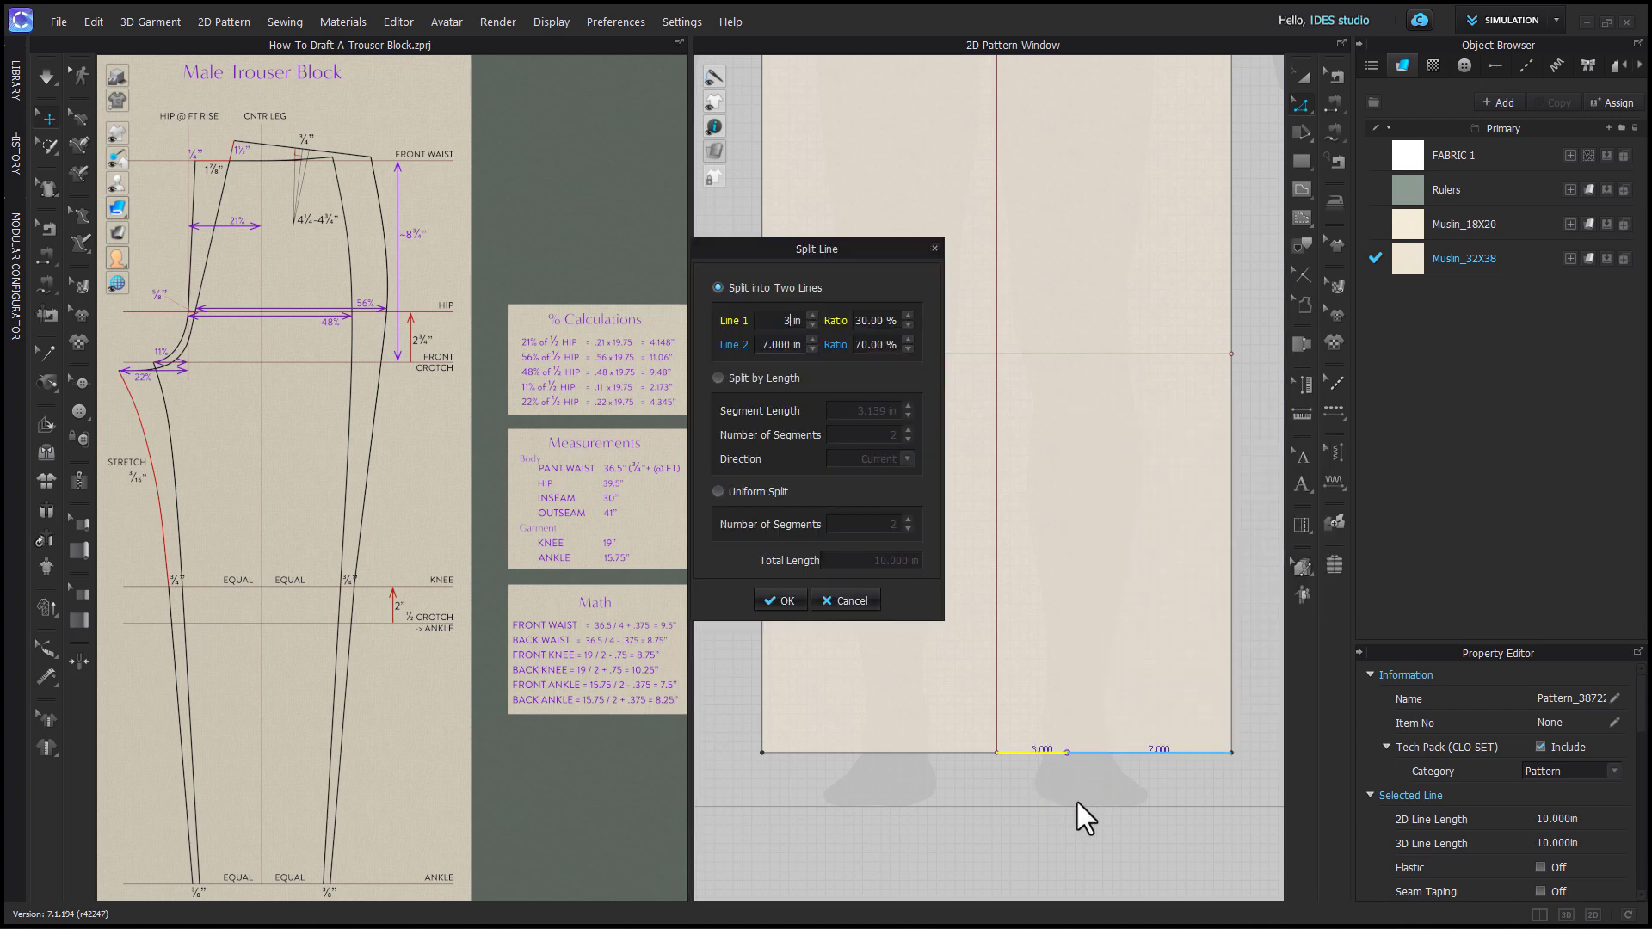
{"action": "key", "text": "Return"}
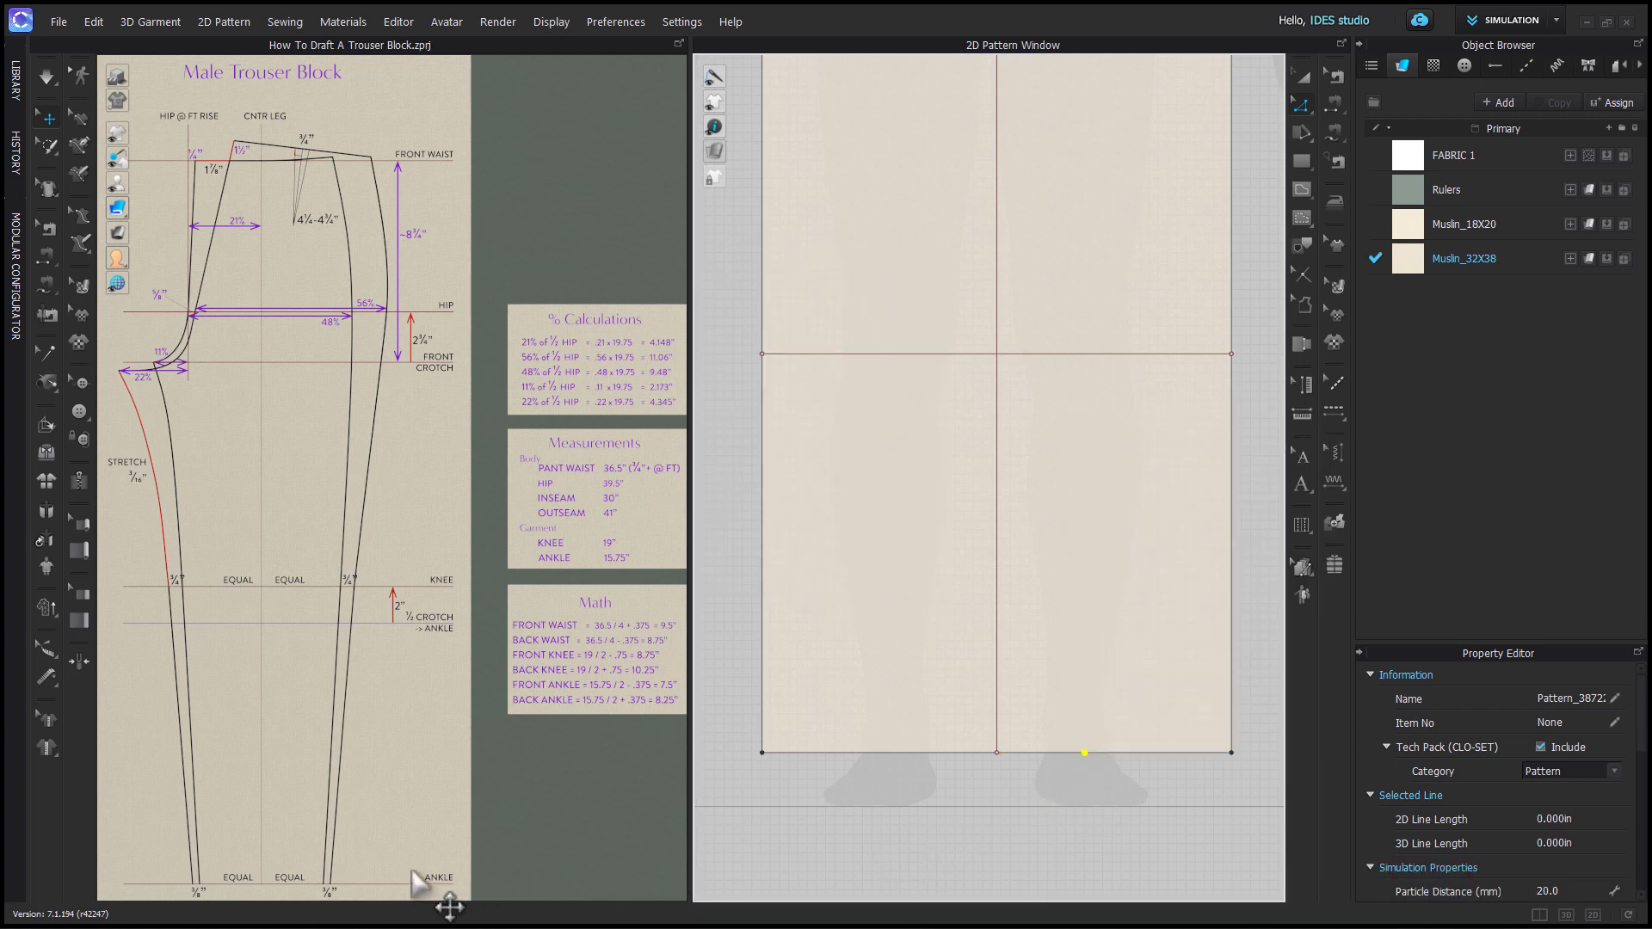
Split the bottom edge again 3/8 in outside the right front ankle point to mark the back ankle.
{"action": "scroll", "coordinate": [469, 753], "scroll_direction": "up", "scroll_amount": 4}
{"action": "scroll", "coordinate": [469, 761], "scroll_direction": "up", "scroll_amount": 3}
{"action": "middle_click_drag", "start_coordinate": [490, 770], "coordinate": [524, 606]}
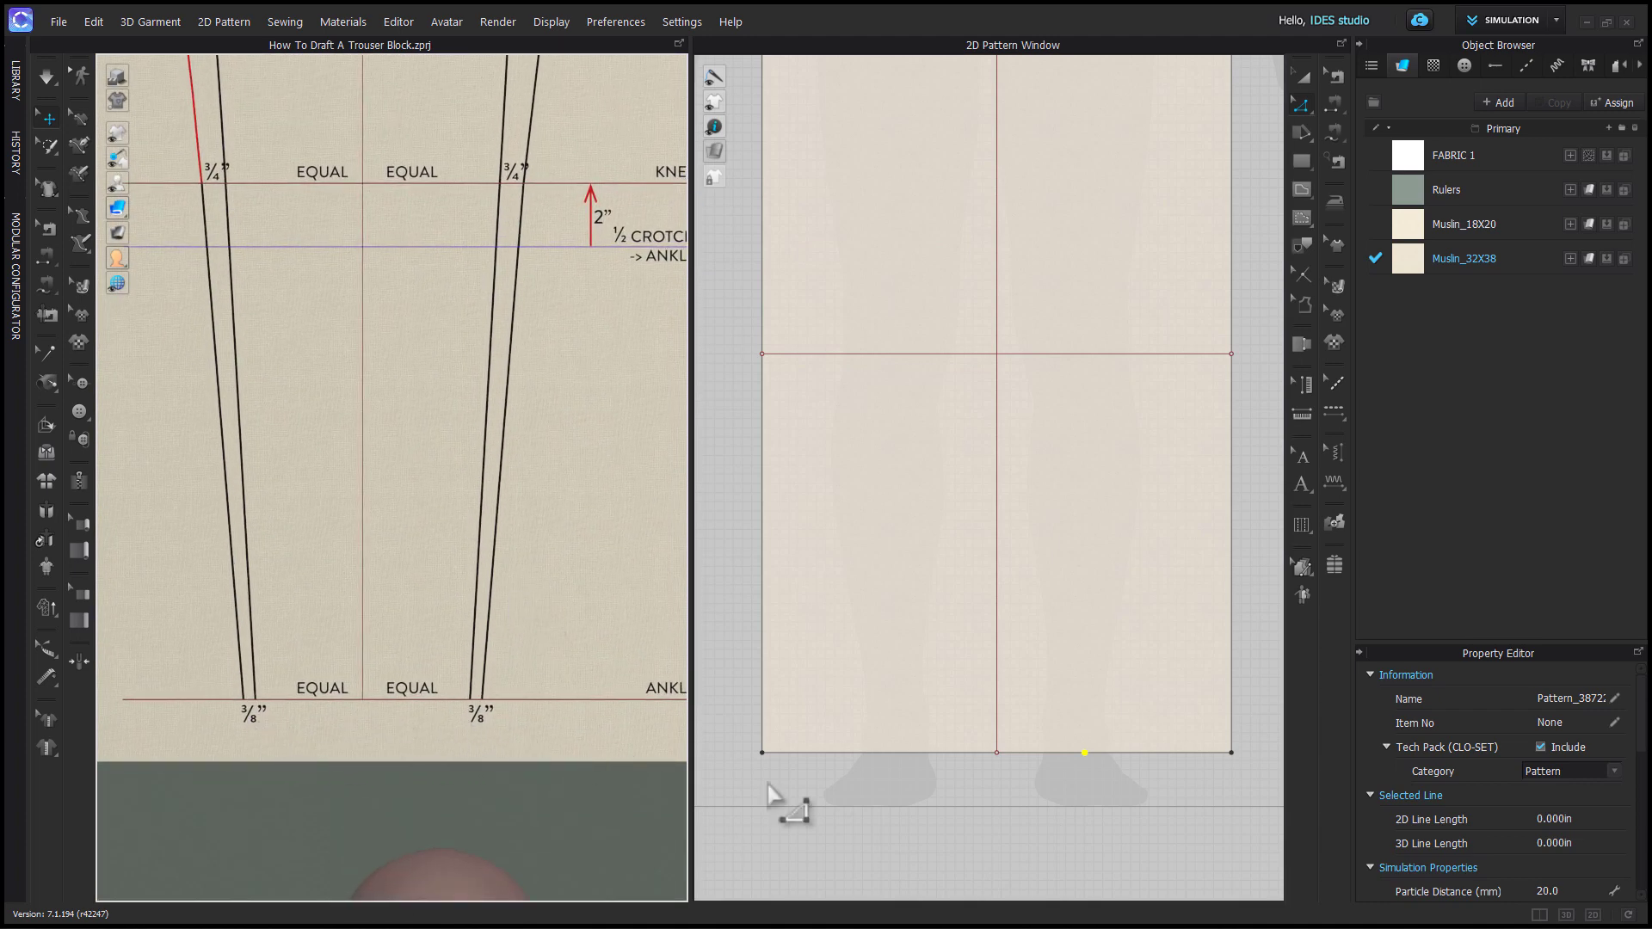
{"action": "right_click", "coordinate": [1105, 754]}
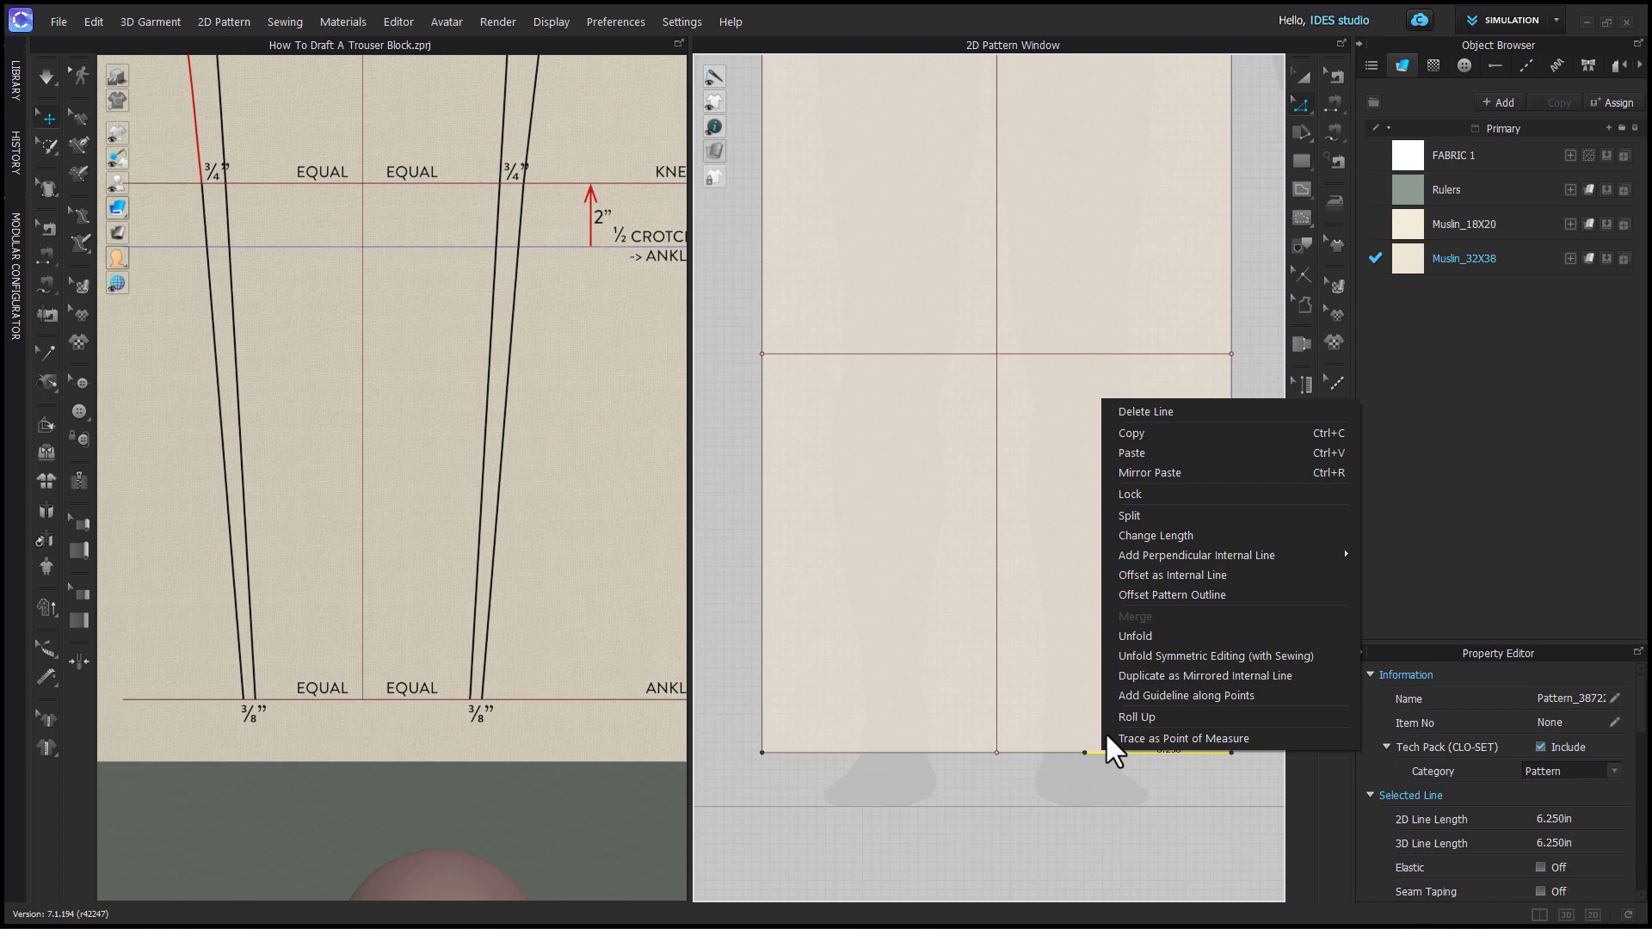
{"action": "left_click", "coordinate": [1133, 524]}
{"action": "key", "text": "Return"}
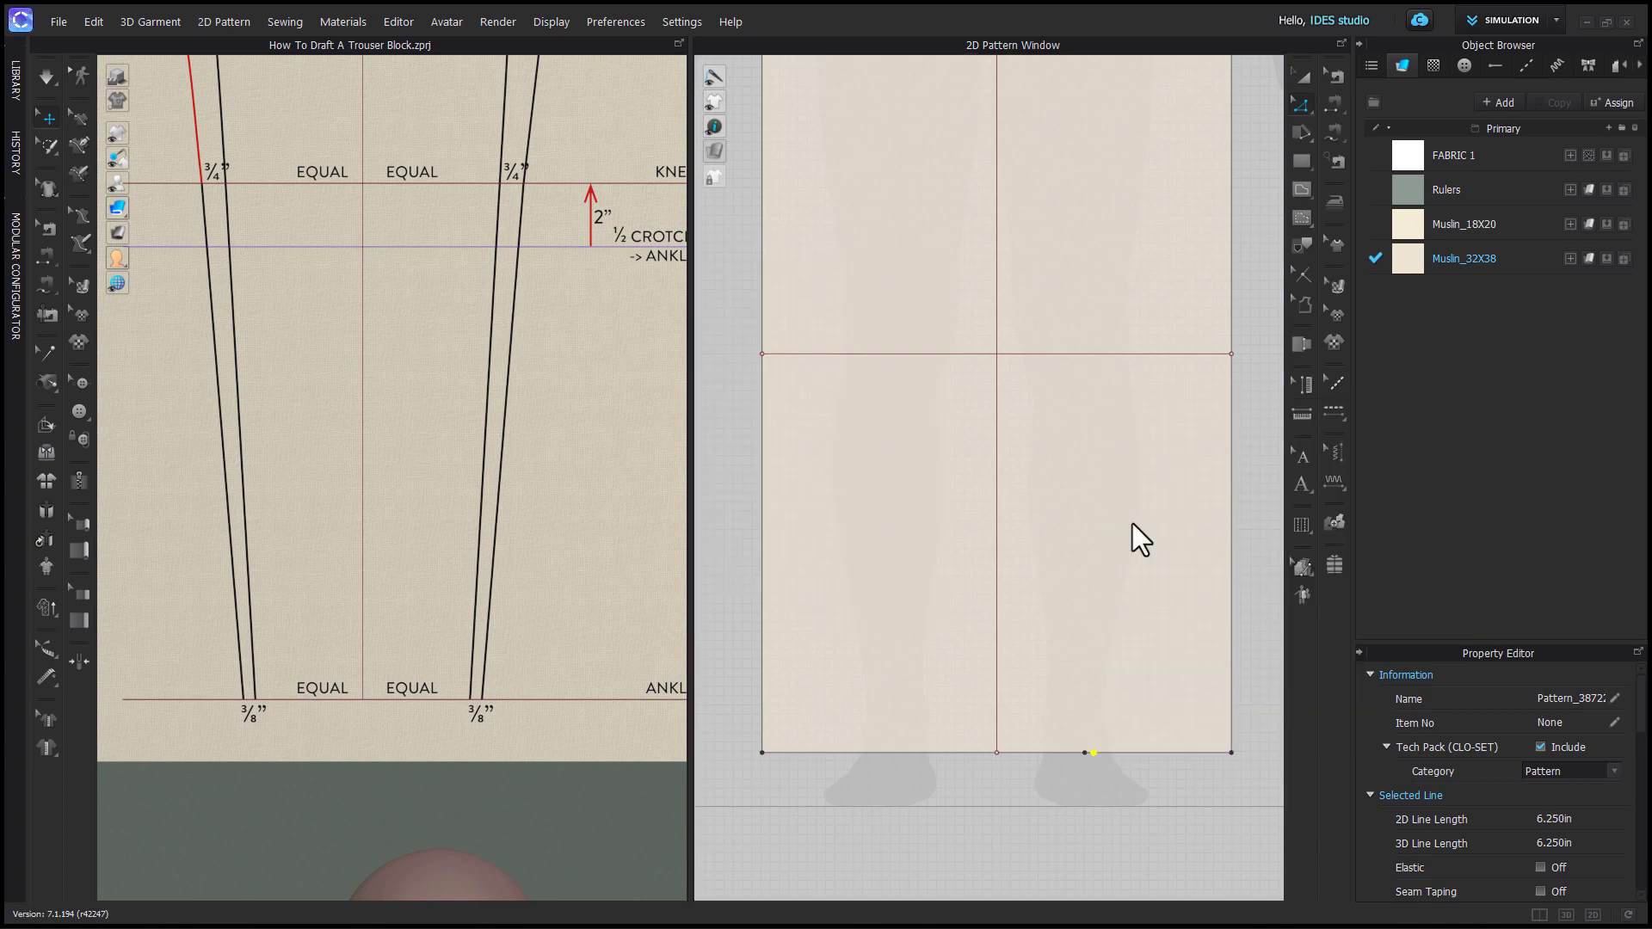
Split the left half of the bottom edge at 3.75 in from centre and 3/8 in farther out, matching the right ankle points.
{"action": "right_click", "coordinate": [912, 754]}
{"action": "left_click", "coordinate": [939, 524]}
{"action": "key", "text": "Return"}
{"action": "right_click", "coordinate": [844, 754]}
{"action": "left_click", "coordinate": [871, 524]}
{"action": "key", "text": "Escape"}
{"action": "left_click", "coordinate": [962, 785]}
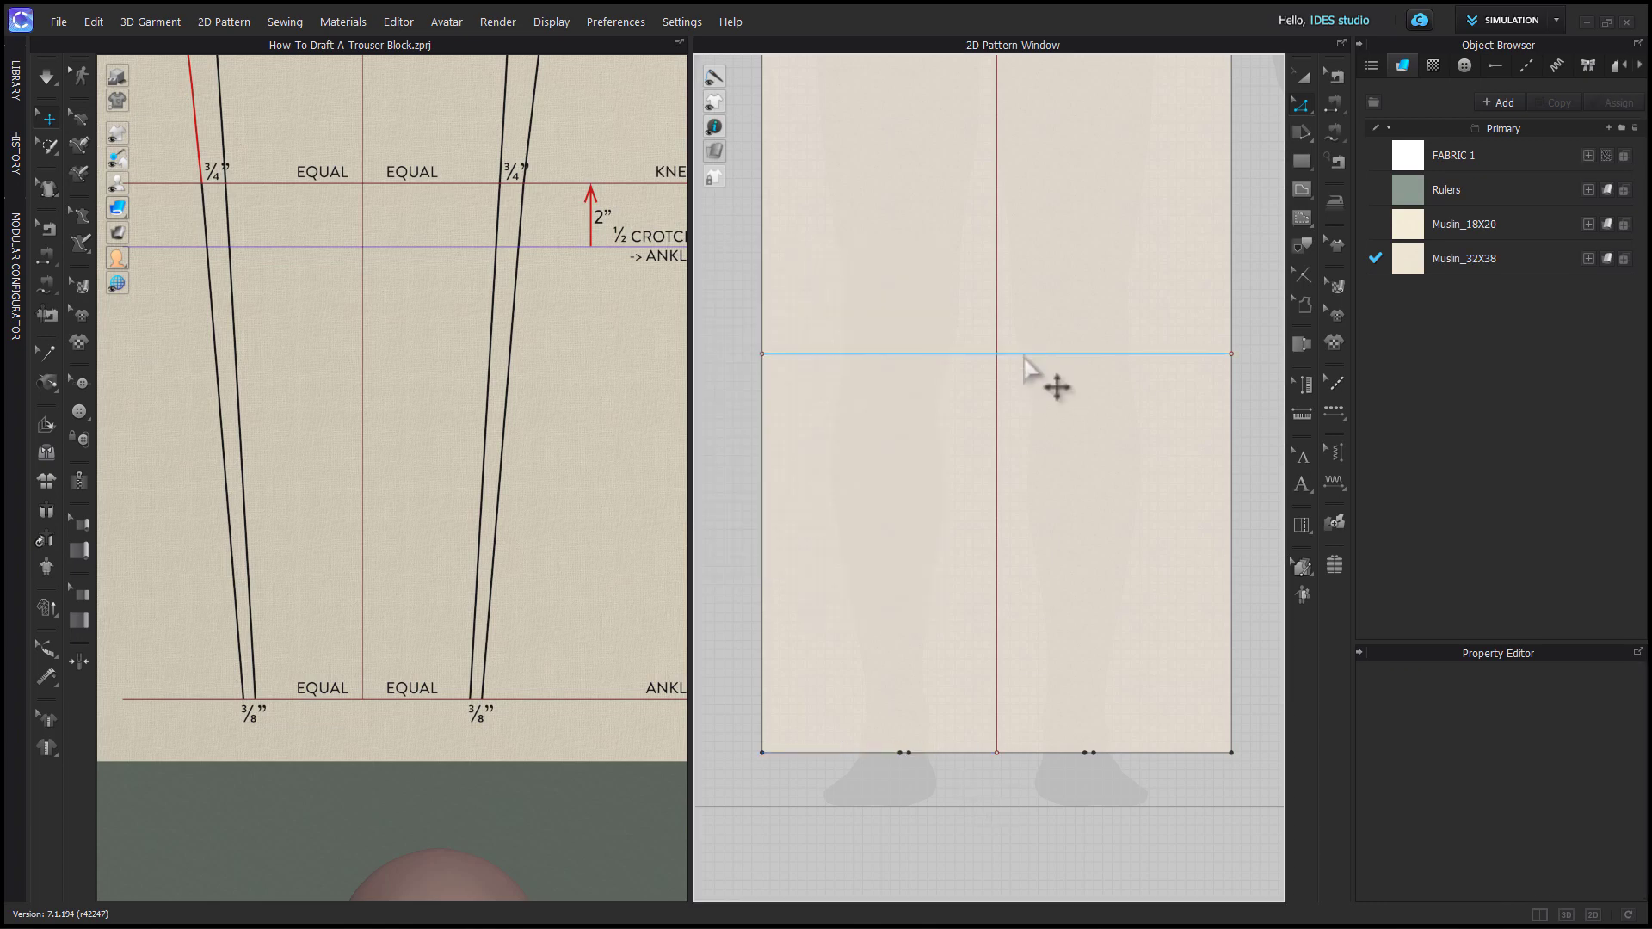
Split the knee line into two 10 in segments to add a point where it meets the vertical centre line.
{"action": "left_click", "coordinate": [1024, 353]}
{"action": "right_click", "coordinate": [1024, 354]}
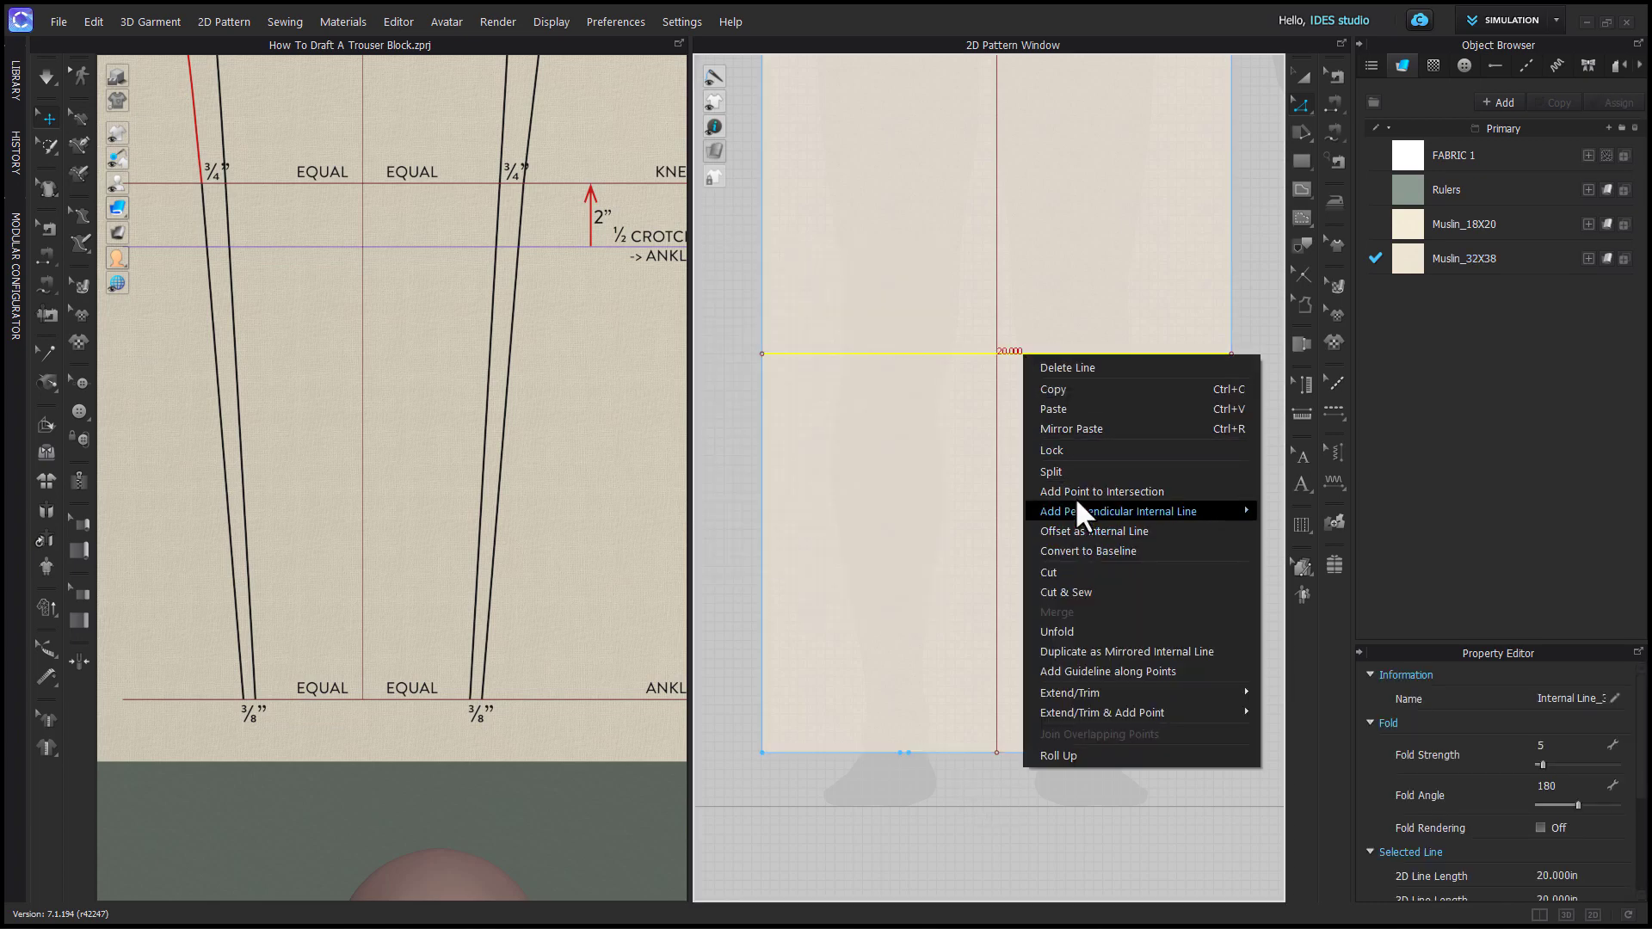
{"action": "left_click", "coordinate": [1070, 472]}
{"action": "type", "text": "10"}
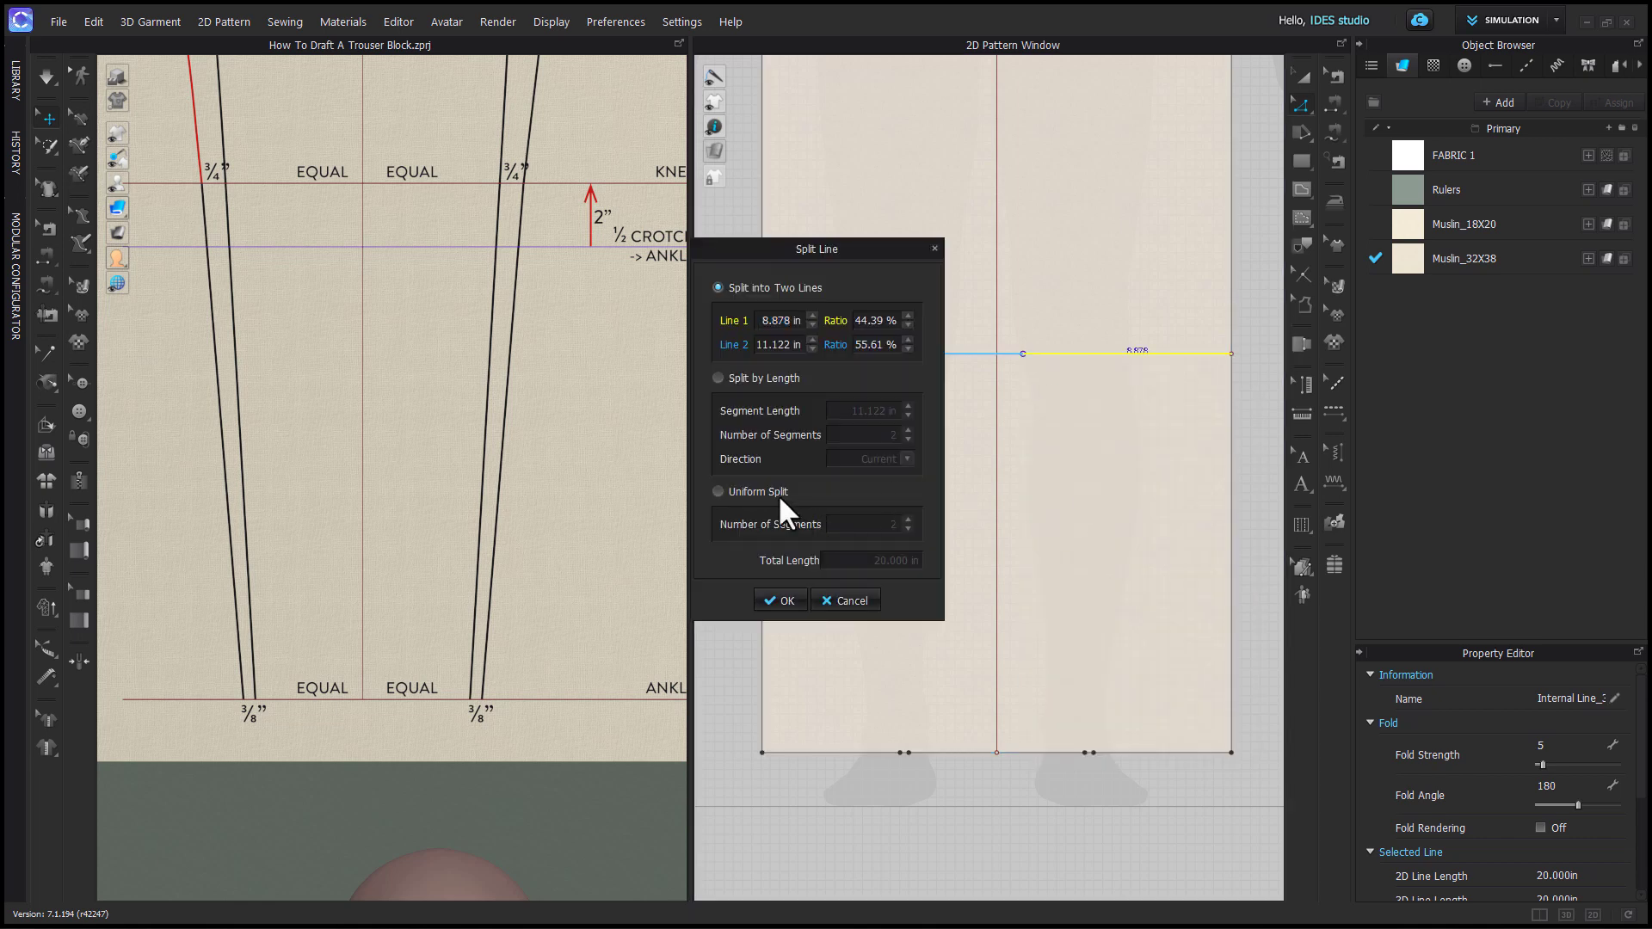
{"action": "left_click", "coordinate": [784, 600]}
{"action": "left_click", "coordinate": [808, 841]}
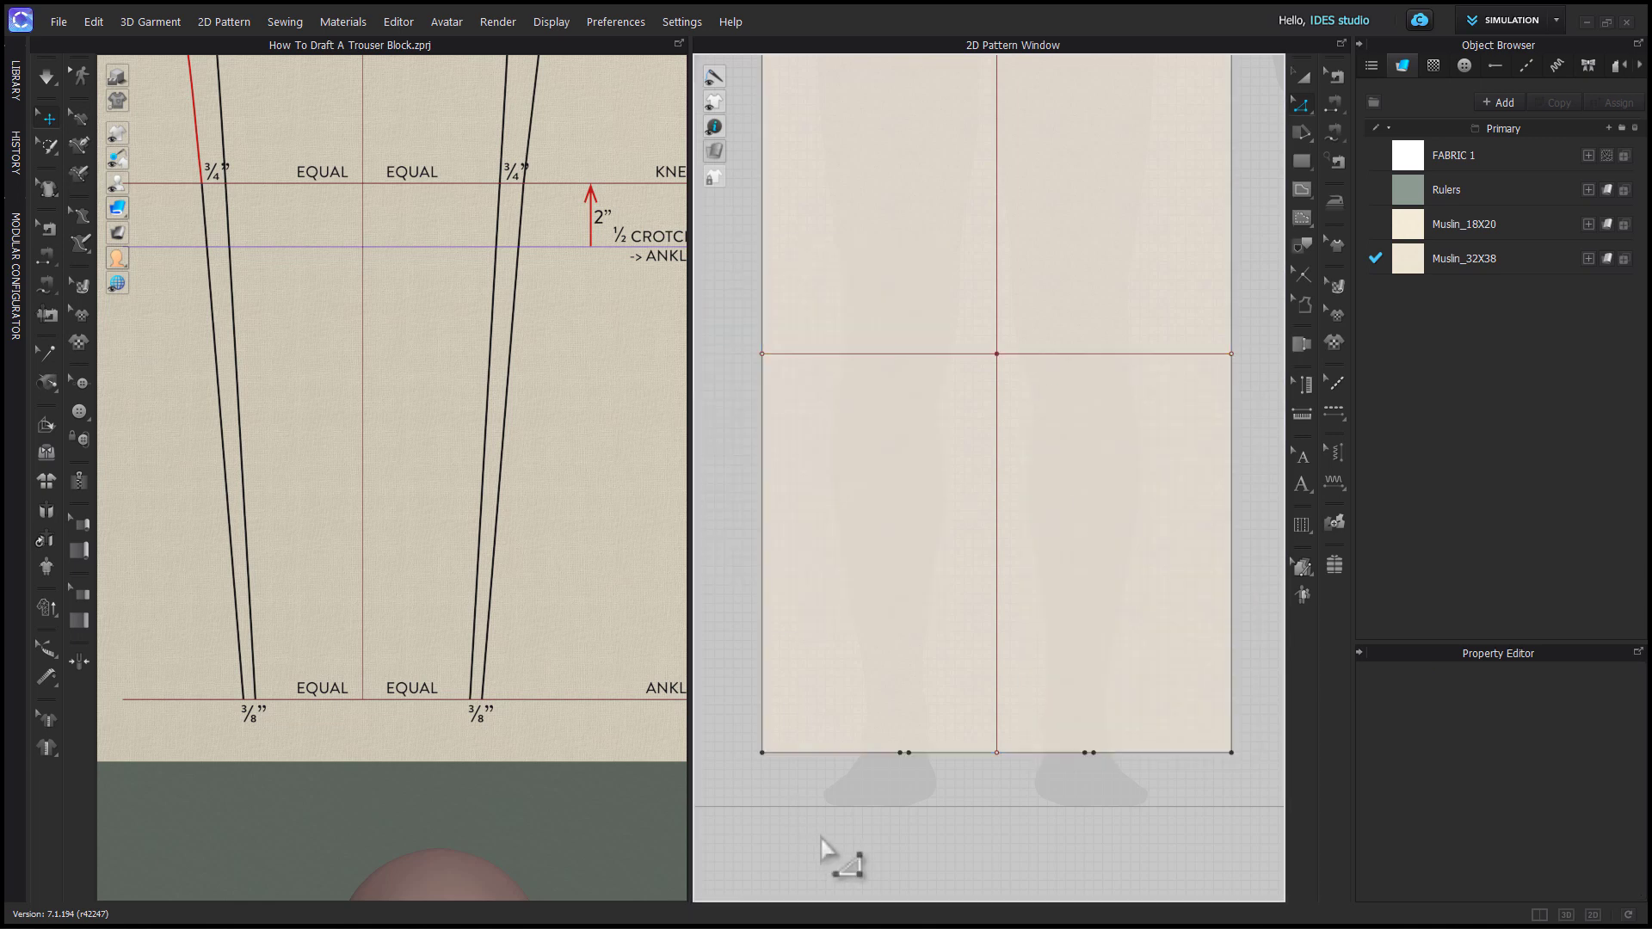
Add a front knee point on the right half of the knee line, 4.375 in from the centre point.
{"action": "middle_click_drag", "start_coordinate": [628, 534], "coordinate": [645, 712]}
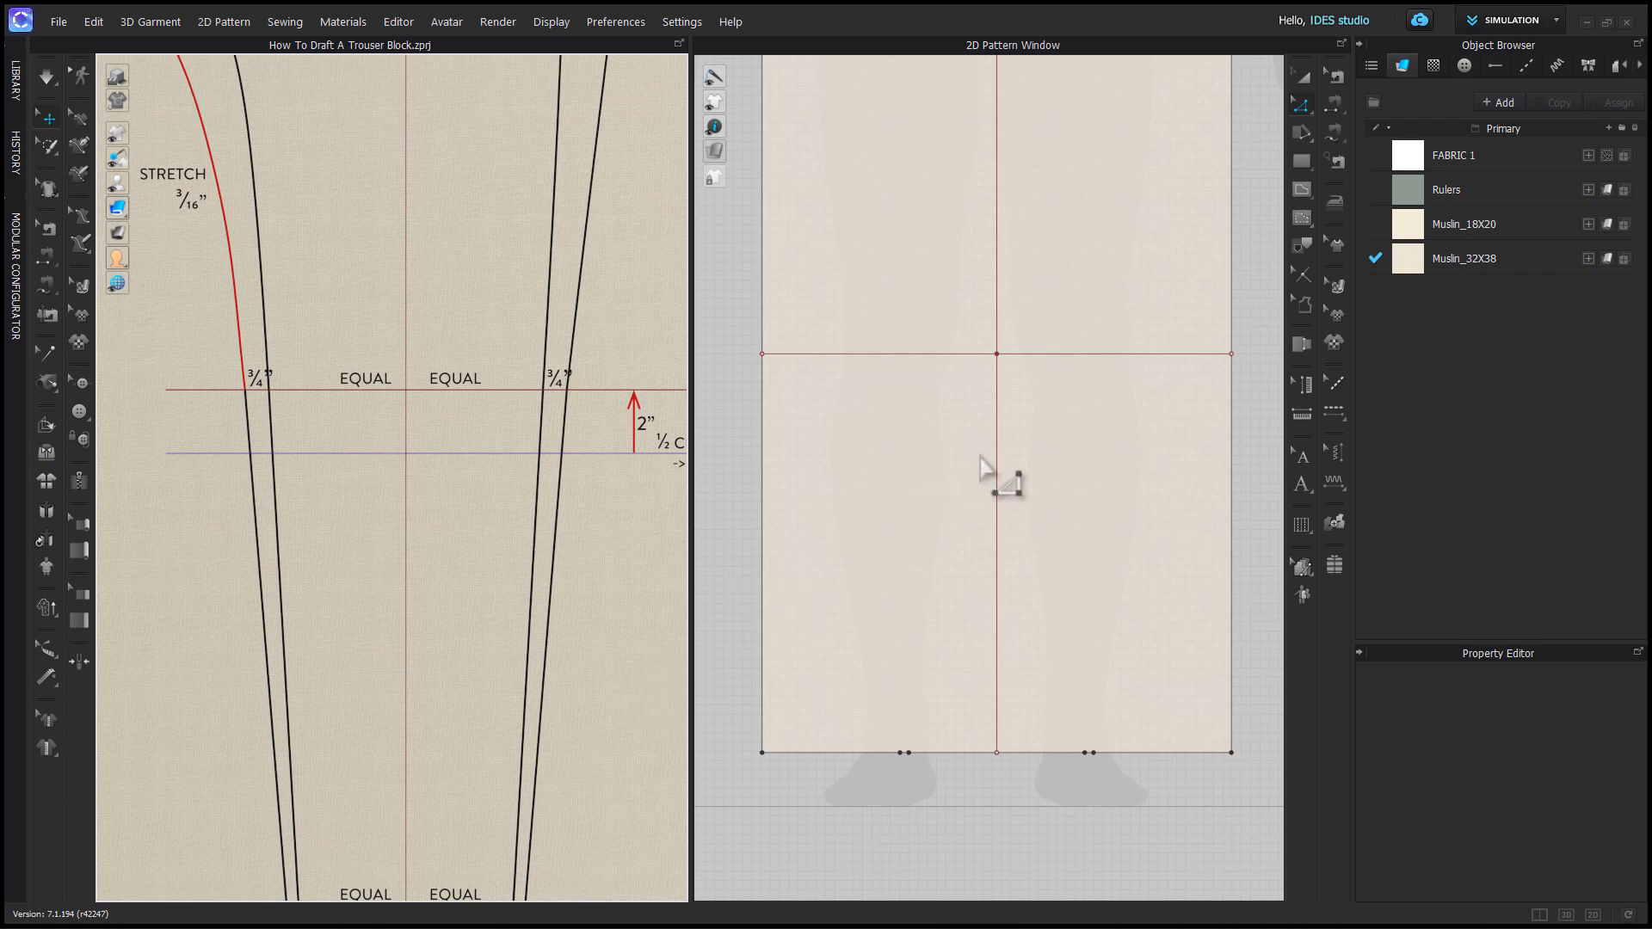
{"action": "scroll", "coordinate": [597, 601], "scroll_direction": "down", "scroll_amount": 3}
{"action": "middle_click_drag", "start_coordinate": [597, 601], "coordinate": [404, 664]}
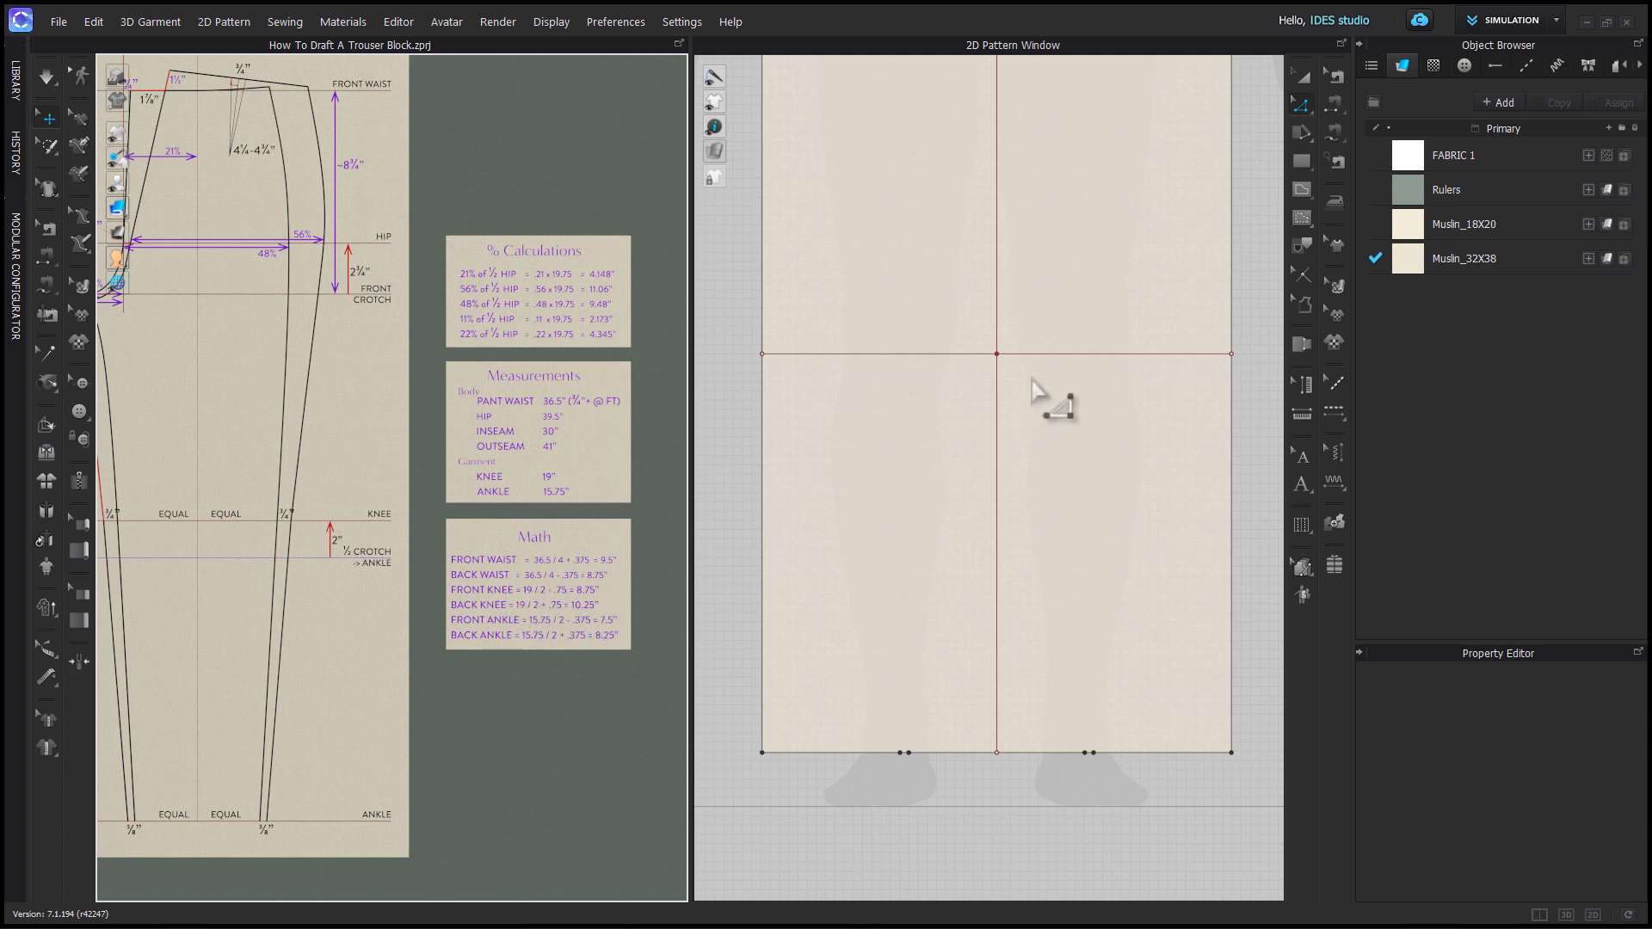
{"action": "right_click", "coordinate": [1098, 354]}
{"action": "key", "text": "Return"}
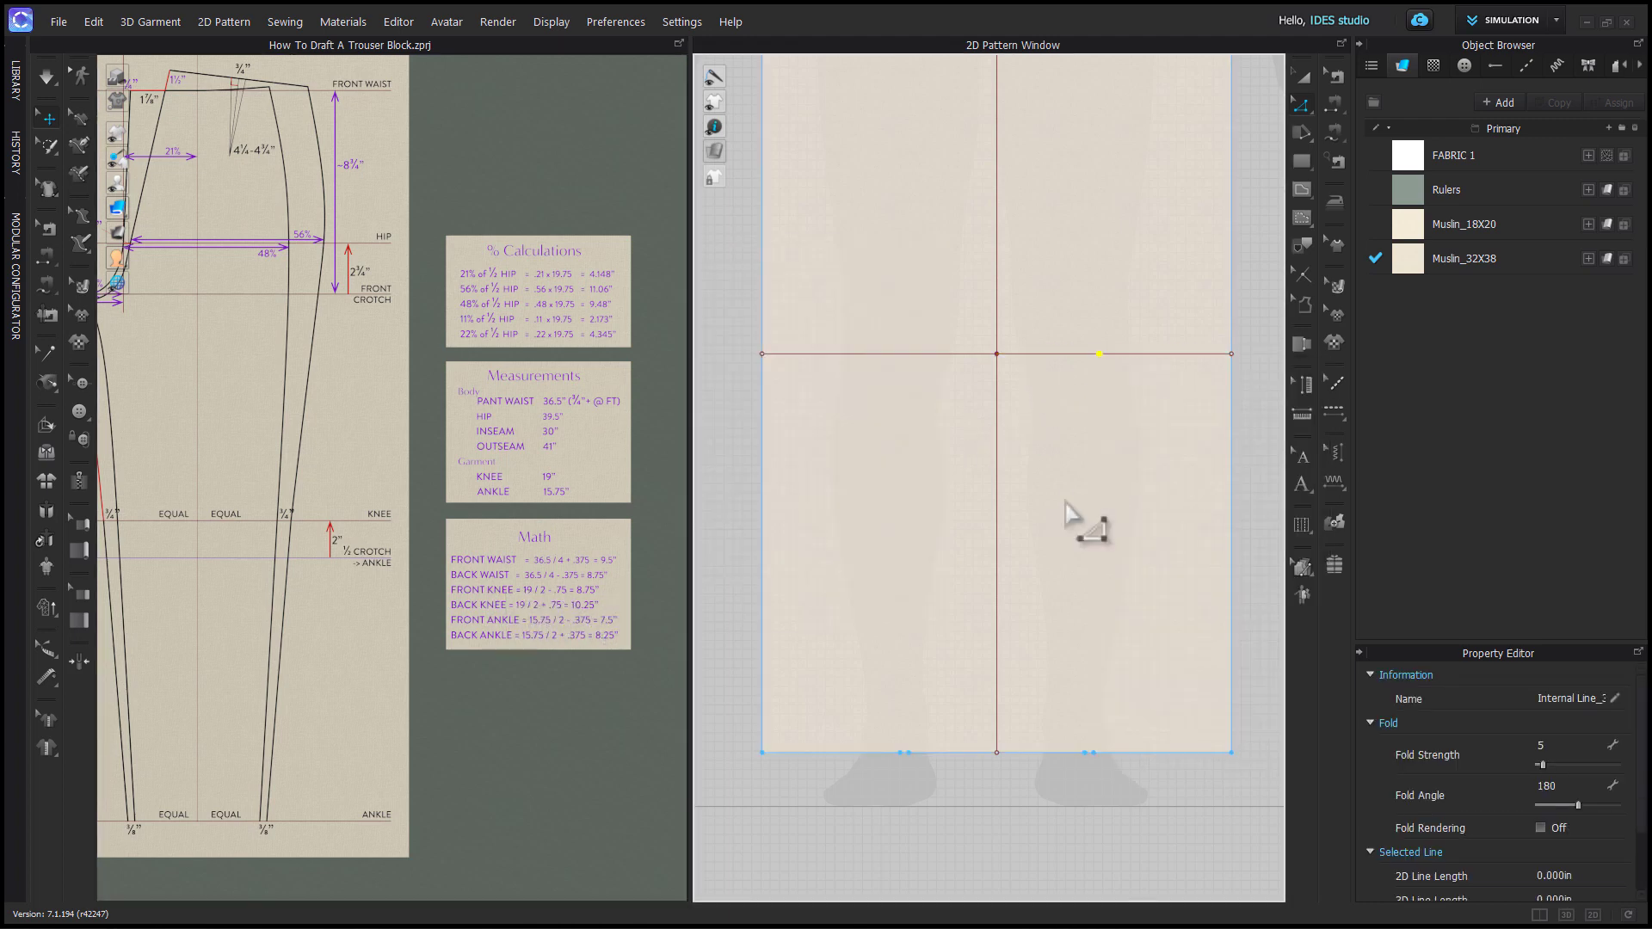
Split the knee line again 0.75 in outside the right front knee point to mark the back knee.
{"action": "right_click", "coordinate": [1124, 362]}
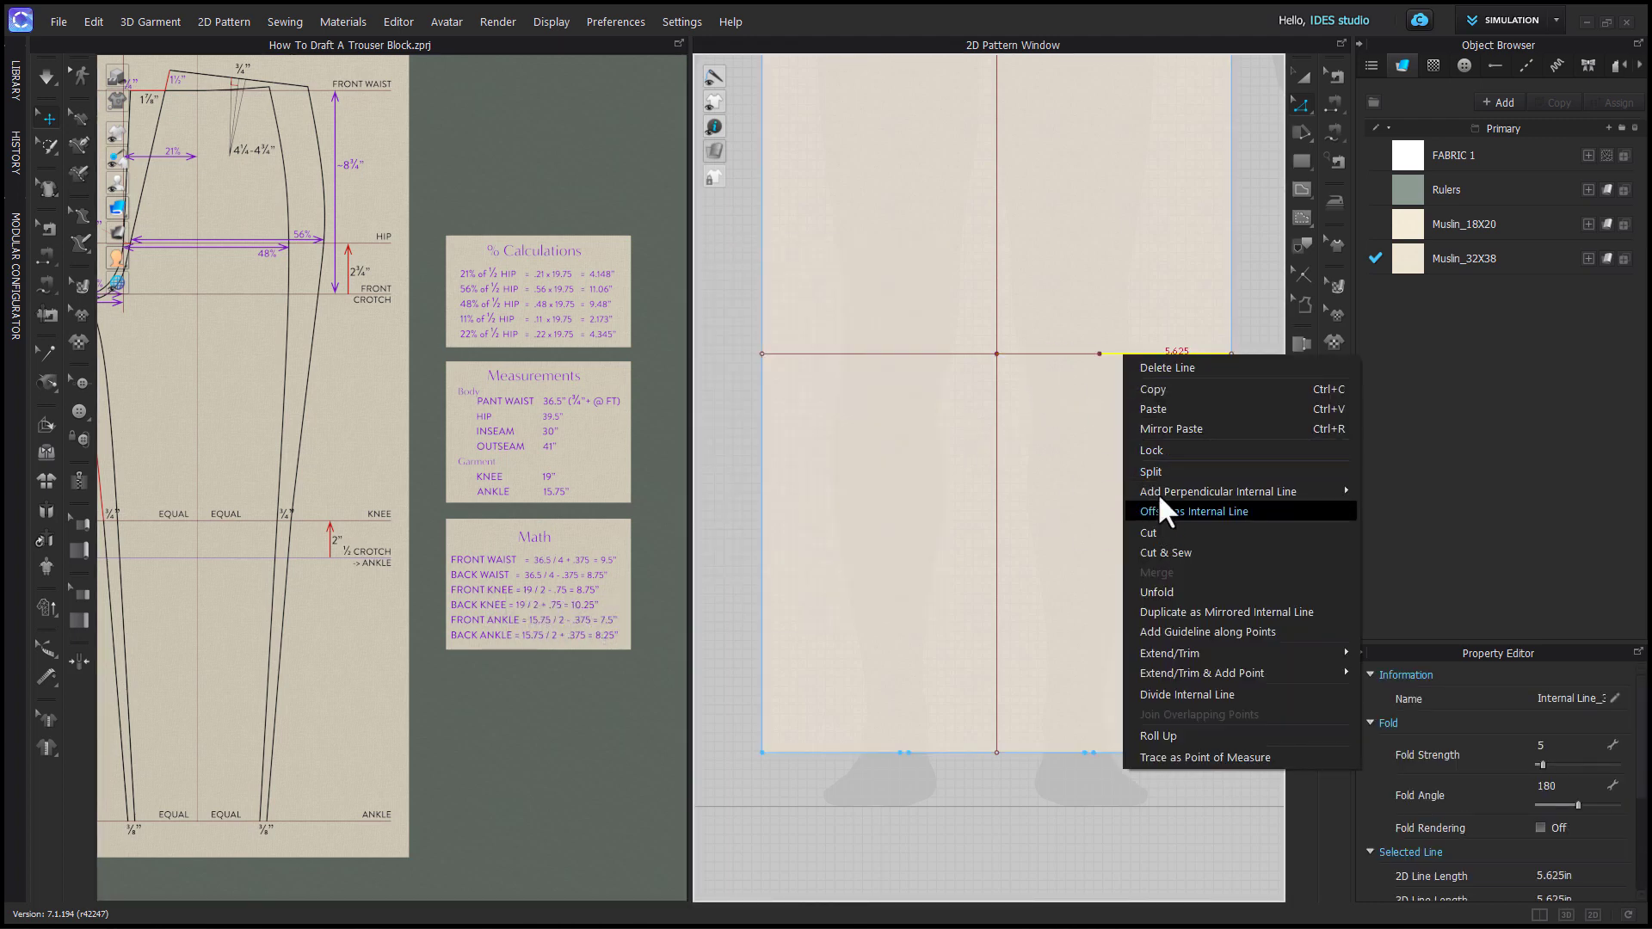
{"action": "left_click", "coordinate": [1149, 471]}
{"action": "type", "text": ".75"}
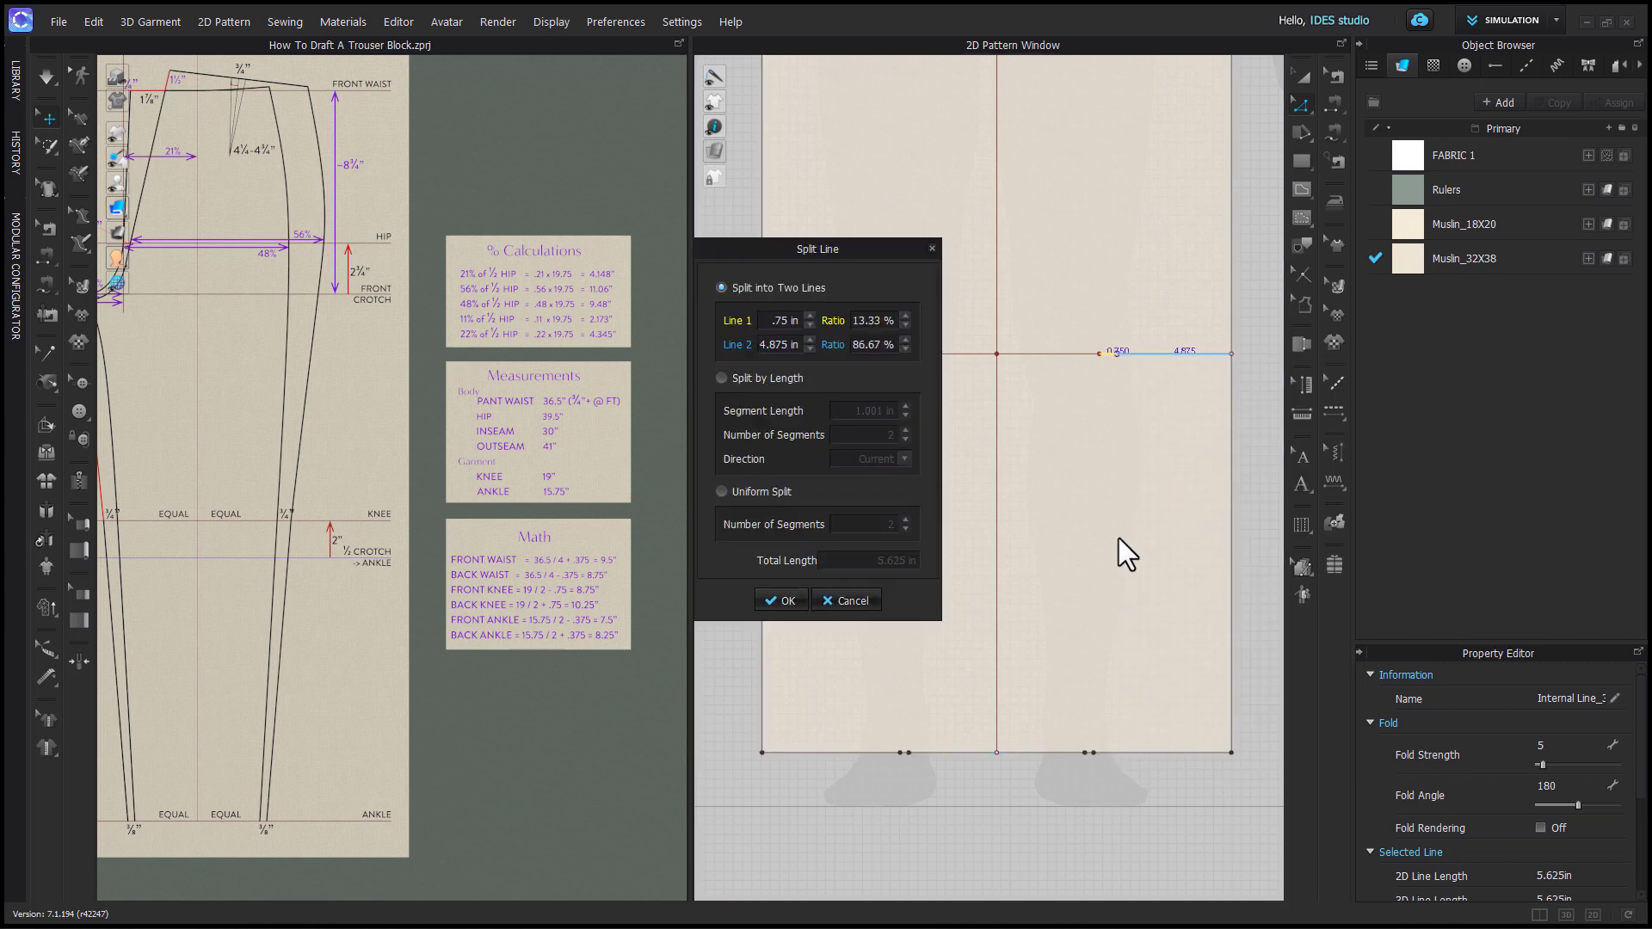
{"action": "key", "text": "Return"}
Mark the left half of the knee line at 4.375 in from centre and 0.75 in farther out, matching the right side.
{"action": "right_click", "coordinate": [886, 355]}
{"action": "key", "text": "Return"}
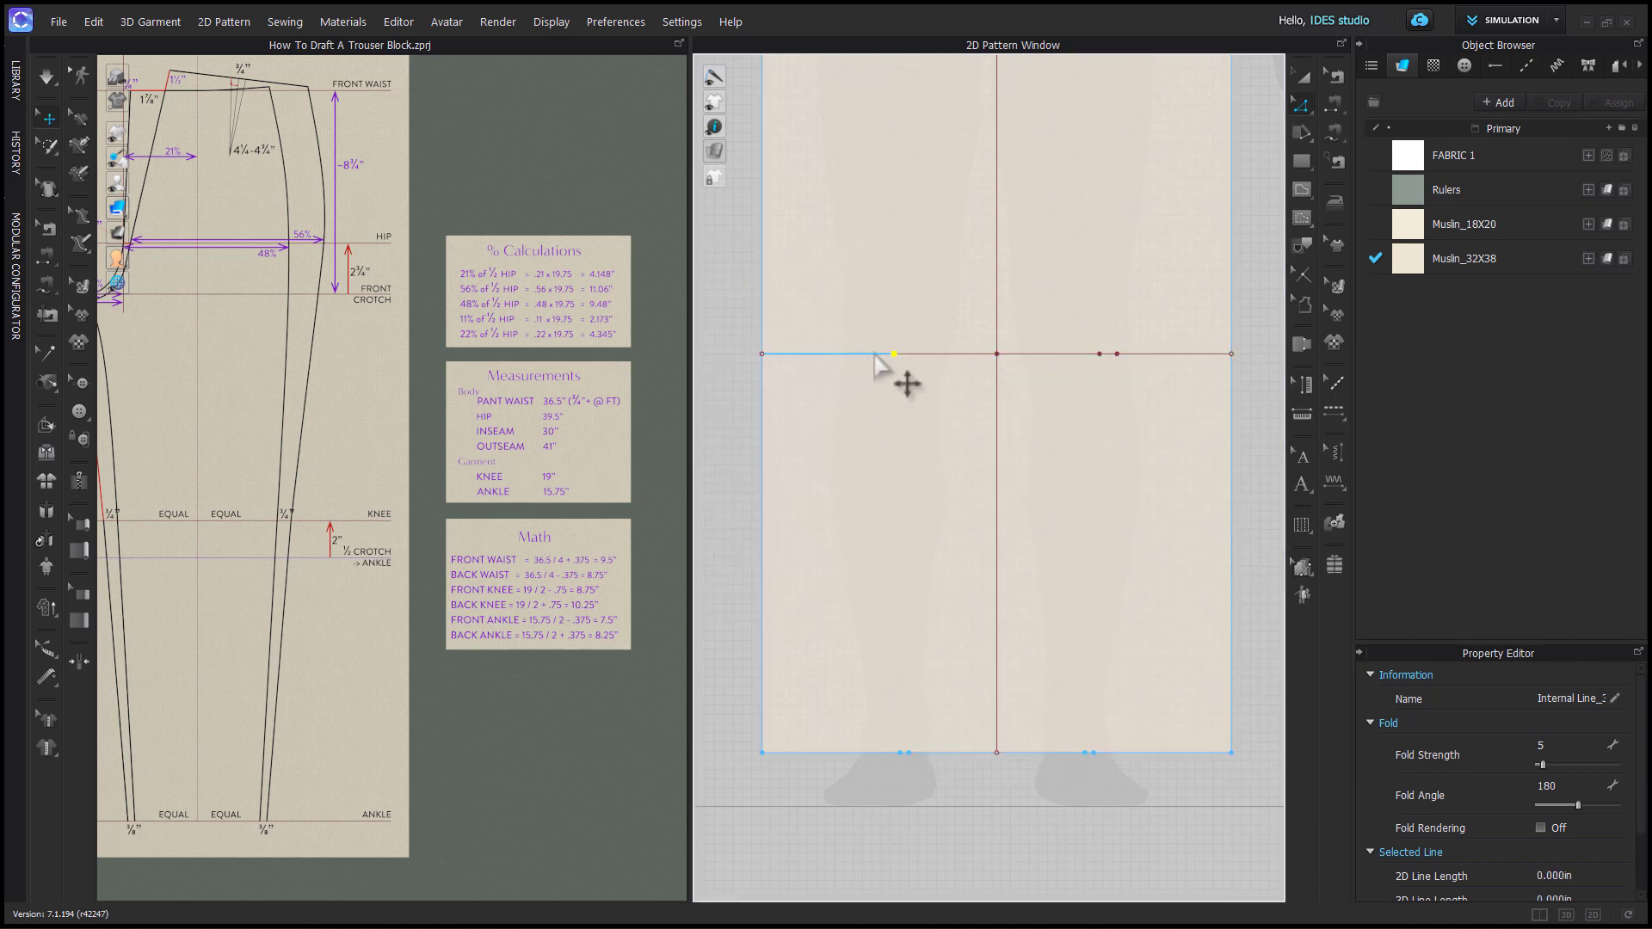
{"action": "right_click", "coordinate": [873, 353]}
{"action": "left_click", "coordinate": [903, 464]}
{"action": "key", "text": "Return"}
{"action": "scroll", "coordinate": [882, 358], "scroll_direction": "up", "scroll_amount": 2}
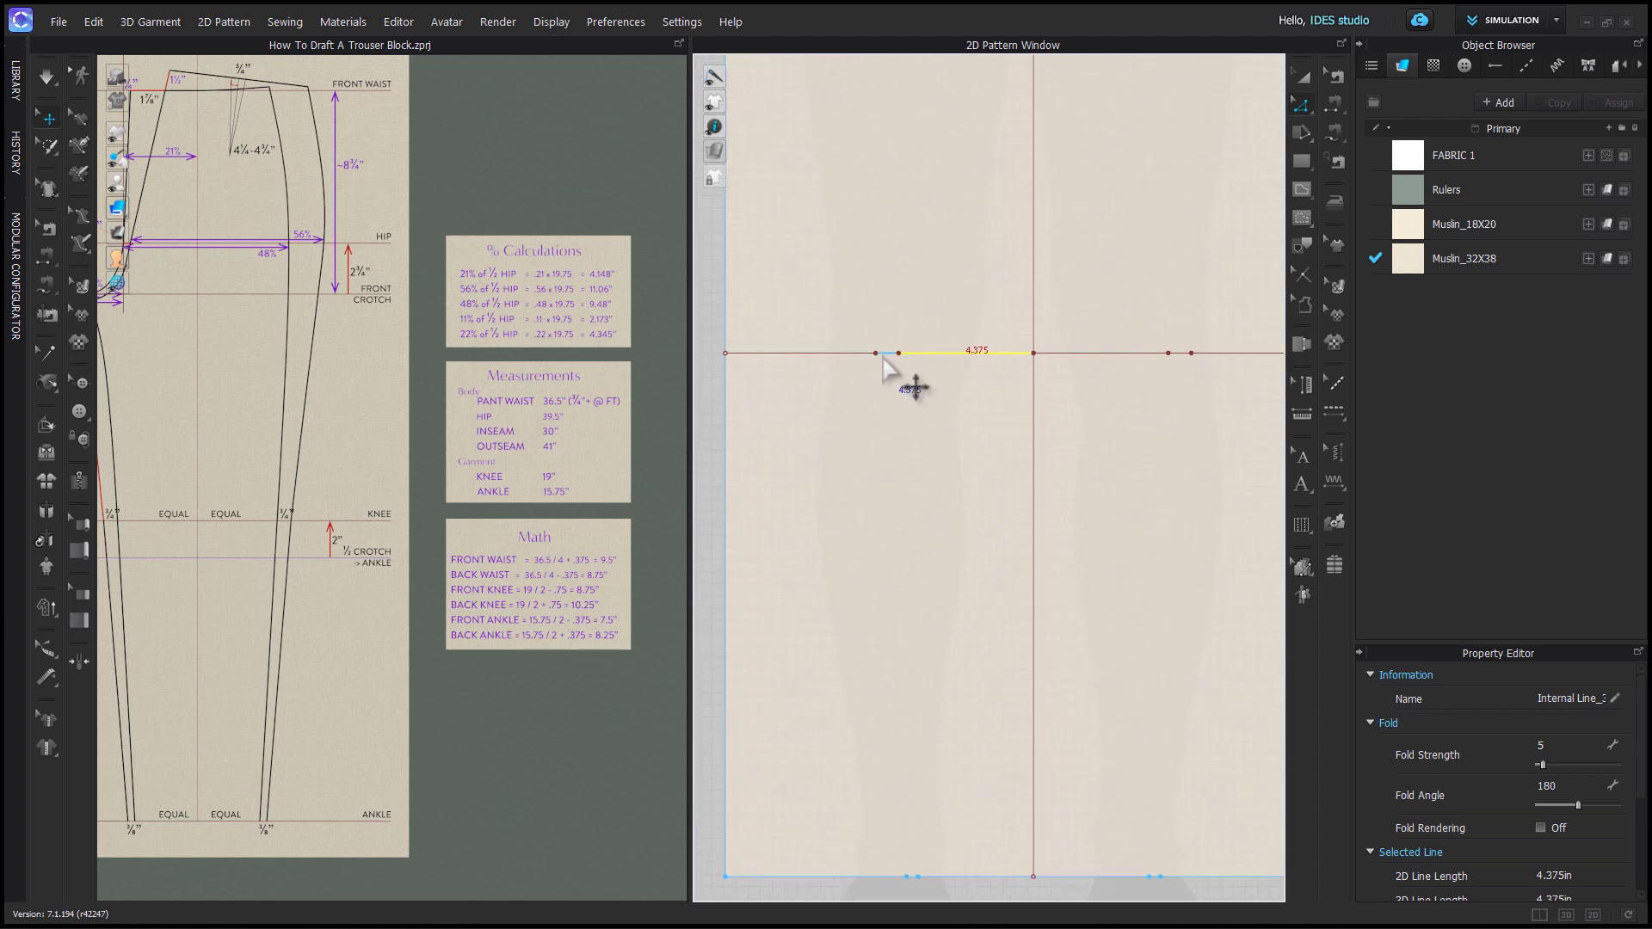
{"action": "left_click", "coordinate": [1122, 357], "text": "shift"}
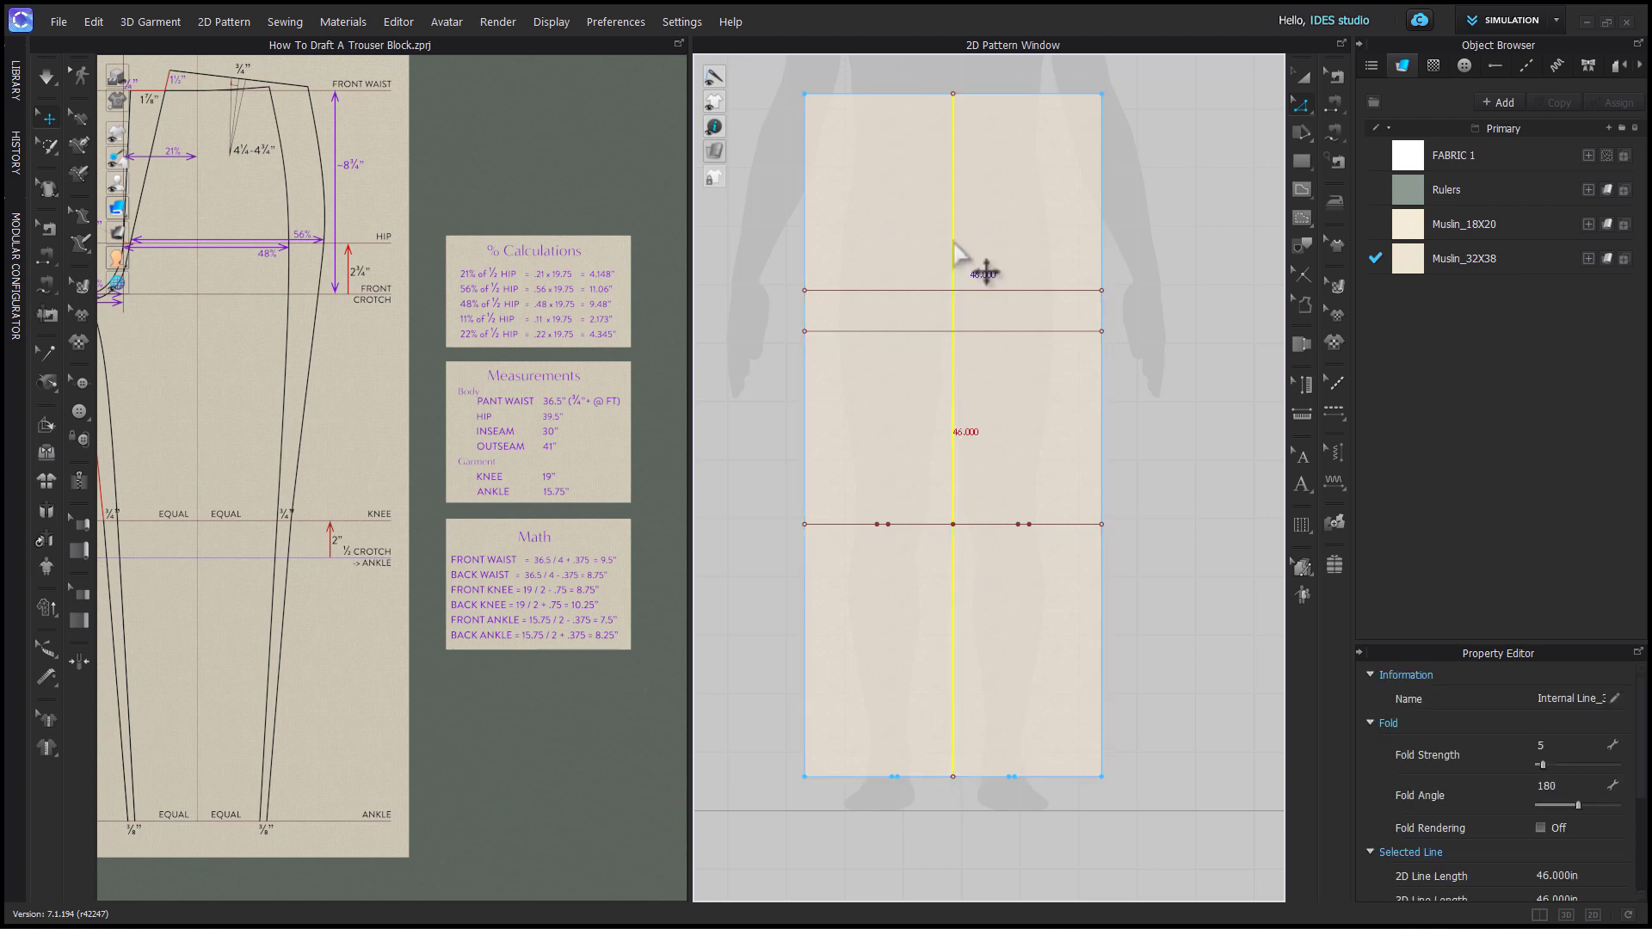
Offset the vertical centre line 4.148 in to the left as an internal line extended to the pattern outline, for 21% of half hip.
{"action": "middle_click_drag", "start_coordinate": [314, 434], "coordinate": [357, 525]}
{"action": "scroll", "coordinate": [237, 350], "scroll_direction": "up", "scroll_amount": 5}
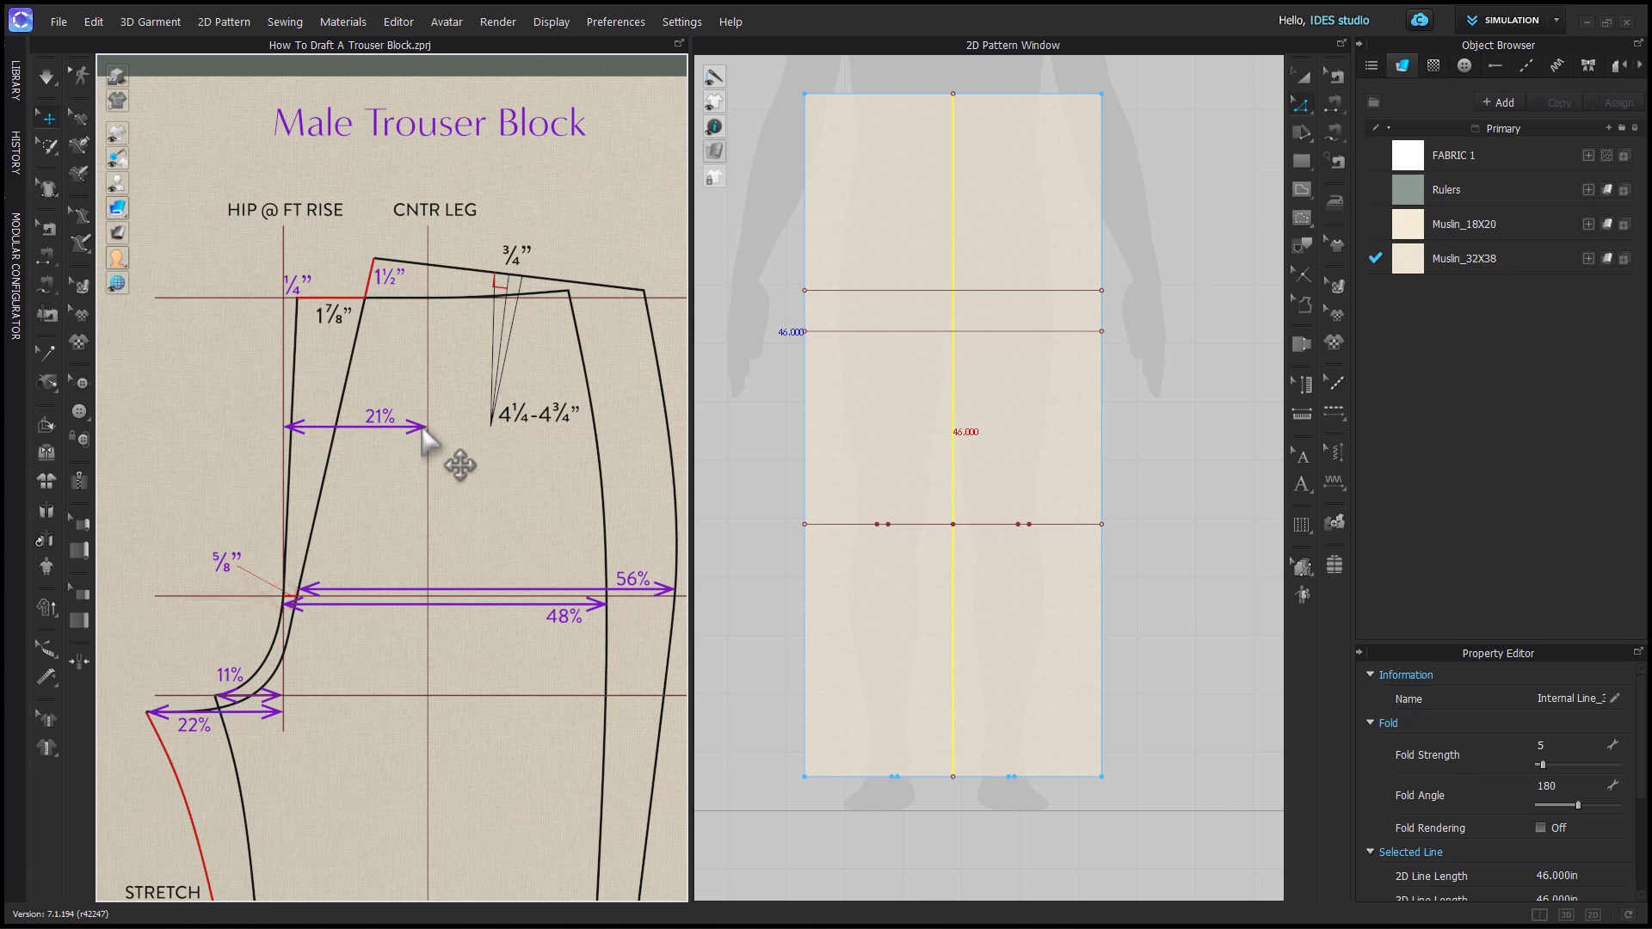
{"action": "scroll", "coordinate": [423, 429], "scroll_direction": "down", "scroll_amount": 2}
{"action": "mouse_move", "coordinate": [563, 729]}
{"action": "middle_mouse_down"}
{"action": "mouse_move", "coordinate": [262, 498]}
{"action": "mouse_move", "coordinate": [179, 491]}
{"action": "middle_mouse_up"}
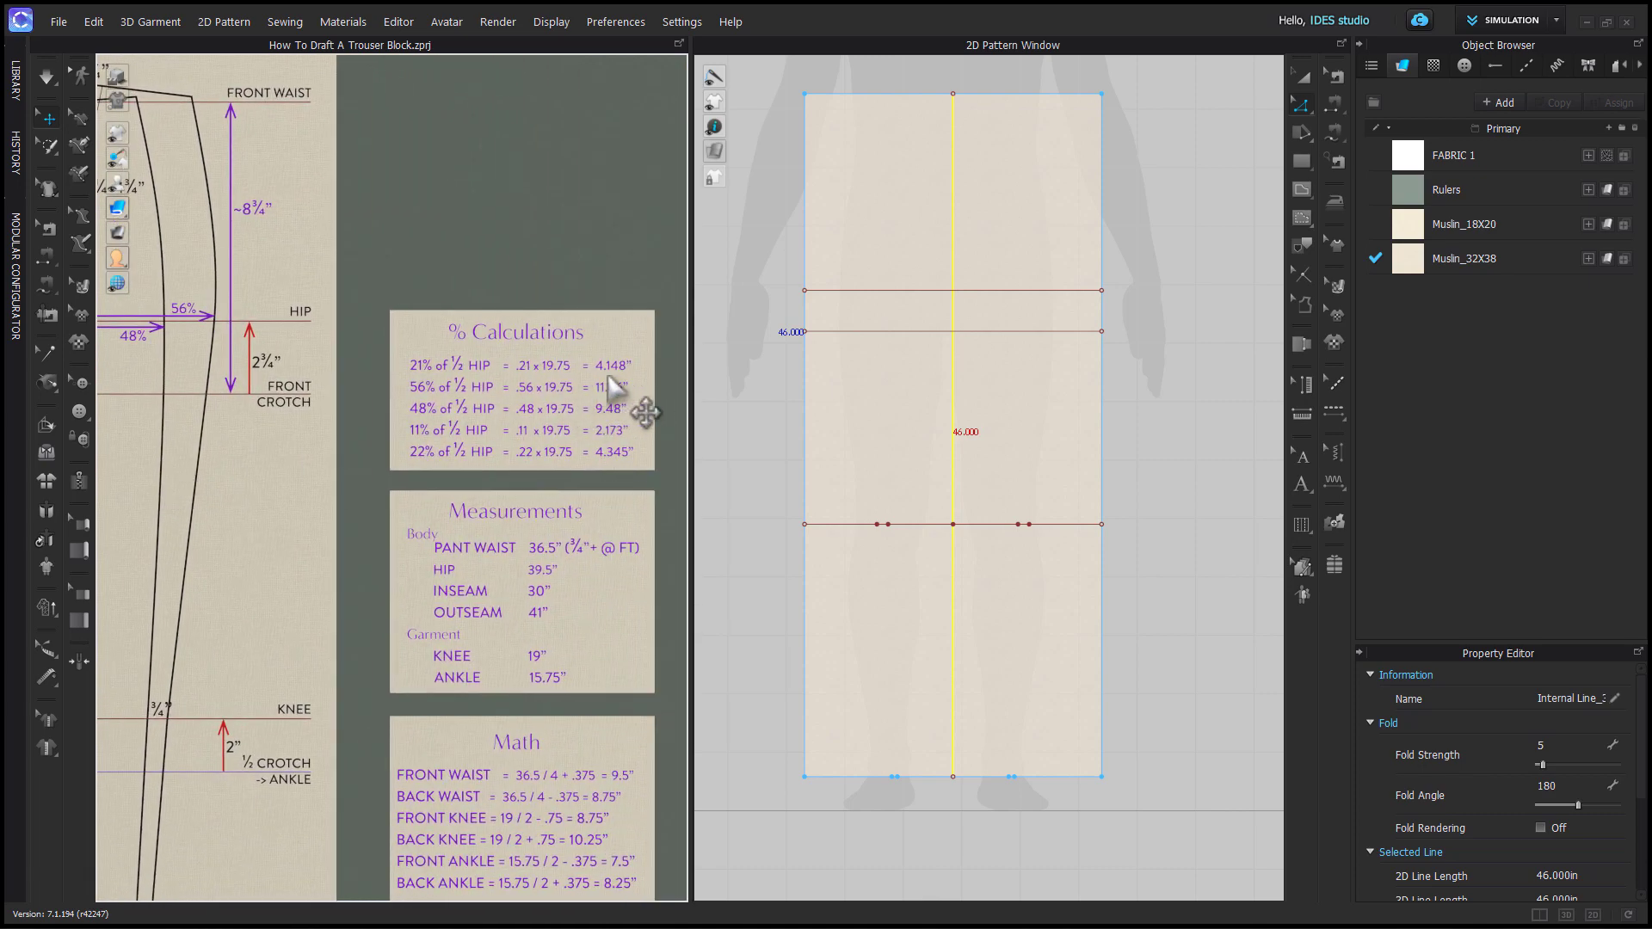
{"action": "right_click", "coordinate": [953, 369]}
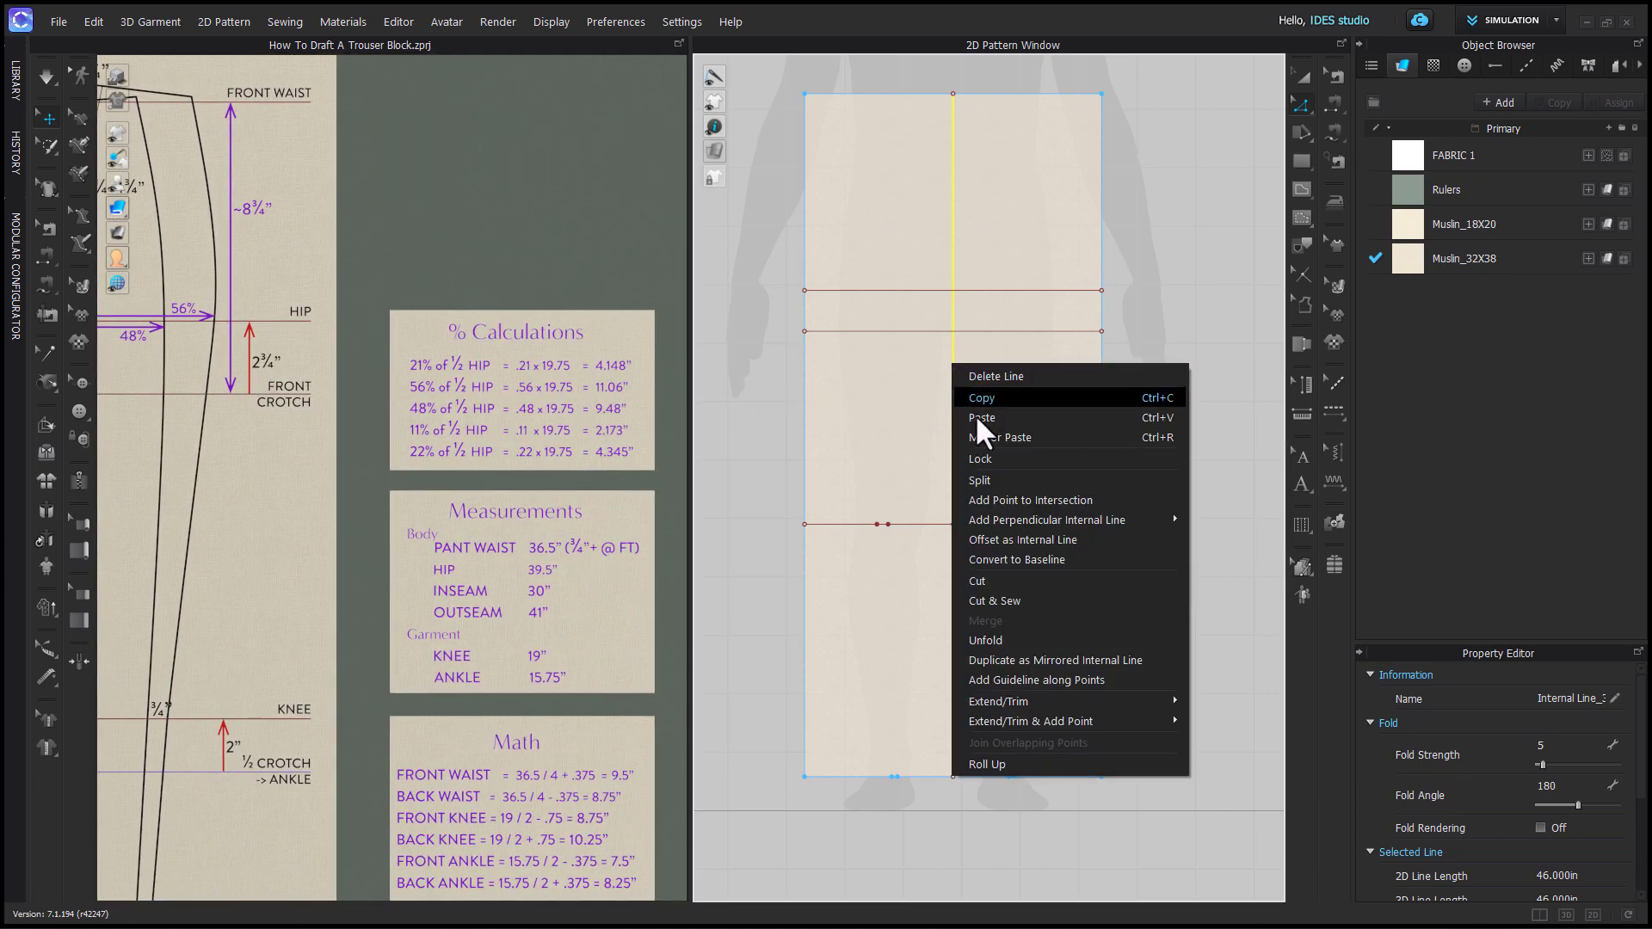
{"action": "left_click", "coordinate": [996, 526]}
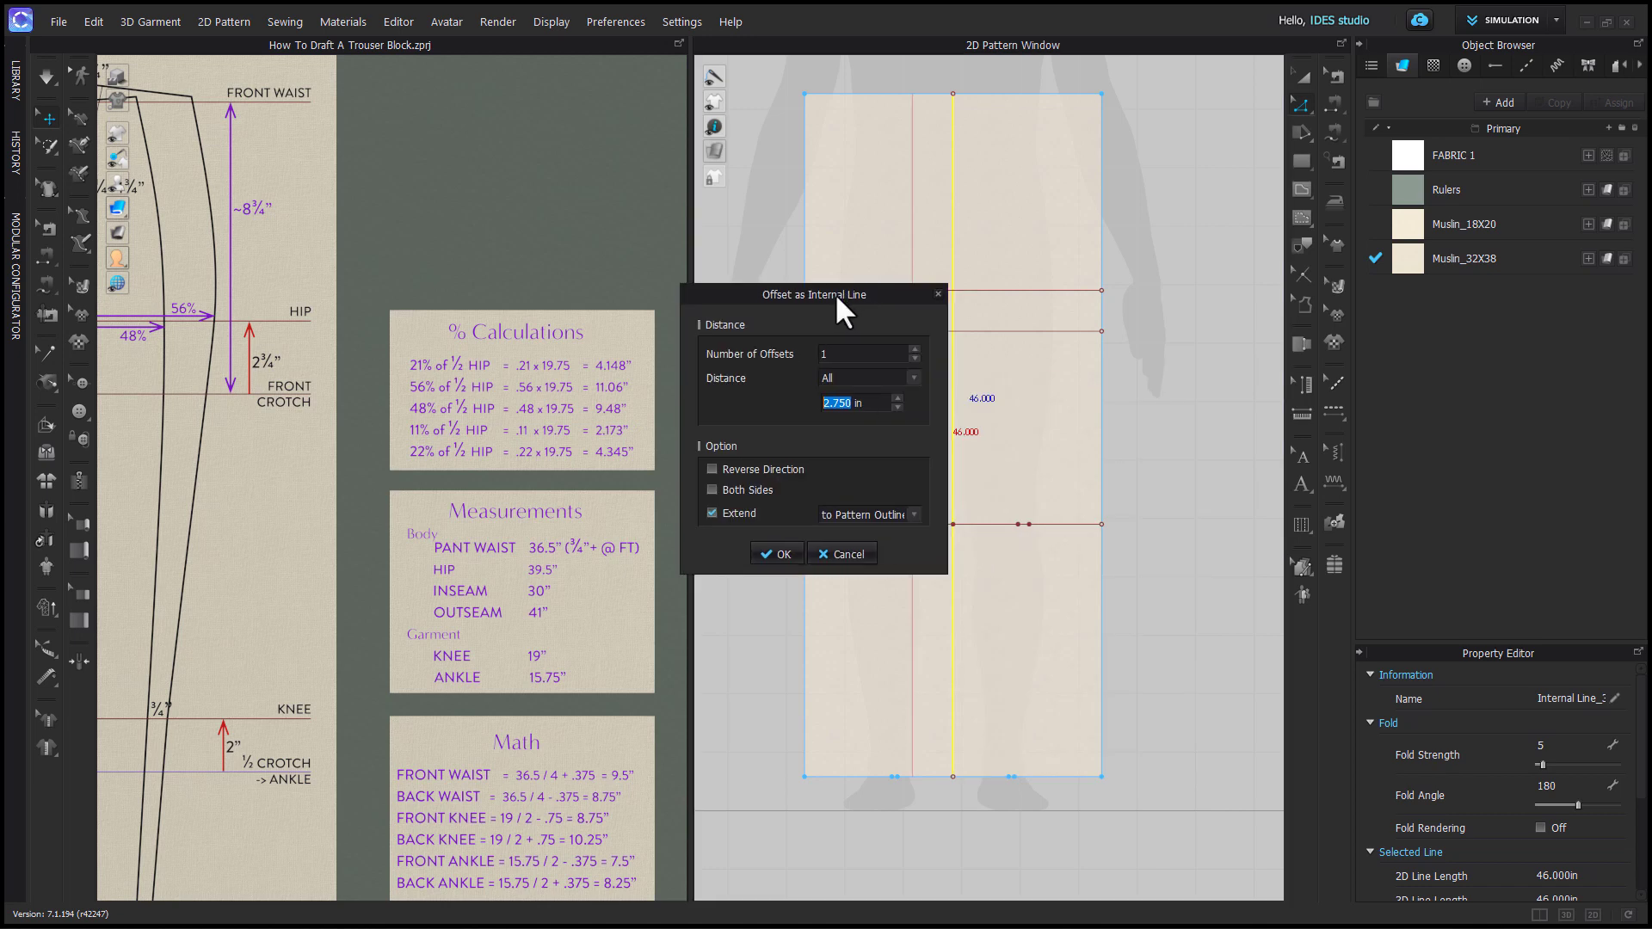
{"action": "left_click_drag", "start_coordinate": [845, 297], "coordinate": [686, 301]}
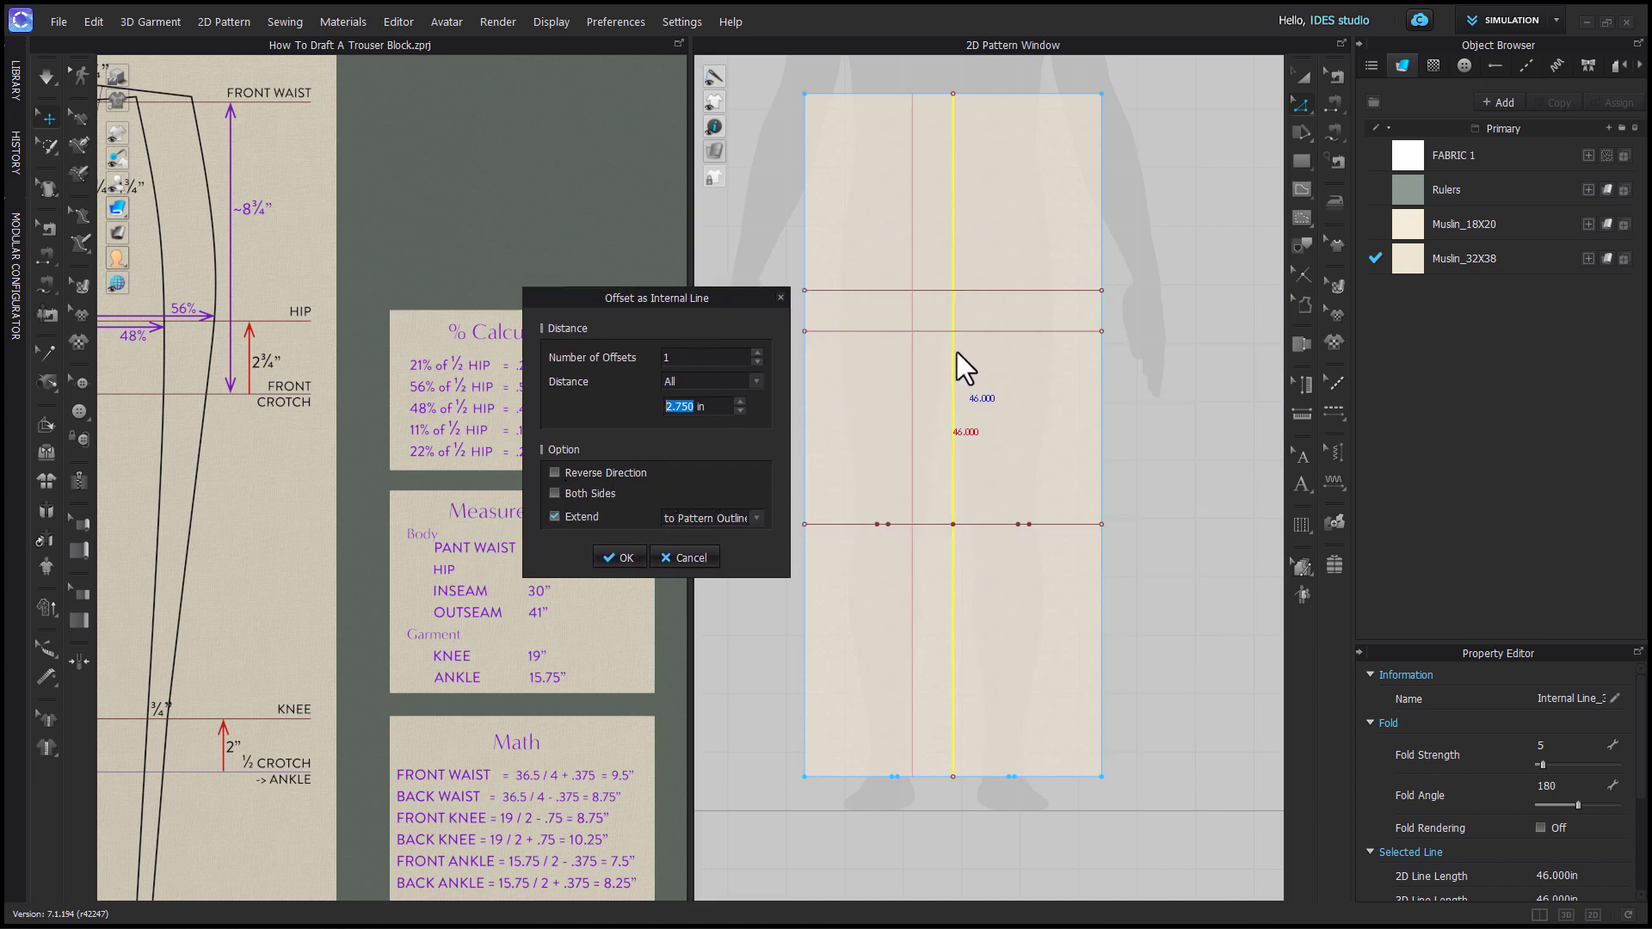
{"action": "type", "text": "4.148"}
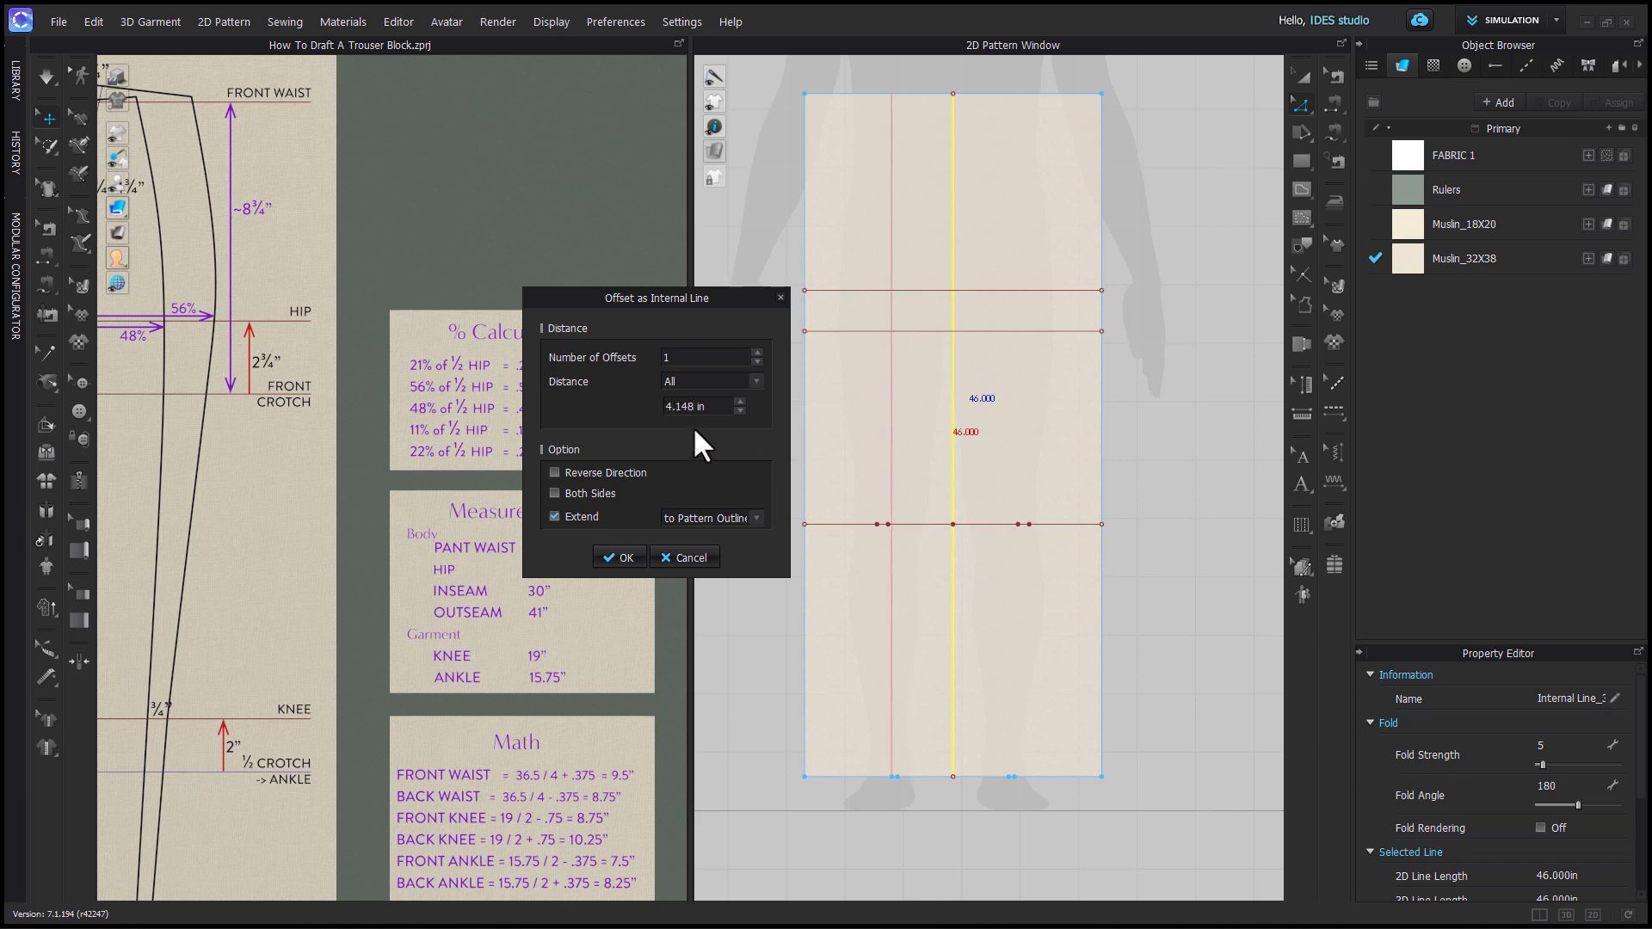
{"action": "left_click", "coordinate": [622, 557]}
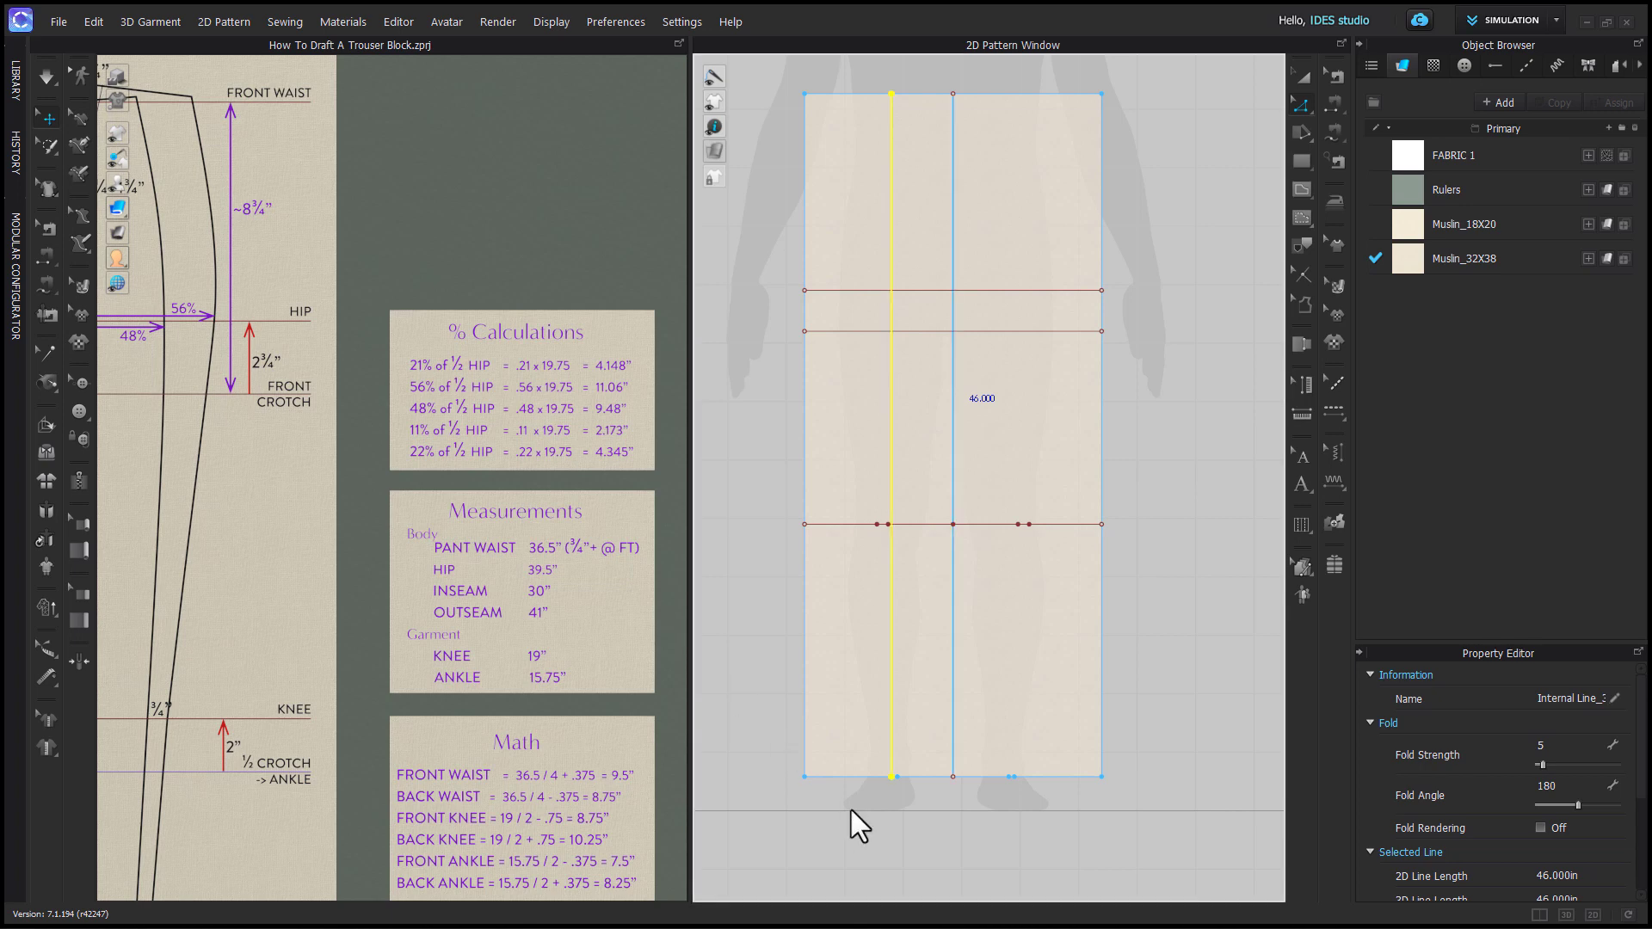
{"action": "left_click", "coordinate": [890, 824]}
Shorten the offset line by moving its lower endpoint straight up to just below the crotch line.
{"action": "left_click", "coordinate": [906, 791]}
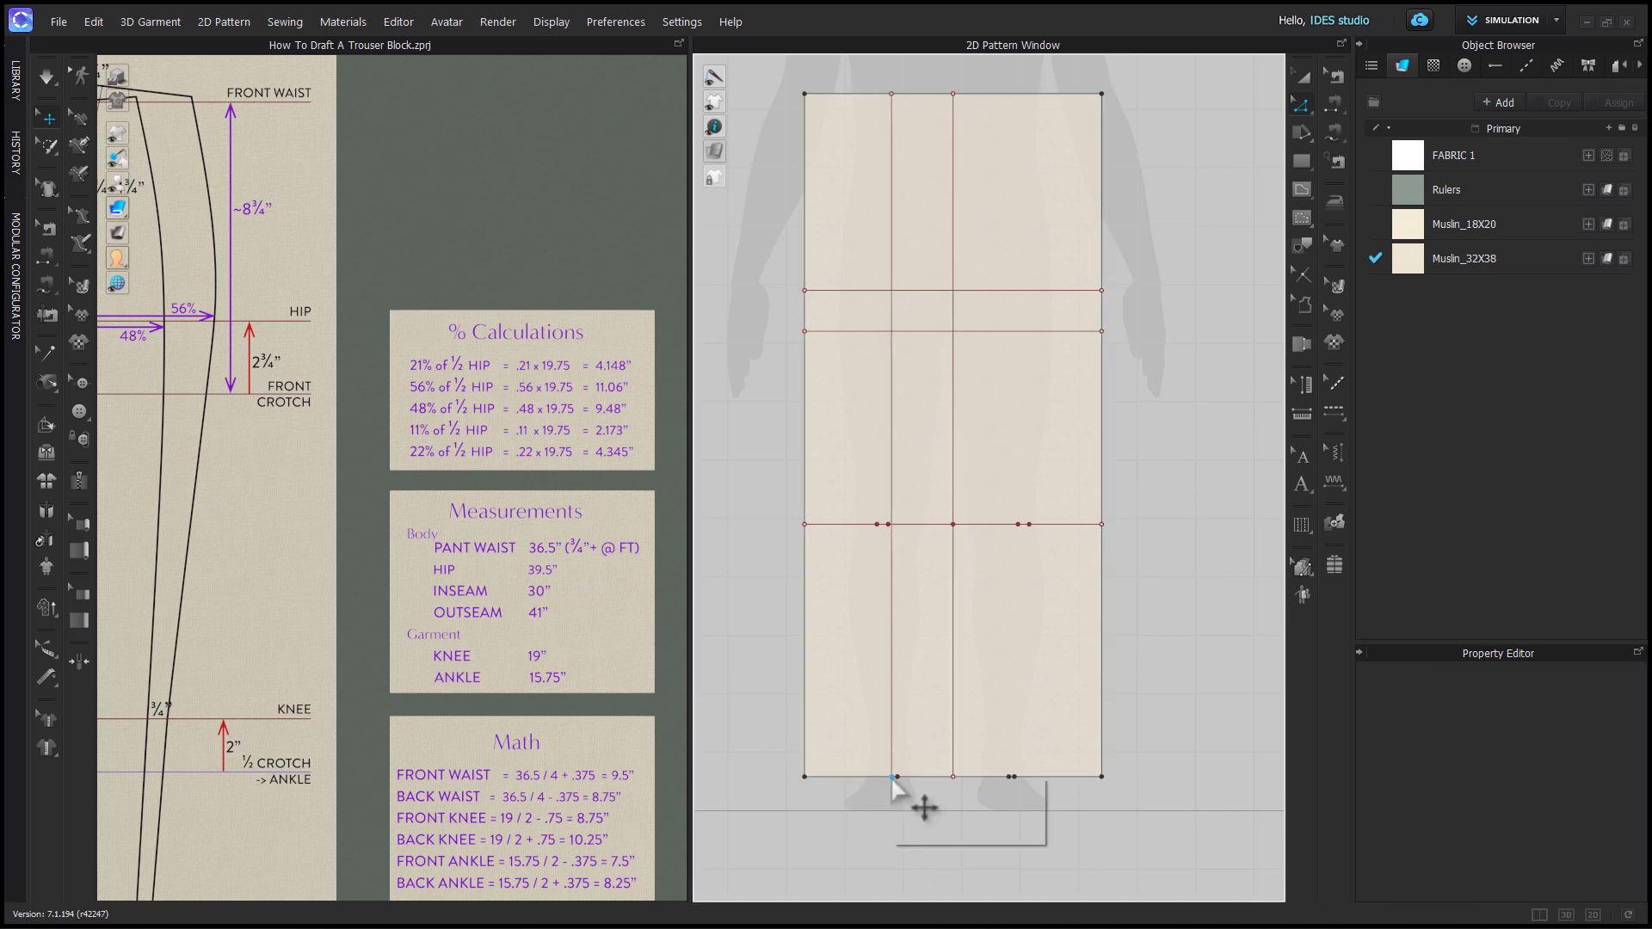
{"action": "left_click", "coordinate": [896, 787]}
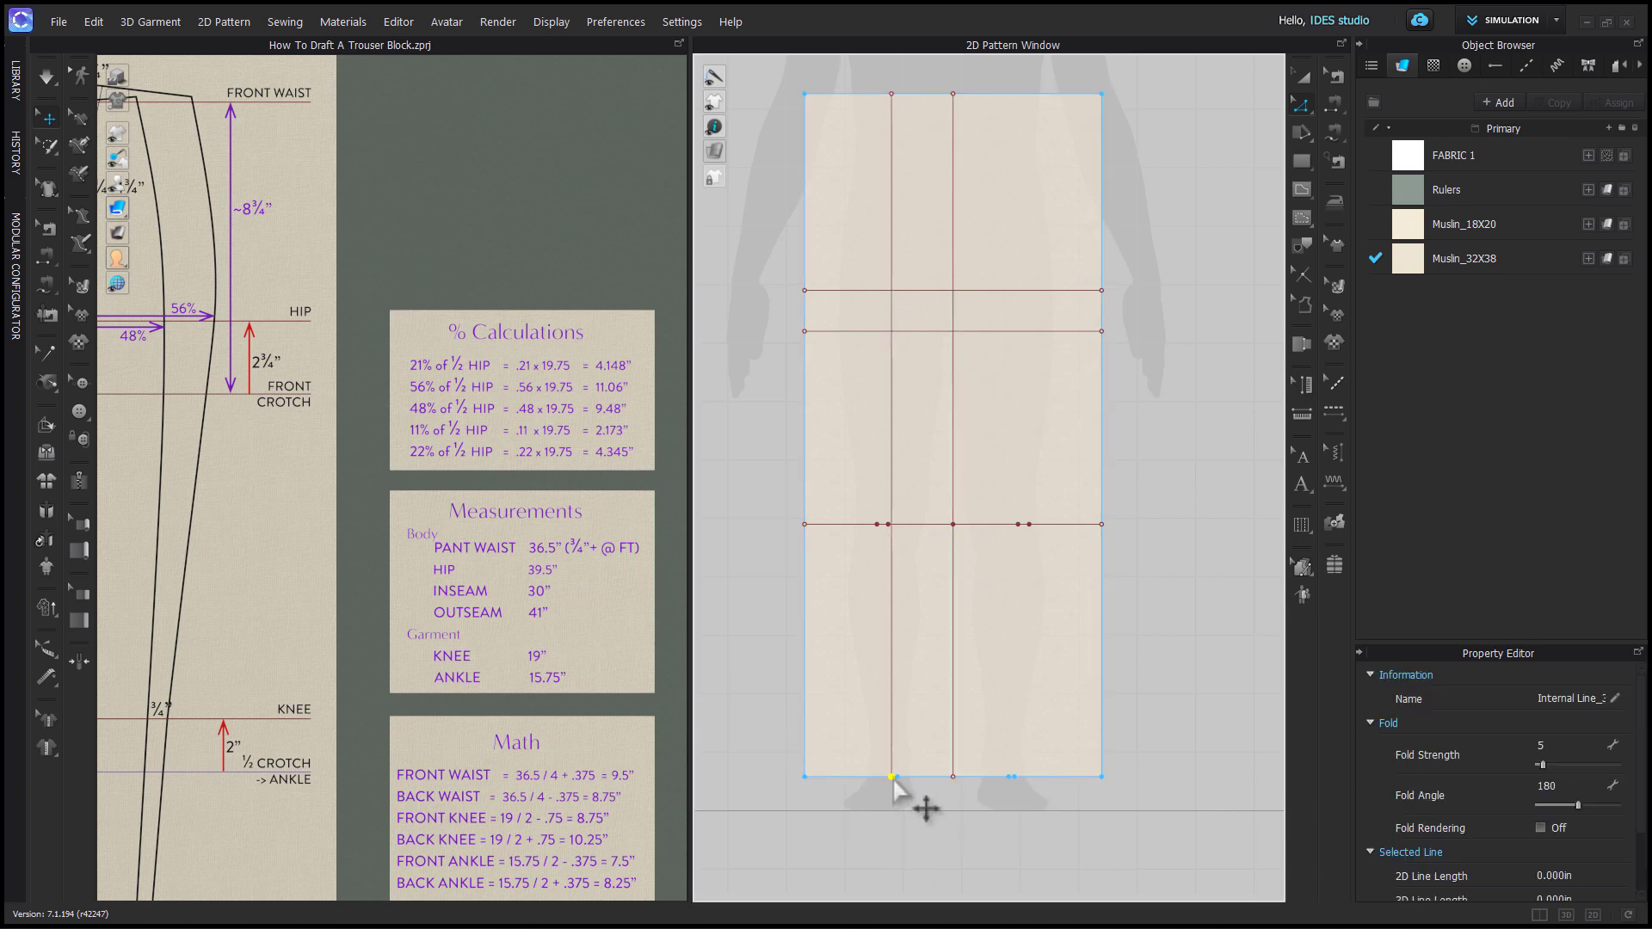
{"action": "left_click_drag", "start_coordinate": [893, 777], "coordinate": [892, 353]}
{"action": "left_click", "coordinate": [1172, 522]}
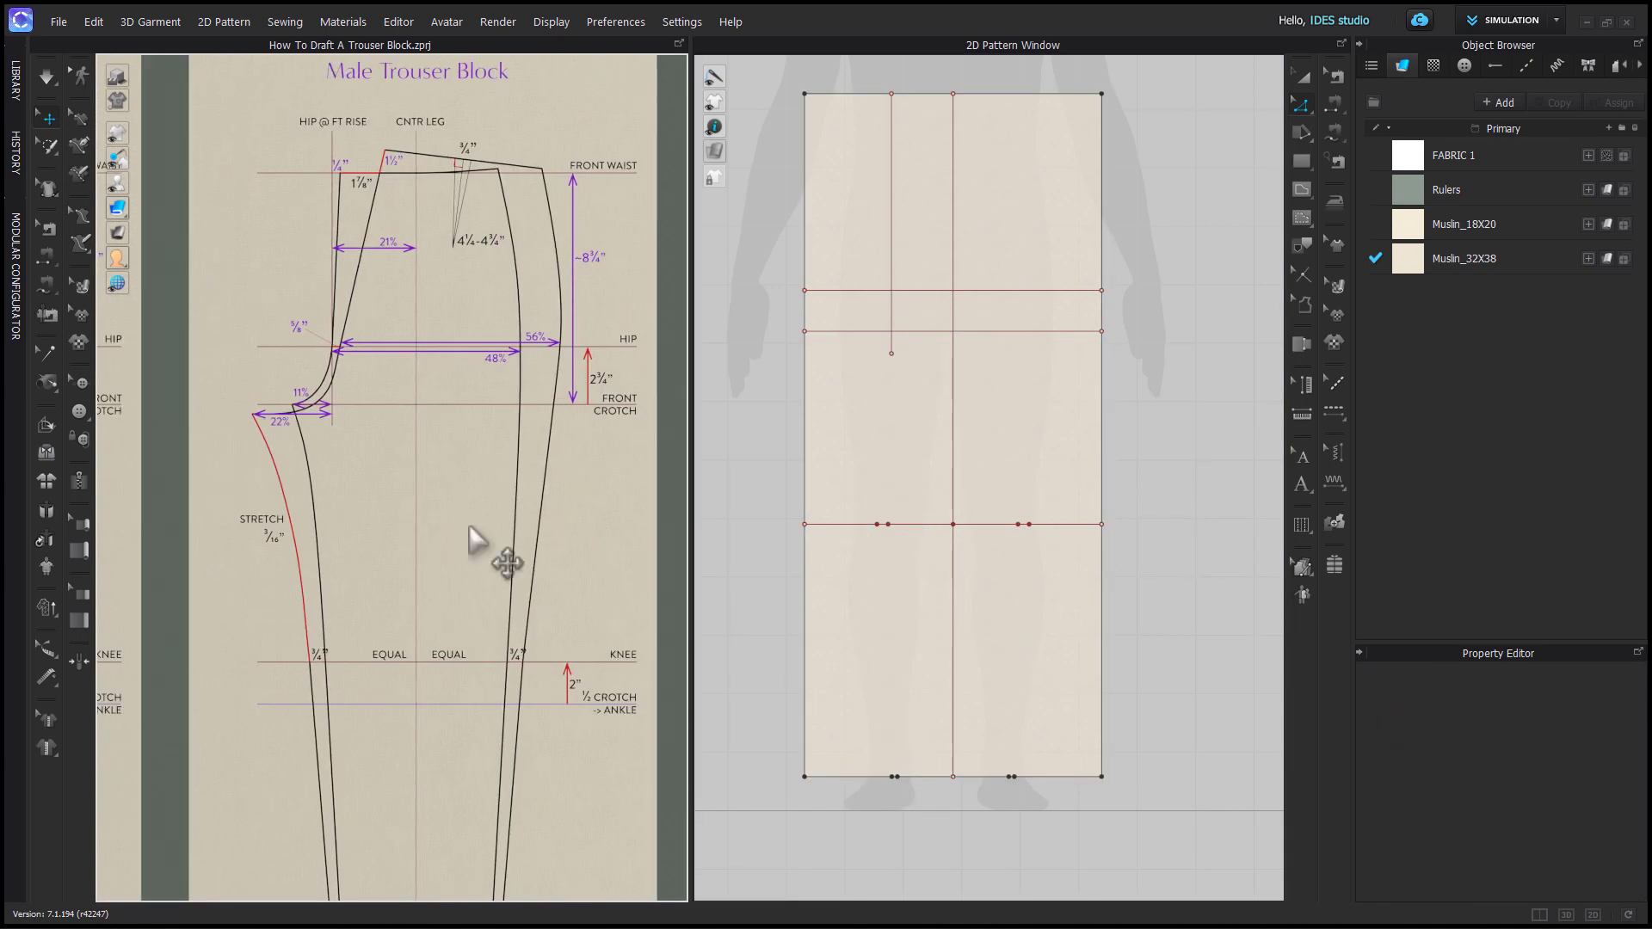
Add intersection points on the crotch line and delete the one at the centre line, keeping the one at the offset vertical line.
{"action": "scroll", "coordinate": [1025, 505], "scroll_direction": "up", "scroll_amount": 1}
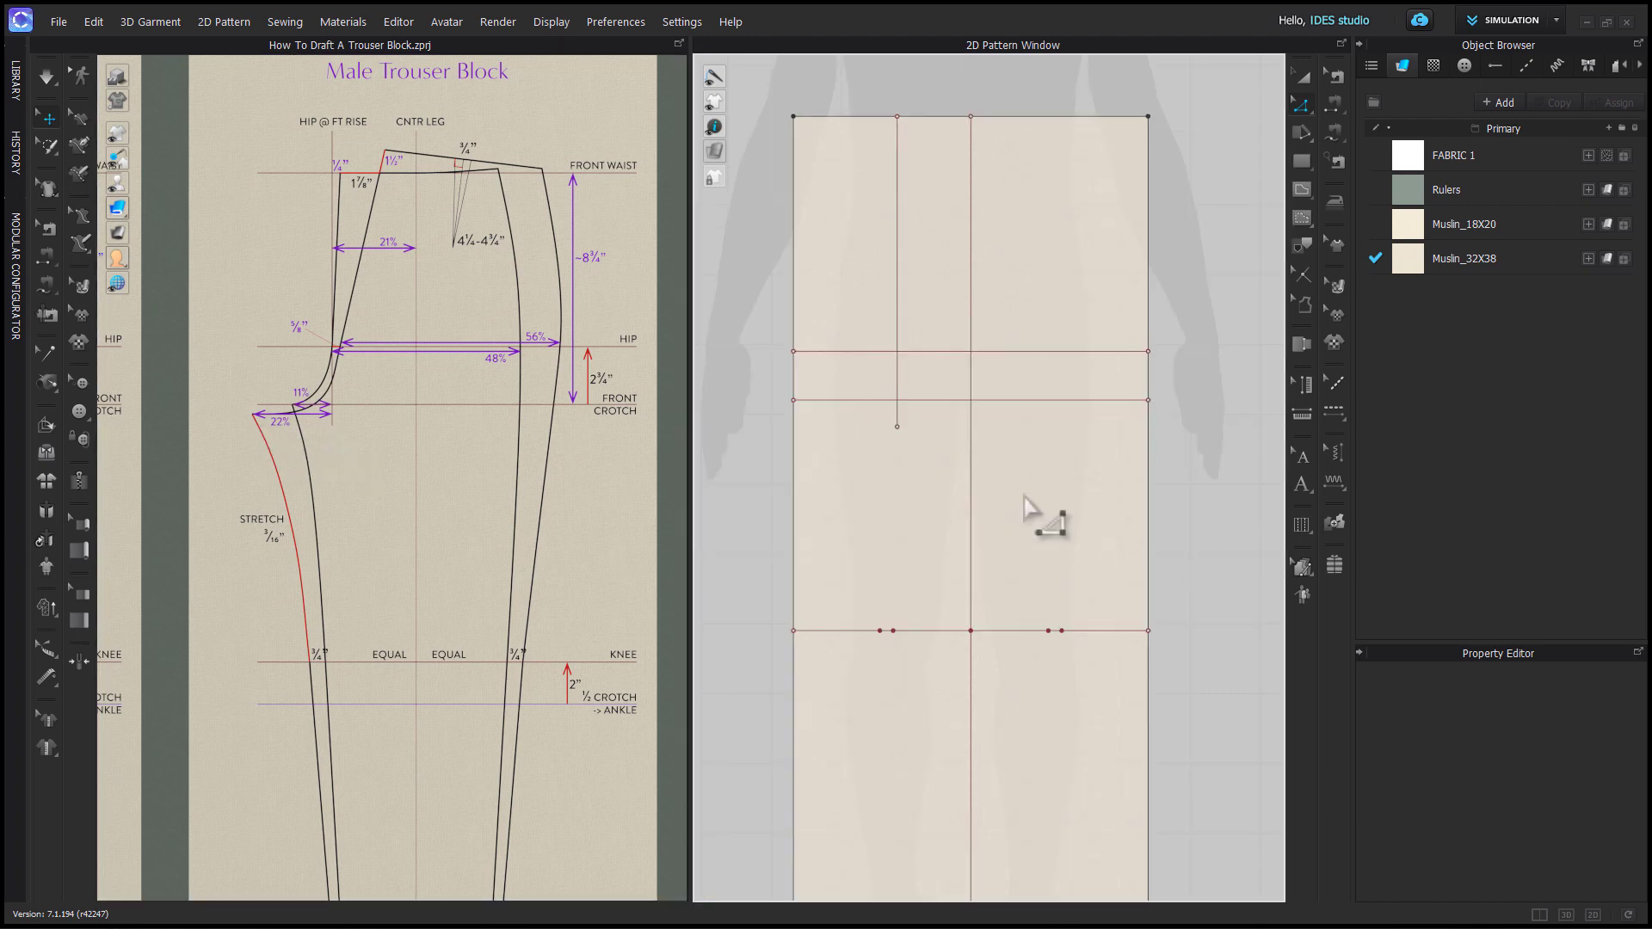
{"action": "right_click", "coordinate": [919, 400]}
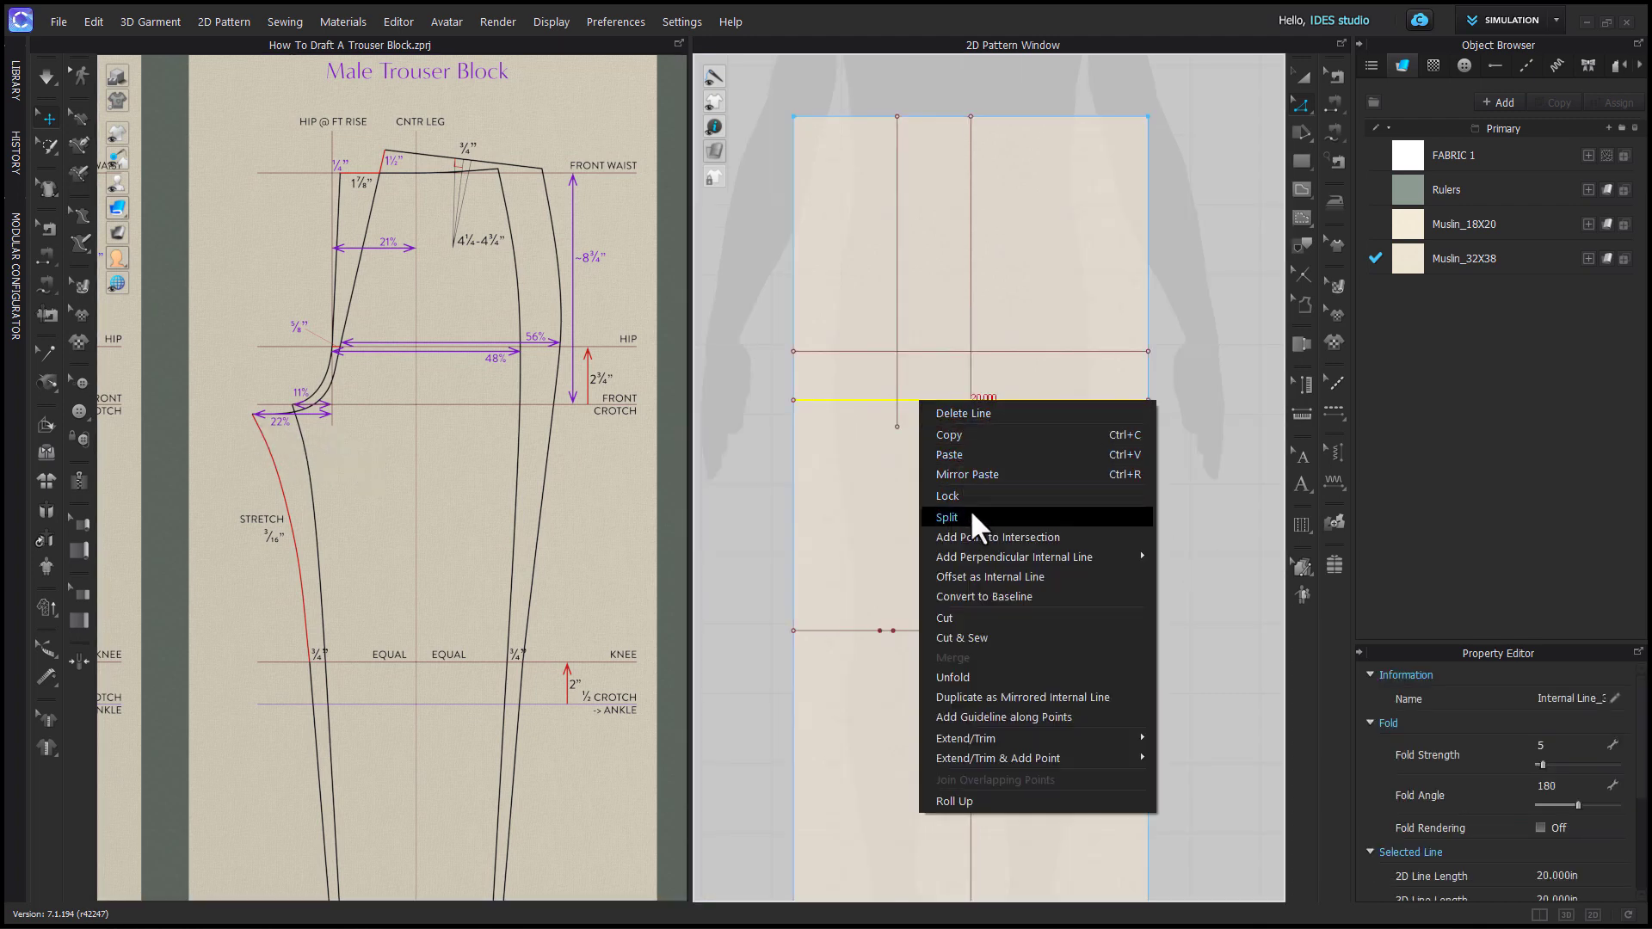
{"action": "left_click", "coordinate": [1063, 535]}
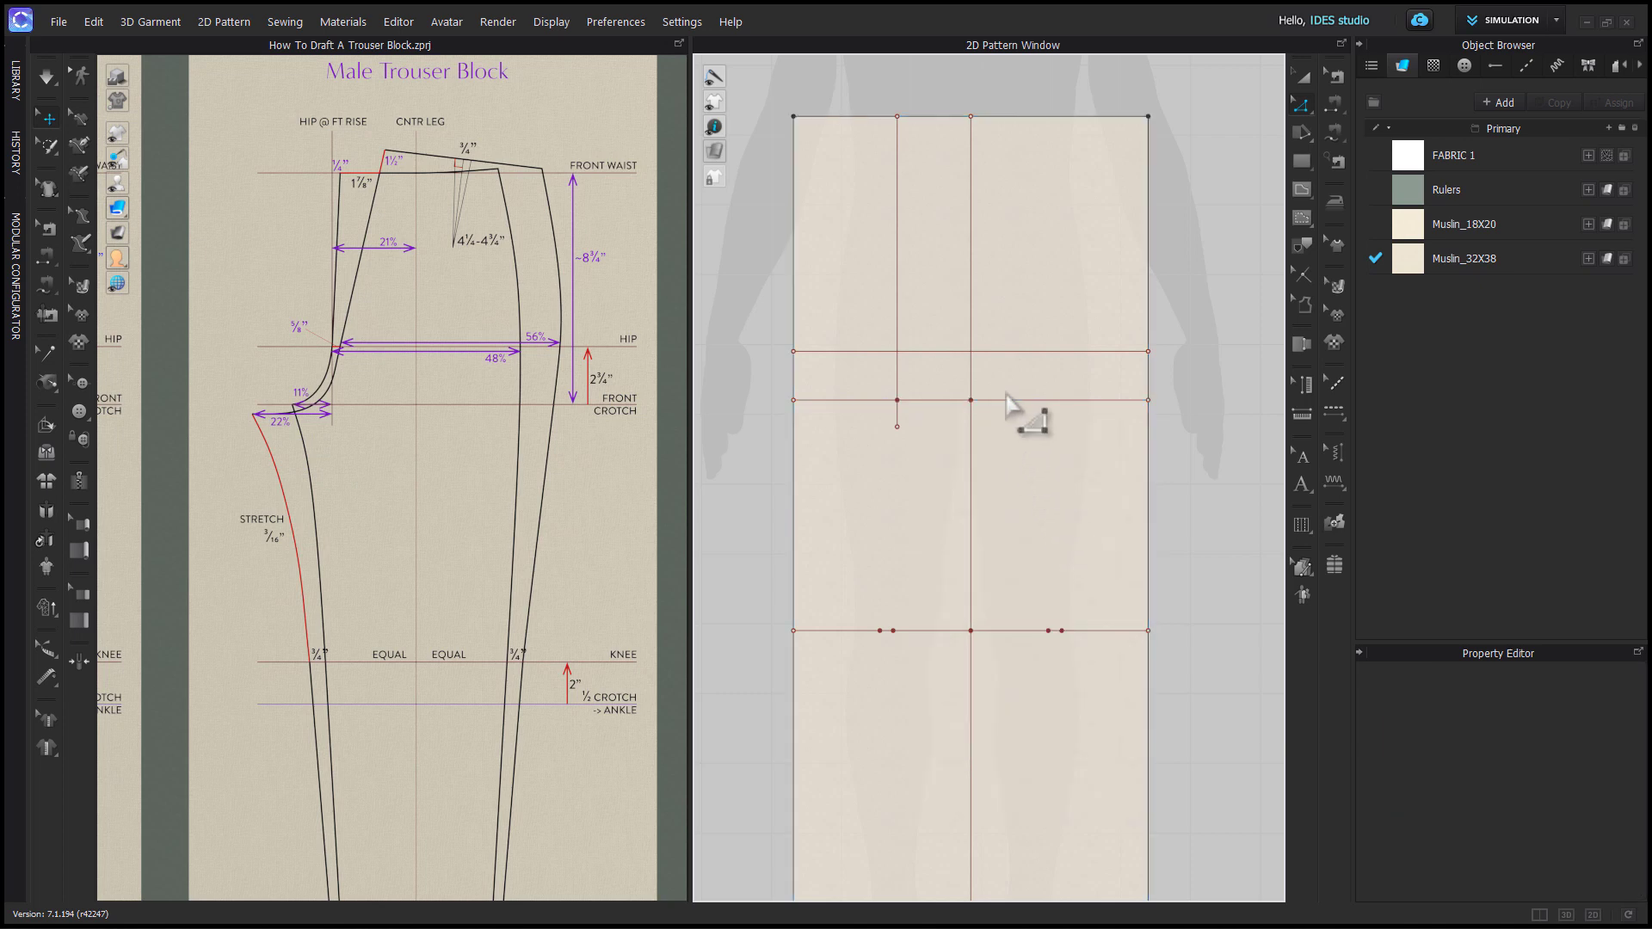
{"action": "left_click", "coordinate": [970, 401]}
{"action": "left_click", "coordinate": [947, 465]}
Split the left crotch line segment 2.173 in outward from the offset vertical line to mark the front crotch at 11% of half hip.
{"action": "scroll", "coordinate": [292, 461], "scroll_direction": "up", "scroll_amount": 3}
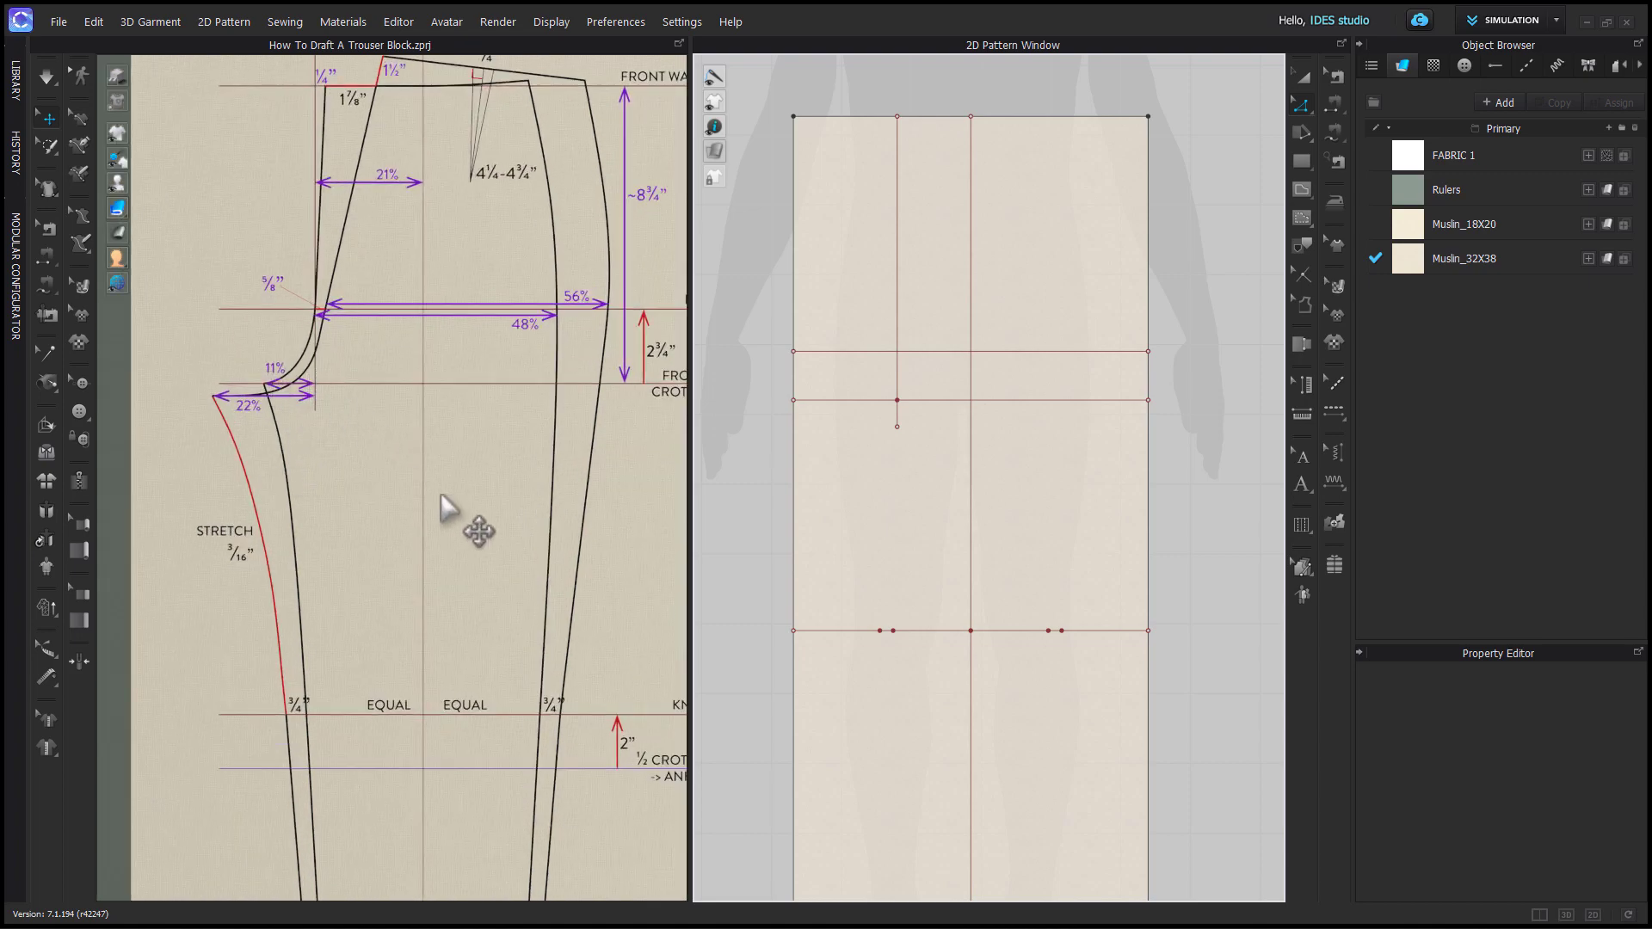
{"action": "scroll", "coordinate": [517, 542], "scroll_direction": "down", "scroll_amount": 4}
{"action": "middle_click_drag", "start_coordinate": [585, 594], "coordinate": [410, 627]}
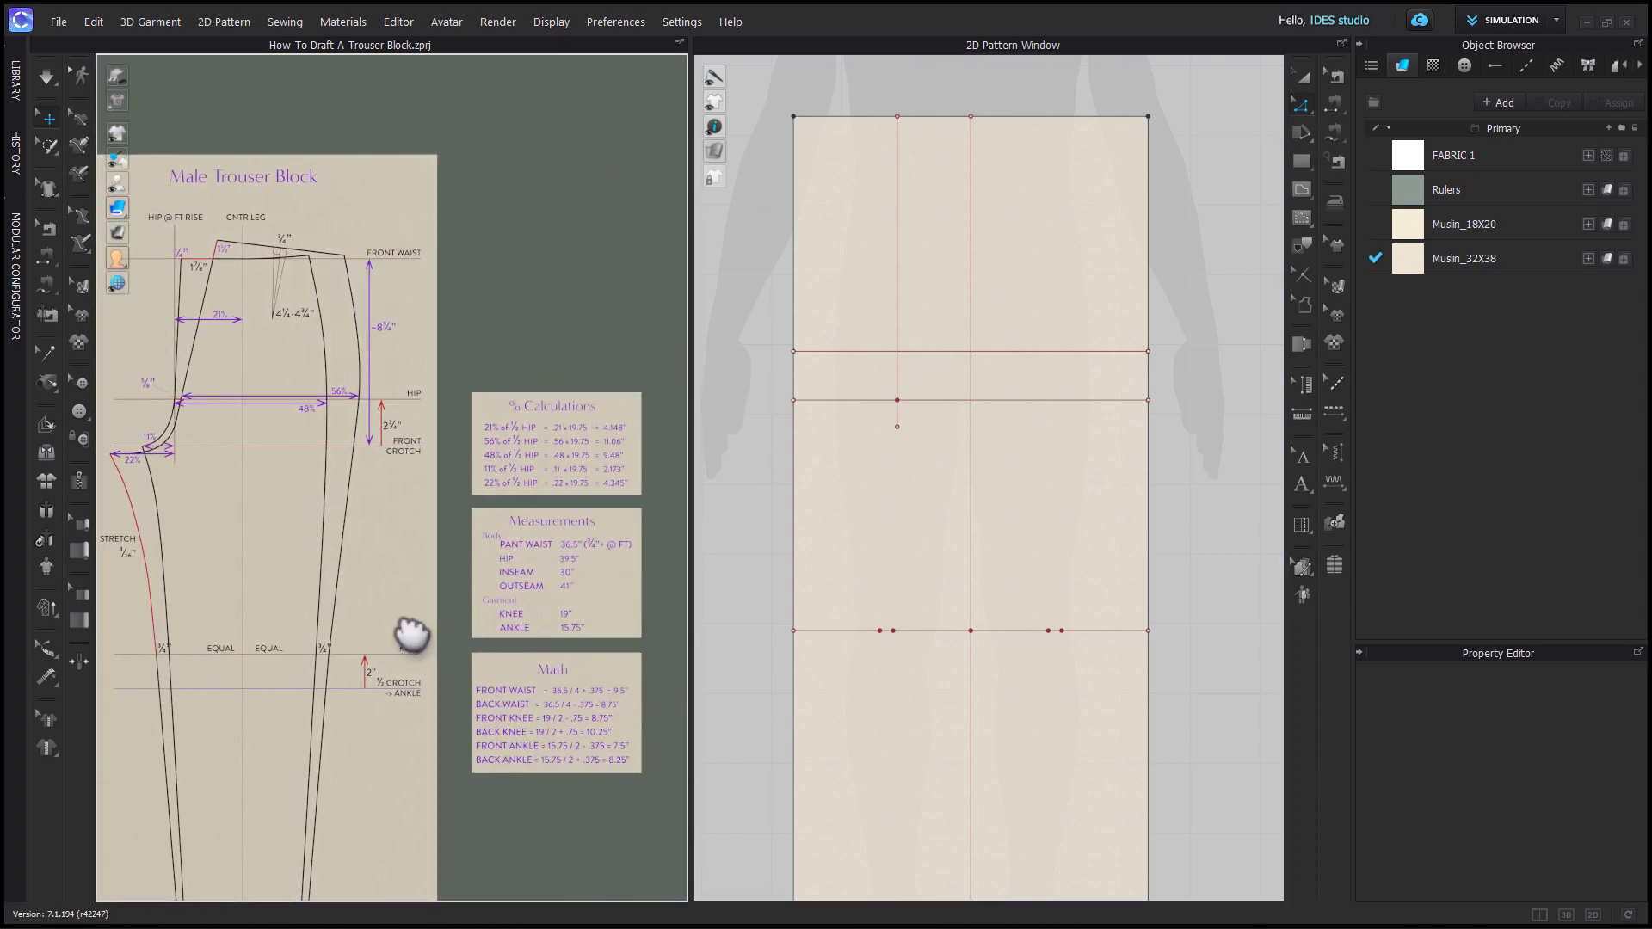
{"action": "scroll", "coordinate": [482, 579], "scroll_direction": "up", "scroll_amount": 4}
{"action": "middle_click_drag", "start_coordinate": [563, 590], "coordinate": [456, 551]}
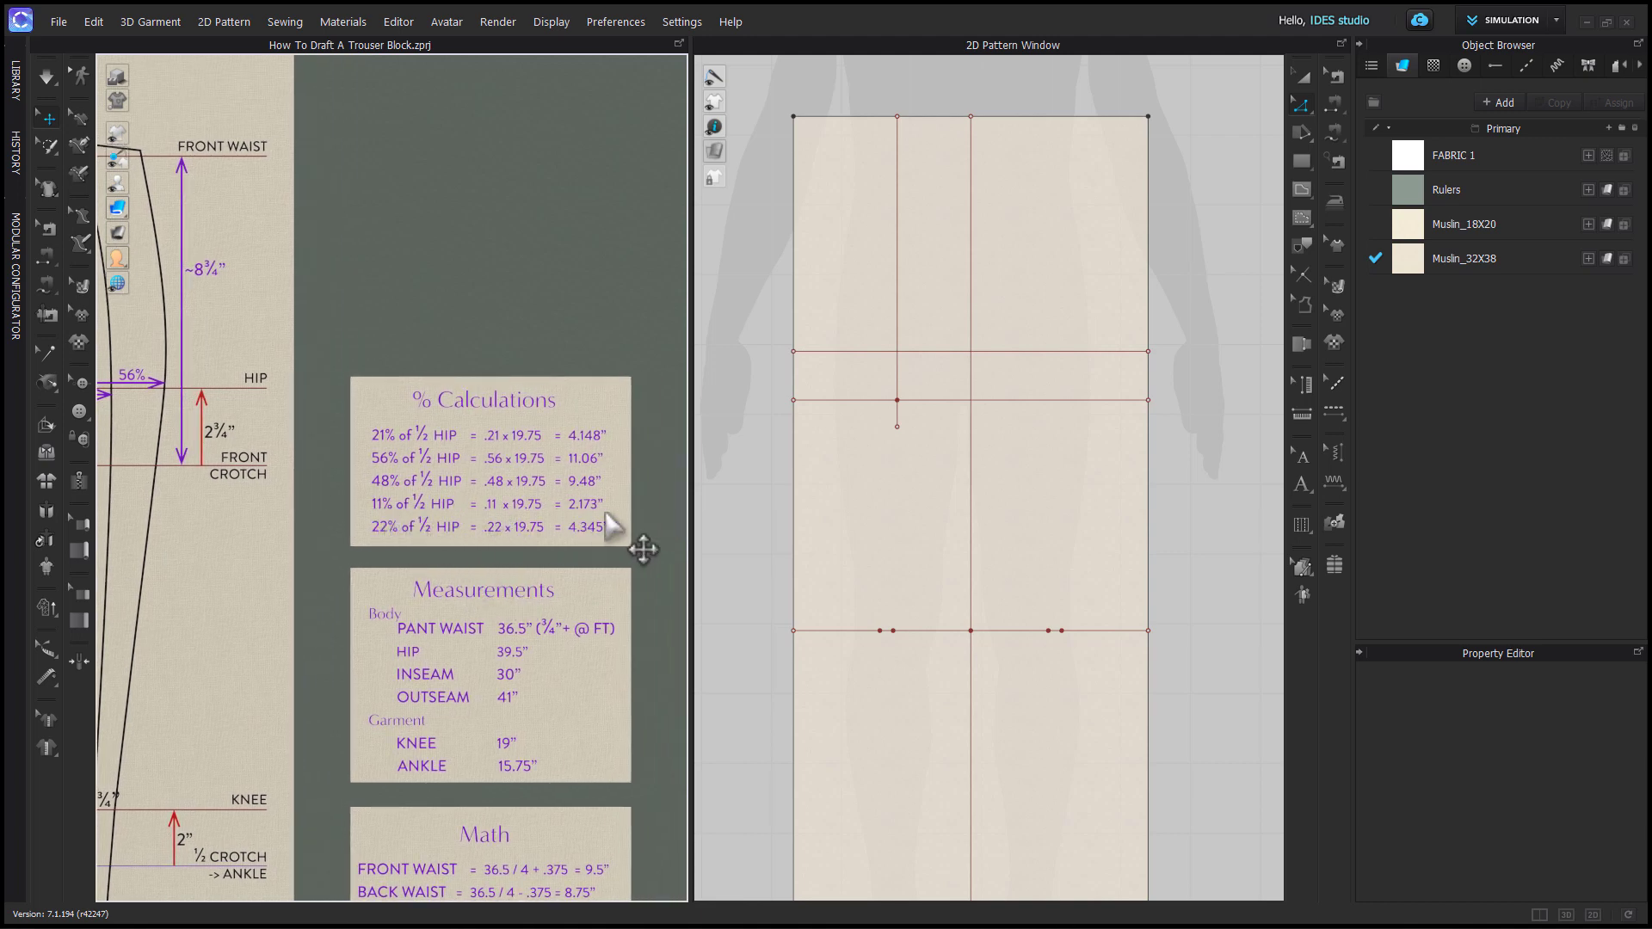
{"action": "right_click", "coordinate": [864, 401]}
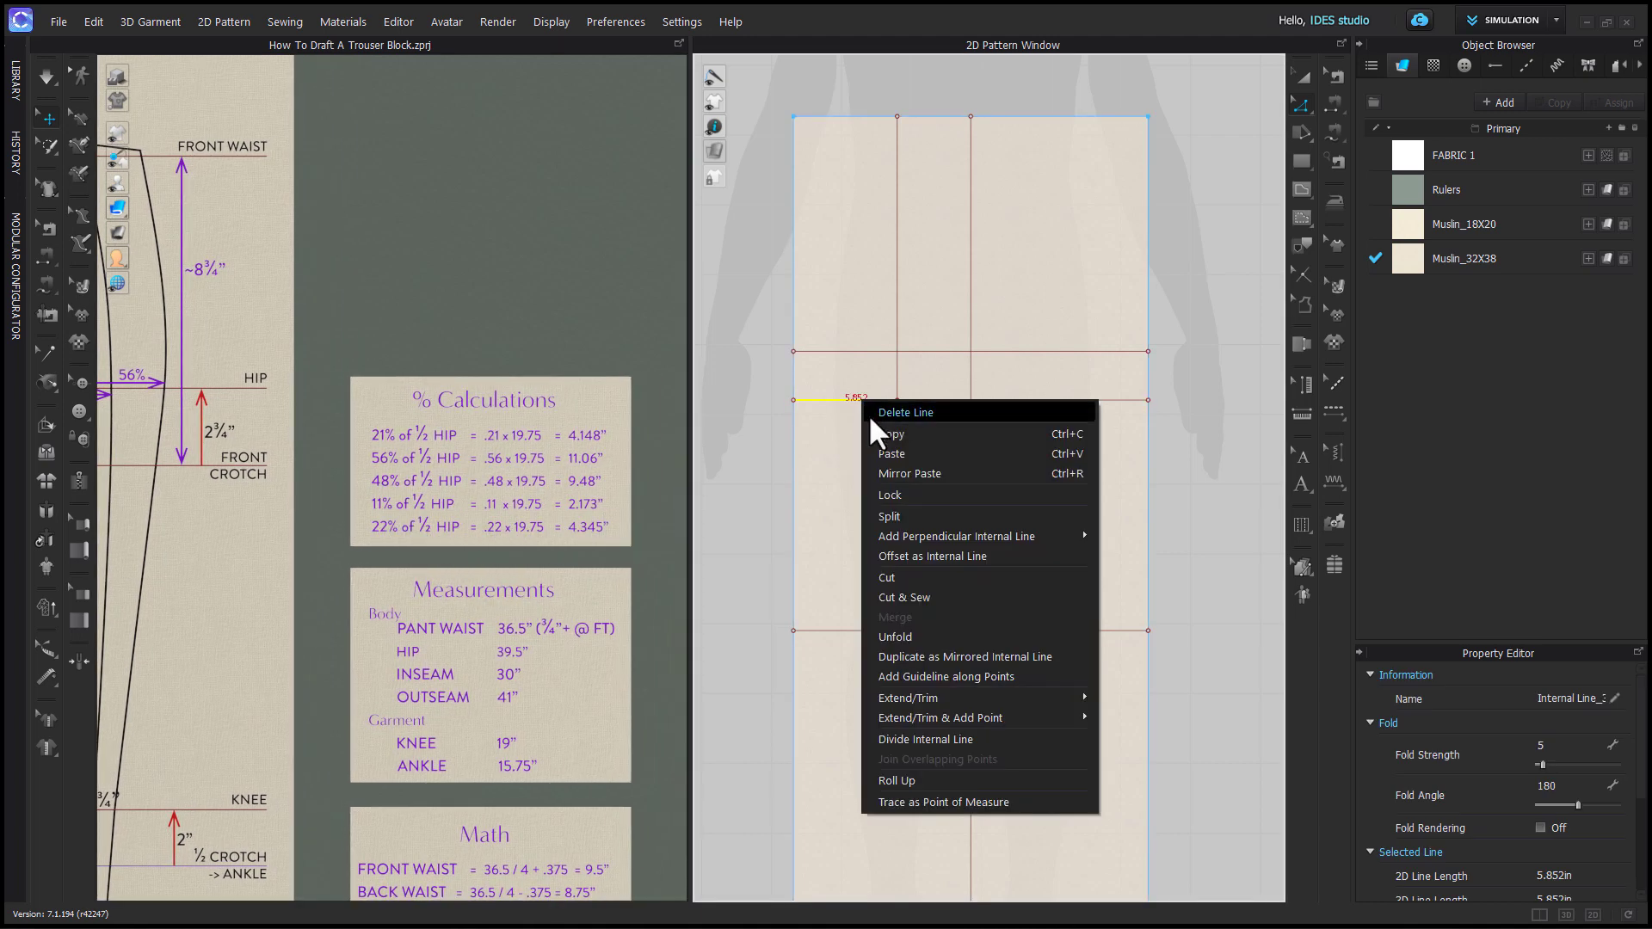
{"action": "left_click", "coordinate": [890, 517]}
{"action": "type", "text": "2.173"}
{"action": "key", "text": "Return"}
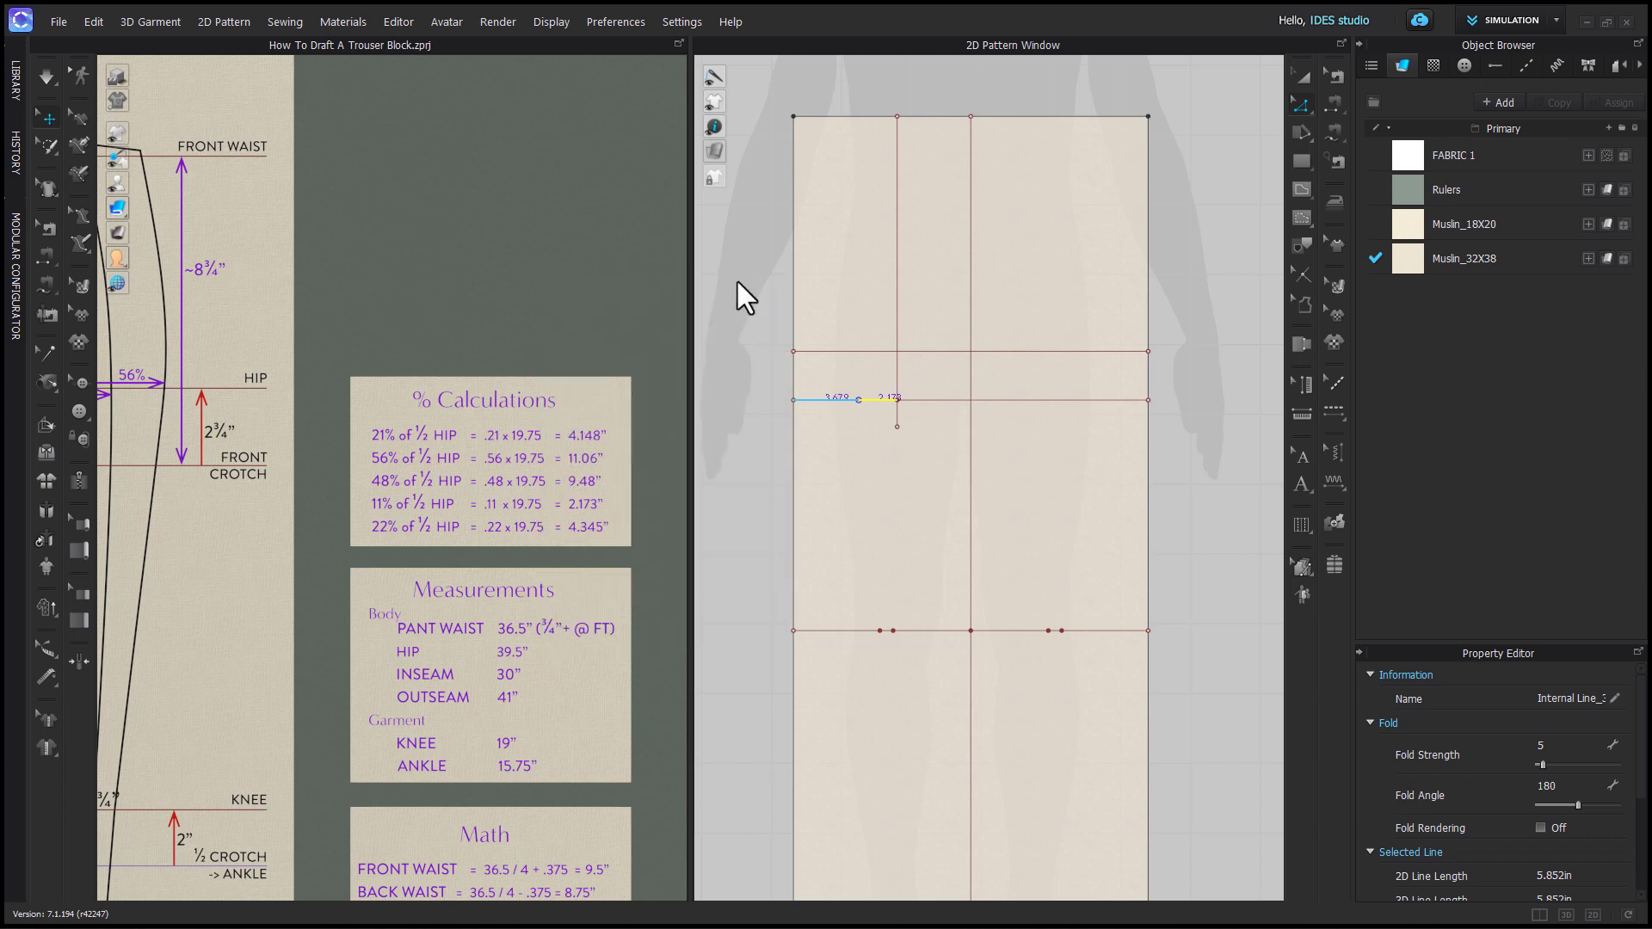
Add a 2 in internal line perpendicular to the X-axis downward from the front crotch point, with Reverse on and Extend off.
{"action": "scroll", "coordinate": [482, 658], "scroll_direction": "down", "scroll_amount": 3}
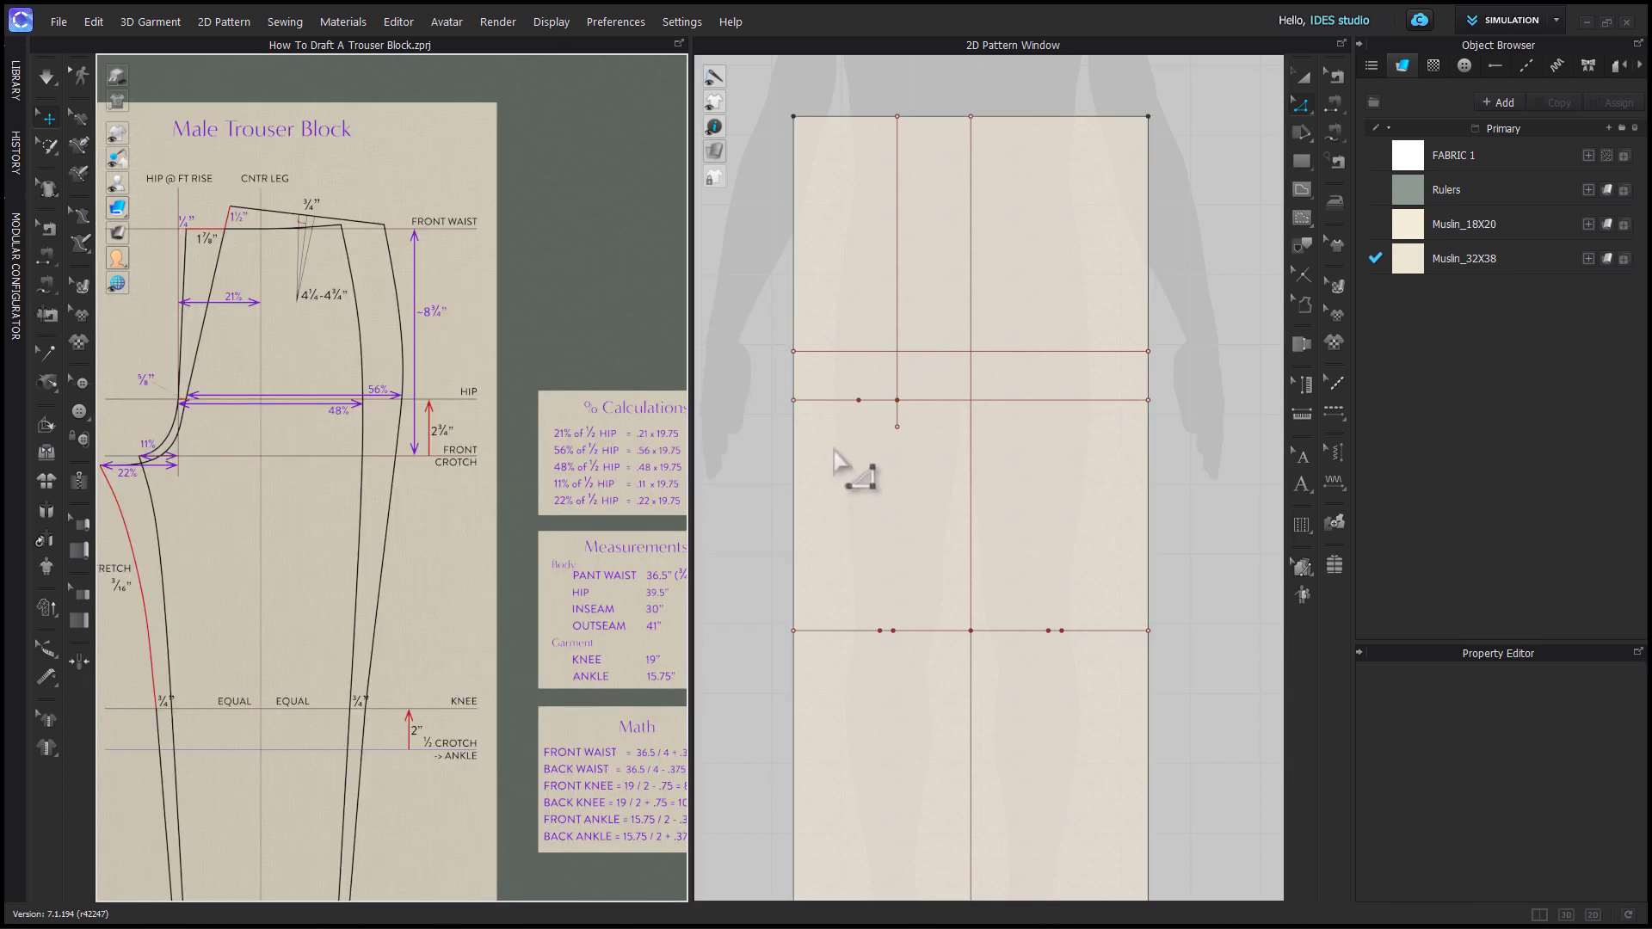
{"action": "scroll", "coordinate": [846, 436], "scroll_direction": "up", "scroll_amount": 3}
{"action": "right_click", "coordinate": [868, 377]}
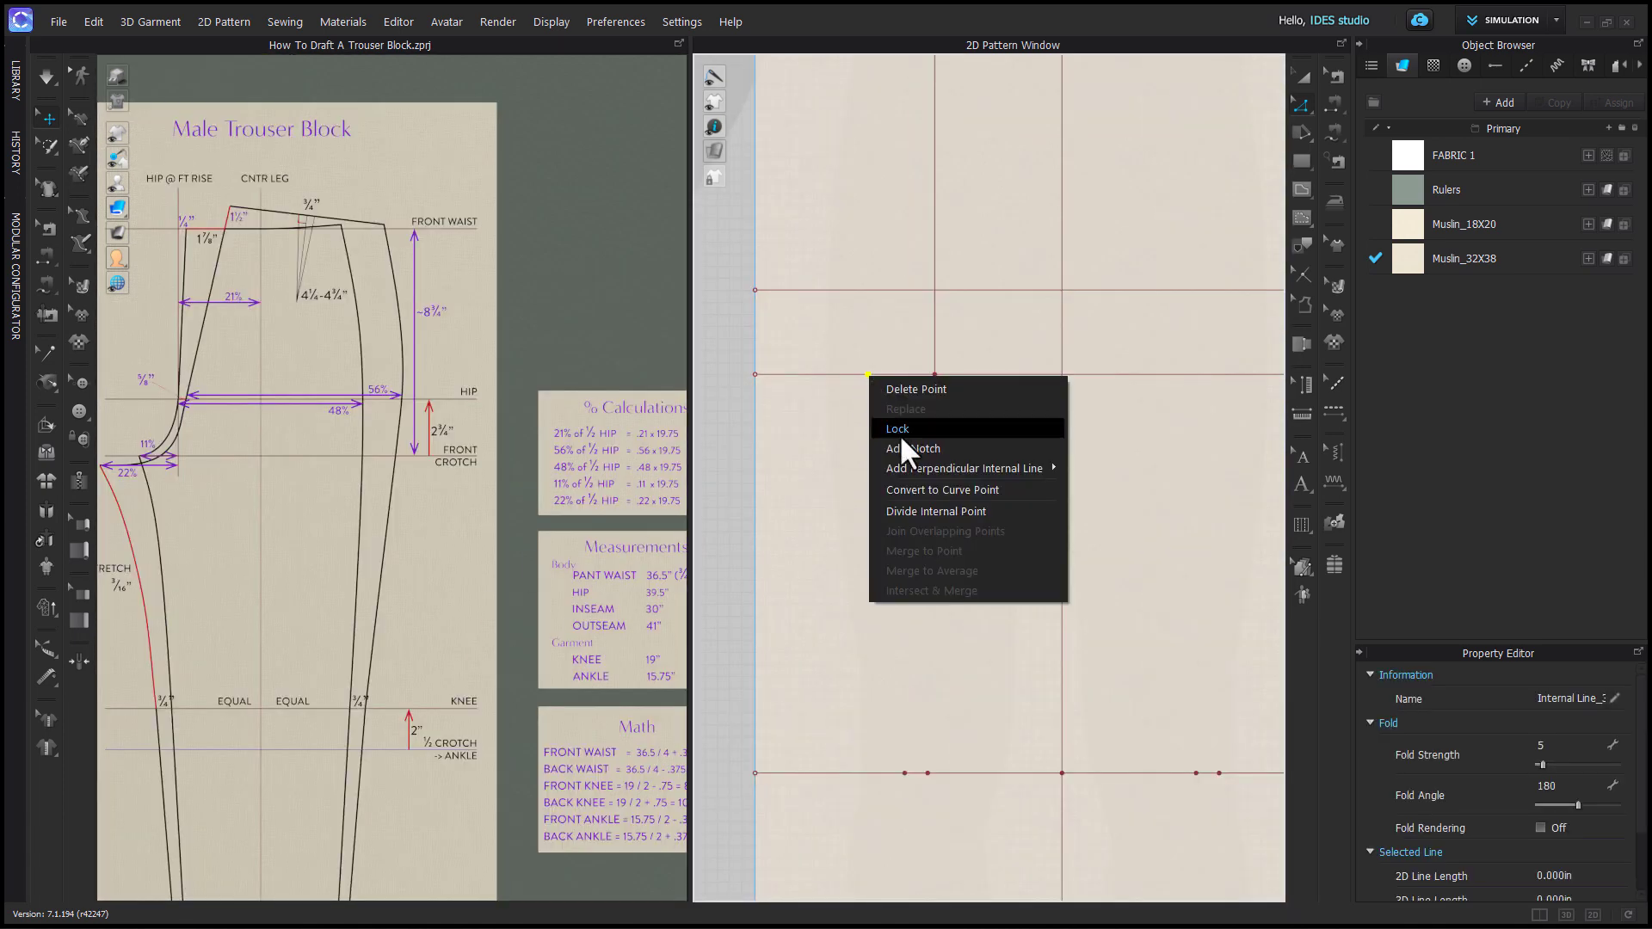
{"action": "mouse_move", "coordinate": [945, 467]}
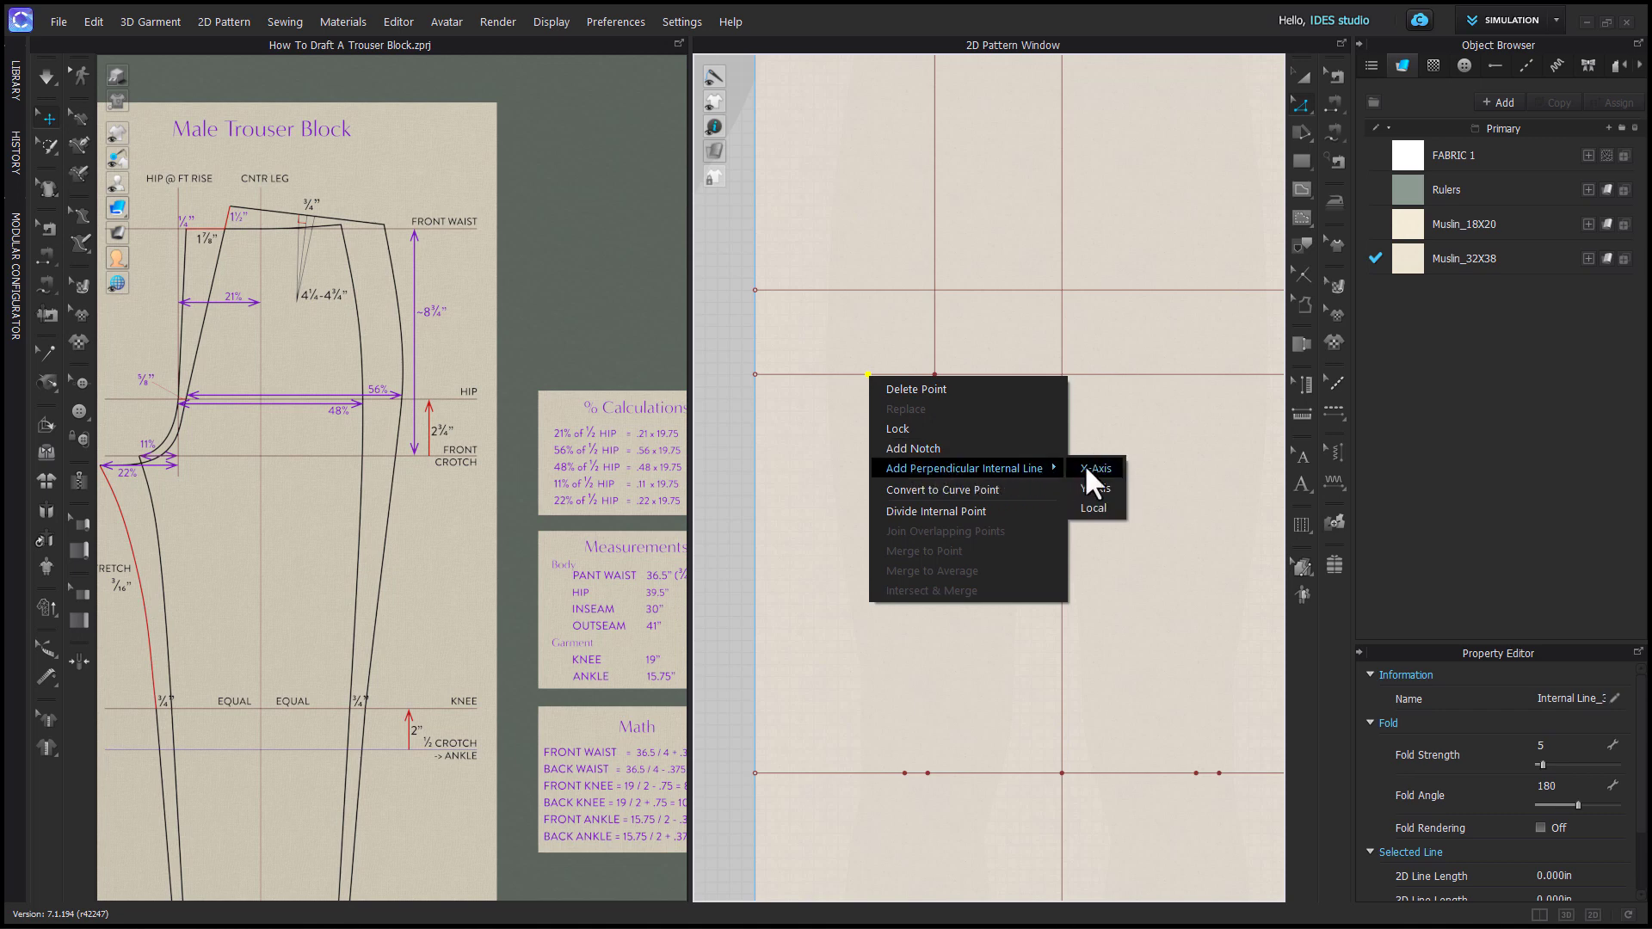
{"action": "left_click", "coordinate": [1111, 466]}
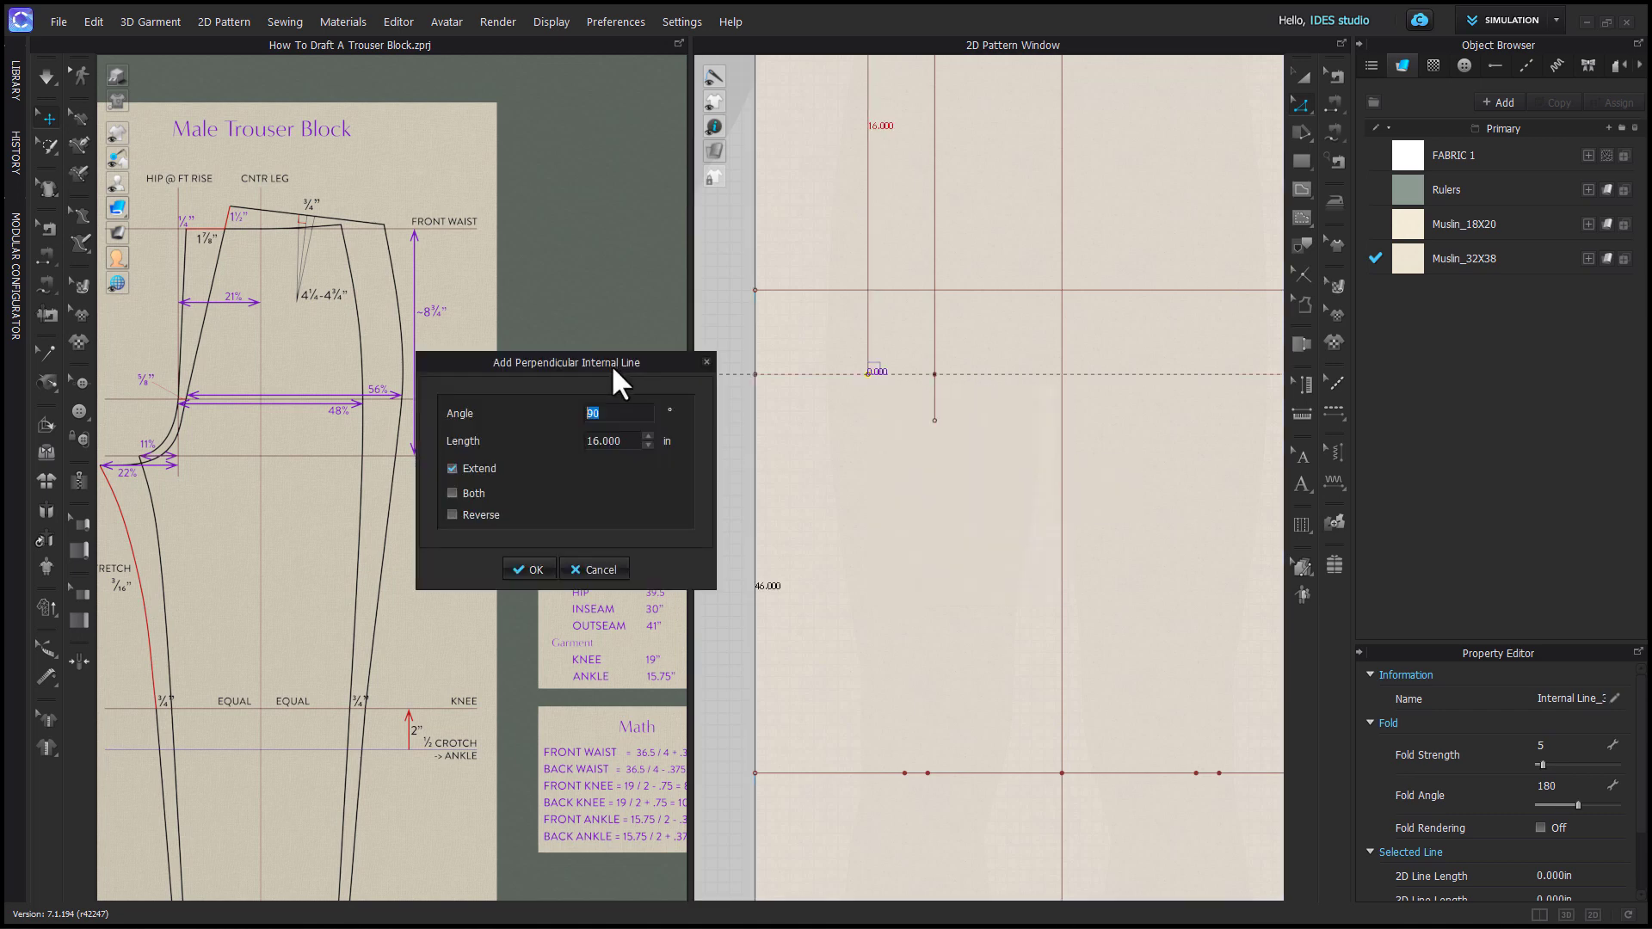
{"action": "left_click", "coordinate": [452, 513]}
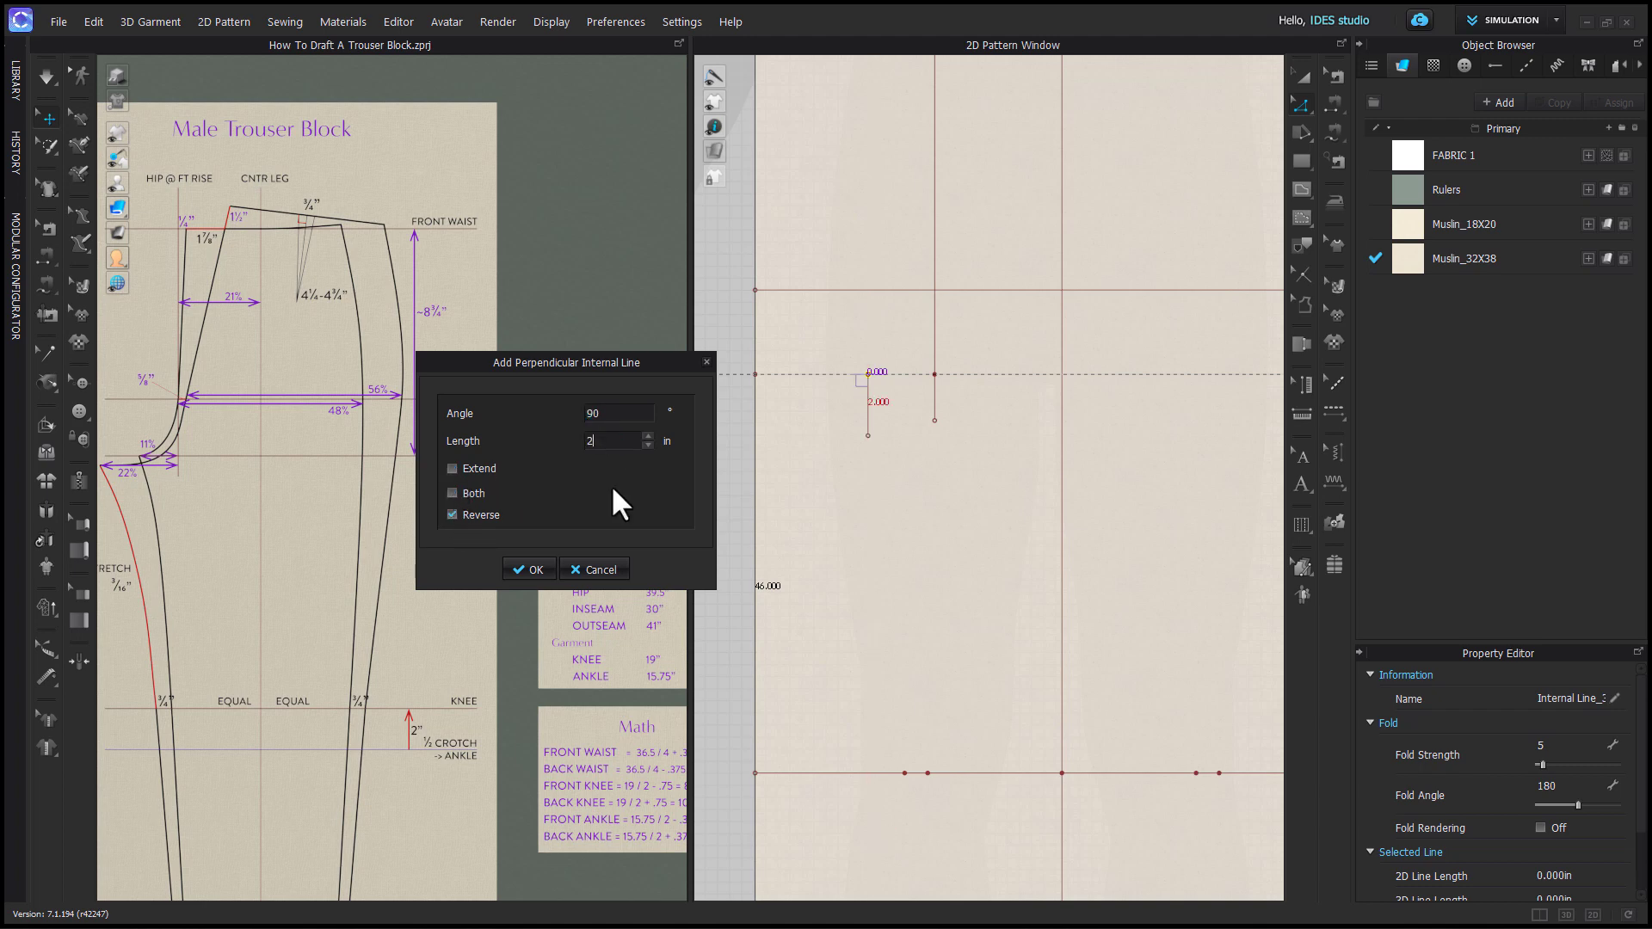
{"action": "type", "text": "2"}
{"action": "left_click", "coordinate": [530, 568]}
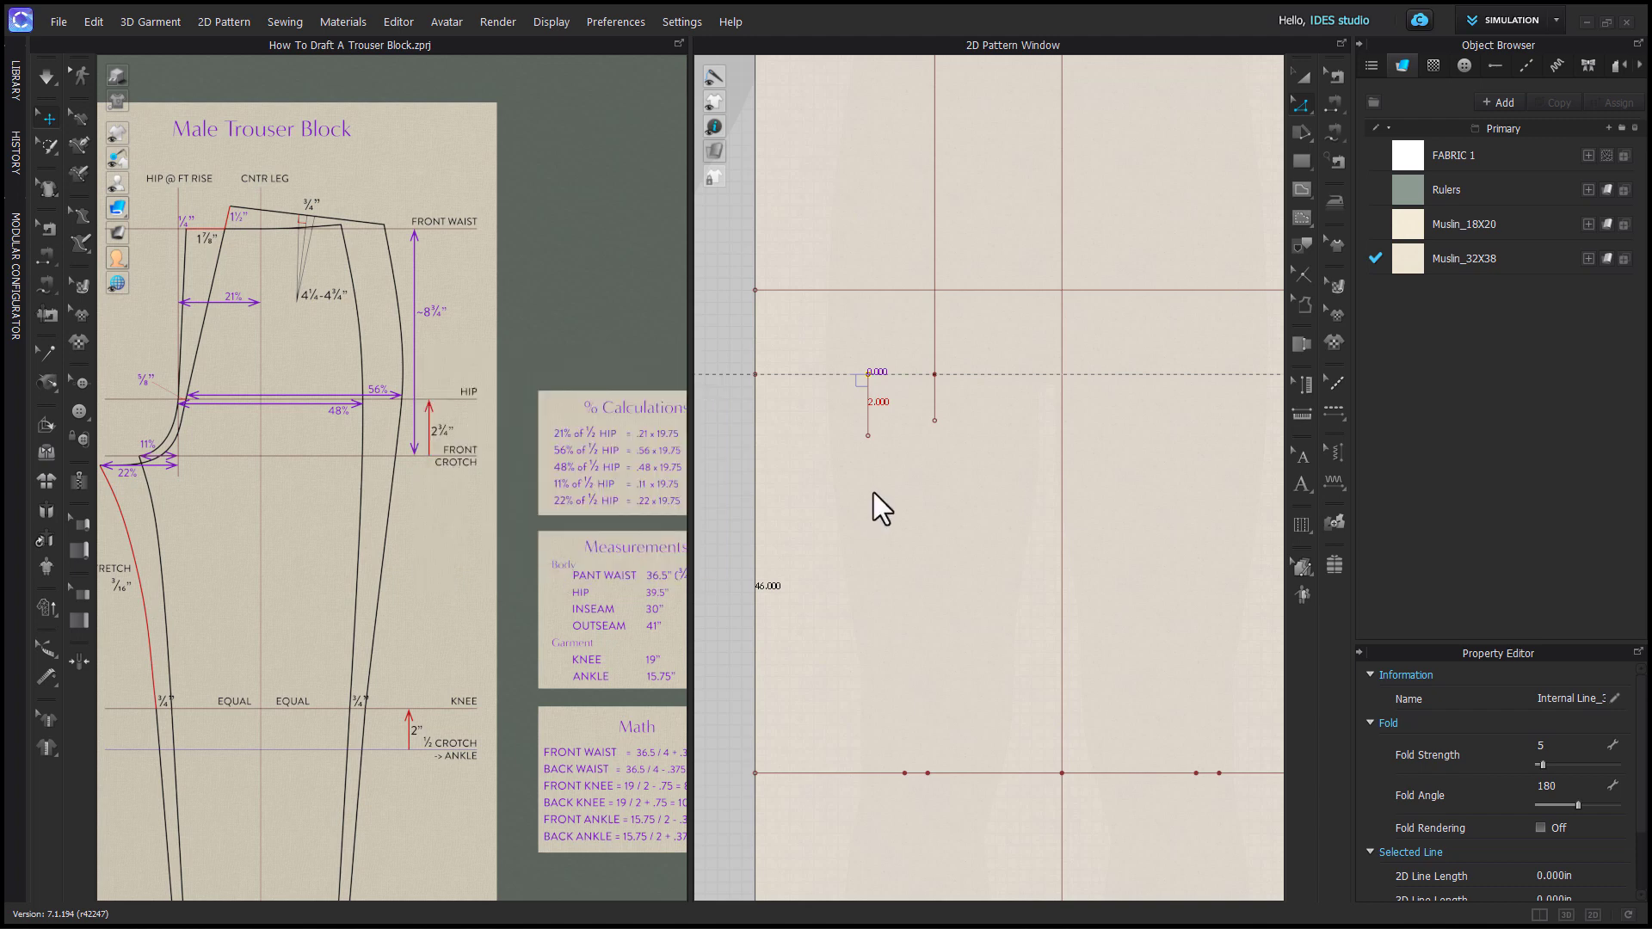
Move the 2 in vertical line 2.173 in outward along the crotch line from the front crotch point to the 22% back crotch position.
{"action": "scroll", "coordinate": [874, 492], "scroll_direction": "up", "scroll_amount": 2}
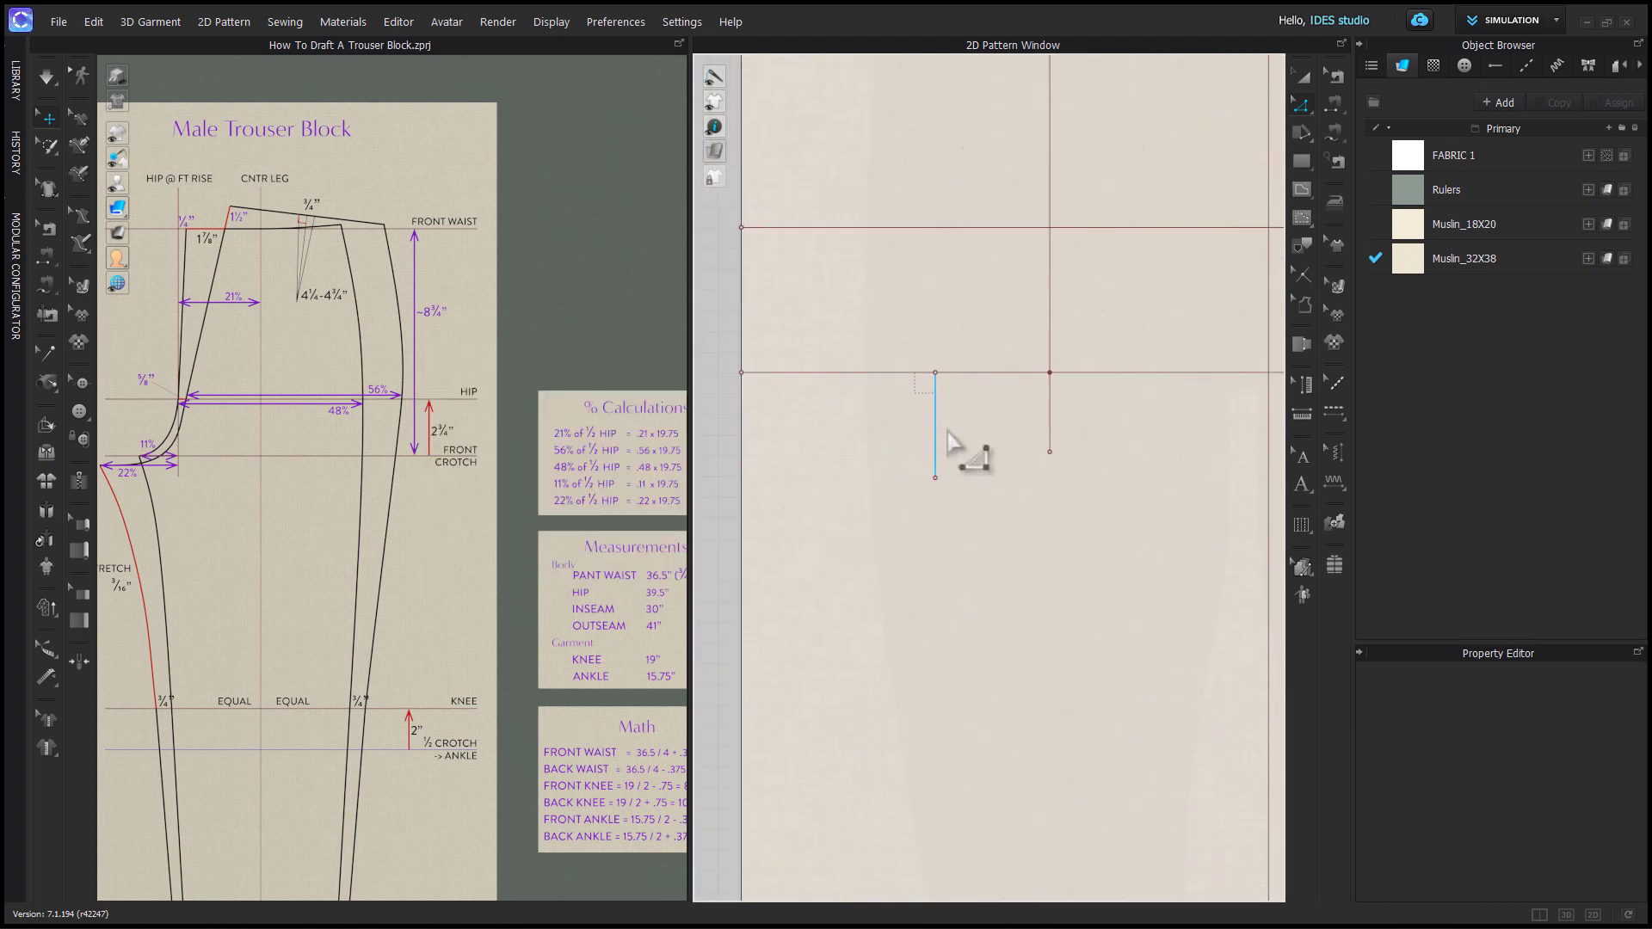
{"action": "left_click", "coordinate": [990, 374]}
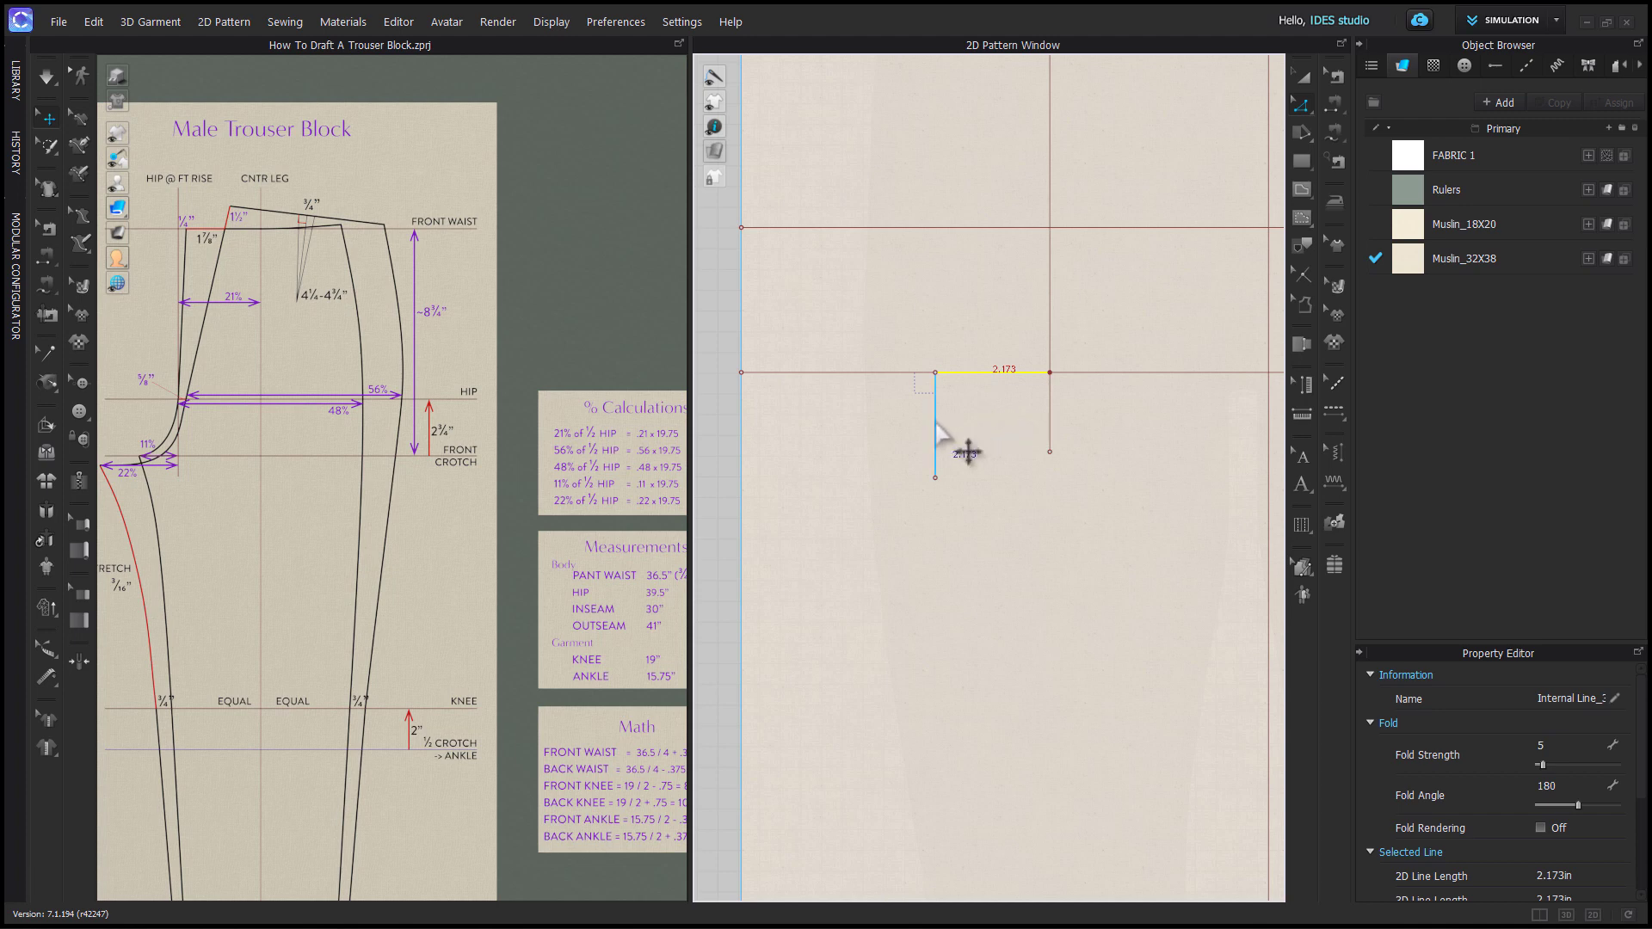
{"action": "left_click_drag", "start_coordinate": [936, 426], "coordinate": [881, 413]}
{"action": "right_click", "coordinate": [881, 413]}
{"action": "type", "text": "2.173"}
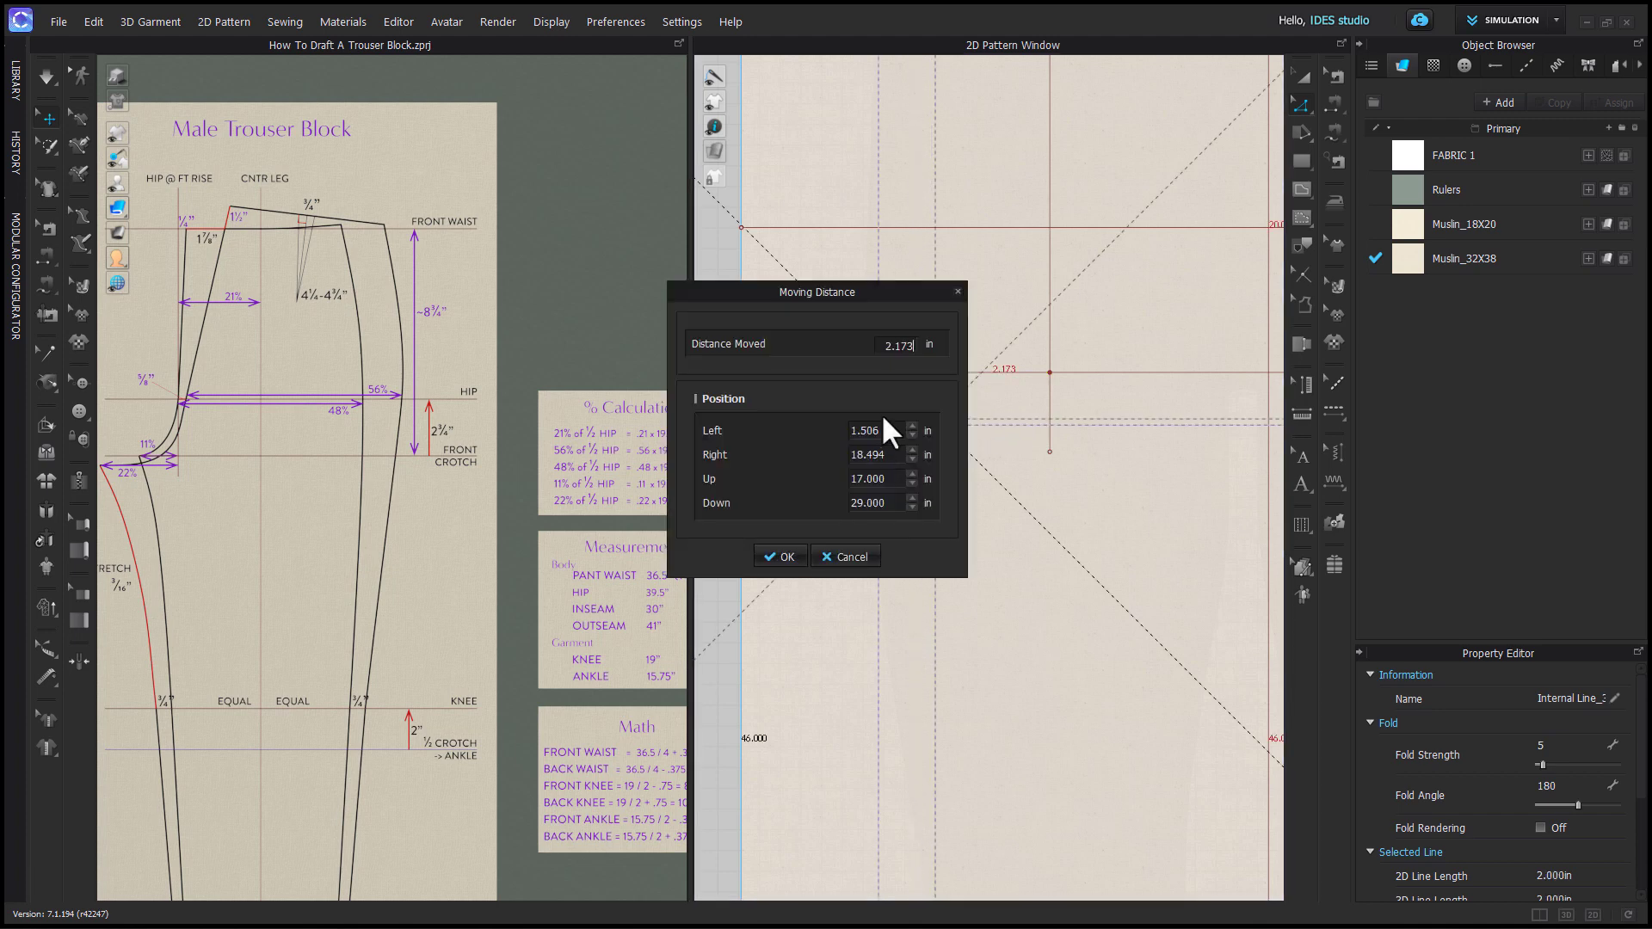
{"action": "key", "text": "Return"}
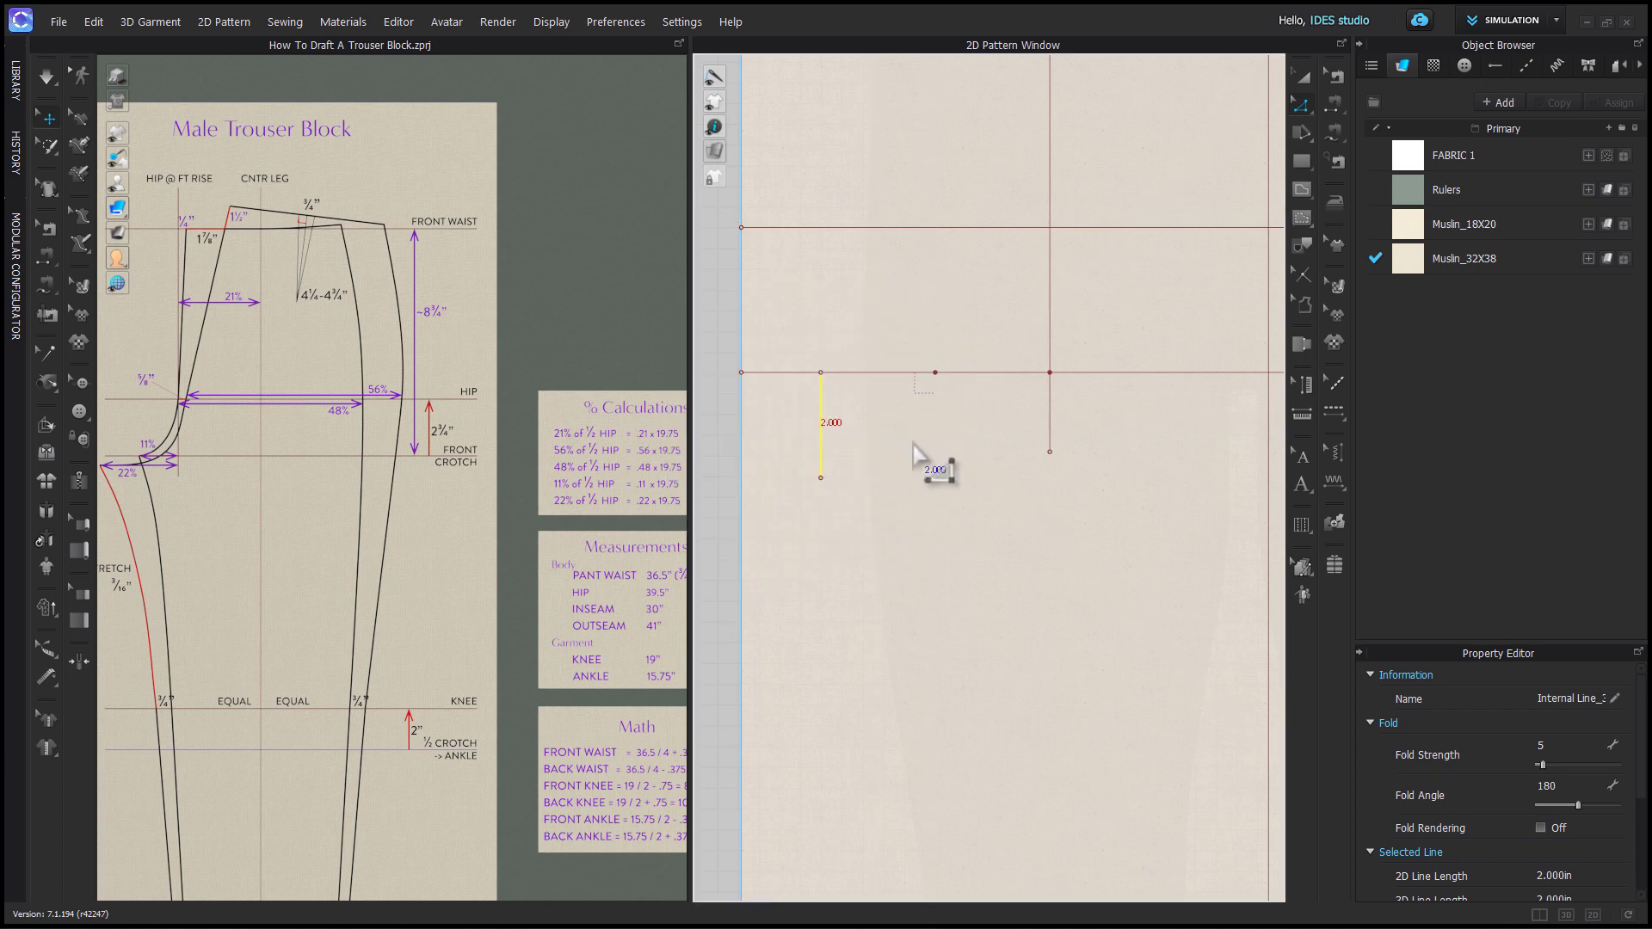
{"action": "left_click", "coordinate": [913, 448]}
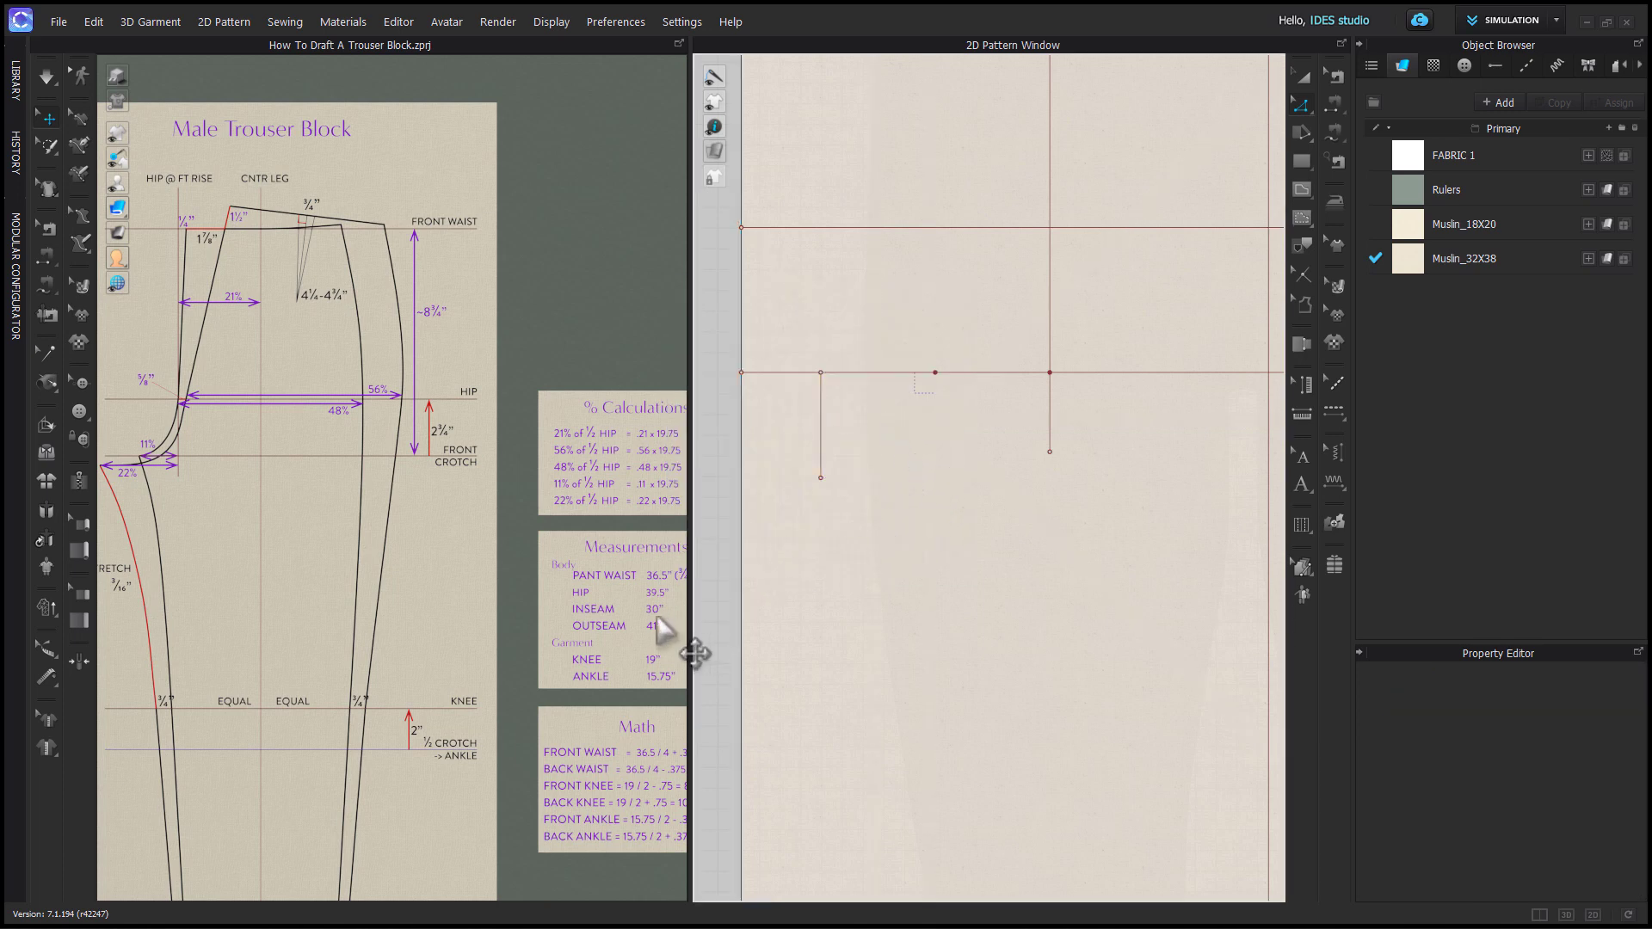
Add intersection points on the hip line and delete the one at the centre line, keeping the one at the offset vertical line.
{"action": "scroll", "coordinate": [602, 603], "scroll_direction": "up", "scroll_amount": 5}
{"action": "middle_click_drag", "start_coordinate": [583, 590], "coordinate": [482, 598]}
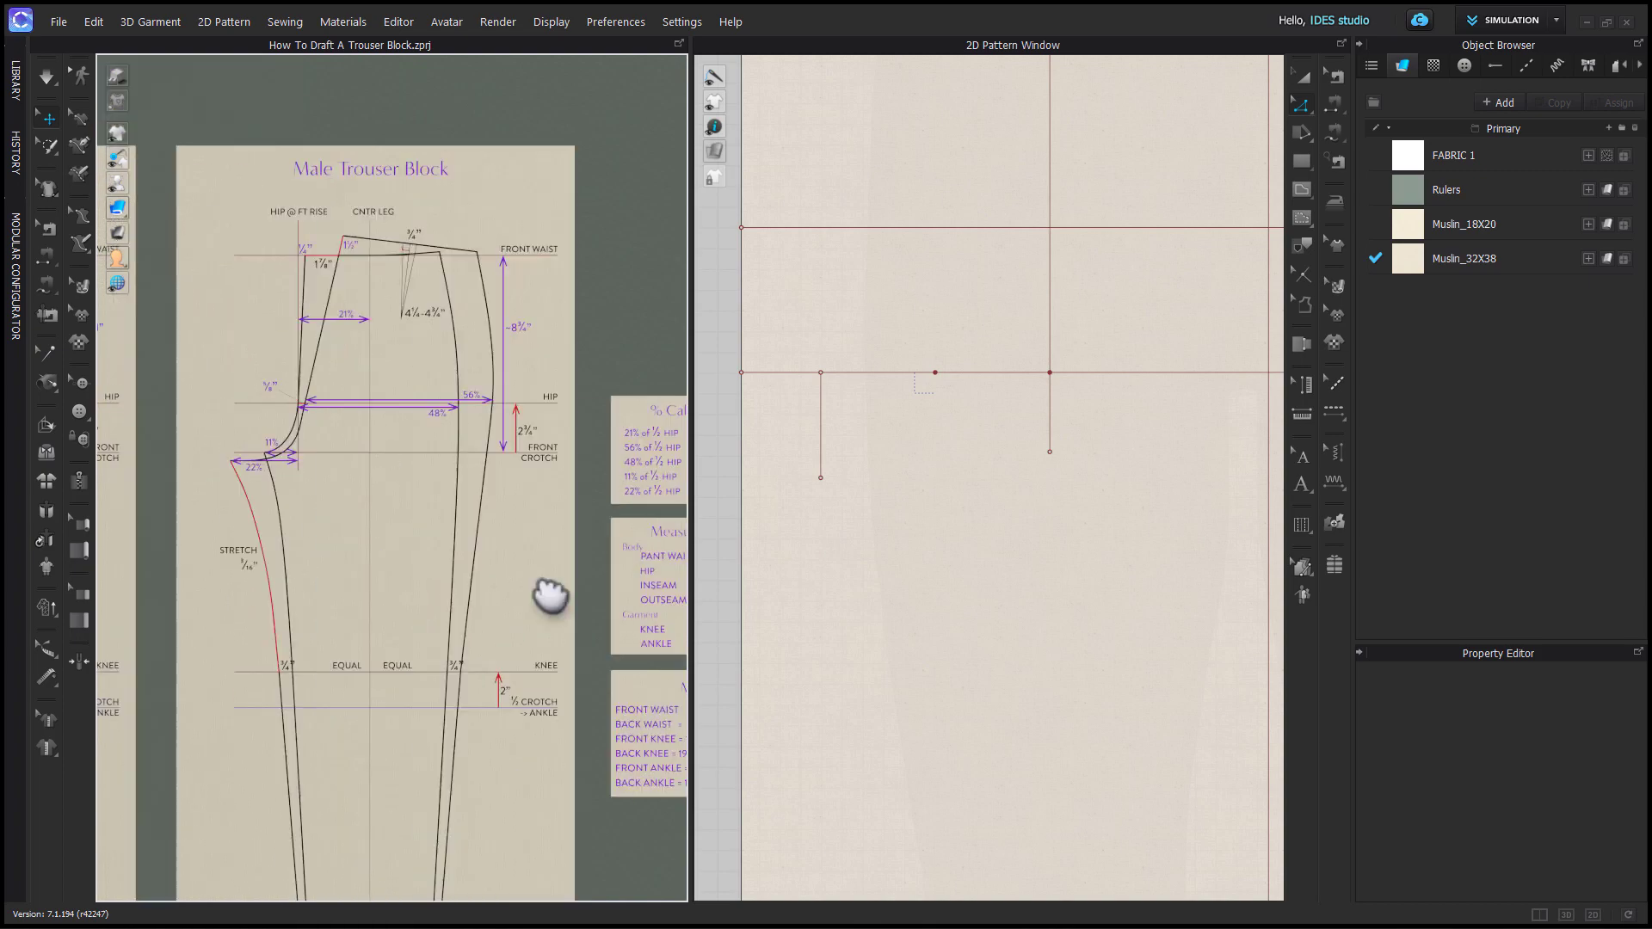
{"action": "scroll", "coordinate": [551, 577], "scroll_direction": "up", "scroll_amount": 5}
{"action": "mouse_move", "coordinate": [553, 547]}
{"action": "middle_mouse_down"}
{"action": "mouse_move", "coordinate": [369, 473]}
{"action": "mouse_move", "coordinate": [637, 475]}
{"action": "middle_mouse_up"}
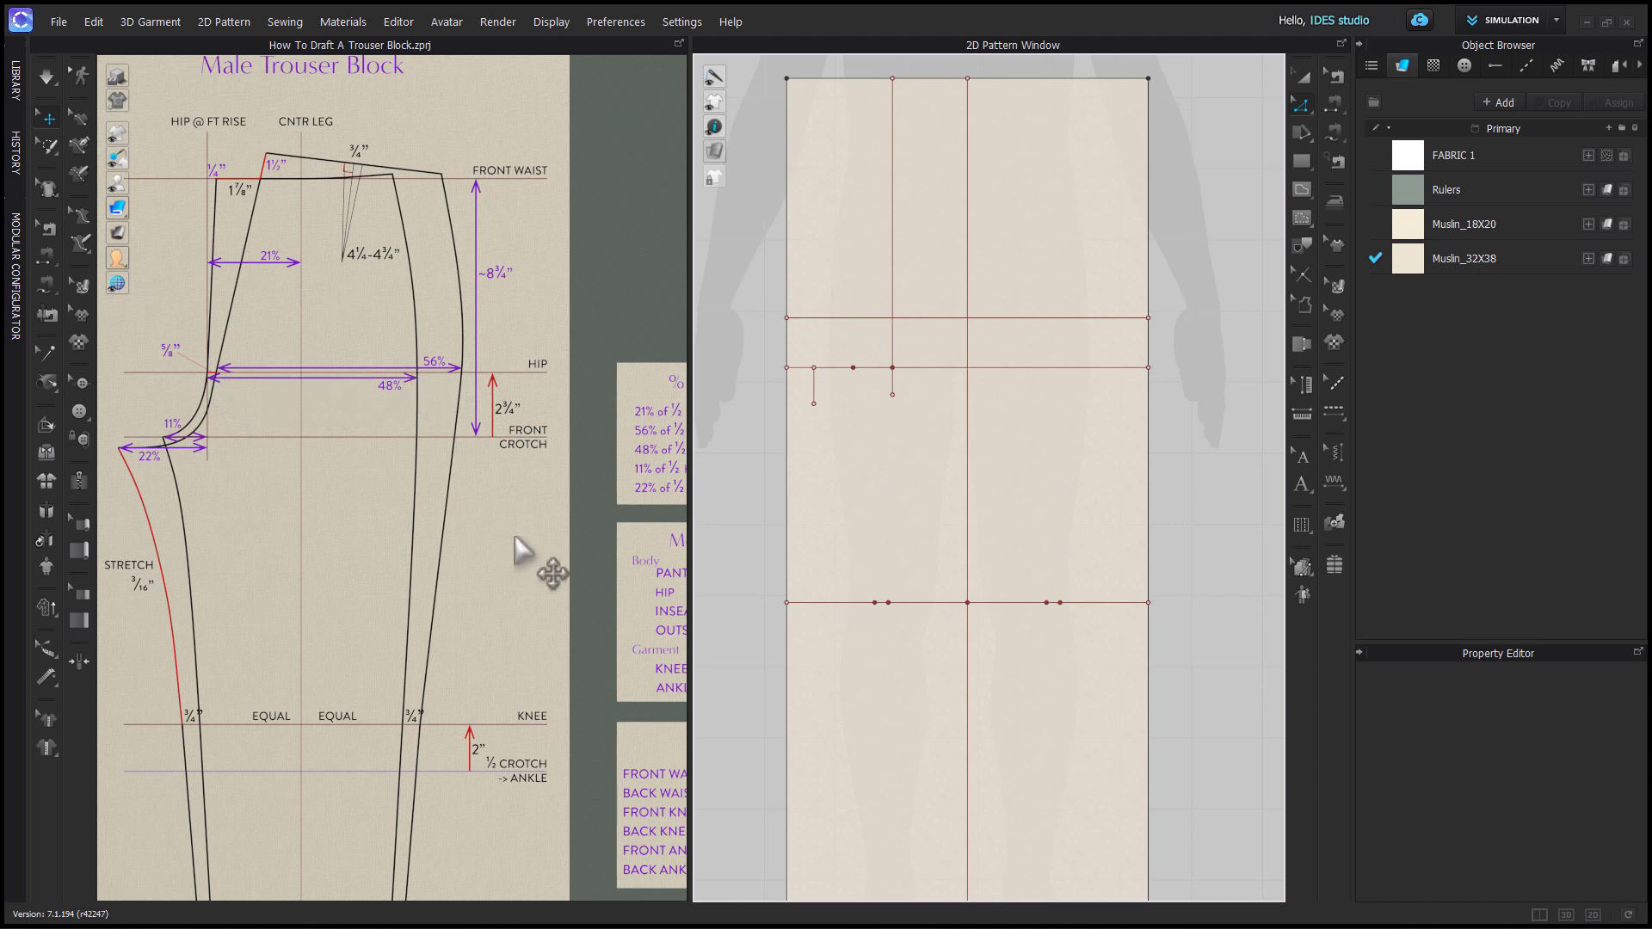
{"action": "middle_click_drag", "start_coordinate": [523, 551], "coordinate": [305, 534]}
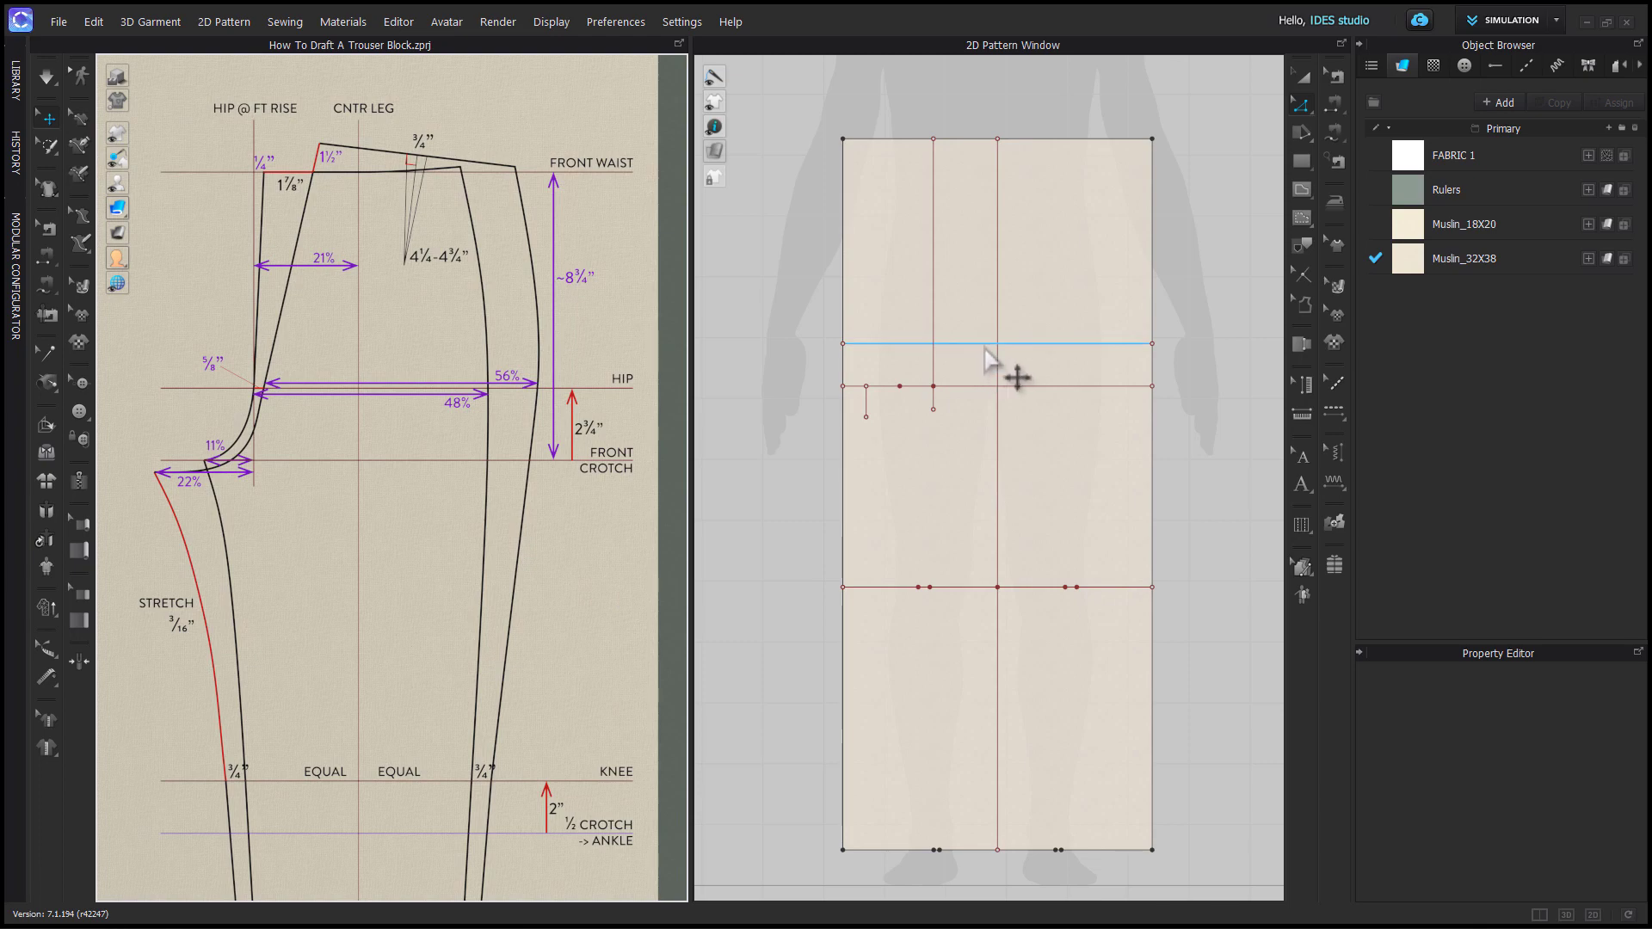
{"action": "left_click", "coordinate": [965, 344]}
{"action": "right_click", "coordinate": [965, 345]}
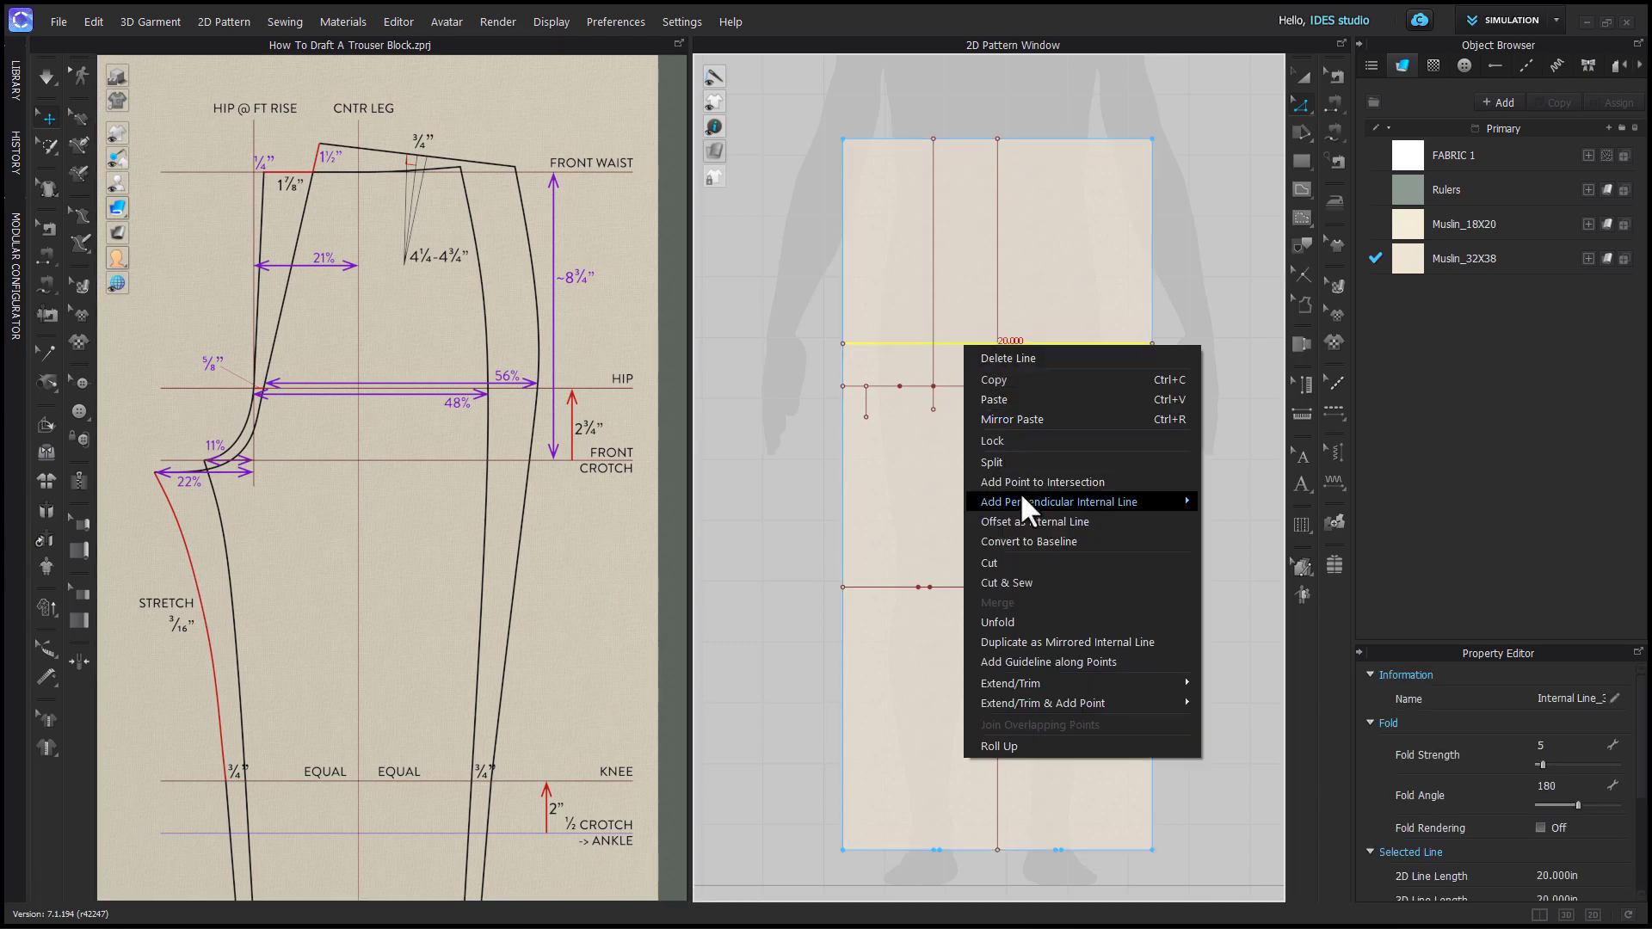
{"action": "left_click", "coordinate": [1023, 489]}
{"action": "left_click", "coordinate": [1032, 365]}
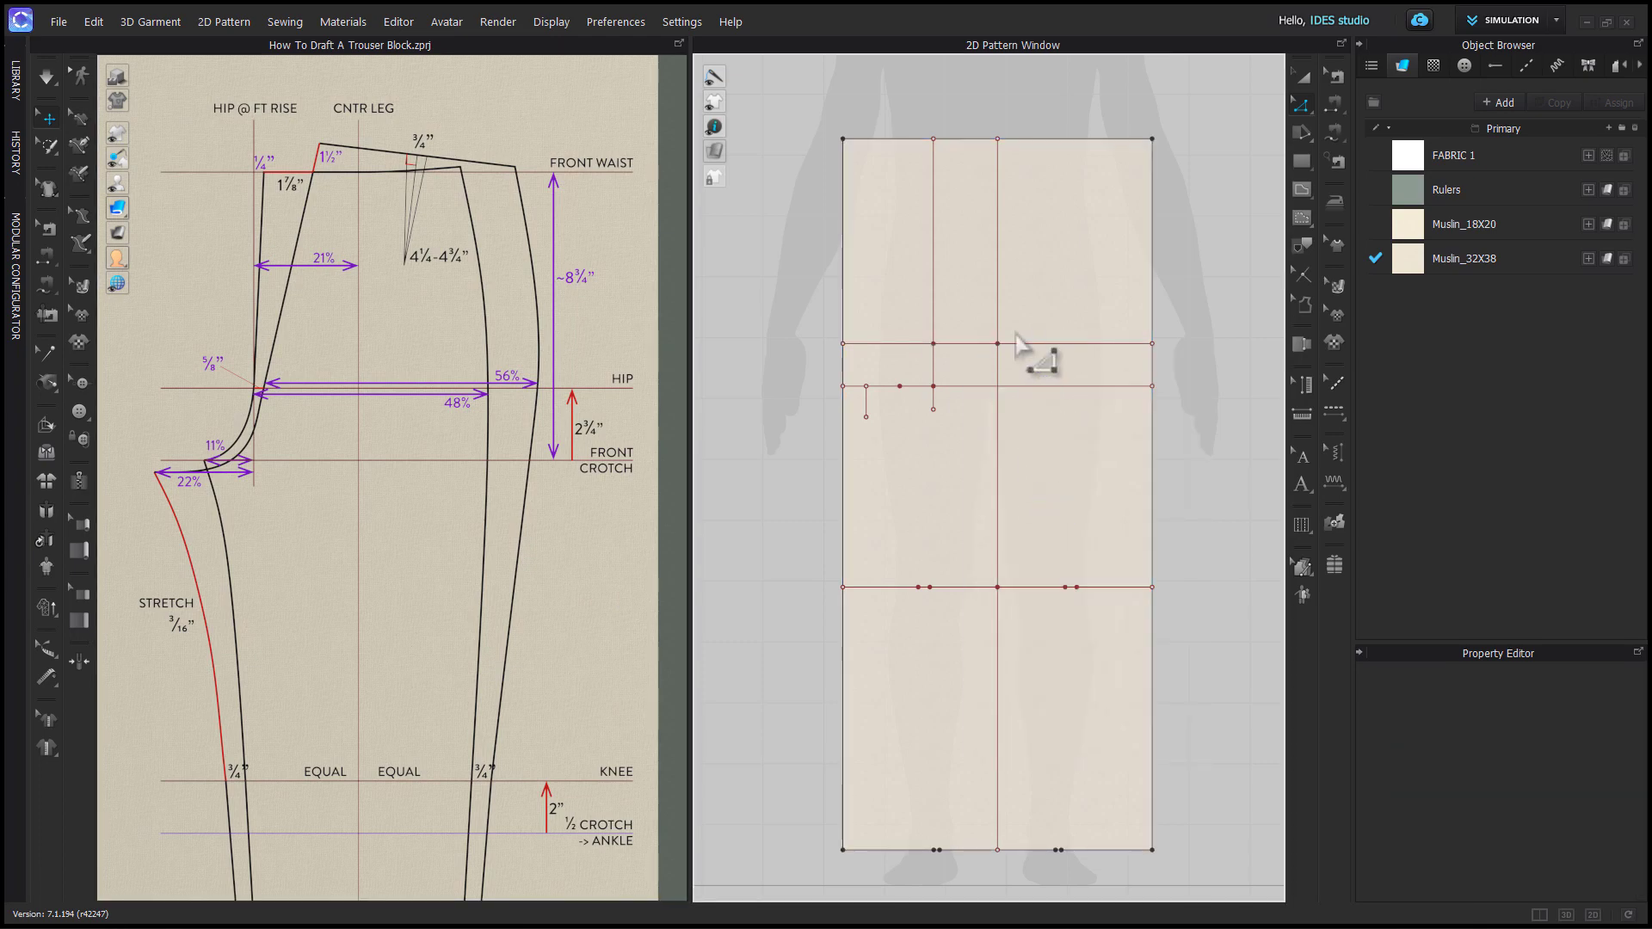
{"action": "left_click", "coordinate": [979, 368]}
{"action": "key", "text": "Delete"}
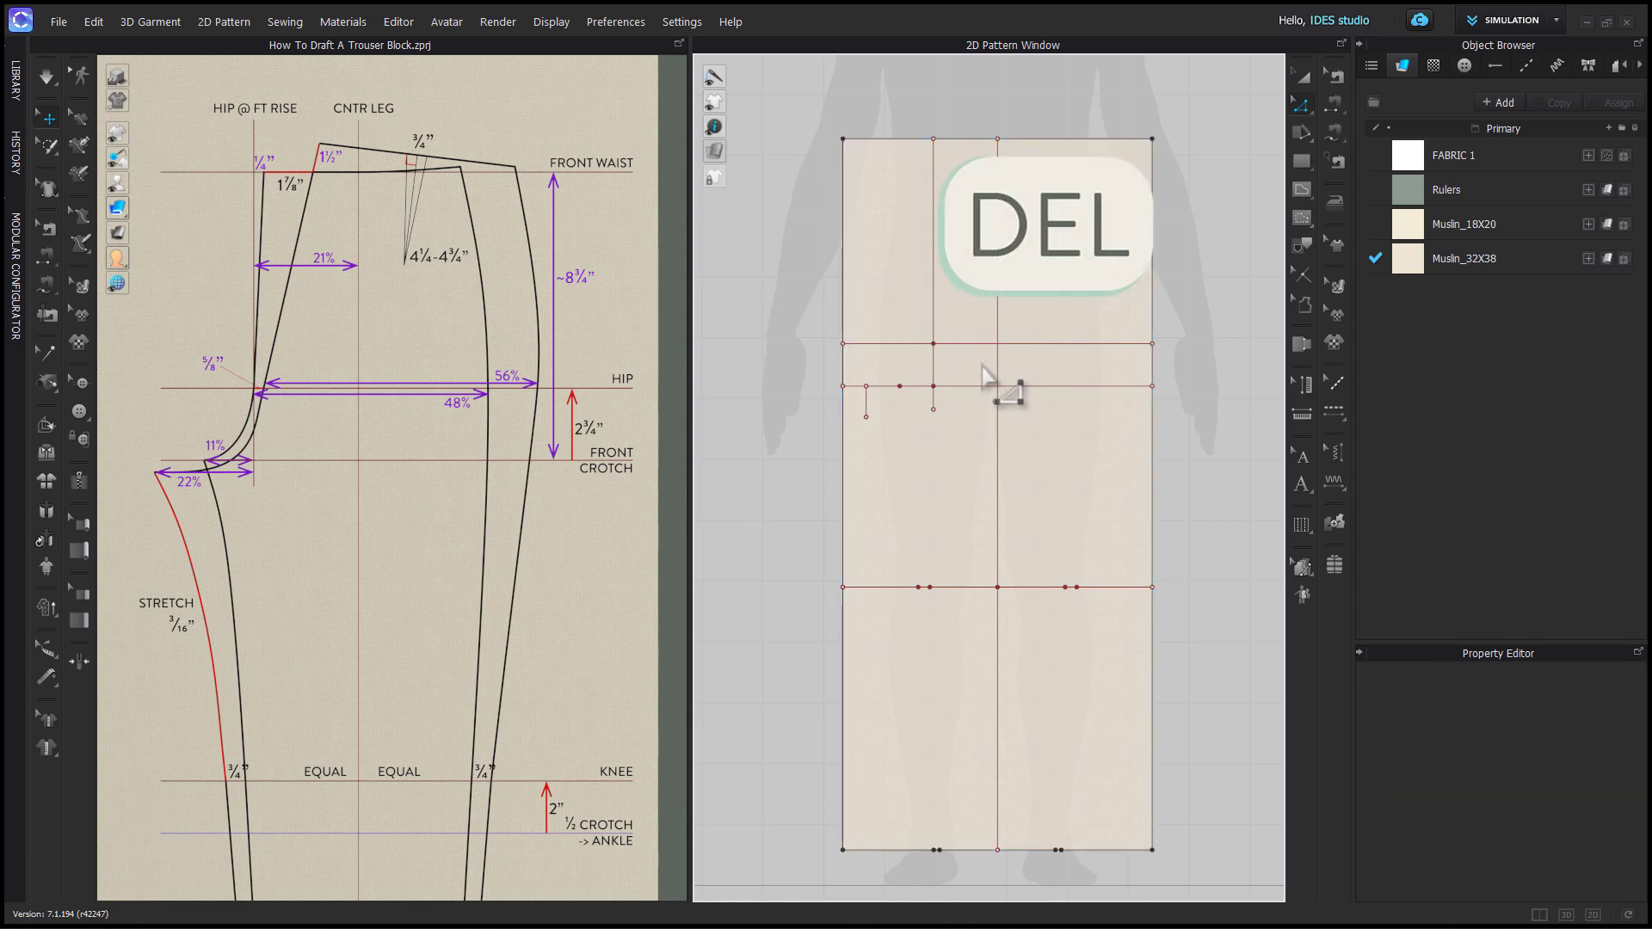
Split the hip line 9.48 in from the offset vertical line toward the side seam to mark the front hip at 48%.
{"action": "left_click", "coordinate": [981, 347]}
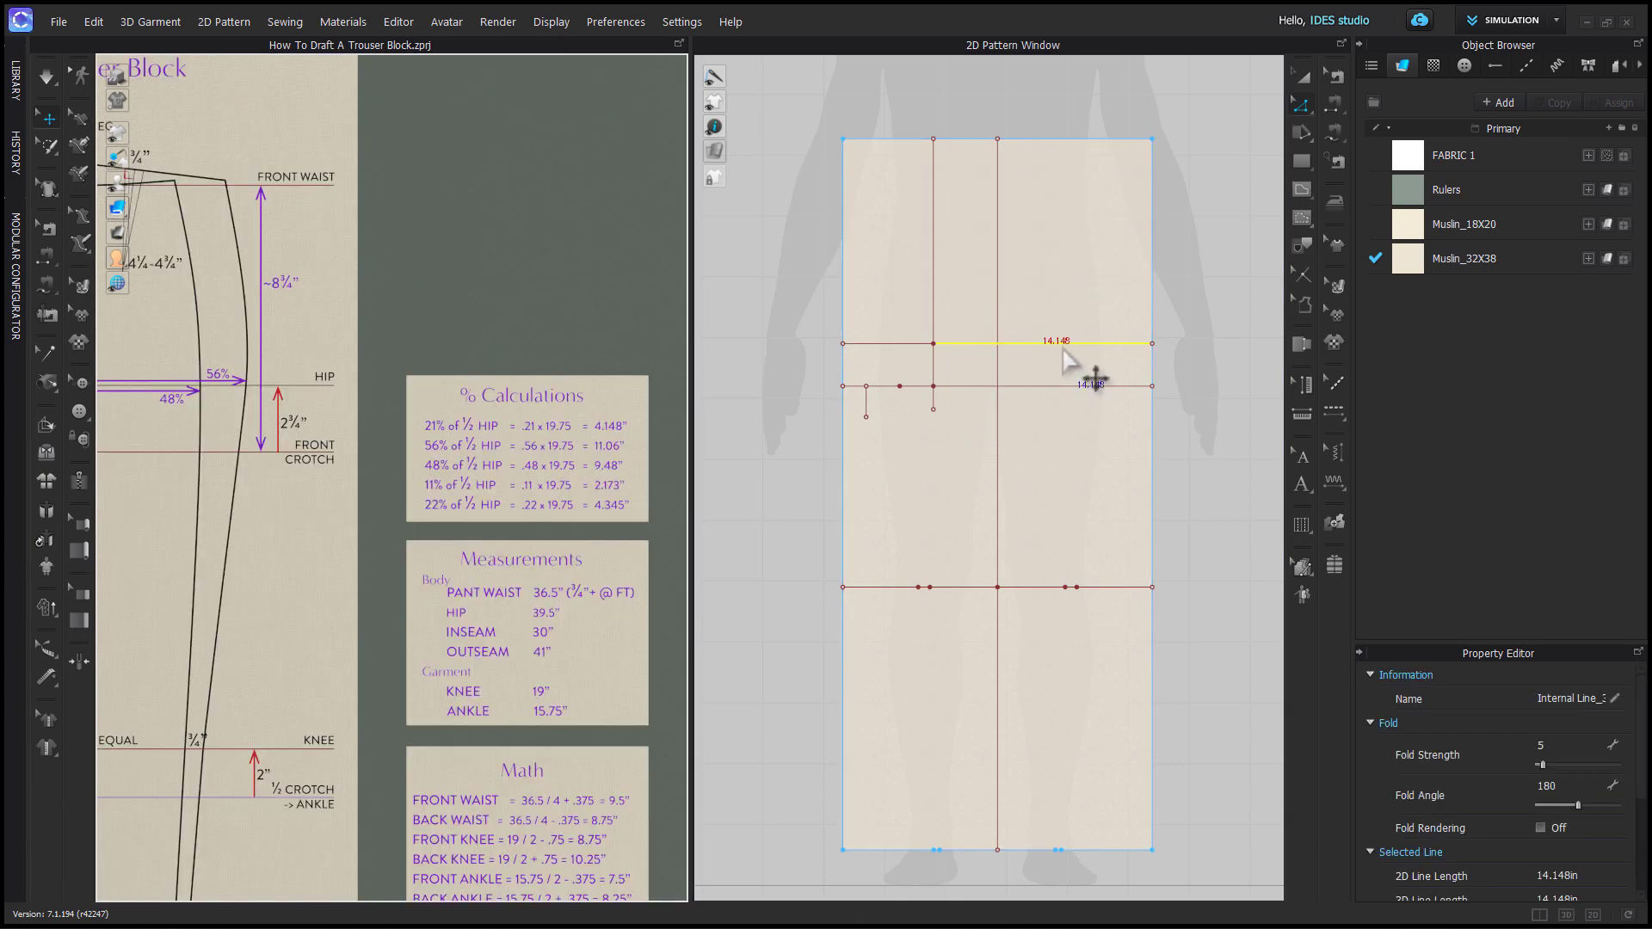
{"action": "right_click", "coordinate": [1064, 343]}
{"action": "left_click", "coordinate": [1103, 460]}
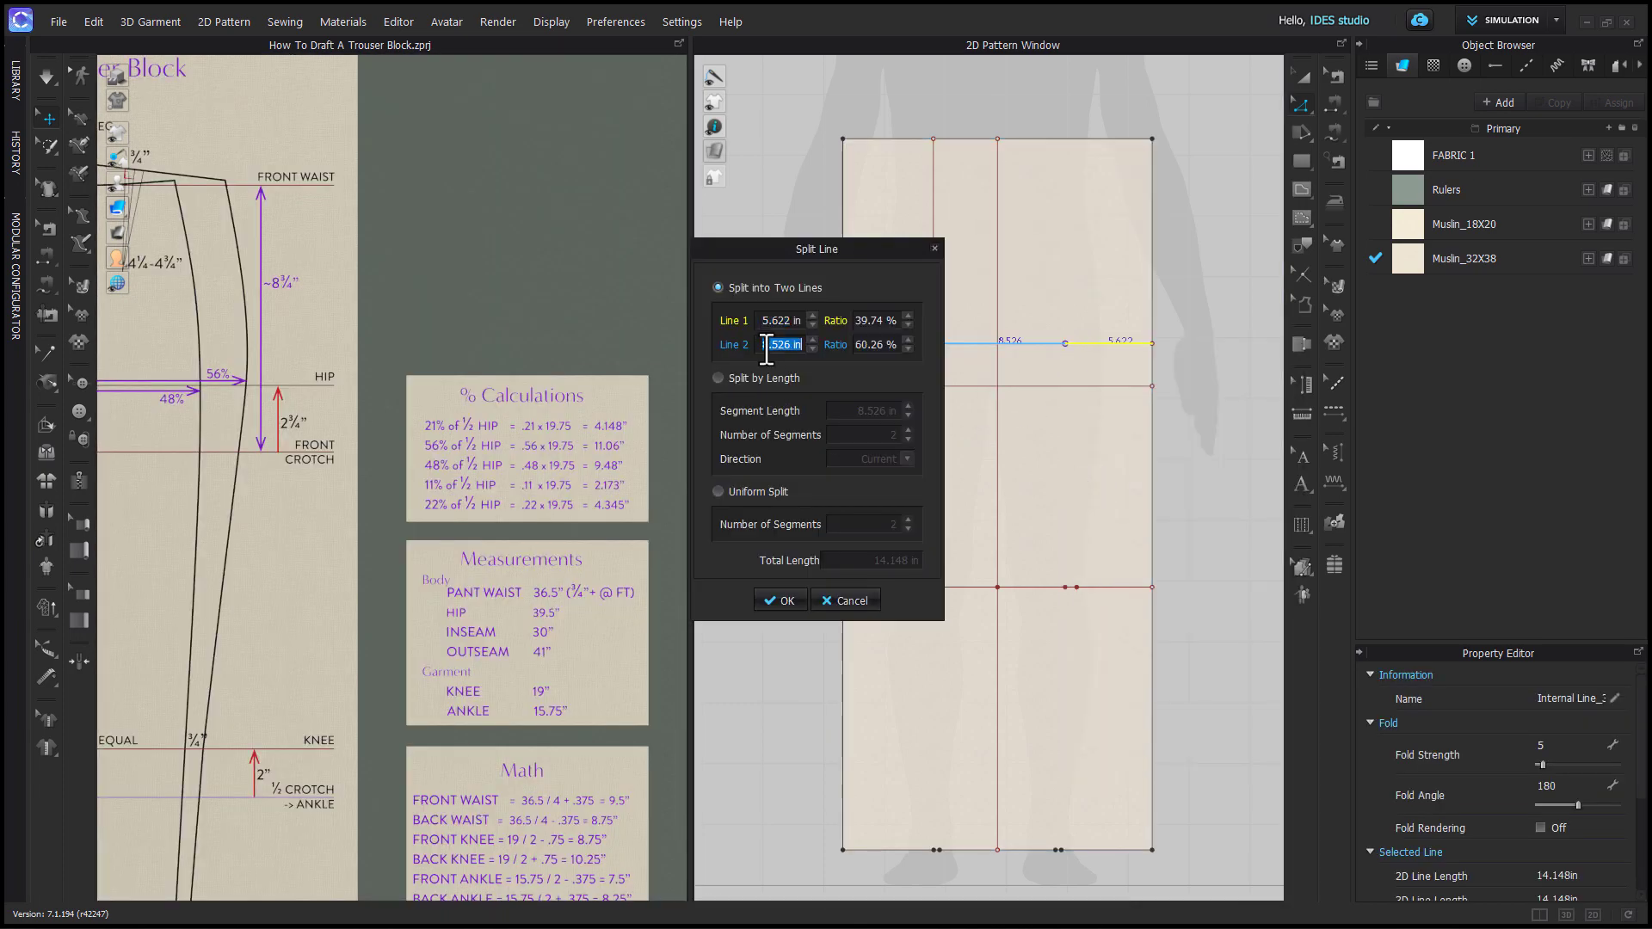
{"action": "type", "text": "9.48"}
{"action": "key", "text": "Return"}
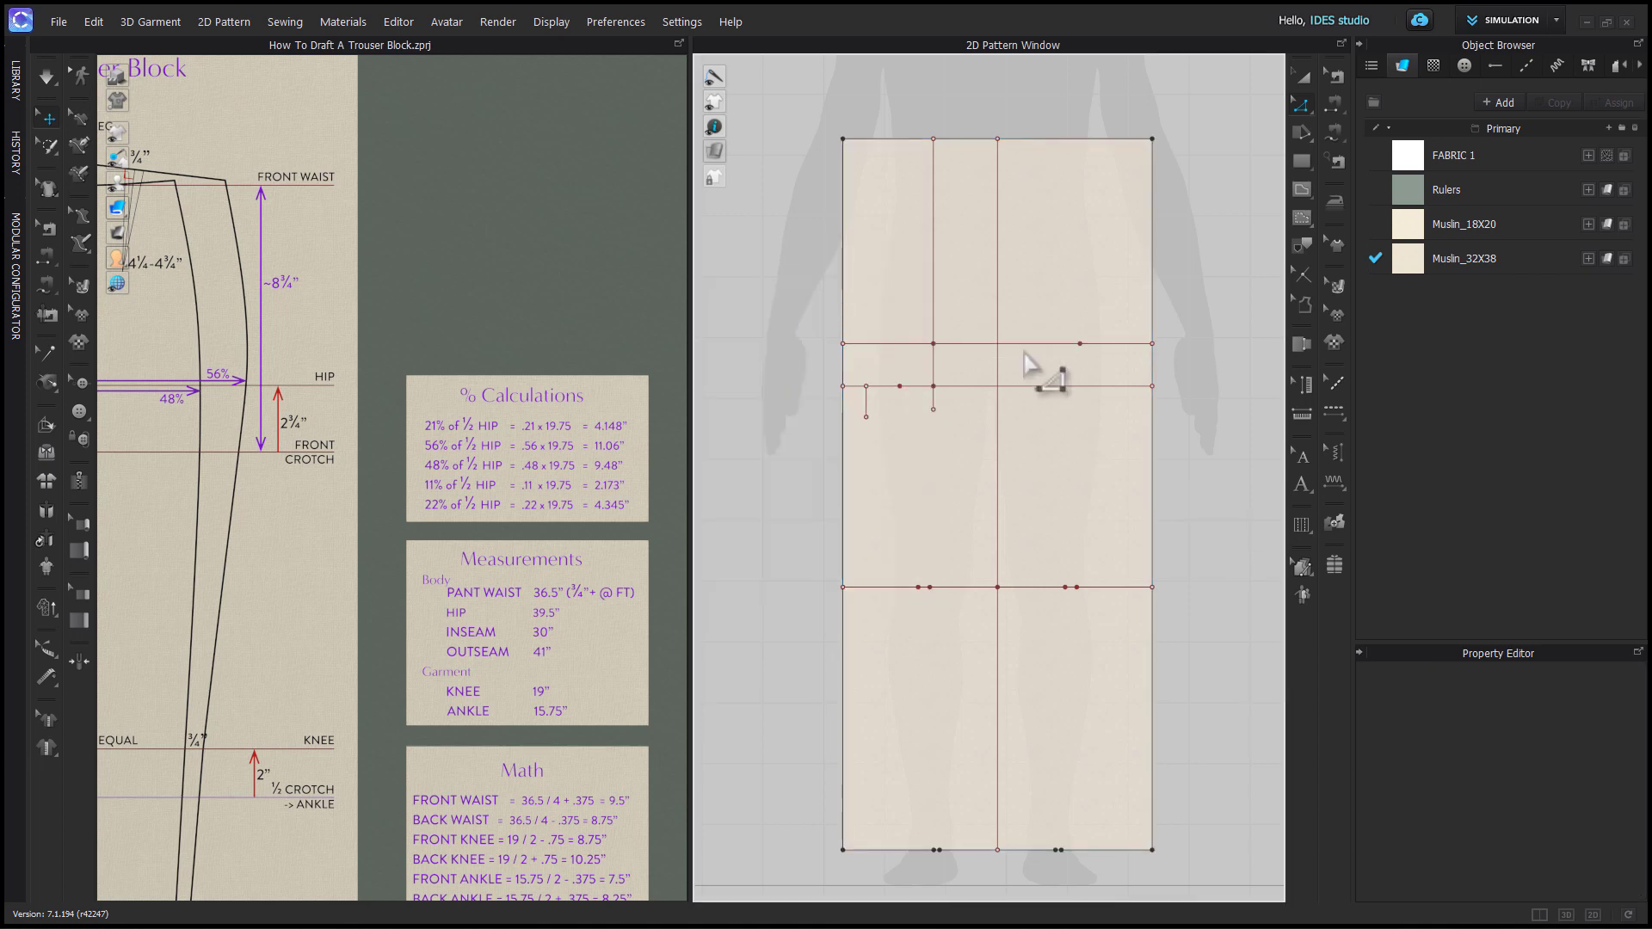
Split the 9.48 in hip segment 0.625 in from the offset vertical line to mark where the back hip starts.
{"action": "middle_click_drag", "start_coordinate": [424, 572], "coordinate": [265, 413]}
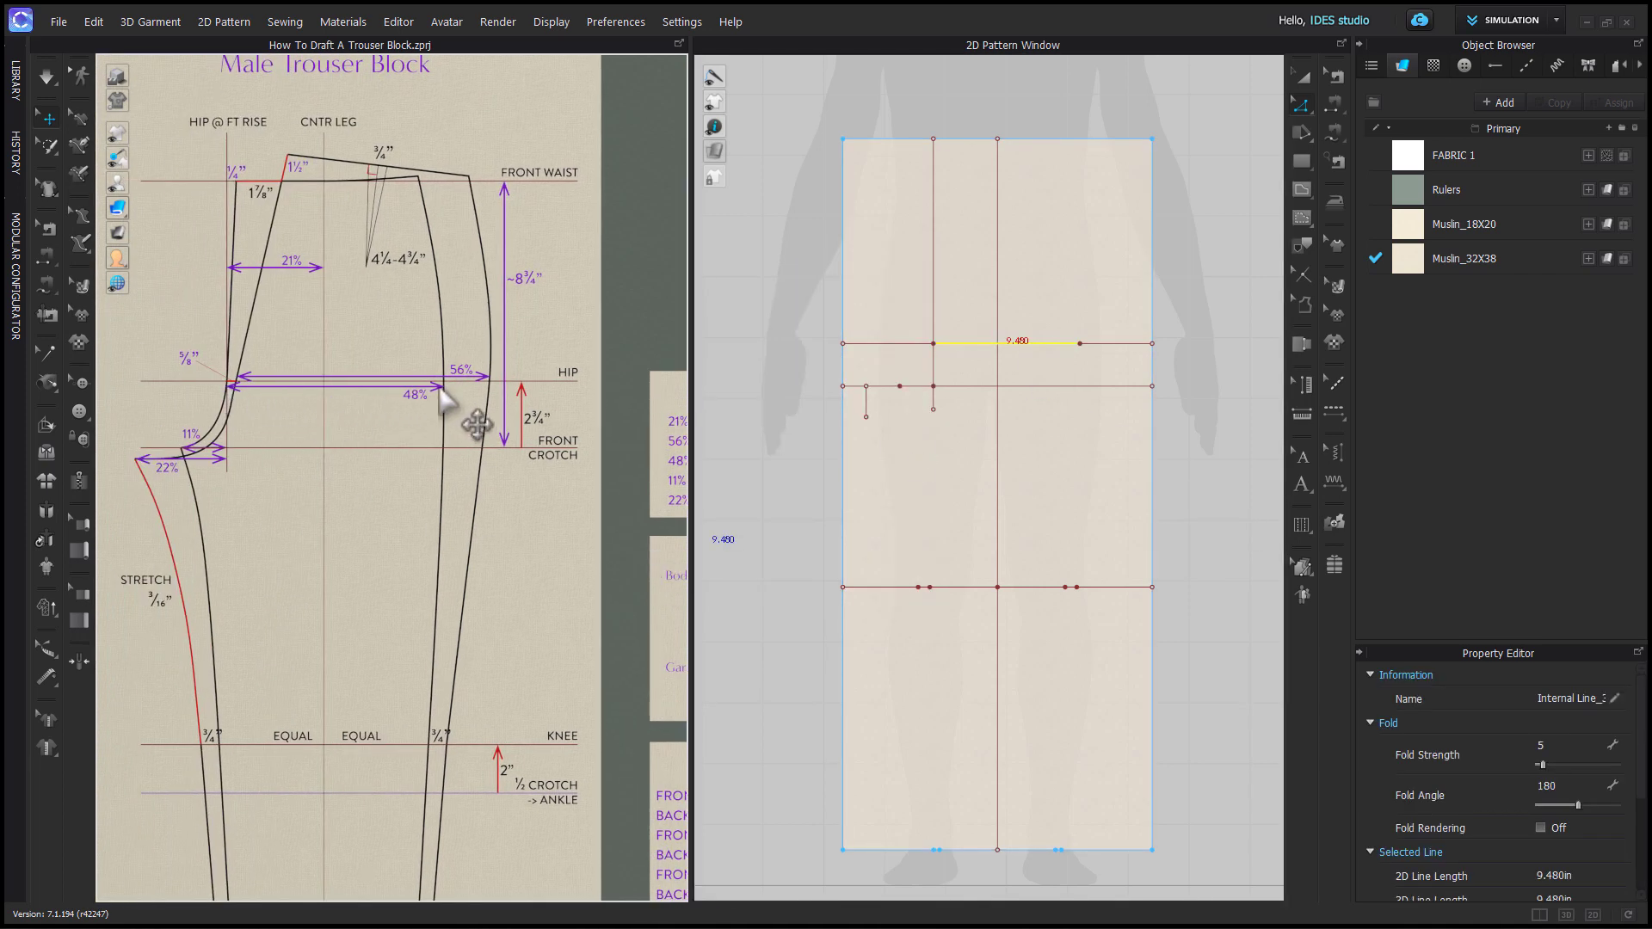
{"action": "scroll", "coordinate": [376, 528], "scroll_direction": "down", "scroll_amount": 3}
{"action": "mouse_move", "coordinate": [376, 527]}
{"action": "middle_mouse_down"}
{"action": "mouse_move", "coordinate": [567, 520]}
{"action": "mouse_move", "coordinate": [387, 526]}
{"action": "middle_mouse_up"}
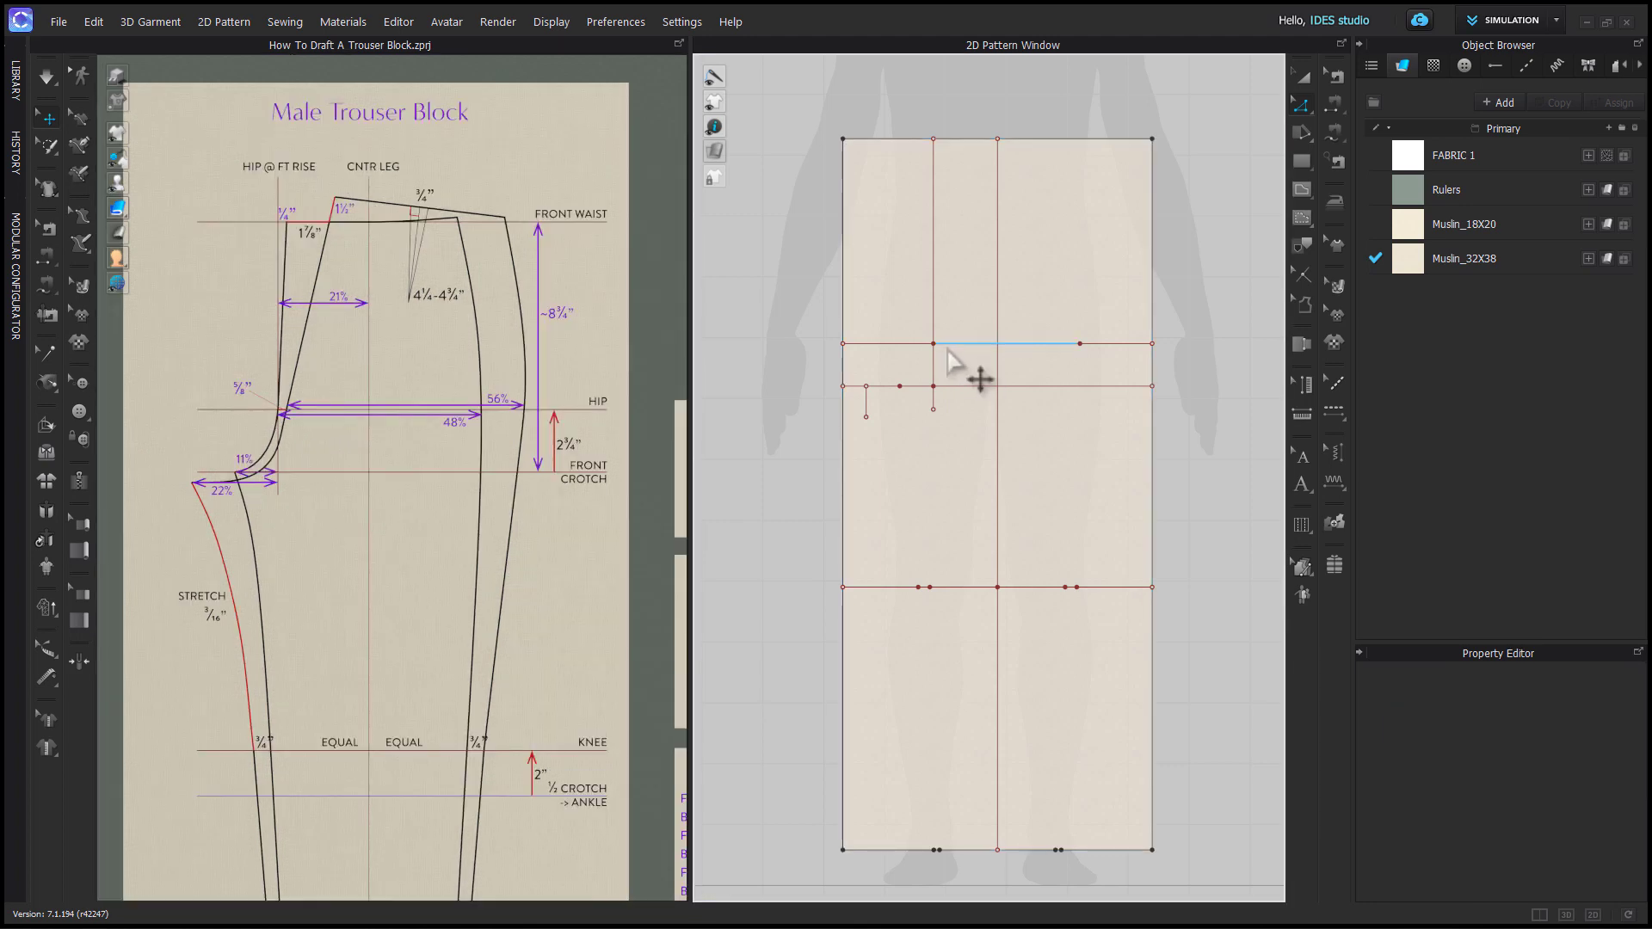
{"action": "scroll", "coordinate": [314, 449], "scroll_direction": "up", "scroll_amount": 5}
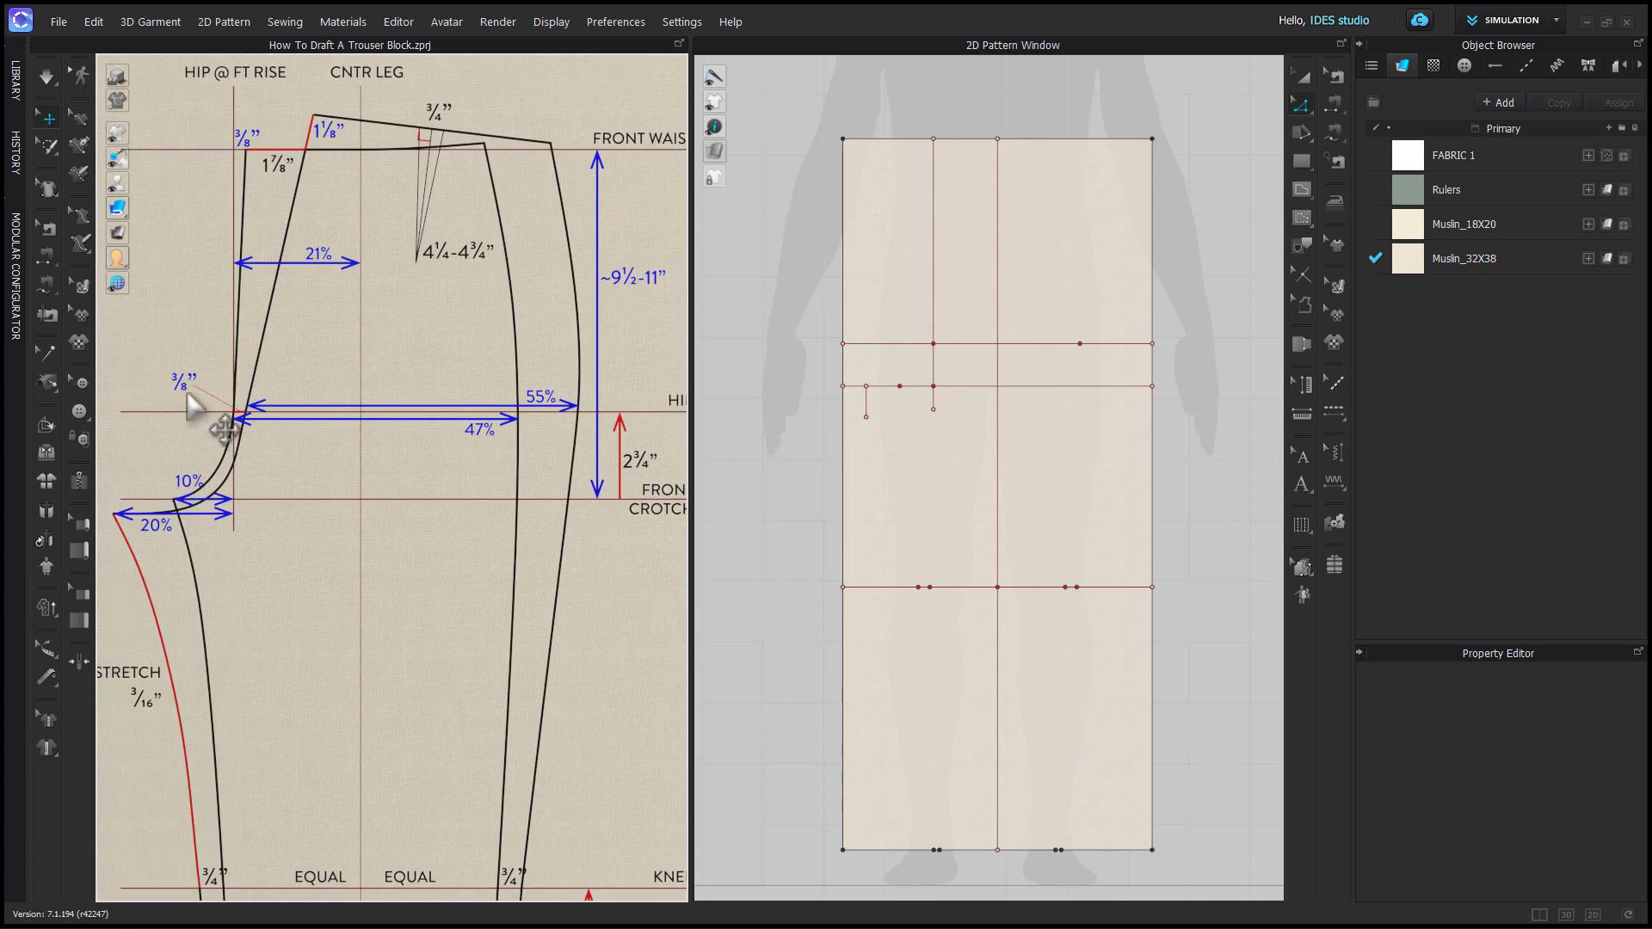
{"action": "right_click", "coordinate": [946, 343]}
{"action": "left_click", "coordinate": [976, 454]}
{"action": "type", "text": ".625"}
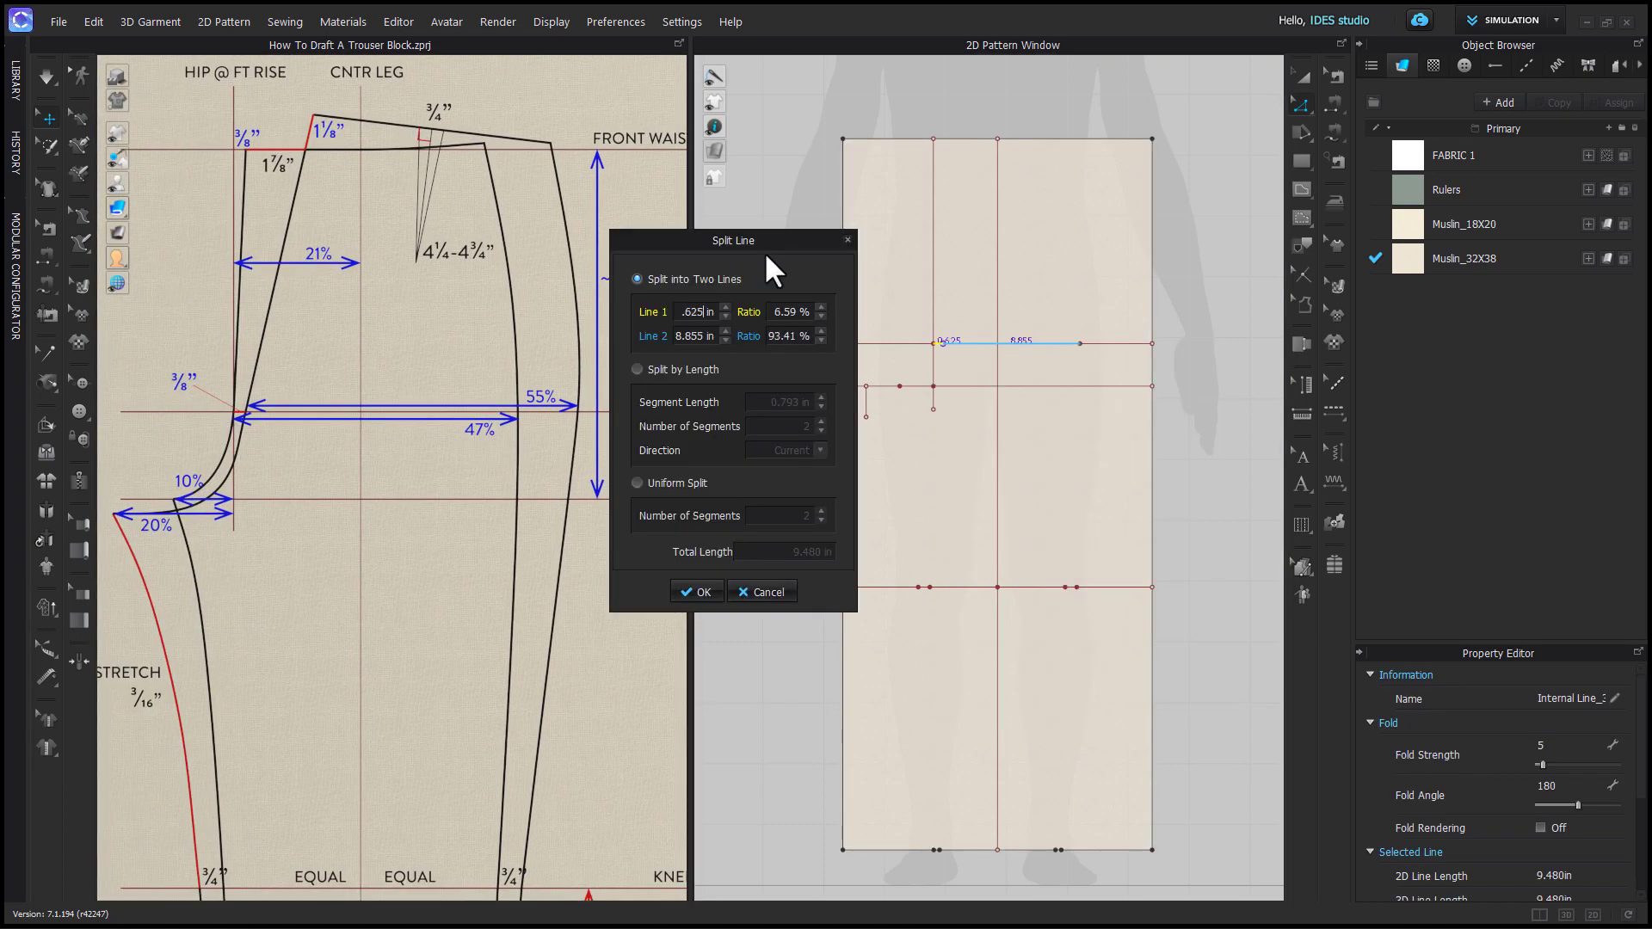
{"action": "left_click", "coordinate": [700, 591]}
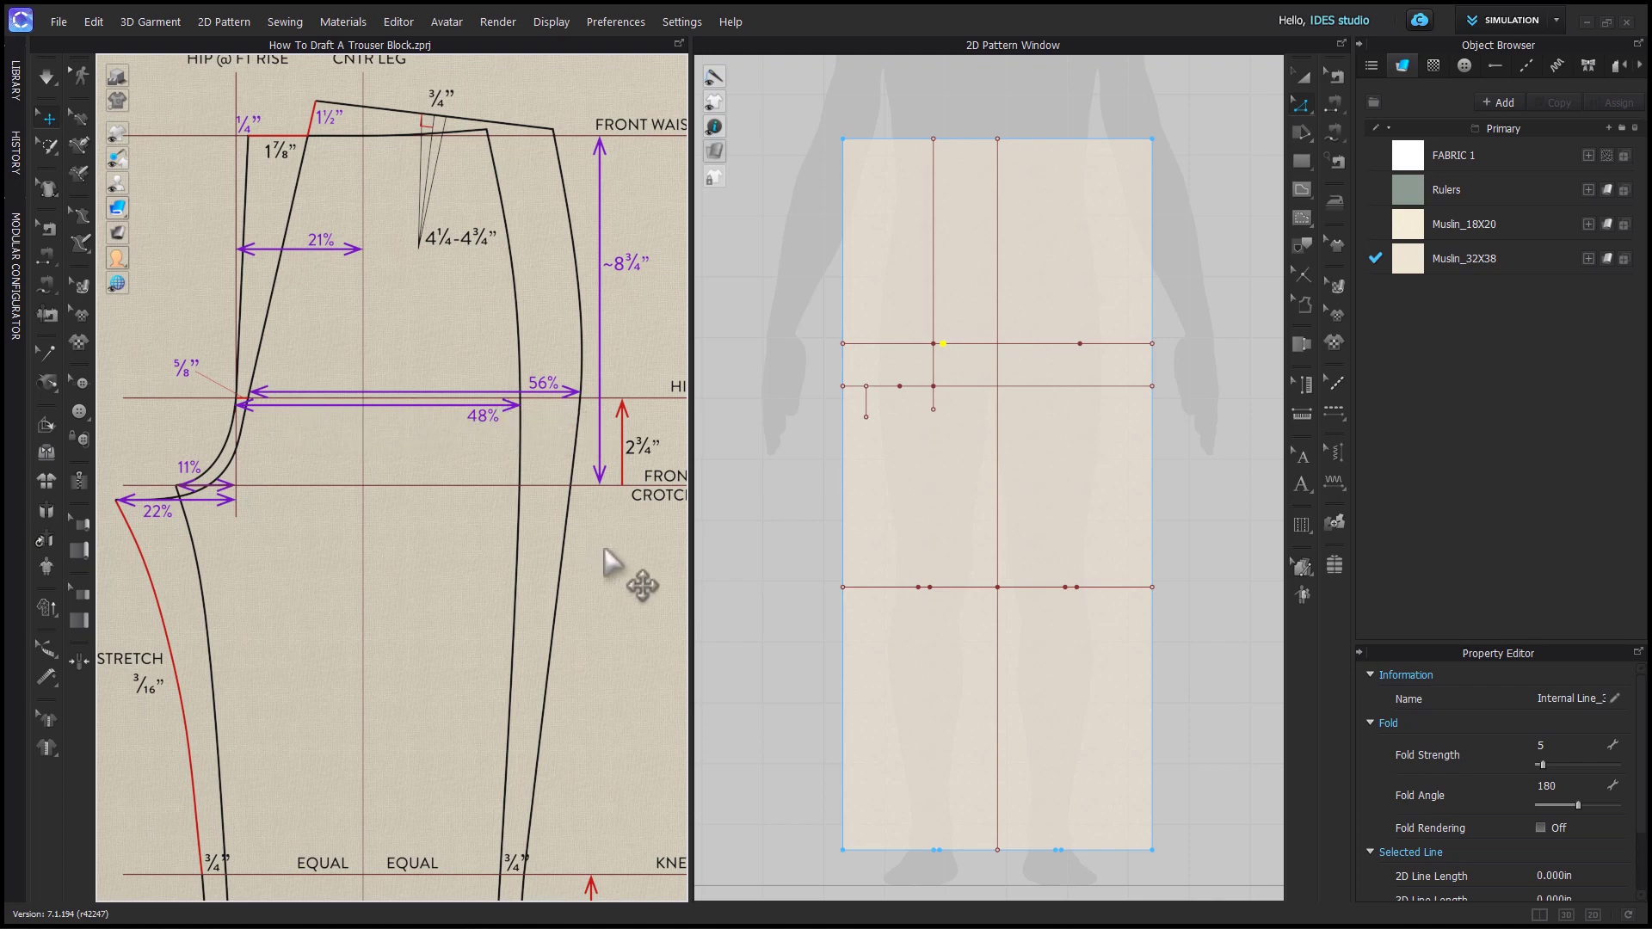
Split the outermost hip line segment 2.205 in beyond the front hip point to mark the back hip at 56%.
{"action": "middle_click_drag", "start_coordinate": [318, 594], "coordinate": [215, 578]}
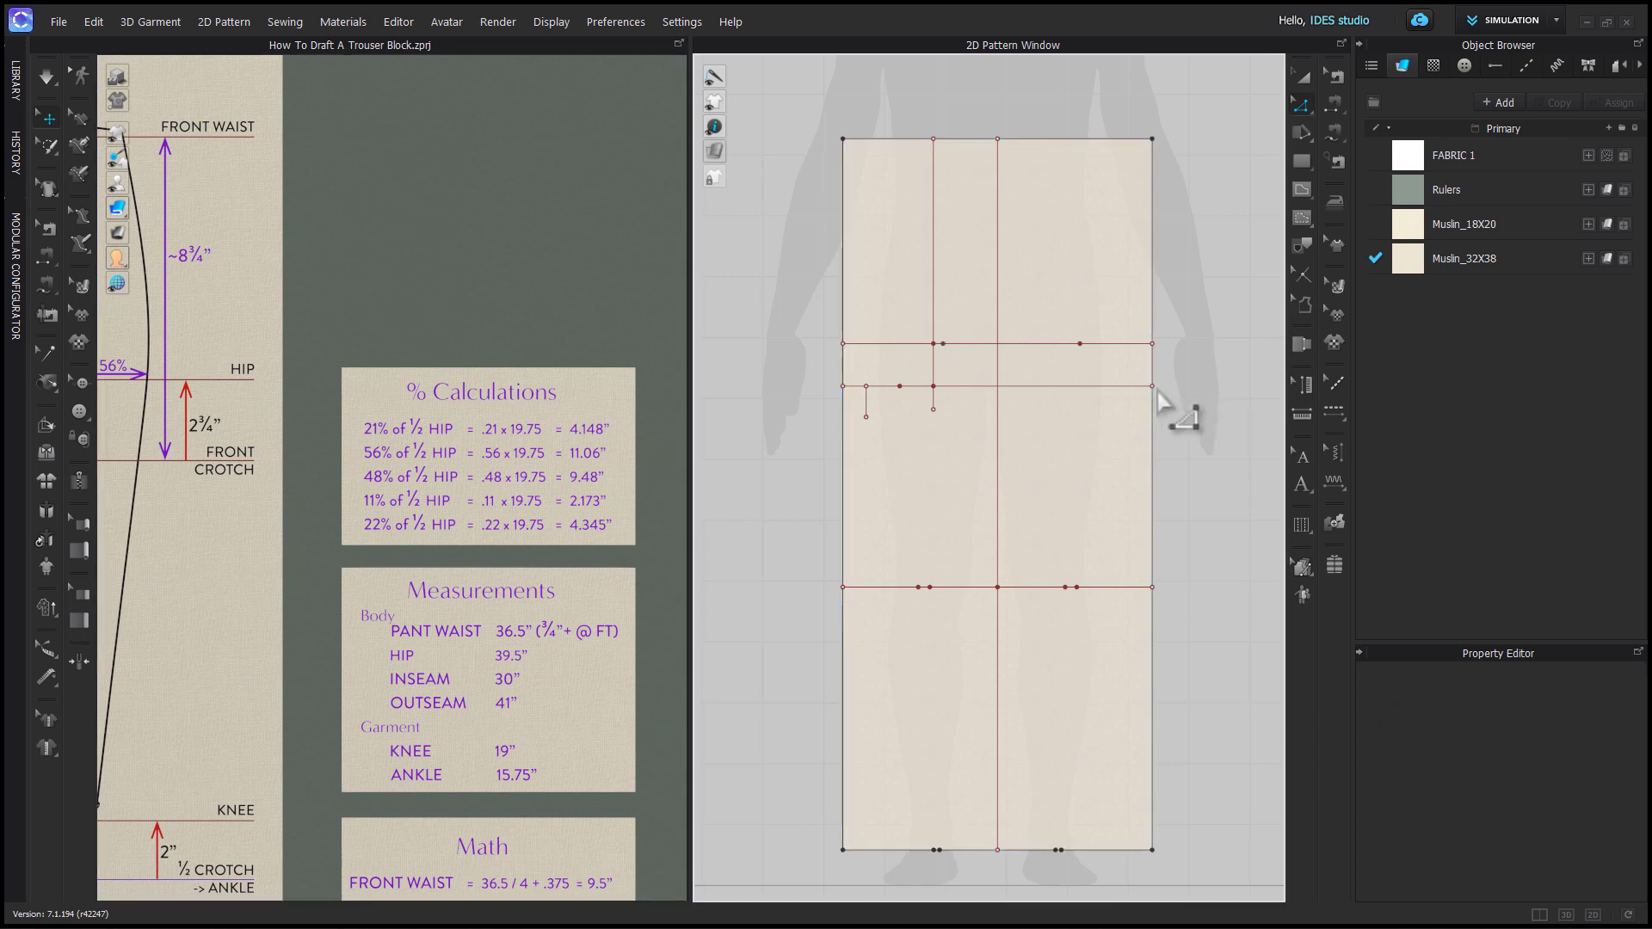
{"action": "left_click", "coordinate": [1073, 349]}
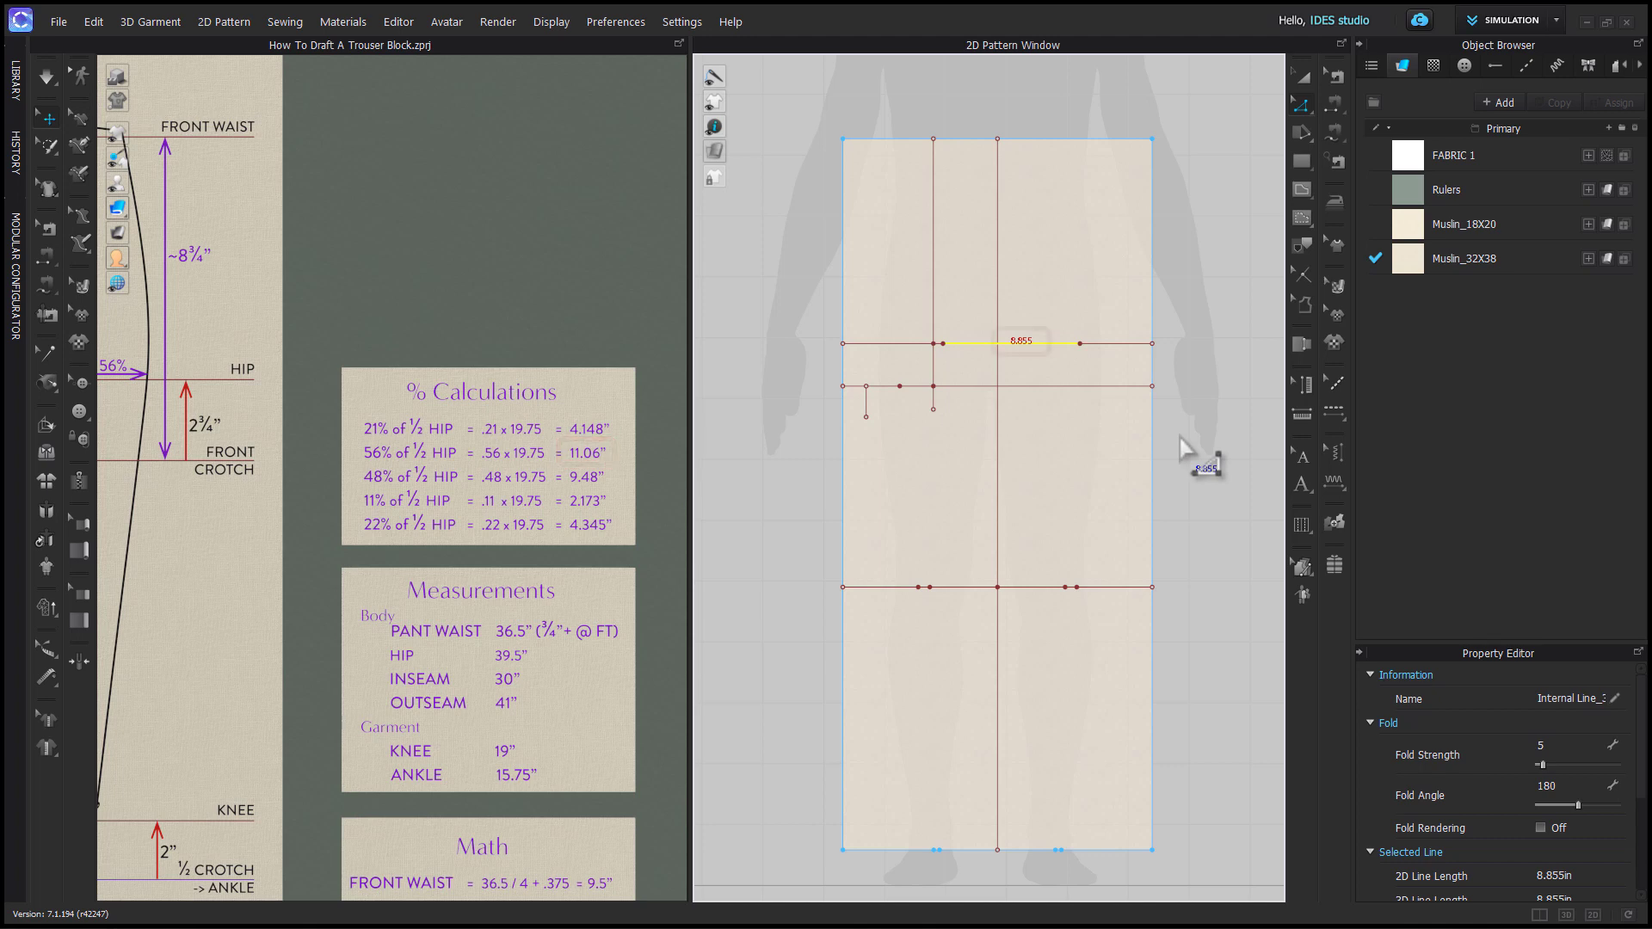
{"action": "right_click", "coordinate": [1110, 343]}
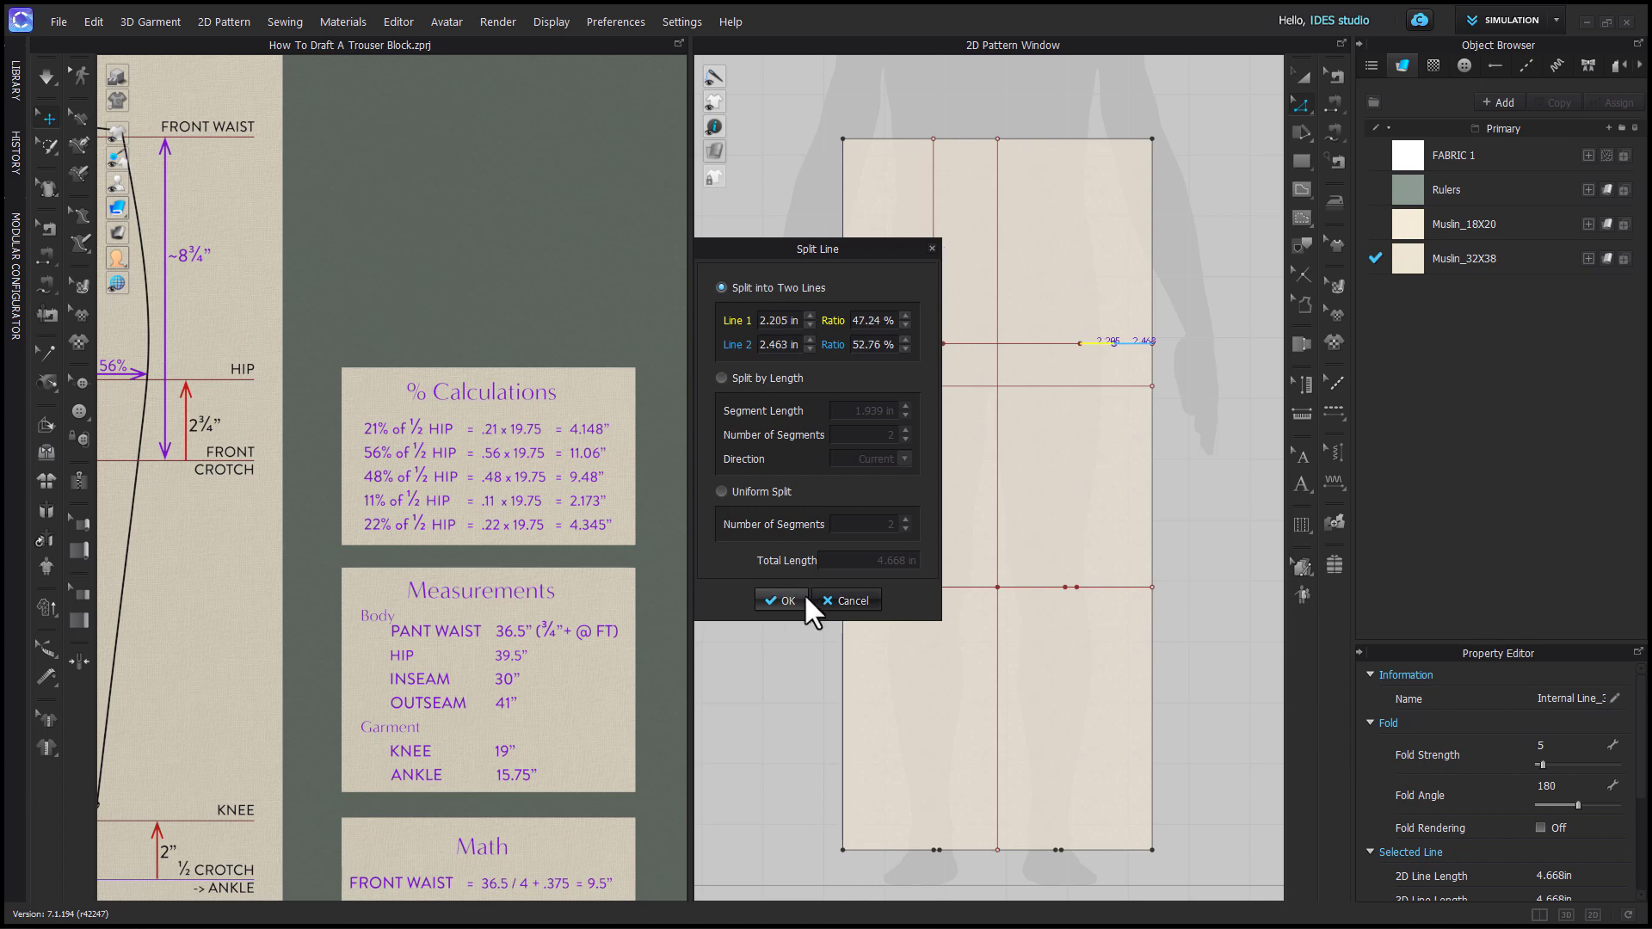
{"action": "left_click", "coordinate": [783, 601]}
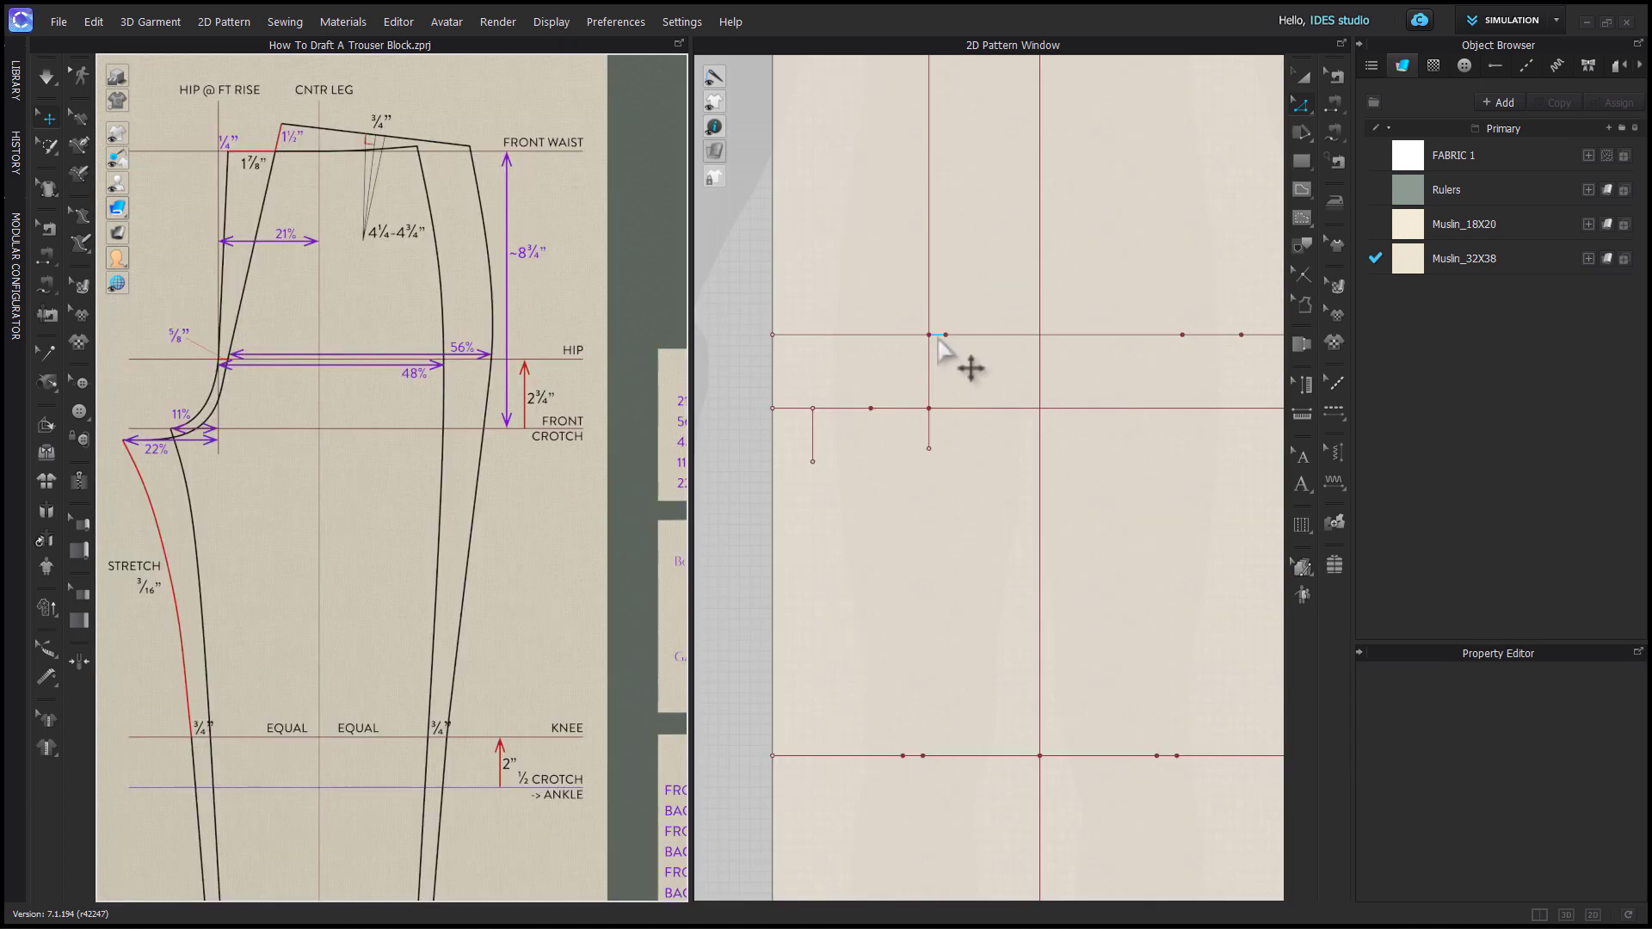
Check the front and back hip segment lengths on the hip line against the 48% and 56% half-hip calculations.
{"action": "left_click", "coordinate": [938, 340]}
{"action": "left_click", "coordinate": [973, 347]}
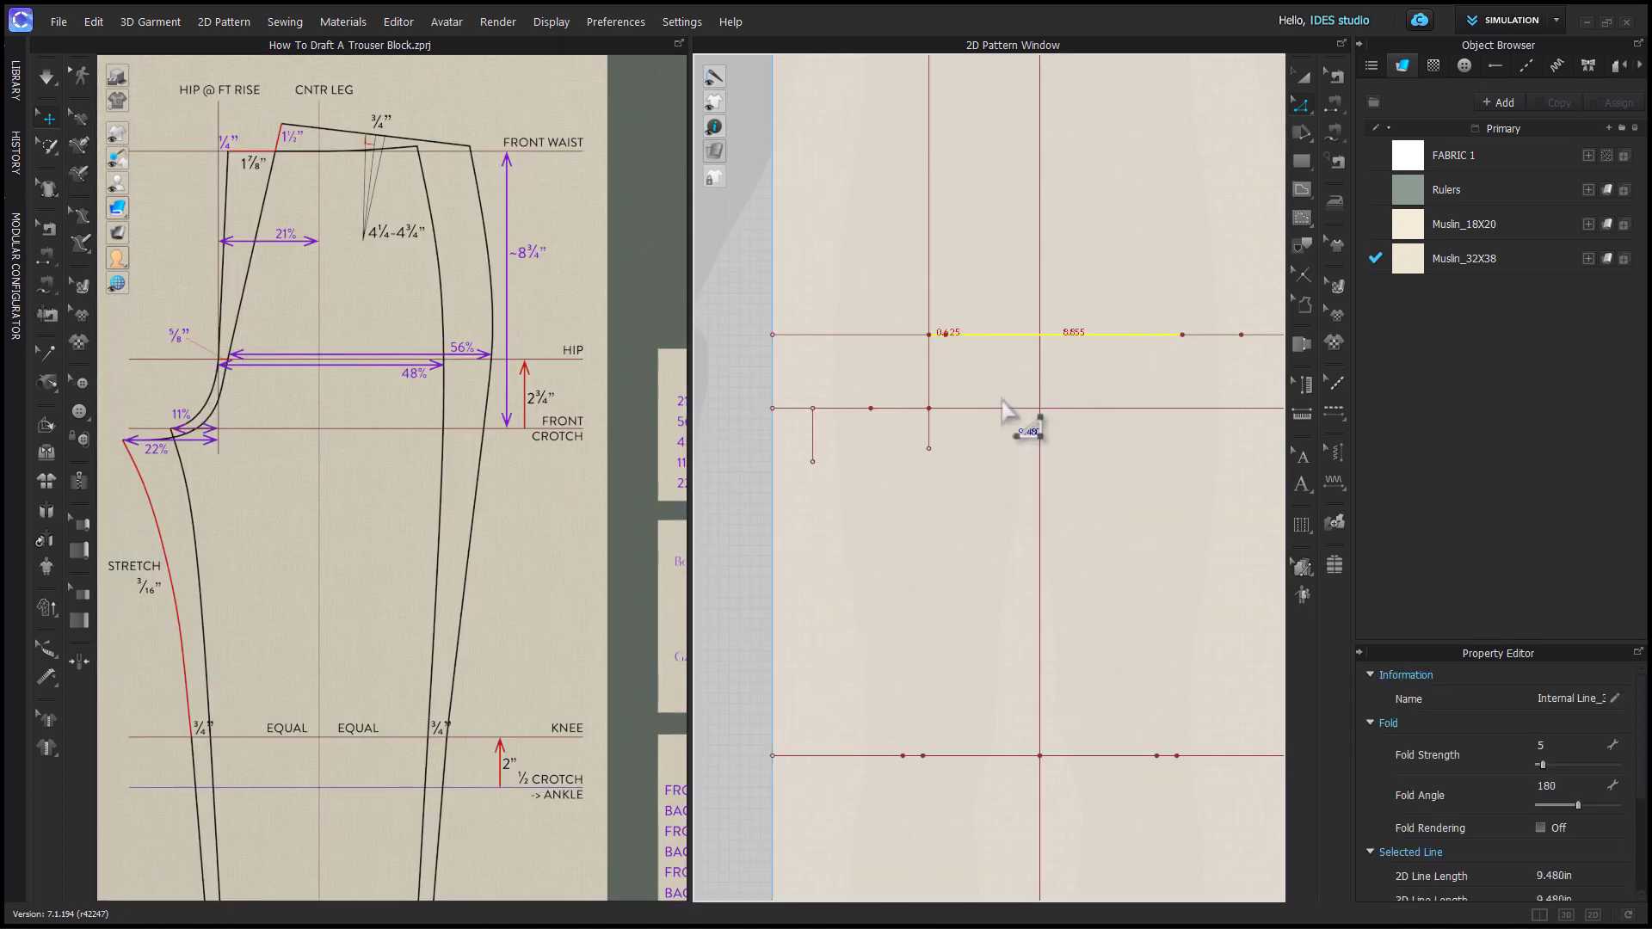
{"action": "middle_click_drag", "start_coordinate": [656, 479], "coordinate": [424, 482]}
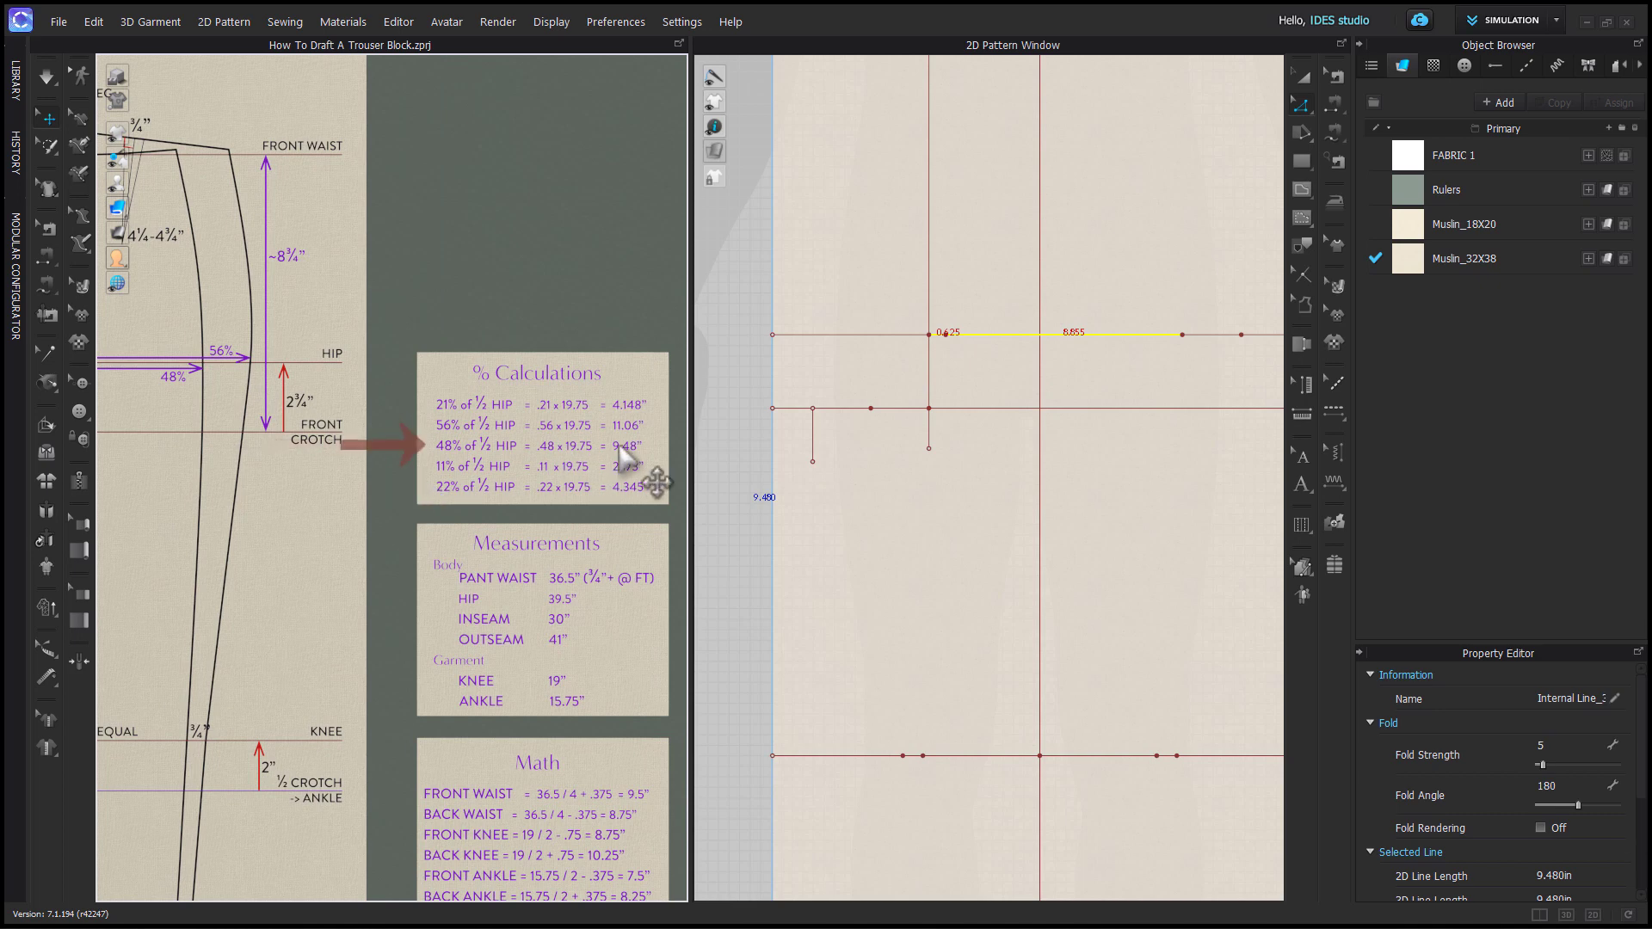
{"action": "left_click", "coordinate": [973, 358]}
{"action": "left_click", "coordinate": [988, 337]}
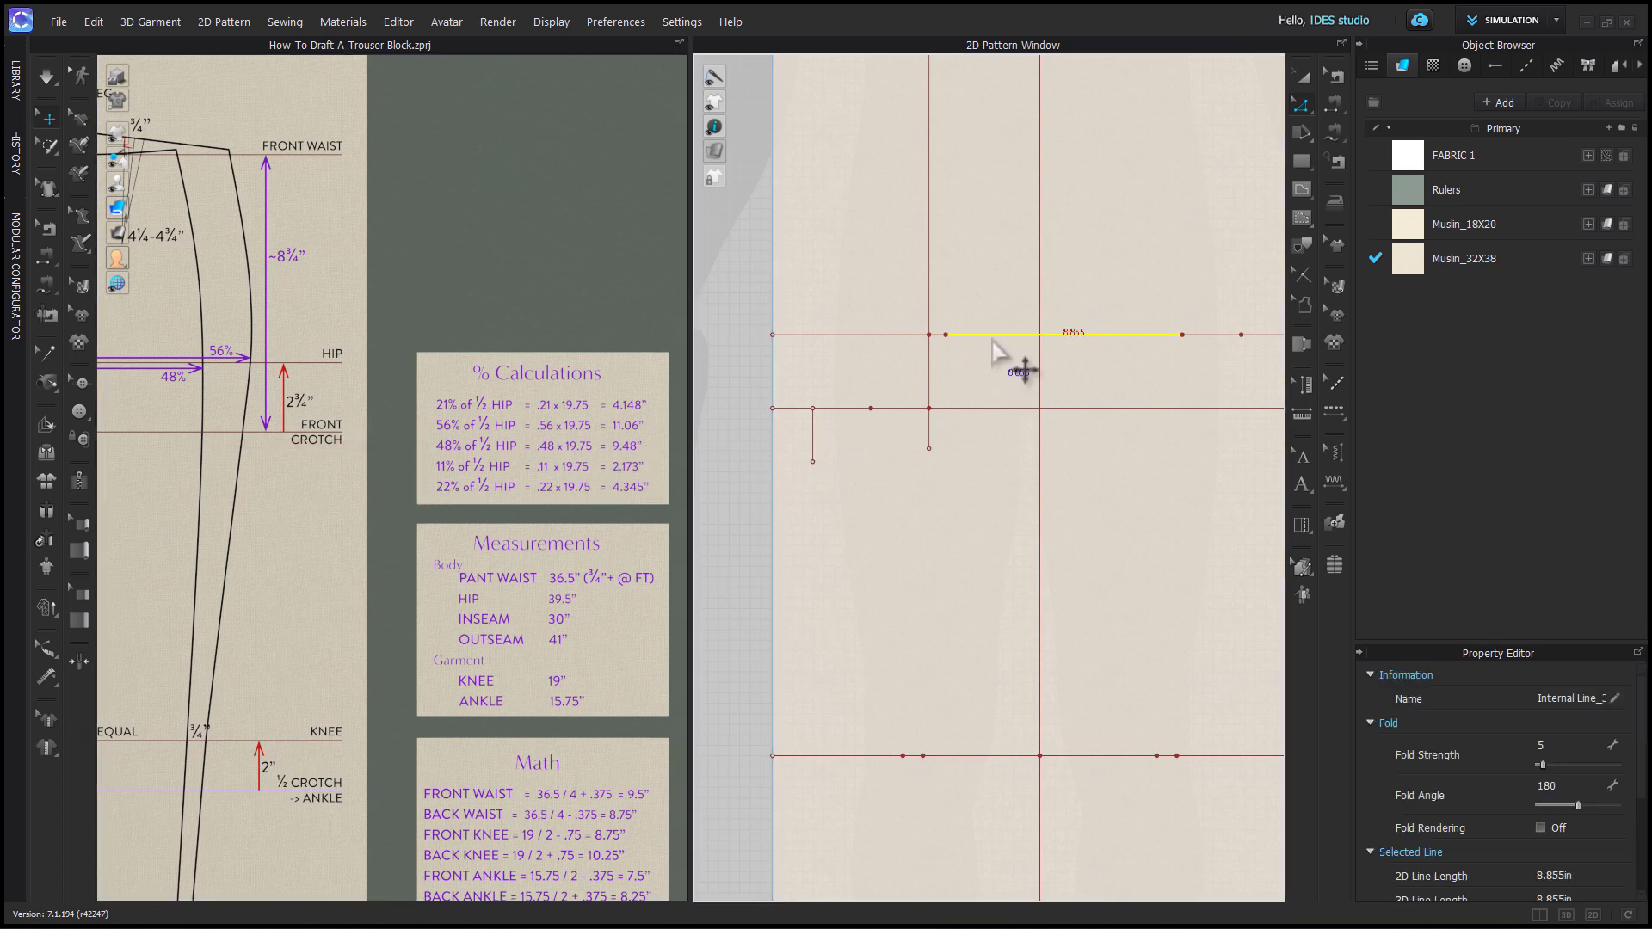
{"action": "left_click", "coordinate": [1209, 338]}
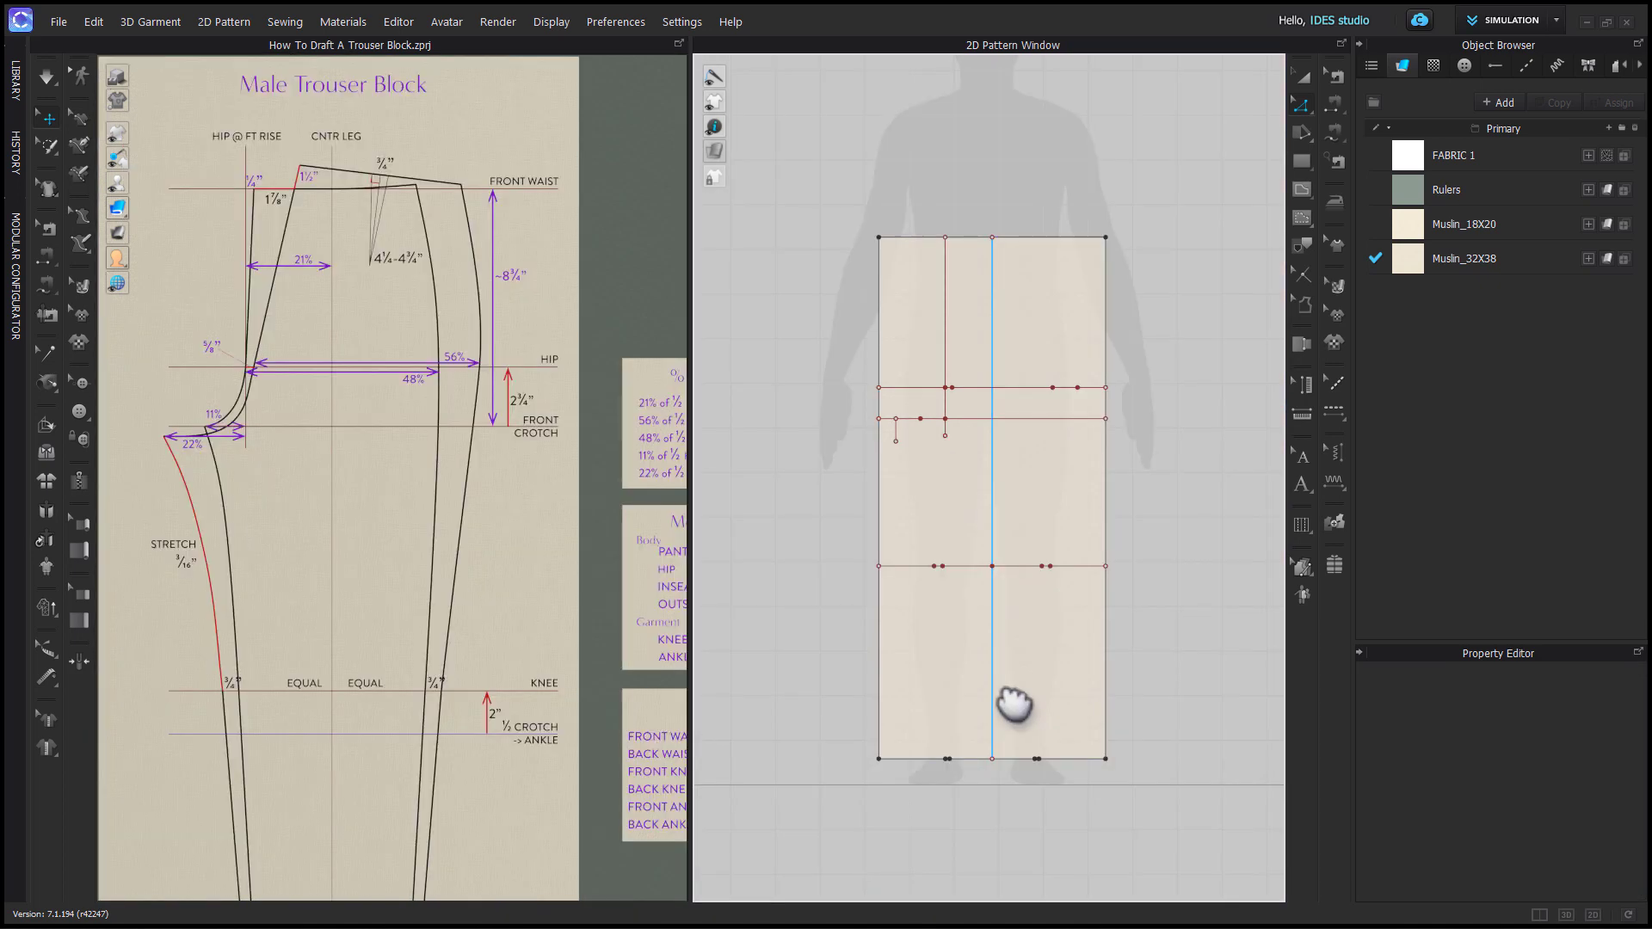
Draw two straight internal lines on the inseam side, joining the front and back ankle points to their matching knee points.
{"action": "scroll", "coordinate": [1015, 706], "scroll_direction": "up", "scroll_amount": 3}
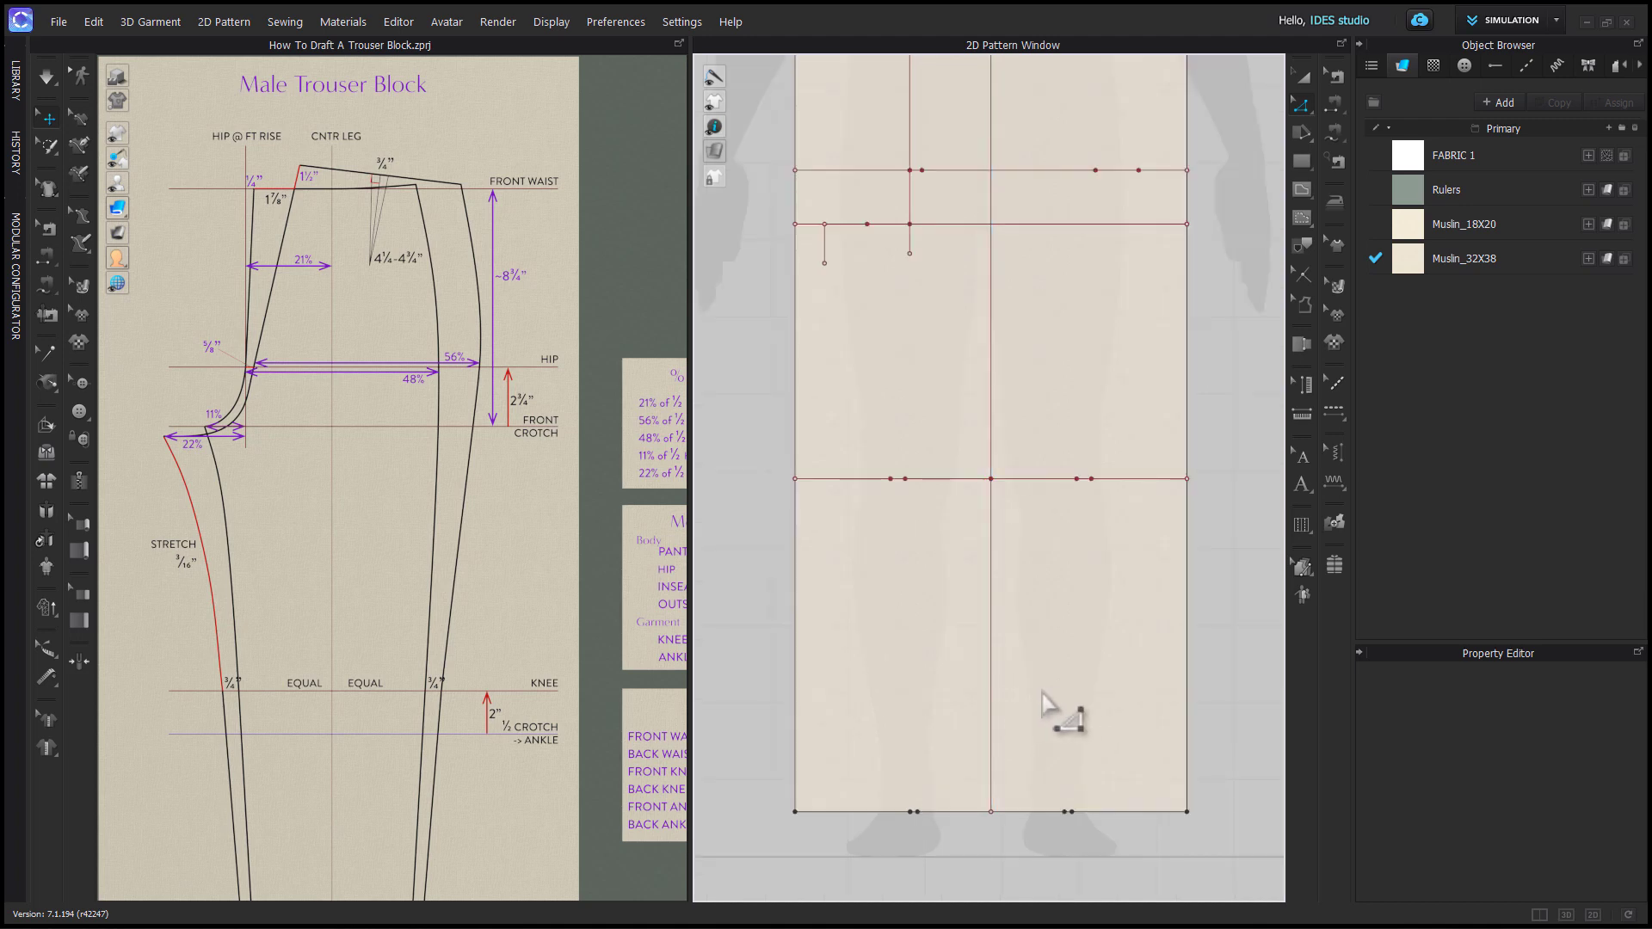
{"action": "key", "text": "g"}
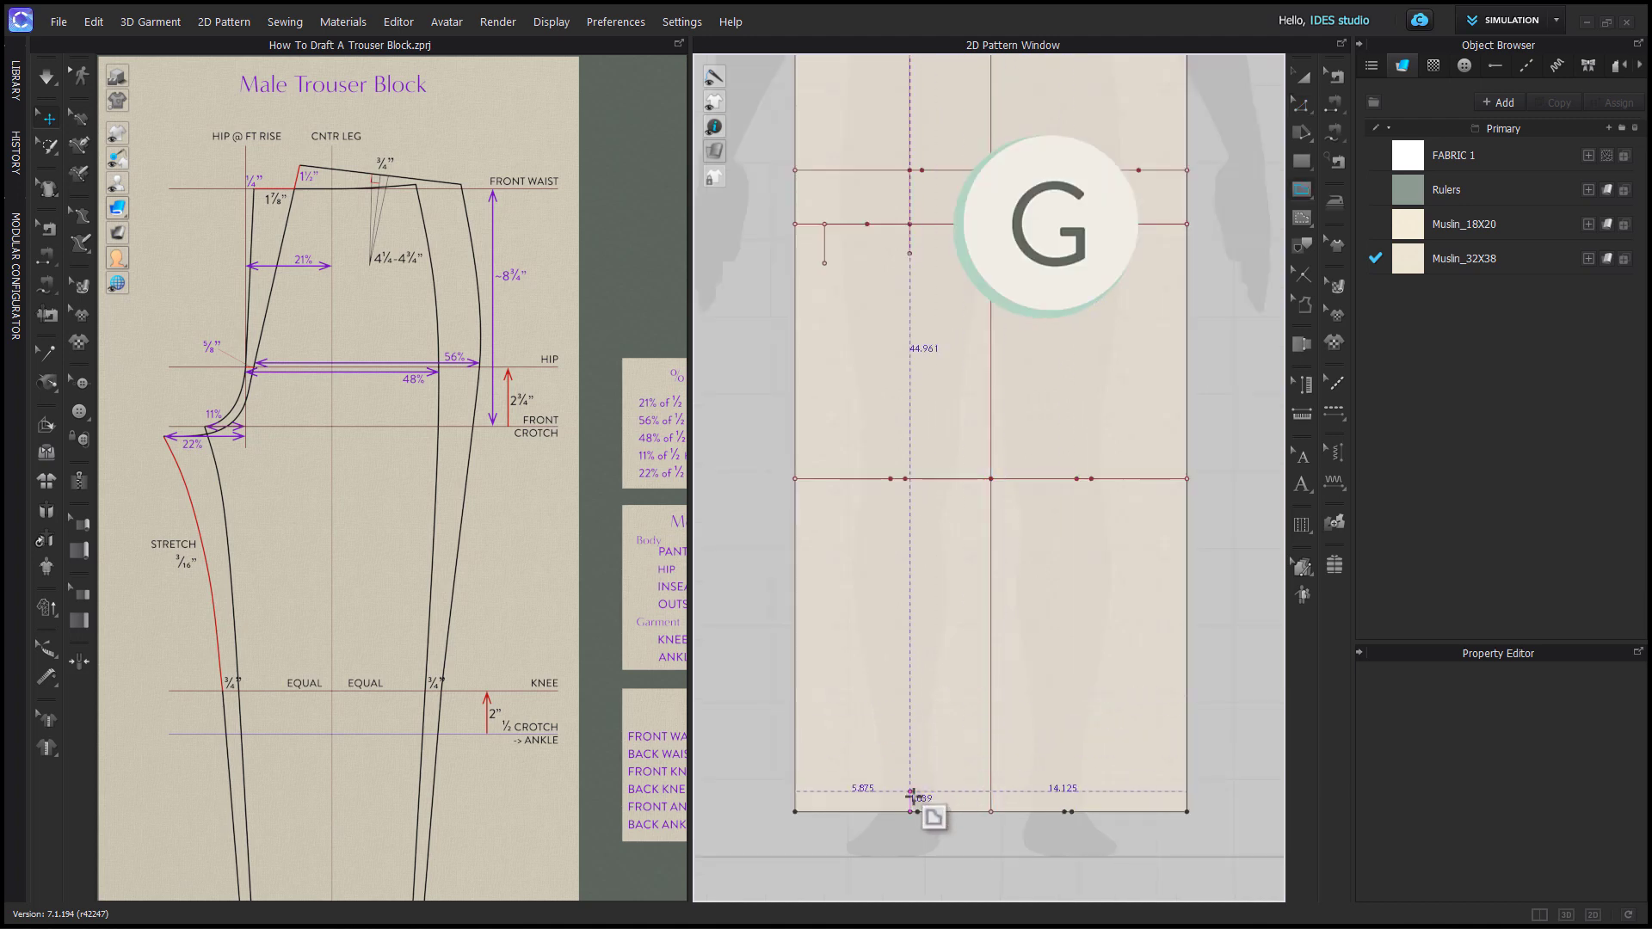
{"action": "left_click", "coordinate": [915, 811]}
{"action": "left_click", "coordinate": [905, 478]}
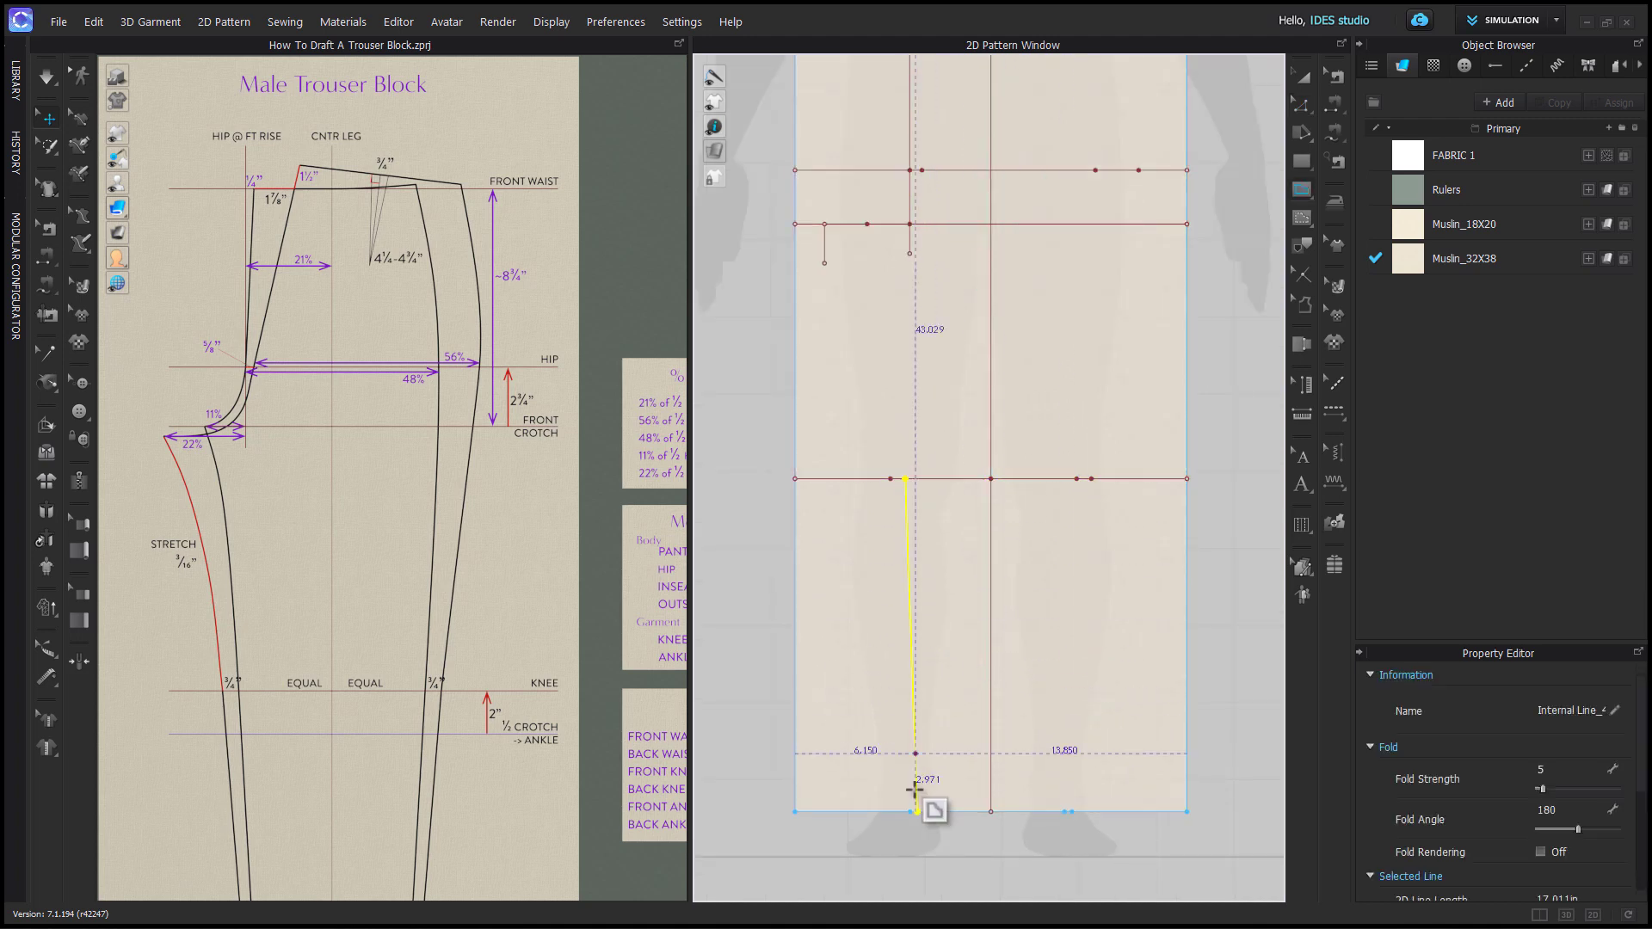
{"action": "left_click", "coordinate": [909, 810]}
{"action": "left_click", "coordinate": [890, 478]}
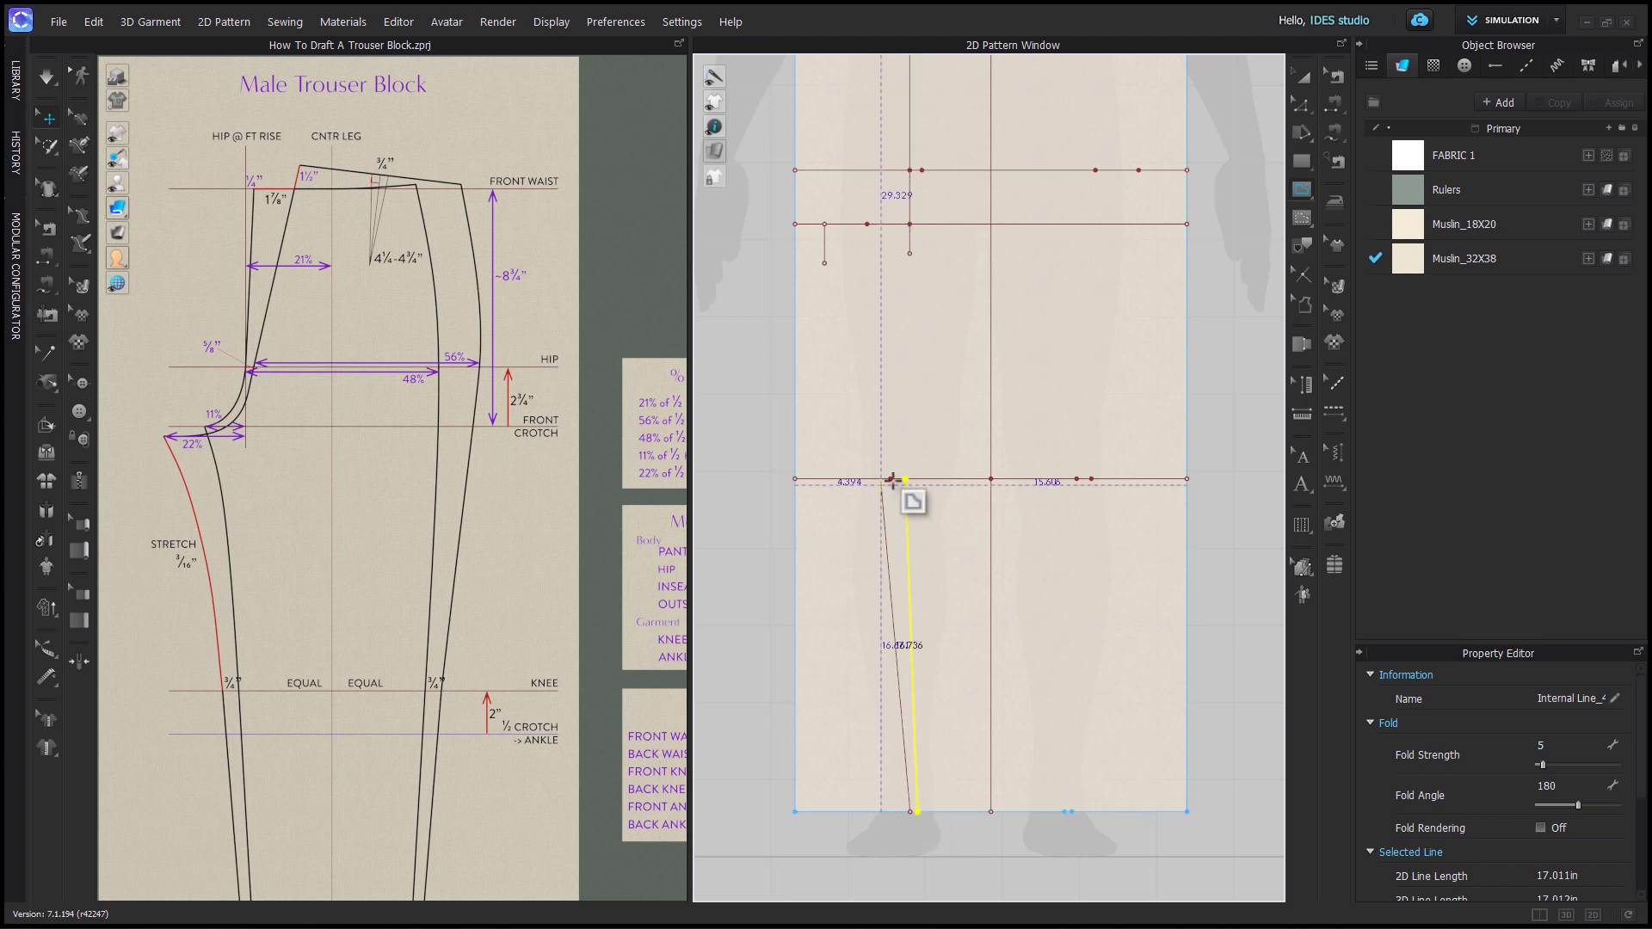
Draw two straight internal lines on the outseam side, joining the front and back ankle points to their matching knee points.
{"action": "left_click", "coordinate": [1064, 811]}
{"action": "left_click", "coordinate": [1076, 478]}
{"action": "left_click", "coordinate": [1072, 811]}
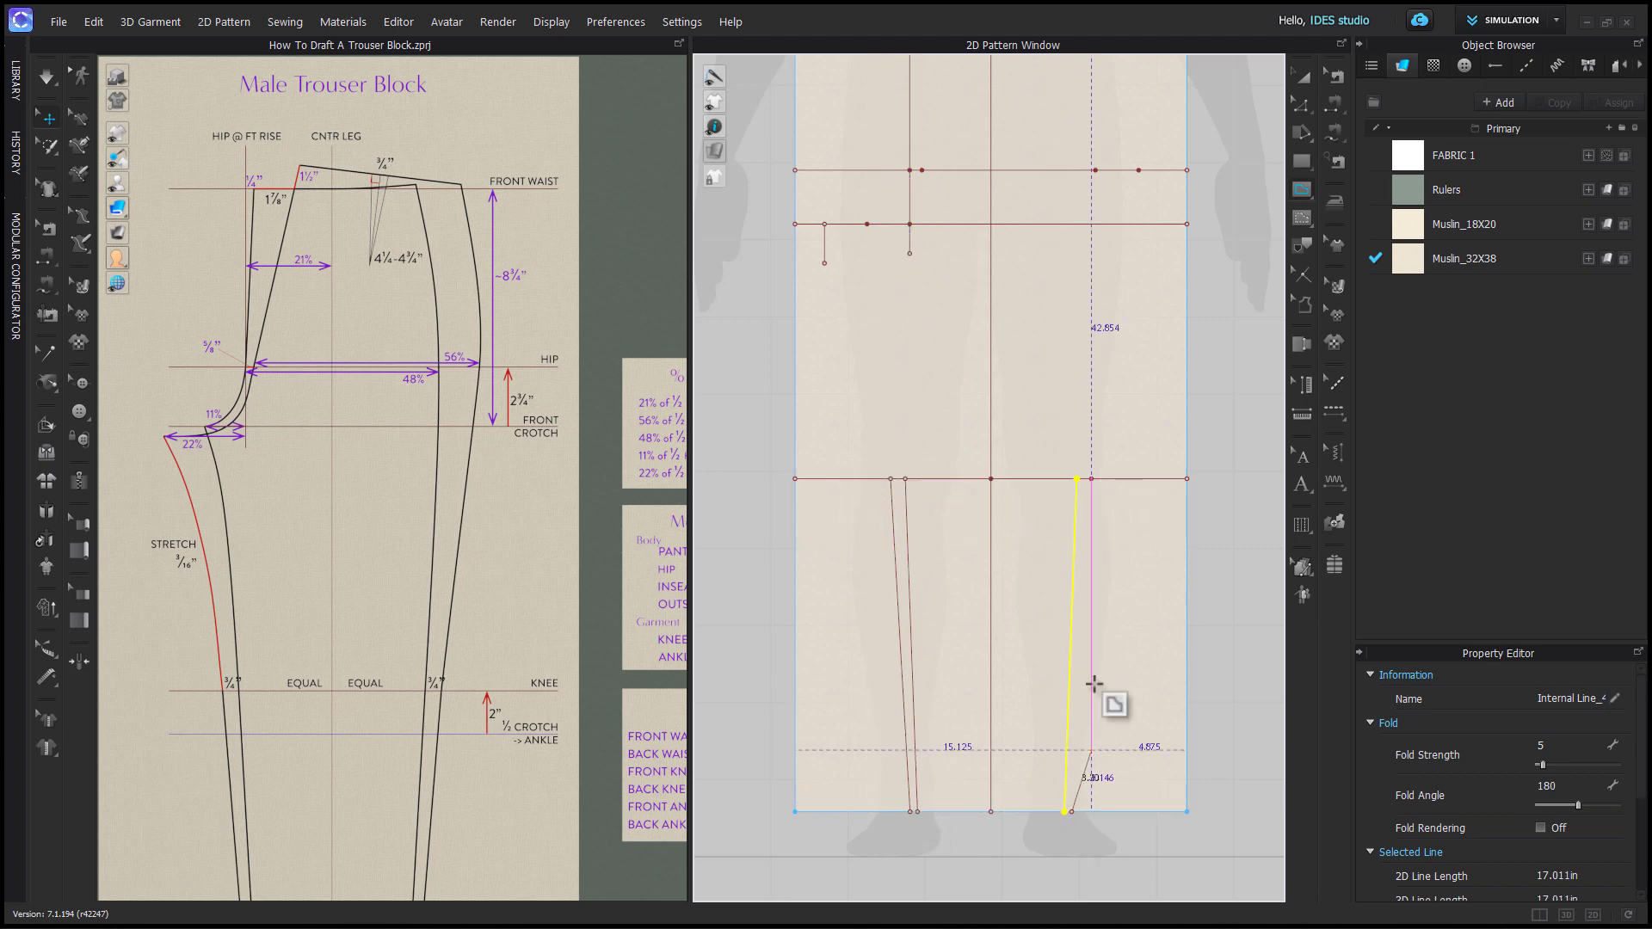
{"action": "left_click", "coordinate": [1090, 478]}
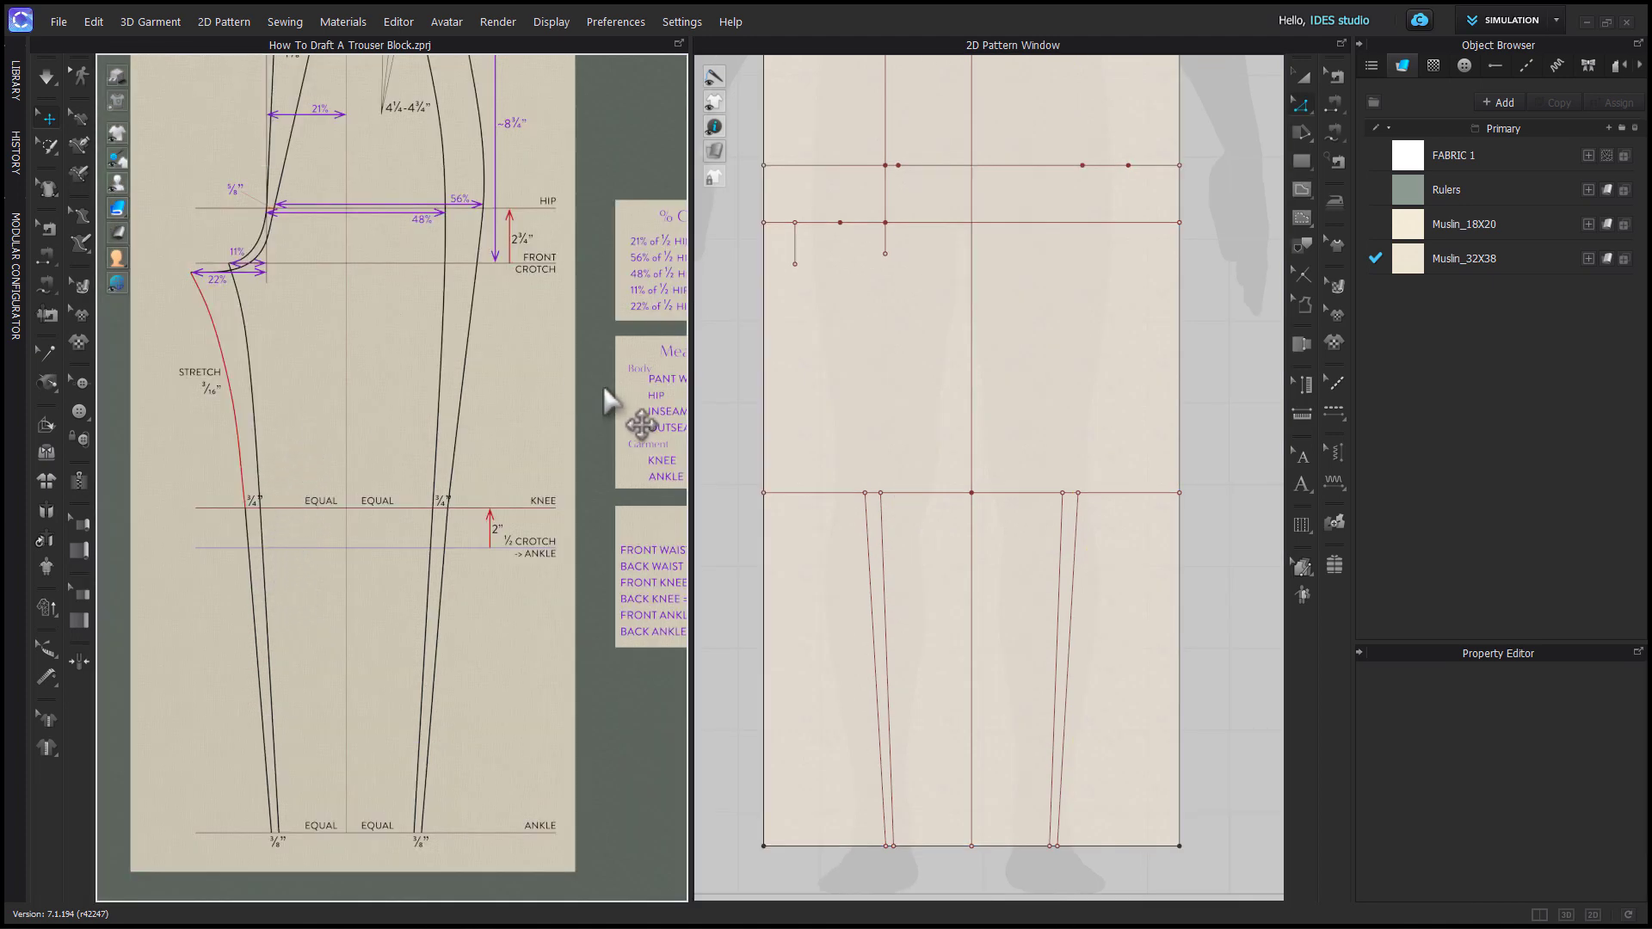
Draw a straight internal line joining the front knee point on the inseam side to the 11% front crotch point.
{"action": "middle_click_drag", "start_coordinate": [604, 400], "coordinate": [456, 456]}
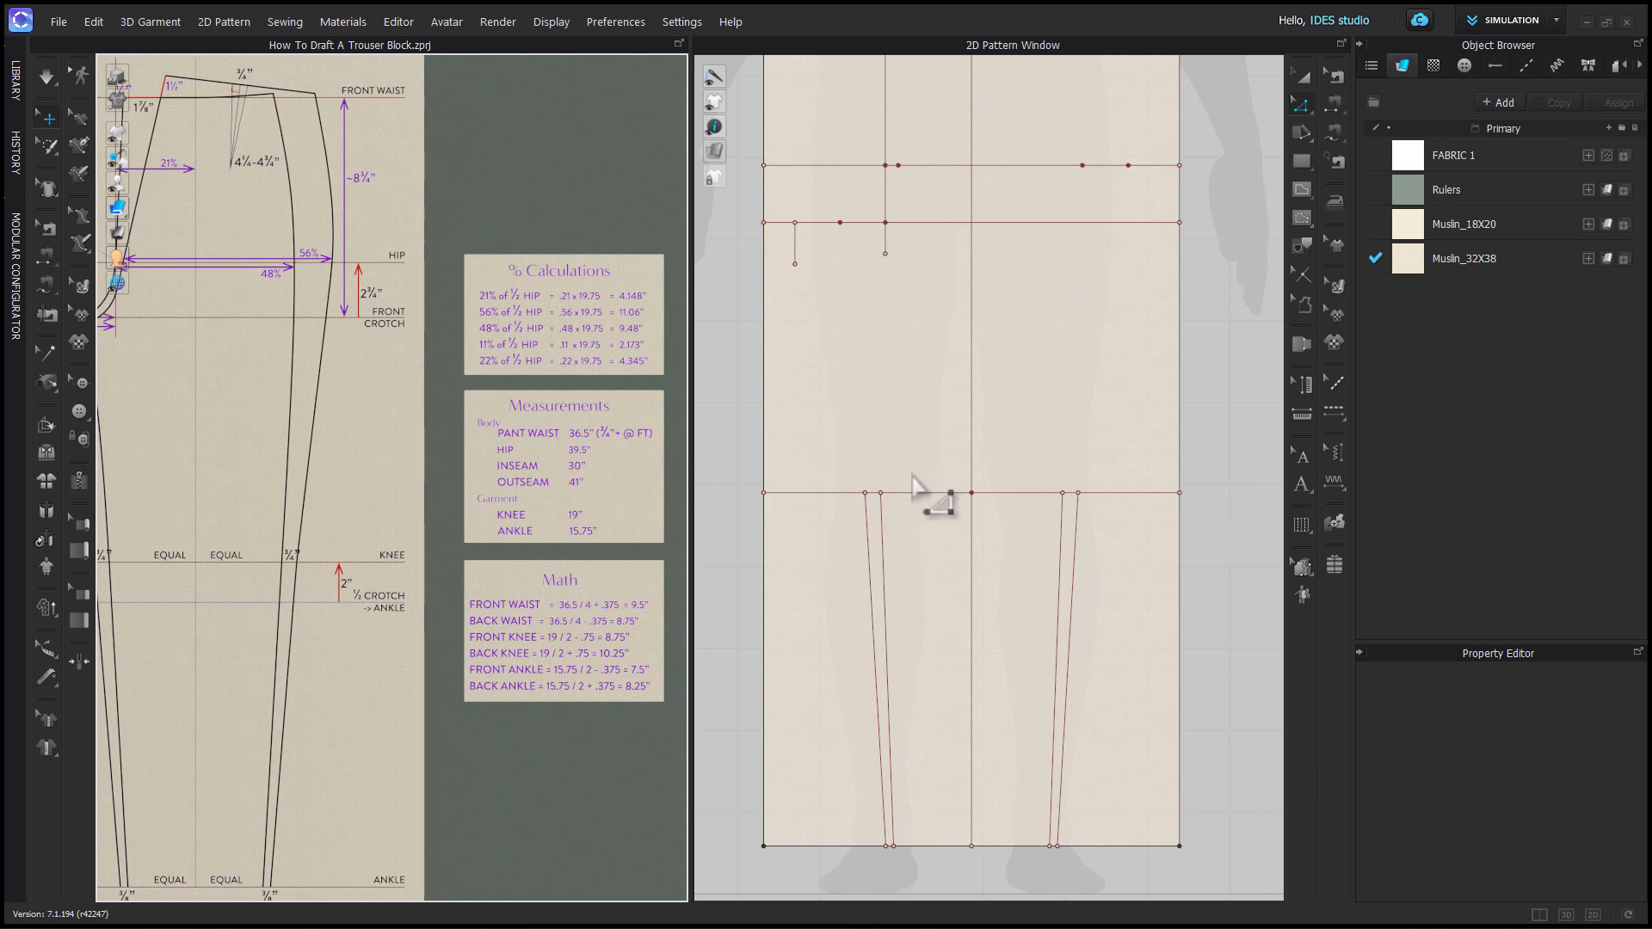
{"action": "key", "text": "g"}
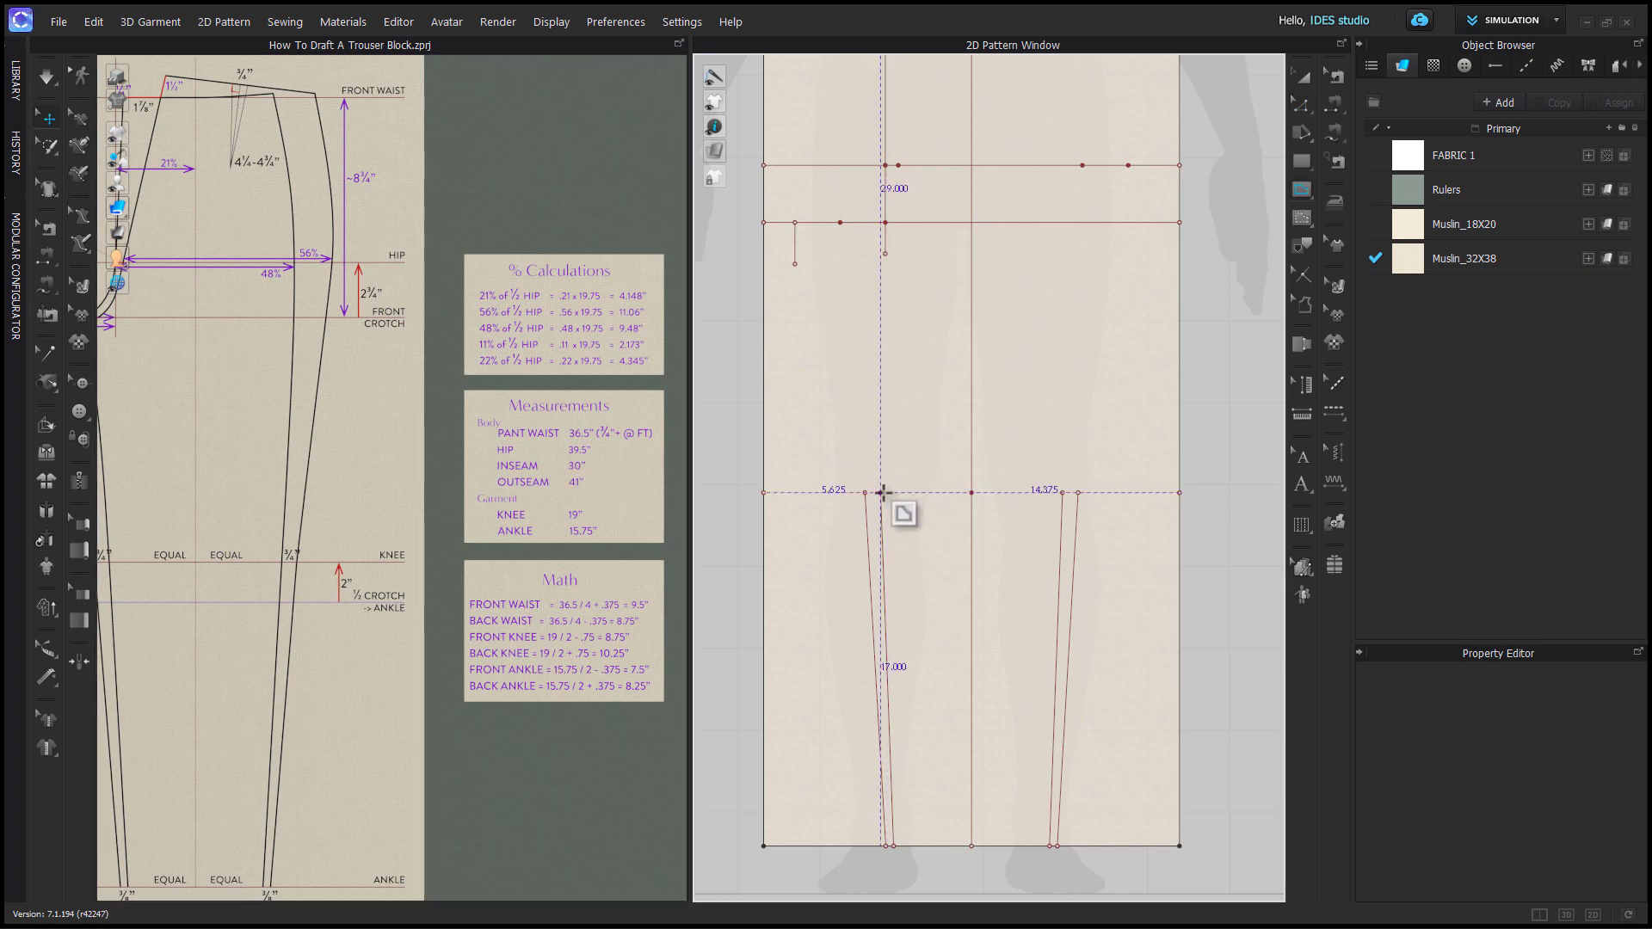
{"action": "left_click", "coordinate": [882, 492]}
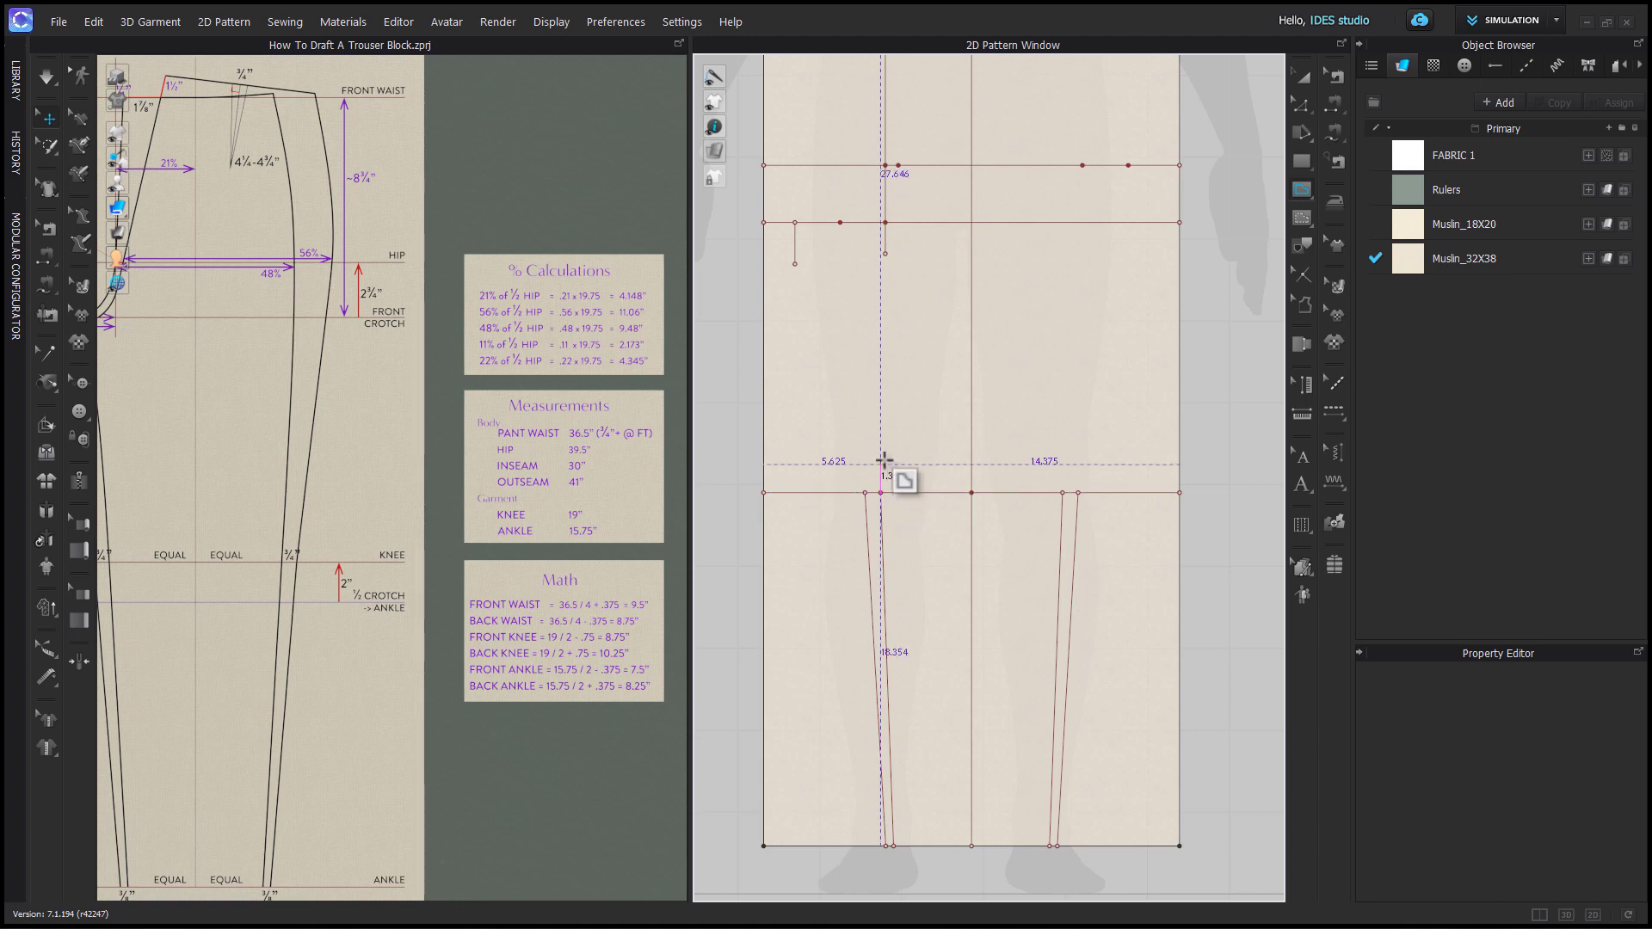
{"action": "double_click", "coordinate": [842, 222]}
Shape the front inseam line between crotch and knee into a smooth inward curve with two curve points, one near each end.
{"action": "key", "text": "v"}
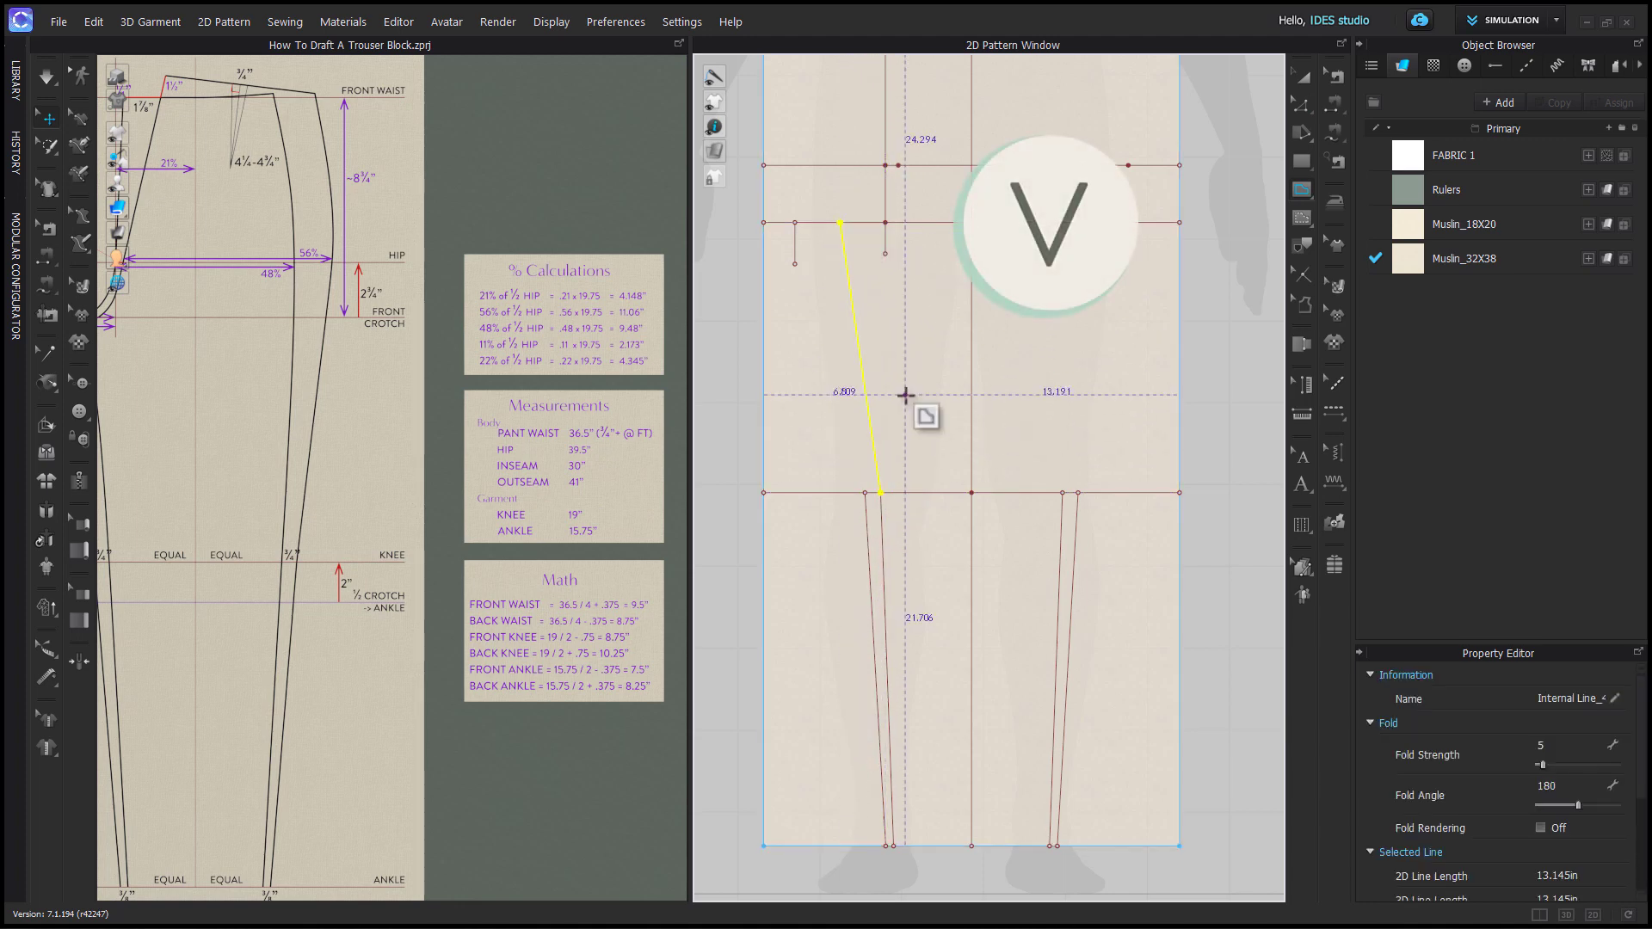
{"action": "scroll", "coordinate": [868, 290], "scroll_direction": "up", "scroll_amount": 2}
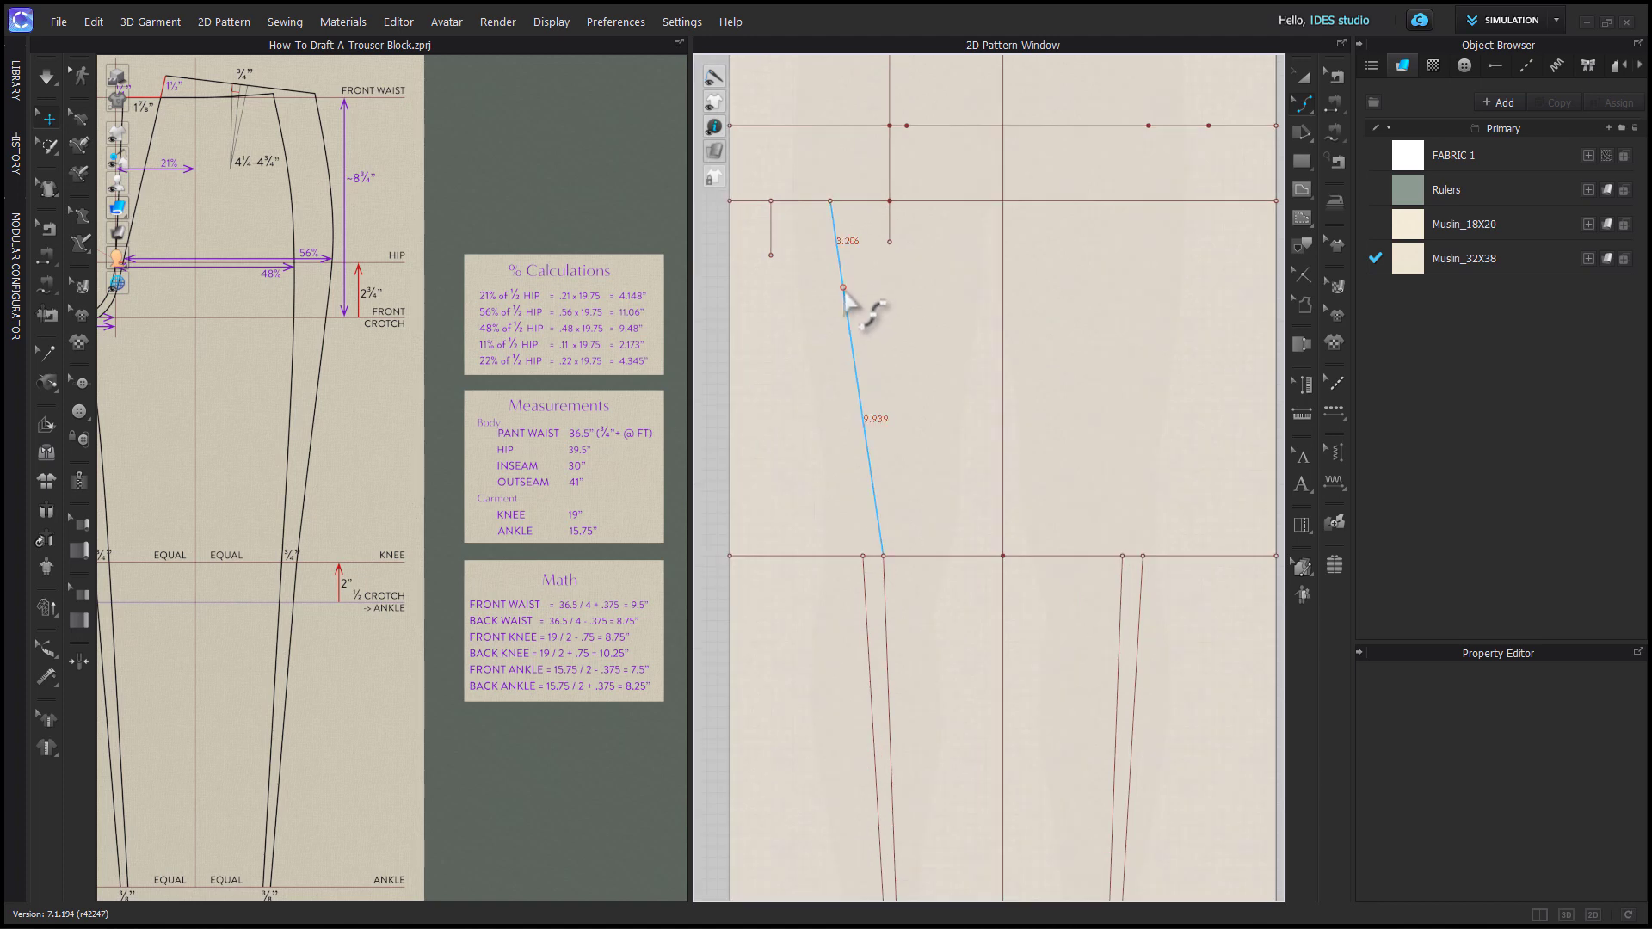
{"action": "left_click", "coordinate": [843, 289]}
{"action": "scroll", "coordinate": [849, 266], "scroll_direction": "up", "scroll_amount": 2}
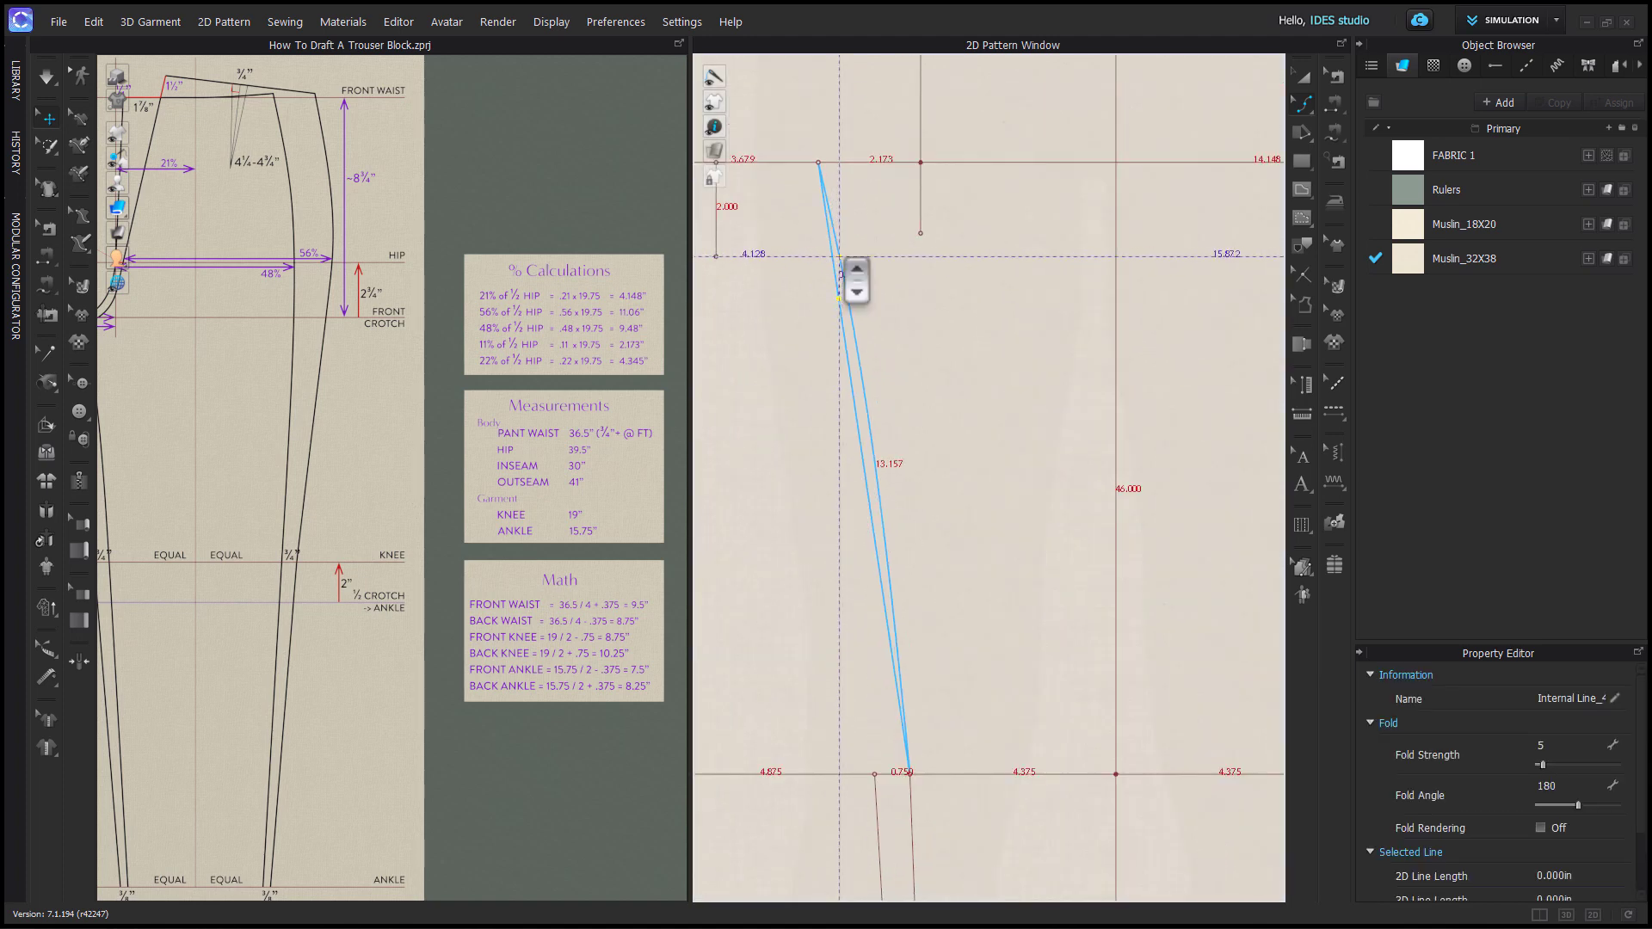
{"action": "scroll", "coordinate": [948, 498], "scroll_direction": "down", "scroll_amount": 1}
{"action": "scroll", "coordinate": [948, 590], "scroll_direction": "up", "scroll_amount": 1}
{"action": "scroll", "coordinate": [910, 615], "scroll_direction": "up", "scroll_amount": 1}
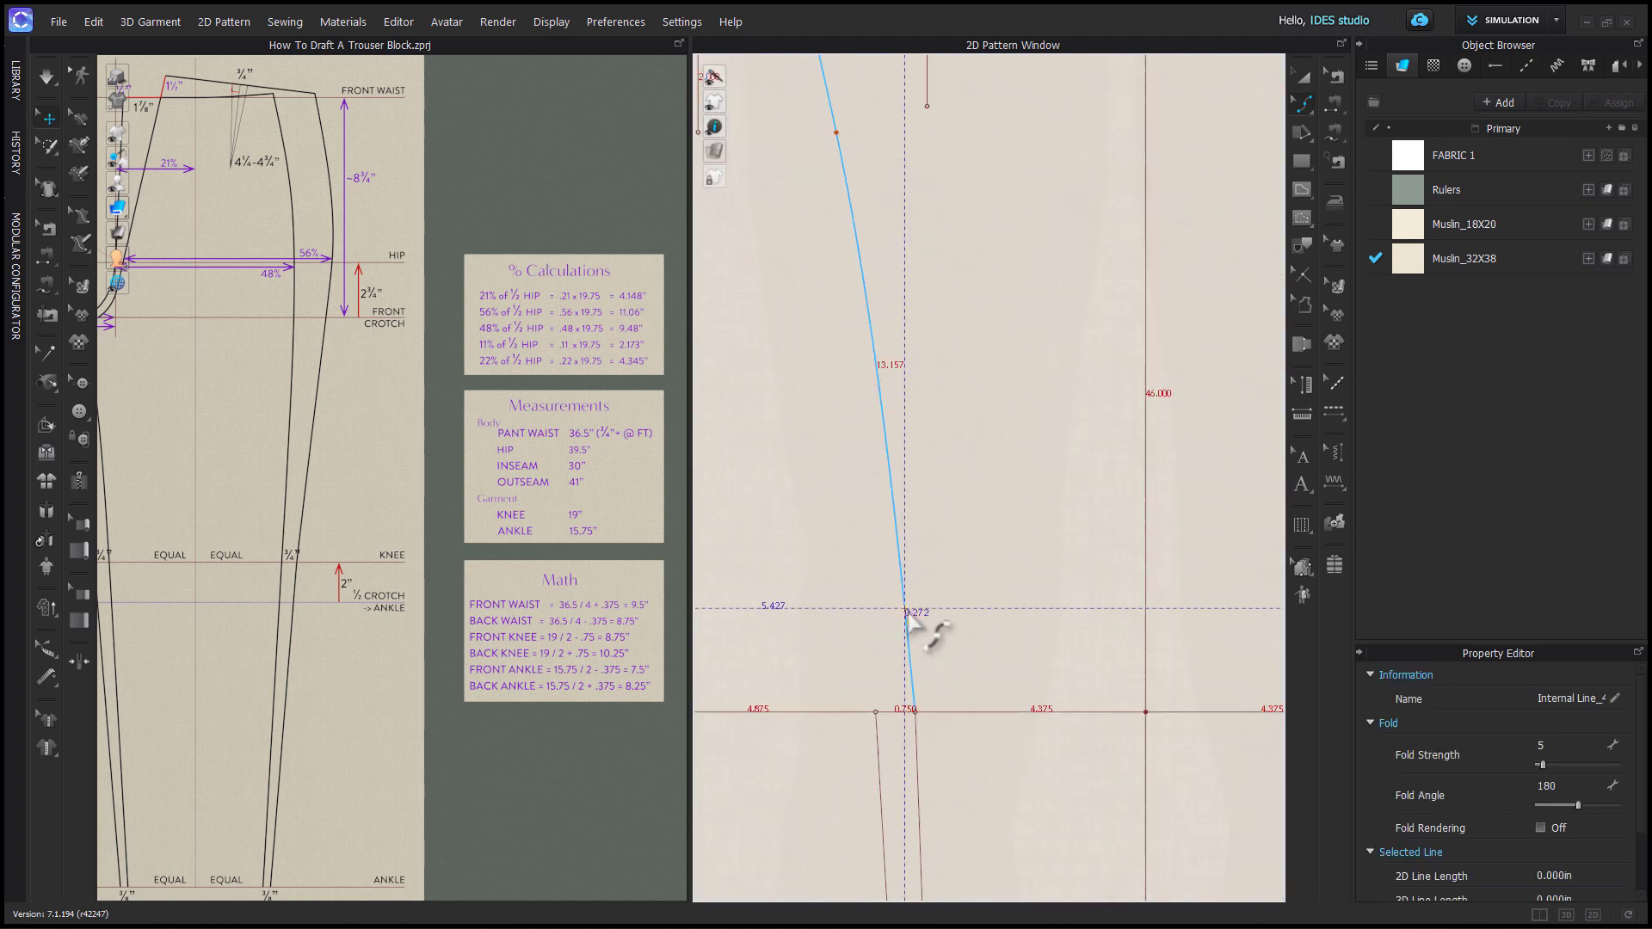
{"action": "scroll", "coordinate": [914, 627], "scroll_direction": "down", "scroll_amount": 2}
{"action": "left_click", "coordinate": [958, 559]}
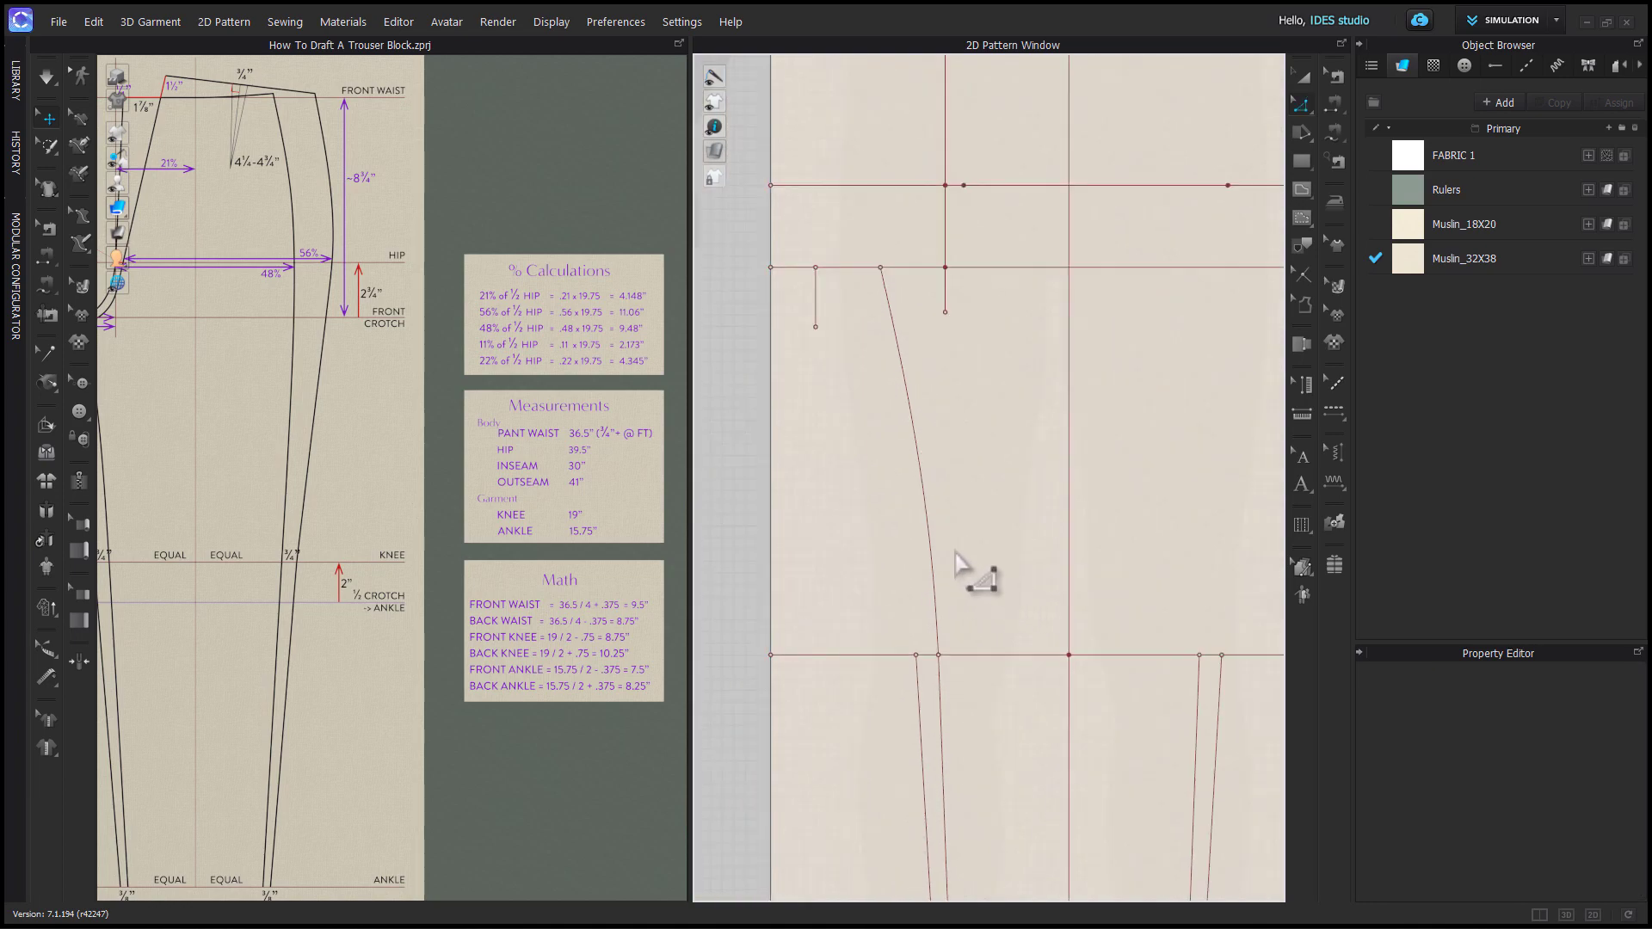
Measure the combined front inseam from crotch to ankle, and the back inseam line from knee to ankle.
{"action": "left_click", "coordinate": [934, 568]}
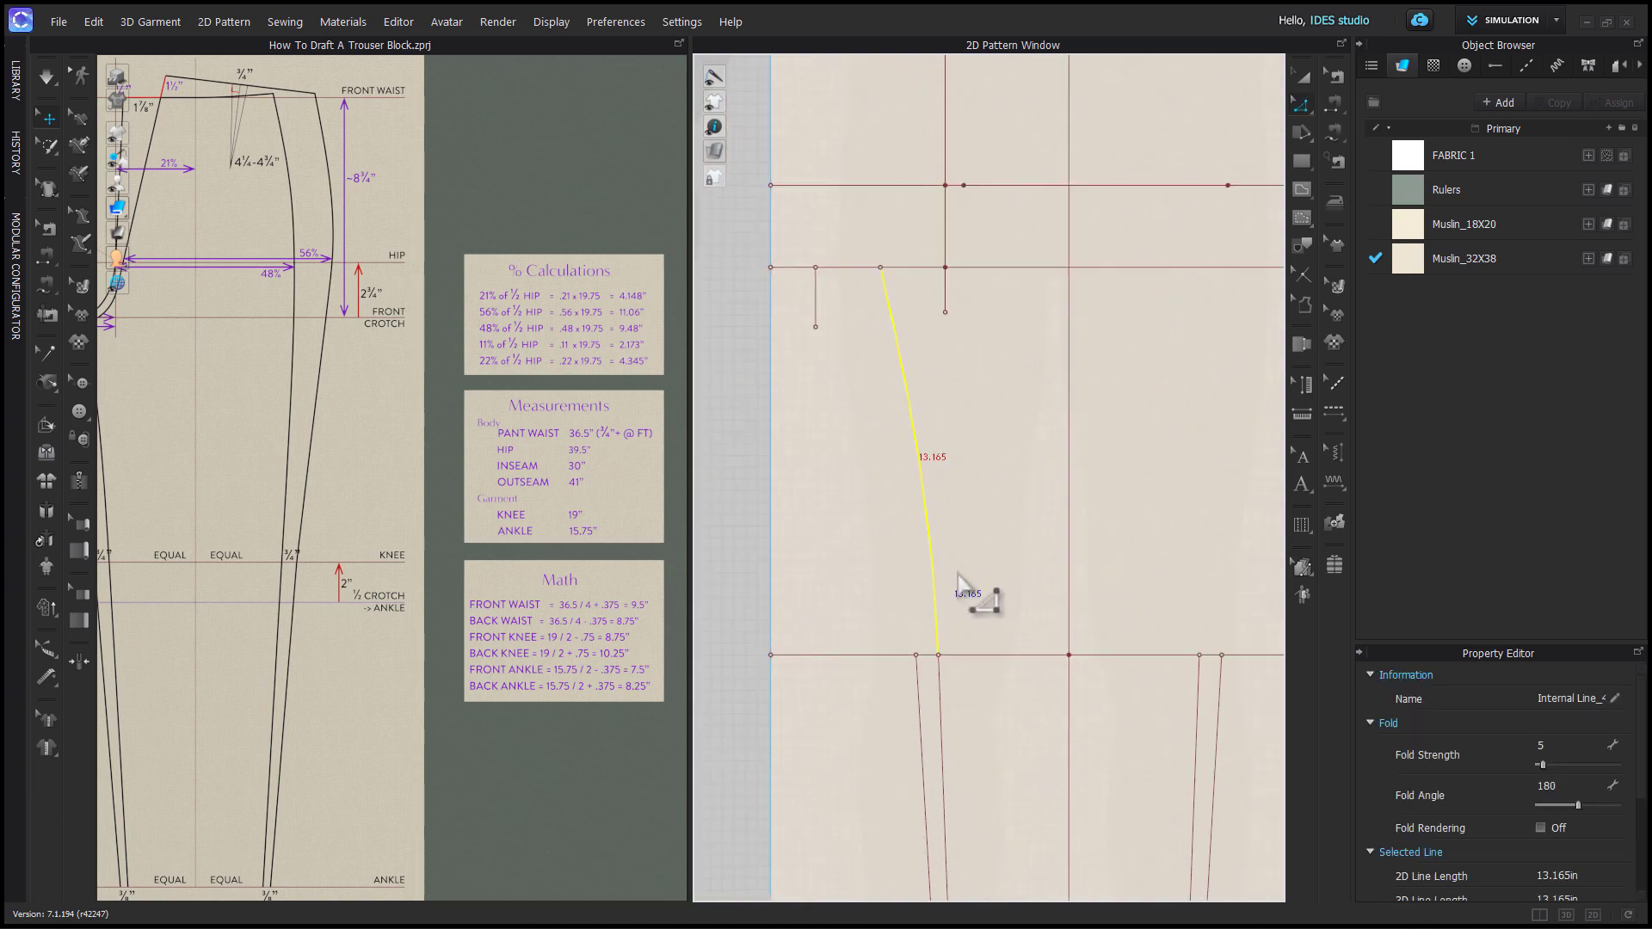
{"action": "scroll", "coordinate": [930, 578], "scroll_direction": "down", "scroll_amount": 2}
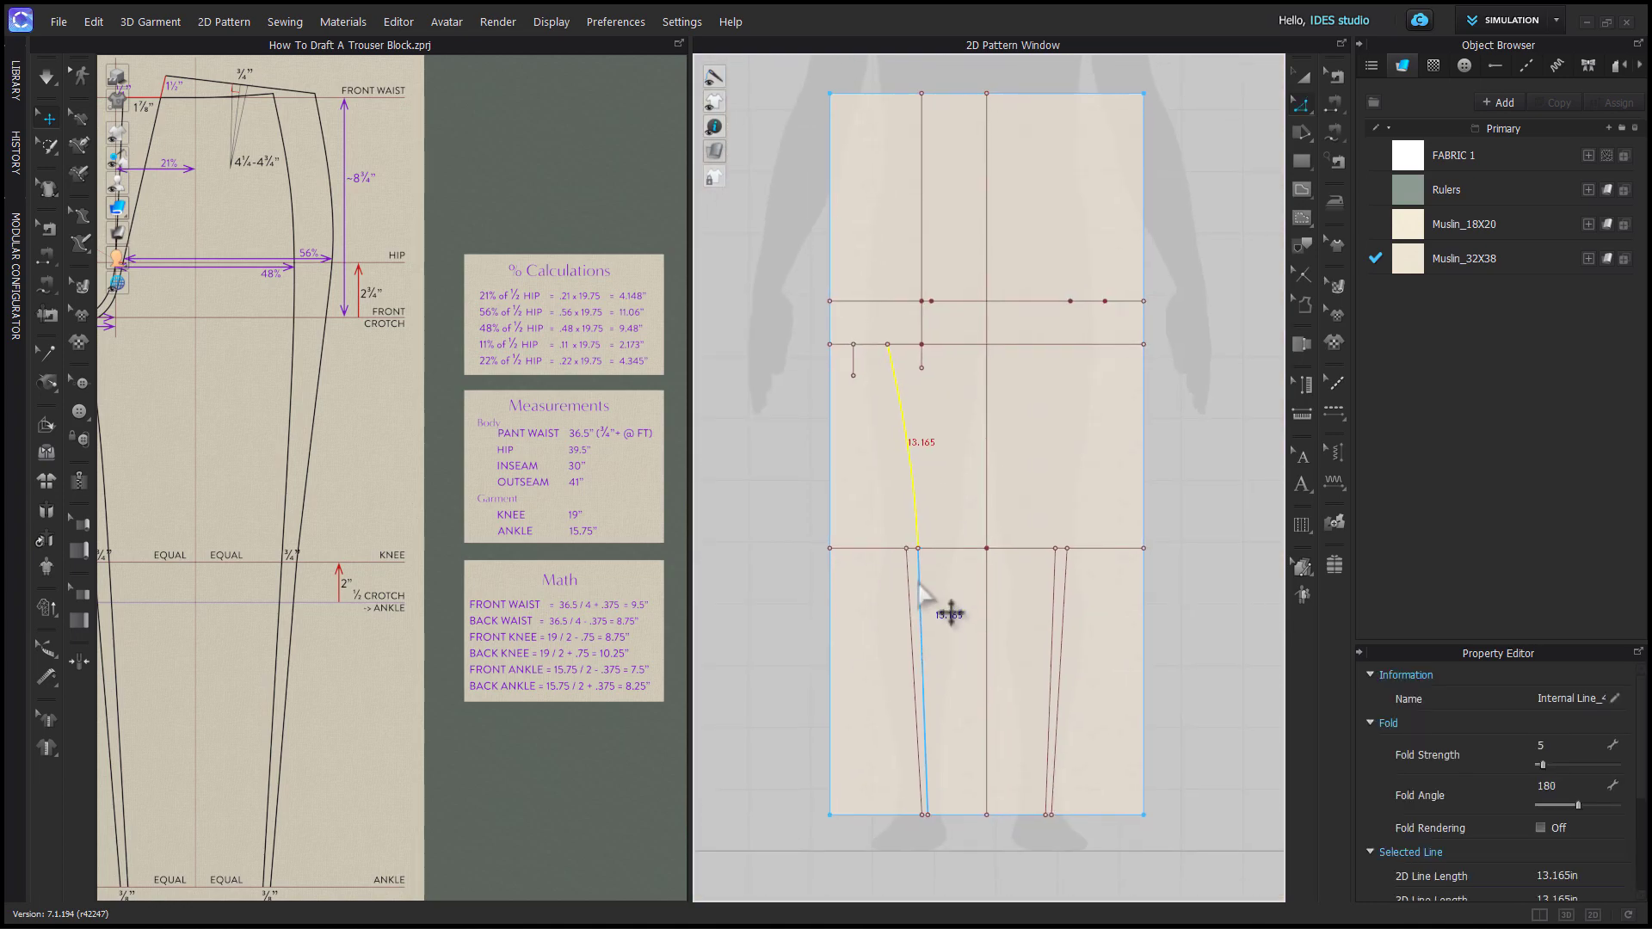
{"action": "left_click", "coordinate": [919, 584], "text": "shift"}
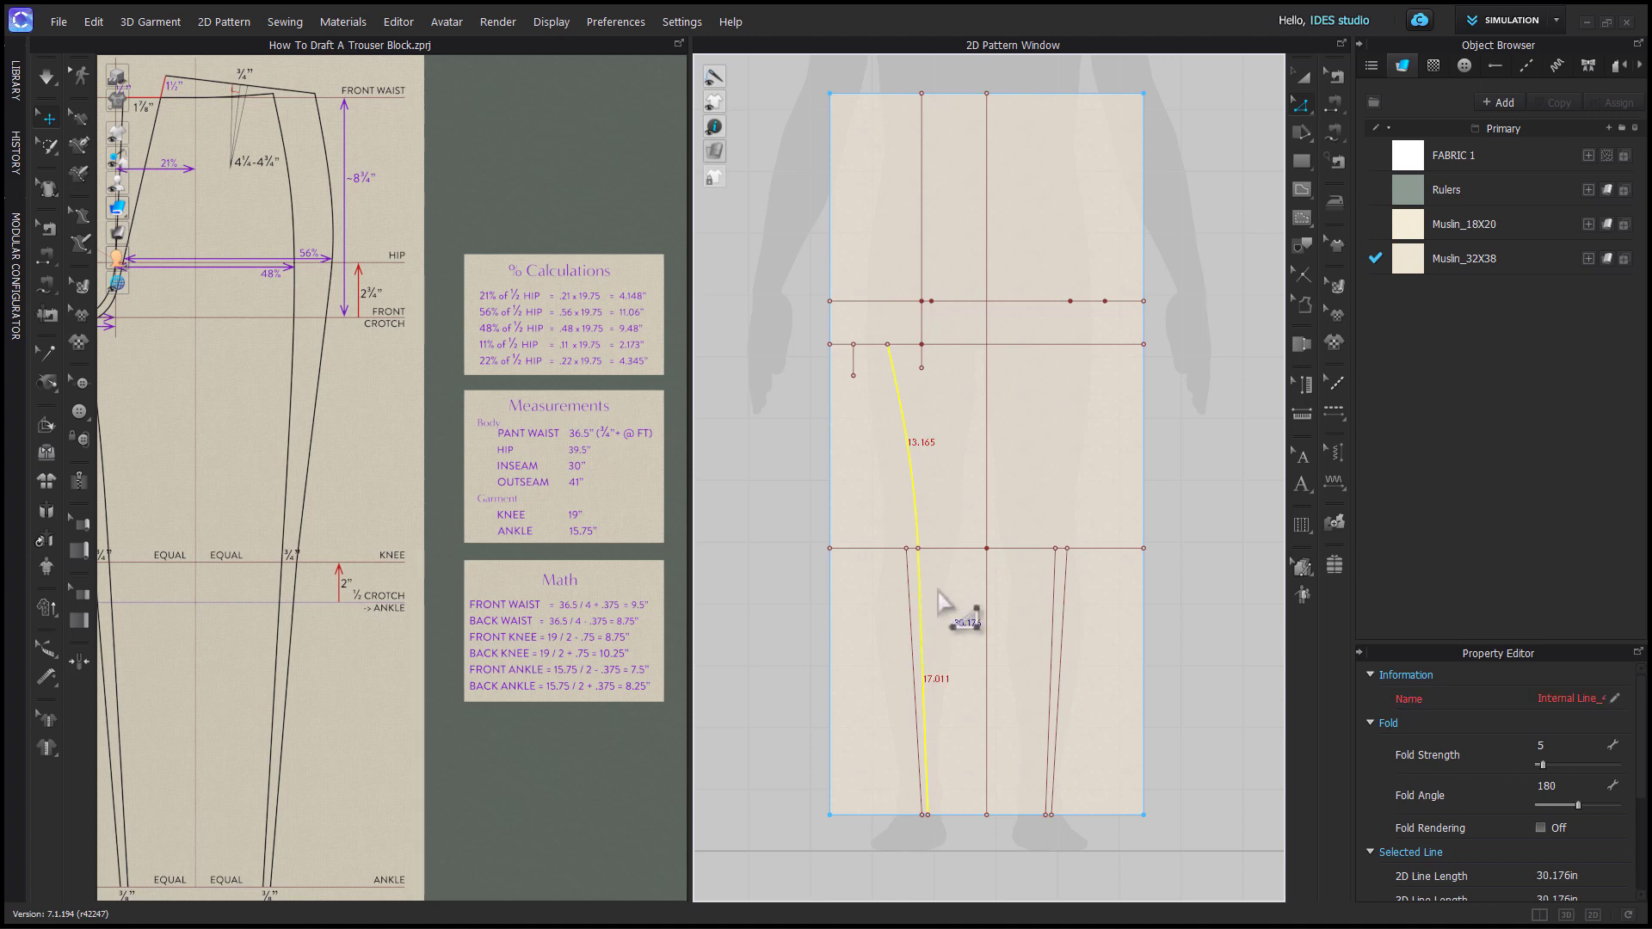
{"action": "middle_click_drag", "start_coordinate": [383, 636], "coordinate": [584, 569]}
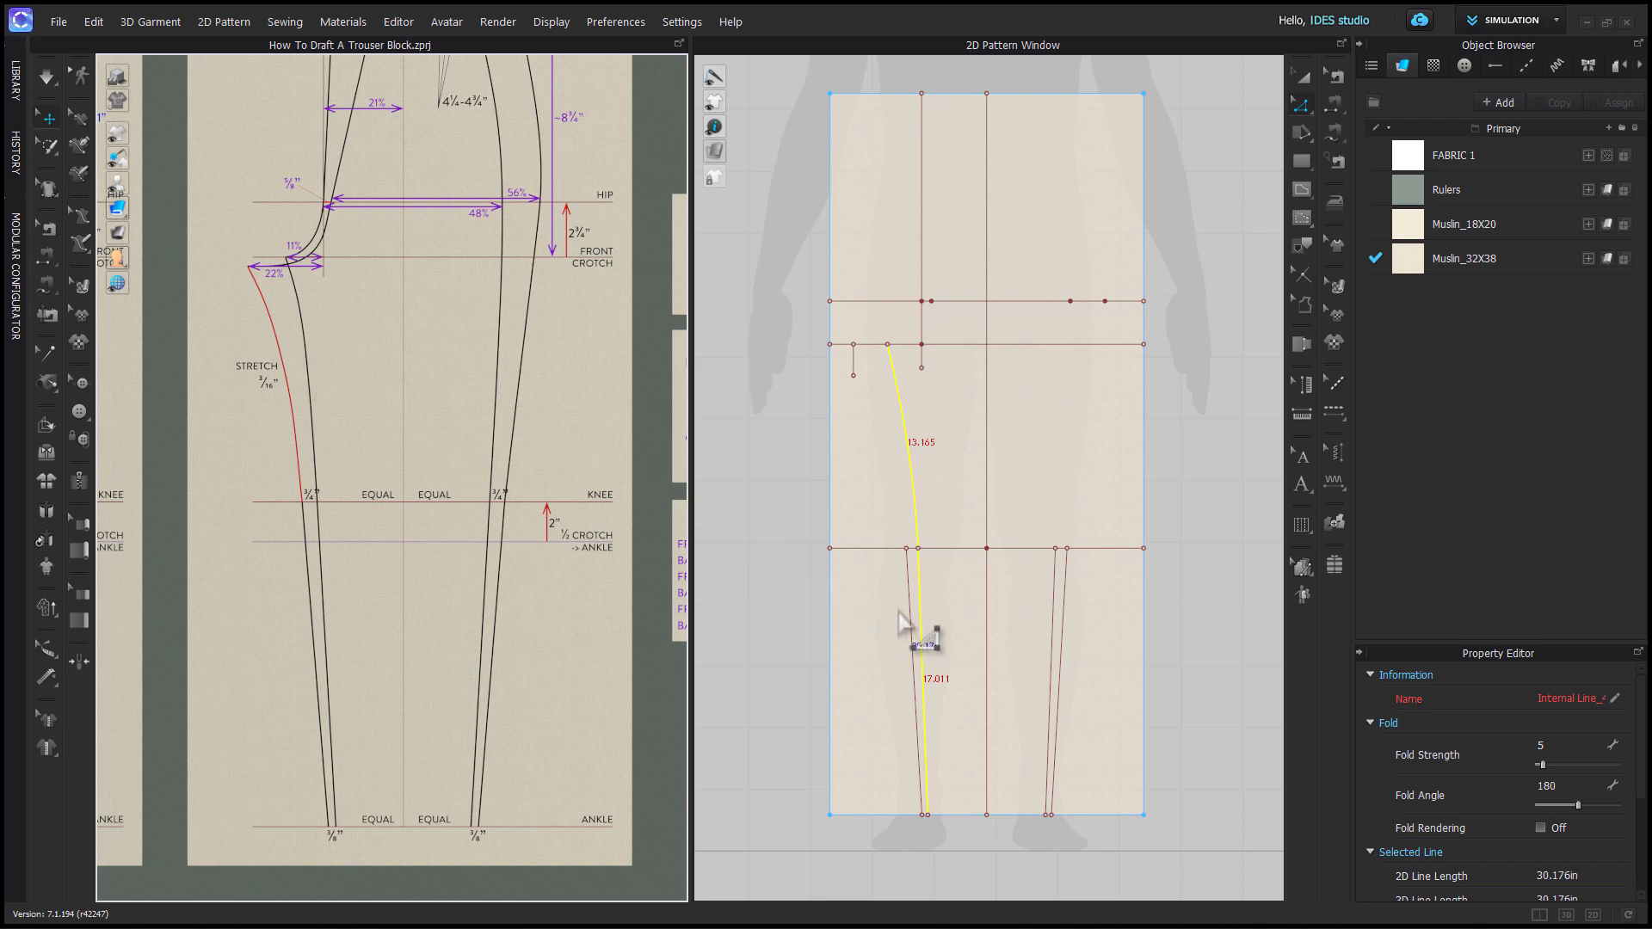
{"action": "scroll", "coordinate": [899, 612], "scroll_direction": "up", "scroll_amount": 1}
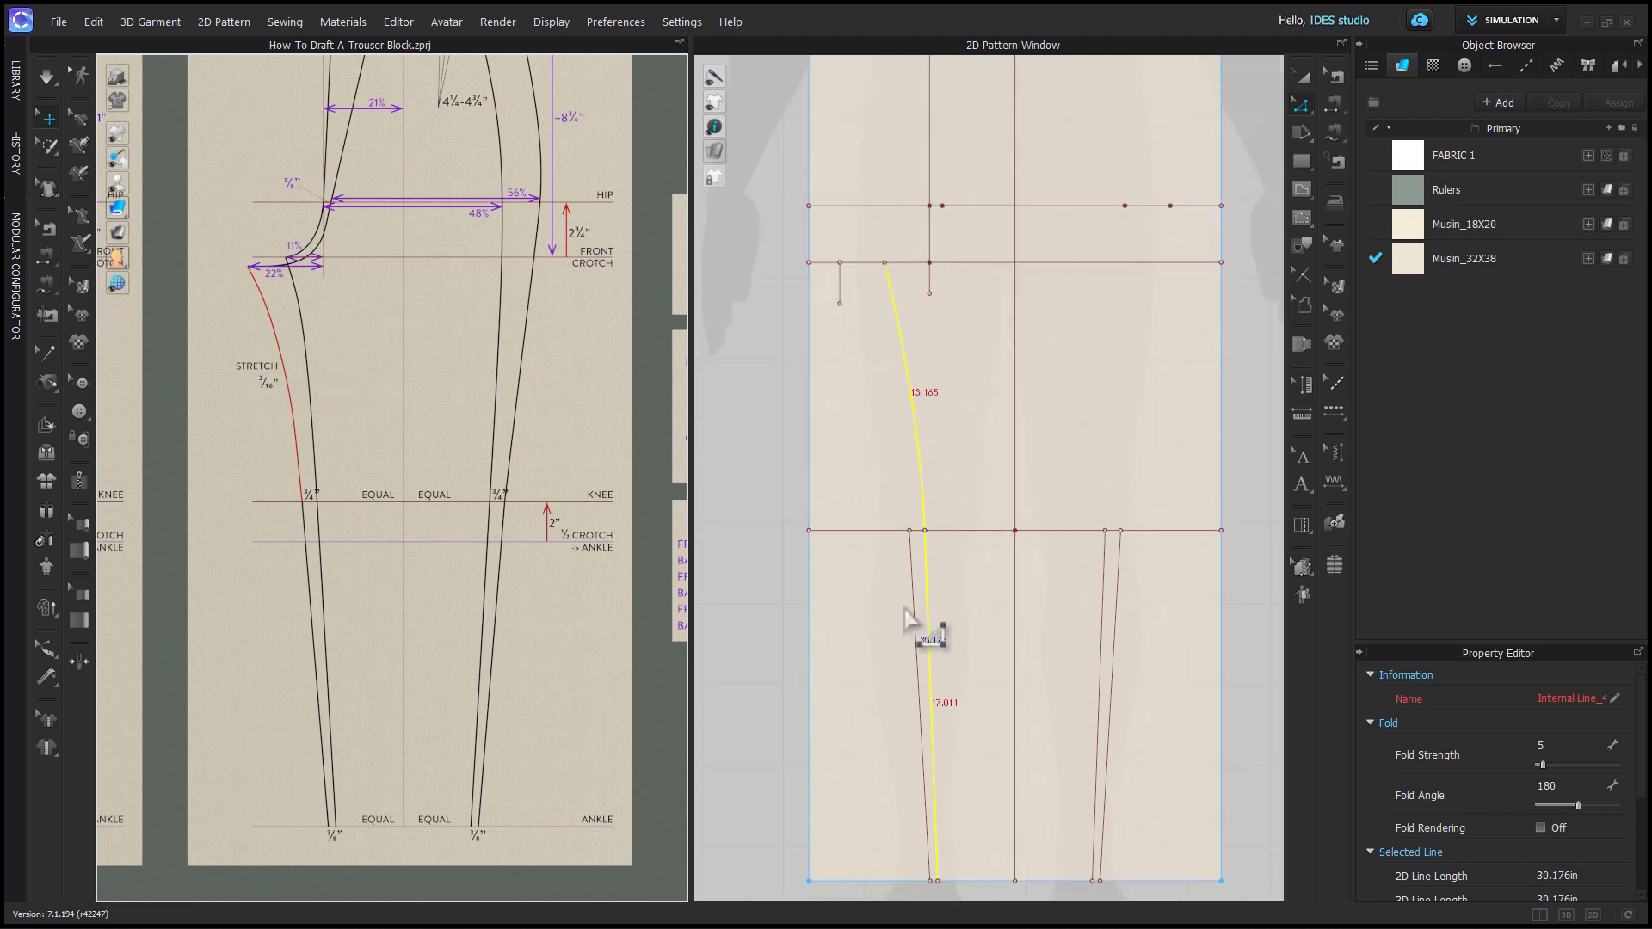
{"action": "left_click", "coordinate": [914, 609]}
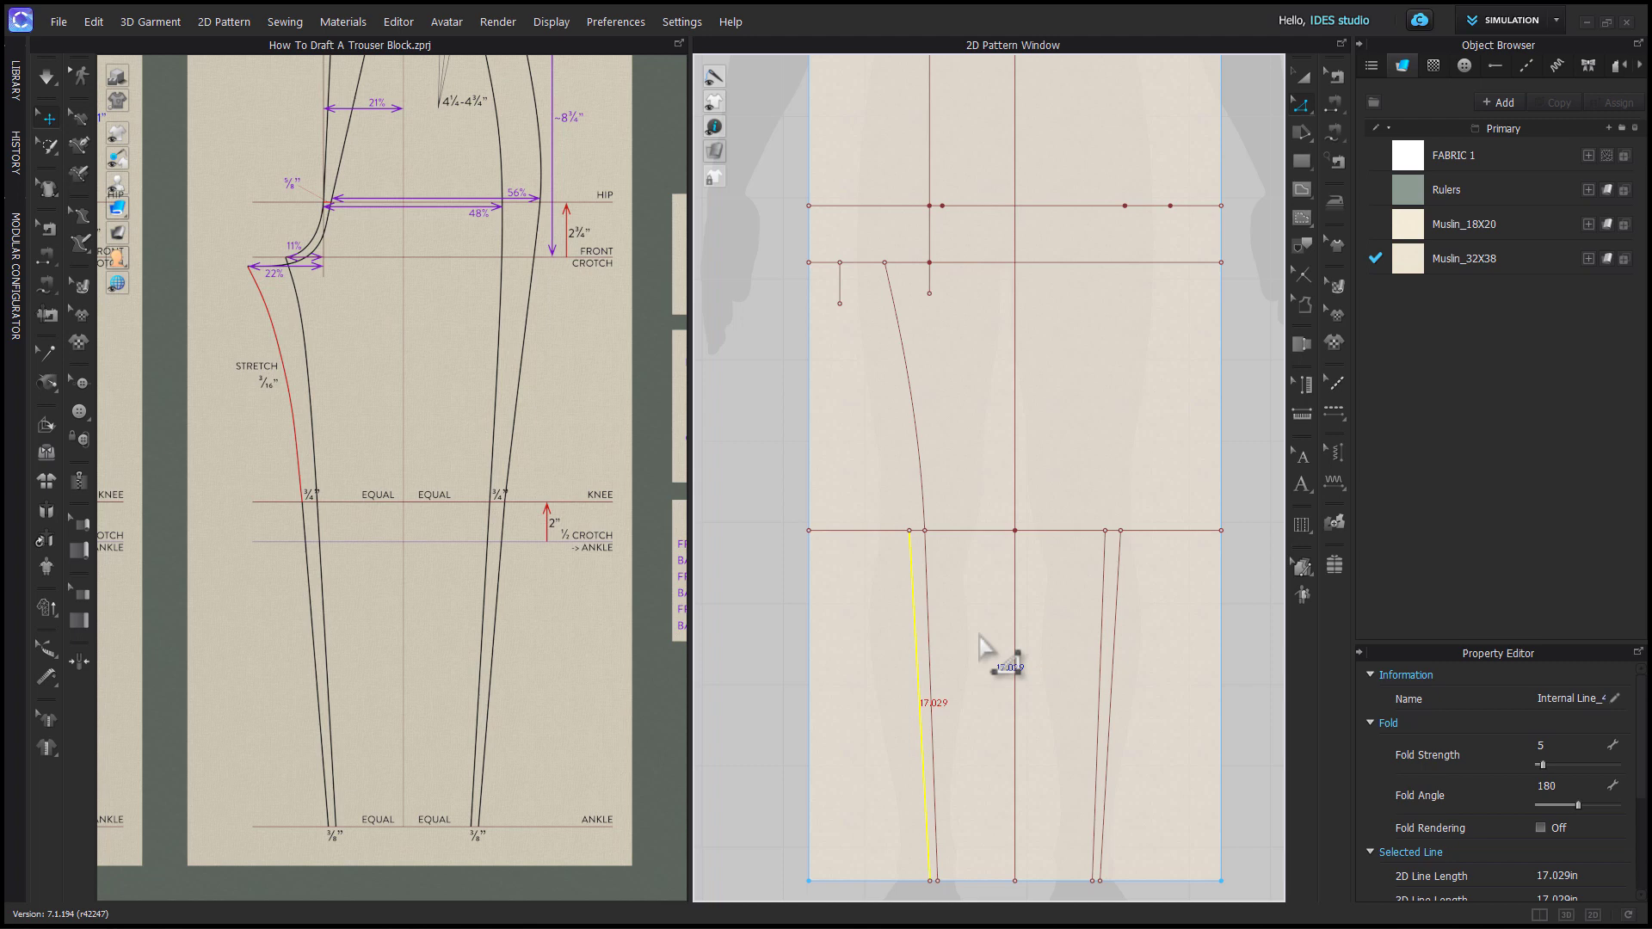
Draw a curved back inseam about 12.953 in long from the back knee point to the vertical guide below the 22% back crotch point.
{"action": "scroll", "coordinate": [874, 539], "scroll_direction": "up", "scroll_amount": 3}
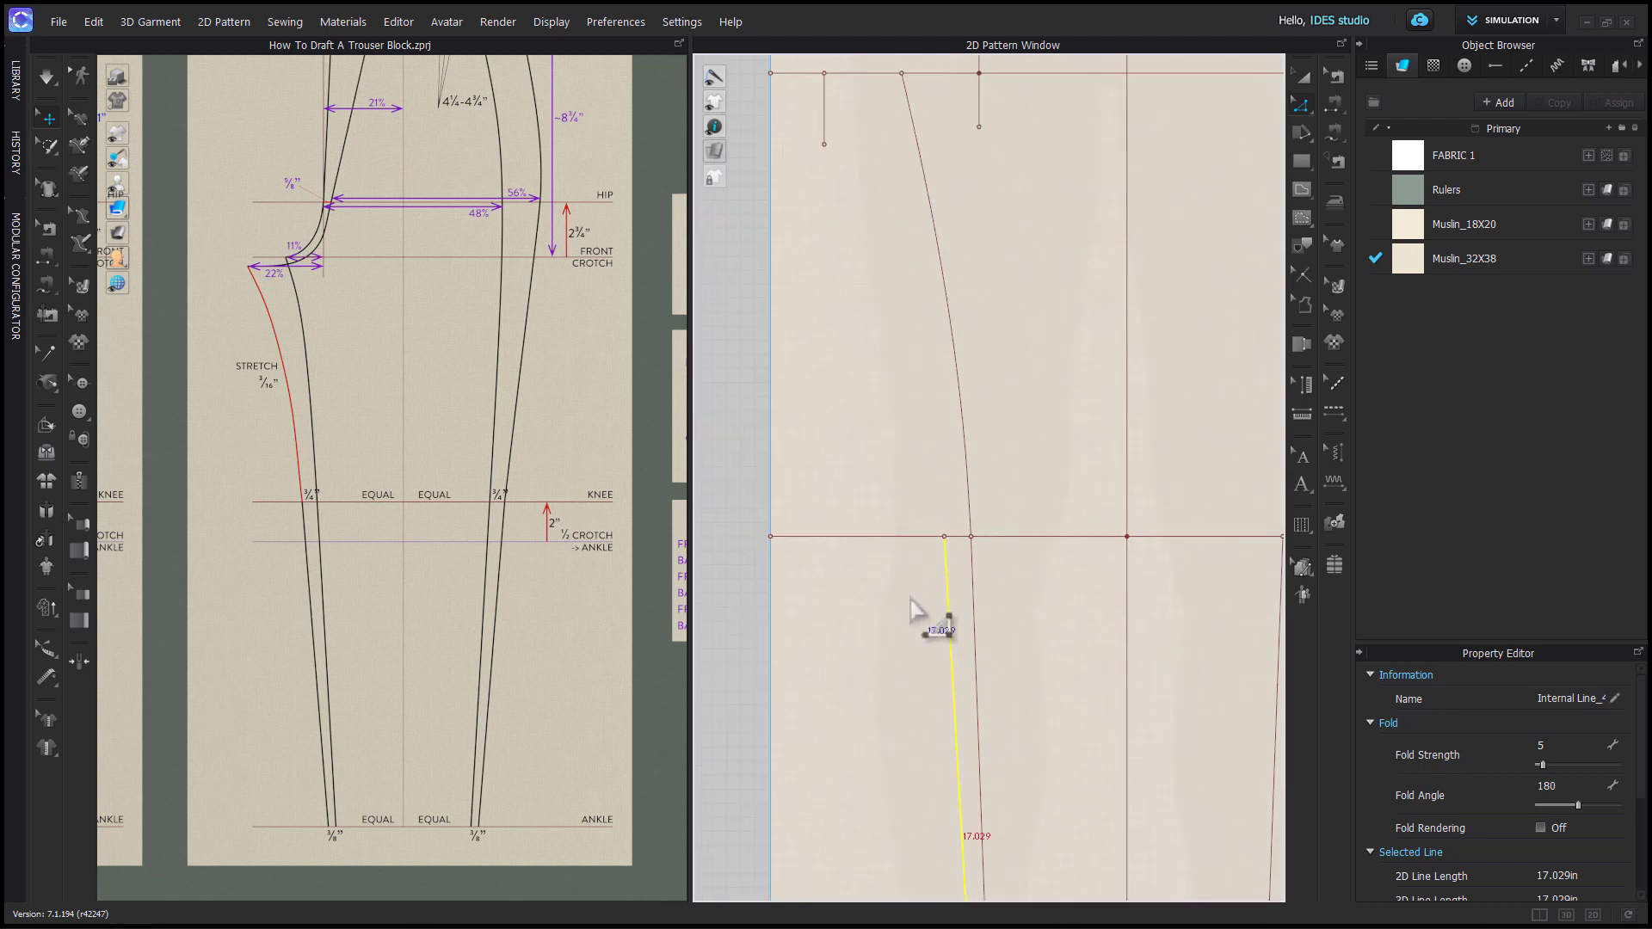
{"action": "left_click", "coordinate": [944, 536]}
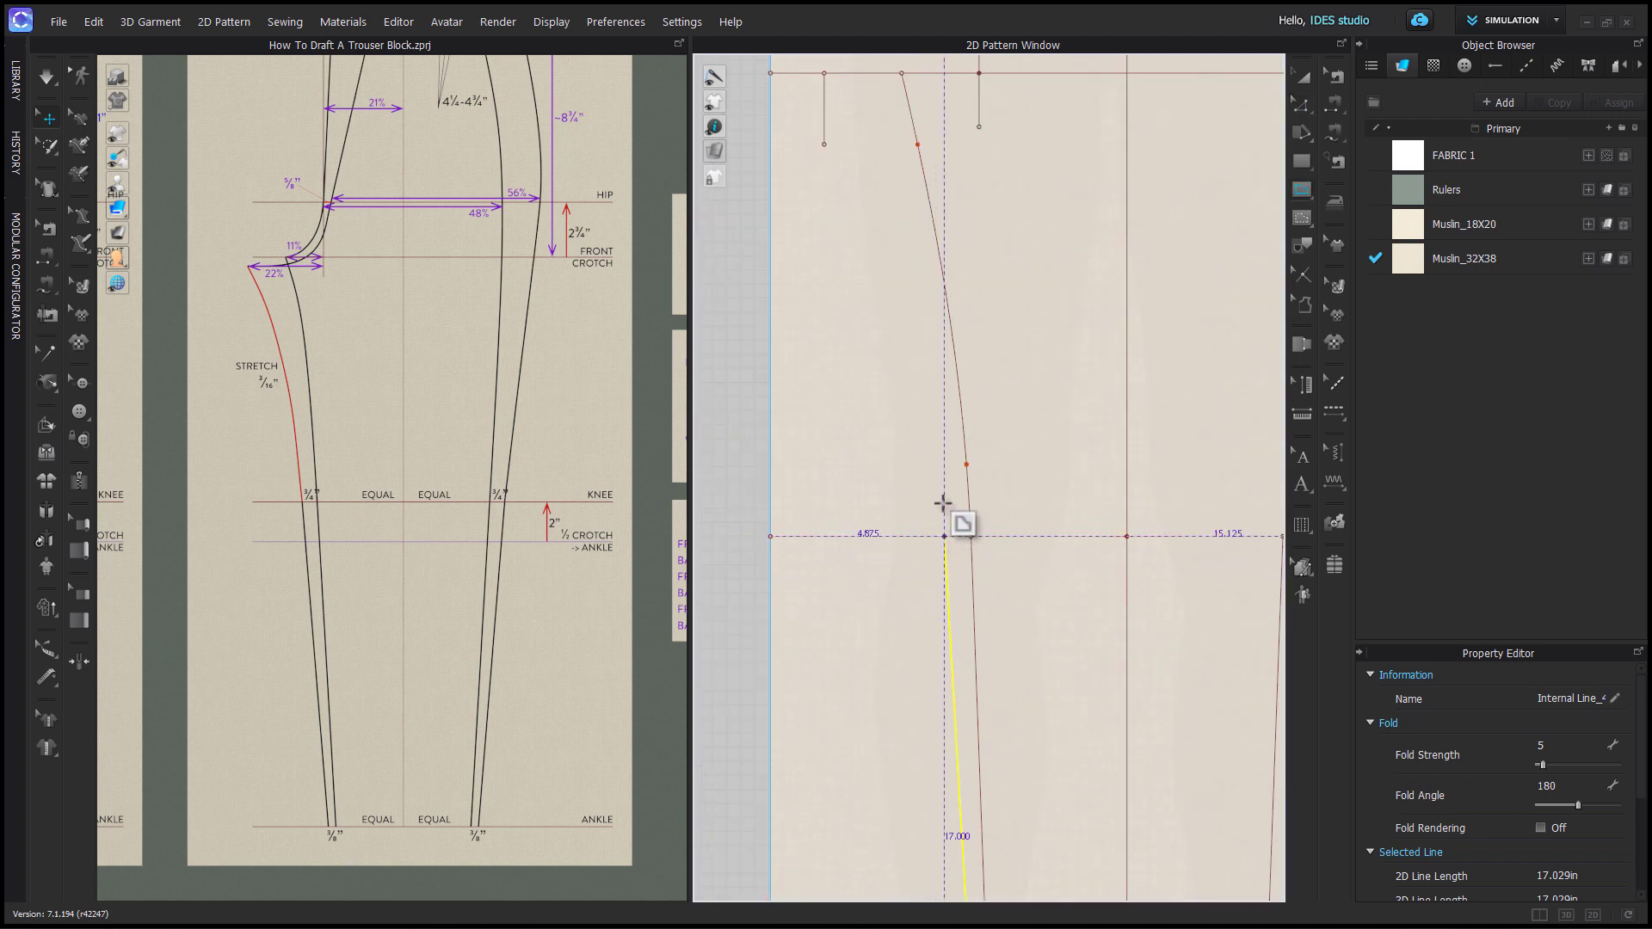
{"action": "right_click_drag", "start_coordinate": [895, 308], "coordinate": [909, 470]}
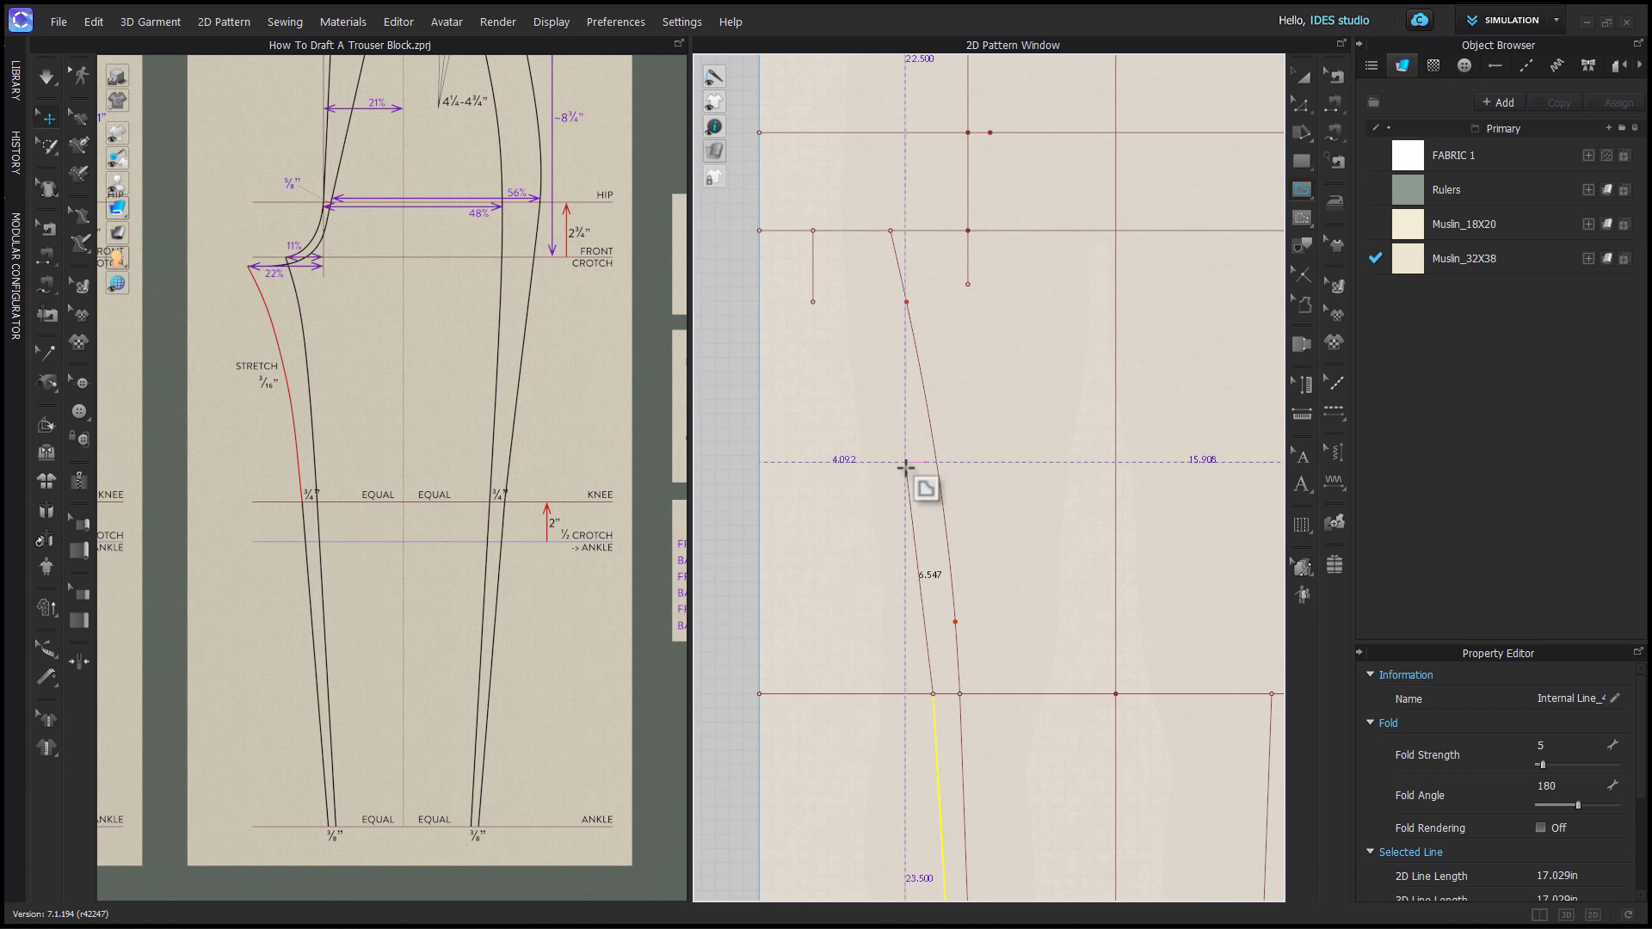
{"action": "left_click", "coordinate": [910, 468], "text": "ctrl"}
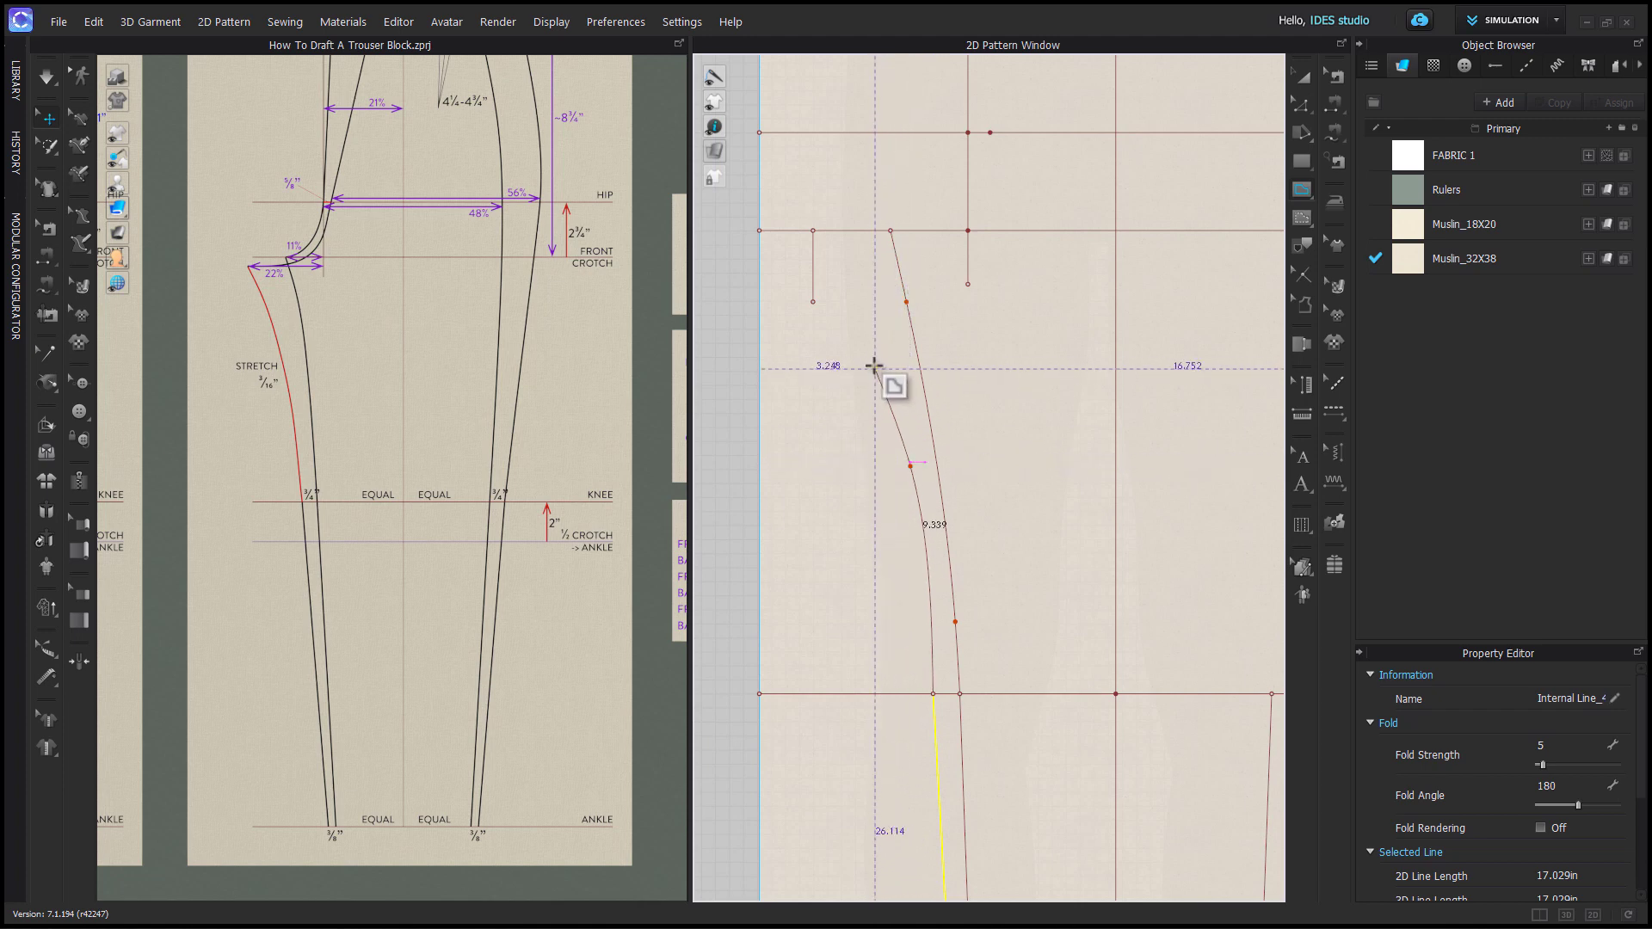
{"action": "key", "text": "BackSpace"}
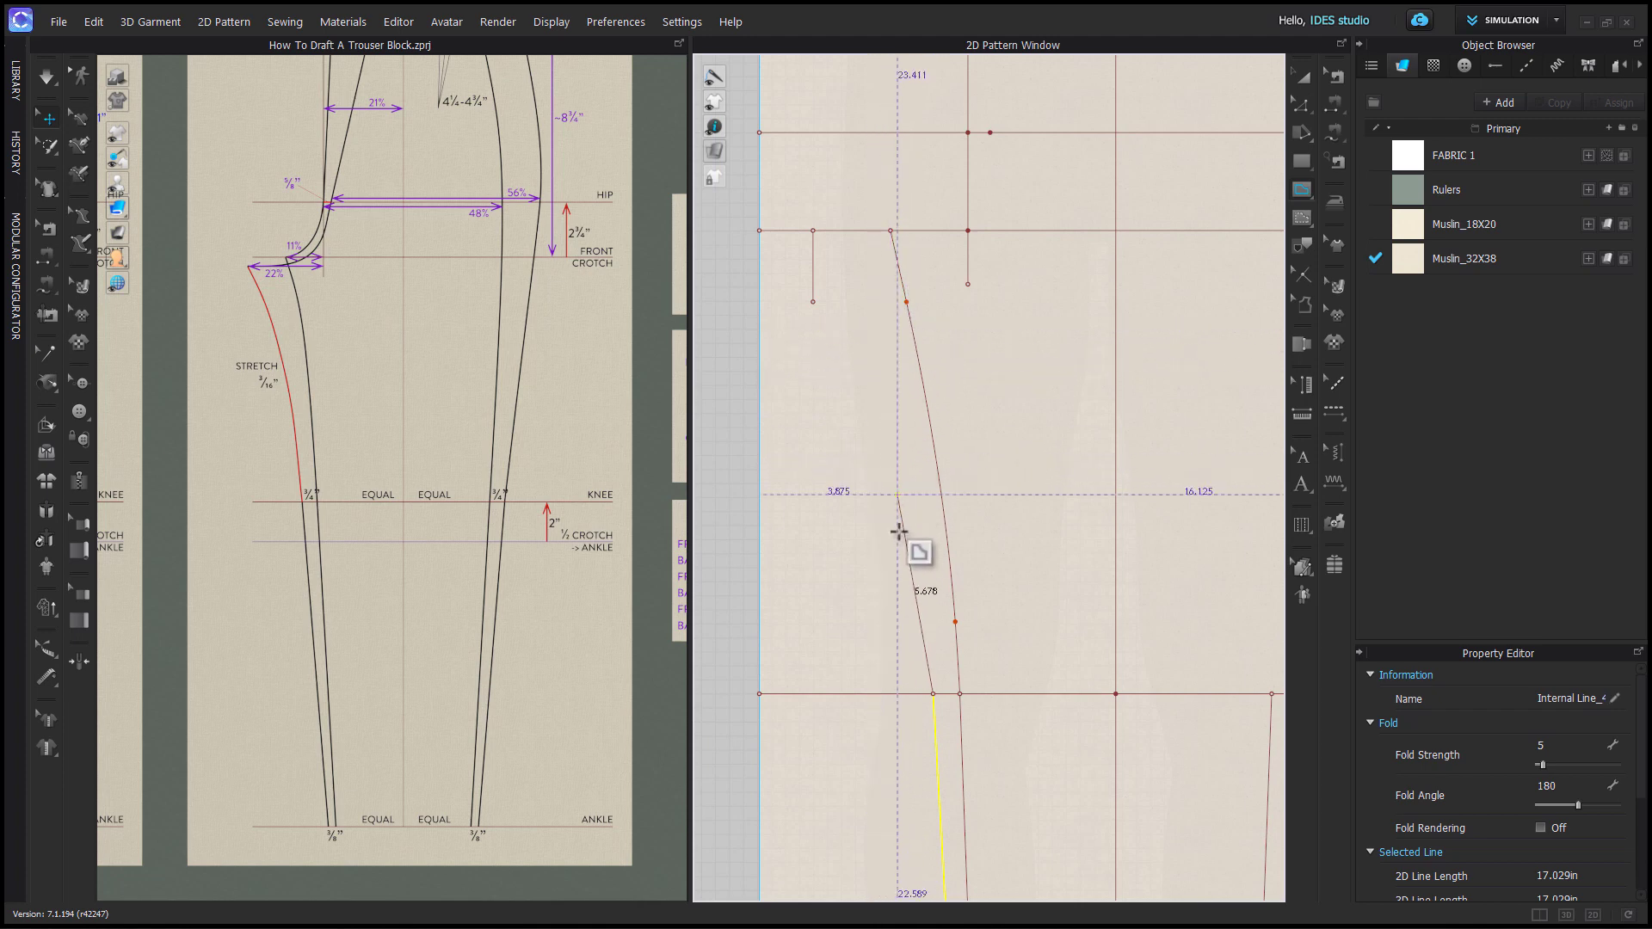
{"action": "left_click", "coordinate": [923, 586], "text": "ctrl"}
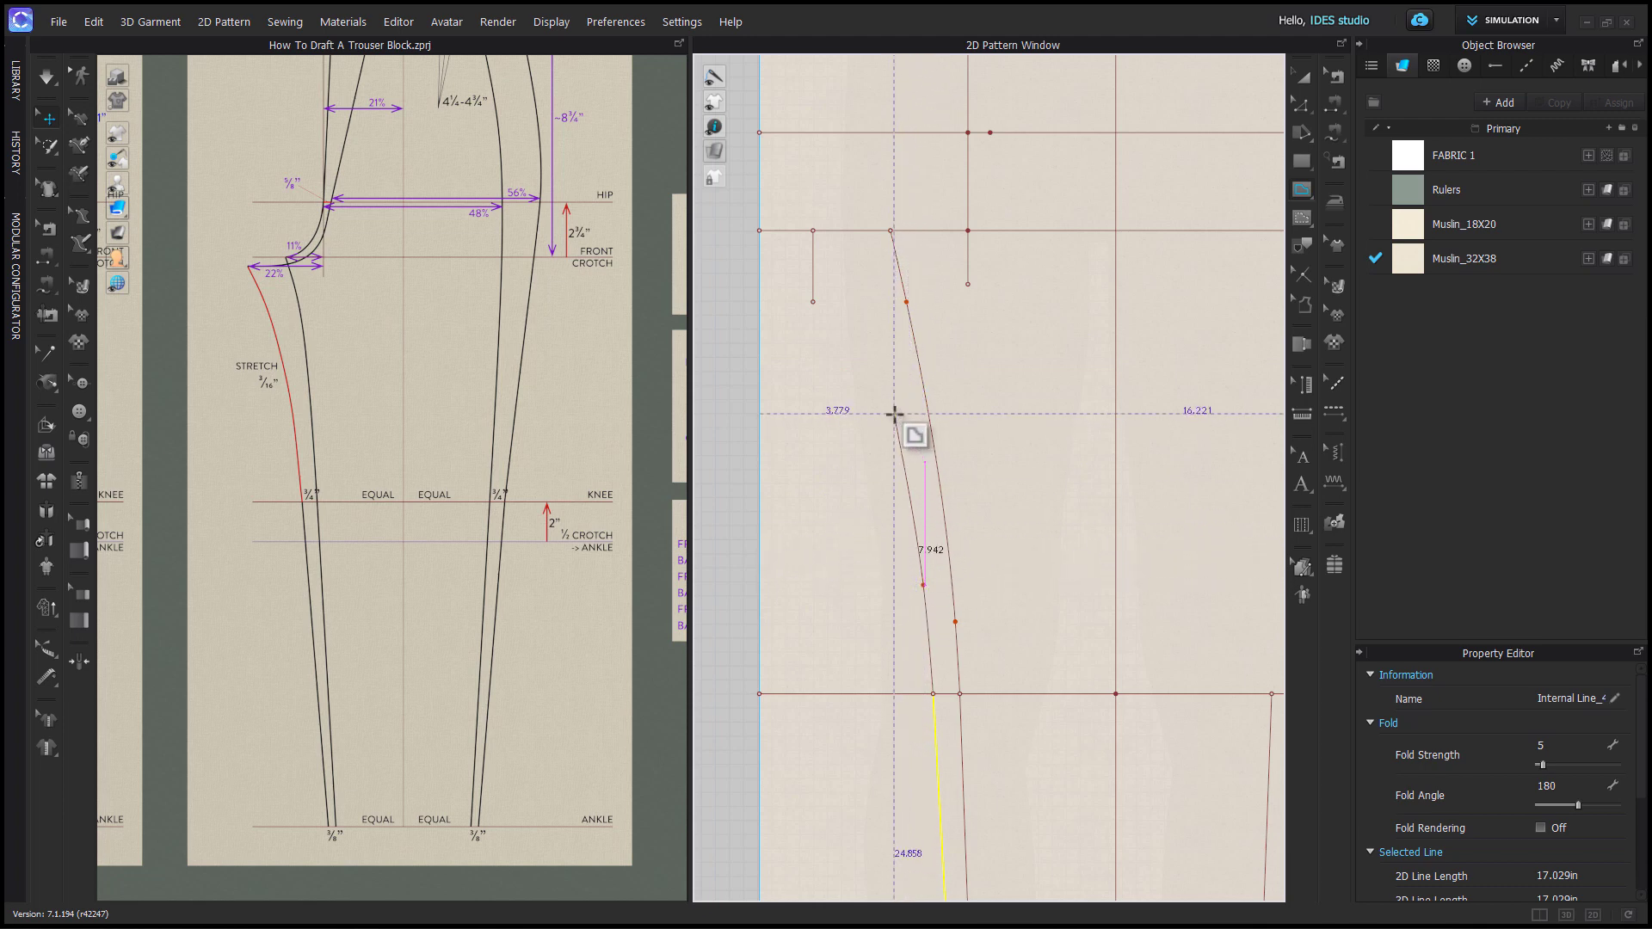
{"action": "left_click", "coordinate": [889, 410], "text": "ctrl"}
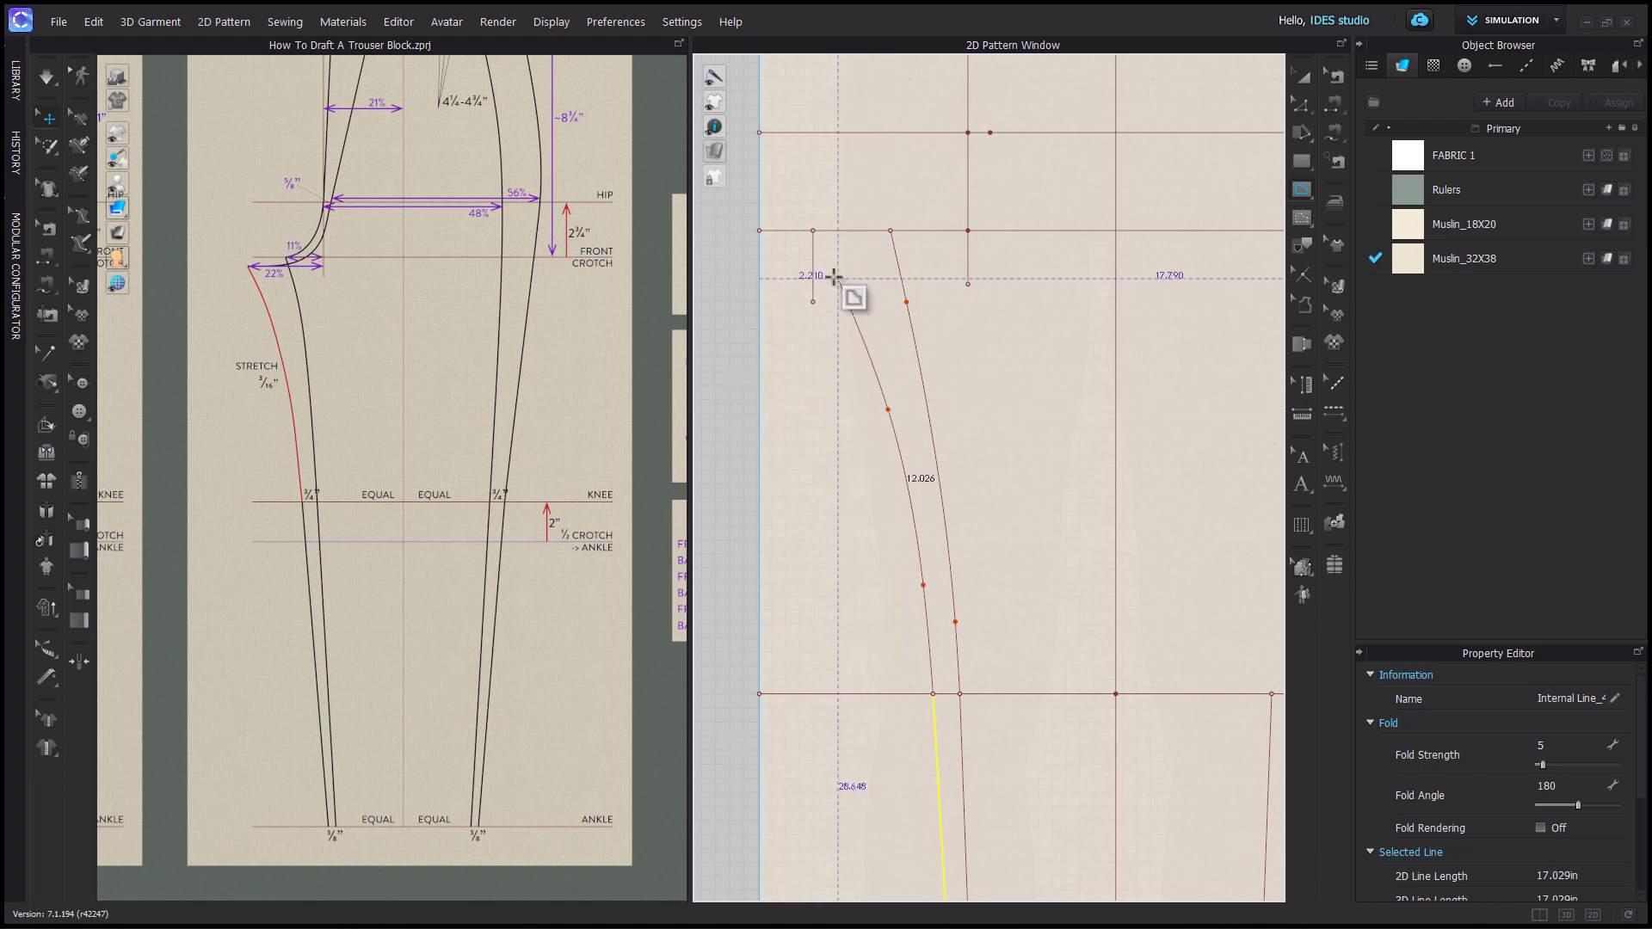
{"action": "scroll", "coordinate": [815, 267], "scroll_direction": "up", "scroll_amount": 1}
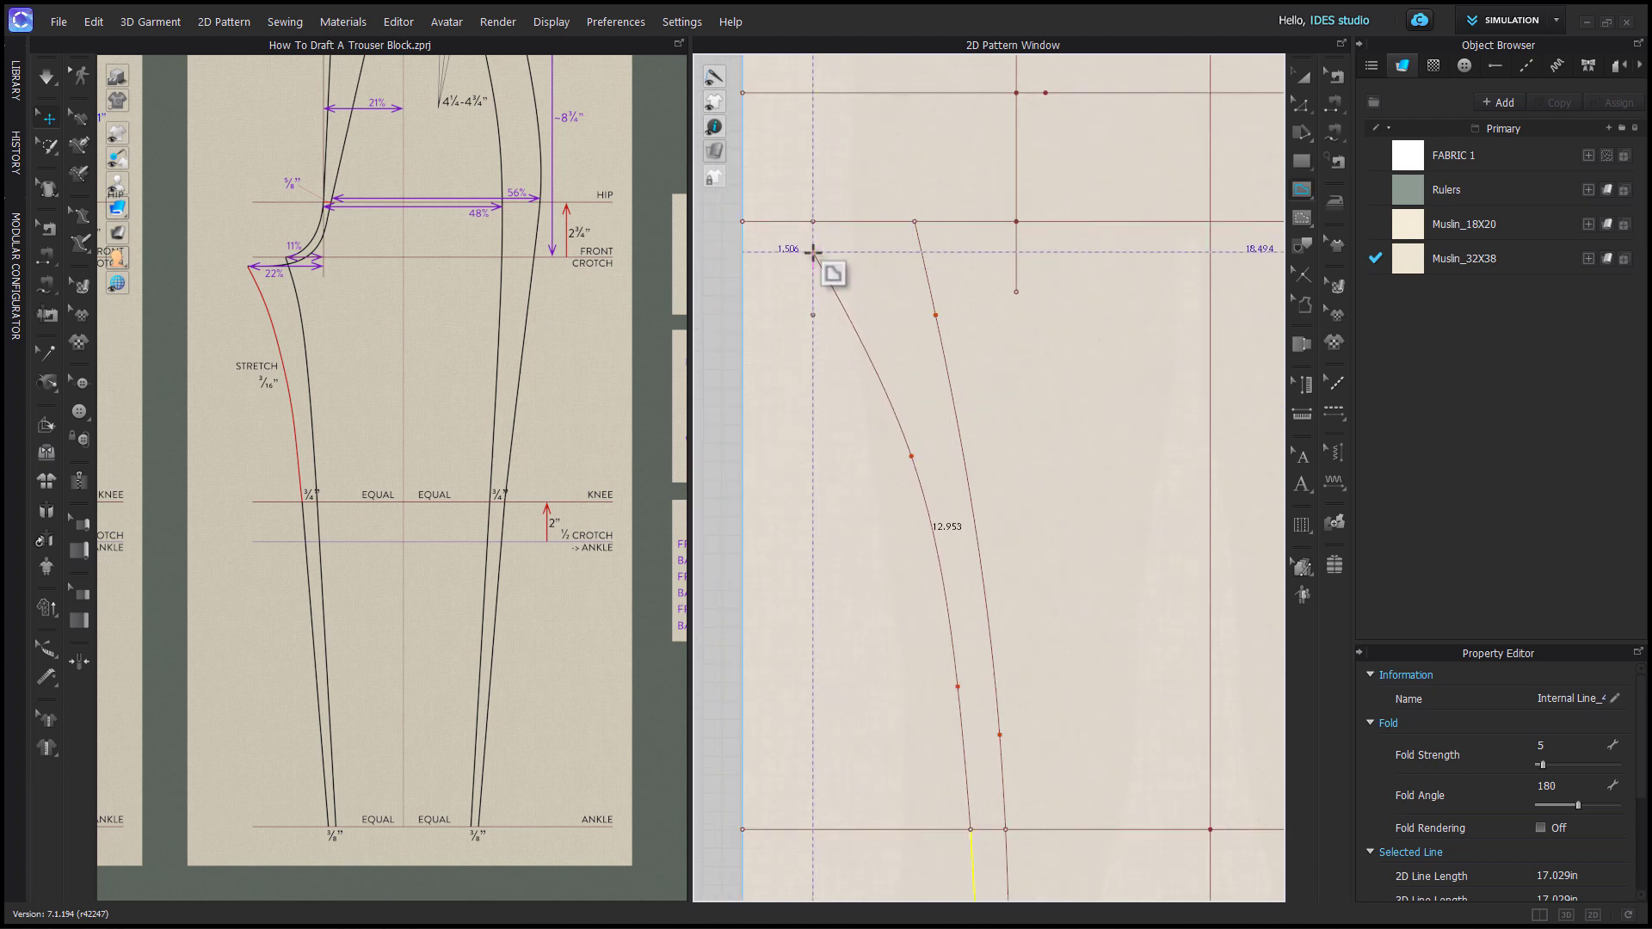
{"action": "double_click", "coordinate": [812, 251]}
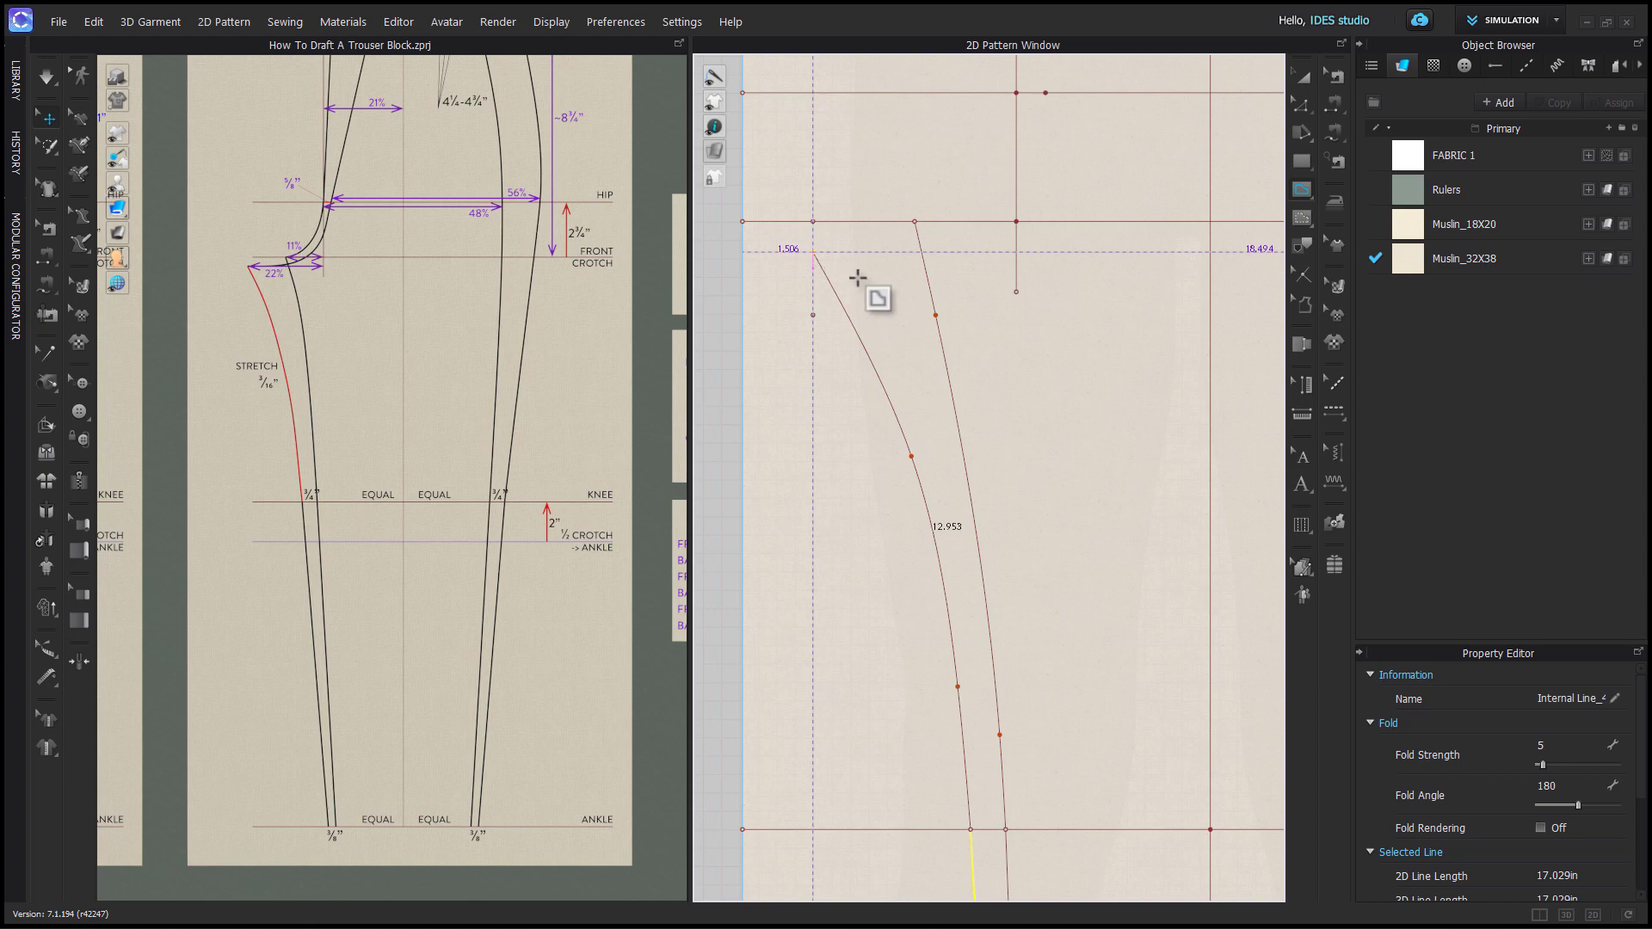
{"action": "scroll", "coordinate": [1032, 453], "scroll_direction": "down", "scroll_amount": 4}
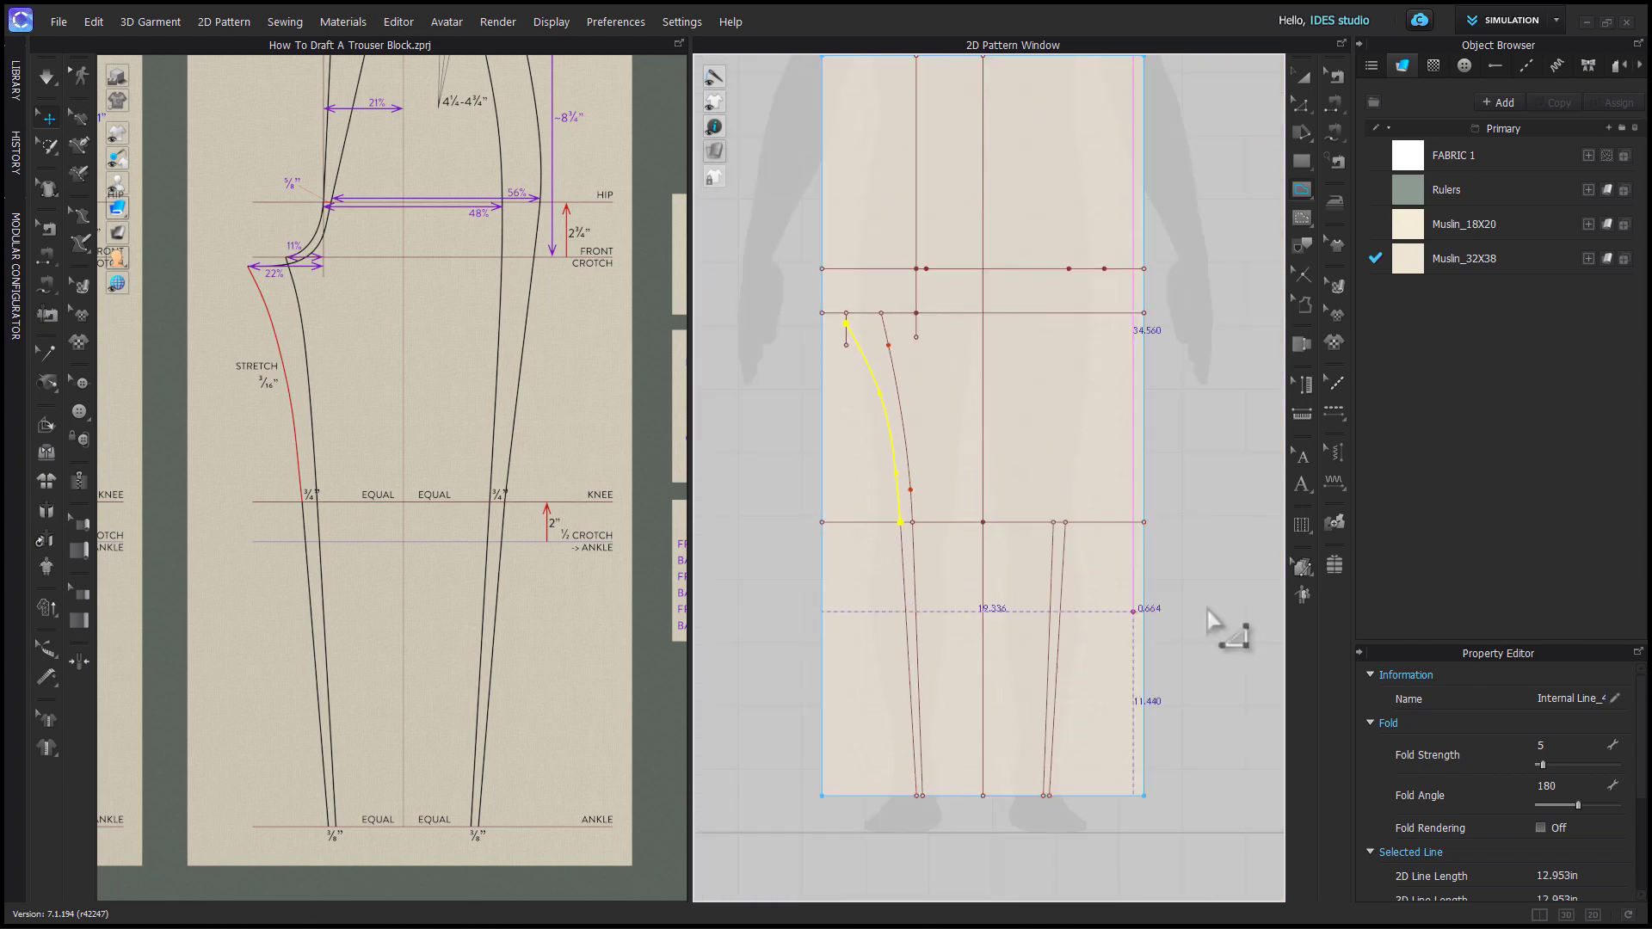
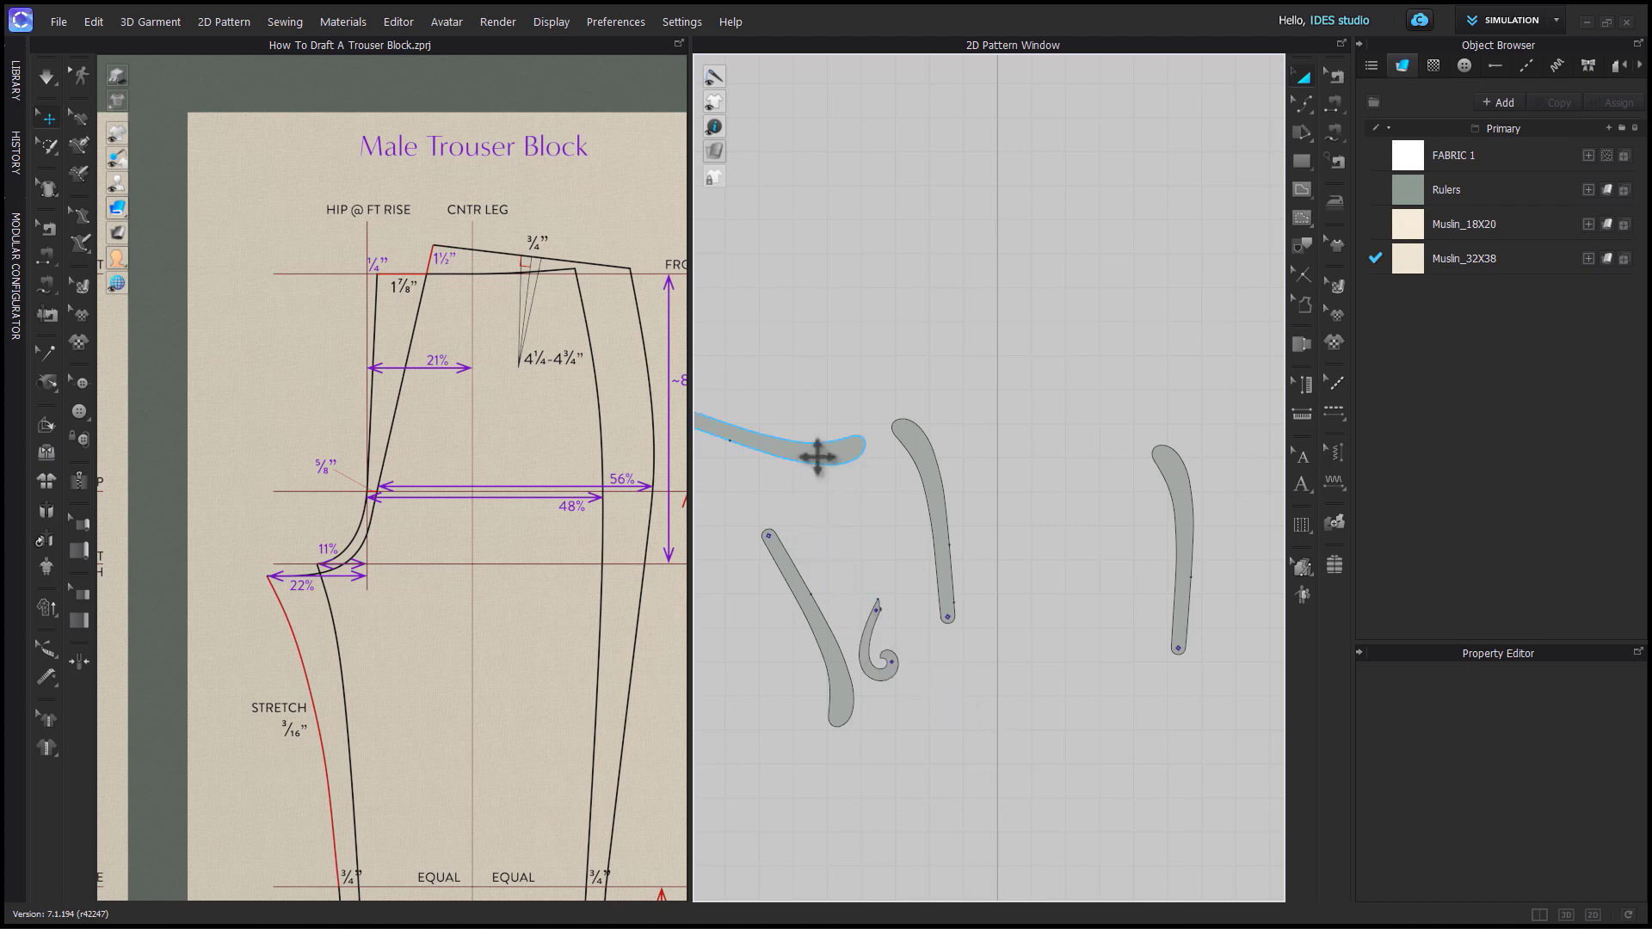
Move the back rise curve ruler above the inseam ruler and show the text labels on the rulers.
{"action": "left_click", "coordinate": [817, 456]}
{"action": "left_click_drag", "start_coordinate": [817, 456], "coordinate": [885, 376]}
{"action": "left_click", "coordinate": [1012, 518]}
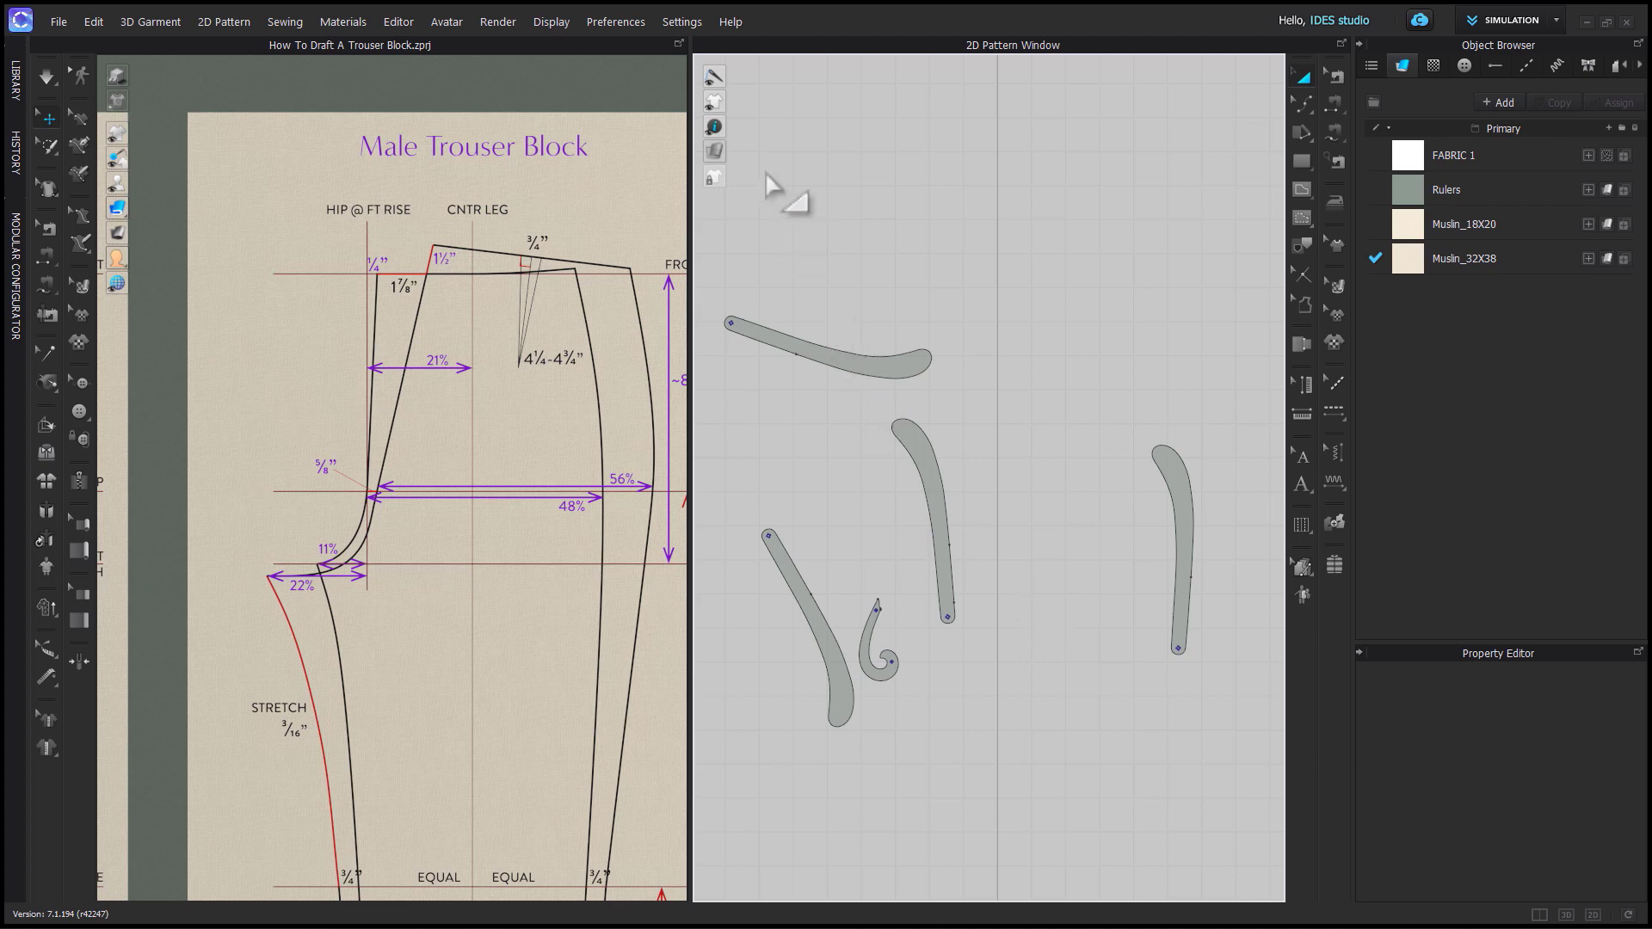
{"action": "mouse_move", "coordinate": [763, 137]}
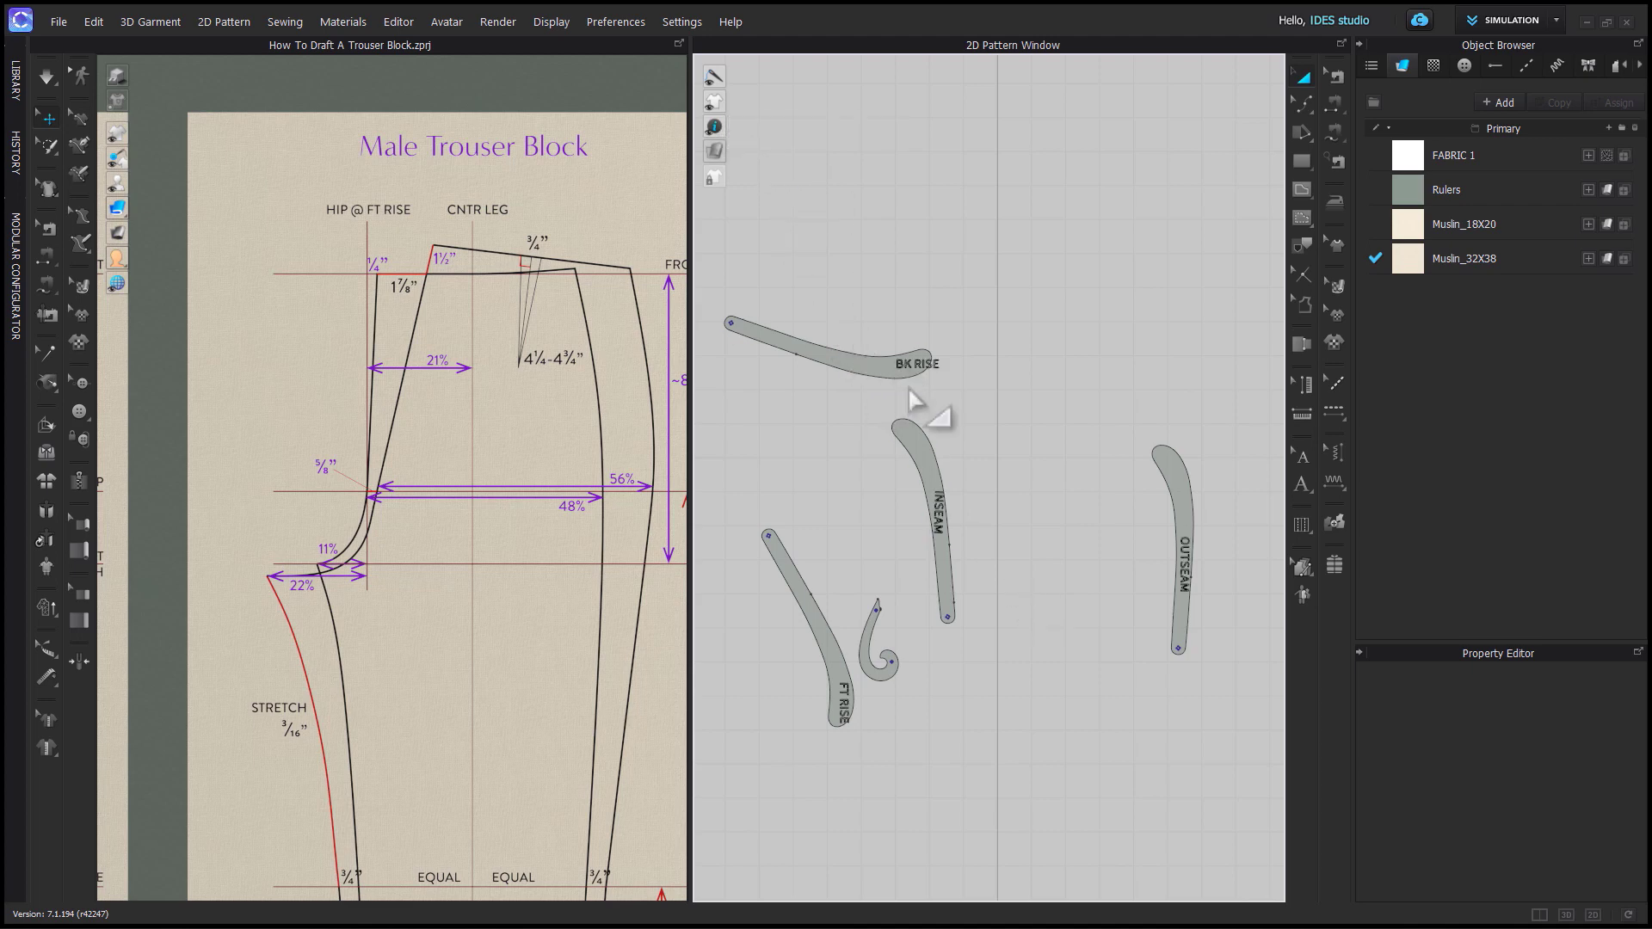
Try rotating the OUTSEAM curve ruler slightly counterclockwise and undo the rotation.
{"action": "left_click", "coordinate": [1179, 494]}
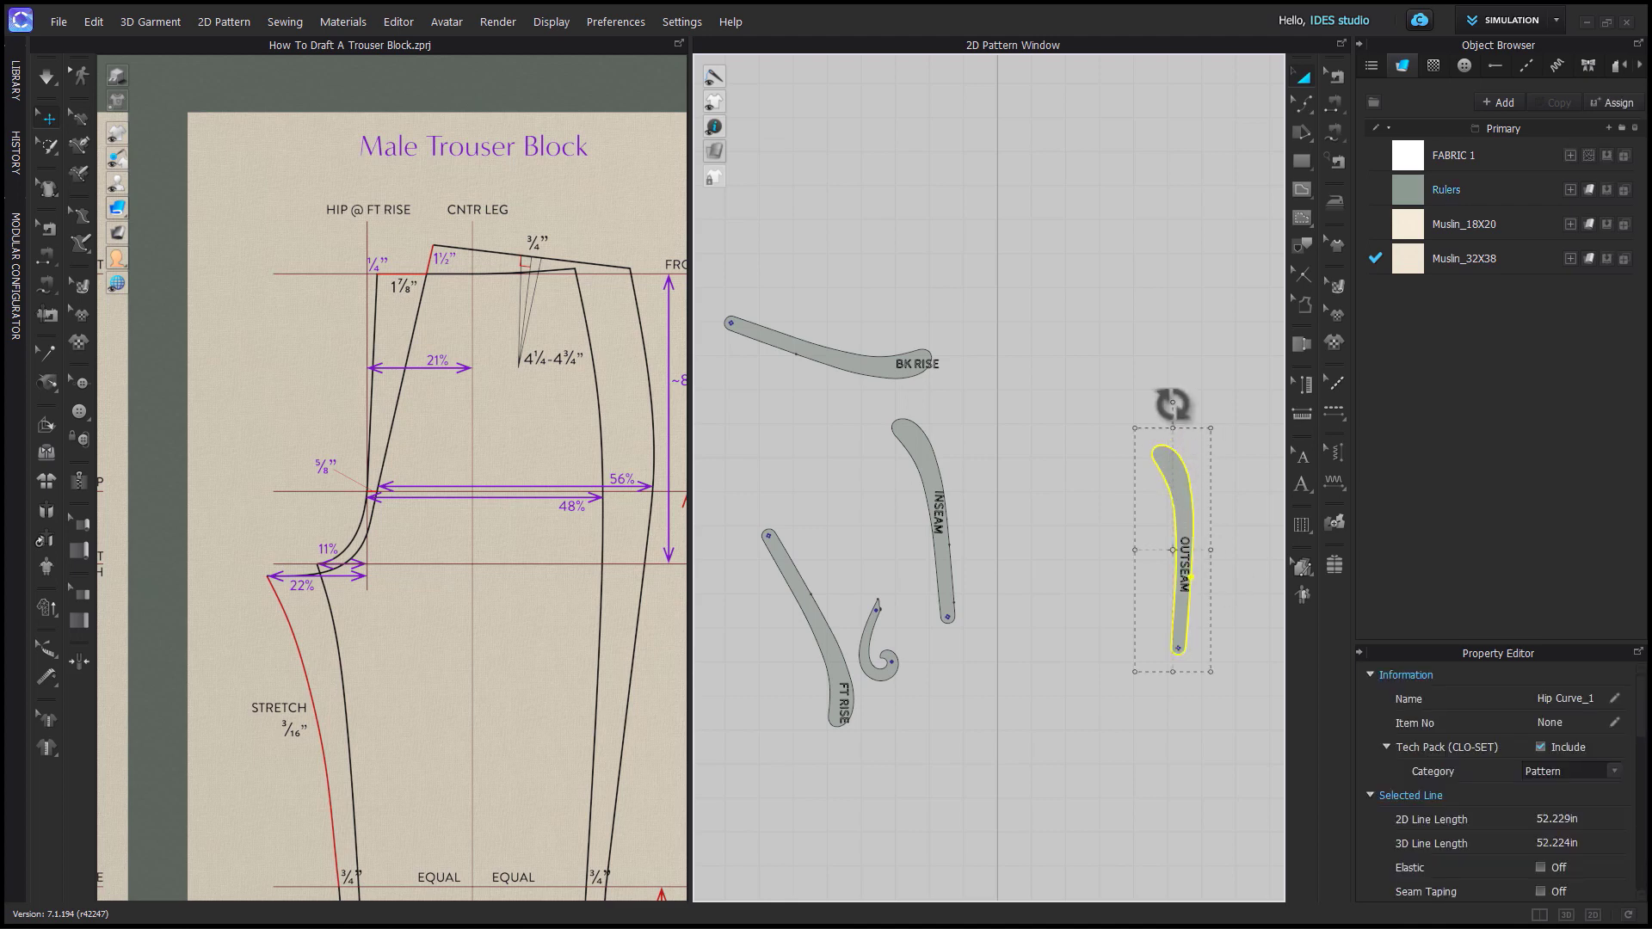
{"action": "mouse_move", "coordinate": [1172, 402]}
{"action": "left_mouse_down"}
{"action": "mouse_move", "coordinate": [1217, 431]}
{"action": "mouse_move", "coordinate": [1140, 401]}
{"action": "left_mouse_up"}
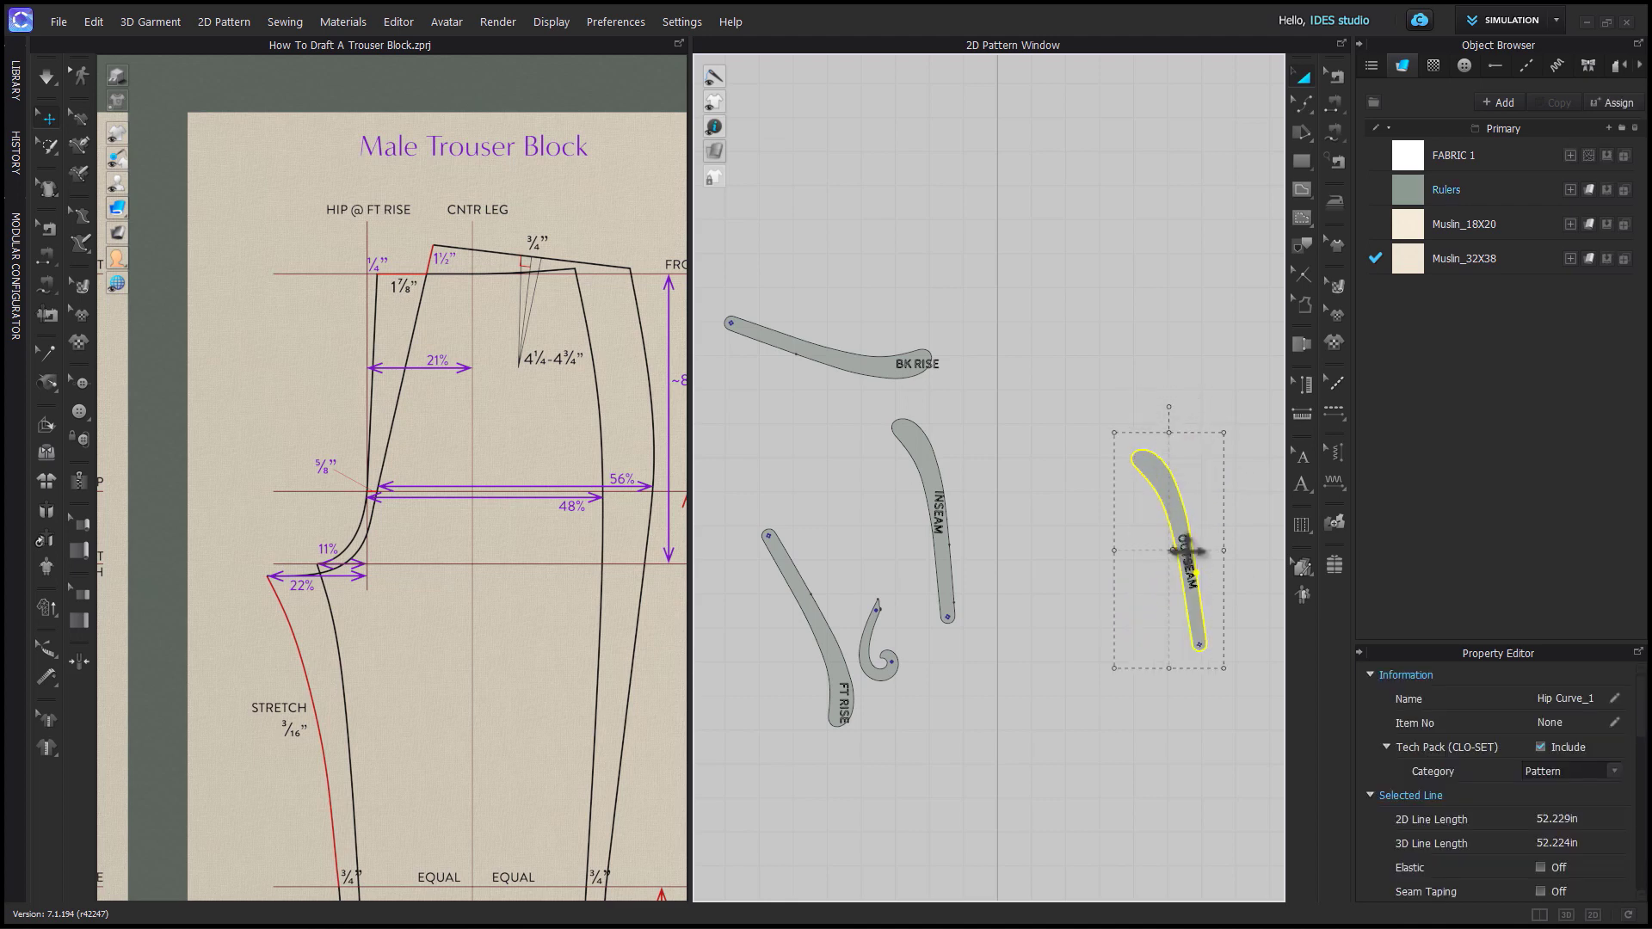
{"action": "key", "text": "ctrl+z"}
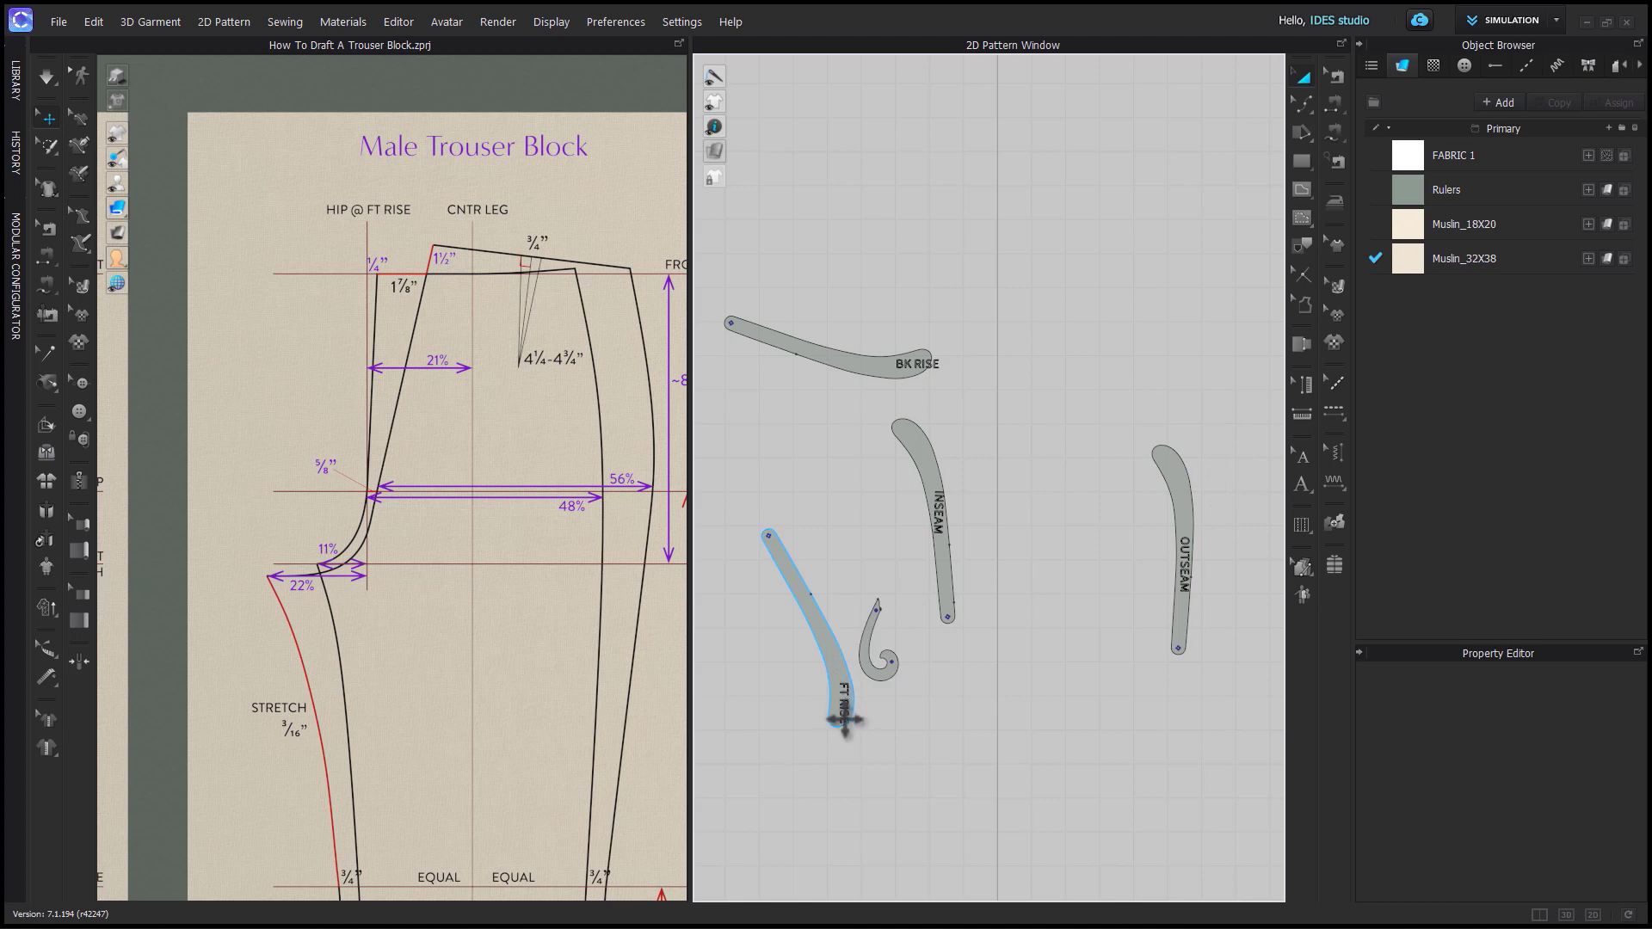
Examine the rotate and flip options available for the FT RISE curve ruler.
{"action": "right_click", "coordinate": [831, 665]}
{"action": "mouse_move", "coordinate": [865, 621]}
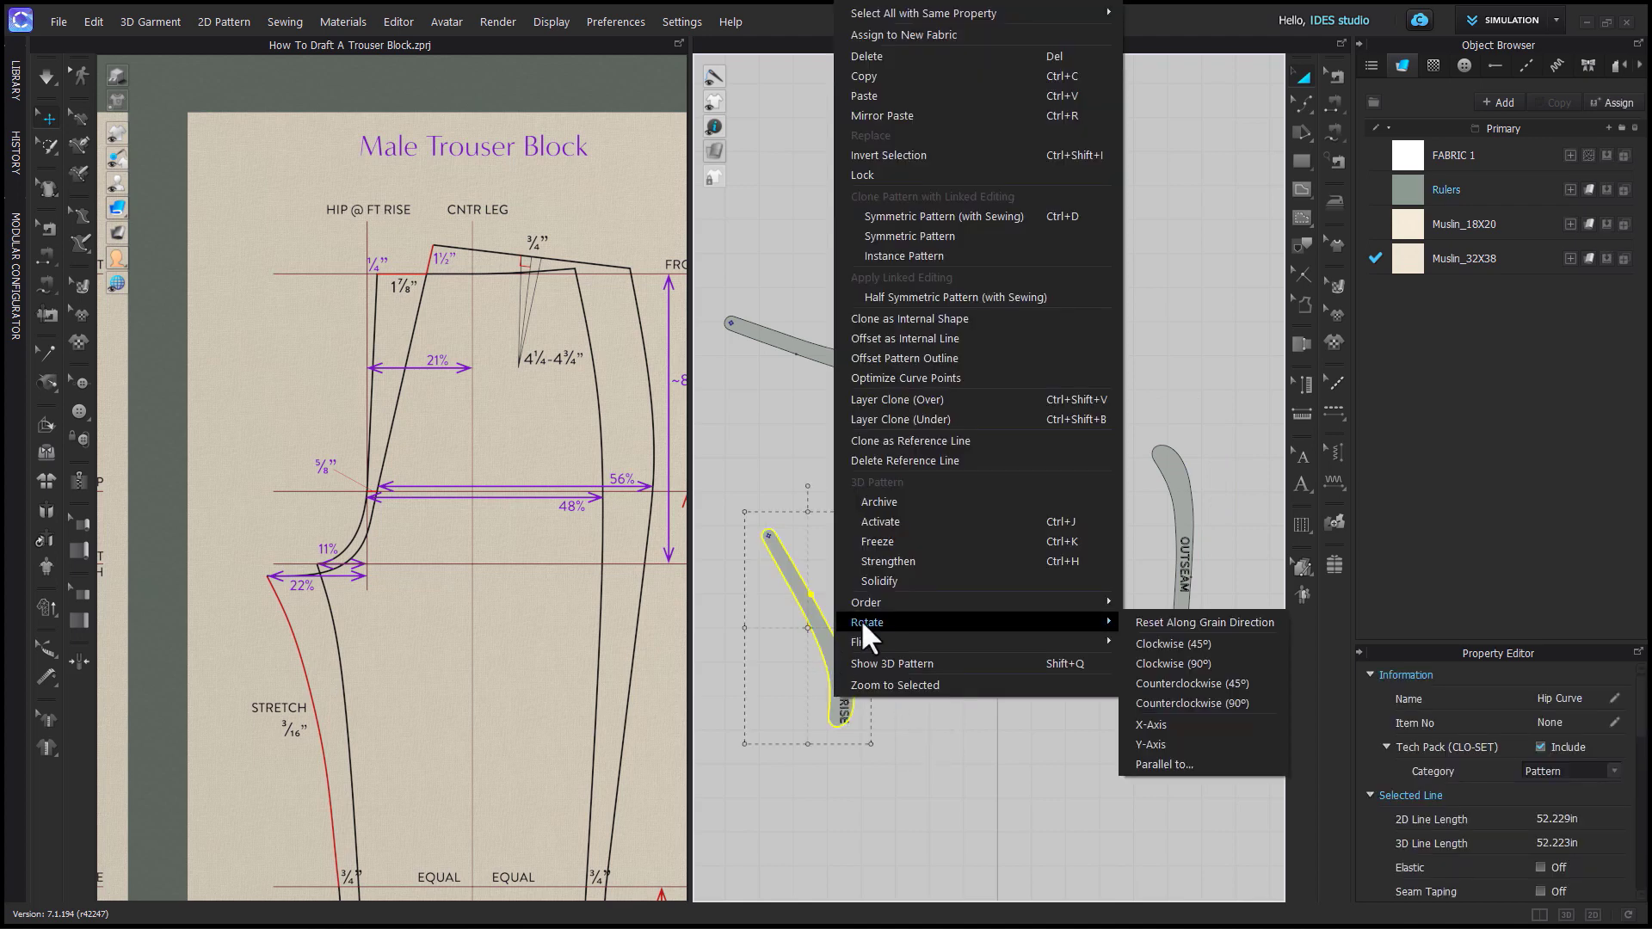
{"action": "key", "text": "Escape"}
{"action": "right_click", "coordinate": [840, 664]}
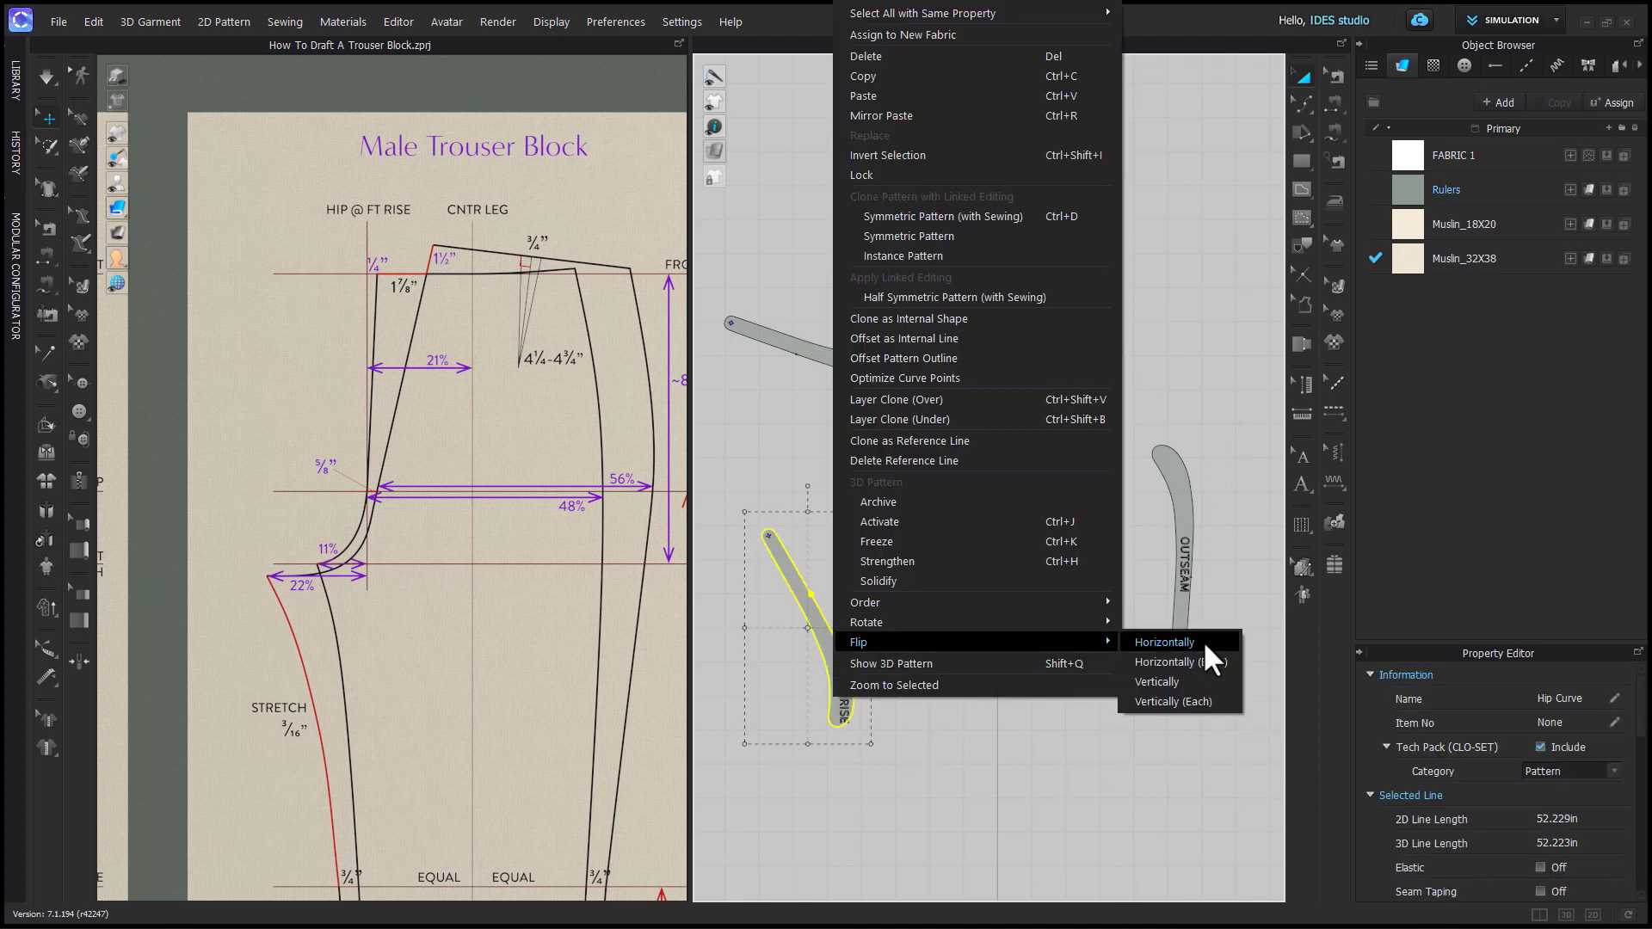
{"action": "left_click", "coordinate": [1157, 681]}
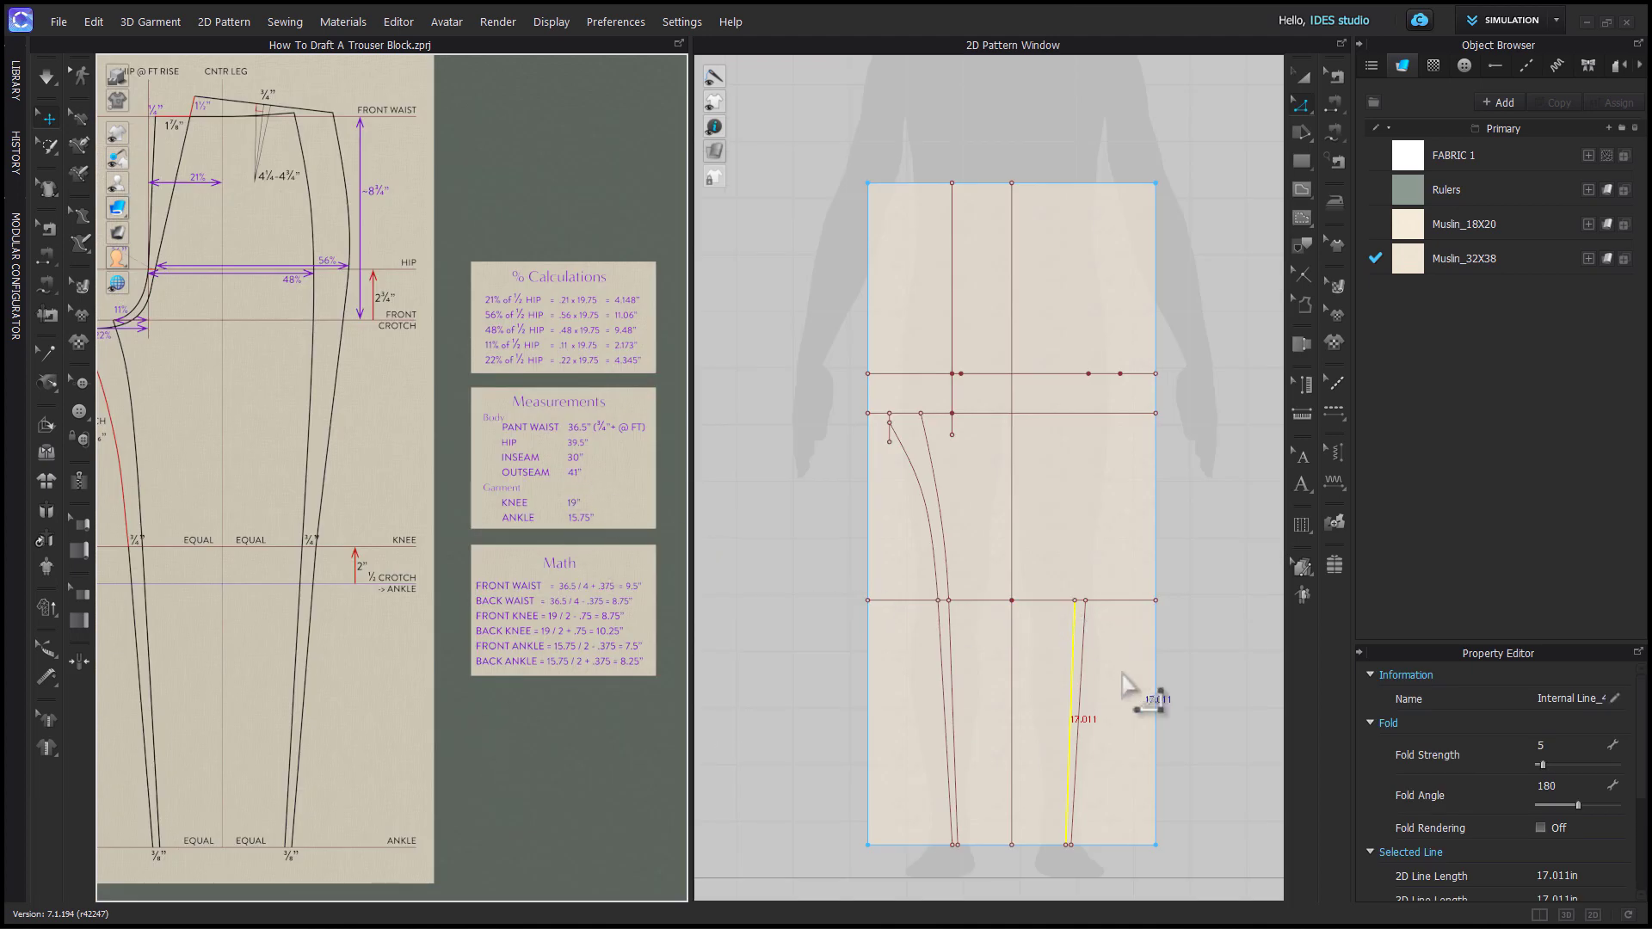
Draw a front outseam about 22.979 in long from the front knee point through the 48% hip point up to waist height.
{"action": "key", "text": "g"}
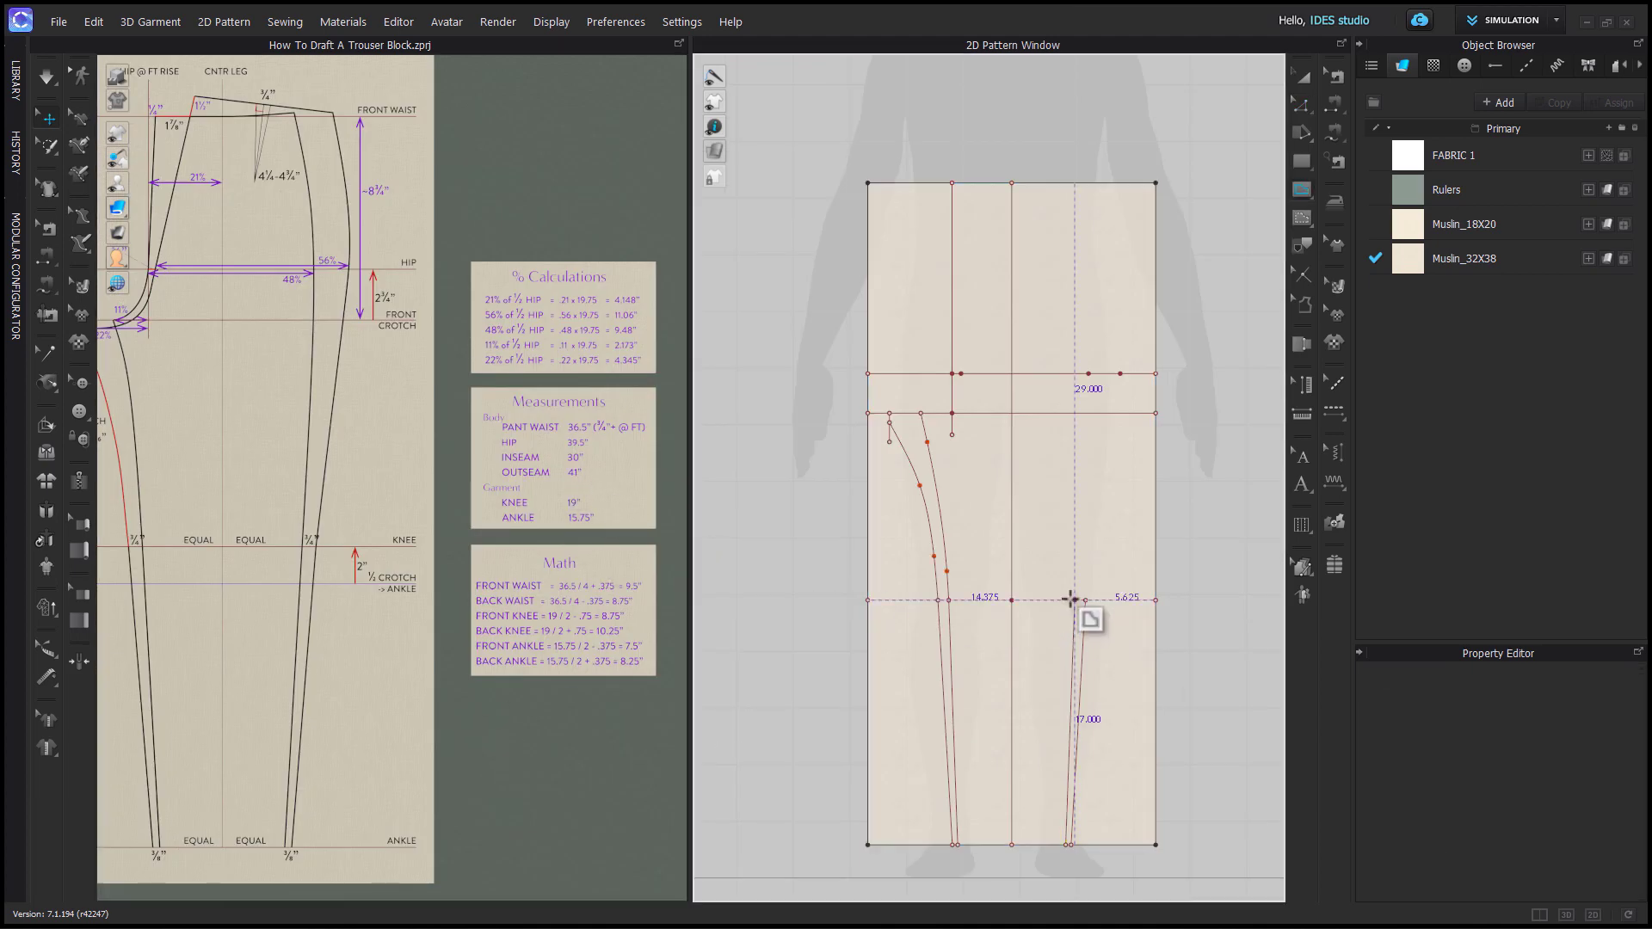
{"action": "scroll", "coordinate": [1091, 524], "scroll_direction": "up", "scroll_amount": 3}
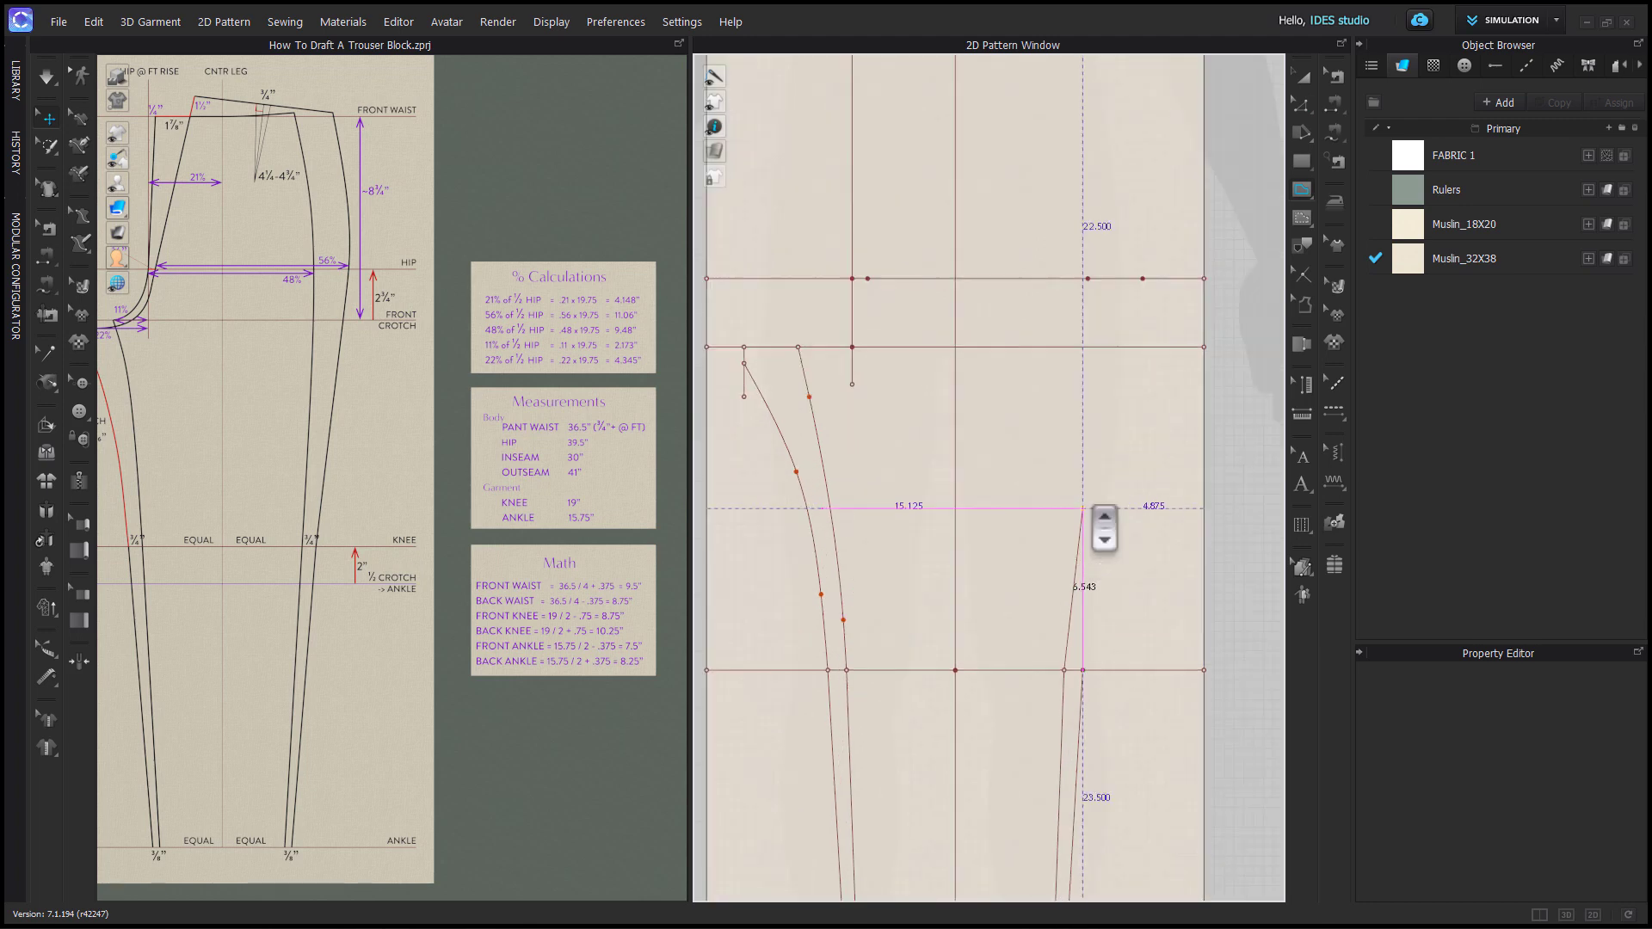
{"action": "left_click", "coordinate": [1089, 281]}
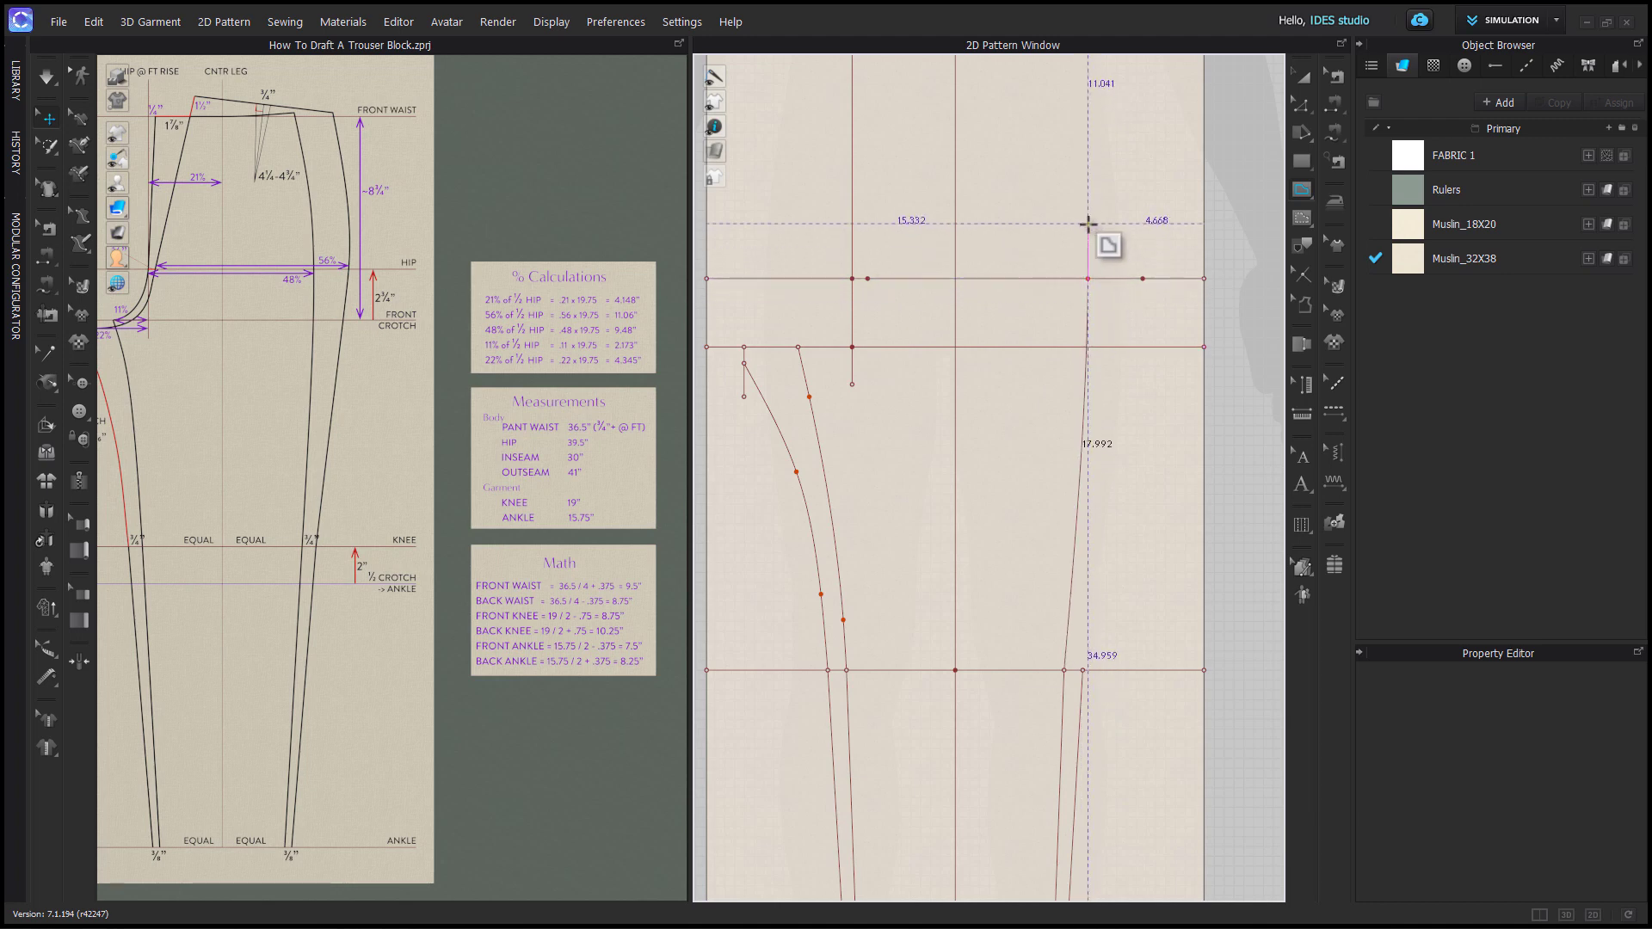
{"action": "middle_click_drag", "start_coordinate": [1092, 229], "coordinate": [1095, 281]}
{"action": "left_click", "coordinate": [1097, 275]}
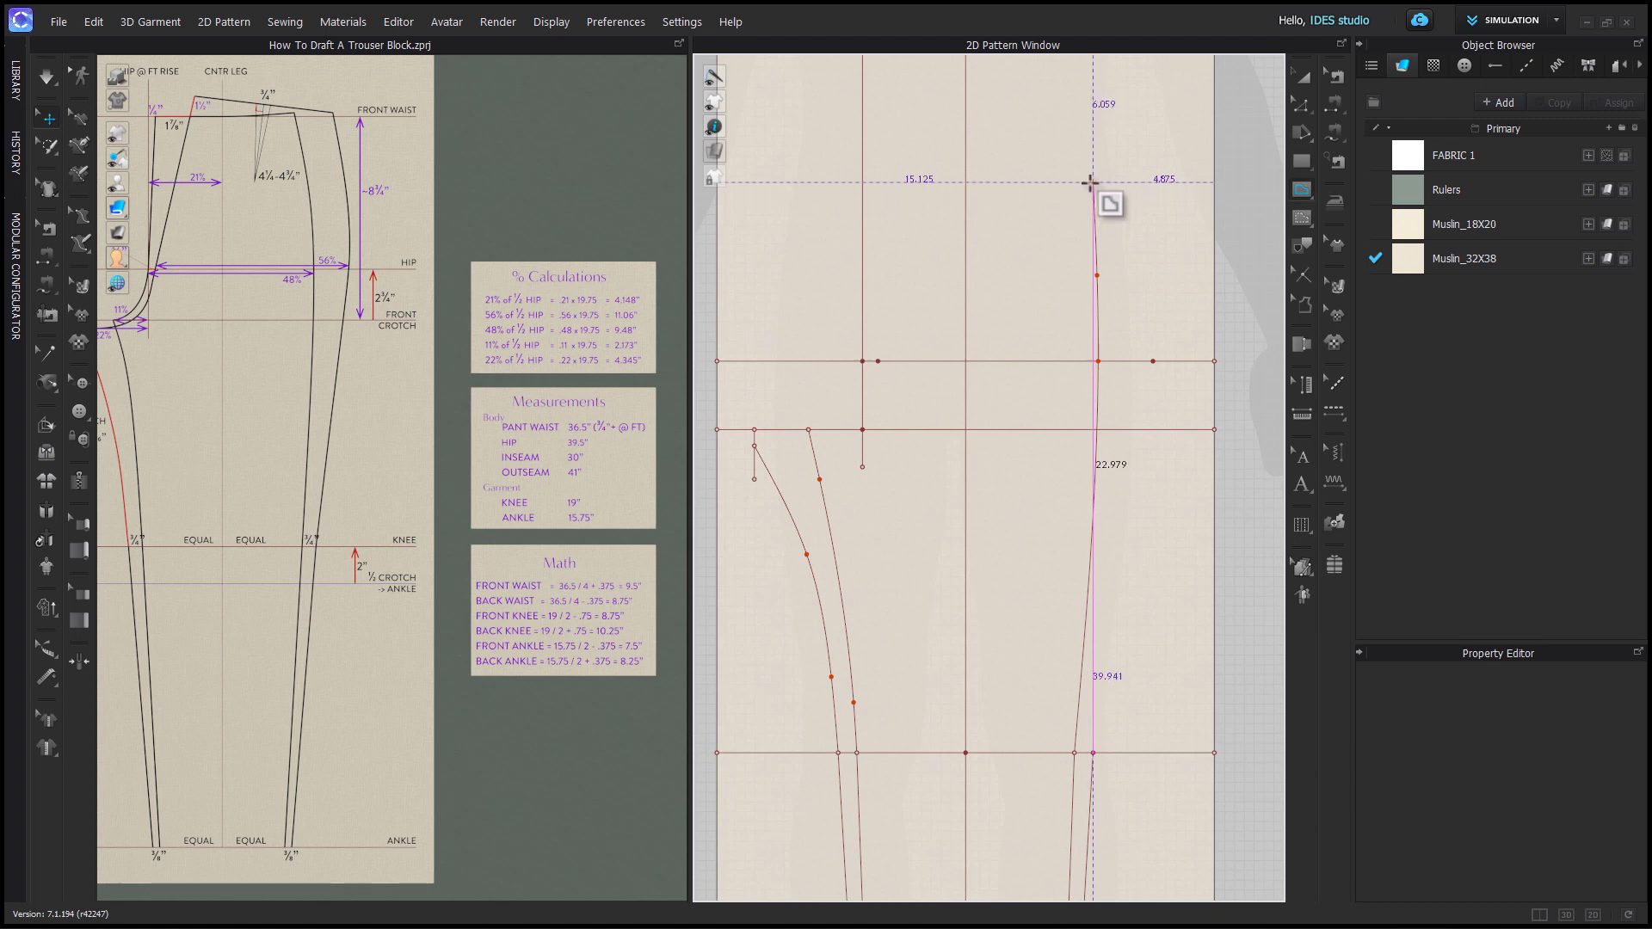
{"action": "double_click", "coordinate": [1090, 182]}
Draw a back outseam about 23.144 in long from the back knee point through the 56% hip point, ending level with the front outseam.
{"action": "scroll", "coordinate": [1176, 272], "scroll_direction": "down", "scroll_amount": 3}
{"action": "left_click", "coordinate": [1074, 753]}
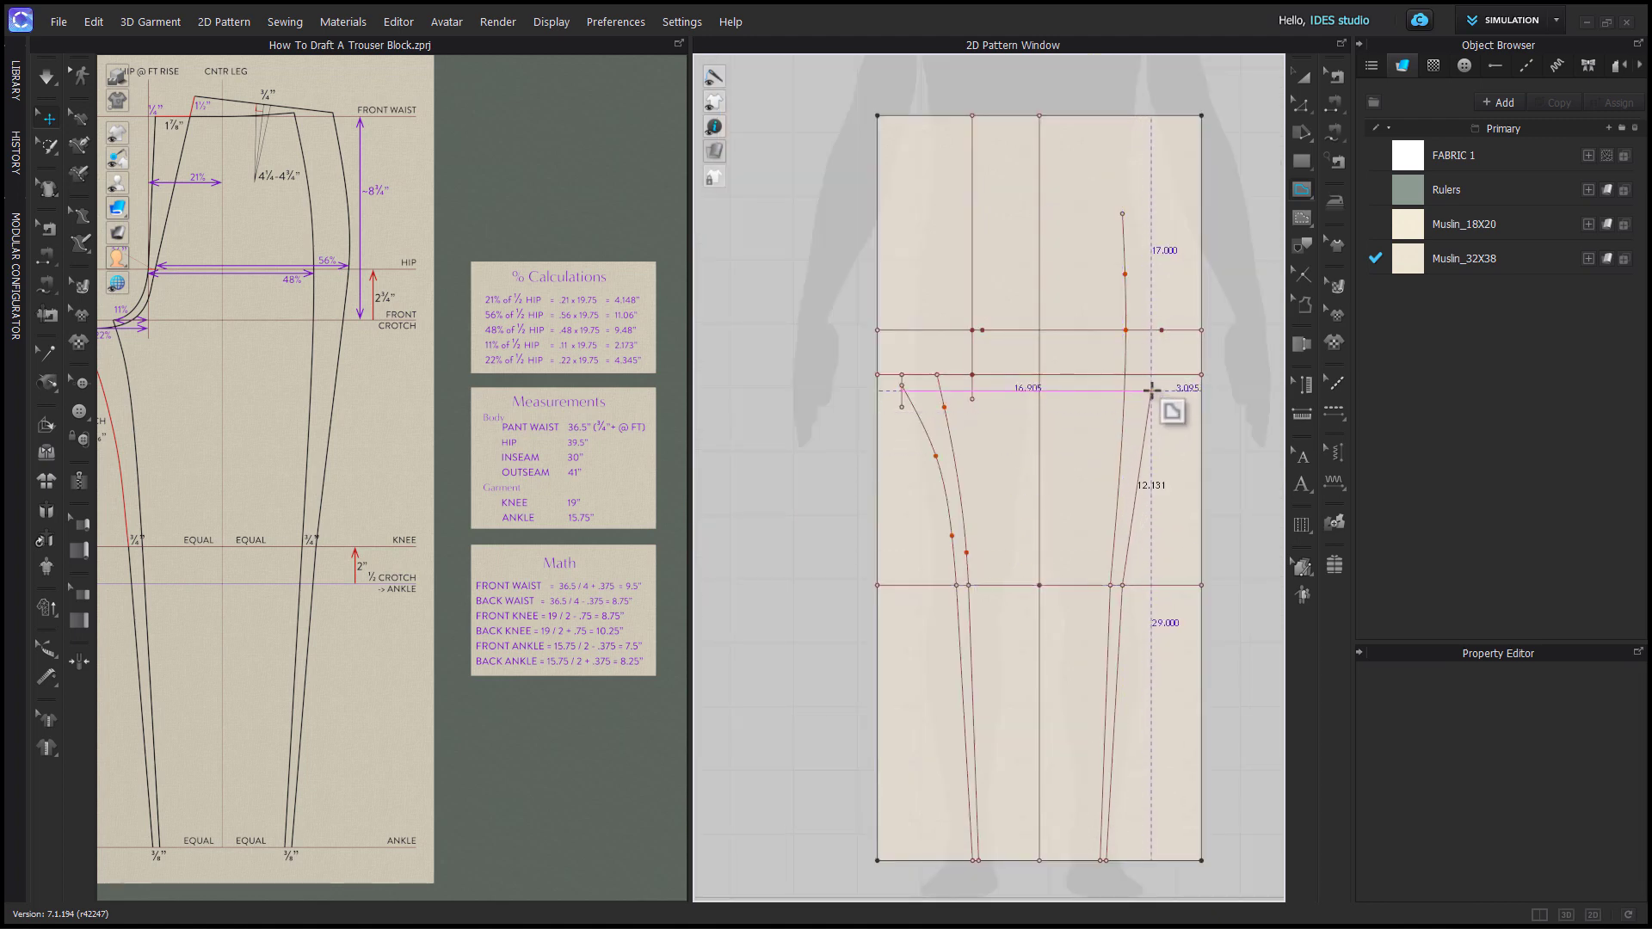
{"action": "left_click", "coordinate": [1151, 392]}
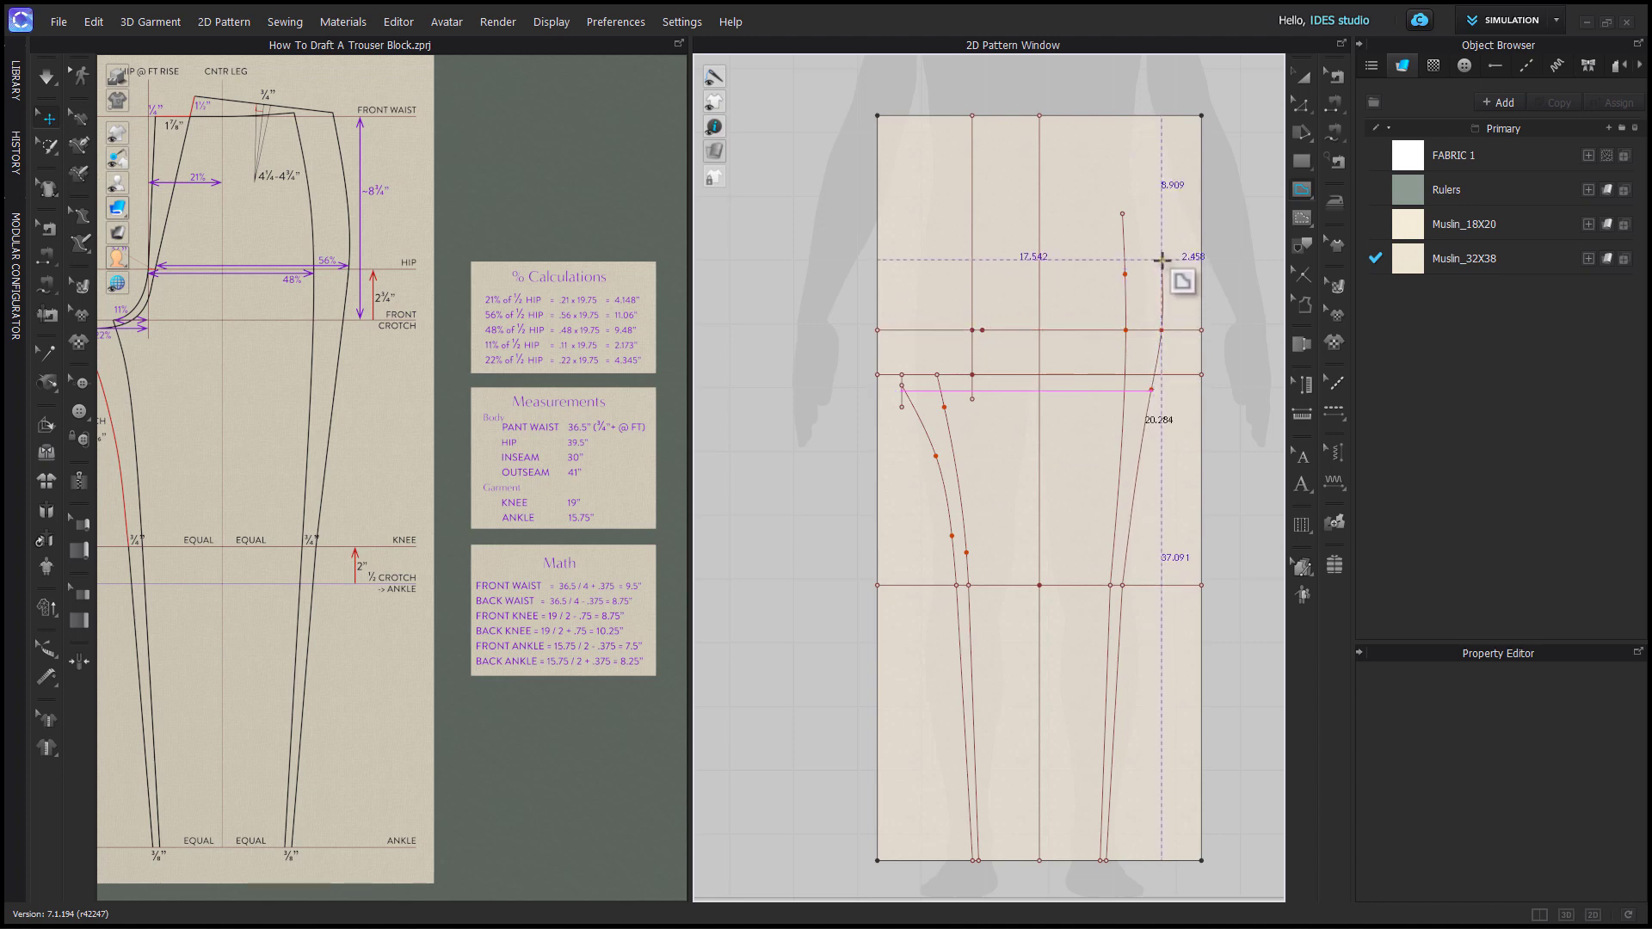
{"action": "scroll", "coordinate": [1160, 256], "scroll_direction": "up", "scroll_amount": 2}
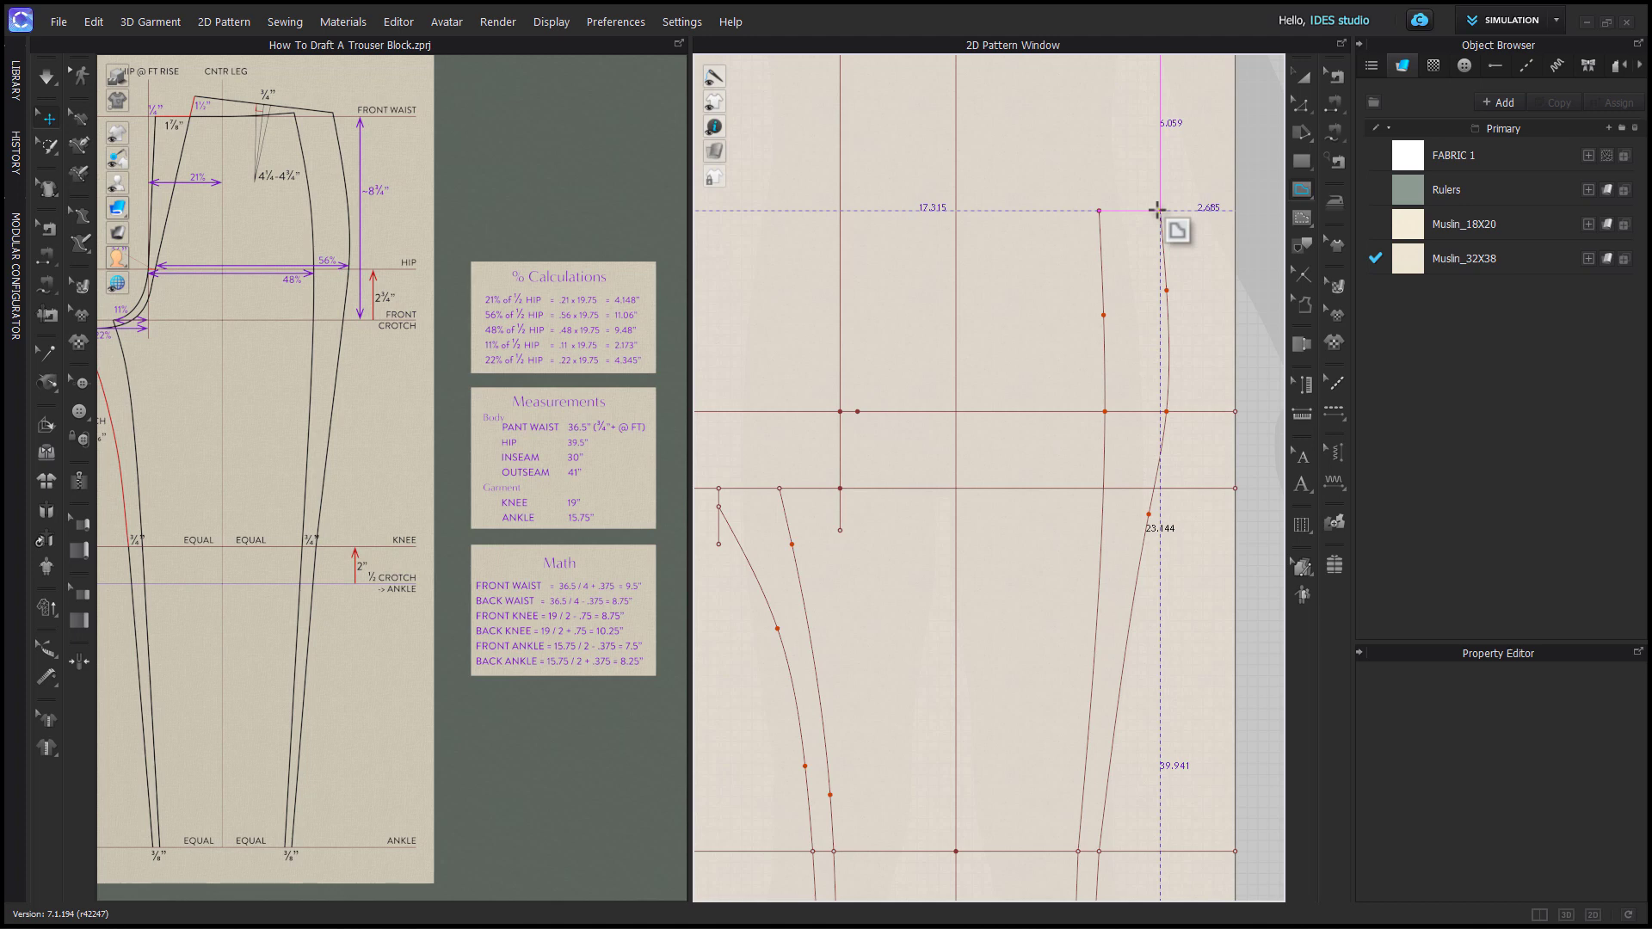
{"action": "double_click", "coordinate": [1157, 210]}
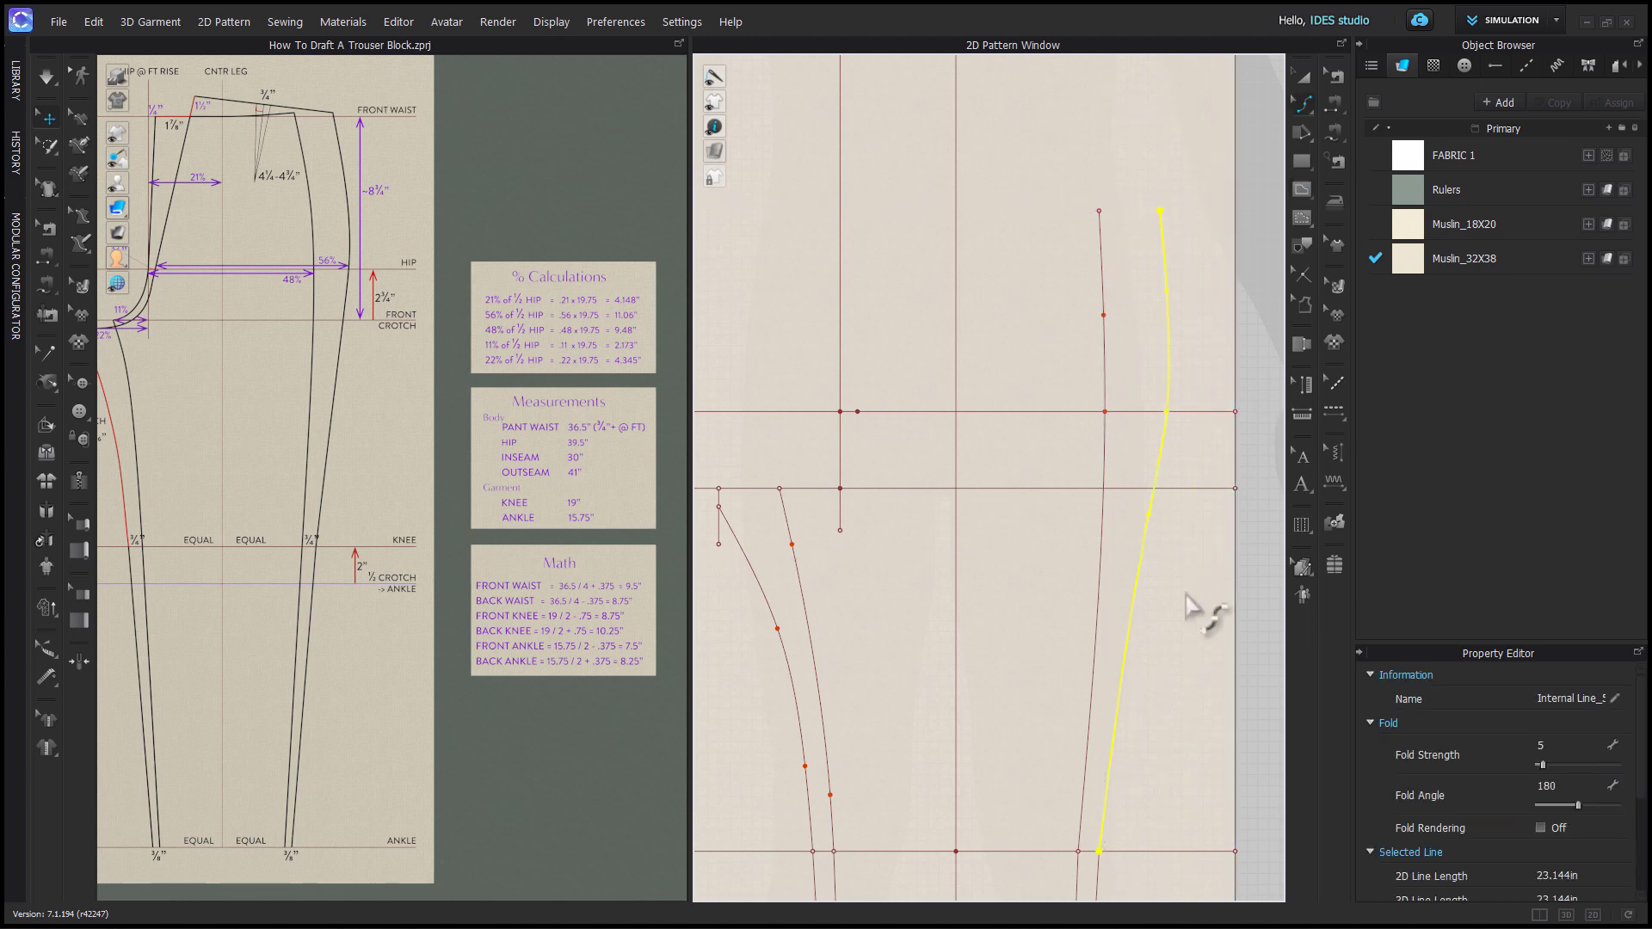
Refine the back outseam's curve between the knee and hip, adjusting it below the crotch line and just above the knee.
{"action": "key", "text": "v"}
{"action": "scroll", "coordinate": [1192, 567], "scroll_direction": "down", "scroll_amount": 2}
{"action": "left_click", "coordinate": [1145, 448]}
{"action": "scroll", "coordinate": [1157, 456], "scroll_direction": "up", "scroll_amount": 2}
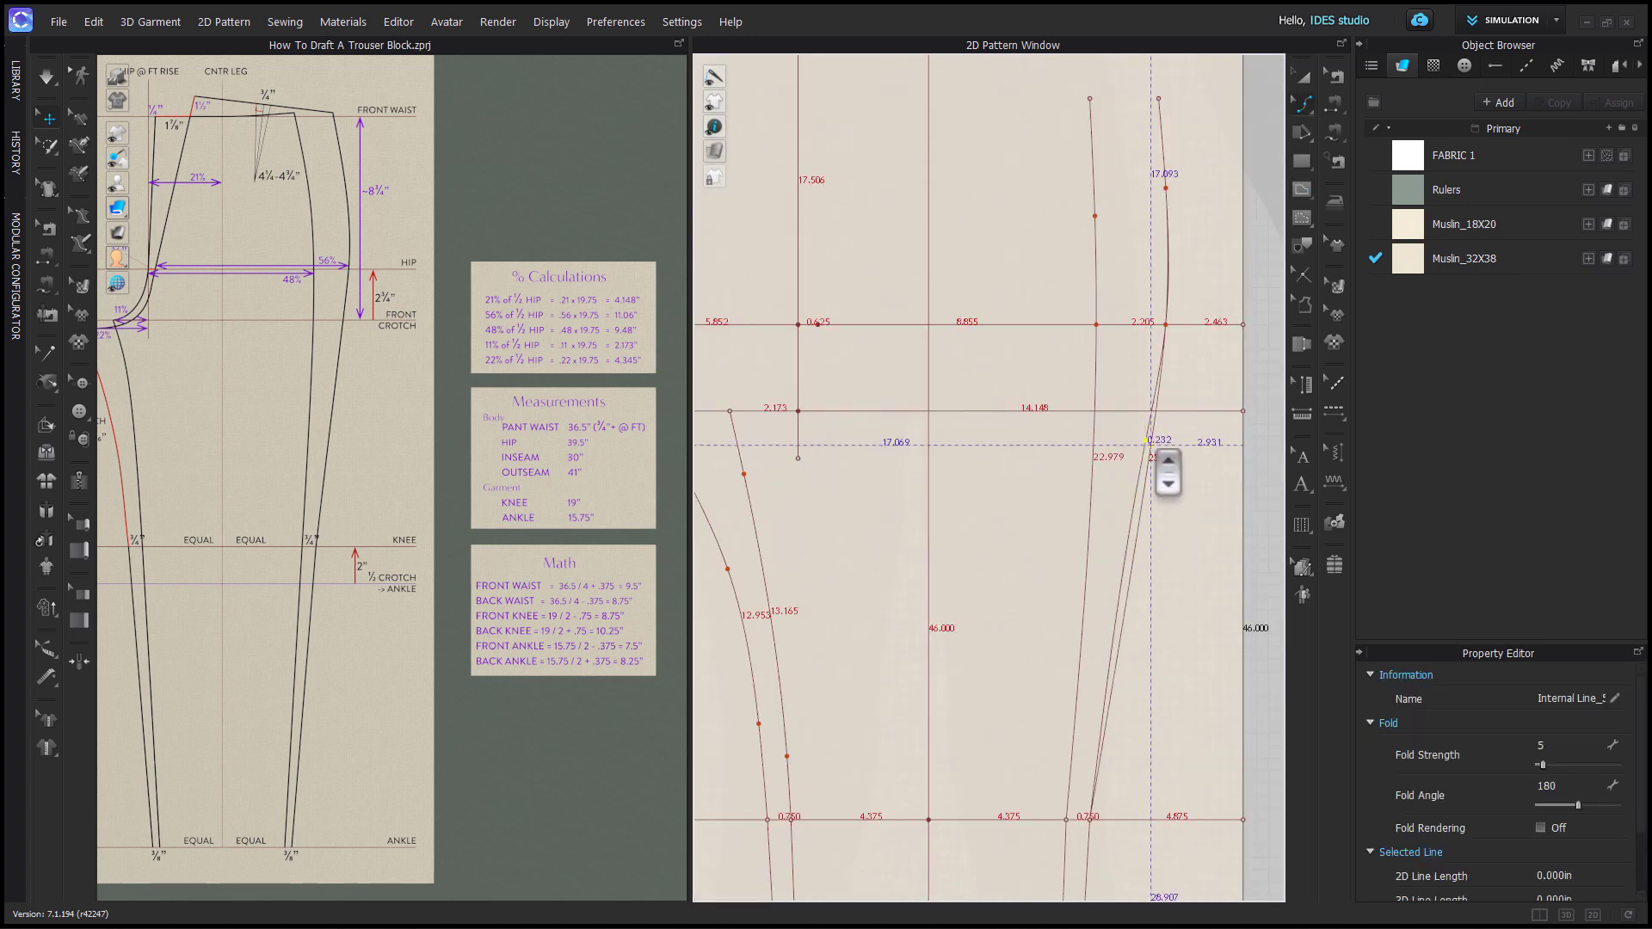
{"action": "scroll", "coordinate": [1179, 671], "scroll_direction": "down", "scroll_amount": 2}
{"action": "scroll", "coordinate": [1136, 721], "scroll_direction": "up", "scroll_amount": 2}
{"action": "scroll", "coordinate": [1131, 714], "scroll_direction": "up", "scroll_amount": 2}
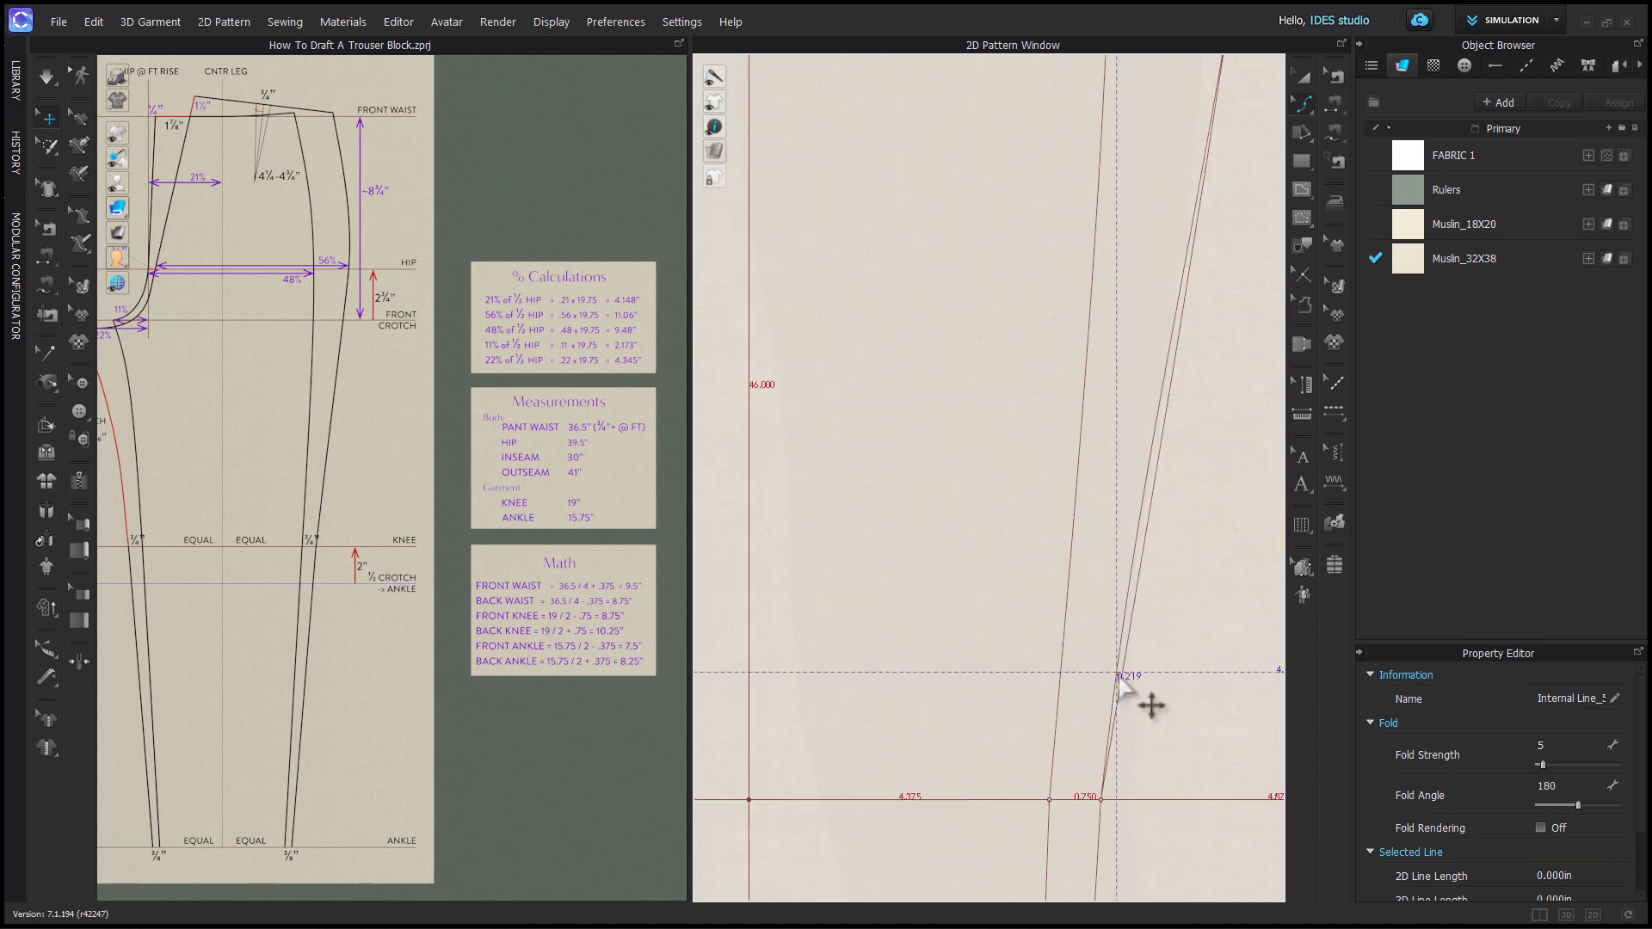
{"action": "scroll", "coordinate": [1150, 700], "scroll_direction": "down", "scroll_amount": 4}
{"action": "left_click", "coordinate": [1218, 655]}
{"action": "middle_click_drag", "start_coordinate": [1218, 656], "coordinate": [1236, 589]}
Draw a 20 in horizontal front waist line across the full rectangle, just below the upper ends of both outseams.
{"action": "key", "text": "g"}
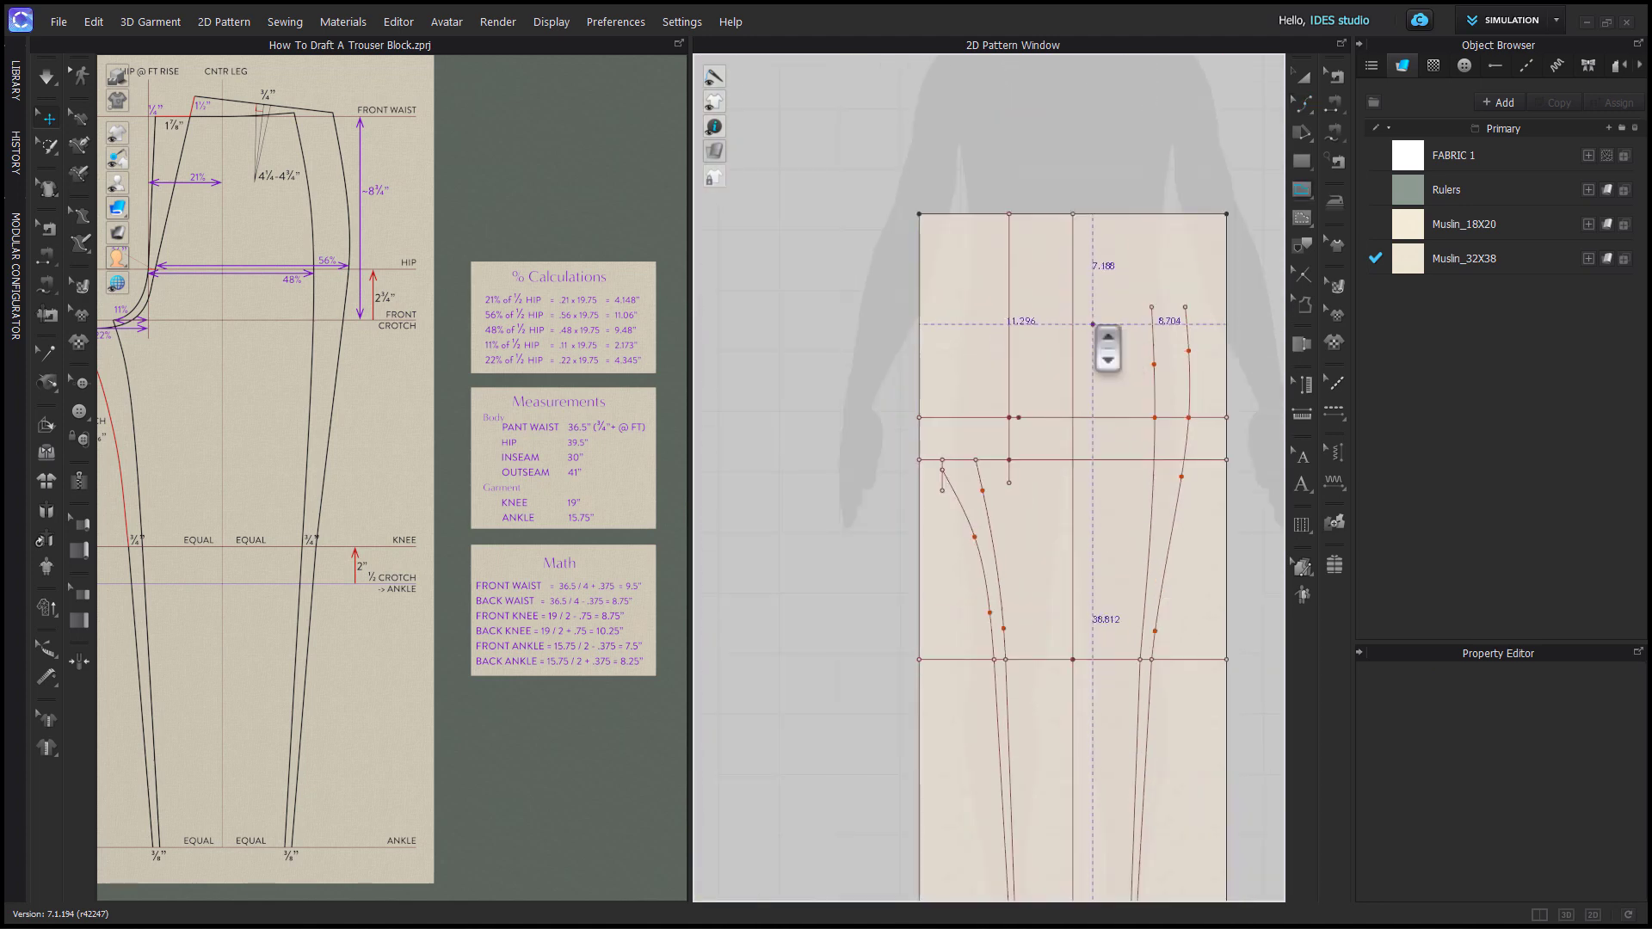
{"action": "scroll", "coordinate": [1090, 323], "scroll_direction": "up", "scroll_amount": 3}
{"action": "middle_click_drag", "start_coordinate": [1091, 332], "coordinate": [1000, 372]}
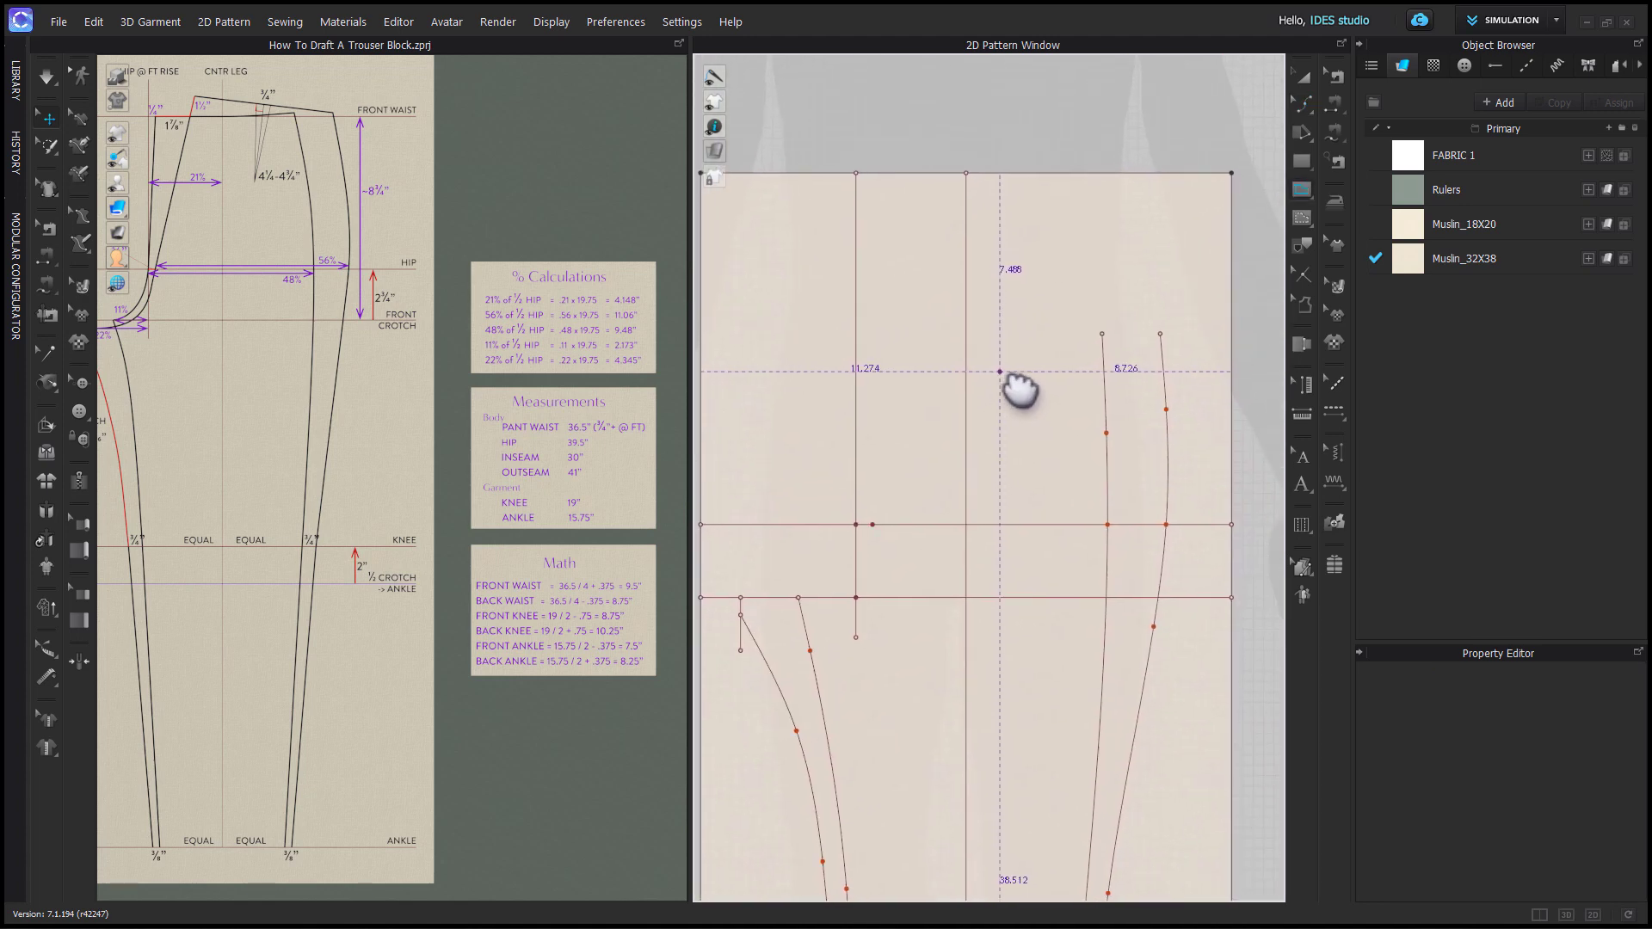
{"action": "left_click", "coordinate": [1225, 341]}
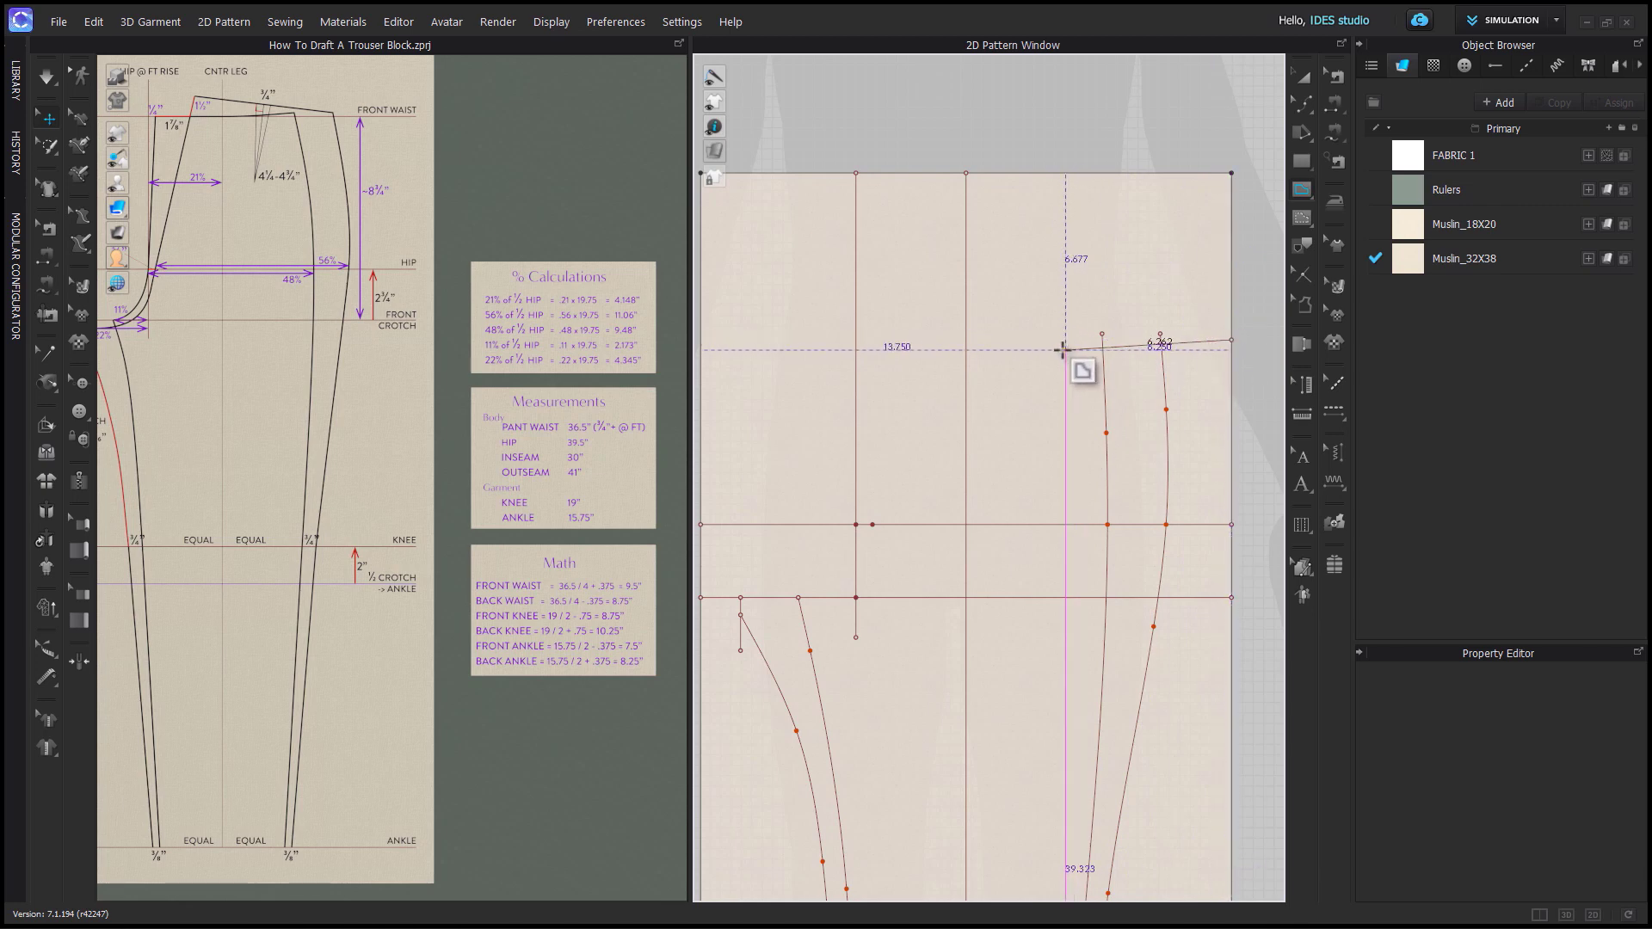
{"action": "left_click", "coordinate": [702, 339]}
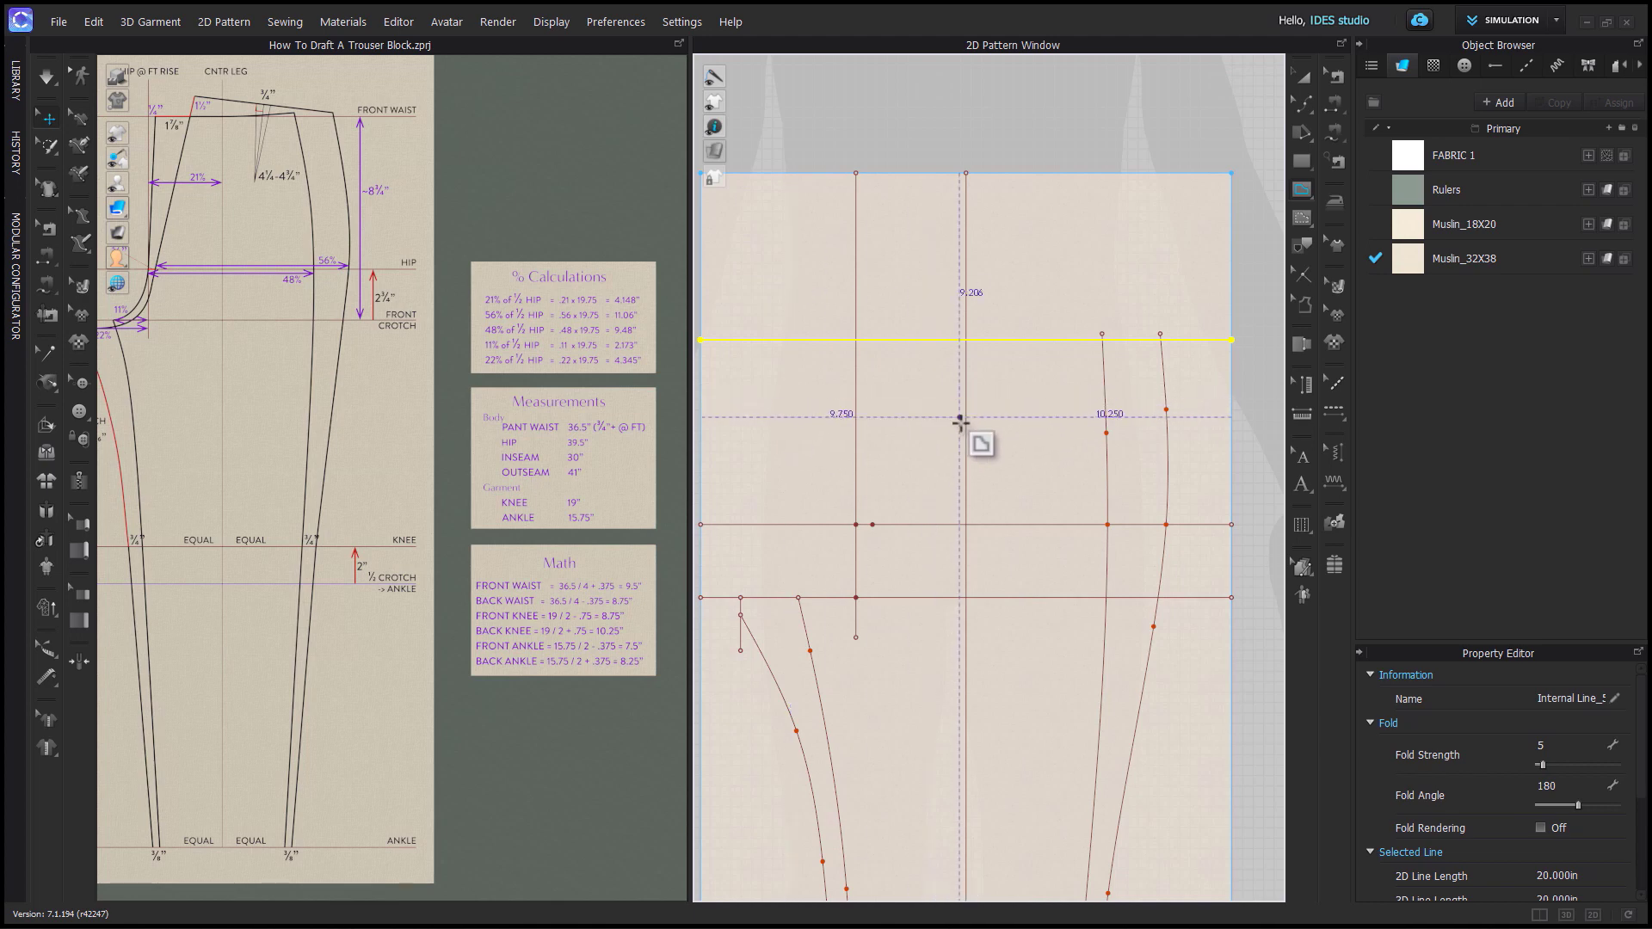
{"action": "middle_click_drag", "start_coordinate": [1008, 441], "coordinate": [1044, 431]}
Add points to the front waist line wherever it intersects the vertical guides and outseams.
{"action": "key", "text": "z"}
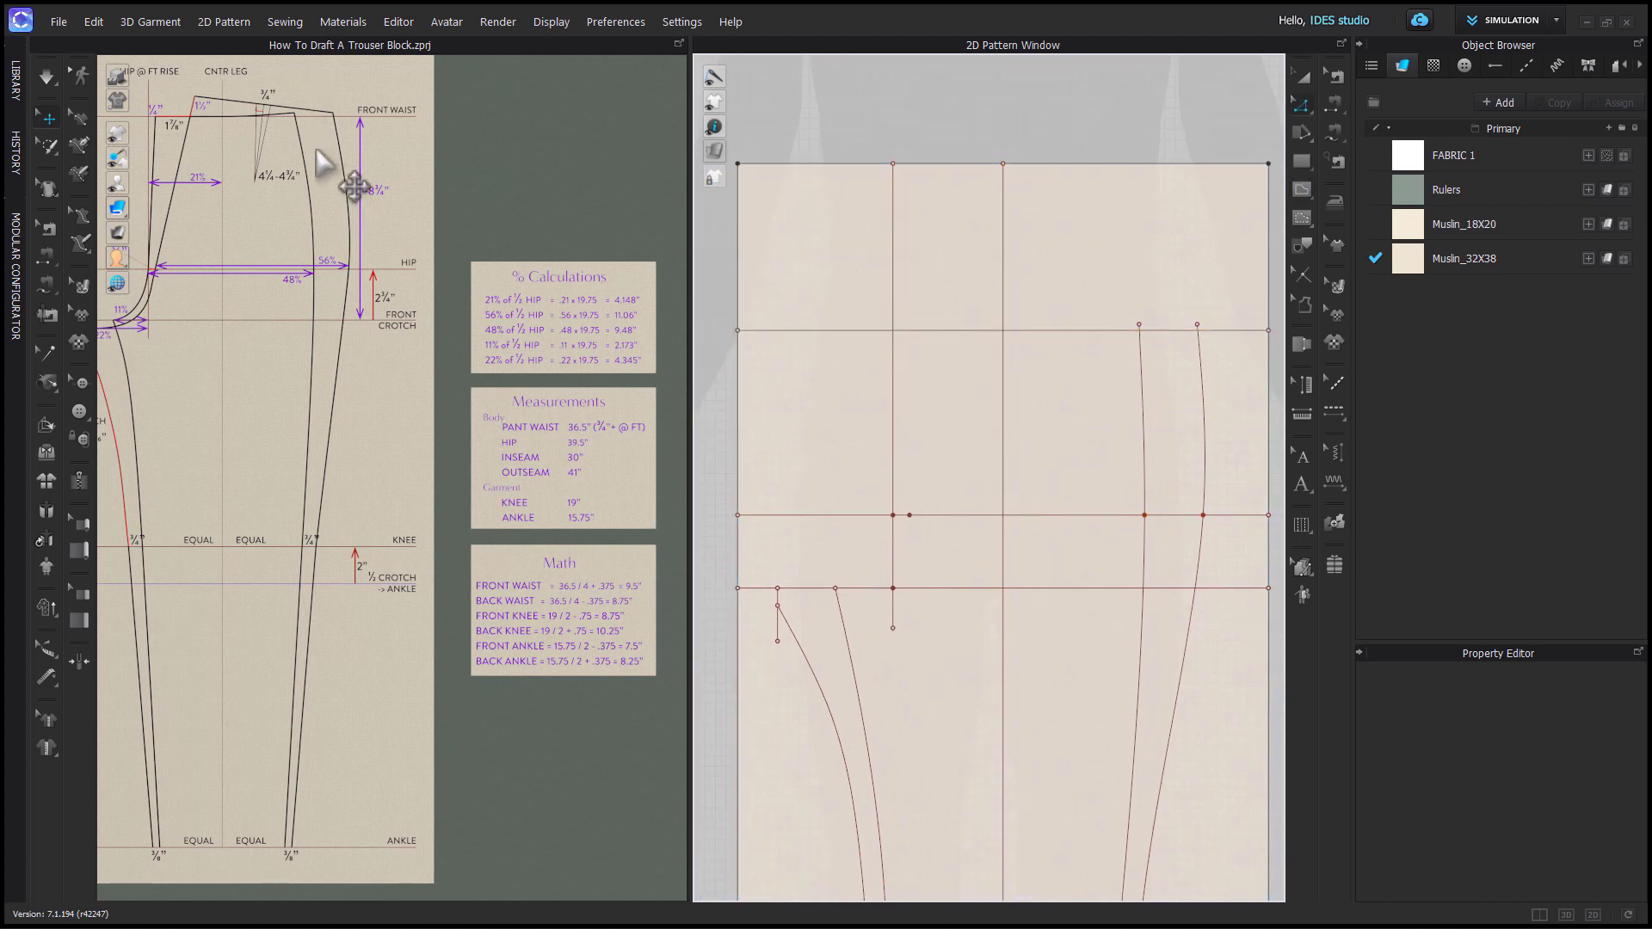
{"action": "middle_click_drag", "start_coordinate": [349, 263], "coordinate": [505, 454]}
{"action": "scroll", "coordinate": [505, 454], "scroll_direction": "up", "scroll_amount": 2}
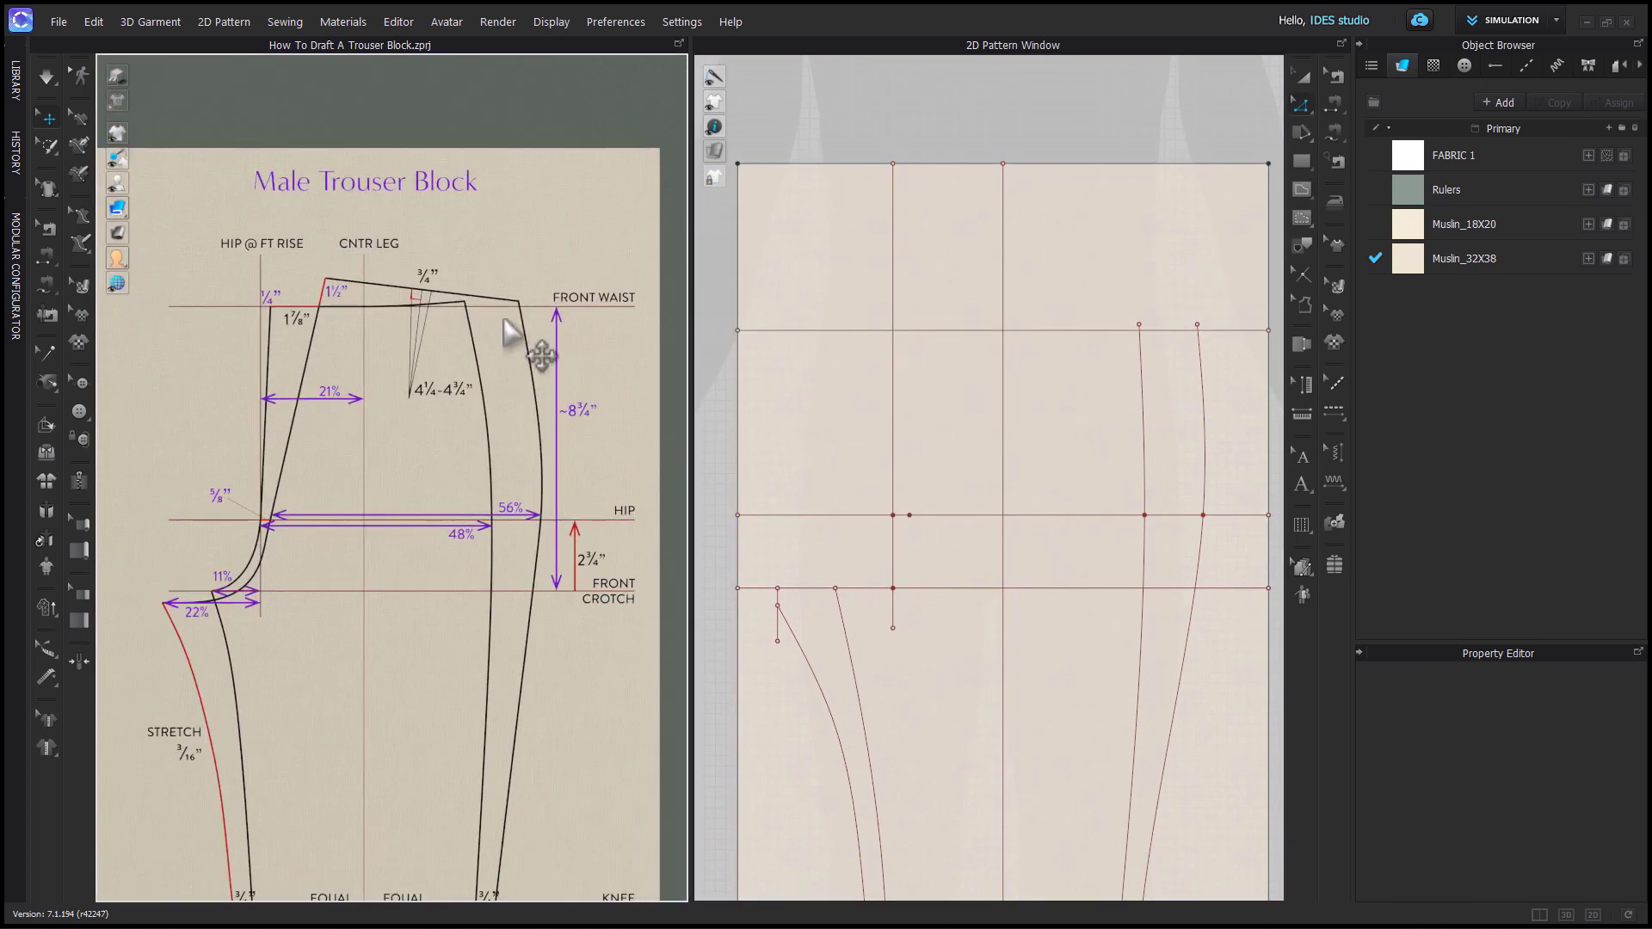
{"action": "left_click", "coordinate": [901, 332]}
{"action": "right_click", "coordinate": [901, 332]}
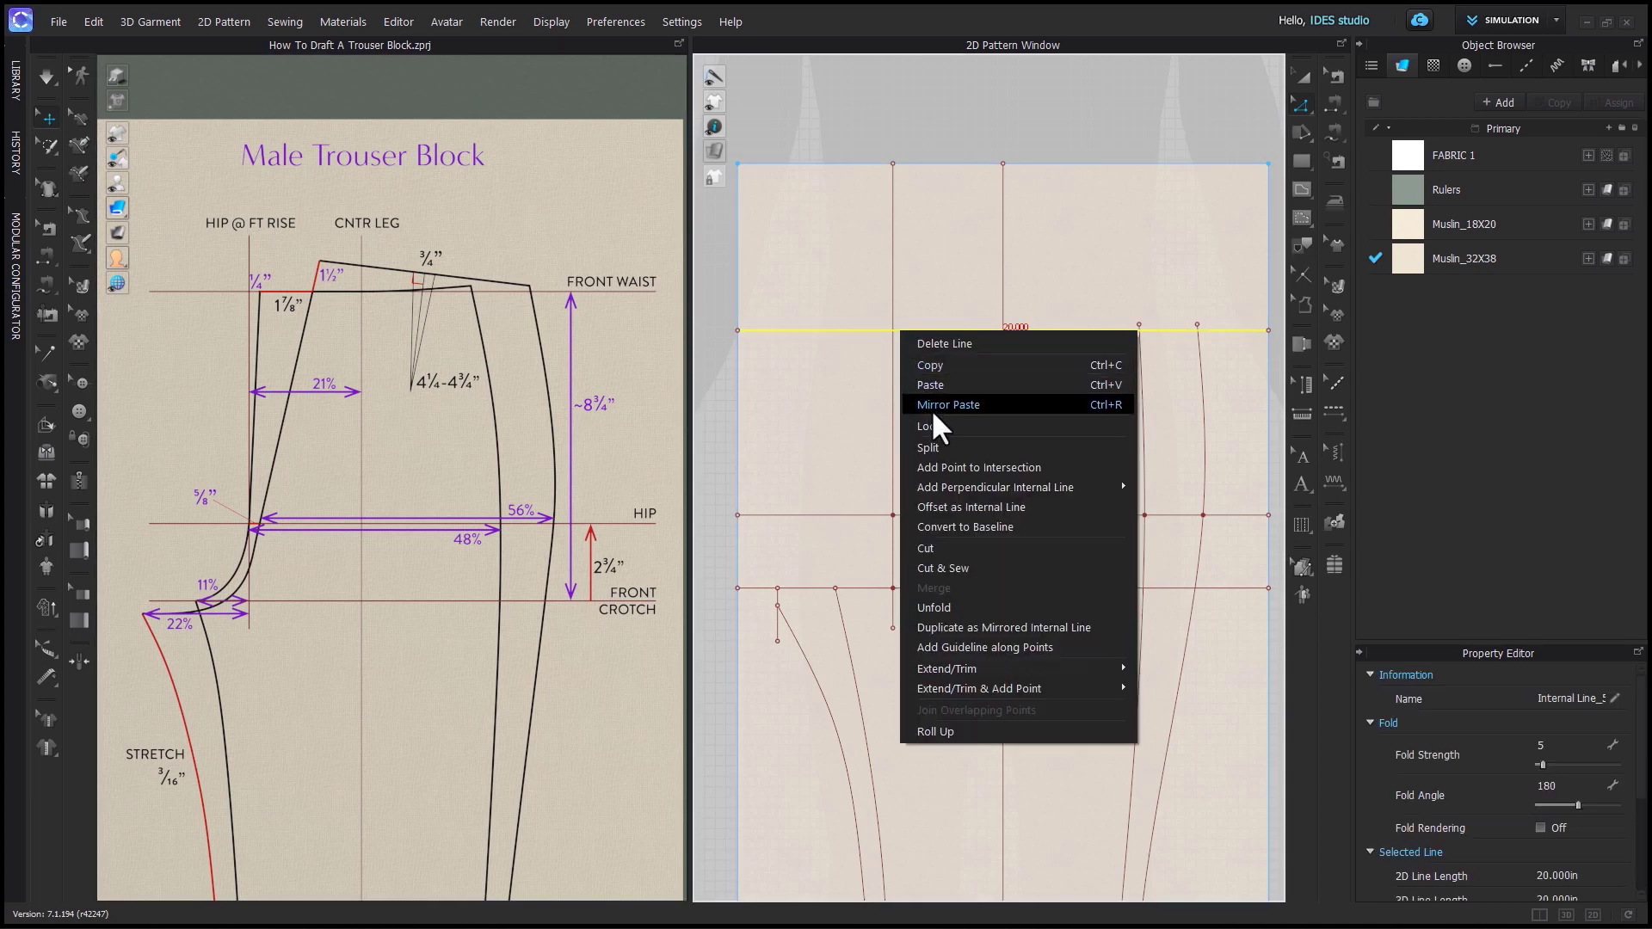
{"action": "left_click", "coordinate": [947, 467]}
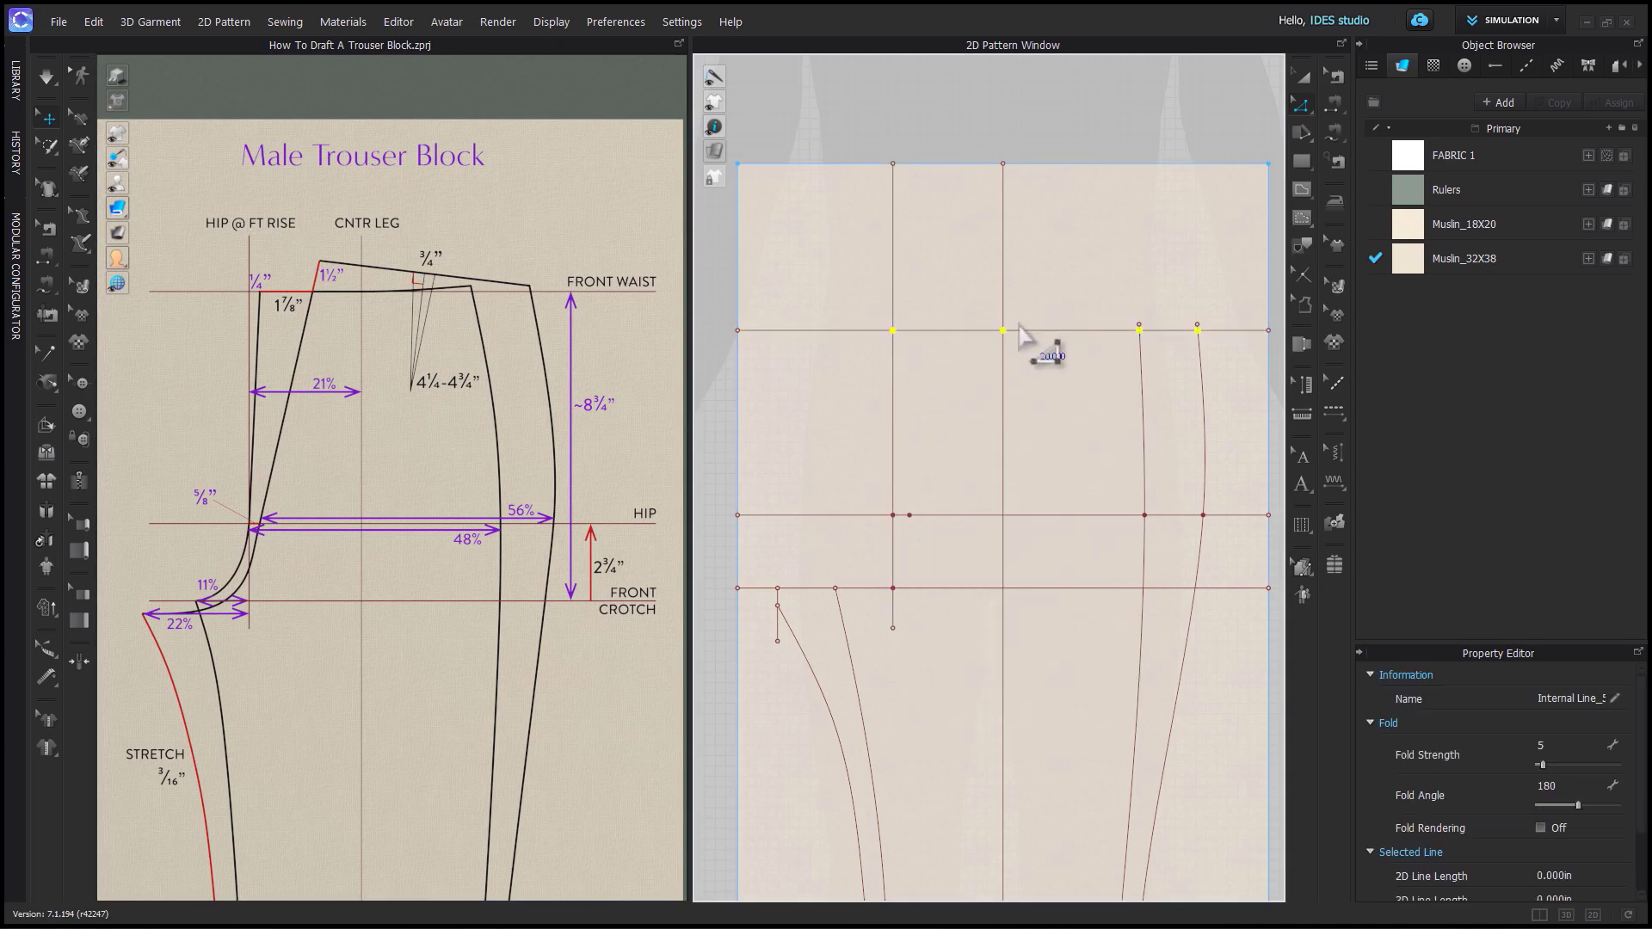
Remove the front waist line's intersection points at the centre leg line and both outseams.
{"action": "scroll", "coordinate": [1024, 351], "scroll_direction": "up", "scroll_amount": 4}
{"action": "left_click_drag", "start_coordinate": [1045, 332], "coordinate": [1239, 307]}
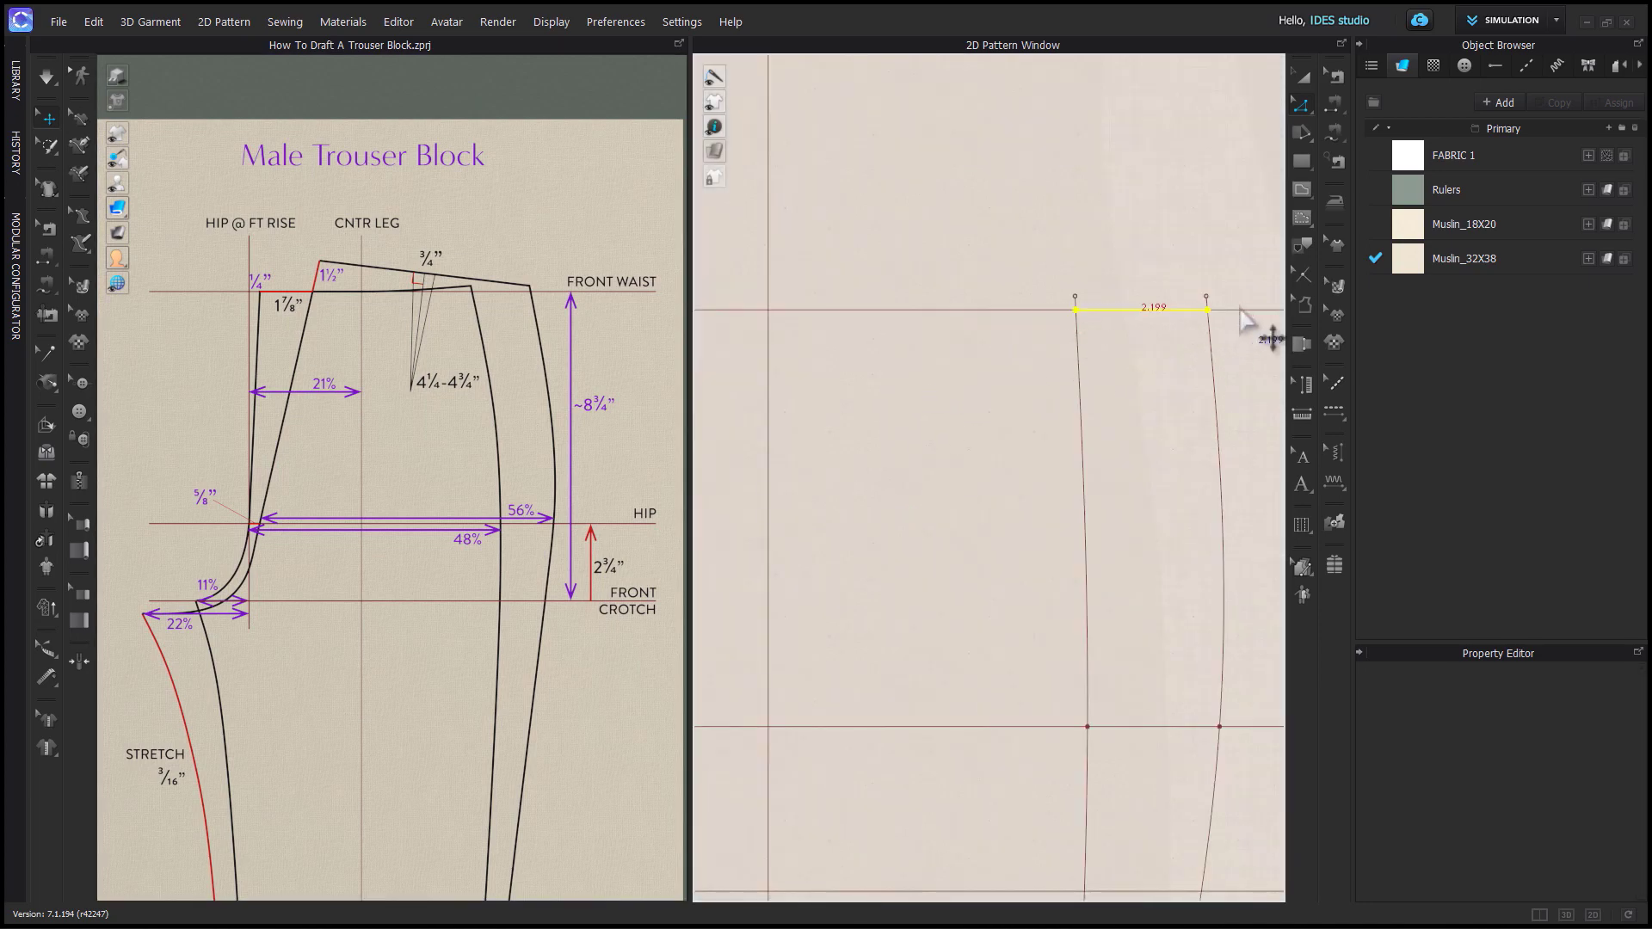
{"action": "left_click", "coordinate": [1198, 450]}
{"action": "scroll", "coordinate": [1199, 450], "scroll_direction": "down", "scroll_amount": 3}
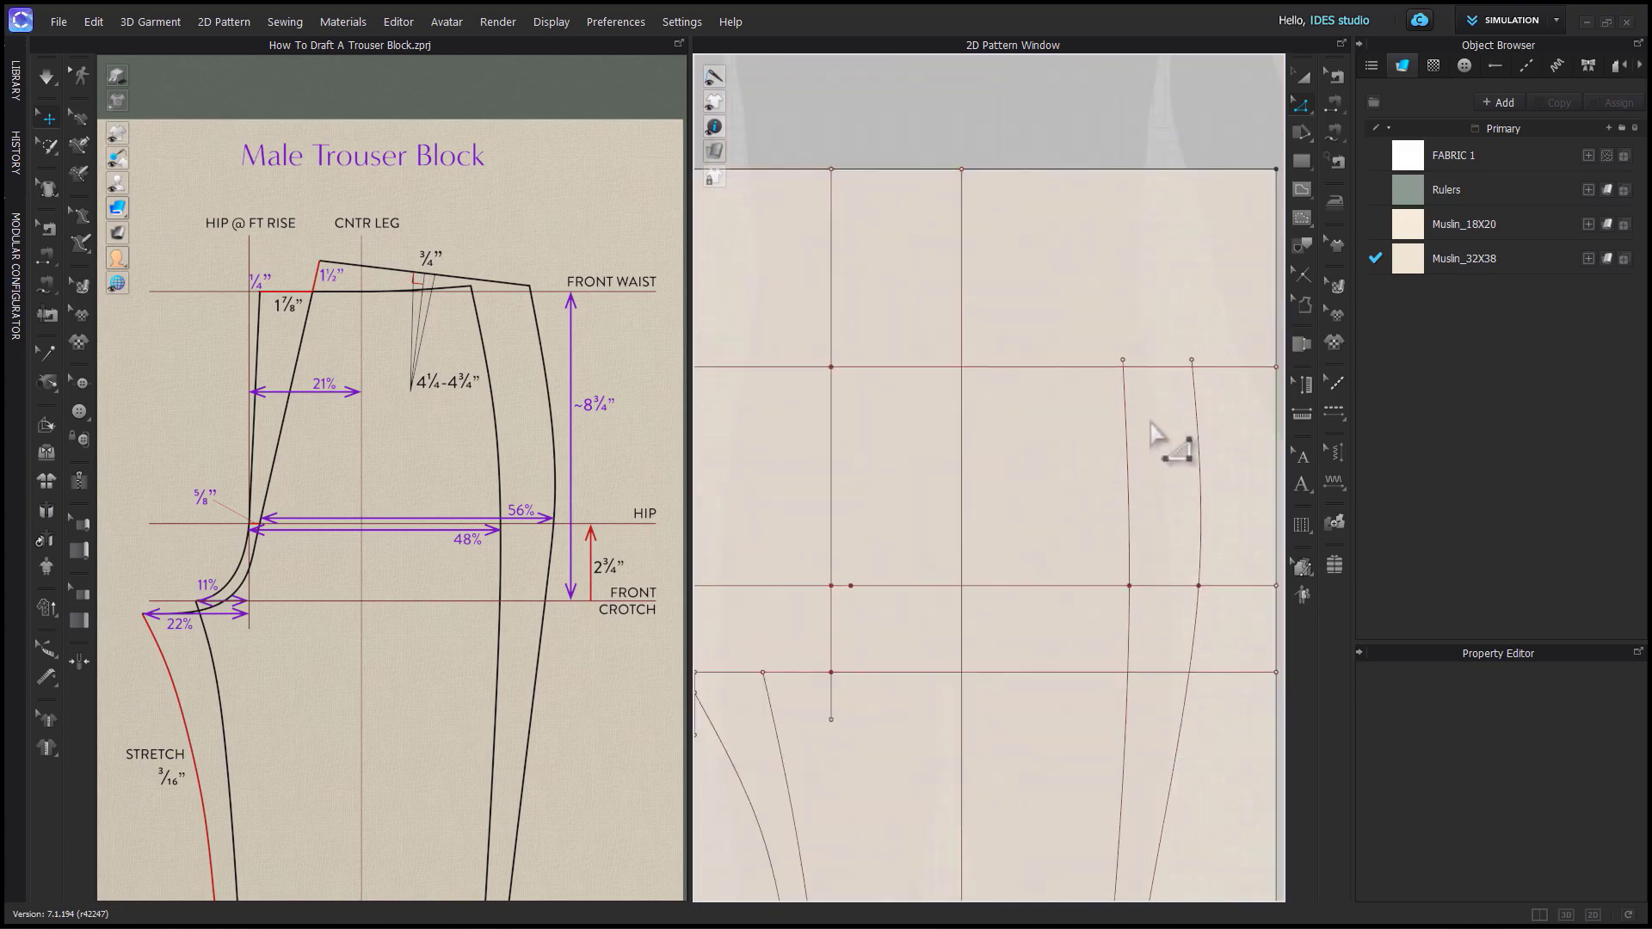
Split the front waist line 0.25 in from the front rise guide, on the outseam side.
{"action": "middle_click_drag", "start_coordinate": [929, 474], "coordinate": [970, 479]}
{"action": "left_click", "coordinate": [885, 371]}
{"action": "right_click", "coordinate": [883, 371]}
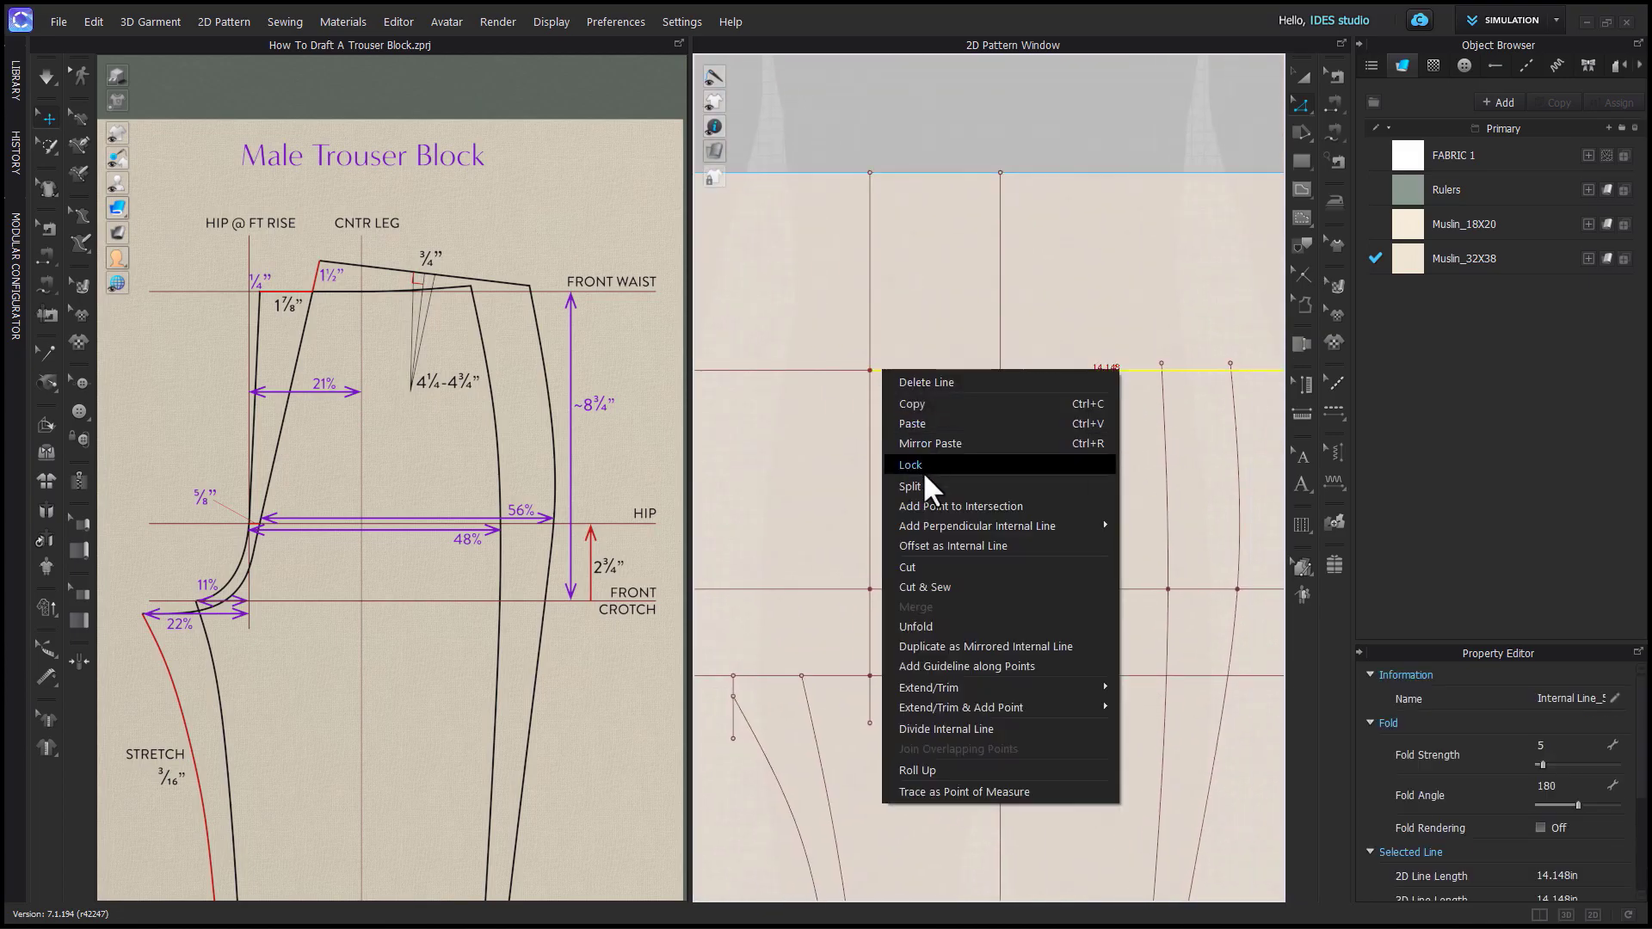
{"action": "left_click", "coordinate": [921, 484]}
{"action": "left_click_drag", "start_coordinate": [884, 238], "coordinate": [703, 236]}
{"action": "type", "text": "0.25"}
{"action": "key", "text": "Return"}
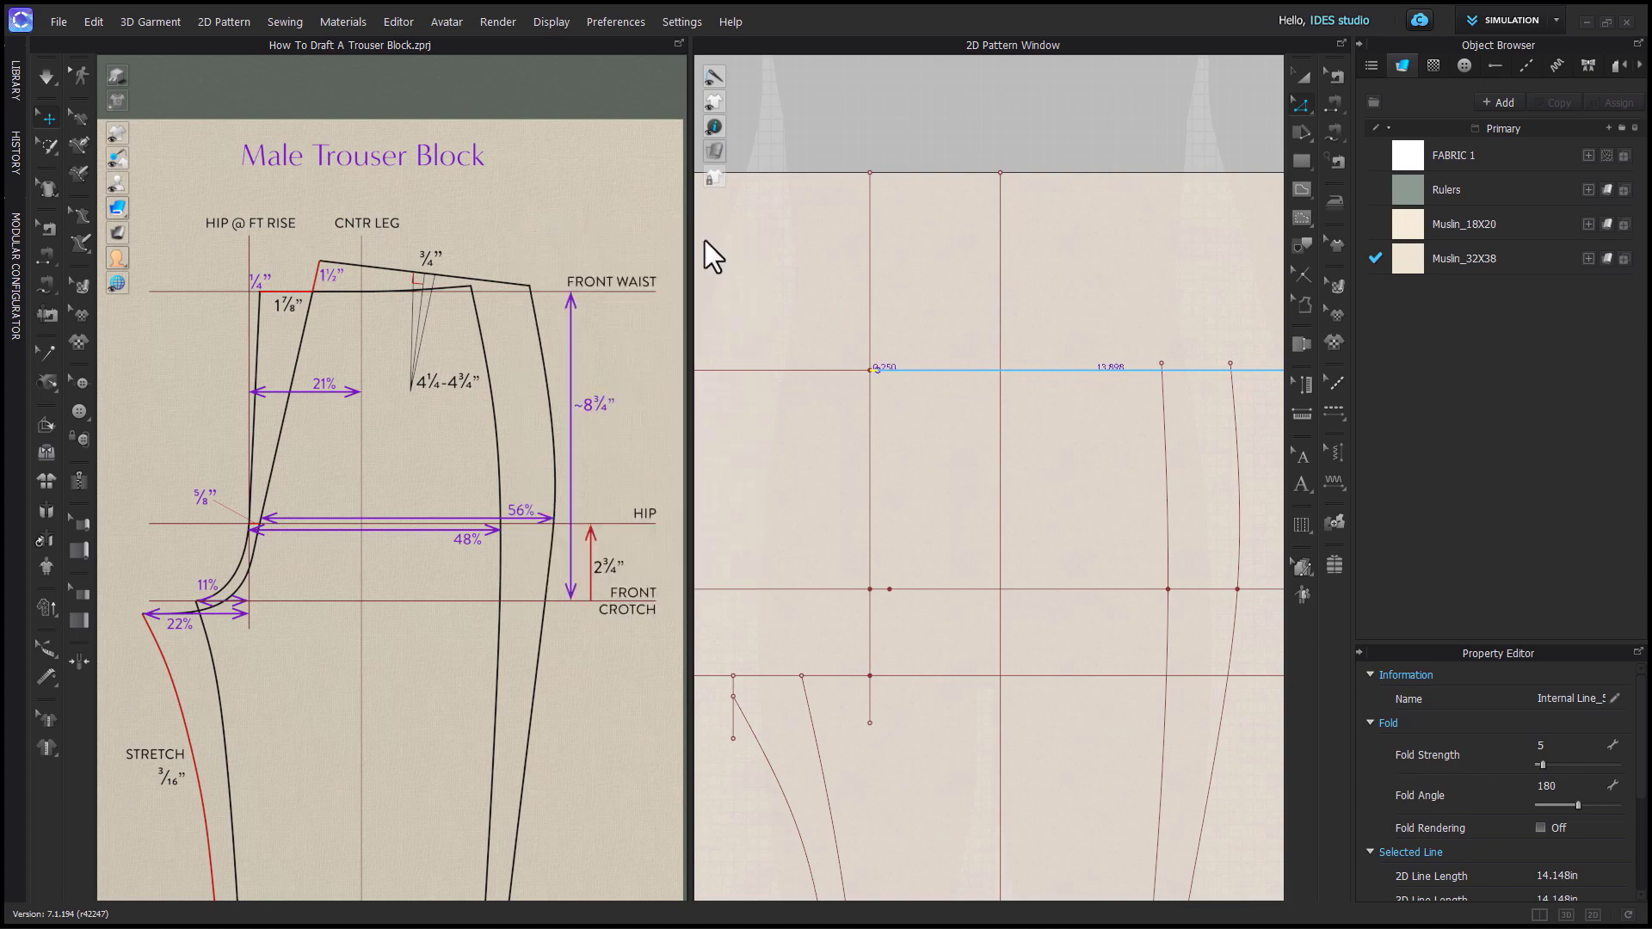
{"action": "left_click", "coordinate": [804, 505]}
Draw the front rise from the 11% crotch point through the guide's hip intersection to the 0.25 in waist point, about 10.471 in long.
{"action": "scroll", "coordinate": [325, 528], "scroll_direction": "down", "scroll_amount": 3}
{"action": "middle_click_drag", "start_coordinate": [325, 527], "coordinate": [376, 471]}
{"action": "scroll", "coordinate": [376, 471], "scroll_direction": "up", "scroll_amount": 2}
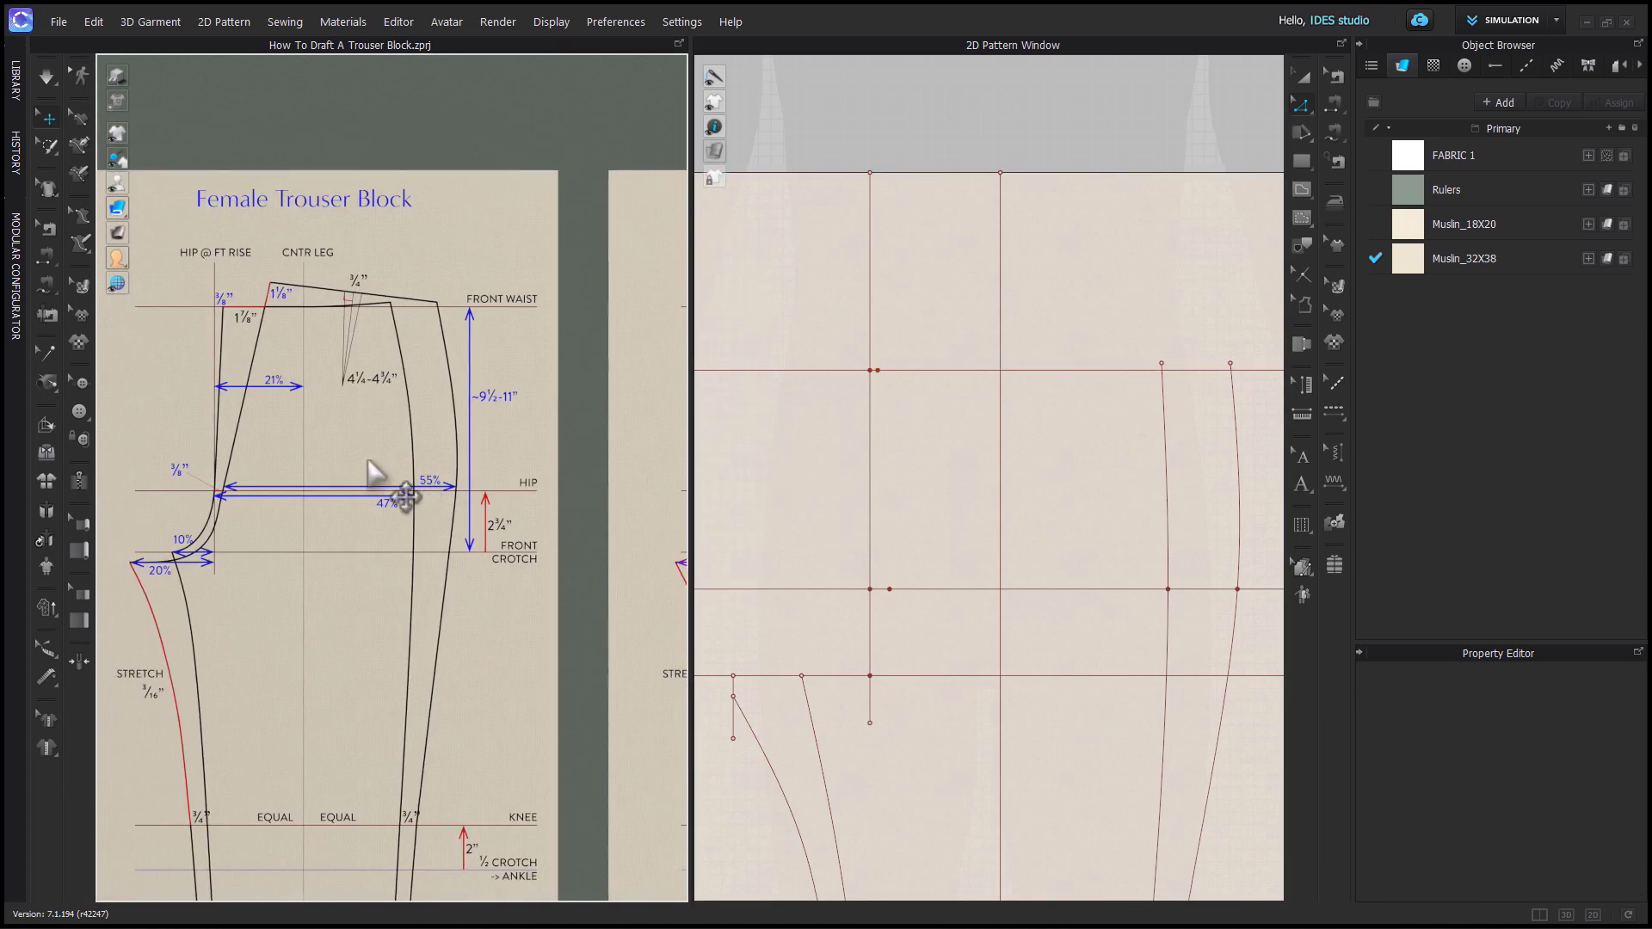
{"action": "scroll", "coordinate": [229, 343], "scroll_direction": "up", "scroll_amount": 2}
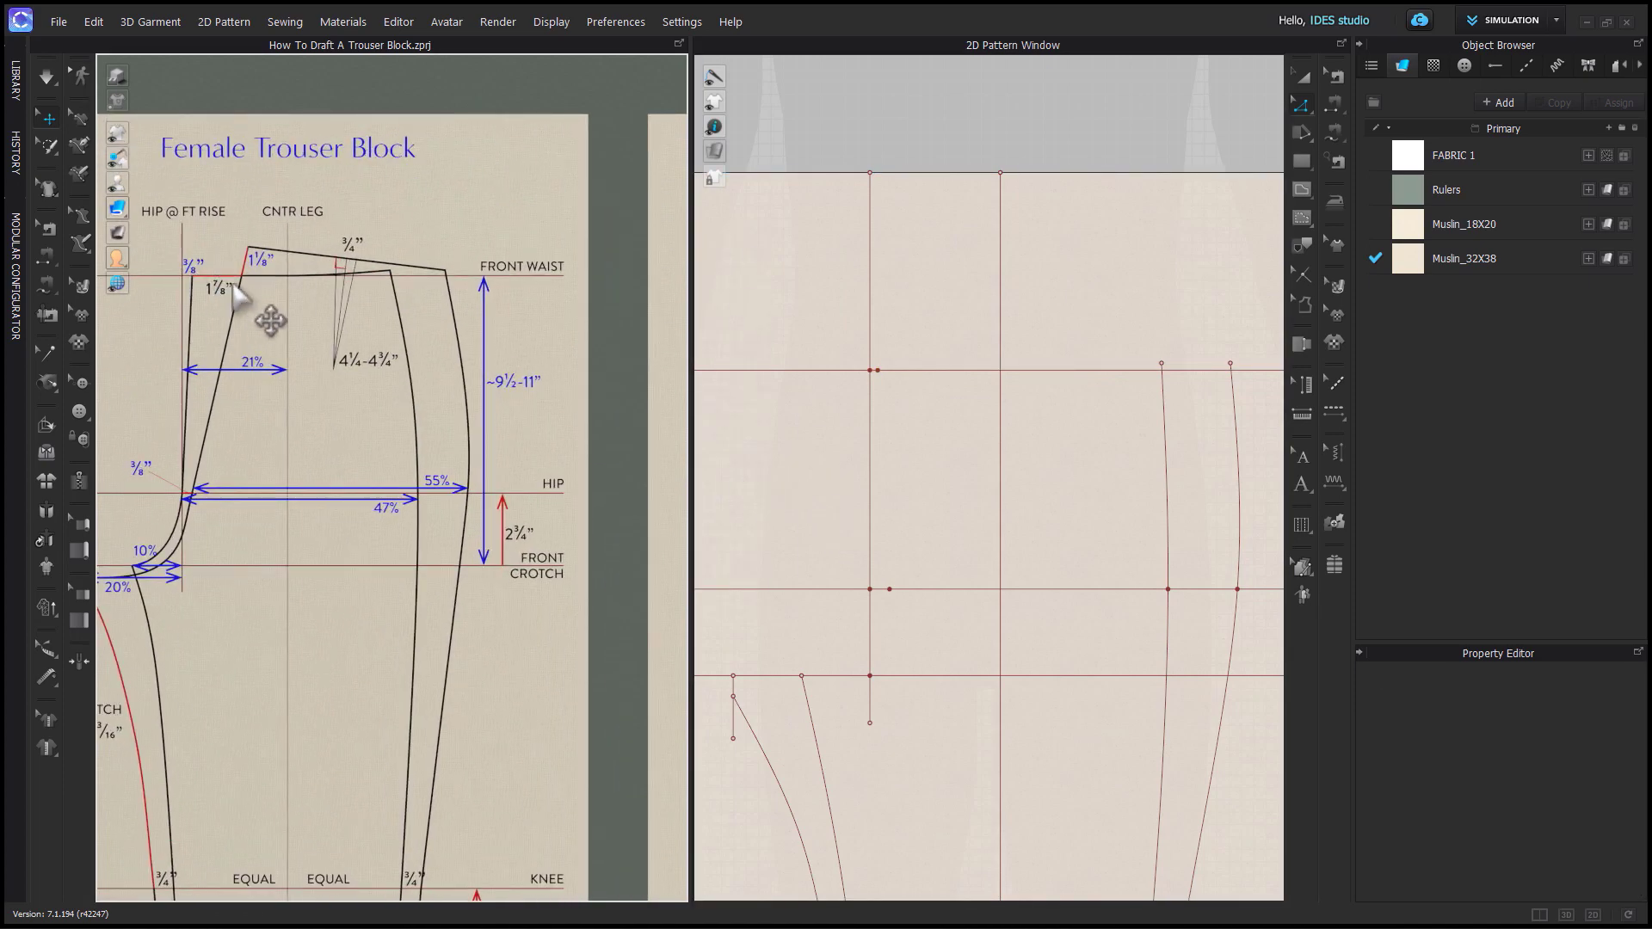
{"action": "middle_click_drag", "start_coordinate": [271, 321], "coordinate": [469, 320]}
{"action": "key", "text": "g"}
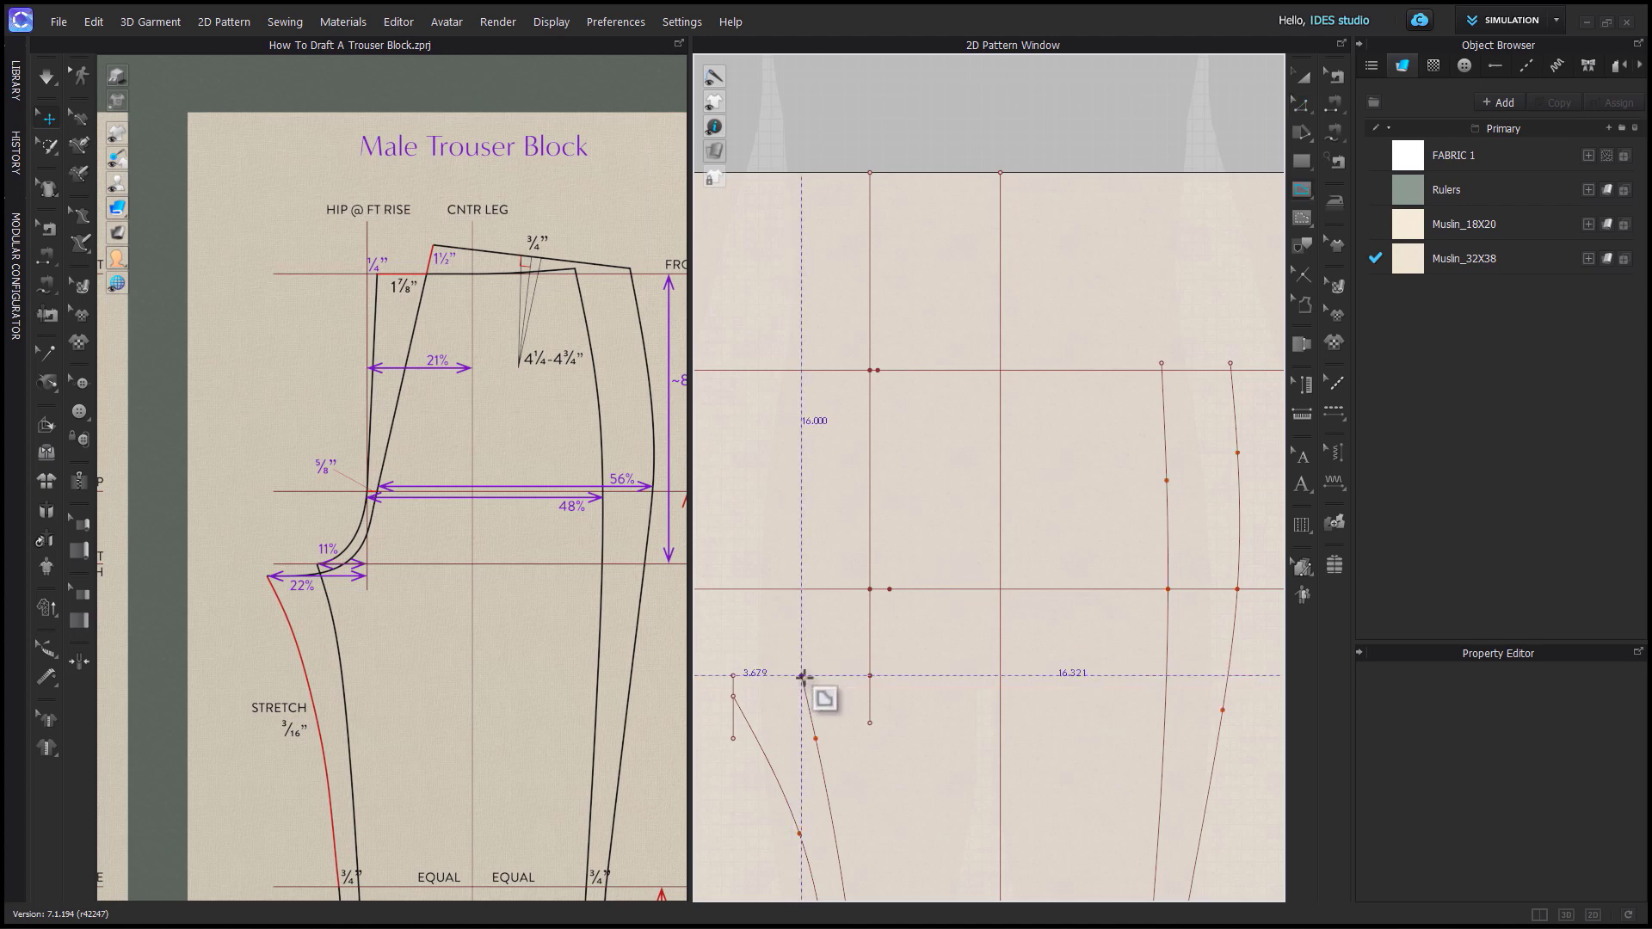
{"action": "left_click", "coordinate": [802, 675]}
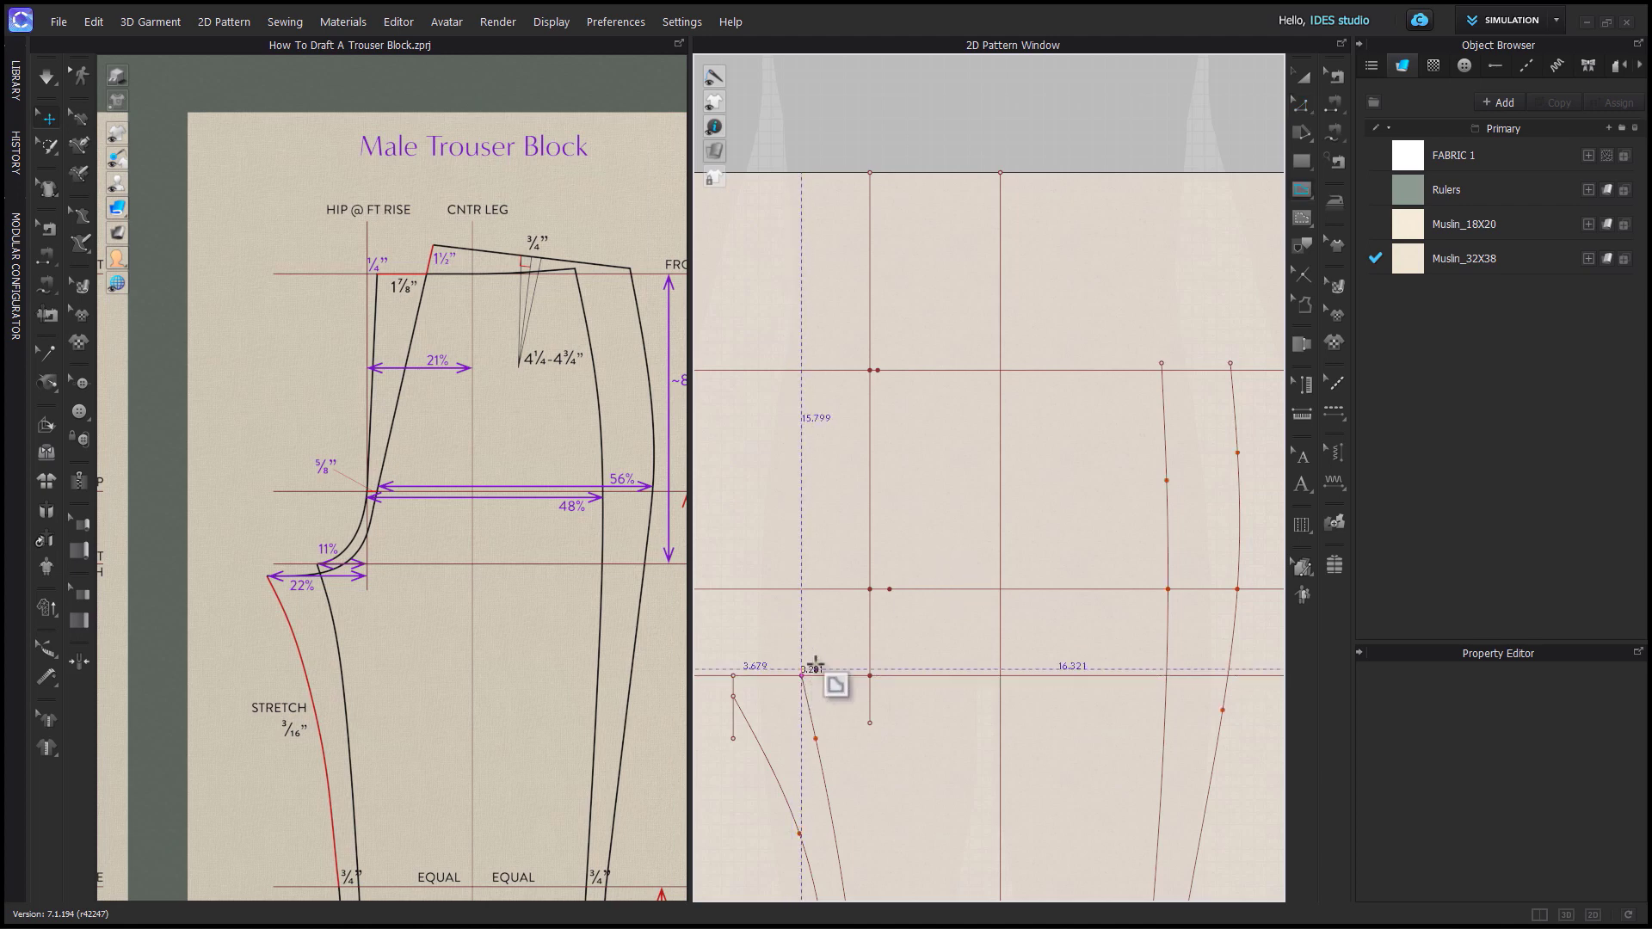
{"action": "left_click", "coordinate": [869, 589]}
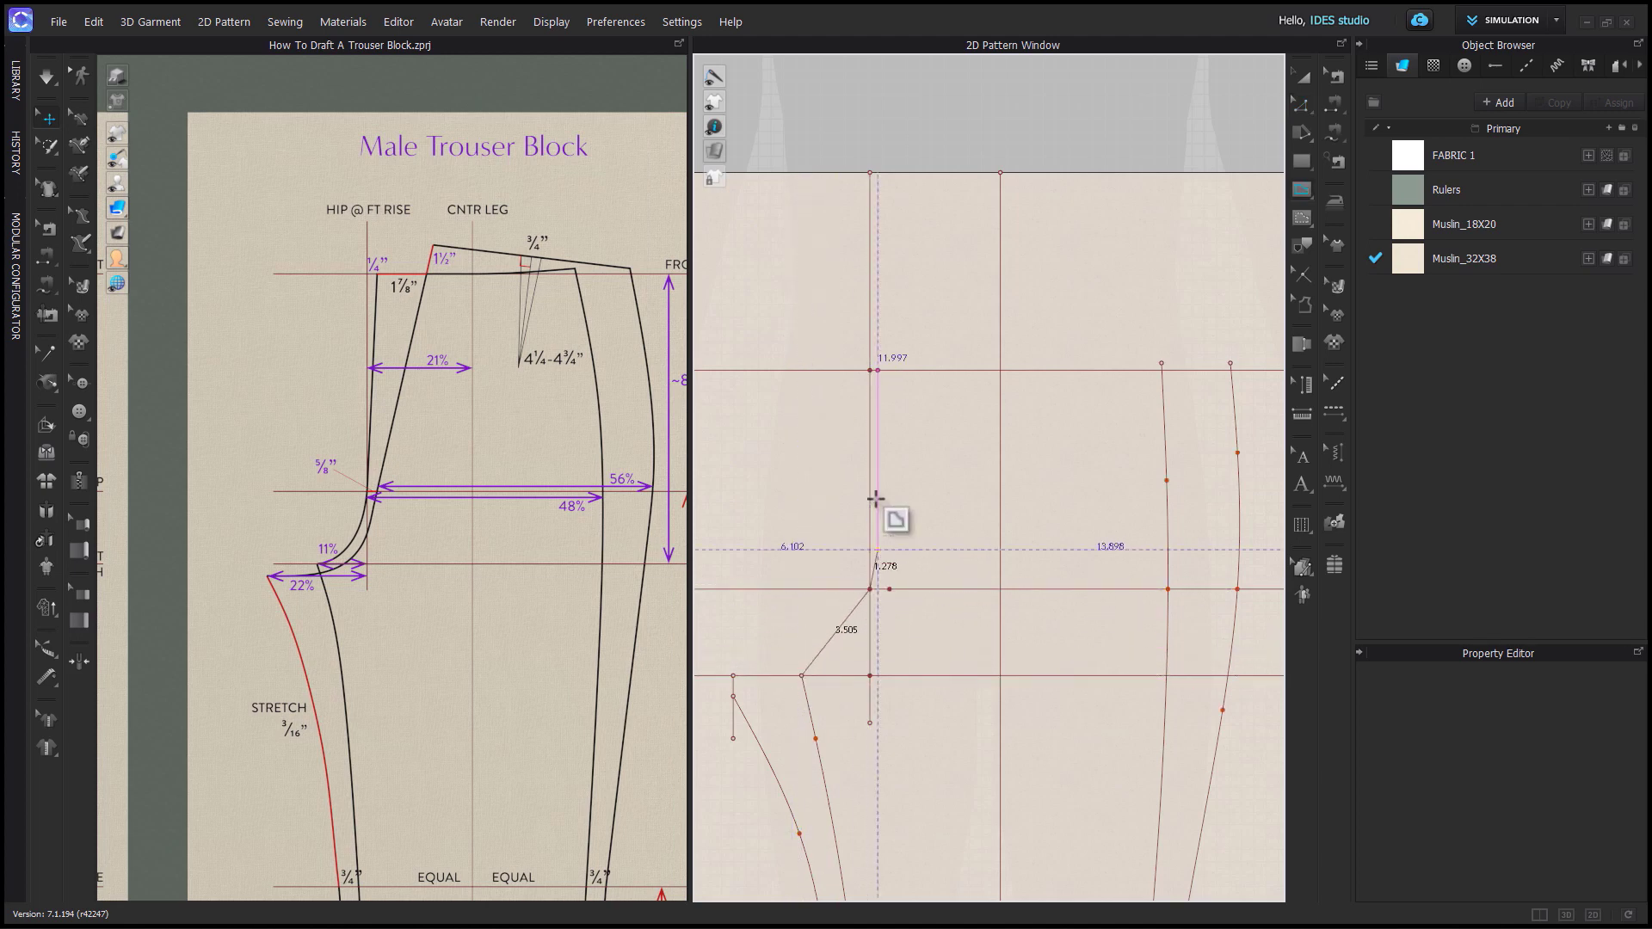
{"action": "double_click", "coordinate": [878, 370]}
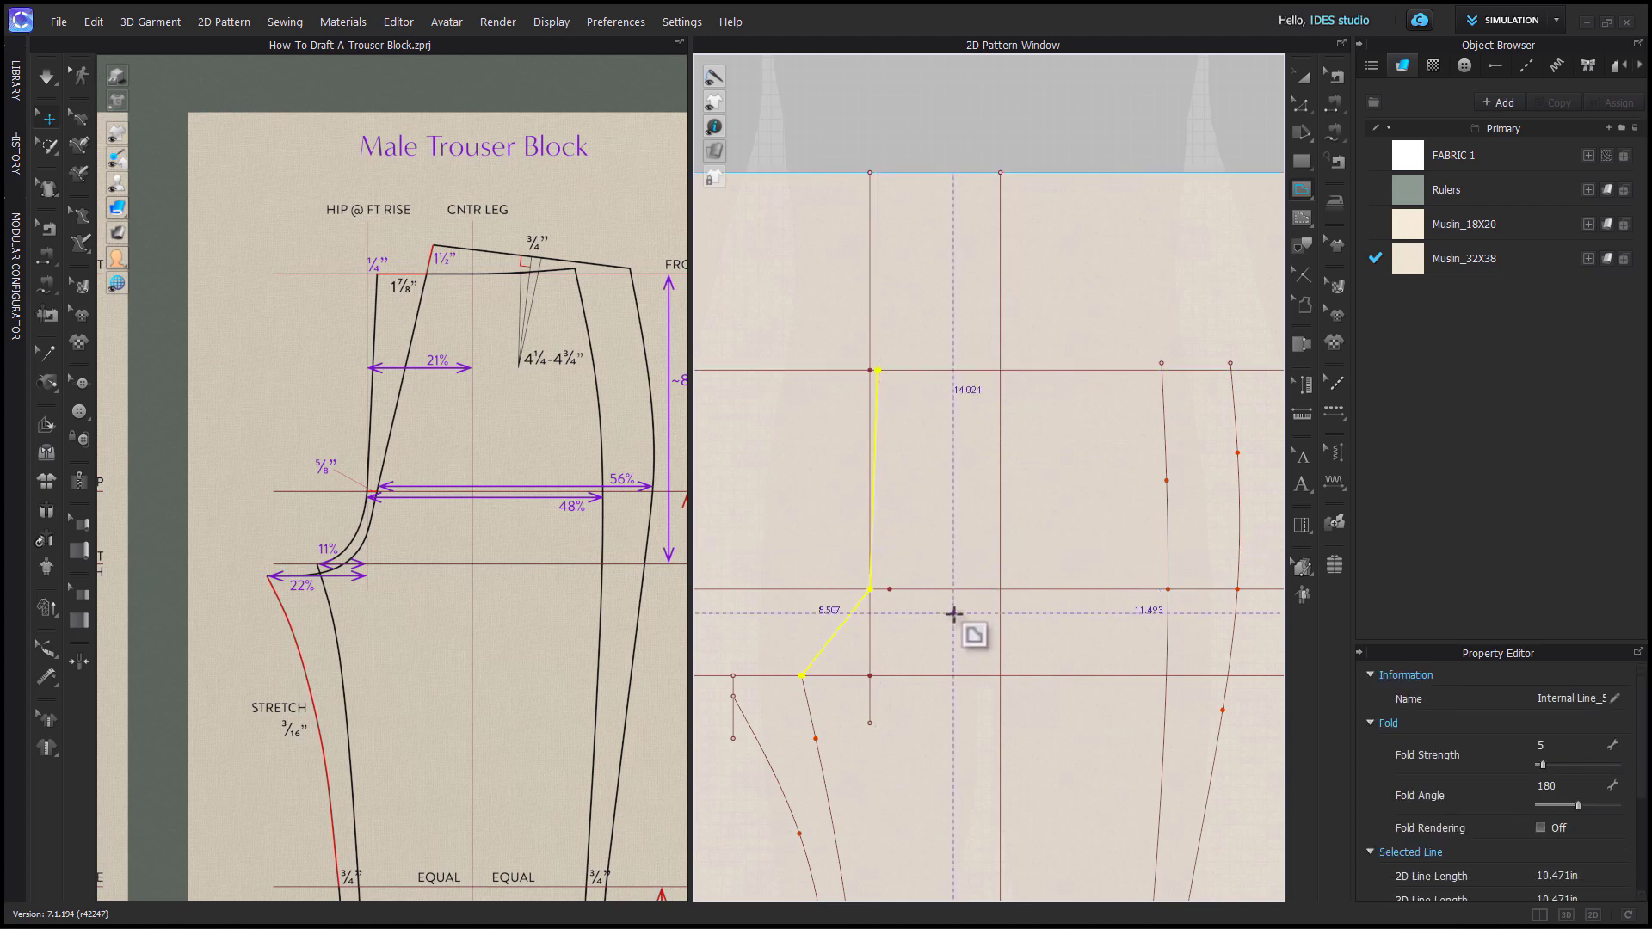
Curve the front rise's lower segment between the crotch point and hip line, making it about 3.772 in long.
{"action": "key", "text": "v"}
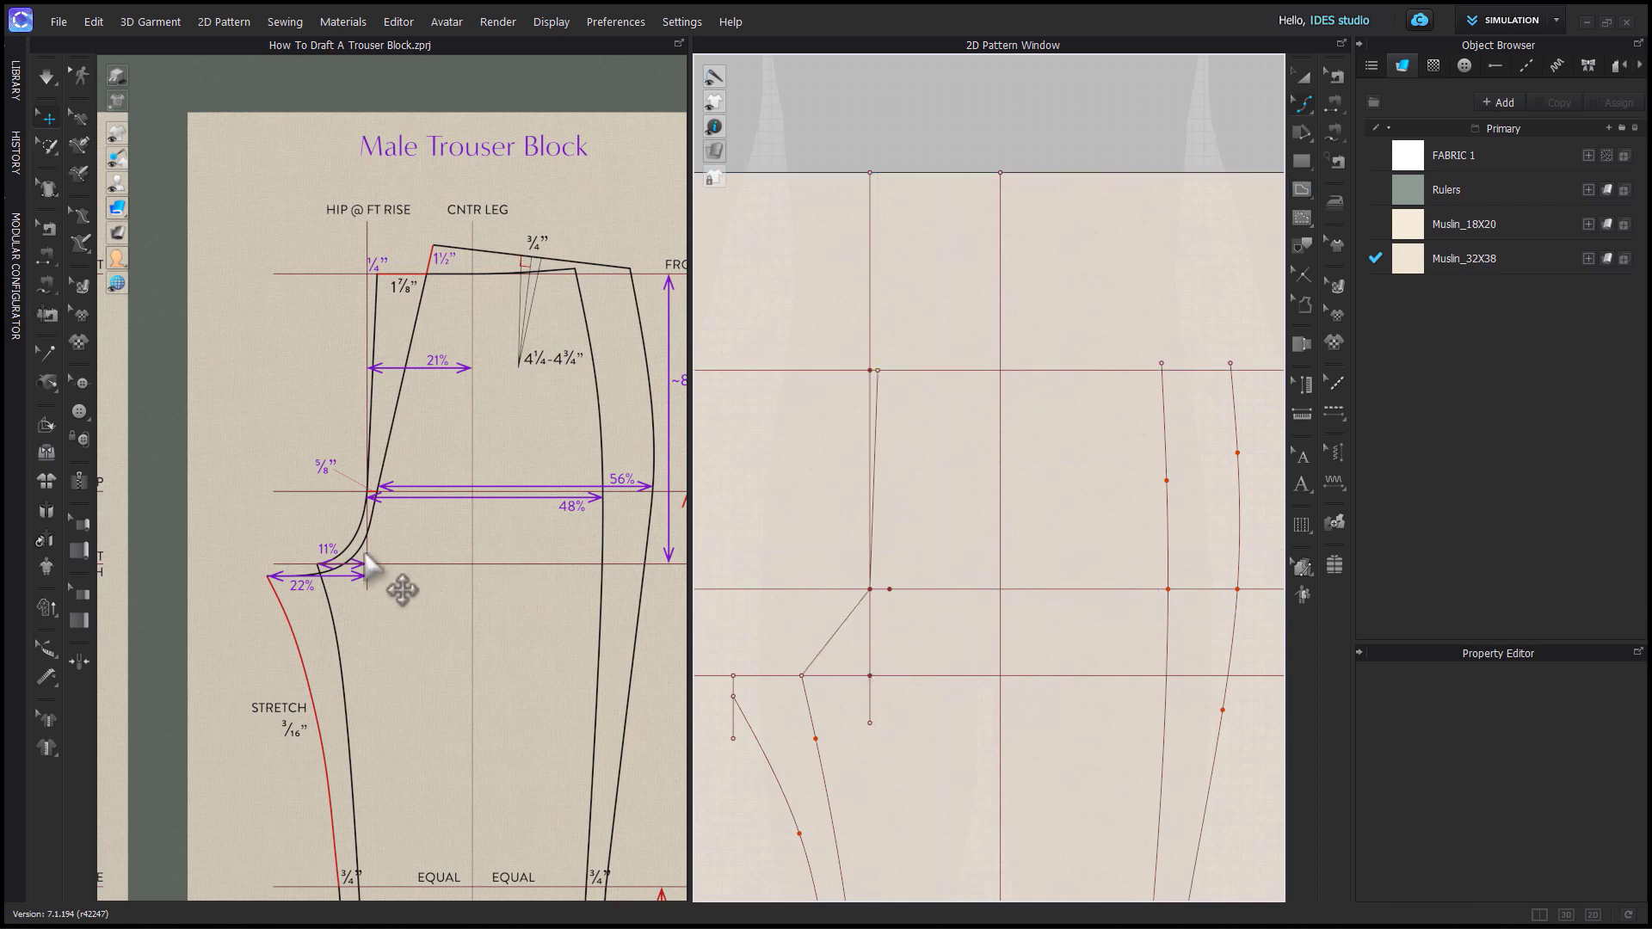
{"action": "scroll", "coordinate": [863, 661], "scroll_direction": "up", "scroll_amount": 1}
{"action": "scroll", "coordinate": [864, 662], "scroll_direction": "up", "scroll_amount": 1}
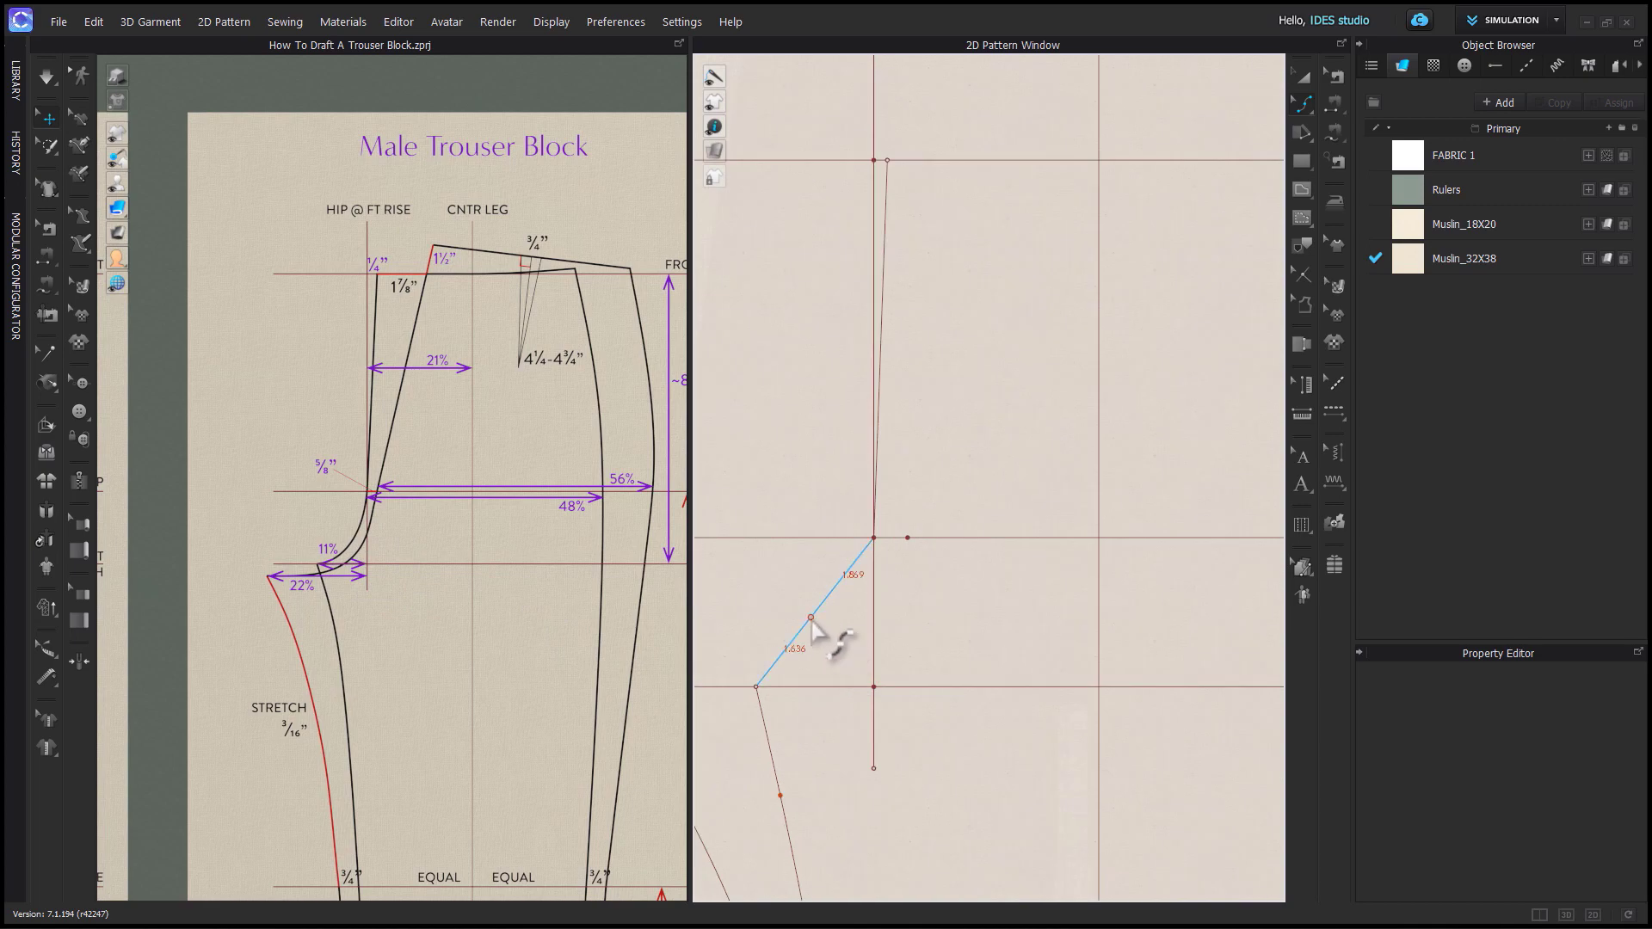
{"action": "left_click_drag", "start_coordinate": [811, 618], "coordinate": [868, 587]}
{"action": "scroll", "coordinate": [863, 598], "scroll_direction": "up", "scroll_amount": 2}
{"action": "scroll", "coordinate": [867, 587], "scroll_direction": "down", "scroll_amount": 2}
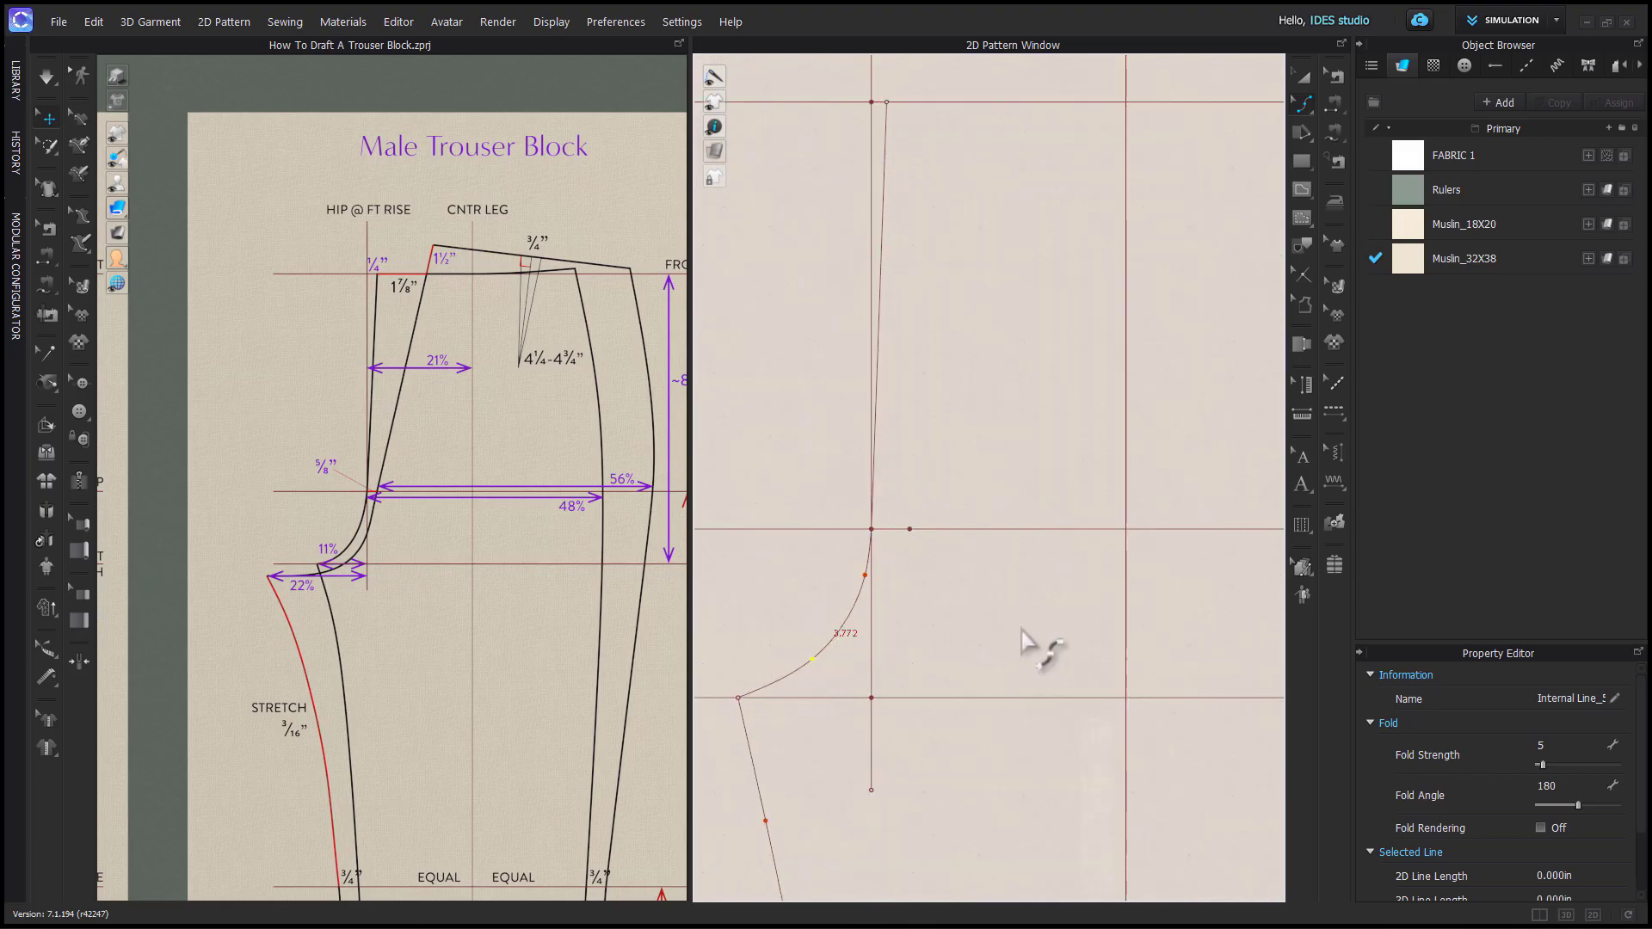
{"action": "scroll", "coordinate": [1024, 661], "scroll_direction": "down", "scroll_amount": 2}
{"action": "scroll", "coordinate": [1024, 661], "scroll_direction": "down", "scroll_amount": 5}
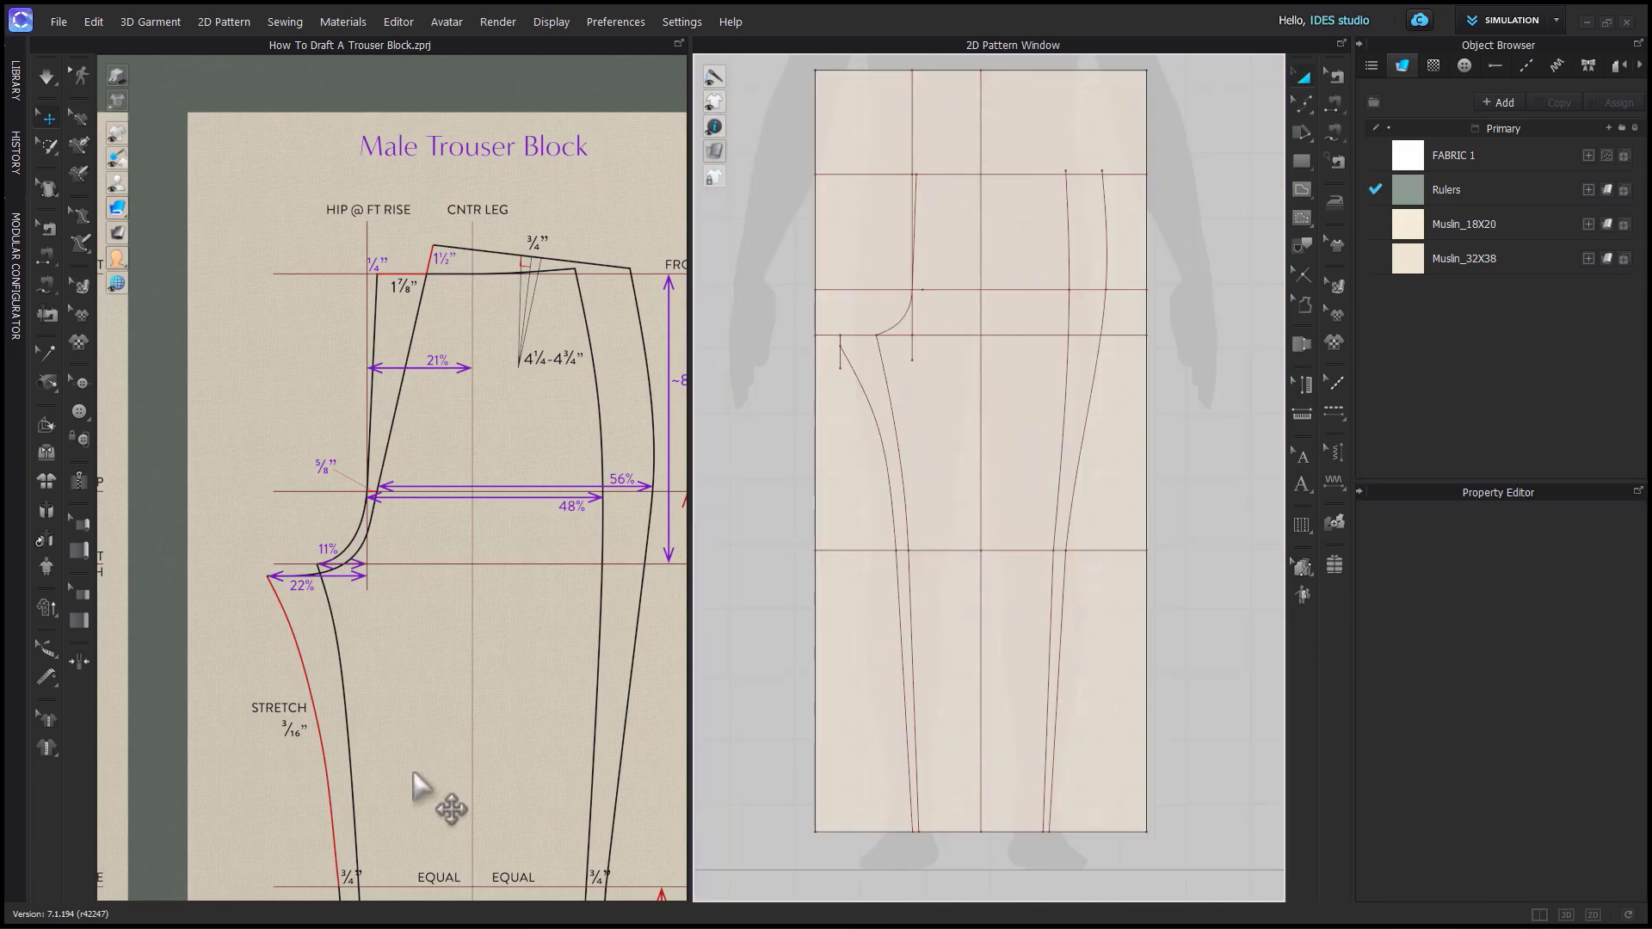
Draw the front waistline from the top of the front rise through the centre leg line to the top of the front side seam.
{"action": "left_click_drag", "start_coordinate": [538, 793], "coordinate": [341, 755]}
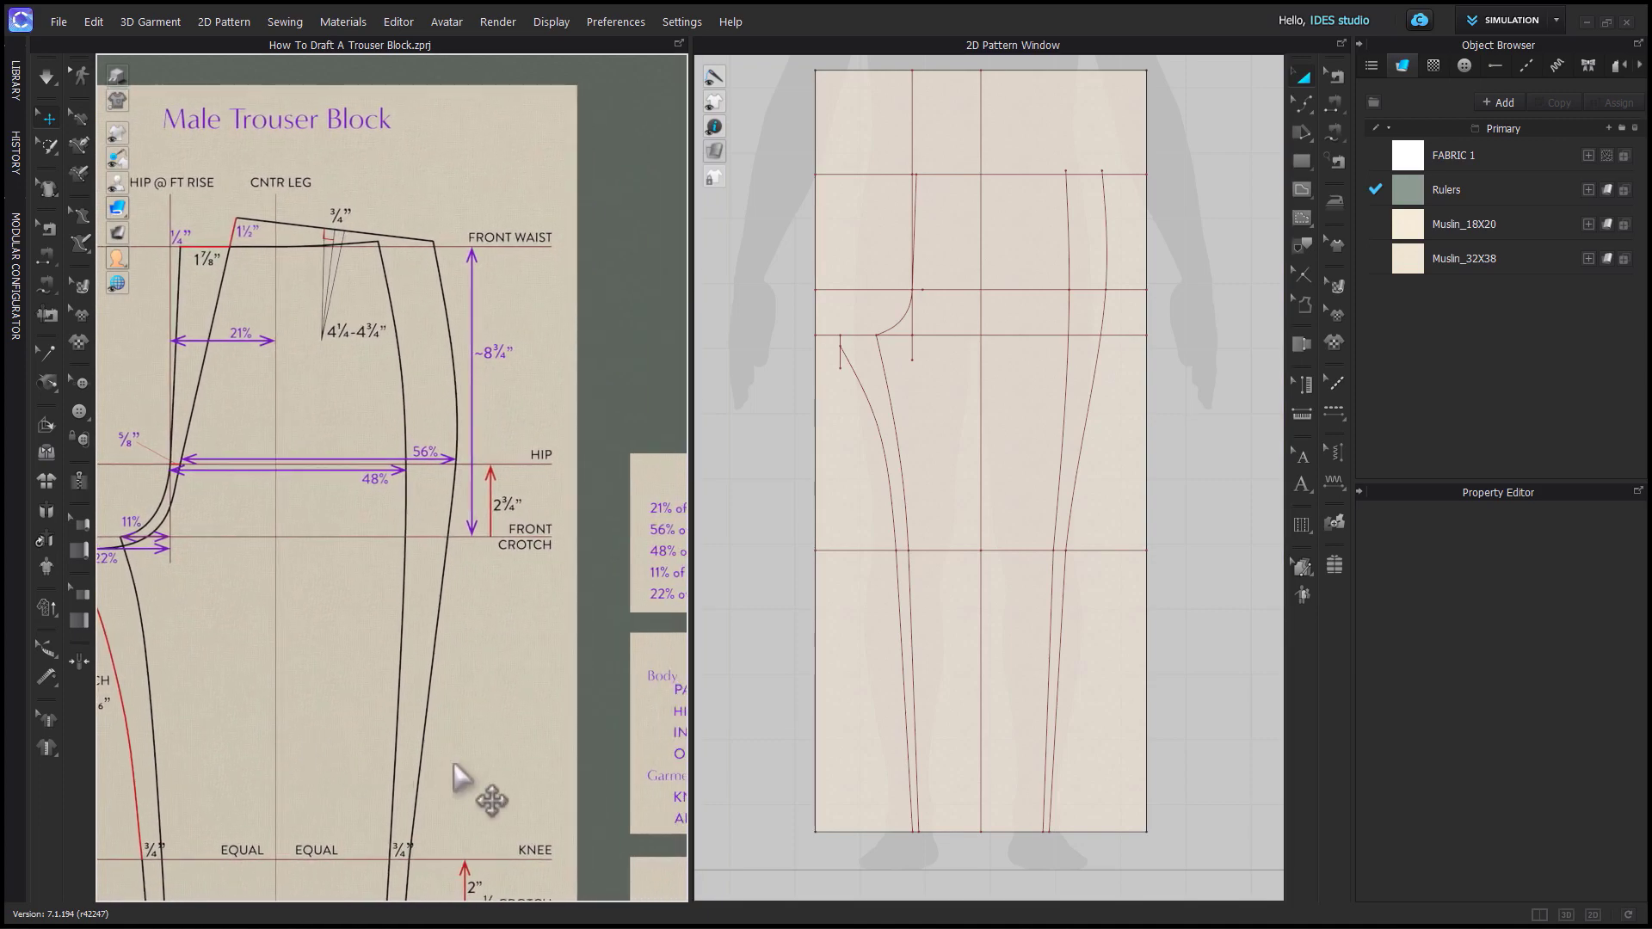
{"action": "left_click_drag", "start_coordinate": [468, 785], "coordinate": [183, 582]}
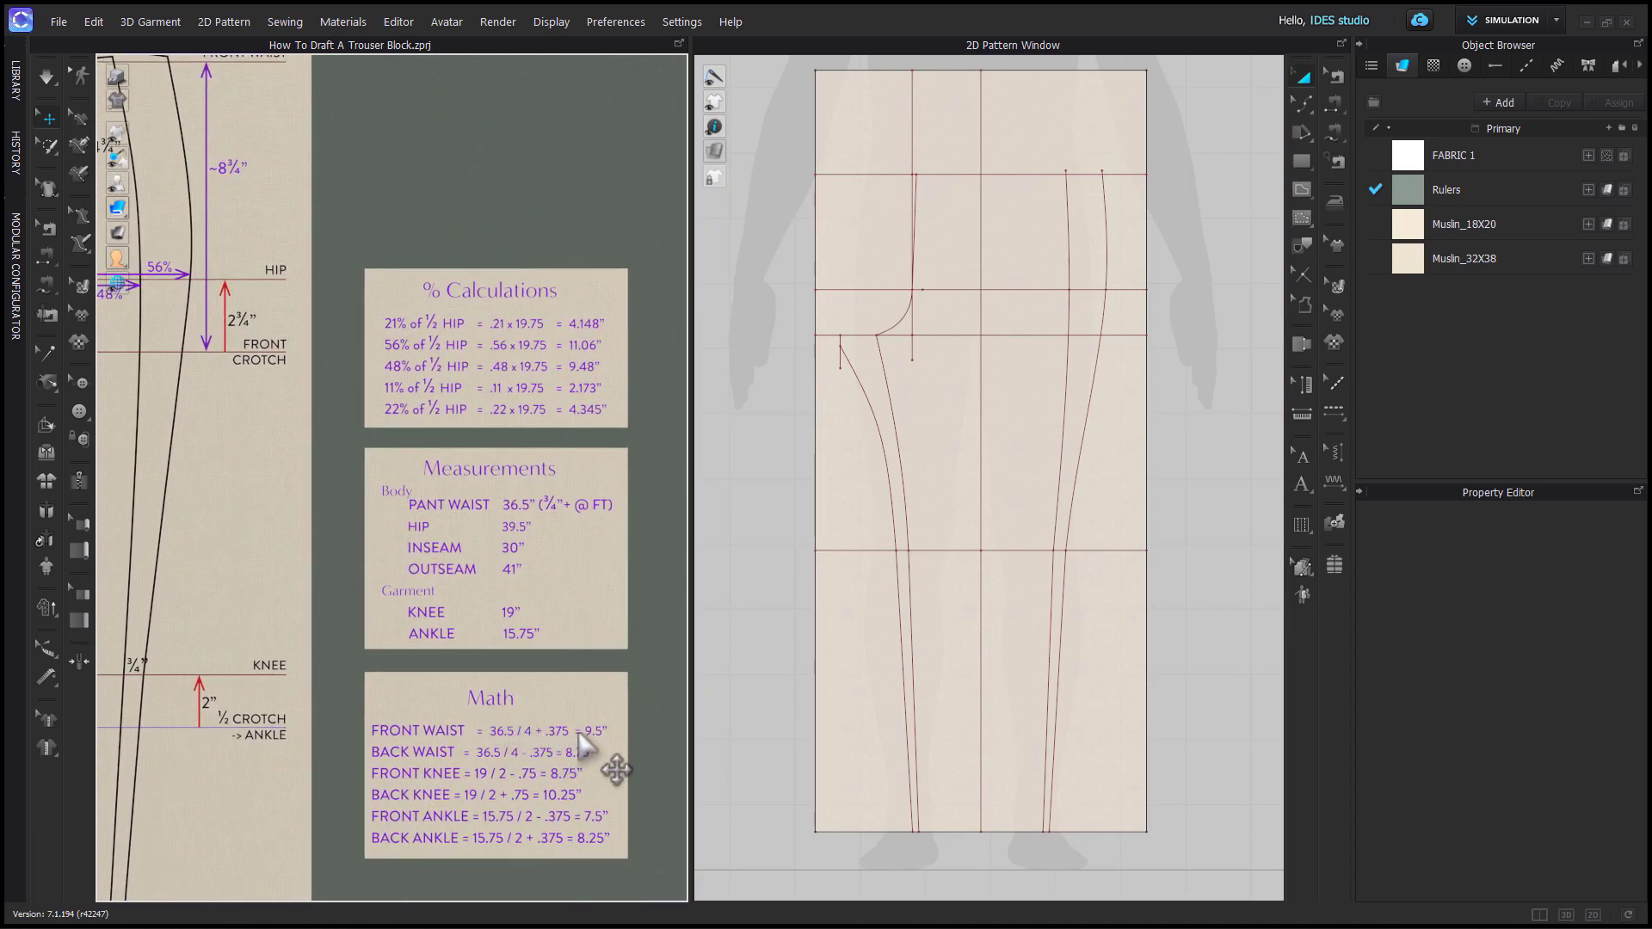
{"action": "left_click", "coordinate": [944, 379]}
{"action": "scroll", "coordinate": [1069, 491], "scroll_direction": "up", "scroll_amount": 3}
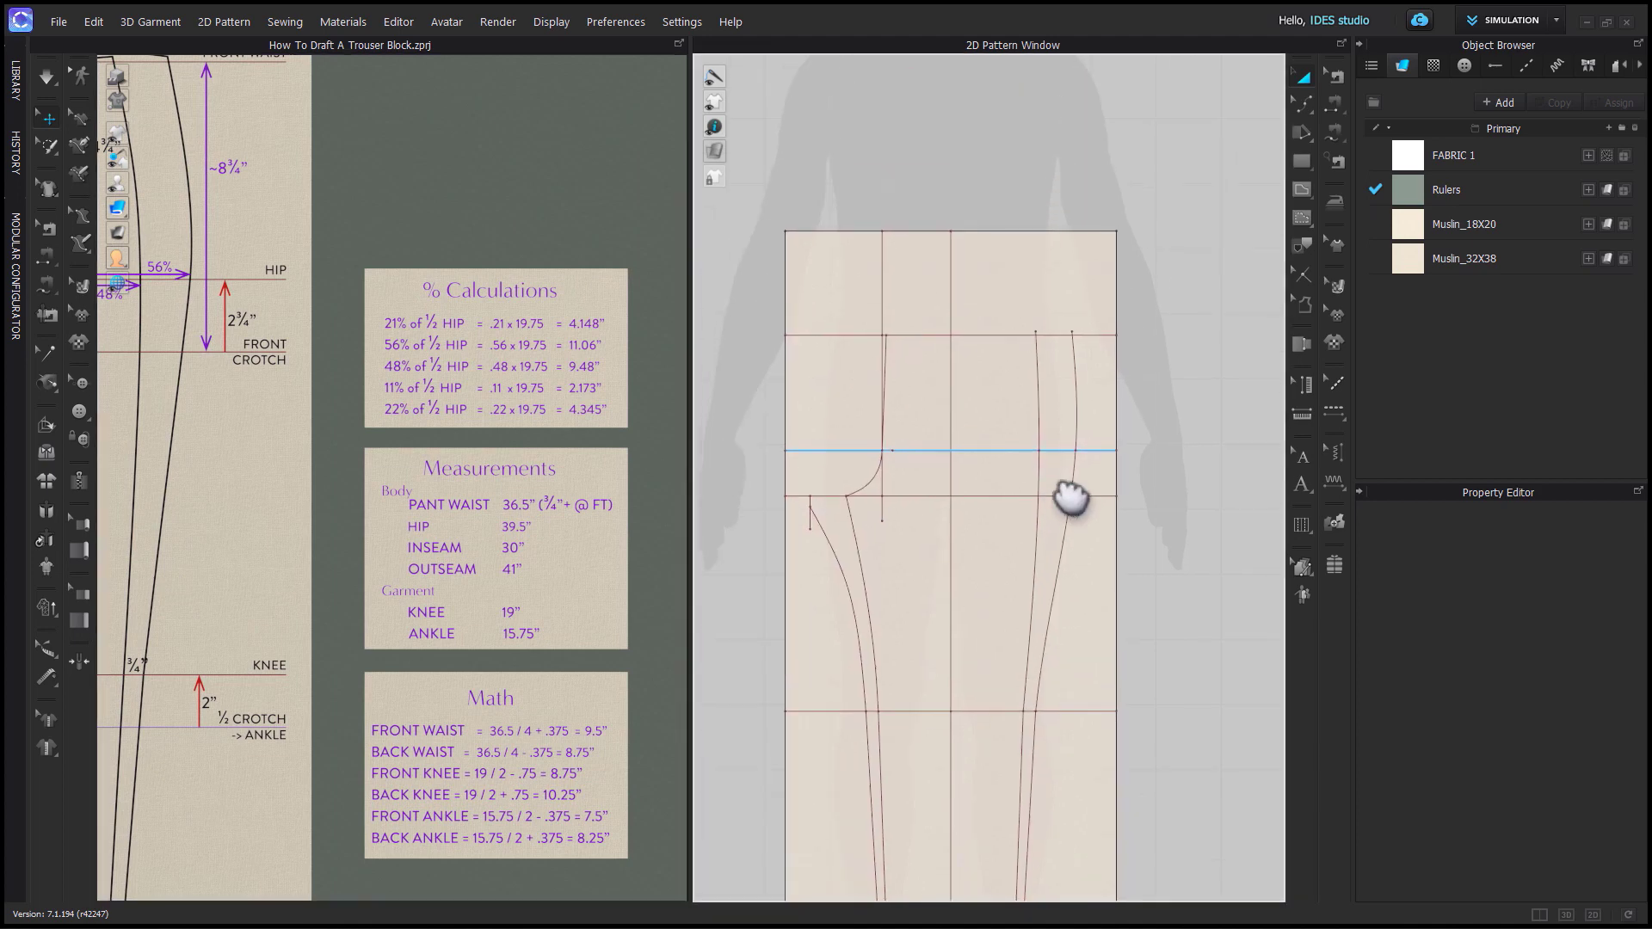
{"action": "scroll", "coordinate": [1017, 479], "scroll_direction": "down", "scroll_amount": 3}
{"action": "key", "text": "v"}
{"action": "scroll", "coordinate": [899, 408], "scroll_direction": "up", "scroll_amount": 3}
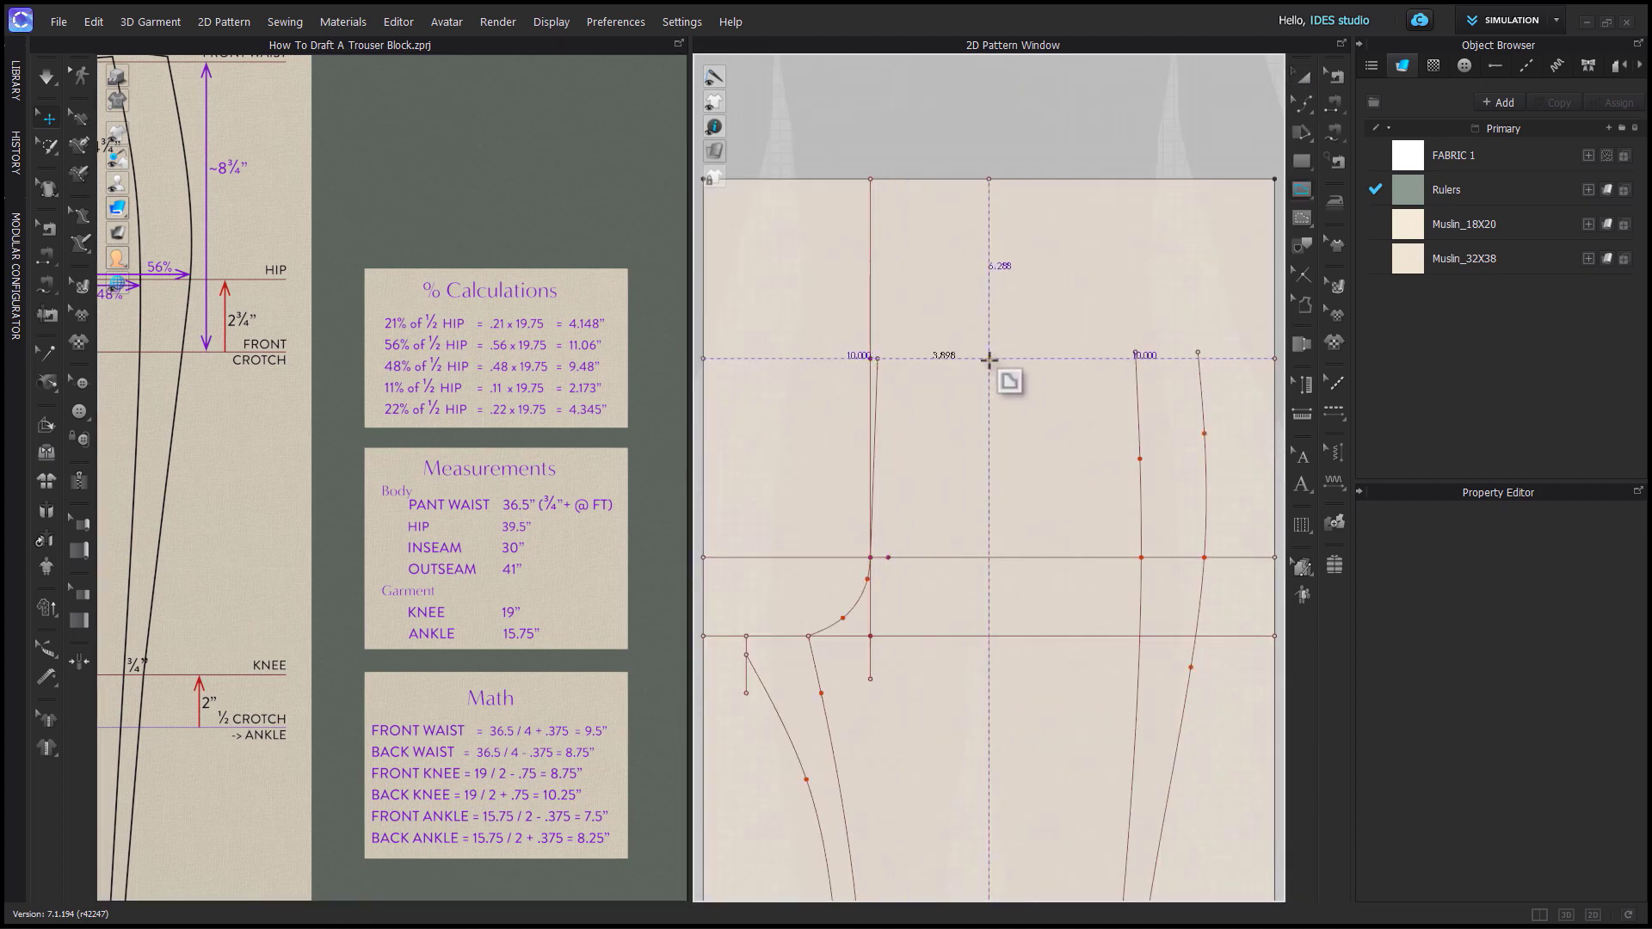
{"action": "left_click", "coordinate": [989, 360]}
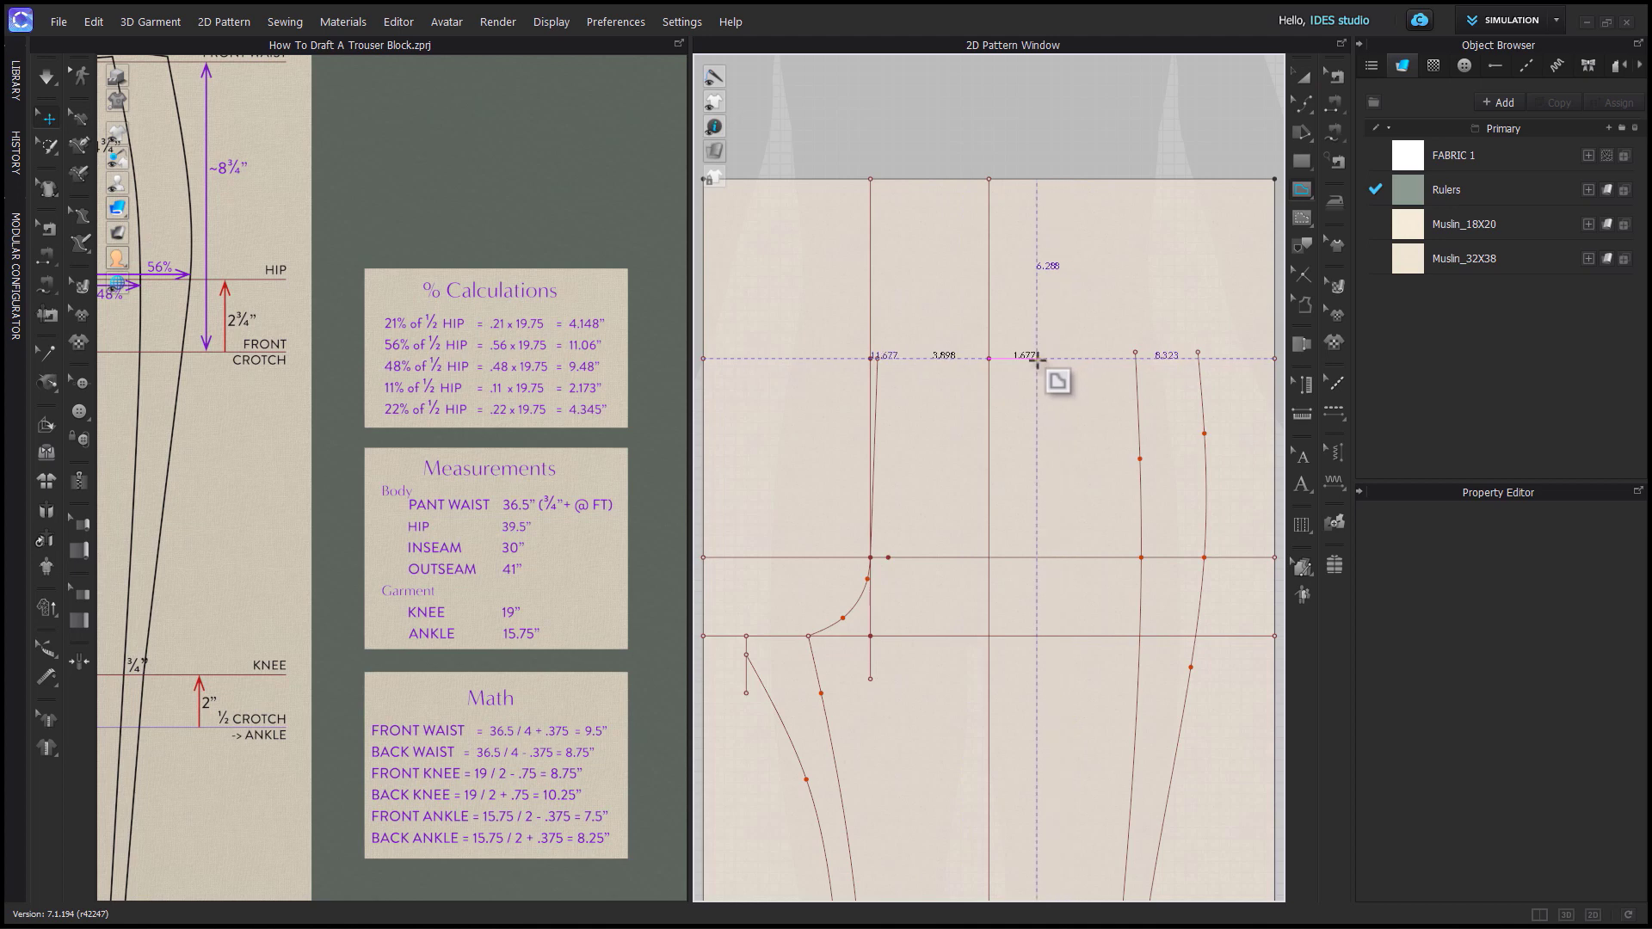
{"action": "scroll", "coordinate": [1136, 354], "scroll_direction": "up", "scroll_amount": 3}
{"action": "double_click", "coordinate": [1136, 353]}
{"action": "key", "text": "z"}
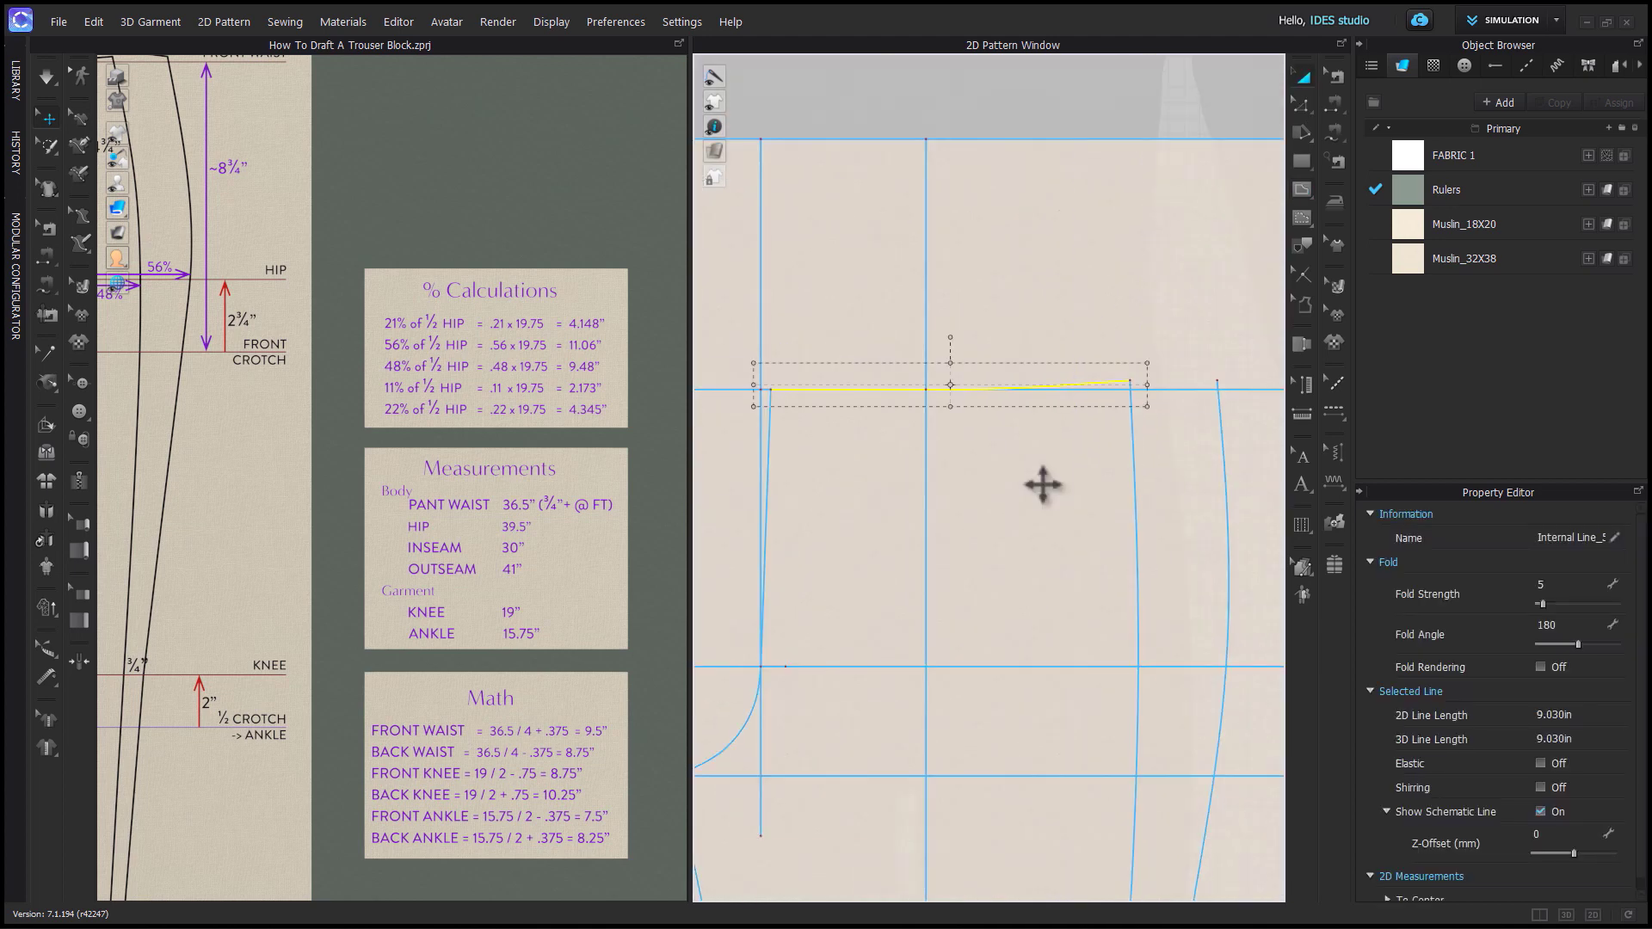
Measure the combined length of the two front waistline segments on either side of the centre leg line.
{"action": "scroll", "coordinate": [1043, 483], "scroll_direction": "down", "scroll_amount": 2}
{"action": "left_click", "coordinate": [889, 416]}
{"action": "left_click", "coordinate": [870, 394]}
{"action": "left_click", "coordinate": [877, 404]}
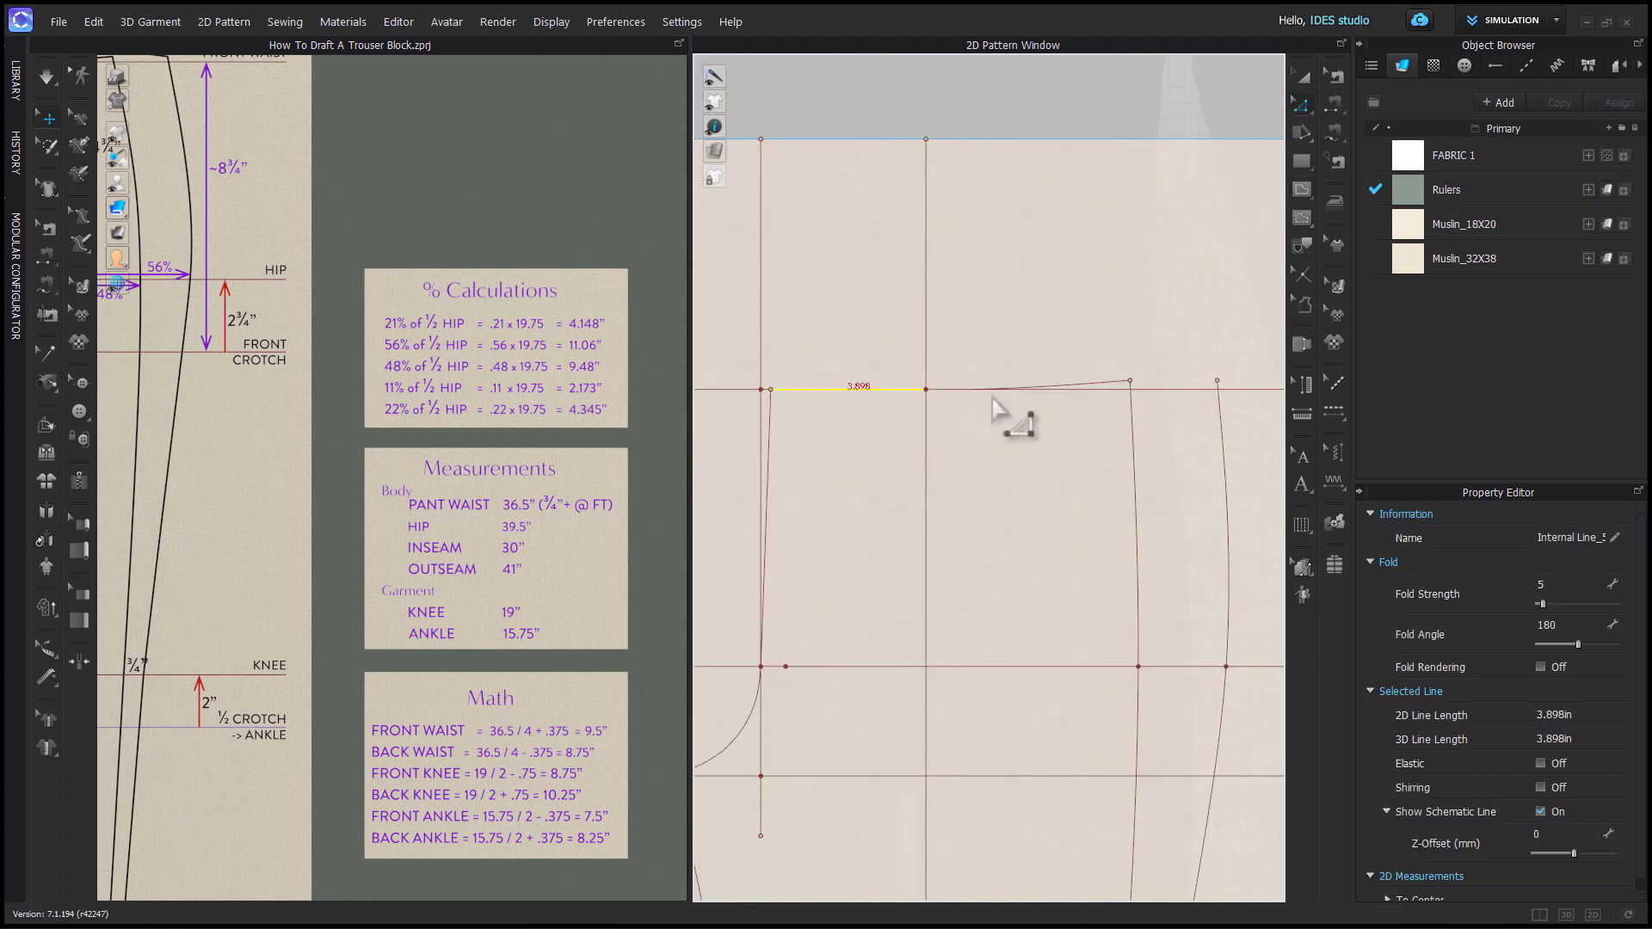
{"action": "left_click", "coordinate": [1093, 412], "text": "shift"}
{"action": "scroll", "coordinate": [1074, 443], "scroll_direction": "down", "scroll_amount": 1}
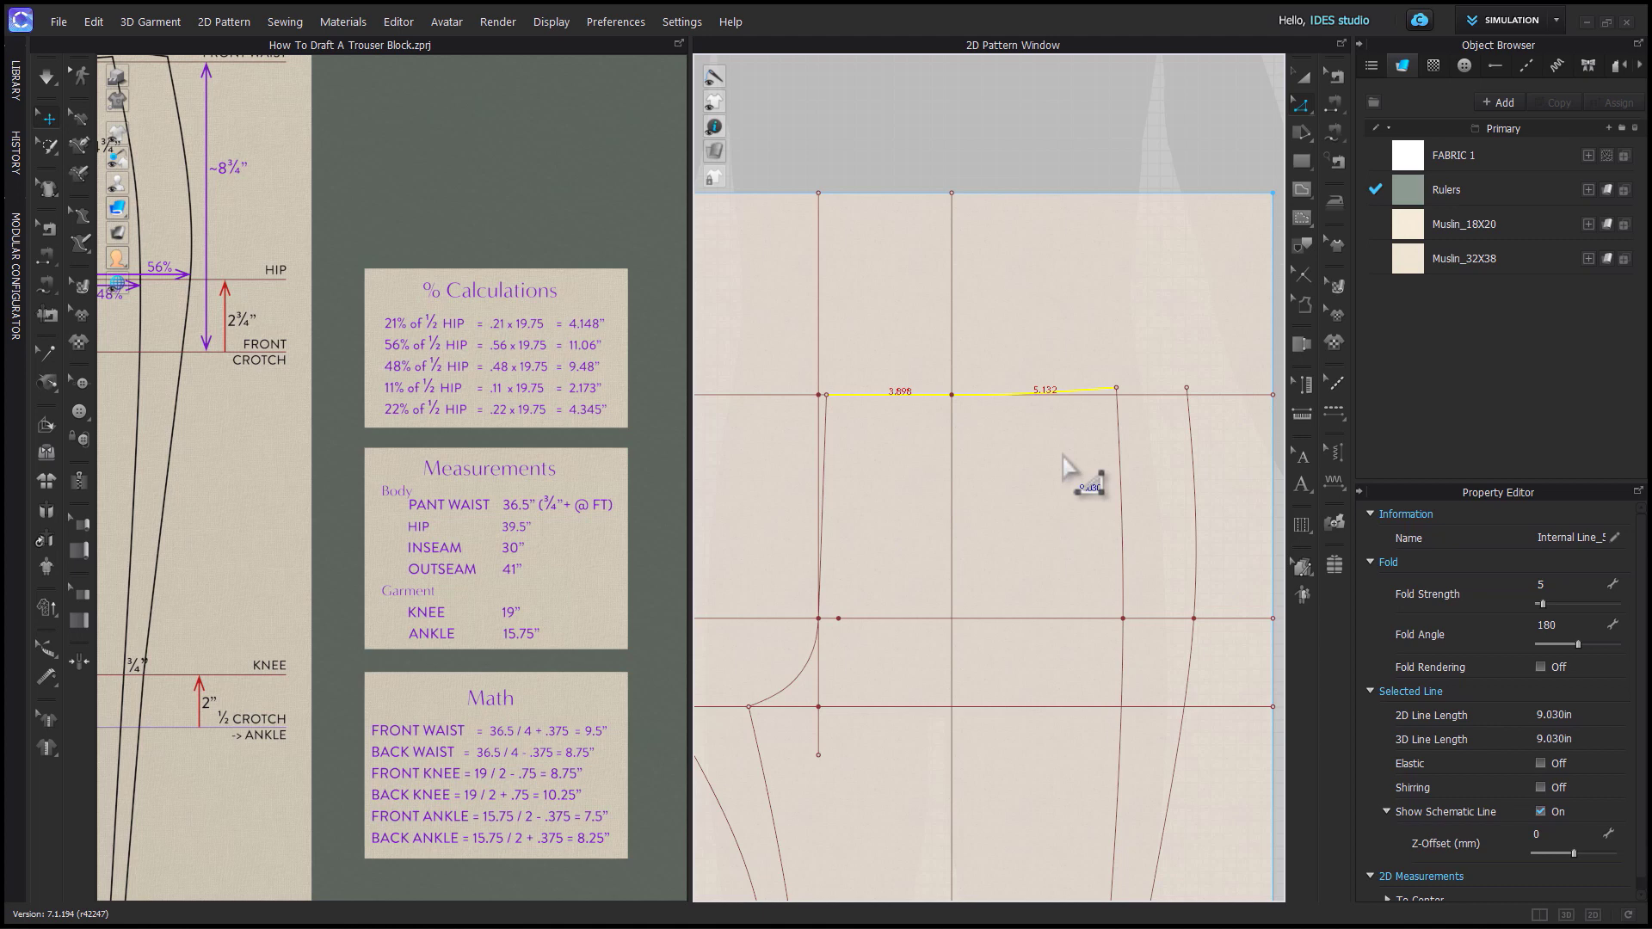
Join the overlapping points where the front waistline meets the front side seam.
{"action": "scroll", "coordinate": [1152, 406], "scroll_direction": "up", "scroll_amount": 2}
{"action": "left_click", "coordinate": [1115, 392]}
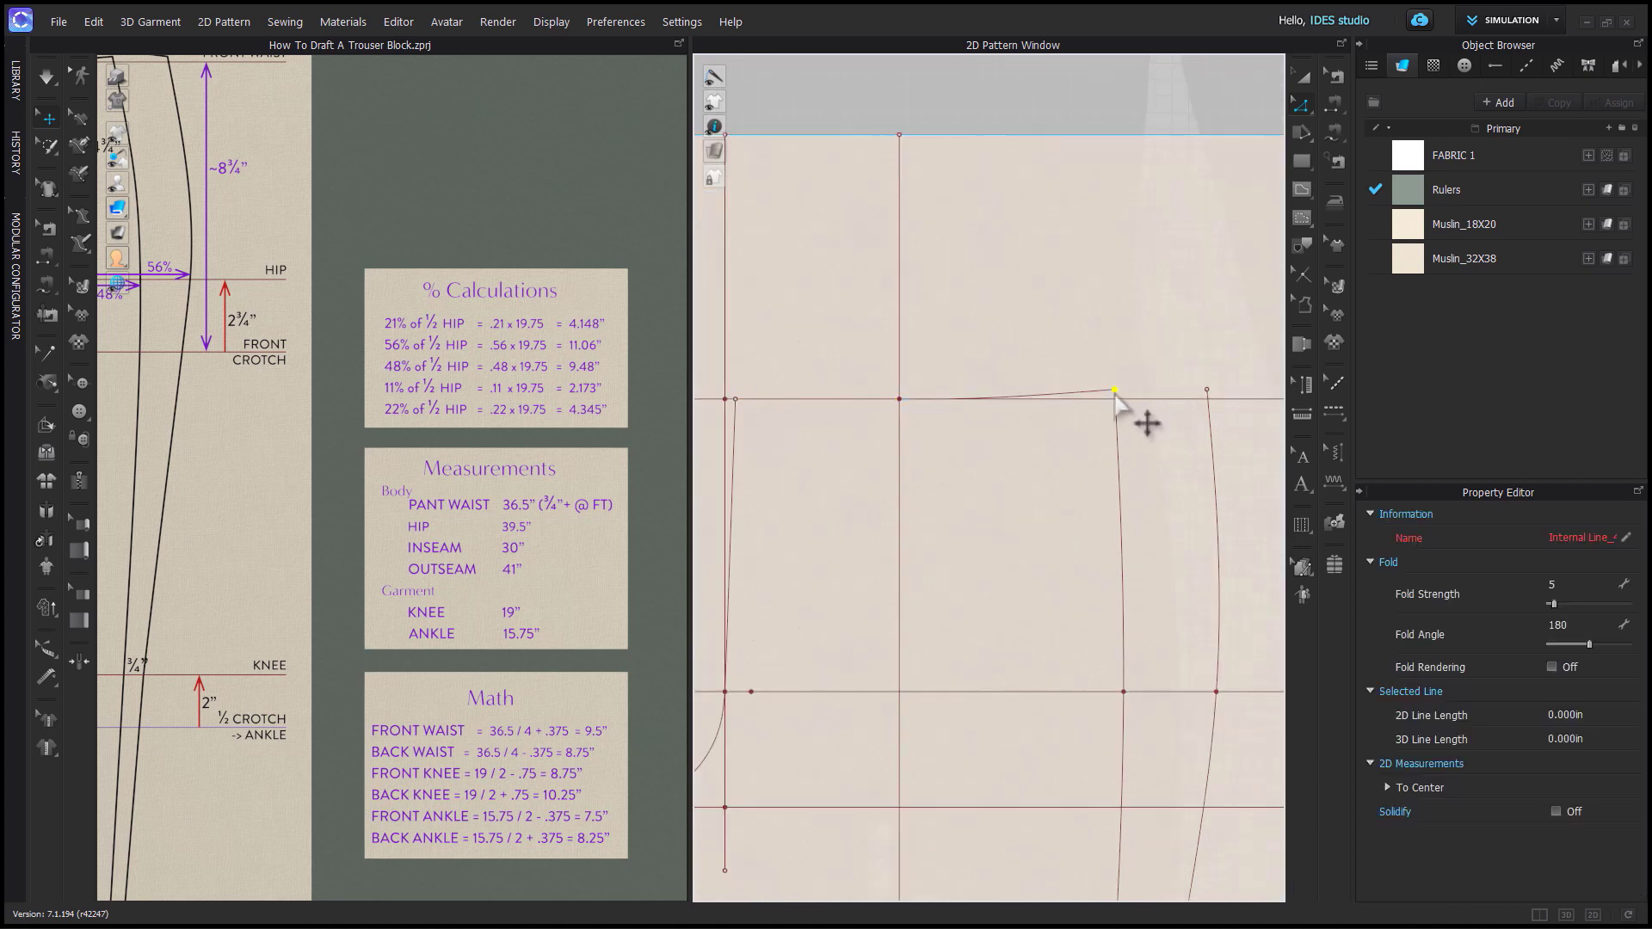
{"action": "right_click", "coordinate": [1116, 394]}
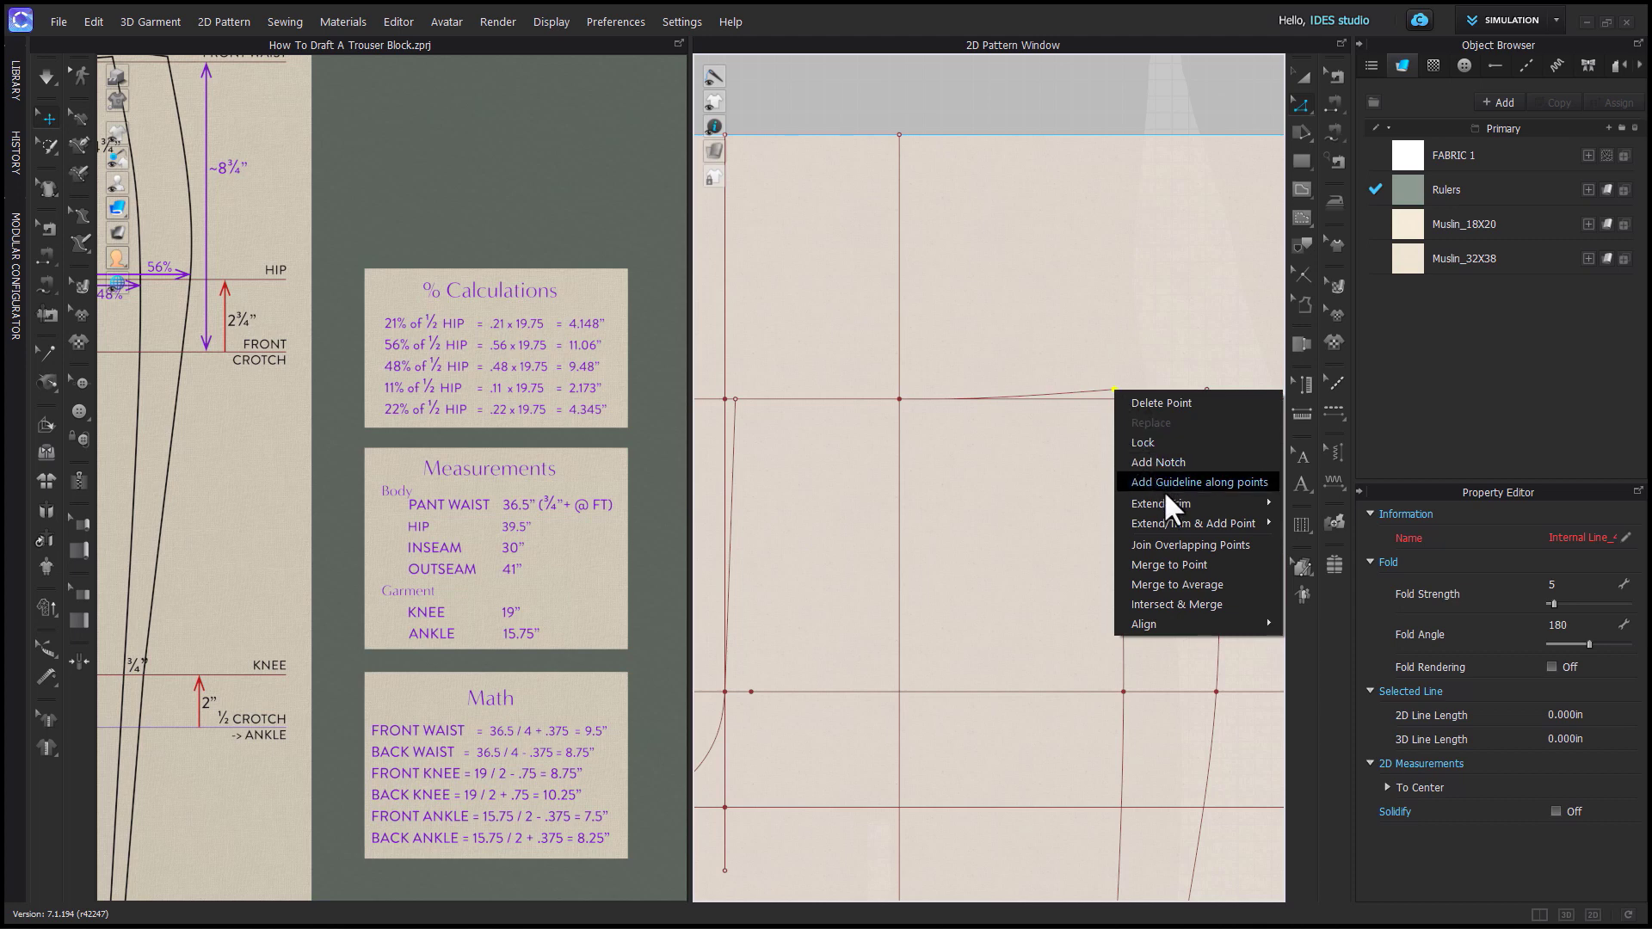
{"action": "left_click", "coordinate": [1170, 544]}
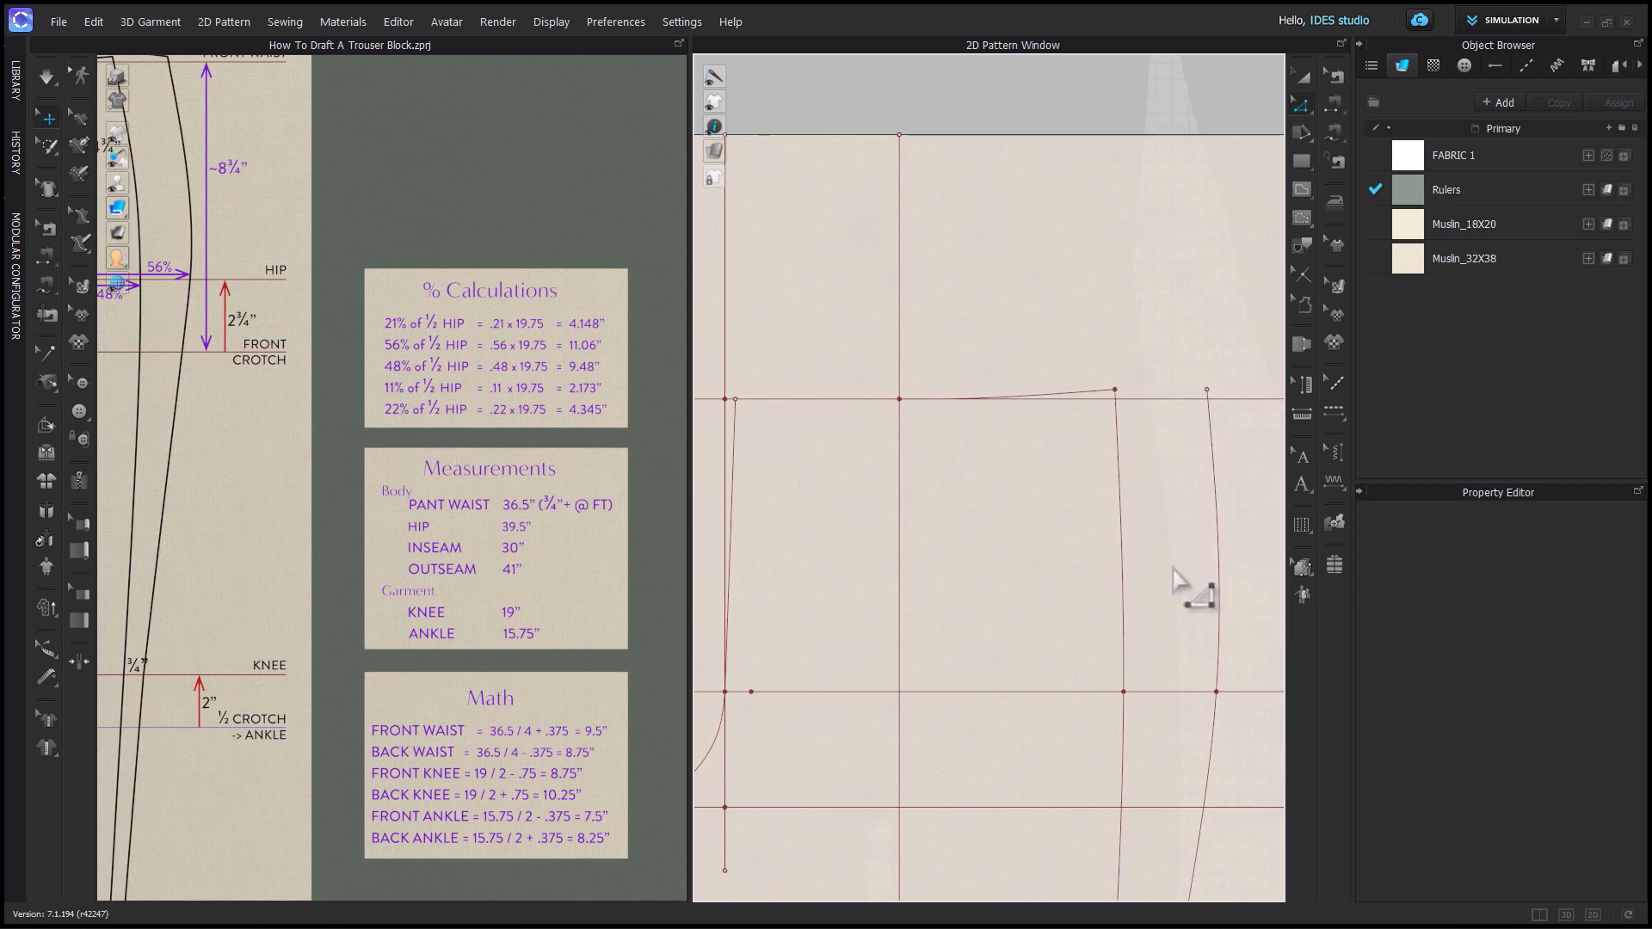
Move the joined waist and side seam corner about 0.19 in outward along the horizontal guide.
{"action": "left_click", "coordinate": [1115, 390]}
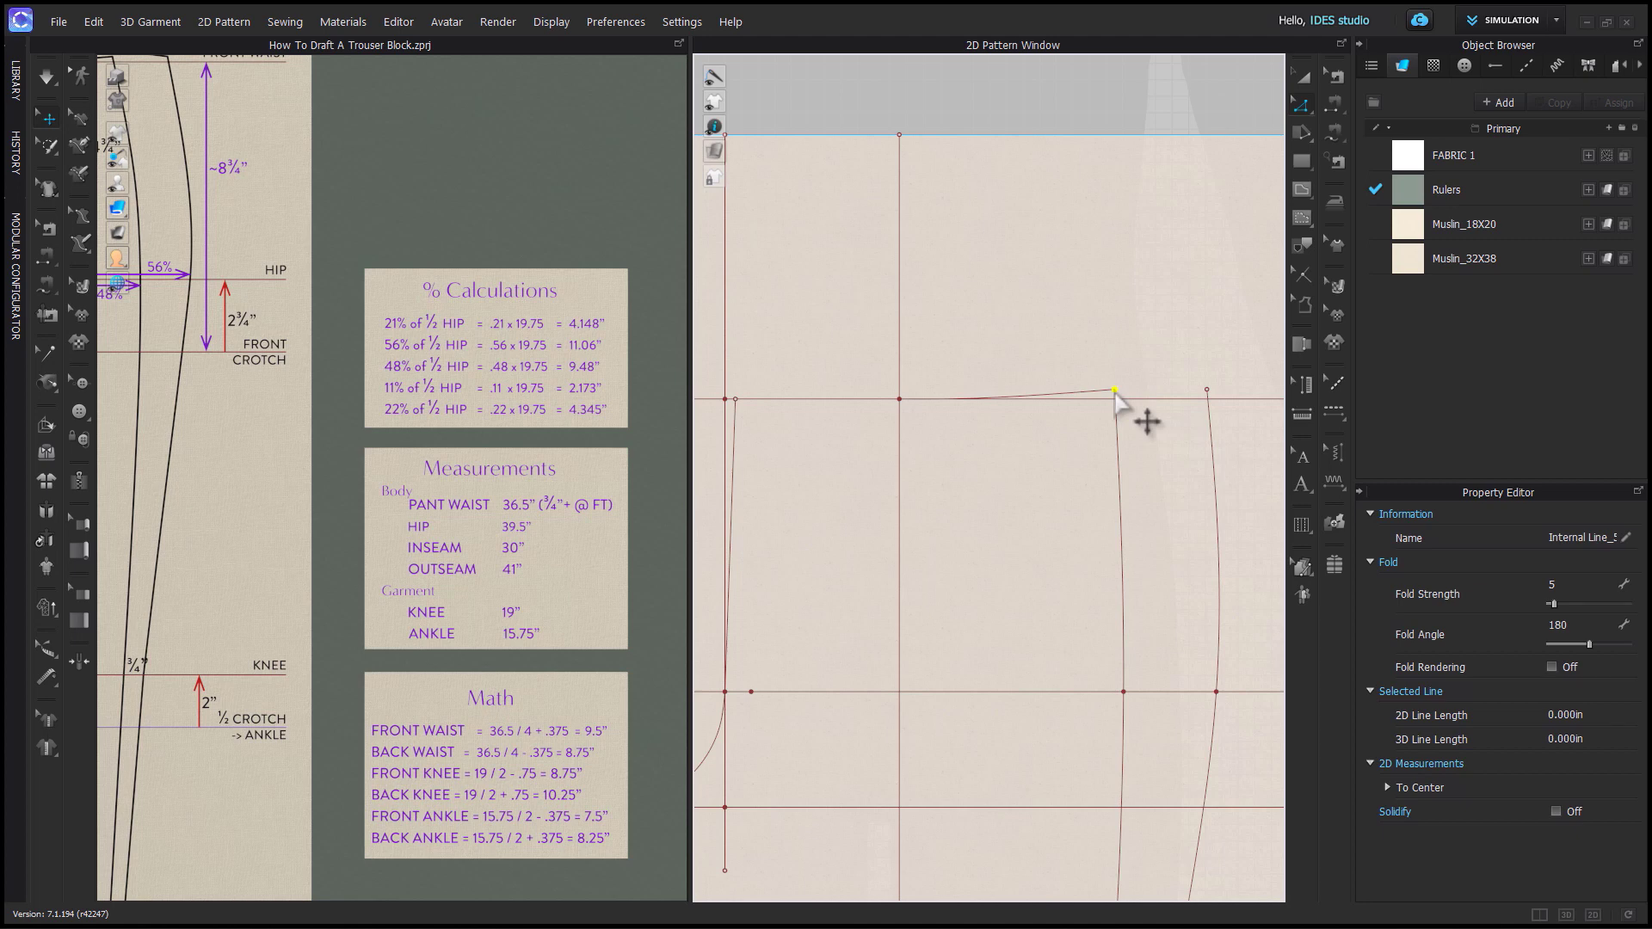
{"action": "left_click_drag", "start_coordinate": [1117, 393], "coordinate": [1123, 398]}
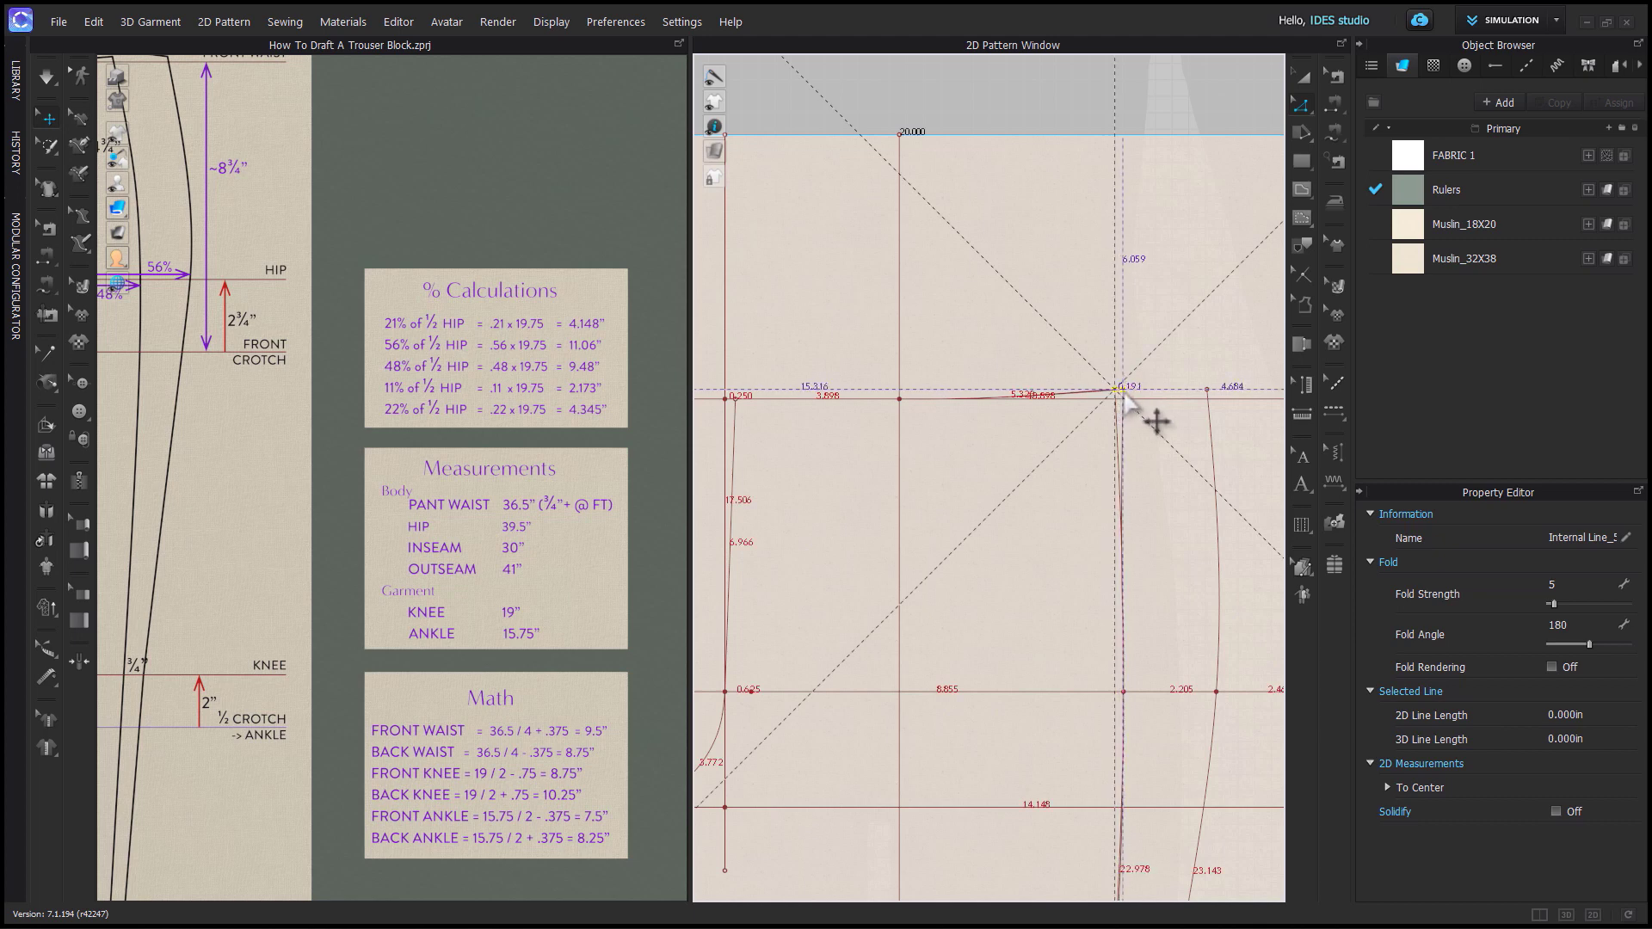
{"action": "left_click_drag", "start_coordinate": [1124, 393], "coordinate": [1129, 394]}
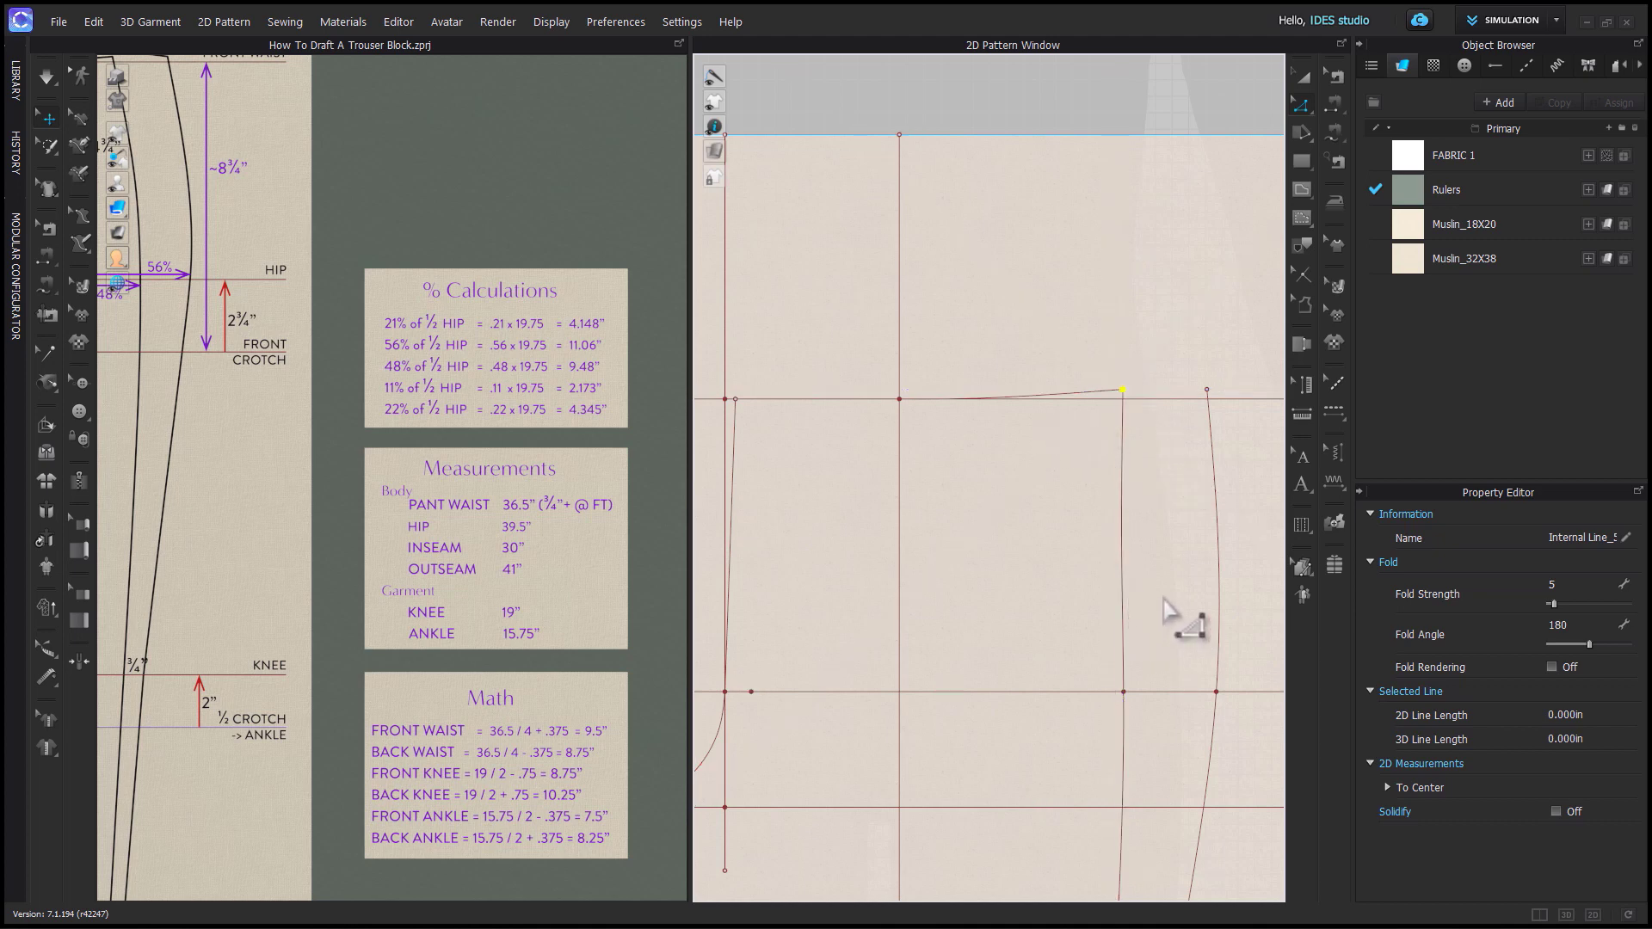
Delete the curve point on the front side seam between the waist and the hipline.
{"action": "key", "text": "v"}
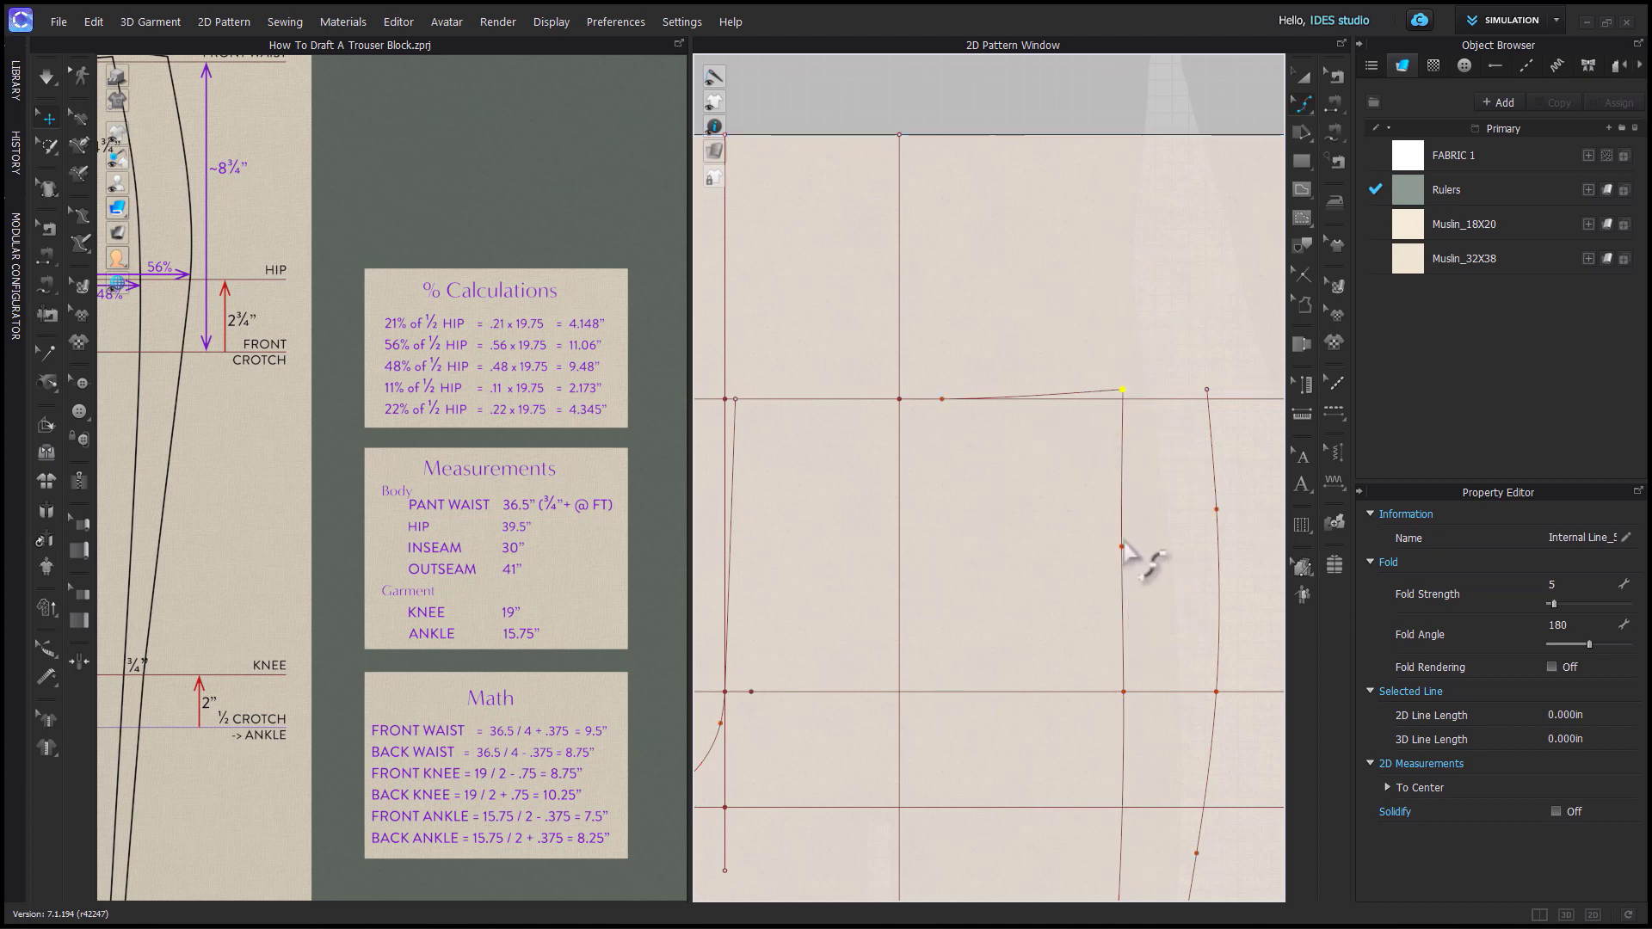
{"action": "left_click", "coordinate": [1127, 533]}
{"action": "left_click_drag", "start_coordinate": [1104, 560], "coordinate": [1105, 561]}
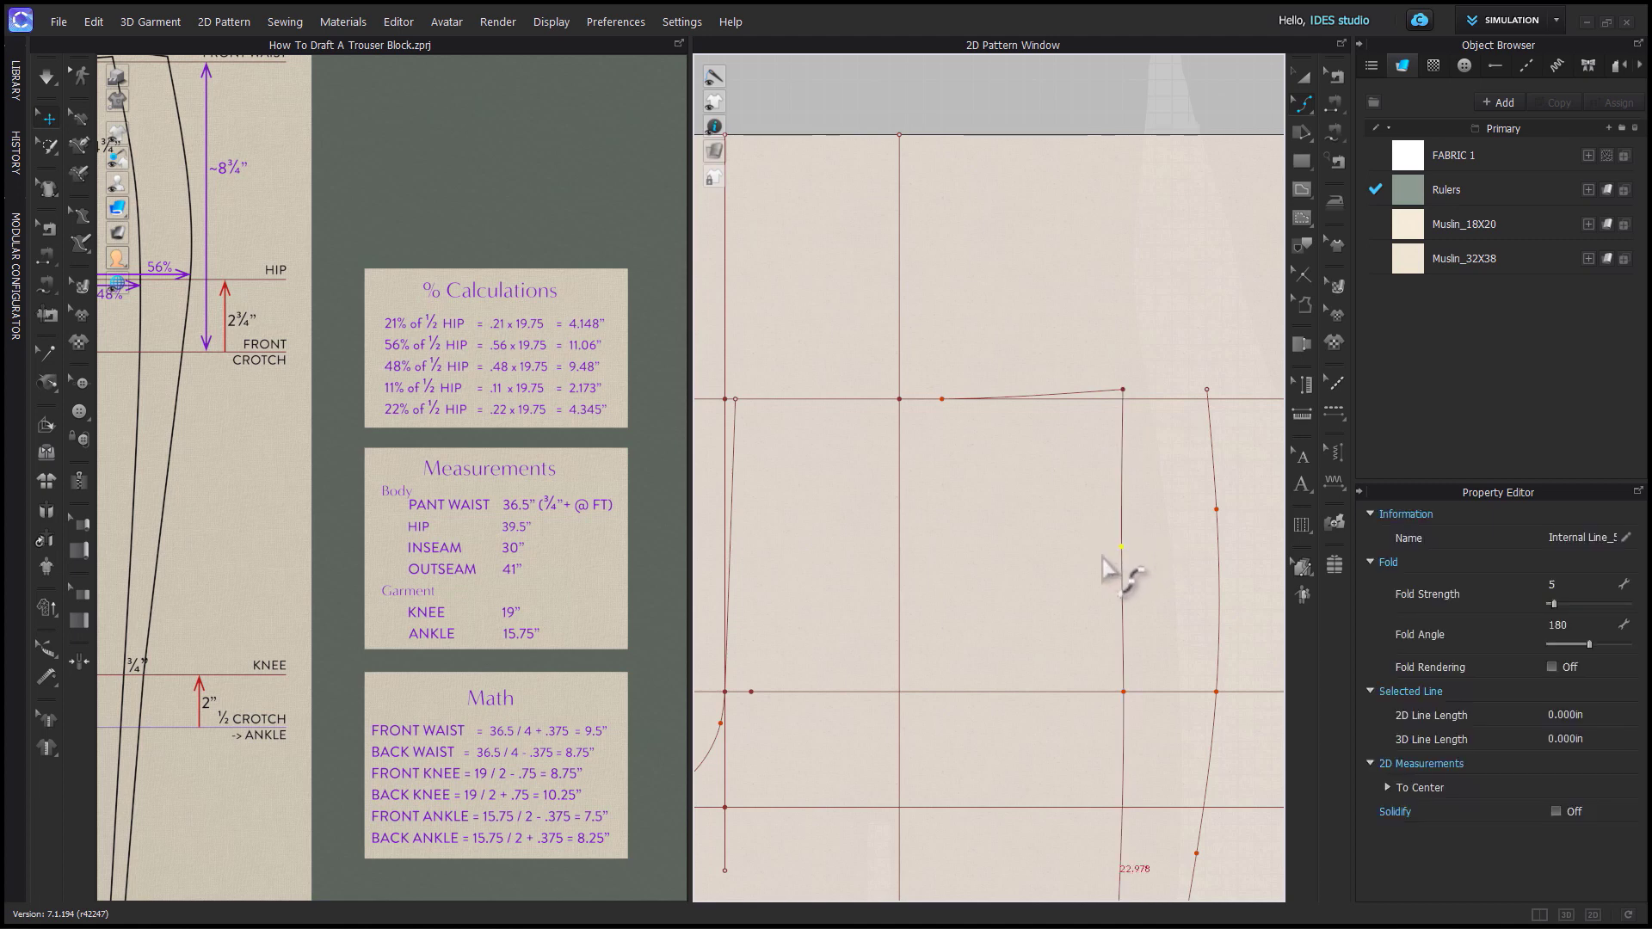
{"action": "left_click", "coordinate": [1191, 593]}
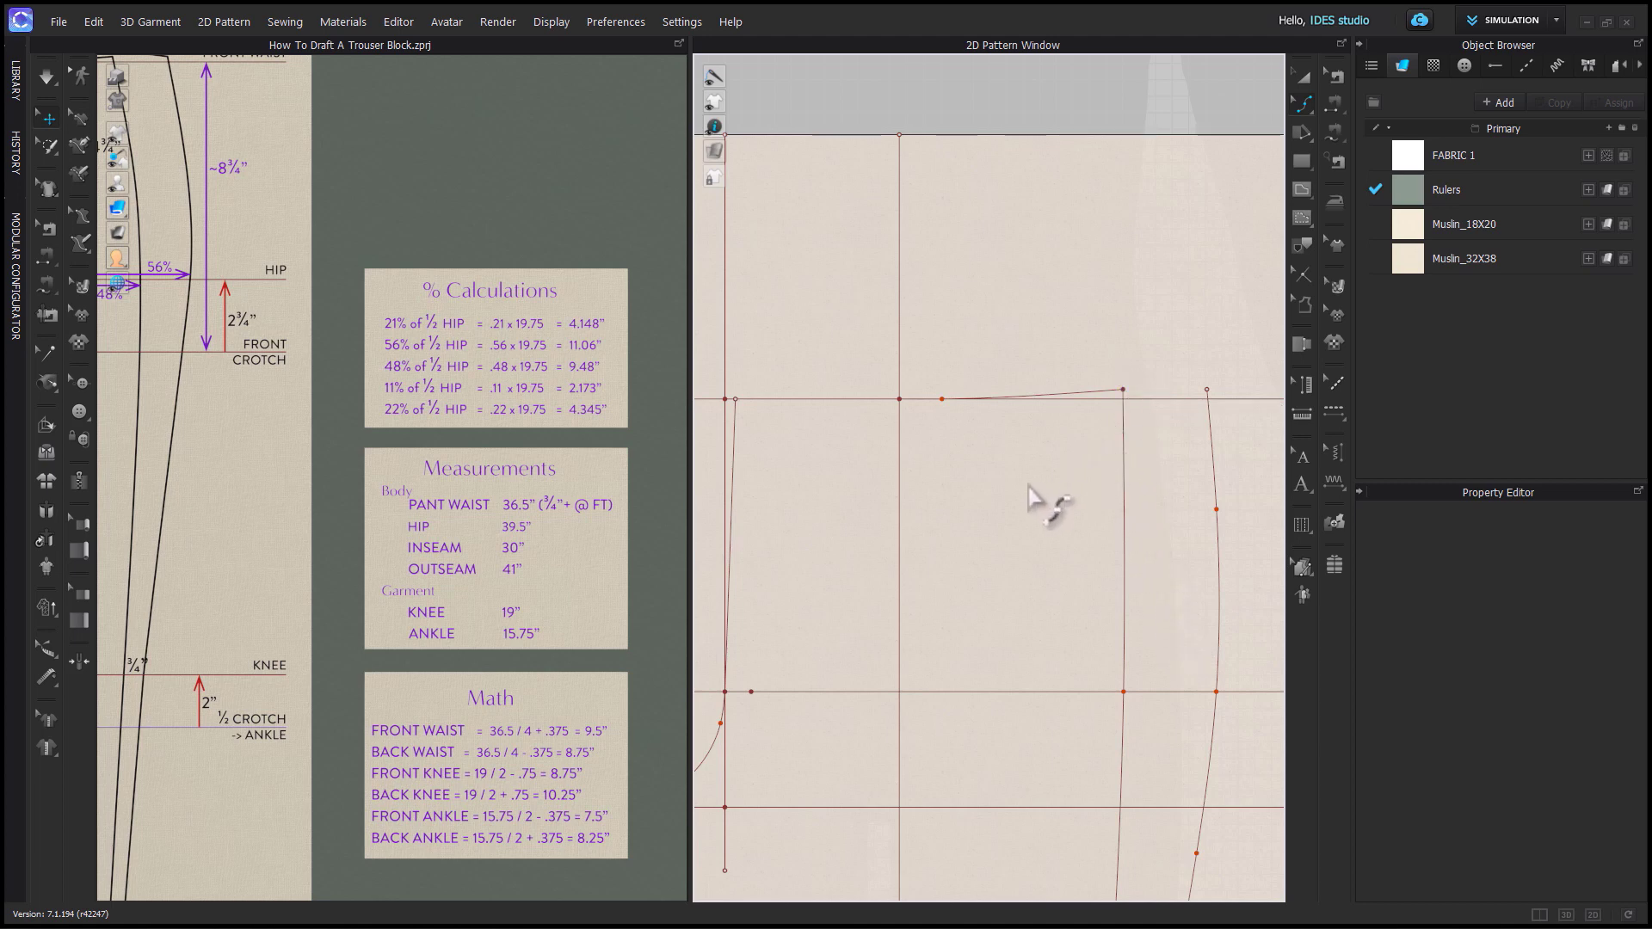
Adjust the front waist and side seam corner again and slide the waistline's curve point close to the centre leg line.
{"action": "key", "text": "z"}
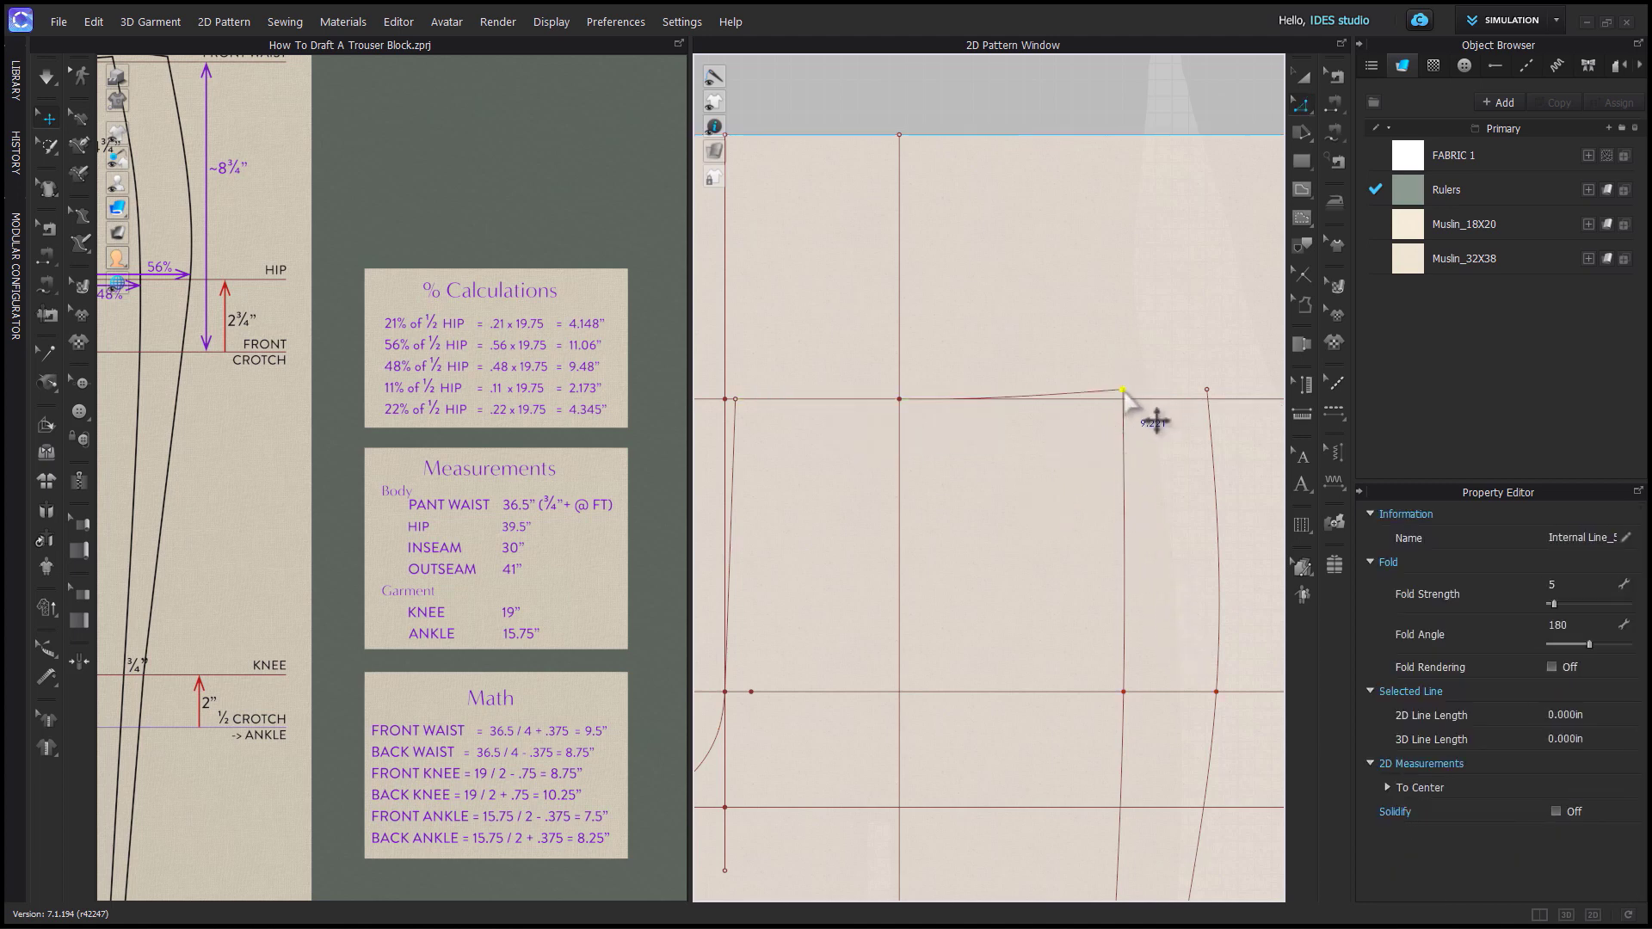
{"action": "left_click_drag", "start_coordinate": [1123, 391], "coordinate": [1122, 381]}
{"action": "key", "text": "v"}
{"action": "scroll", "coordinate": [955, 405], "scroll_direction": "up", "scroll_amount": 2}
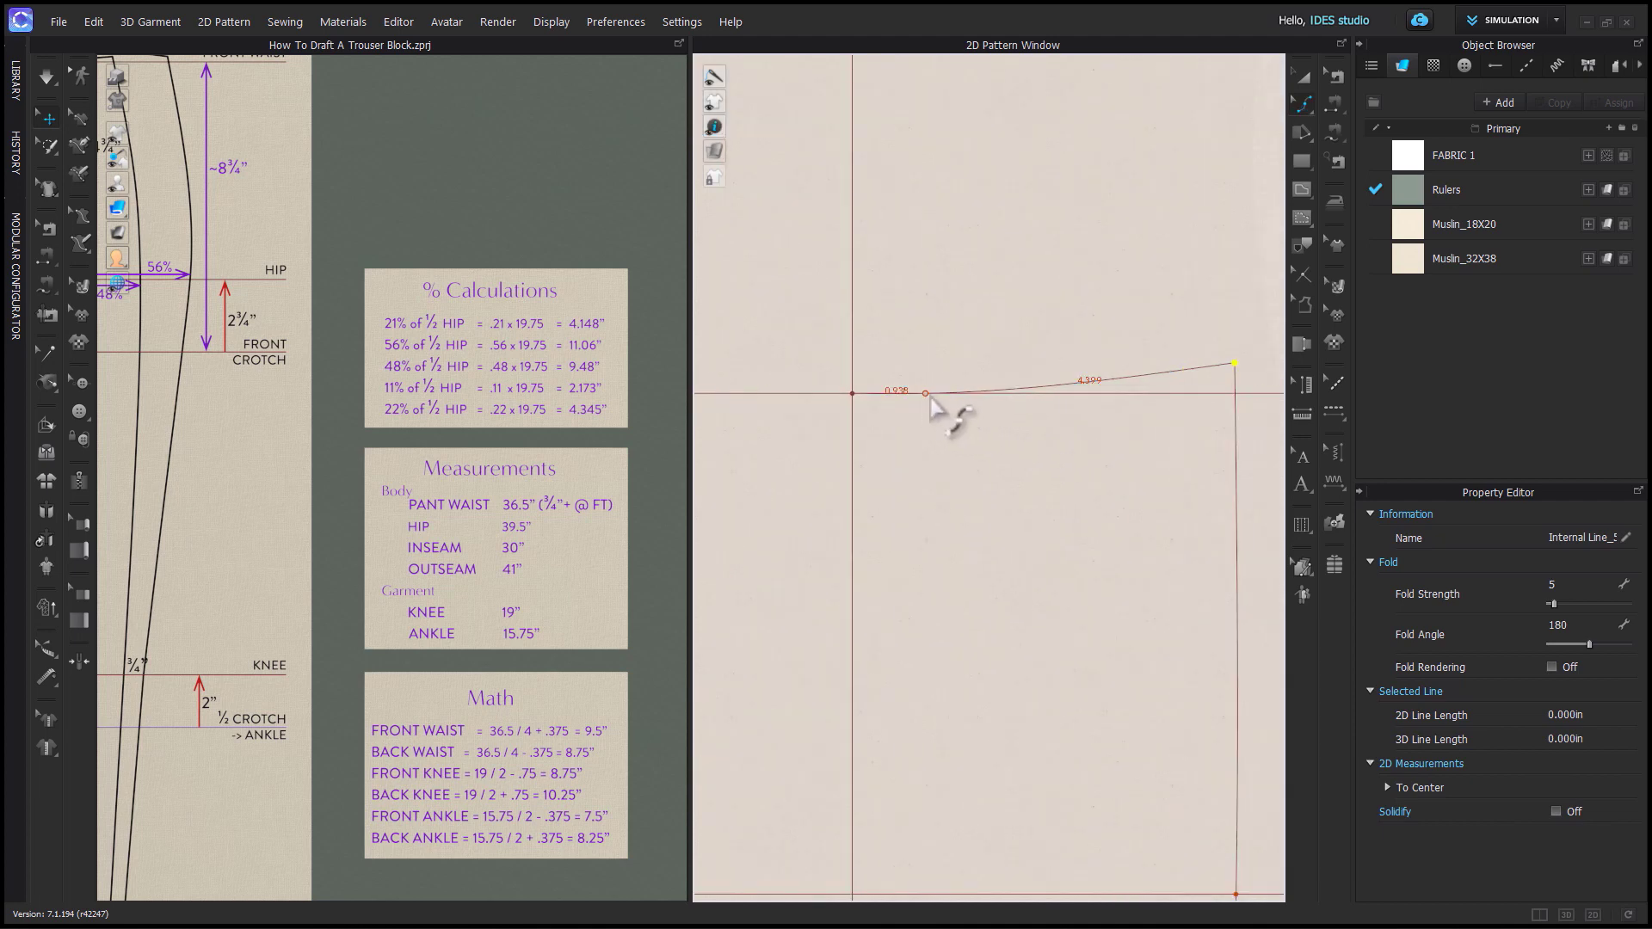
{"action": "scroll", "coordinate": [985, 505], "scroll_direction": "down", "scroll_amount": 2}
{"action": "left_click_drag", "start_coordinate": [1020, 227], "coordinate": [988, 258]}
{"action": "scroll", "coordinate": [885, 343], "scroll_direction": "down", "scroll_amount": 3}
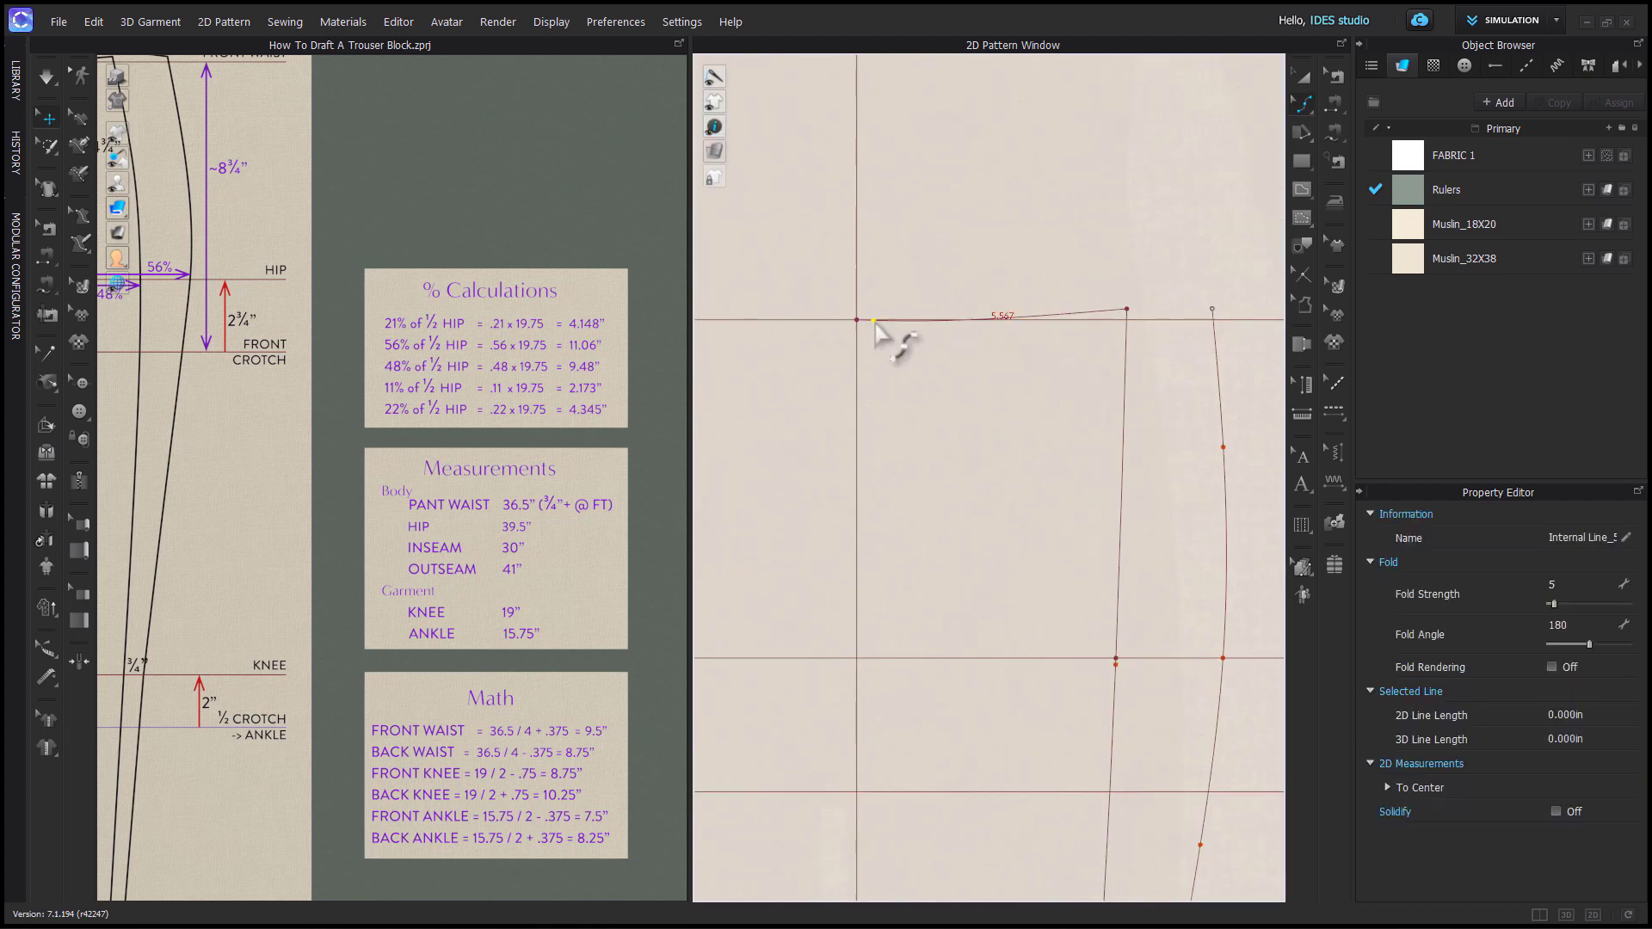
{"action": "scroll", "coordinate": [1032, 378], "scroll_direction": "down", "scroll_amount": 3}
{"action": "left_click", "coordinate": [1187, 412]}
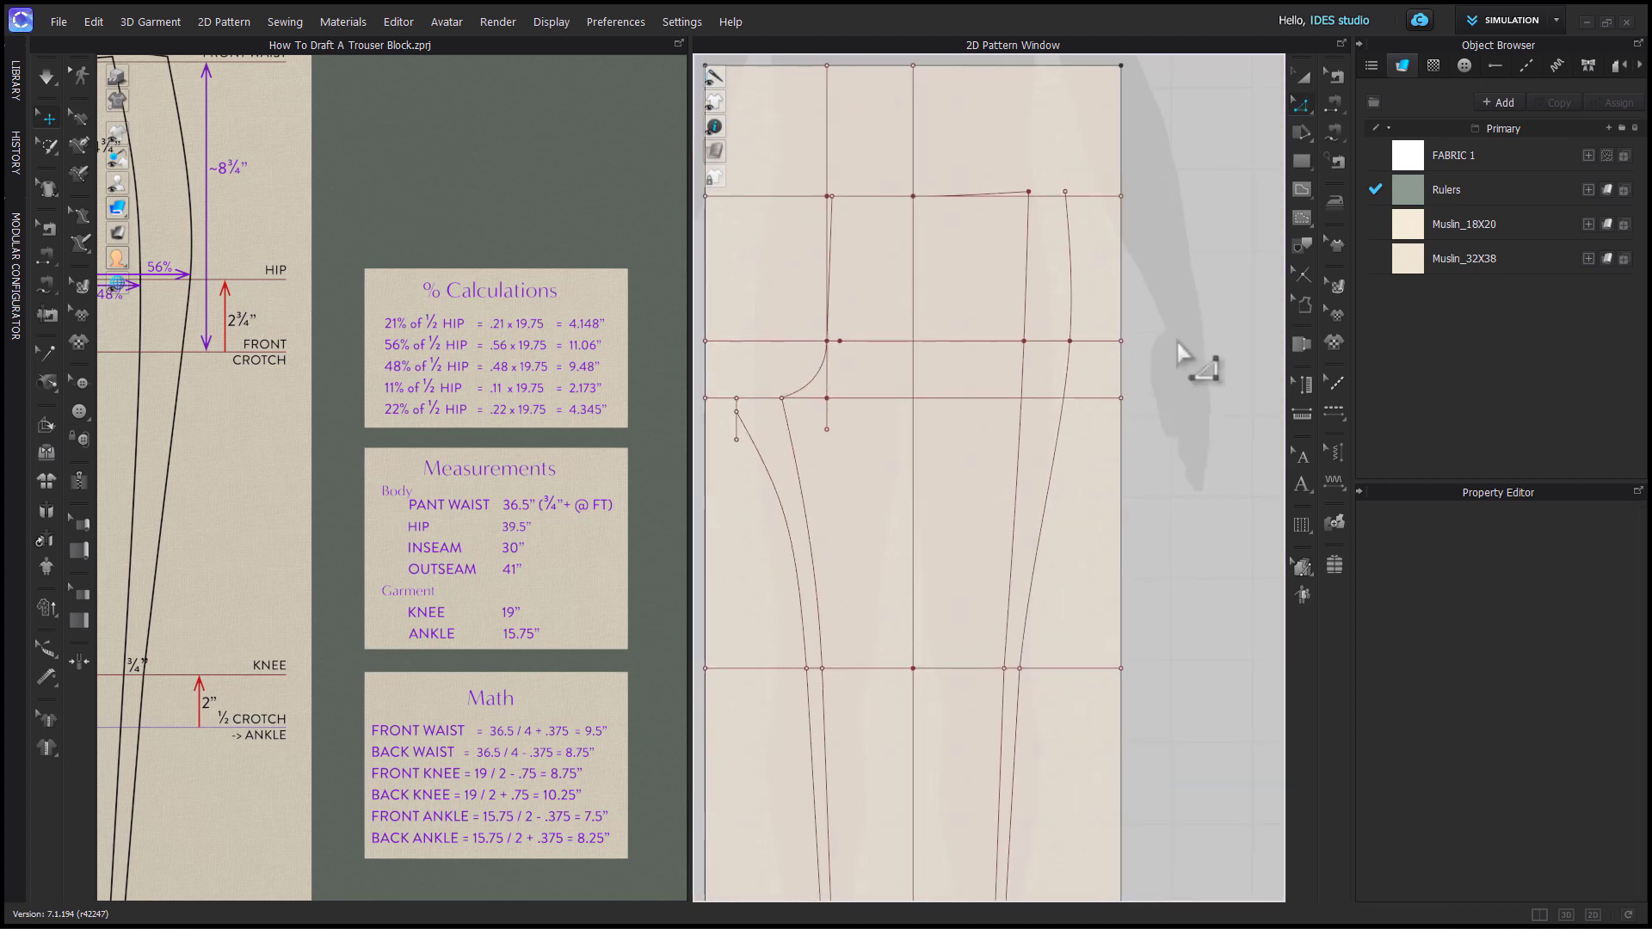
Examine the waist and back rise dimensions on the male and female trouser block reference drafts.
{"action": "scroll", "coordinate": [636, 503], "scroll_direction": "down", "scroll_amount": 2}
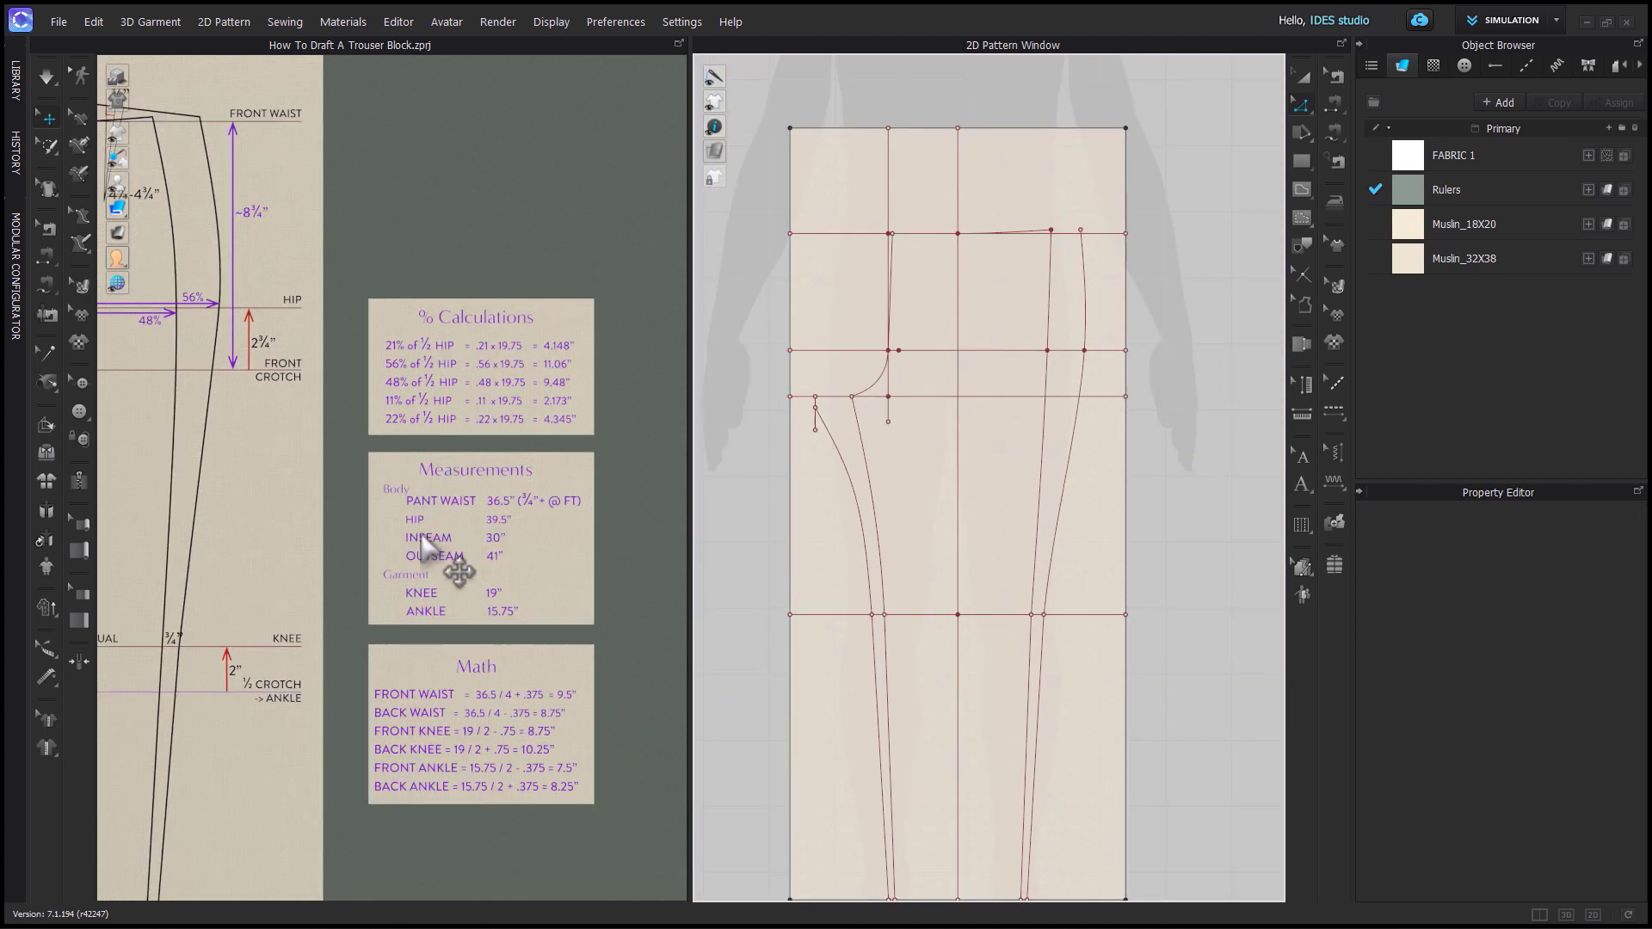
{"action": "middle_click_drag", "start_coordinate": [449, 560], "coordinate": [513, 585]}
{"action": "middle_click_drag", "start_coordinate": [274, 353], "coordinate": [368, 424]}
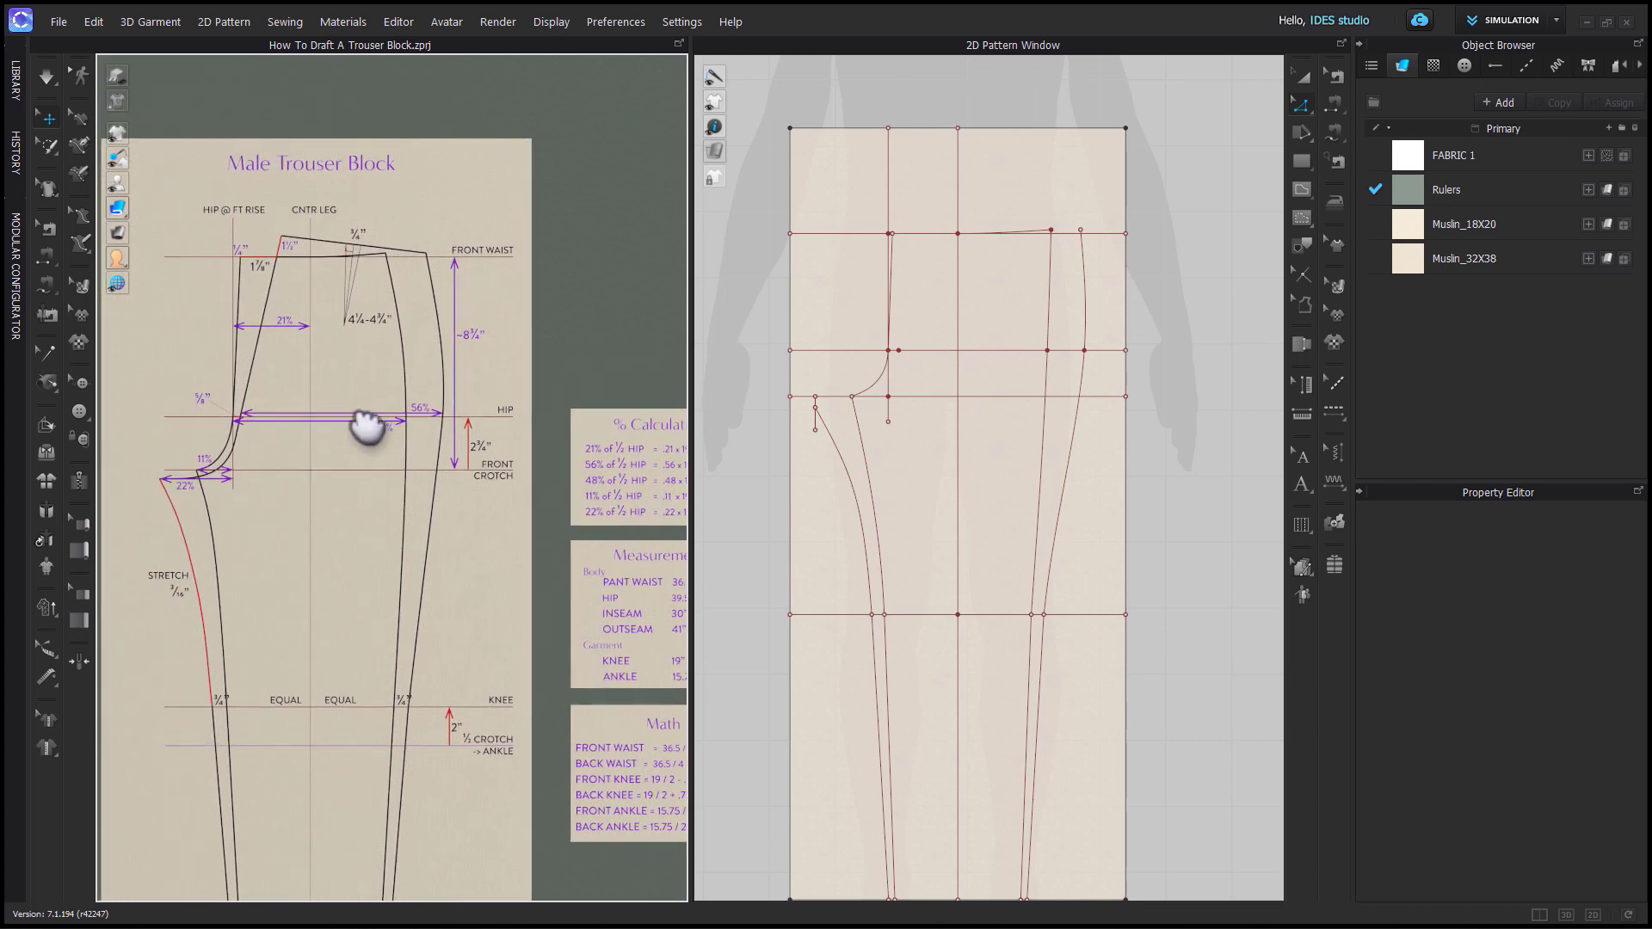
{"action": "scroll", "coordinate": [324, 358], "scroll_direction": "up", "scroll_amount": 3}
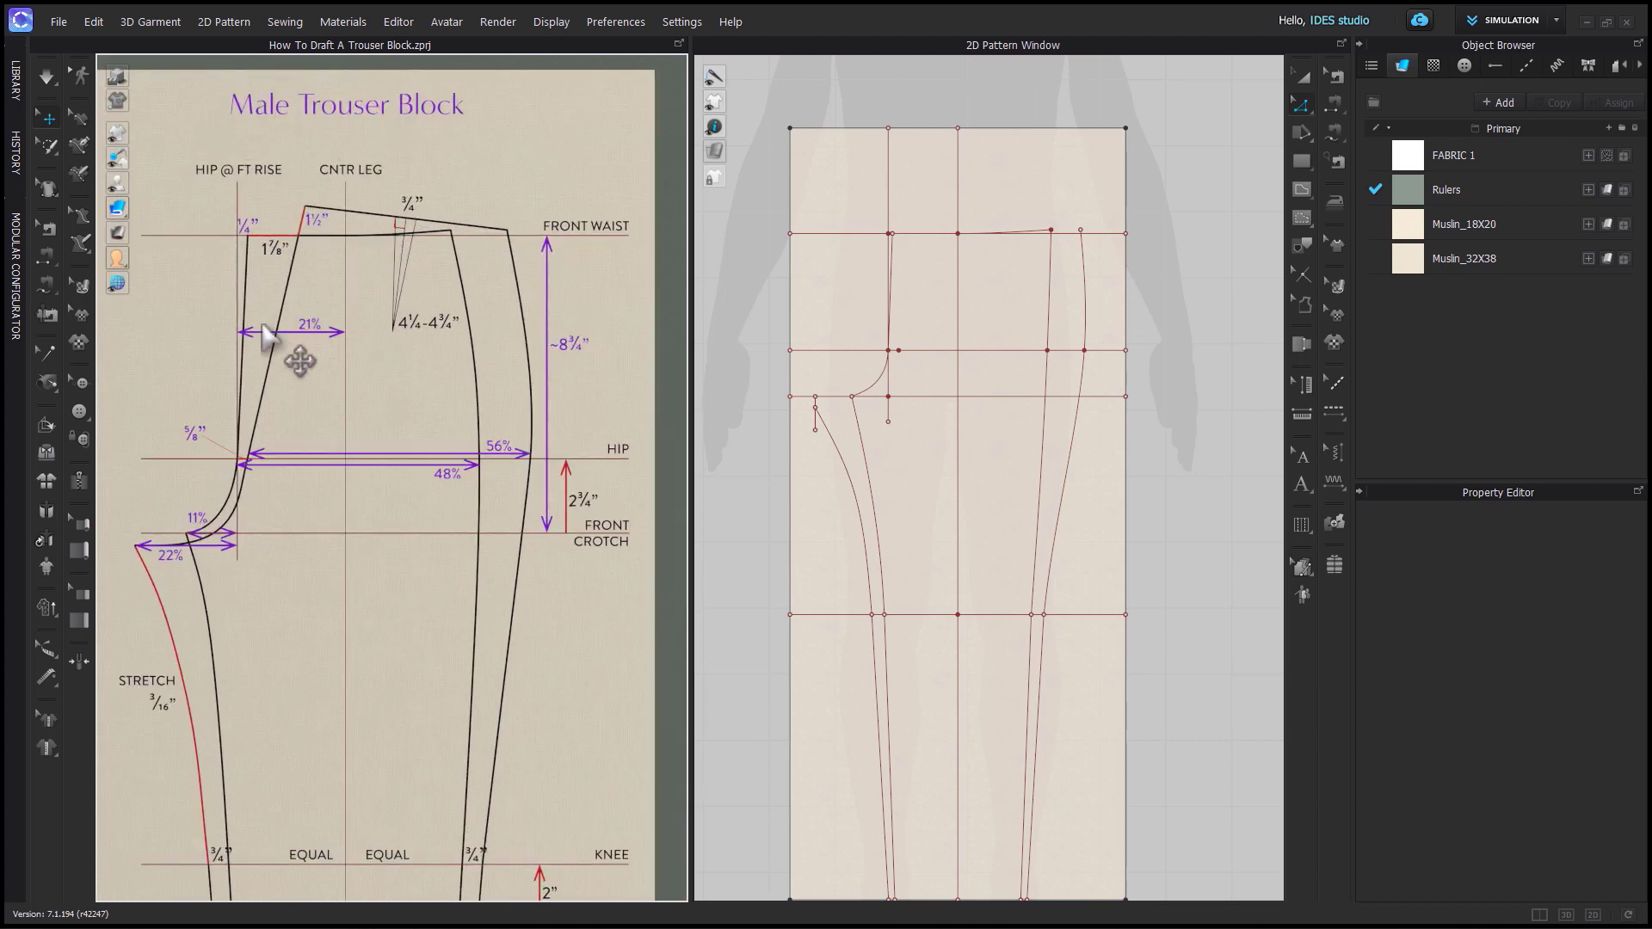
{"action": "scroll", "coordinate": [267, 340], "scroll_direction": "down", "scroll_amount": 3}
{"action": "middle_click_drag", "start_coordinate": [172, 396], "coordinate": [461, 405]}
{"action": "middle_click_drag", "start_coordinate": [85, 357], "coordinate": [269, 357]}
{"action": "scroll", "coordinate": [258, 353], "scroll_direction": "up", "scroll_amount": 1}
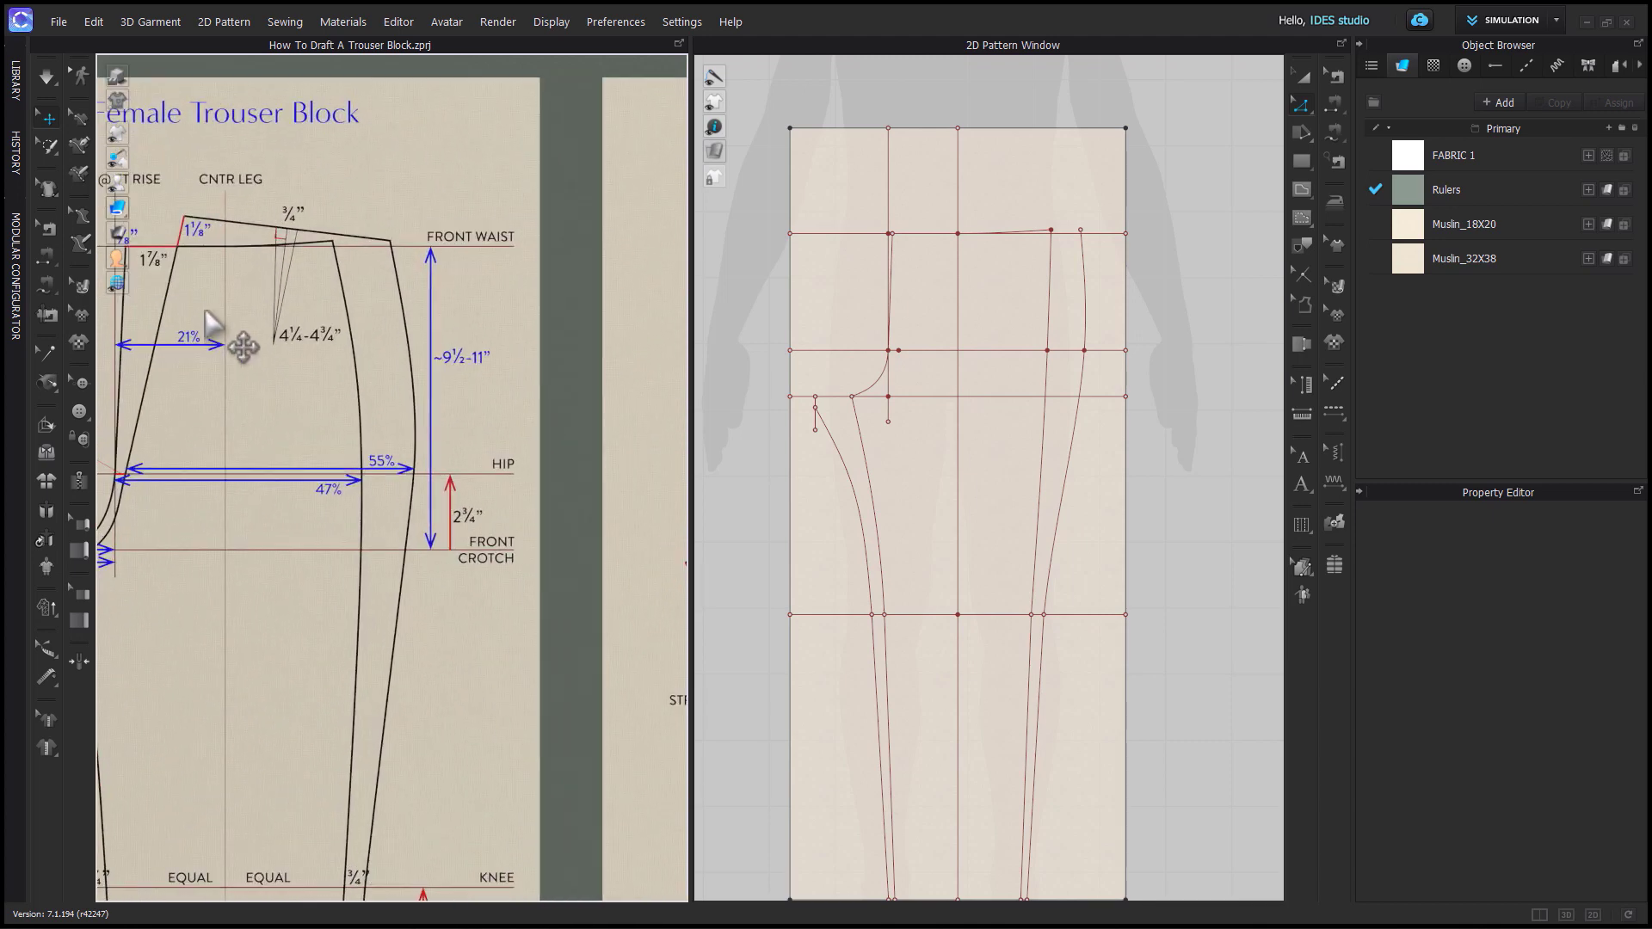
{"action": "scroll", "coordinate": [215, 327], "scroll_direction": "down", "scroll_amount": 1}
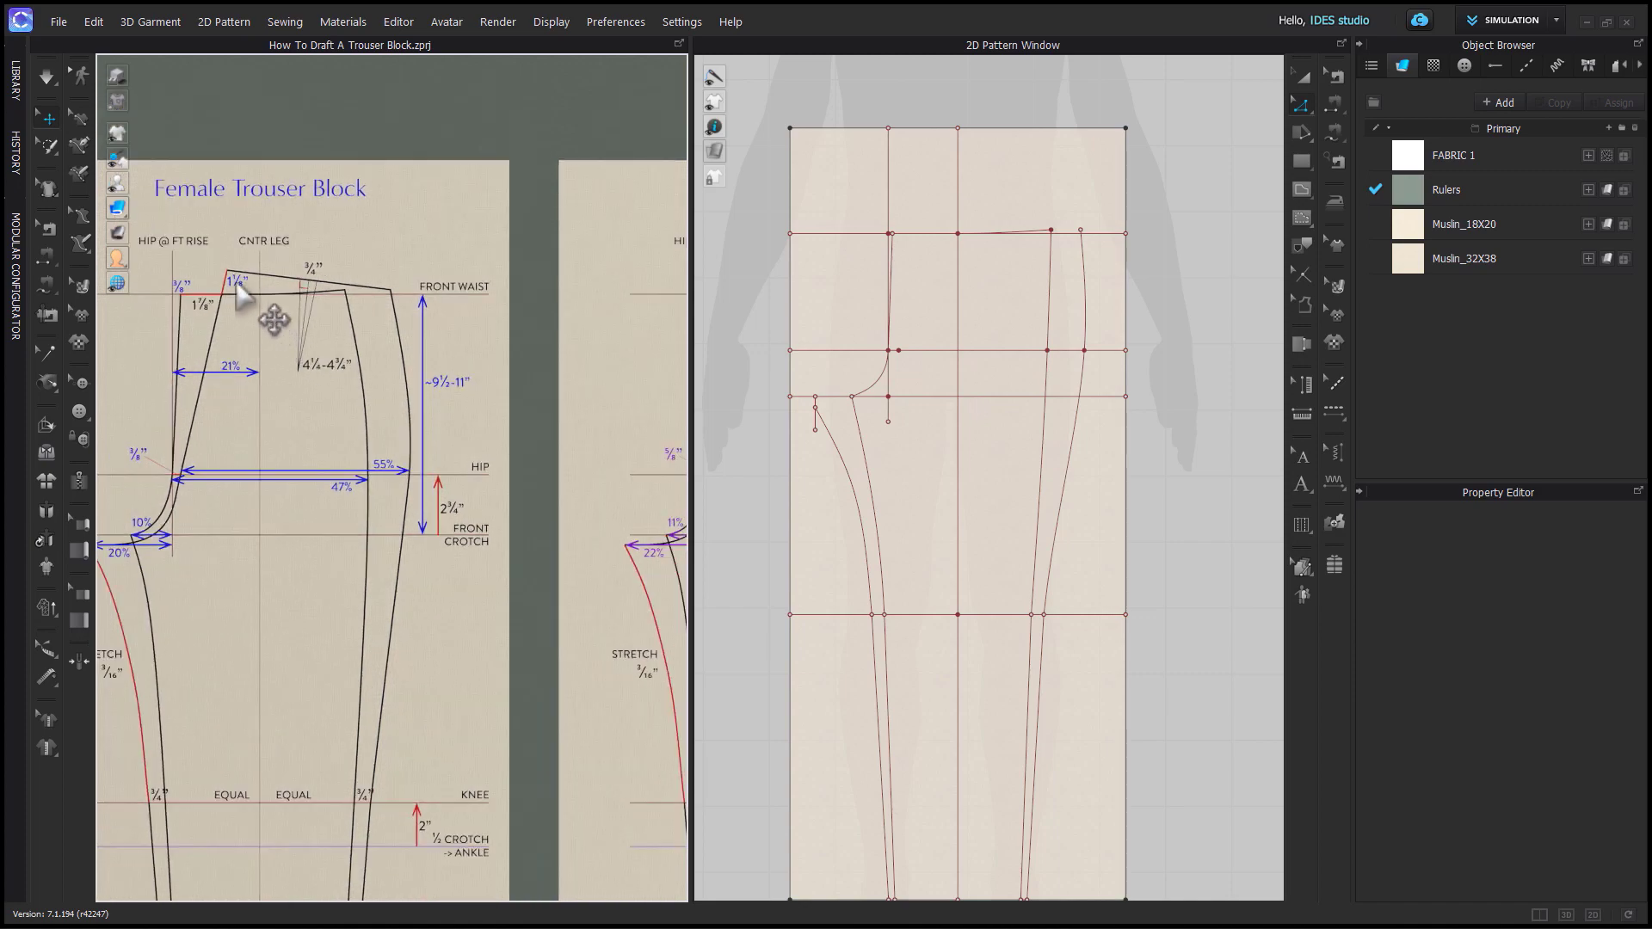
{"action": "middle_click_drag", "start_coordinate": [433, 361], "coordinate": [347, 413]}
{"action": "scroll", "coordinate": [442, 350], "scroll_direction": "down", "scroll_amount": 1}
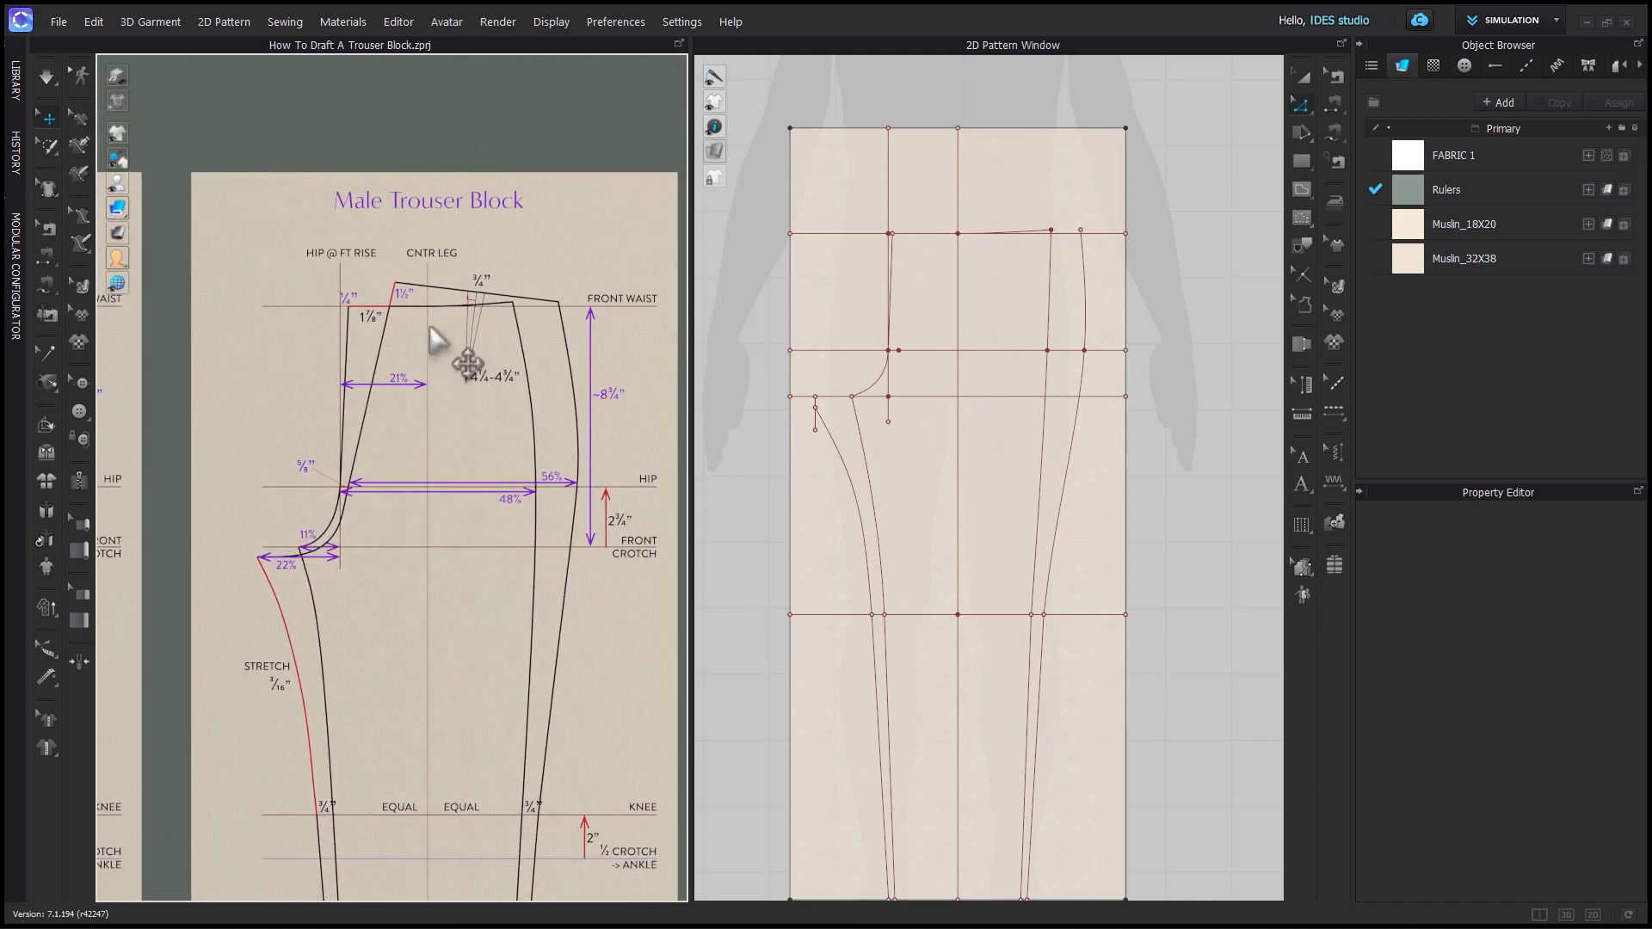
{"action": "scroll", "coordinate": [443, 350], "scroll_direction": "up", "scroll_amount": 1}
{"action": "middle_click_drag", "start_coordinate": [431, 276], "coordinate": [370, 418]}
{"action": "scroll", "coordinate": [369, 417], "scroll_direction": "up", "scroll_amount": 1}
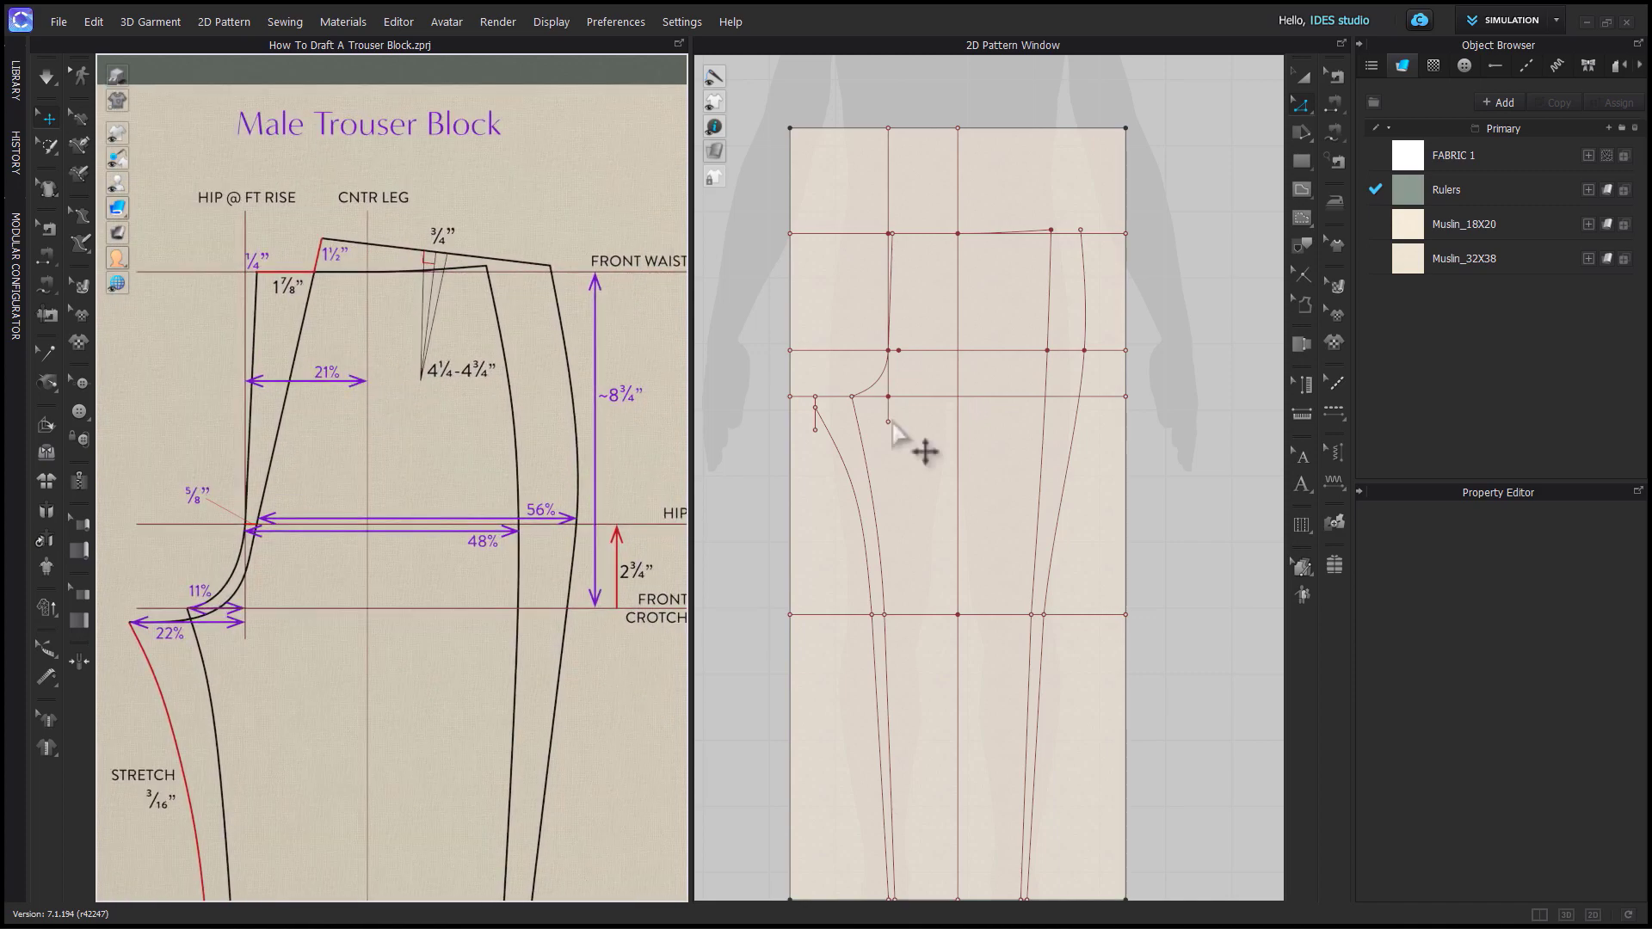
Split the front waistline segment 1.875 in from the top of the front rise.
{"action": "scroll", "coordinate": [933, 263], "scroll_direction": "up", "scroll_amount": 3}
{"action": "left_click", "coordinate": [893, 234]}
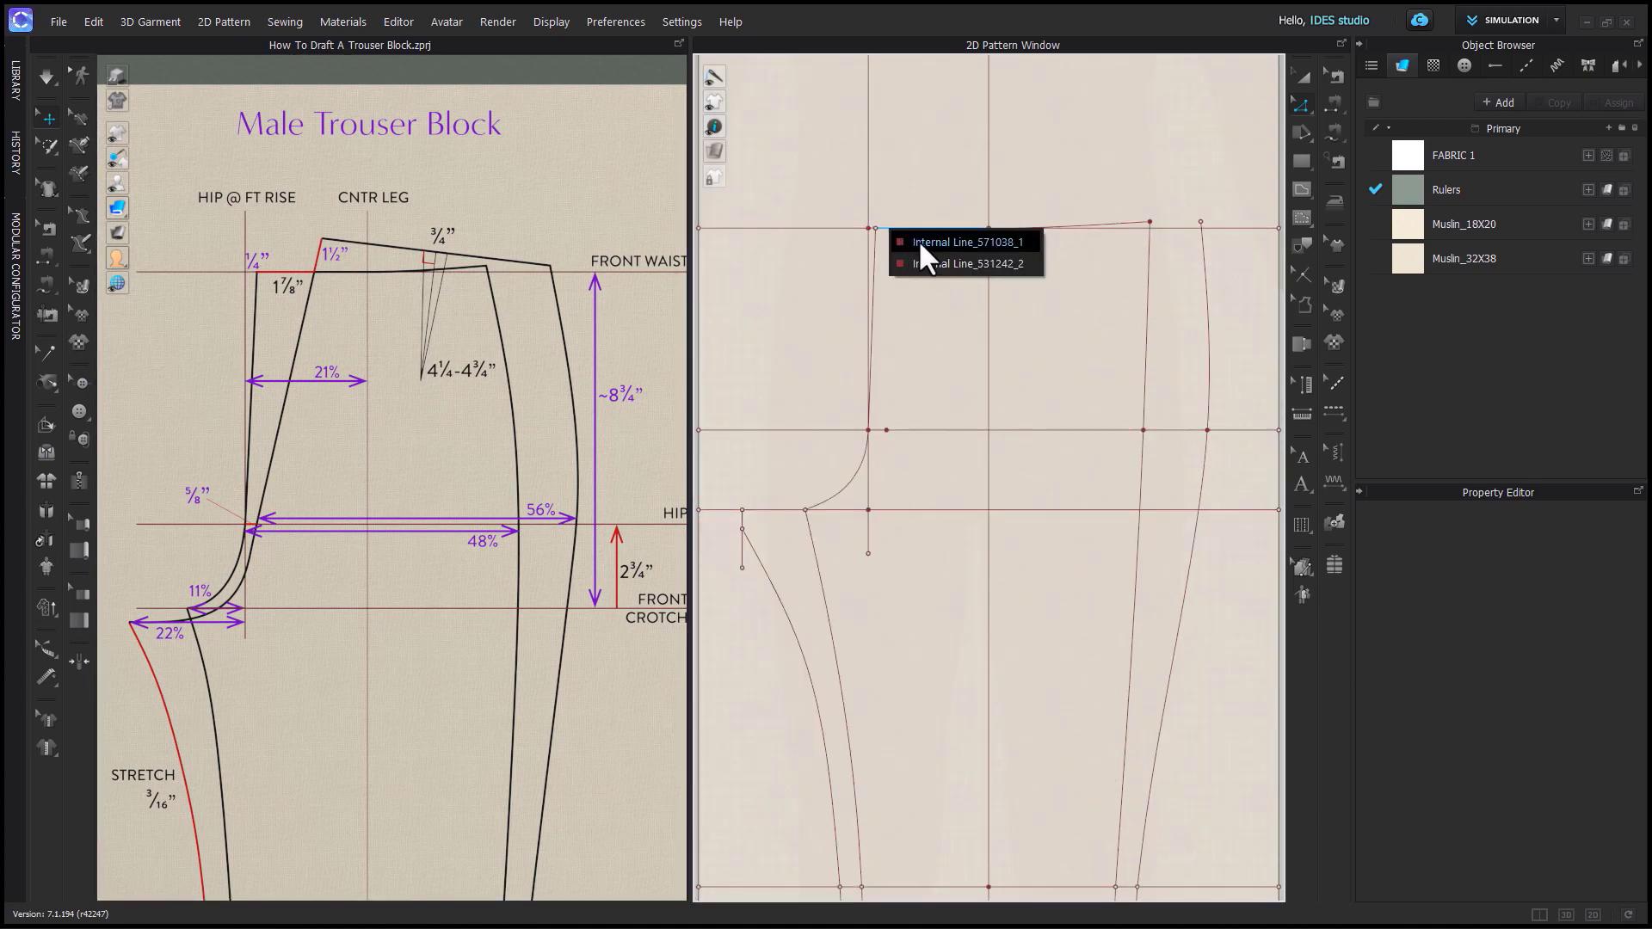
{"action": "left_click", "coordinate": [918, 241]}
{"action": "right_click", "coordinate": [923, 231]}
{"action": "left_click", "coordinate": [956, 342]}
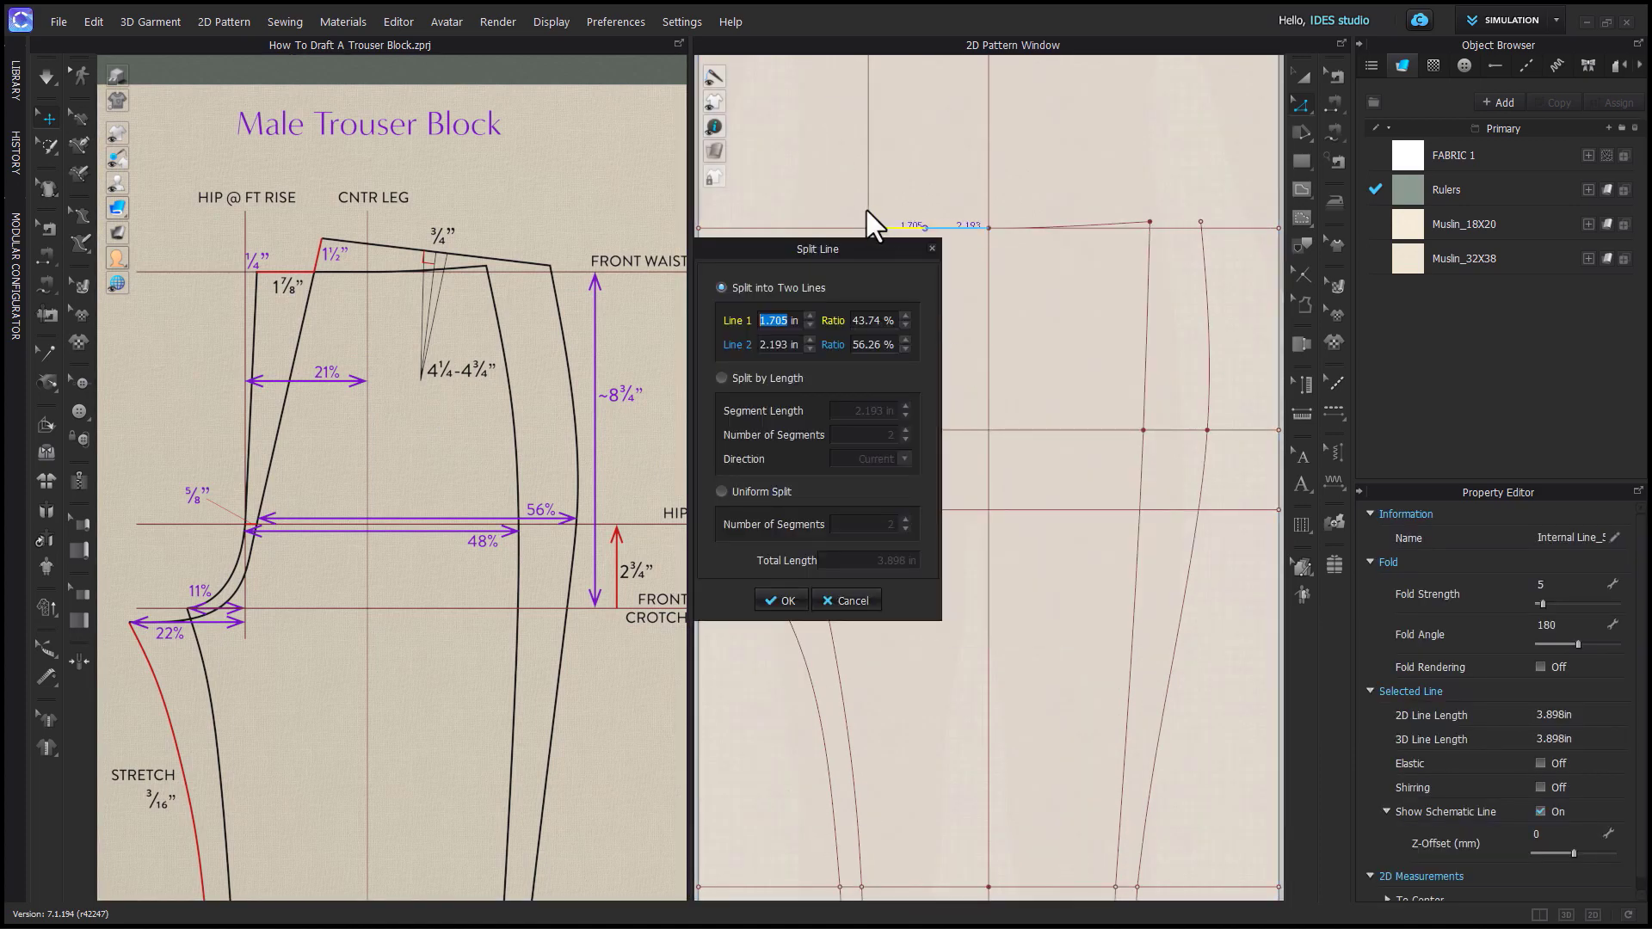
{"action": "type", "text": "875"}
{"action": "key", "text": "Return"}
Draw the curved back rise line from the lowered back crotch point through the hipline mark to the split point on the waistline.
{"action": "left_click", "coordinate": [742, 528]}
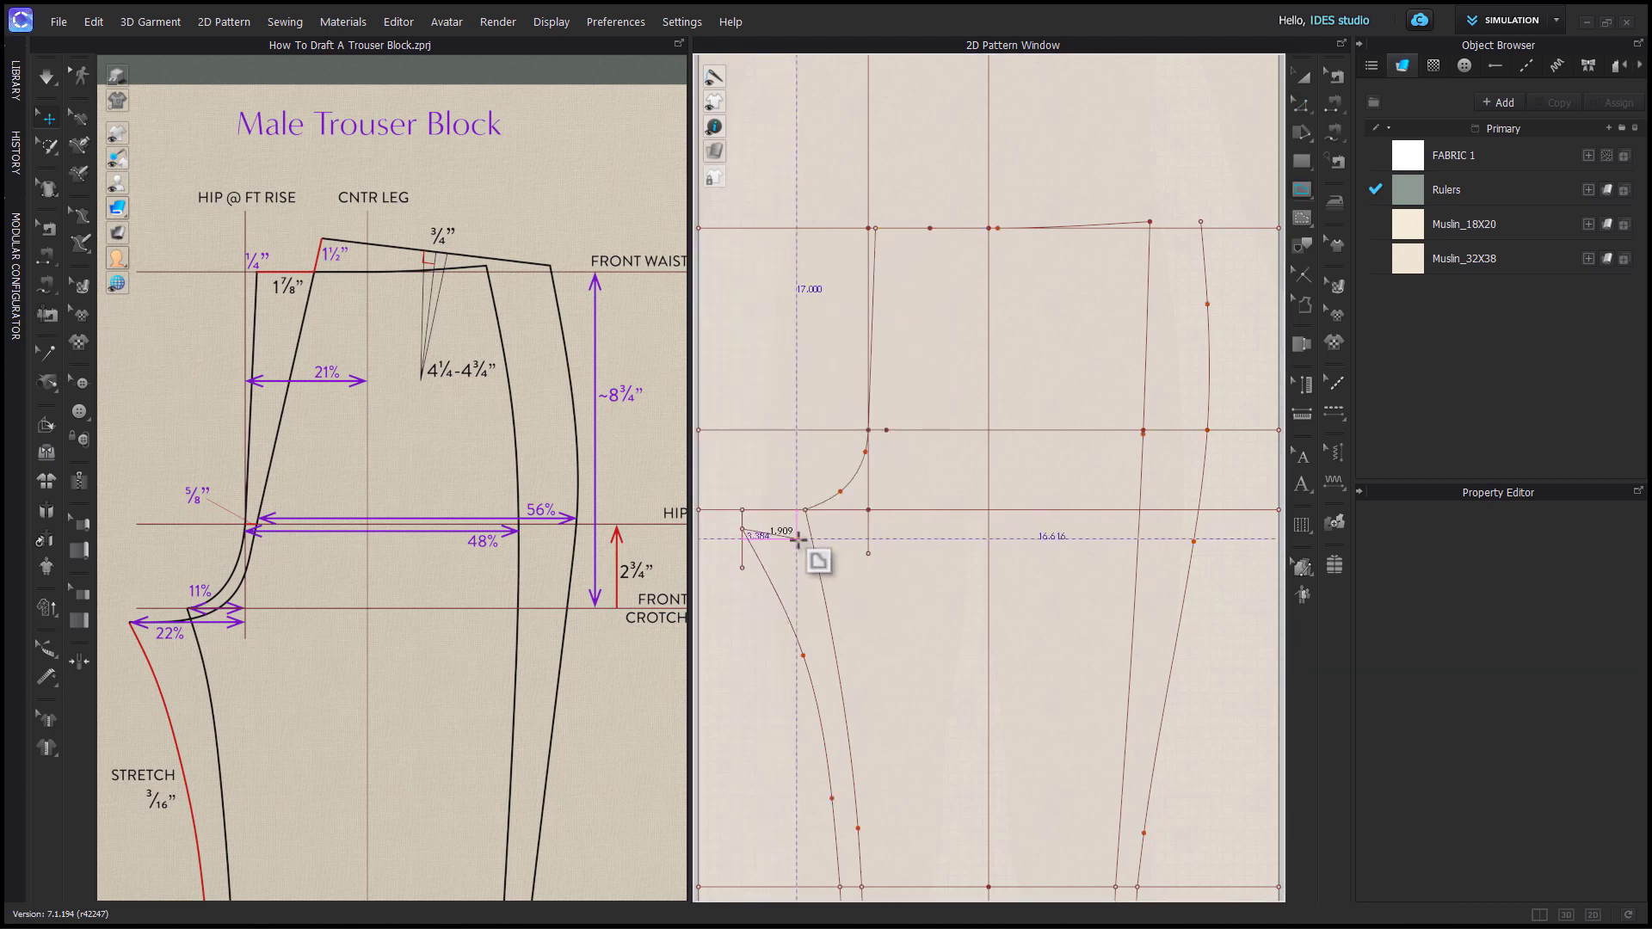
{"action": "scroll", "coordinate": [823, 533], "scroll_direction": "up", "scroll_amount": 3}
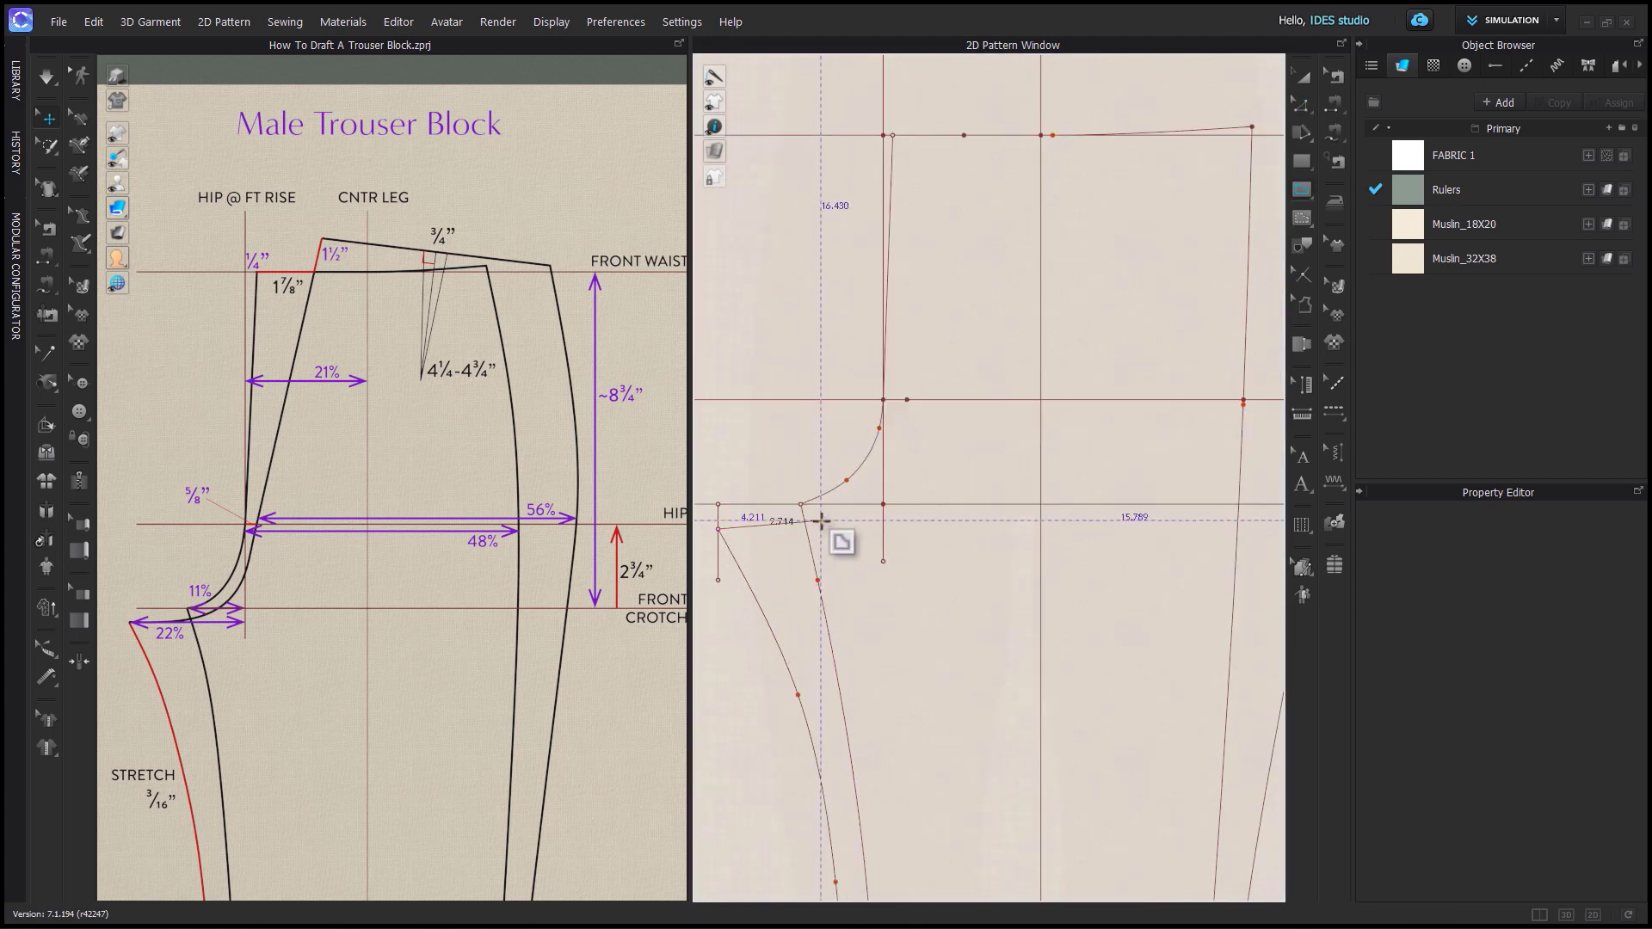
{"action": "left_click", "coordinate": [840, 513], "text": "ctrl"}
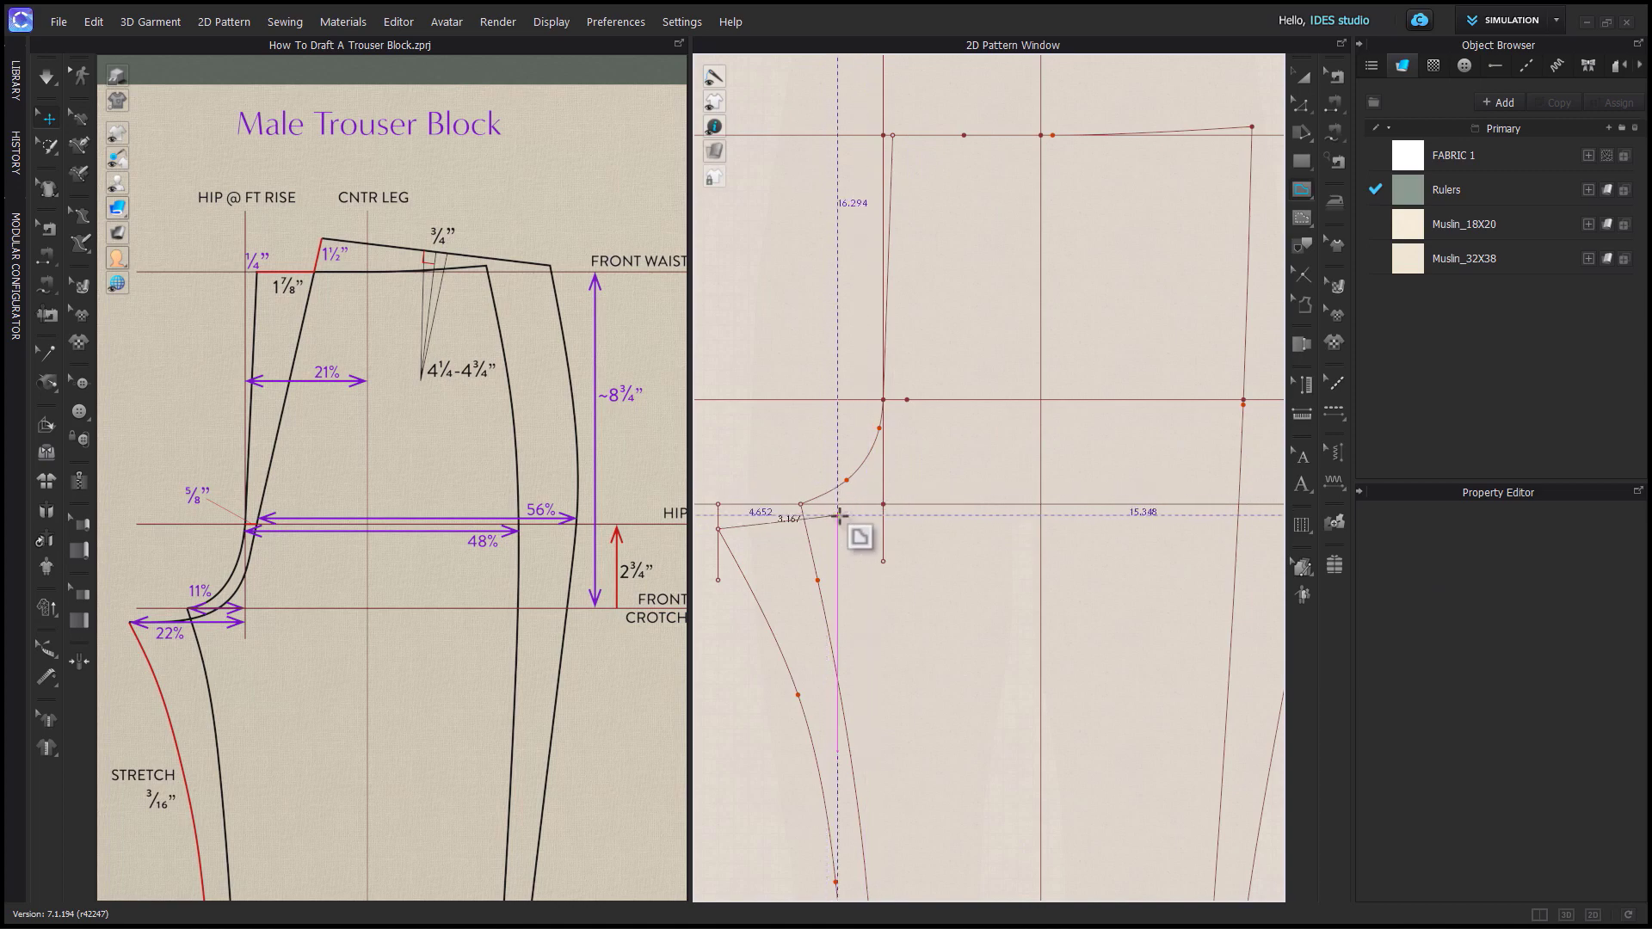
{"action": "left_click", "coordinate": [872, 482], "text": "ctrl"}
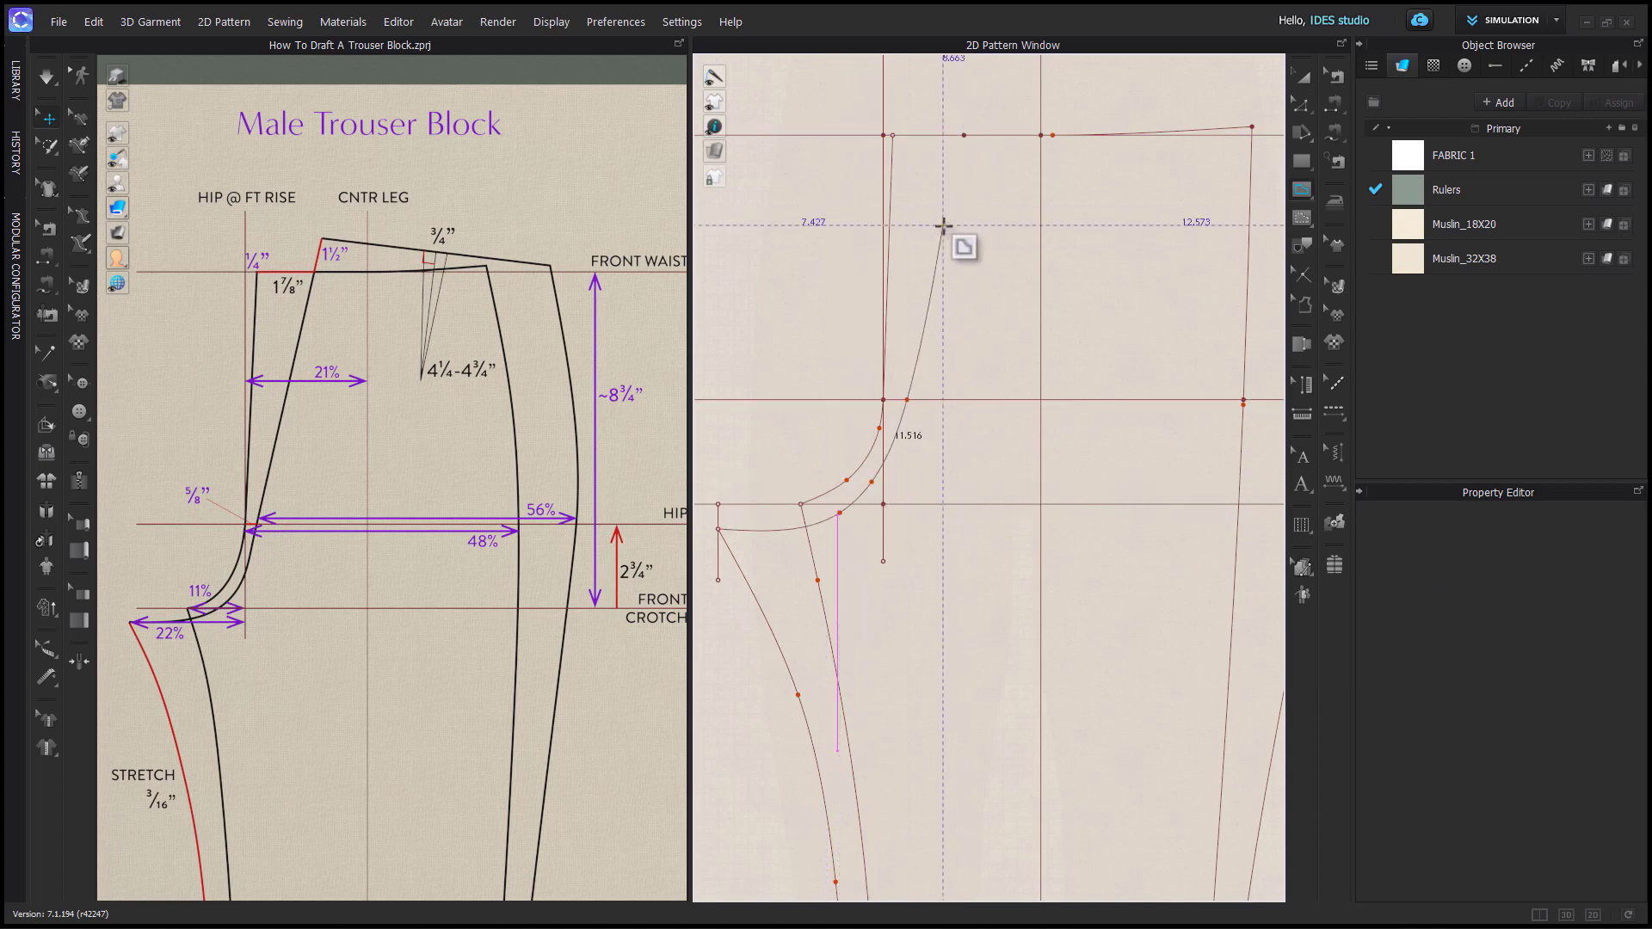
{"action": "double_click", "coordinate": [964, 135]}
{"action": "key", "text": "v"}
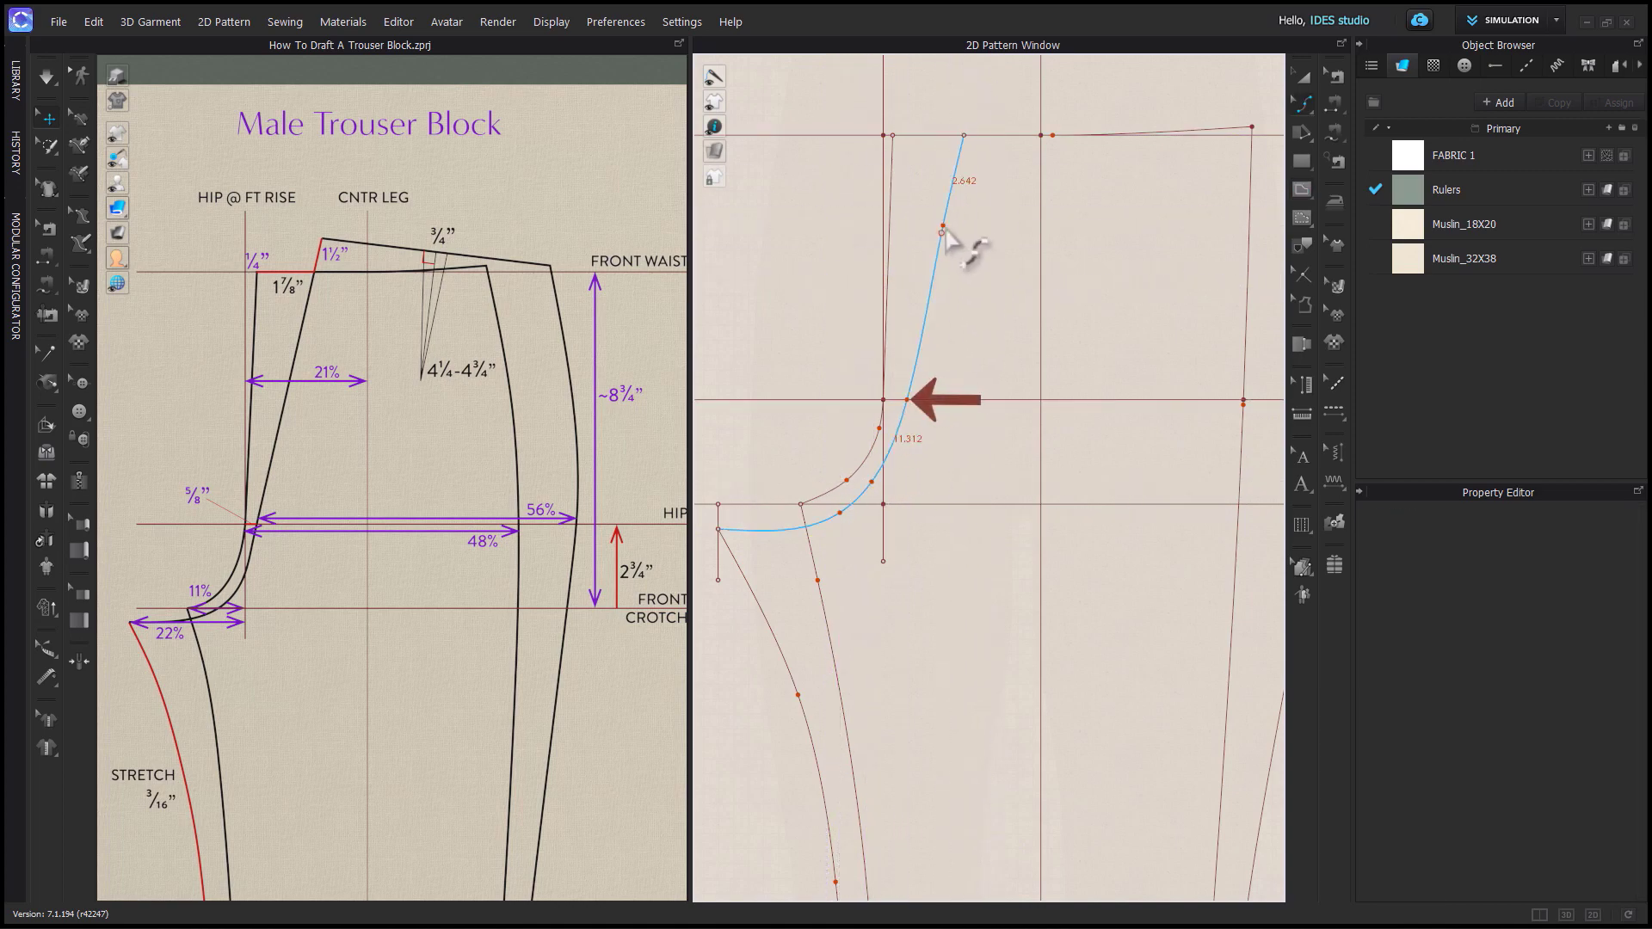
Straighten the back rise line between the hipline and the waistline by adjusting its curve point.
{"action": "left_click", "coordinate": [944, 237]}
{"action": "scroll", "coordinate": [952, 301], "scroll_direction": "up", "scroll_amount": 3}
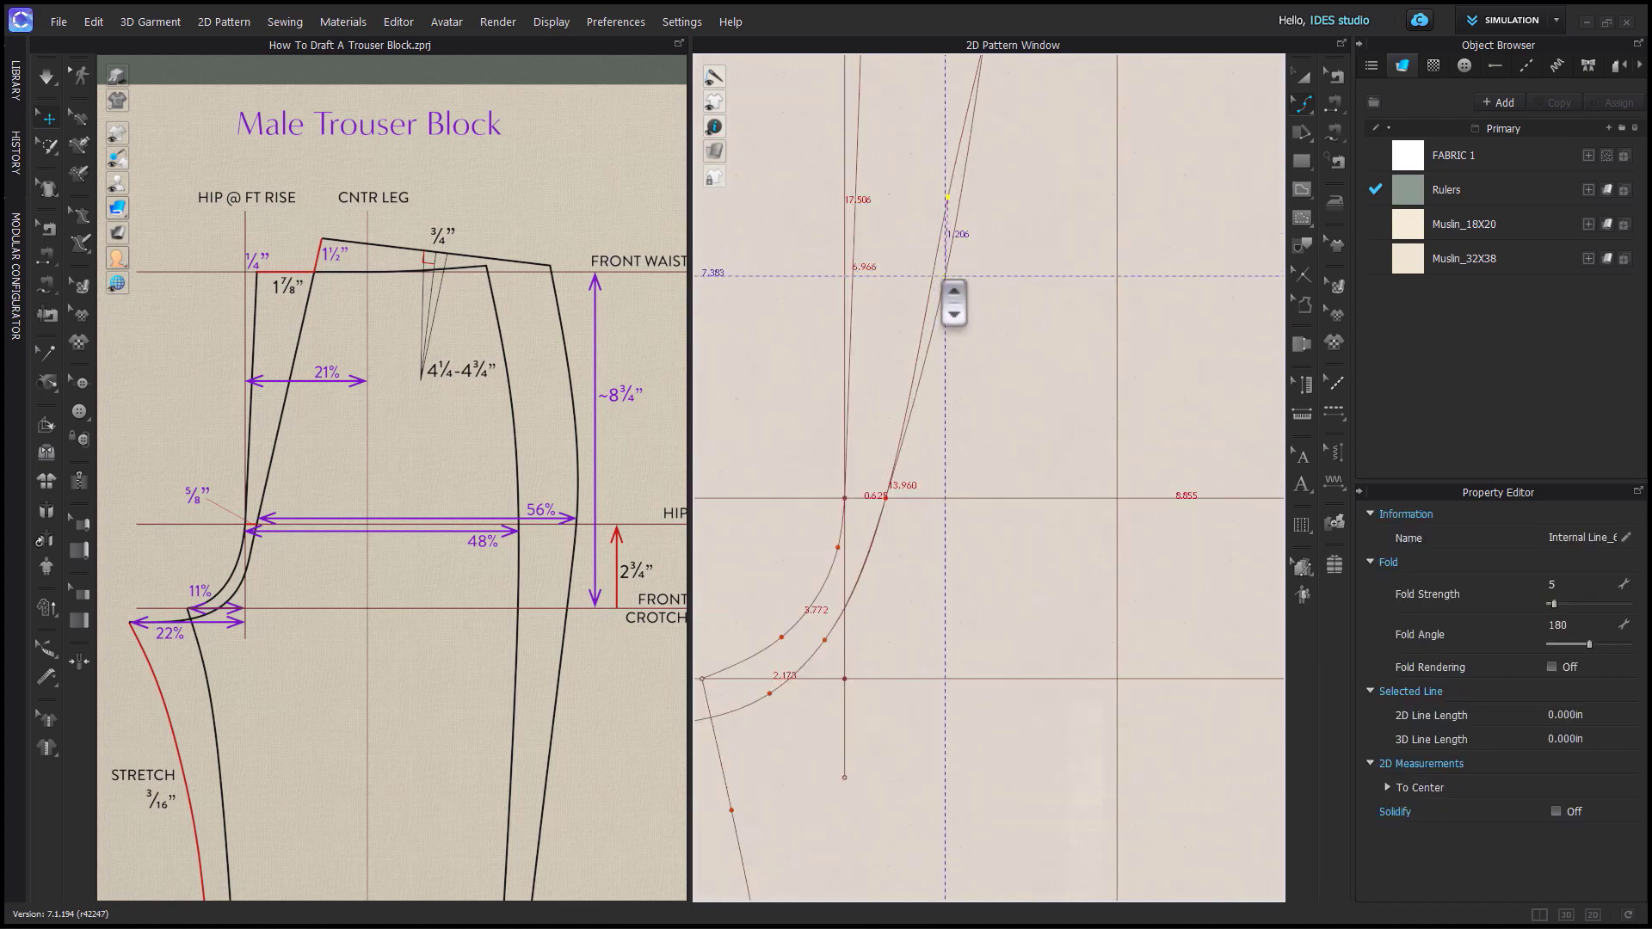
{"action": "left_click_drag", "start_coordinate": [938, 280], "coordinate": [931, 286]}
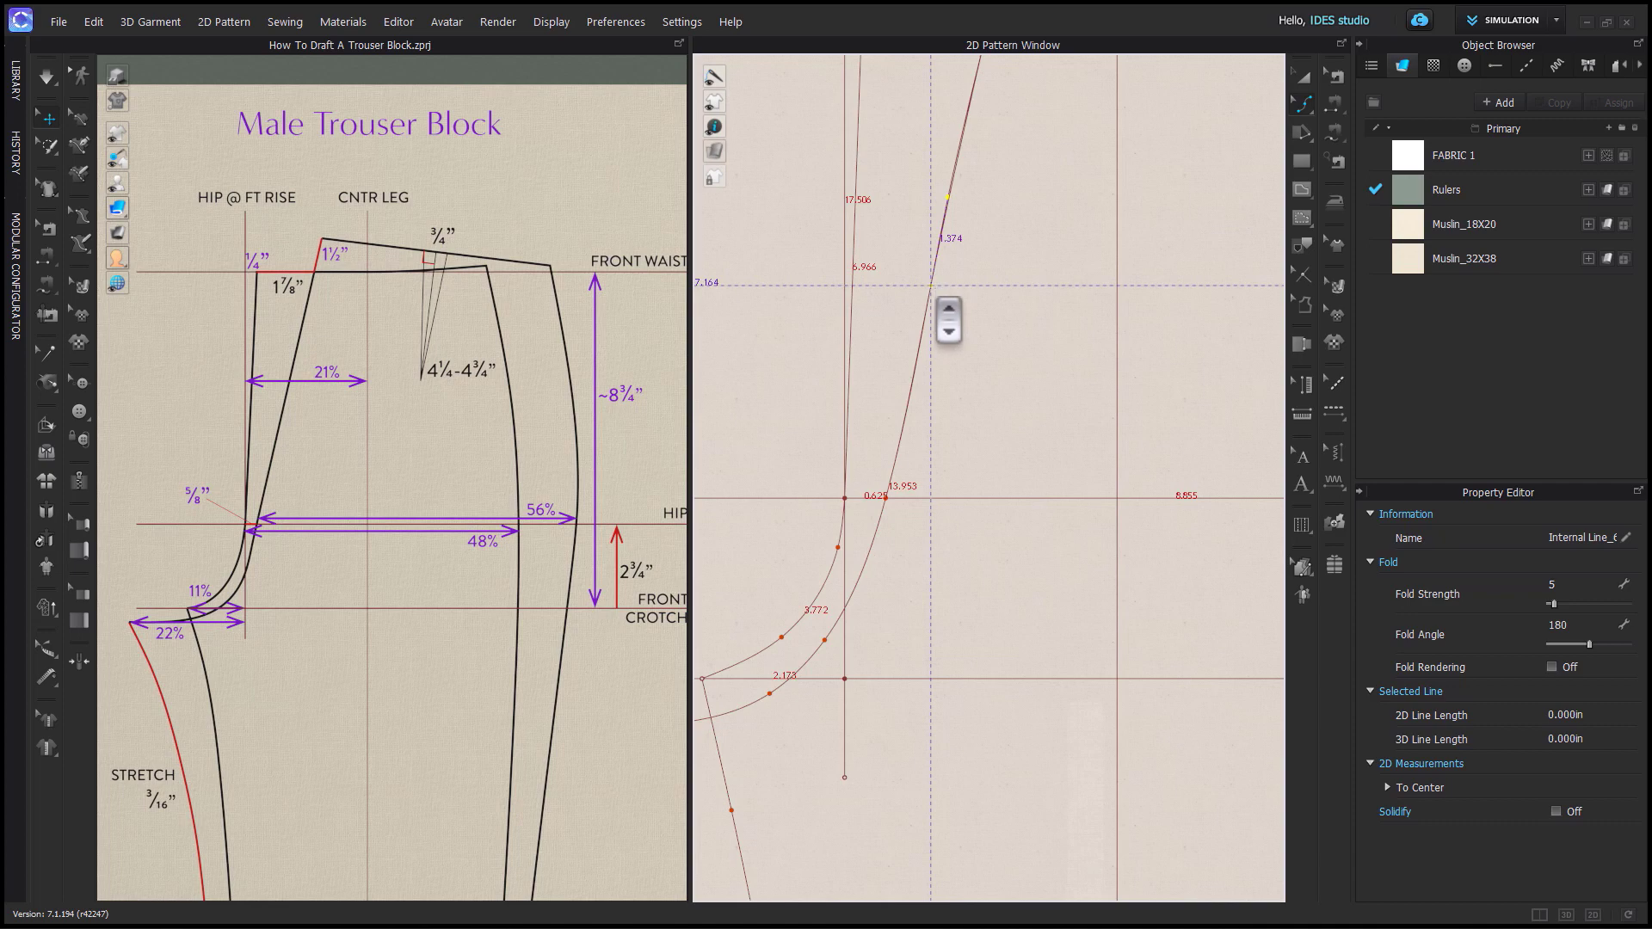
{"action": "scroll", "coordinate": [948, 320], "scroll_direction": "down", "scroll_amount": 3}
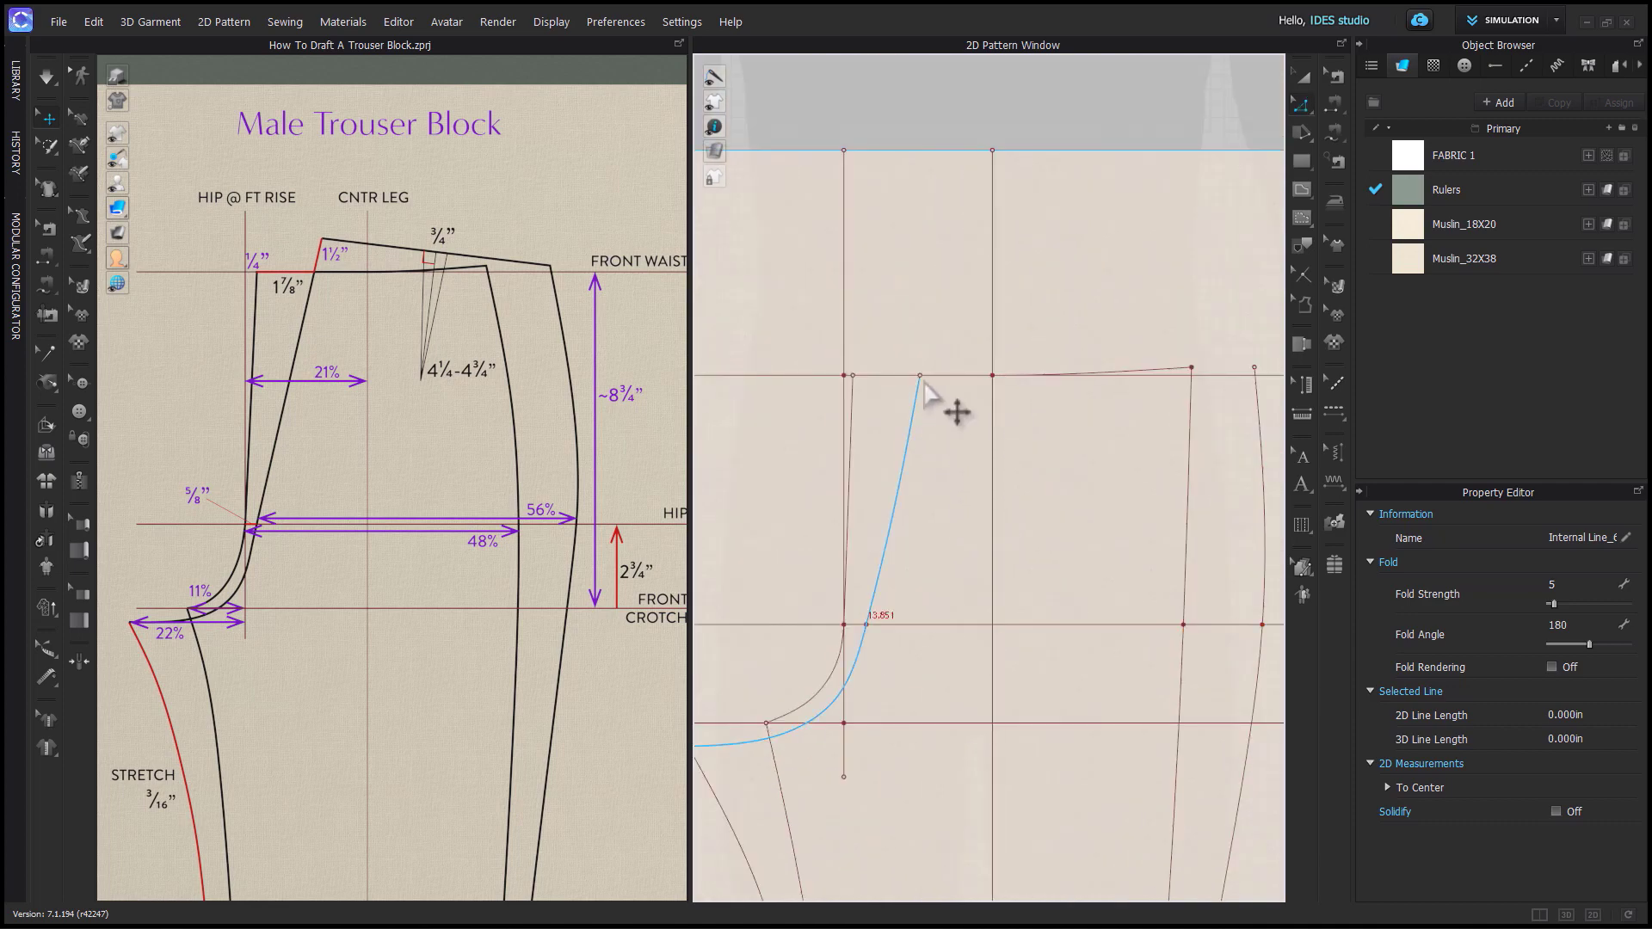
Extend the top of the back rise 1.5 in above the waistline along its own slope.
{"action": "left_click", "coordinate": [921, 382]}
{"action": "left_click", "coordinate": [935, 394]}
{"action": "left_click_drag", "start_coordinate": [922, 381], "coordinate": [926, 348]}
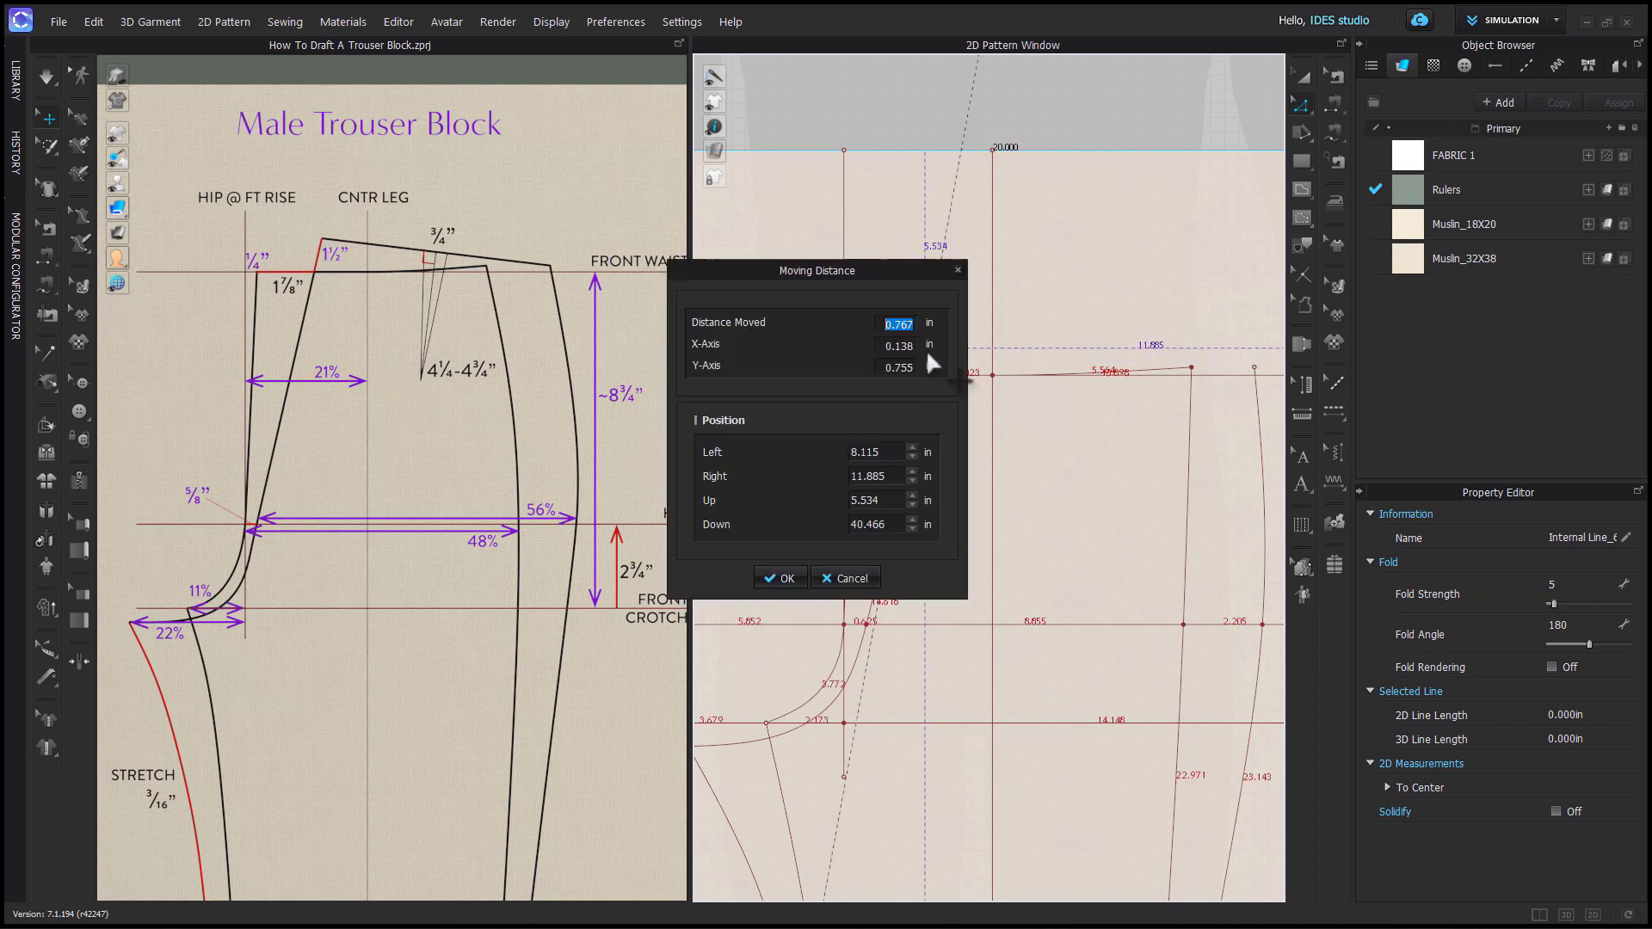
{"action": "right_click", "coordinate": [926, 349]}
{"action": "type", "text": "1.5"}
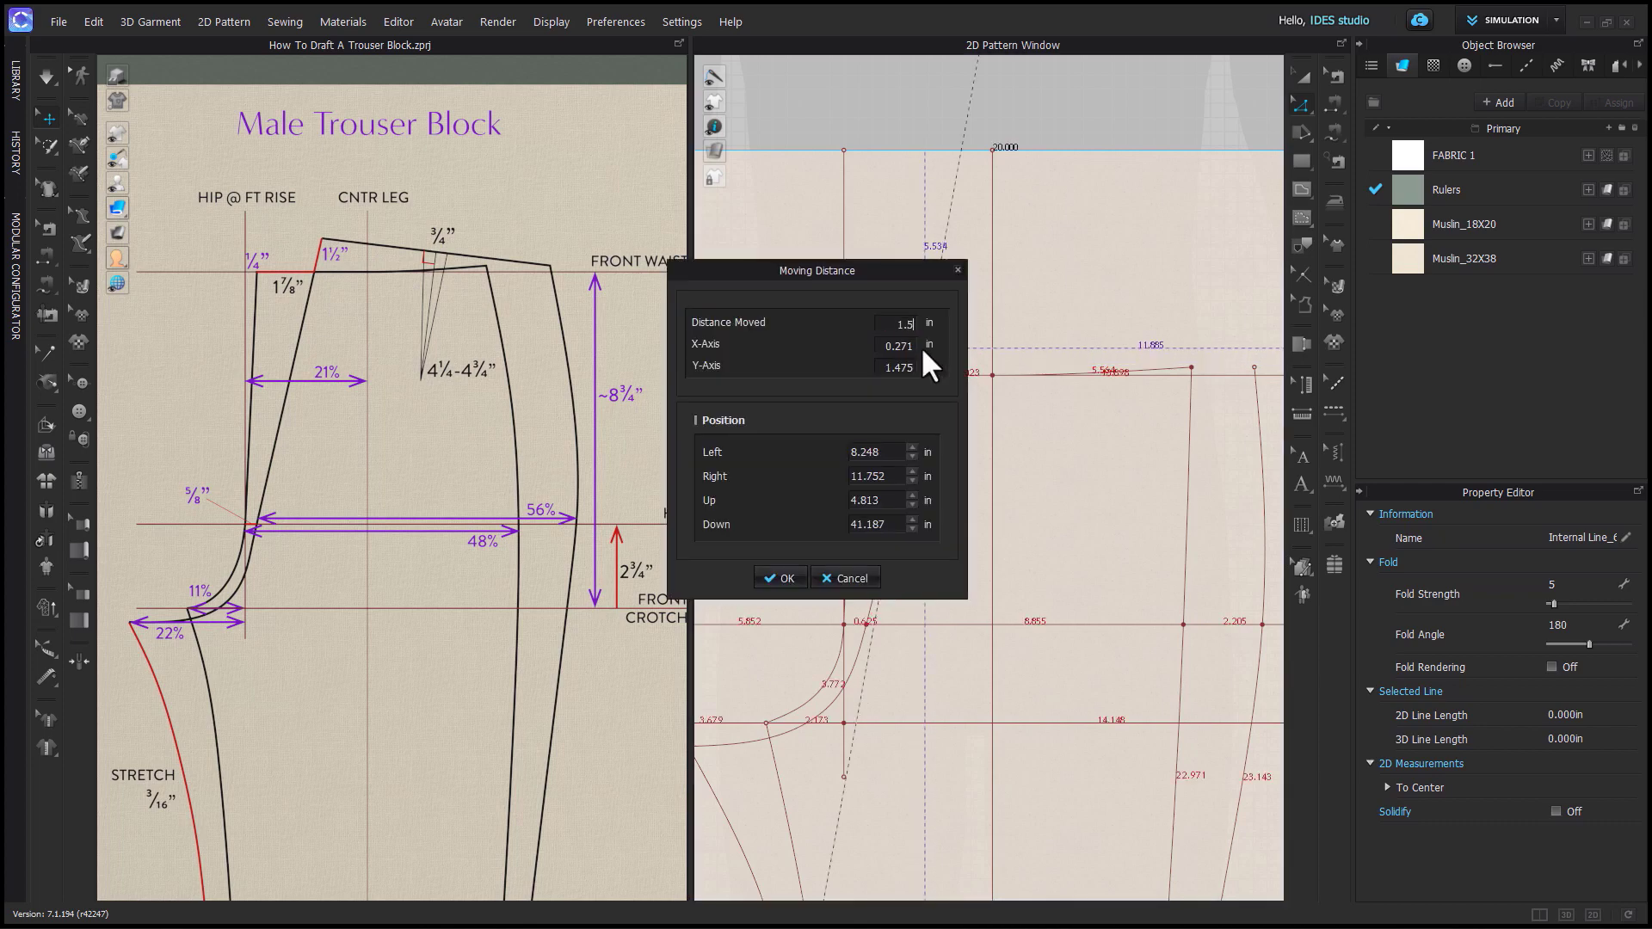
{"action": "key", "text": "Return"}
{"action": "scroll", "coordinate": [972, 490], "scroll_direction": "down", "scroll_amount": 3}
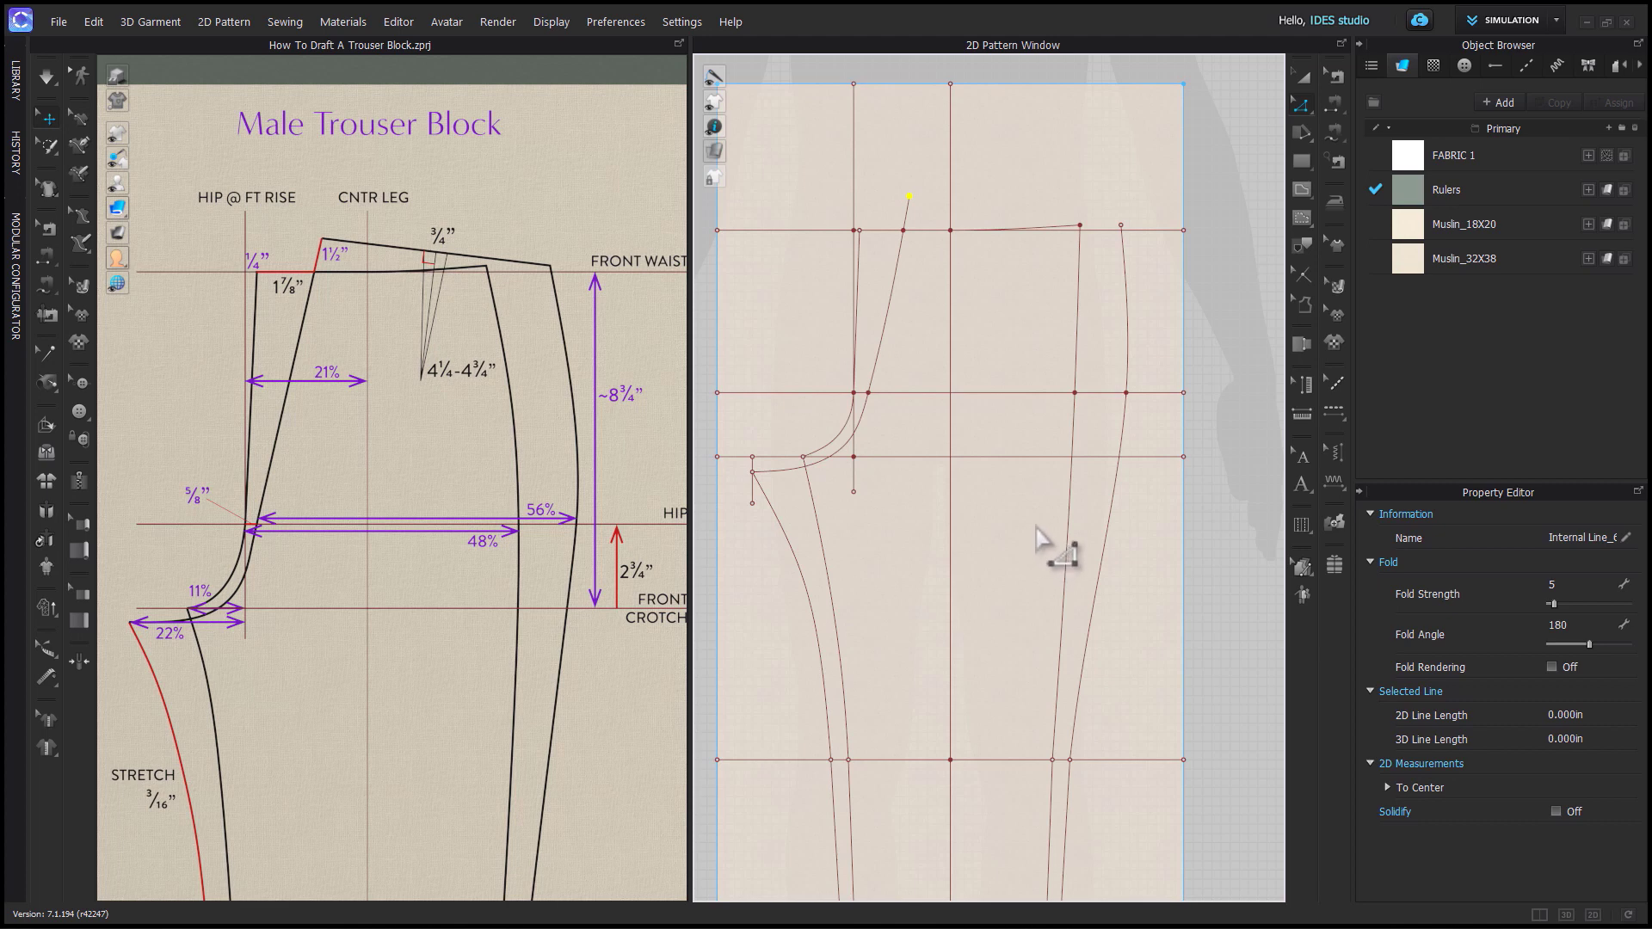
Draw the back waistline as a straight line from the raised top of the back rise to the top of the back side seam.
{"action": "key", "text": "g"}
{"action": "left_click", "coordinate": [910, 196]}
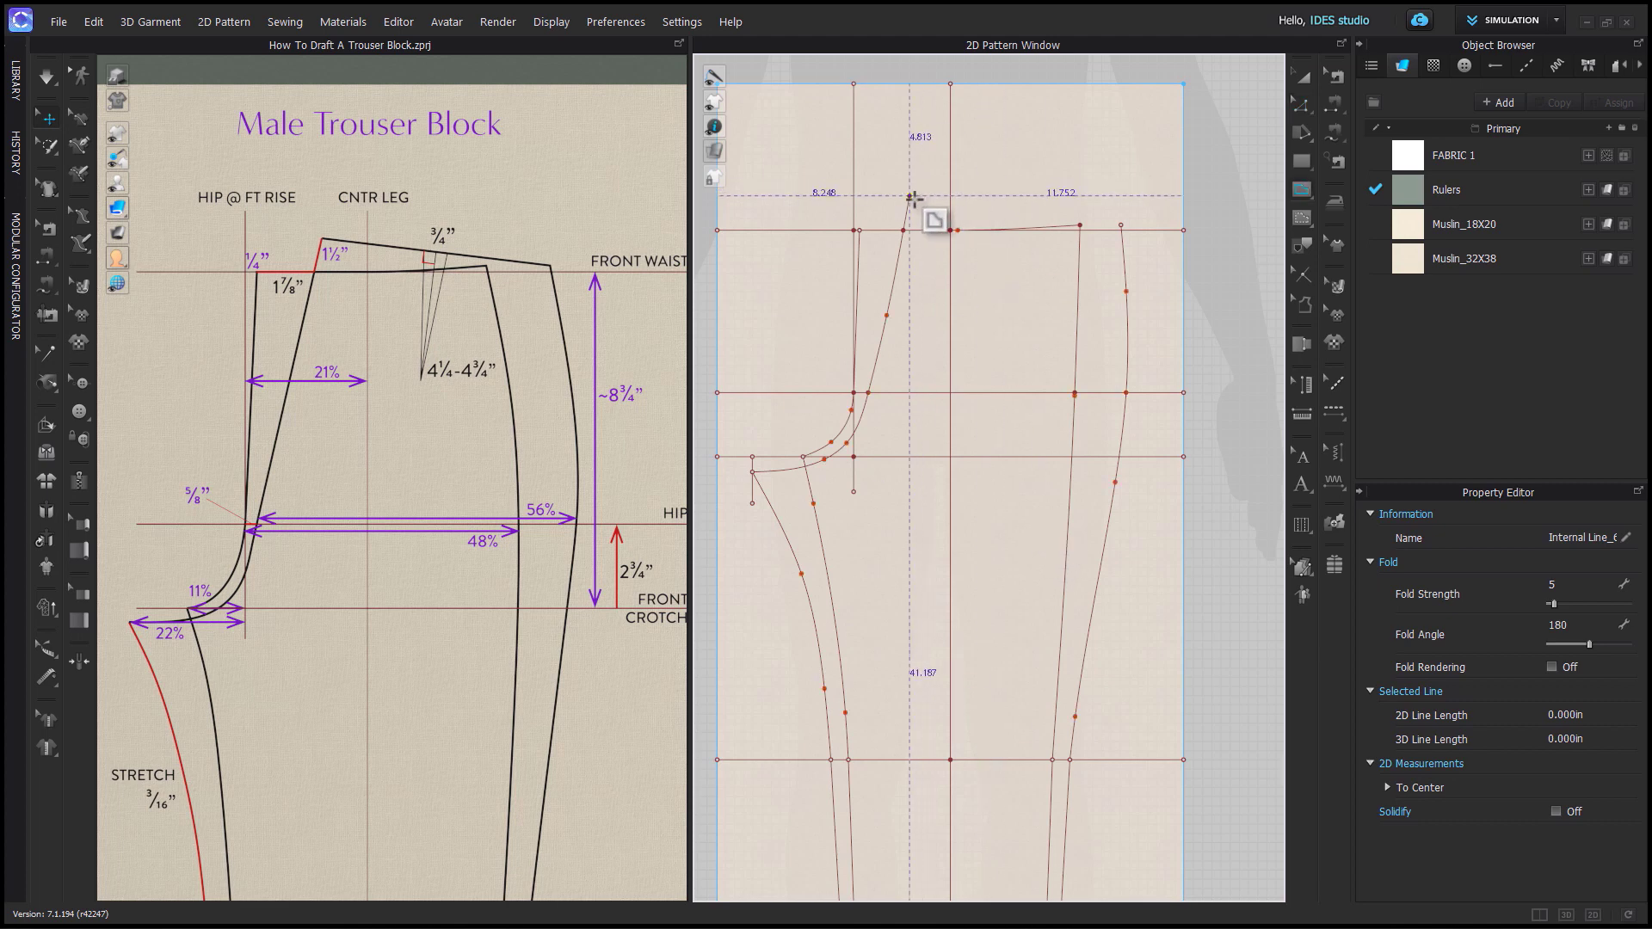
{"action": "double_click", "coordinate": [1123, 225]}
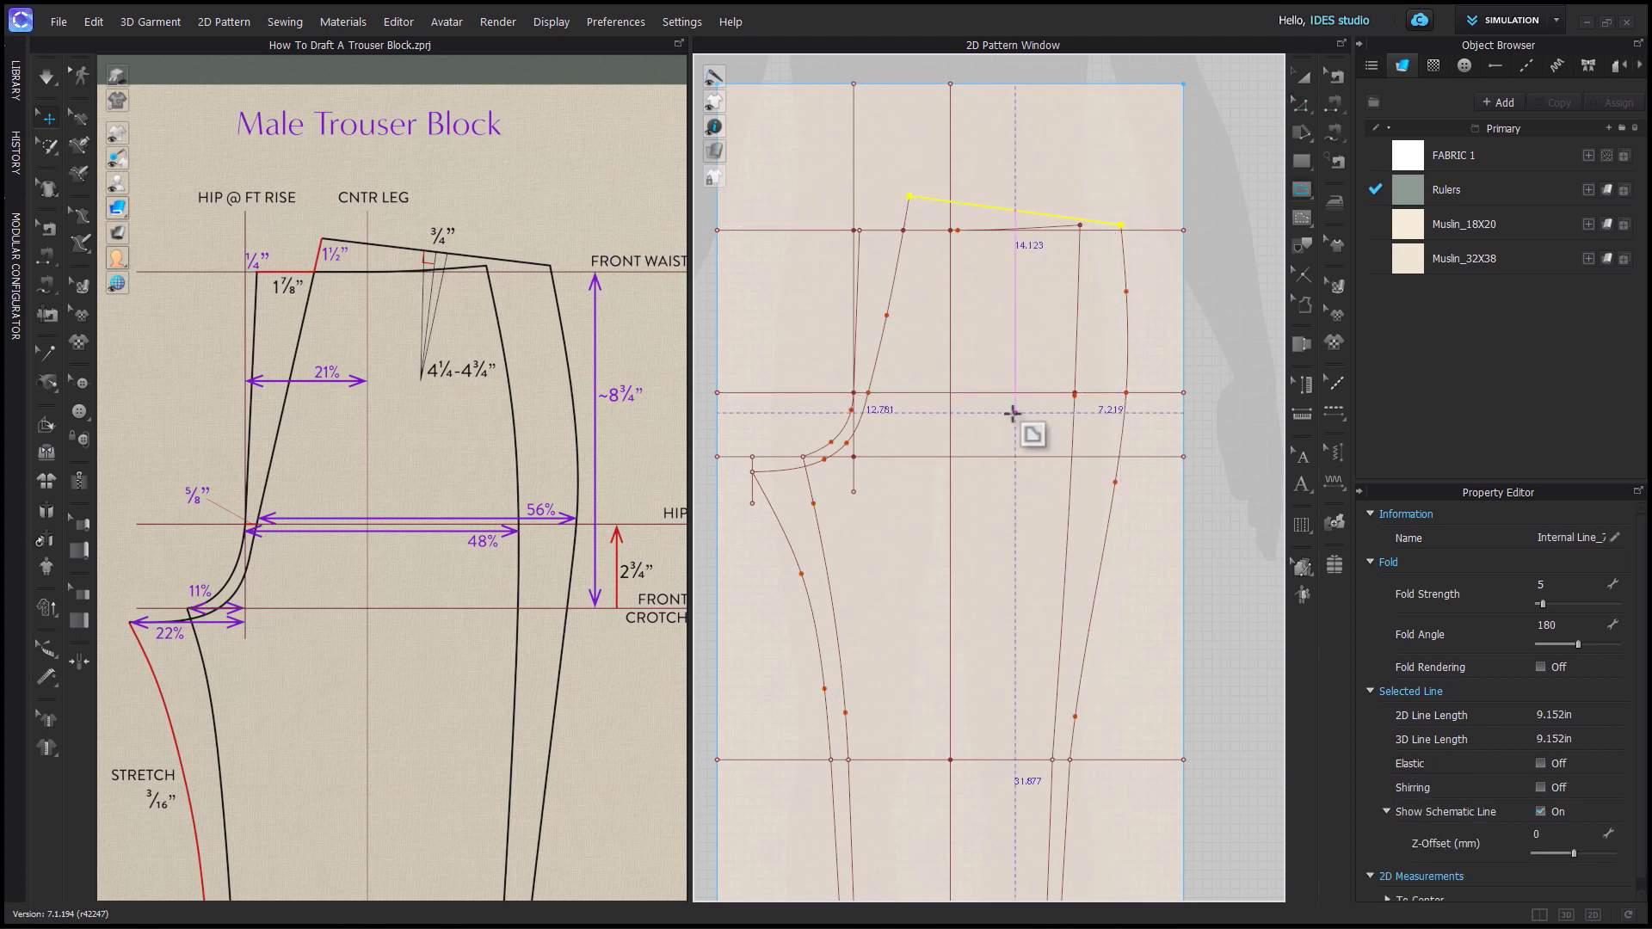
Measure the back waistline and check the back waist calculation in the reference draft's Math table.
{"action": "key", "text": "v"}
{"action": "left_click", "coordinate": [1035, 241]}
{"action": "left_click", "coordinate": [1033, 216]}
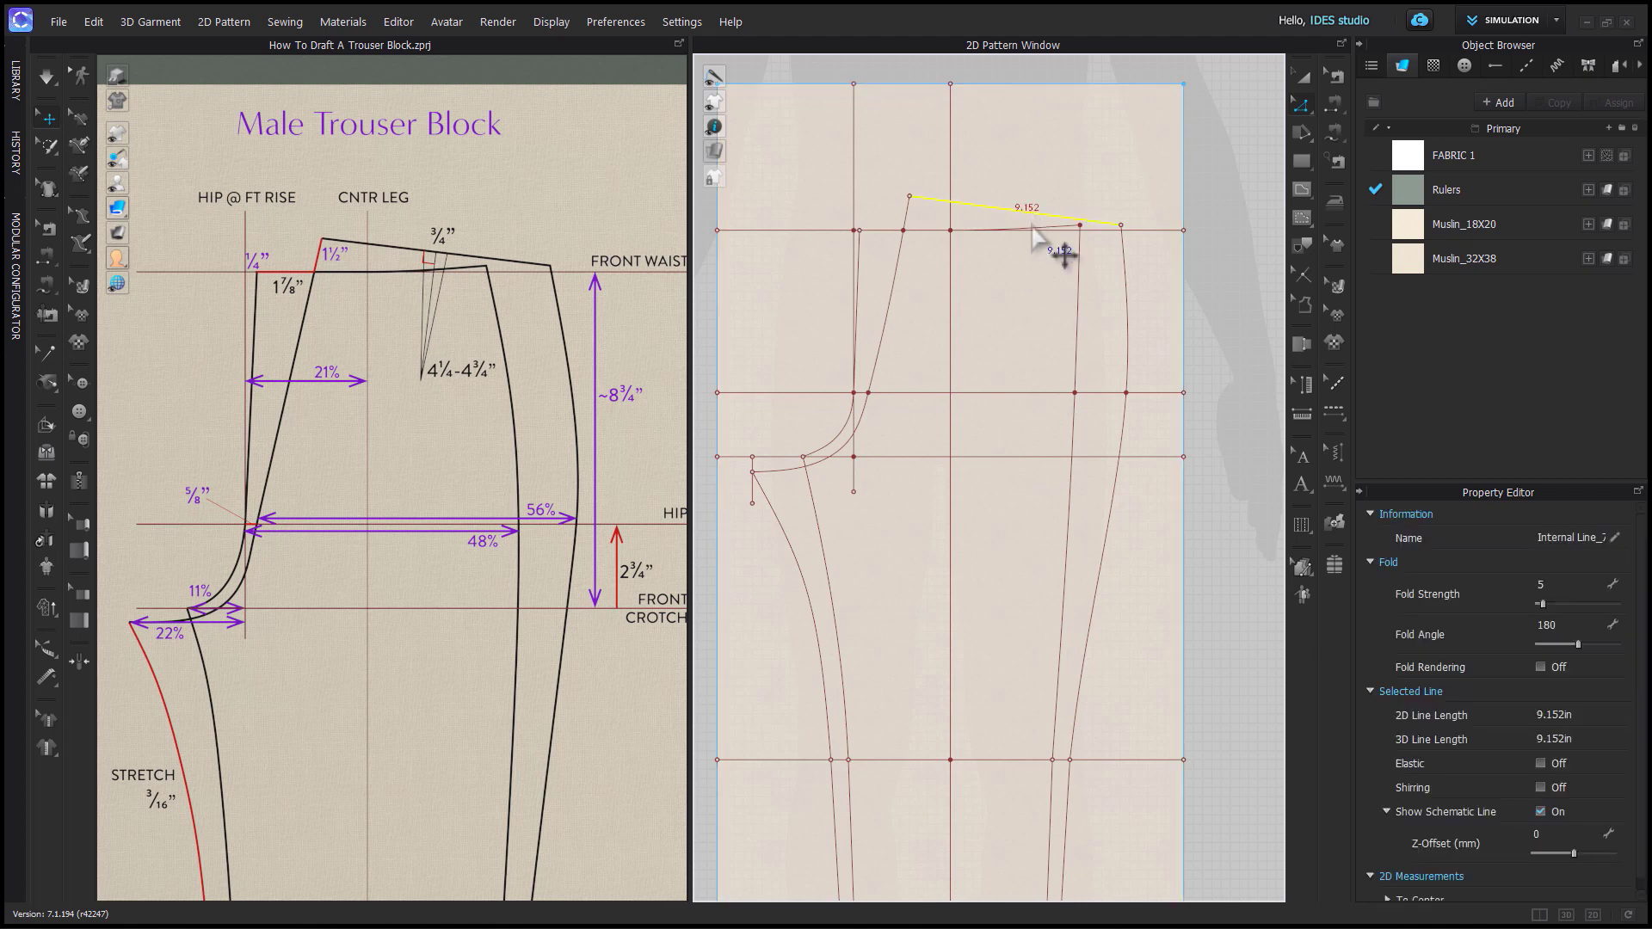
{"action": "scroll", "coordinate": [1044, 405], "scroll_direction": "down", "scroll_amount": 2}
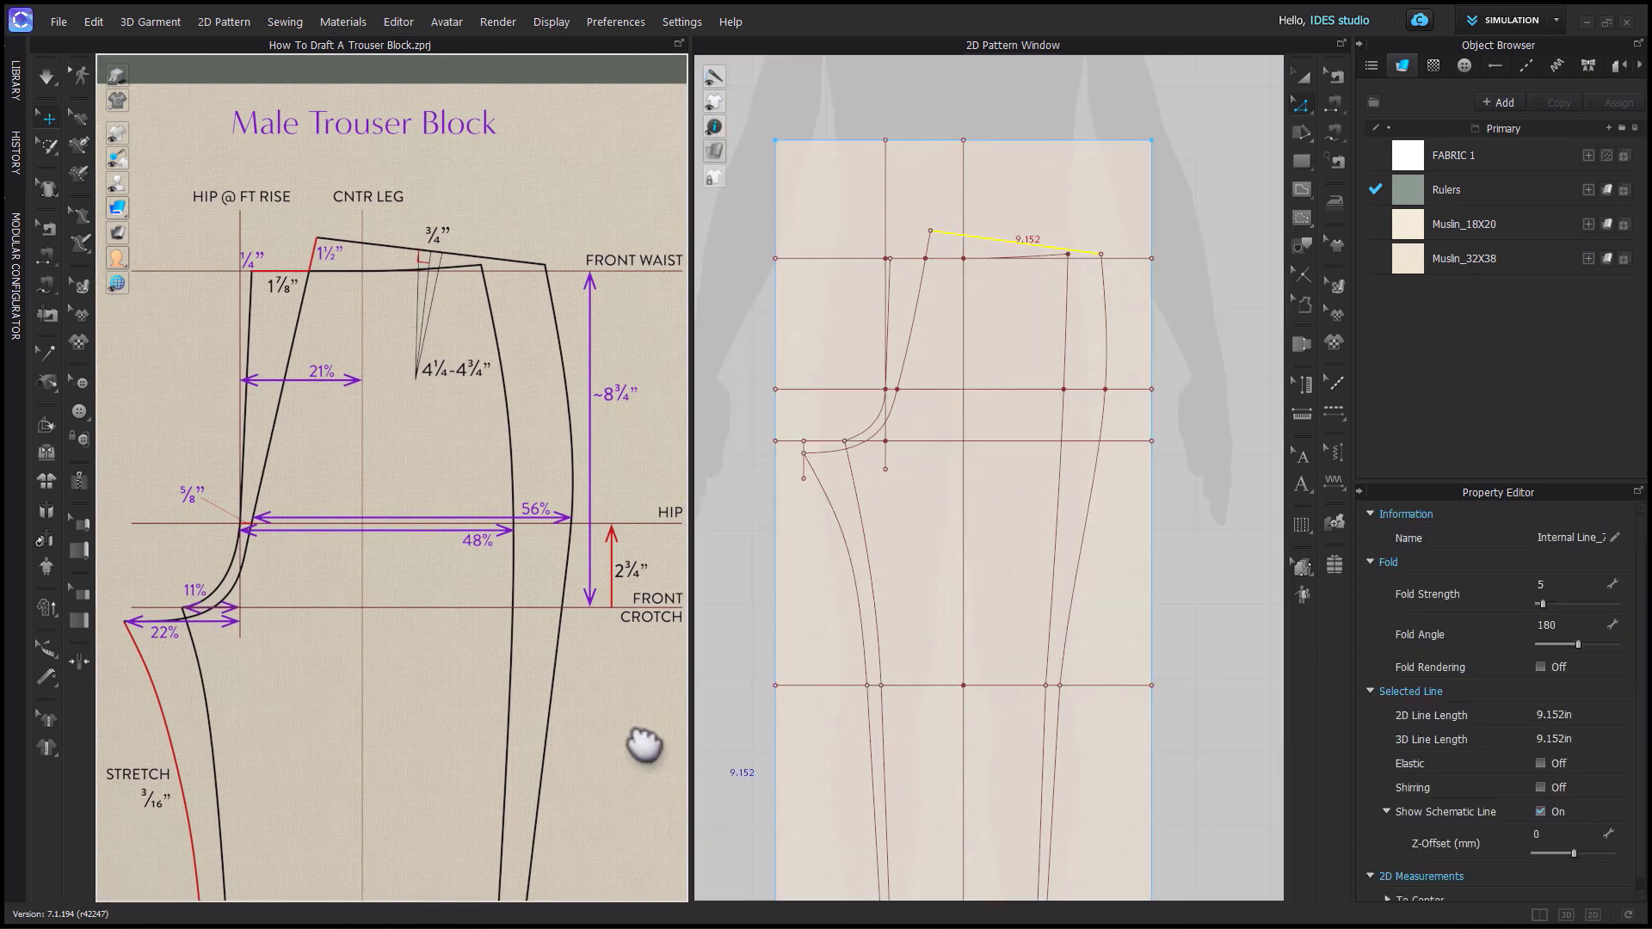
{"action": "middle_click_drag", "start_coordinate": [637, 740], "coordinate": [210, 419]}
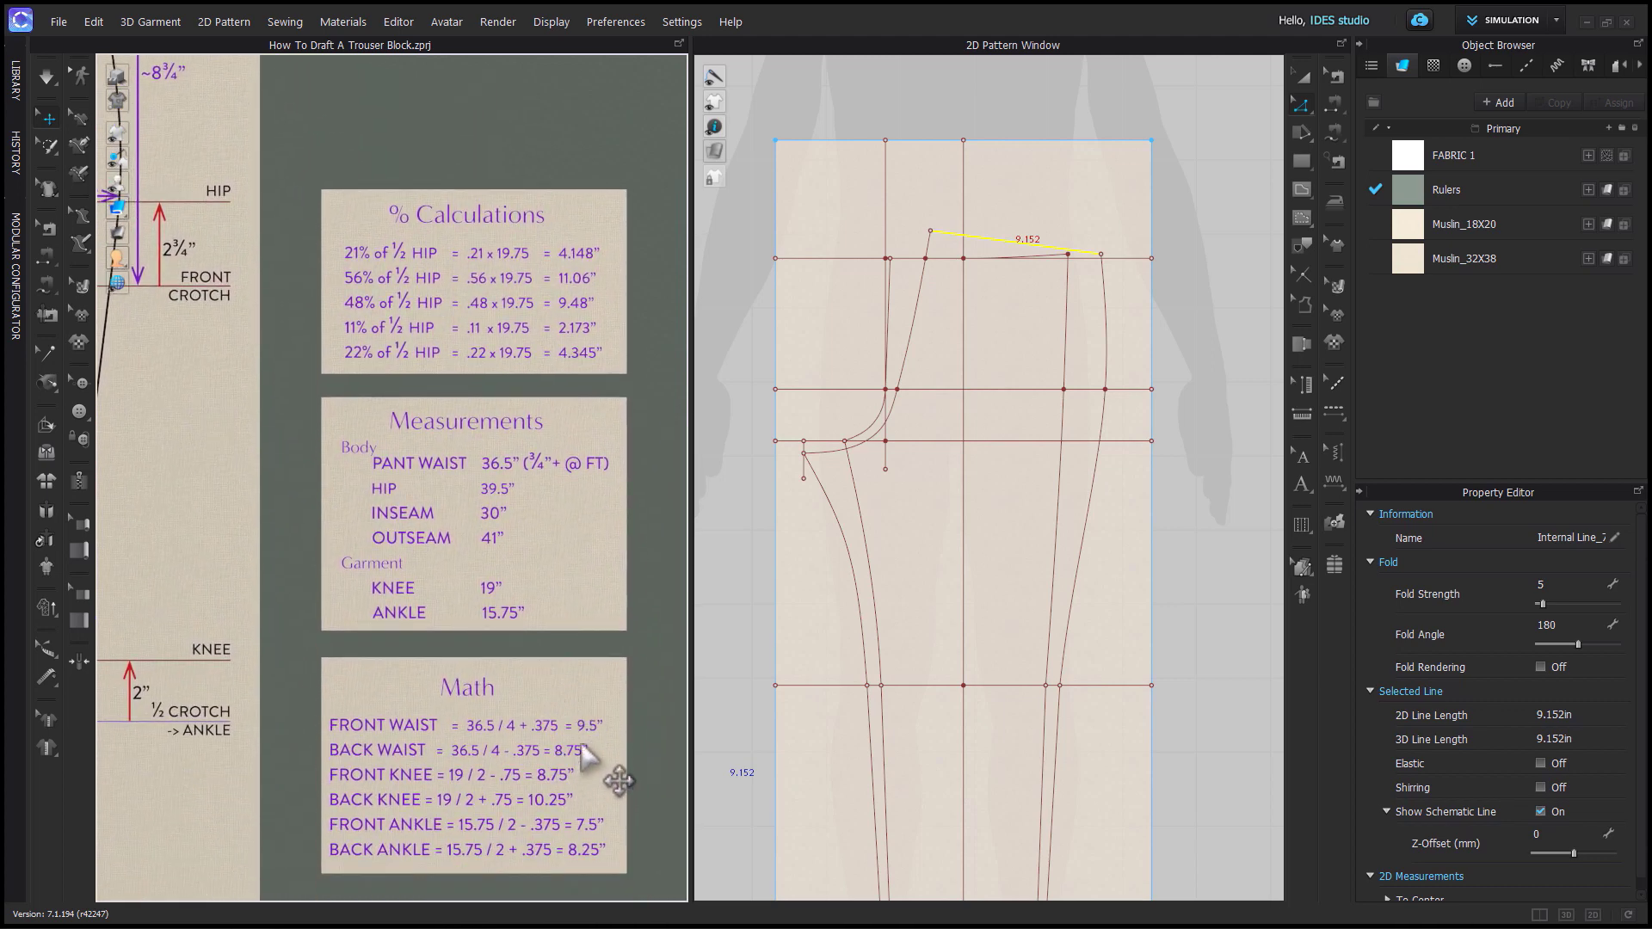
Merge the back waistline's outer end with the top point of the back side seam.
{"action": "scroll", "coordinate": [1118, 254], "scroll_direction": "up", "scroll_amount": 3}
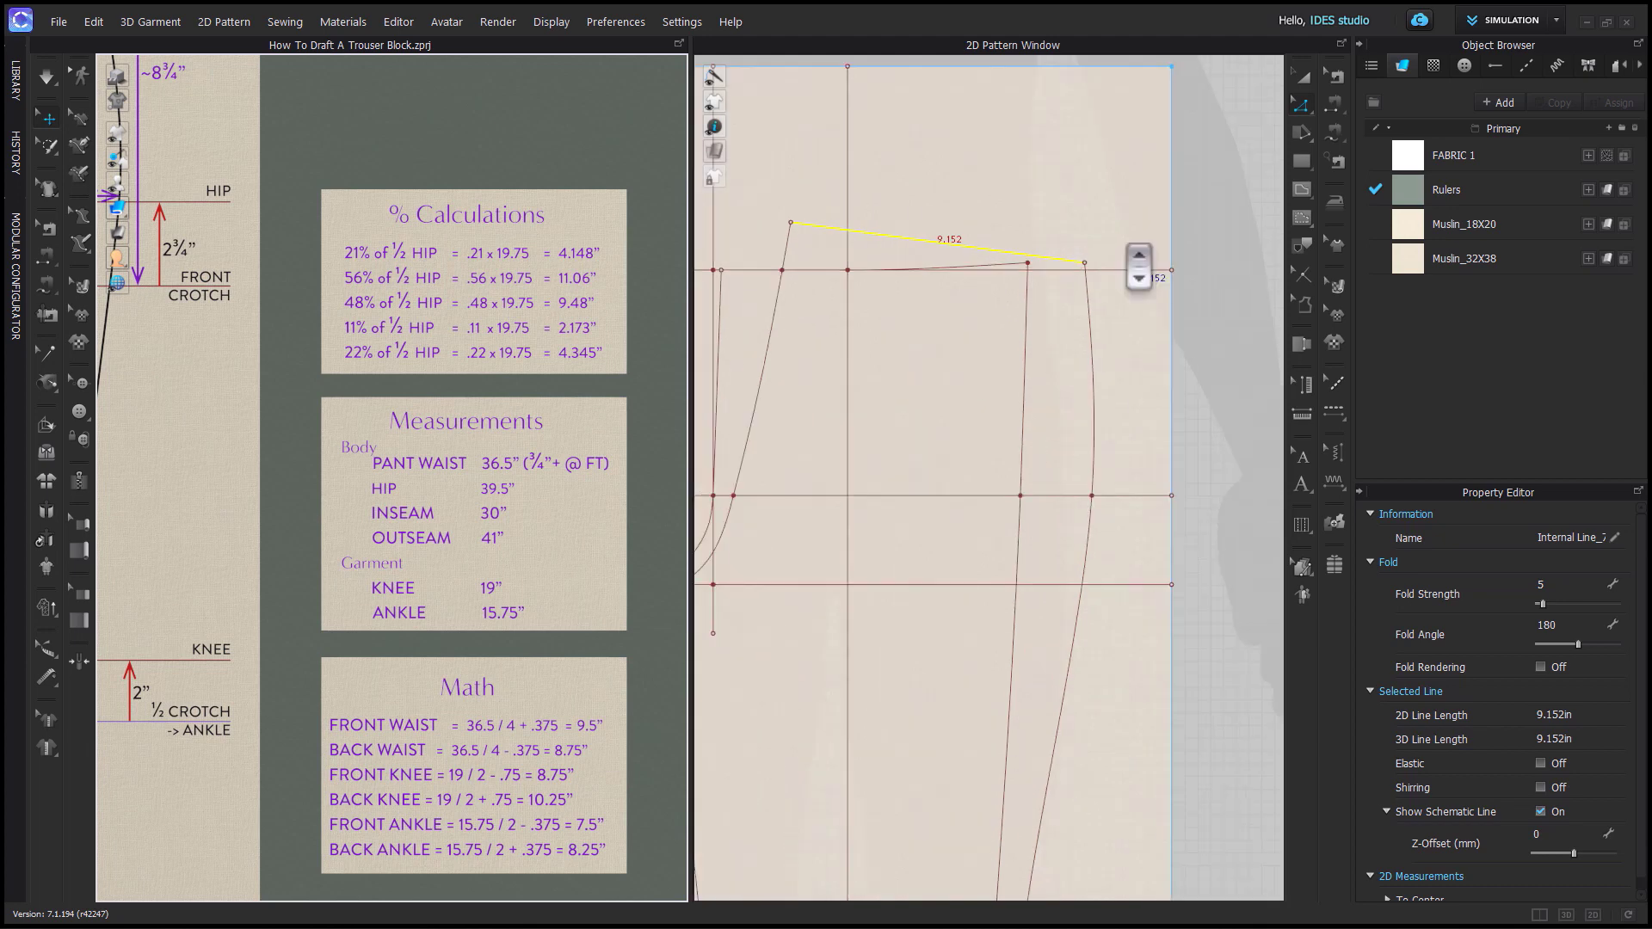
{"action": "right_click", "coordinate": [1073, 270]}
{"action": "left_click", "coordinate": [1120, 439]}
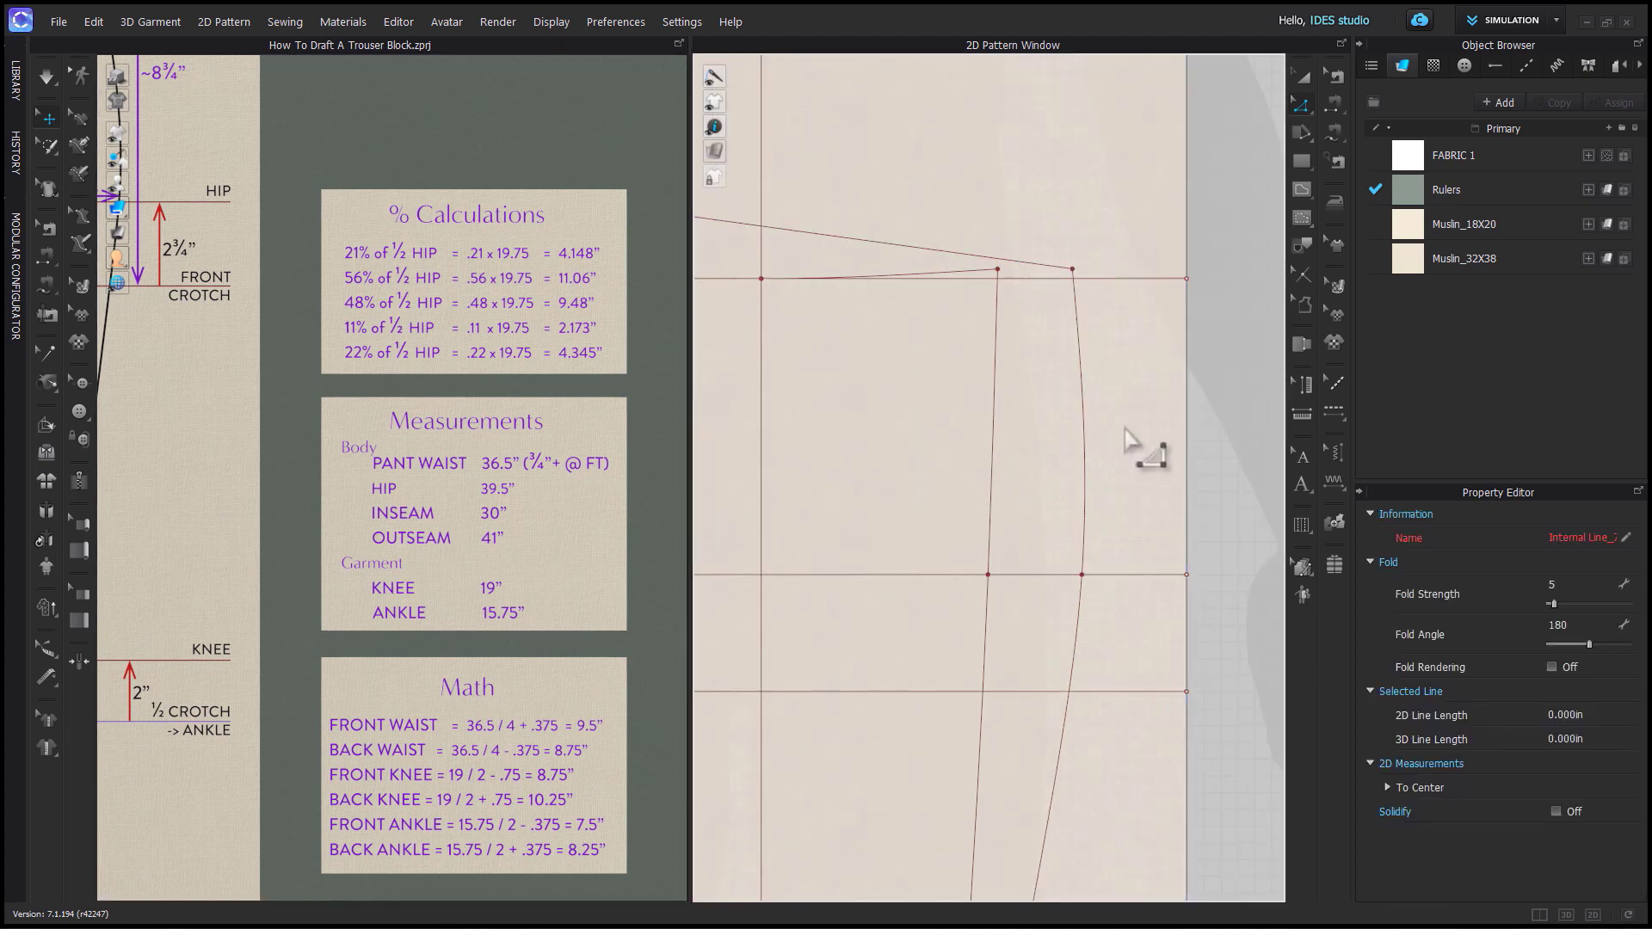
{"action": "scroll", "coordinate": [1140, 440], "scroll_direction": "down", "scroll_amount": 3}
Move the back waist and side seam corner outward to make the waistline about 9.5 in long, and smooth the side seam above the hipline.
{"action": "left_click", "coordinate": [1091, 324]}
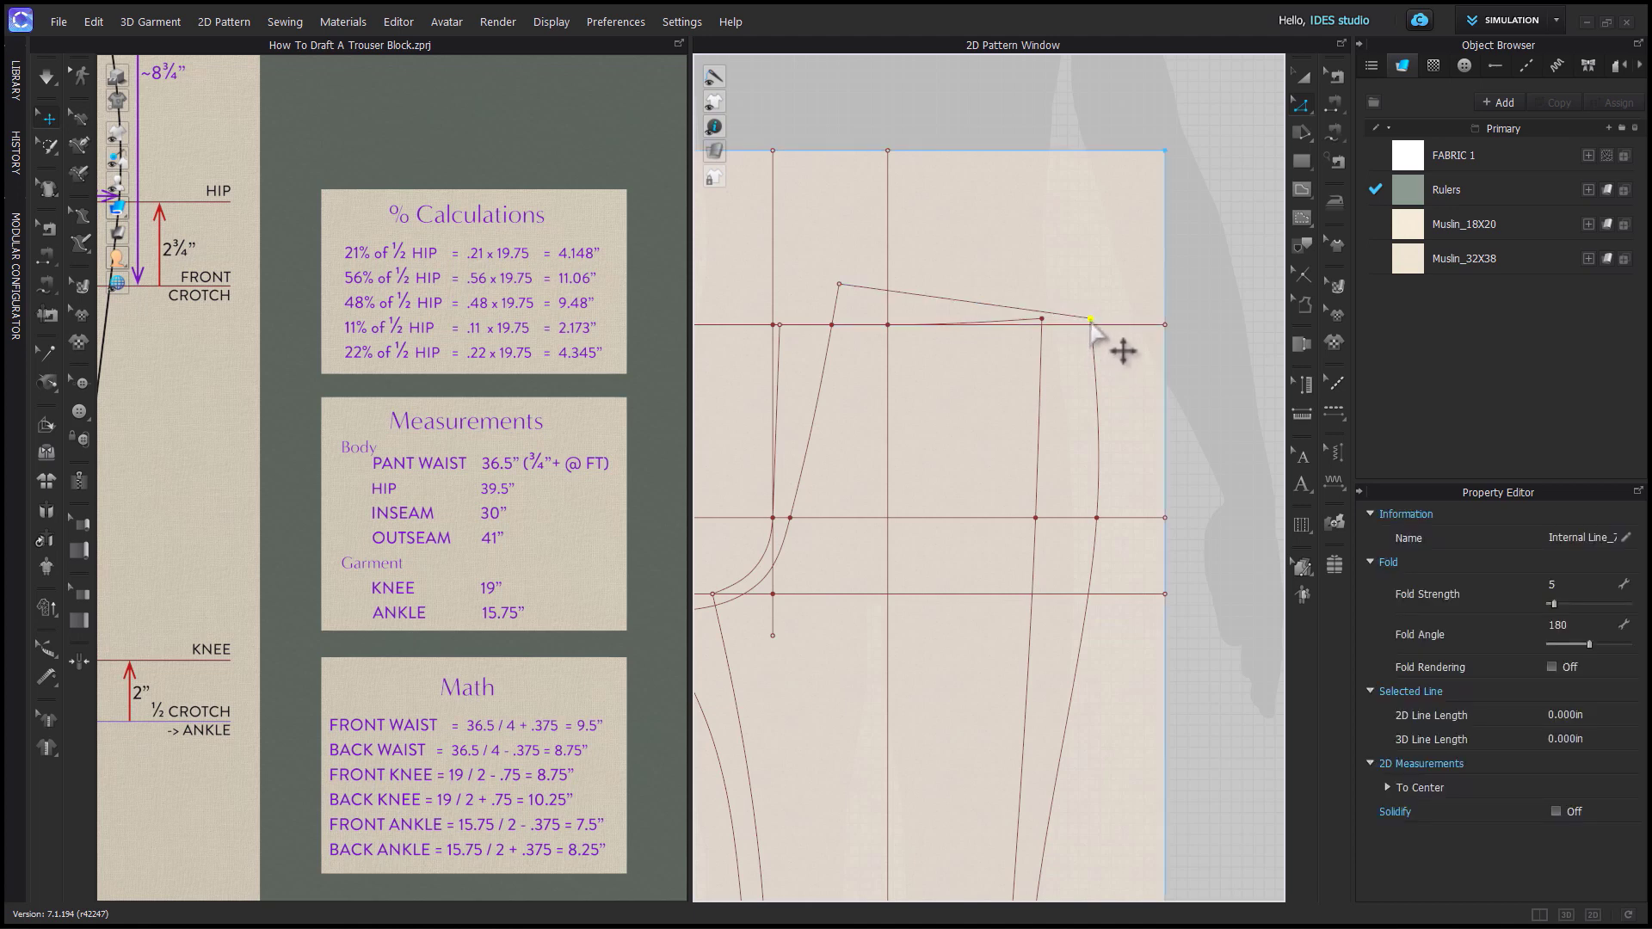
{"action": "left_click_drag", "start_coordinate": [1091, 323], "coordinate": [1102, 326]}
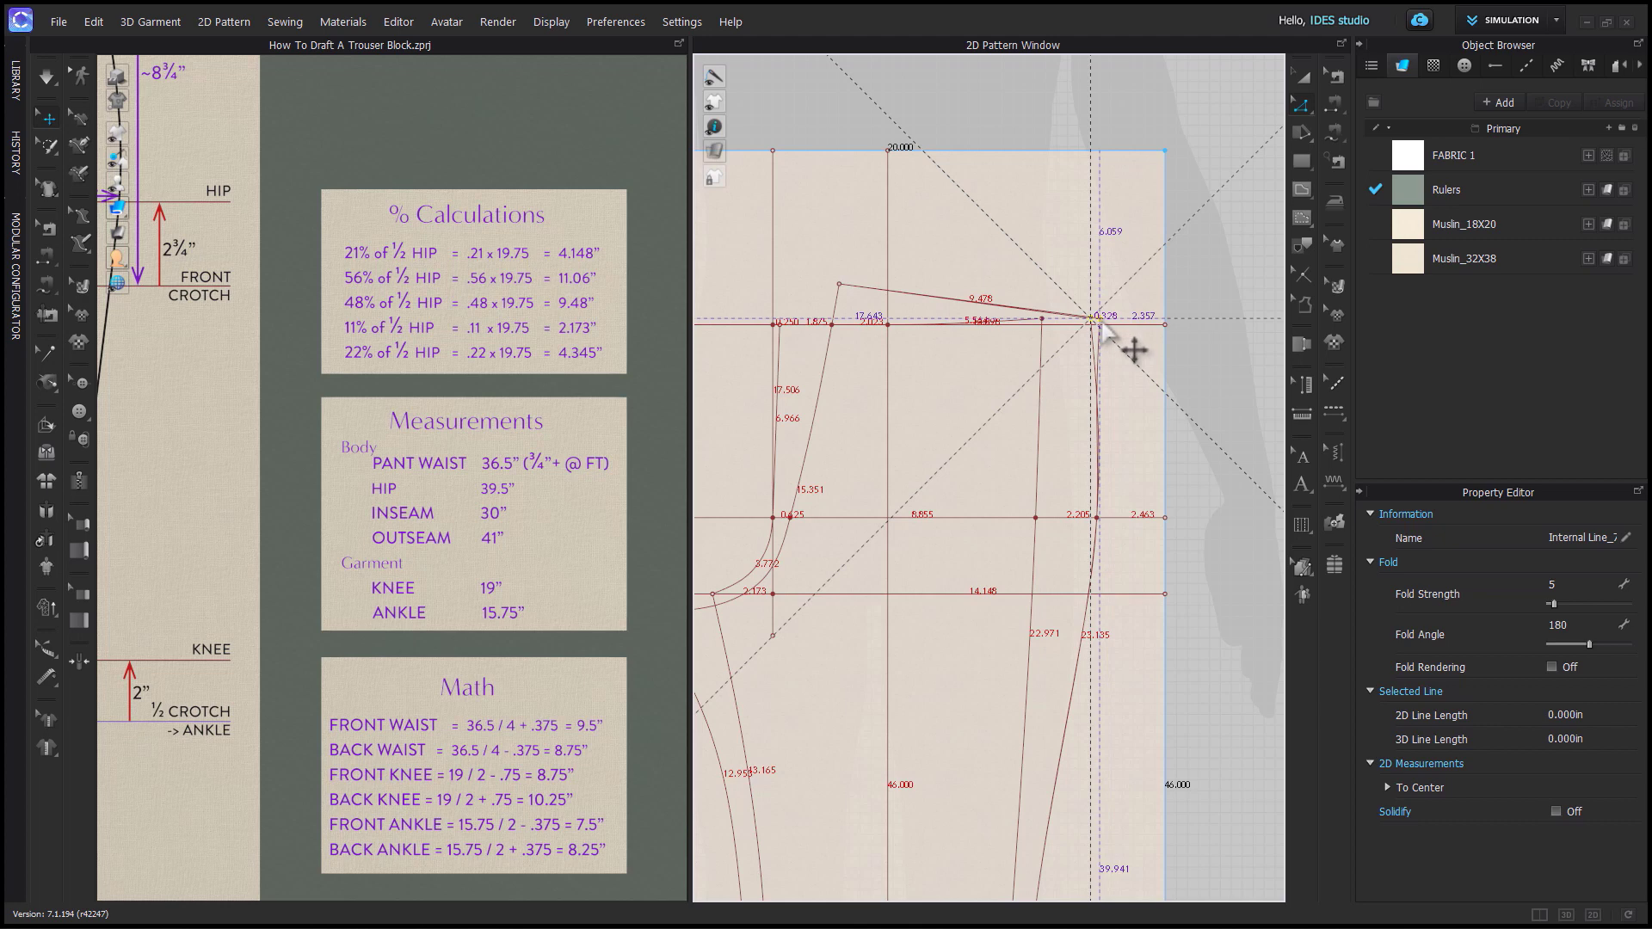
{"action": "left_click_drag", "start_coordinate": [1101, 325], "coordinate": [1101, 320]}
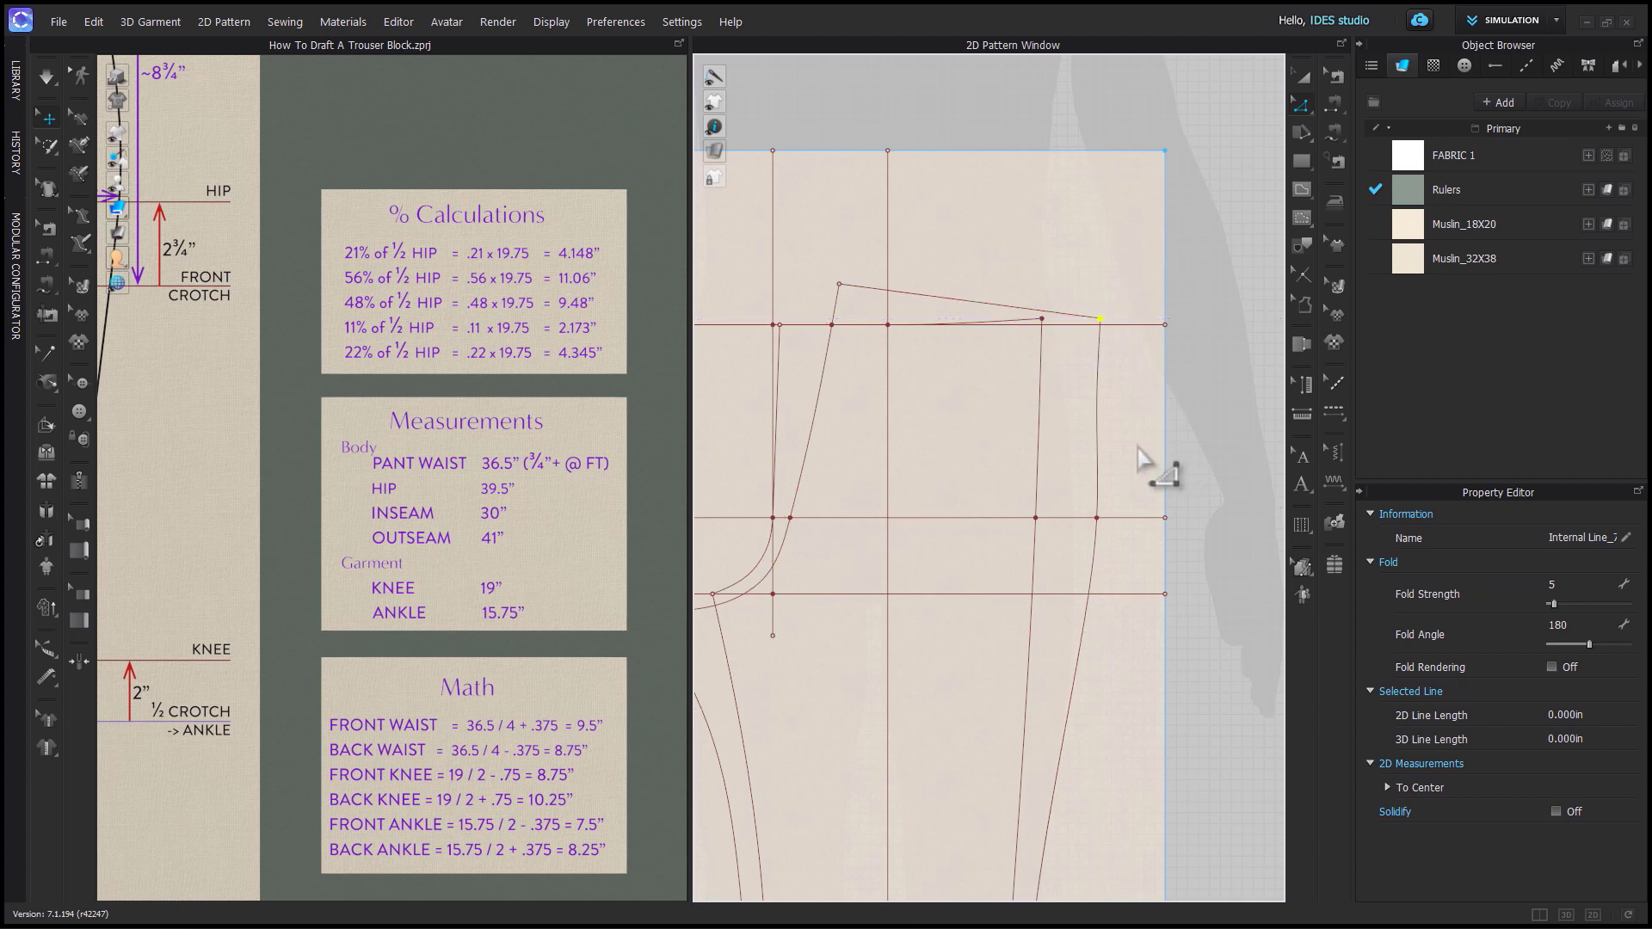
{"action": "key", "text": "v"}
{"action": "left_click", "coordinate": [1147, 464]}
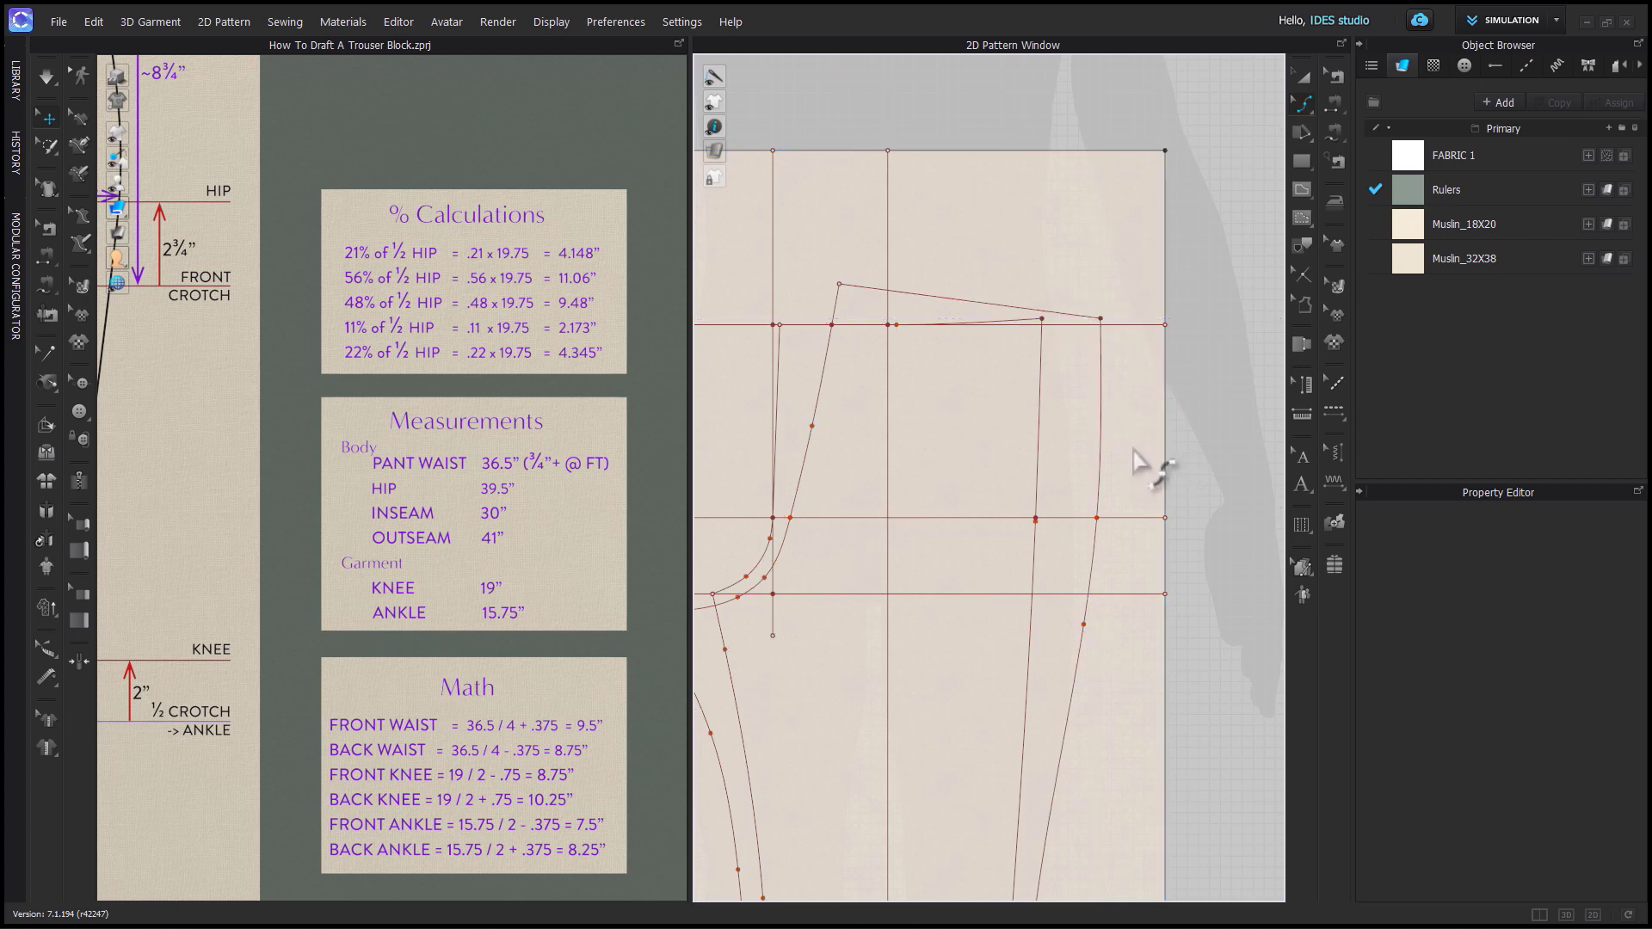
Trace the front inseam, hem, side seam, rise and waistline as a new pattern piece beside the draft and assign Muslin_32X38 to it.
{"action": "scroll", "coordinate": [1187, 516], "scroll_direction": "down", "scroll_amount": 8}
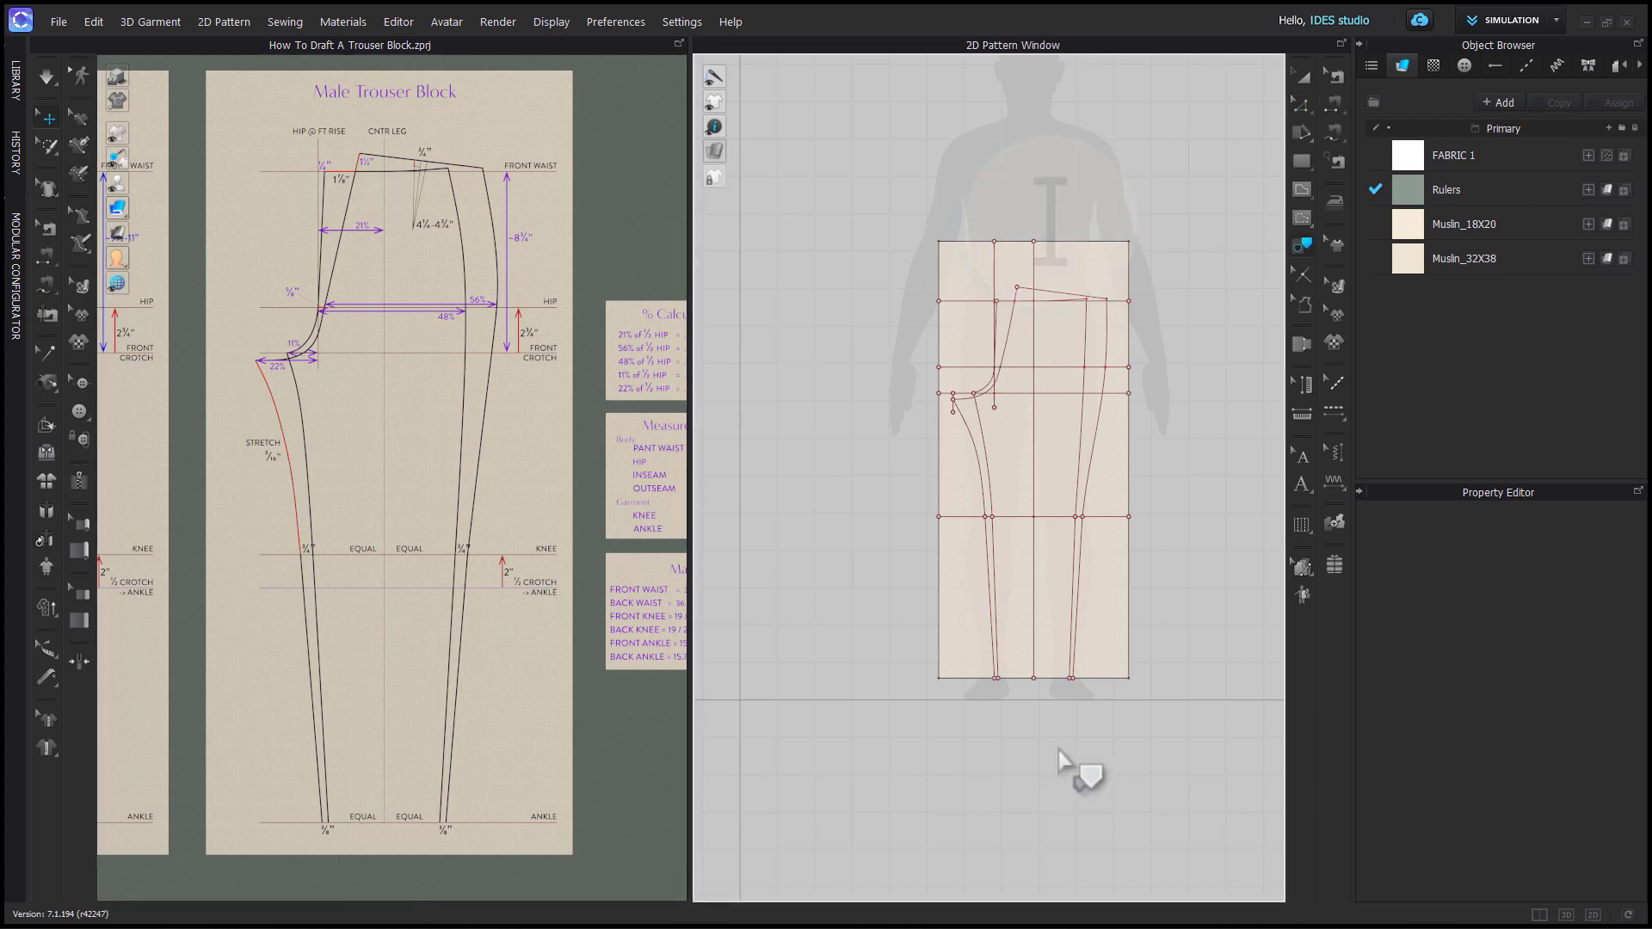
{"action": "key", "text": "i"}
{"action": "scroll", "coordinate": [1028, 396], "scroll_direction": "up", "scroll_amount": 2}
{"action": "left_click", "coordinate": [970, 468]}
{"action": "left_click", "coordinate": [990, 647], "text": "shift"}
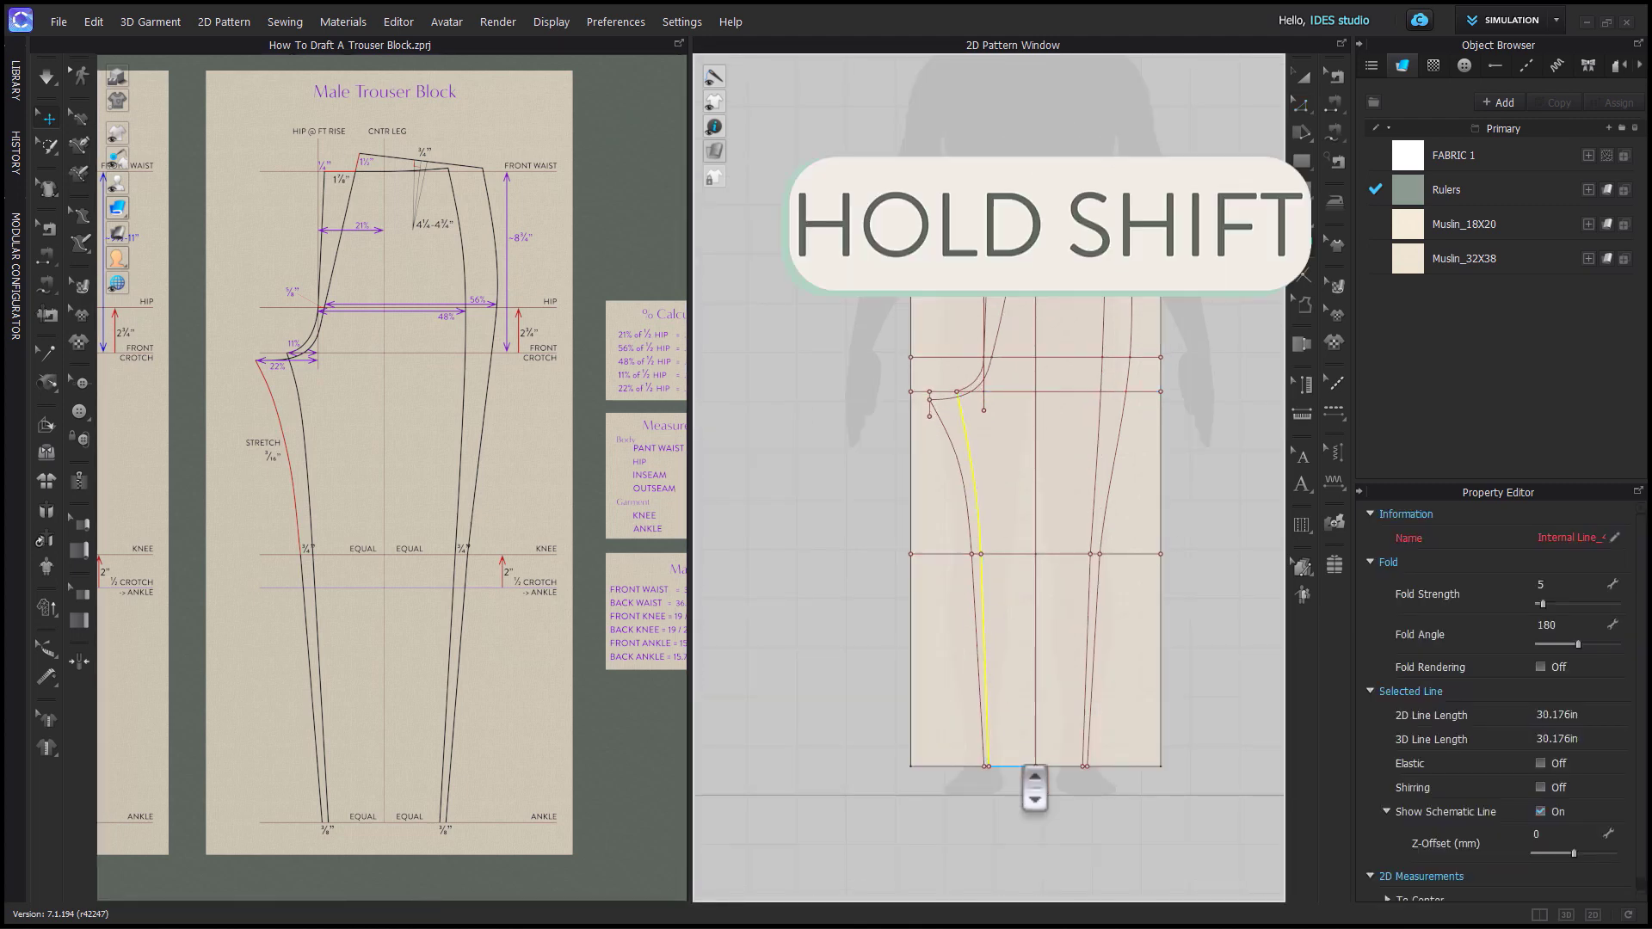
{"action": "left_click", "coordinate": [1037, 765], "text": "shift"}
{"action": "left_click", "coordinate": [1090, 680], "text": "shift"}
{"action": "left_click", "coordinate": [1104, 344], "text": "shift"}
{"action": "scroll", "coordinate": [1076, 270], "scroll_direction": "up", "scroll_amount": 3}
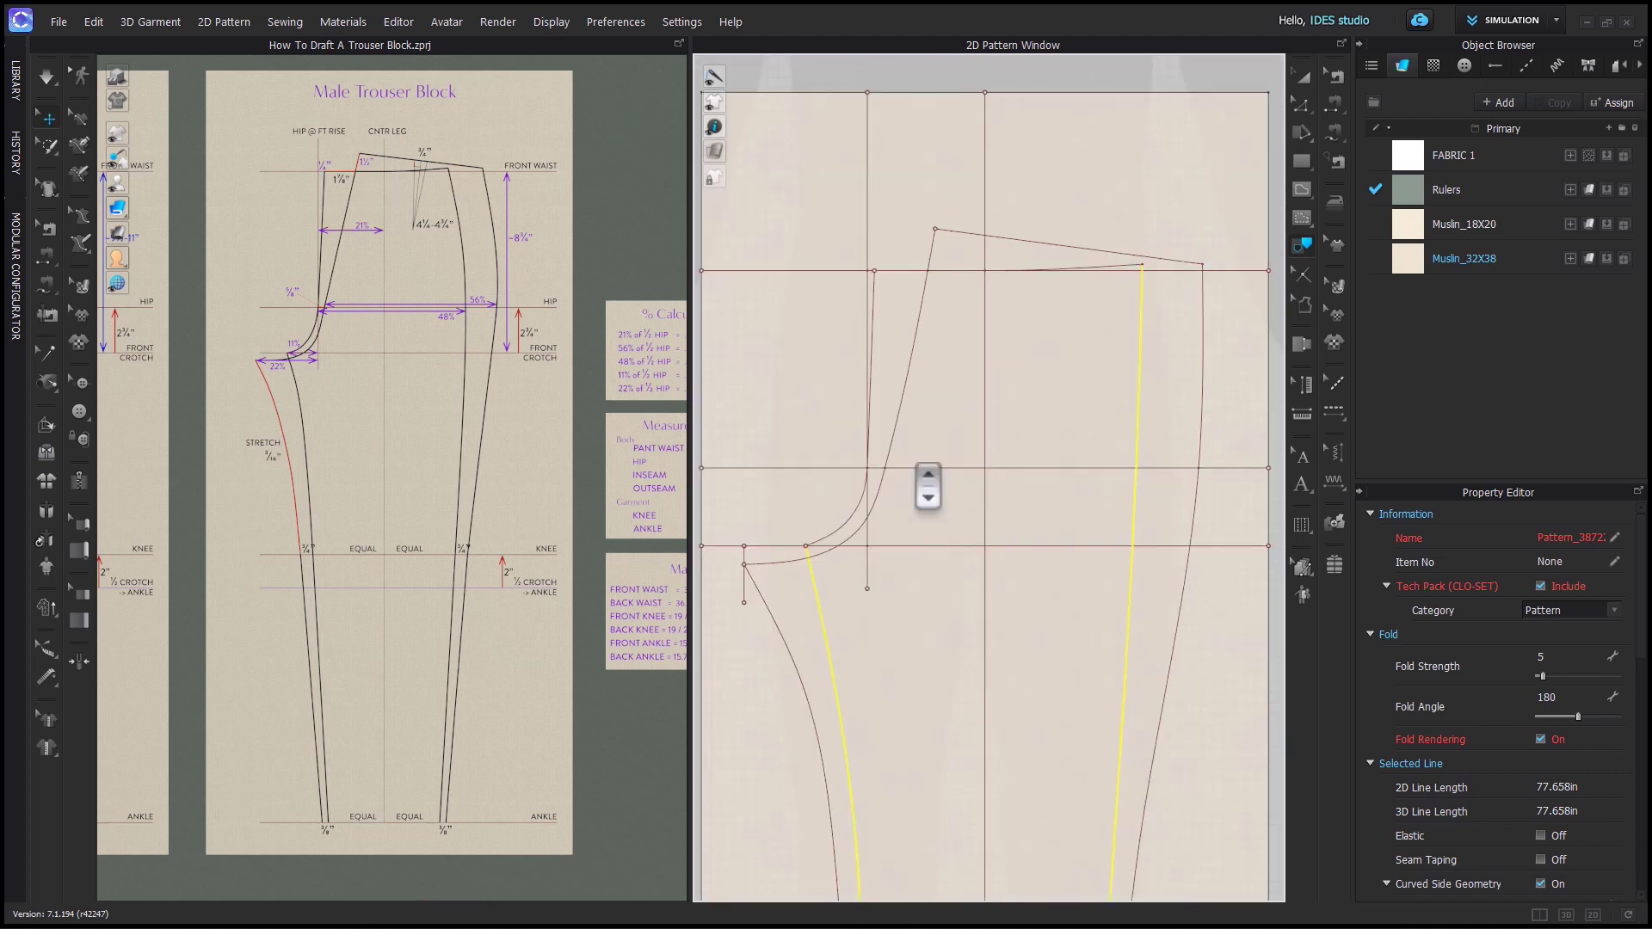
{"action": "left_click", "coordinate": [851, 516], "text": "shift"}
{"action": "left_click", "coordinate": [877, 327], "text": "shift"}
{"action": "left_click", "coordinate": [1106, 268], "text": "shift"}
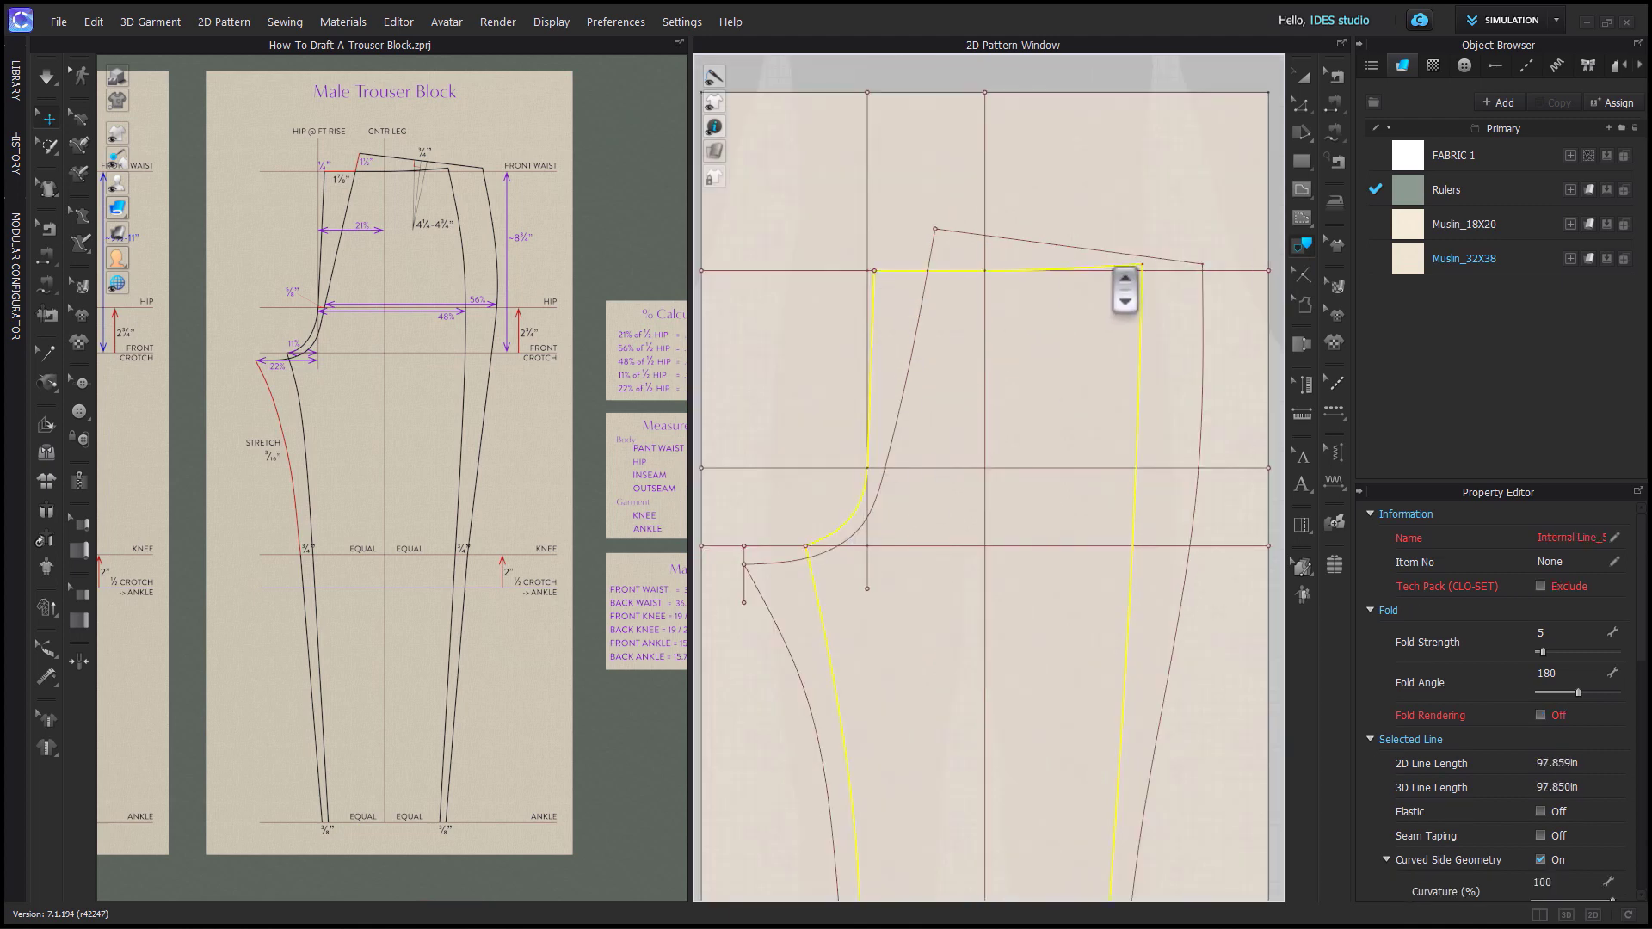
{"action": "scroll", "coordinate": [1124, 290], "scroll_direction": "down", "scroll_amount": 3}
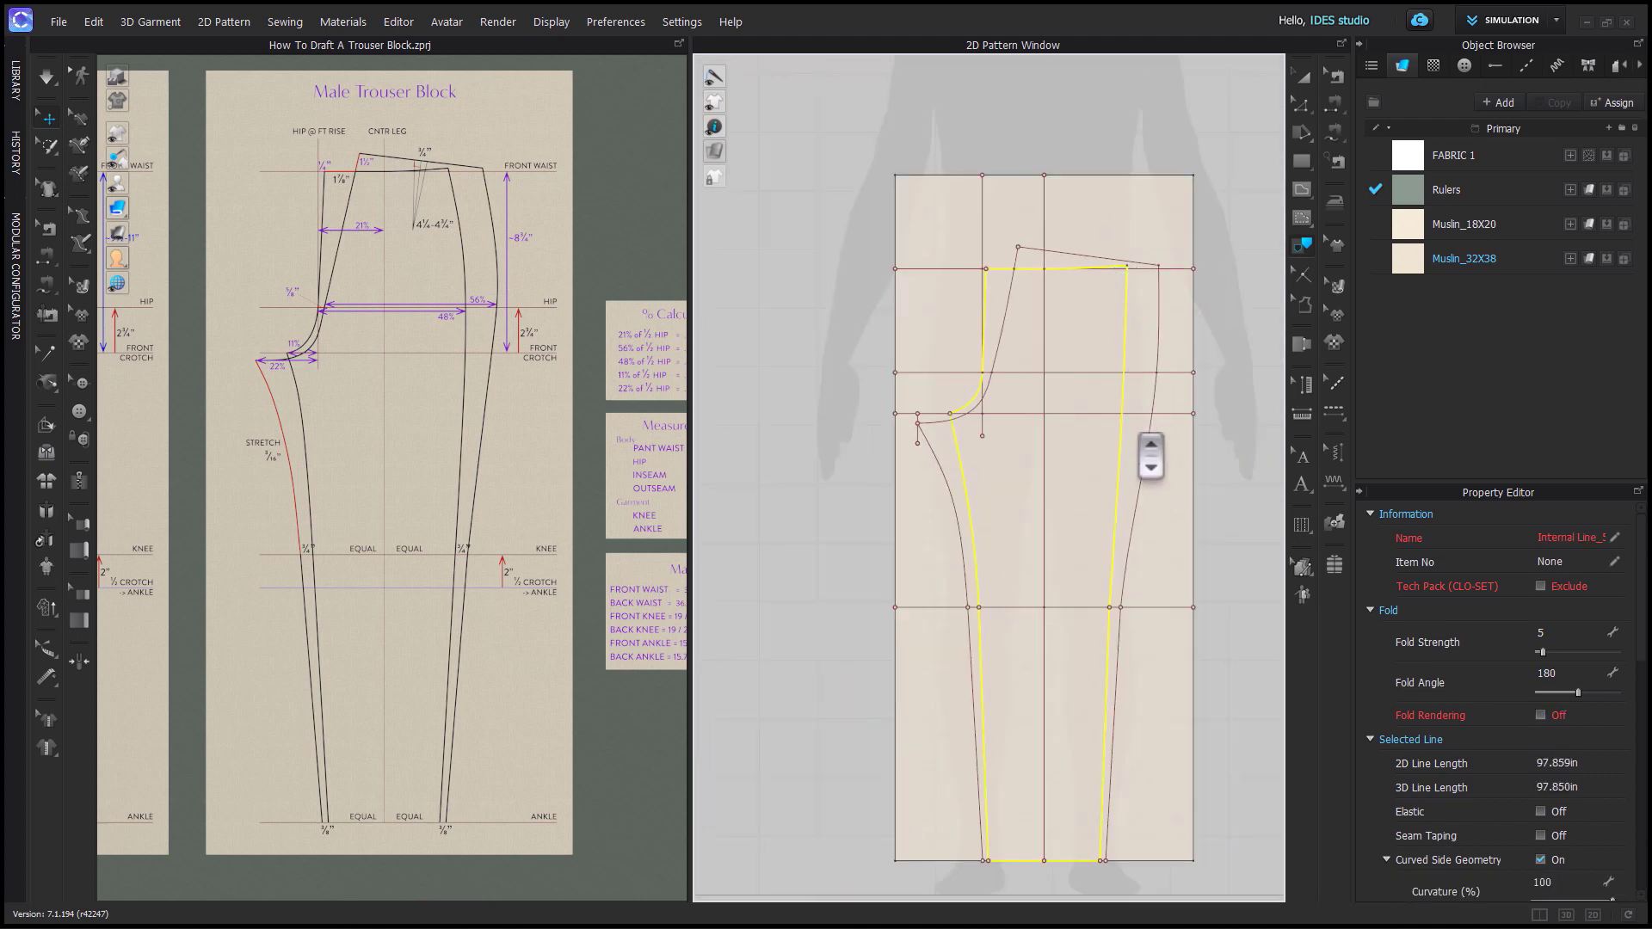
{"action": "right_click", "coordinate": [1127, 345]}
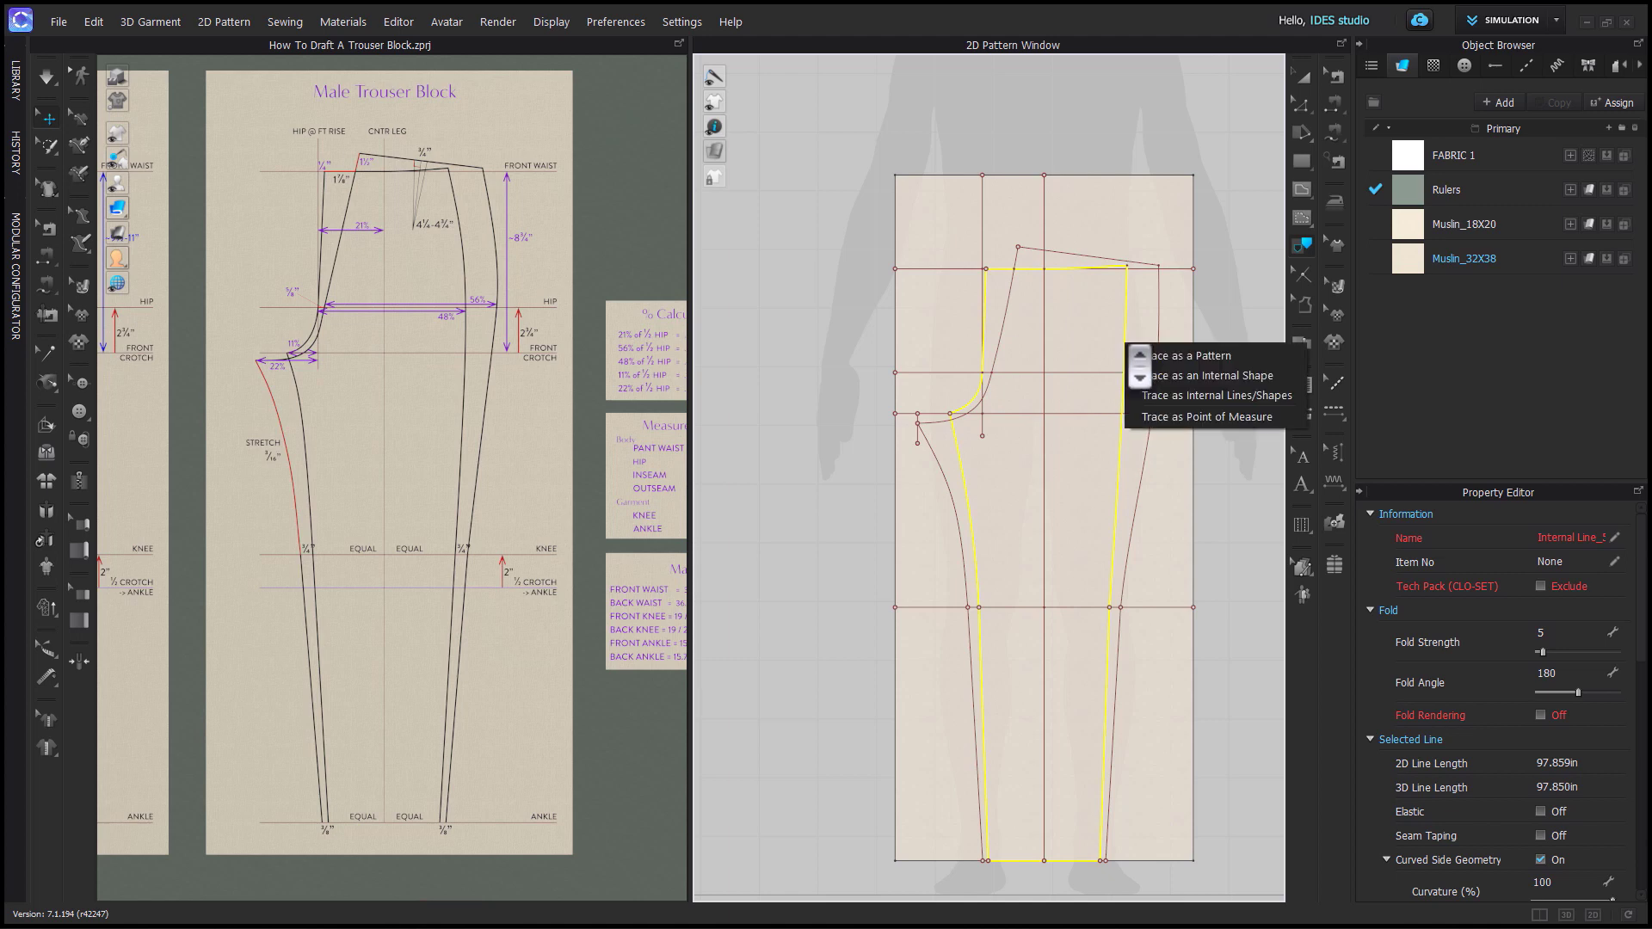
{"action": "left_click", "coordinate": [1142, 354]}
{"action": "scroll", "coordinate": [1145, 355], "scroll_direction": "down", "scroll_amount": 3}
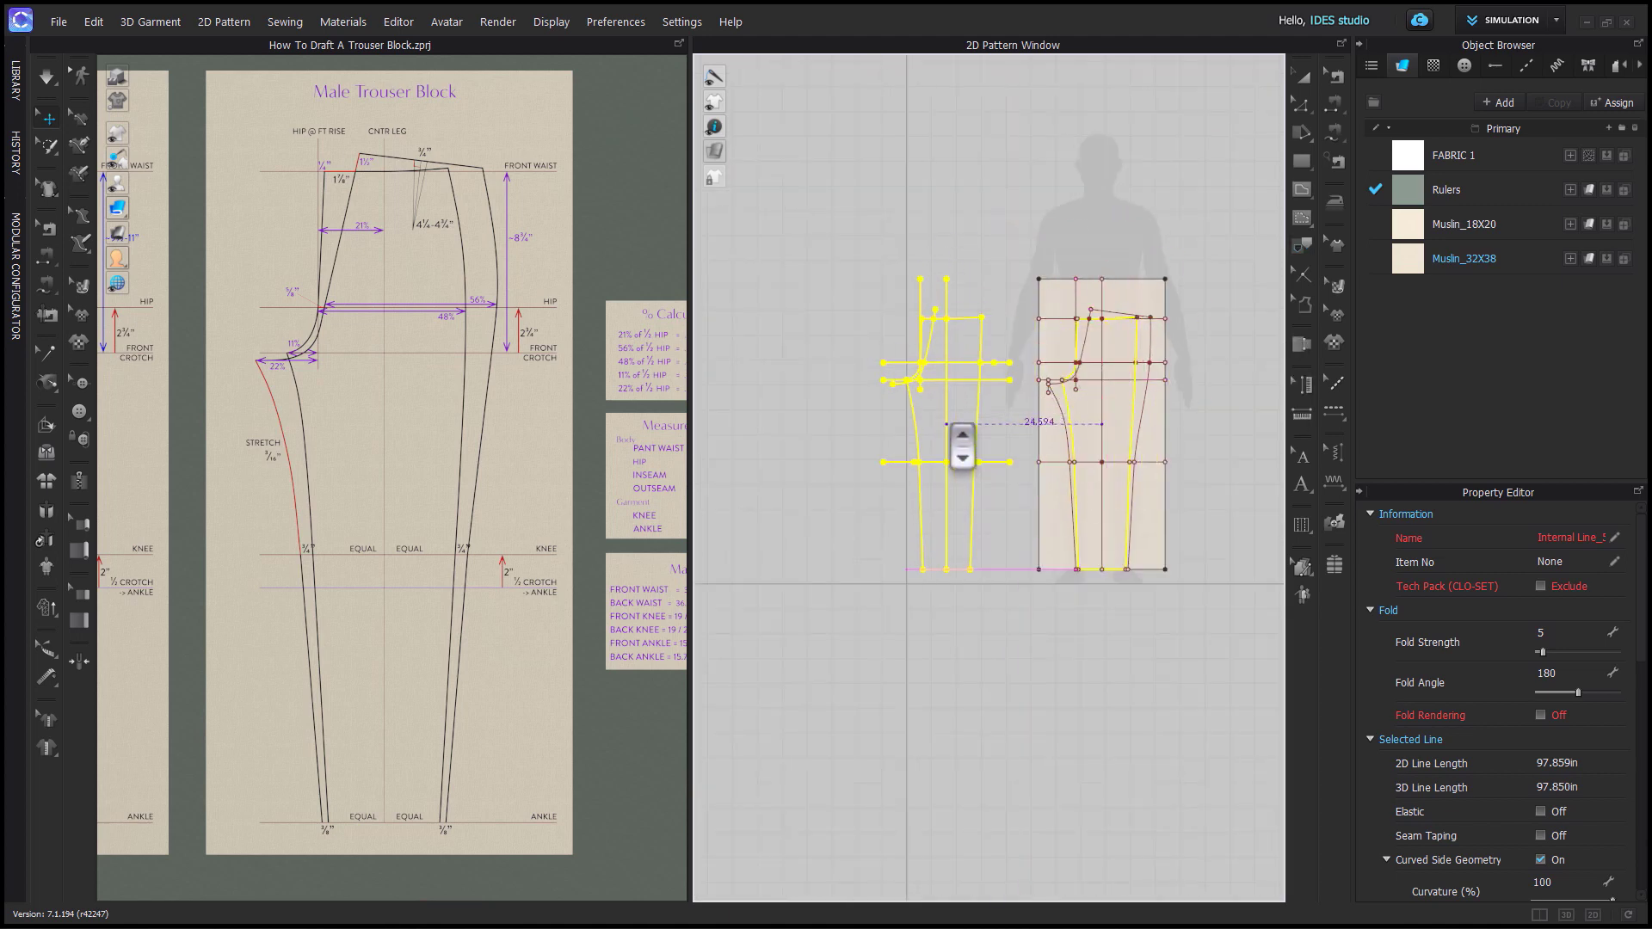
{"action": "left_click", "coordinate": [964, 442]}
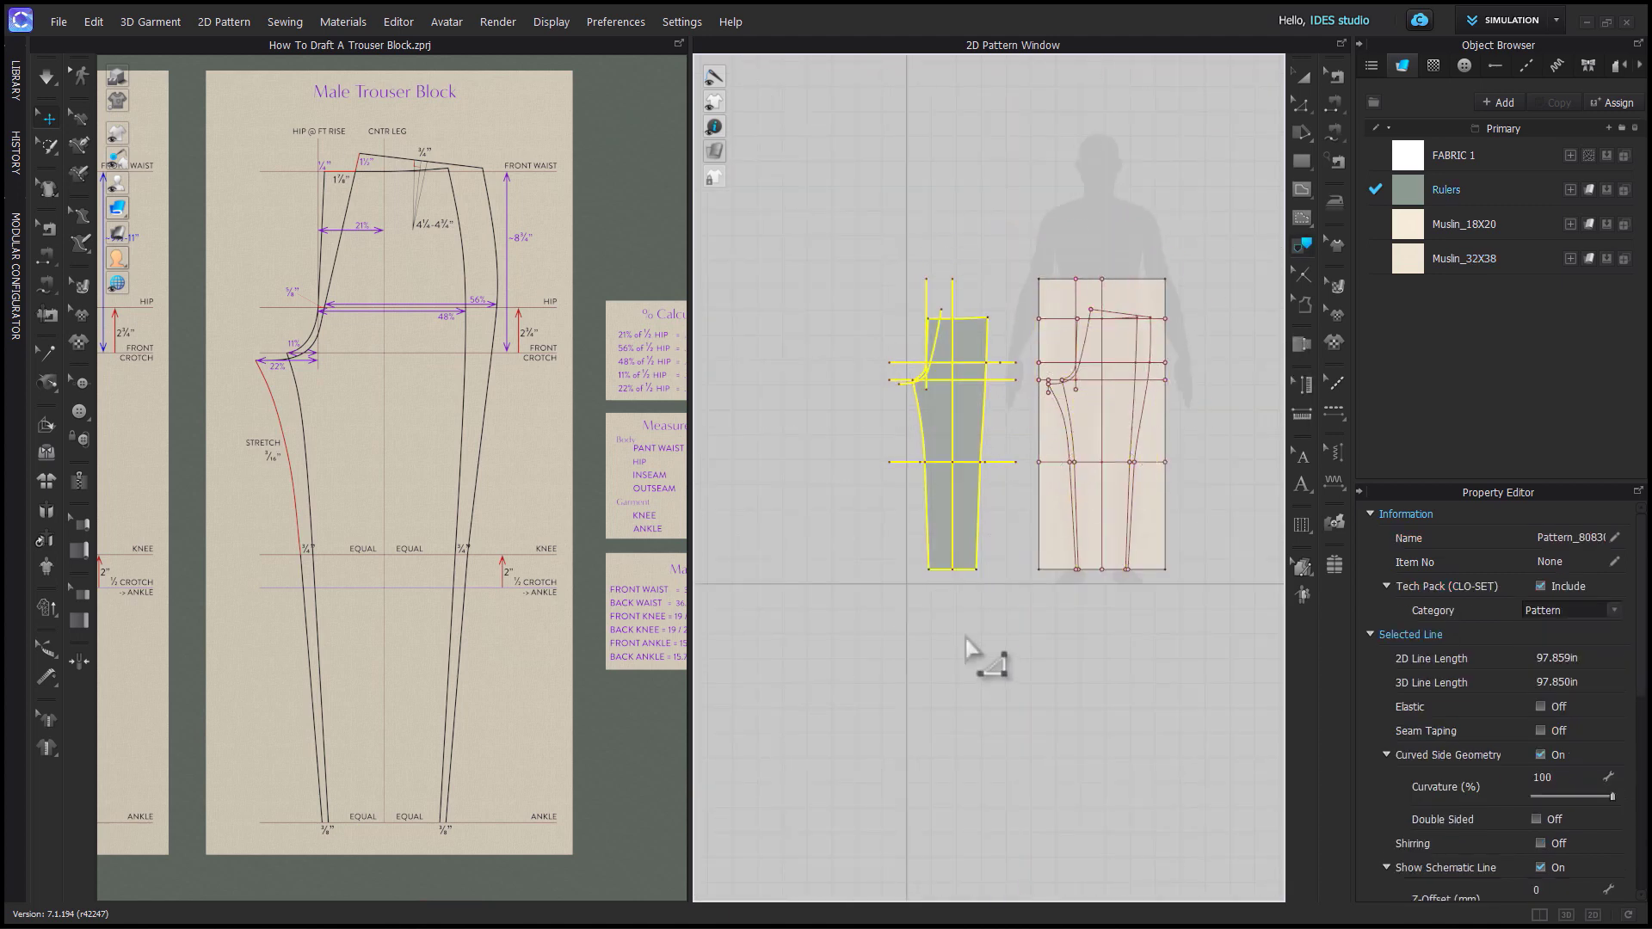
{"action": "left_click", "coordinate": [1607, 256]}
{"action": "left_click", "coordinate": [936, 700]}
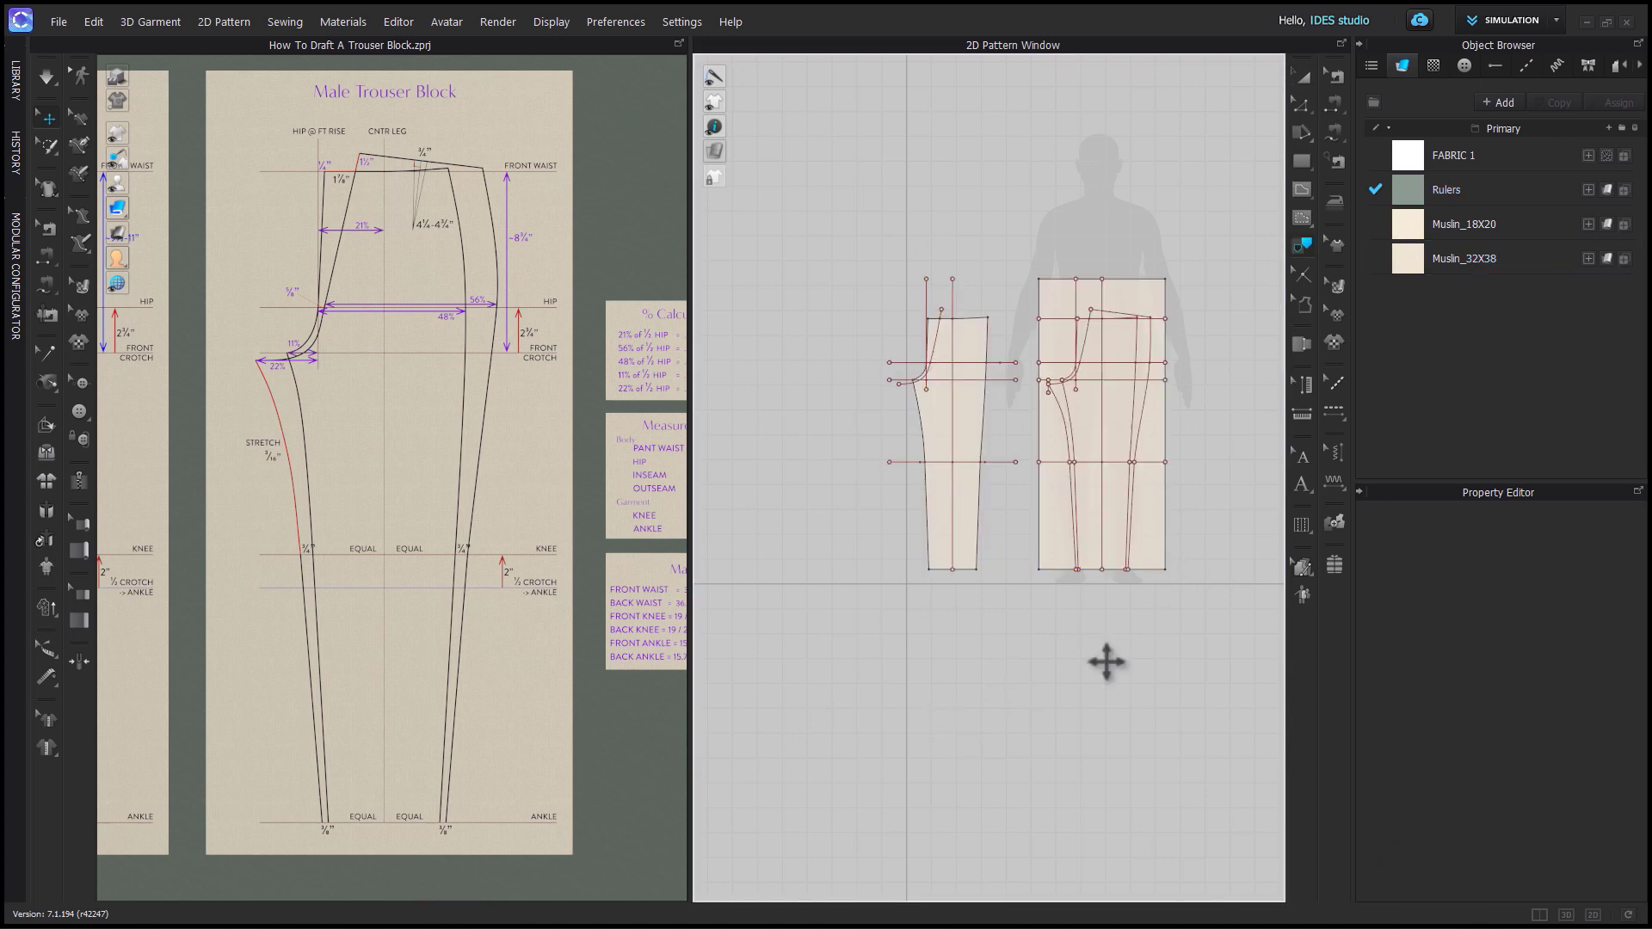
Trace the complete back block outline, including all hem segments, as a pattern piece beside the front piece and assign Muslin_32X38 to it.
{"action": "left_click", "coordinate": [1076, 560]}
{"action": "scroll", "coordinate": [1081, 567], "scroll_direction": "up", "scroll_amount": 4}
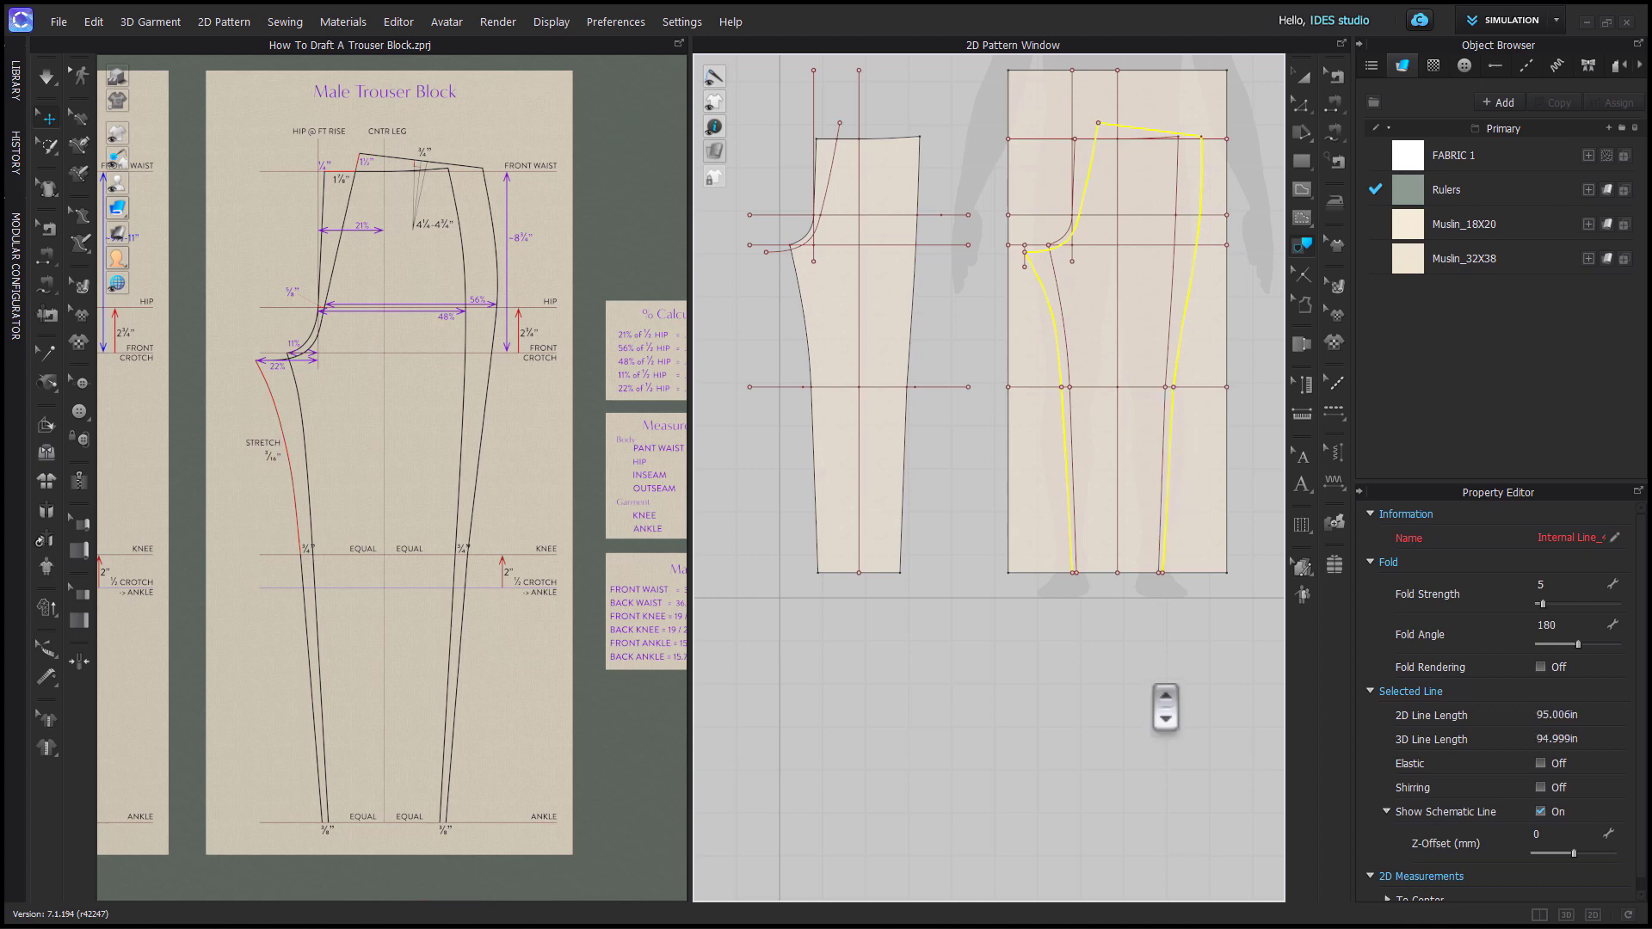
{"action": "scroll", "coordinate": [1163, 704], "scroll_direction": "up", "scroll_amount": 4}
{"action": "left_click", "coordinate": [1032, 434]}
{"action": "left_click", "coordinate": [1111, 437]}
{"action": "scroll", "coordinate": [1049, 477], "scroll_direction": "up", "scroll_amount": 2}
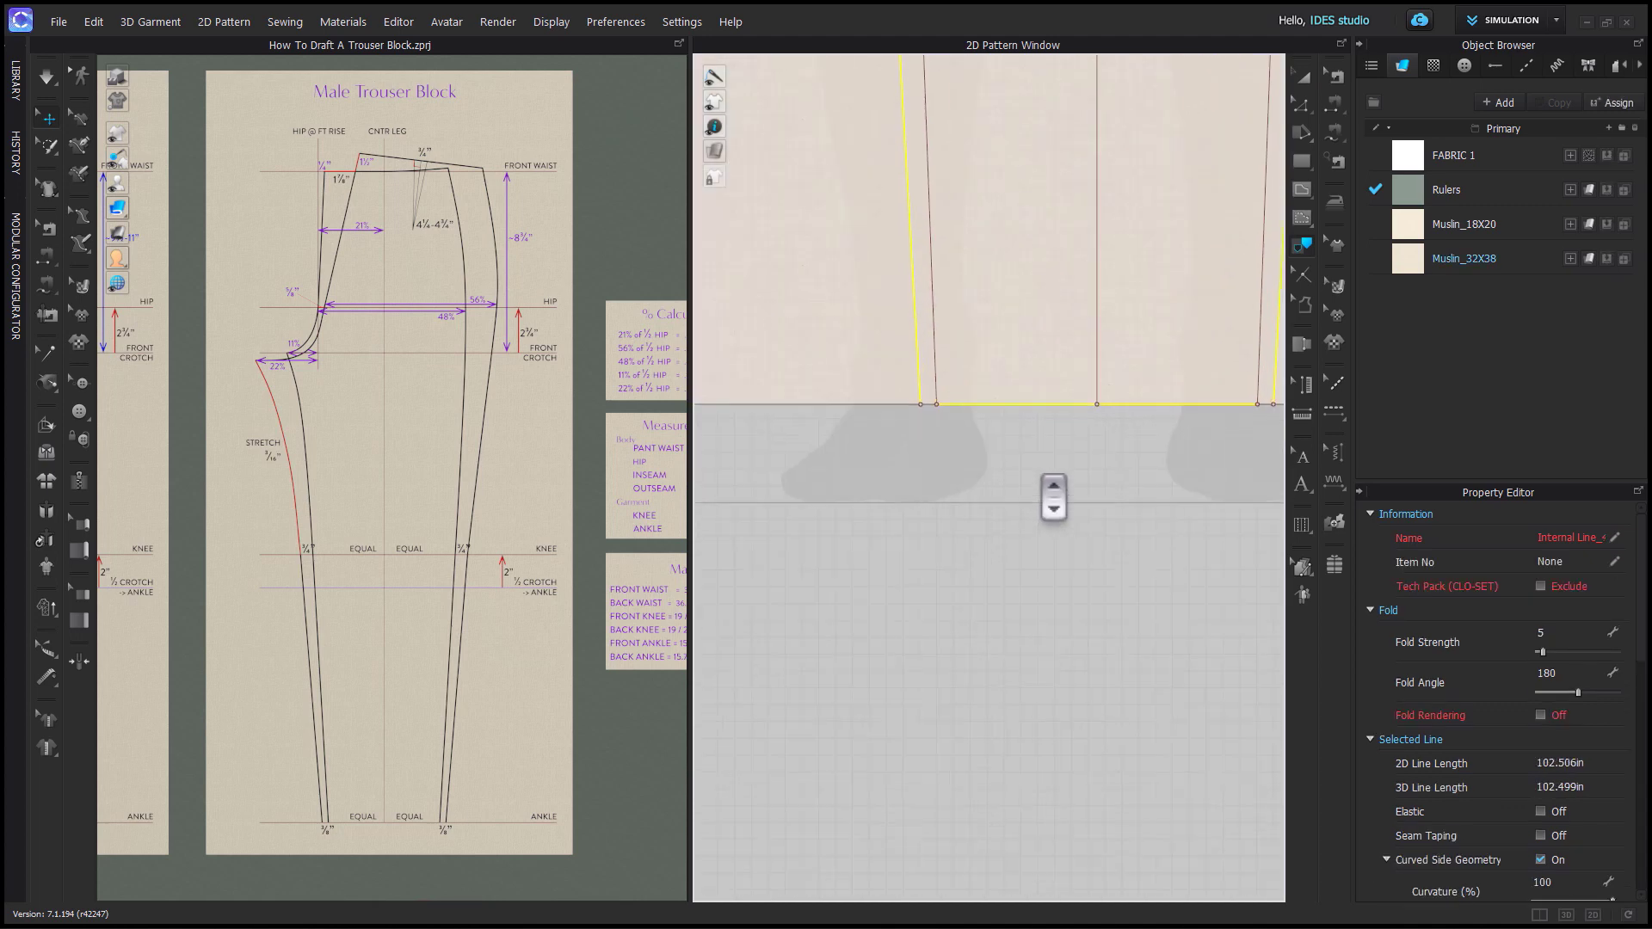
{"action": "left_click", "coordinate": [1280, 428]}
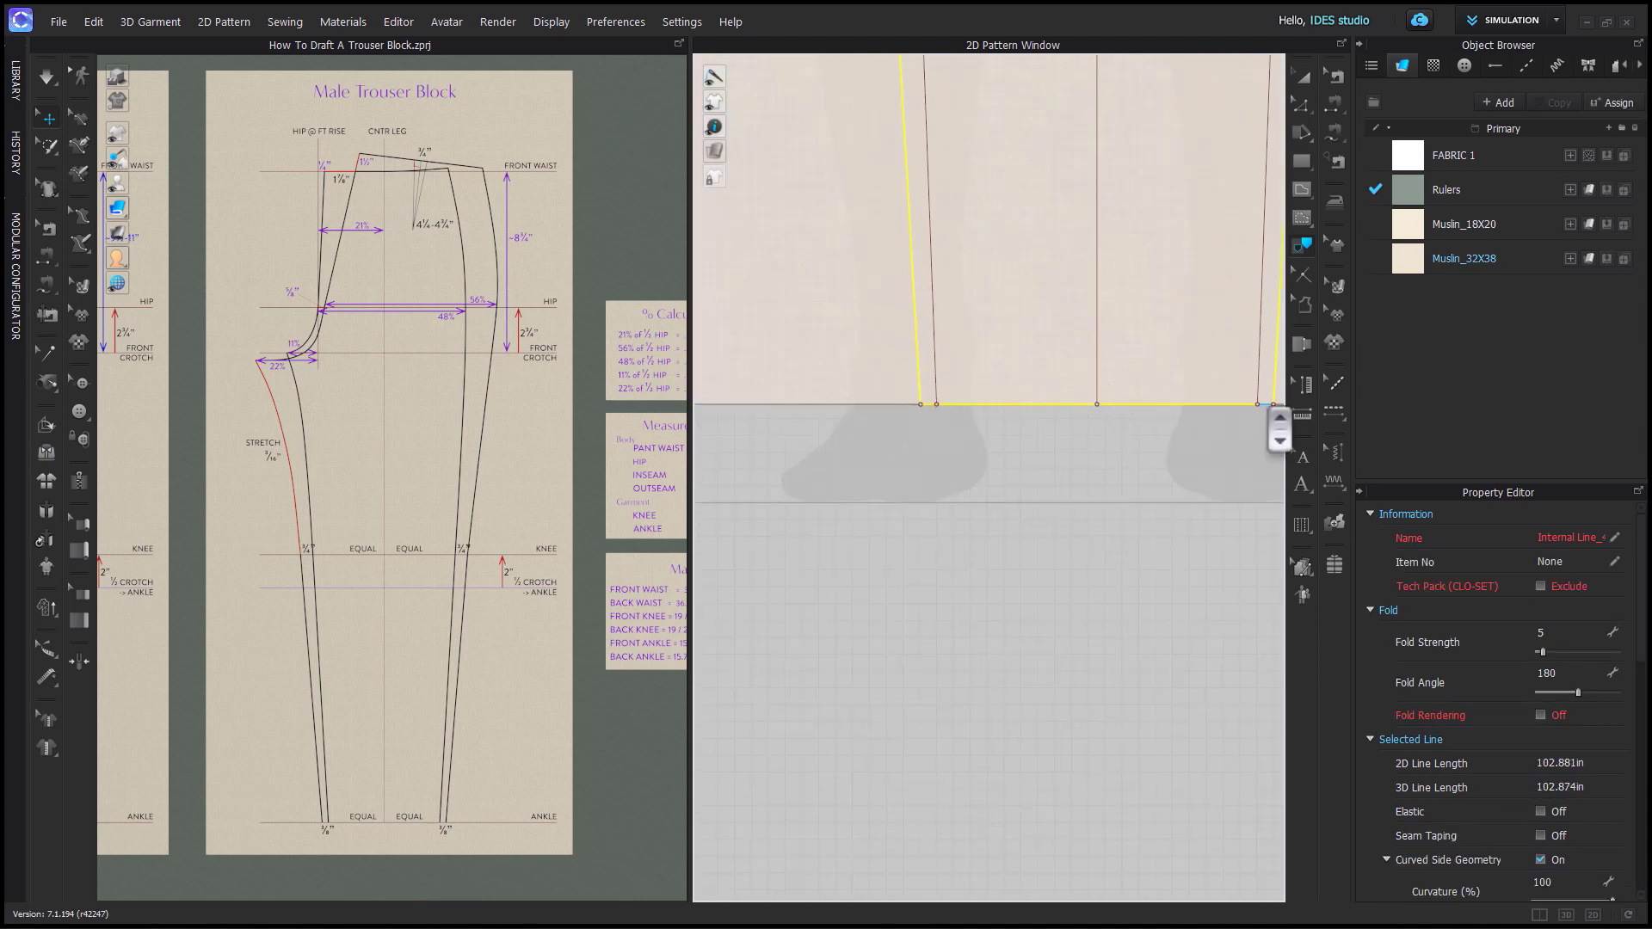
{"action": "right_click", "coordinate": [1279, 410]}
{"action": "scroll", "coordinate": [958, 368], "scroll_direction": "down", "scroll_amount": 5}
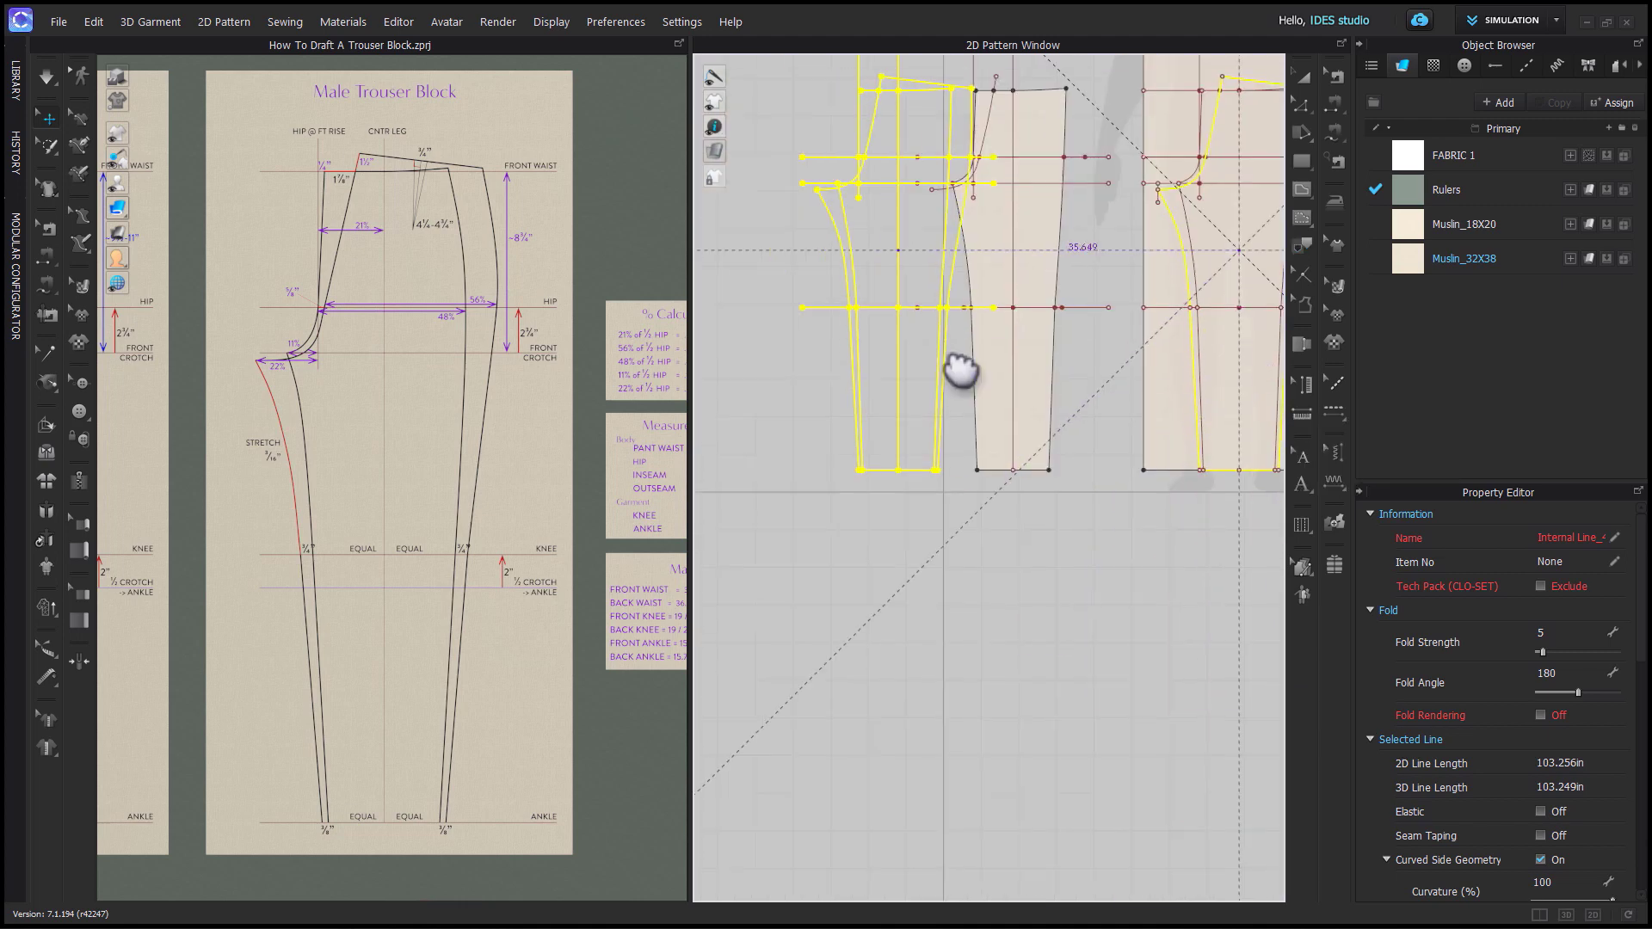
{"action": "left_click", "coordinate": [1606, 258]}
{"action": "left_click", "coordinate": [960, 705]}
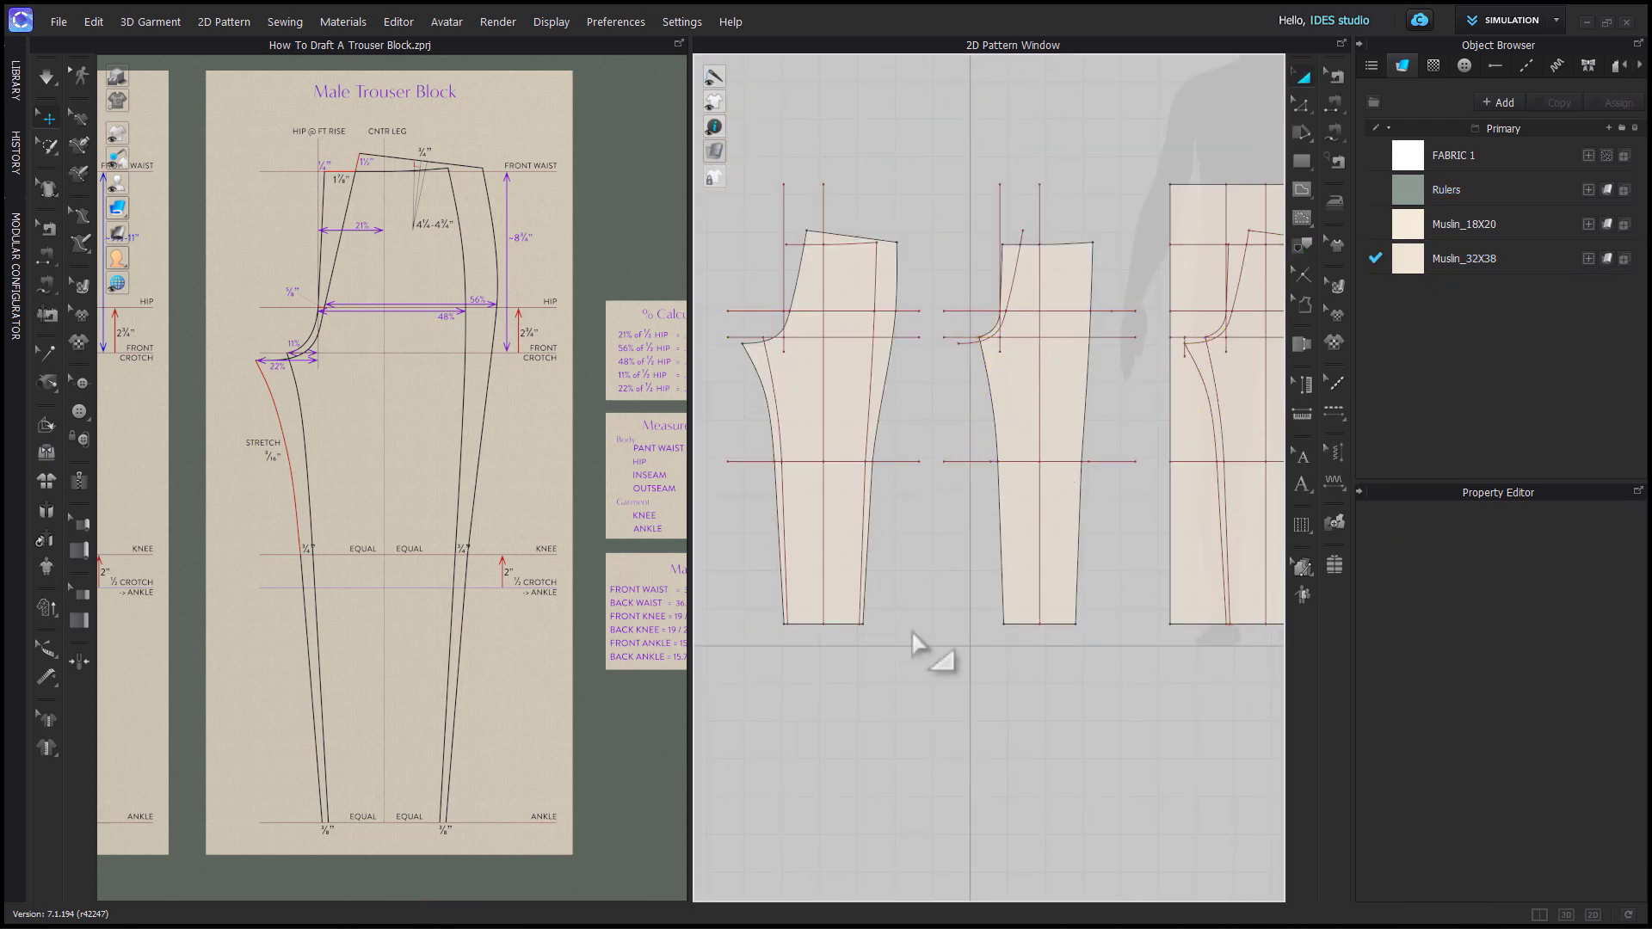
Delete the vertical front rise guide from both traced pieces and the leftover back rise line from the front piece.
{"action": "scroll", "coordinate": [964, 688], "scroll_direction": "up", "scroll_amount": 2}
{"action": "left_click", "coordinate": [824, 182]}
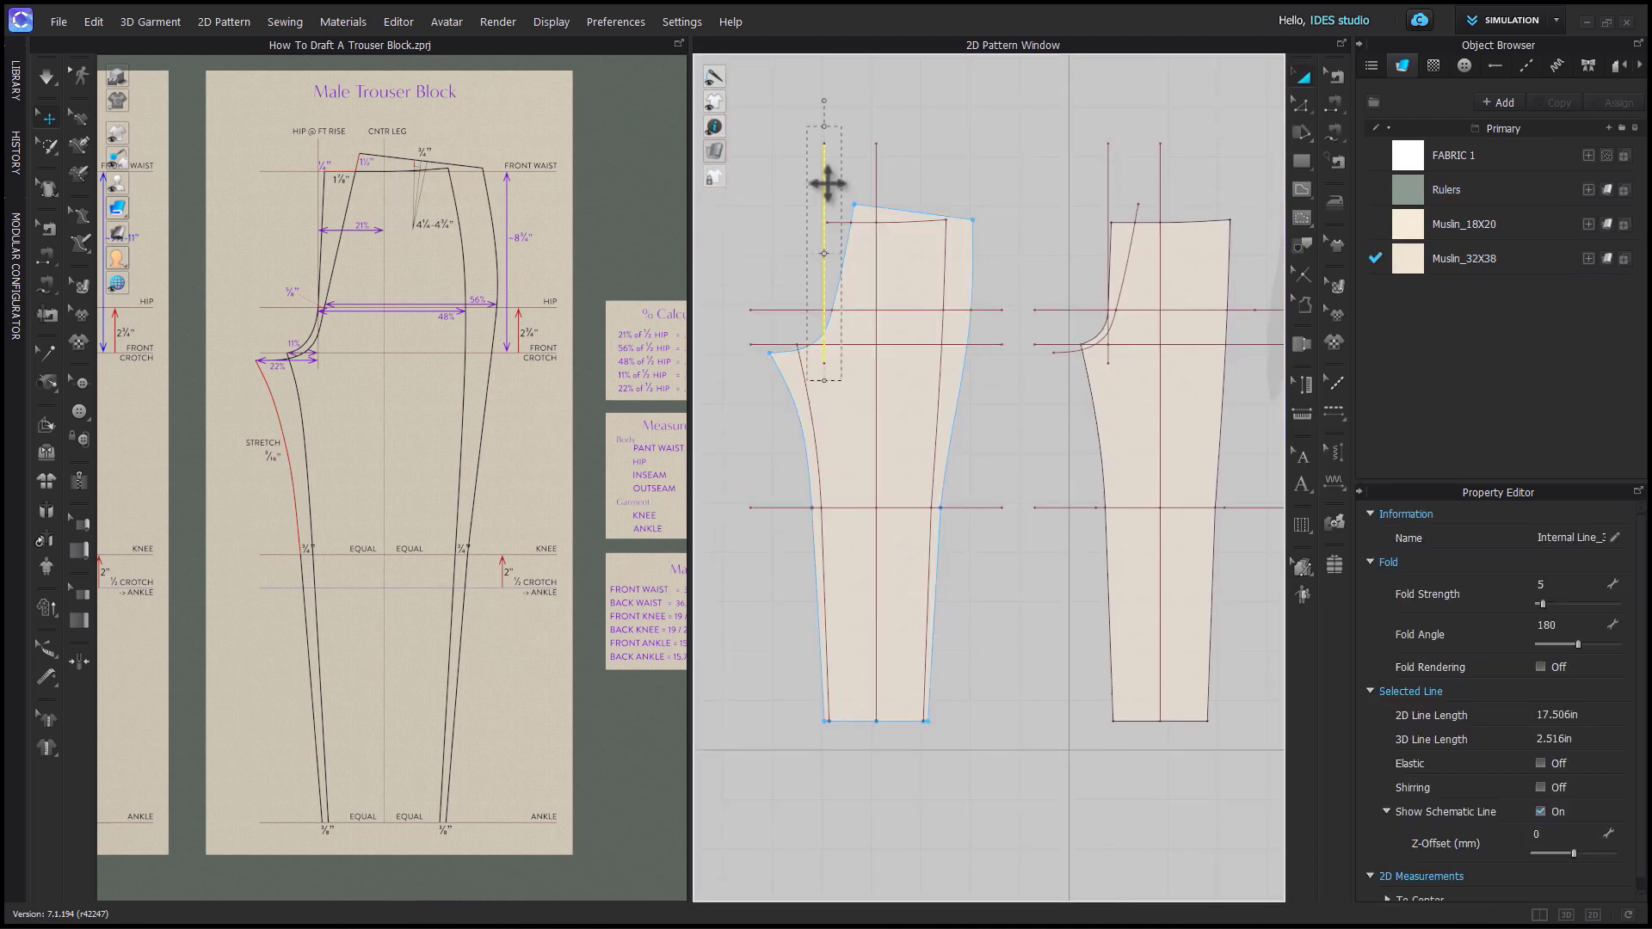
{"action": "key", "text": "Delete"}
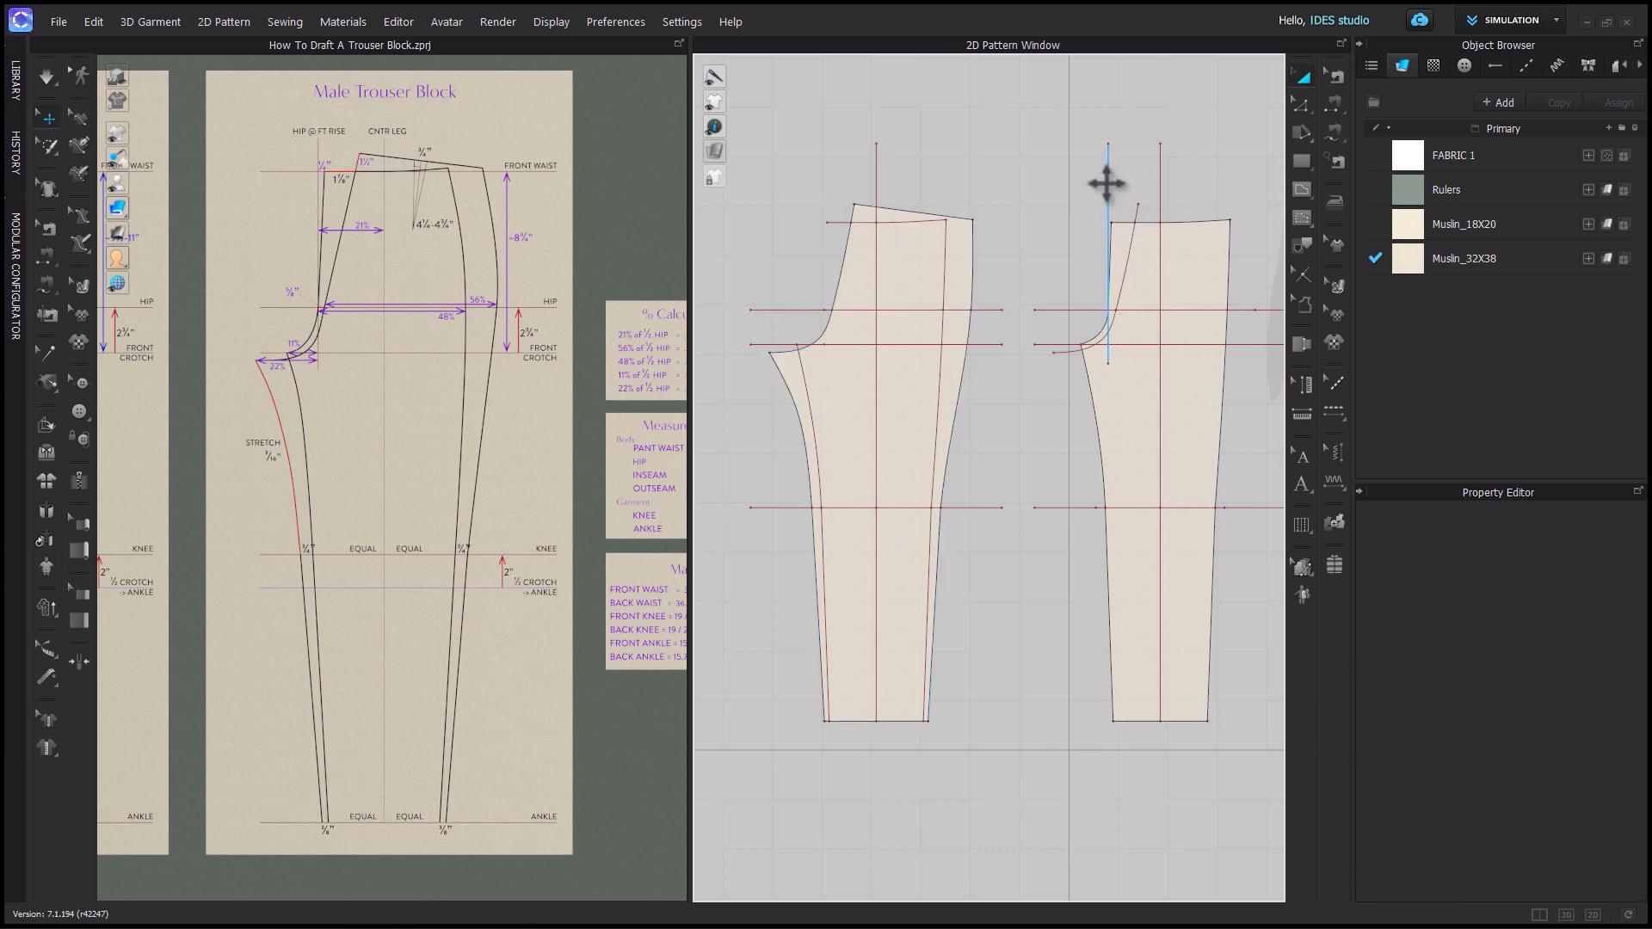
{"action": "left_click", "coordinate": [1077, 370]}
{"action": "key", "text": "Delete"}
Delete the leftover front inseam and side seam lines inside the back piece.
{"action": "left_click", "coordinate": [809, 399]}
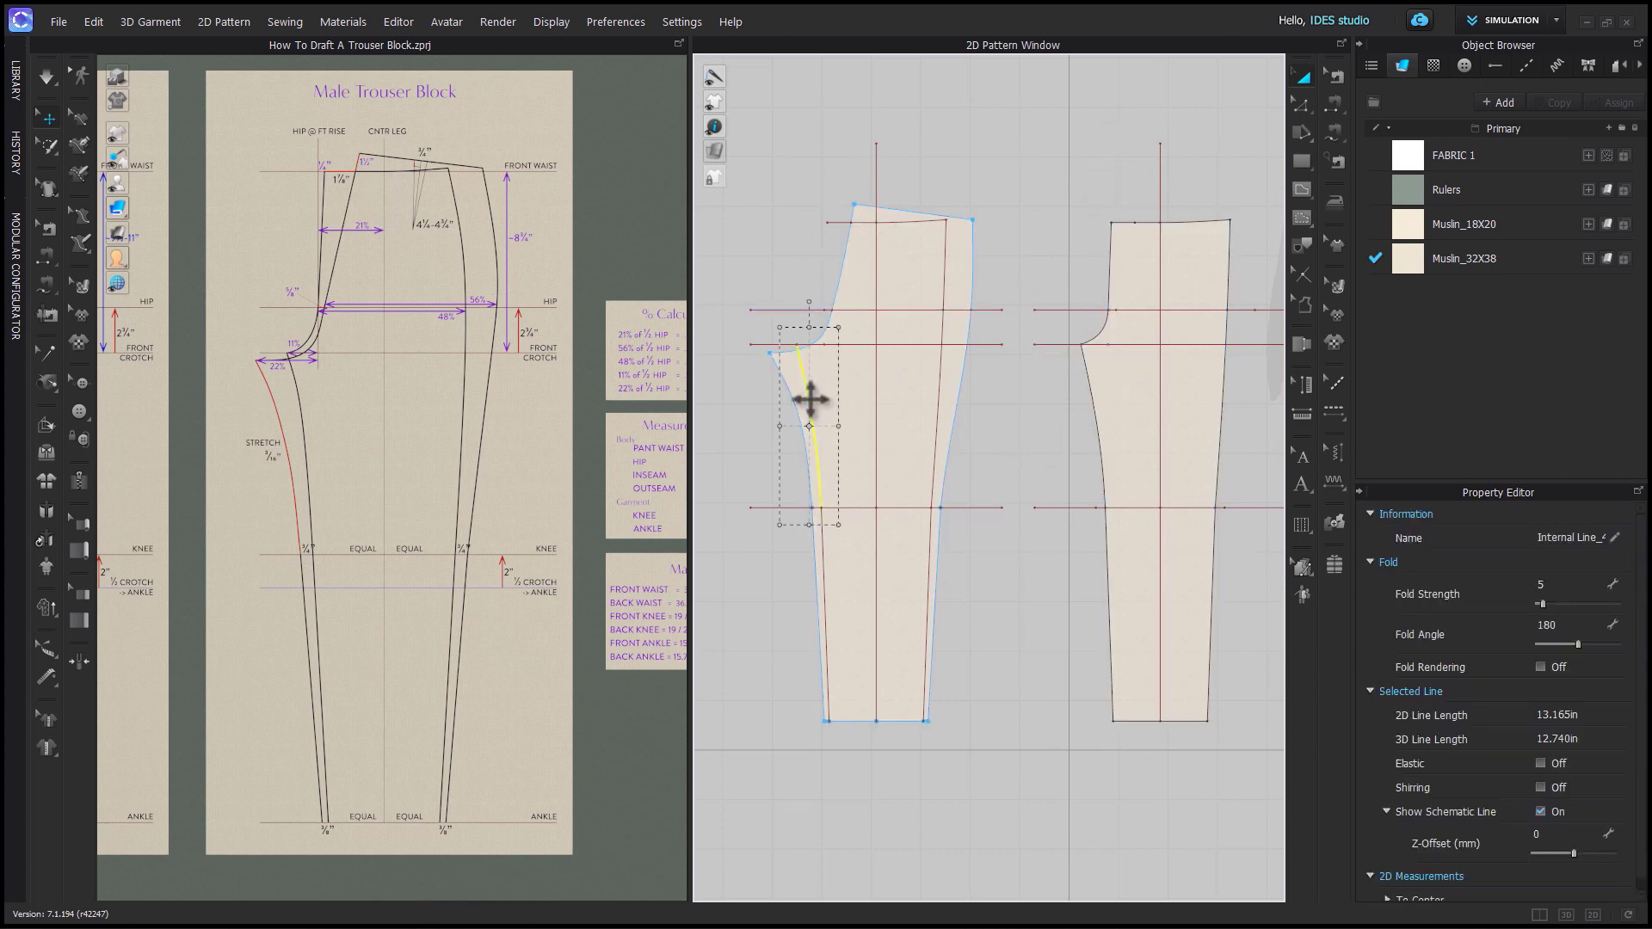
{"action": "key", "text": "Delete"}
{"action": "left_click", "coordinate": [940, 431]}
{"action": "key", "text": "Delete"}
{"action": "left_click", "coordinate": [929, 555]}
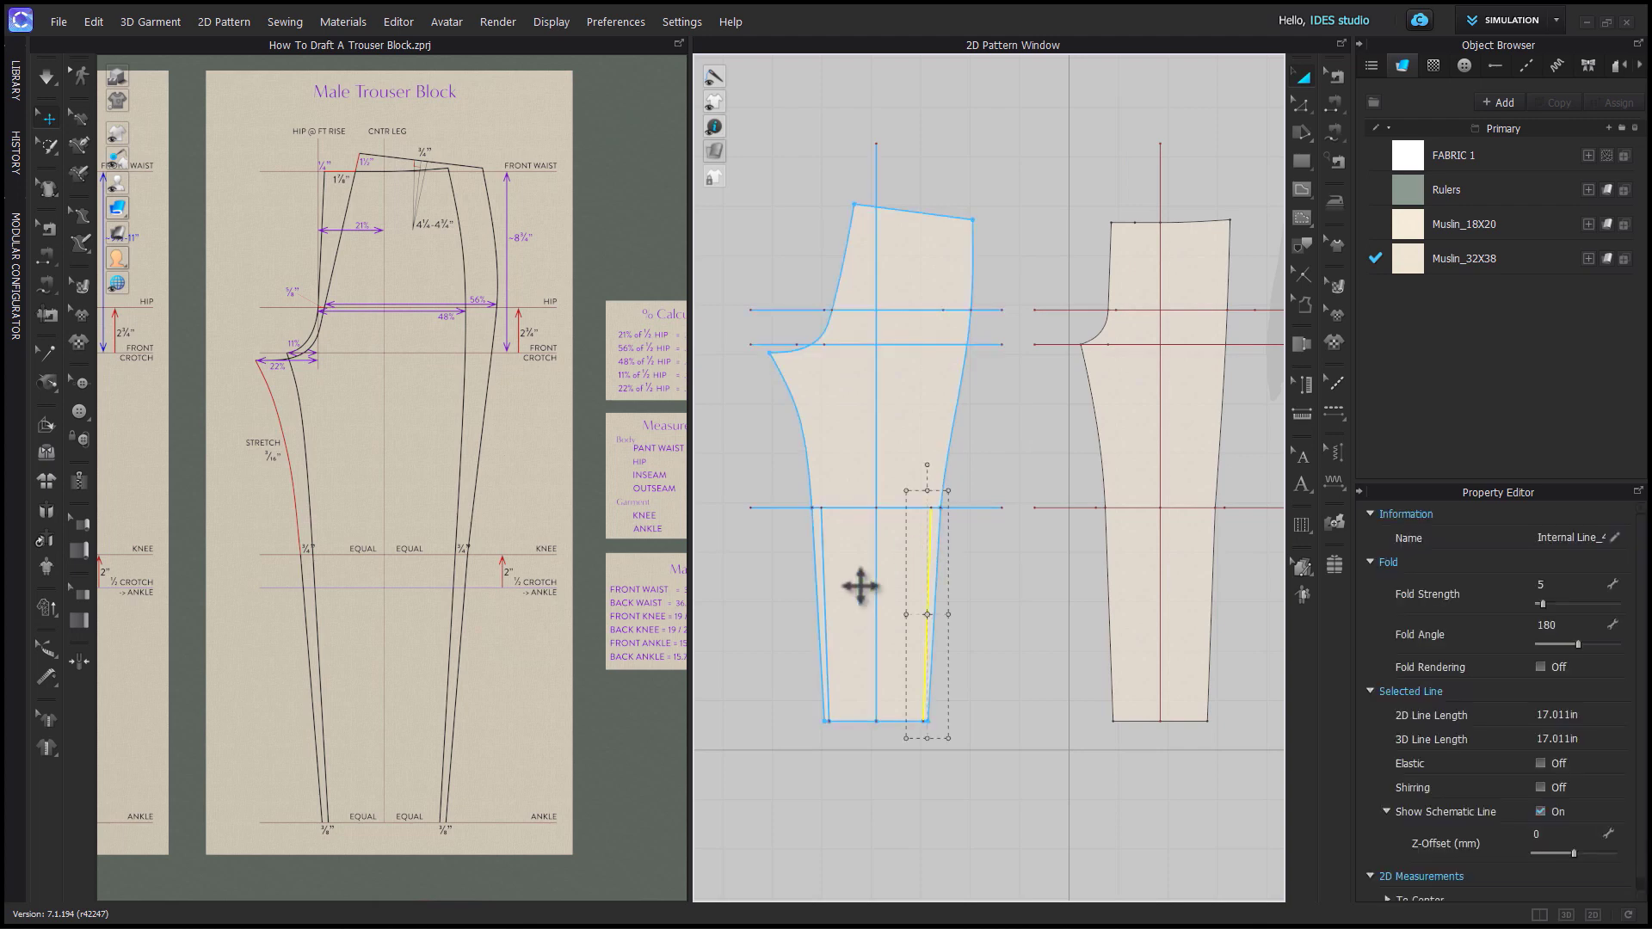
{"action": "key", "text": "Delete"}
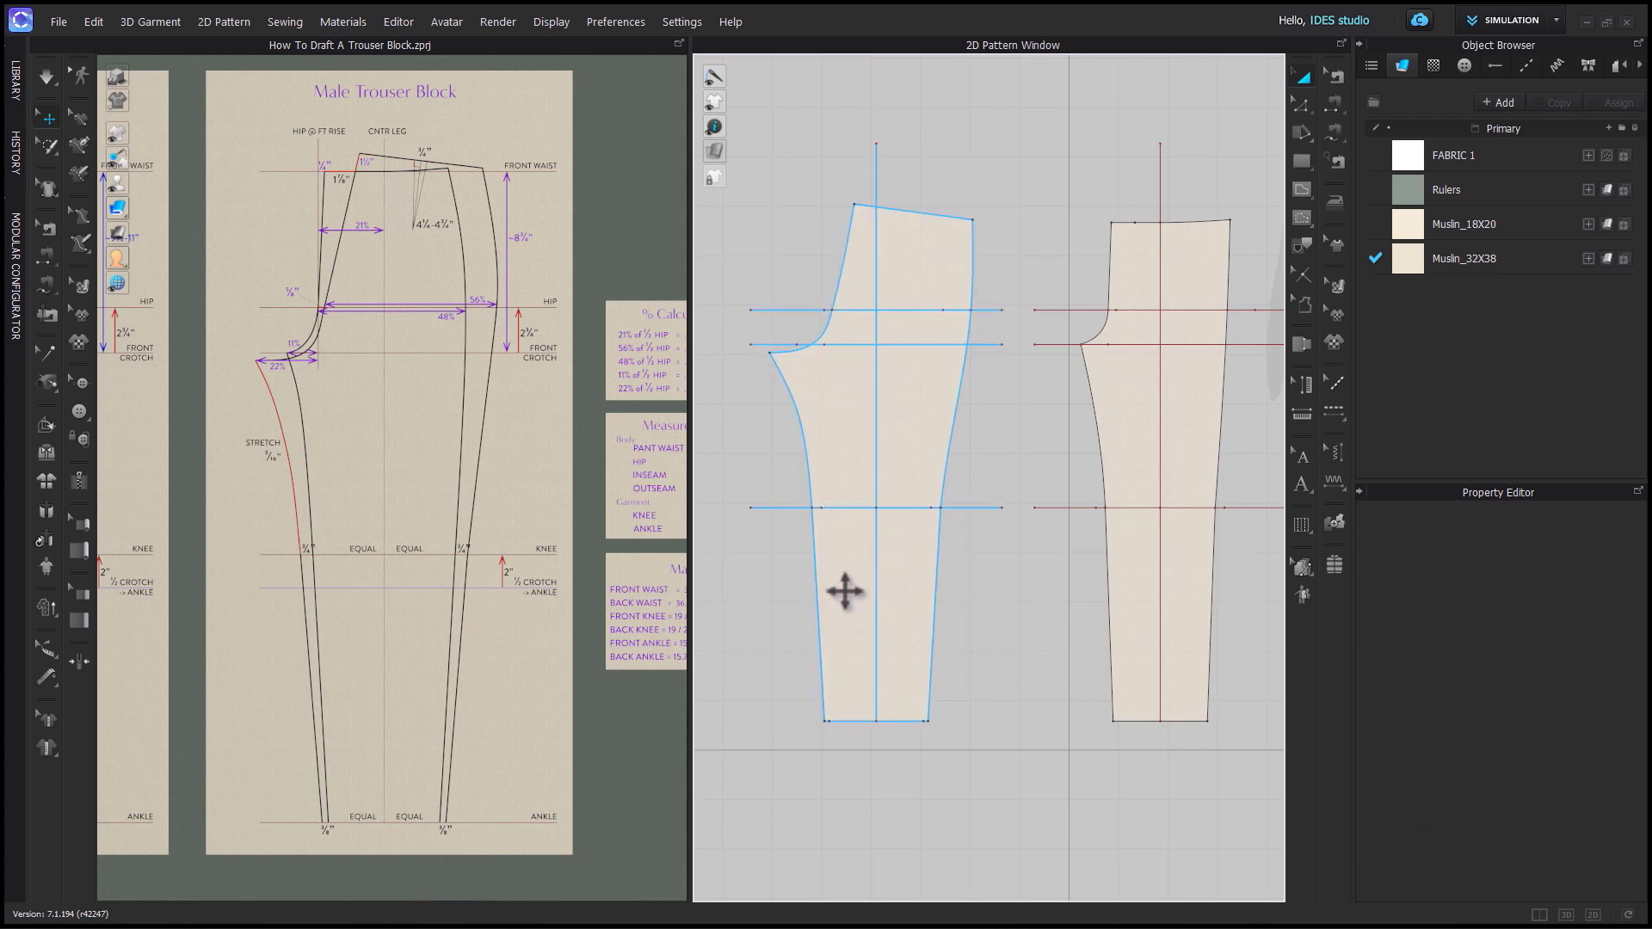
Remove the overhanging ends of the back piece's knee line on both sides of the outline.
{"action": "key", "text": "z"}
{"action": "scroll", "coordinate": [740, 524], "scroll_direction": "up", "scroll_amount": 2}
{"action": "left_click", "coordinate": [746, 497]}
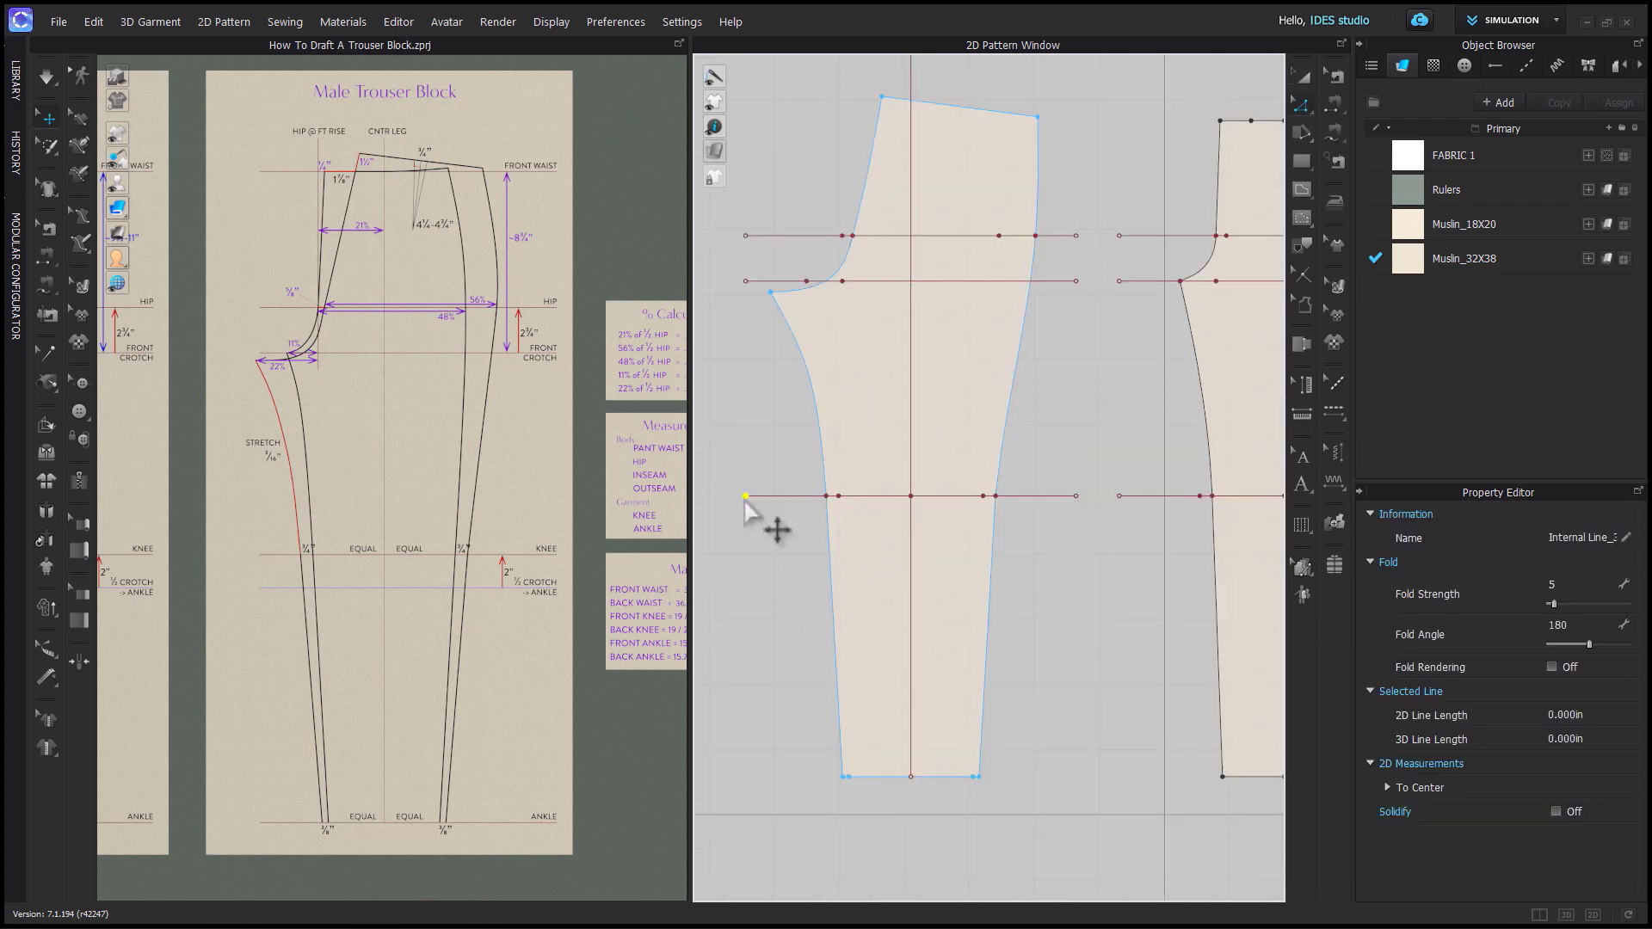
{"action": "key", "text": "Delete"}
{"action": "left_click", "coordinate": [1074, 496]}
{"action": "key", "text": "Delete"}
Delete the extra points along the back piece's knee line and near its hem corners.
{"action": "left_click", "coordinate": [981, 496]}
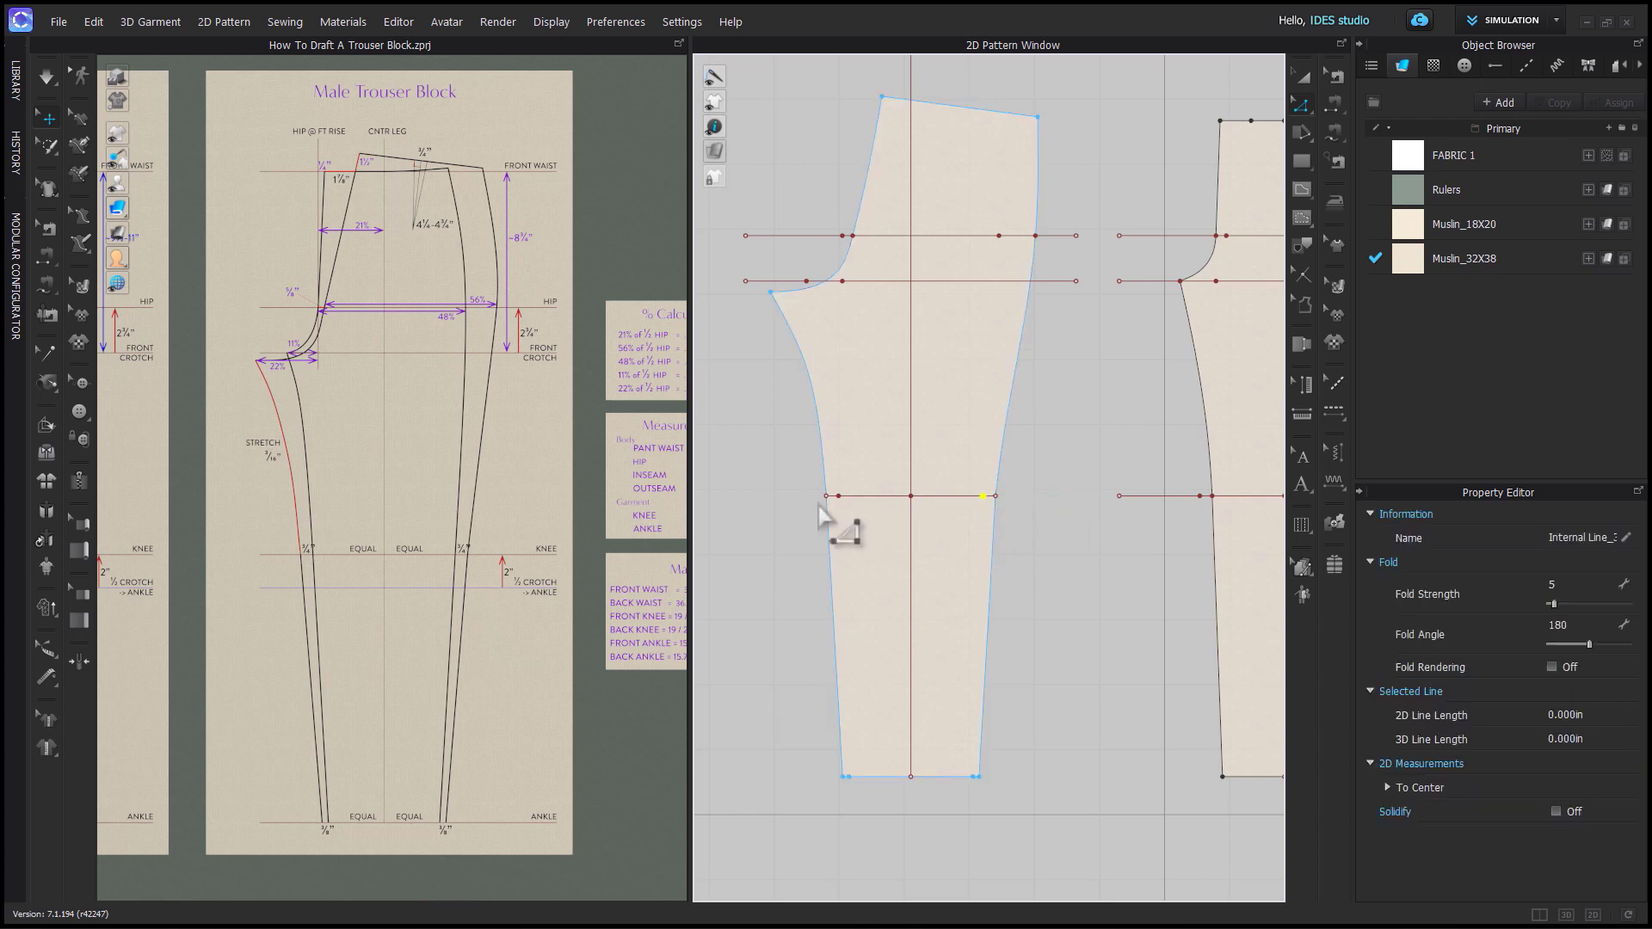
{"action": "left_click", "coordinate": [839, 497], "text": "shift"}
{"action": "key", "text": "Delete"}
{"action": "left_click", "coordinate": [973, 777]}
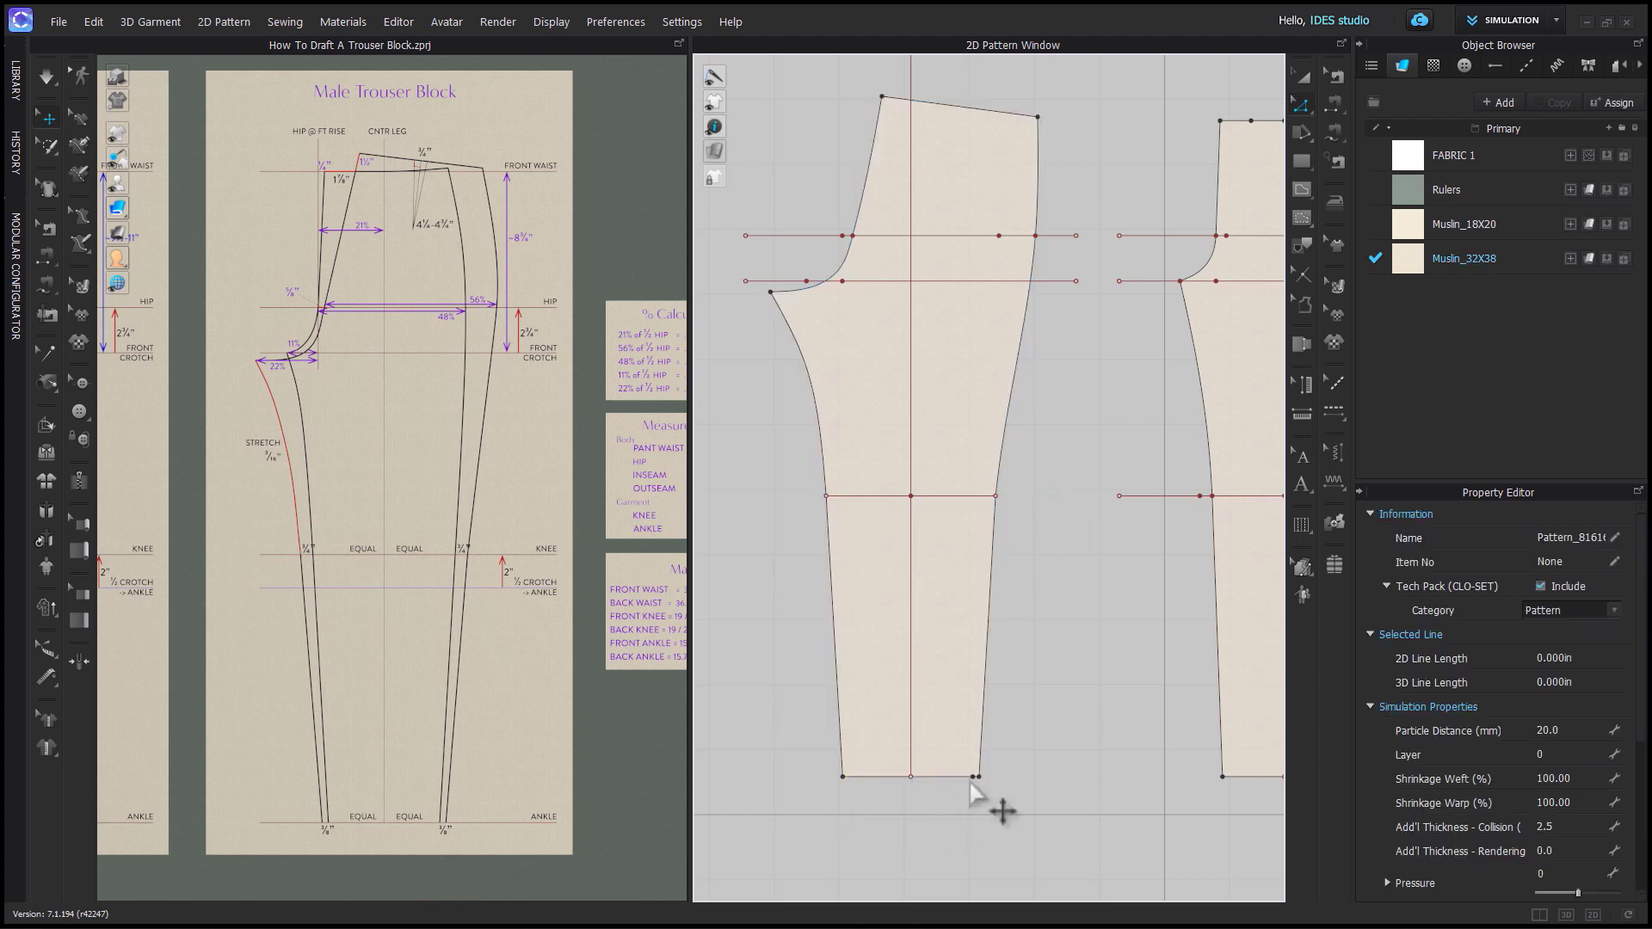
{"action": "key", "text": "Delete"}
Delete the detached outer crotch line segment on the back piece and trim its crotch and hip lines to the pattern outline.
{"action": "left_click", "coordinate": [748, 281]}
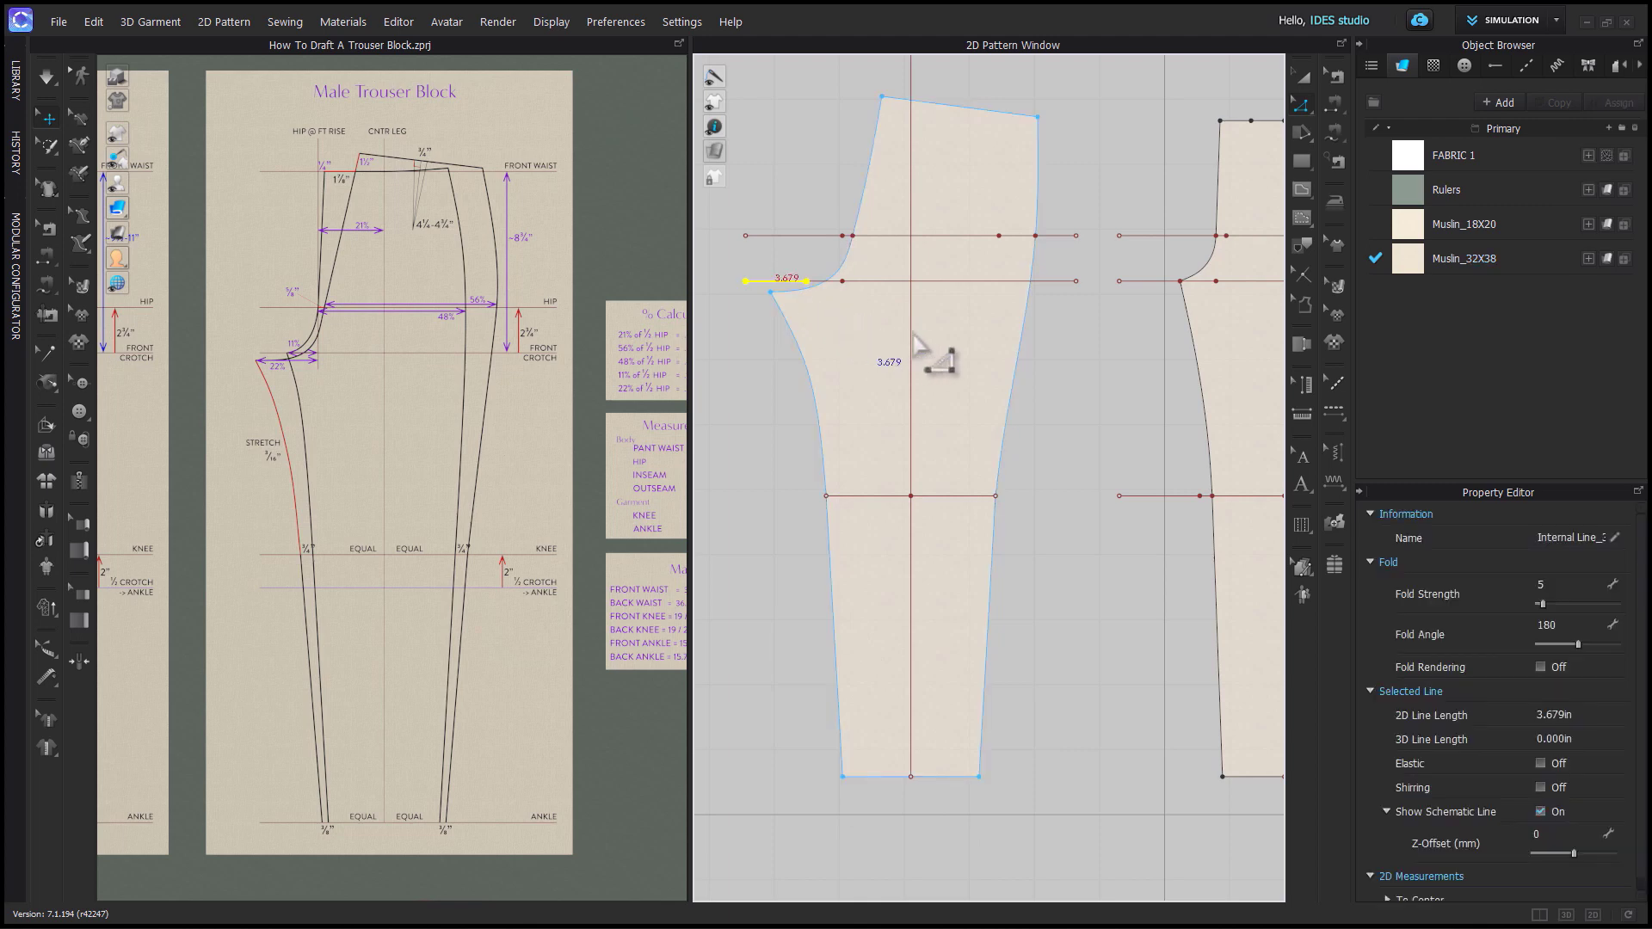
{"action": "key", "text": "Delete"}
{"action": "left_click", "coordinate": [1015, 281]}
{"action": "right_click", "coordinate": [1013, 284]}
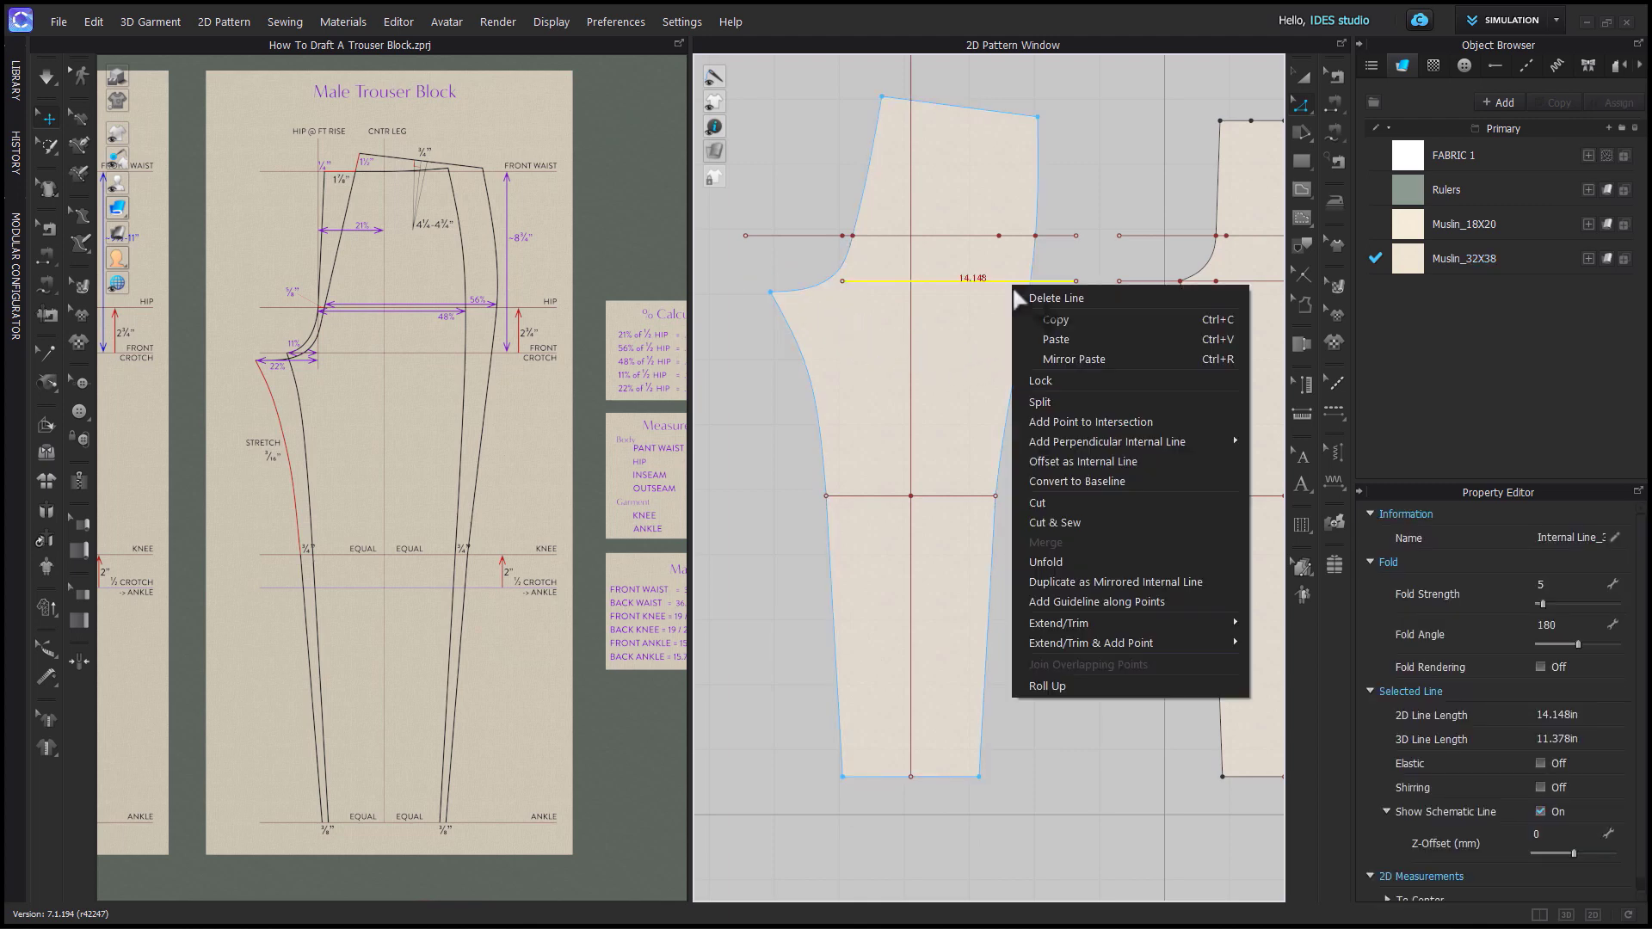
{"action": "mouse_move", "coordinate": [1098, 621]}
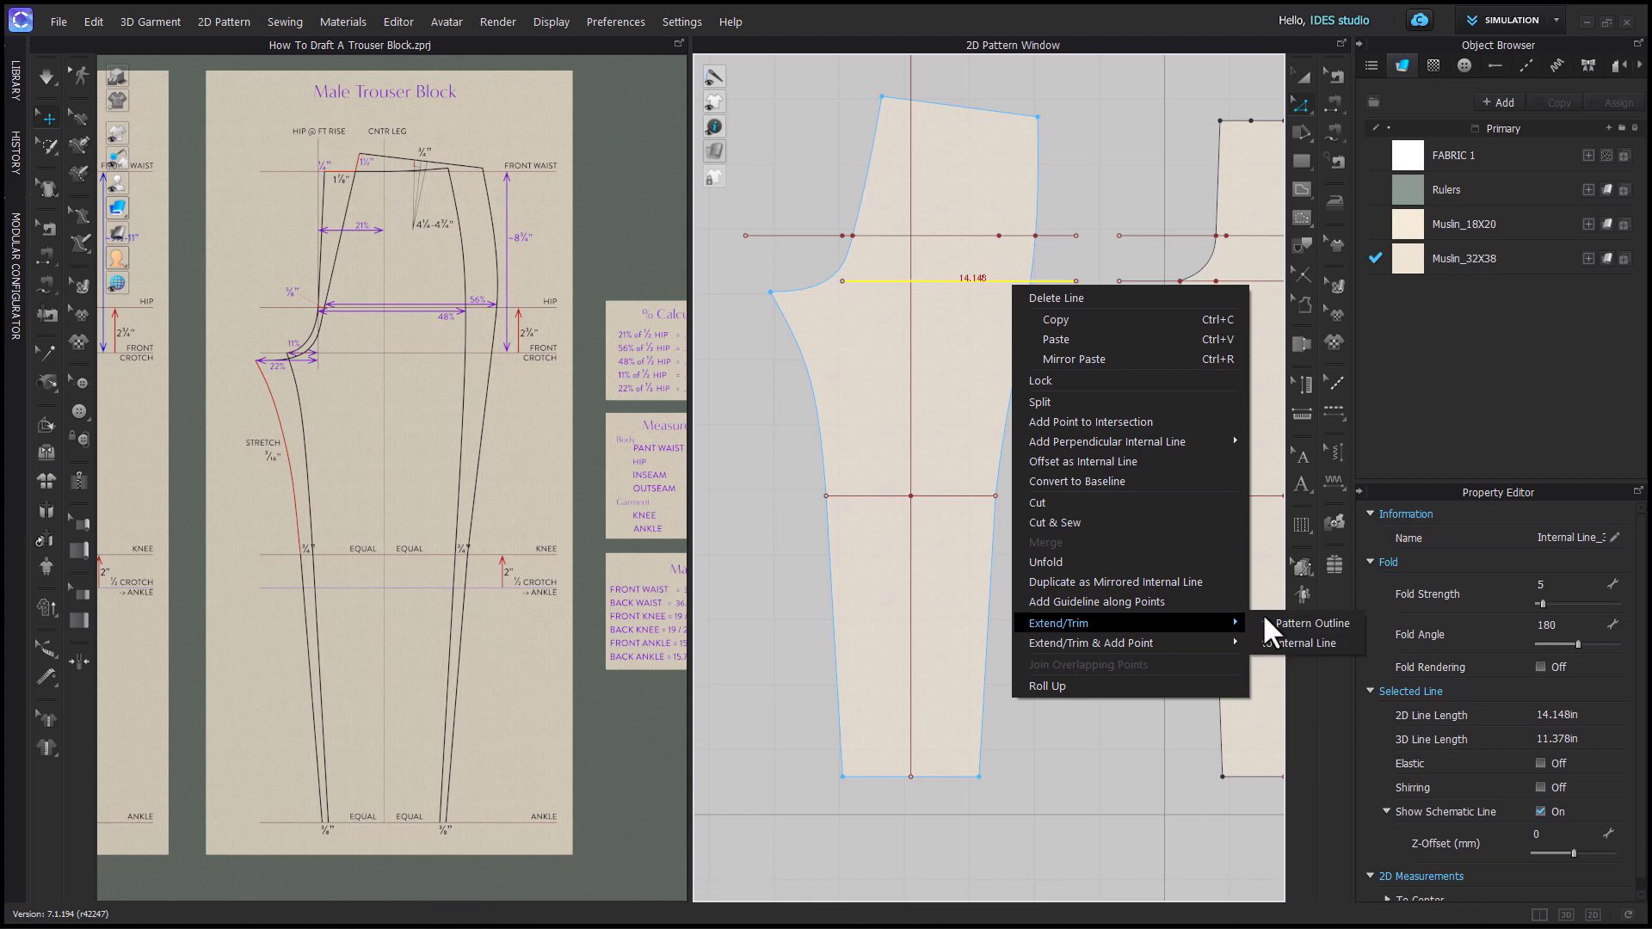
{"action": "left_click", "coordinate": [1308, 616]}
{"action": "left_click", "coordinate": [792, 233]}
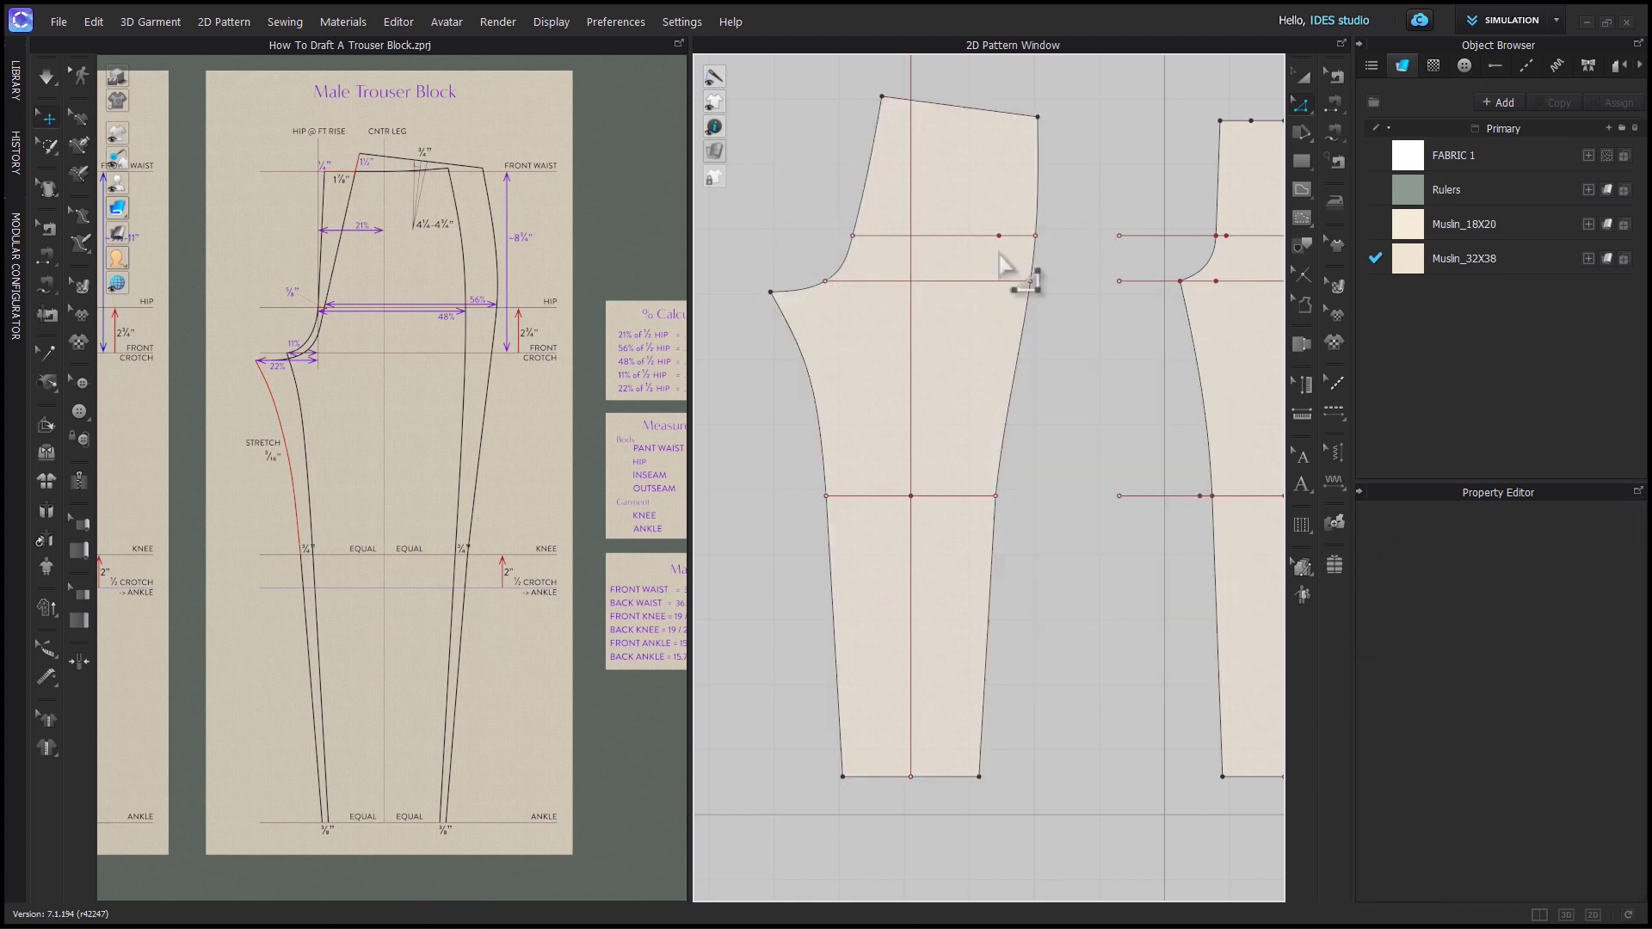
Trim the vertical center leg lines of both the back and front pieces to the pattern outline.
{"action": "scroll", "coordinate": [1067, 332], "scroll_direction": "down", "scroll_amount": 2}
{"action": "left_click", "coordinate": [941, 112]}
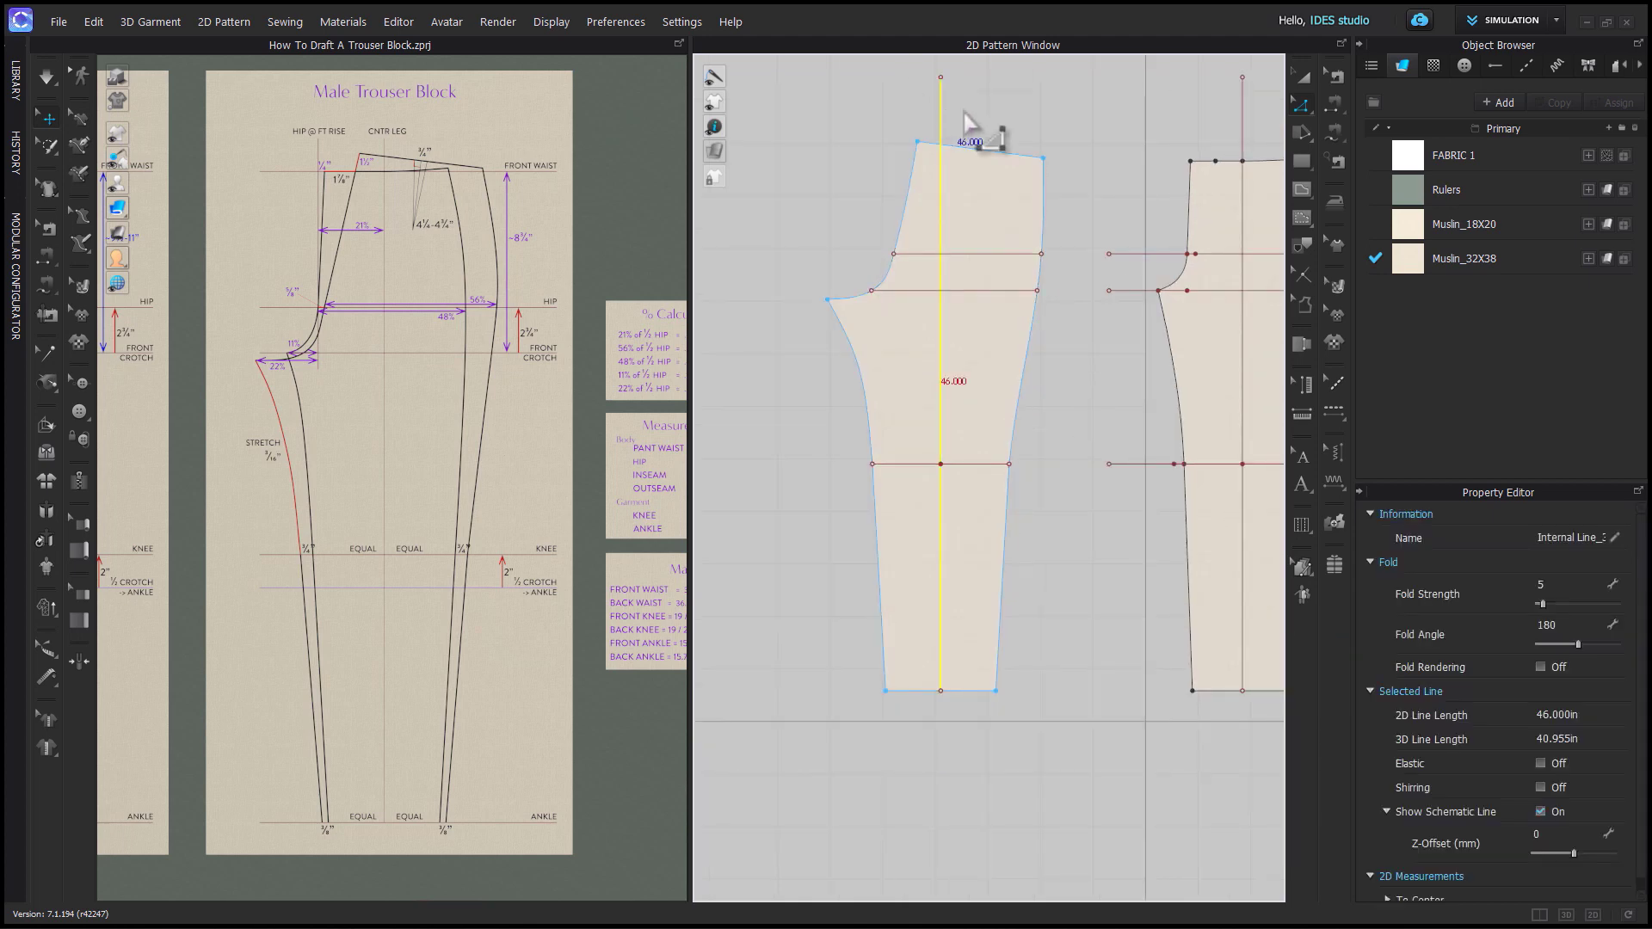
{"action": "left_click", "coordinate": [1244, 153], "text": "shift"}
{"action": "right_click", "coordinate": [1245, 140]}
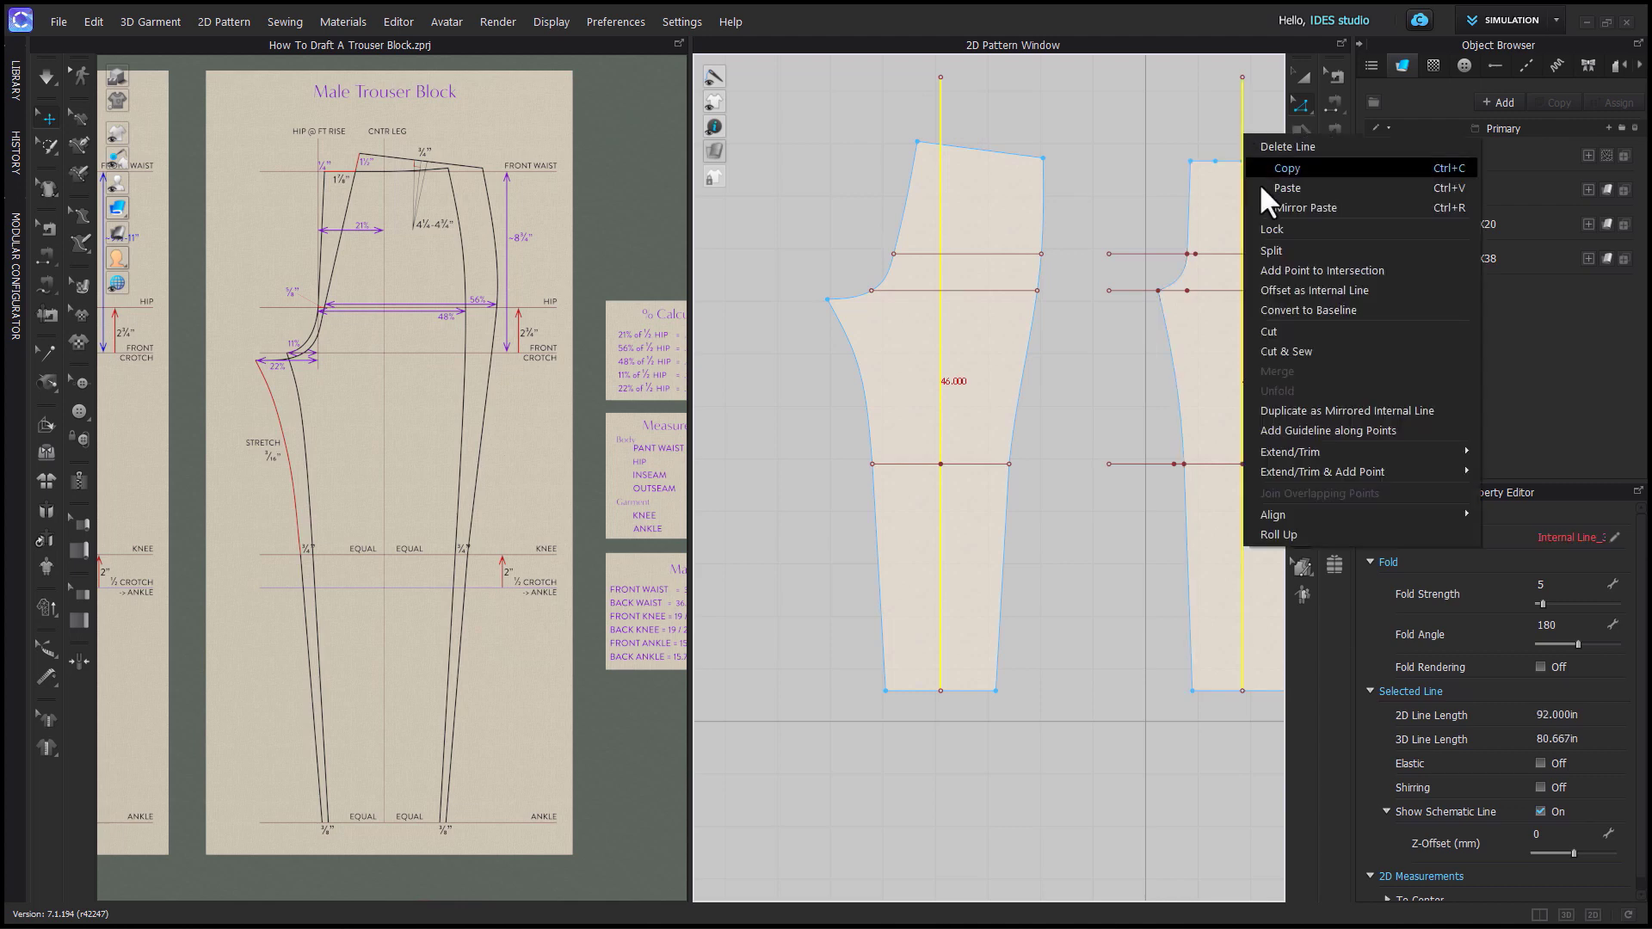
{"action": "mouse_move", "coordinate": [1473, 453]}
{"action": "left_click", "coordinate": [1537, 452]}
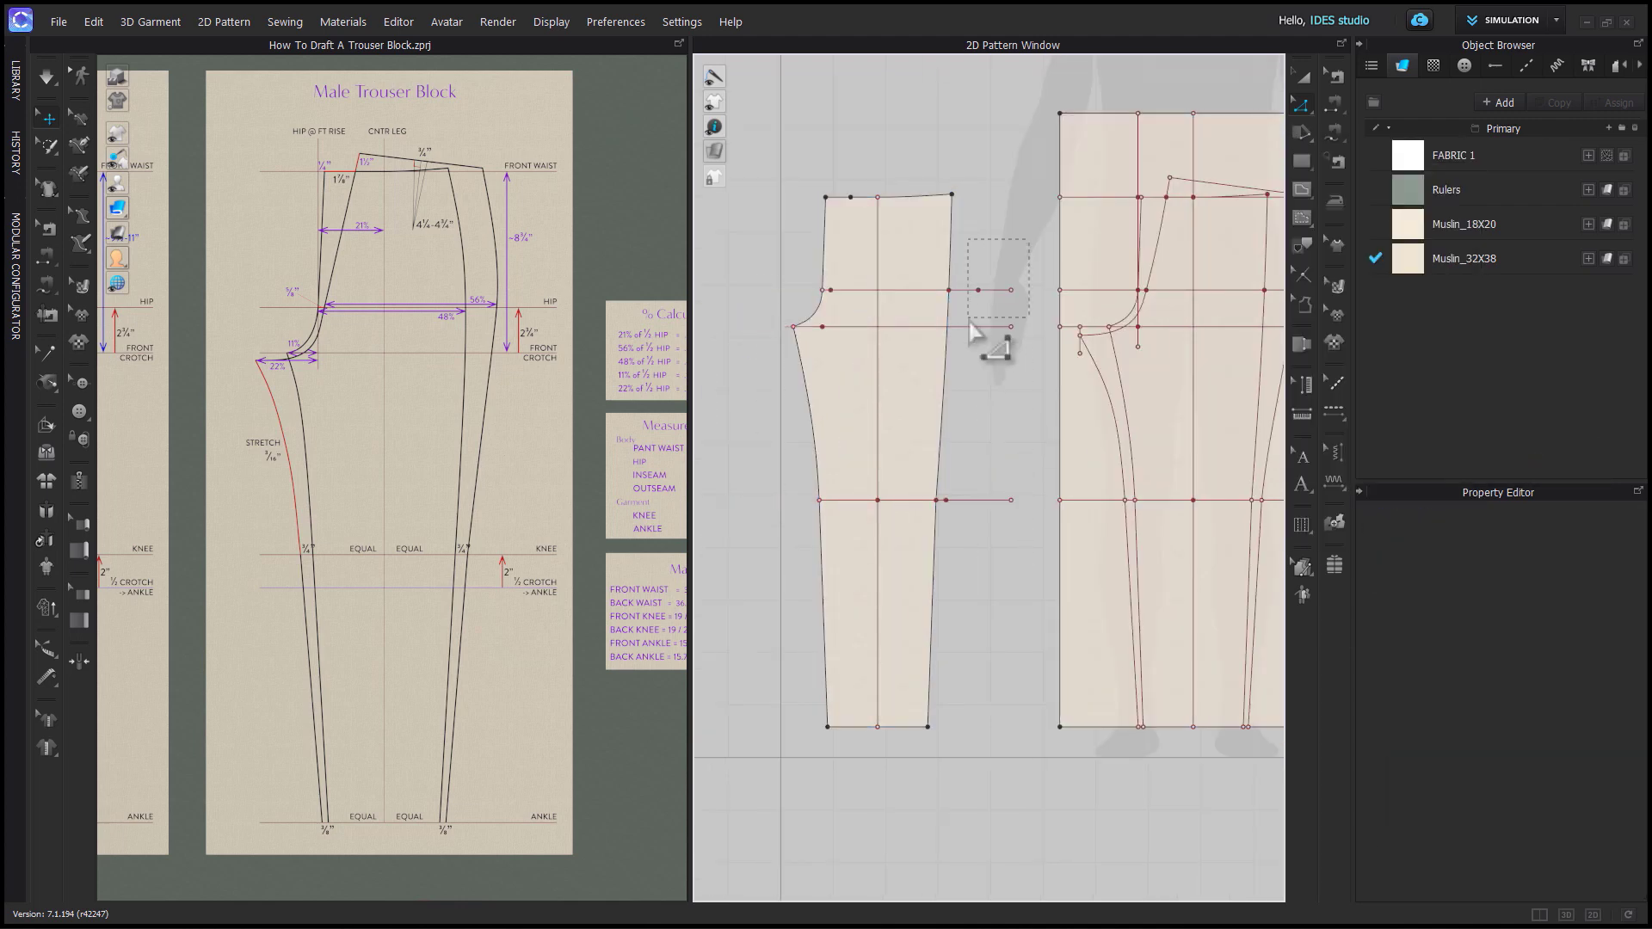
Remove the overhanging line parts beside the front piece and trim its hip and crotch lines to the pattern outline.
{"action": "left_click_drag", "start_coordinate": [970, 325], "coordinate": [968, 319]}
{"action": "left_click", "coordinate": [835, 329]}
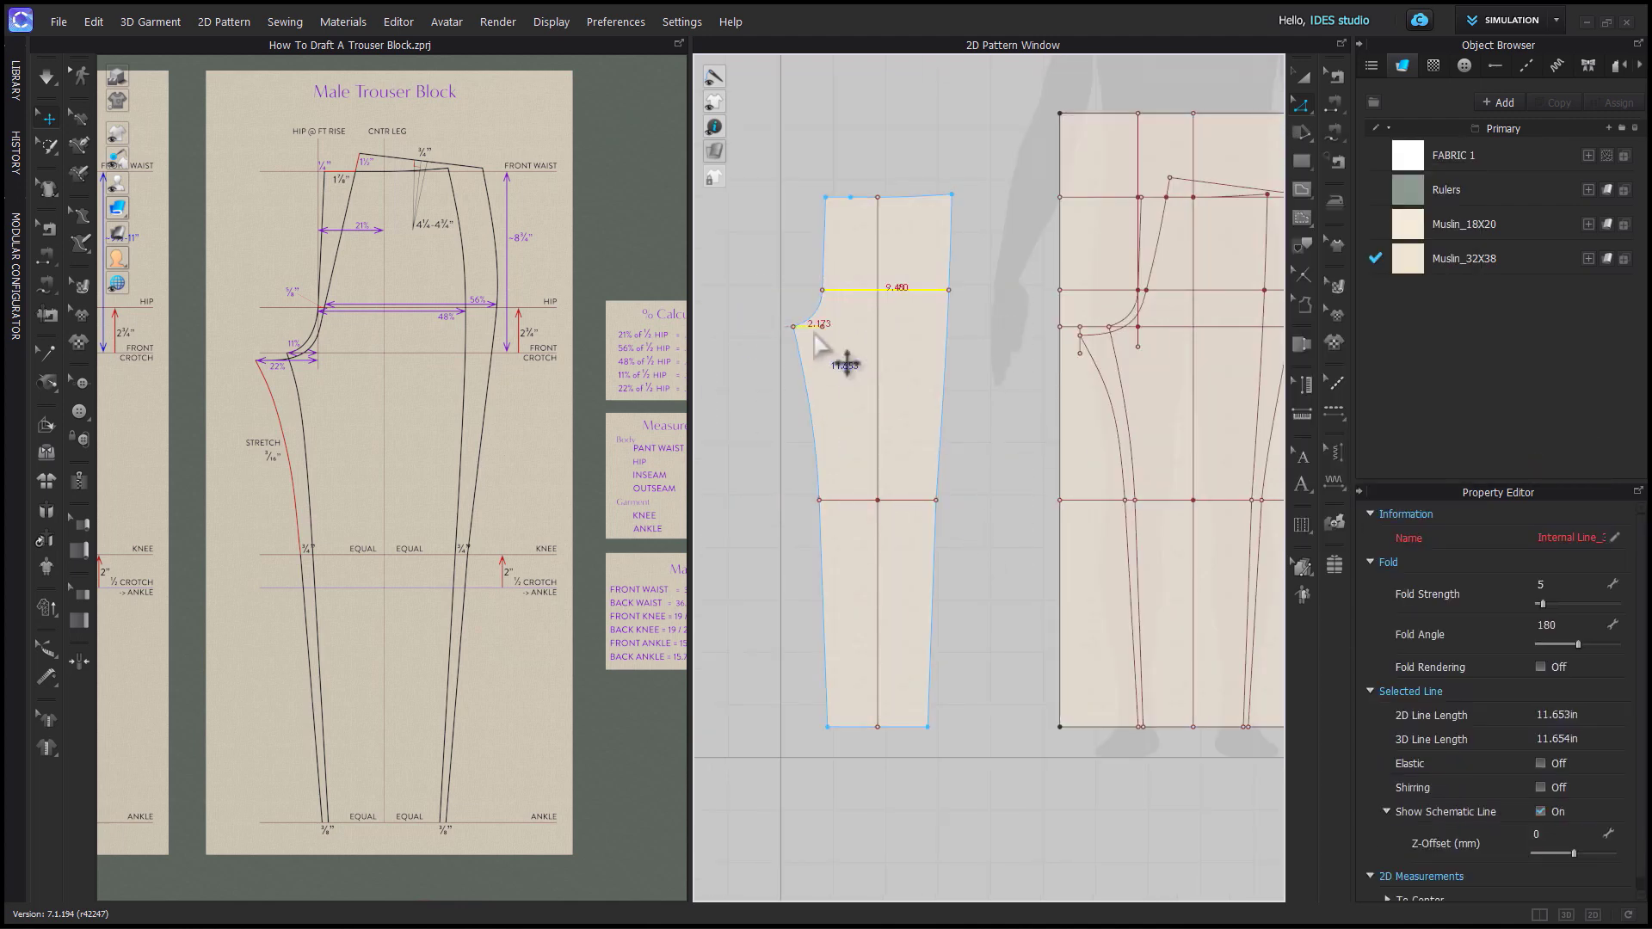
{"action": "right_click", "coordinate": [835, 332]}
{"action": "left_click", "coordinate": [1003, 693]}
{"action": "scroll", "coordinate": [1003, 694], "scroll_direction": "down", "scroll_amount": 3}
{"action": "middle_click_drag", "start_coordinate": [938, 701], "coordinate": [1044, 682]}
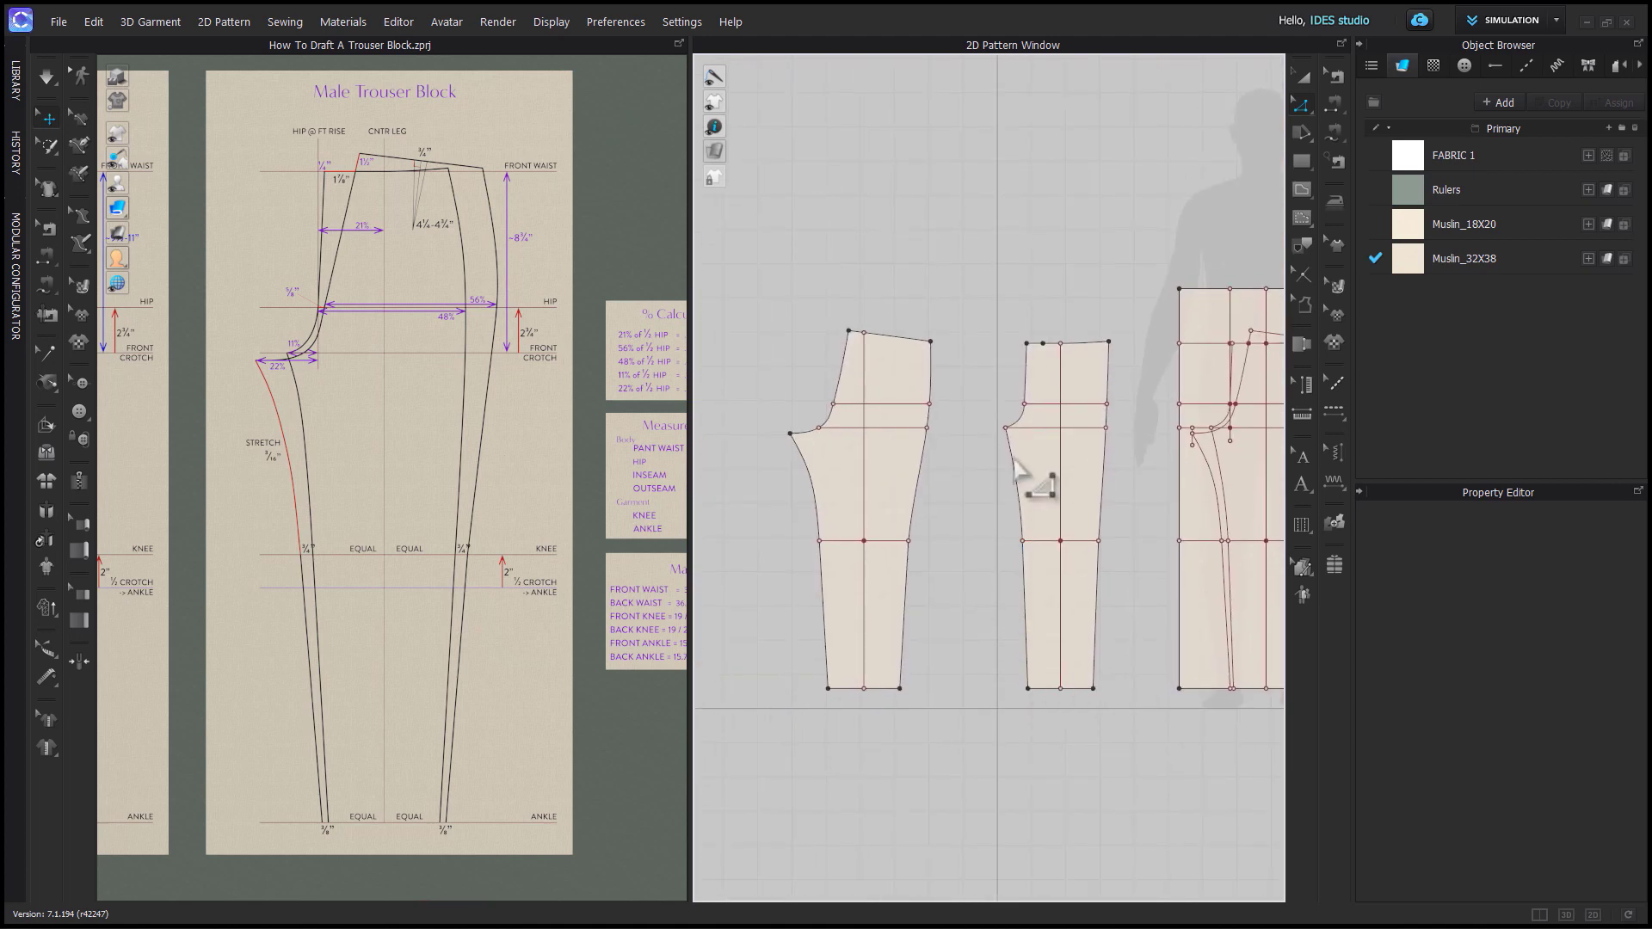
Convert the extra point on the front piece's waistline to a curve point.
{"action": "left_click", "coordinate": [1040, 345]}
{"action": "right_click", "coordinate": [1042, 345]}
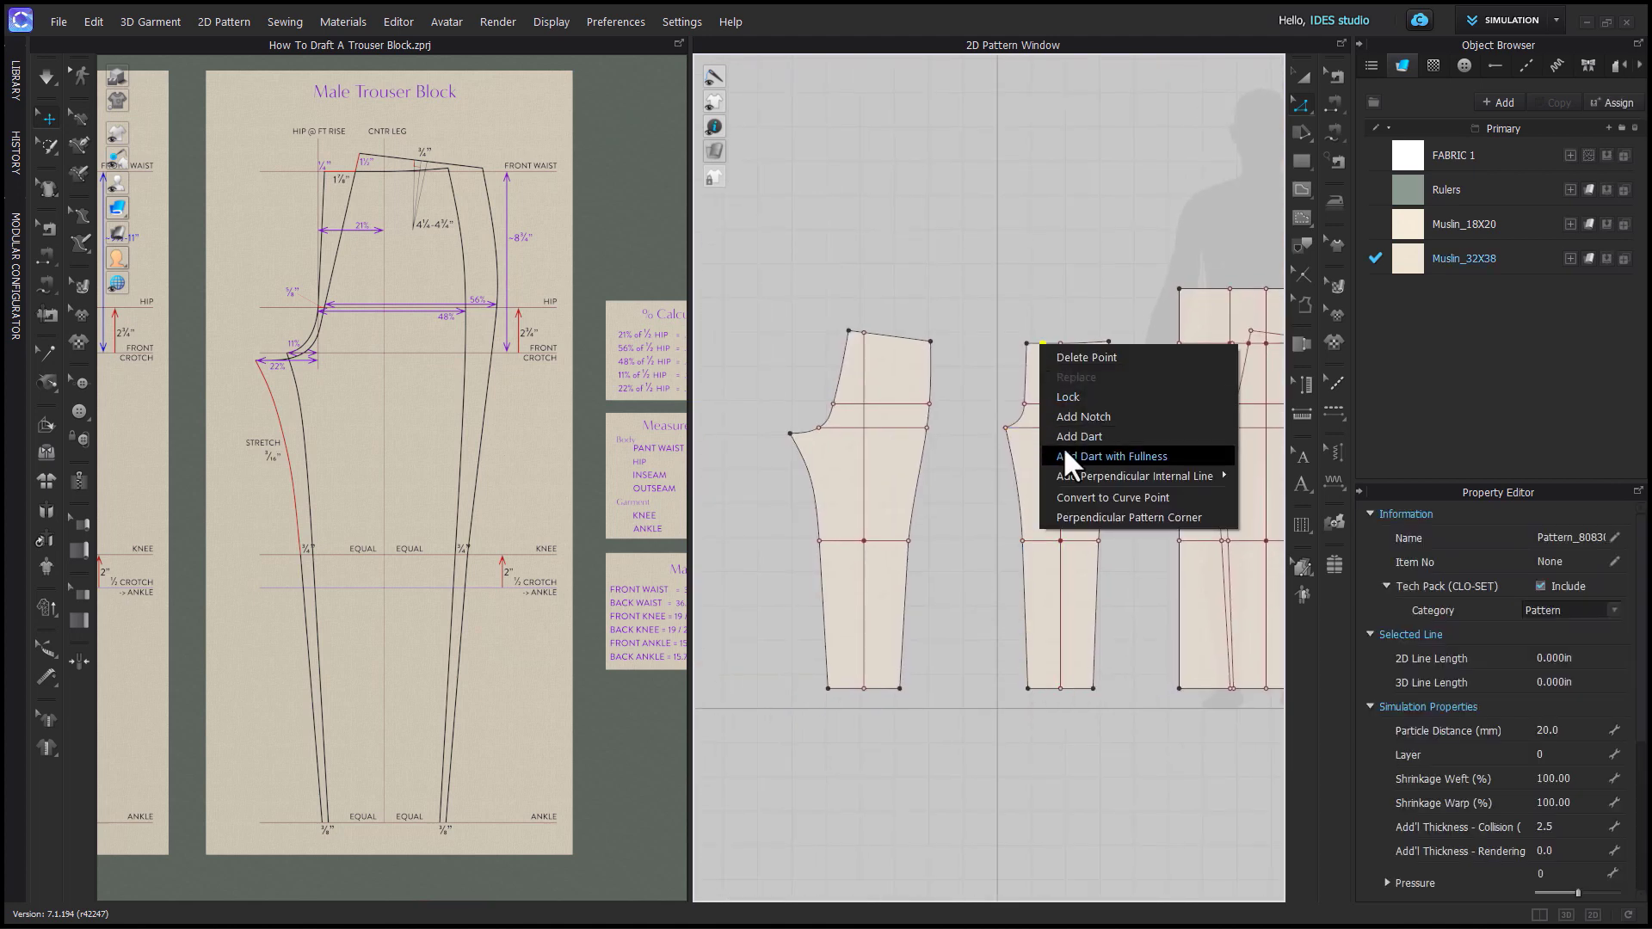
{"action": "left_click", "coordinate": [1073, 495]}
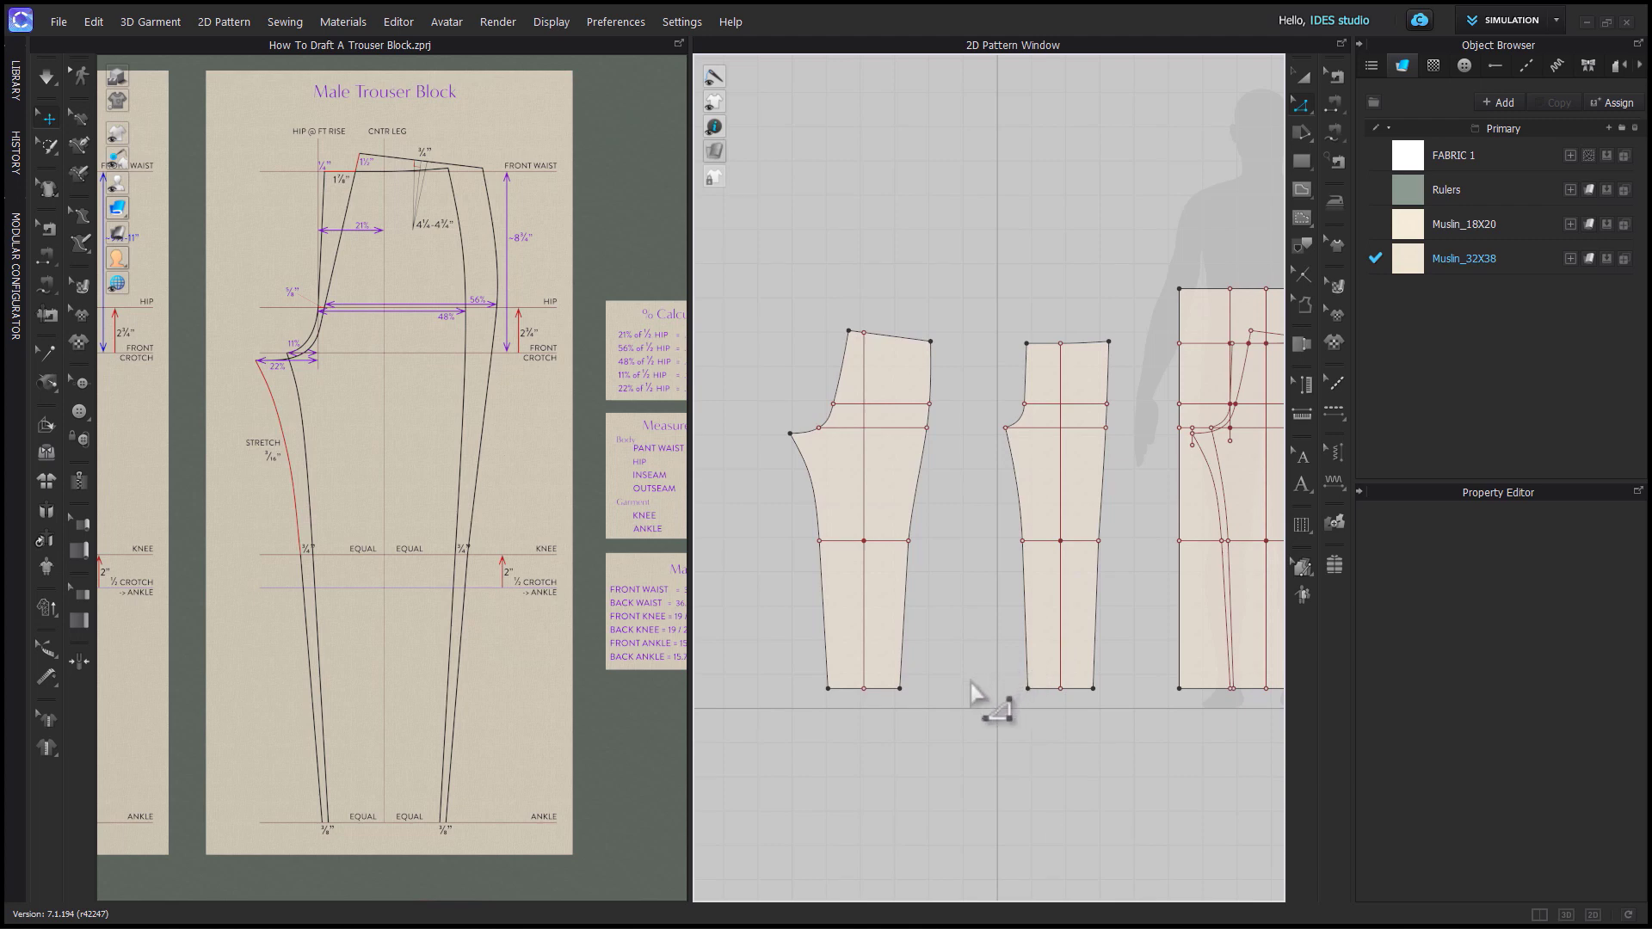
Split the back piece's waistline uniformly into 2 equal segments.
{"action": "scroll", "coordinate": [826, 667], "scroll_direction": "up", "scroll_amount": 2}
{"action": "scroll", "coordinate": [941, 634], "scroll_direction": "up", "scroll_amount": 2}
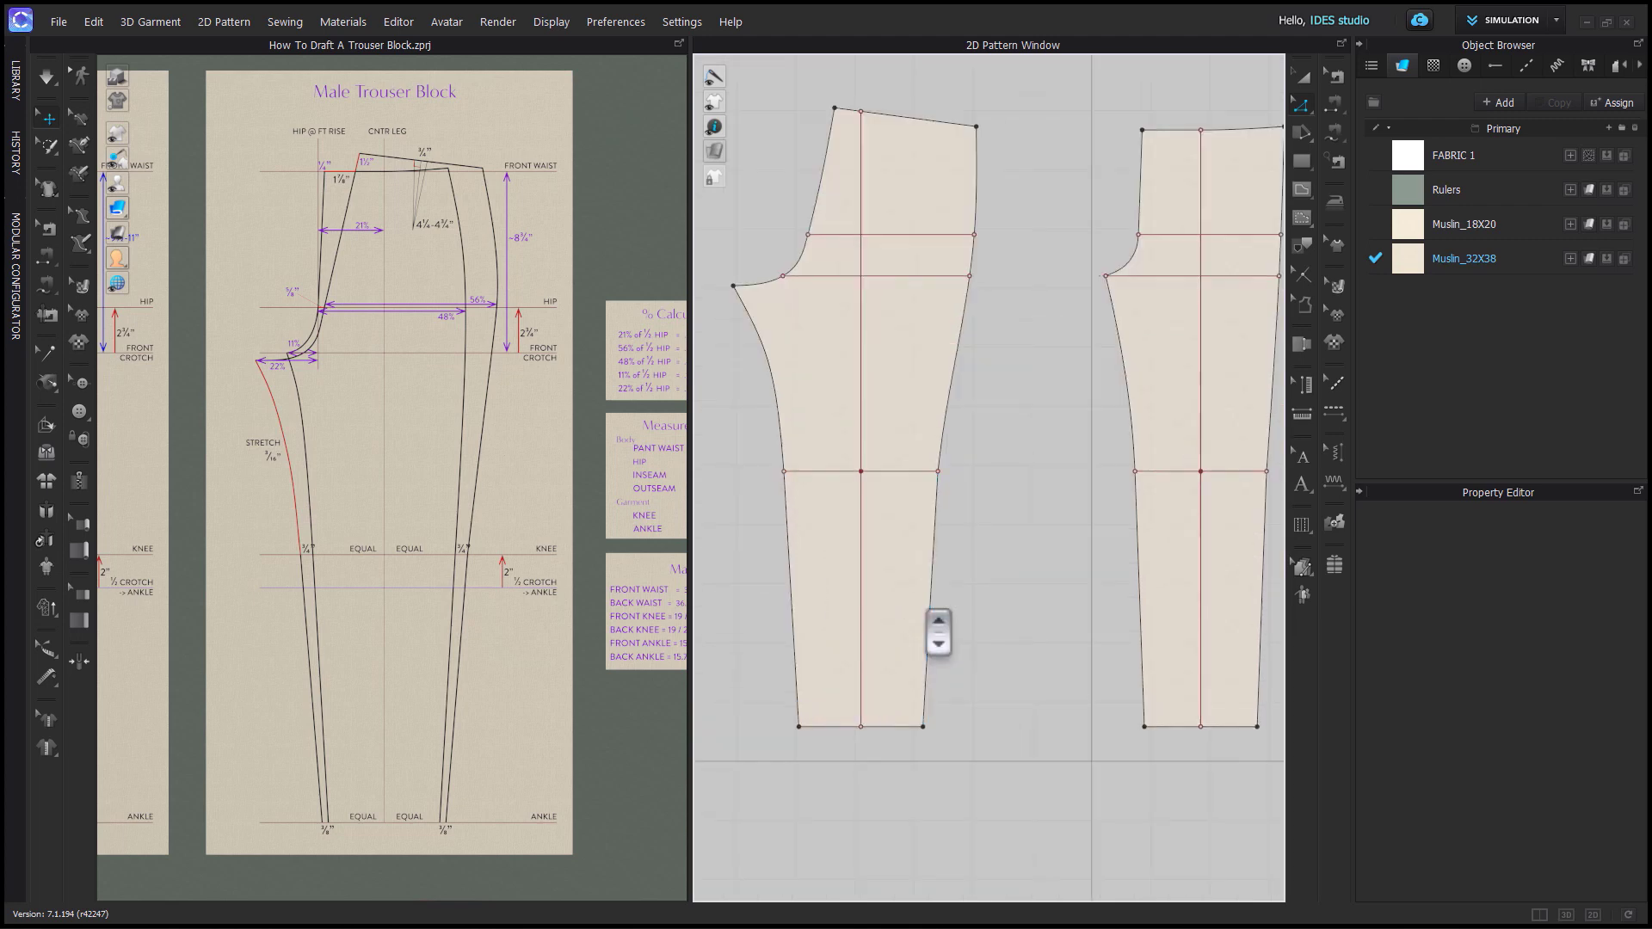
{"action": "middle_click_drag", "start_coordinate": [940, 634], "coordinate": [930, 693]}
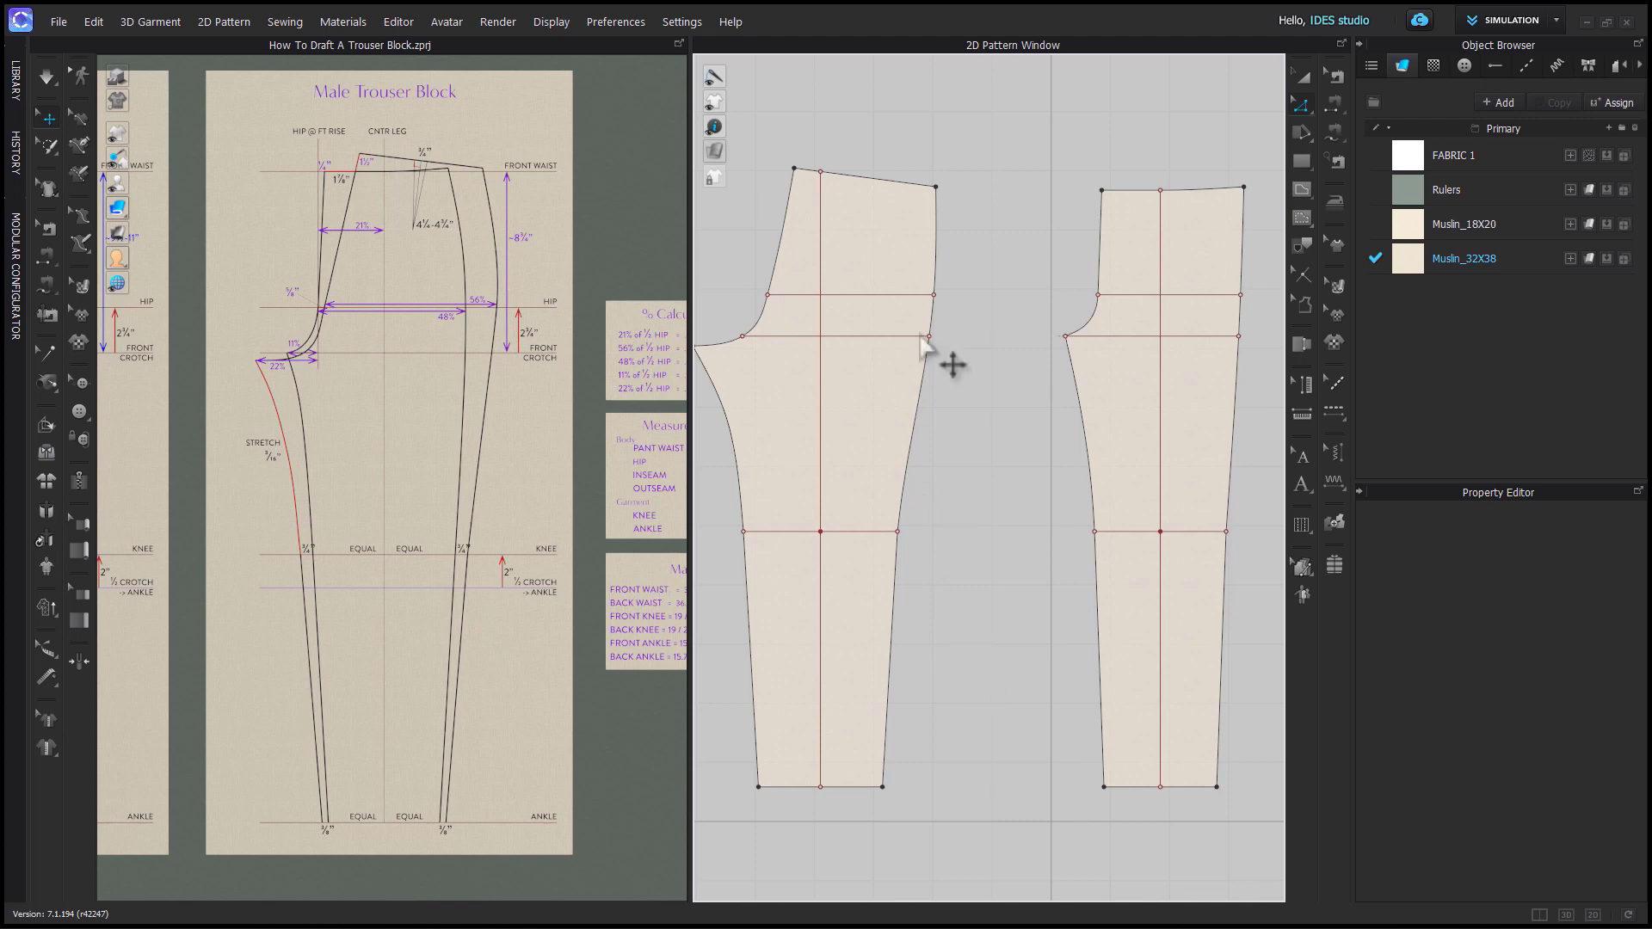
{"action": "right_click", "coordinate": [862, 179]}
{"action": "left_click", "coordinate": [879, 277]}
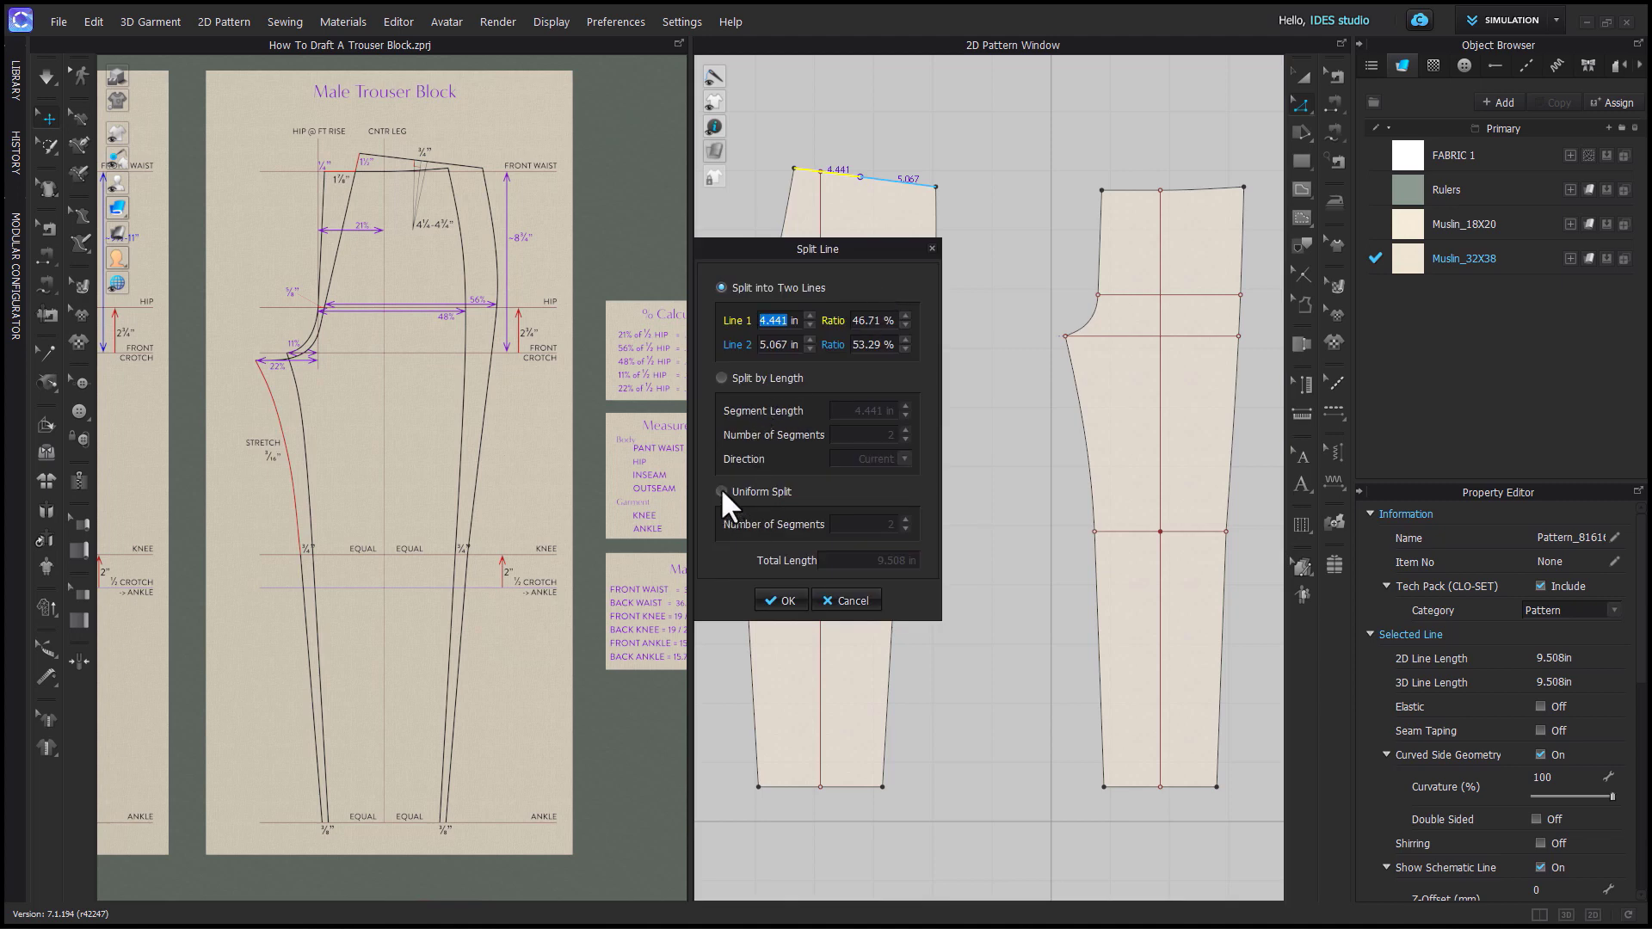
{"action": "left_click", "coordinate": [721, 491]}
{"action": "left_click", "coordinate": [782, 604]}
Split the back waistline 0.375 in to each side of its midpoint to mark the dart width.
{"action": "scroll", "coordinate": [498, 398], "scroll_direction": "up", "scroll_amount": 5}
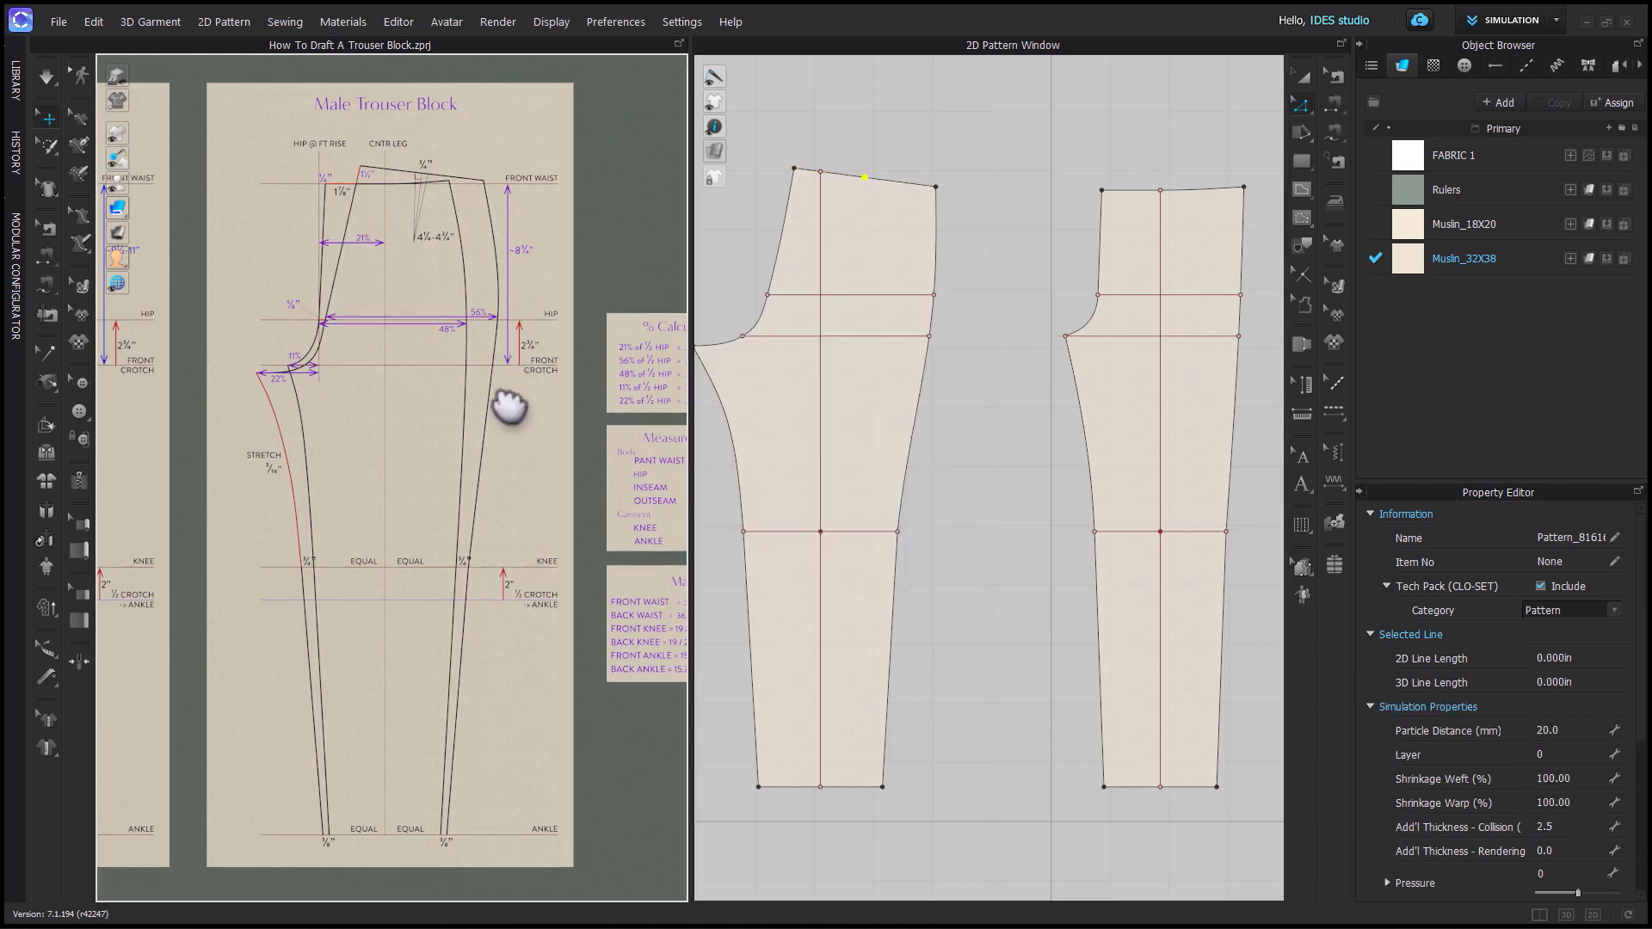
{"action": "scroll", "coordinate": [519, 535], "scroll_direction": "up", "scroll_amount": 2}
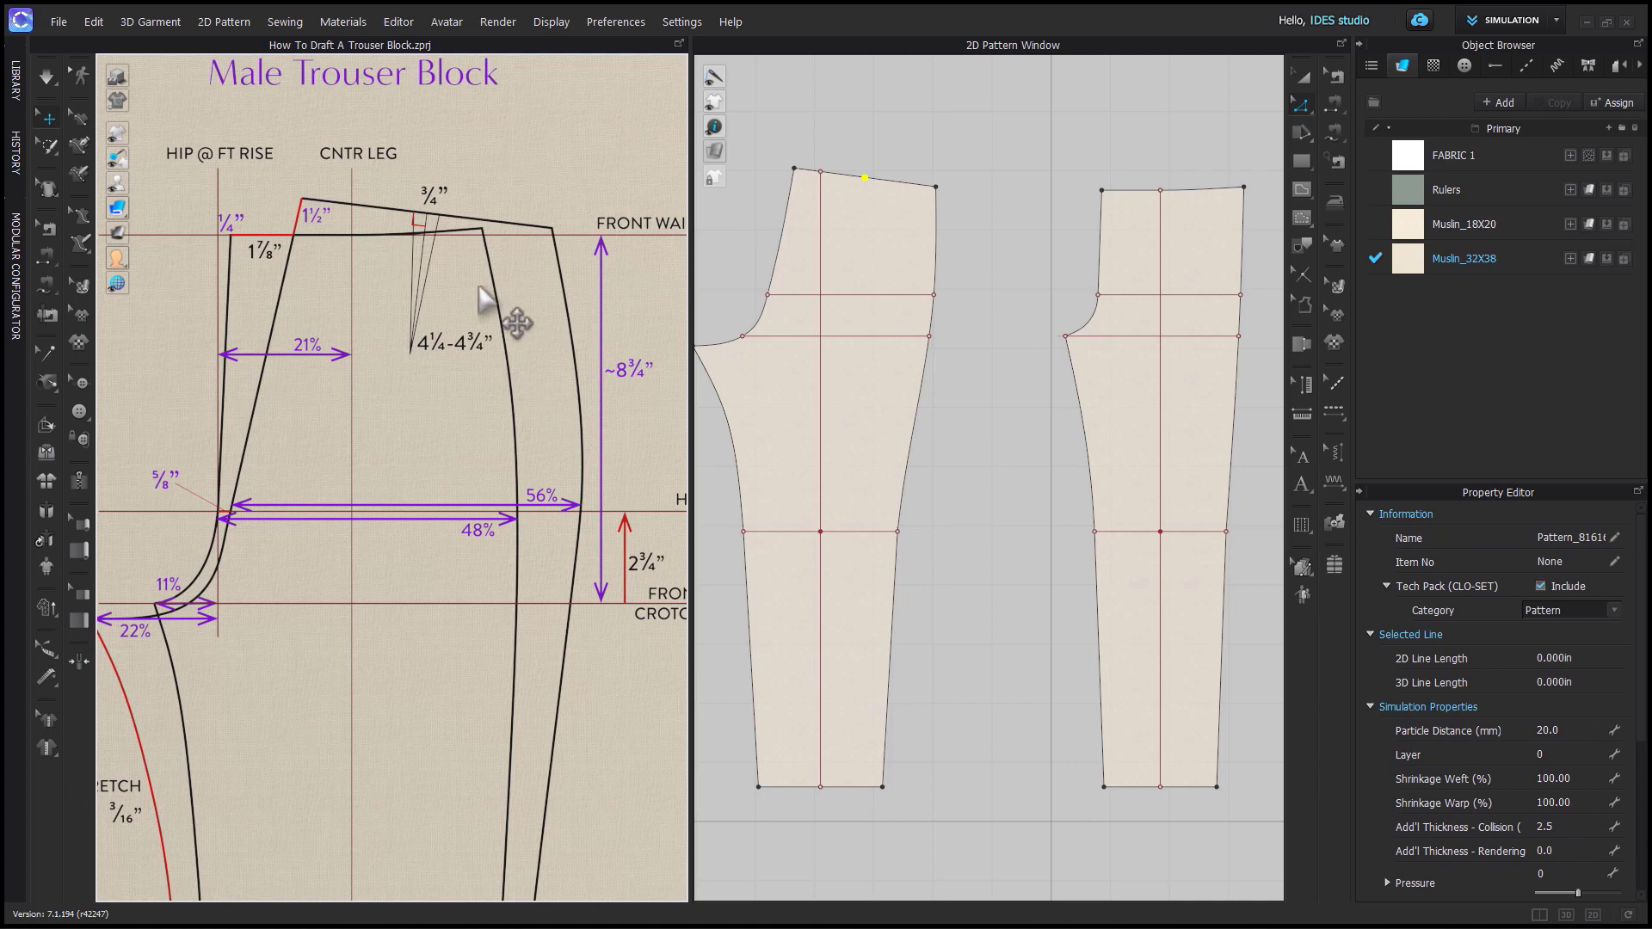
{"action": "scroll", "coordinate": [943, 325], "scroll_direction": "up", "scroll_amount": 5}
{"action": "left_click", "coordinate": [955, 303]}
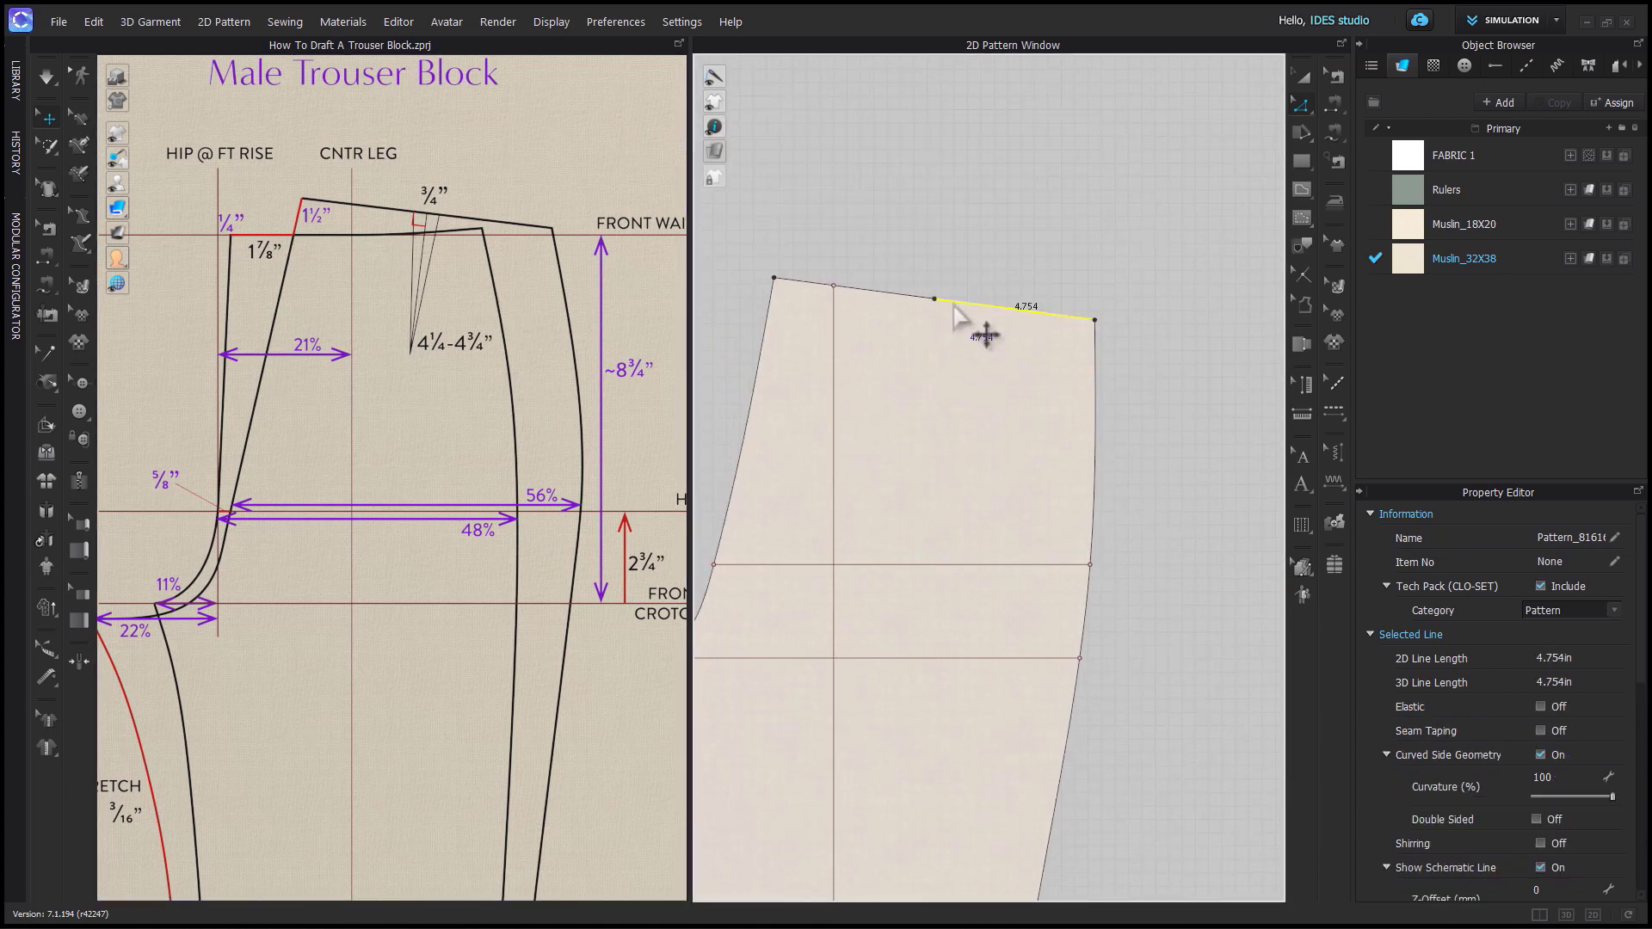
{"action": "right_click", "coordinate": [953, 303]}
{"action": "left_click", "coordinate": [983, 413]}
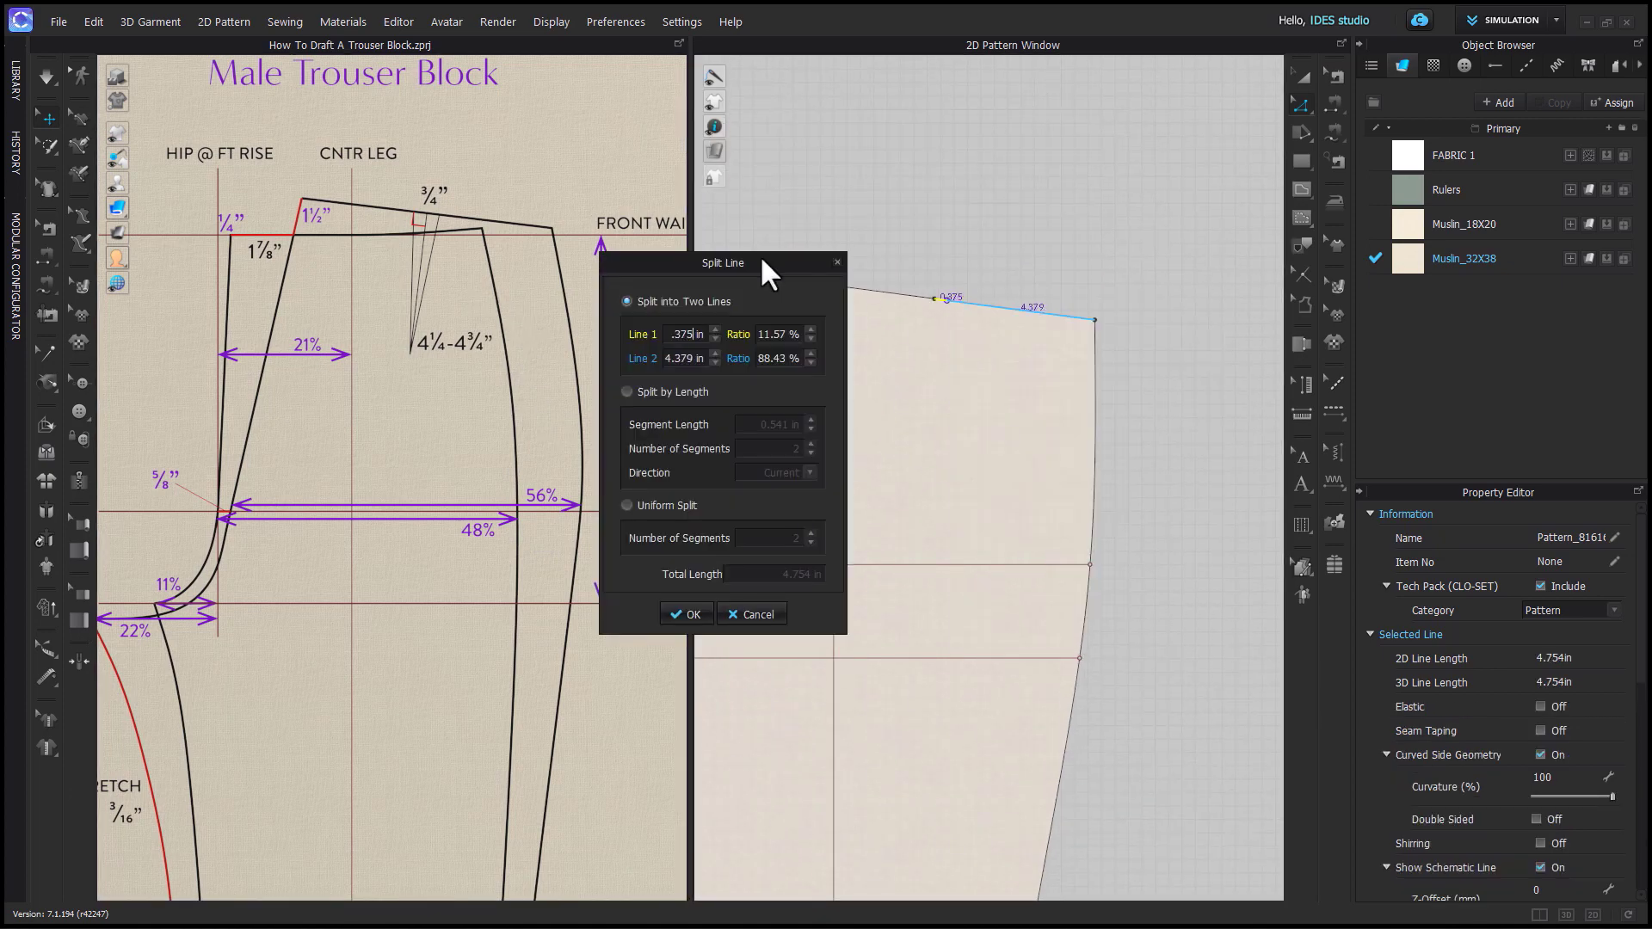
{"action": "key", "text": "Escape"}
{"action": "right_click", "coordinate": [916, 297]}
{"action": "left_click", "coordinate": [950, 413]}
{"action": "key", "text": "Return"}
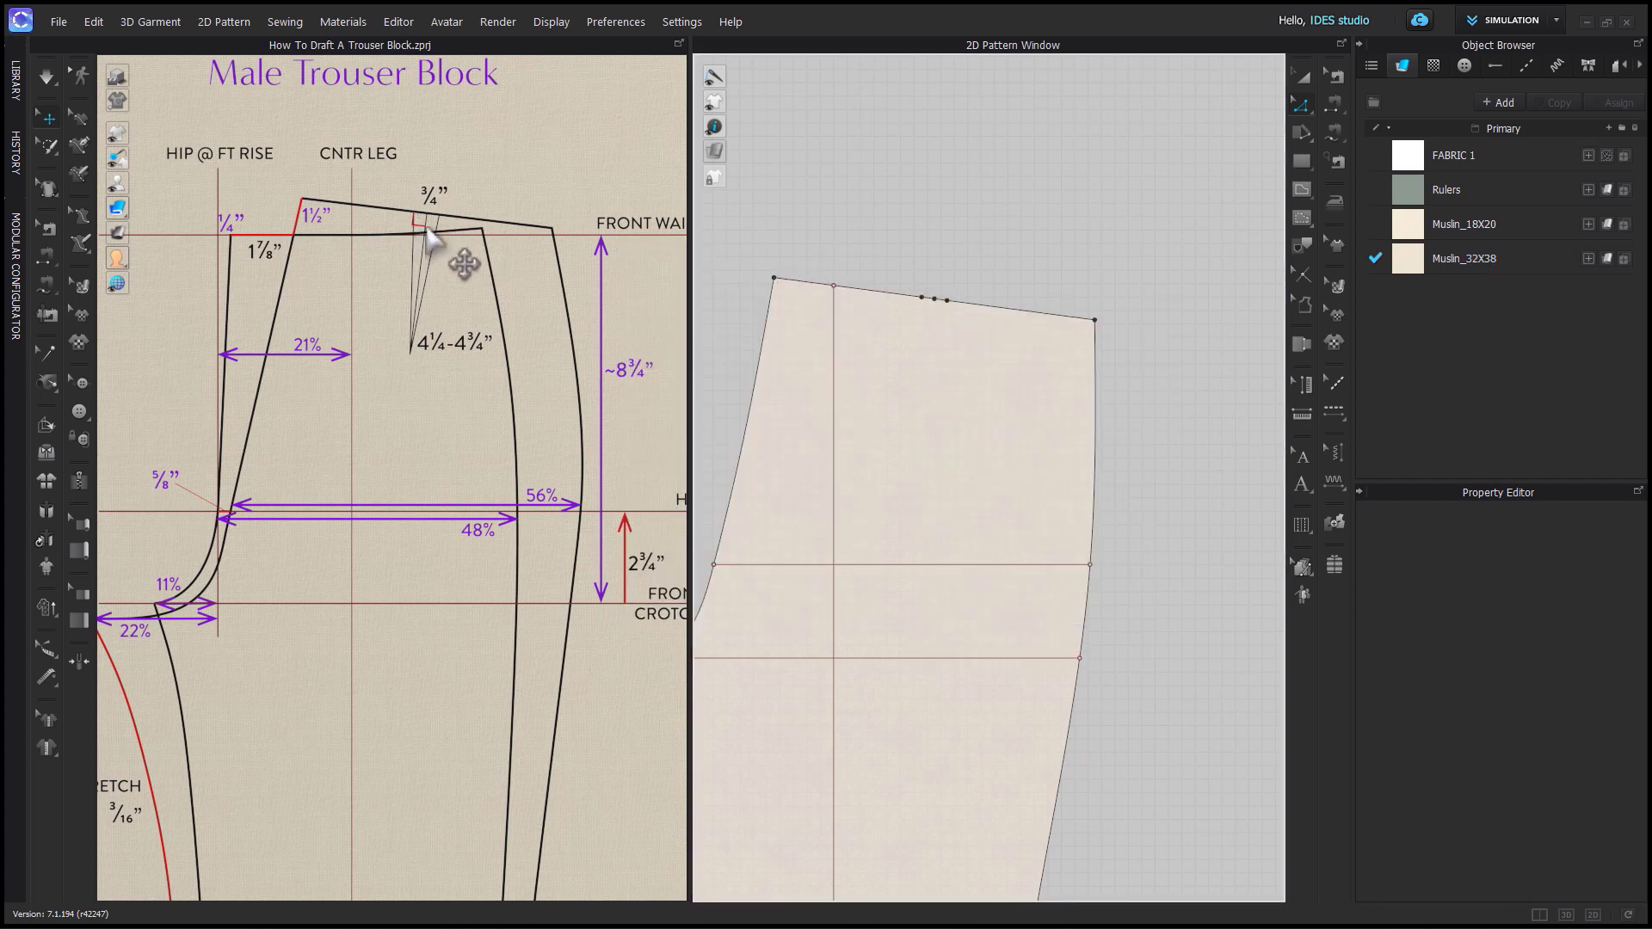
Add a 4.25 in internal line at 90° to the back waistline from its midpoint, using the Local direction with Extend off.
{"action": "left_click", "coordinate": [933, 299]}
{"action": "right_click", "coordinate": [933, 300]}
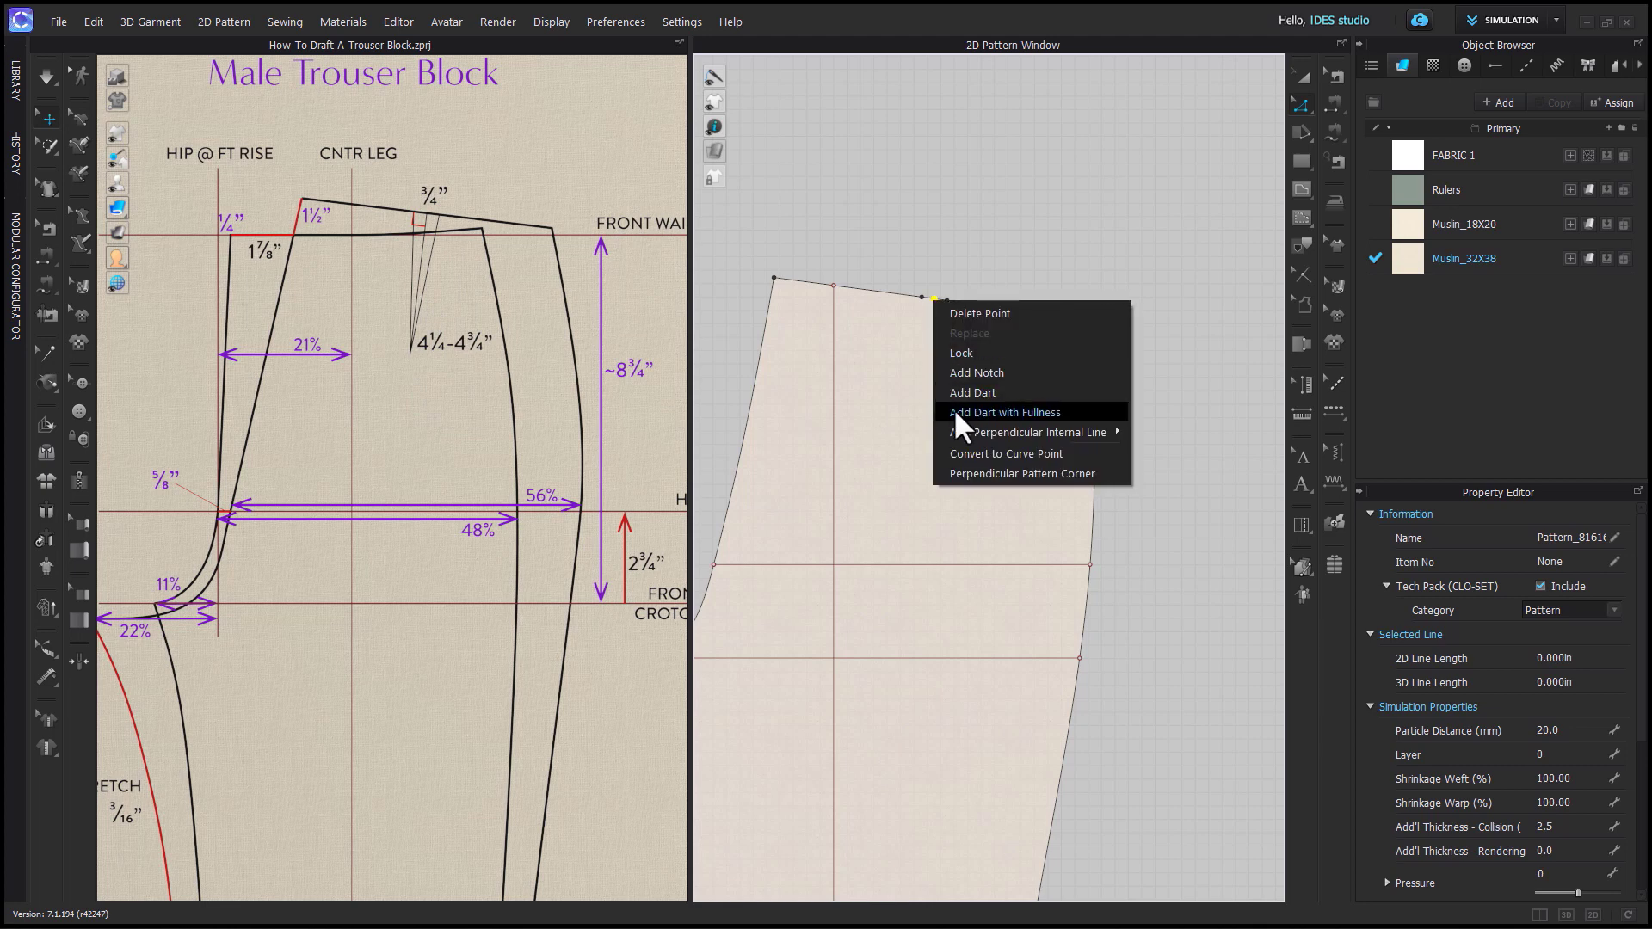
{"action": "mouse_move", "coordinate": [1001, 436]}
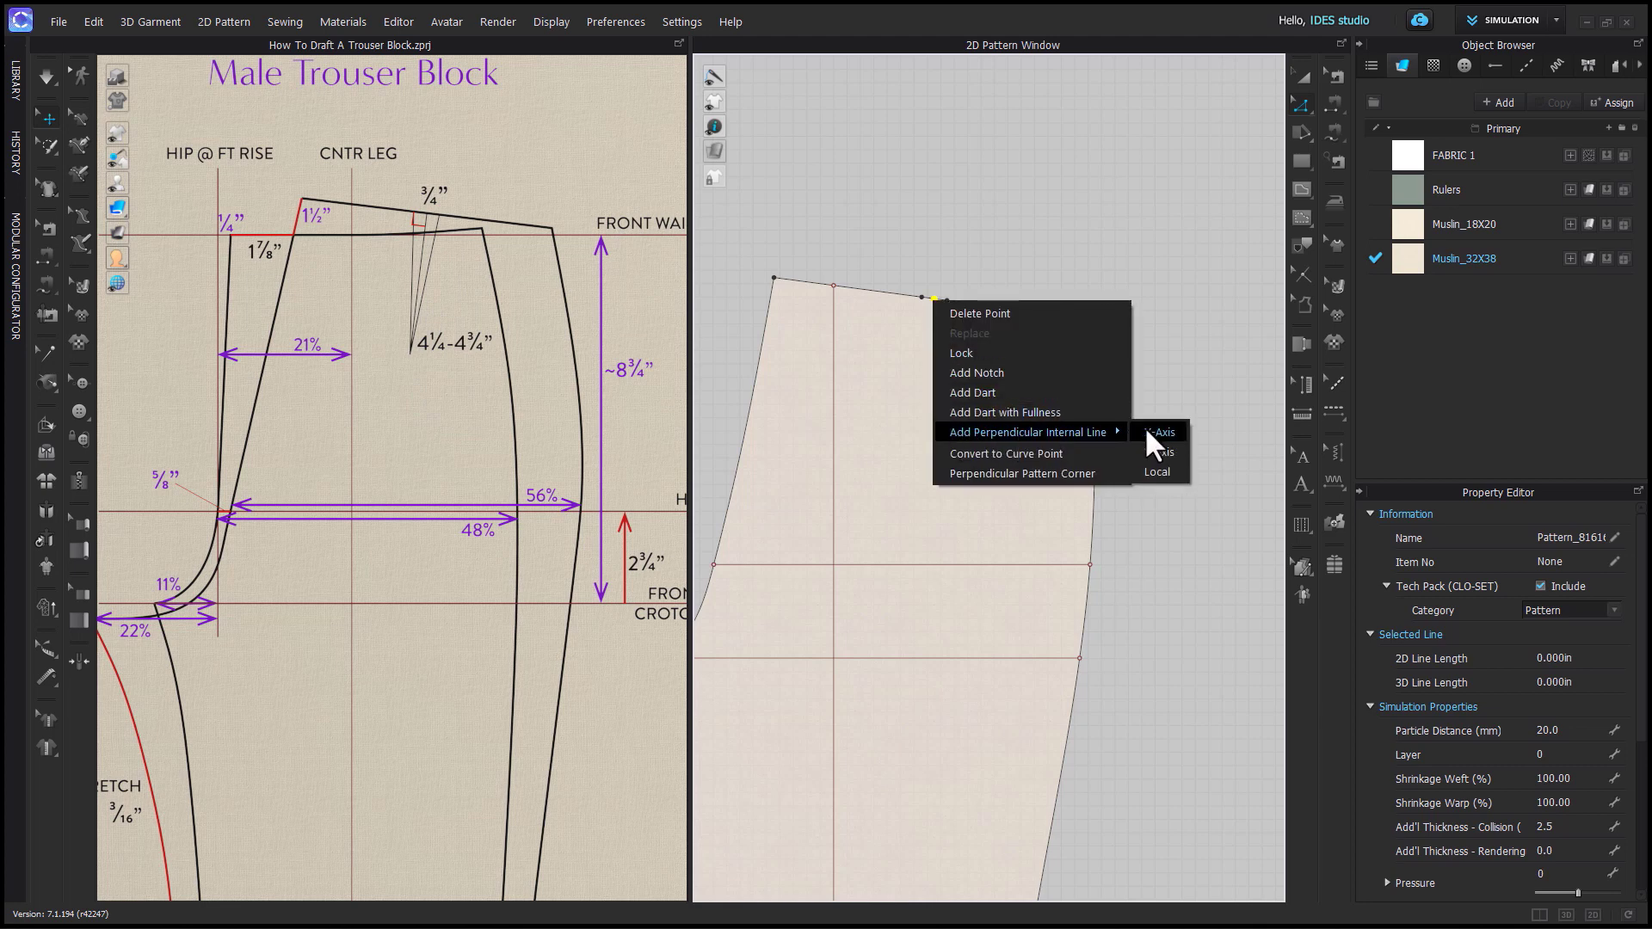
{"action": "left_click", "coordinate": [1158, 474]}
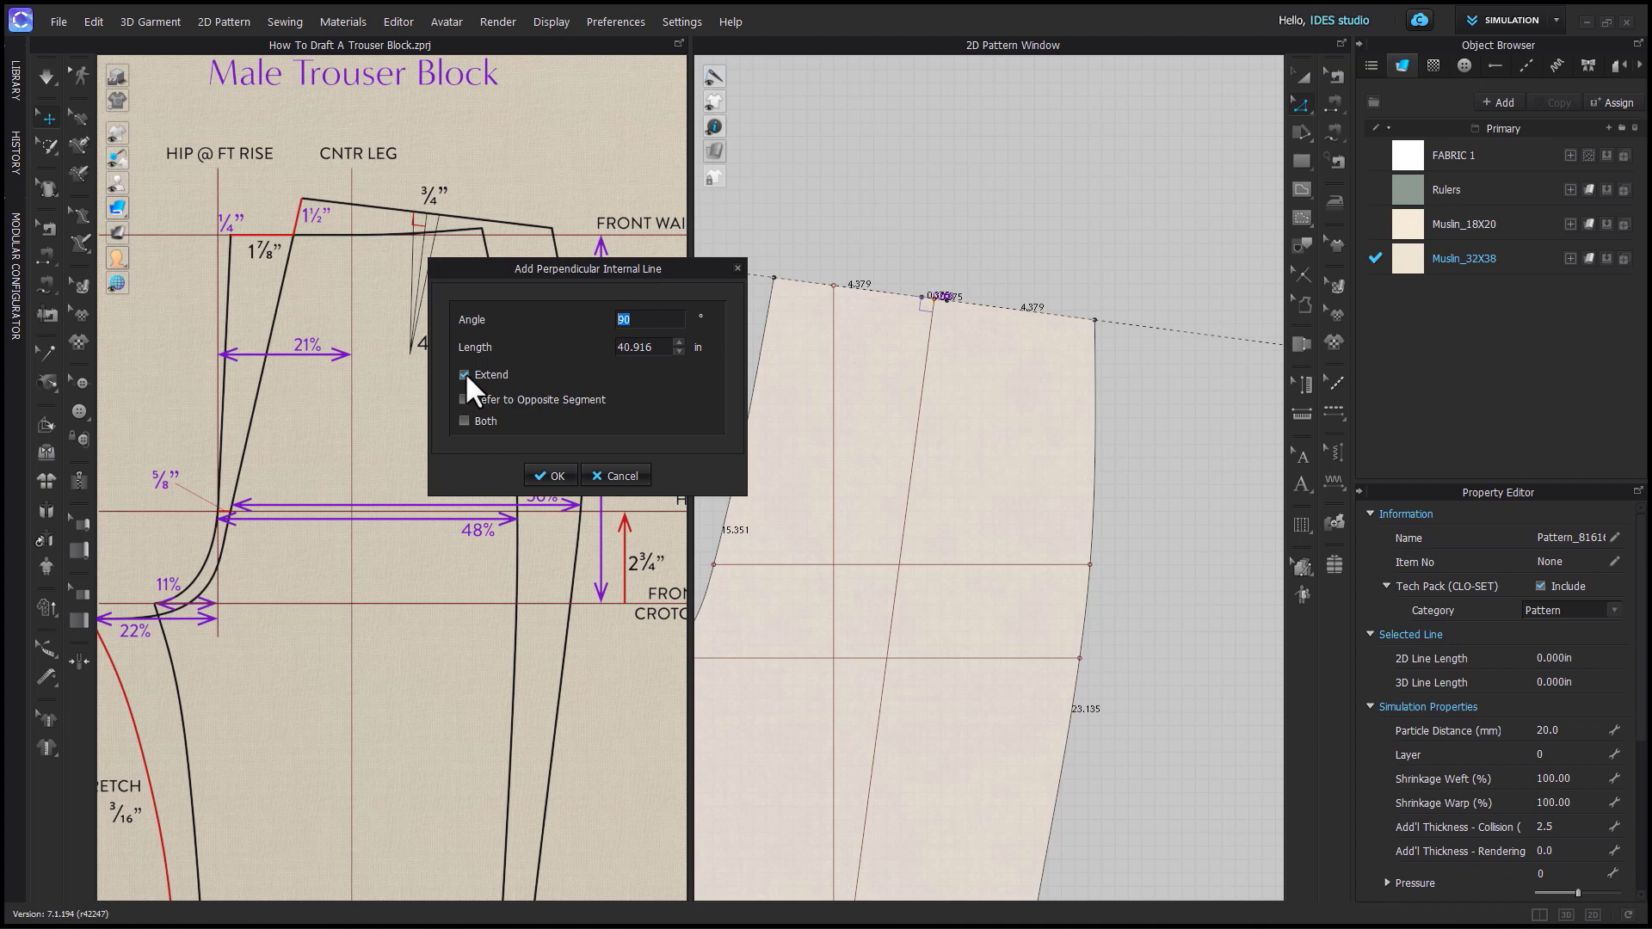
{"action": "left_click_drag", "start_coordinate": [547, 274], "coordinate": [631, 246]}
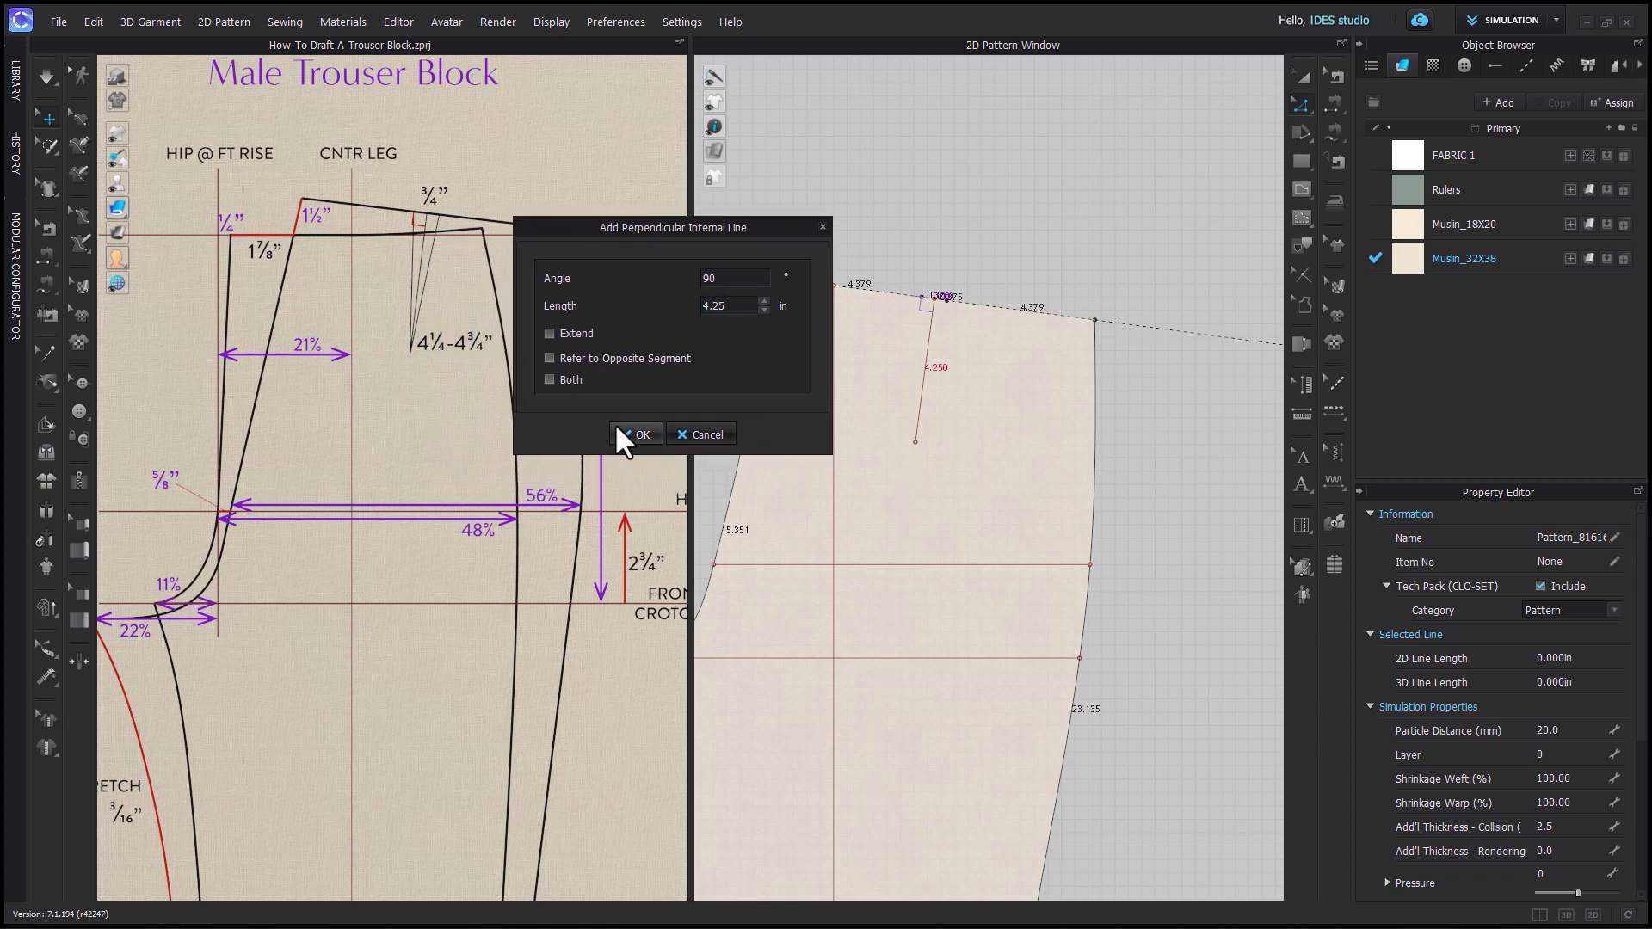
{"action": "left_click", "coordinate": [634, 433]}
Draw the back dart legs as one internal line from one dart point to the guide's lower end and up to the other.
{"action": "scroll", "coordinate": [934, 336], "scroll_direction": "up", "scroll_amount": 5}
{"action": "key", "text": "s"}
{"action": "left_click", "coordinate": [882, 647]}
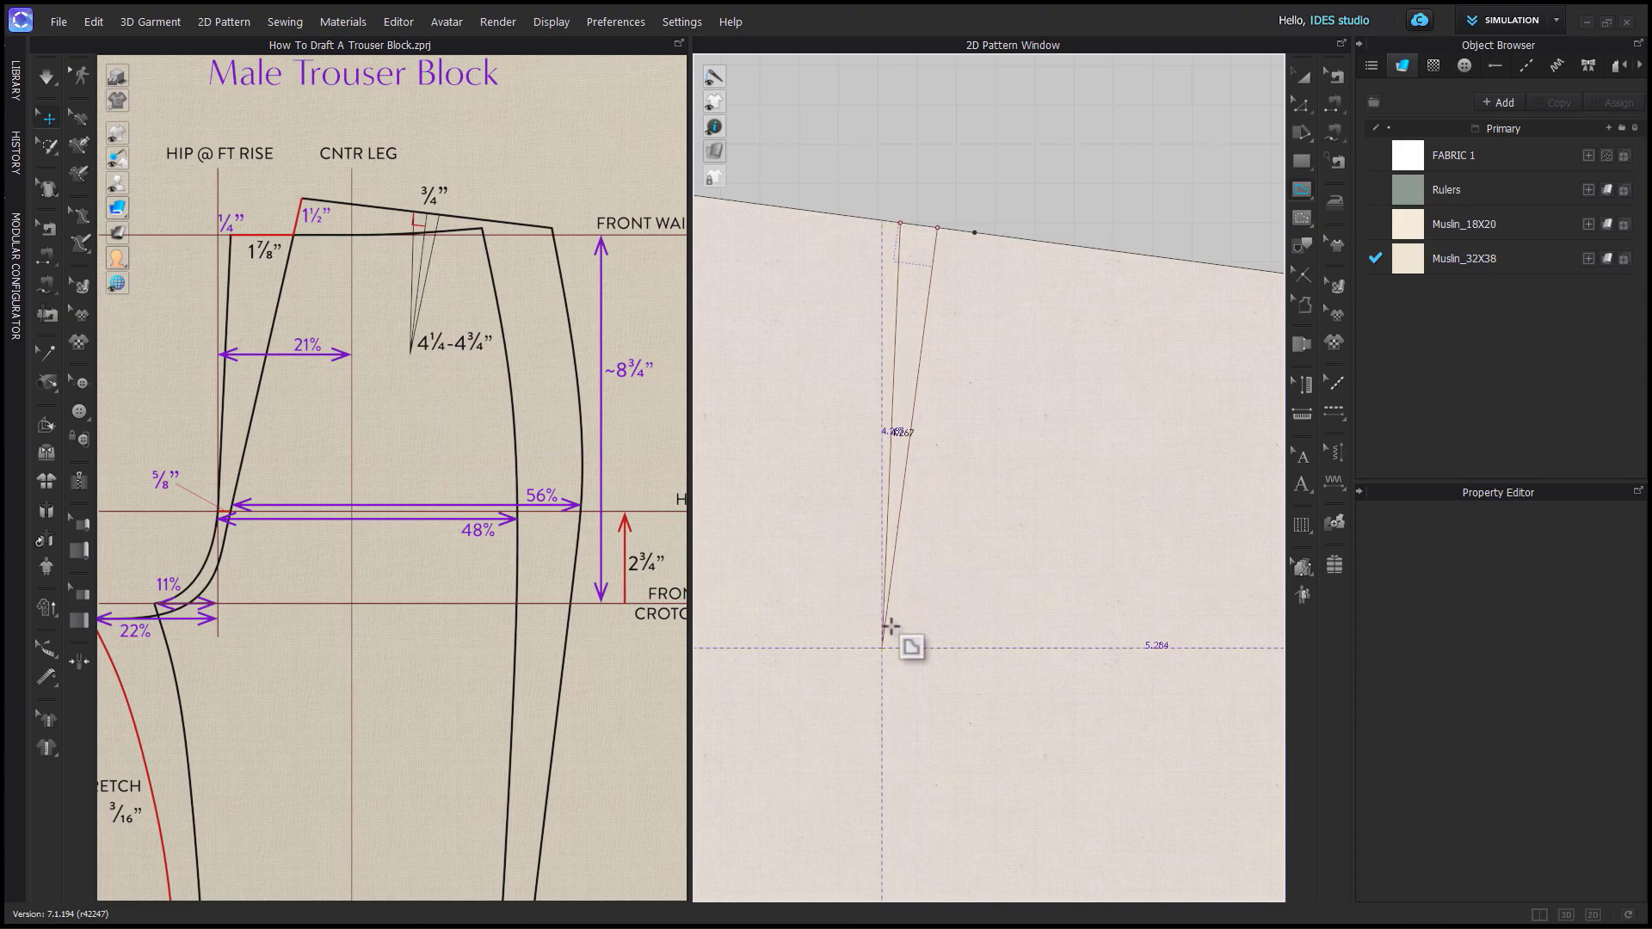
{"action": "double_click", "coordinate": [974, 232]}
{"action": "scroll", "coordinate": [1007, 456], "scroll_direction": "down", "scroll_amount": 3}
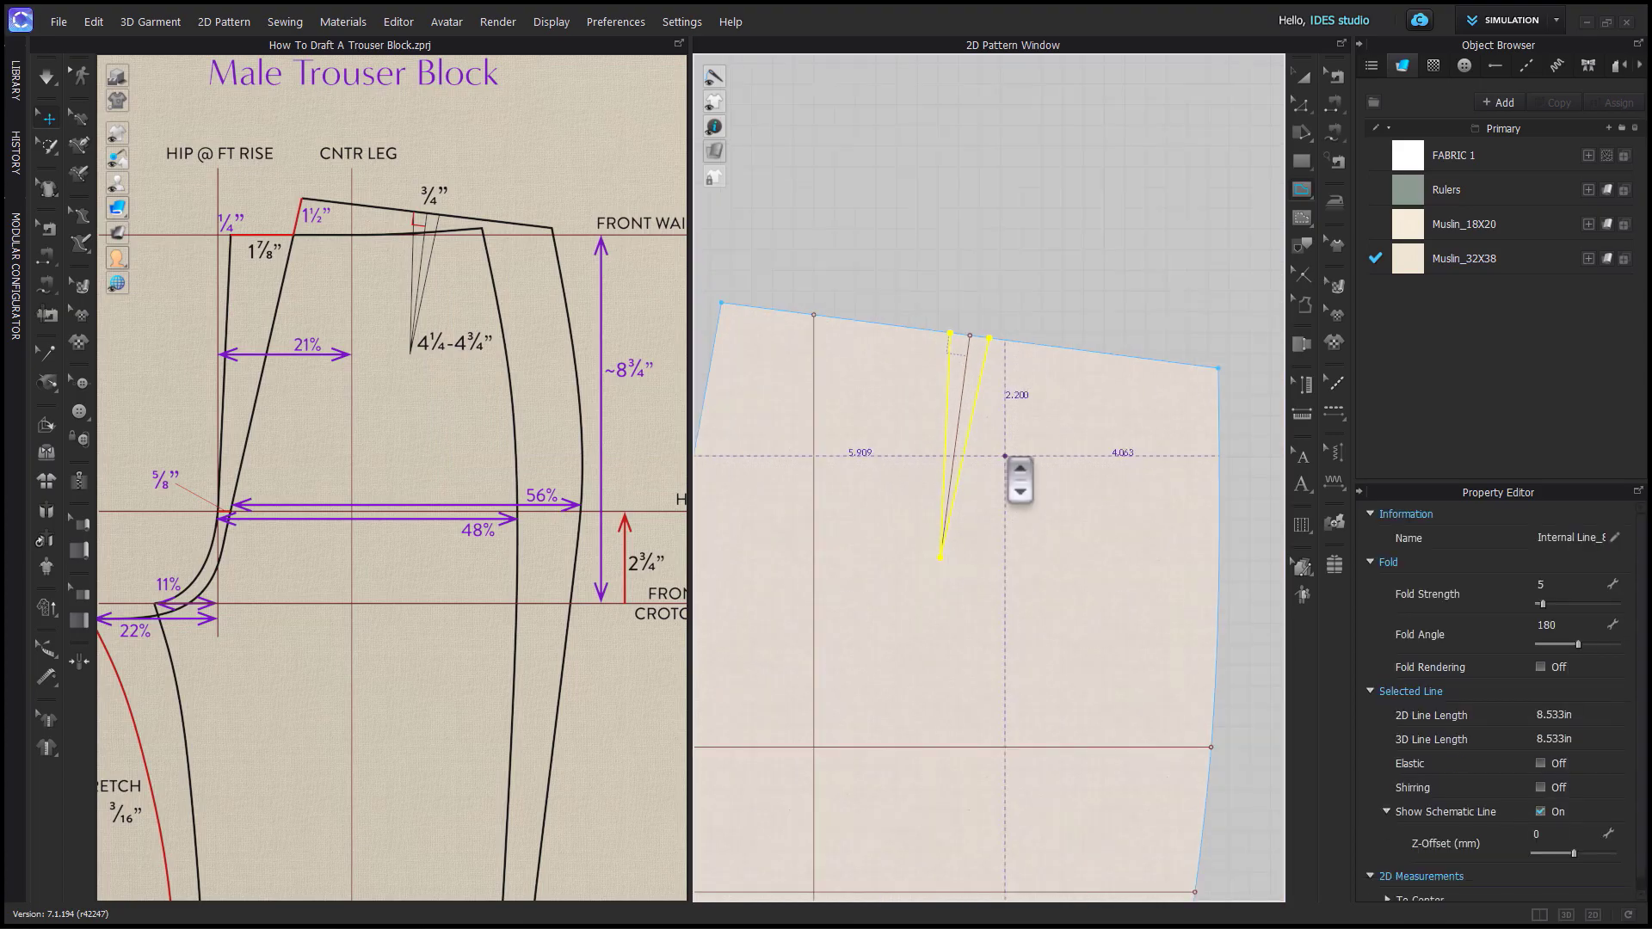
Cut the back piece along the dart legs and delete the cut-out dart wedge.
{"action": "key", "text": "a"}
{"action": "right_click", "coordinate": [977, 389]}
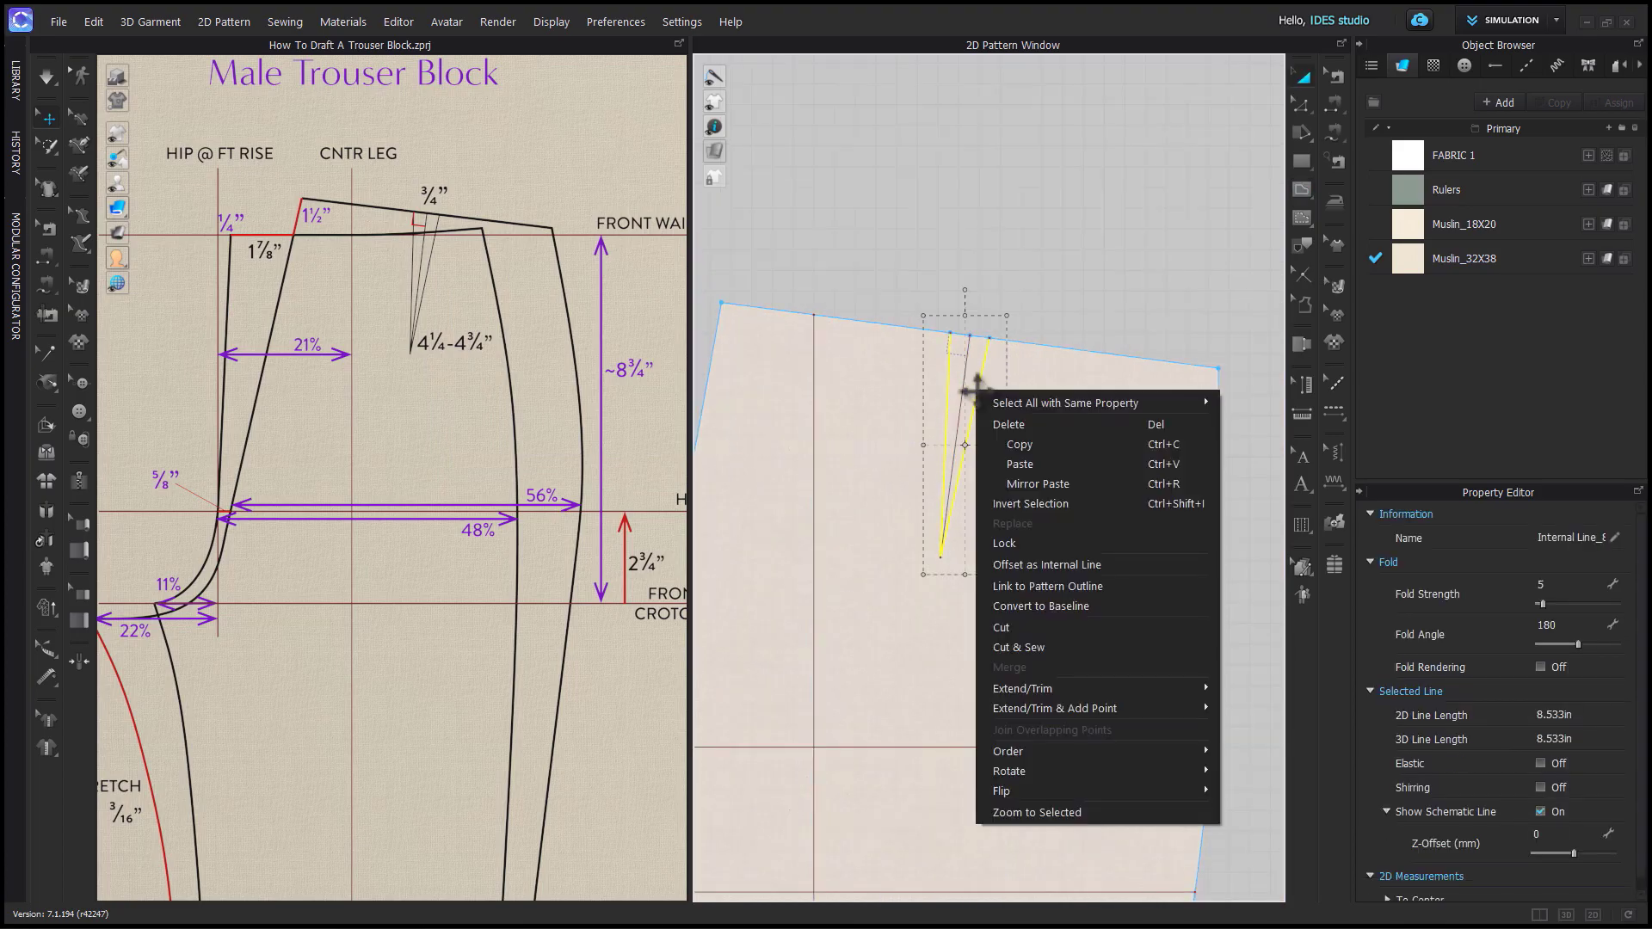
{"action": "left_click", "coordinate": [1014, 621]}
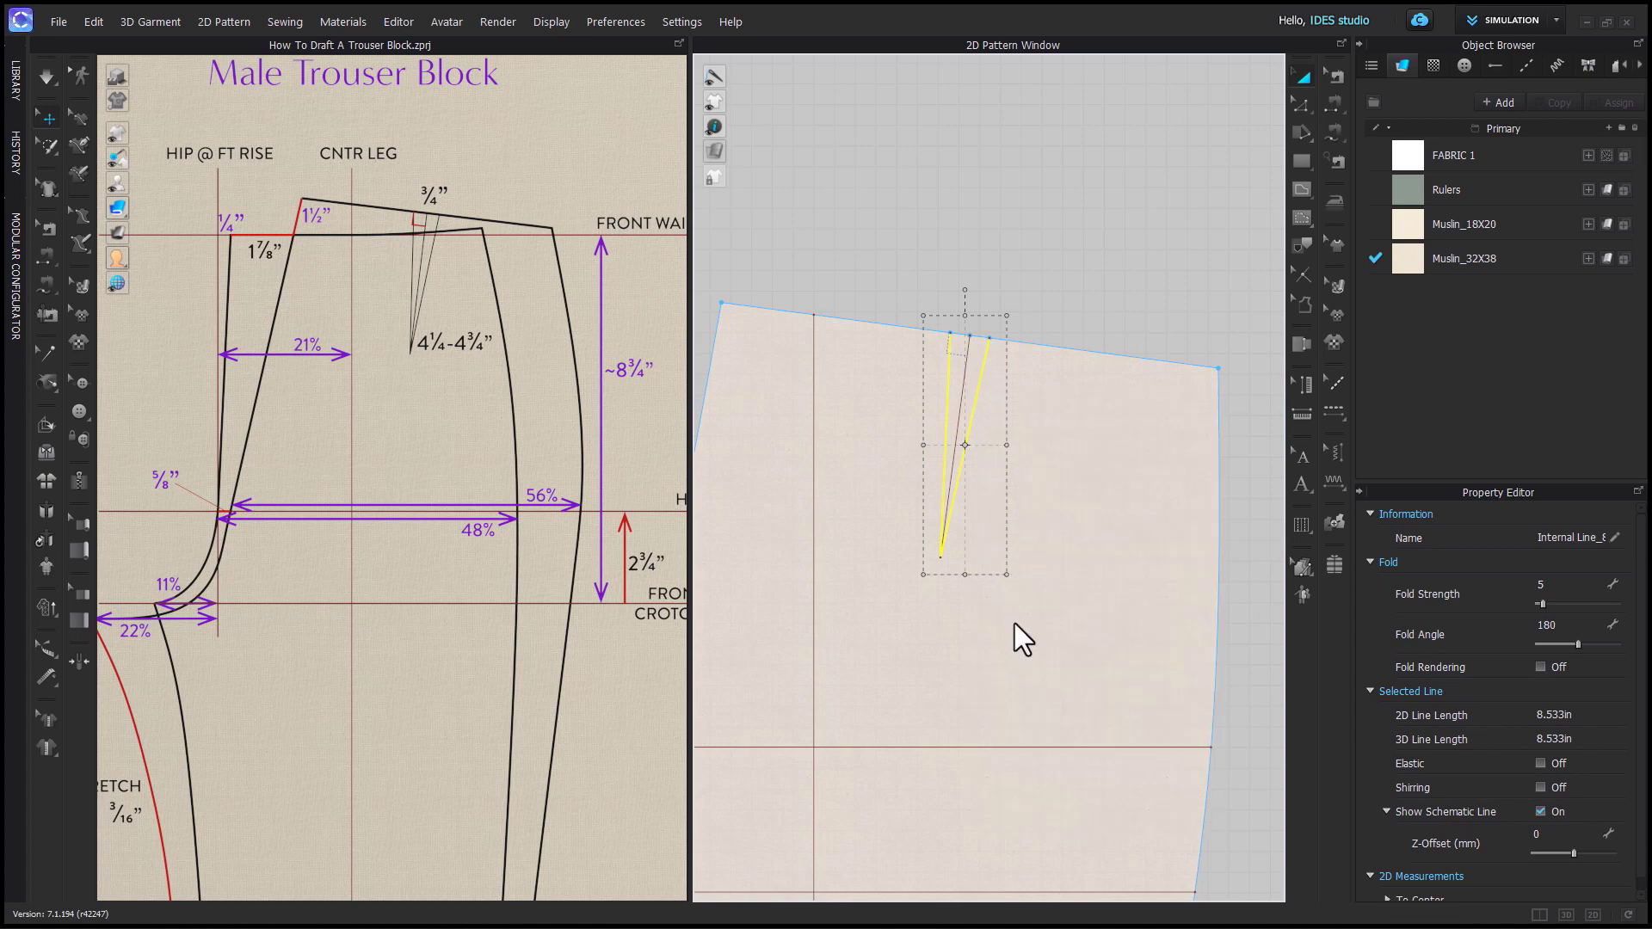
{"action": "left_click", "coordinate": [980, 348]}
{"action": "key", "text": "Delete"}
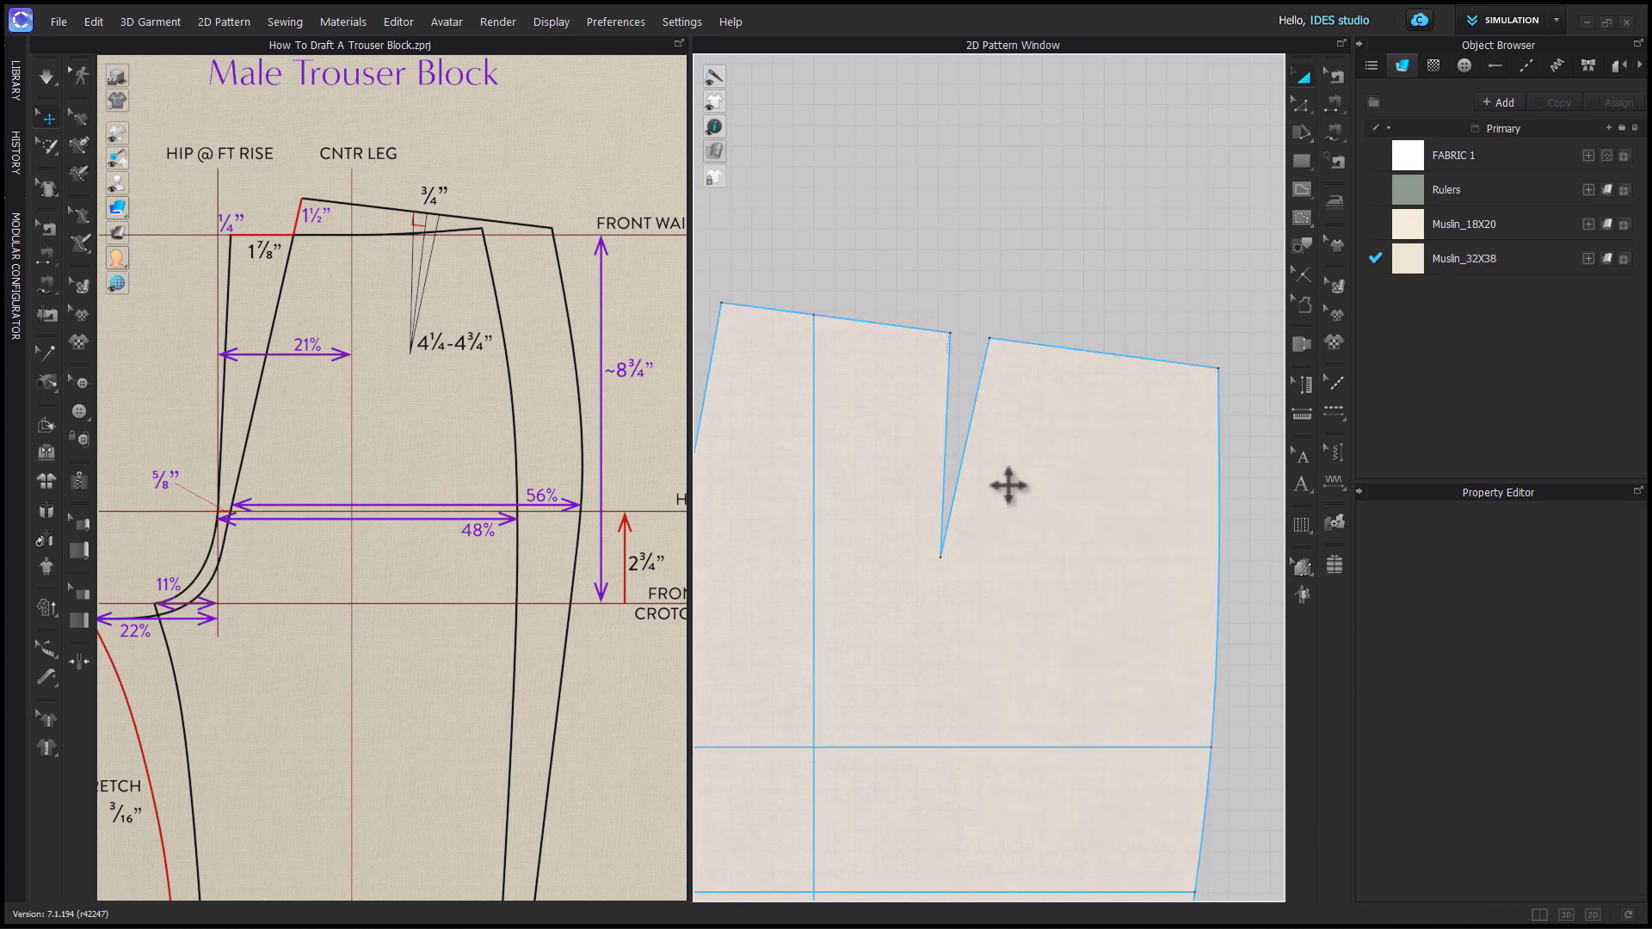
{"action": "scroll", "coordinate": [1043, 480], "scroll_direction": "down", "scroll_amount": 6}
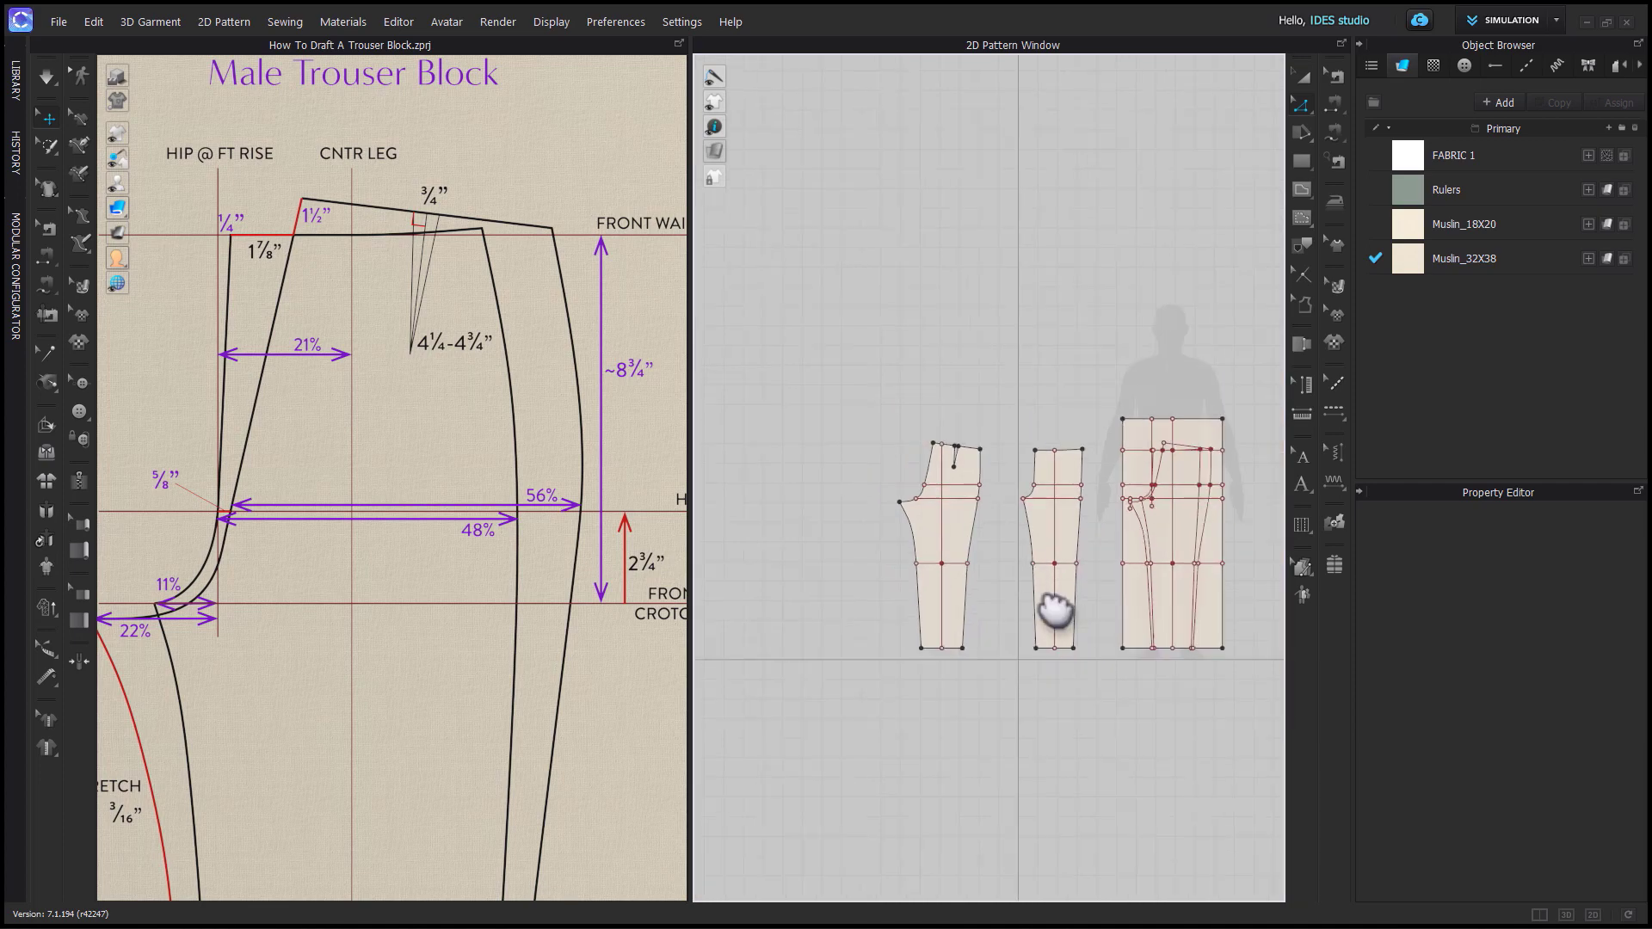
Move the draft panel below the avatar silhouette, clear of the traced front and back pieces in the pattern layout.
{"action": "middle_click_drag", "start_coordinate": [1055, 609], "coordinate": [1009, 625]}
{"action": "key", "text": "a"}
{"action": "left_click_drag", "start_coordinate": [1067, 643], "coordinate": [1077, 893]}
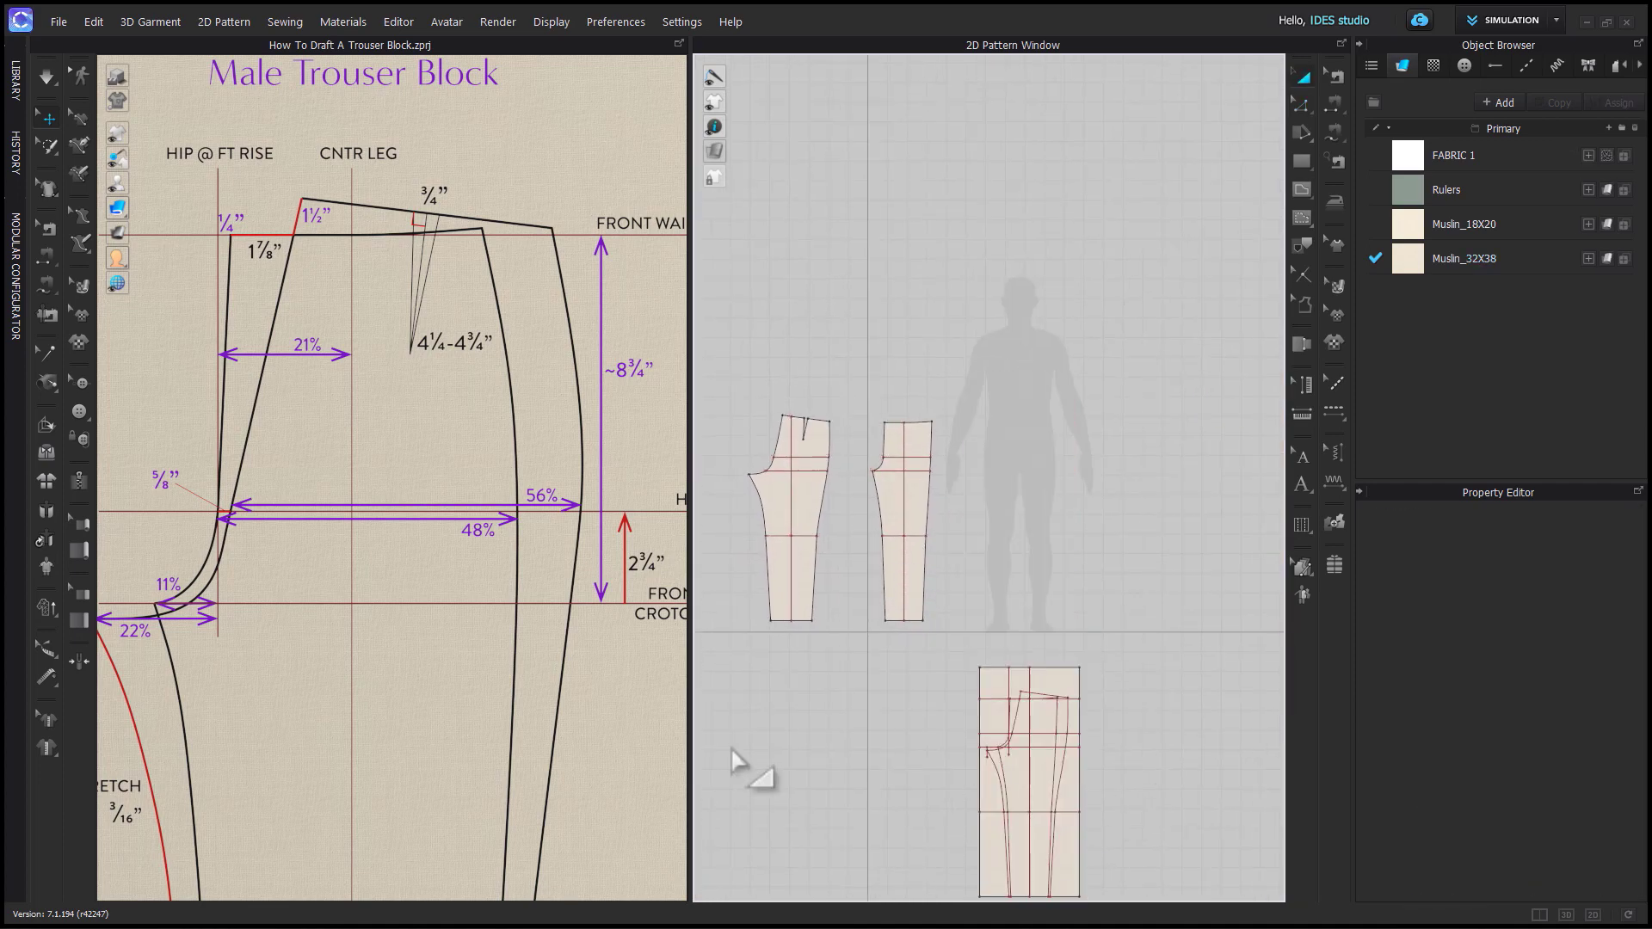
Move the draft panel below the avatar in 3D and deactivate it.
{"action": "scroll", "coordinate": [619, 766], "scroll_direction": "down", "scroll_amount": 5}
{"action": "scroll", "coordinate": [1085, 735], "scroll_direction": "down", "scroll_amount": 2}
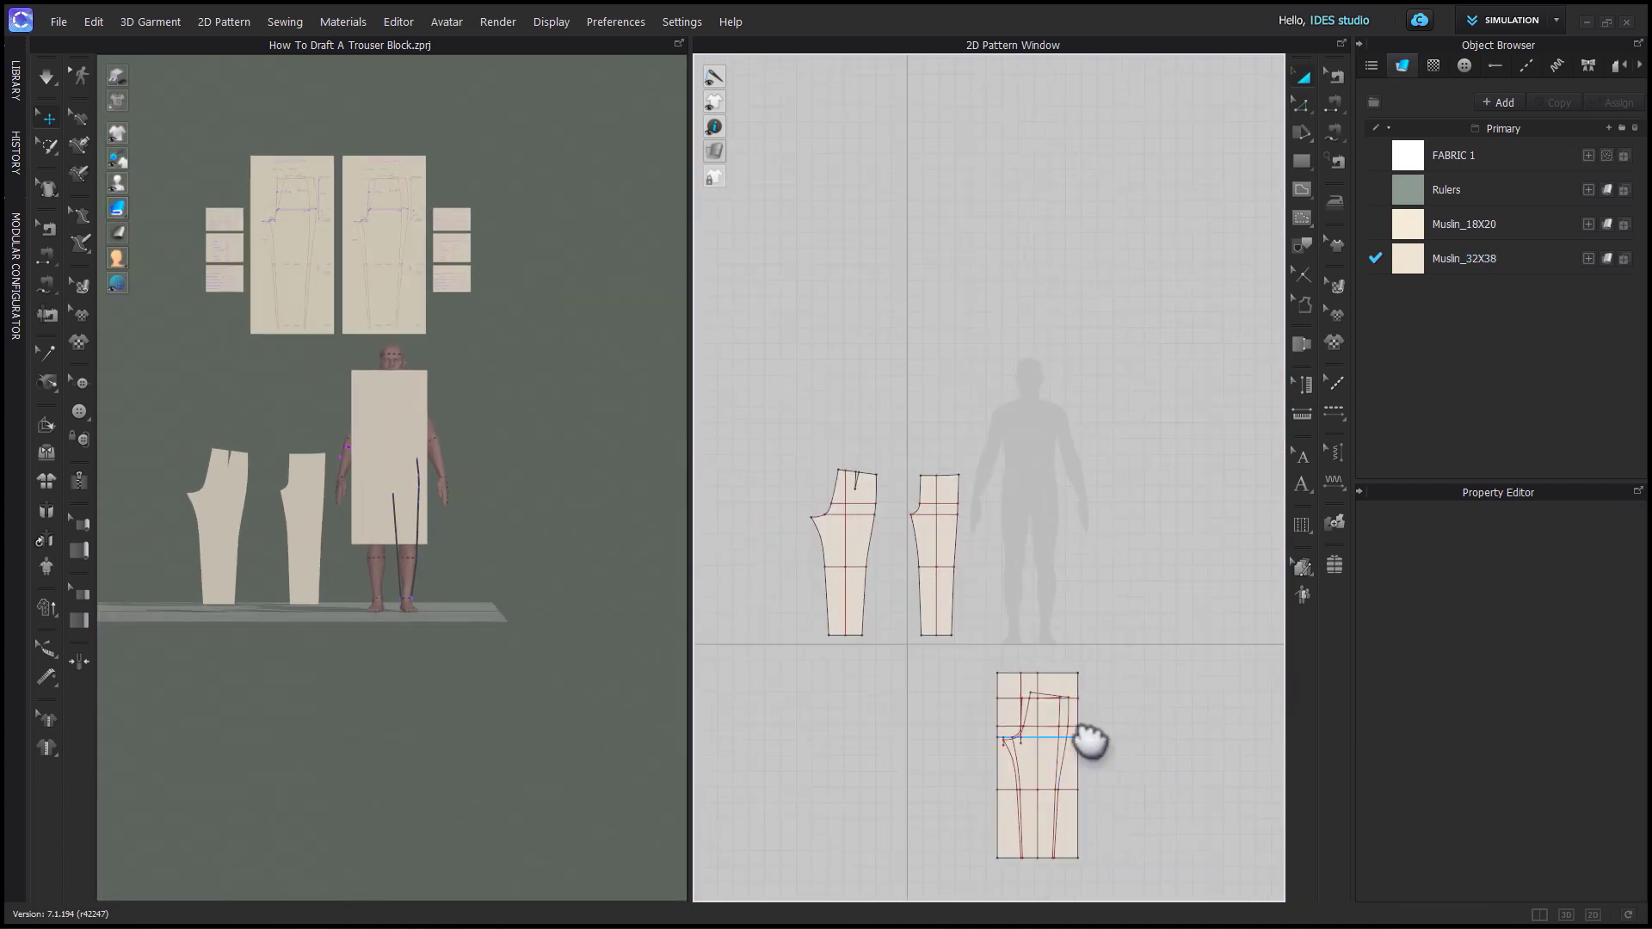
{"action": "middle_click_drag", "start_coordinate": [1088, 738], "coordinate": [1031, 644]}
{"action": "left_click", "coordinate": [1028, 645]}
{"action": "left_click_drag", "start_coordinate": [420, 444], "coordinate": [383, 742]}
{"action": "key", "text": "super+j"}
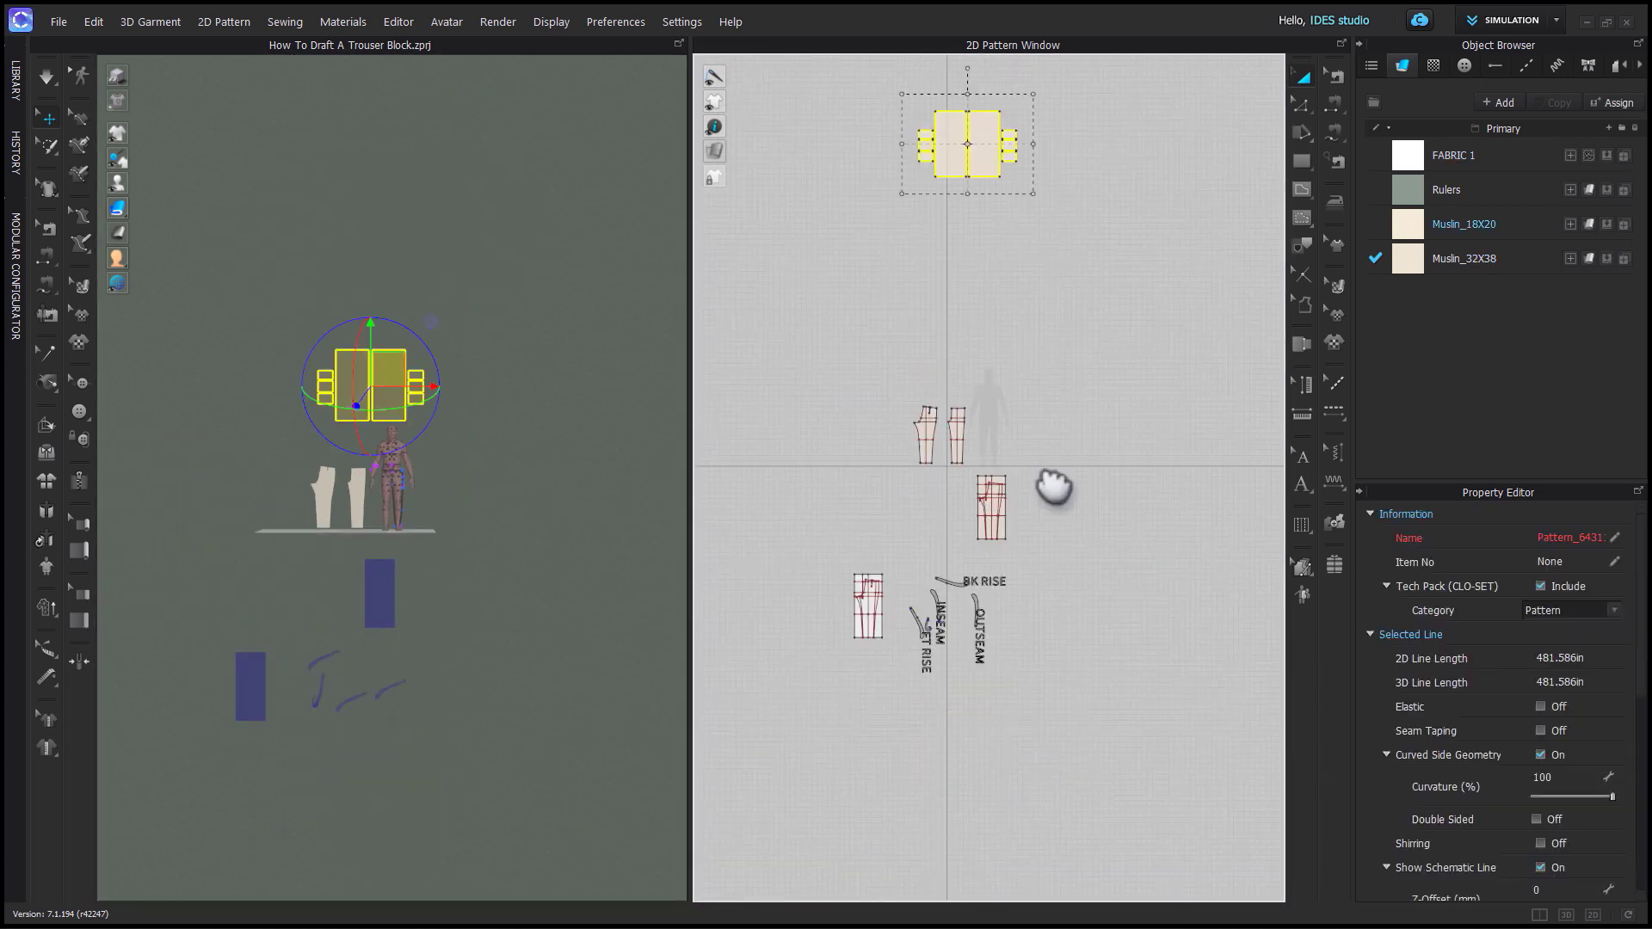
Hide the draft panels, rulers and other muslin pieces in 3D, keeping only the traced trouser front and back shown.
{"action": "key", "text": "ctrl+a"}
{"action": "right_click", "coordinate": [375, 507]}
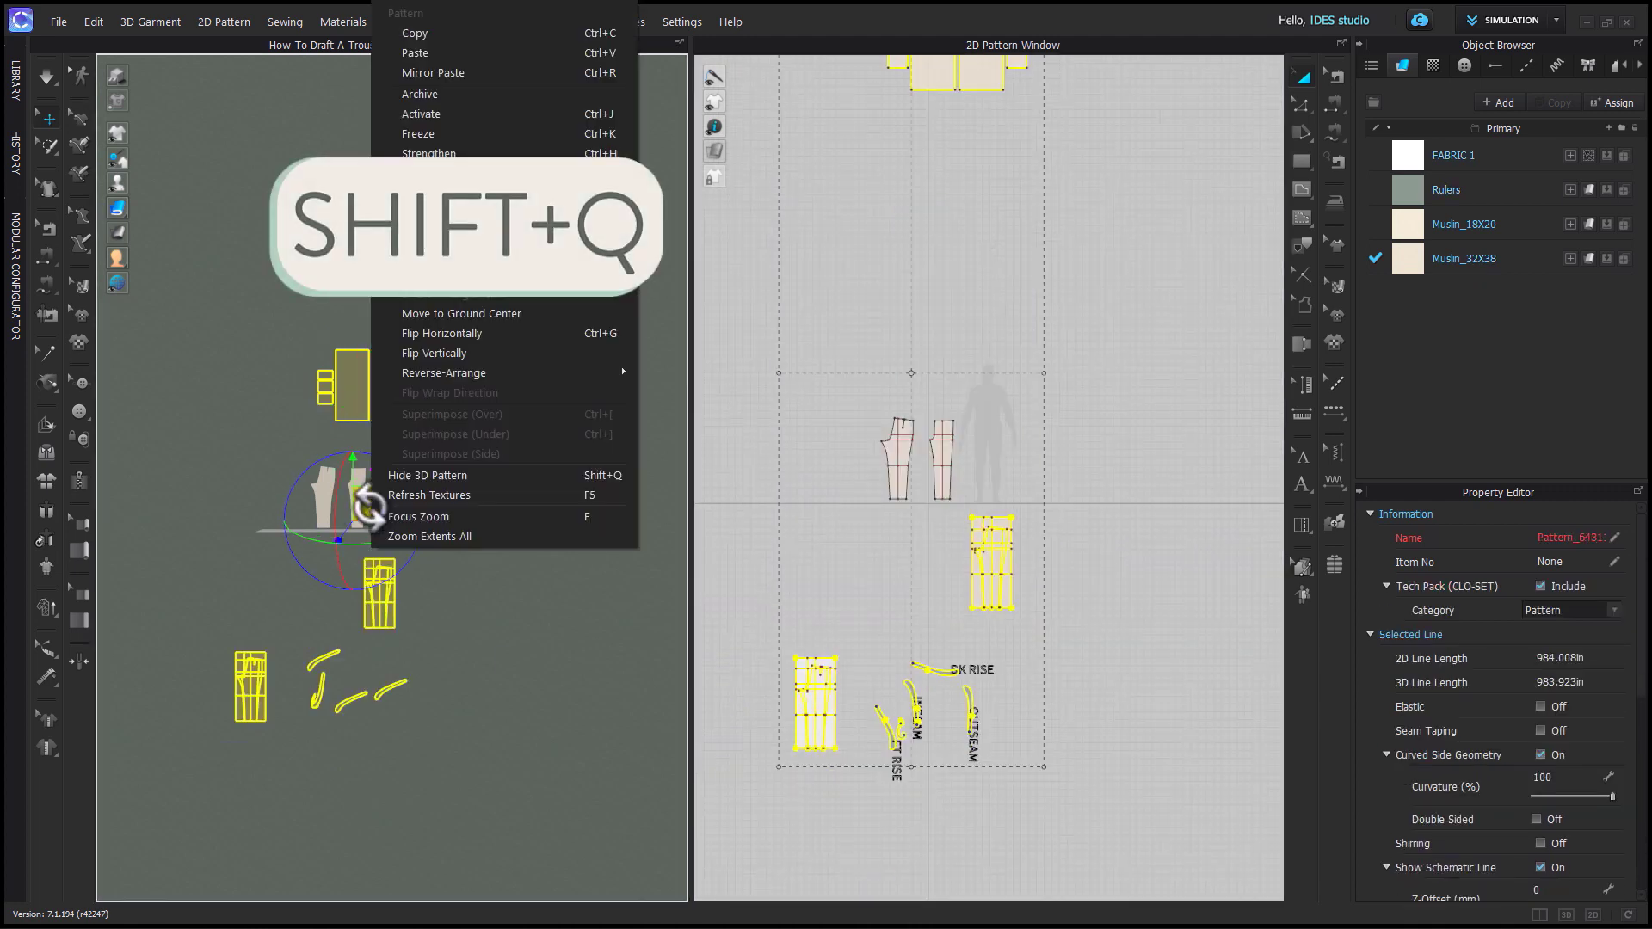
{"action": "left_click", "coordinate": [415, 479]}
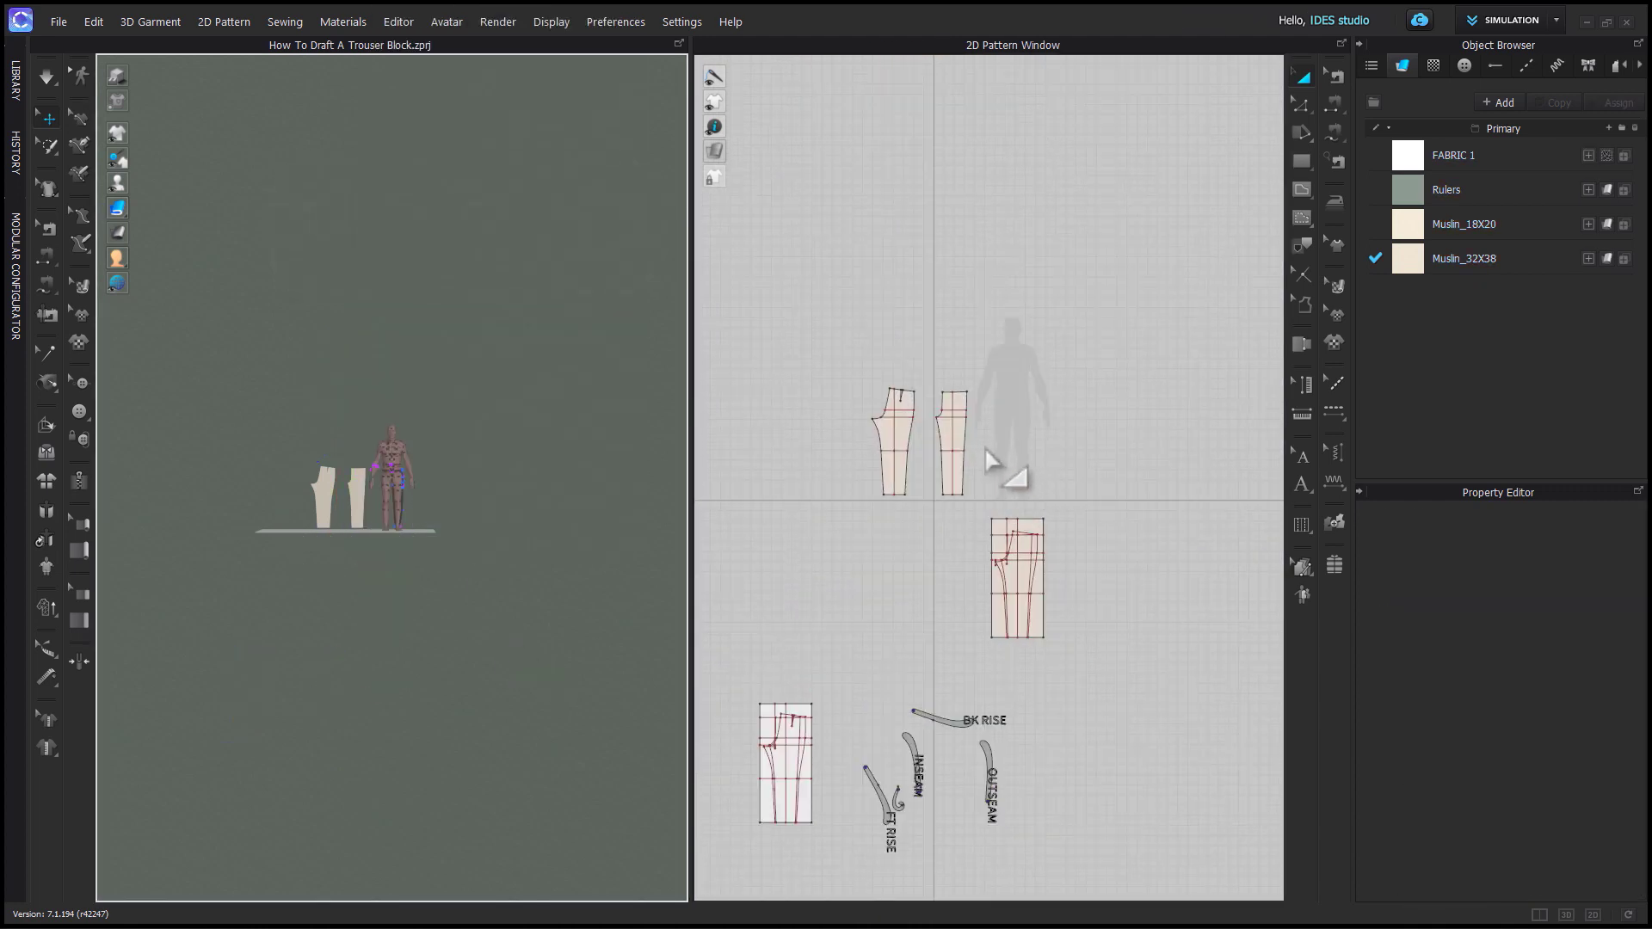
Flip the trouser front piece horizontally and set the back and front pieces side by side at their outseams.
{"action": "scroll", "coordinate": [988, 456], "scroll_direction": "up", "scroll_amount": 4}
{"action": "left_click", "coordinate": [934, 503]}
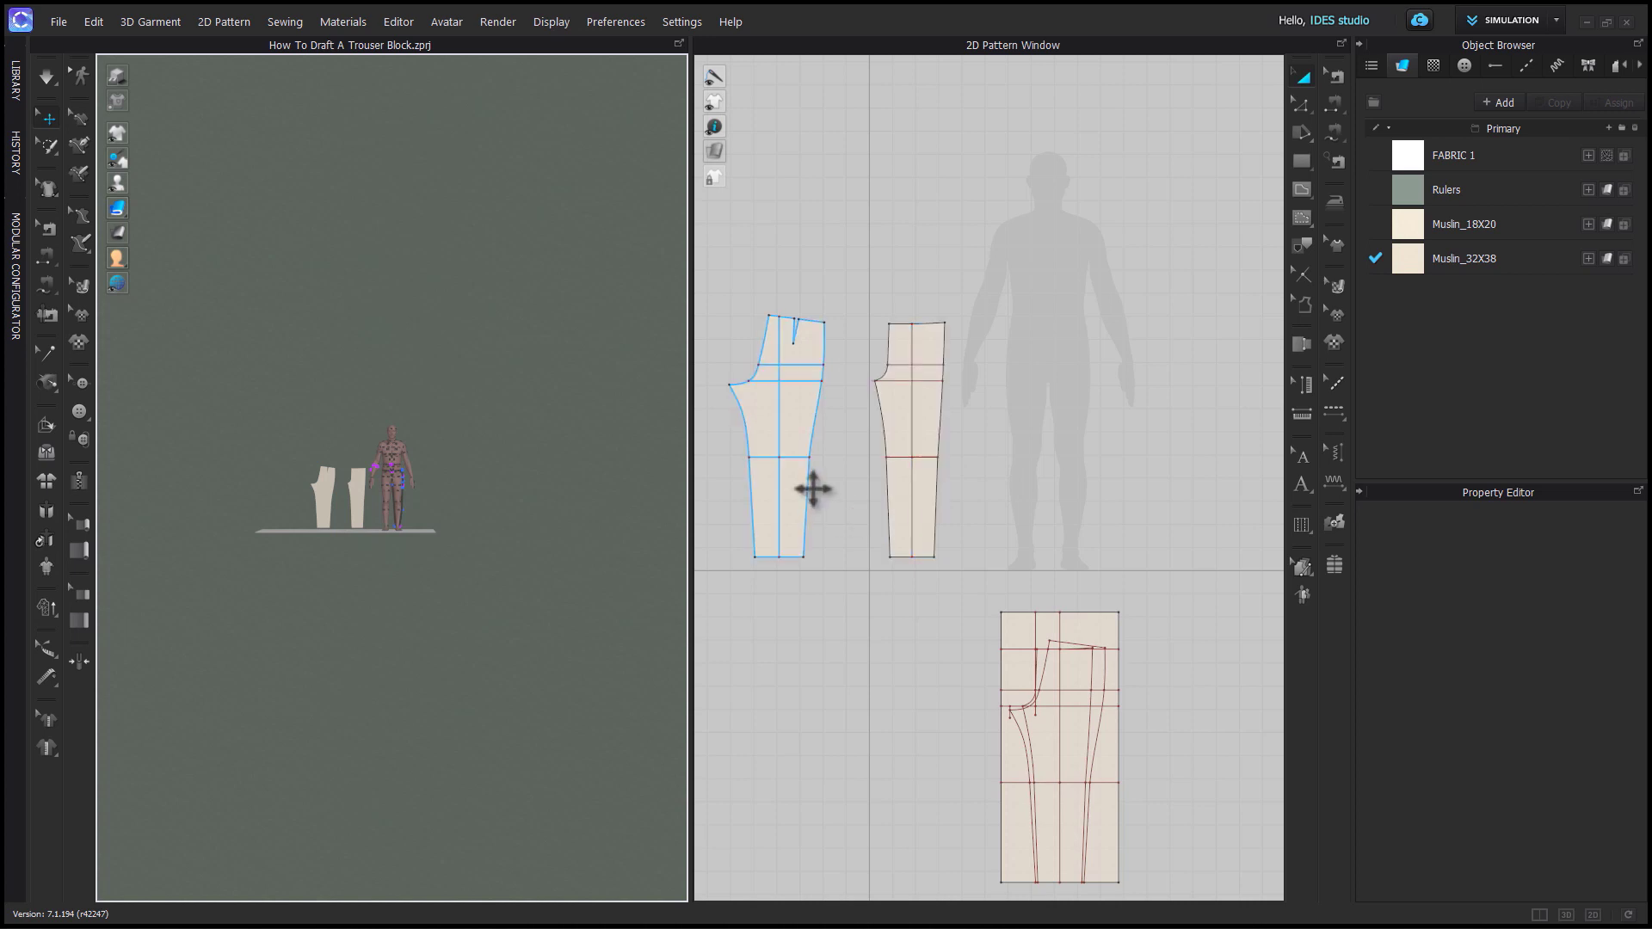
{"action": "left_click_drag", "start_coordinate": [804, 482], "coordinate": [929, 509]}
{"action": "right_click", "coordinate": [927, 504]}
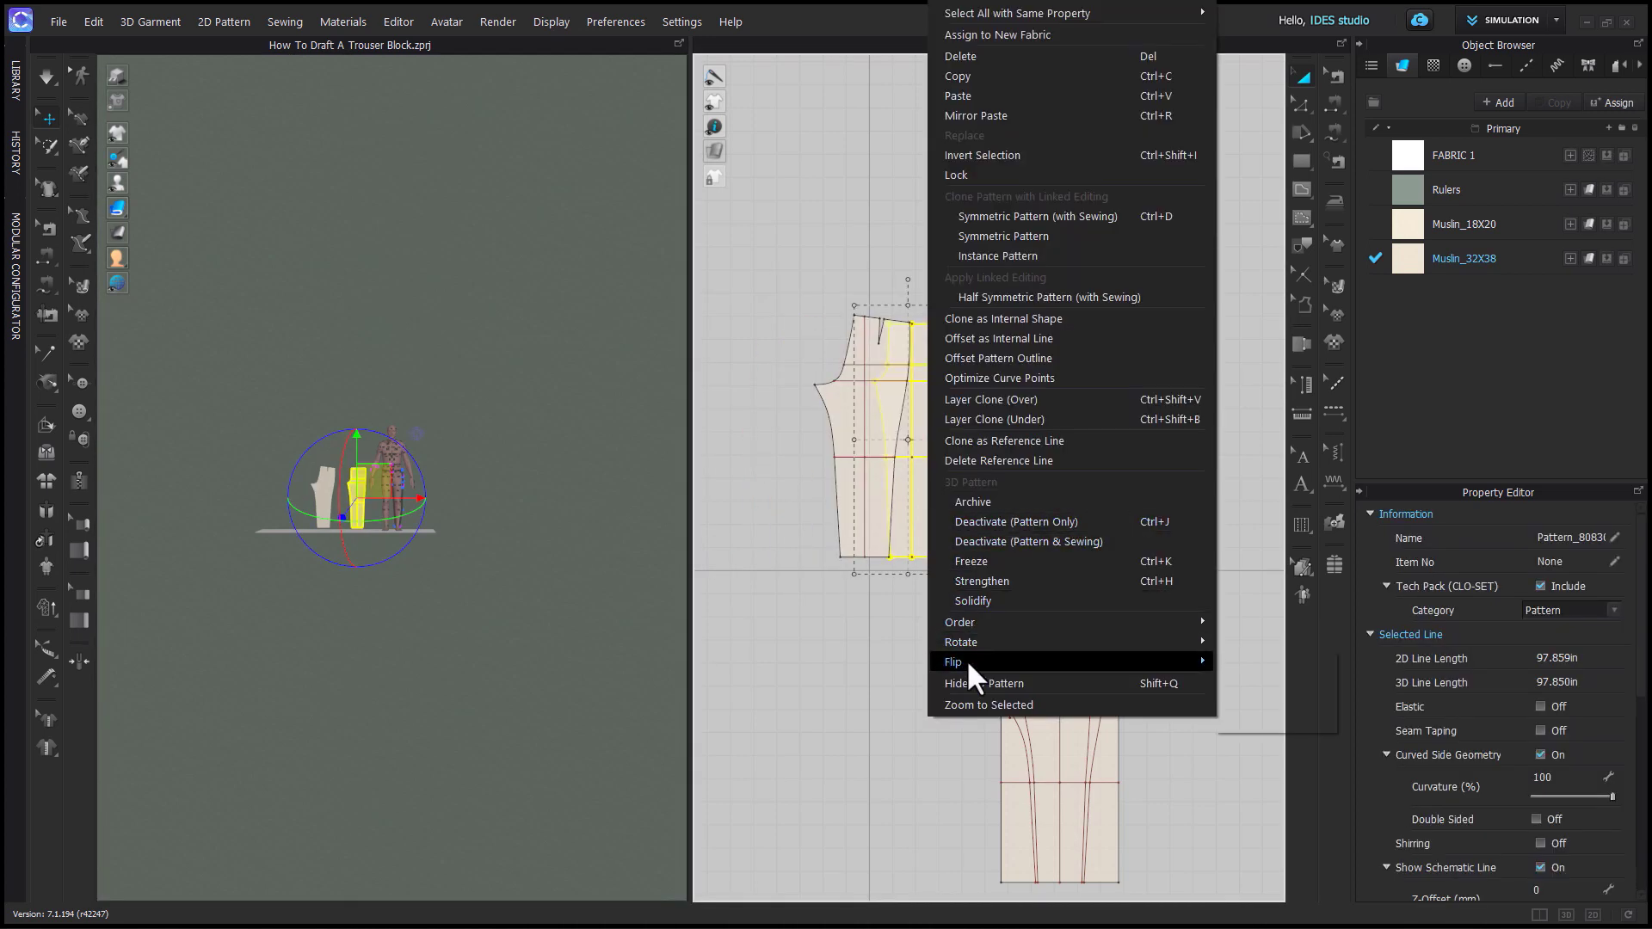
{"action": "mouse_move", "coordinate": [967, 661]}
{"action": "left_click", "coordinate": [1283, 657]}
{"action": "left_click_drag", "start_coordinate": [920, 540], "coordinate": [966, 546]}
Show the avatar's arrangement points and place the front piece on the front of the right leg.
{"action": "left_click", "coordinate": [267, 316]}
{"action": "scroll", "coordinate": [267, 317], "scroll_direction": "up", "scroll_amount": 10}
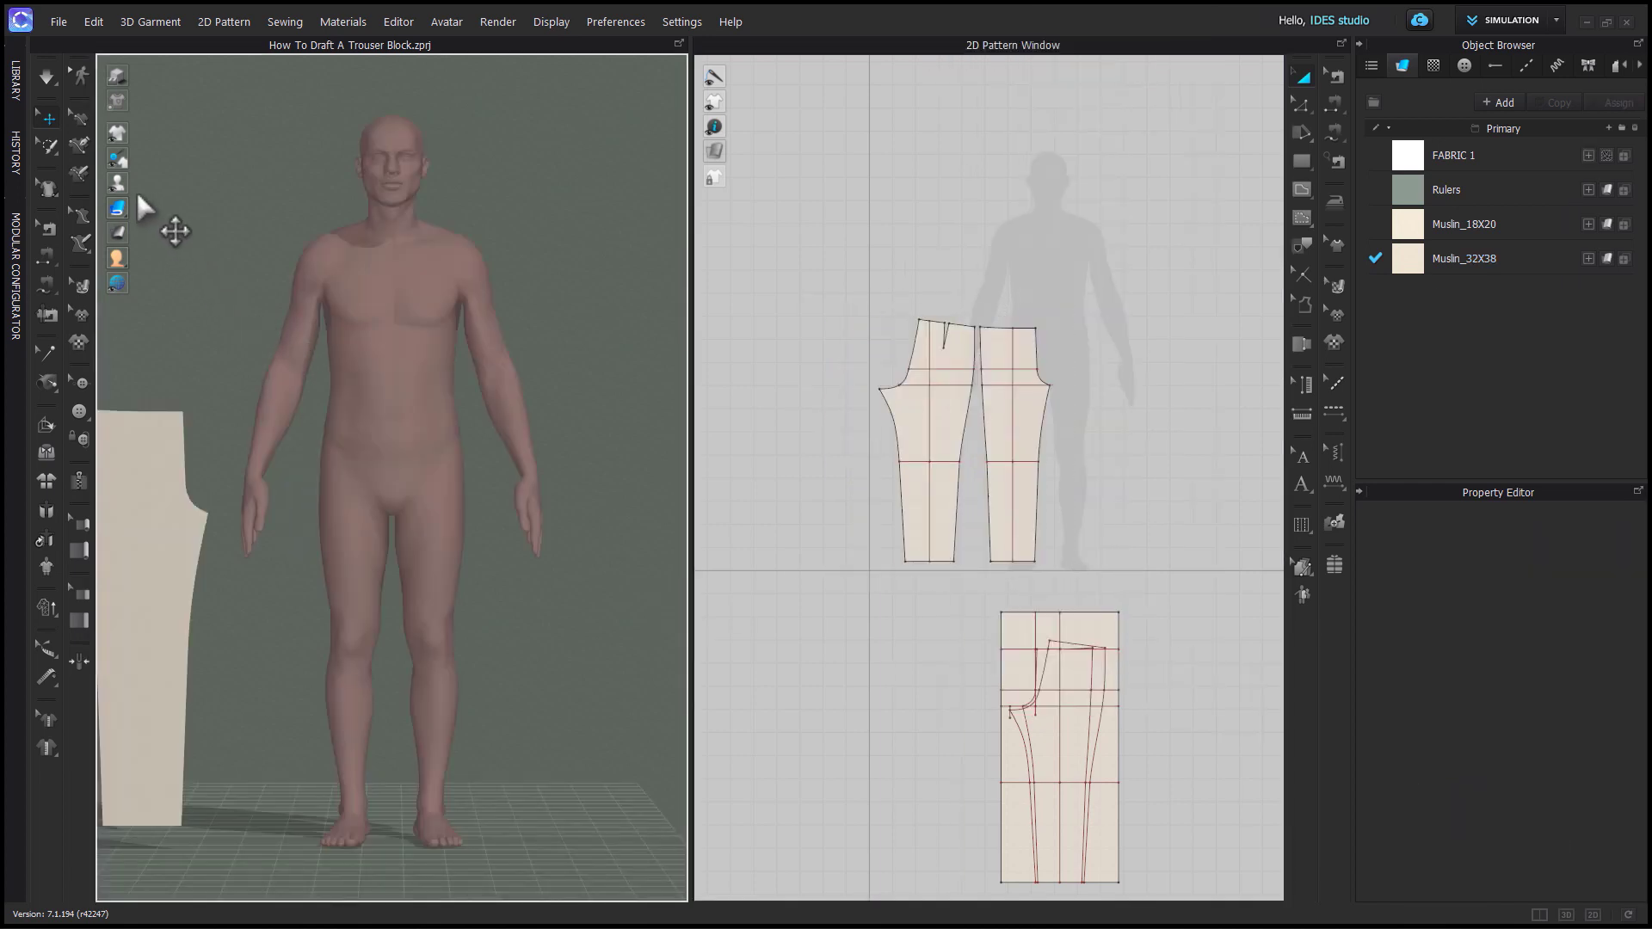
{"action": "key", "text": "shift+f"}
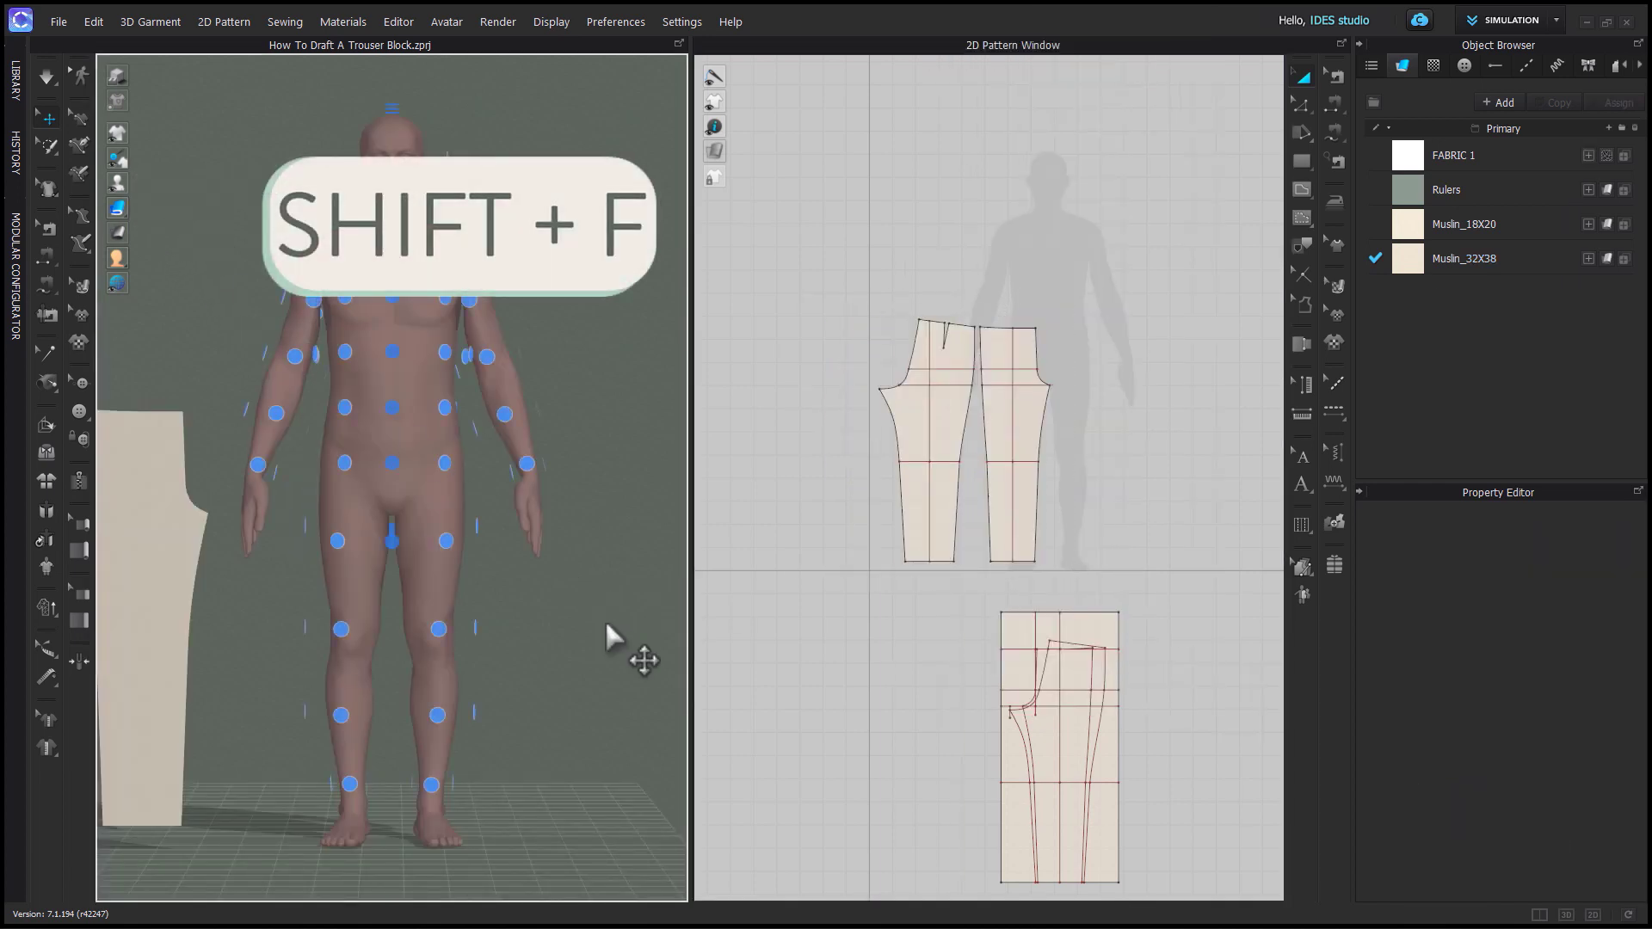
{"action": "left_click", "coordinate": [1024, 519]}
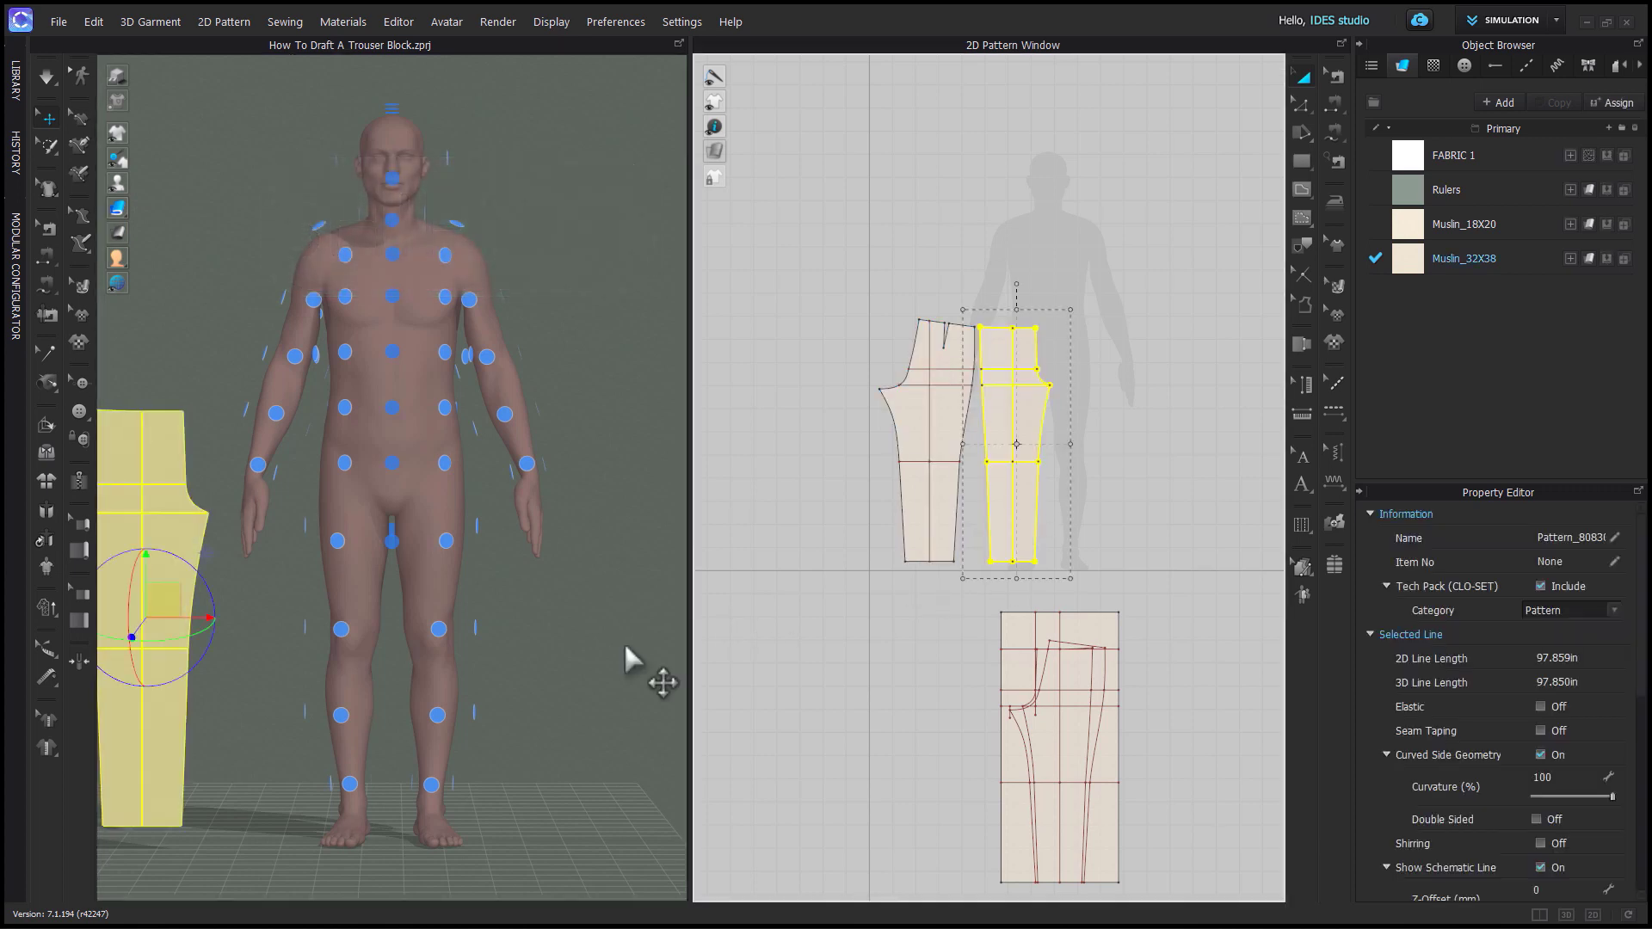
{"action": "left_click", "coordinate": [344, 632]}
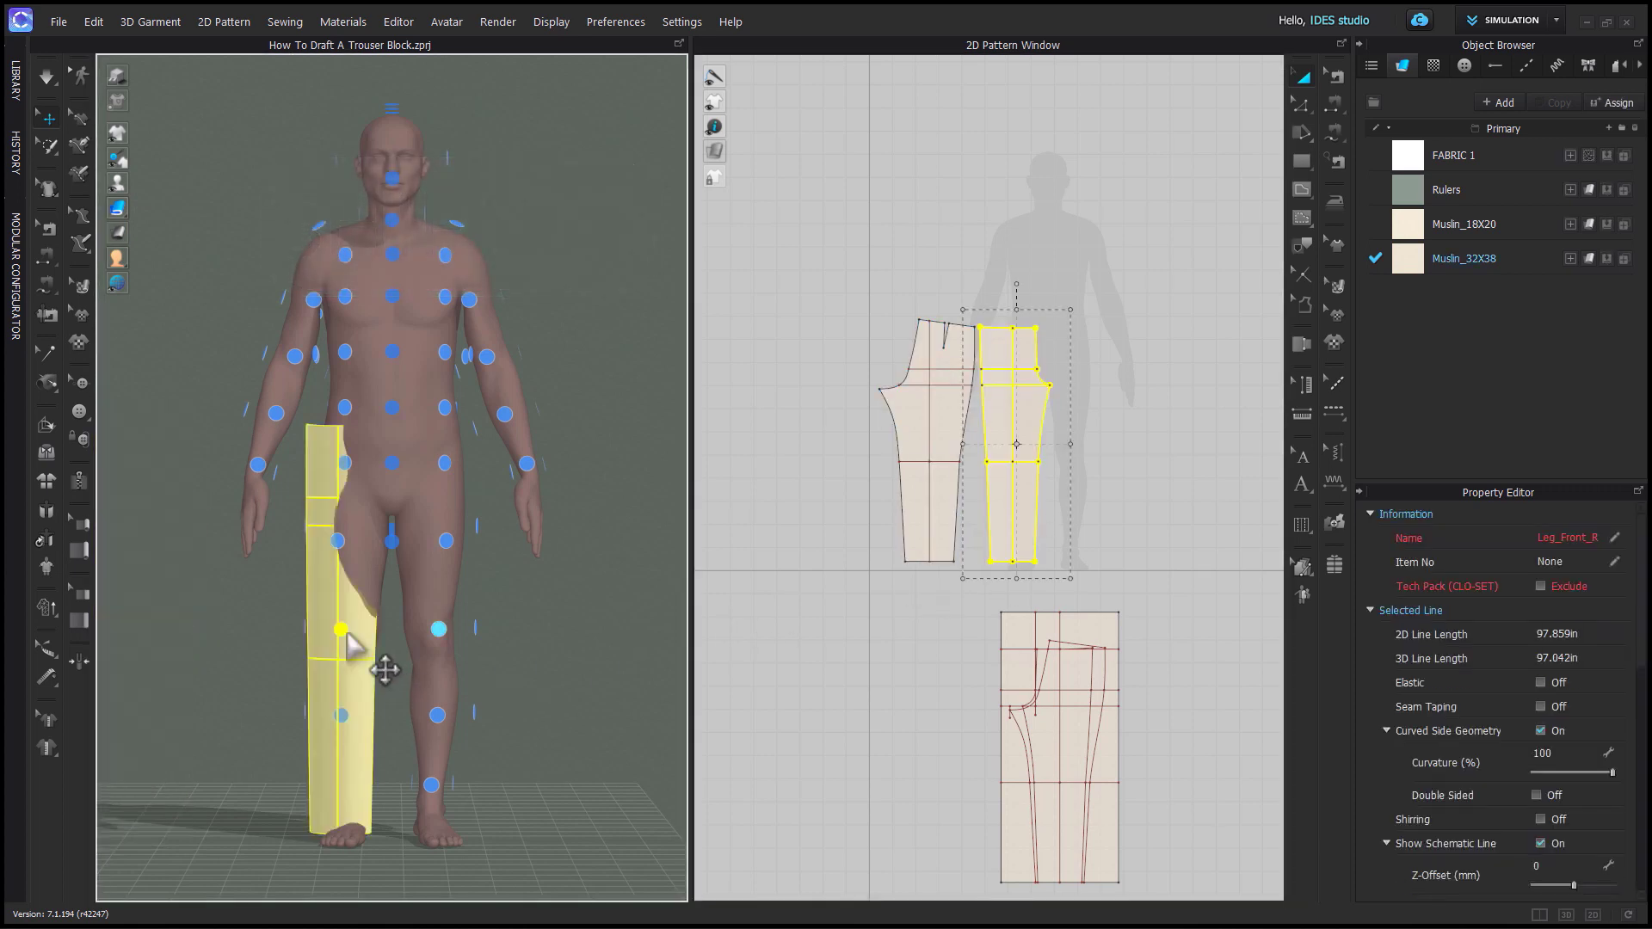
Place the back piece on the back of the avatar's right leg and return to the front view without arrangement points.
{"action": "key", "text": "8"}
{"action": "left_click", "coordinate": [933, 535]}
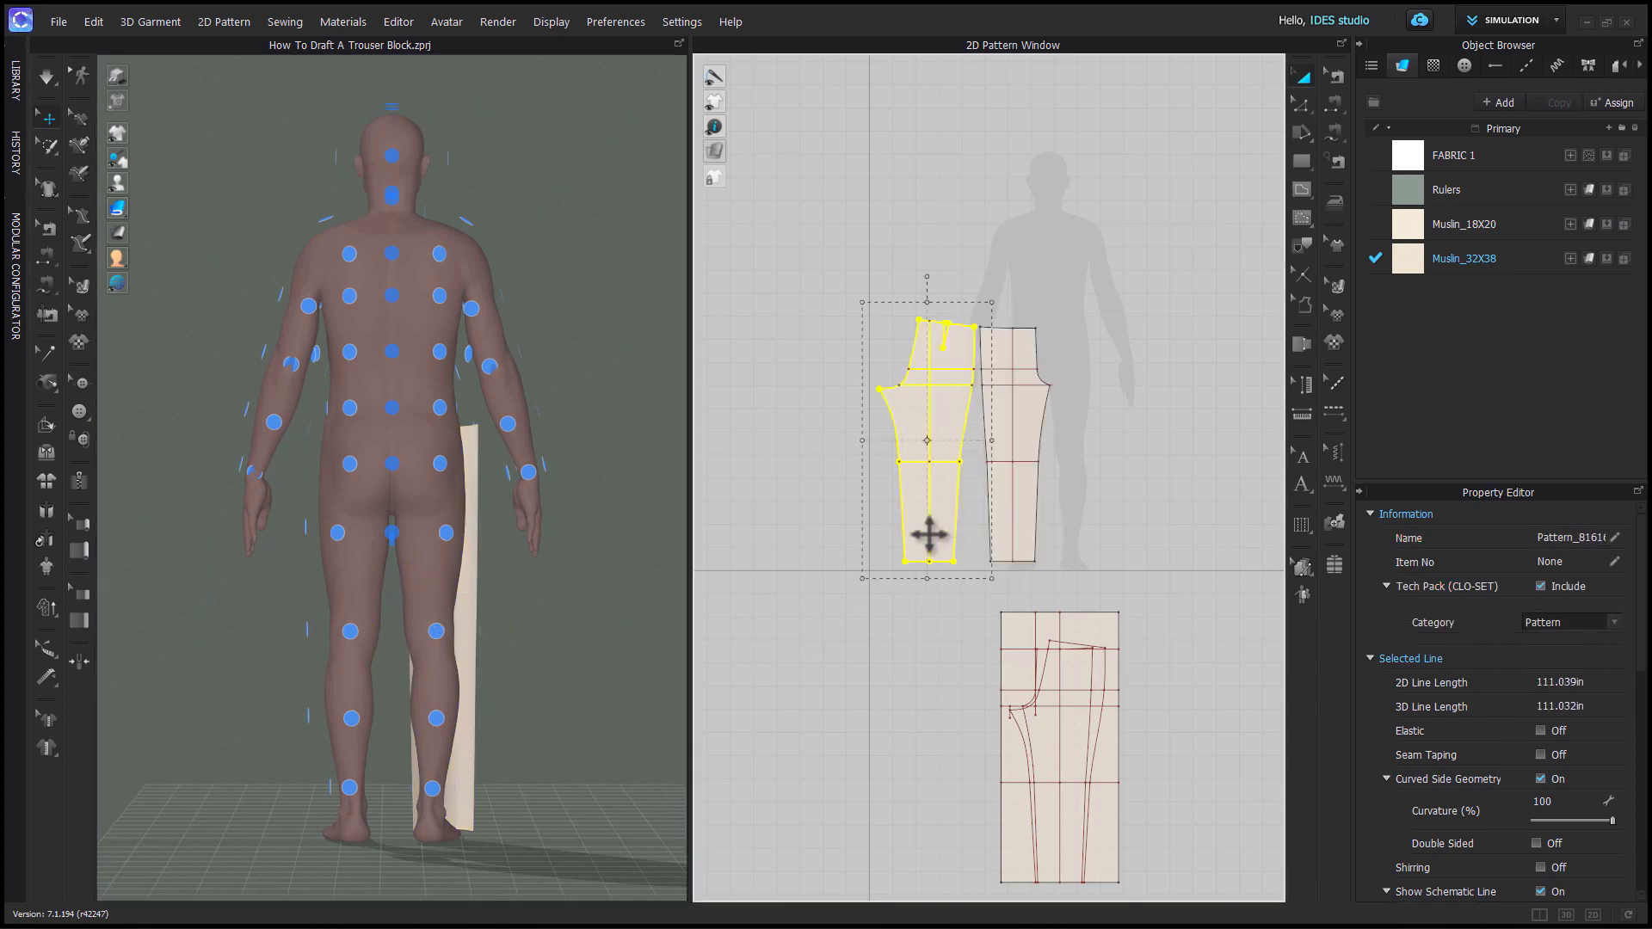
{"action": "left_click", "coordinate": [443, 636]}
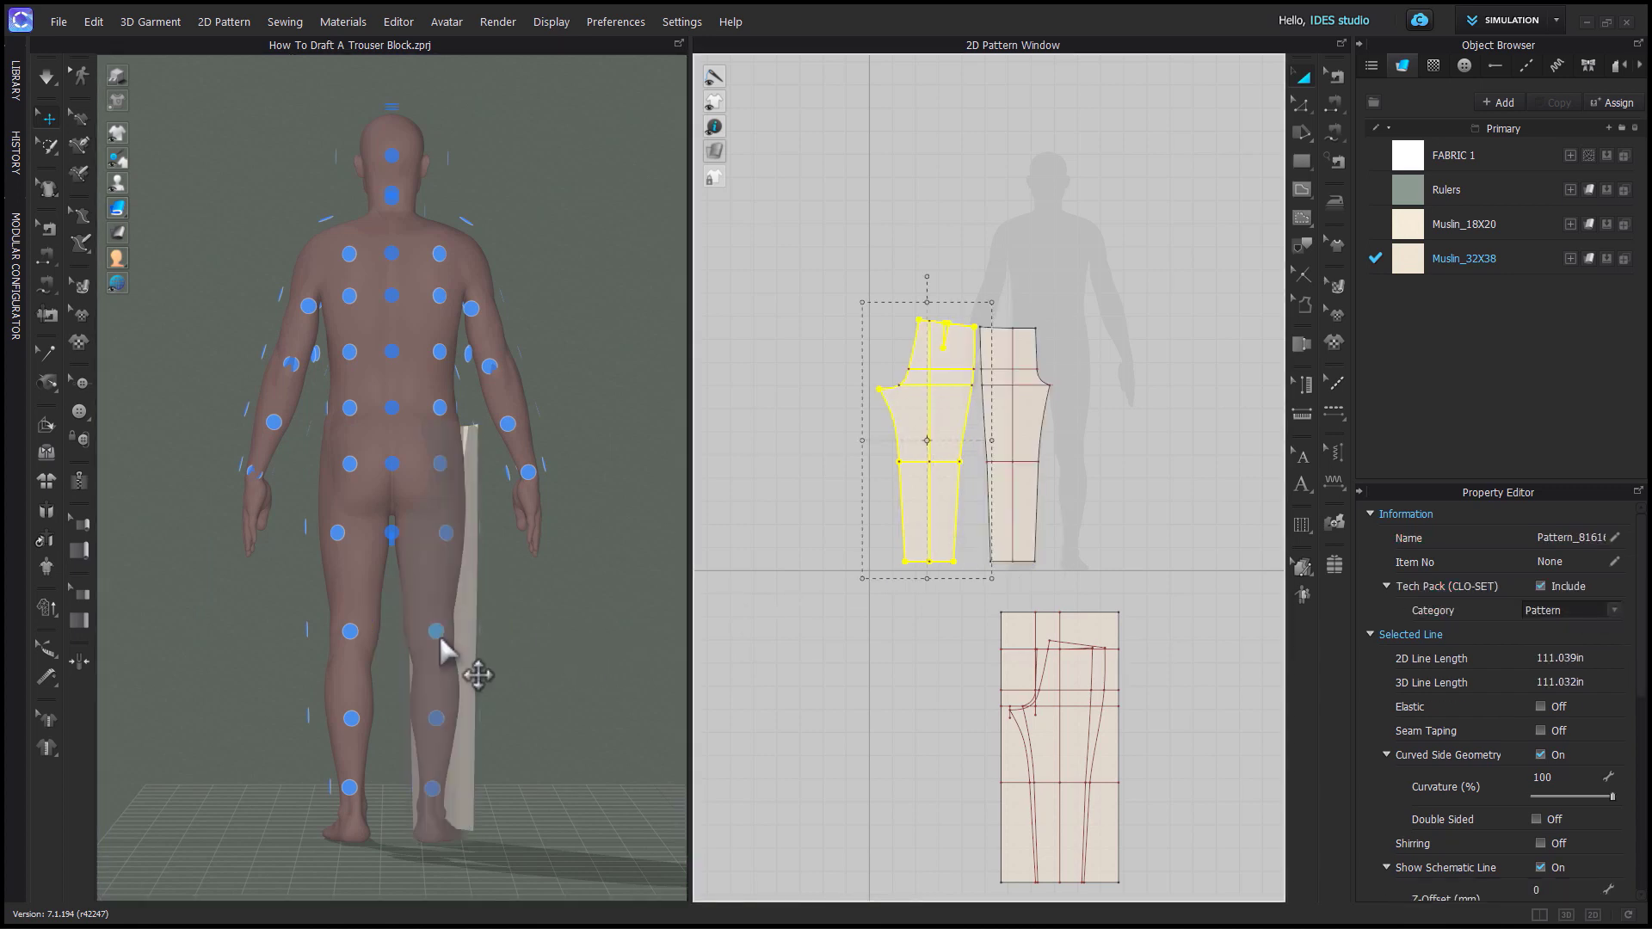
{"action": "key", "text": "2"}
{"action": "left_click", "coordinate": [556, 664]}
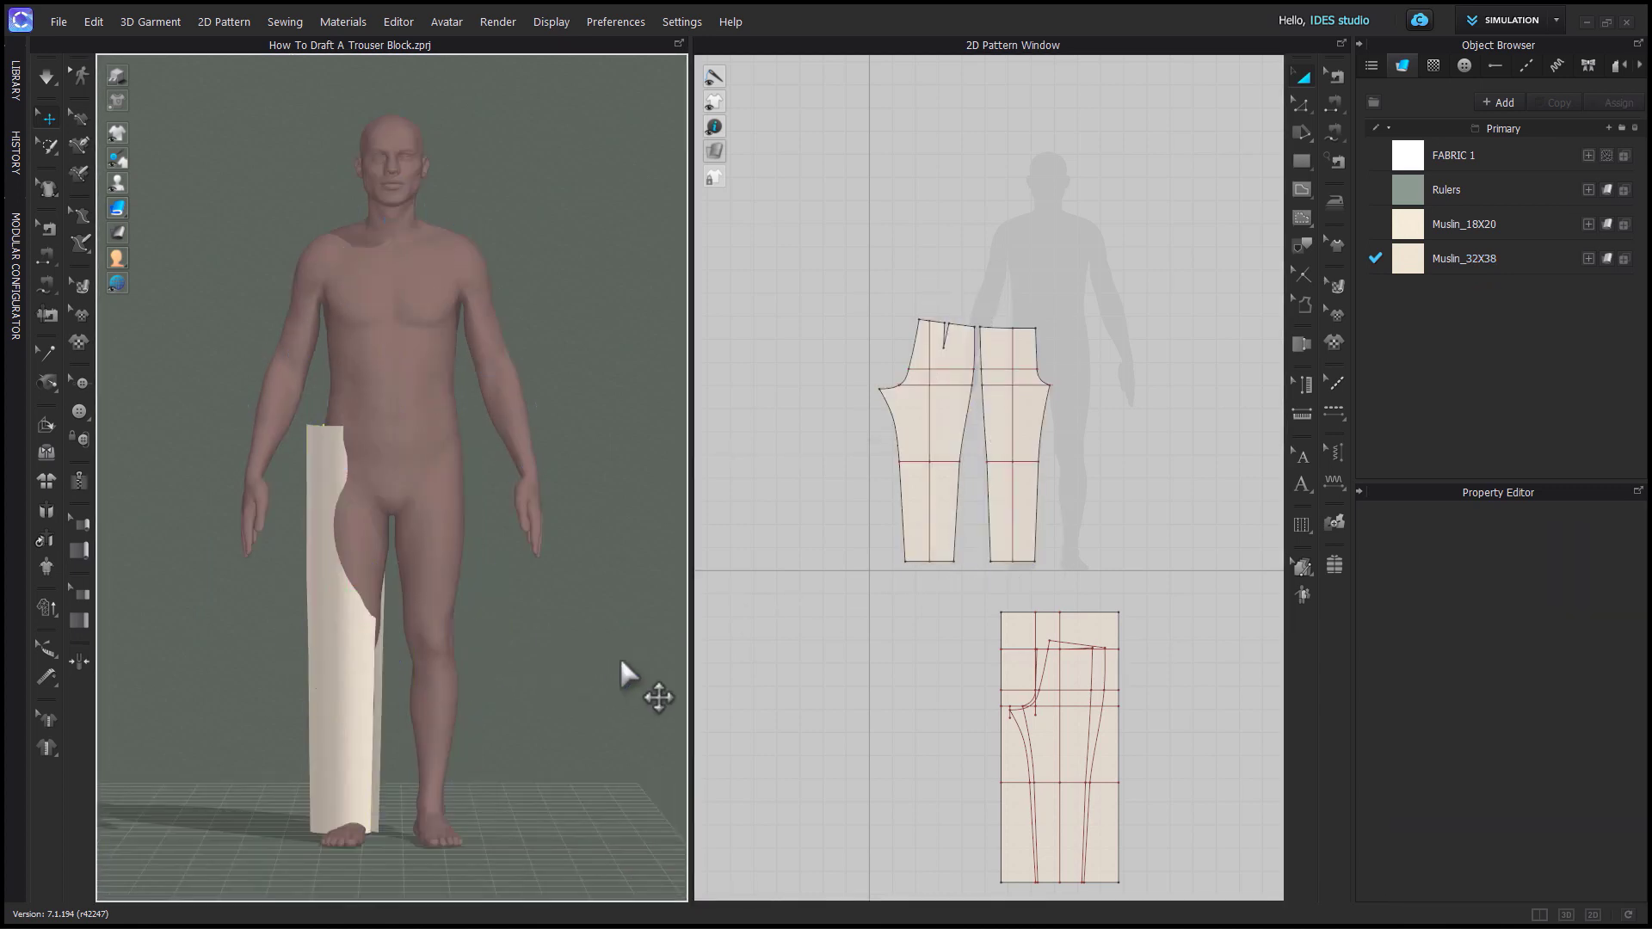
Clone the front and back pieces as Symmetric Pattern (with Sewing) and place the mirrored pair beside the originals.
{"action": "left_click", "coordinate": [981, 503]}
{"action": "left_click", "coordinate": [946, 510], "text": "shift"}
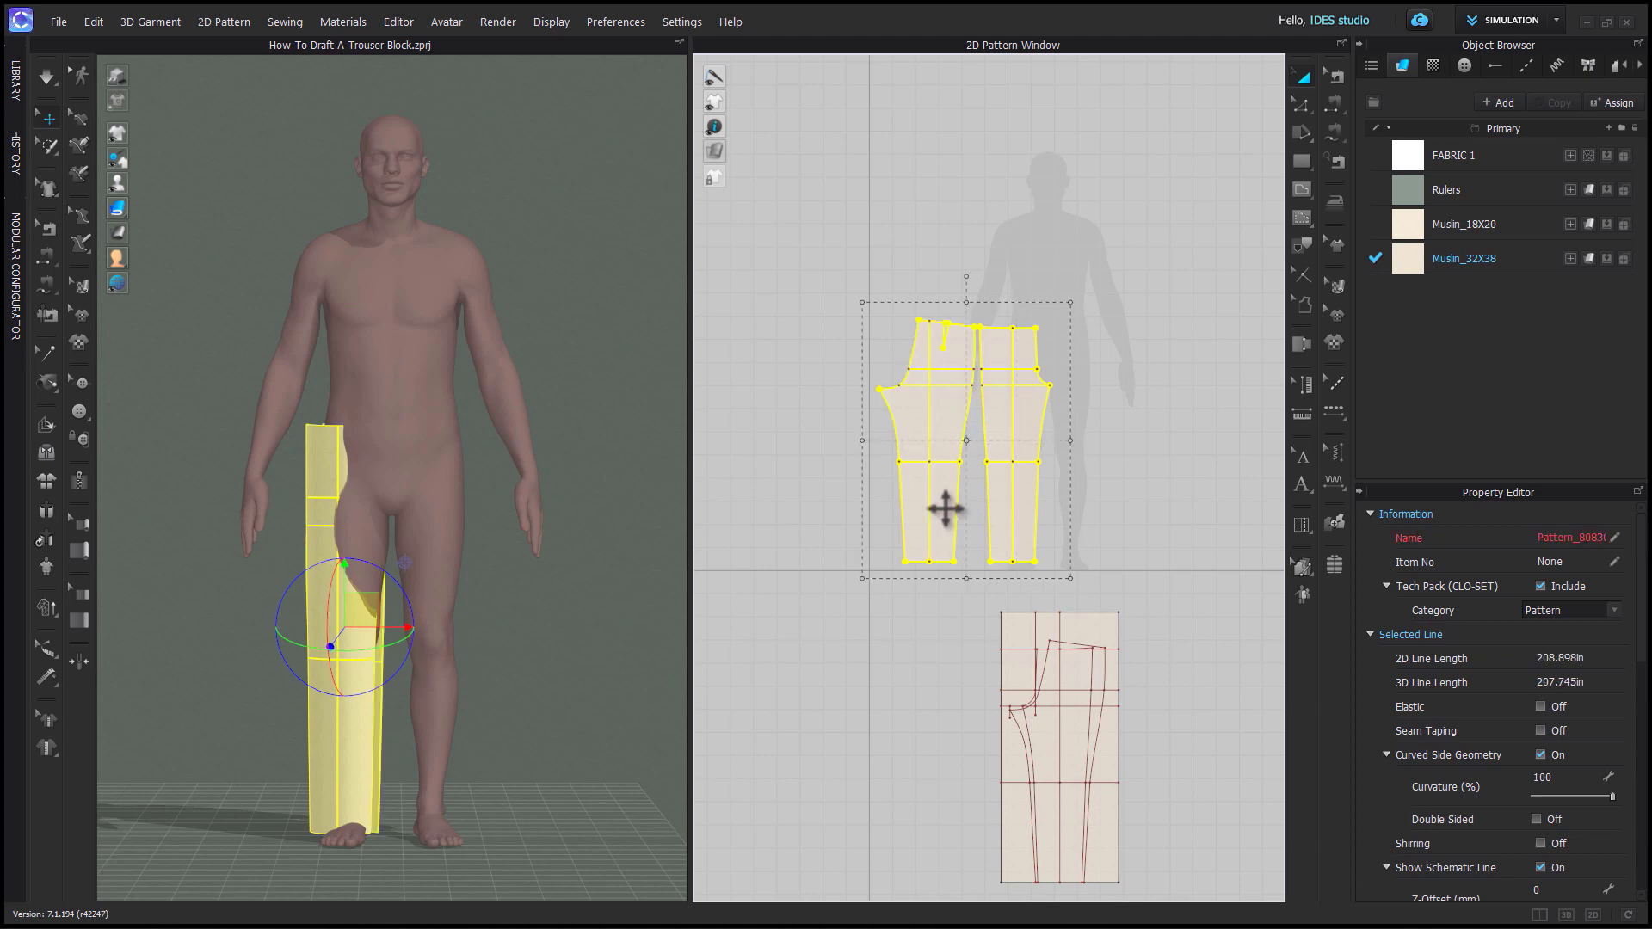
{"action": "right_click", "coordinate": [946, 509]}
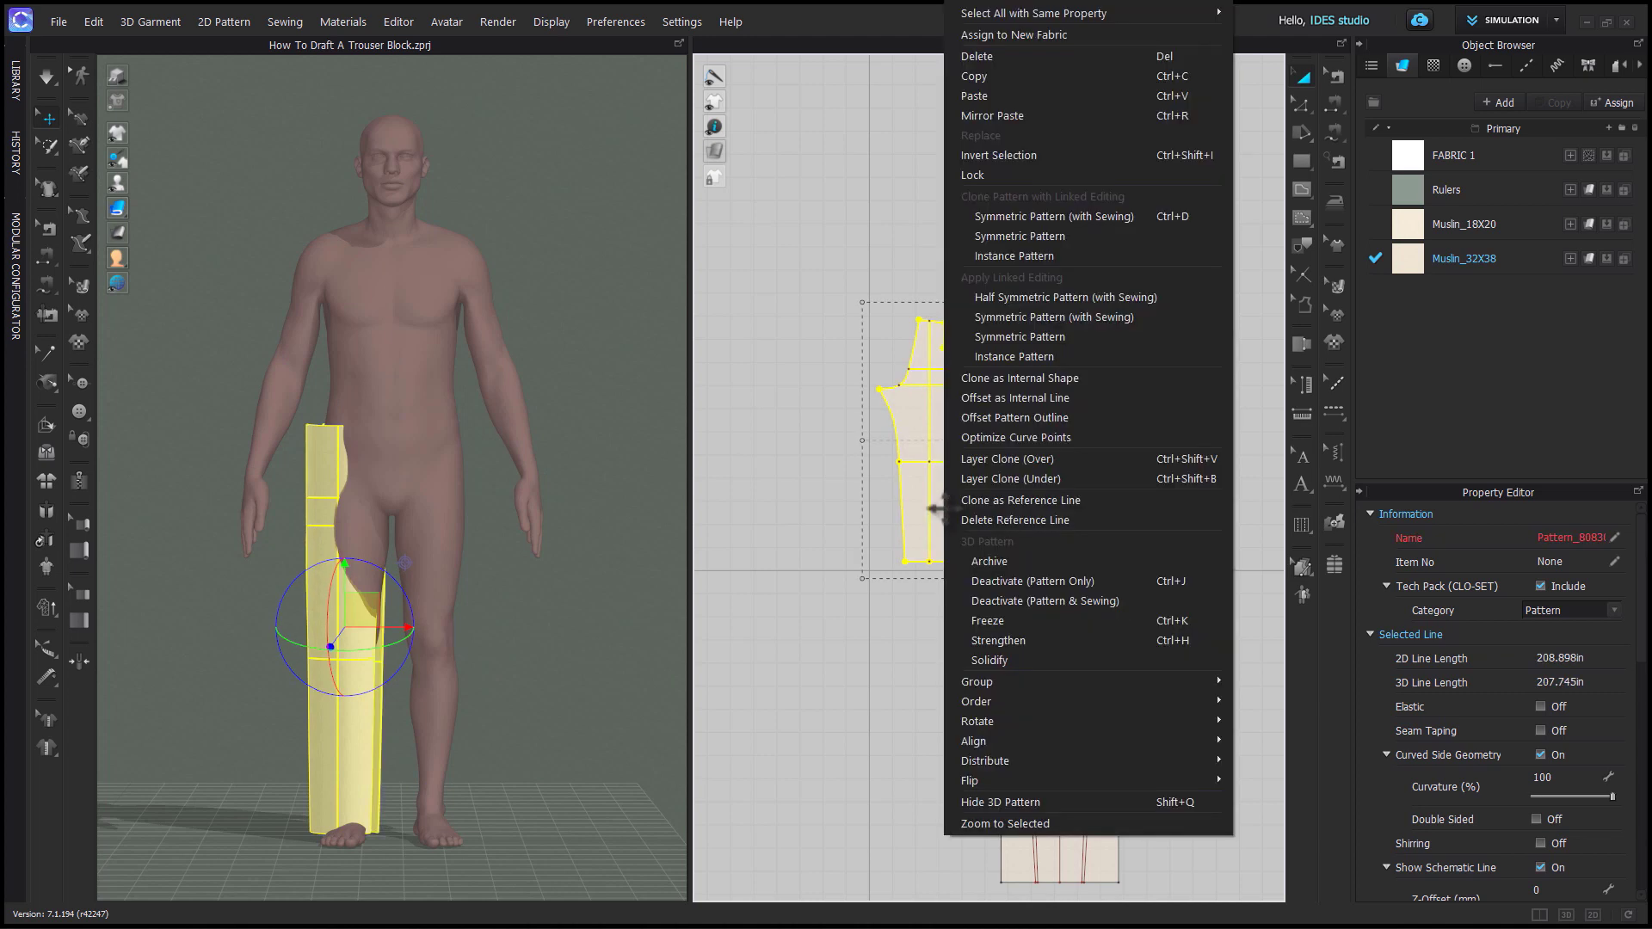
{"action": "left_click", "coordinate": [1097, 214]}
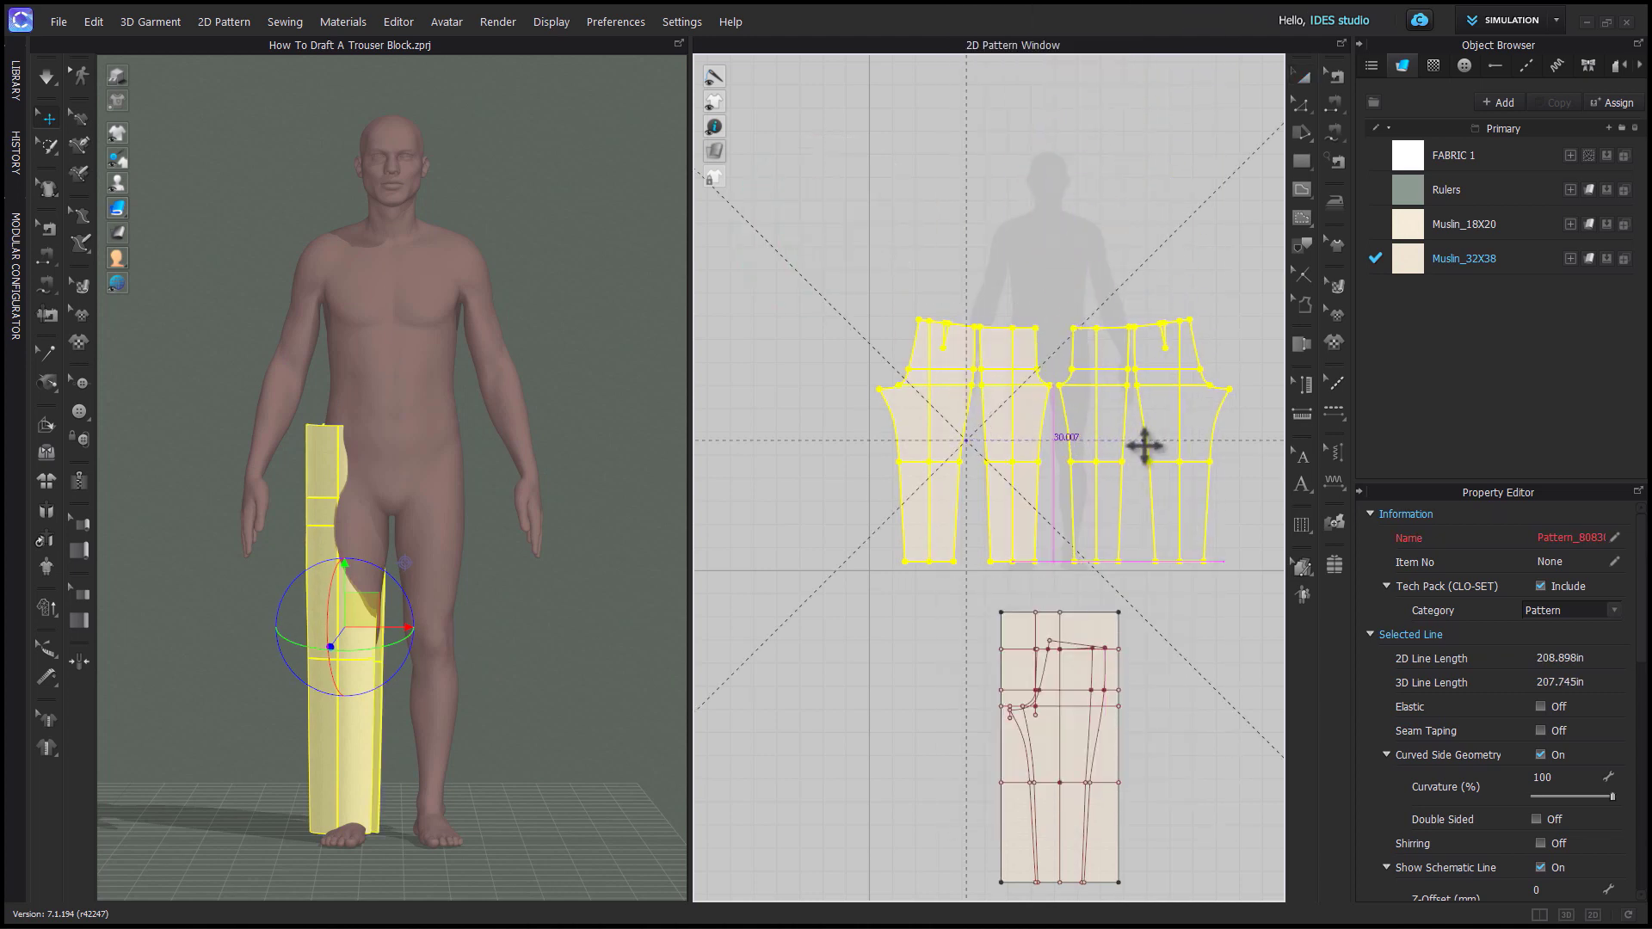
{"action": "left_click", "coordinate": [1116, 538]}
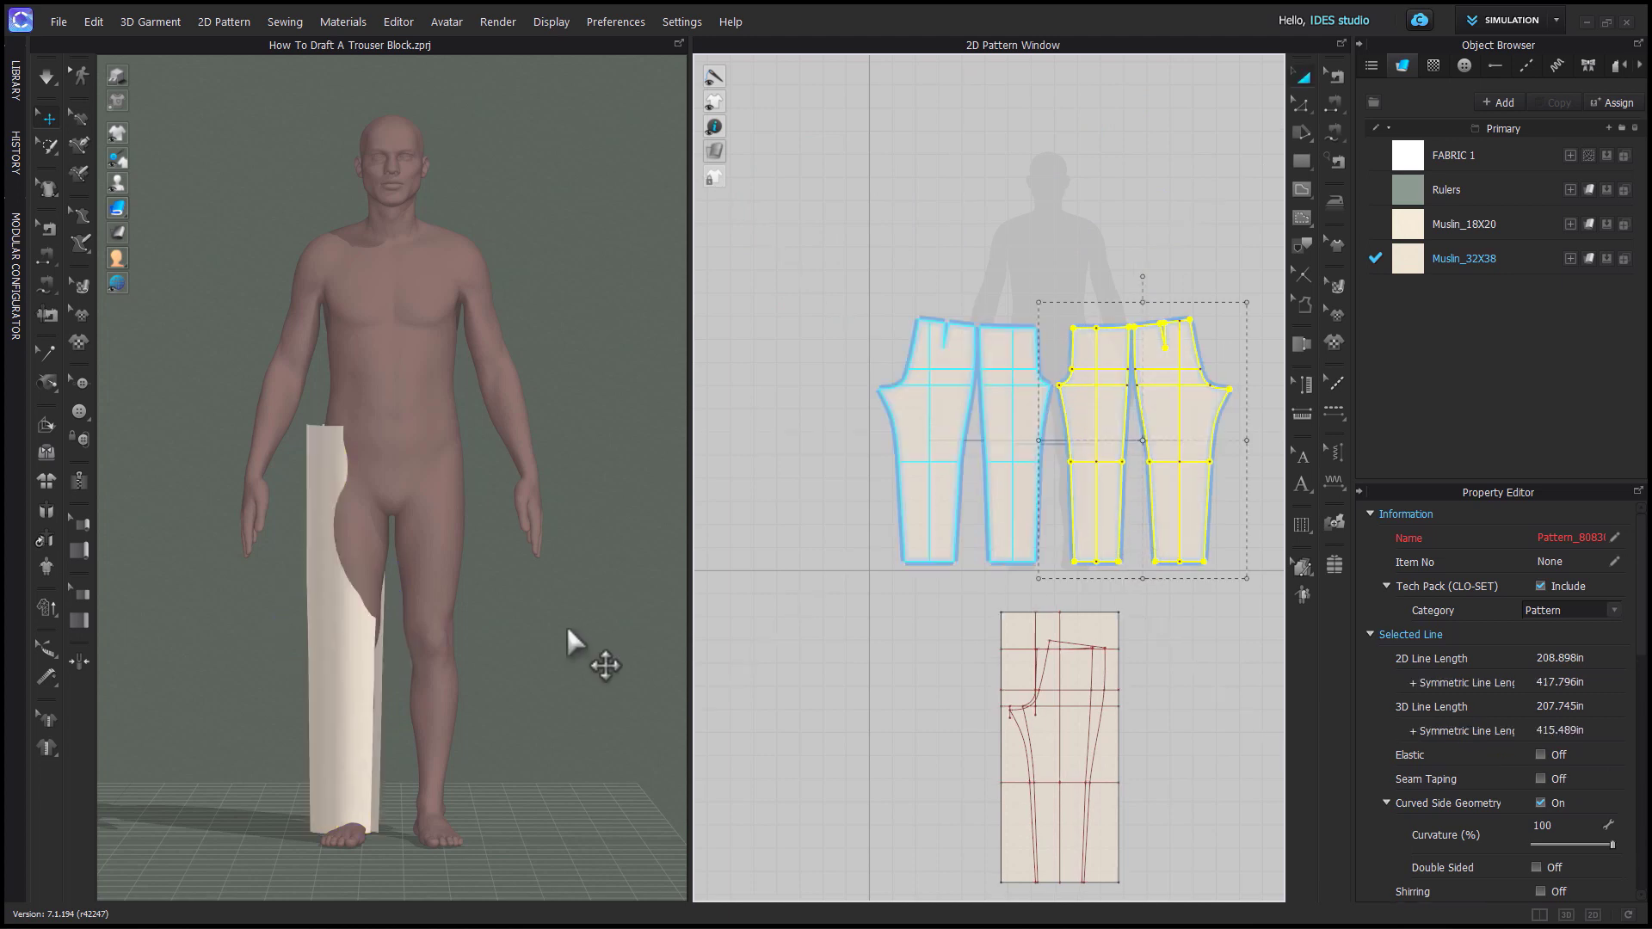
Move the mirrored front and back pieces onto the avatar's left leg in 3D.
{"action": "scroll", "coordinate": [483, 644], "scroll_direction": "down", "scroll_amount": 5}
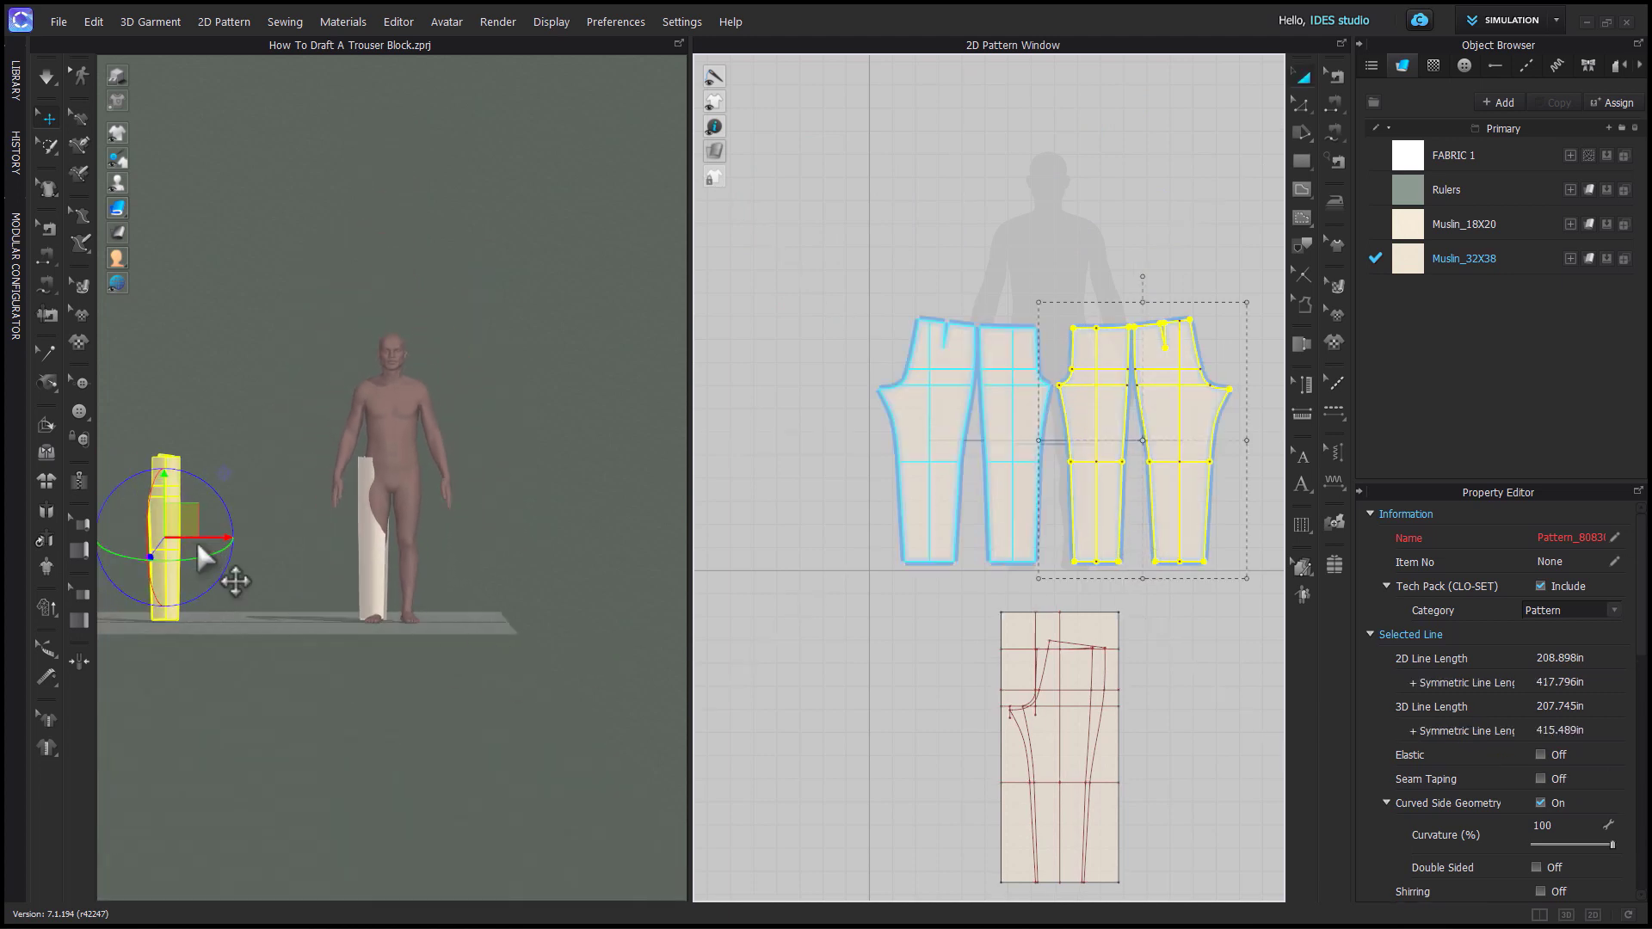
{"action": "left_click_drag", "start_coordinate": [365, 547], "coordinate": [441, 549]}
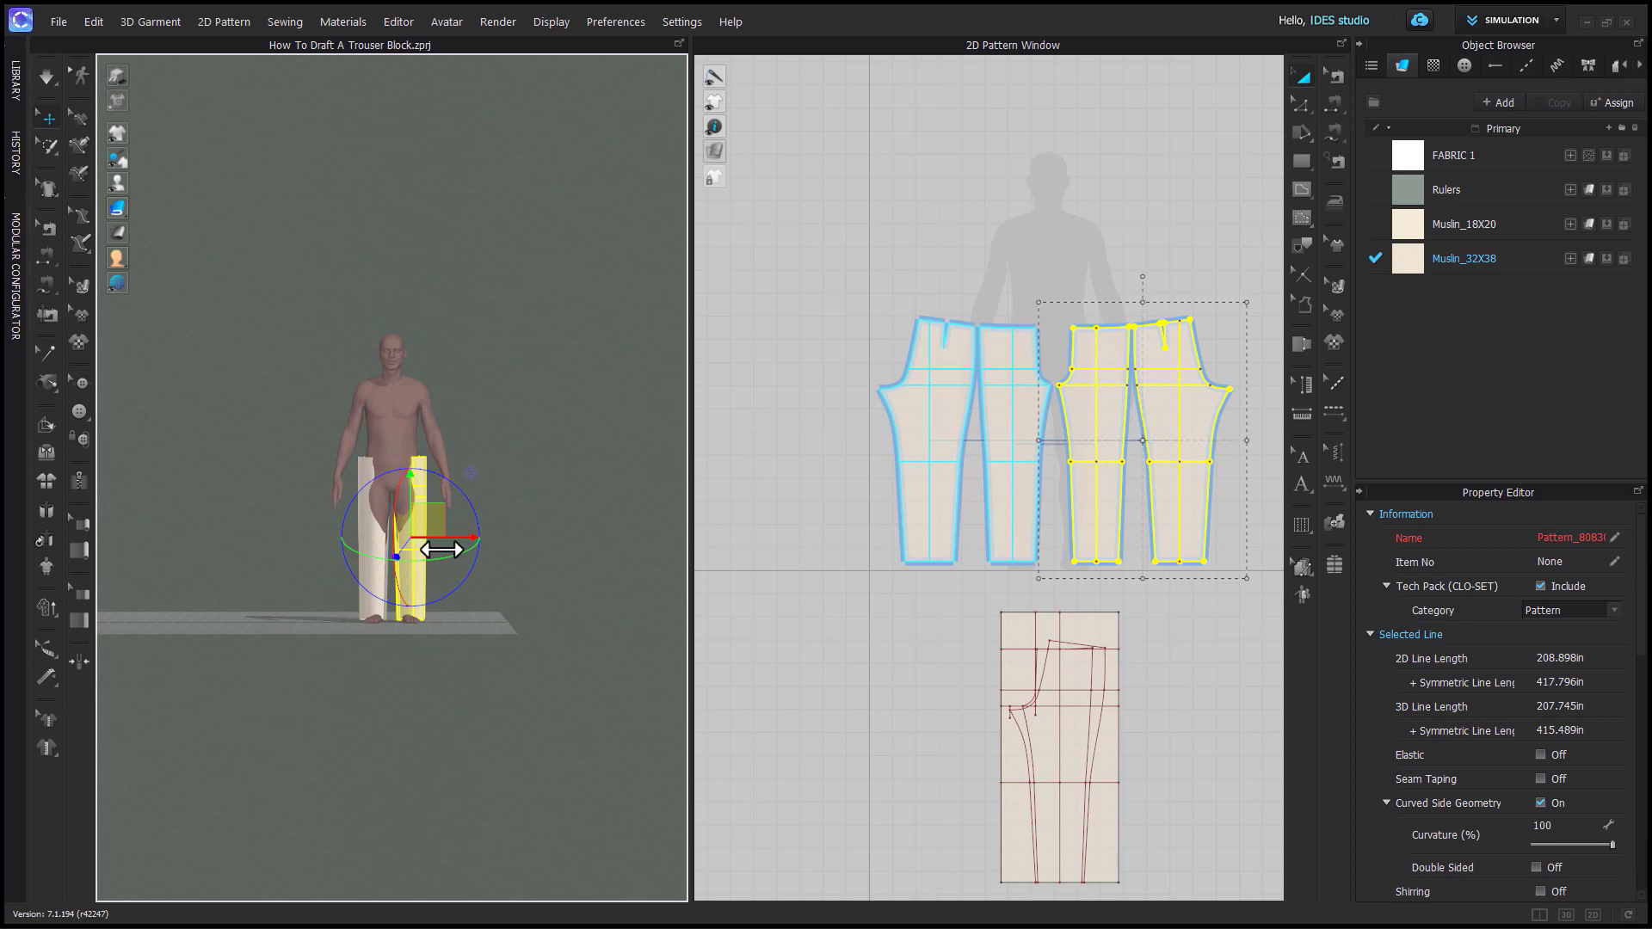
{"action": "scroll", "coordinate": [527, 643], "scroll_direction": "up", "scroll_amount": 3}
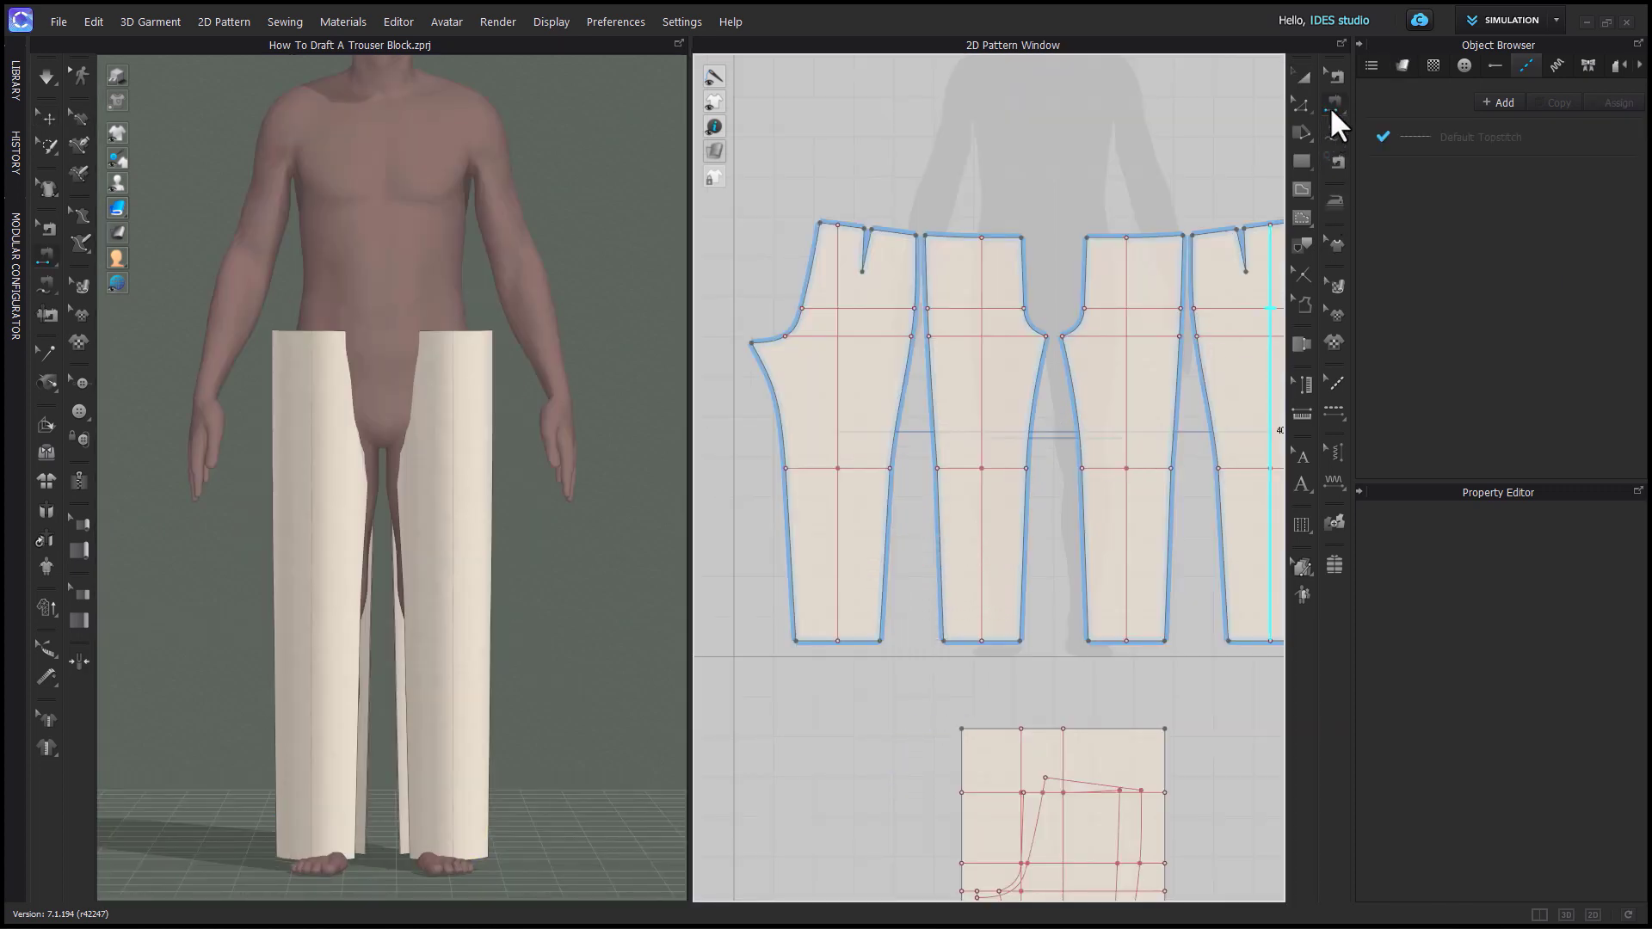
Sew the back piece to the front along the outseam and inseam from knee to hem using Segment Sewing.
{"action": "key", "text": "n"}
{"action": "left_click", "coordinate": [888, 546]}
{"action": "left_click", "coordinate": [940, 535]}
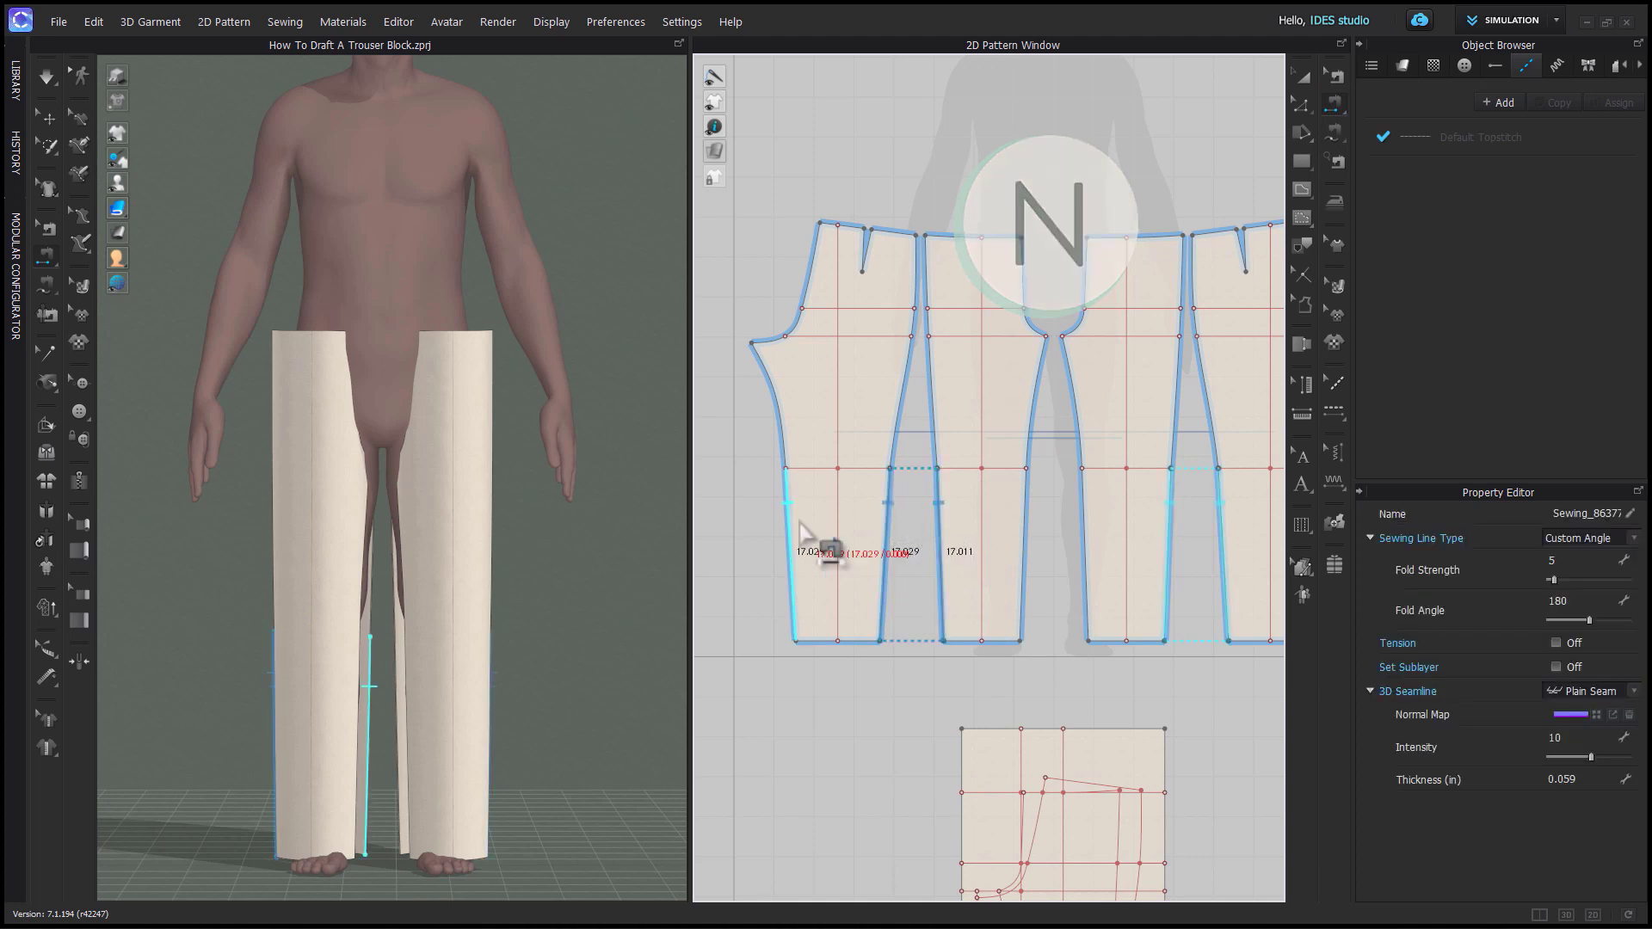
{"action": "left_click", "coordinate": [789, 545]}
{"action": "left_click", "coordinate": [1026, 550]}
{"action": "left_click", "coordinate": [789, 542]}
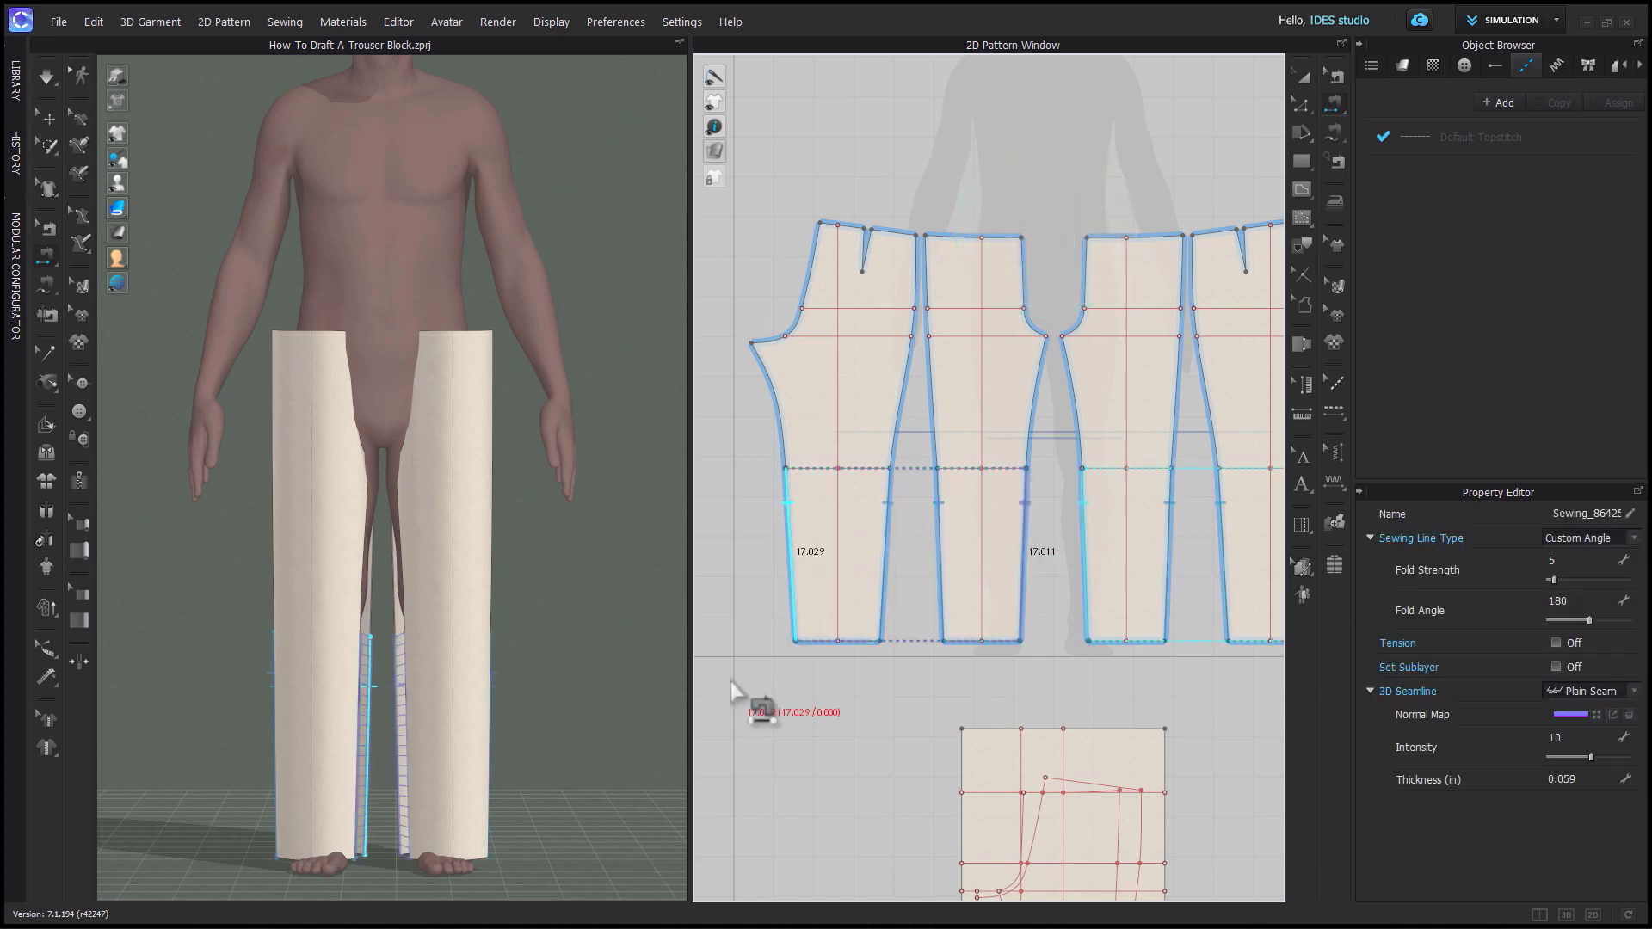
Sew the back piece to the front along the inseam and outseam above the knee.
{"action": "left_click", "coordinate": [1039, 415]}
{"action": "left_click", "coordinate": [778, 411]}
{"action": "scroll", "coordinate": [748, 545], "scroll_direction": "up", "scroll_amount": 3}
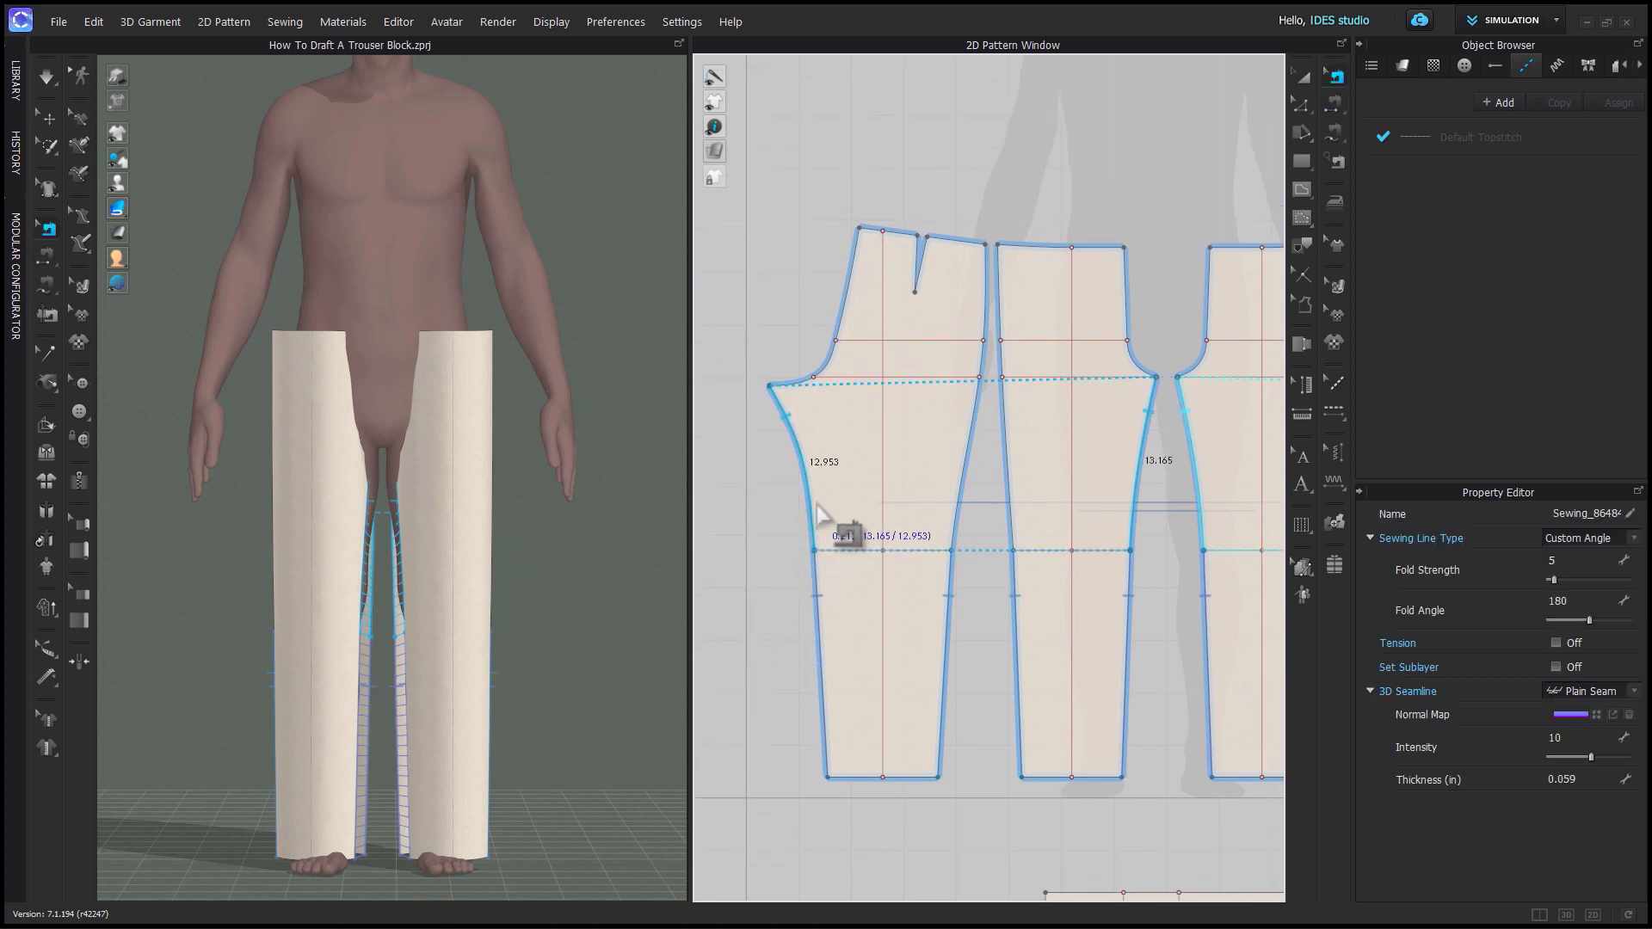
{"action": "scroll", "coordinate": [865, 456], "scroll_direction": "up", "scroll_amount": 1}
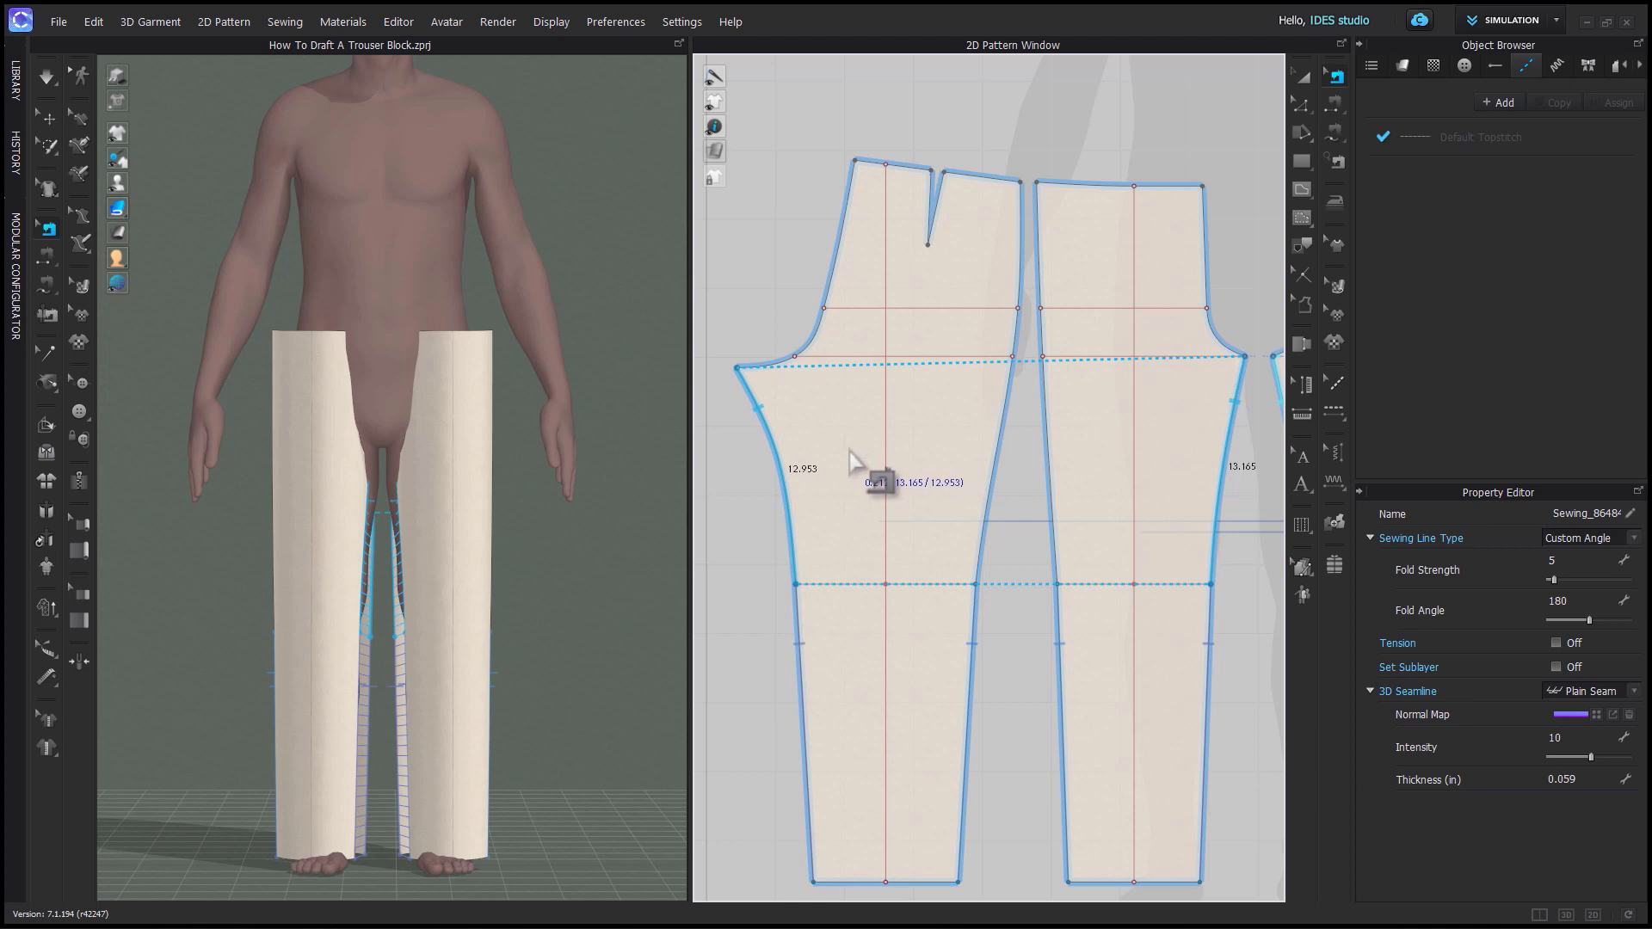
{"action": "scroll", "coordinate": [1018, 516], "scroll_direction": "down", "scroll_amount": 1}
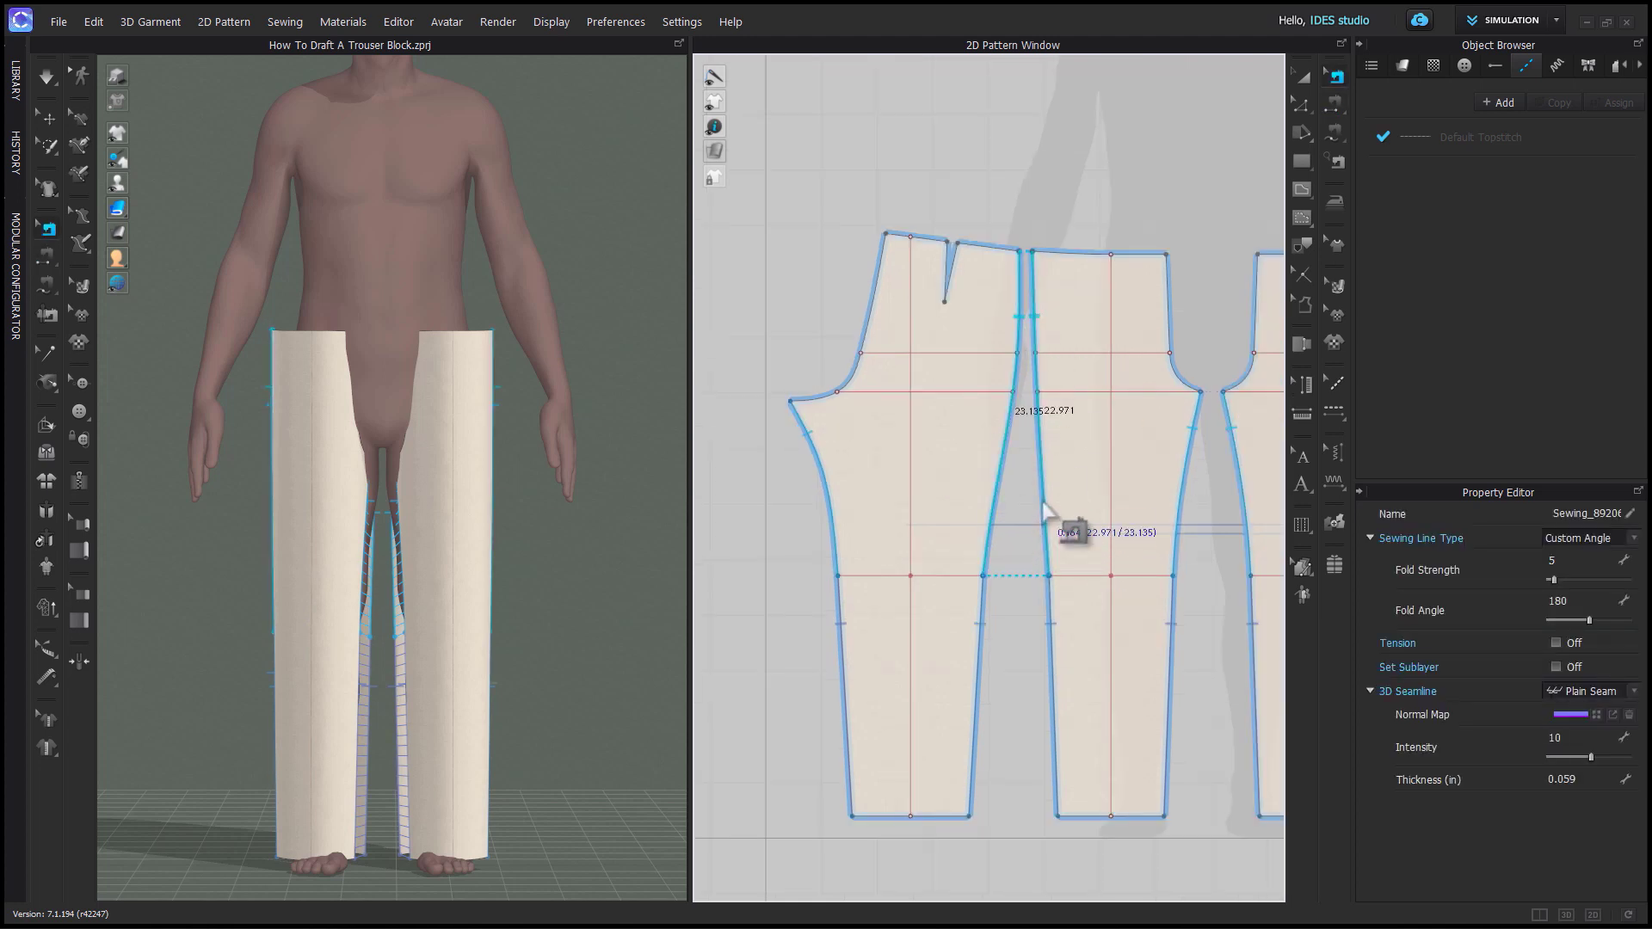
Sew the front rises together and the back rises together from waist to crotch using Free Sewing.
{"action": "key", "text": "m"}
{"action": "left_click", "coordinate": [1166, 254]}
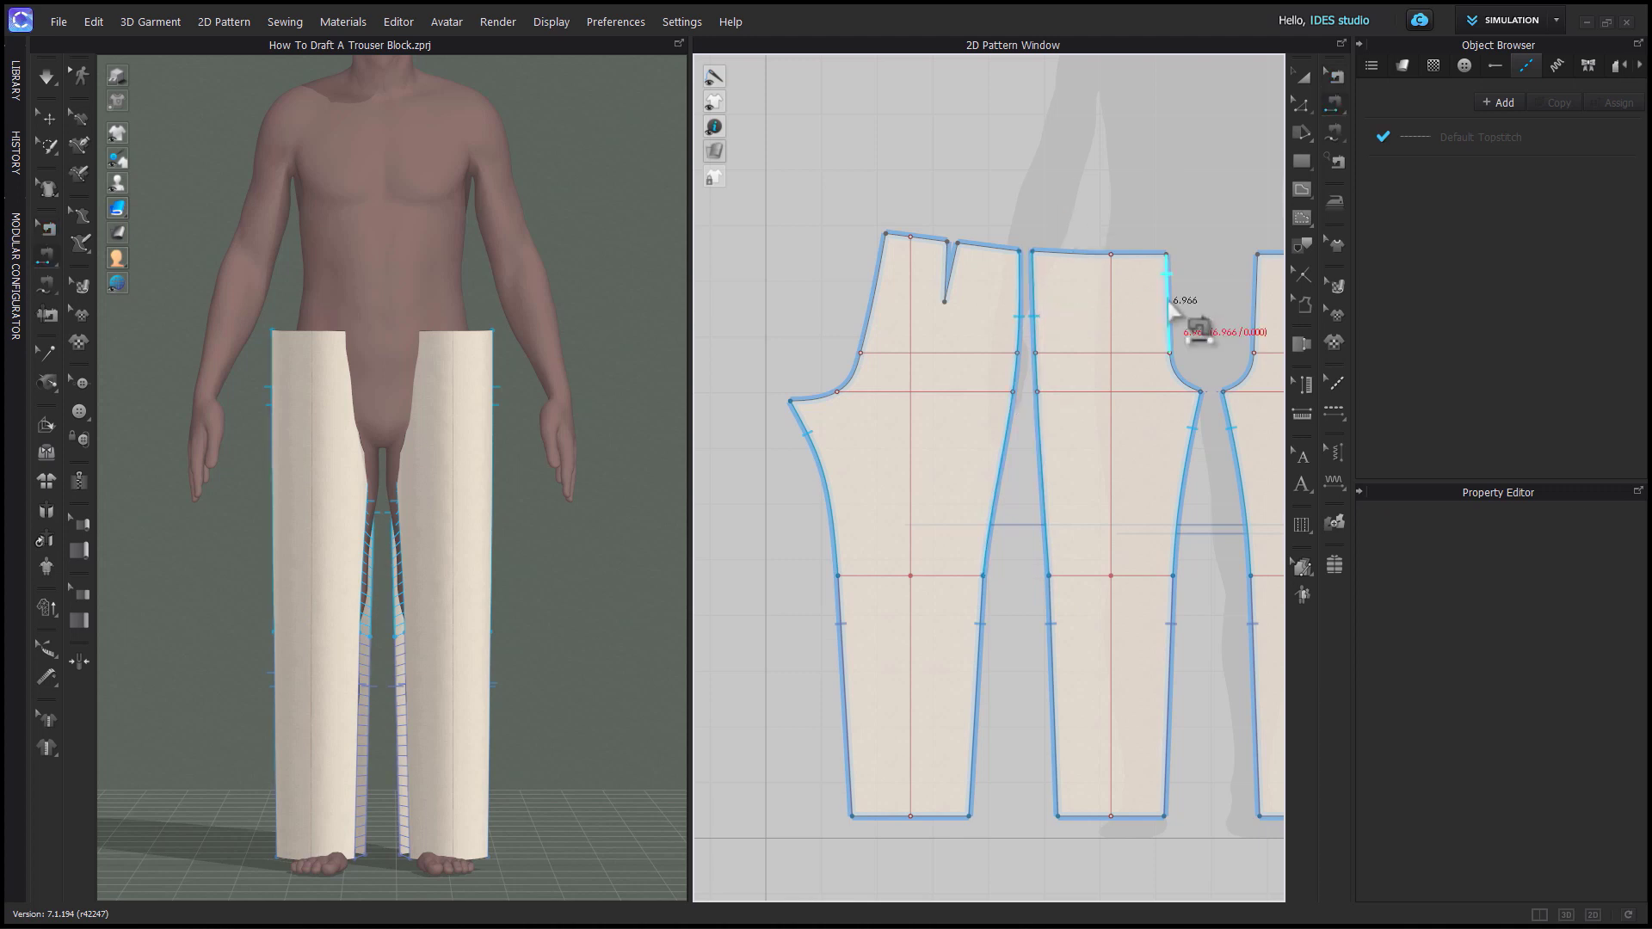
{"action": "left_click", "coordinate": [1222, 392]}
{"action": "left_click", "coordinate": [886, 233]}
{"action": "left_click", "coordinate": [789, 400]}
{"action": "scroll", "coordinate": [1076, 394], "scroll_direction": "right", "scroll_amount": 5}
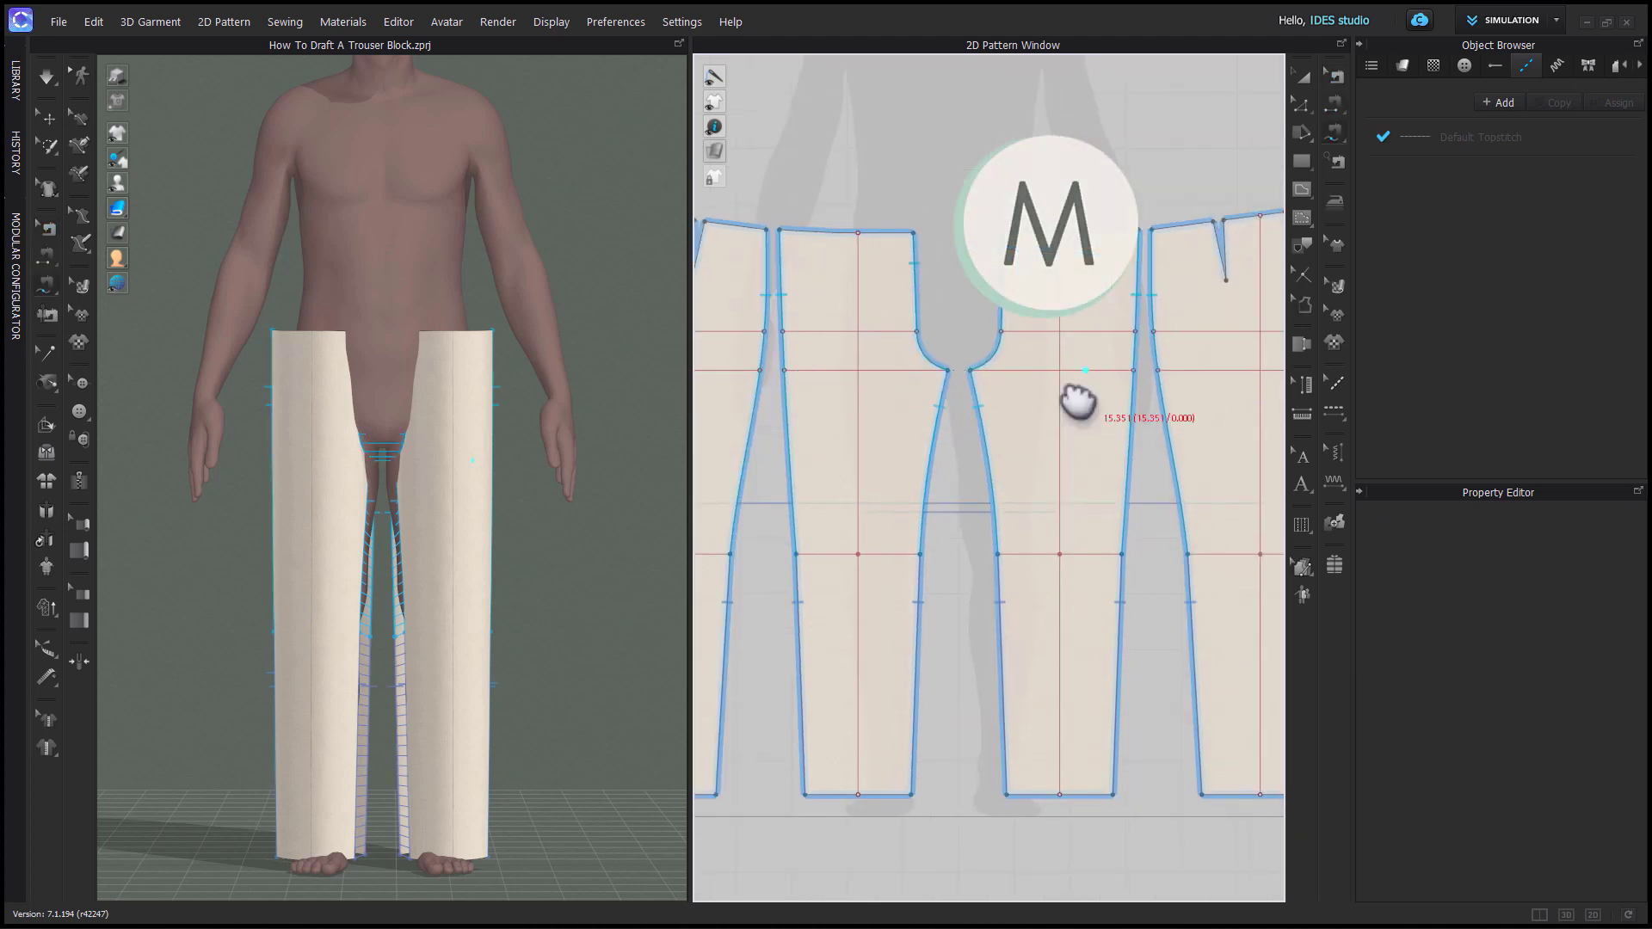
{"action": "left_click", "coordinate": [1021, 222]}
{"action": "scroll", "coordinate": [1198, 435], "scroll_direction": "up", "scroll_amount": 2}
{"action": "middle_click_drag", "start_coordinate": [1198, 436], "coordinate": [1044, 479]}
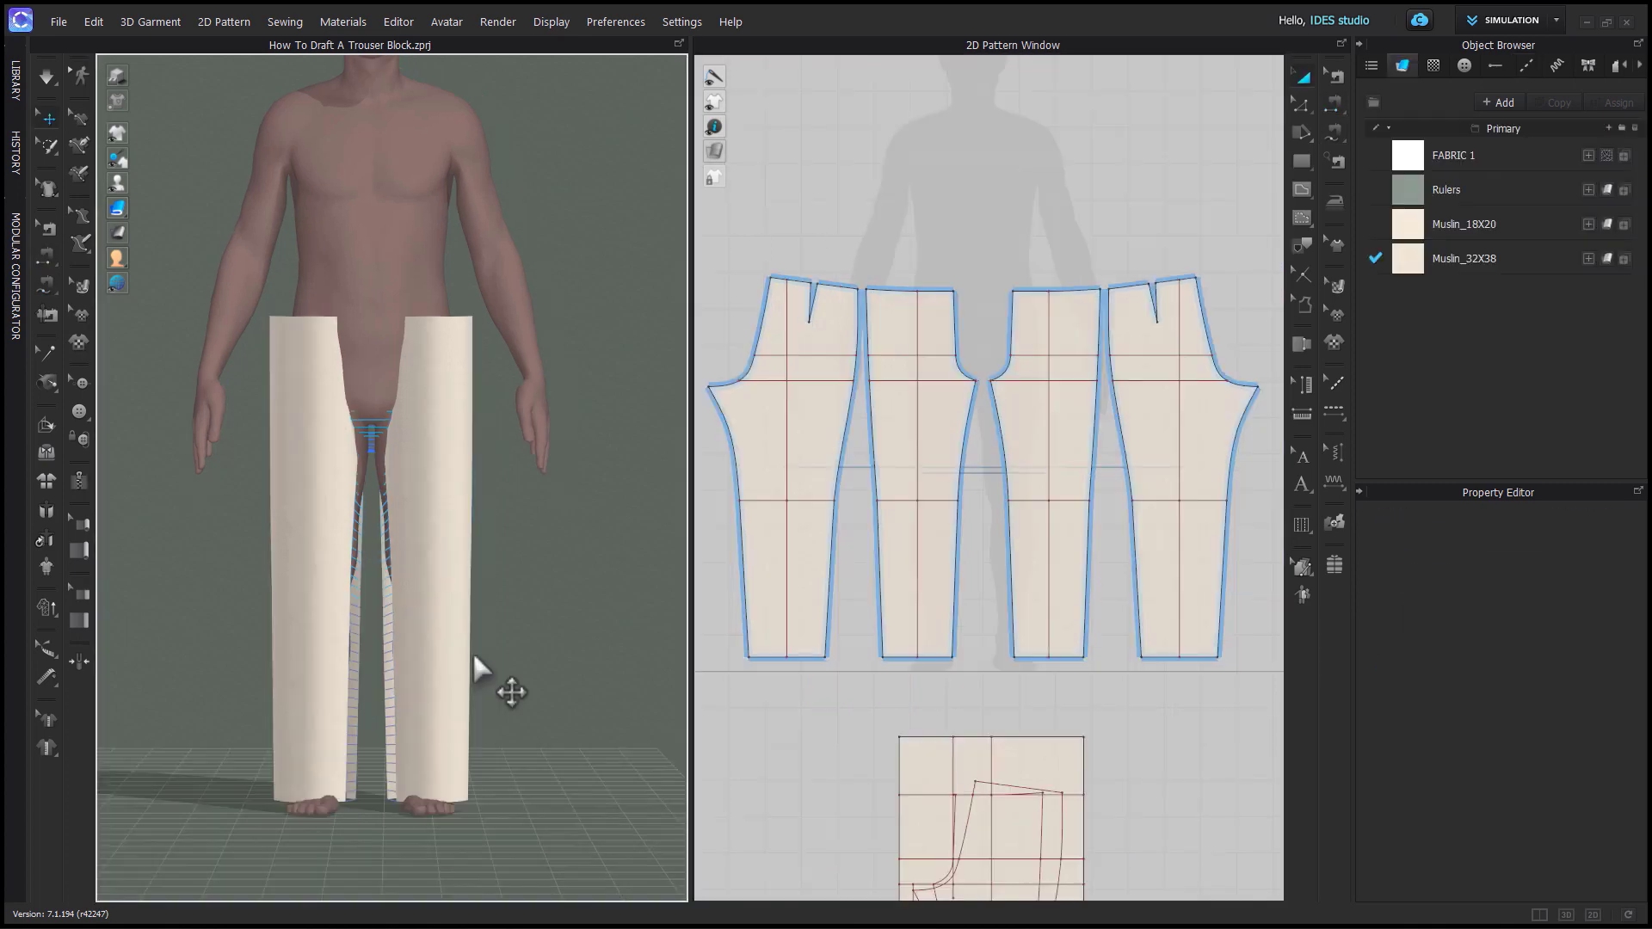
Turn on Elastic for the front and back waistline segments and adjust the elastic ratio.
{"action": "right_click_drag", "start_coordinate": [473, 650], "coordinate": [533, 689]}
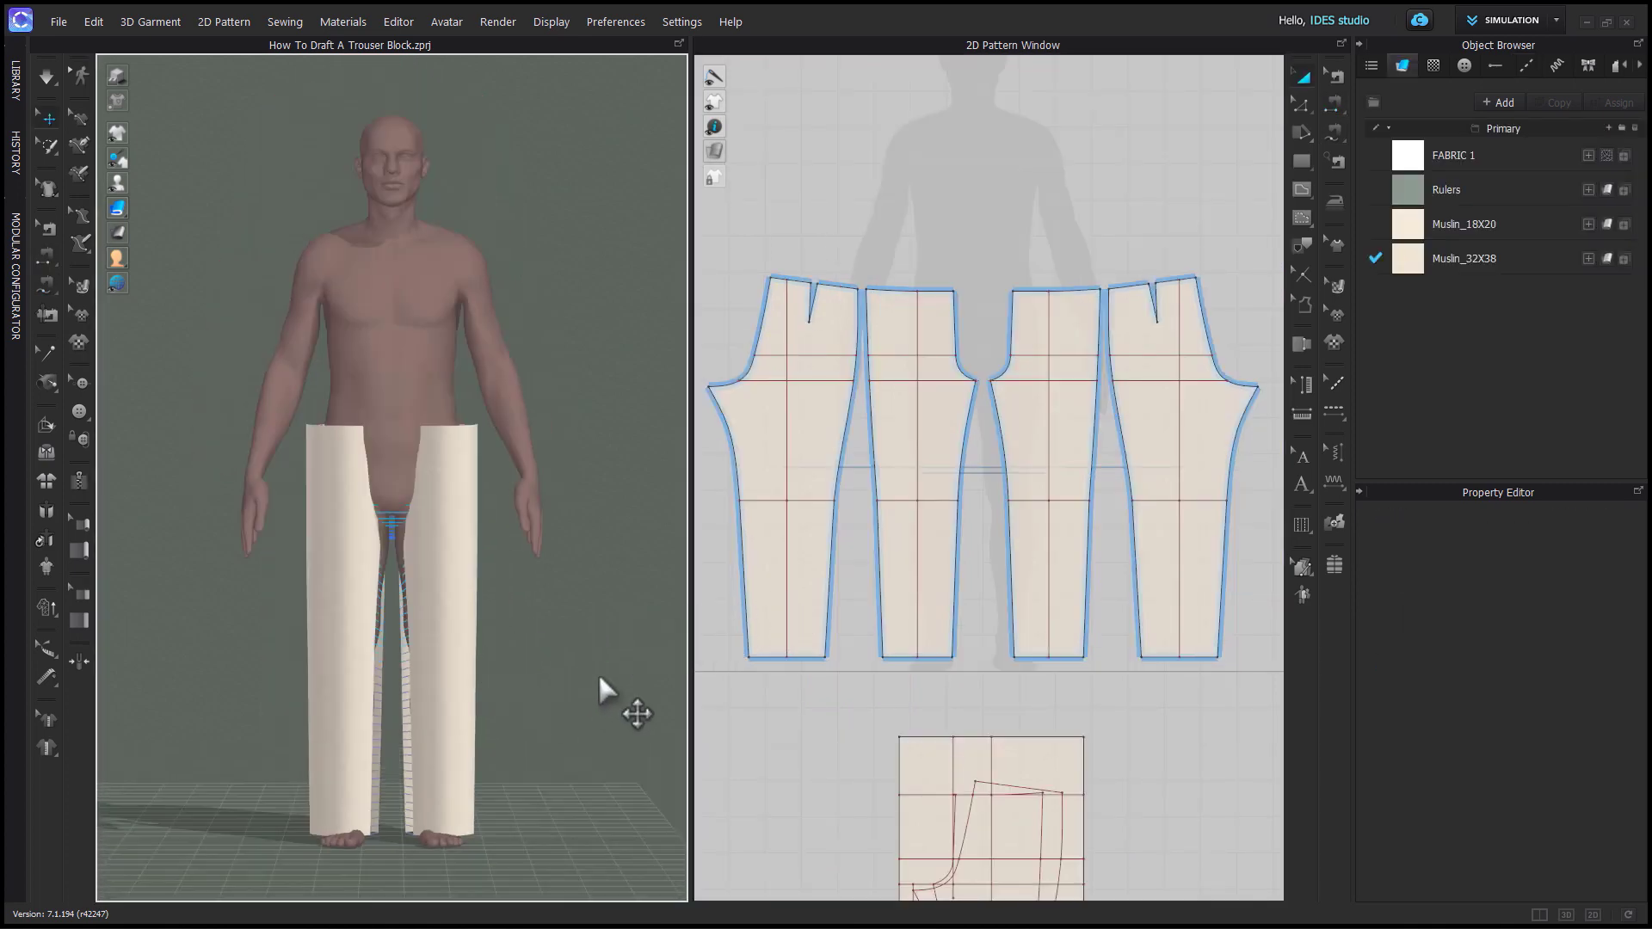
{"action": "key", "text": "z"}
{"action": "left_click", "coordinate": [899, 290]}
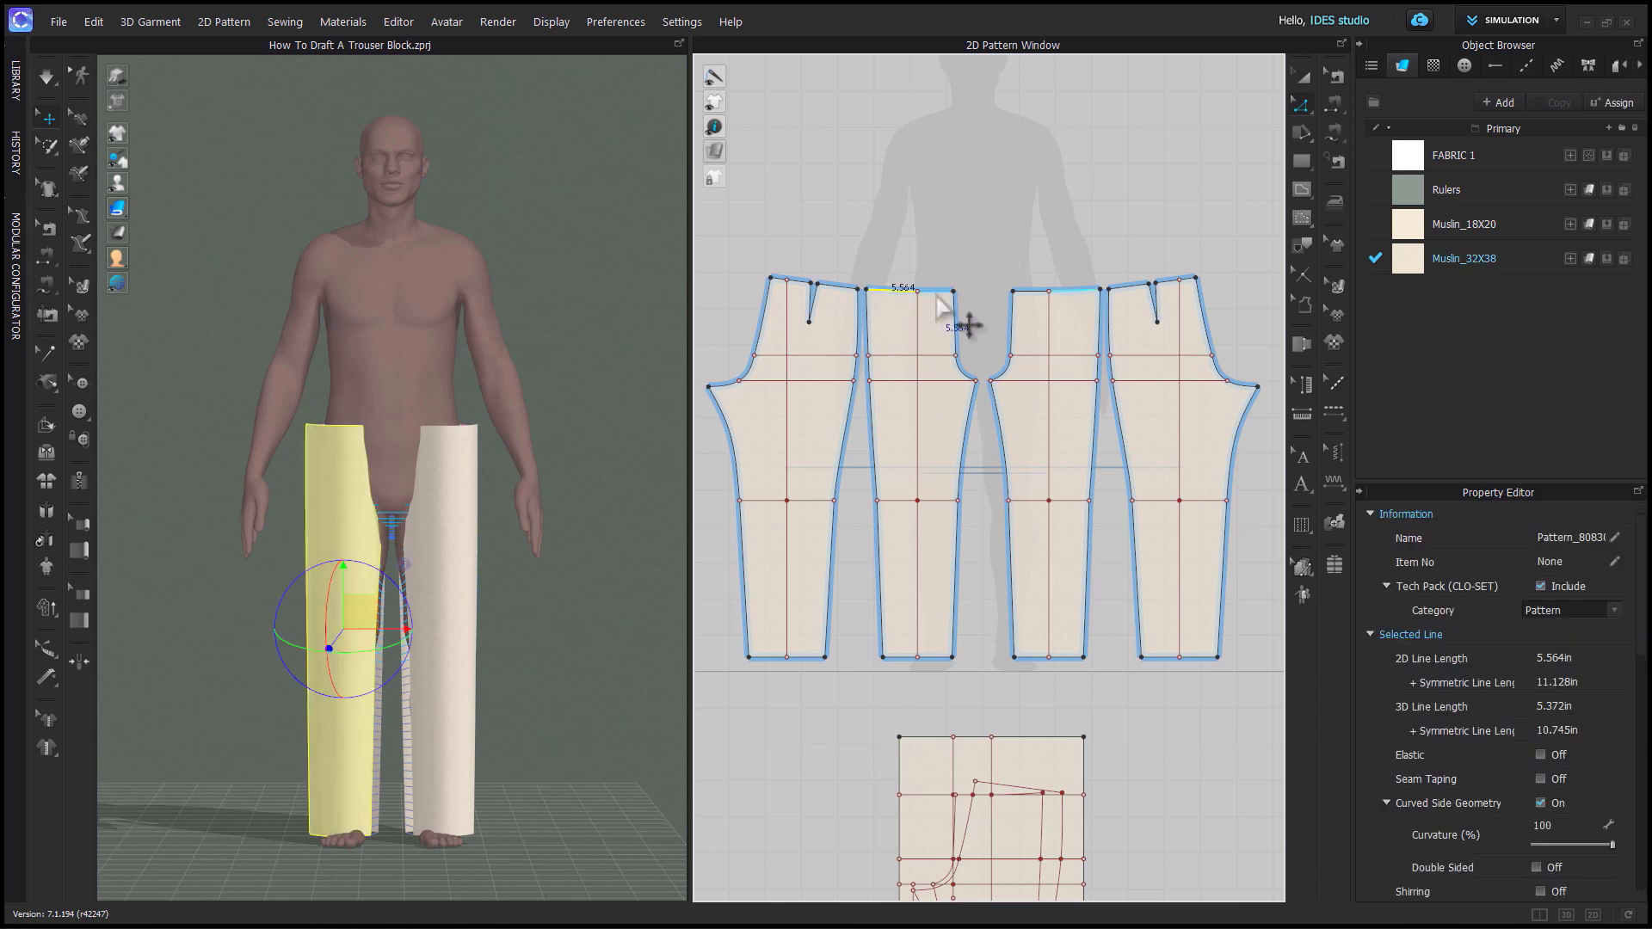
{"action": "left_click", "coordinate": [824, 286], "text": "shift"}
{"action": "left_click", "coordinate": [795, 280], "text": "shift"}
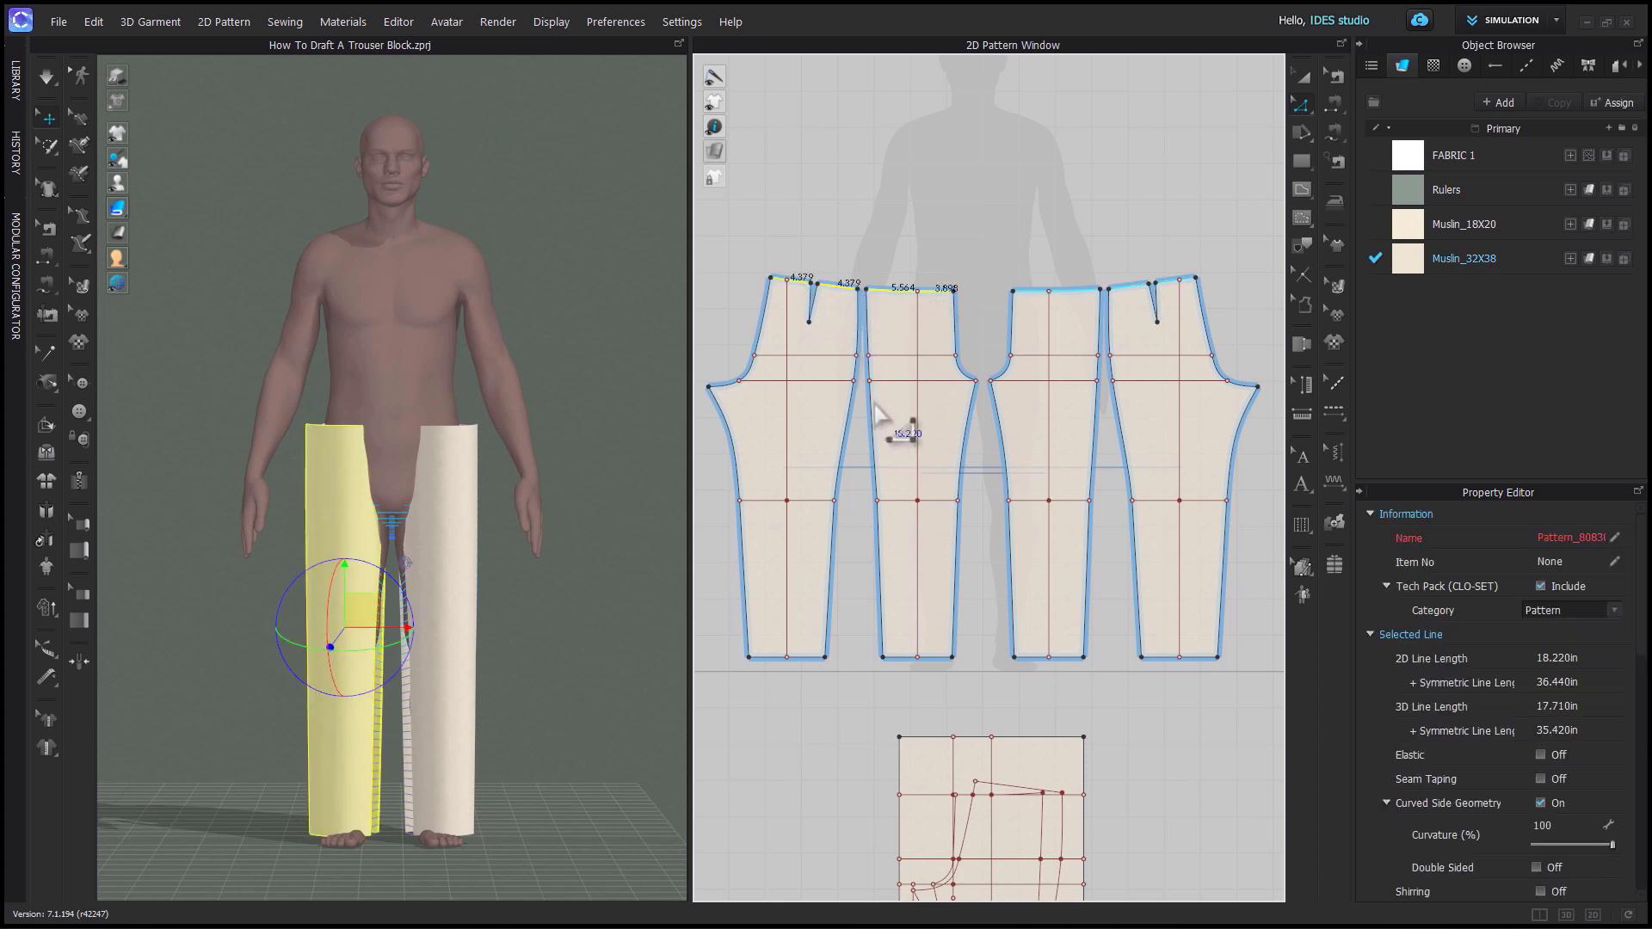
{"action": "left_click", "coordinate": [1539, 754]}
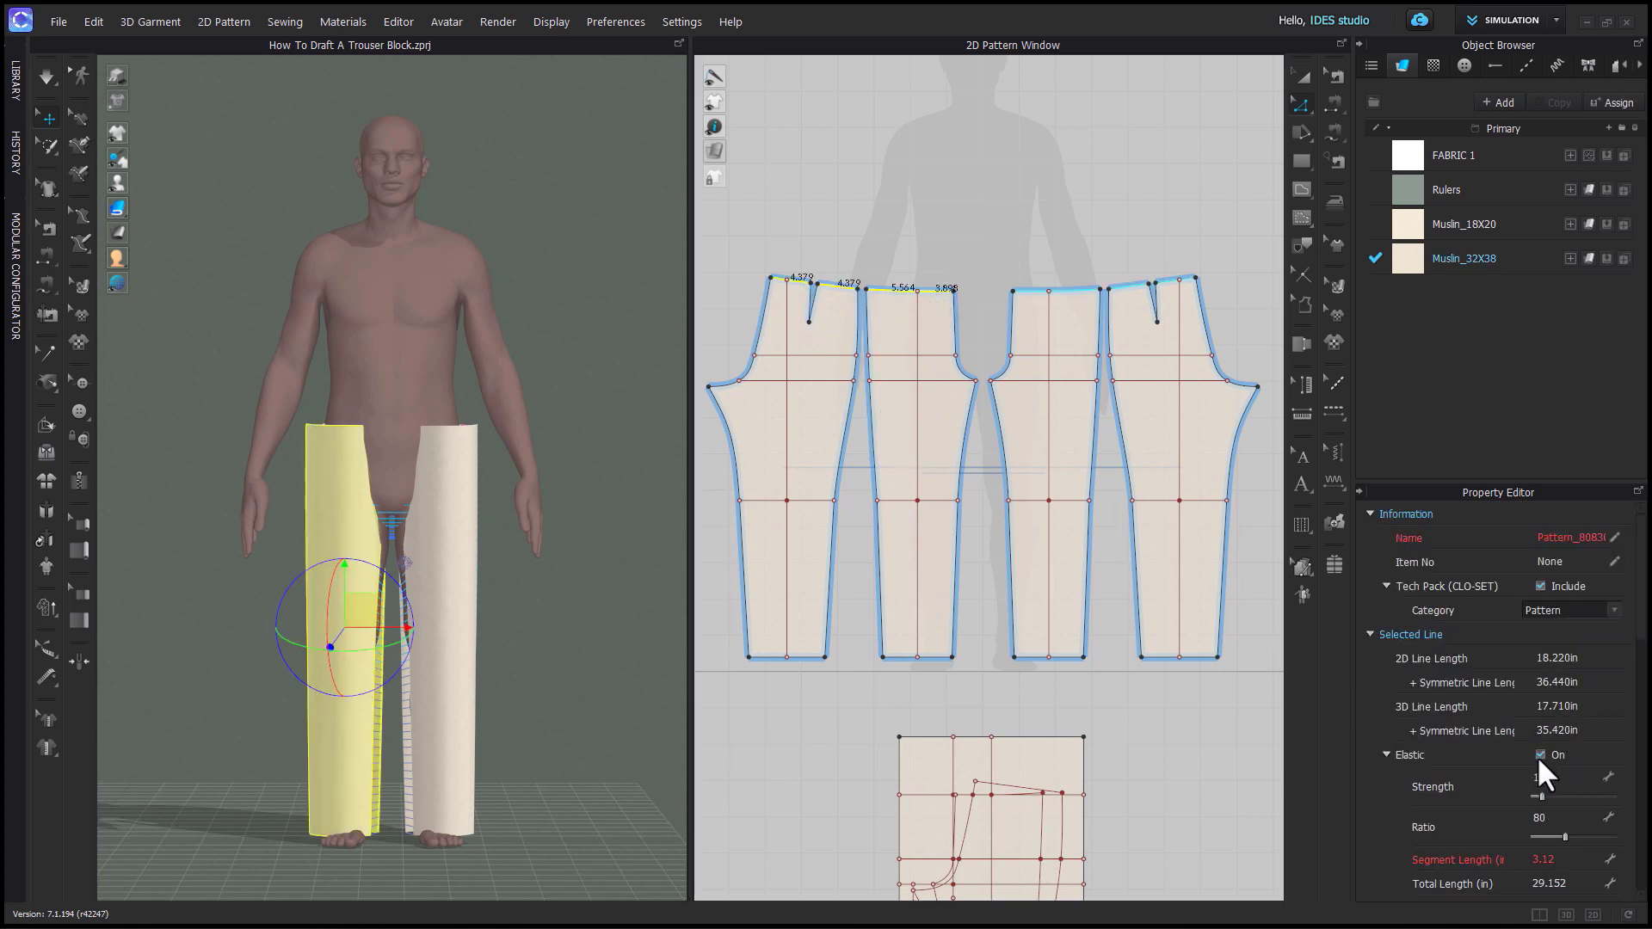
{"action": "double_click", "coordinate": [1553, 817]}
{"action": "left_click", "coordinate": [1232, 787]}
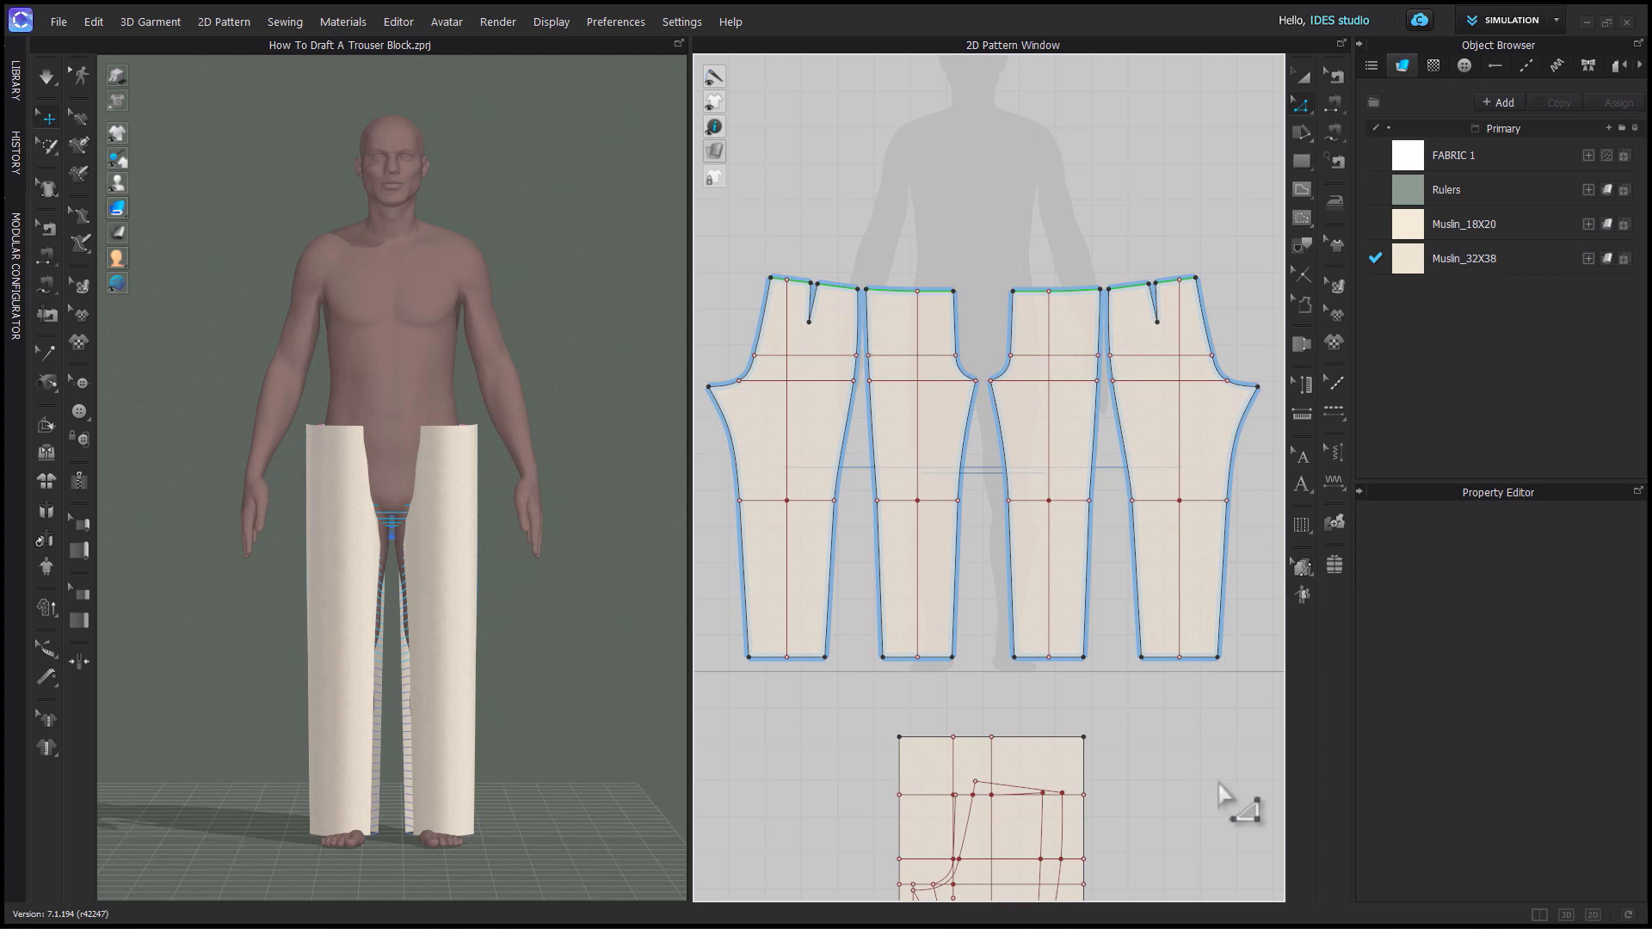
Show the avatar's measurement lines on the body in 3D.
{"action": "key", "text": "a"}
{"action": "left_click", "coordinate": [239, 185]}
{"action": "scroll", "coordinate": [627, 733], "scroll_direction": "up", "scroll_amount": 2}
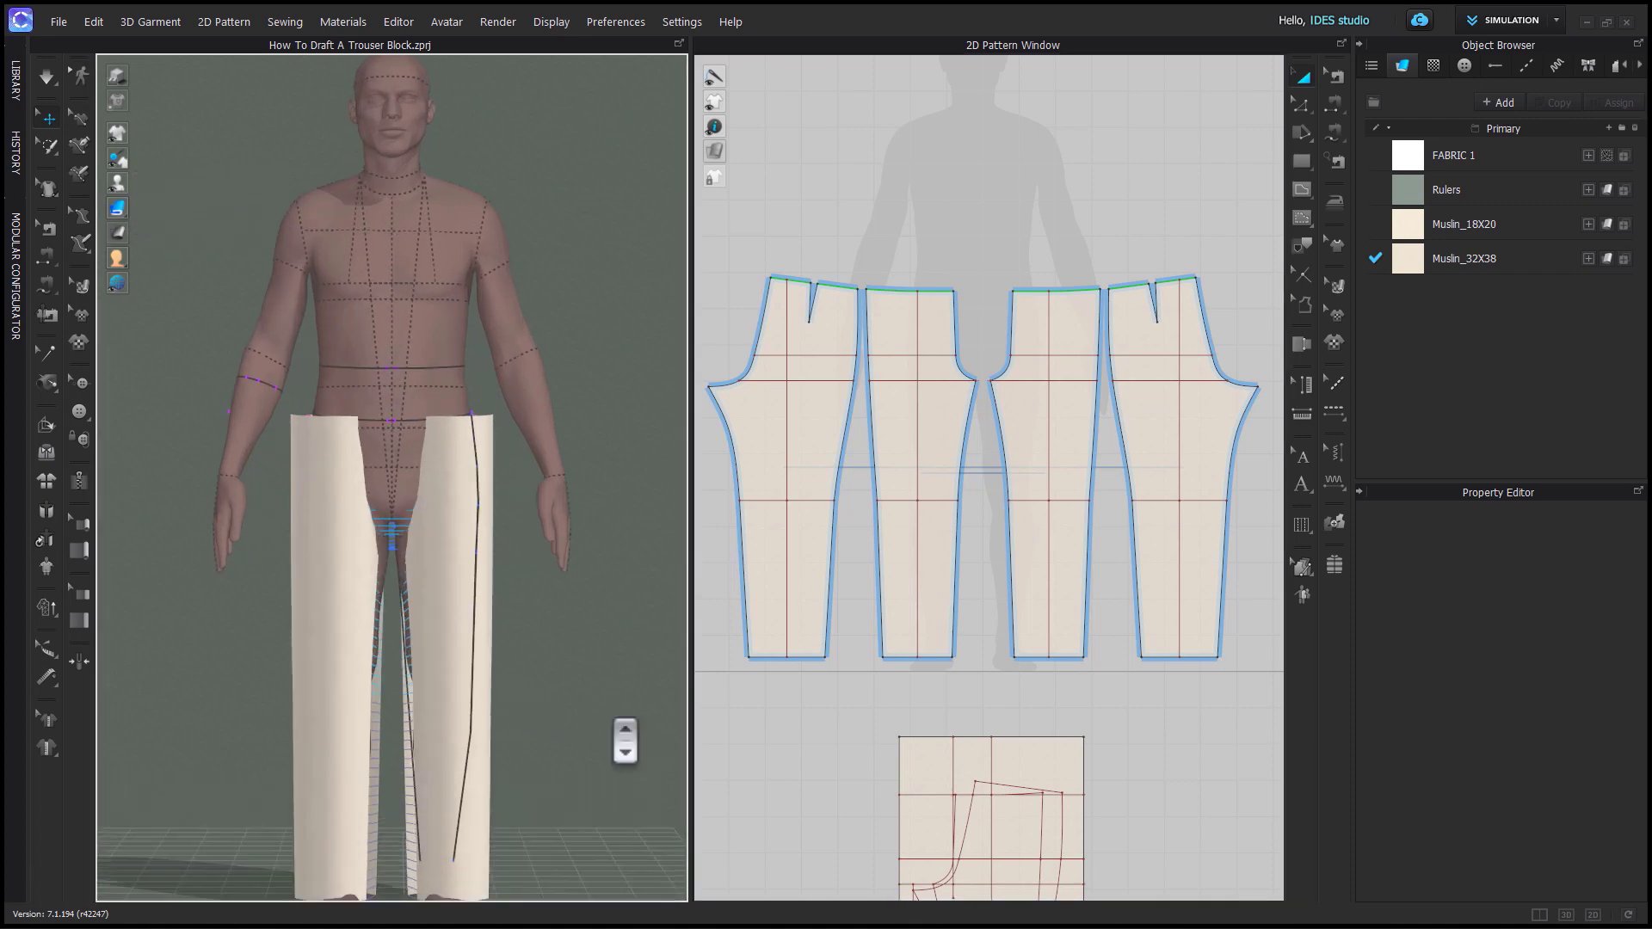
Simulate the sewn trouser pieces so they drape on the avatar.
{"action": "mouse_move", "coordinate": [608, 774]}
{"action": "right_mouse_down"}
{"action": "mouse_move", "coordinate": [395, 792]}
{"action": "mouse_move", "coordinate": [581, 794]}
{"action": "right_mouse_up"}
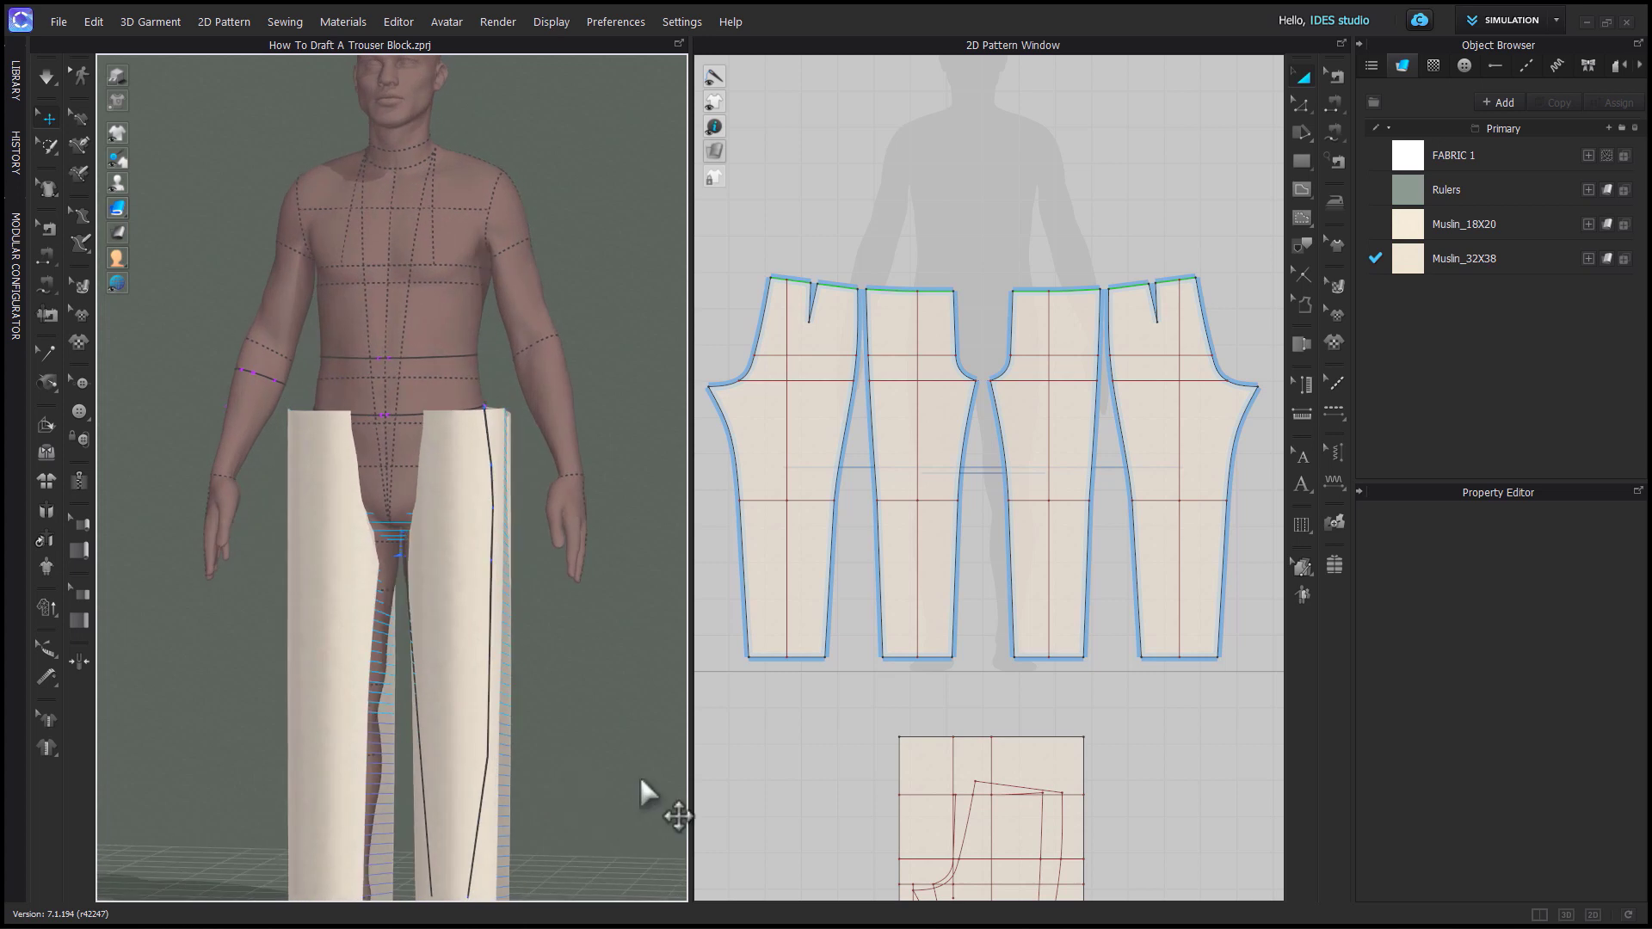
{"action": "left_click", "coordinate": [818, 579]}
{"action": "left_click", "coordinate": [1136, 596], "text": "shift"}
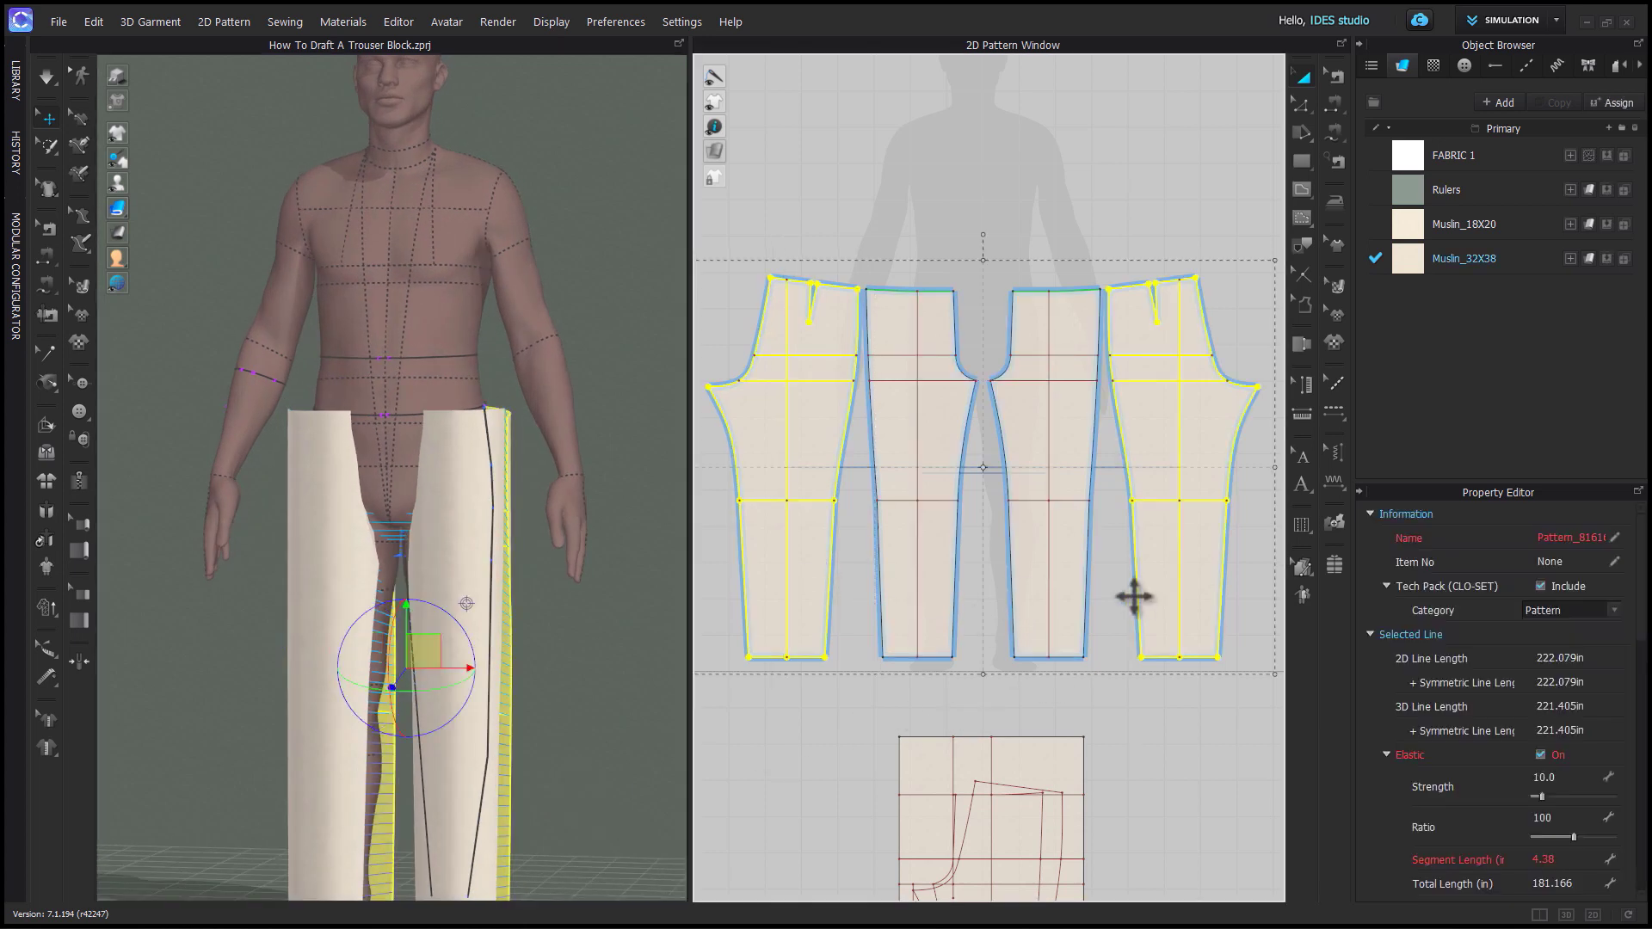
{"action": "key", "text": "4"}
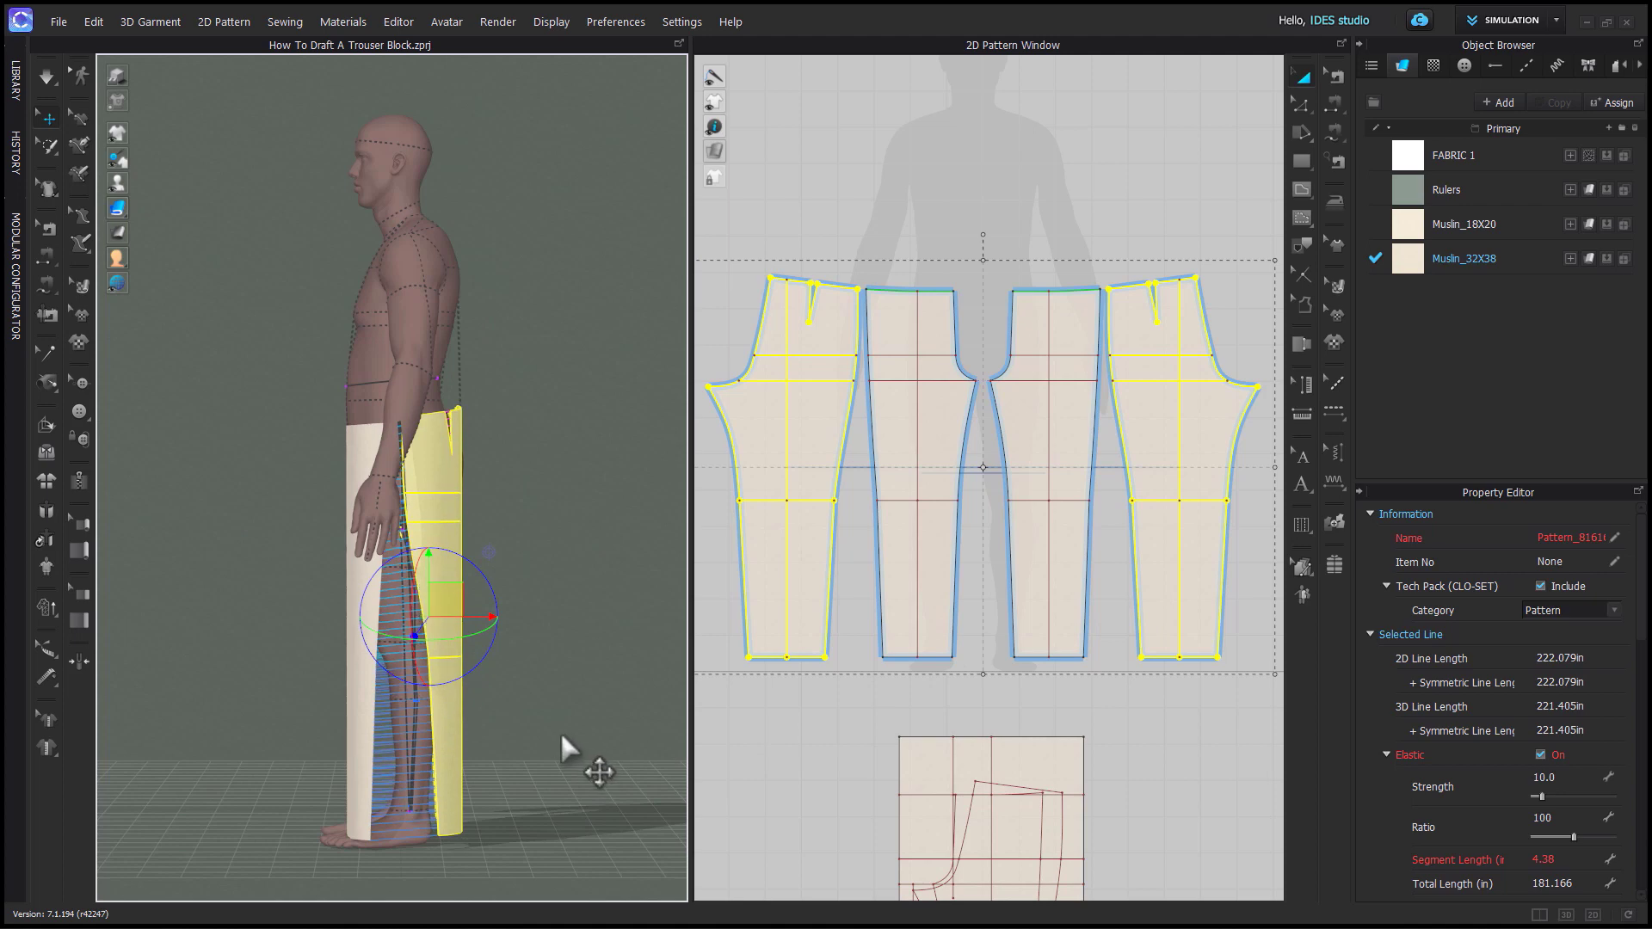
{"action": "key", "text": "space"}
{"action": "right_click_drag", "start_coordinate": [564, 730], "coordinate": [464, 645]}
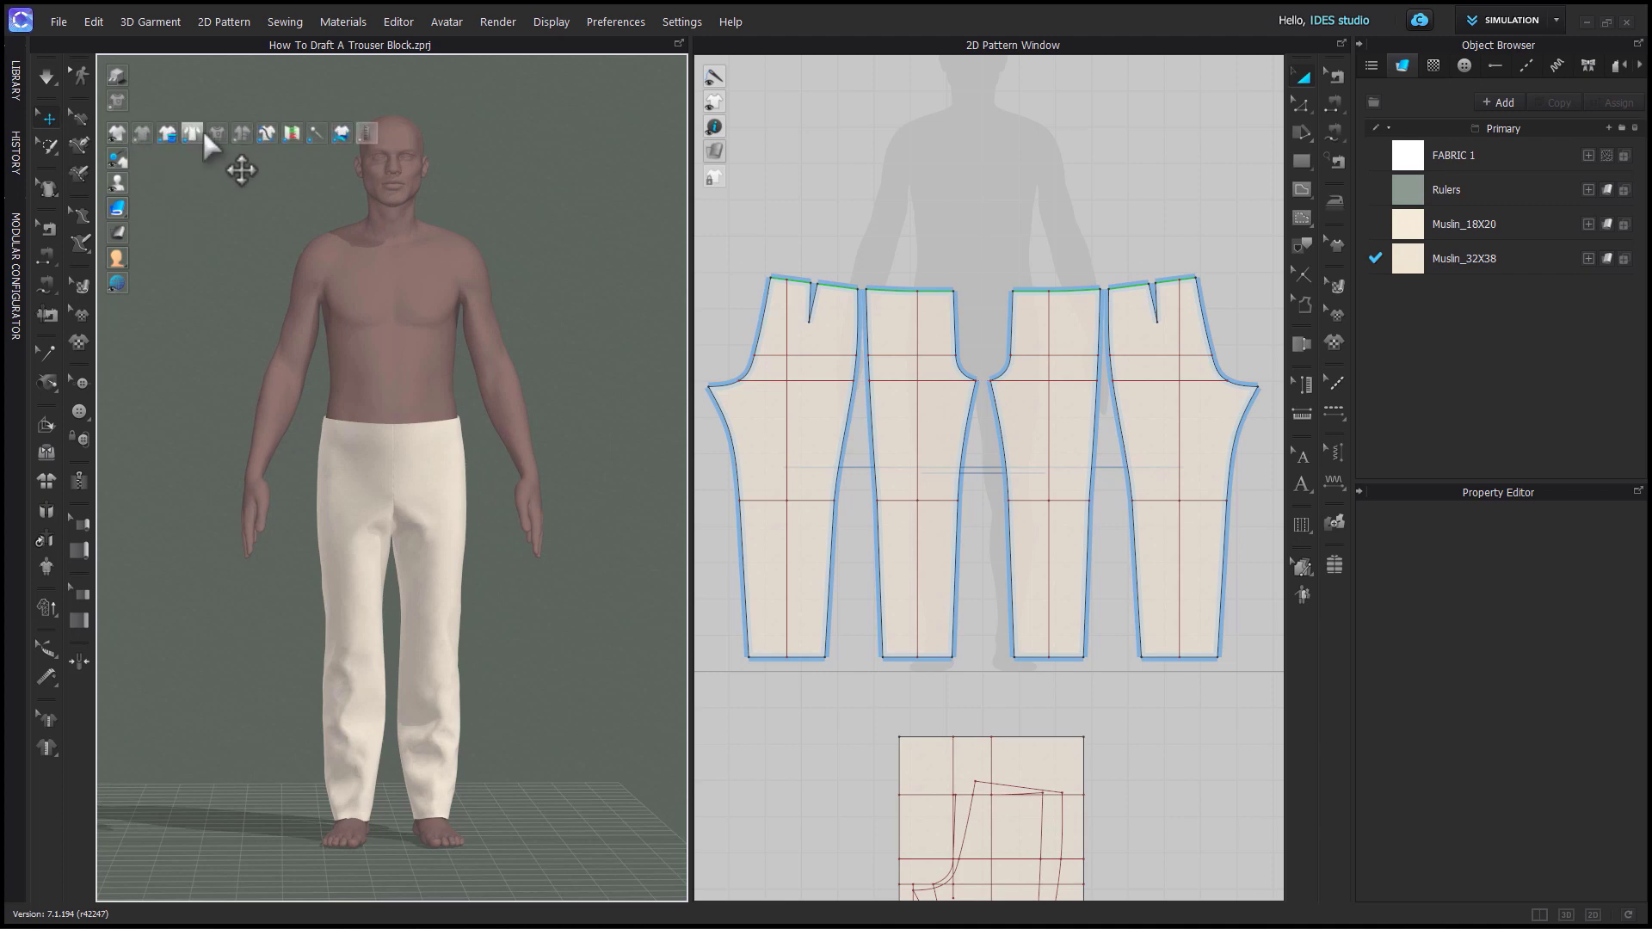
Show the pattern's internal lines on the draped trousers in 3D.
{"action": "left_click", "coordinate": [203, 133]}
{"action": "scroll", "coordinate": [561, 609], "scroll_direction": "up", "scroll_amount": 4}
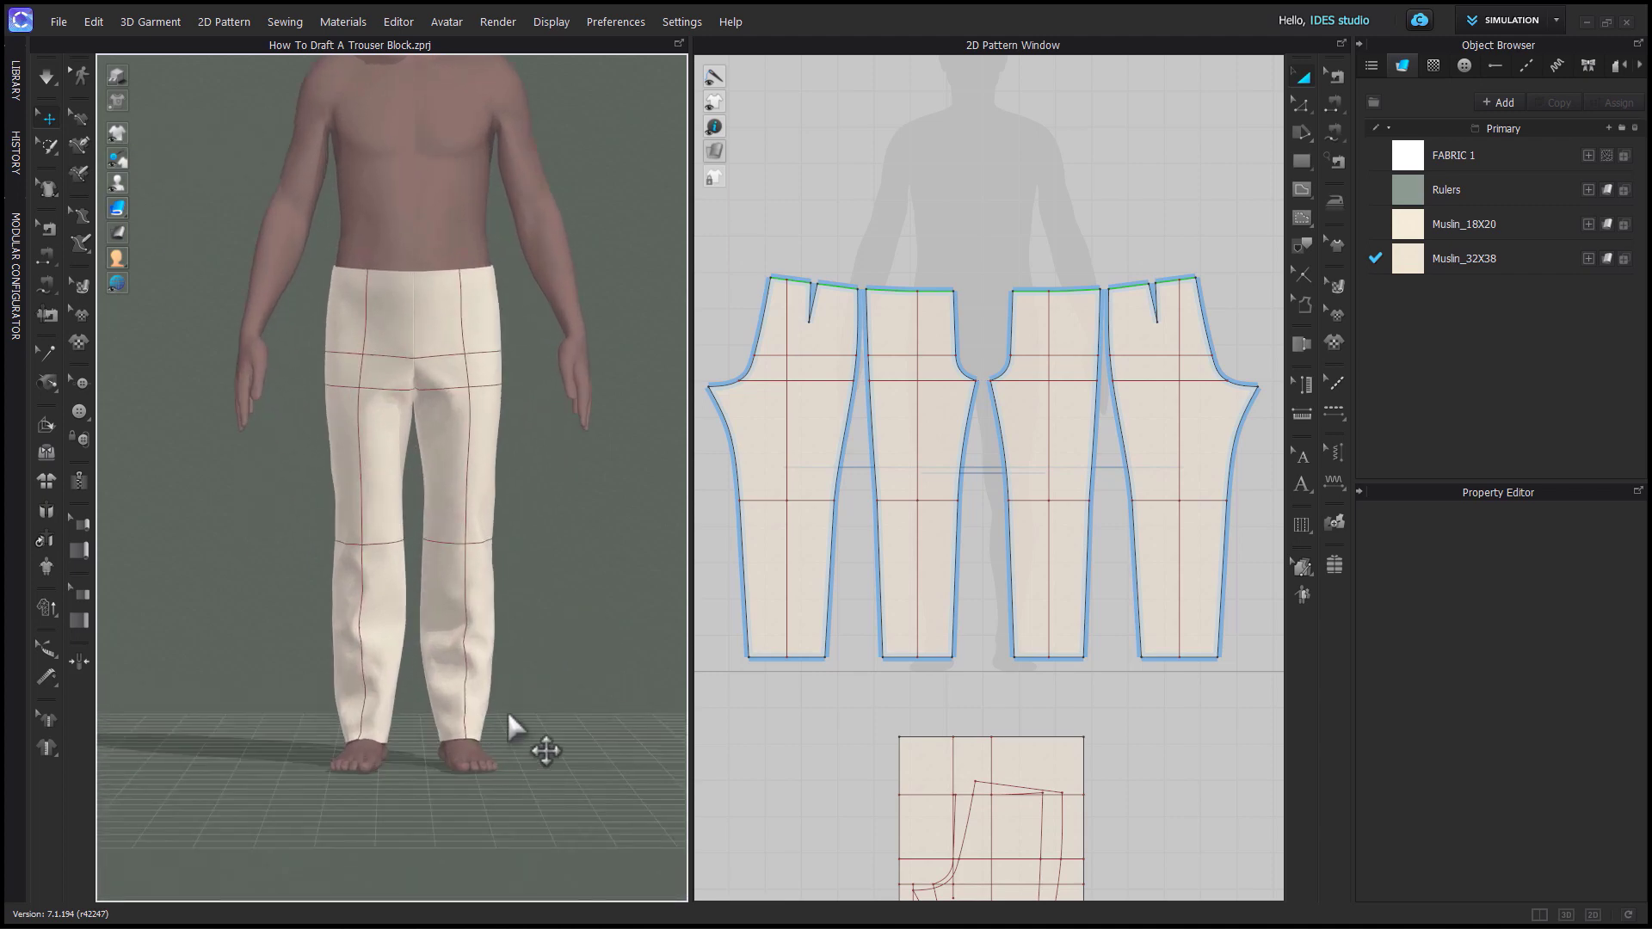
{"action": "mouse_move", "coordinate": [509, 717]}
{"action": "right_mouse_down"}
{"action": "mouse_move", "coordinate": [442, 708]}
{"action": "mouse_move", "coordinate": [170, 749]}
{"action": "mouse_move", "coordinate": [534, 726]}
{"action": "right_mouse_up"}
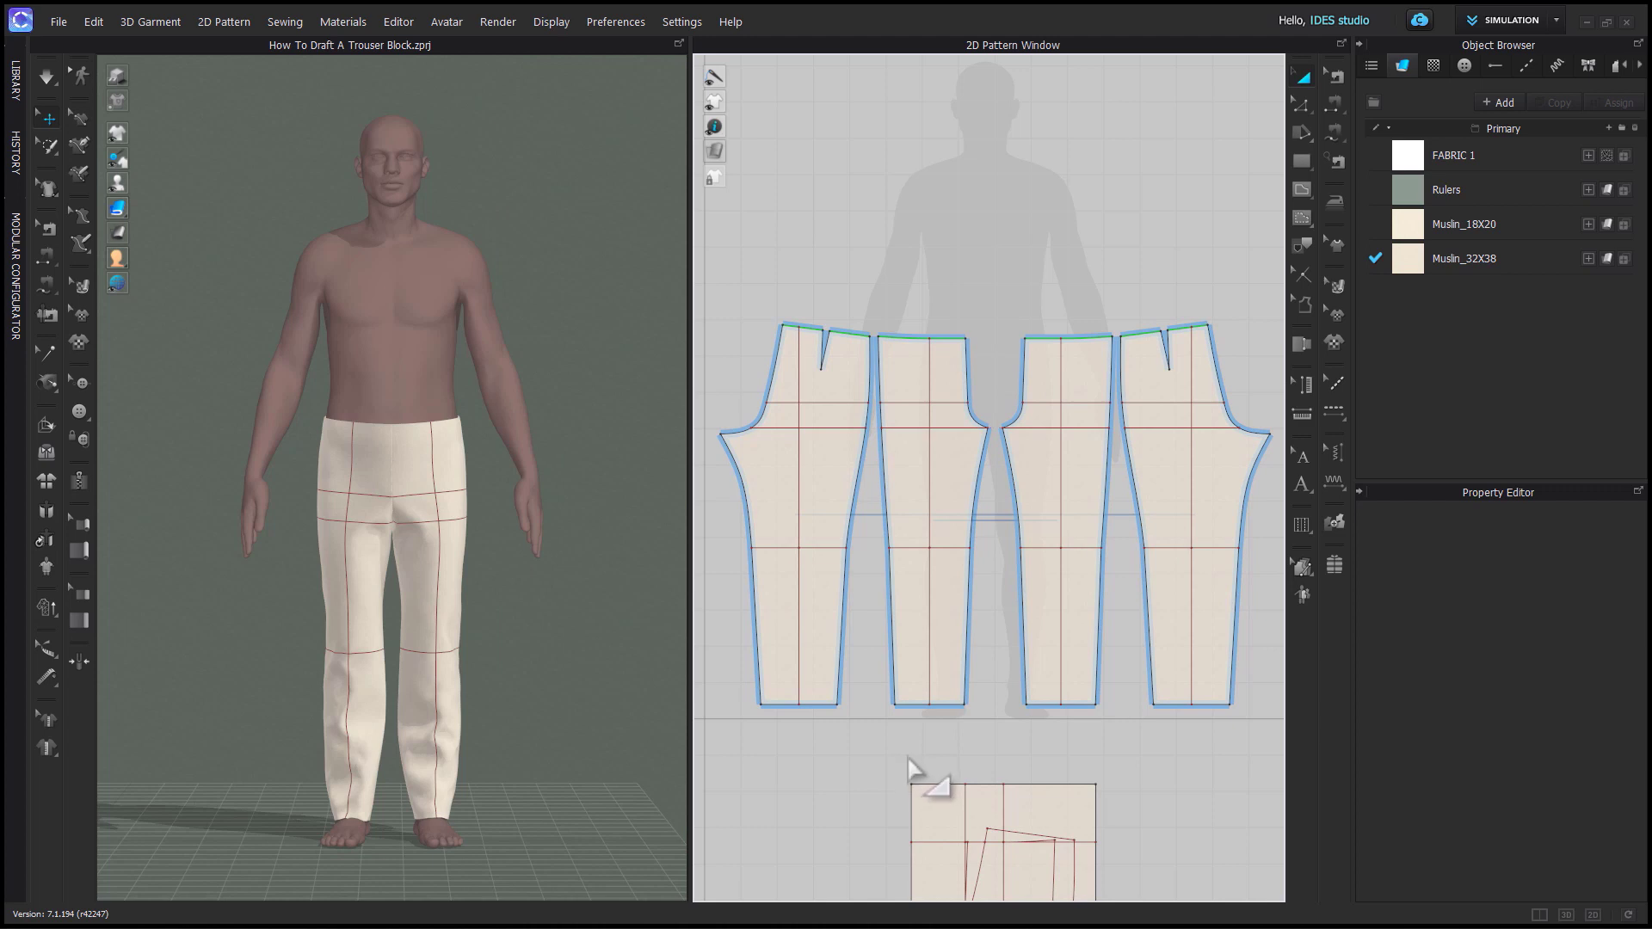
Compare the front and back seam lengths of the outseam below the knee with Edit Sewing.
{"action": "key", "text": "b"}
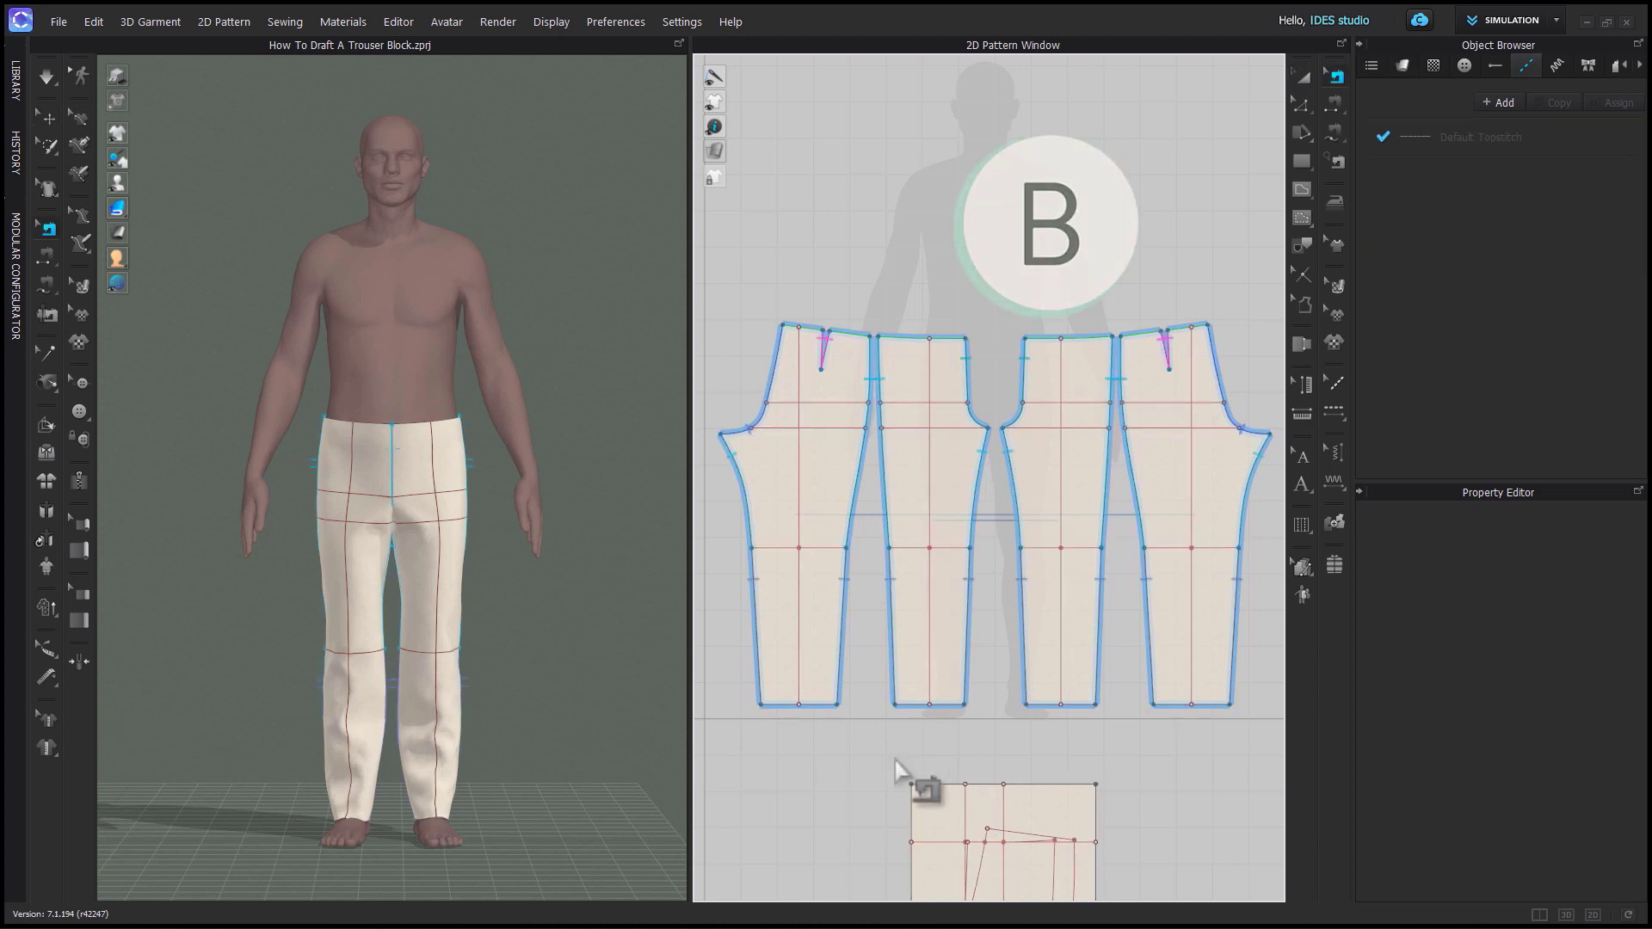
{"action": "left_click", "coordinate": [847, 585]}
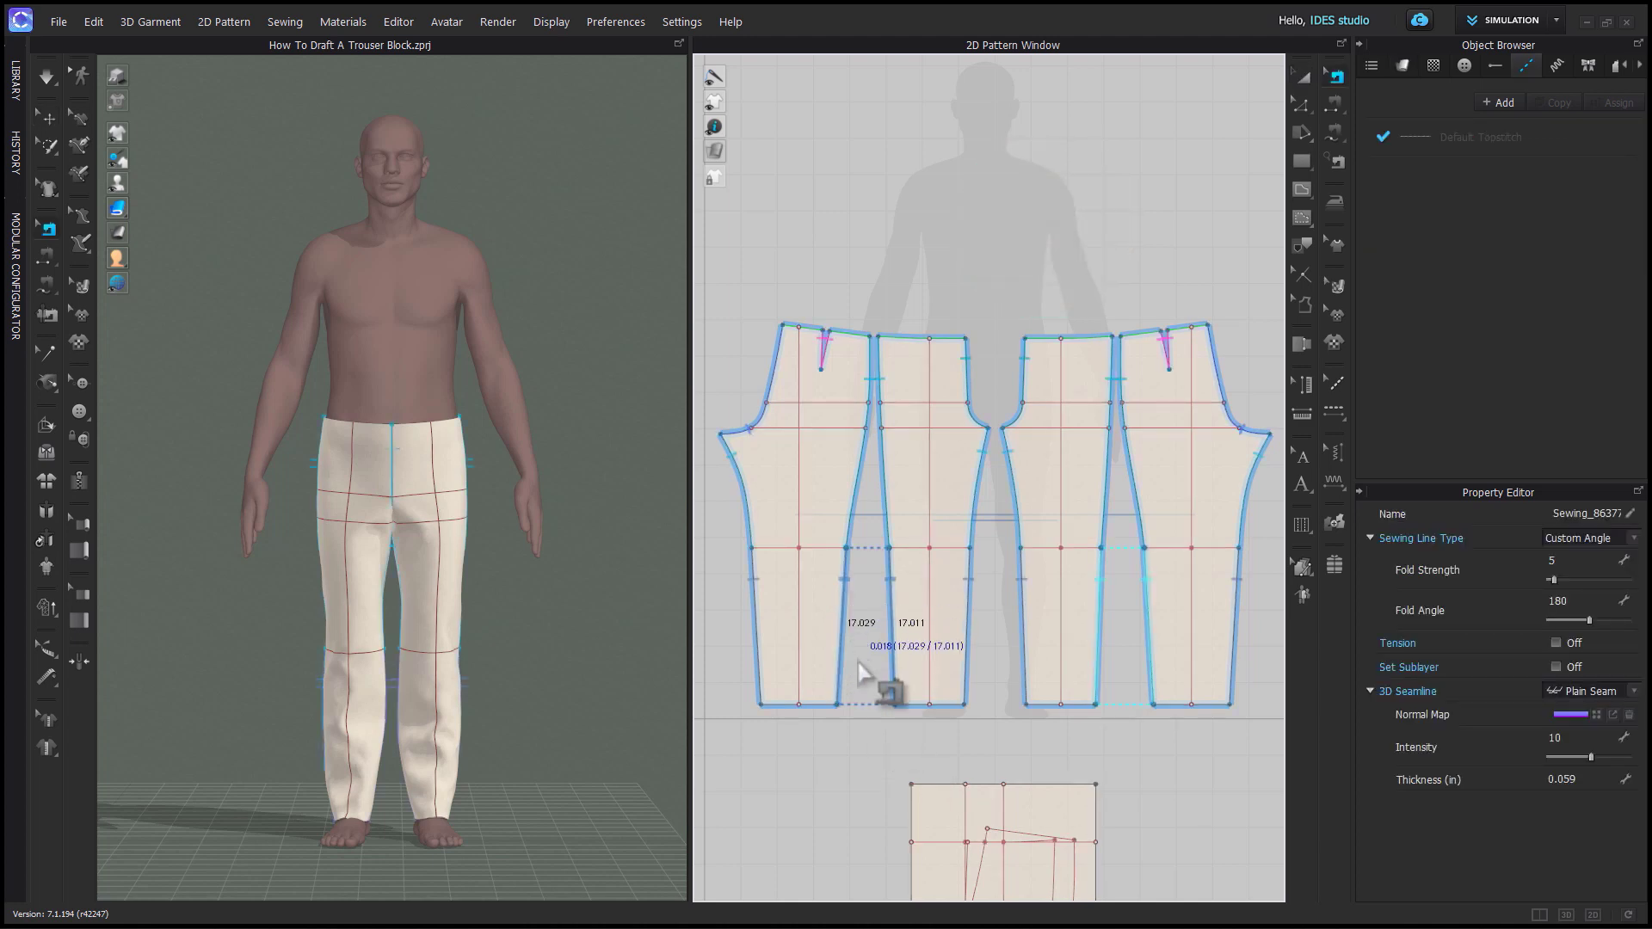
{"action": "scroll", "coordinate": [860, 671], "scroll_direction": "up", "scroll_amount": 4}
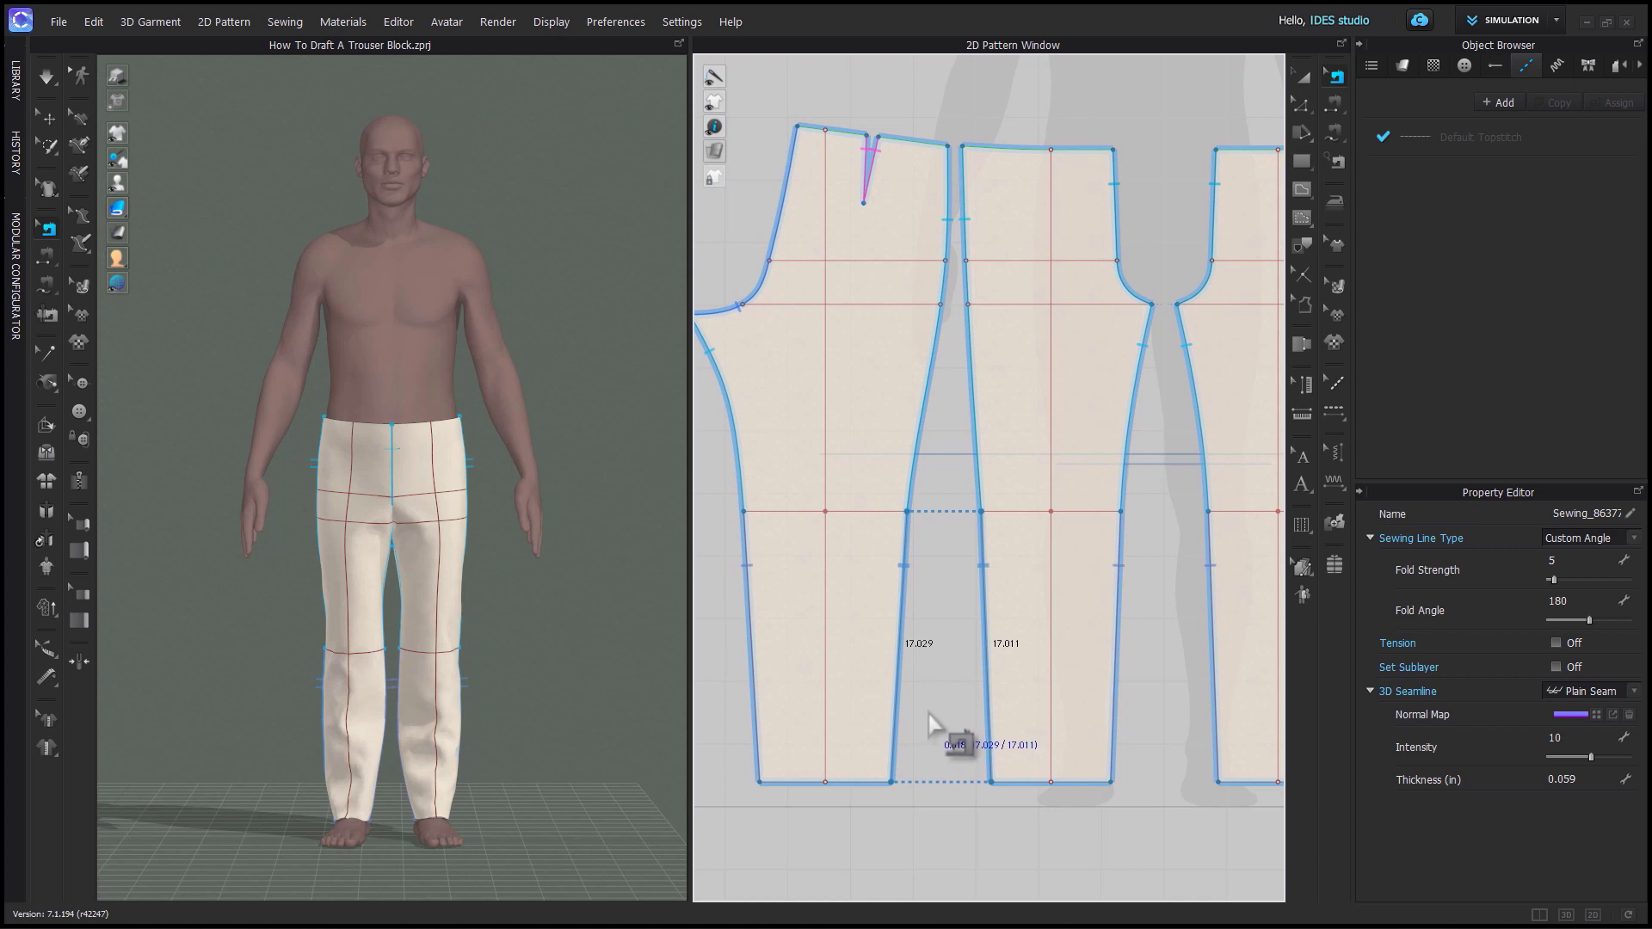
{"action": "scroll", "coordinate": [934, 727], "scroll_direction": "down", "scroll_amount": 3}
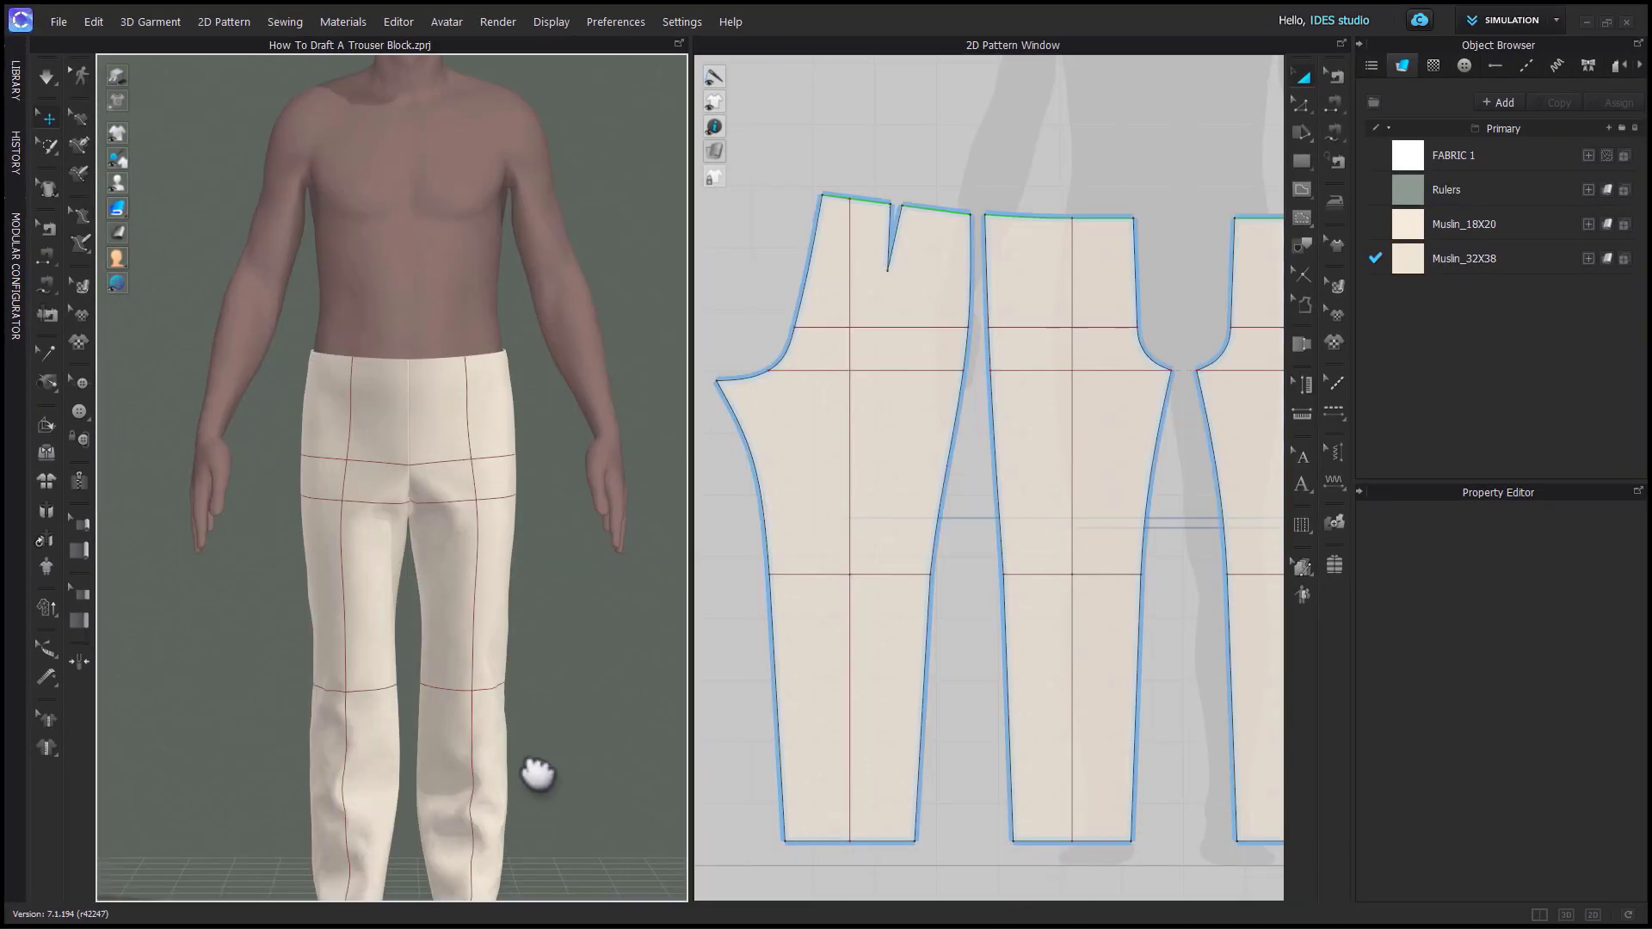
Check the knee area on the avatar and compare the front and back seam lengths above the knee.
{"action": "middle_click_drag", "start_coordinate": [538, 771], "coordinate": [579, 690]}
{"action": "right_click_drag", "start_coordinate": [579, 690], "coordinate": [432, 690]}
{"action": "middle_click_drag", "start_coordinate": [432, 690], "coordinate": [482, 554]}
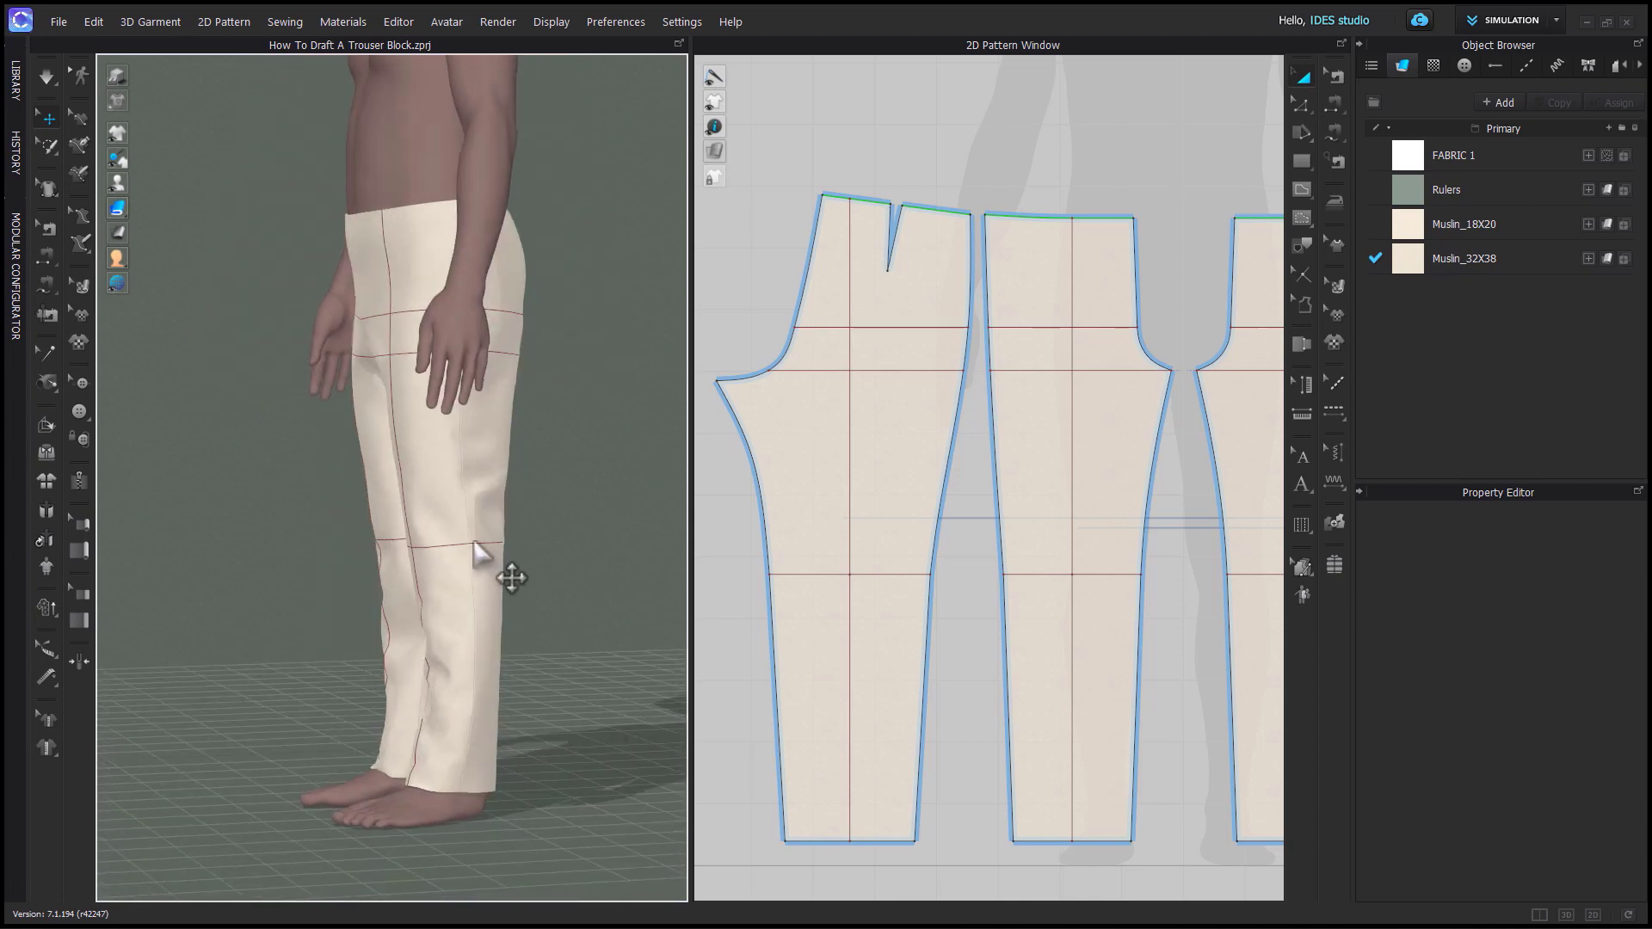
{"action": "key", "text": "b"}
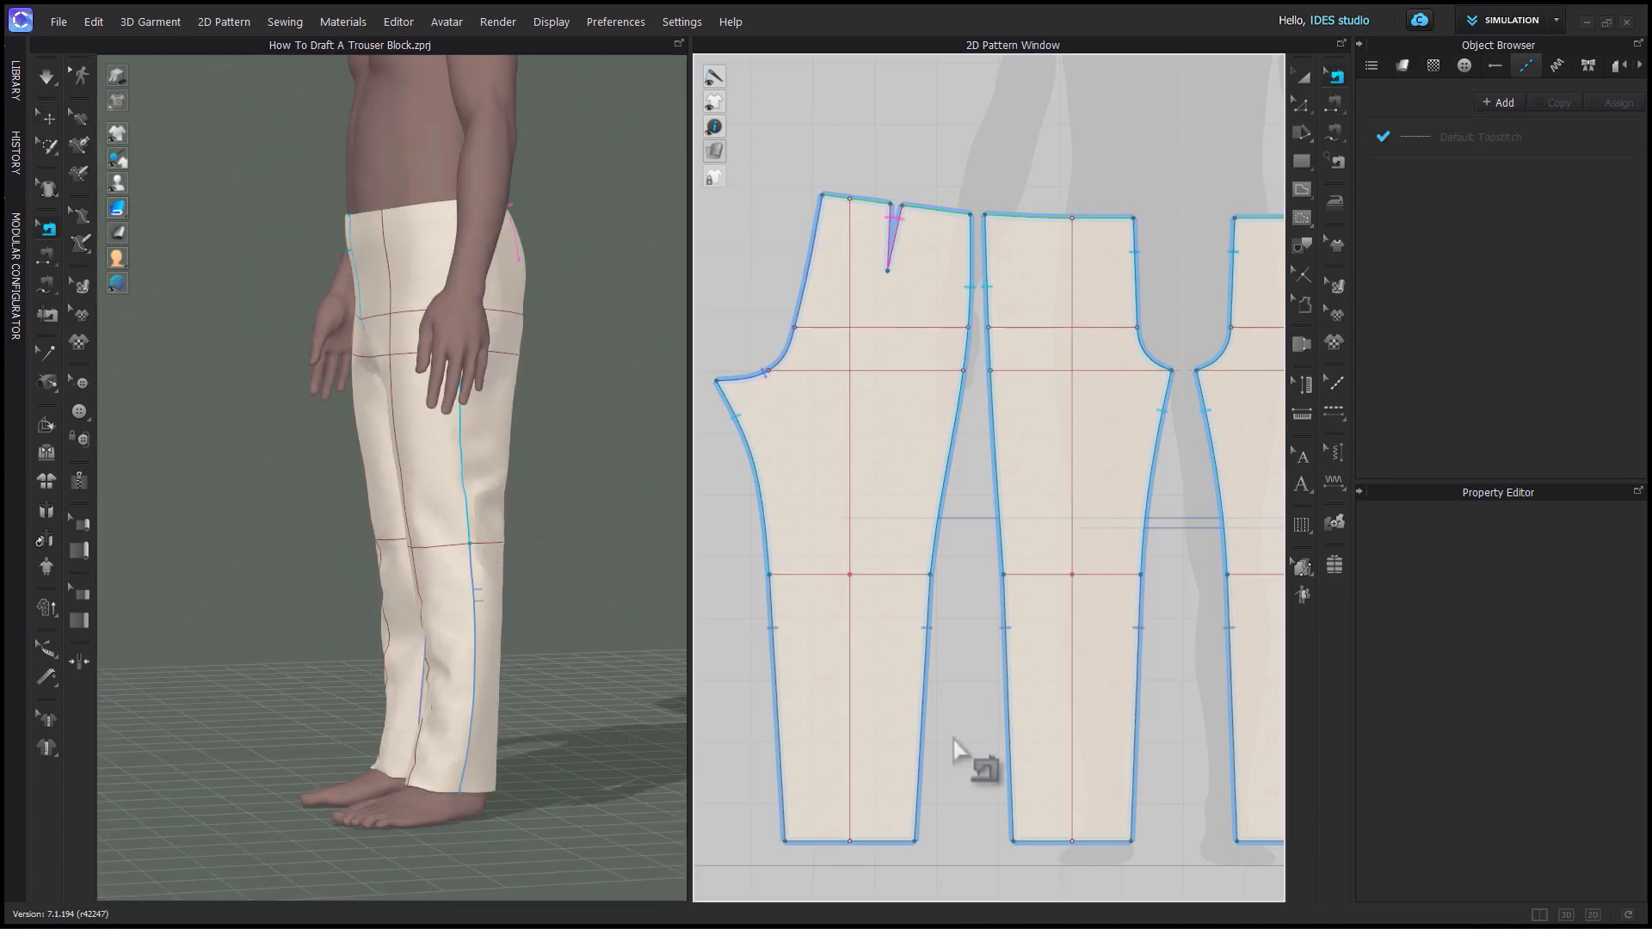
{"action": "left_click", "coordinate": [764, 516]}
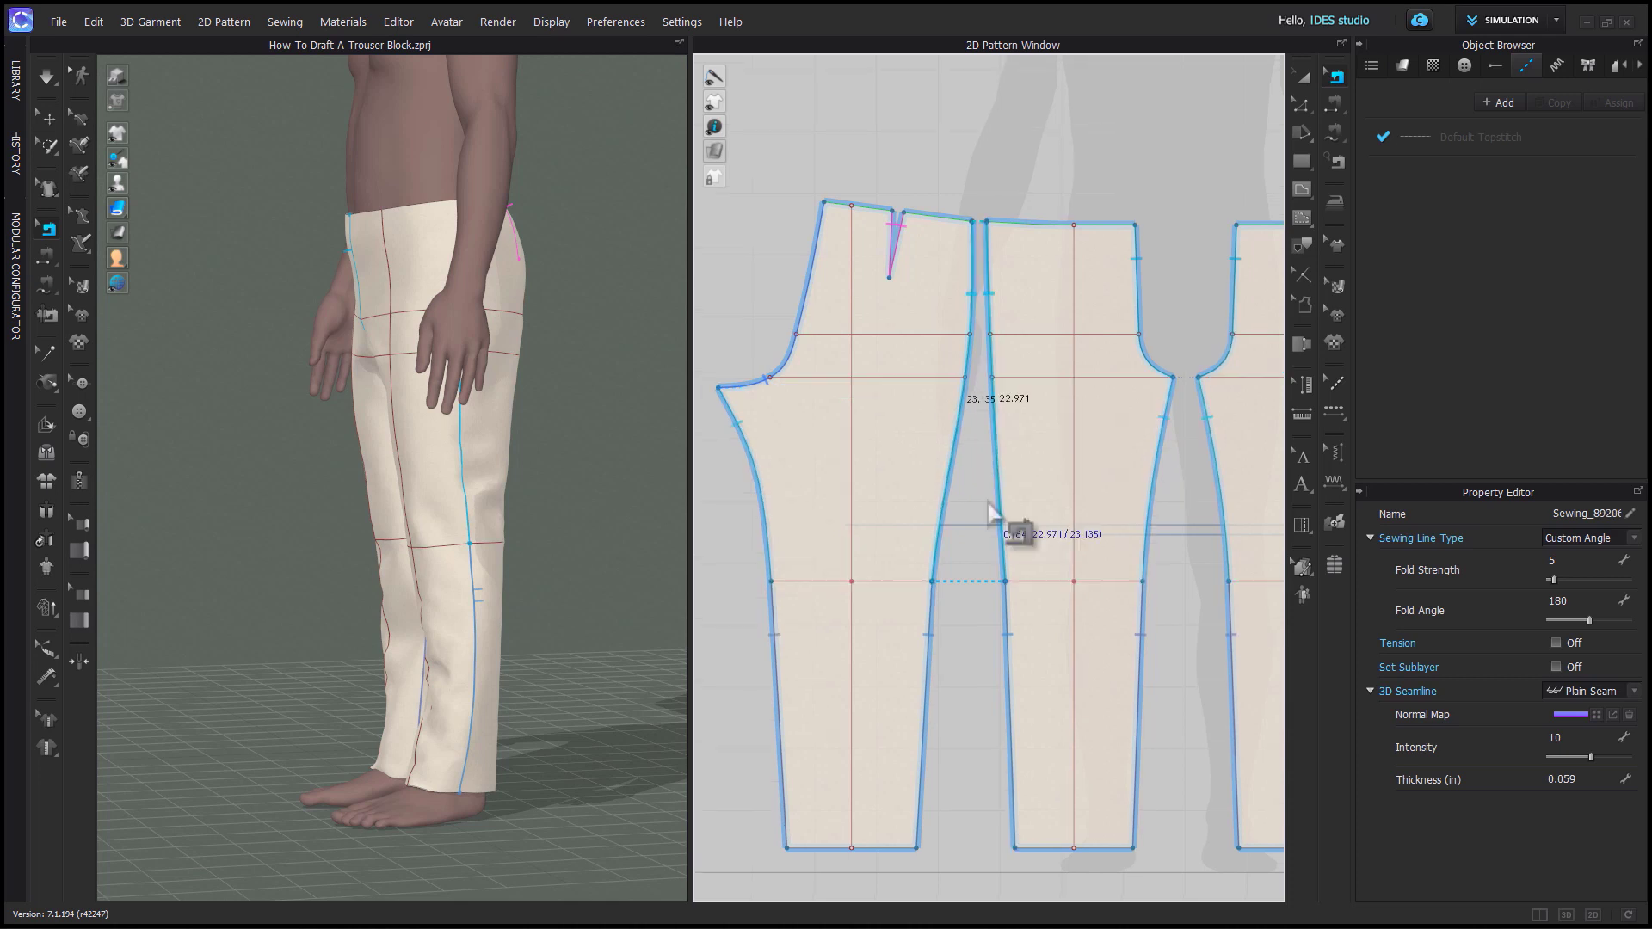
Move the front piece to the other side of its back piece so their inseams face each other.
{"action": "key", "text": "z"}
{"action": "middle_click_drag", "start_coordinate": [1005, 544], "coordinate": [1062, 545]}
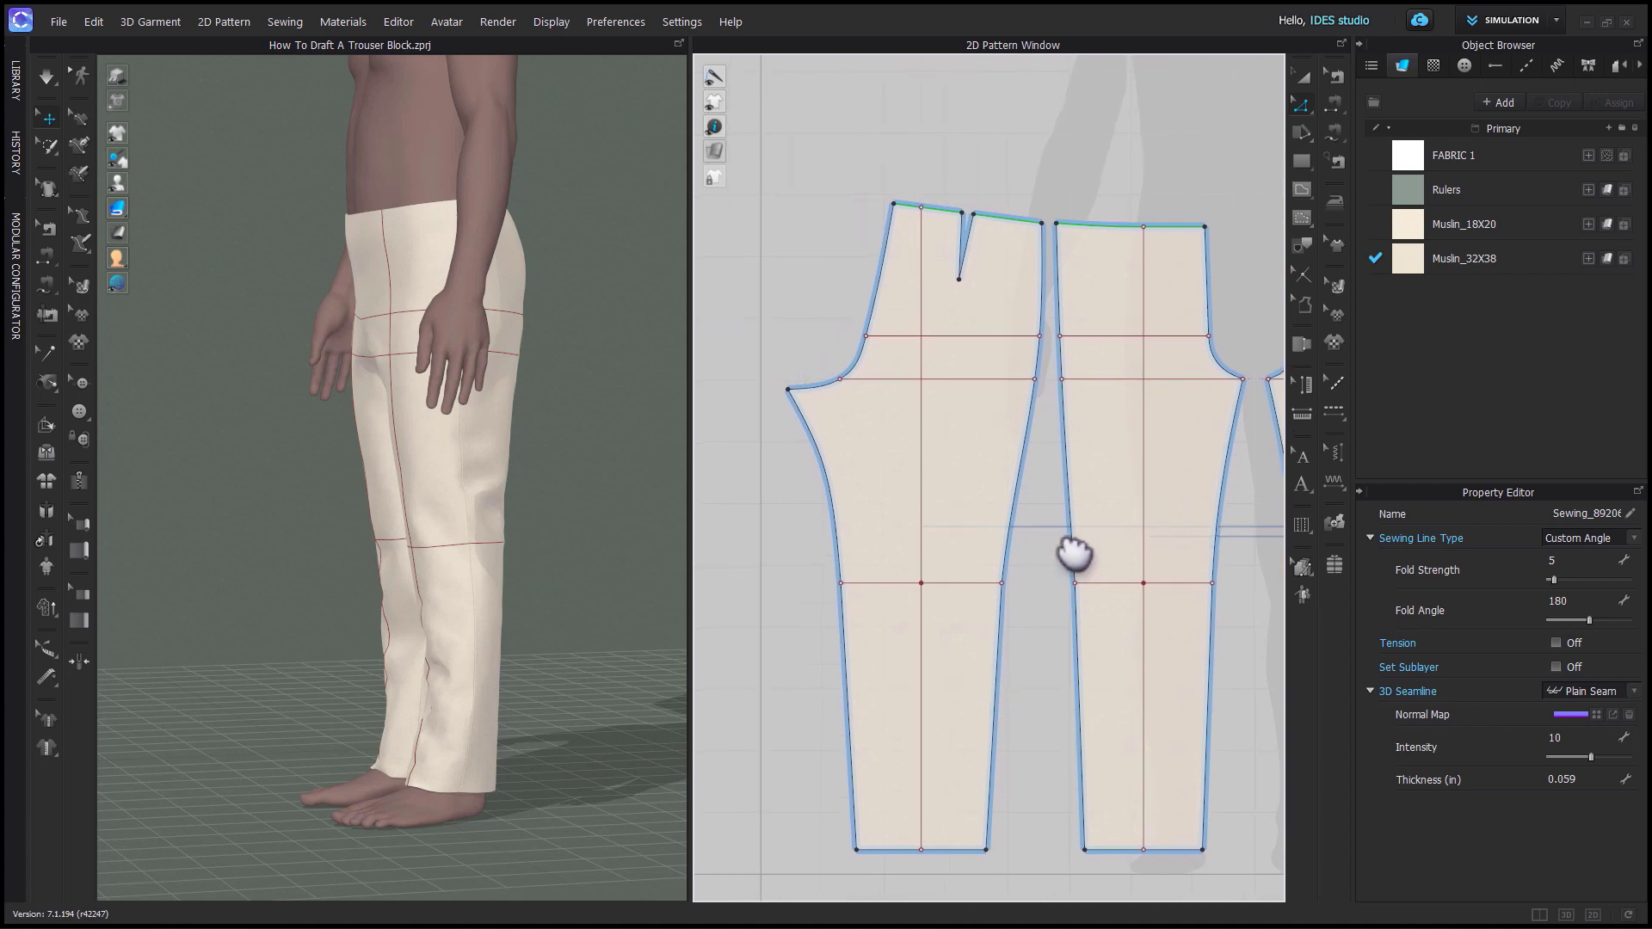
{"action": "scroll", "coordinate": [1062, 547], "scroll_direction": "down", "scroll_amount": 2}
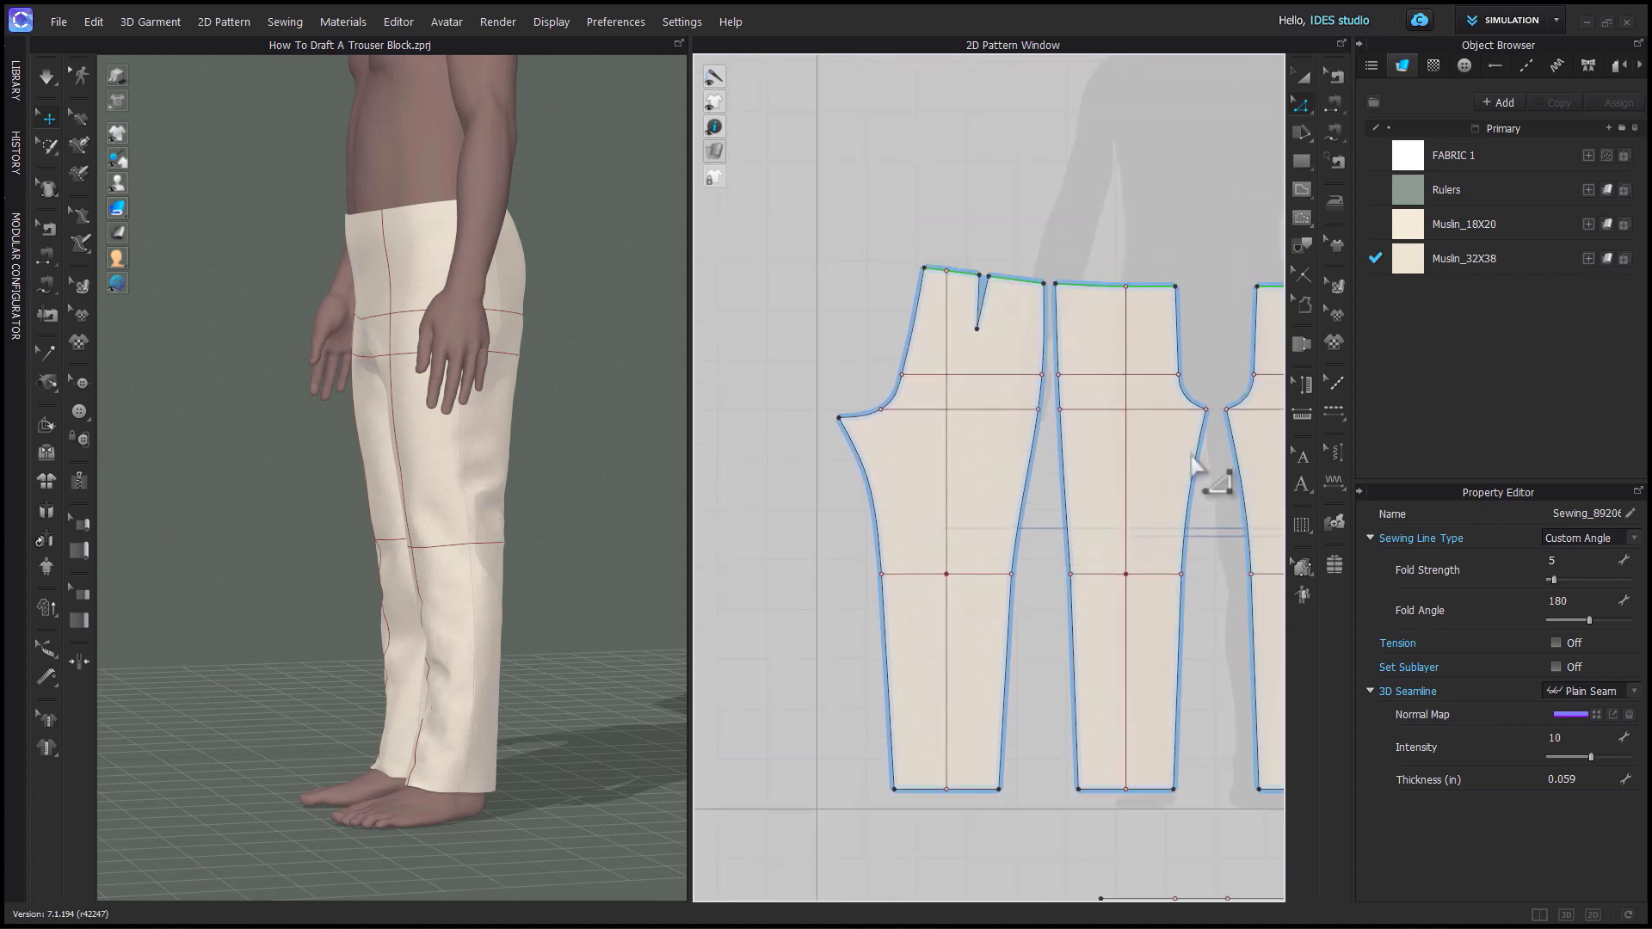
{"action": "left_click_drag", "start_coordinate": [1194, 464], "coordinate": [797, 461]}
{"action": "scroll", "coordinate": [852, 472], "scroll_direction": "up", "scroll_amount": 5}
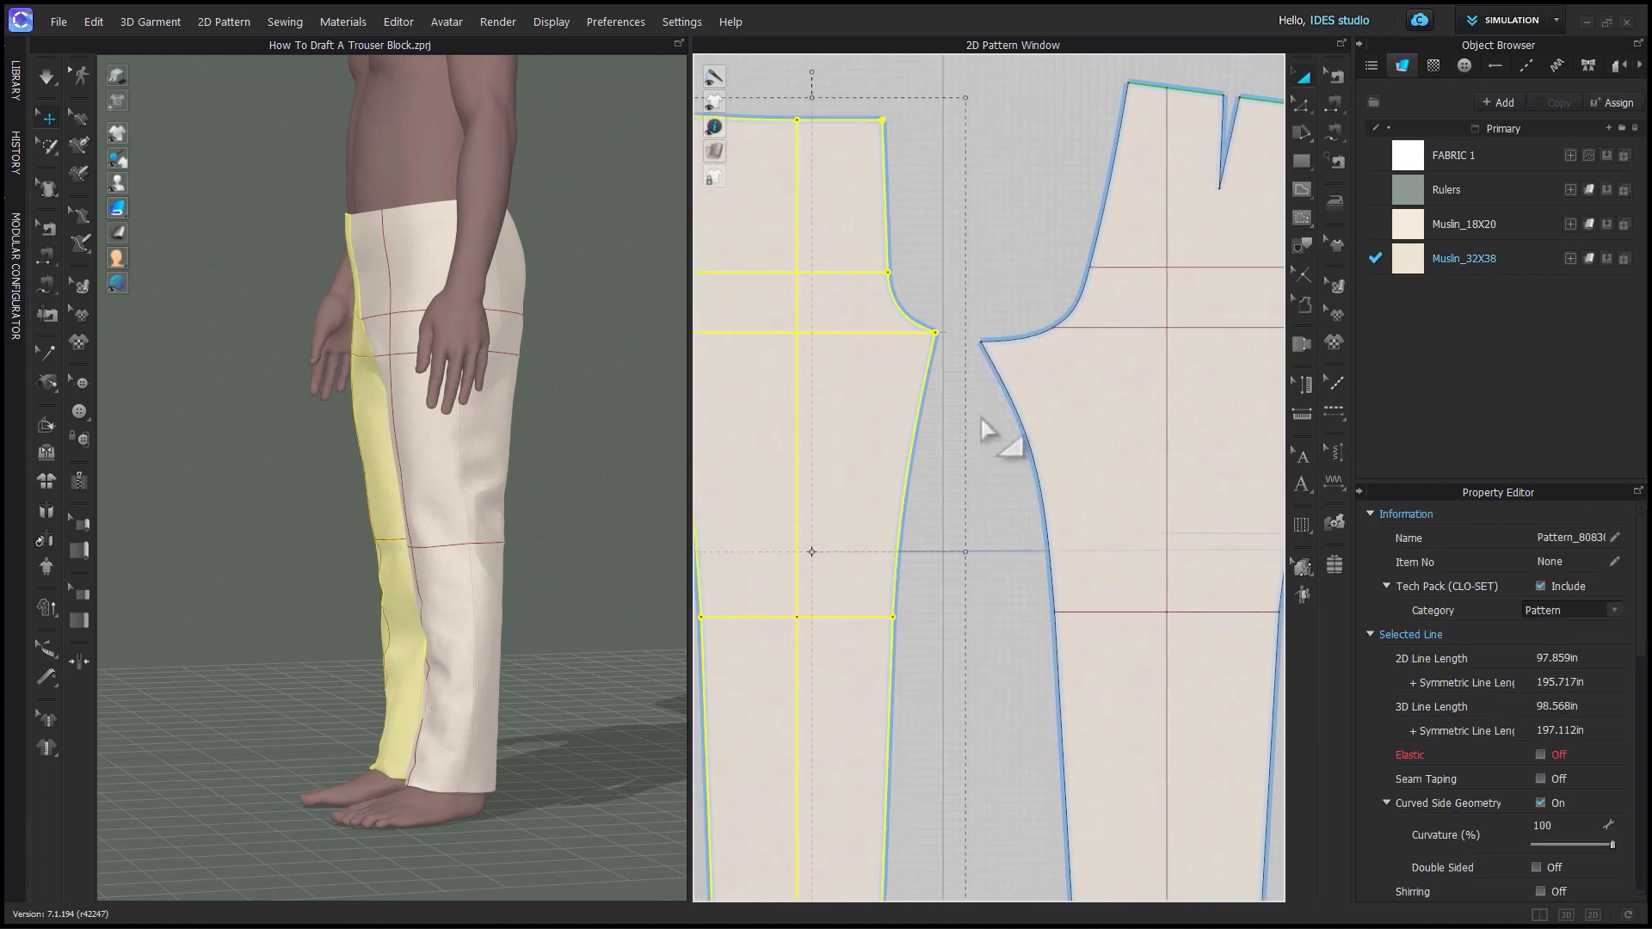
{"action": "scroll", "coordinate": [977, 501], "scroll_direction": "down", "scroll_amount": 3}
{"action": "left_click", "coordinate": [977, 533]}
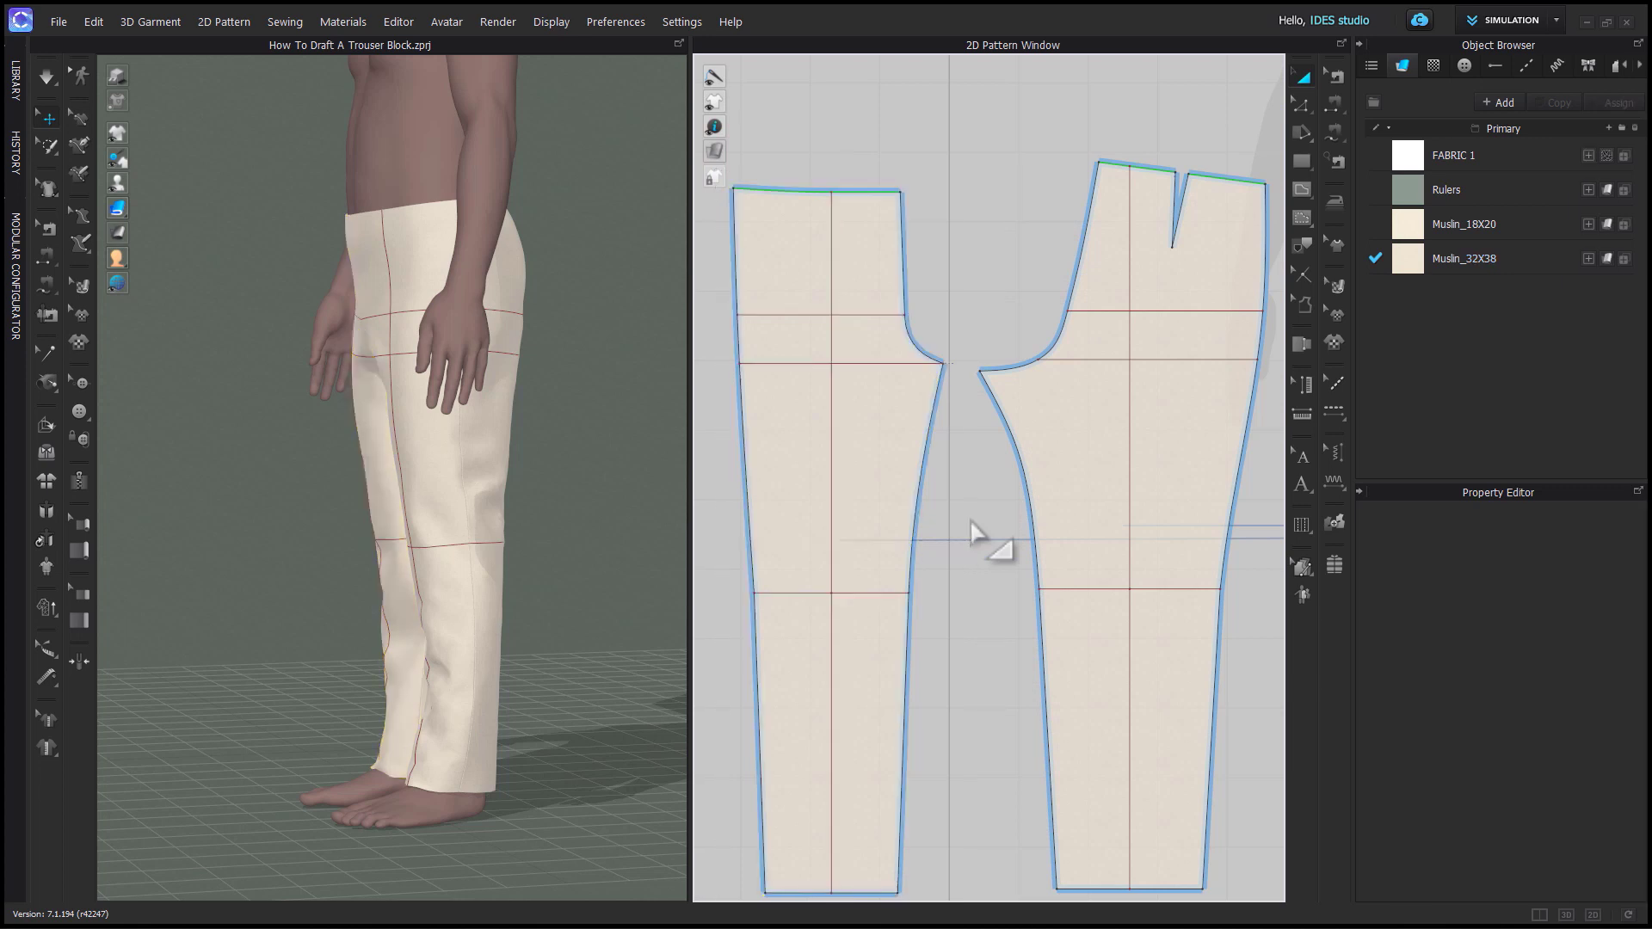
Match up the front inseam above the knee with the back inseam so the pieces join at the crotch point.
{"action": "left_click", "coordinate": [936, 456]}
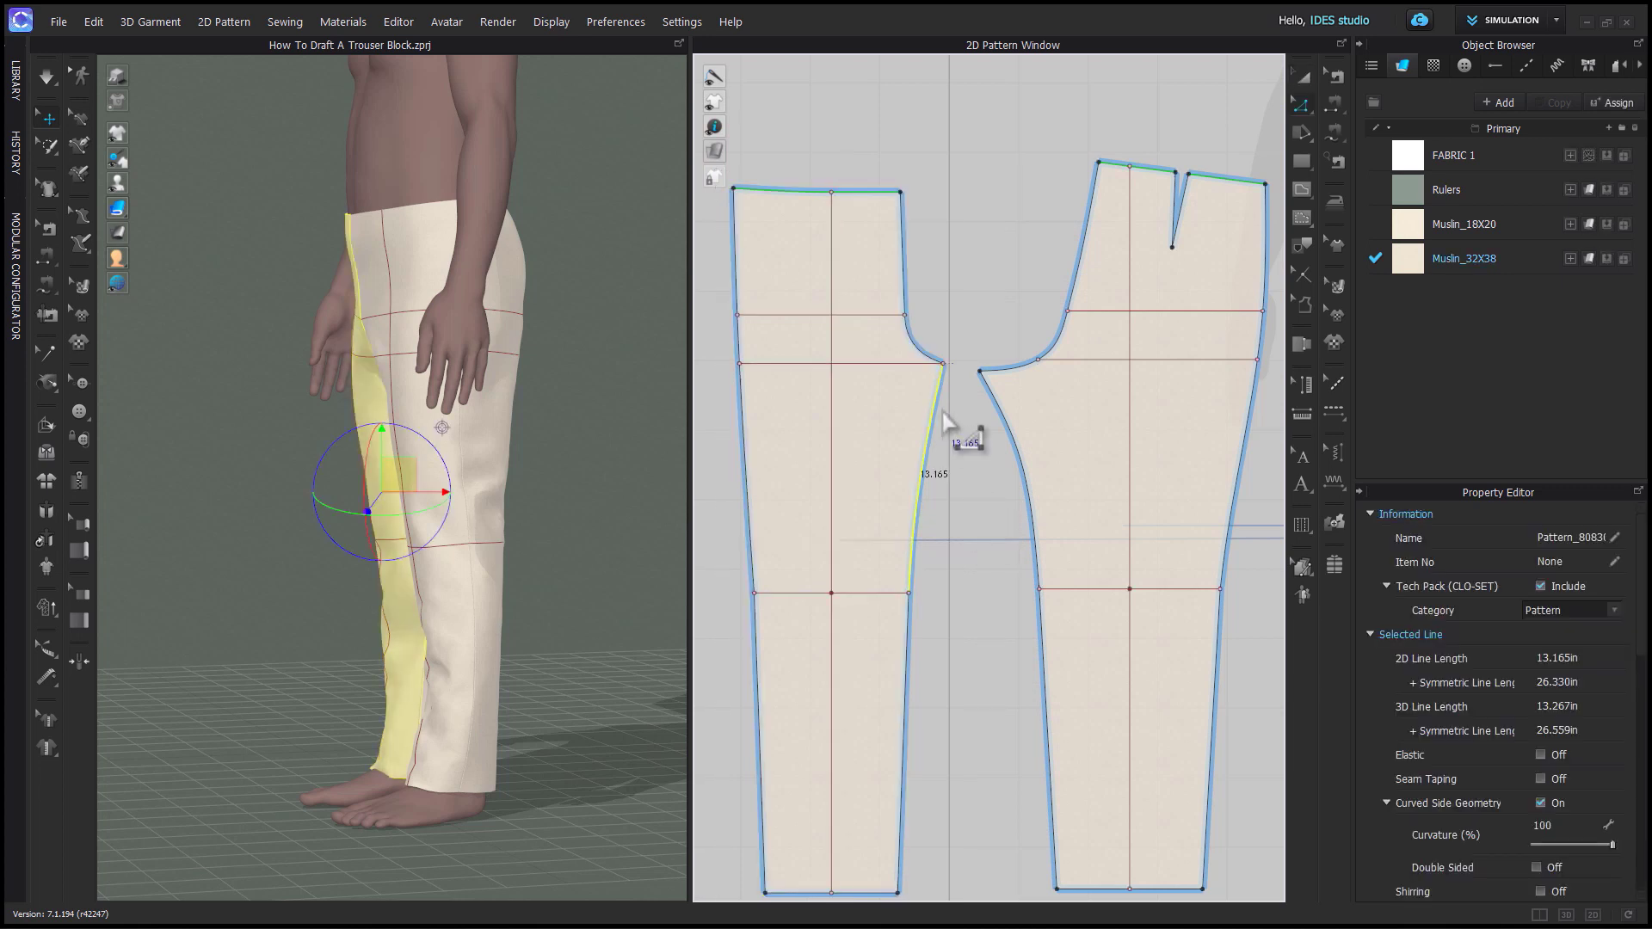
{"action": "right_click", "coordinate": [992, 400]}
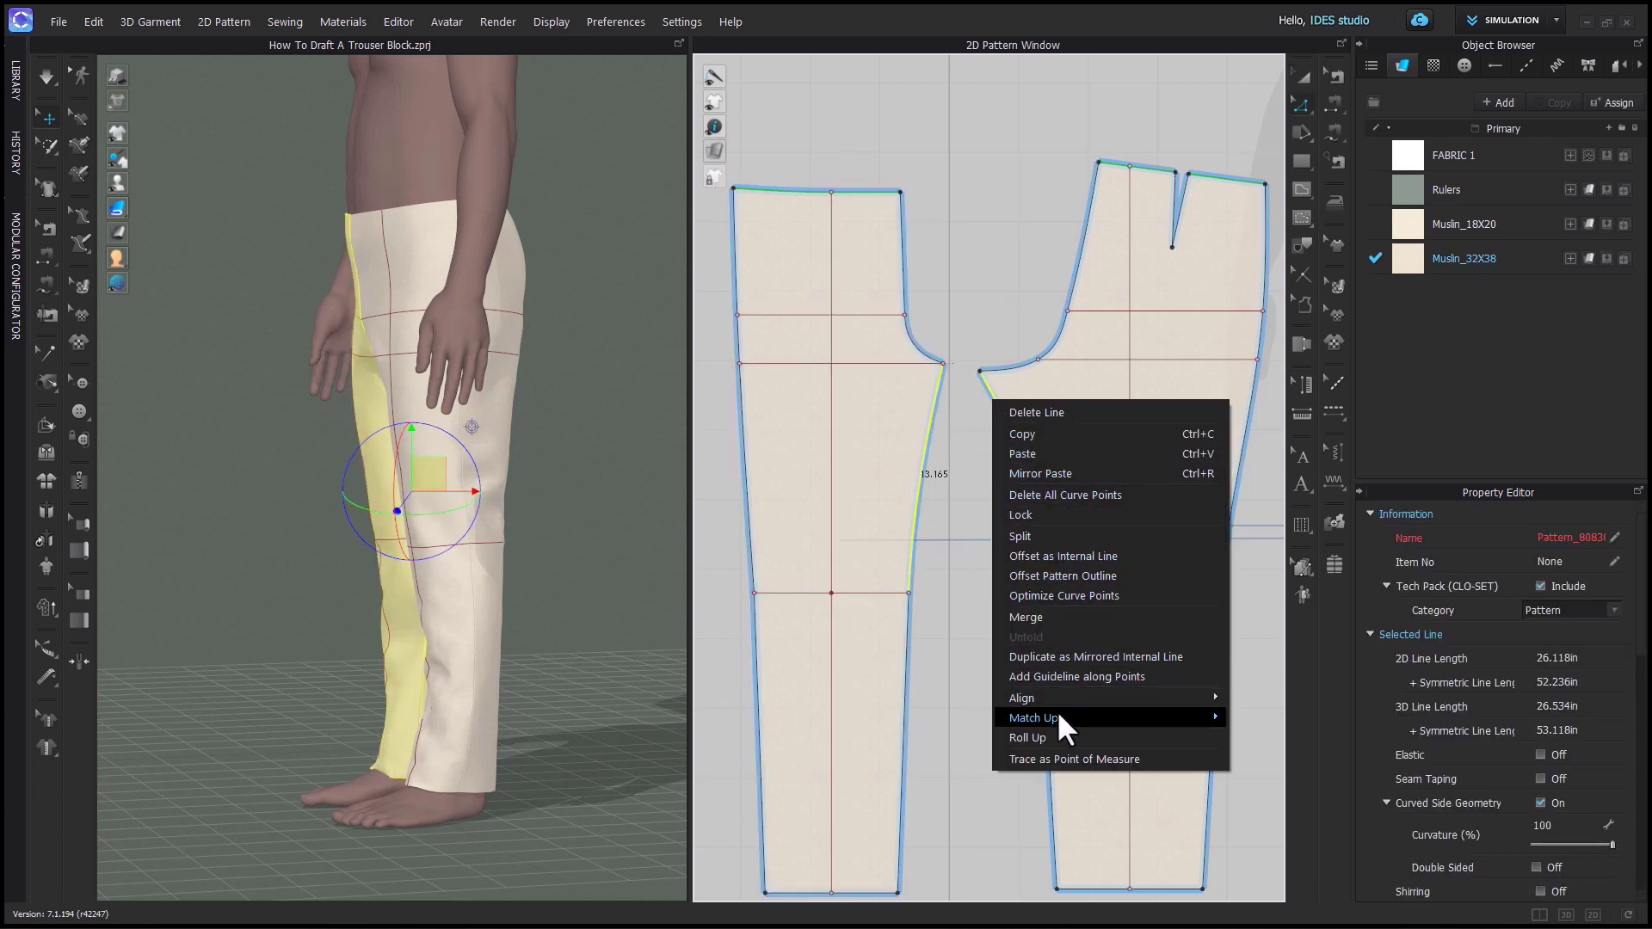
{"action": "left_click", "coordinate": [1265, 718]}
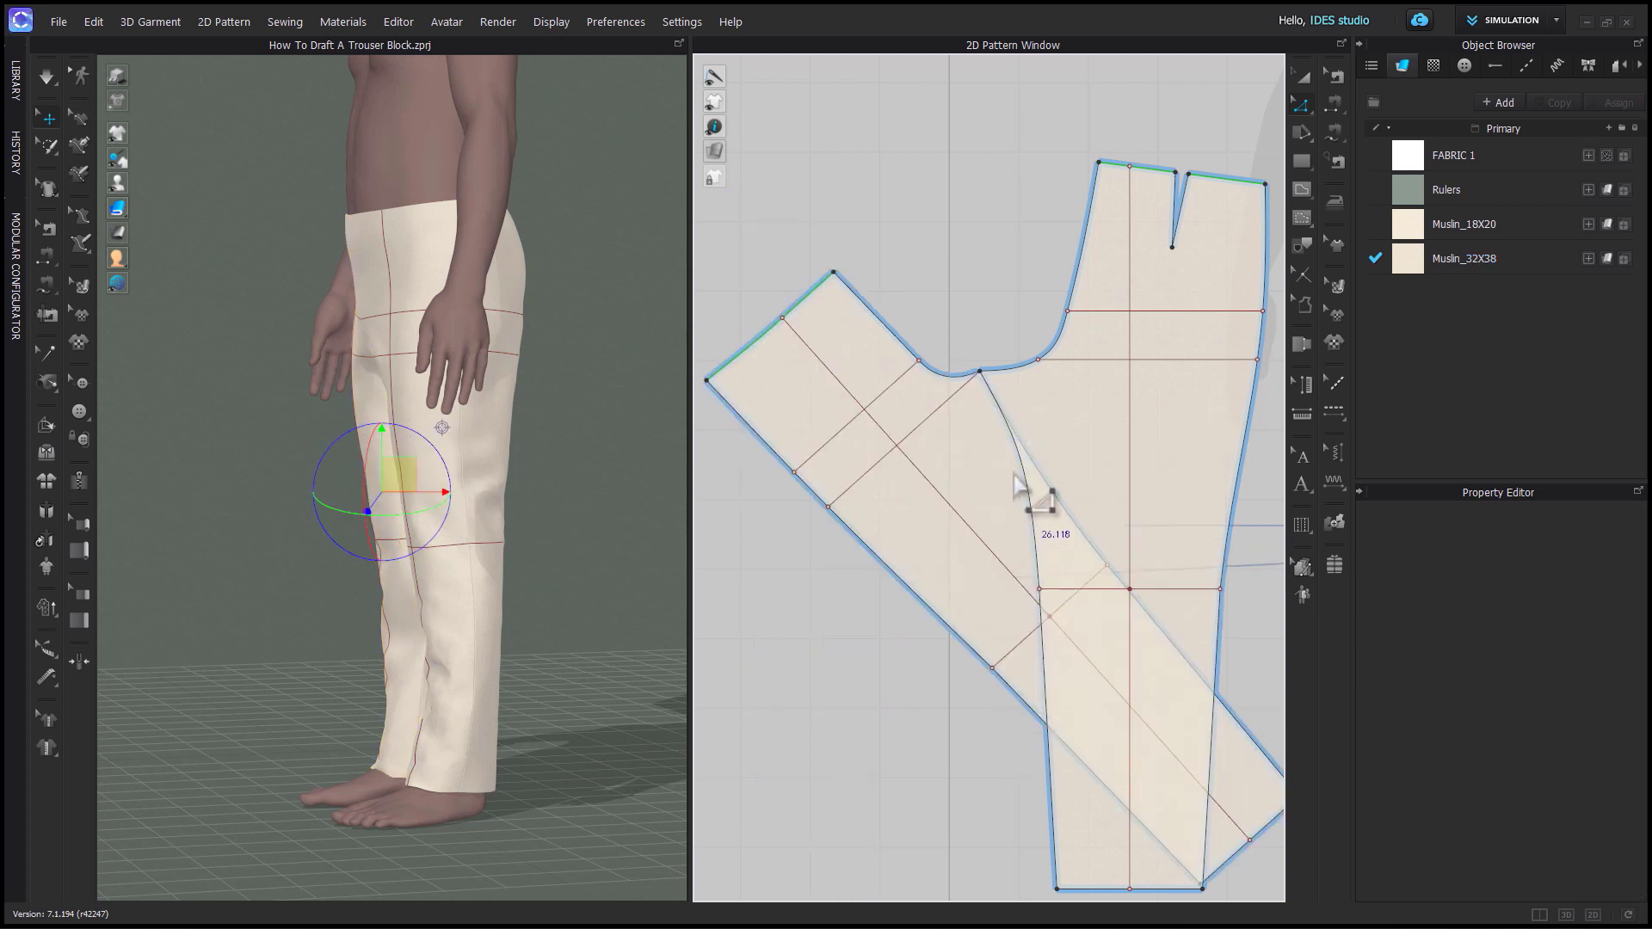
{"action": "scroll", "coordinate": [1022, 505], "scroll_direction": "up", "scroll_amount": 3}
{"action": "scroll", "coordinate": [1004, 400], "scroll_direction": "up", "scroll_amount": 2}
{"action": "middle_click_drag", "start_coordinate": [1021, 505], "coordinate": [1080, 616]}
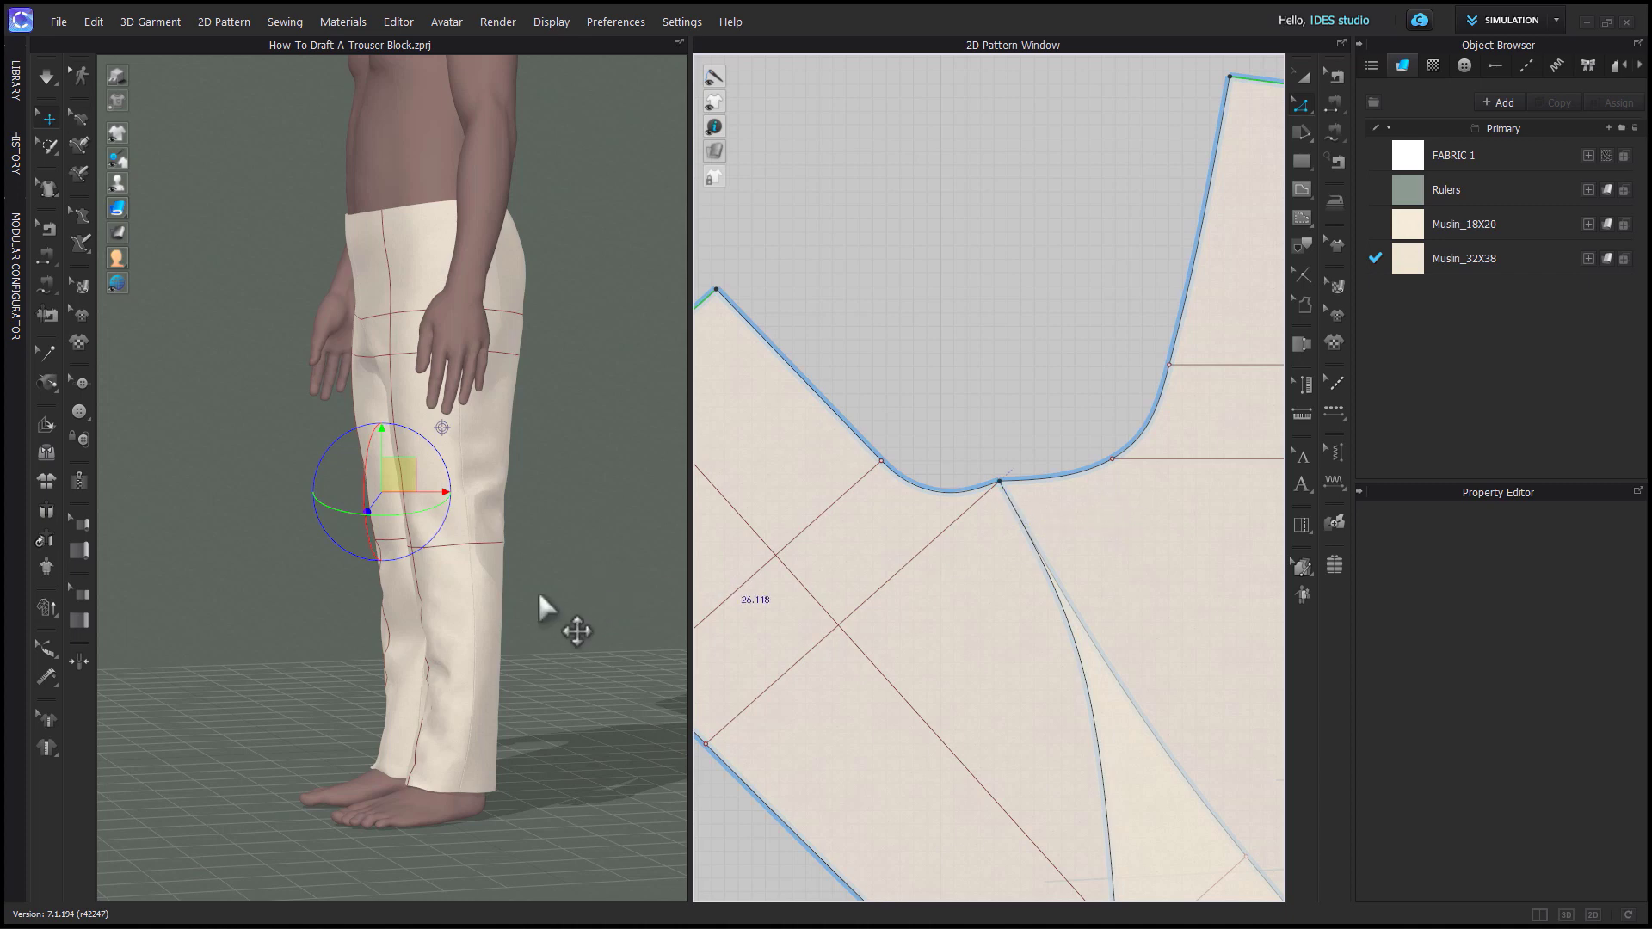
Set the 3D garment display to a translucent surface and examine the crotch fit against the avatar's body.
{"action": "right_click_drag", "start_coordinate": [545, 608], "coordinate": [622, 563]}
{"action": "scroll", "coordinate": [606, 568], "scroll_direction": "up", "scroll_amount": 3}
{"action": "scroll", "coordinate": [601, 564], "scroll_direction": "up", "scroll_amount": 2}
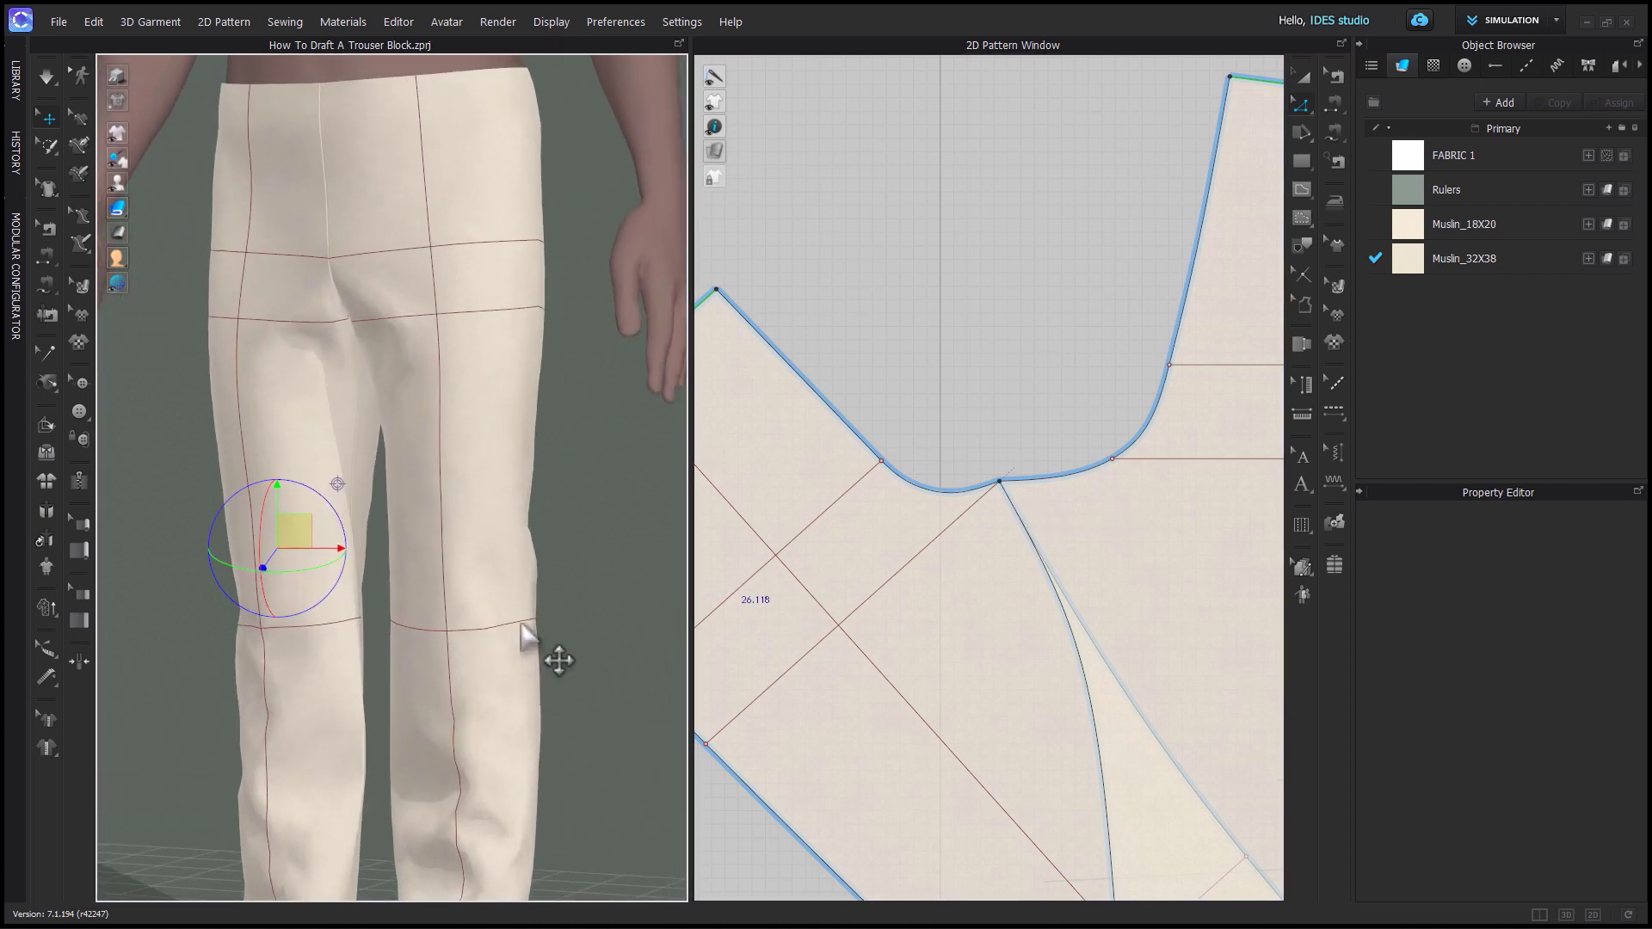
{"action": "scroll", "coordinate": [554, 634], "scroll_direction": "up", "scroll_amount": 3}
{"action": "mouse_move", "coordinate": [117, 207]}
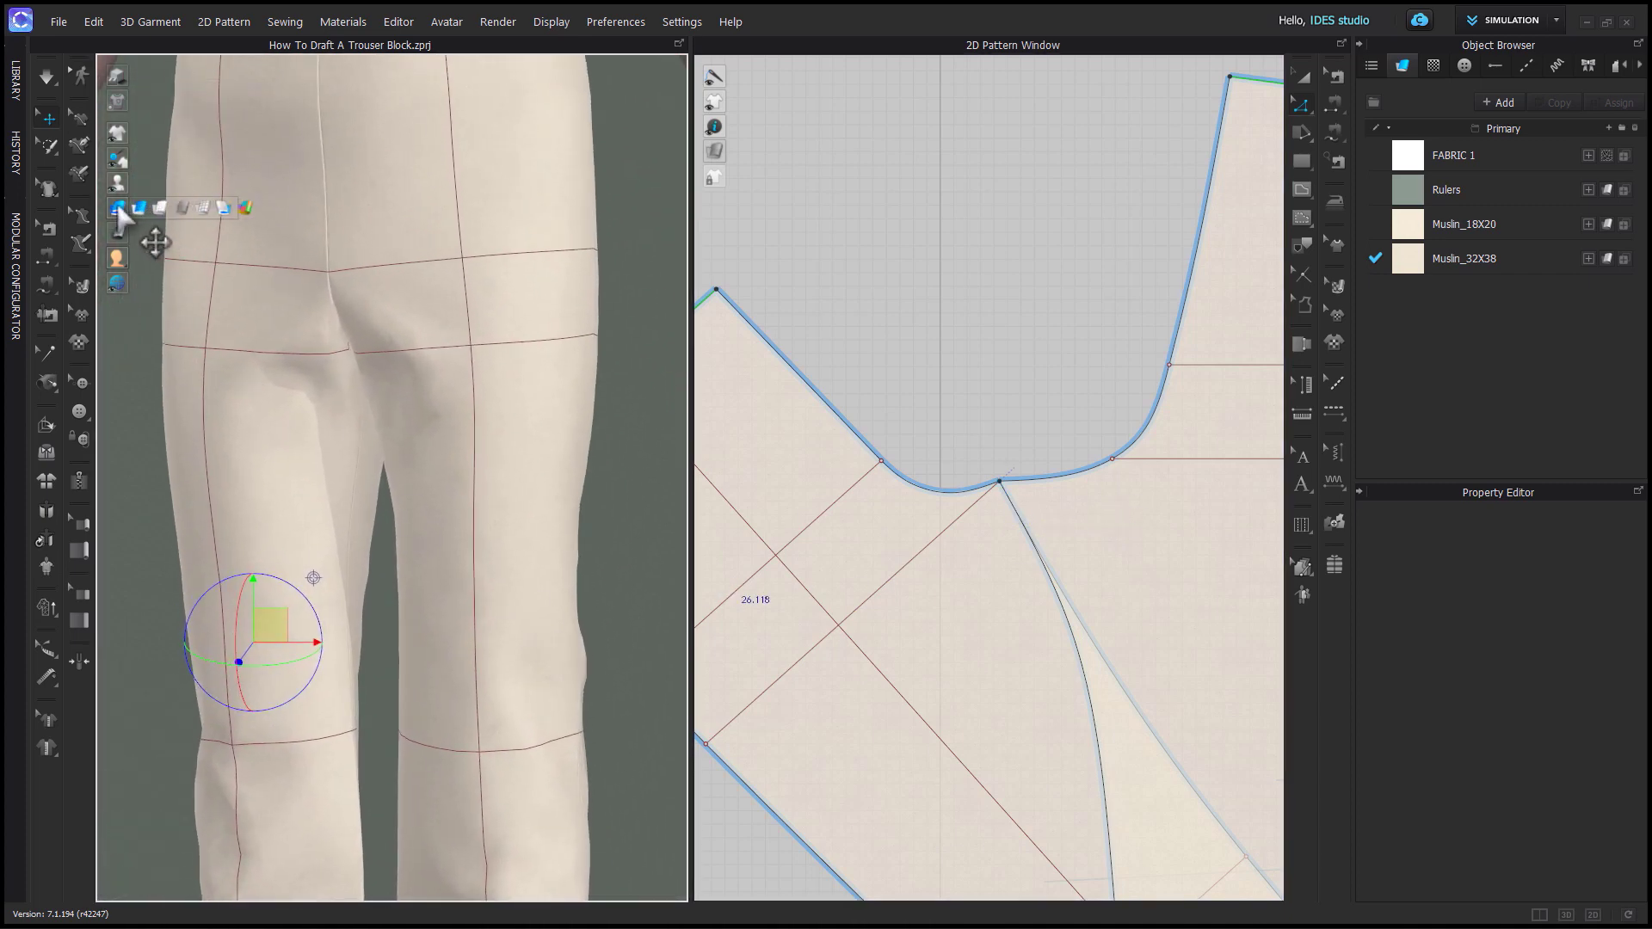
{"action": "left_click", "coordinate": [193, 207]}
{"action": "scroll", "coordinate": [413, 422], "scroll_direction": "up", "scroll_amount": 2}
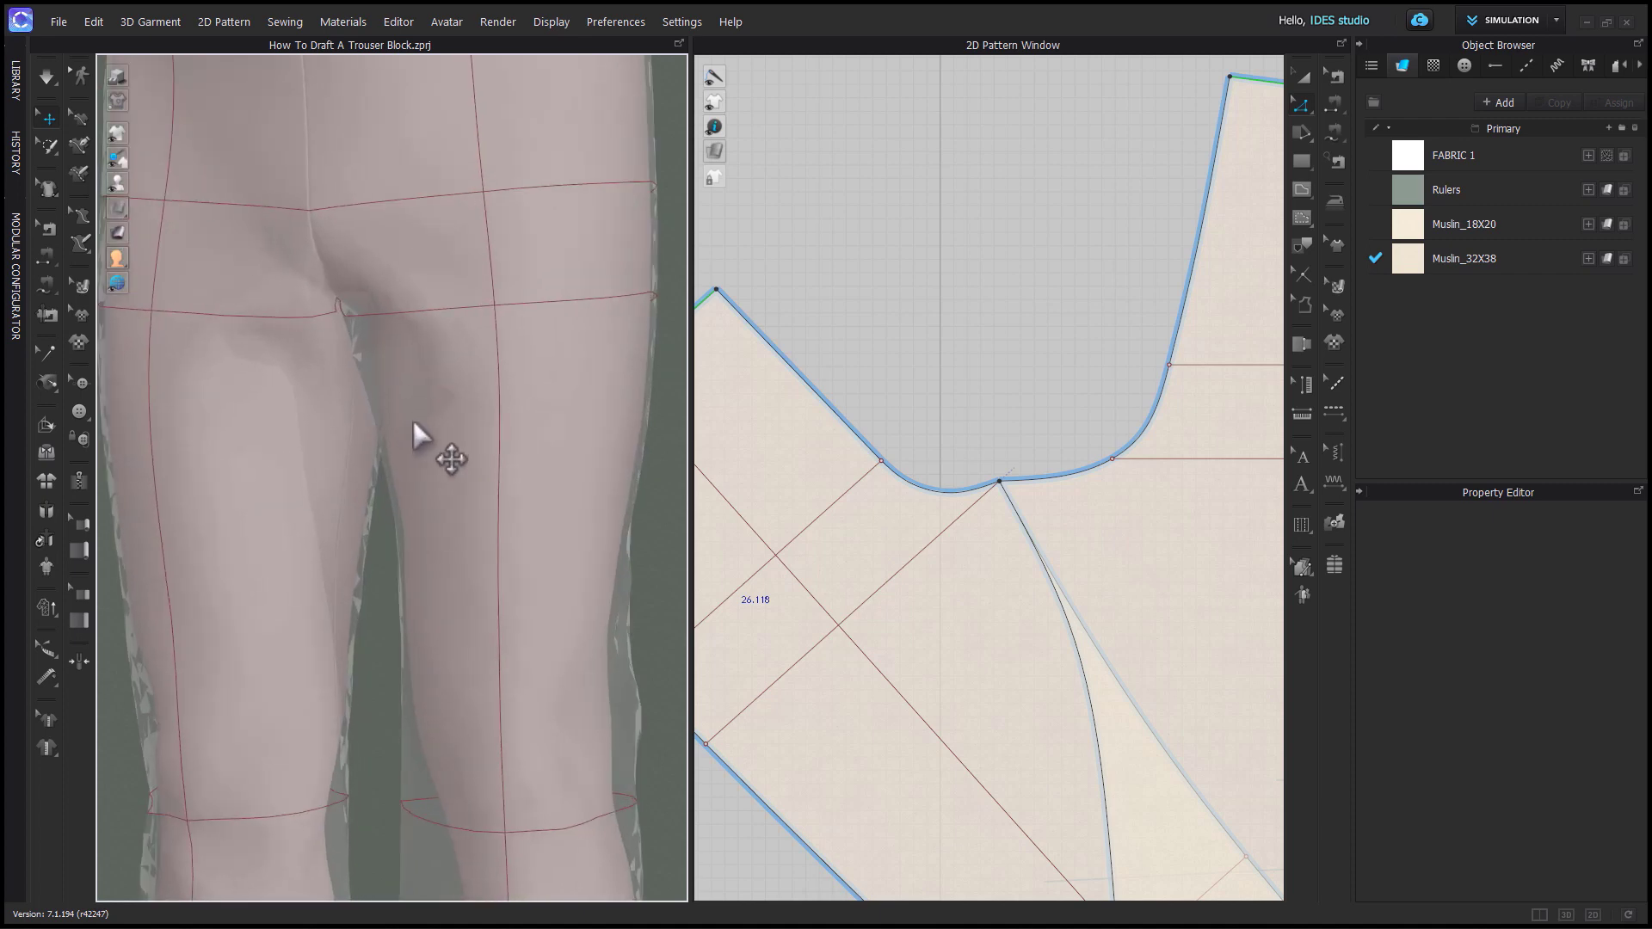
{"action": "right_click_drag", "start_coordinate": [413, 420], "coordinate": [490, 443]}
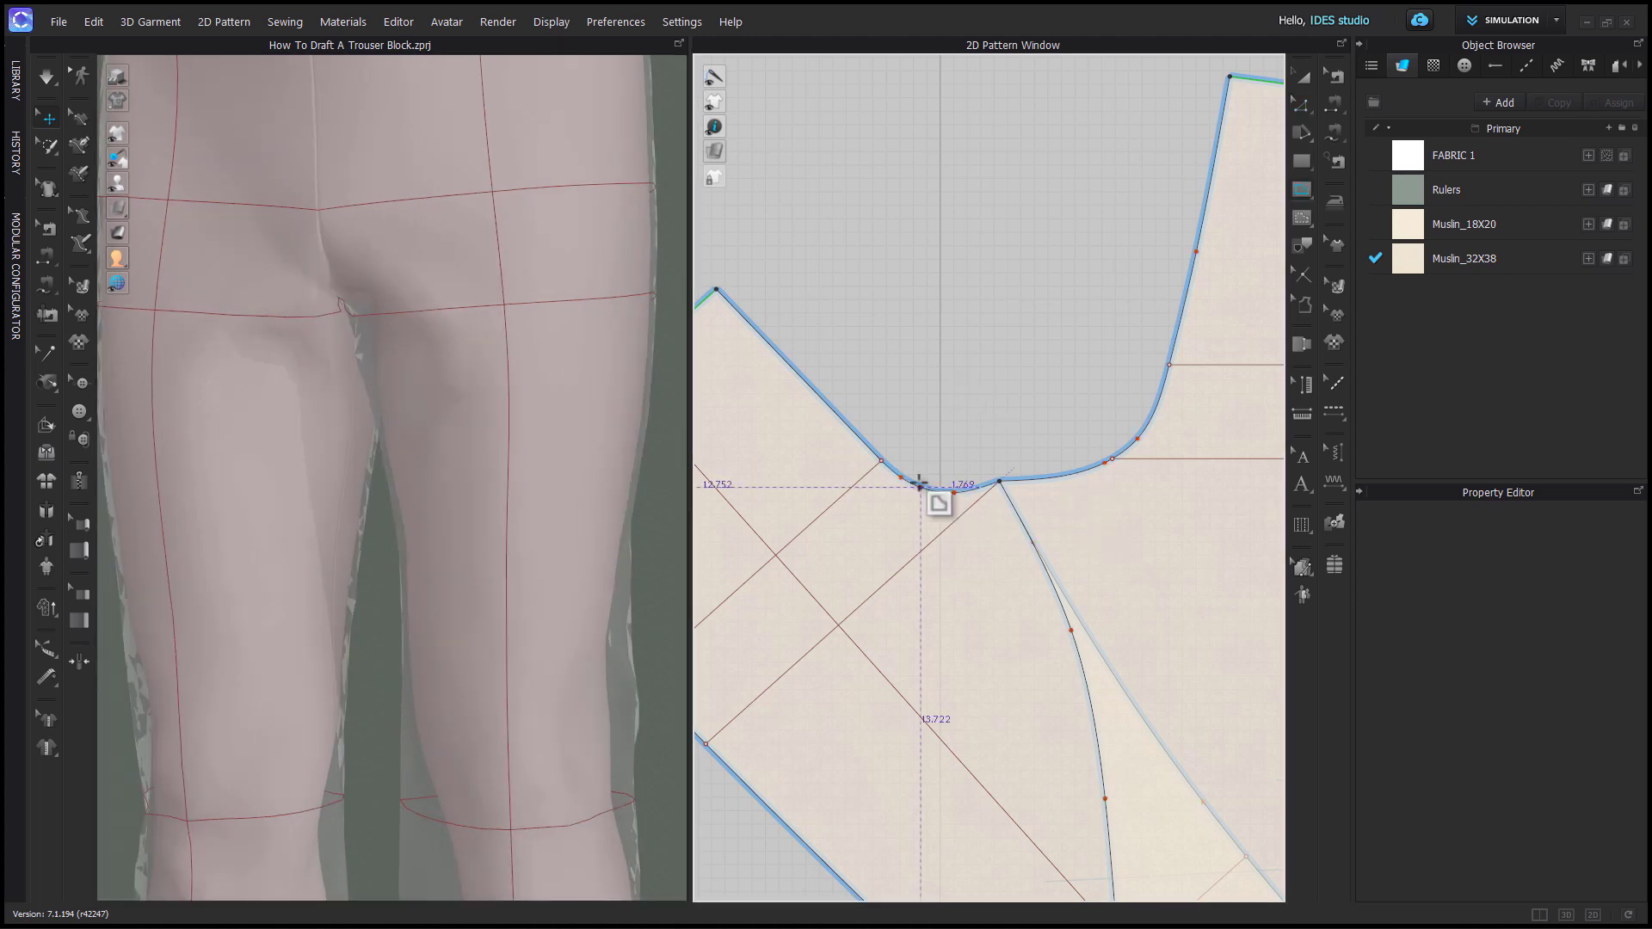
Draw a curved internal line just below the crotch curve across the matched front and back pieces.
{"action": "scroll", "coordinate": [941, 499], "scroll_direction": "up", "scroll_amount": 3}
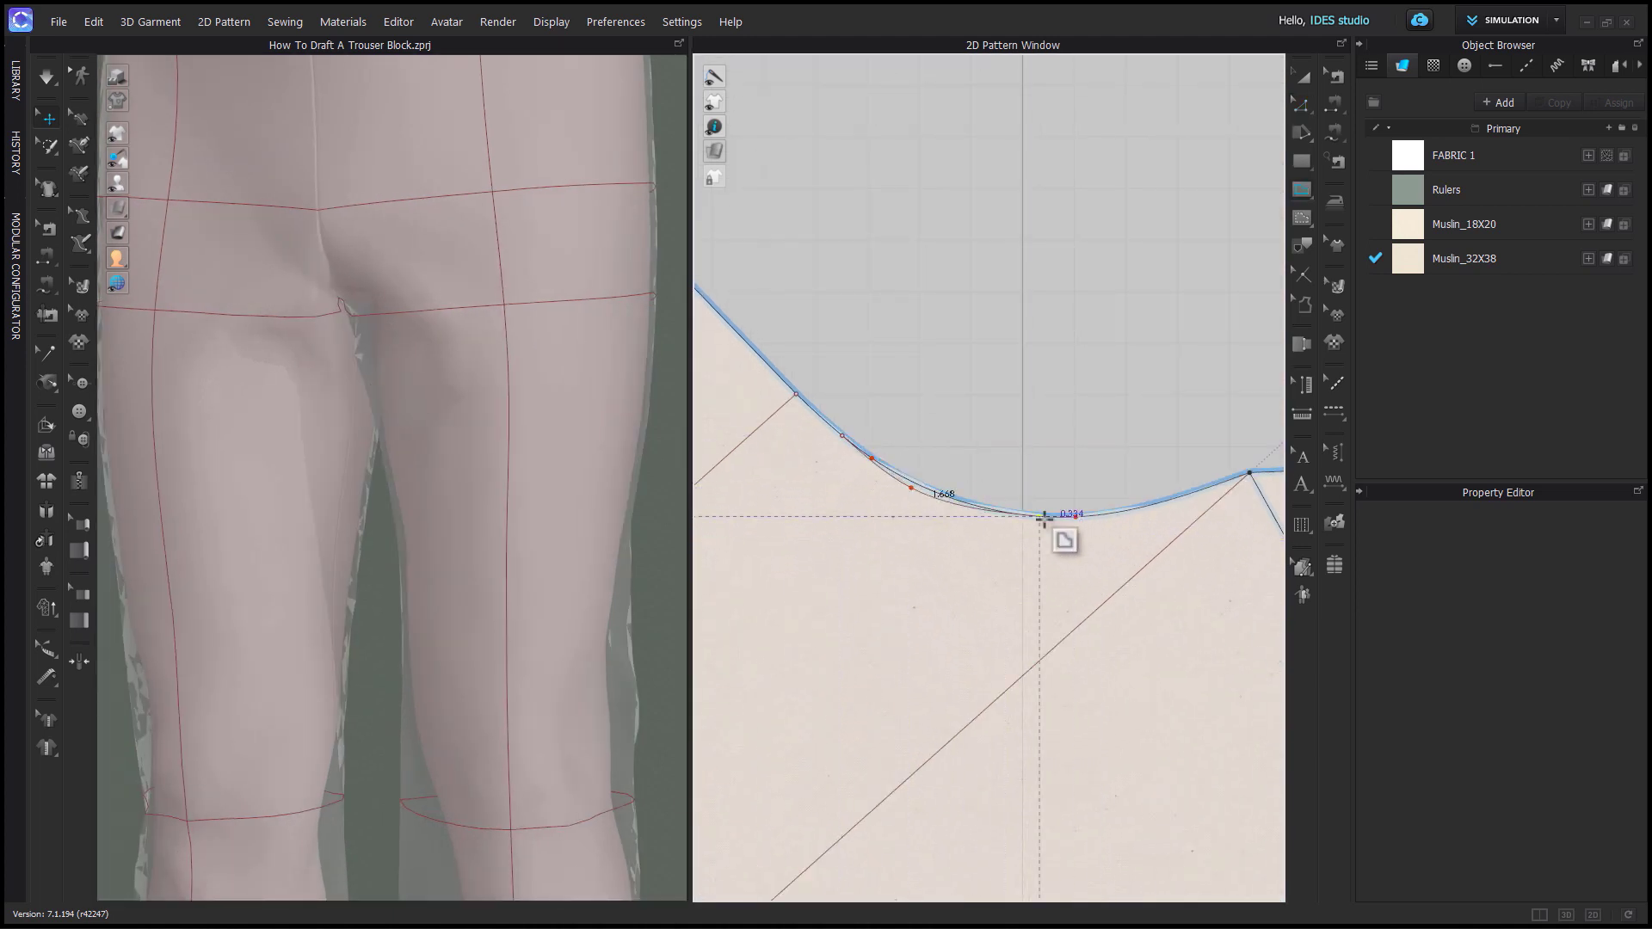
{"action": "right_click_drag", "start_coordinate": [1216, 505], "coordinate": [884, 580]}
{"action": "left_click", "coordinate": [1198, 424]}
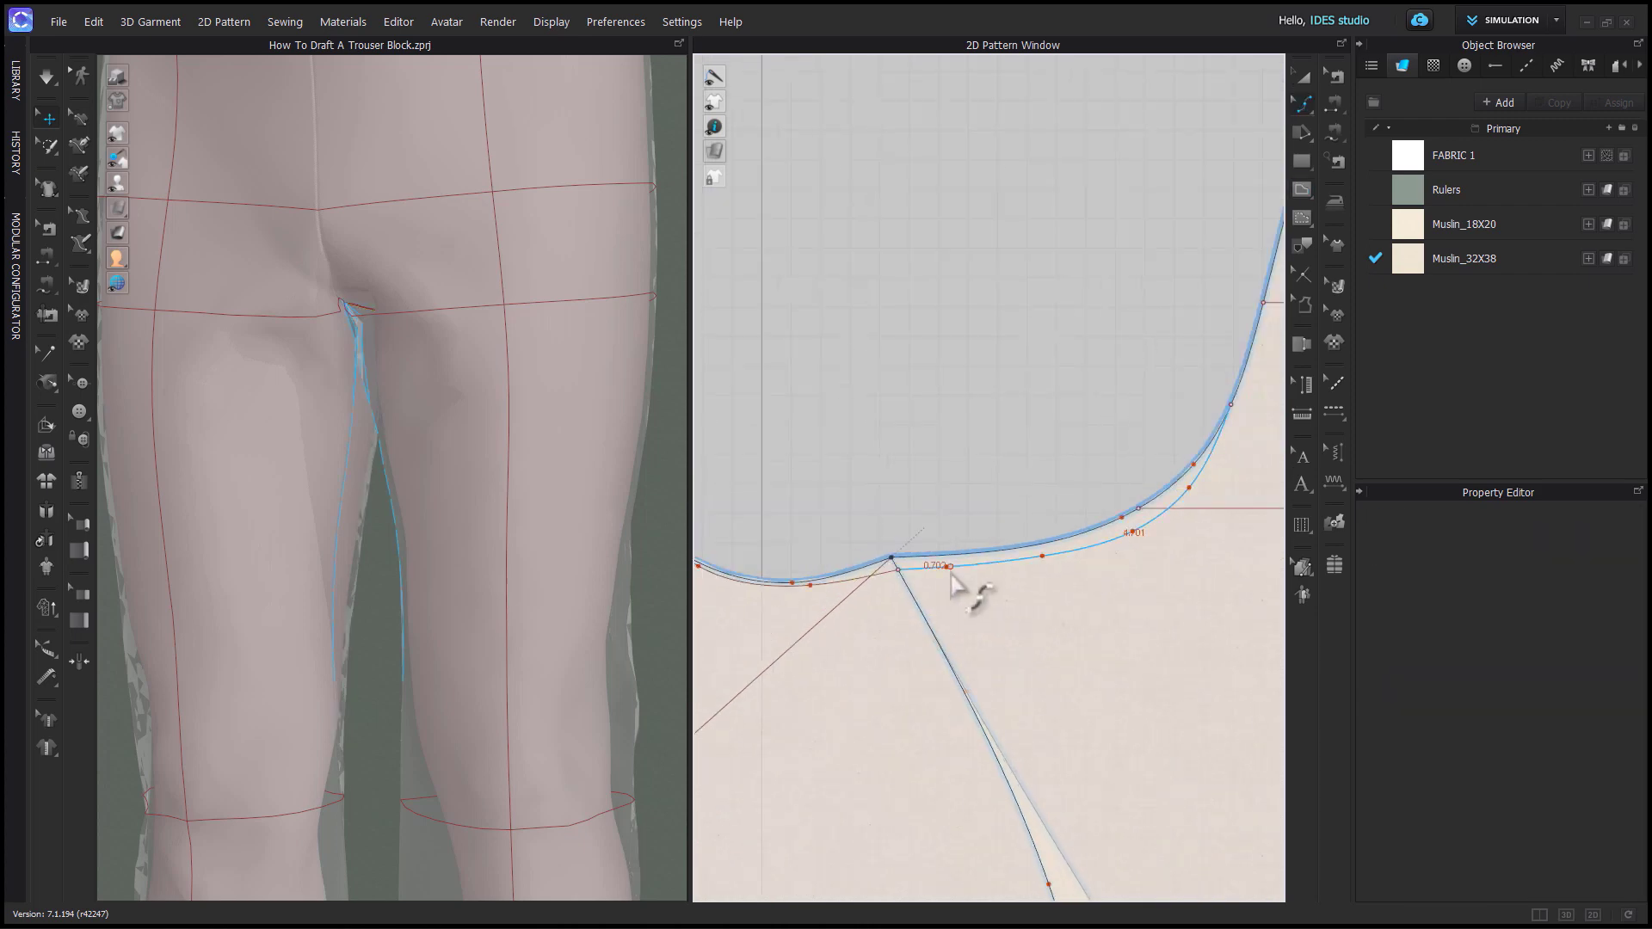
Adjust the curve points of the new internal line to smooth the crotch curve through the inseam join.
{"action": "key", "text": "z"}
{"action": "scroll", "coordinate": [1051, 626], "scroll_direction": "up", "scroll_amount": 3}
{"action": "scroll", "coordinate": [1050, 627], "scroll_direction": "up", "scroll_amount": 5}
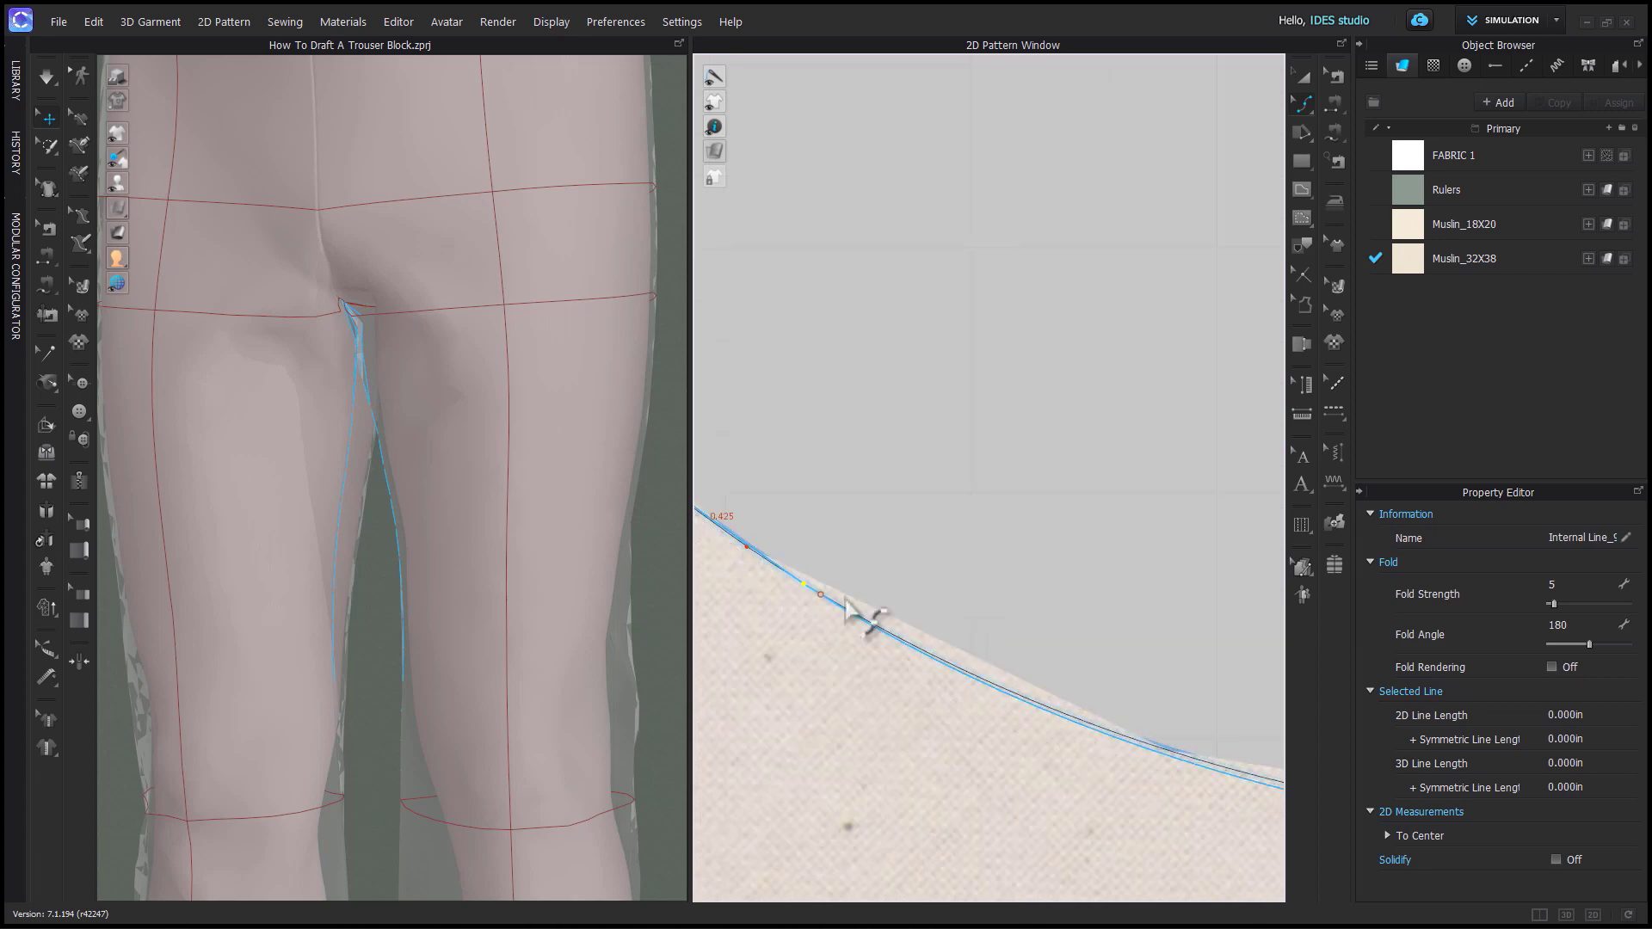
{"action": "scroll", "coordinate": [860, 620], "scroll_direction": "down", "scroll_amount": 5}
{"action": "scroll", "coordinate": [1048, 662], "scroll_direction": "down", "scroll_amount": 8}
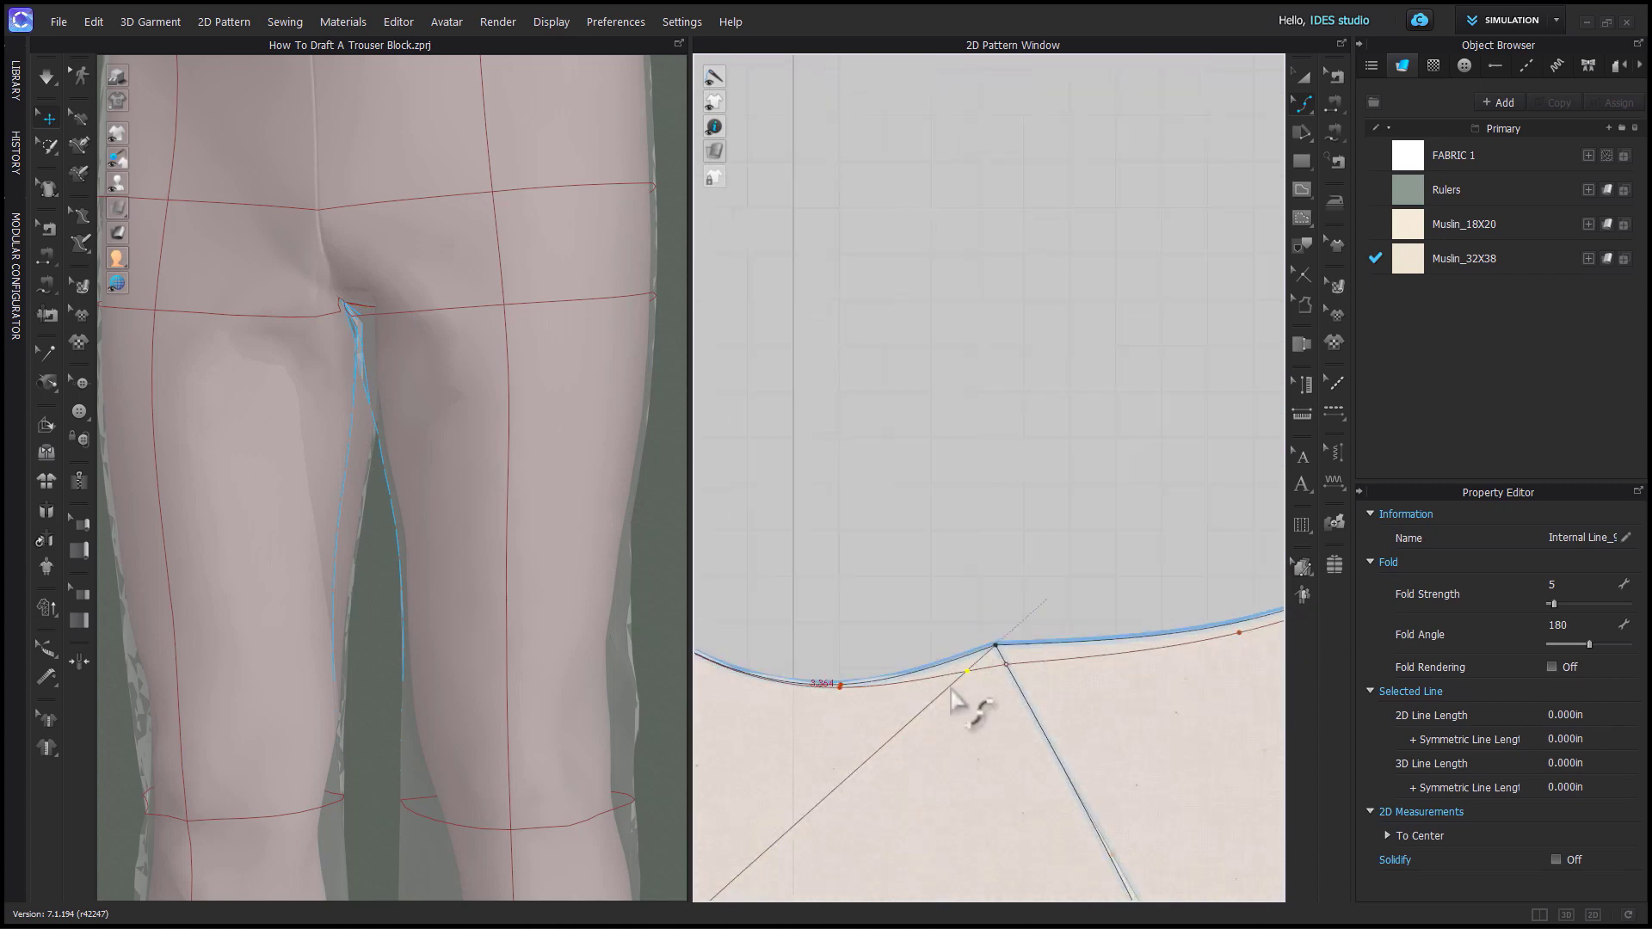
{"action": "key", "text": "a"}
{"action": "left_click", "coordinate": [993, 492]}
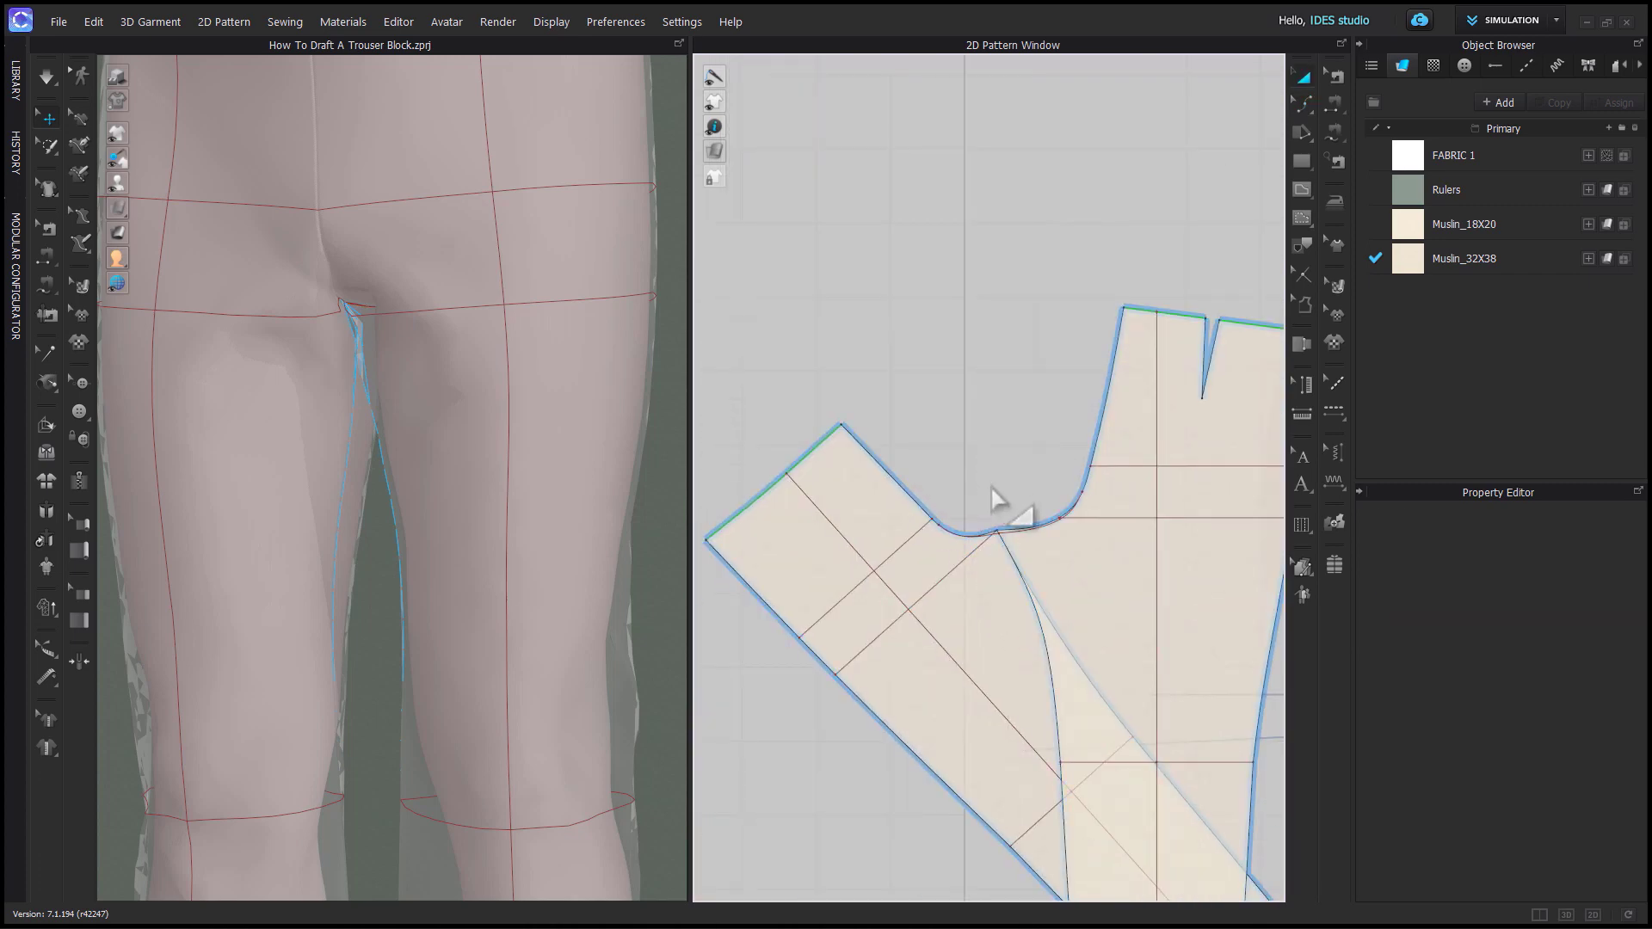
Rotate the matched front piece back to the Y-axis and move it off the back piece to its place in the pattern layout.
{"action": "scroll", "coordinate": [995, 498], "scroll_direction": "up", "scroll_amount": 2}
{"action": "scroll", "coordinate": [984, 641], "scroll_direction": "down", "scroll_amount": 3}
{"action": "left_click", "coordinate": [984, 641]}
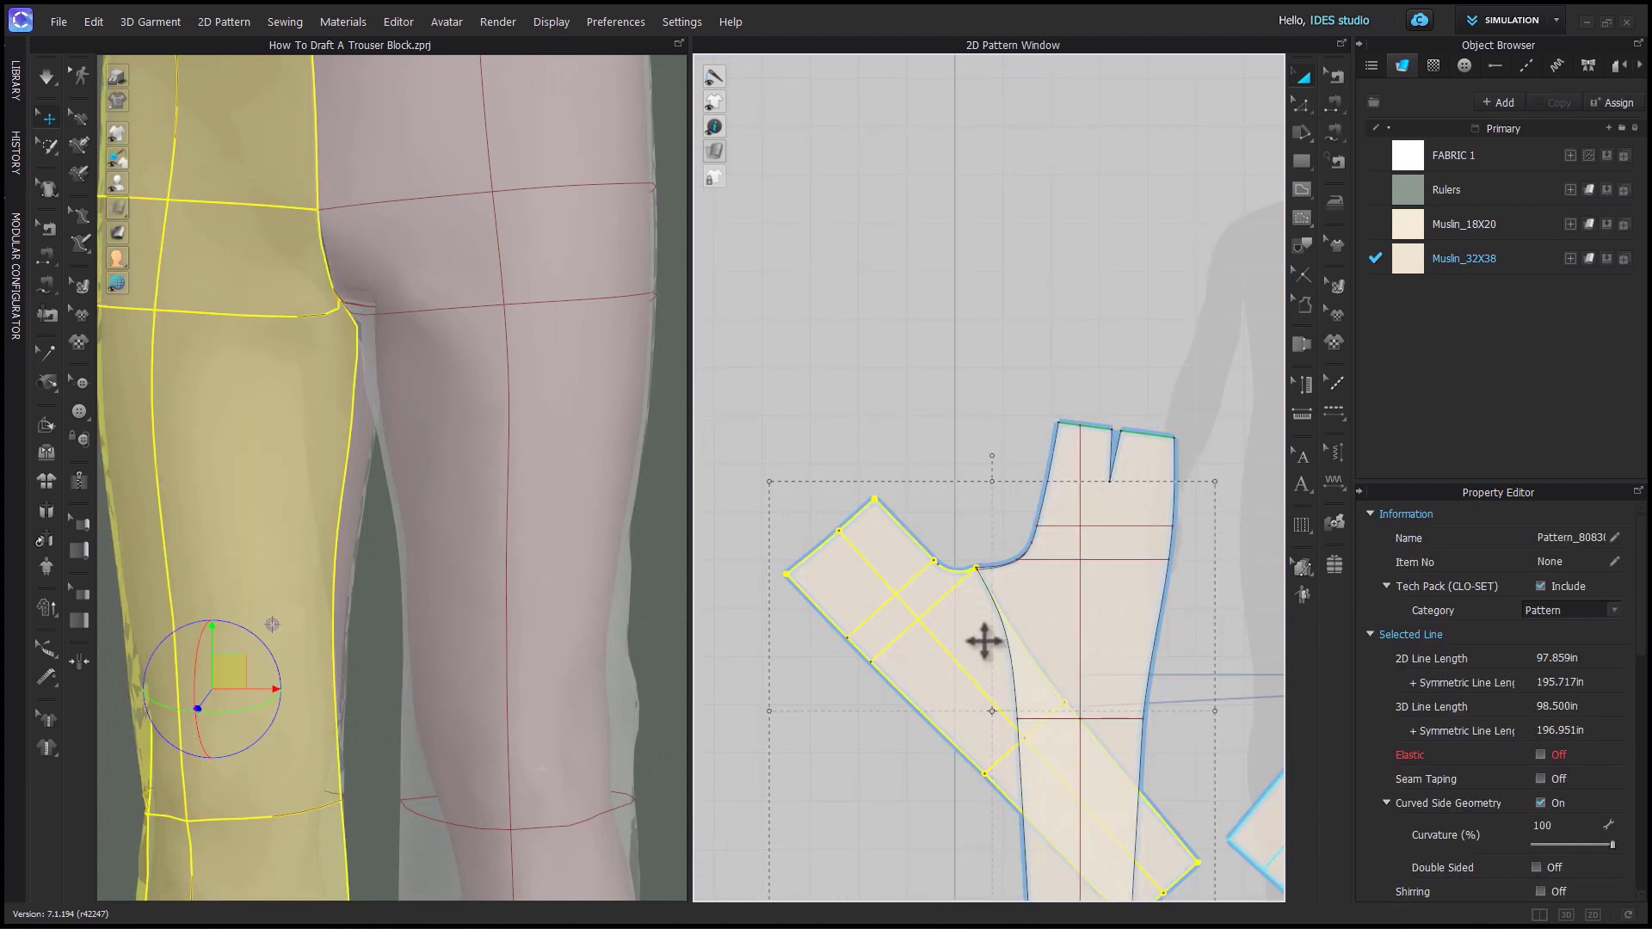
{"action": "right_click", "coordinate": [983, 641]}
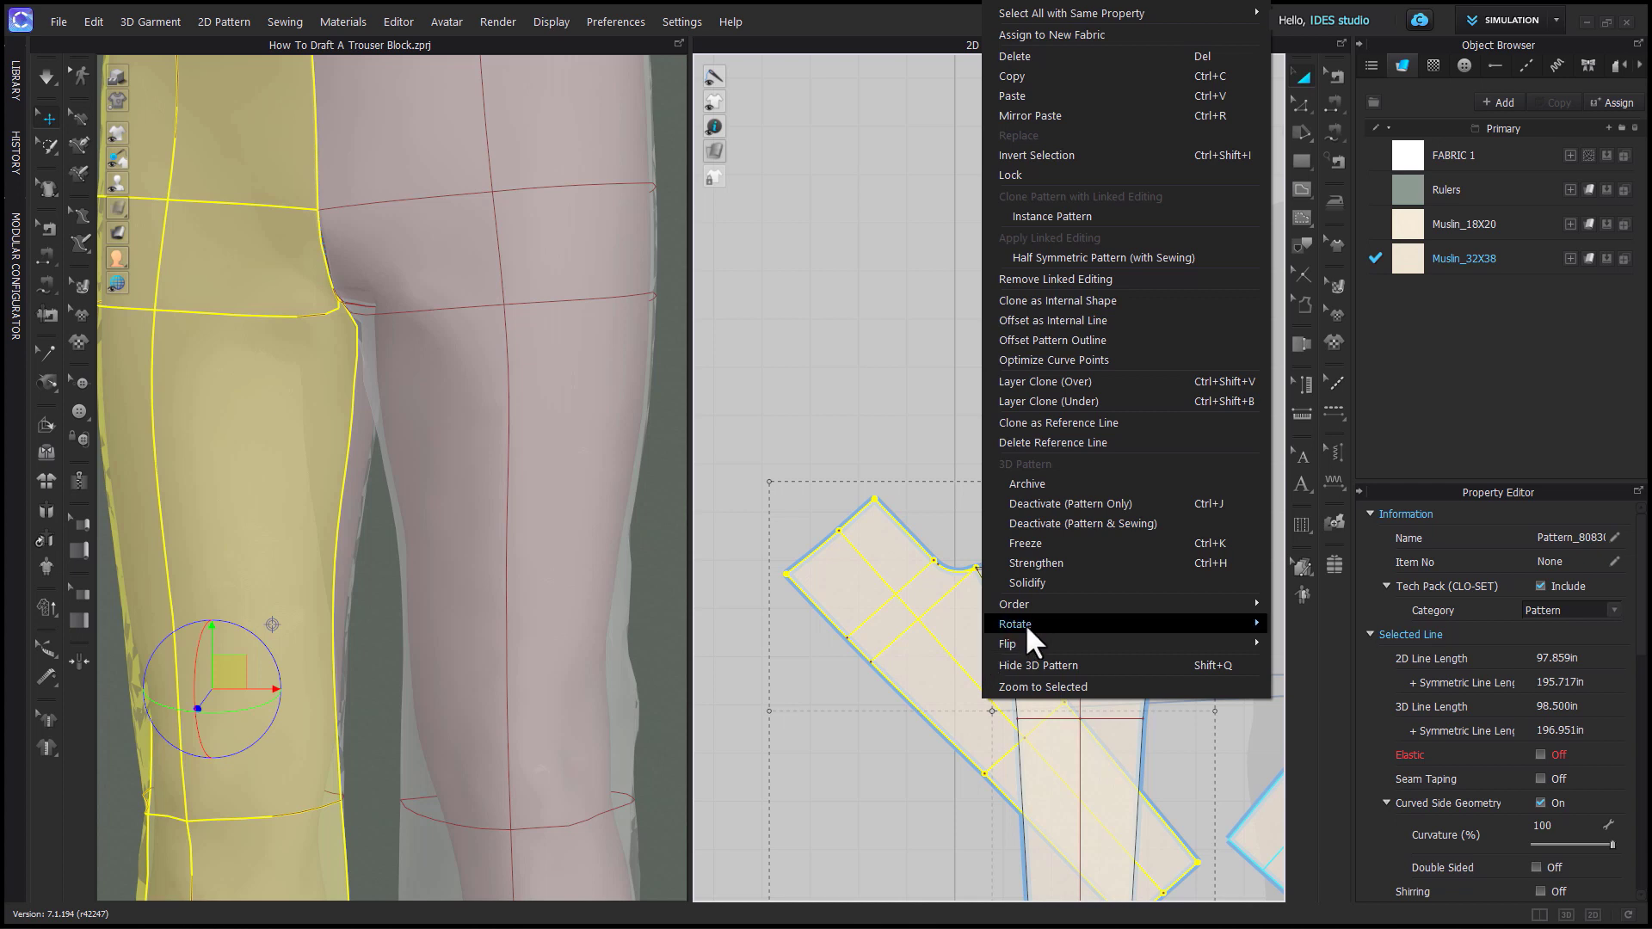
{"action": "mouse_move", "coordinate": [1025, 623]}
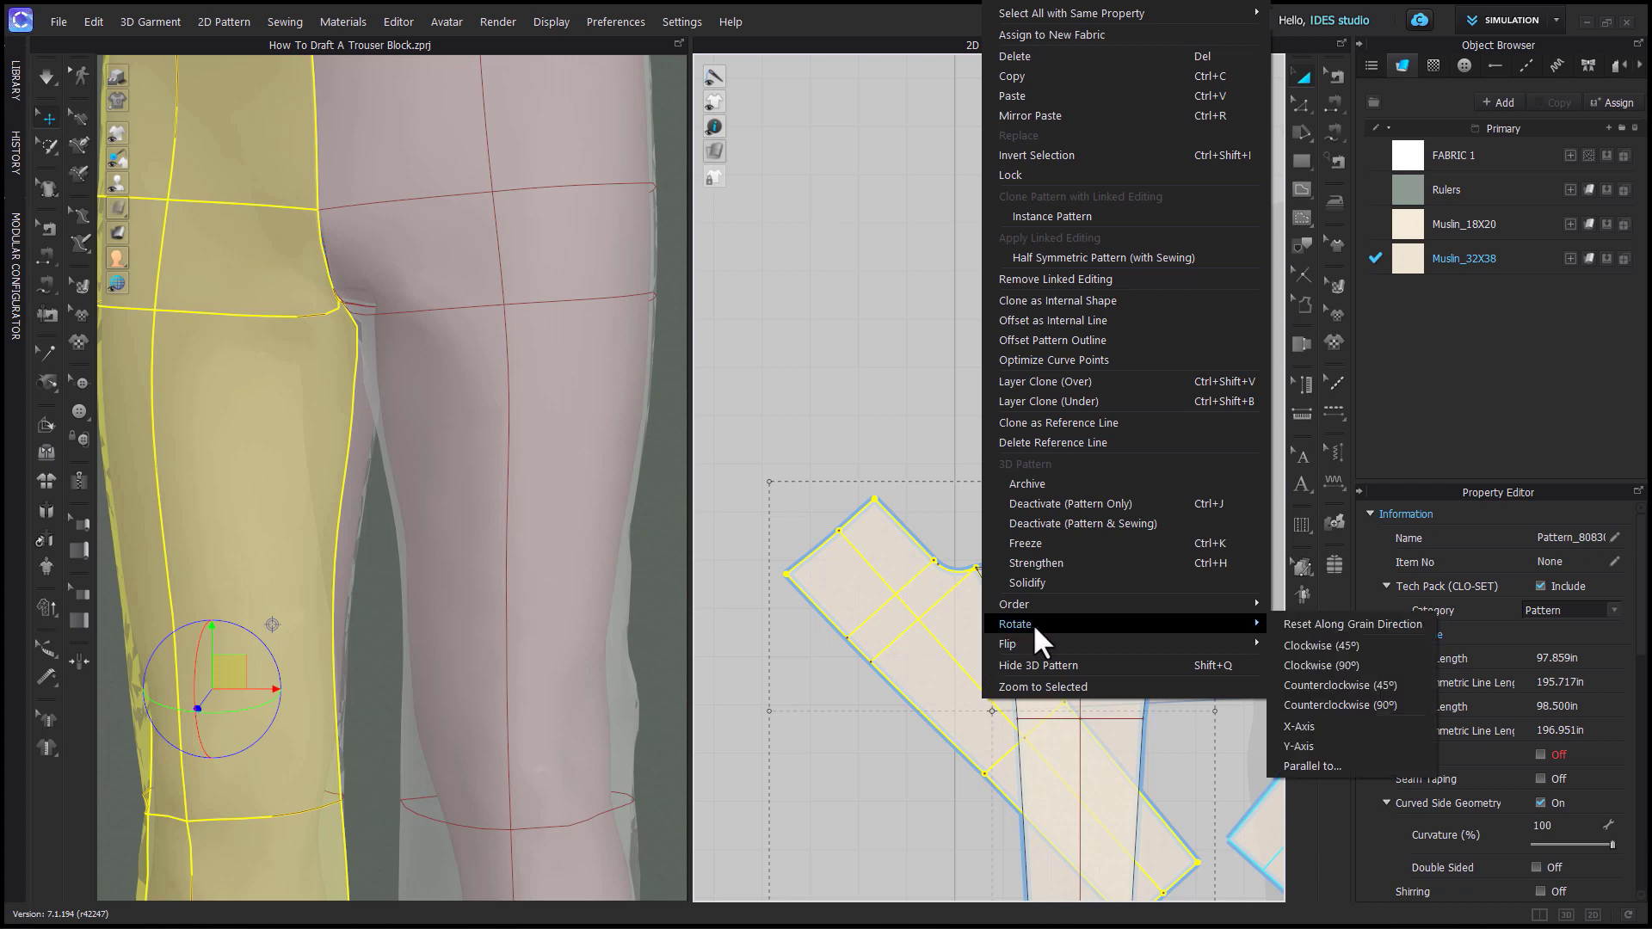
{"action": "left_click", "coordinate": [1312, 741]}
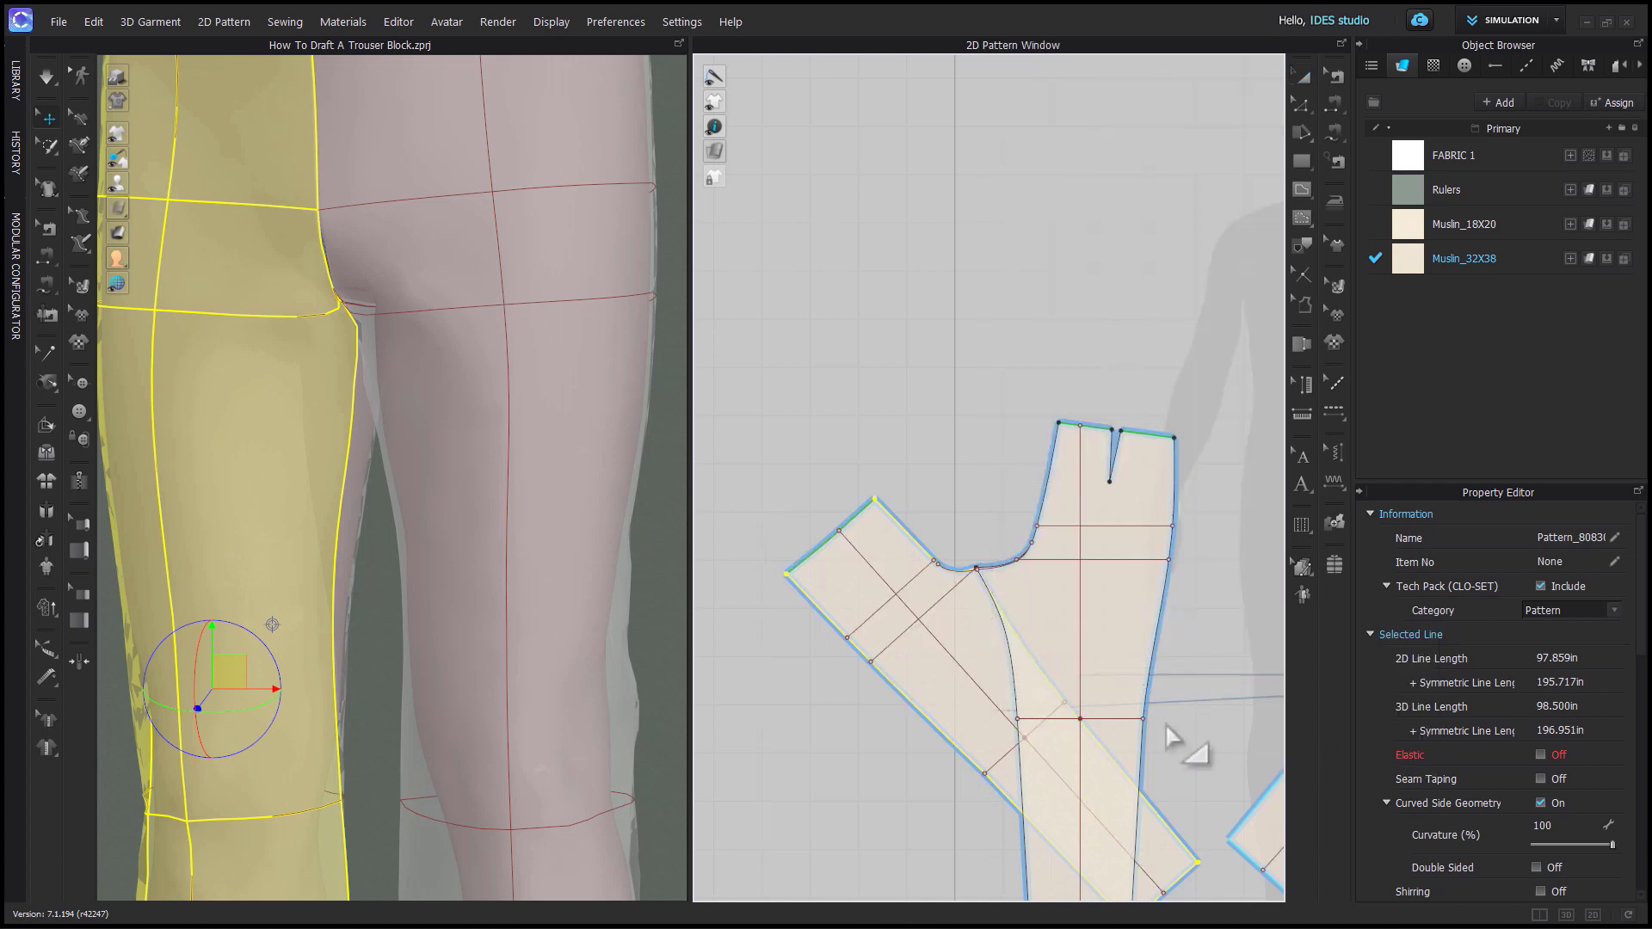
{"action": "left_click", "coordinate": [1021, 730]}
{"action": "scroll", "coordinate": [1029, 683], "scroll_direction": "down", "scroll_amount": 5}
{"action": "scroll", "coordinate": [848, 686], "scroll_direction": "up", "scroll_amount": 2}
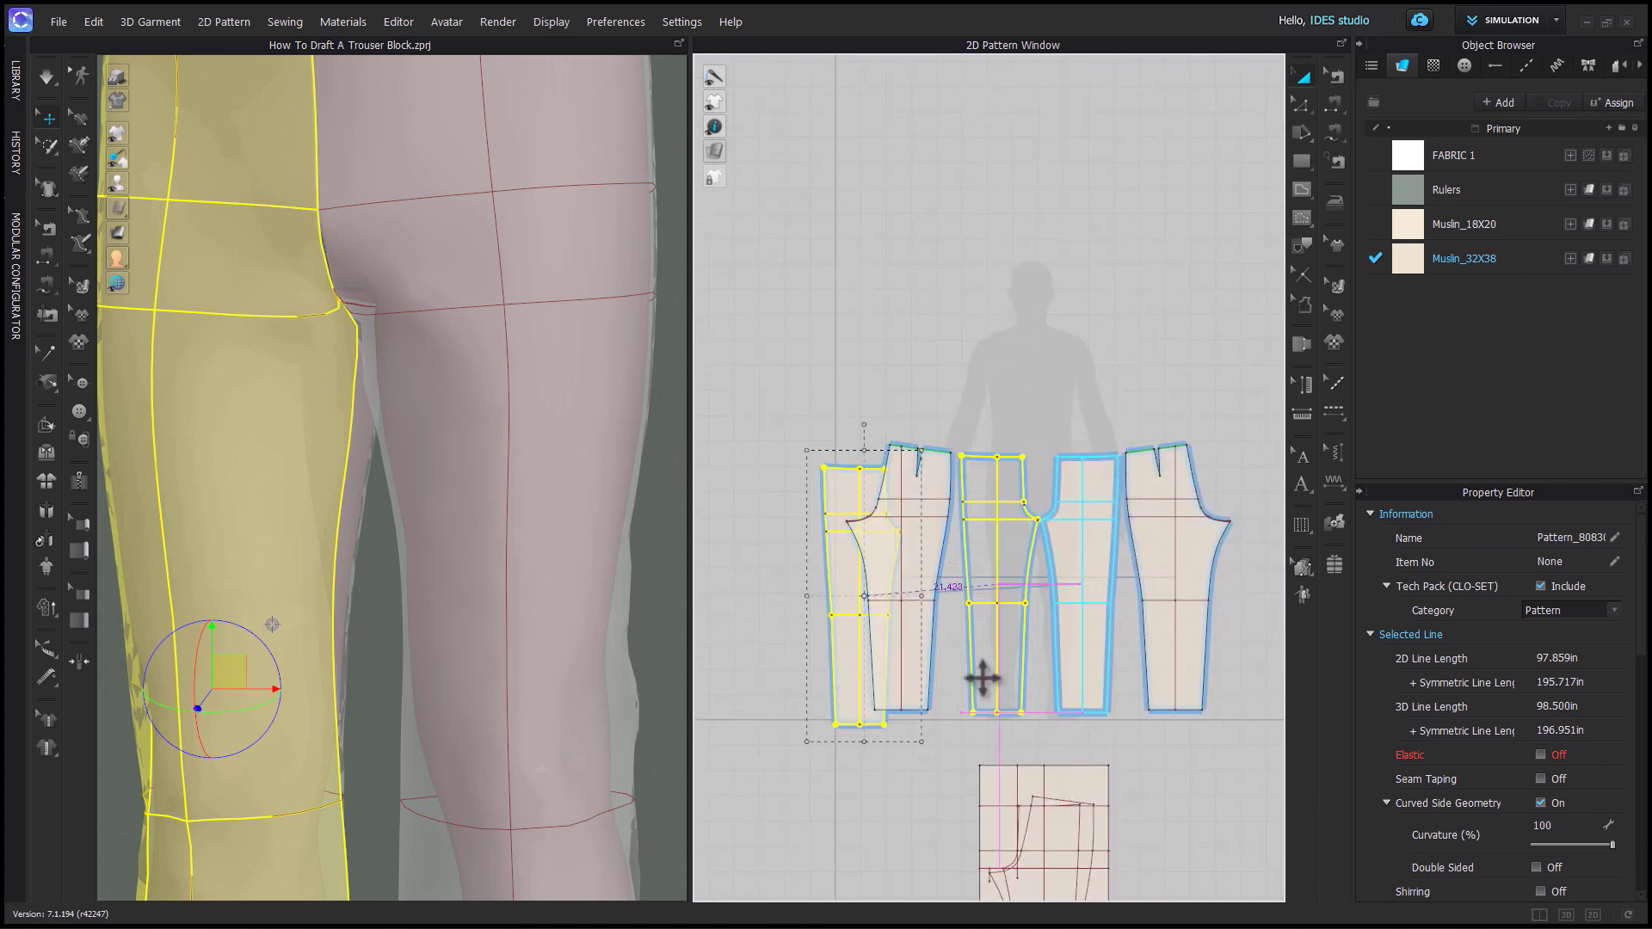
Extend or trim the back piece's new internal crotch line to the pattern outline, adding points where they meet.
{"action": "left_click", "coordinate": [865, 502]}
{"action": "scroll", "coordinate": [871, 521], "scroll_direction": "up", "scroll_amount": 5}
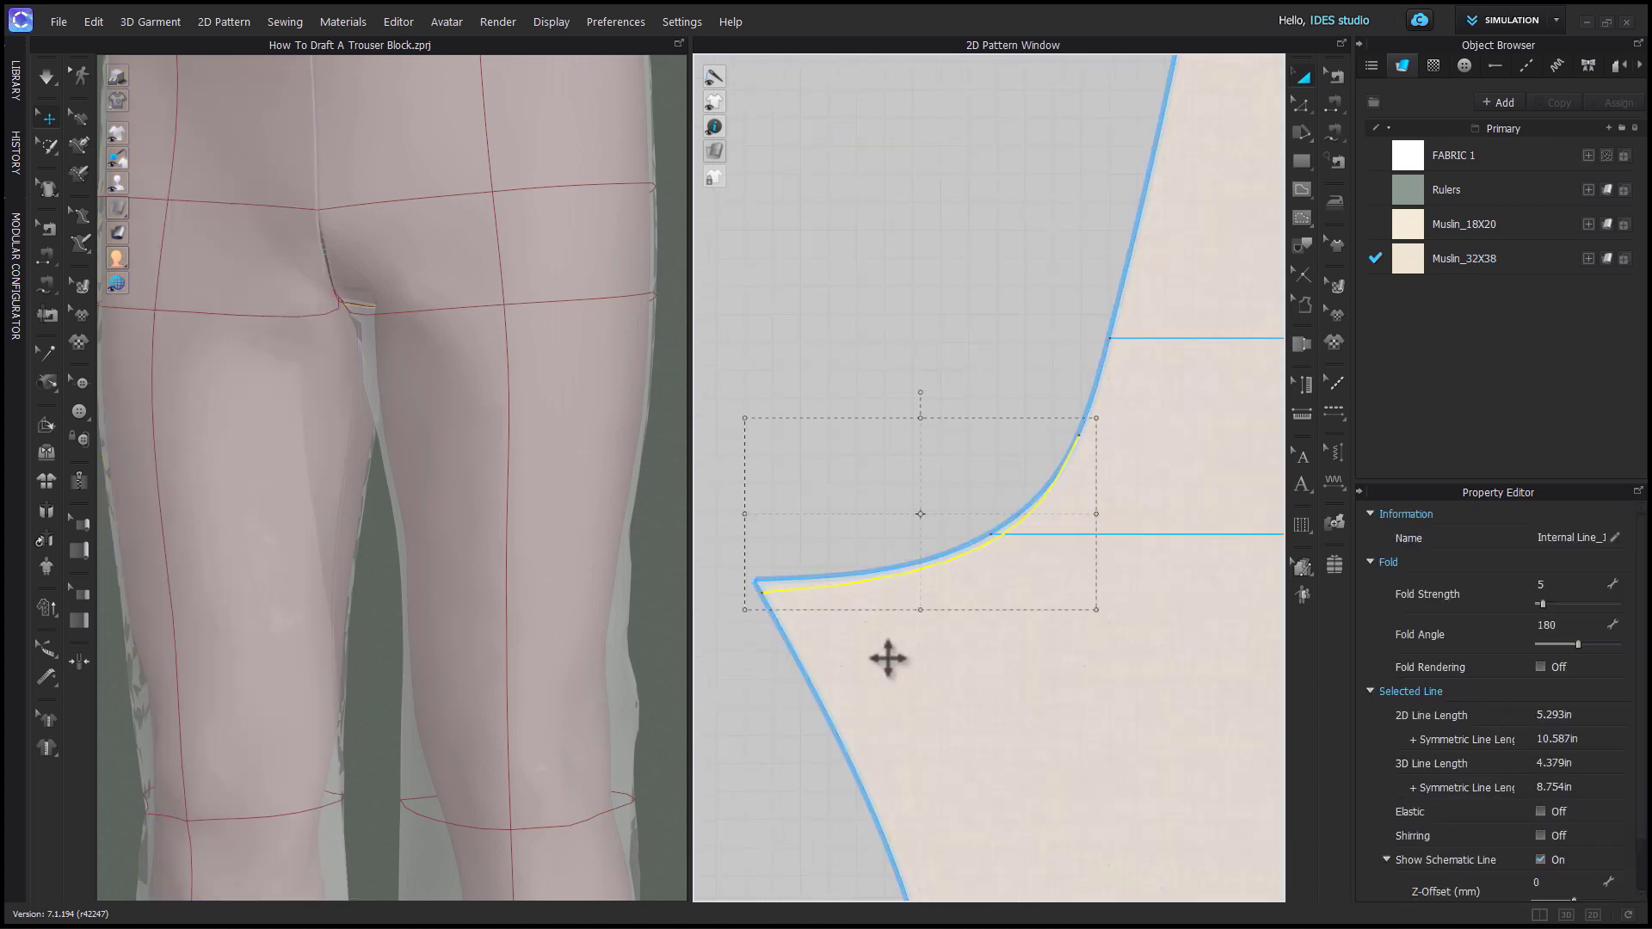
{"action": "right_click", "coordinate": [851, 583]}
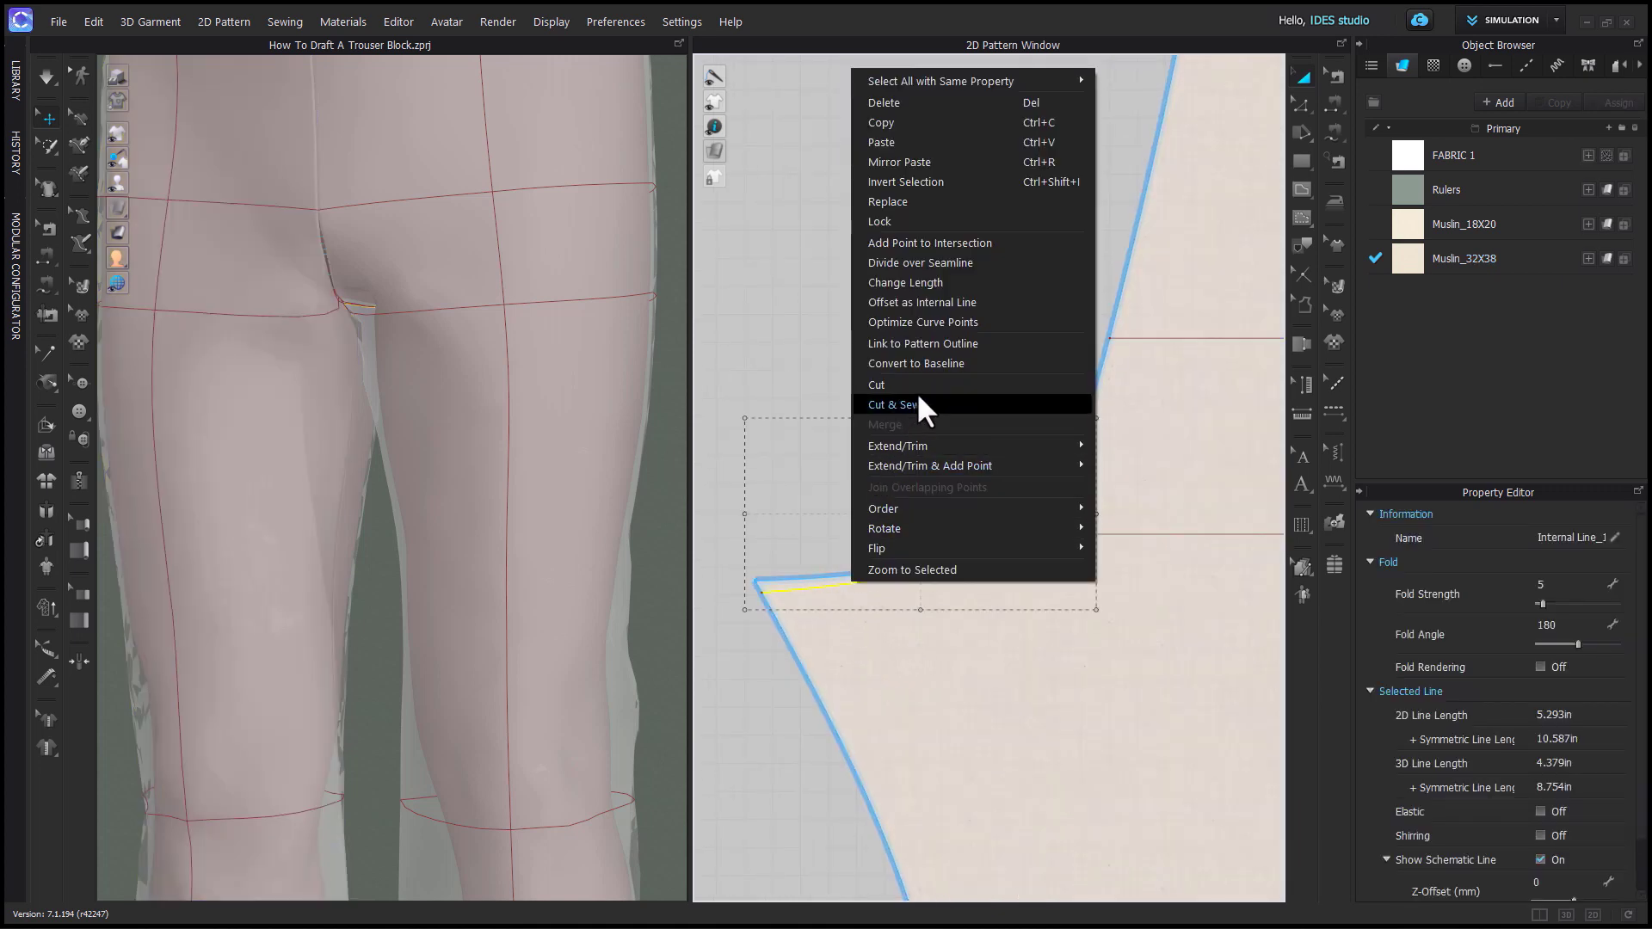
{"action": "mouse_move", "coordinate": [987, 467]}
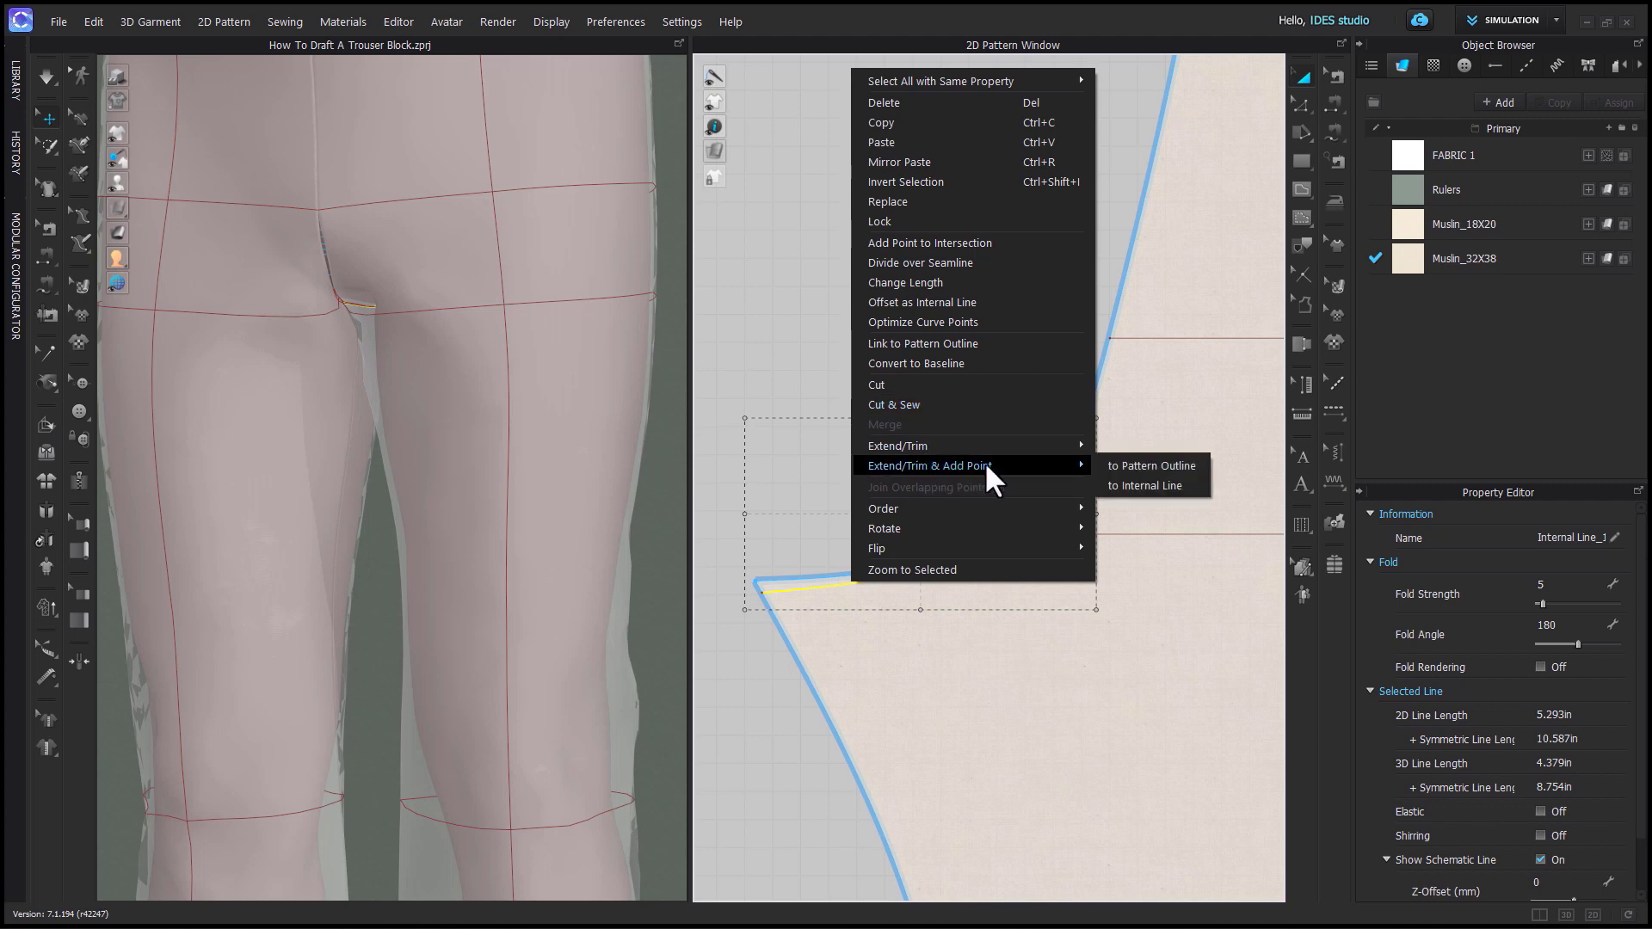
{"action": "left_click", "coordinate": [1141, 465]}
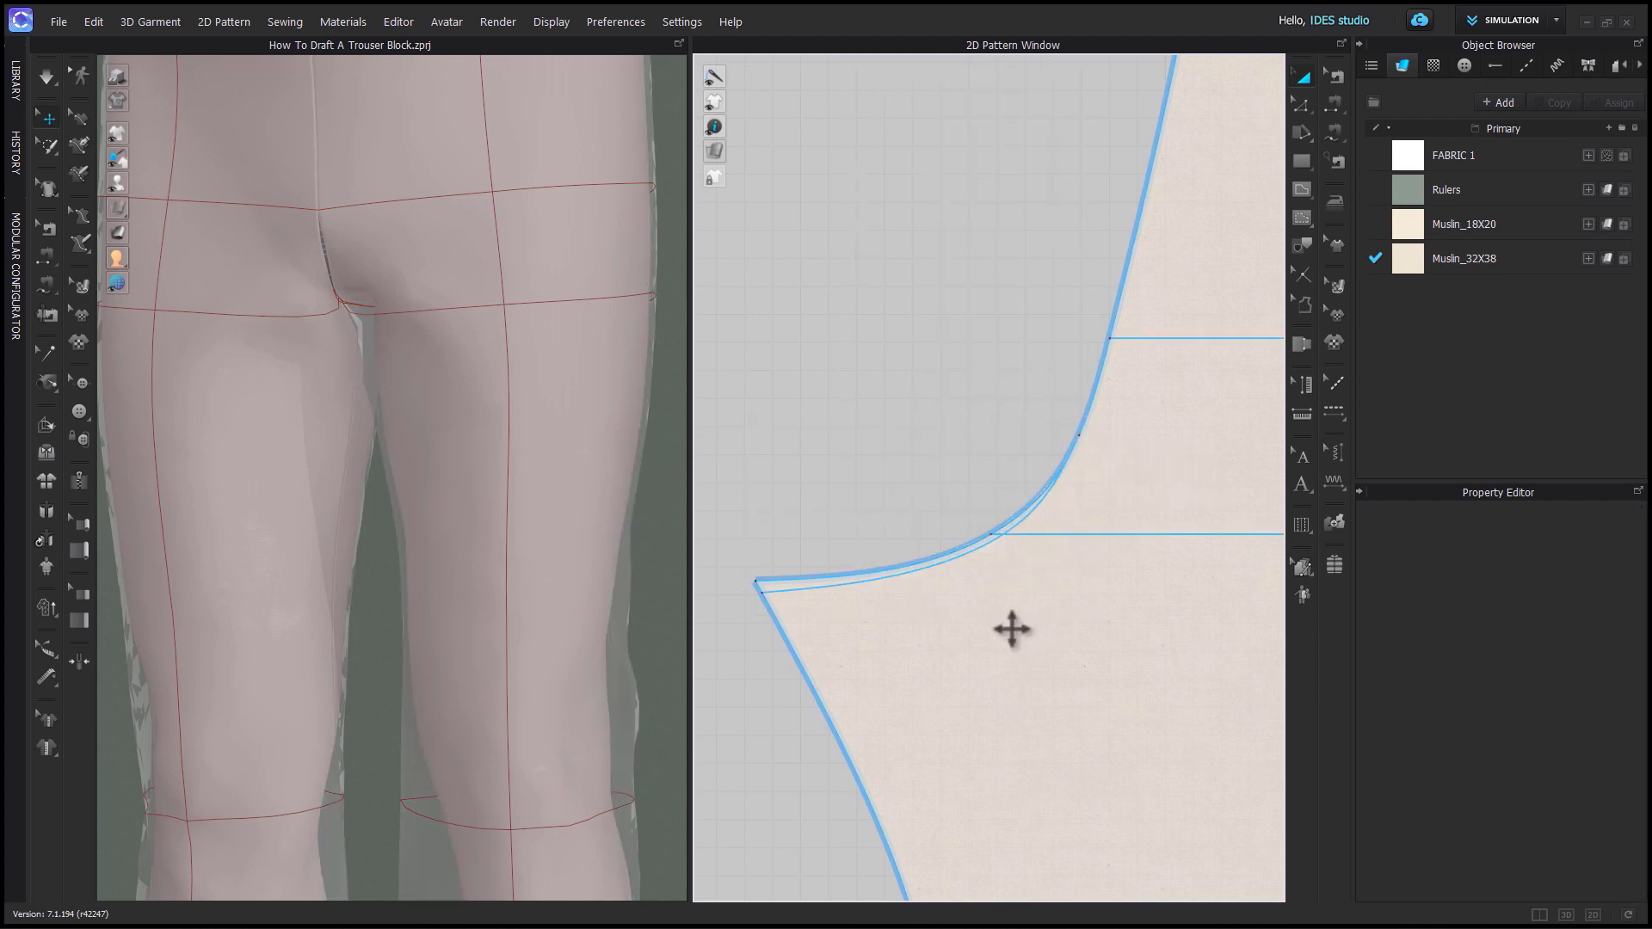
Try to replace the back crotch outline with the new internal line.
{"action": "key", "text": "z"}
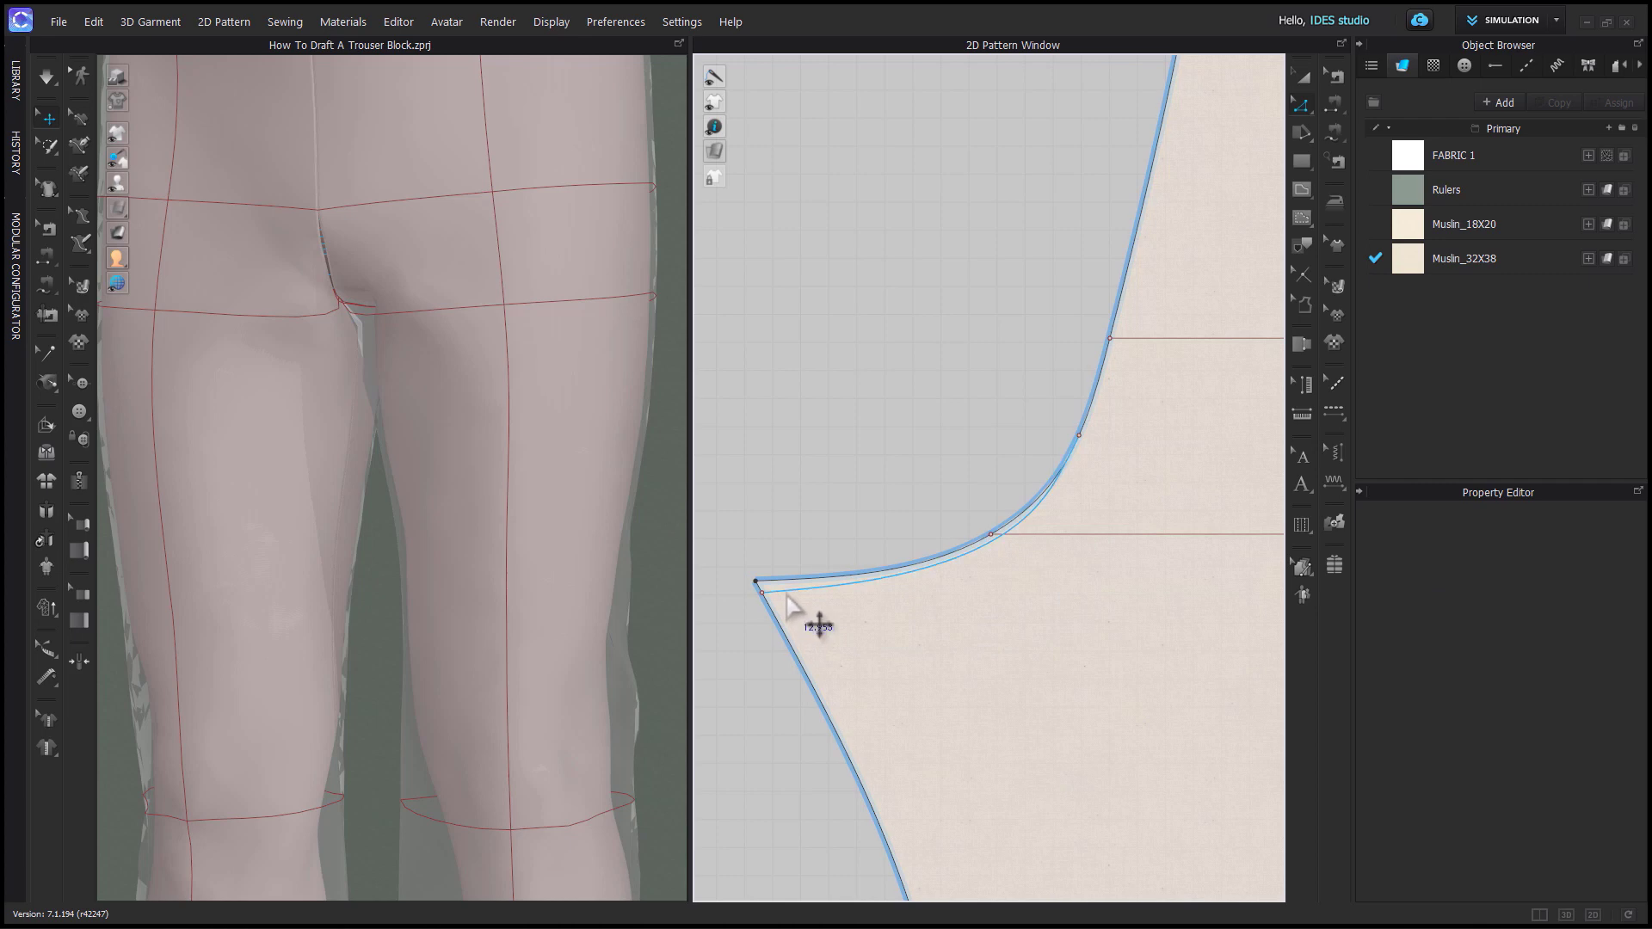
{"action": "left_click", "coordinate": [763, 593]}
{"action": "left_click", "coordinate": [764, 593]}
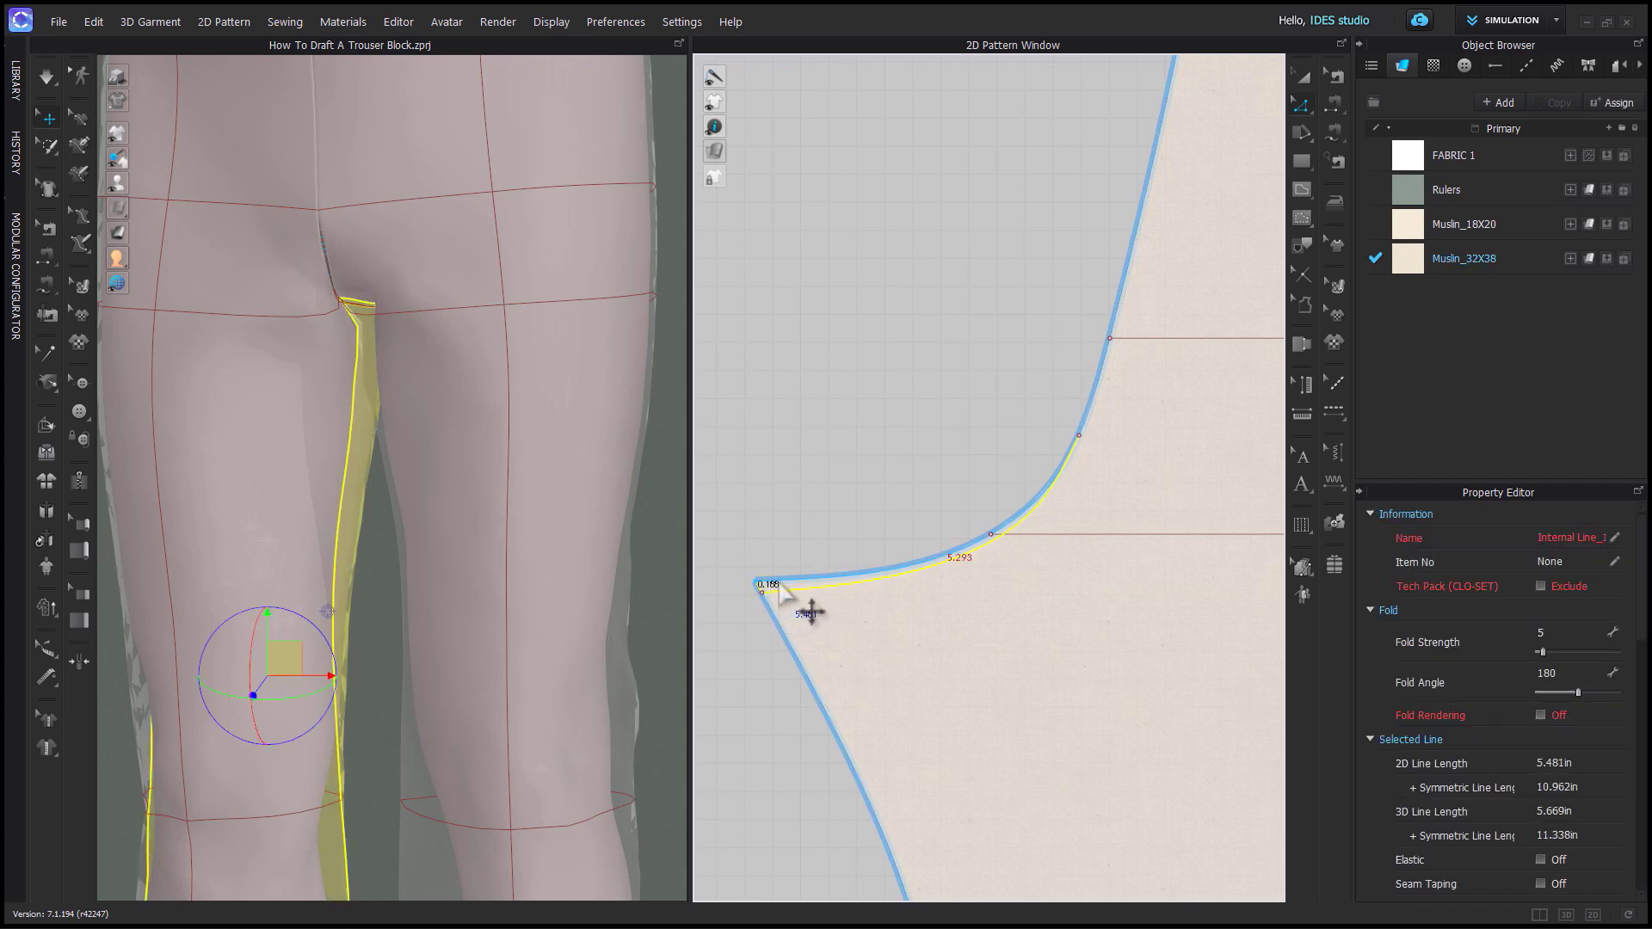
{"action": "right_click", "coordinate": [779, 586]}
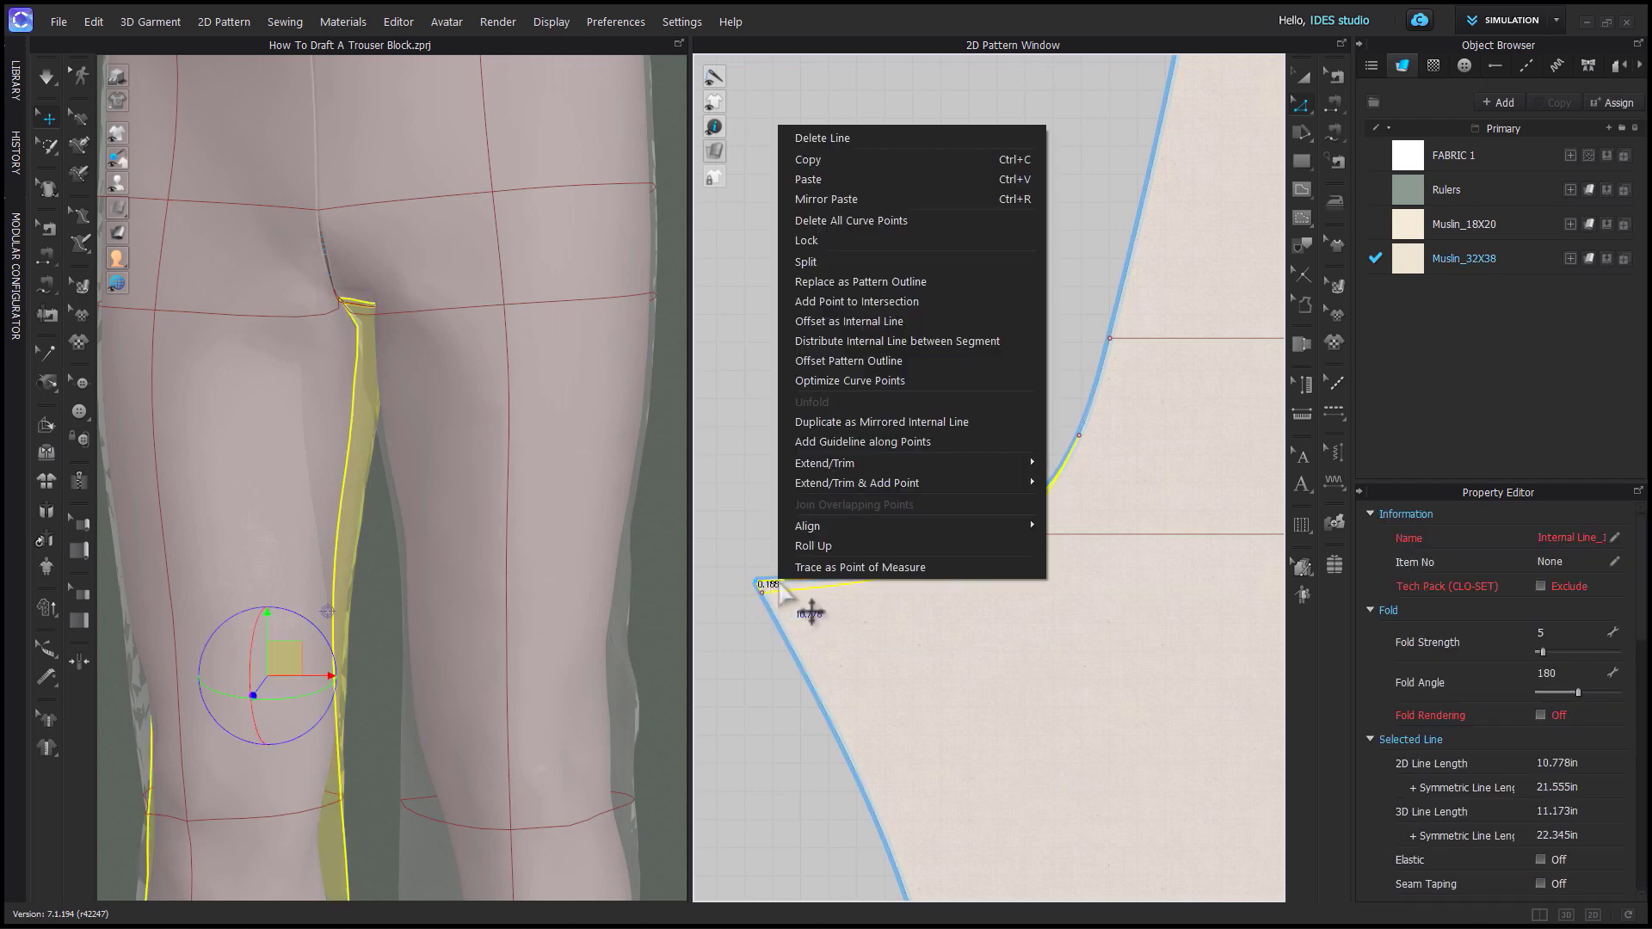
{"action": "left_click", "coordinate": [885, 282]}
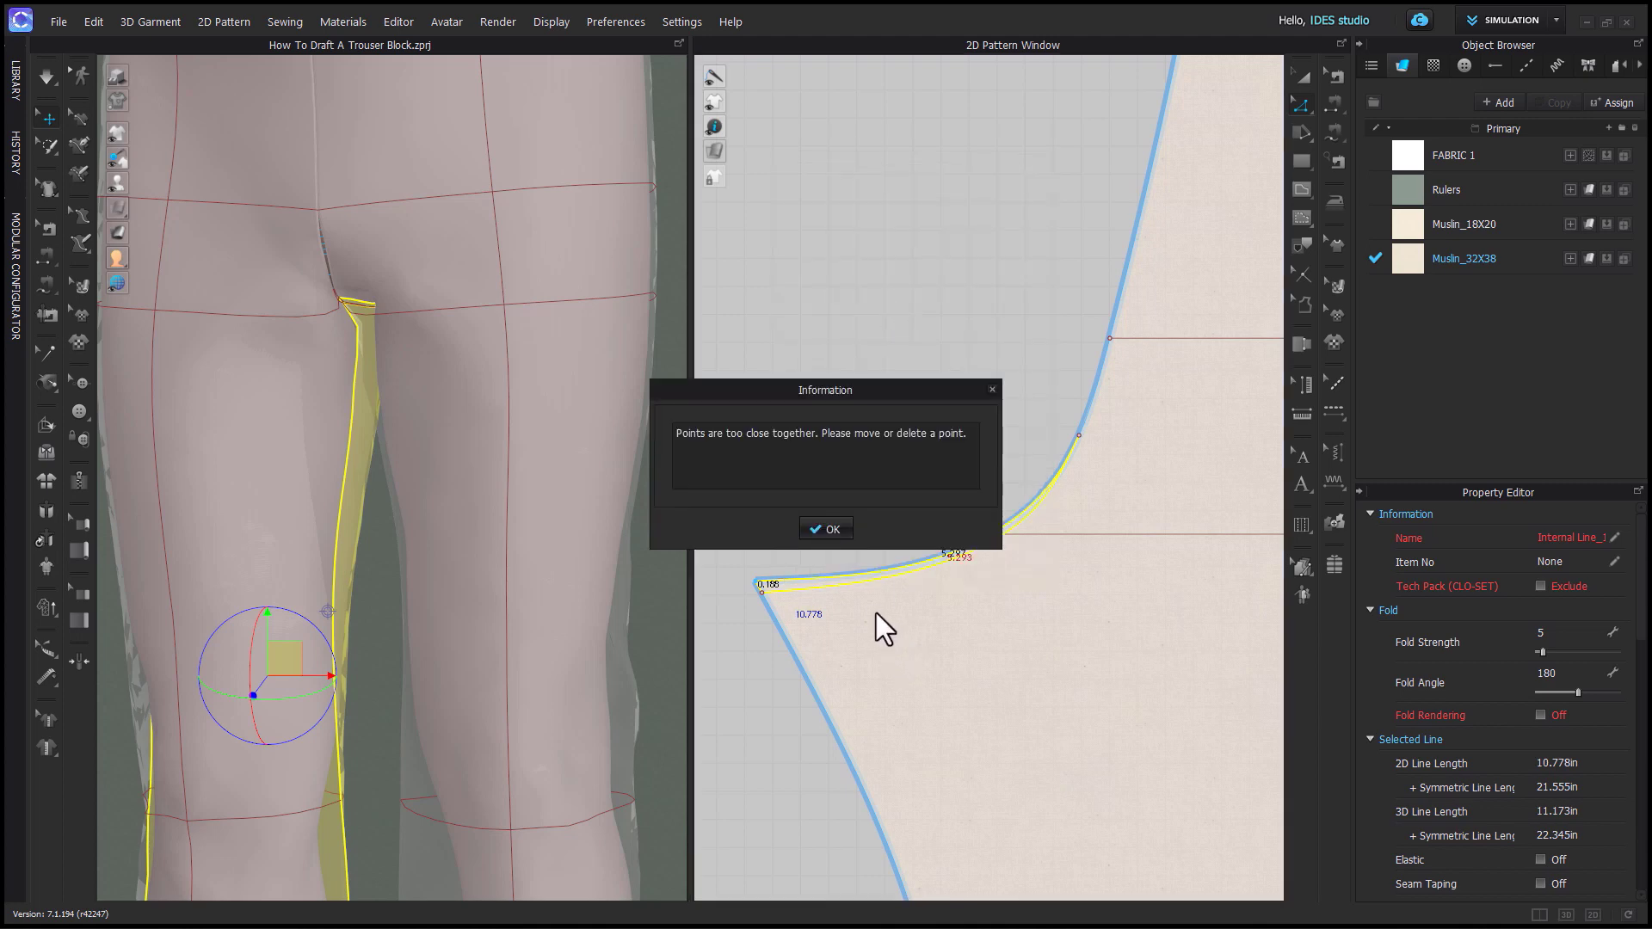
{"action": "left_click", "coordinate": [820, 526]}
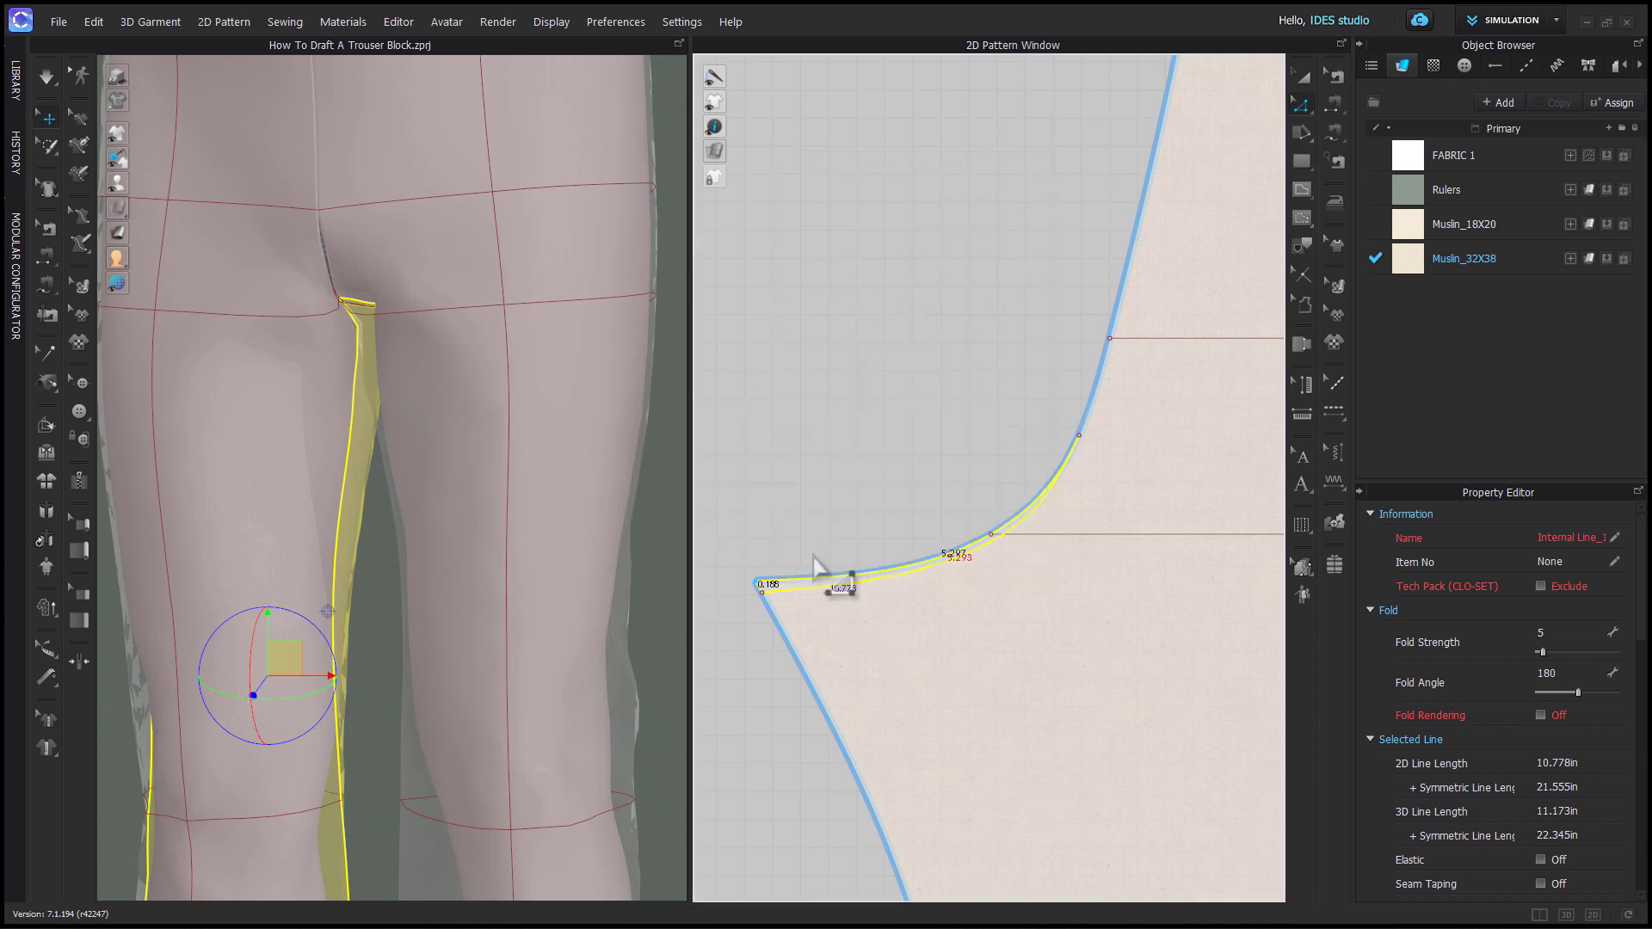
Reposition the closely spaced curve points where the new internal line meets the upper back crotch curve.
{"action": "scroll", "coordinate": [827, 654], "scroll_direction": "up", "scroll_amount": 3}
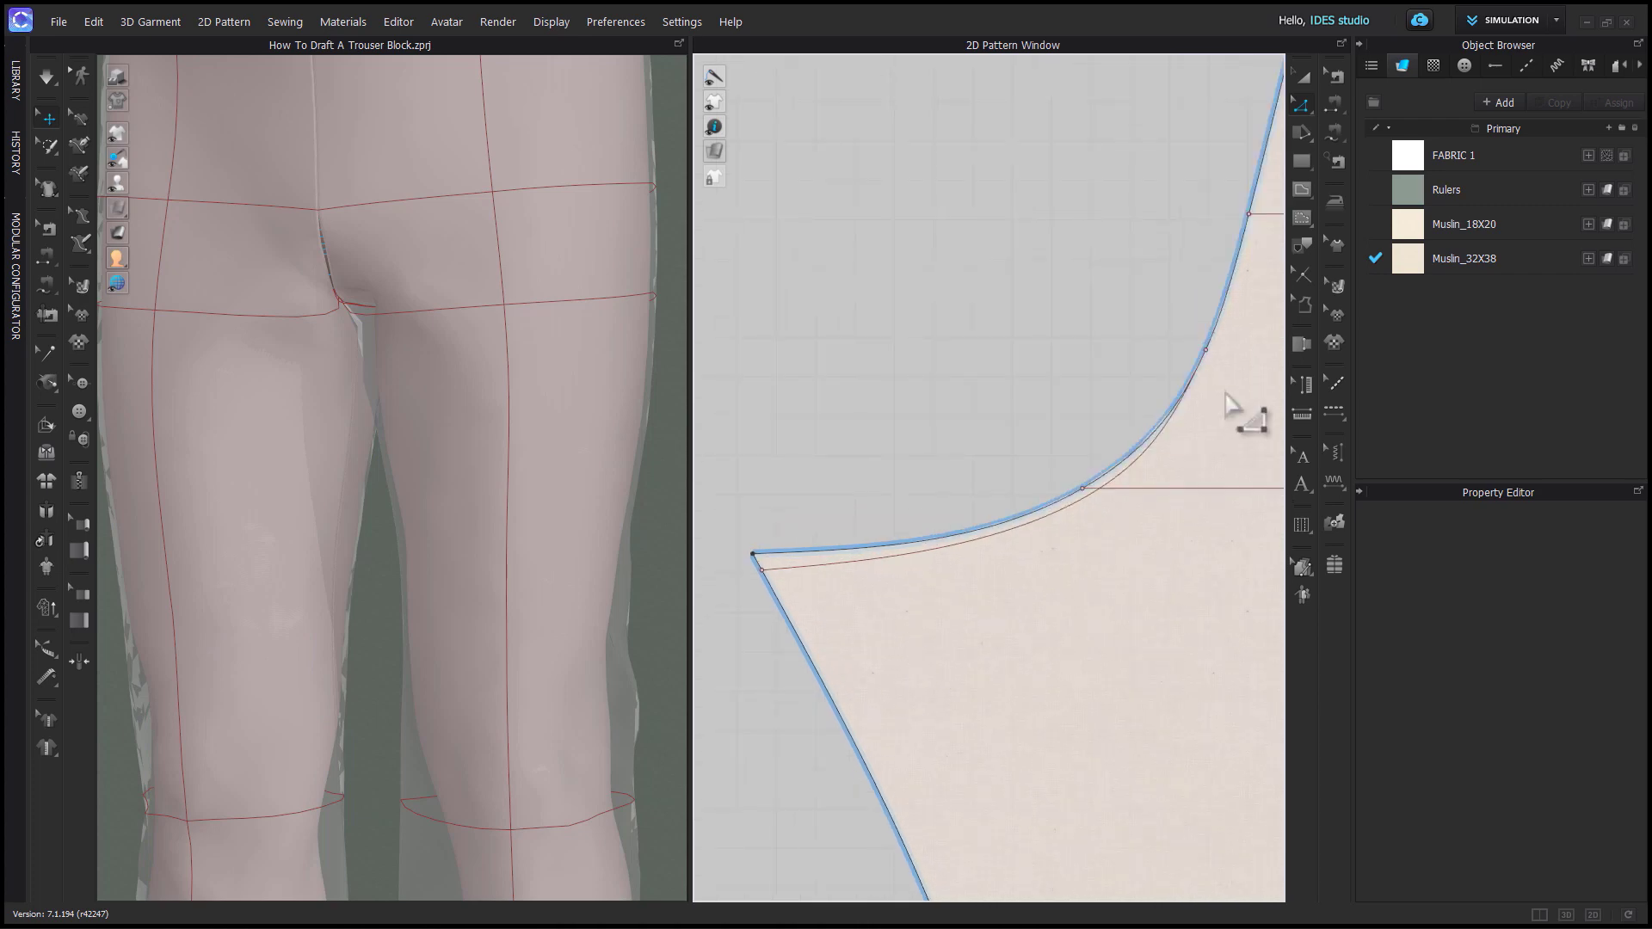
{"action": "scroll", "coordinate": [1228, 405], "scroll_direction": "up", "scroll_amount": 3}
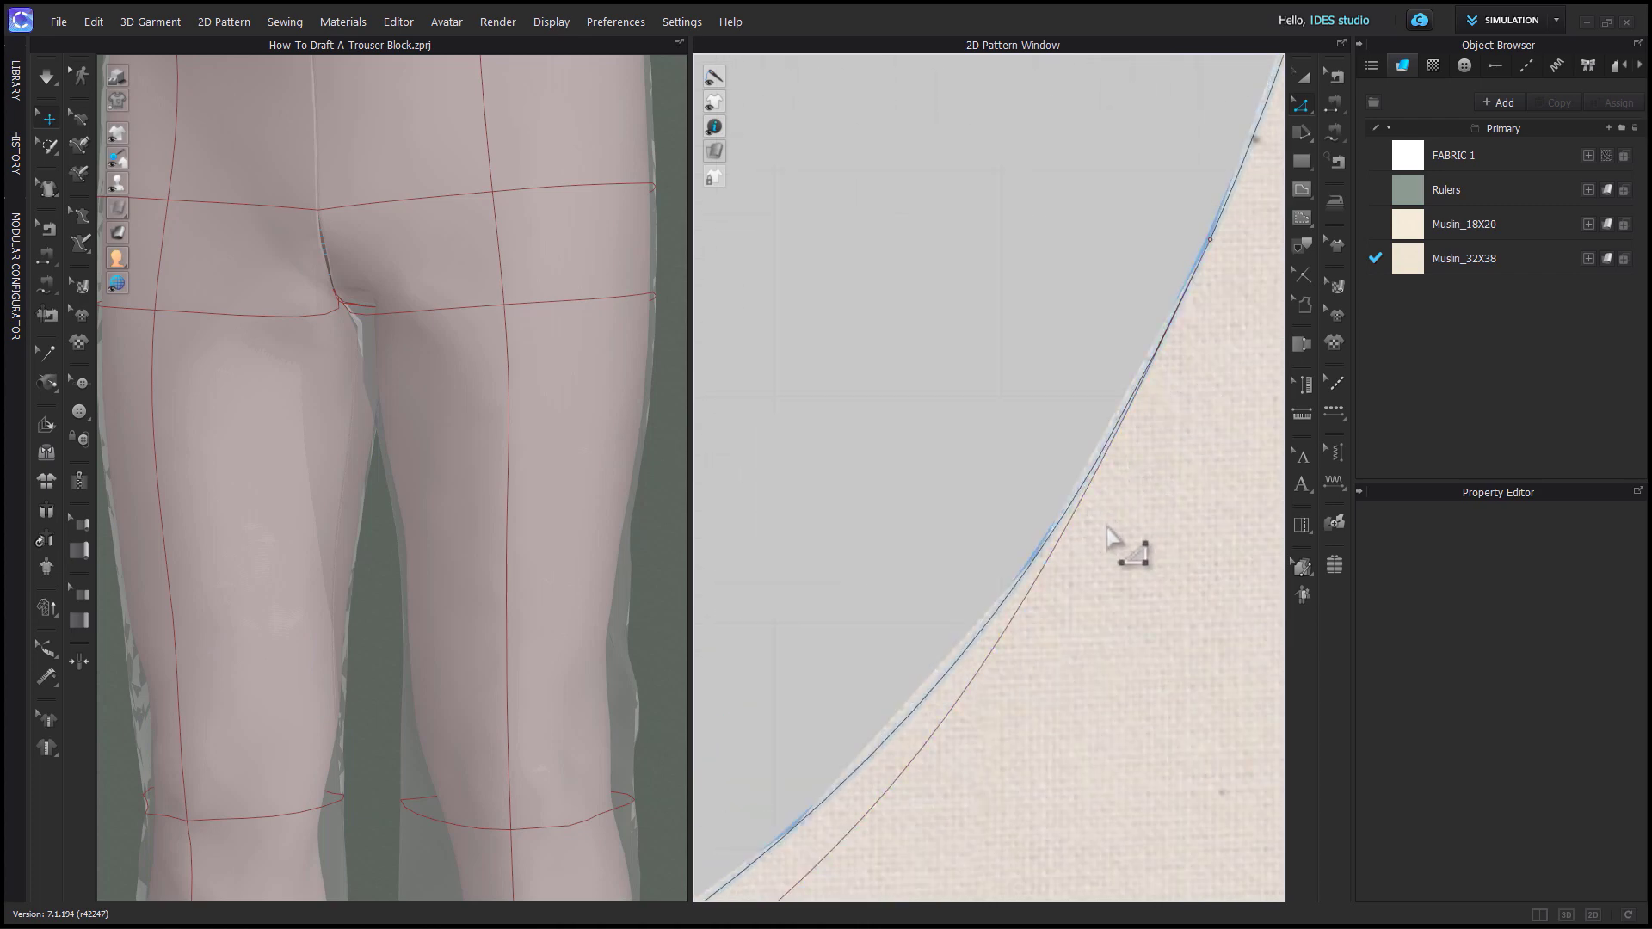
{"action": "left_click", "coordinate": [1107, 485]}
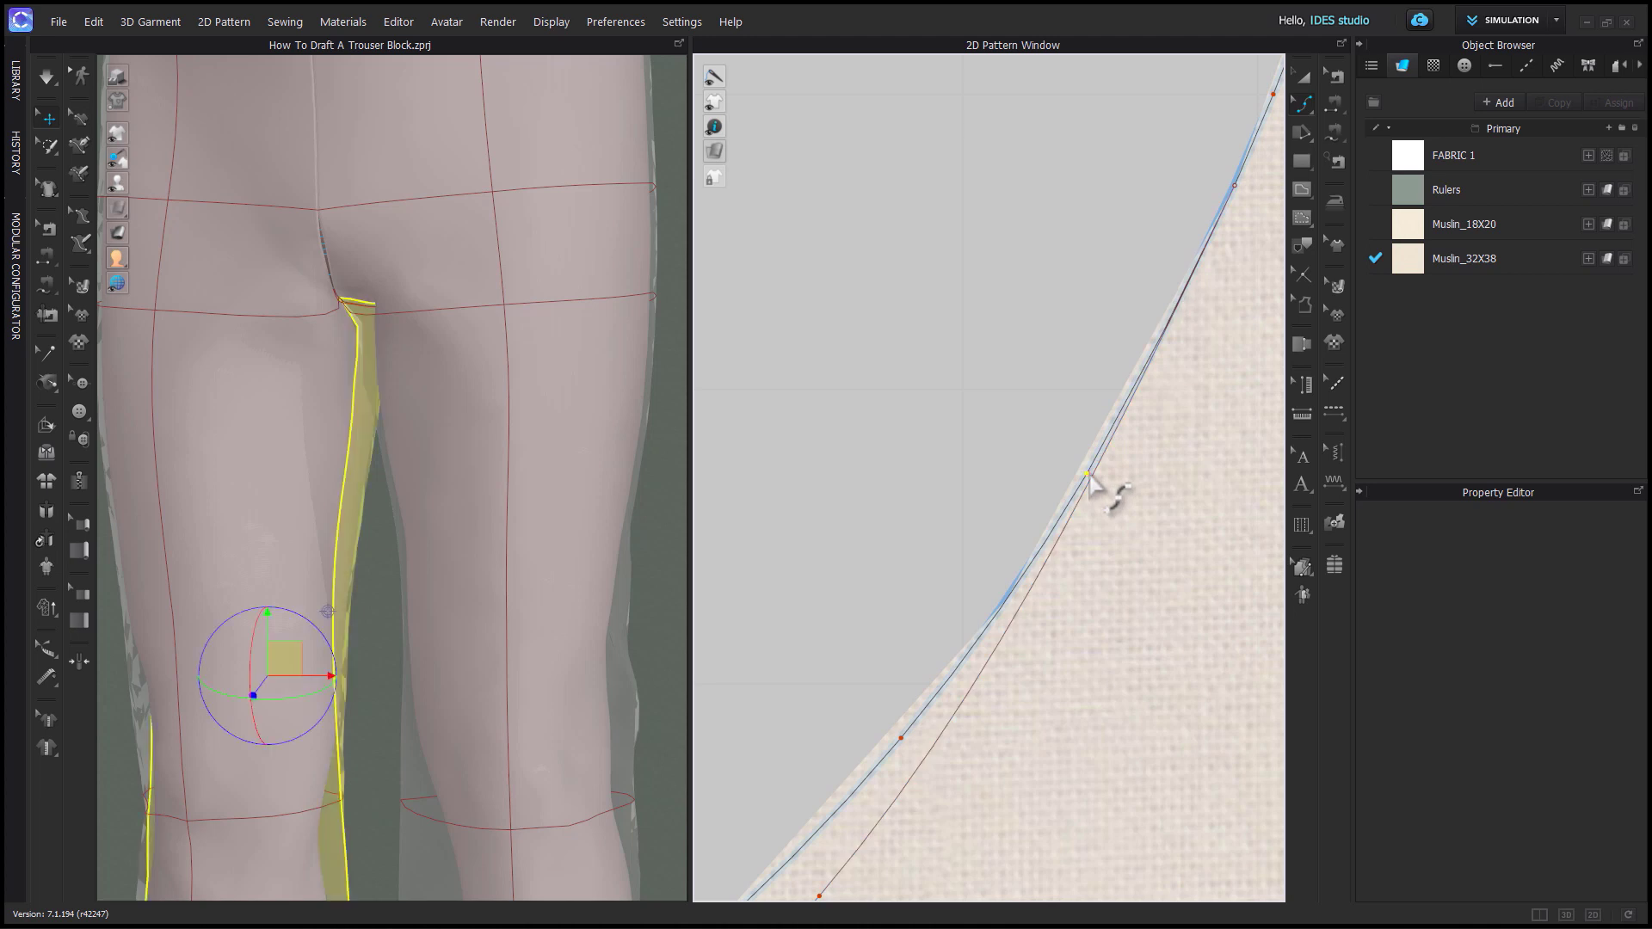
{"action": "scroll", "coordinate": [1151, 542], "scroll_direction": "down", "scroll_amount": 4}
{"action": "scroll", "coordinate": [1196, 581], "scroll_direction": "up", "scroll_amount": 2}
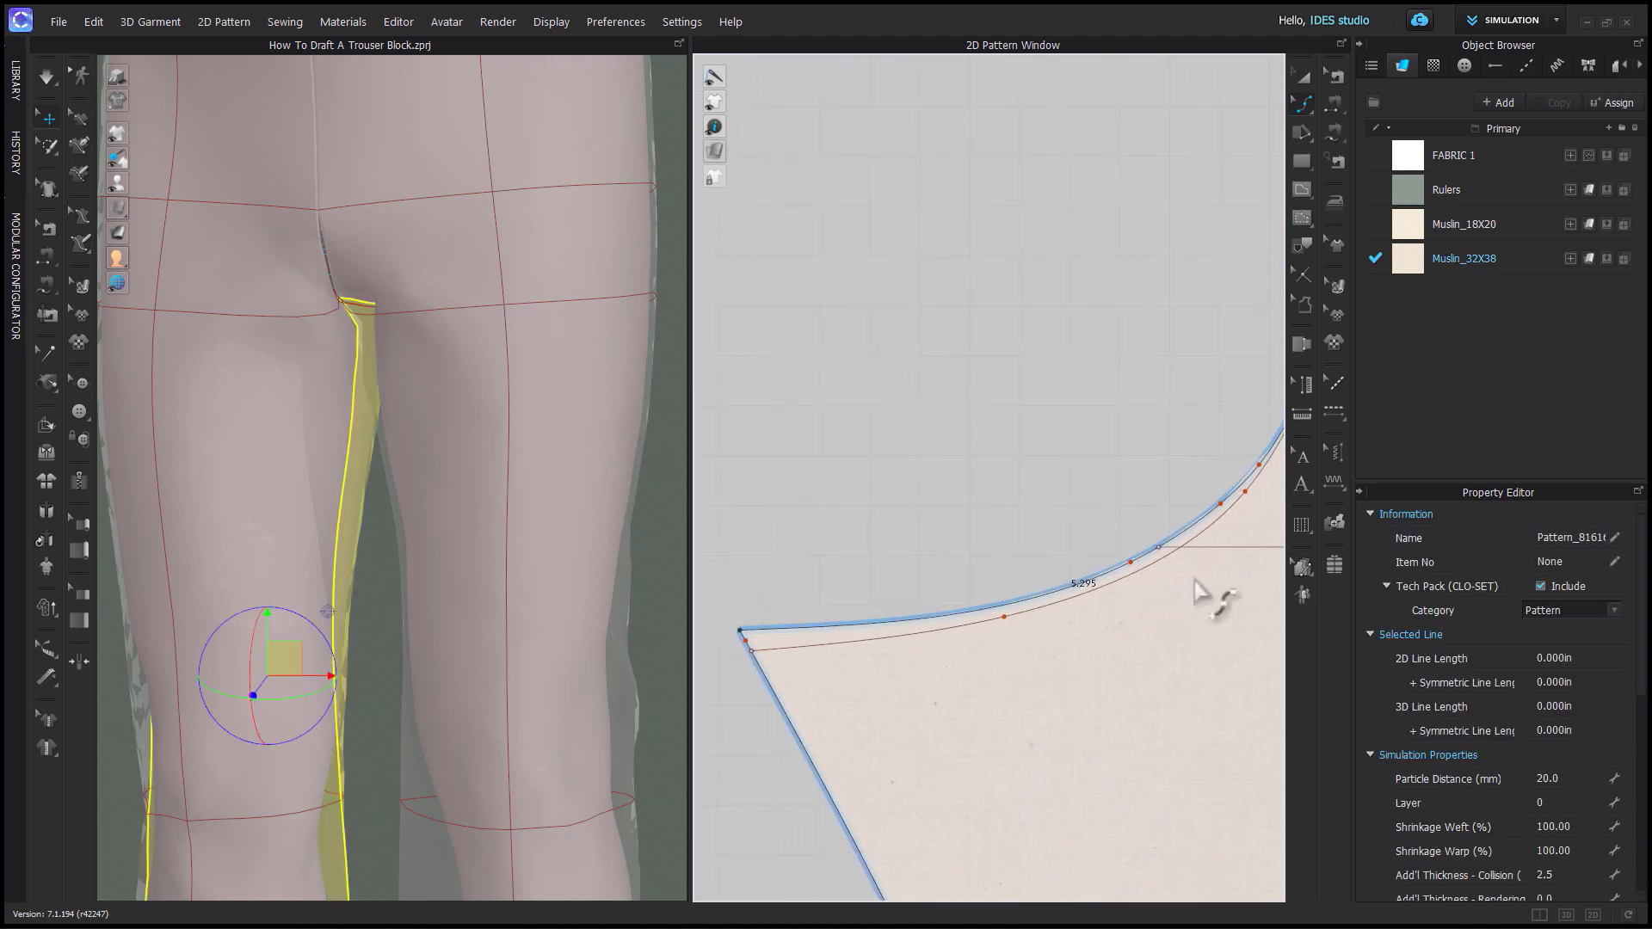
Replace the back piece's crotch outline with the new internal line.
{"action": "left_click", "coordinate": [778, 668]}
{"action": "right_click", "coordinate": [762, 631]}
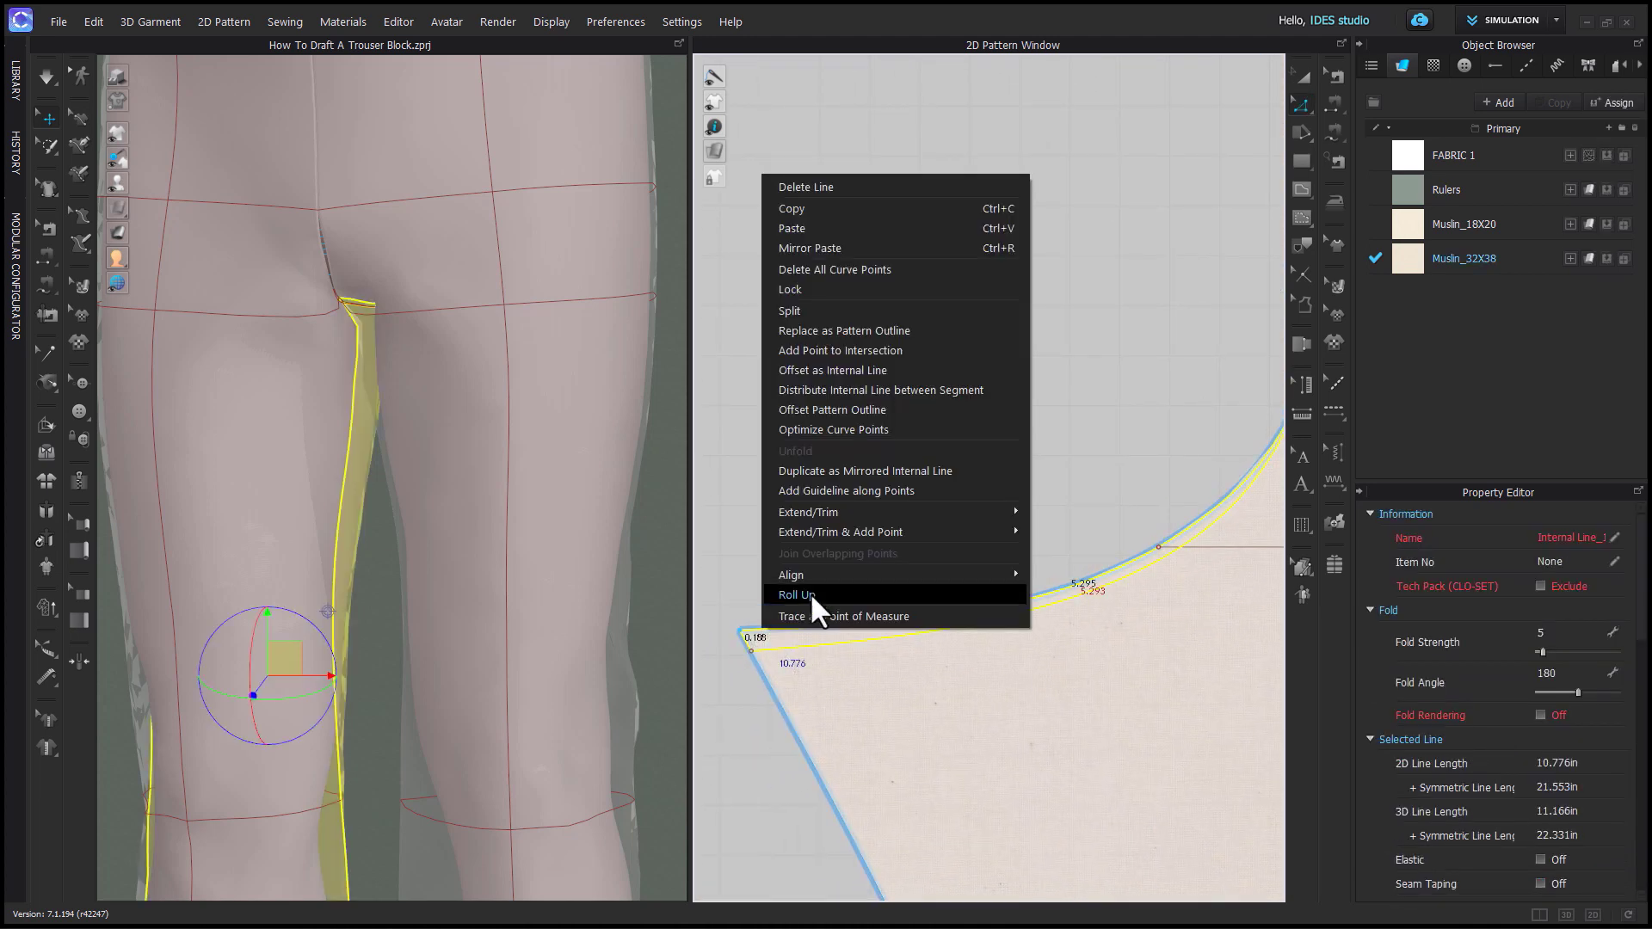
{"action": "left_click", "coordinate": [901, 332]}
Adjust the curve points of the front crotch outline and its new internal line to separate and smooth them.
{"action": "scroll", "coordinate": [989, 422], "scroll_direction": "up", "scroll_amount": 5}
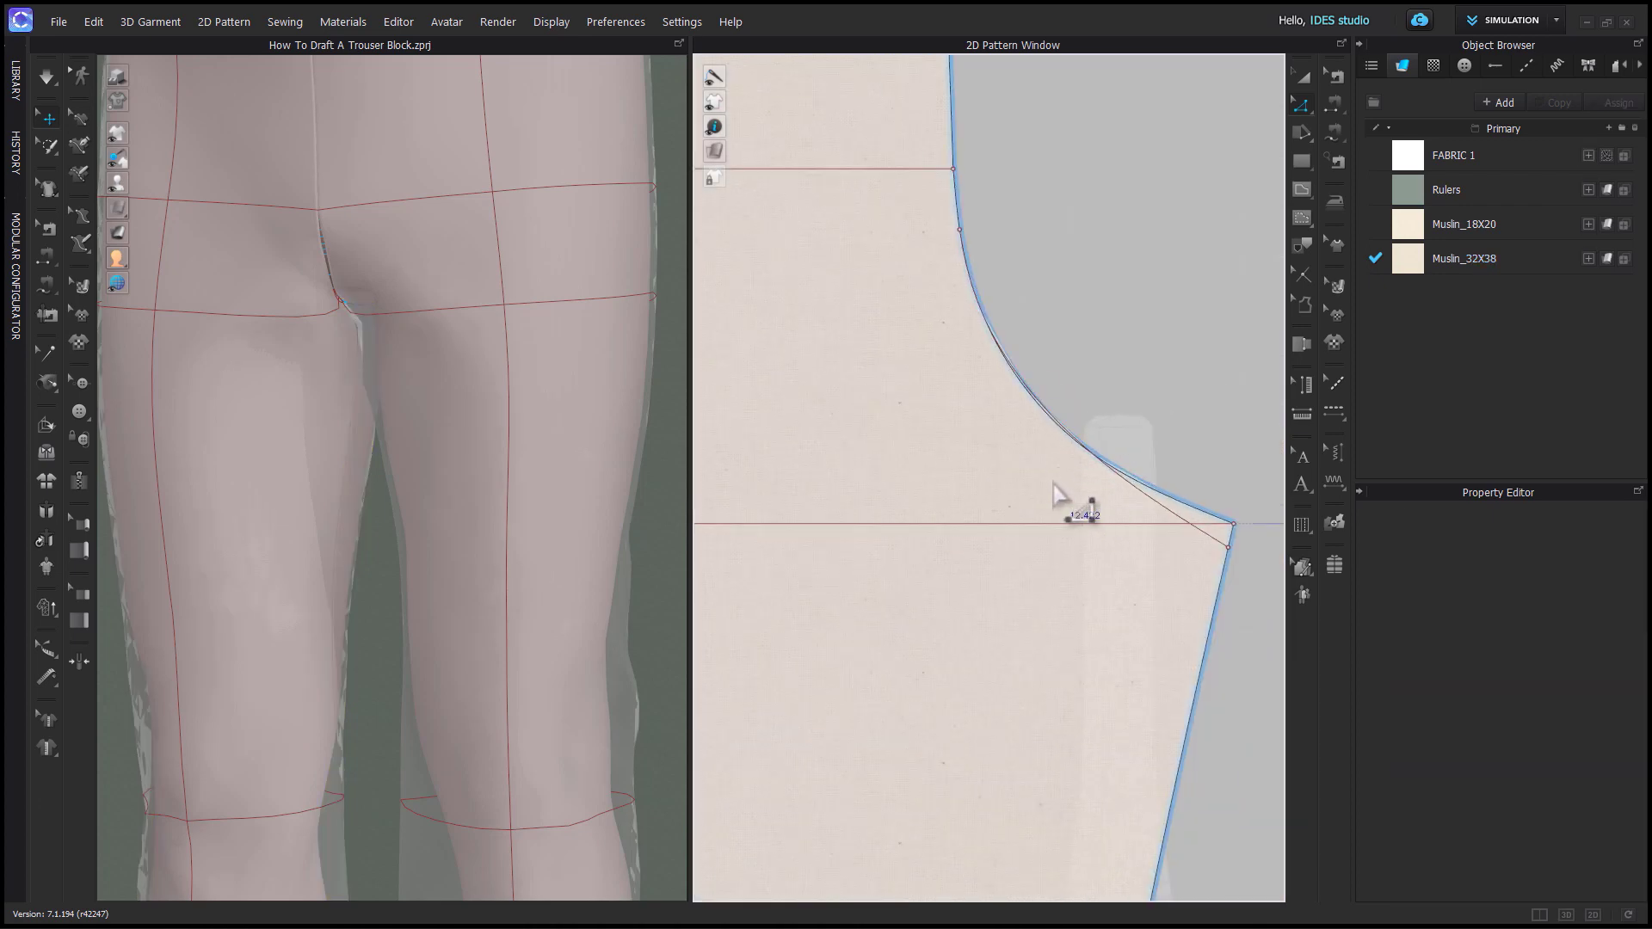
{"action": "scroll", "coordinate": [1150, 442], "scroll_direction": "down", "scroll_amount": 3}
{"action": "left_click", "coordinate": [1003, 568]}
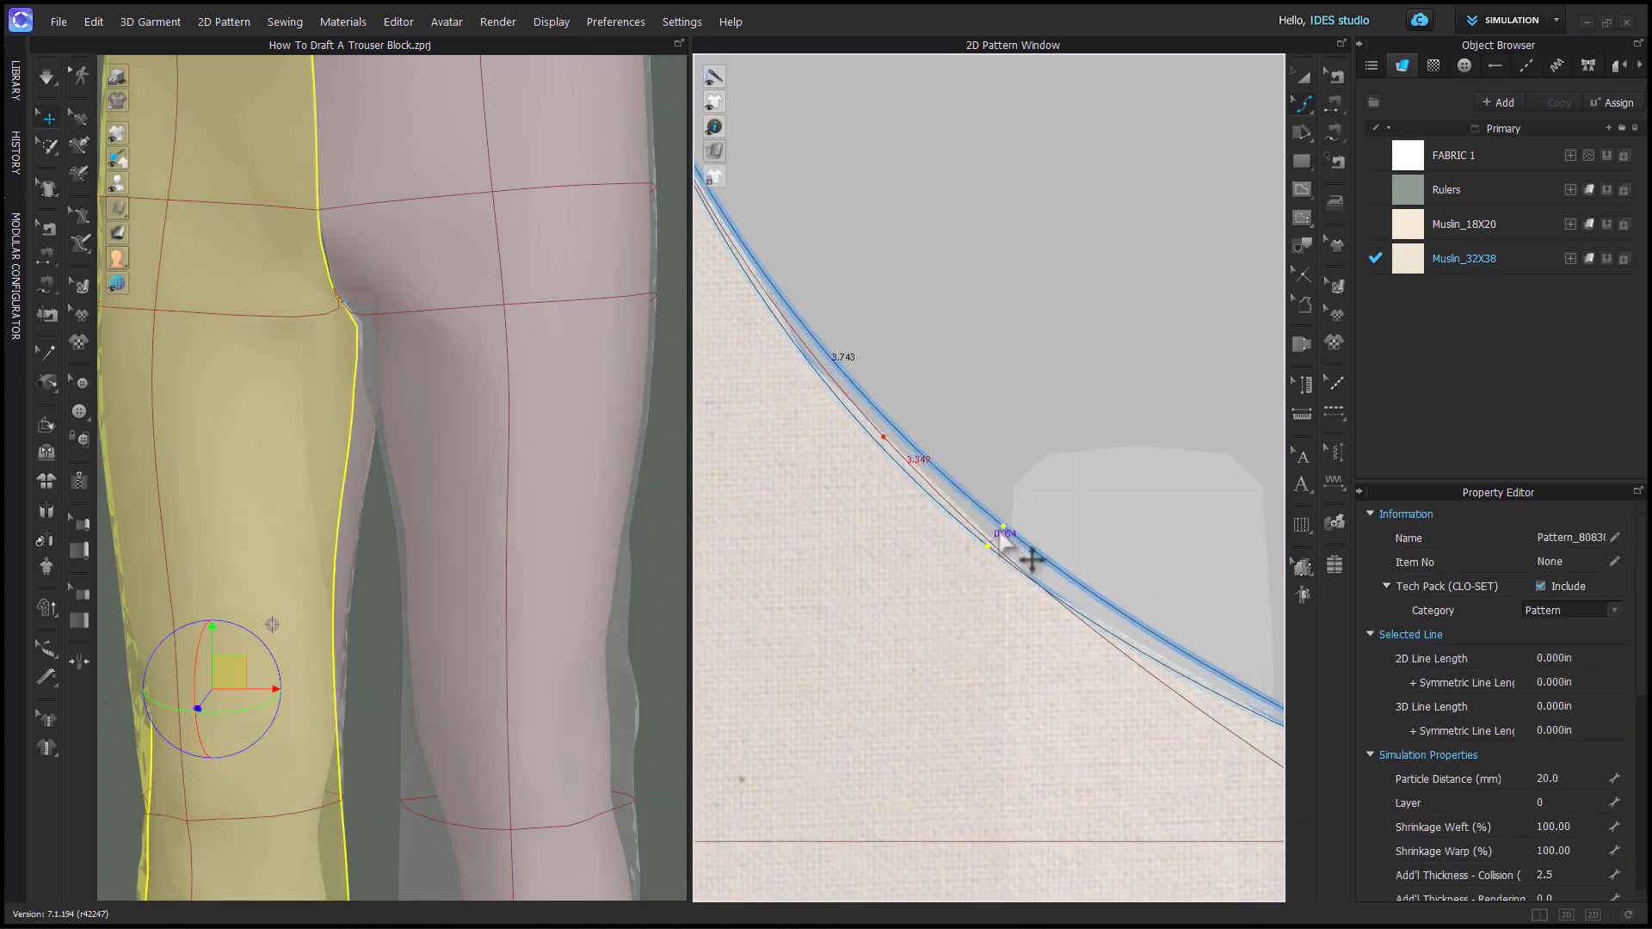
{"action": "scroll", "coordinate": [919, 366], "scroll_direction": "up", "scroll_amount": 3}
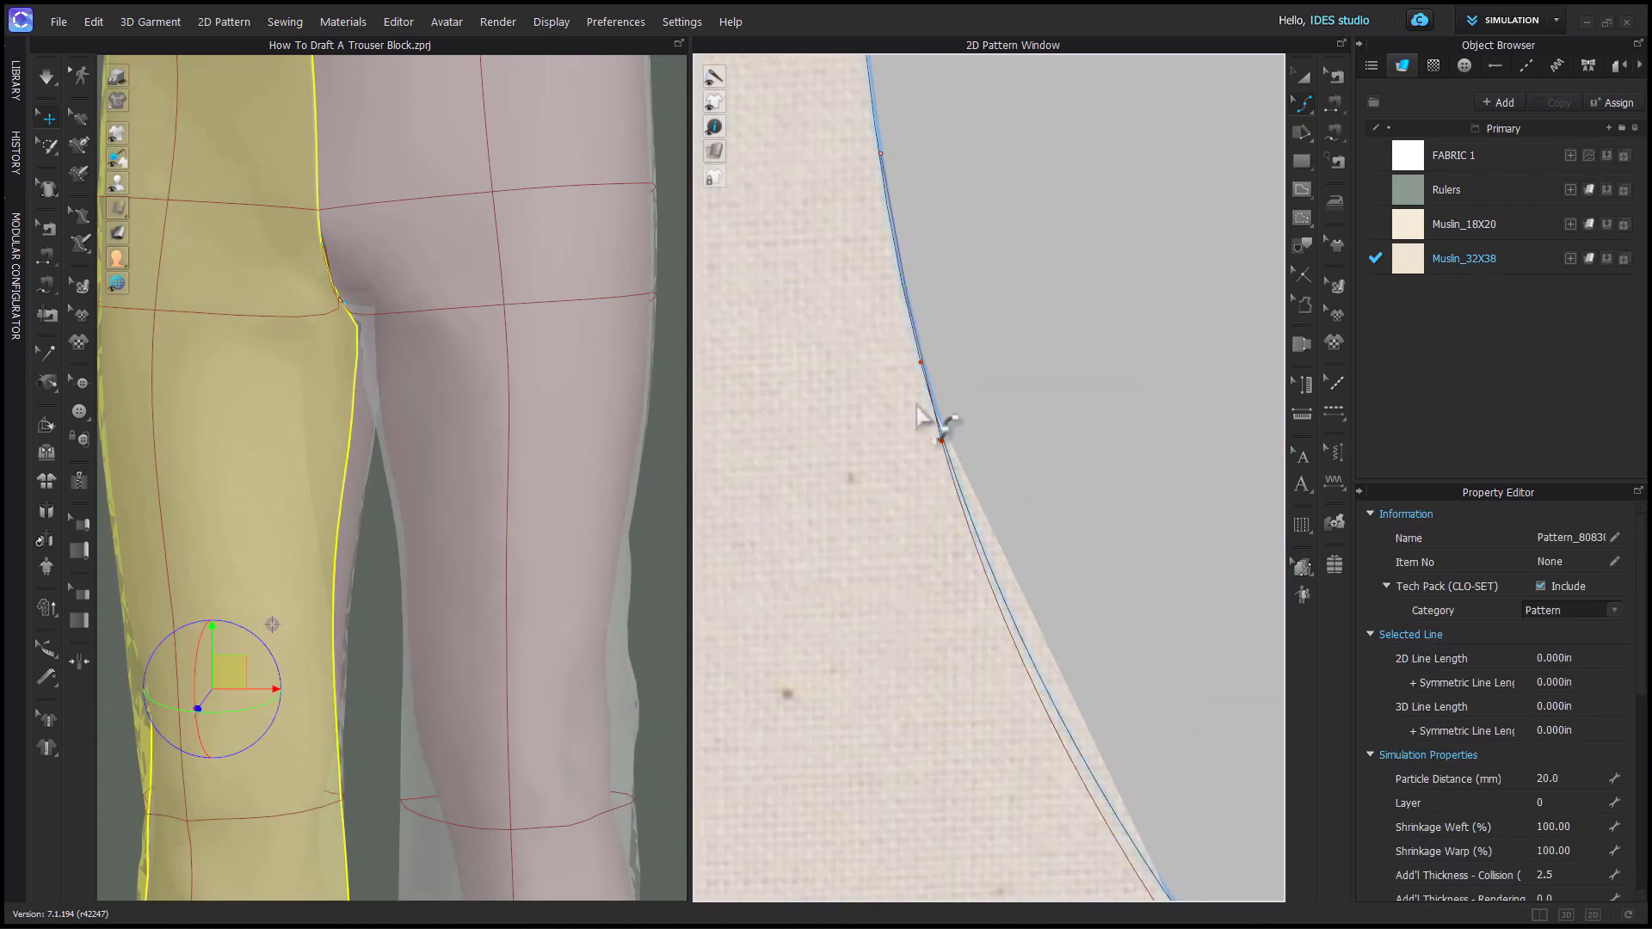
{"action": "scroll", "coordinate": [970, 384], "scroll_direction": "down", "scroll_amount": 4}
{"action": "scroll", "coordinate": [938, 357], "scroll_direction": "up", "scroll_amount": 2}
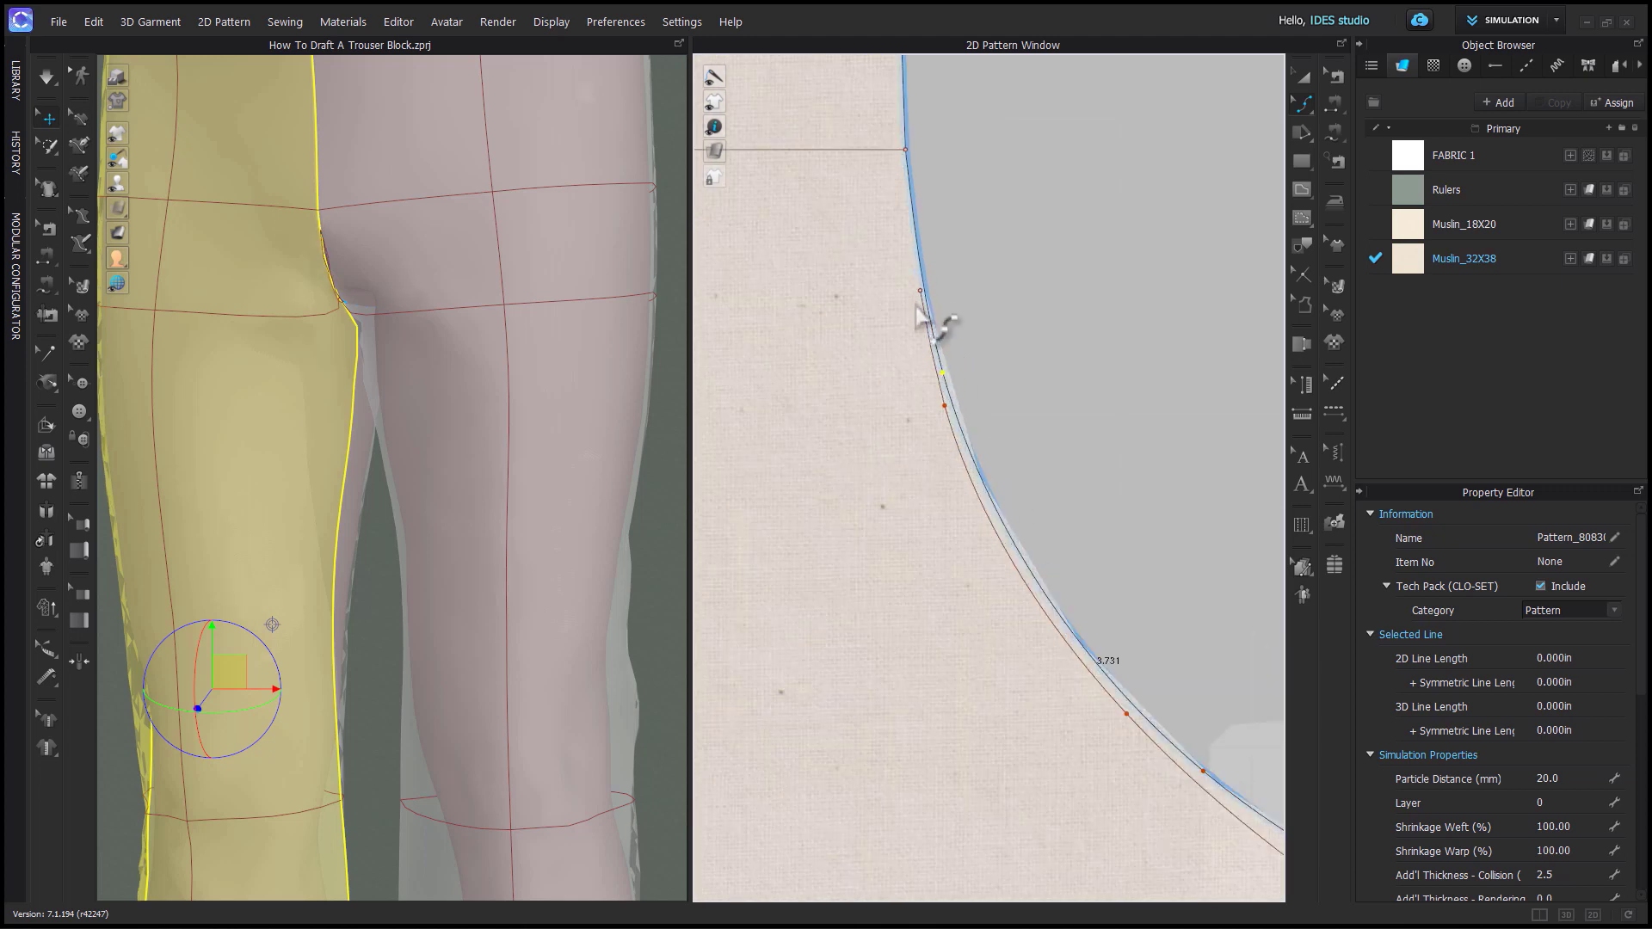
{"action": "scroll", "coordinate": [1039, 579], "scroll_direction": "down", "scroll_amount": 3}
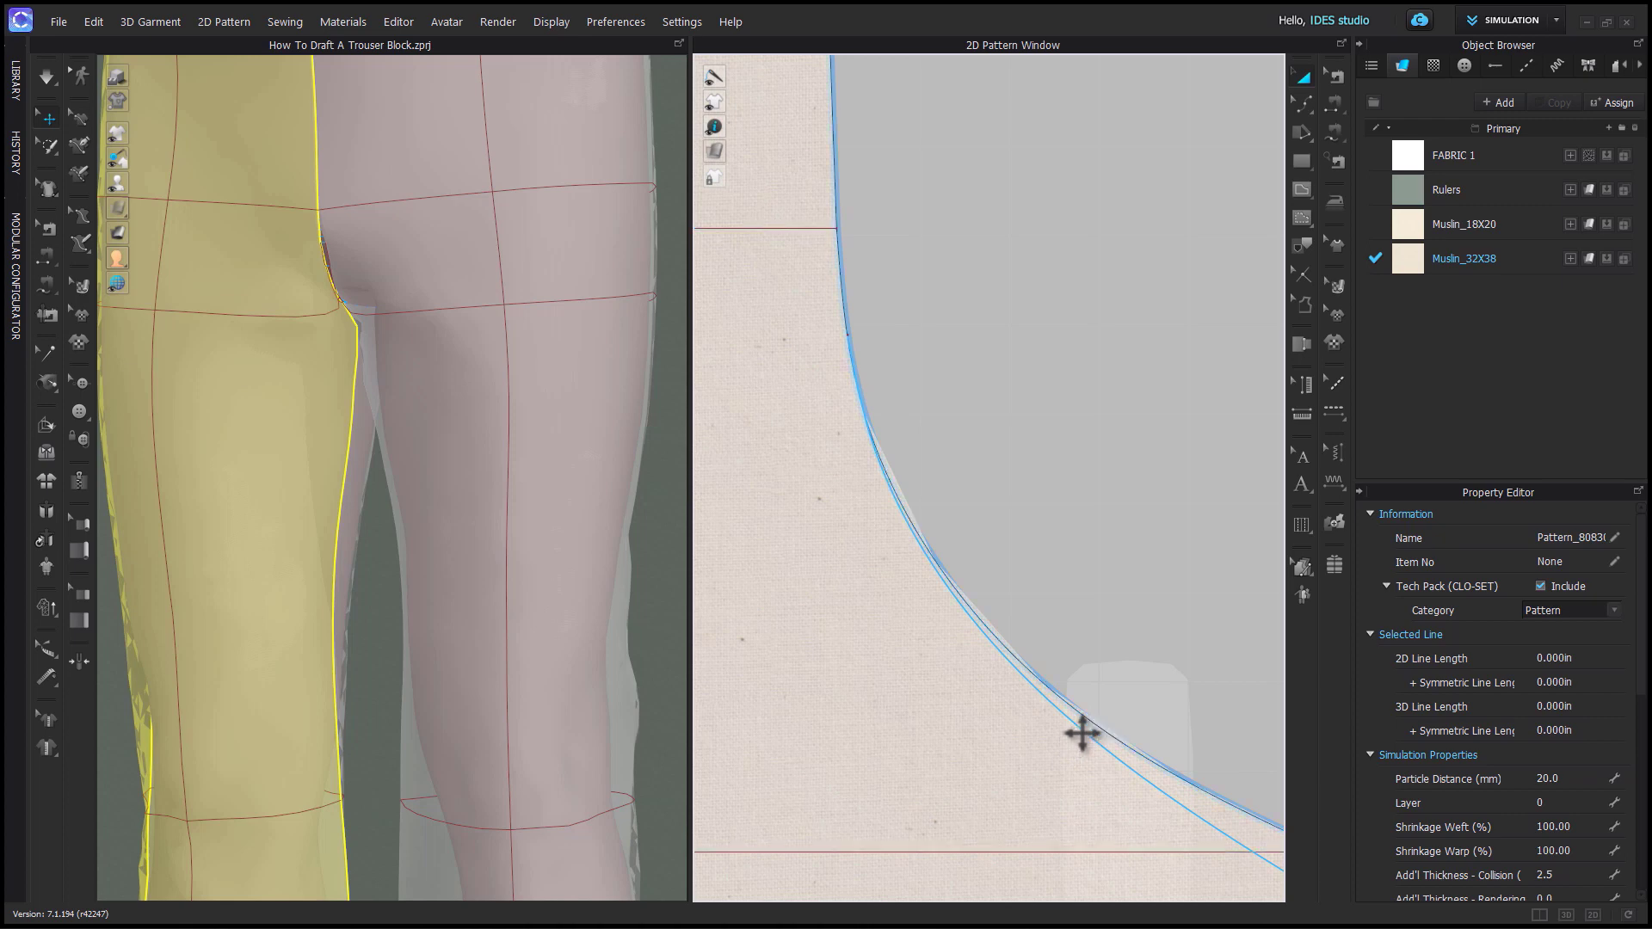
Extend or trim the front's new internal line to the pattern outline with added points, and replace the crotch outline with it.
{"action": "right_click", "coordinate": [1079, 733]}
{"action": "mouse_move", "coordinate": [1202, 635]}
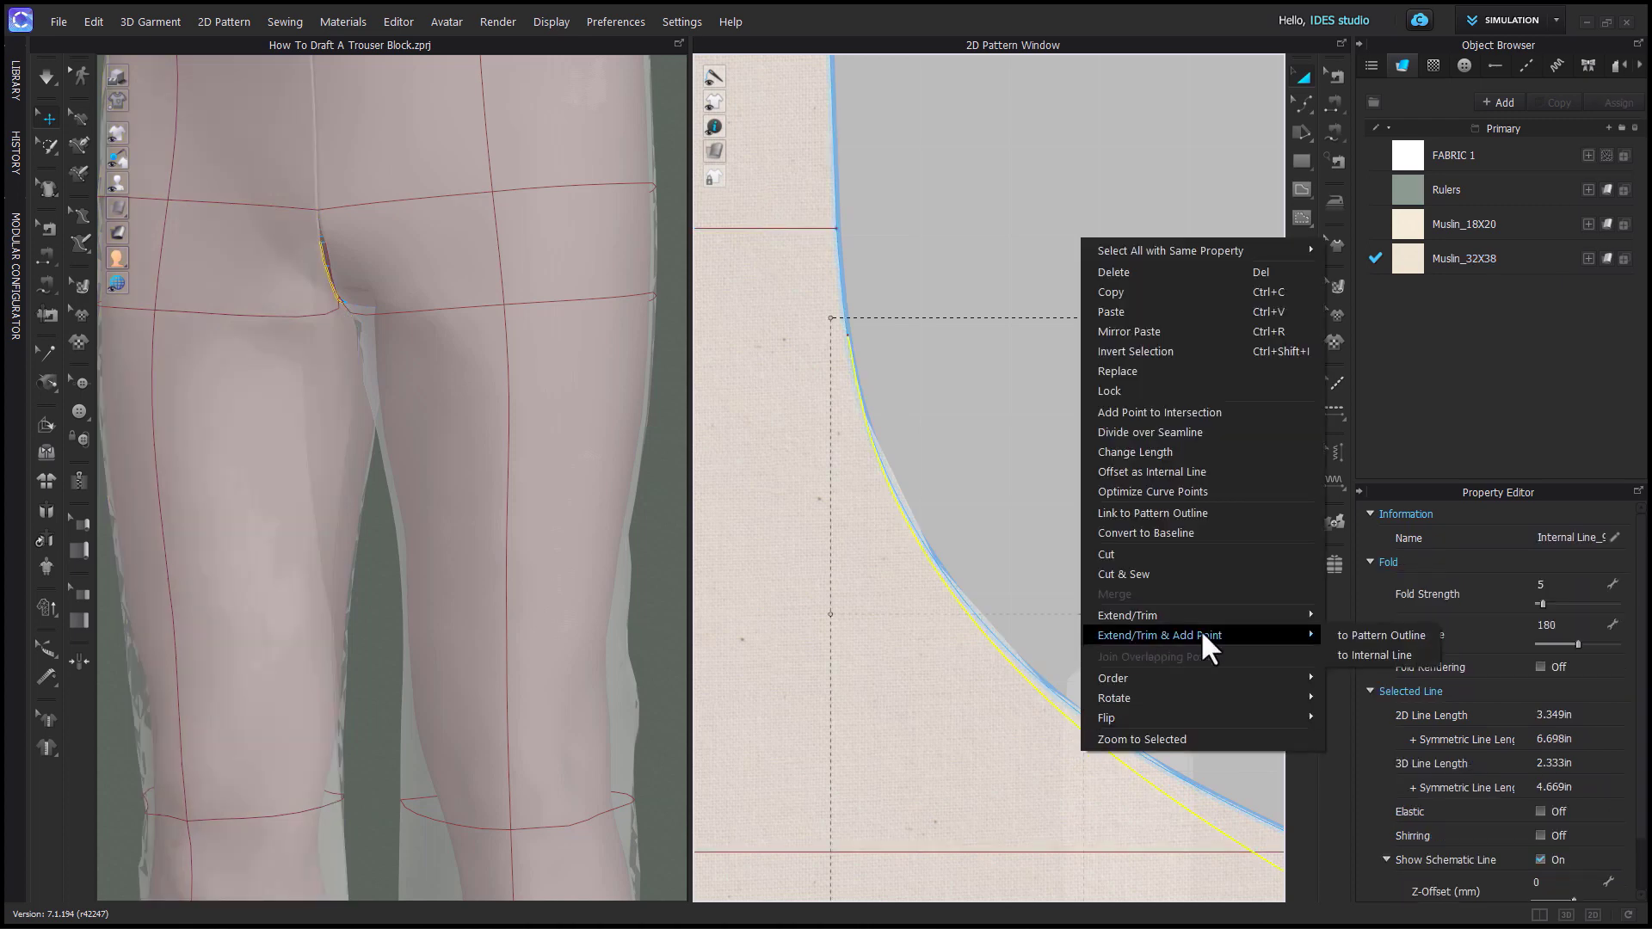
{"action": "left_click", "coordinate": [1361, 635]}
{"action": "scroll", "coordinate": [1039, 609], "scroll_direction": "up", "scroll_amount": 3}
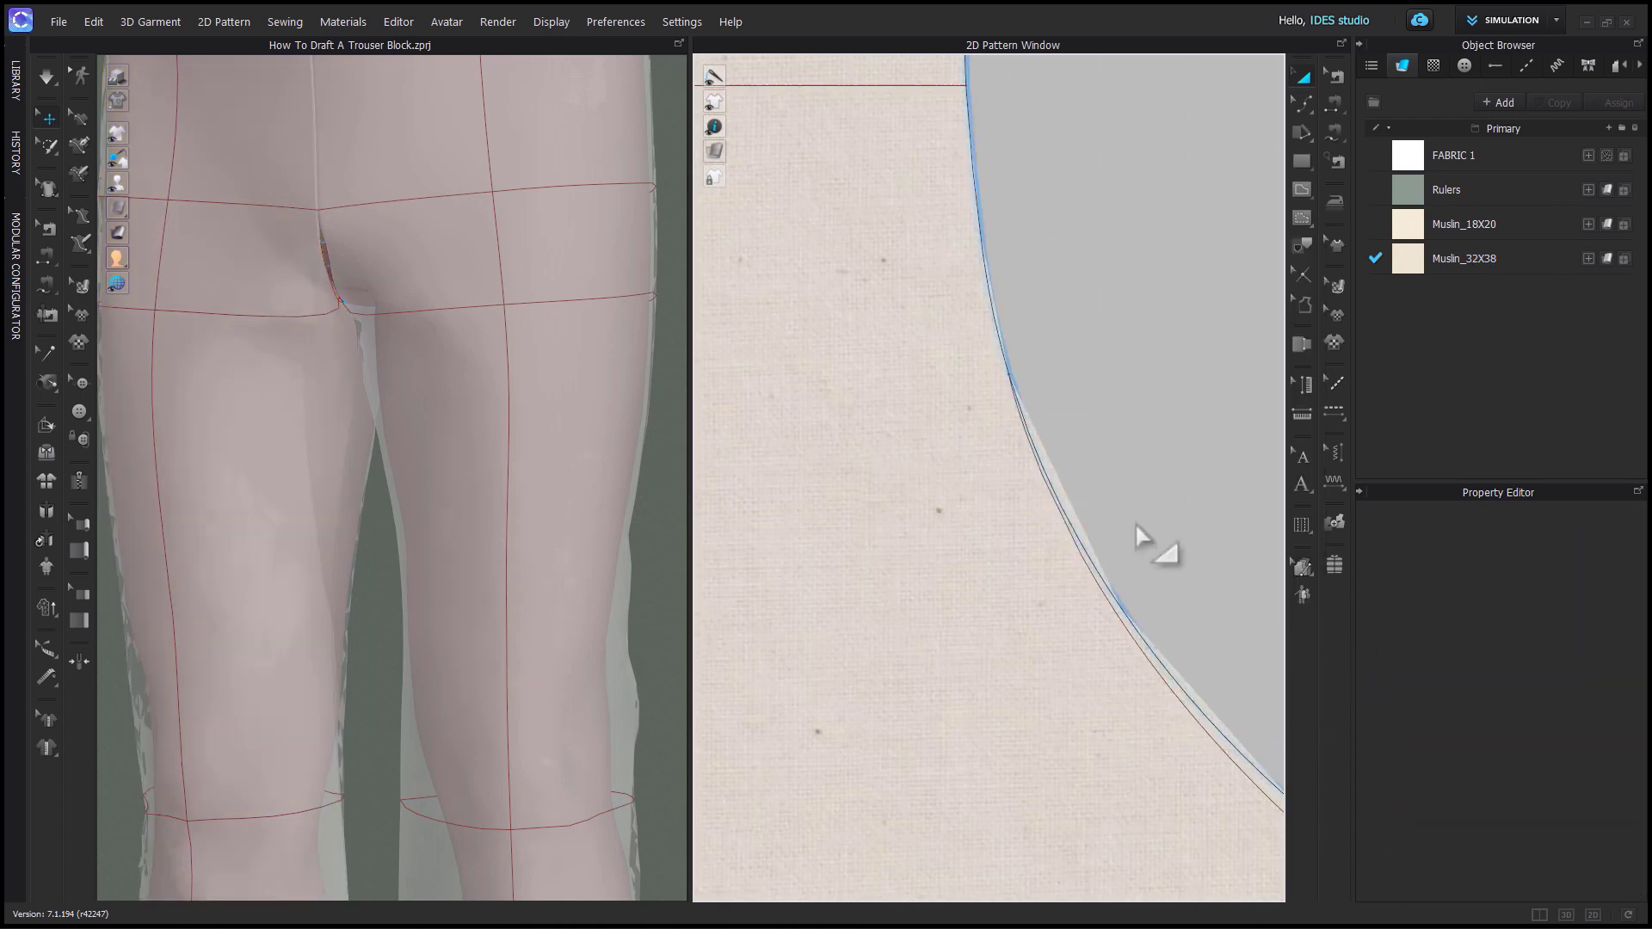
{"action": "scroll", "coordinate": [1058, 602], "scroll_direction": "down", "scroll_amount": 3}
{"action": "left_click", "coordinate": [1013, 675]}
{"action": "right_click", "coordinate": [1017, 669]}
{"action": "left_click", "coordinate": [1100, 441]}
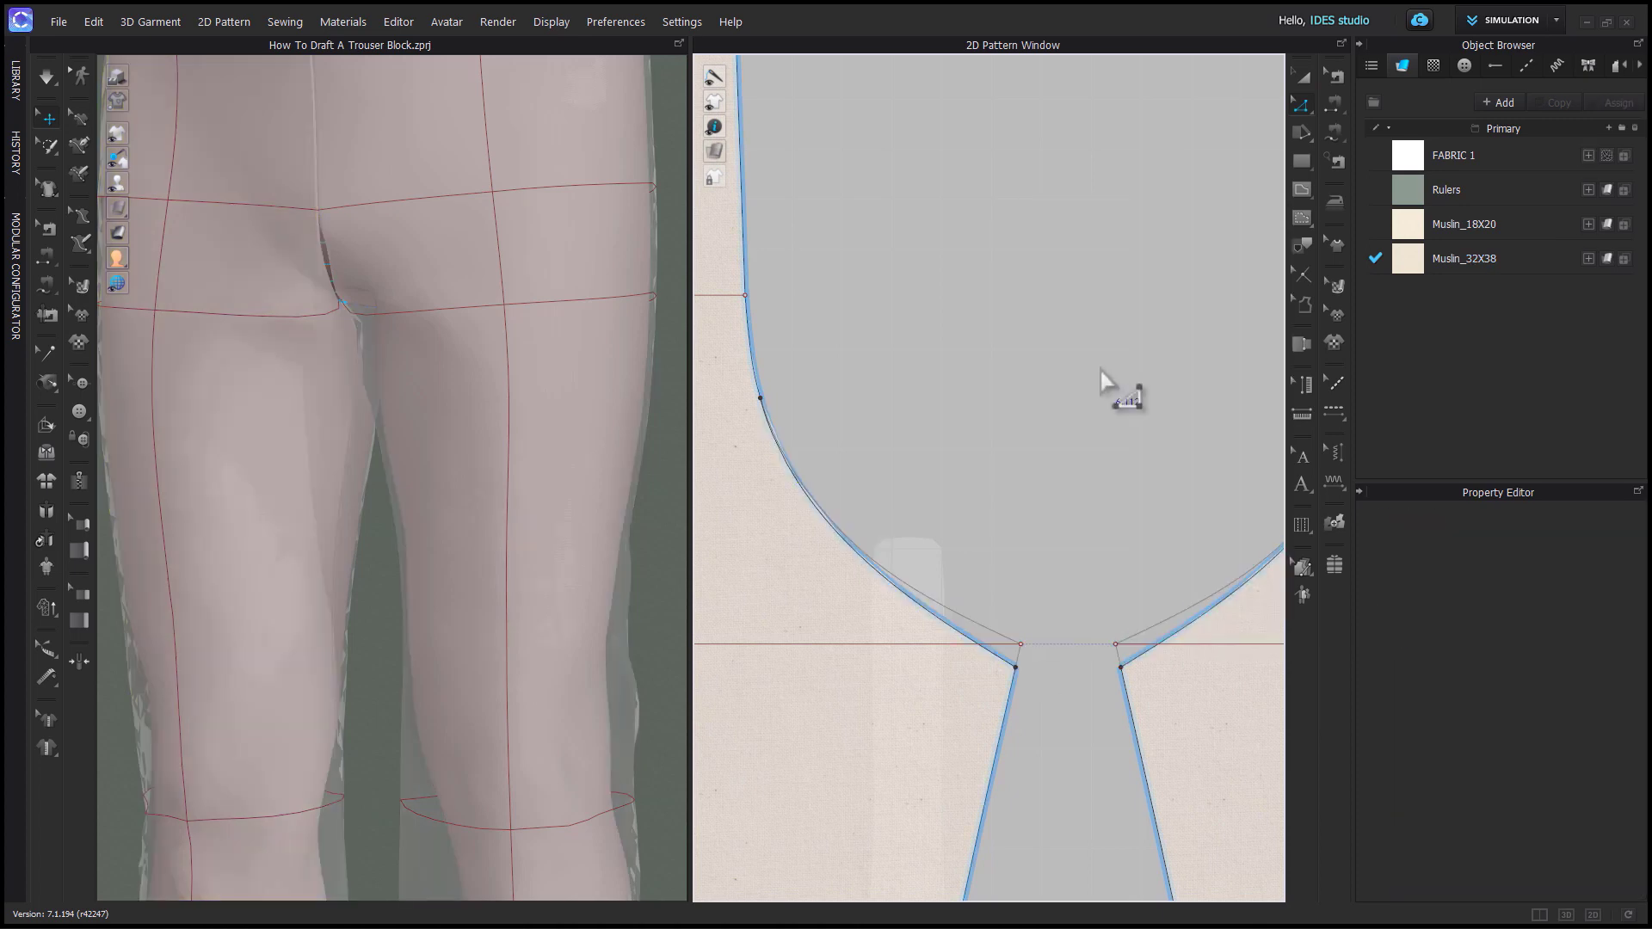
Edit the sewing so the front inseam and front crotch seams end exactly at the new crotch points.
{"action": "scroll", "coordinate": [1139, 608], "scroll_direction": "down", "scroll_amount": 2}
{"action": "left_click", "coordinate": [1102, 583]}
{"action": "scroll", "coordinate": [1222, 646], "scroll_direction": "down", "scroll_amount": 4}
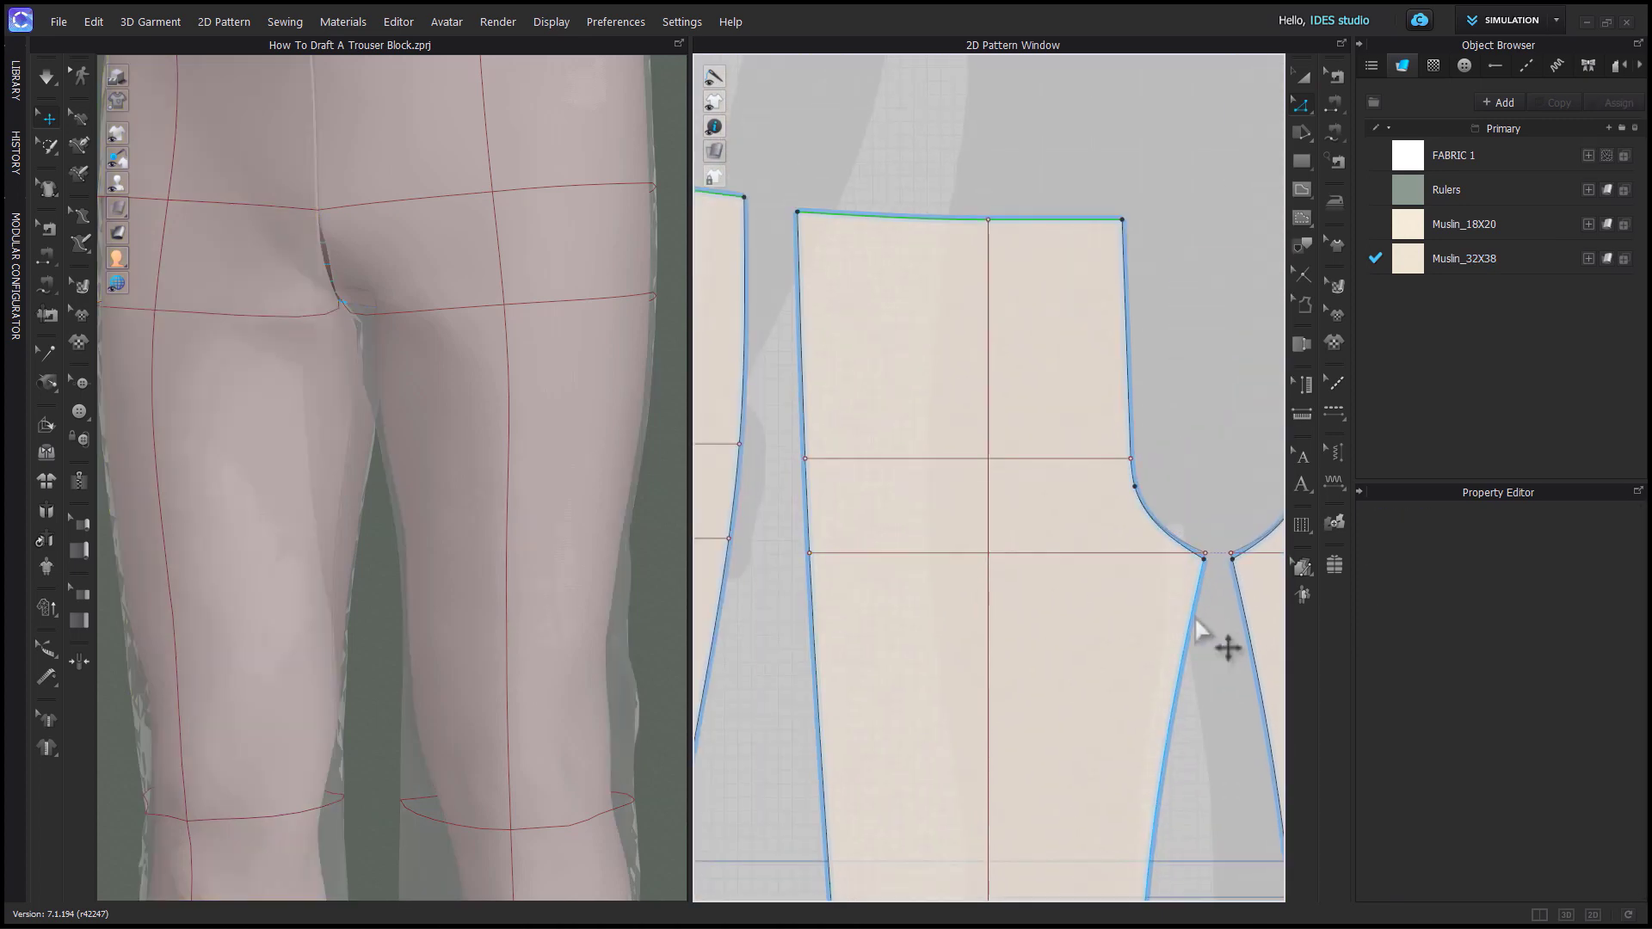
{"action": "key", "text": "b"}
{"action": "scroll", "coordinate": [1032, 684], "scroll_direction": "up", "scroll_amount": 3}
{"action": "left_click", "coordinate": [1005, 593]}
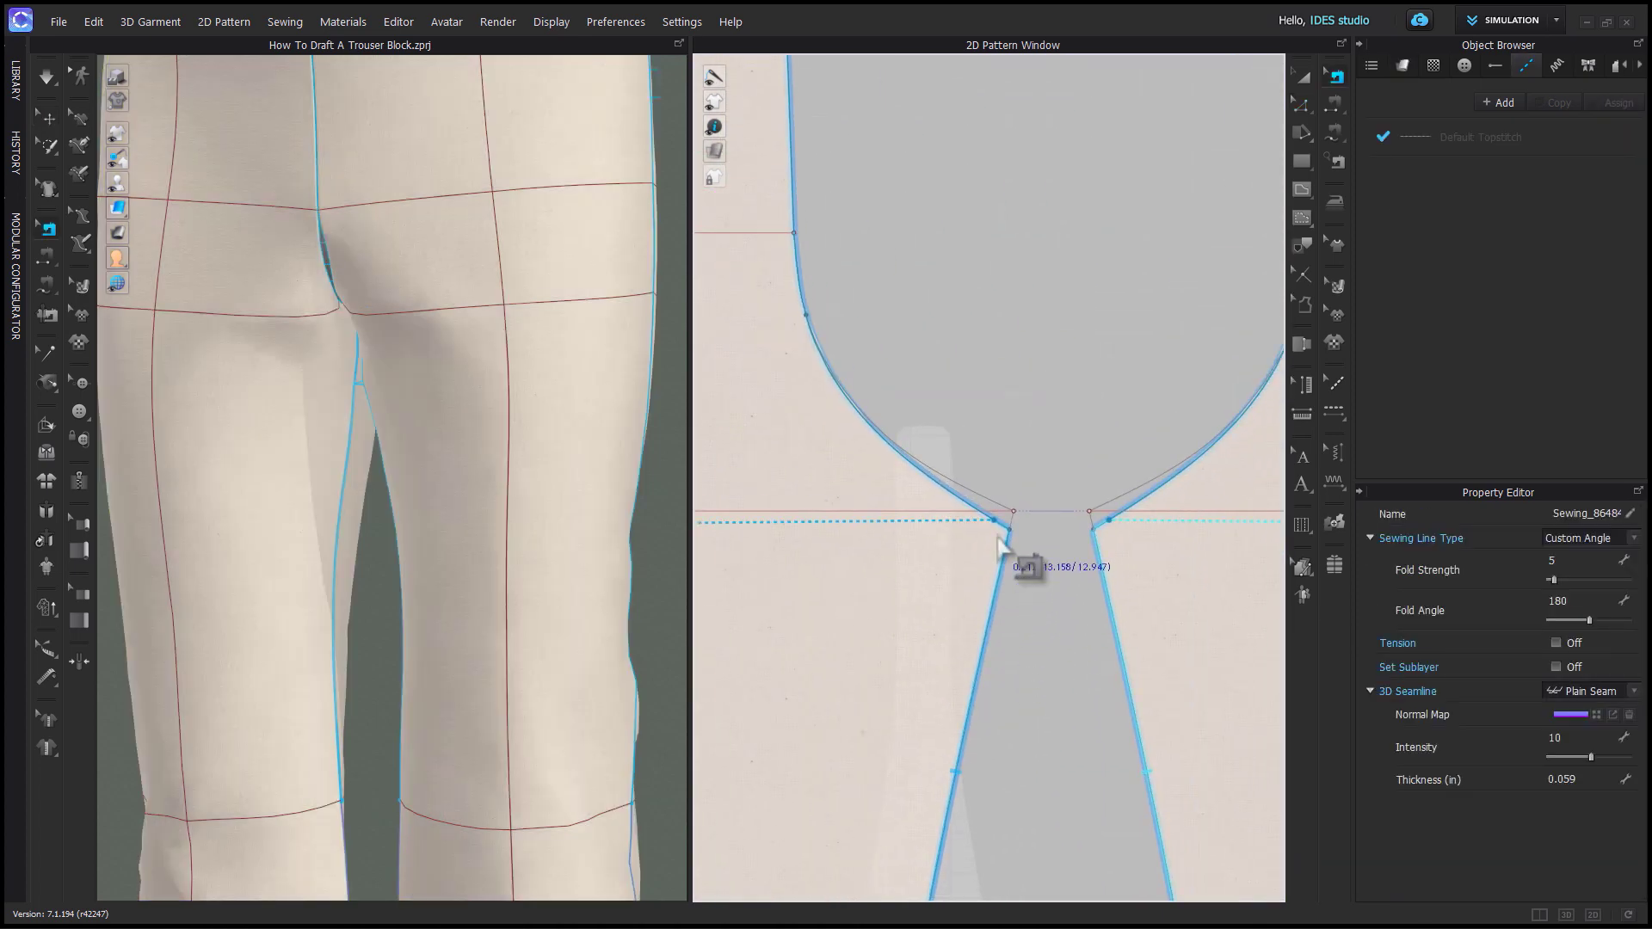
{"action": "scroll", "coordinate": [1000, 547], "scroll_direction": "up", "scroll_amount": 1}
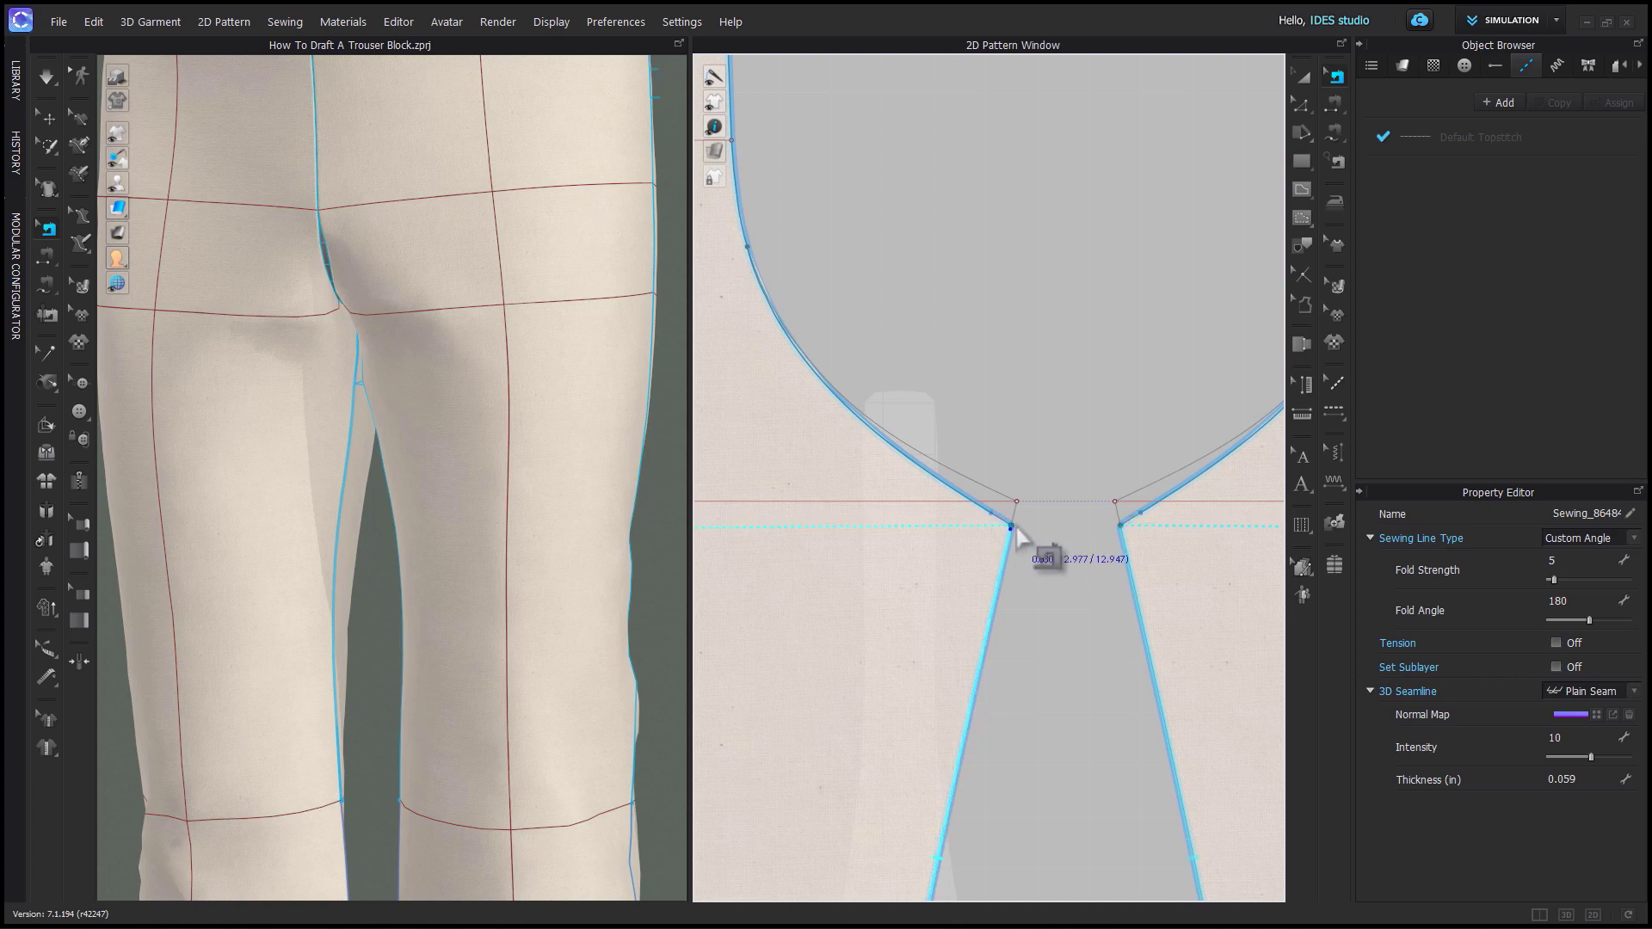
{"action": "left_click", "coordinate": [1013, 534]}
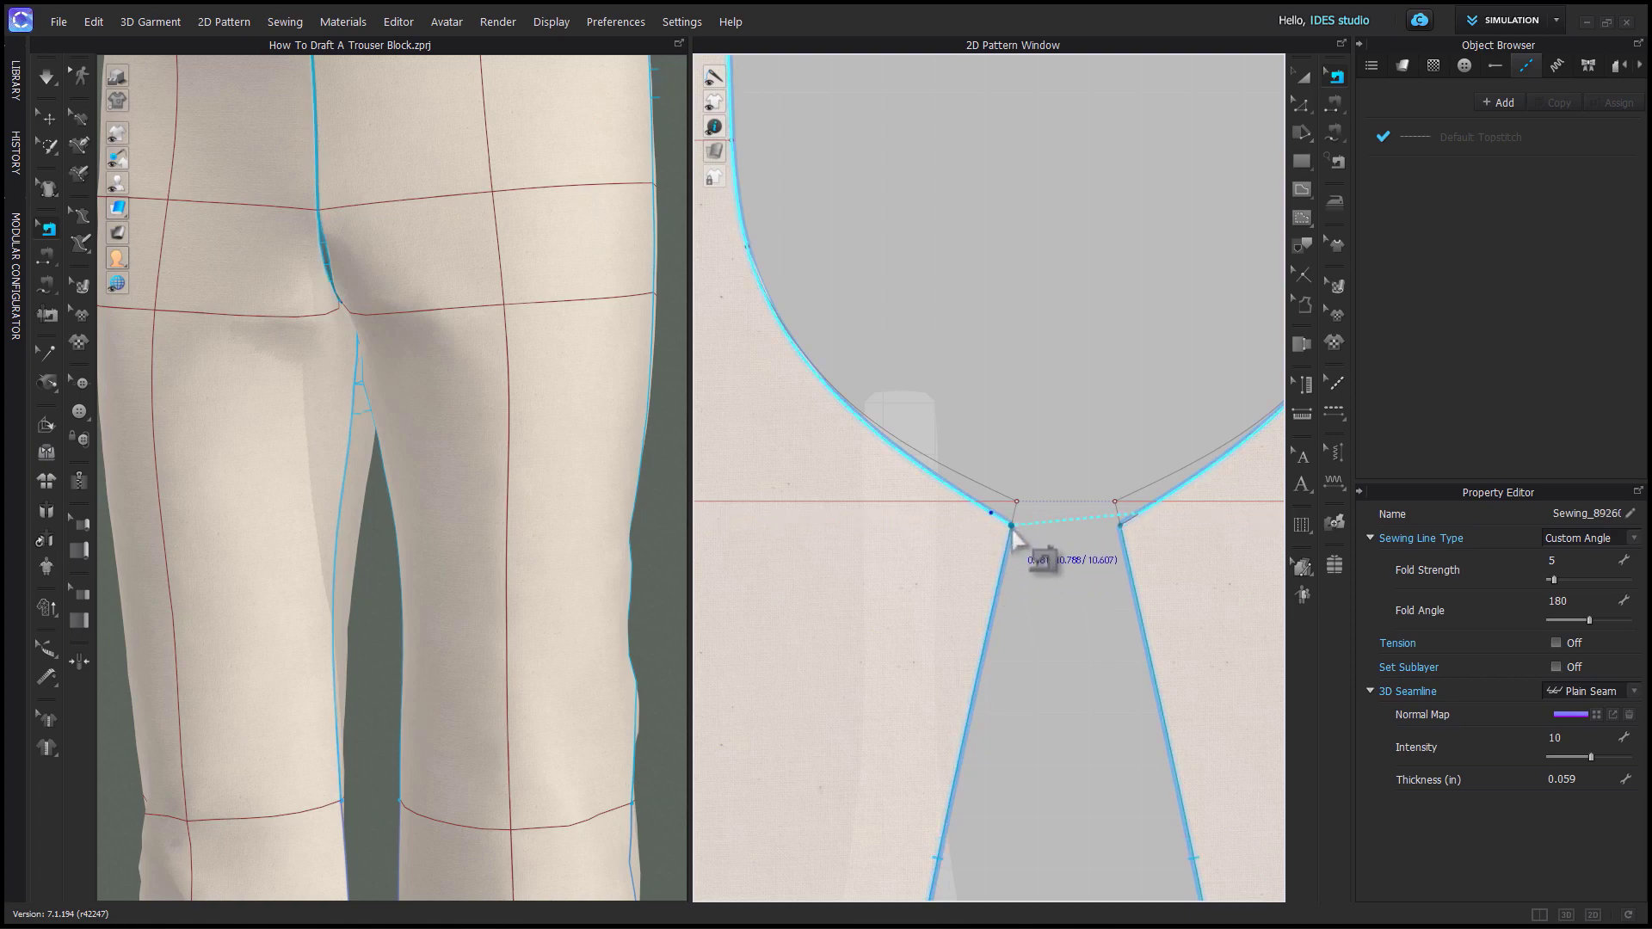
{"action": "left_click_drag", "start_coordinate": [1139, 516], "coordinate": [1120, 527]}
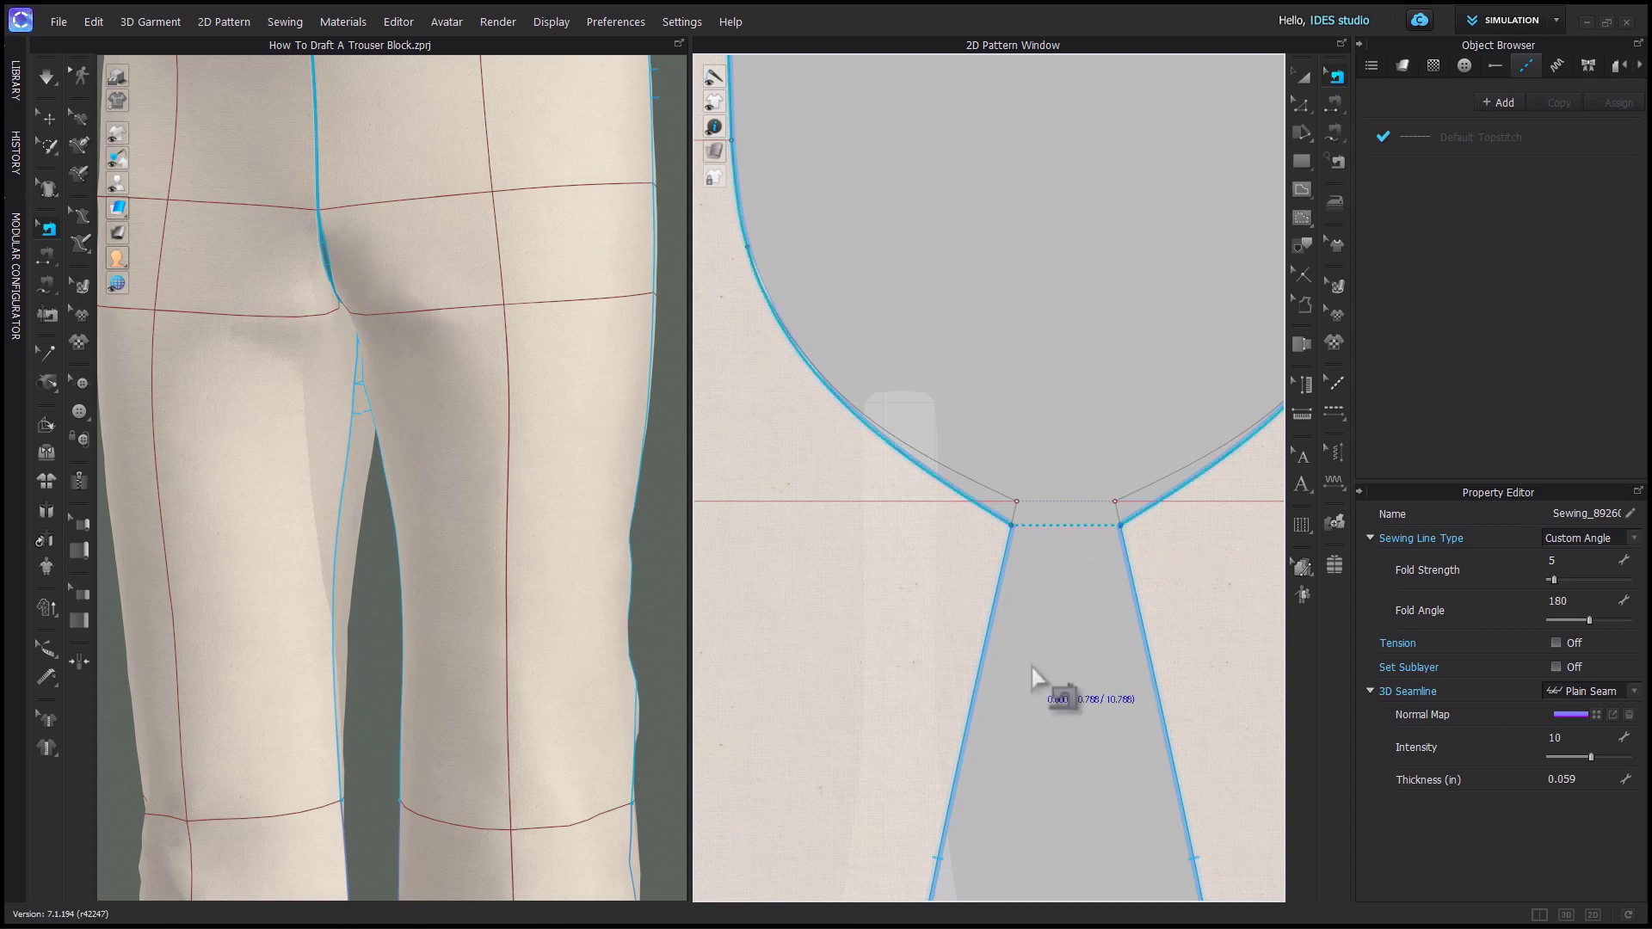
Correct the remaining seam ends around the reshaped crotch and check the sewn trouser pieces.
{"action": "scroll", "coordinate": [1032, 671], "scroll_direction": "down", "scroll_amount": 5}
{"action": "scroll", "coordinate": [828, 491], "scroll_direction": "up", "scroll_amount": 6}
{"action": "left_click_drag", "start_coordinate": [961, 427], "coordinate": [927, 429]}
{"action": "left_click", "coordinate": [990, 421]}
{"action": "scroll", "coordinate": [927, 430], "scroll_direction": "down", "scroll_amount": 6}
{"action": "middle_click_drag", "start_coordinate": [1067, 550], "coordinate": [641, 562]}
{"action": "scroll", "coordinate": [1208, 449], "scroll_direction": "up", "scroll_amount": 6}
{"action": "scroll", "coordinate": [1192, 589], "scroll_direction": "down", "scroll_amount": 6}
{"action": "middle_click_drag", "start_coordinate": [1068, 658], "coordinate": [1105, 632]}
{"action": "key", "text": "q"}
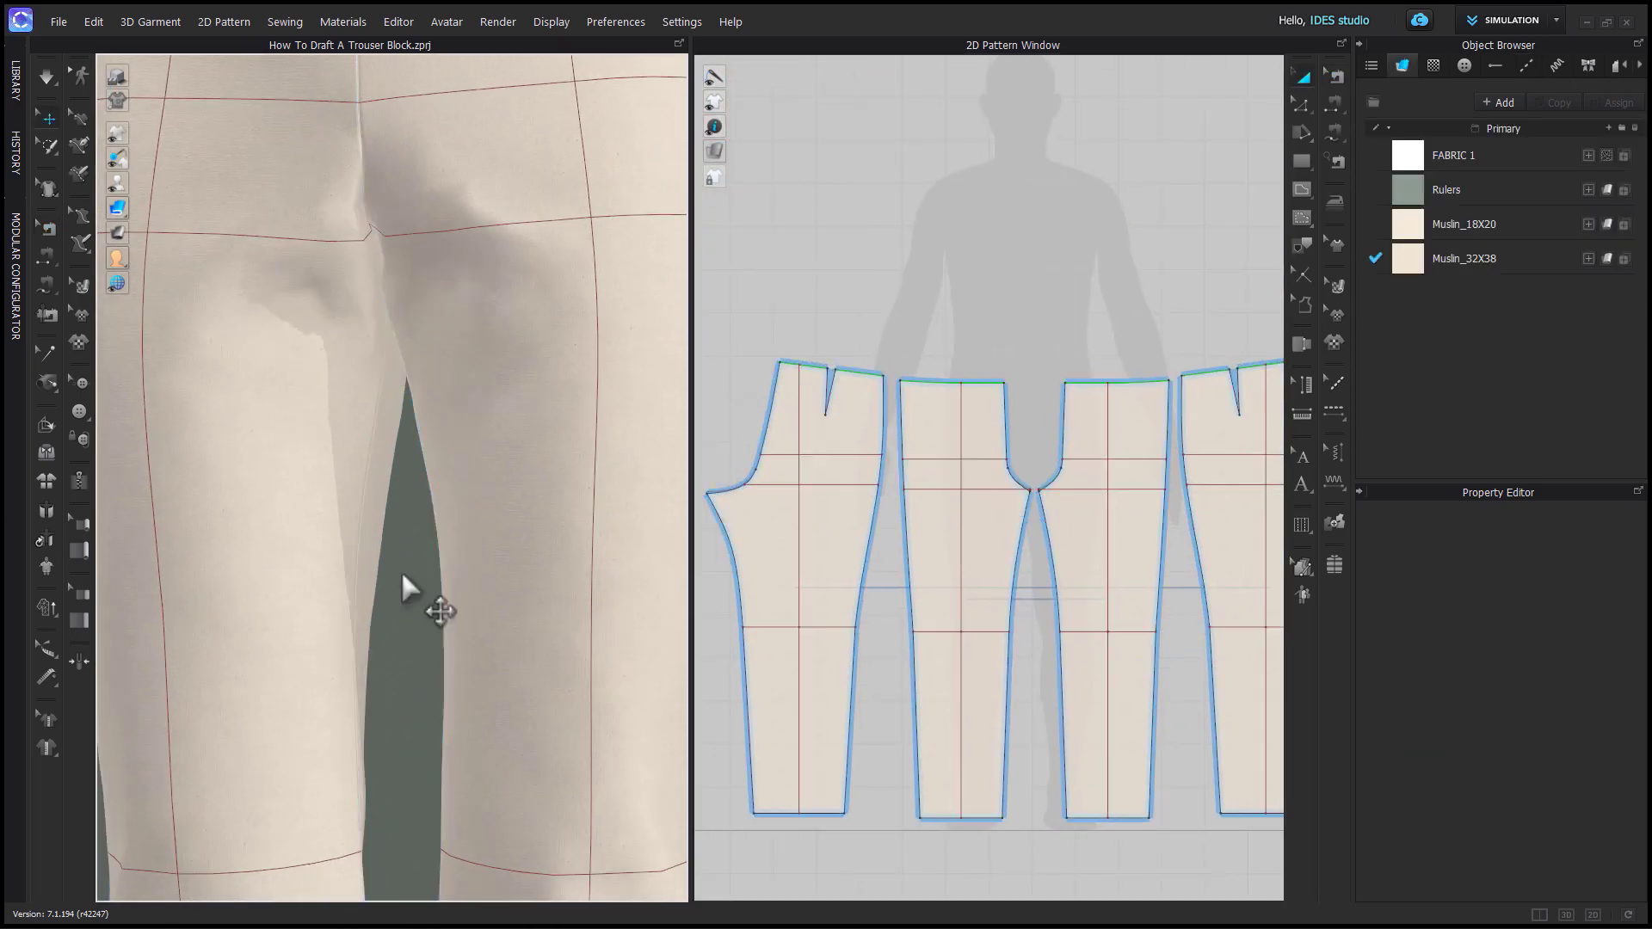
Lower the front's crotch-level internal line about 0.182 in to the new crotch point and extend or trim it to the pattern outline.
{"action": "left_click", "coordinate": [479, 358]}
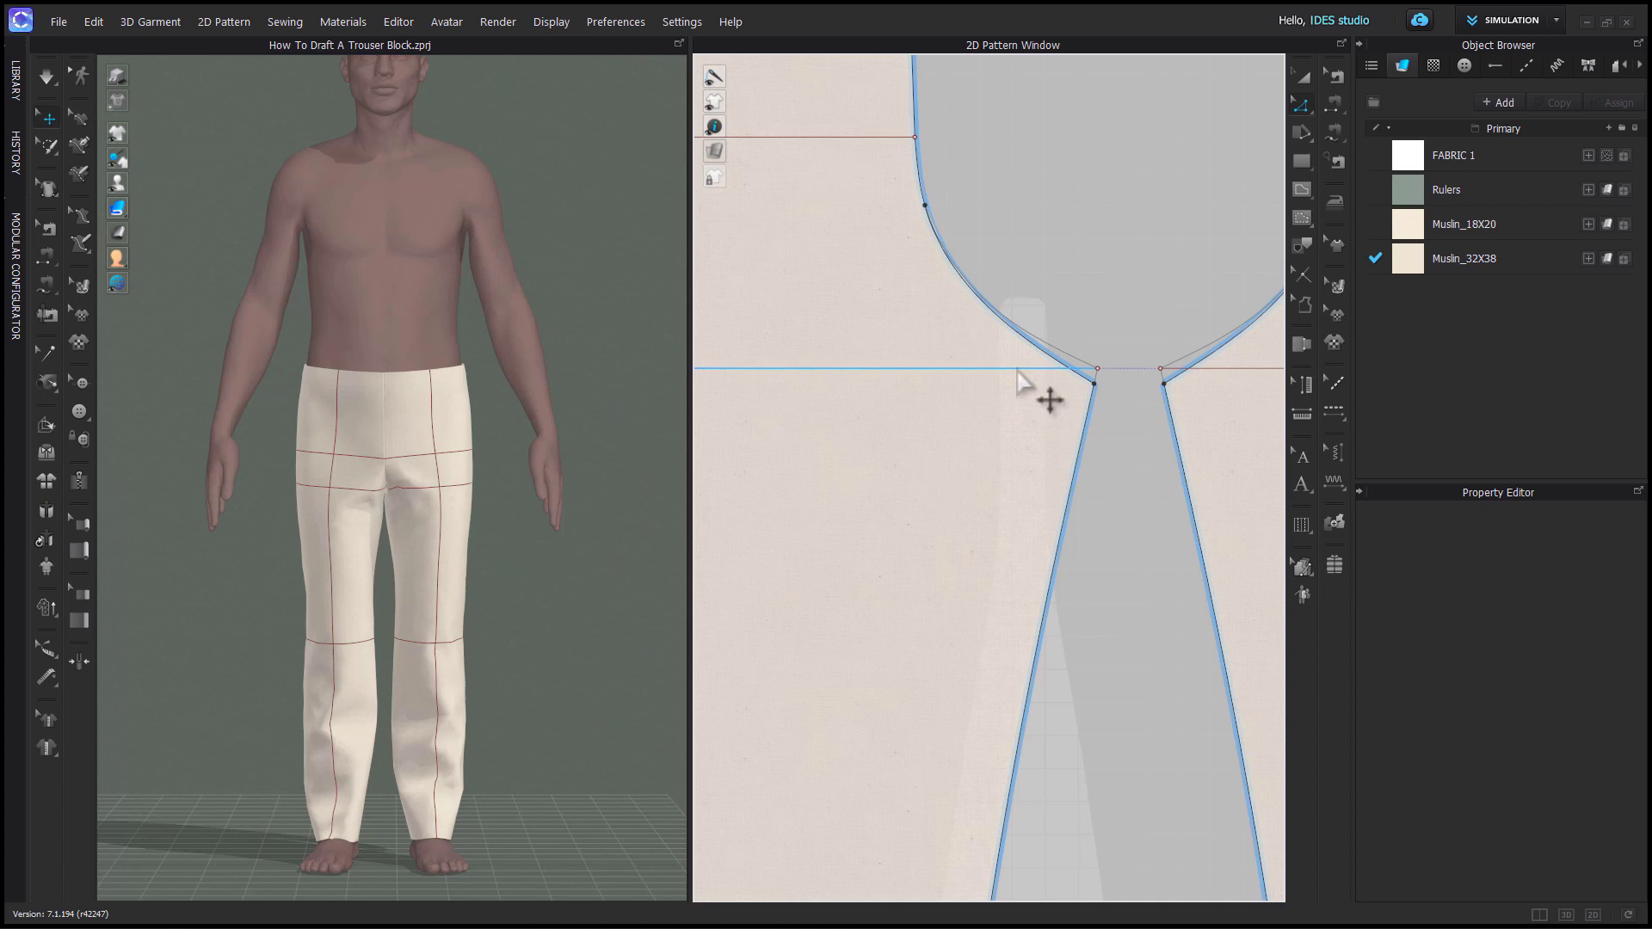
{"action": "left_click", "coordinate": [1018, 370]}
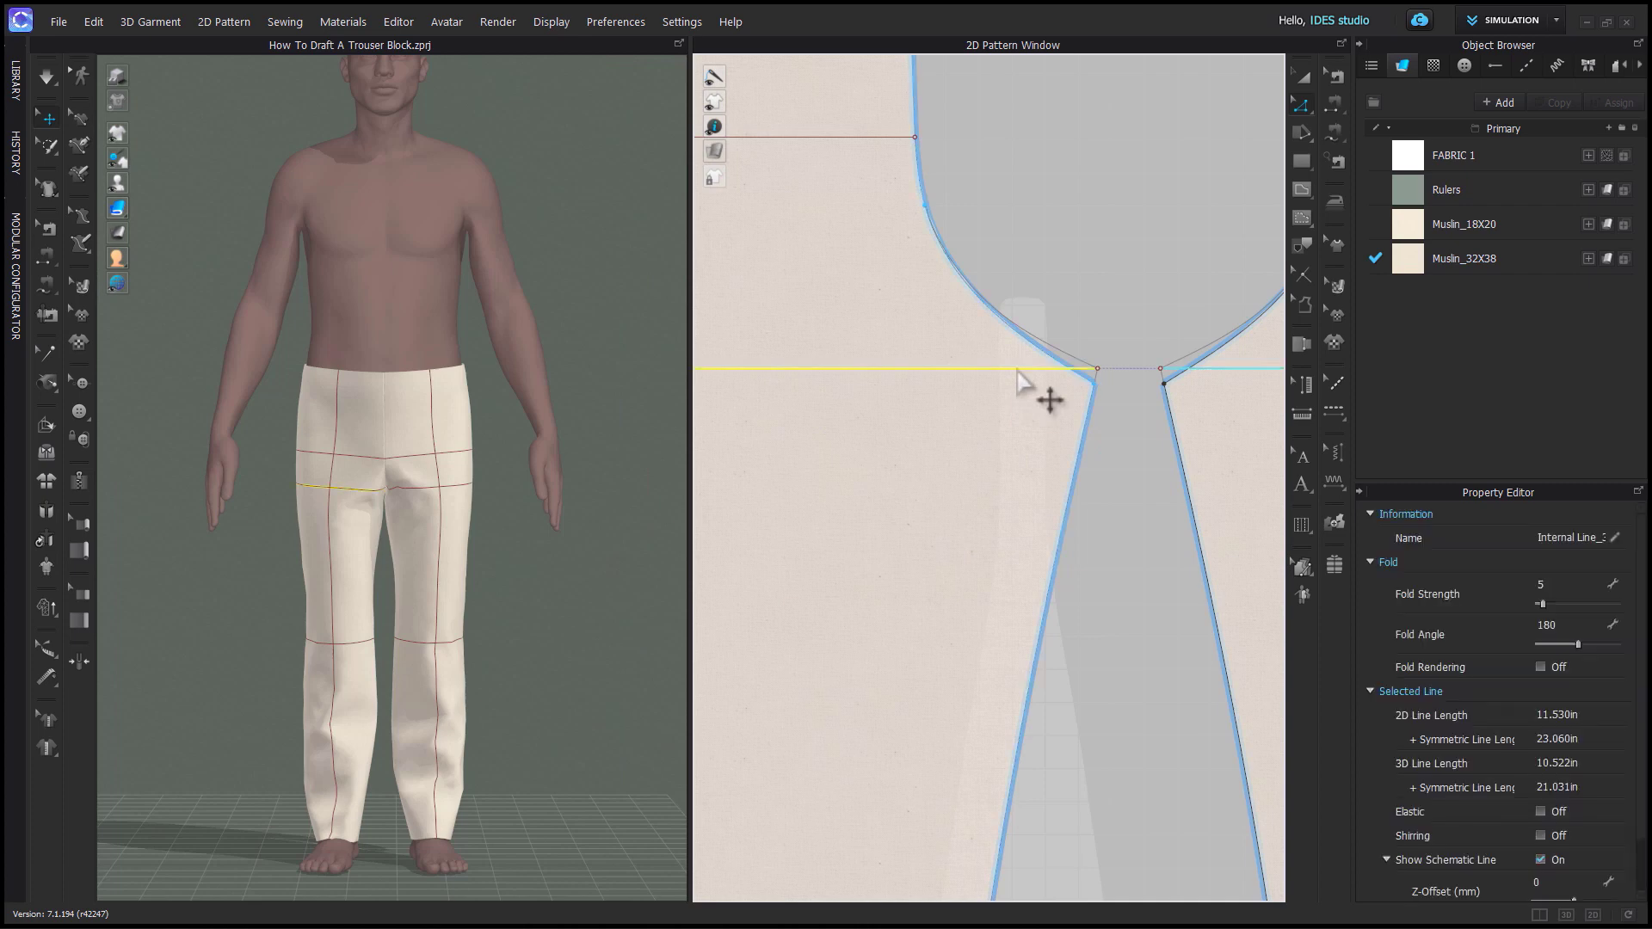
{"action": "scroll", "coordinate": [1018, 383], "scroll_direction": "up", "scroll_amount": 4}
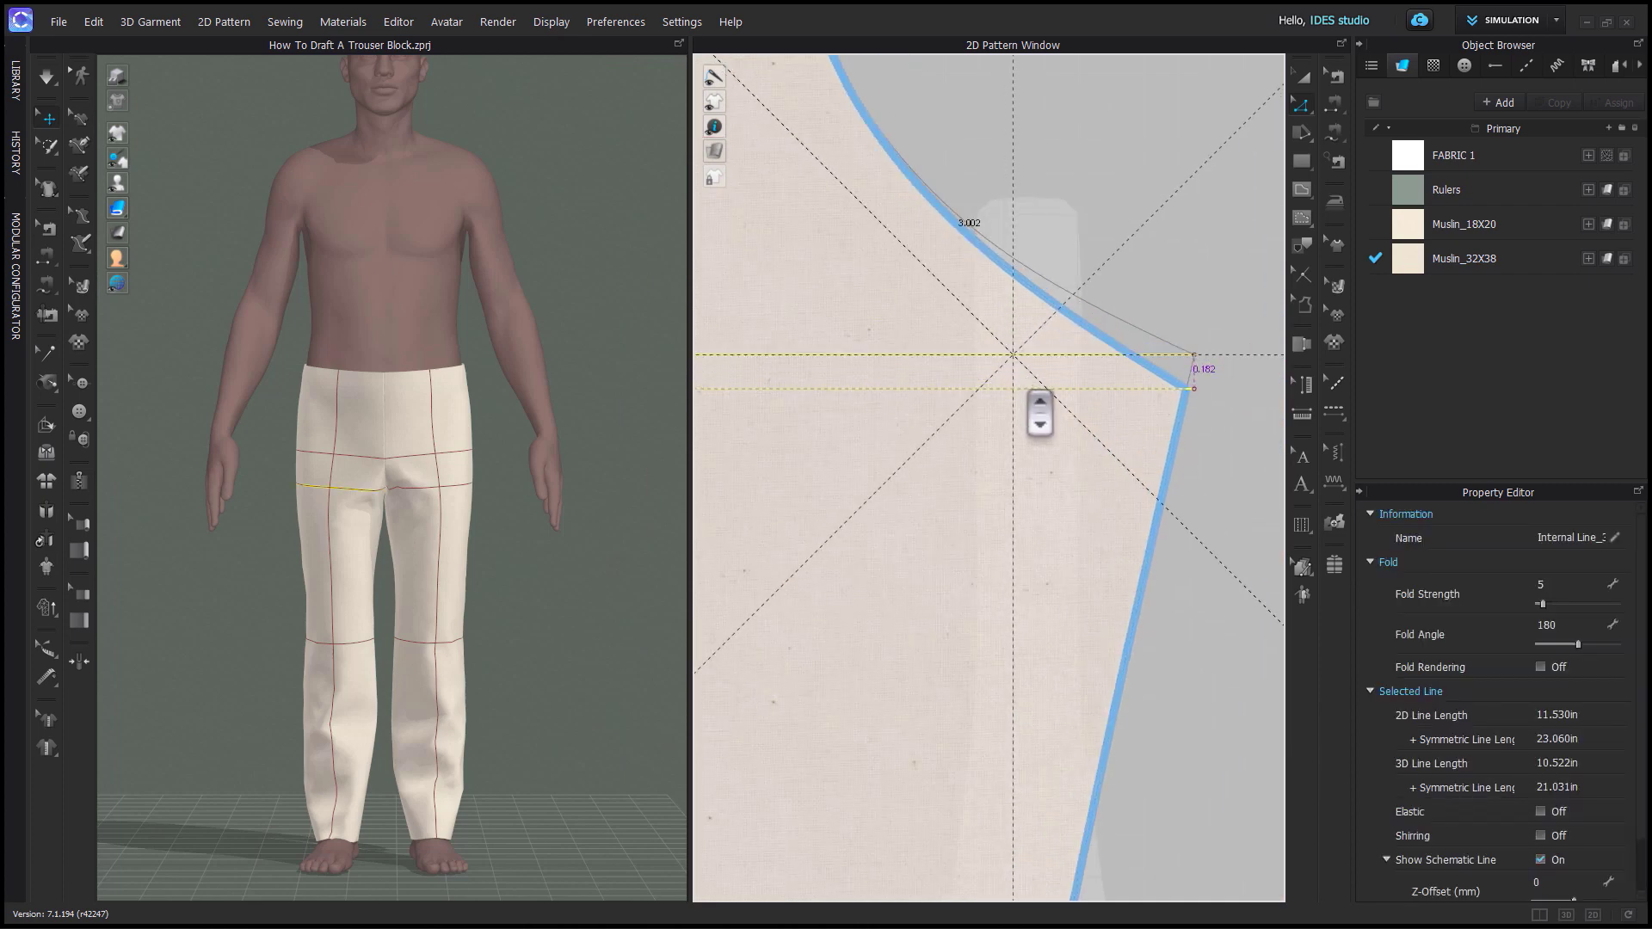
{"action": "right_click", "coordinate": [1035, 389]}
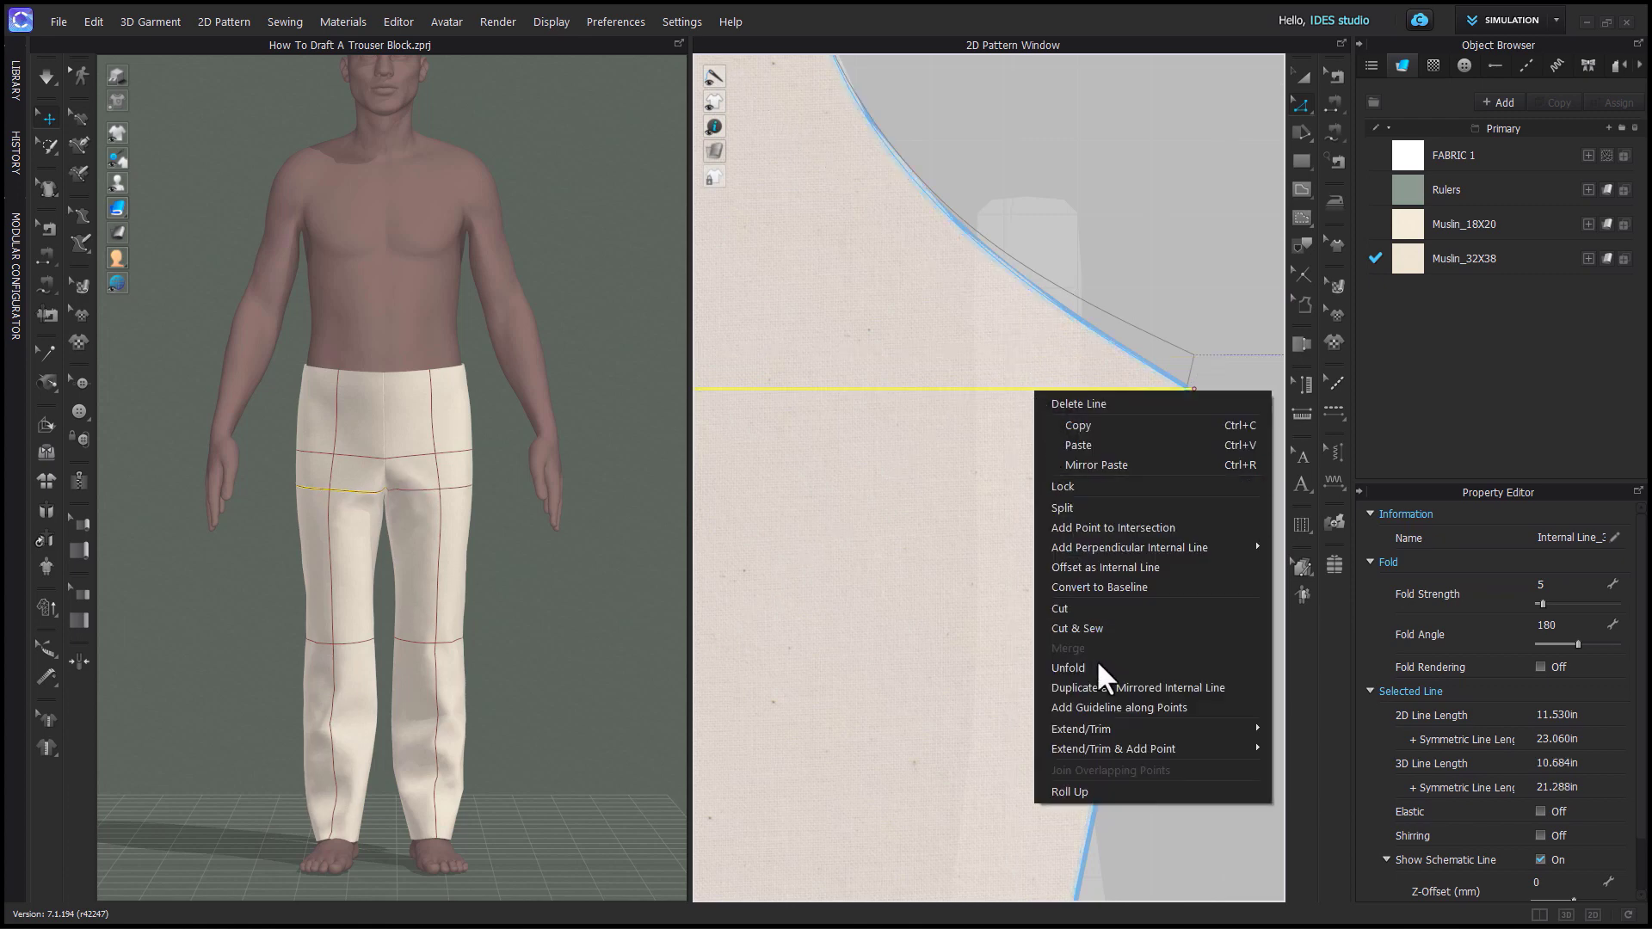
{"action": "left_click", "coordinate": [1316, 724]}
{"action": "scroll", "coordinate": [1118, 696], "scroll_direction": "down", "scroll_amount": 5}
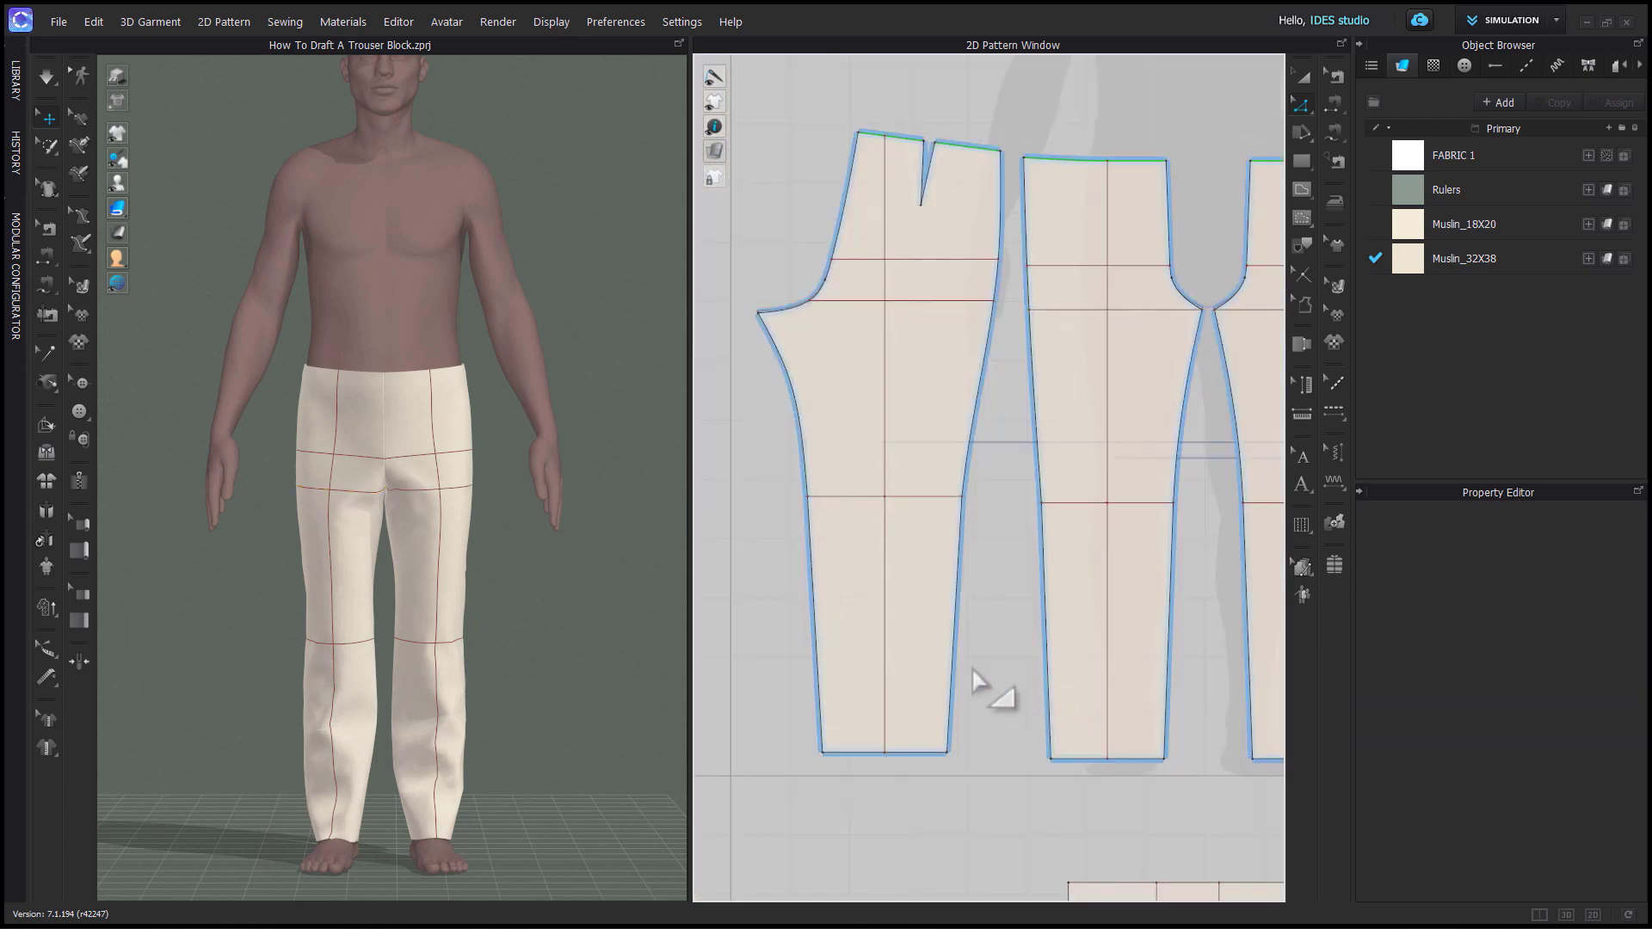
Extend or trim the side-seam end of the front's crotch-level line to the pattern outline, adding a point there.
{"action": "scroll", "coordinate": [1035, 553], "scroll_direction": "up", "scroll_amount": 3}
{"action": "key", "text": "z"}
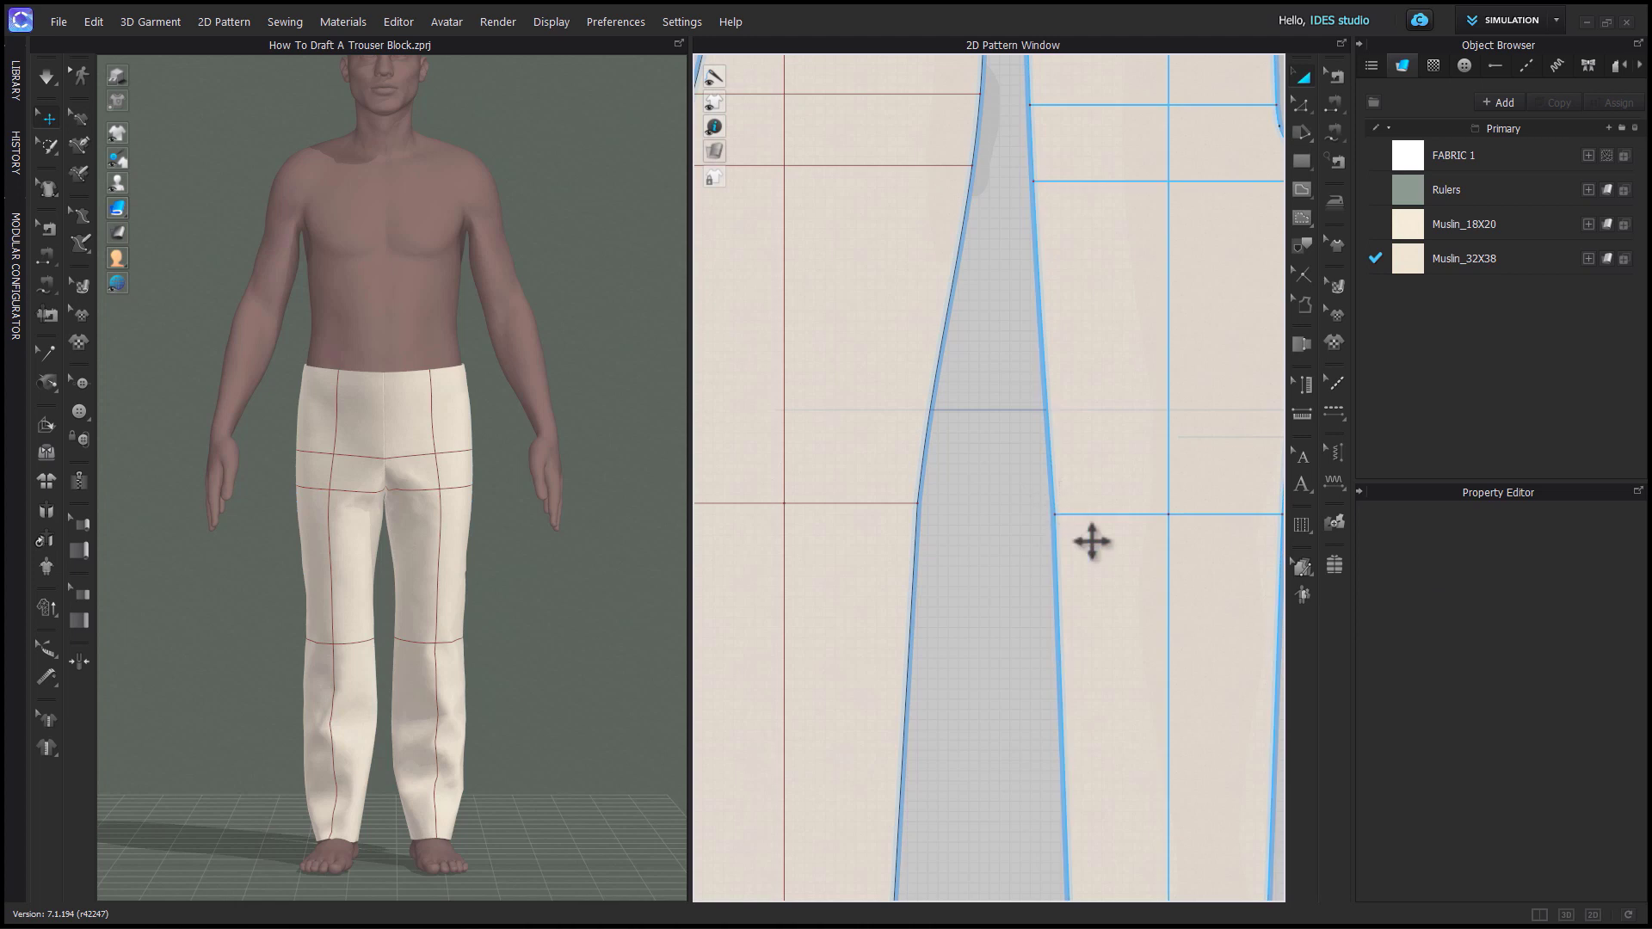
{"action": "left_click", "coordinate": [1033, 182]}
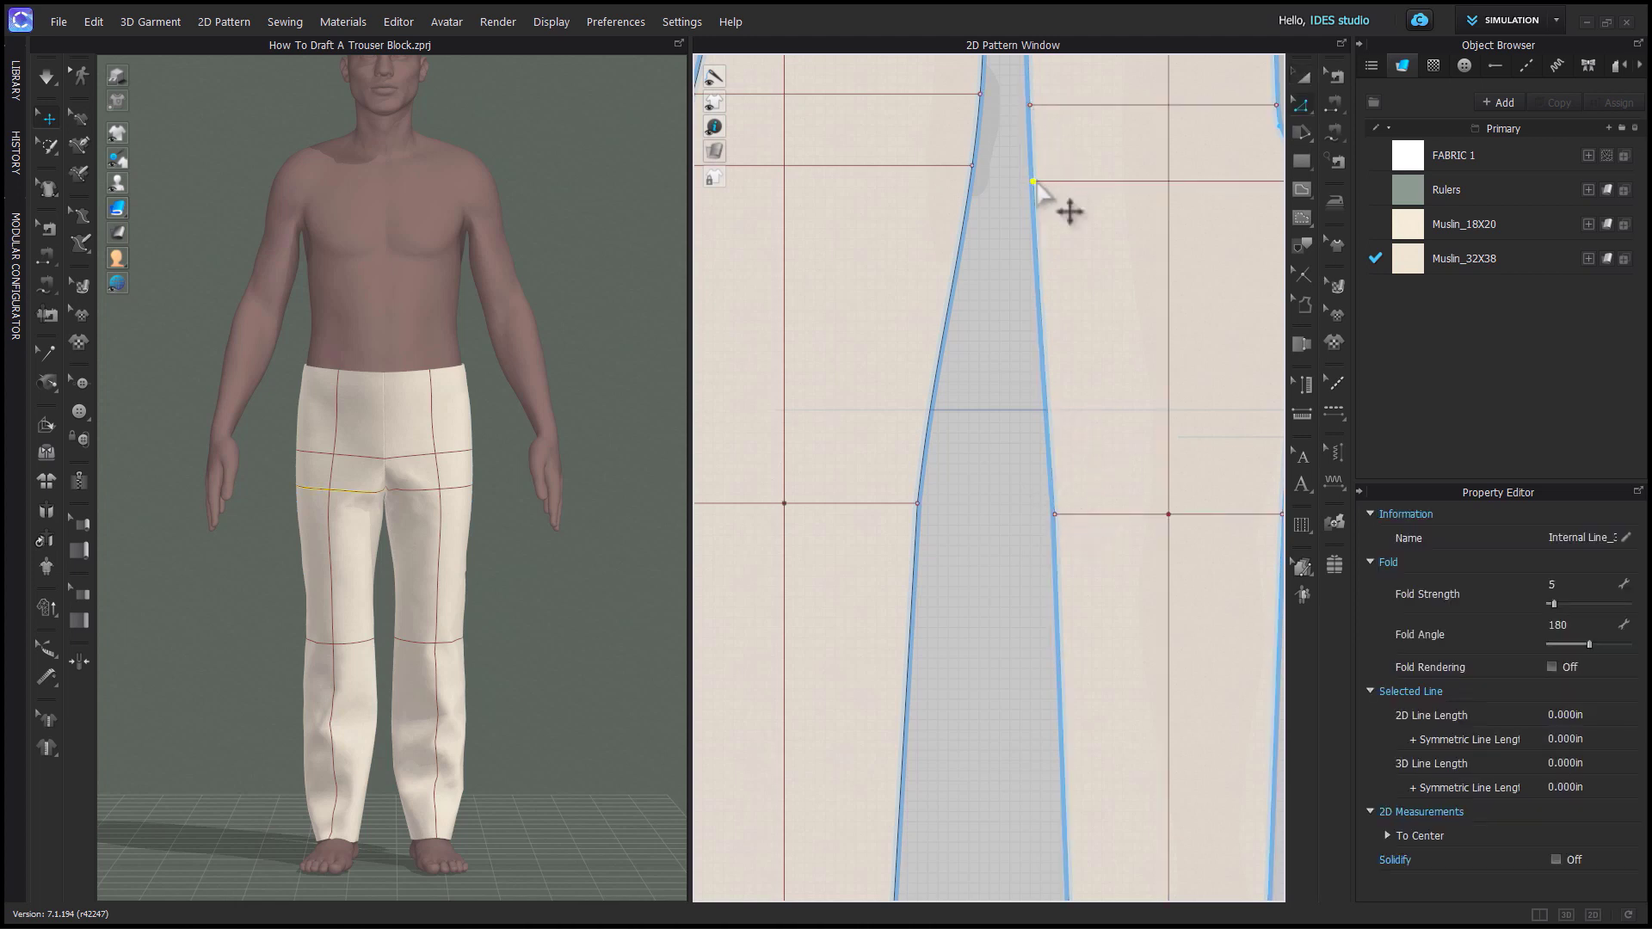
{"action": "right_click", "coordinate": [1033, 181]}
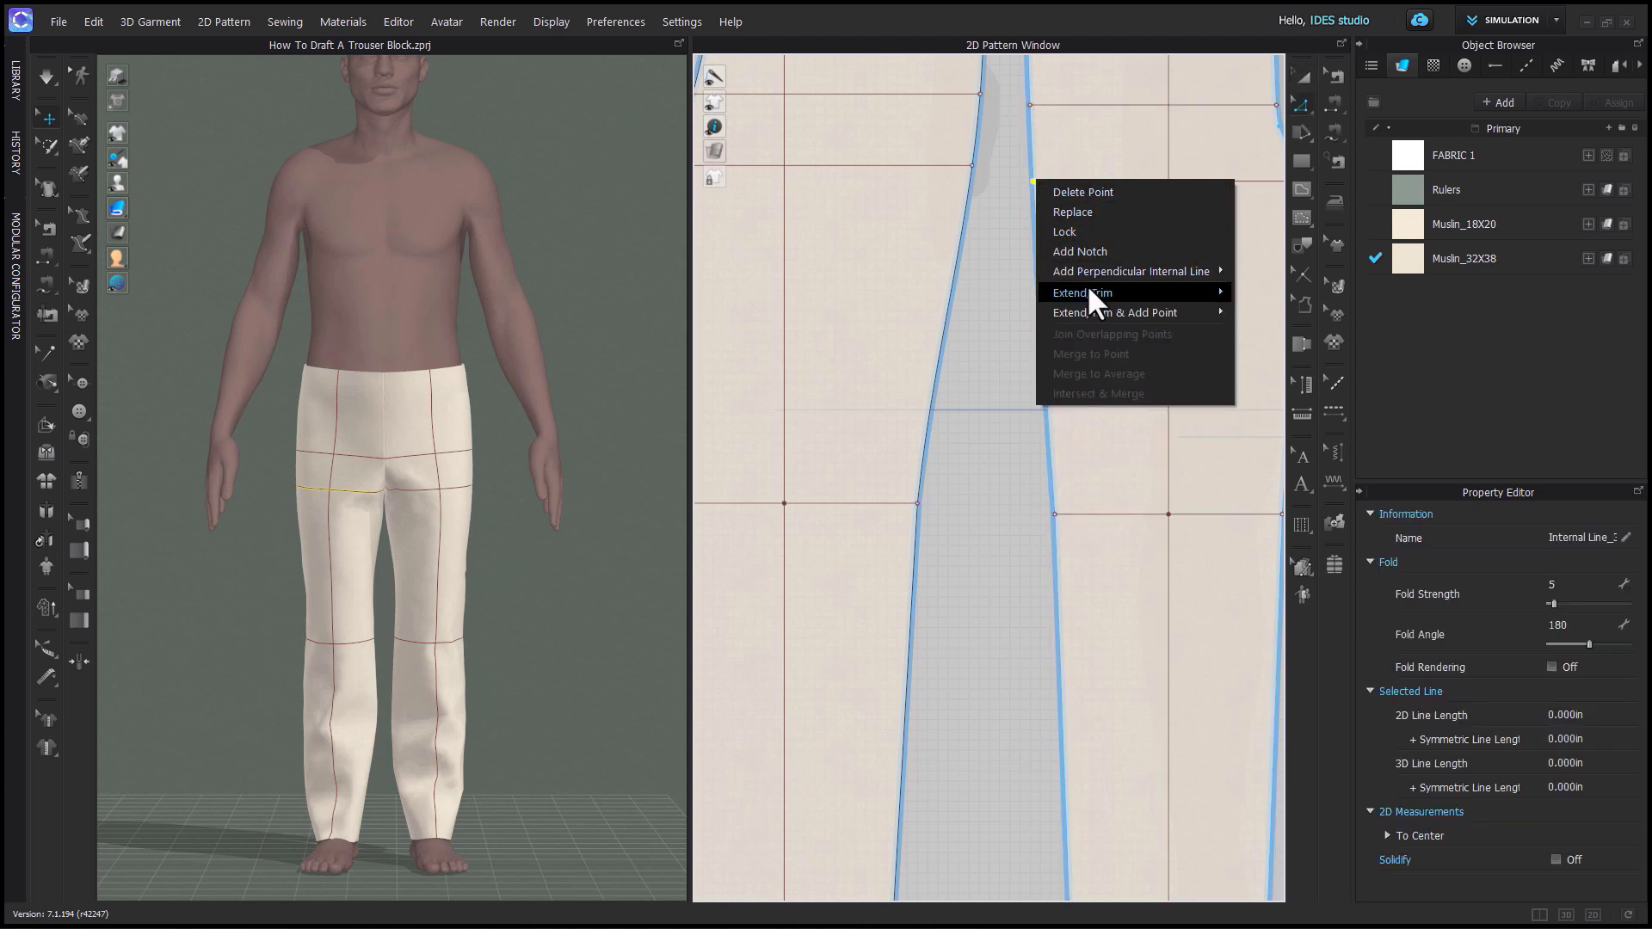
{"action": "mouse_move", "coordinate": [1096, 308]}
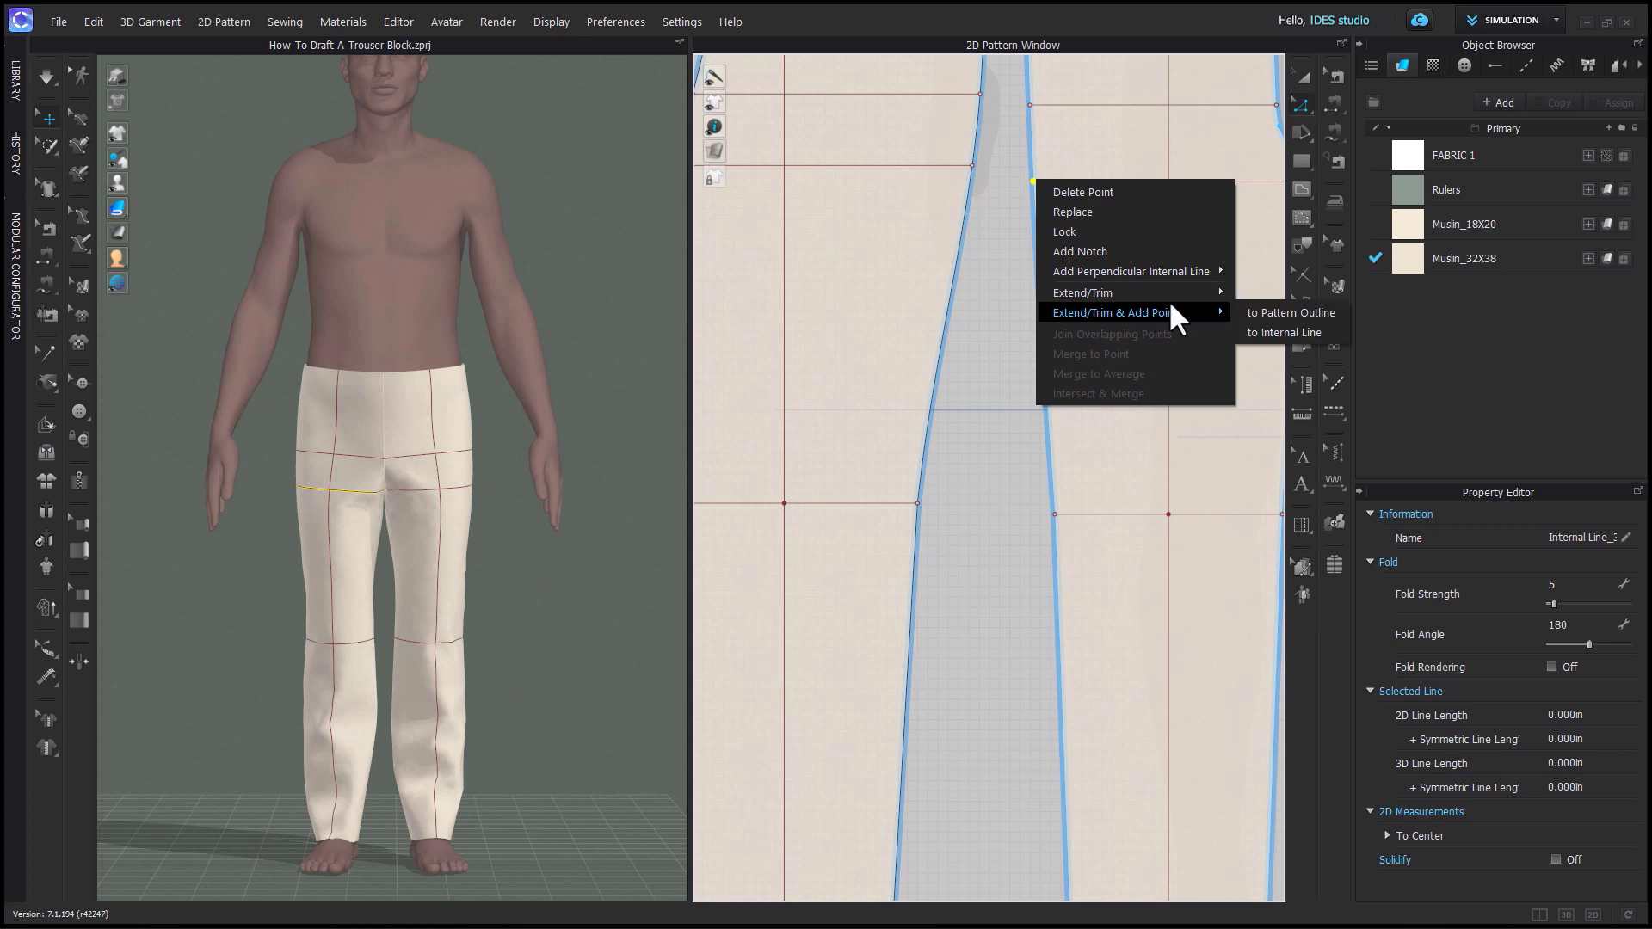
{"action": "left_click", "coordinate": [1282, 312]}
Split the back side seam below its crotch-level line, using the front side seam segment between knee and crotch lines as reference.
{"action": "left_click", "coordinate": [1053, 551]}
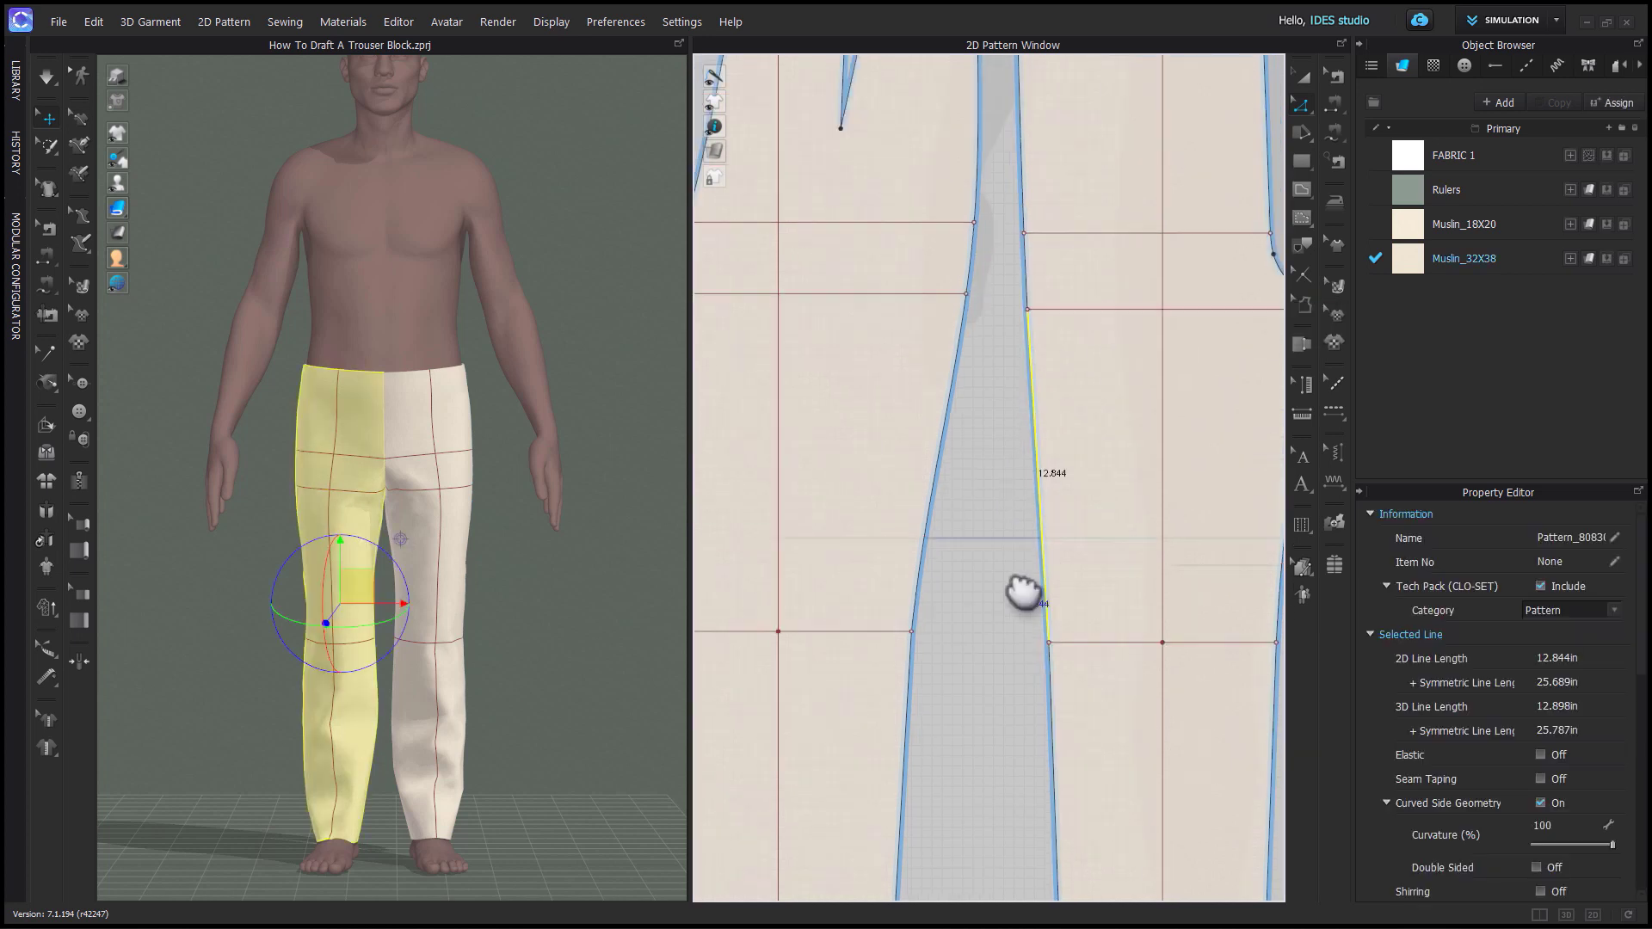
{"action": "left_click", "coordinate": [944, 422]}
{"action": "right_click", "coordinate": [966, 274]}
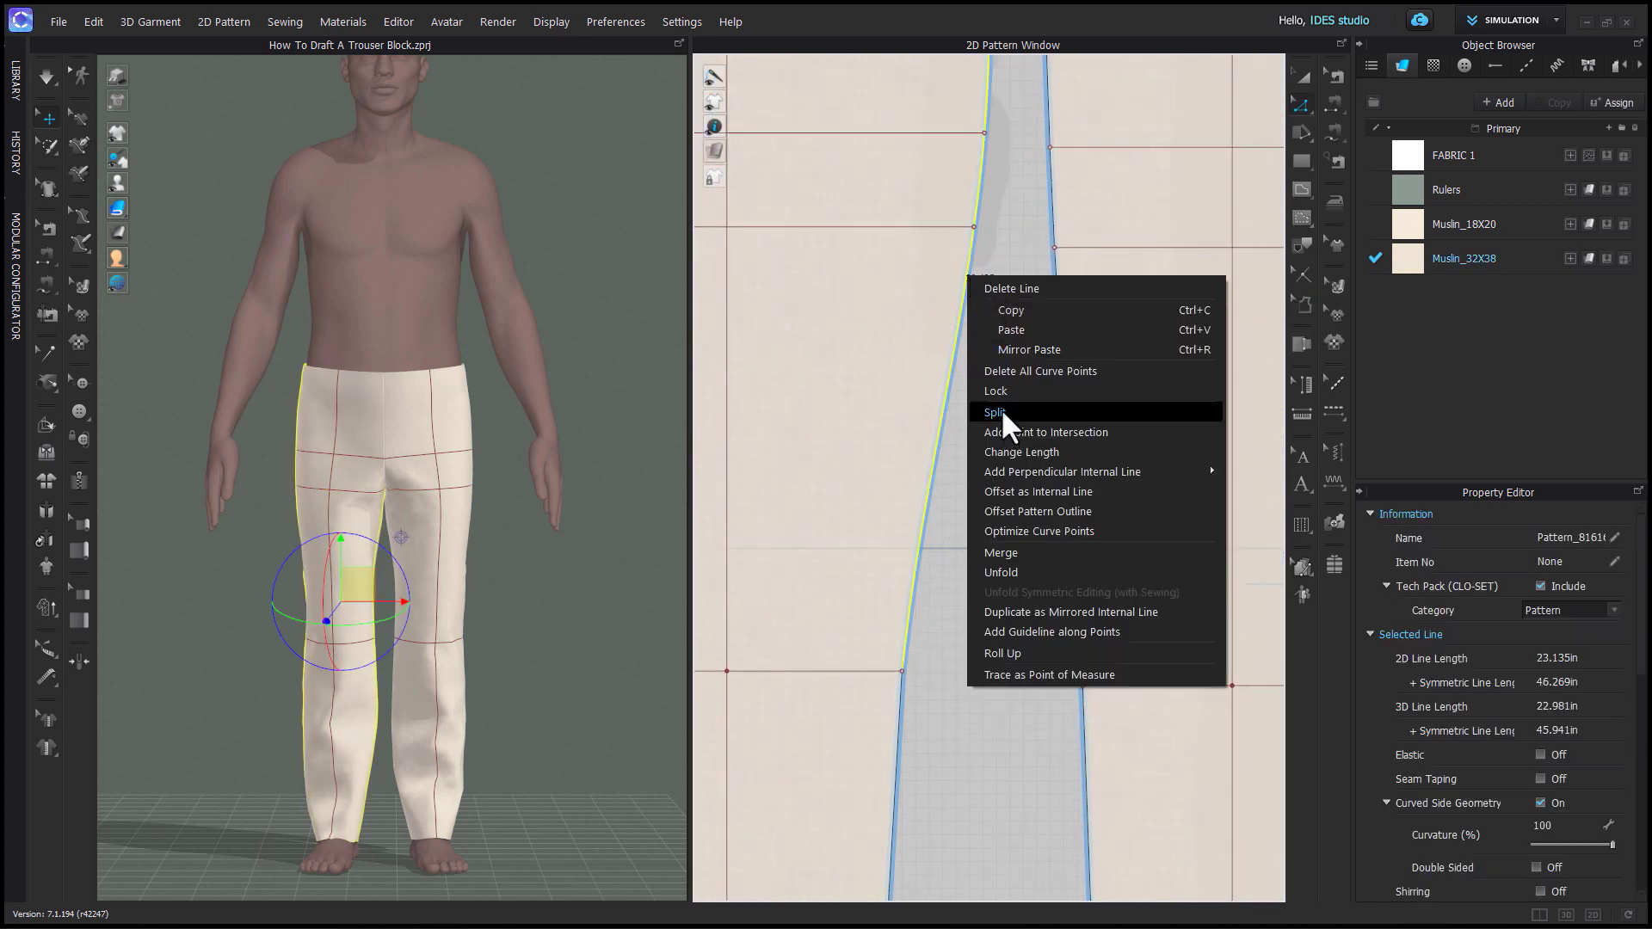
{"action": "left_click", "coordinate": [1000, 408]}
{"action": "key", "text": "Return"}
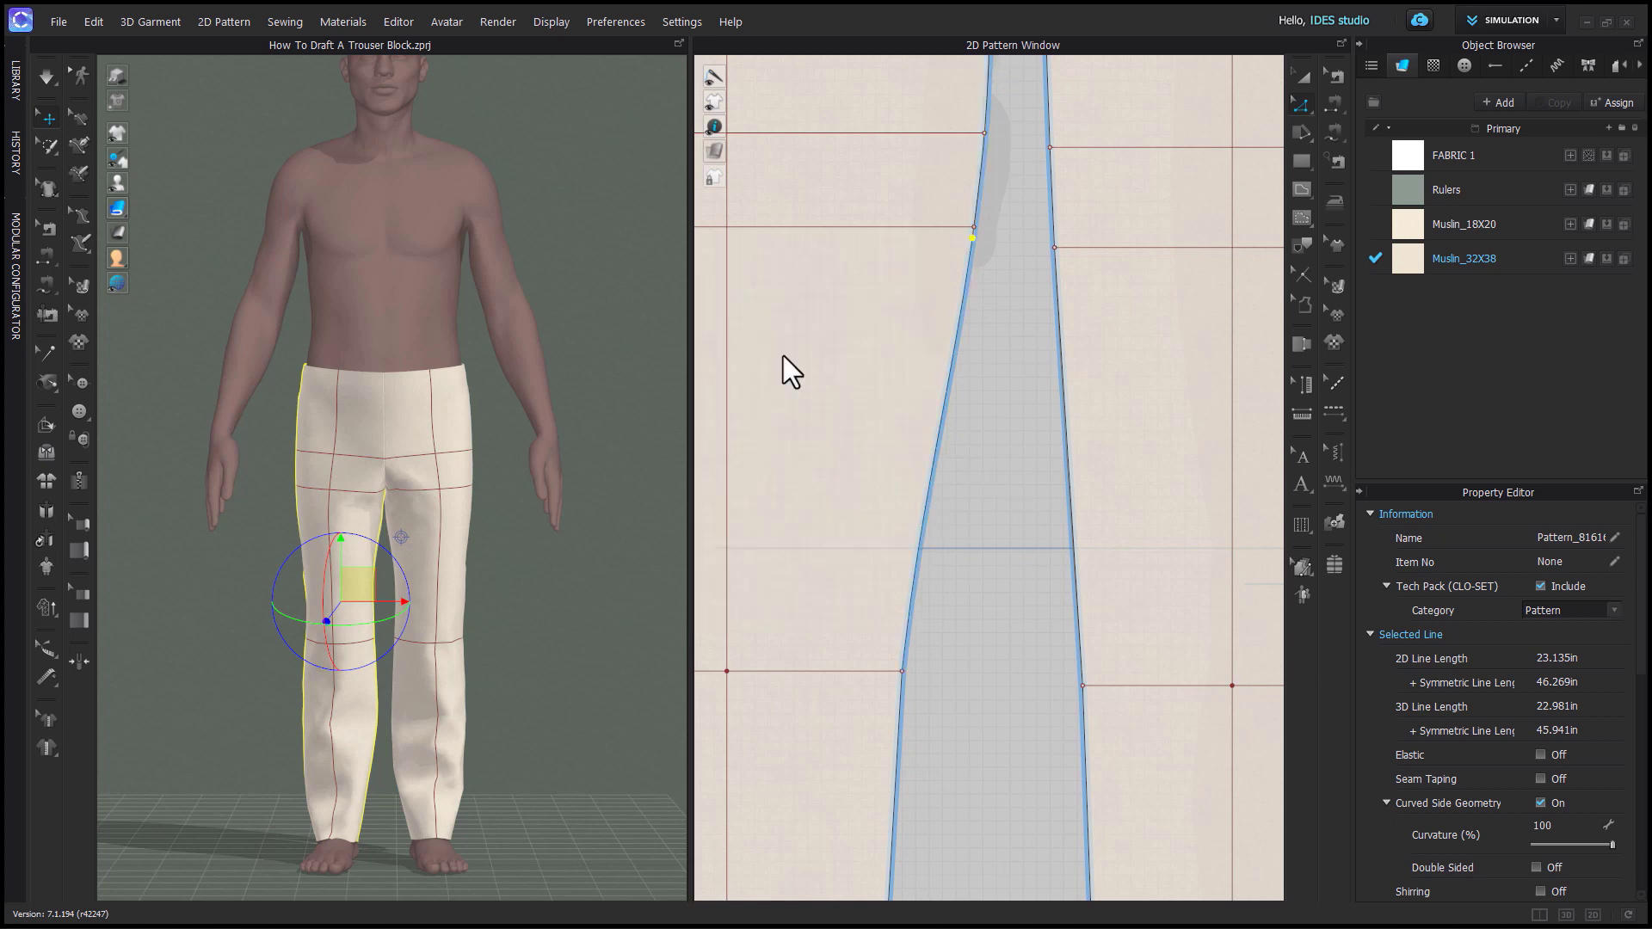
Draw a horizontal internal line inward from the back's new side-seam point and extend it to the pattern outline.
{"action": "middle_click_drag", "start_coordinate": [782, 369], "coordinate": [1130, 519]}
{"action": "scroll", "coordinate": [1102, 331], "scroll_direction": "up", "scroll_amount": 3}
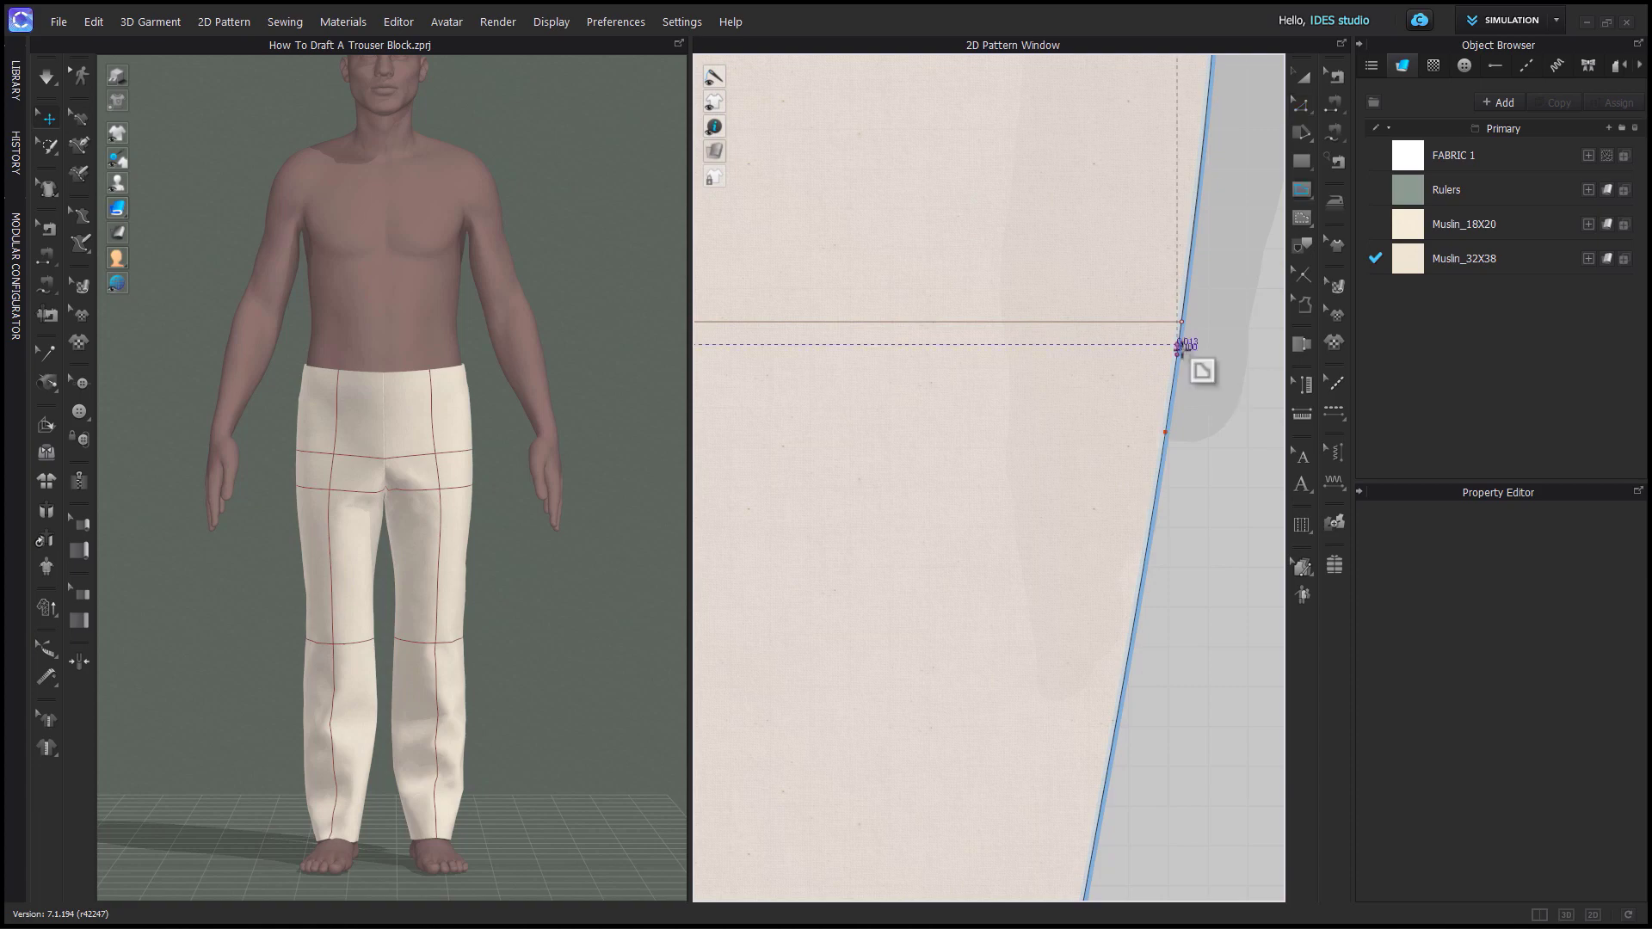
{"action": "double_click", "coordinate": [908, 362]}
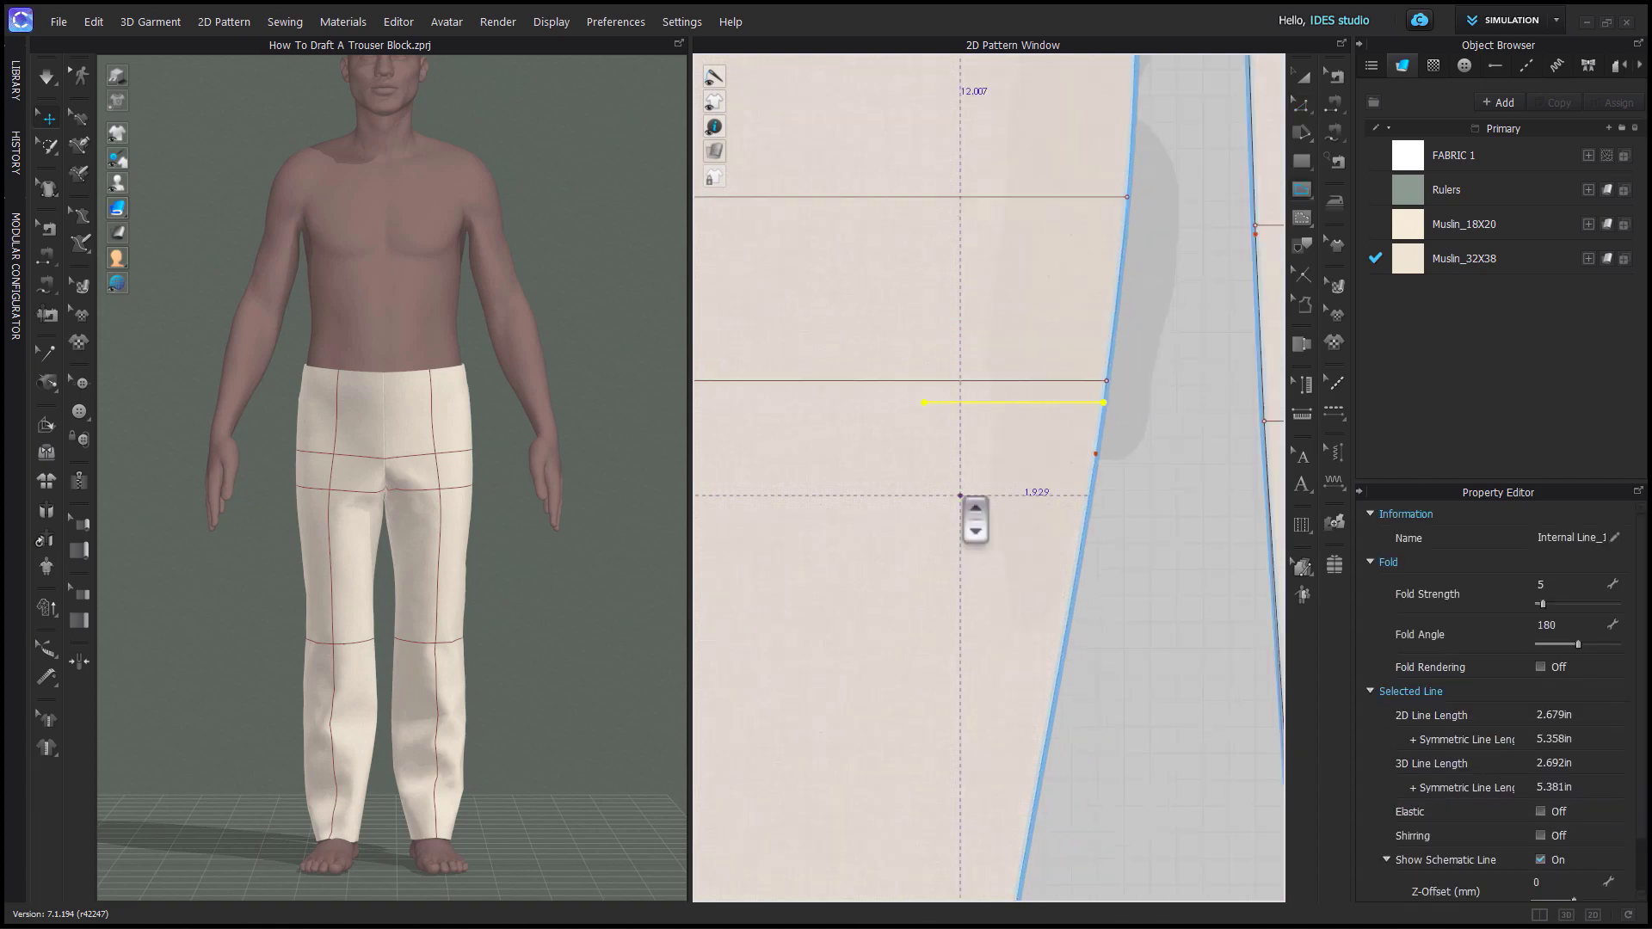
{"action": "scroll", "coordinate": [981, 482], "scroll_direction": "down", "scroll_amount": 3}
{"action": "right_click", "coordinate": [975, 449]}
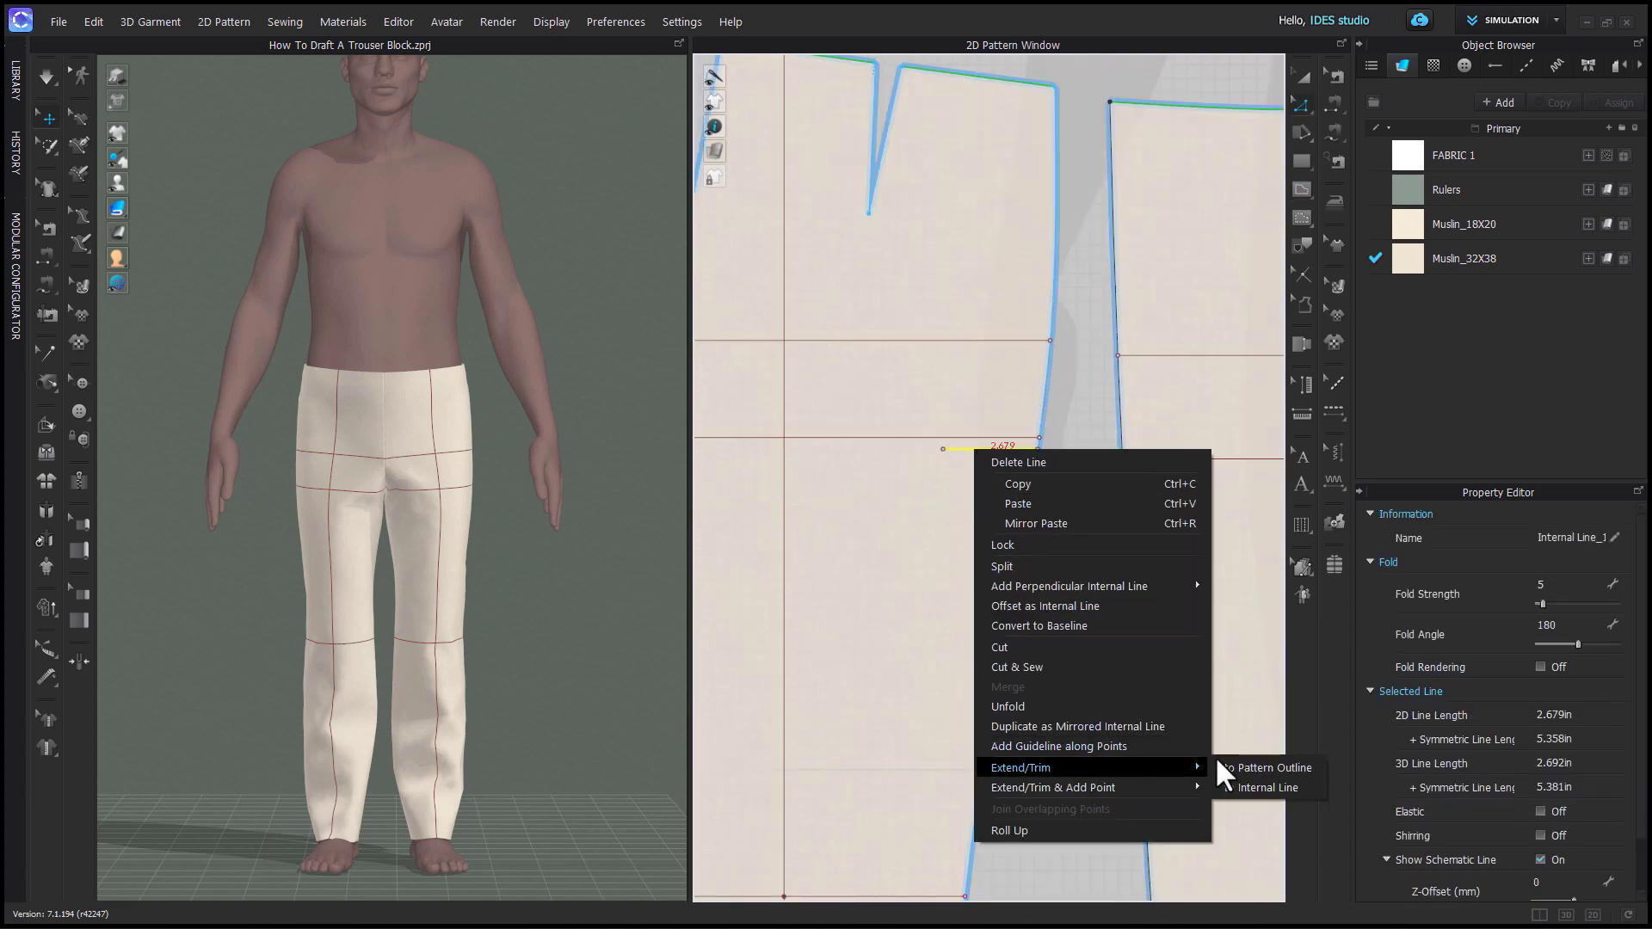
{"action": "left_click", "coordinate": [1256, 768]}
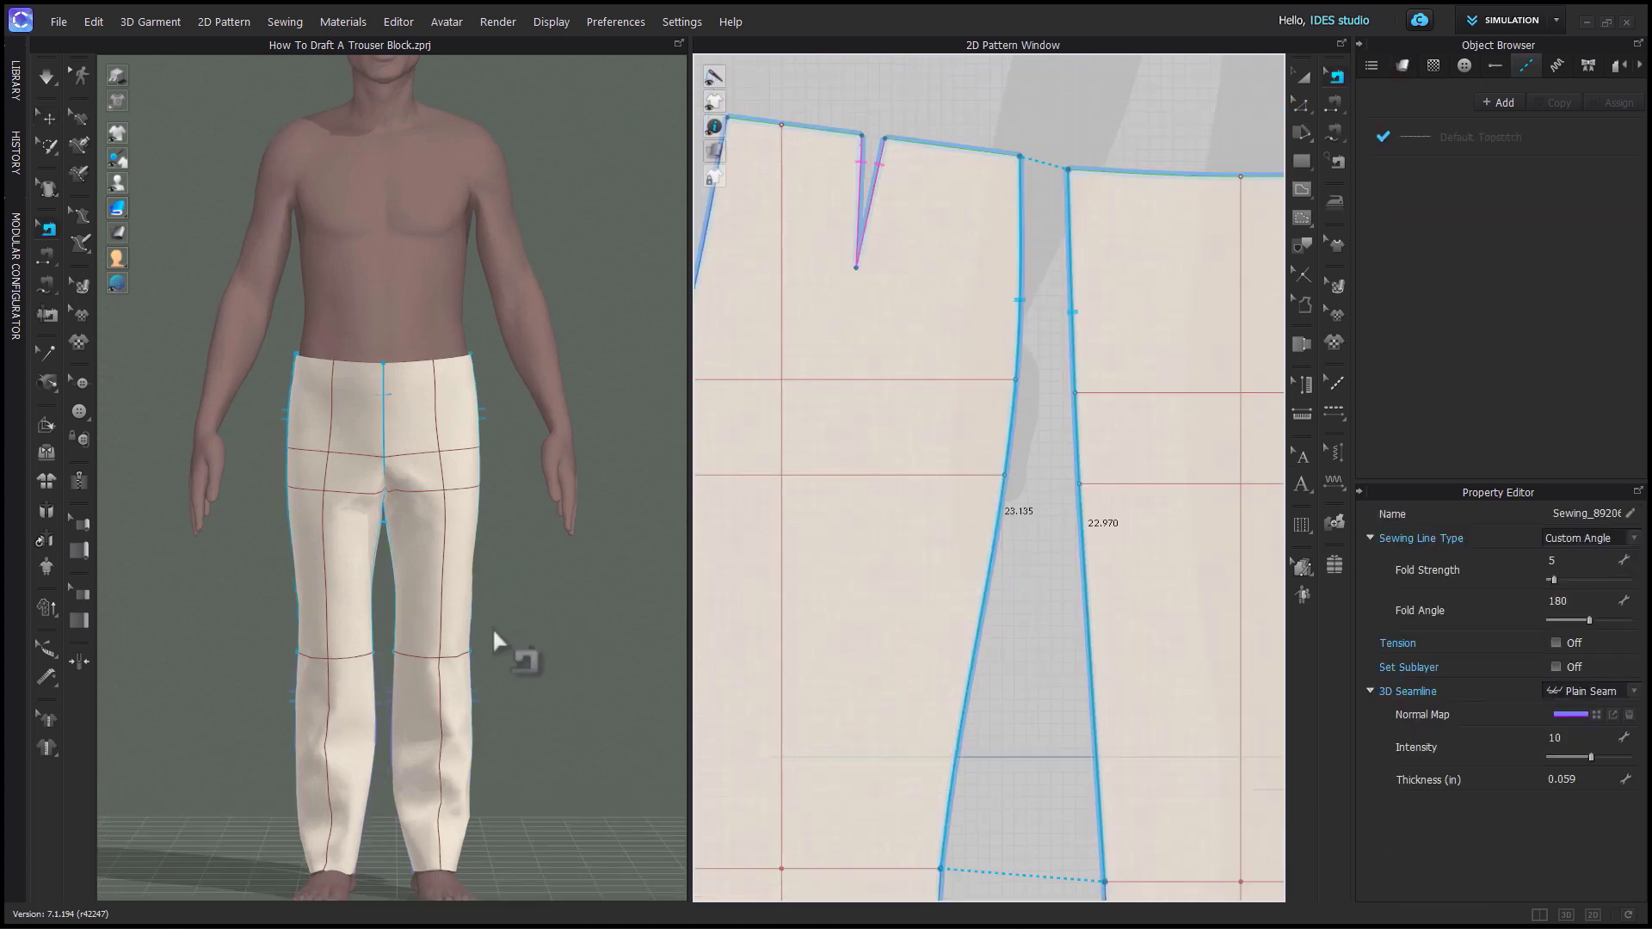
Move the waist end of the back side seam's sewing down so both sewn lengths match at 22.970 in.
{"action": "scroll", "coordinate": [492, 627], "scroll_direction": "up", "scroll_amount": 3}
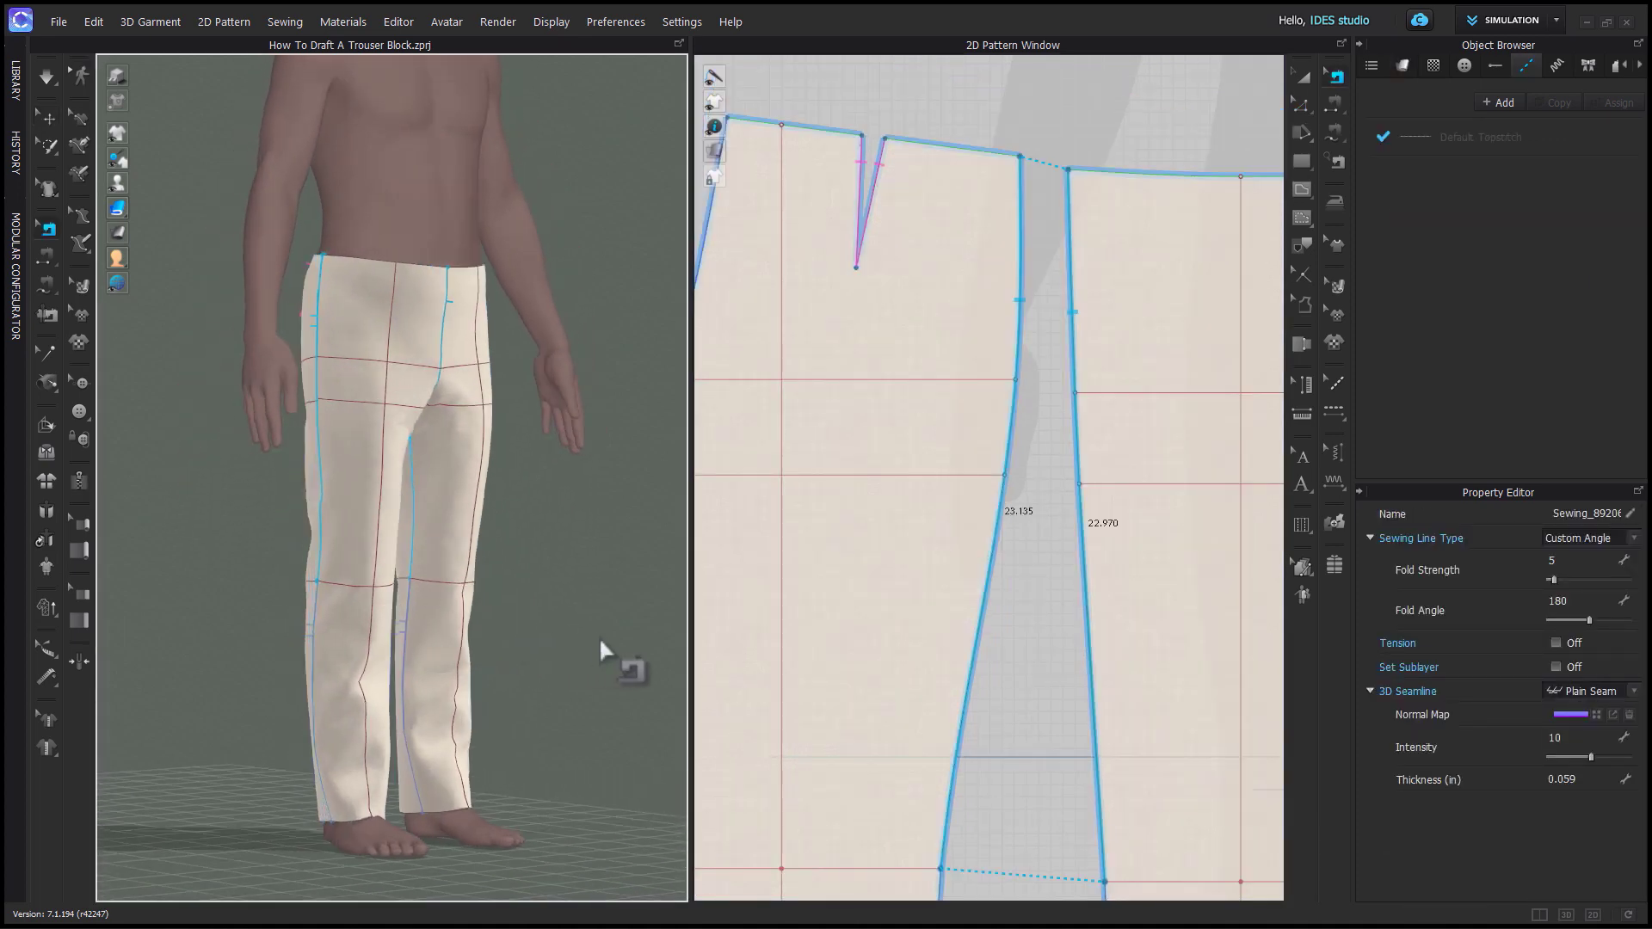
{"action": "right_click_drag", "start_coordinate": [599, 641], "coordinate": [690, 644]}
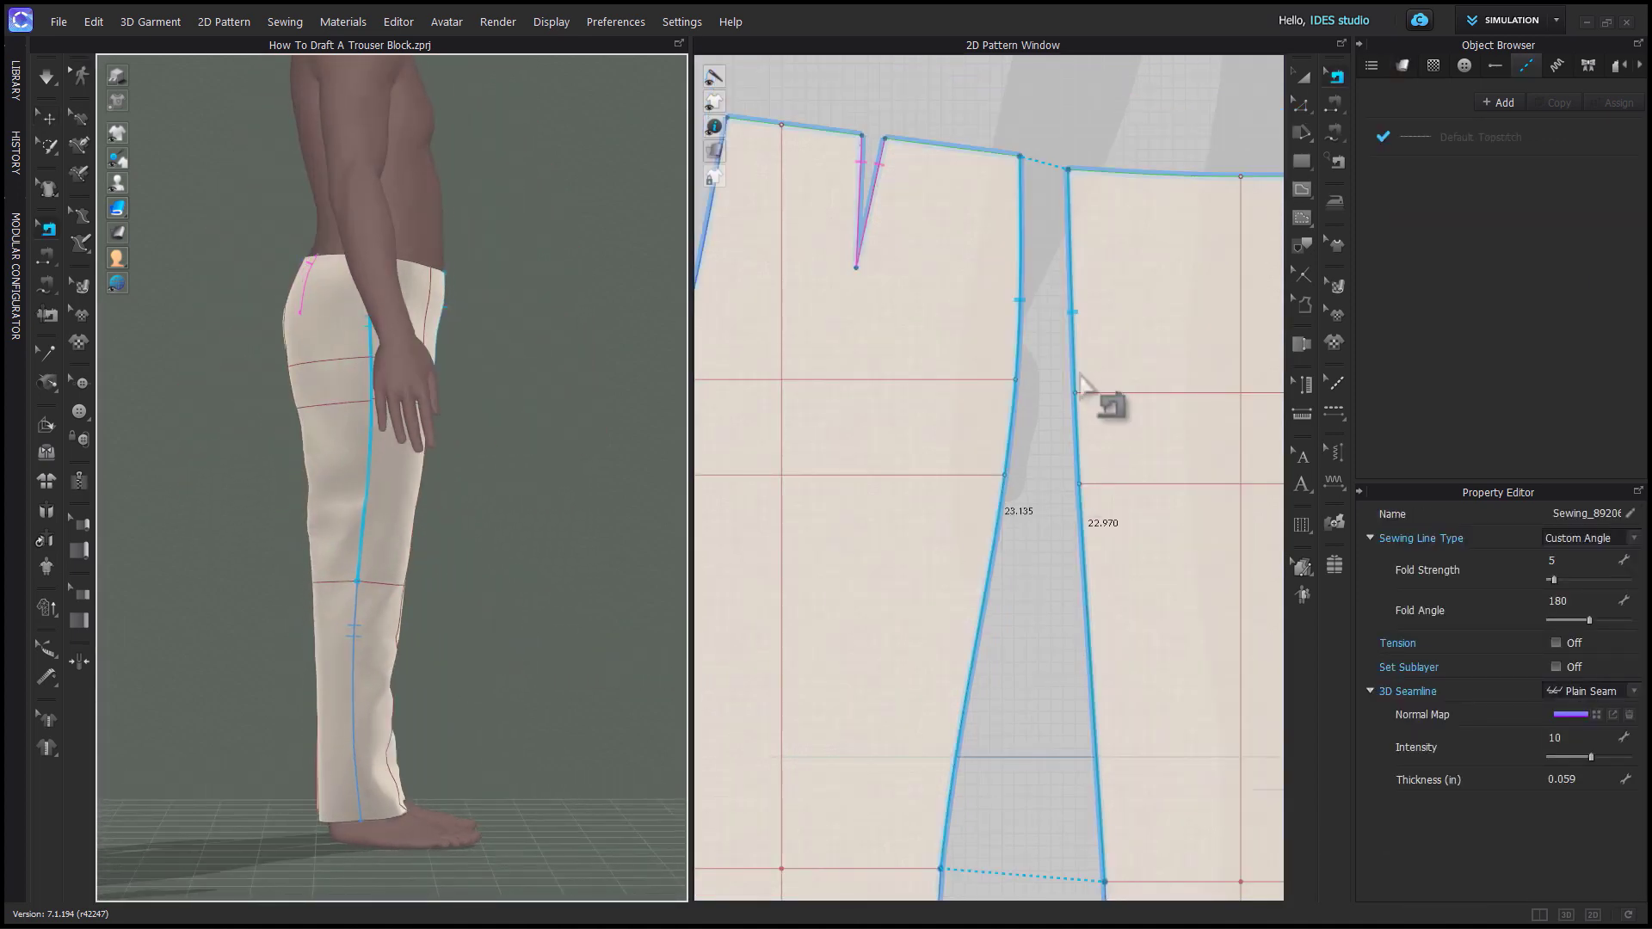
{"action": "left_click", "coordinate": [1021, 168]}
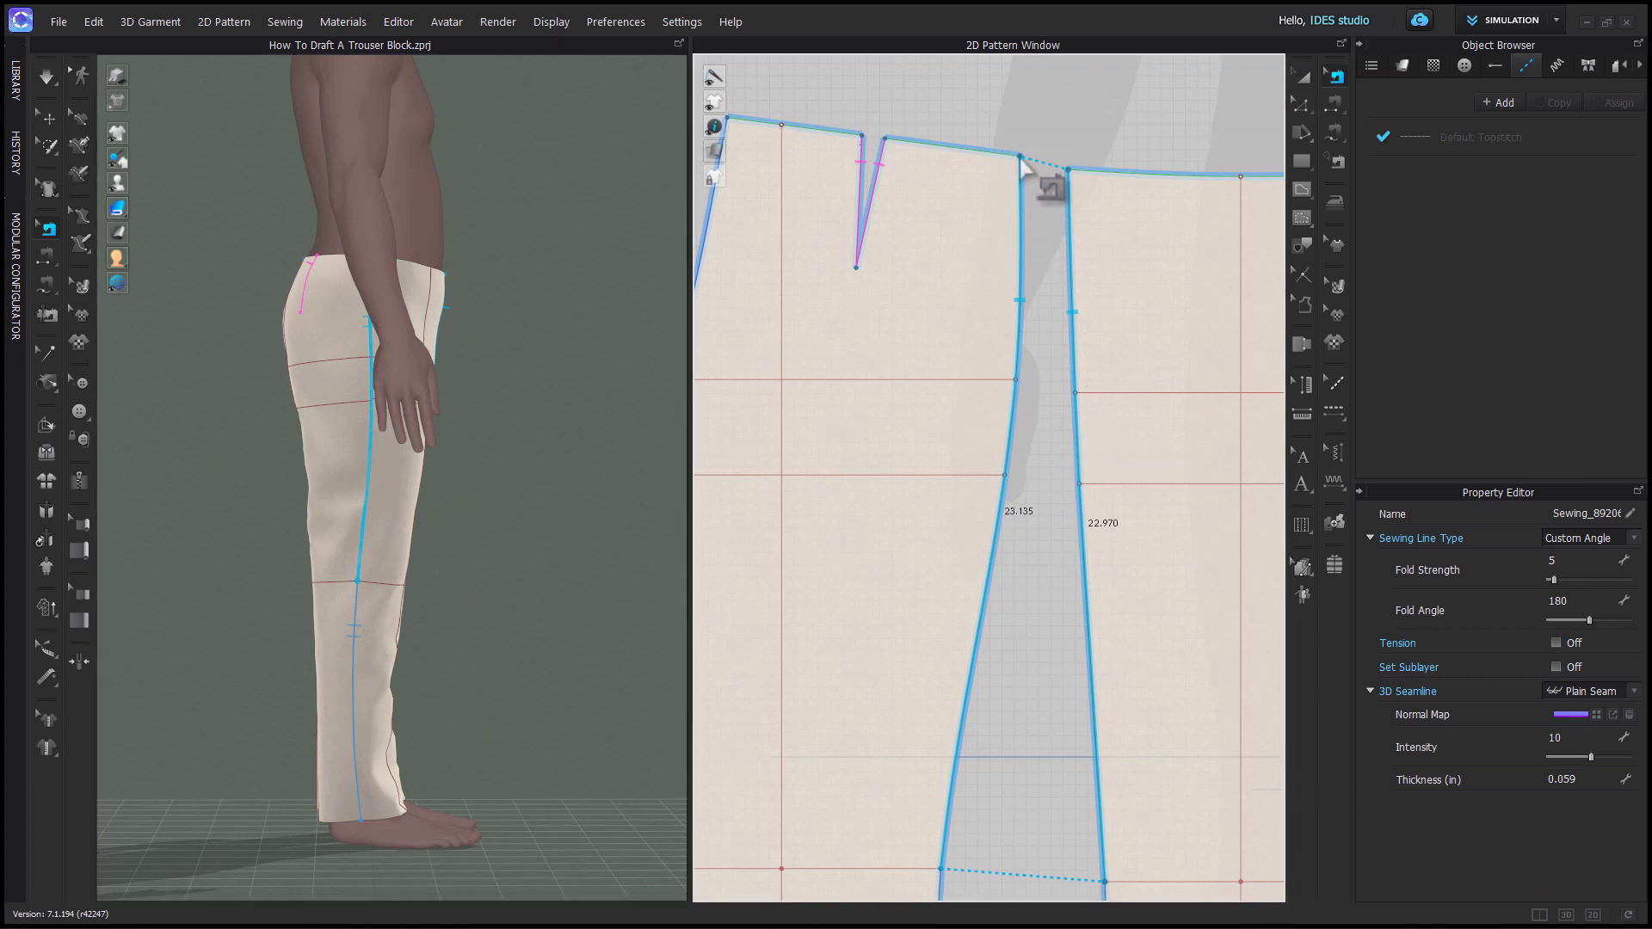
{"action": "scroll", "coordinate": [1023, 172], "scroll_direction": "up", "scroll_amount": 3}
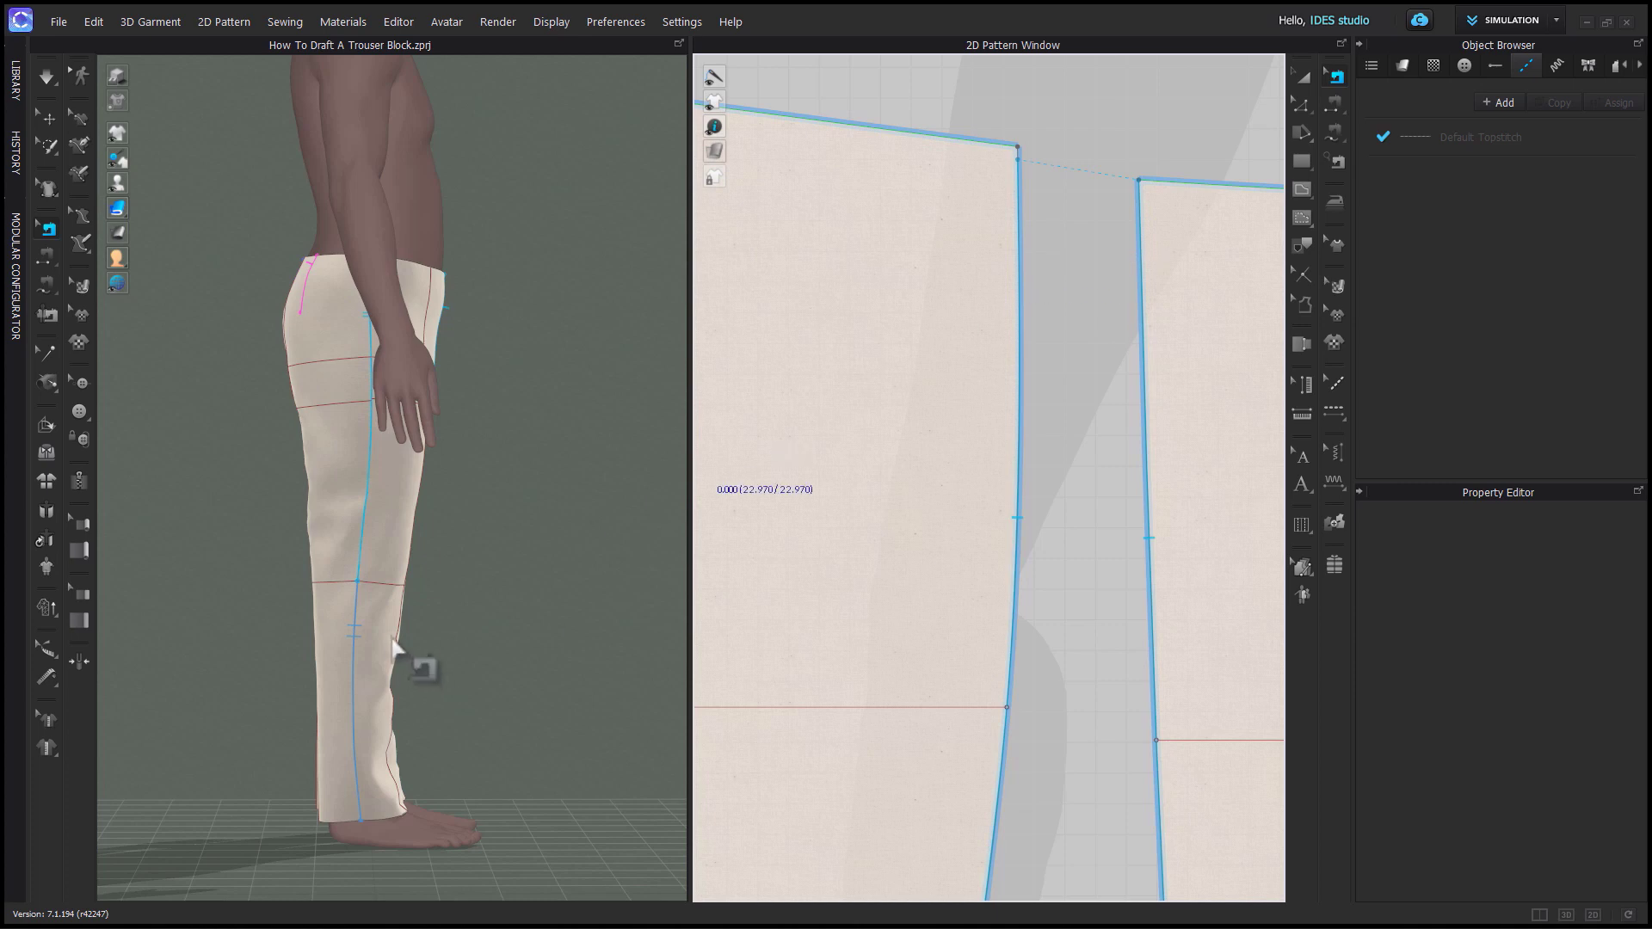
Examine the fit of the simulated trousers around the waist, hip and side seam on the avatar.
{"action": "scroll", "coordinate": [450, 619], "scroll_direction": "up", "scroll_amount": 4}
{"action": "right_click_drag", "start_coordinate": [554, 673], "coordinate": [492, 676]}
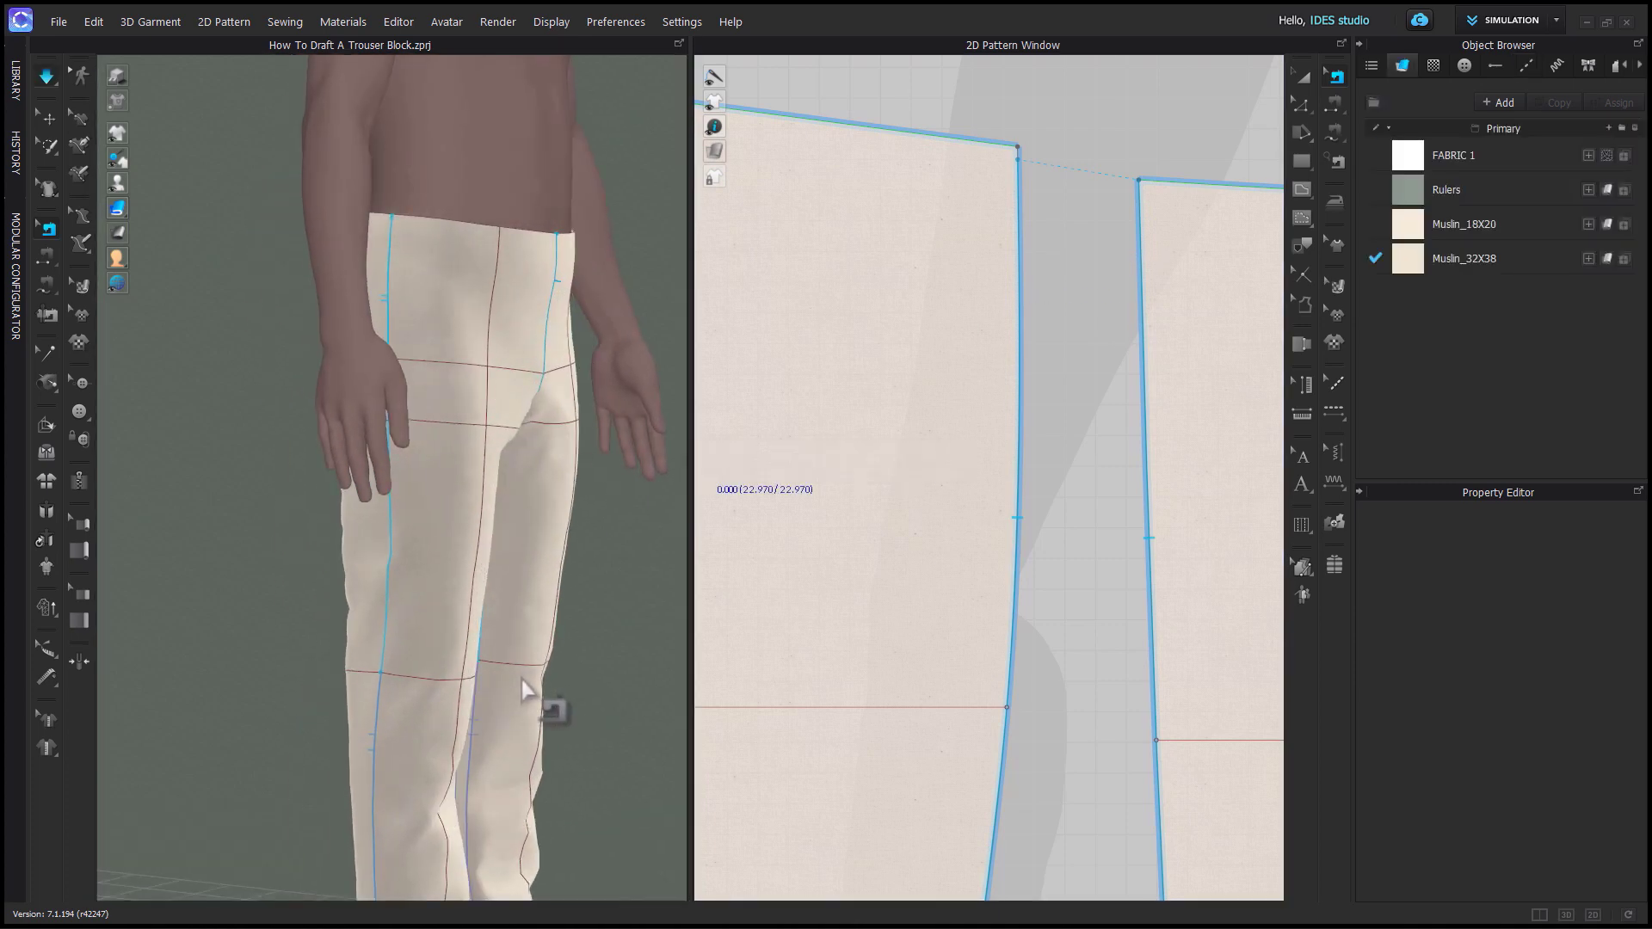
{"action": "key", "text": "t"}
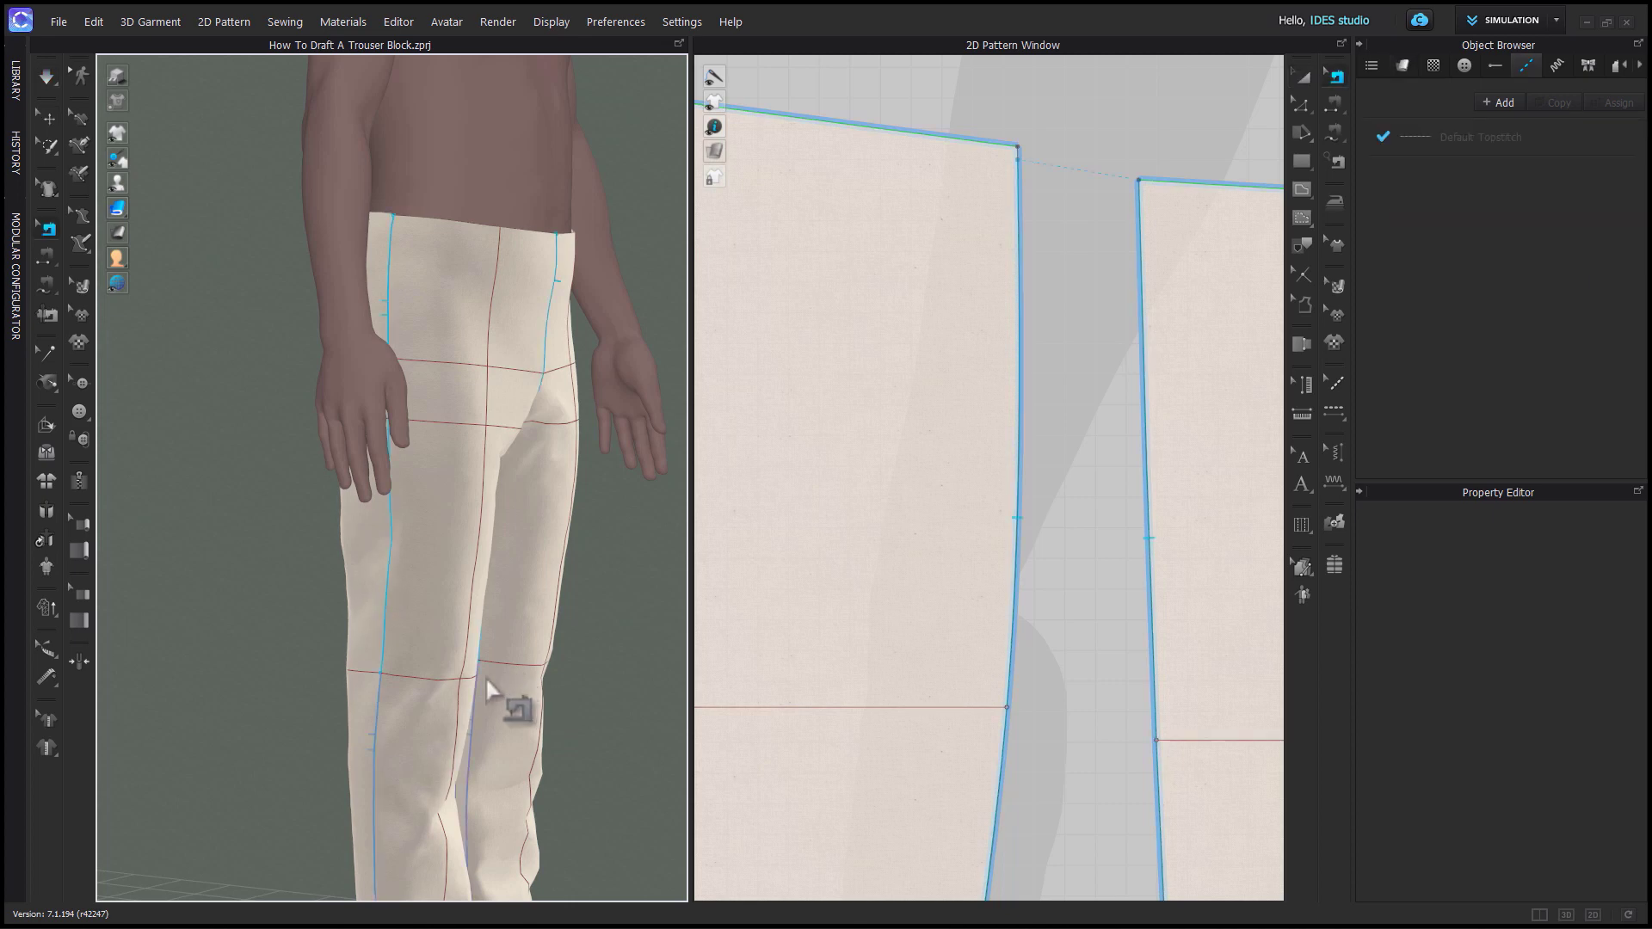
{"action": "right_click_drag", "start_coordinate": [485, 676], "coordinate": [745, 689]}
{"action": "key", "text": "q"}
{"action": "scroll", "coordinate": [585, 641], "scroll_direction": "up", "scroll_amount": 3}
{"action": "right_click_drag", "start_coordinate": [585, 641], "coordinate": [472, 797]}
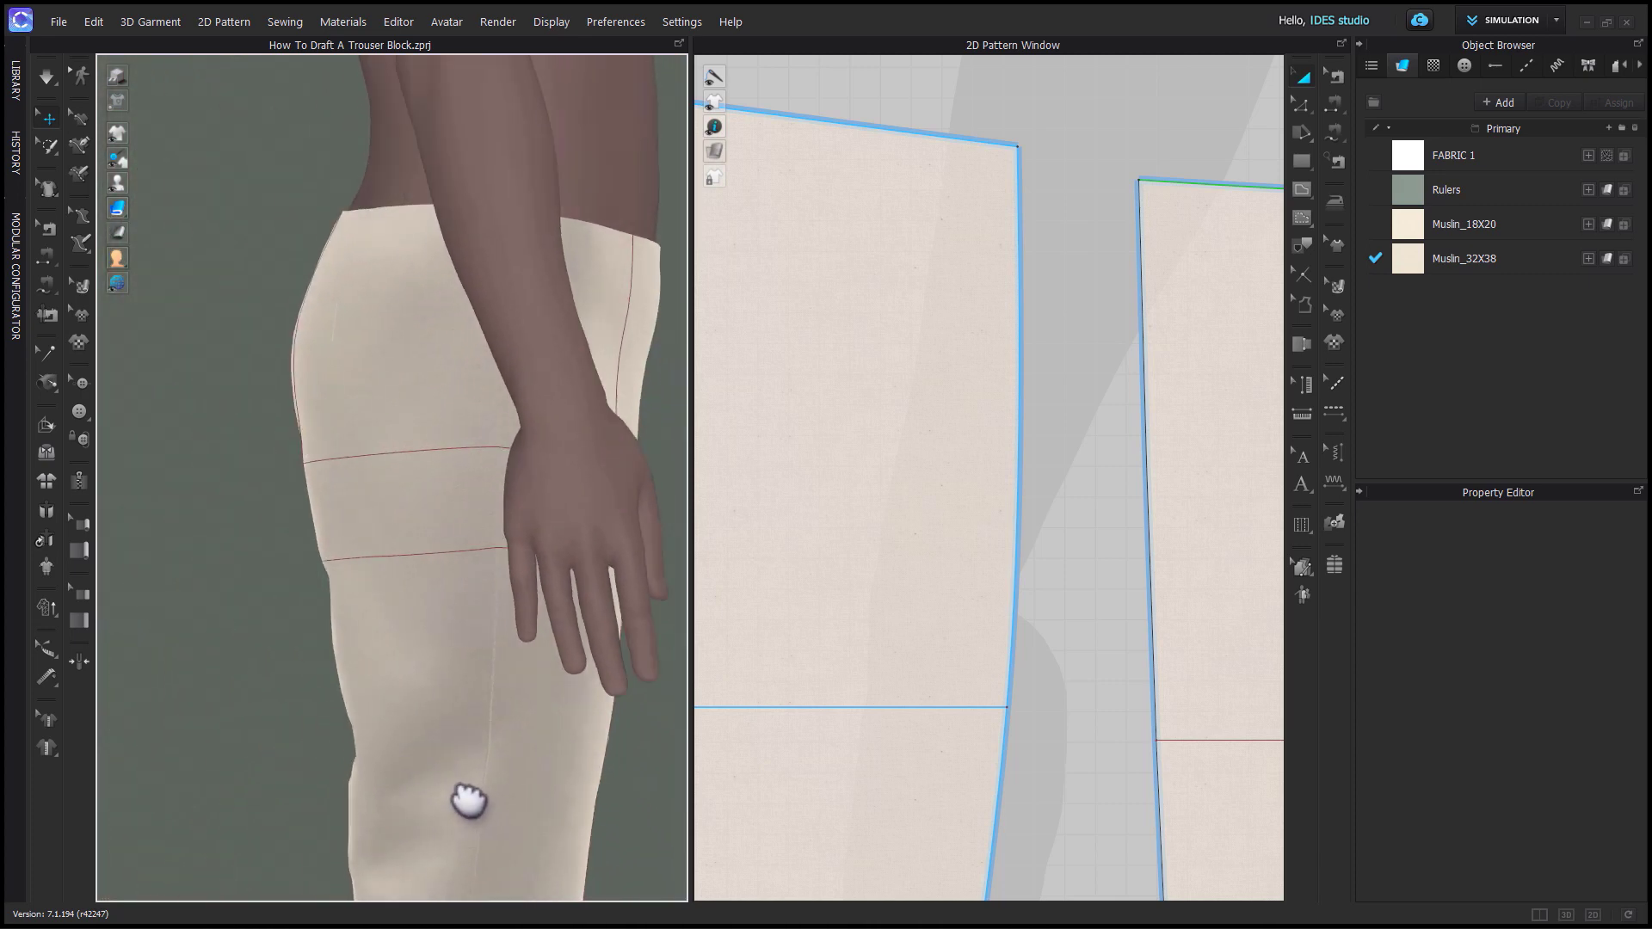
{"action": "right_click_drag", "start_coordinate": [572, 656], "coordinate": [542, 710]}
{"action": "scroll", "coordinate": [590, 719], "scroll_direction": "up", "scroll_amount": 6}
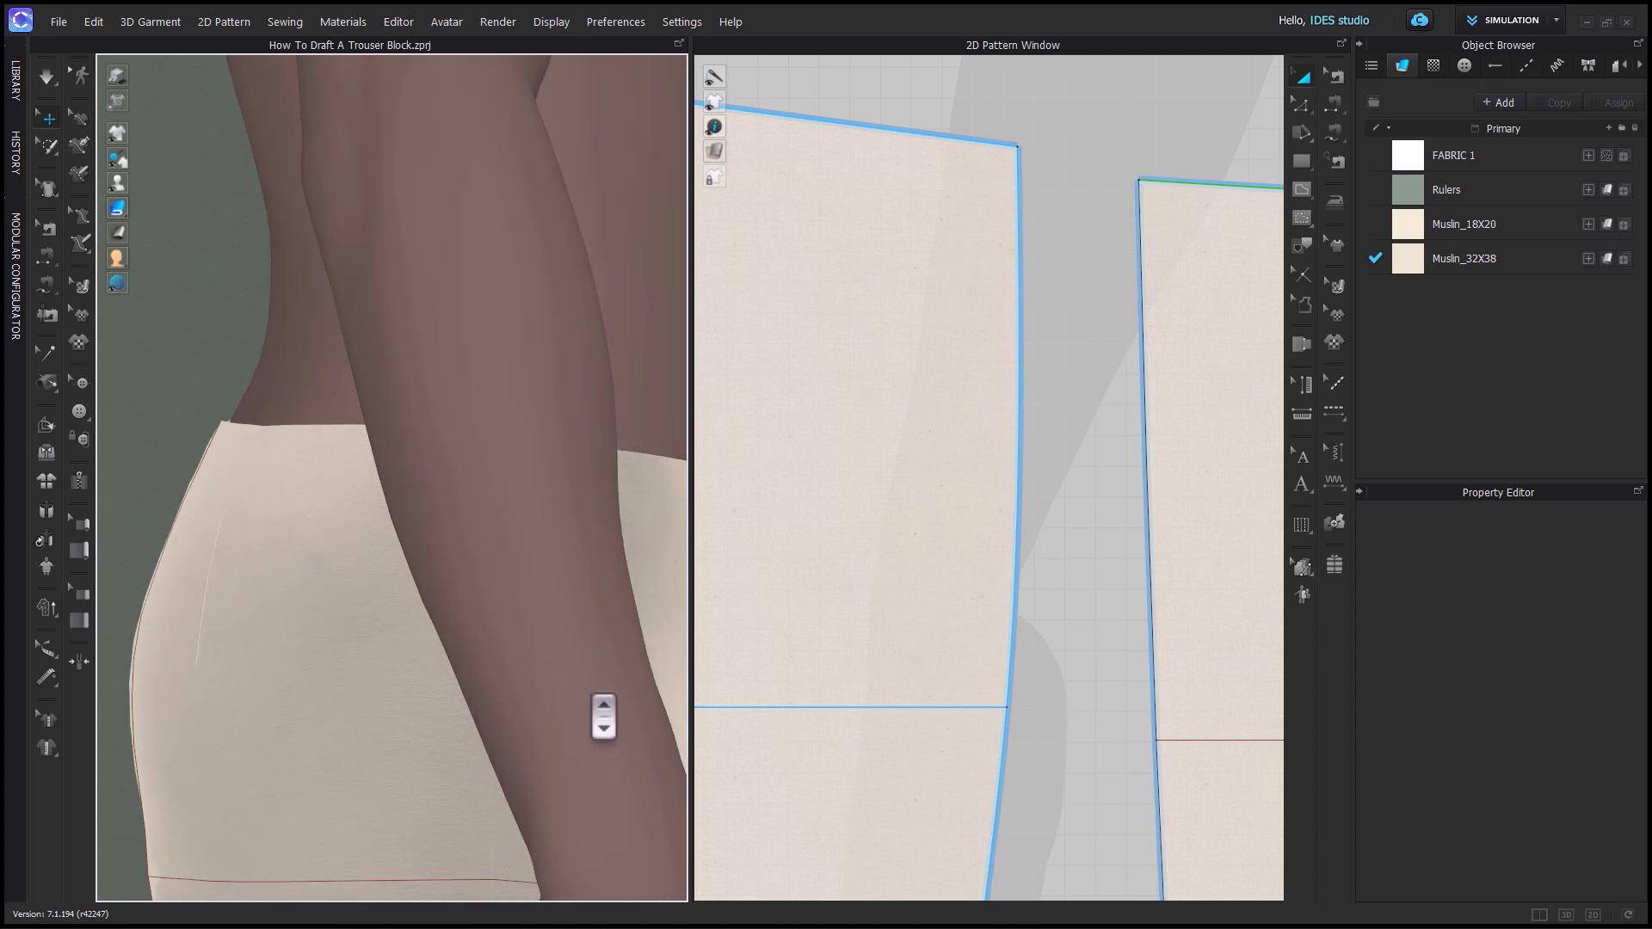
Add a pattern point at the start of the sewing on the back side seam.
{"action": "left_click", "coordinate": [372, 516]}
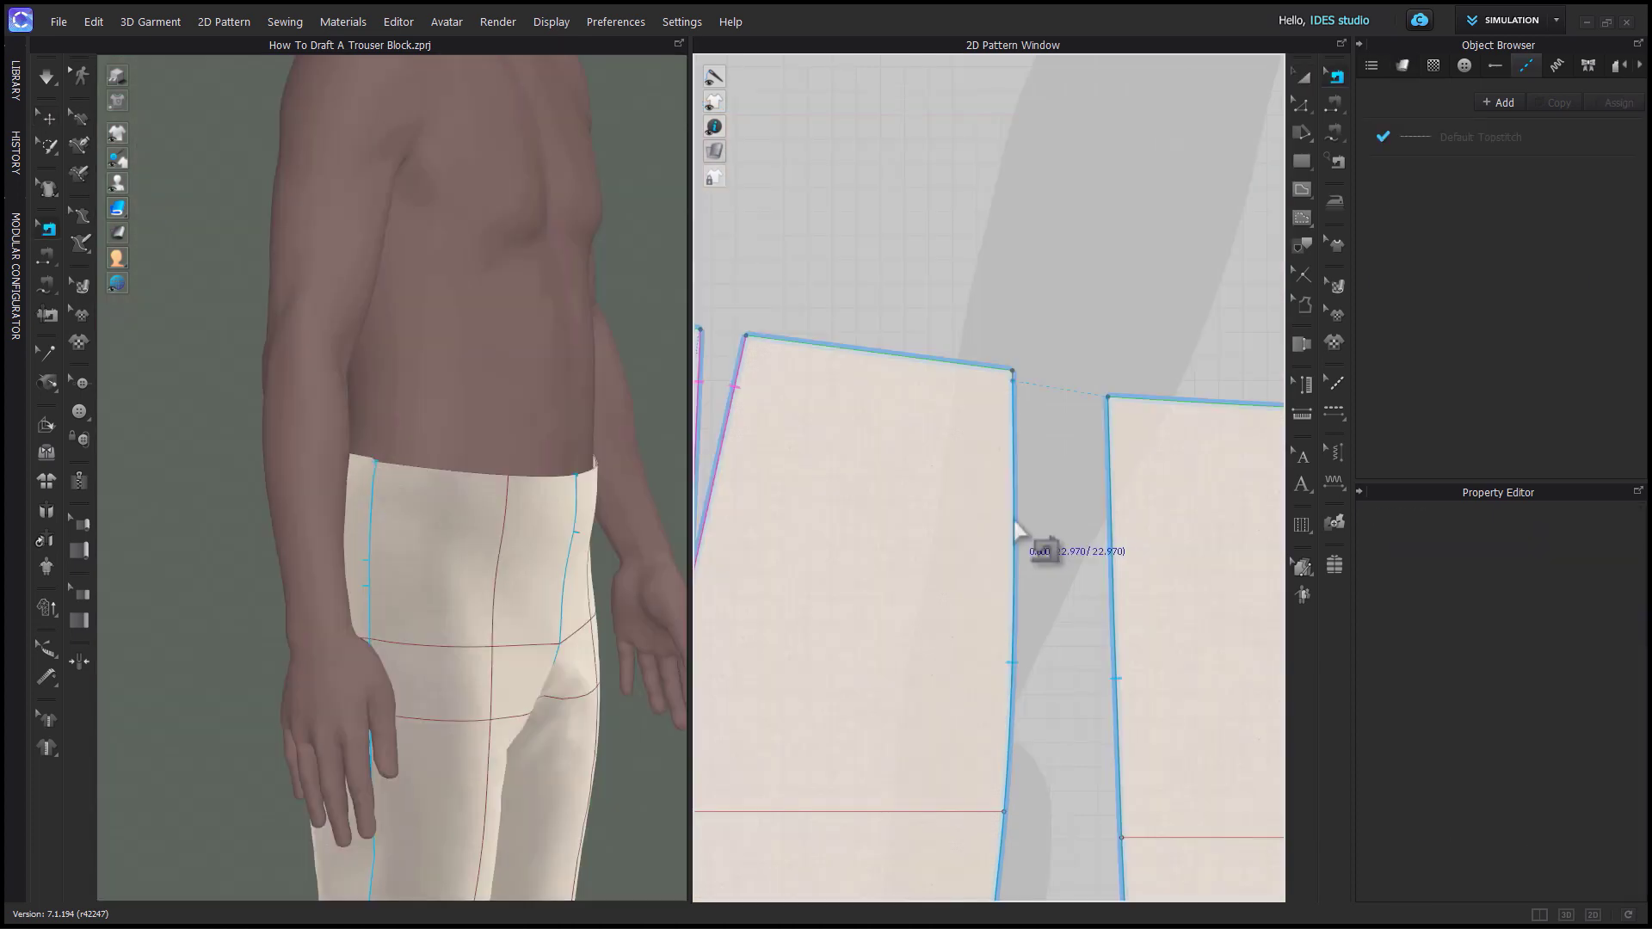
{"action": "right_click", "coordinate": [1013, 520]}
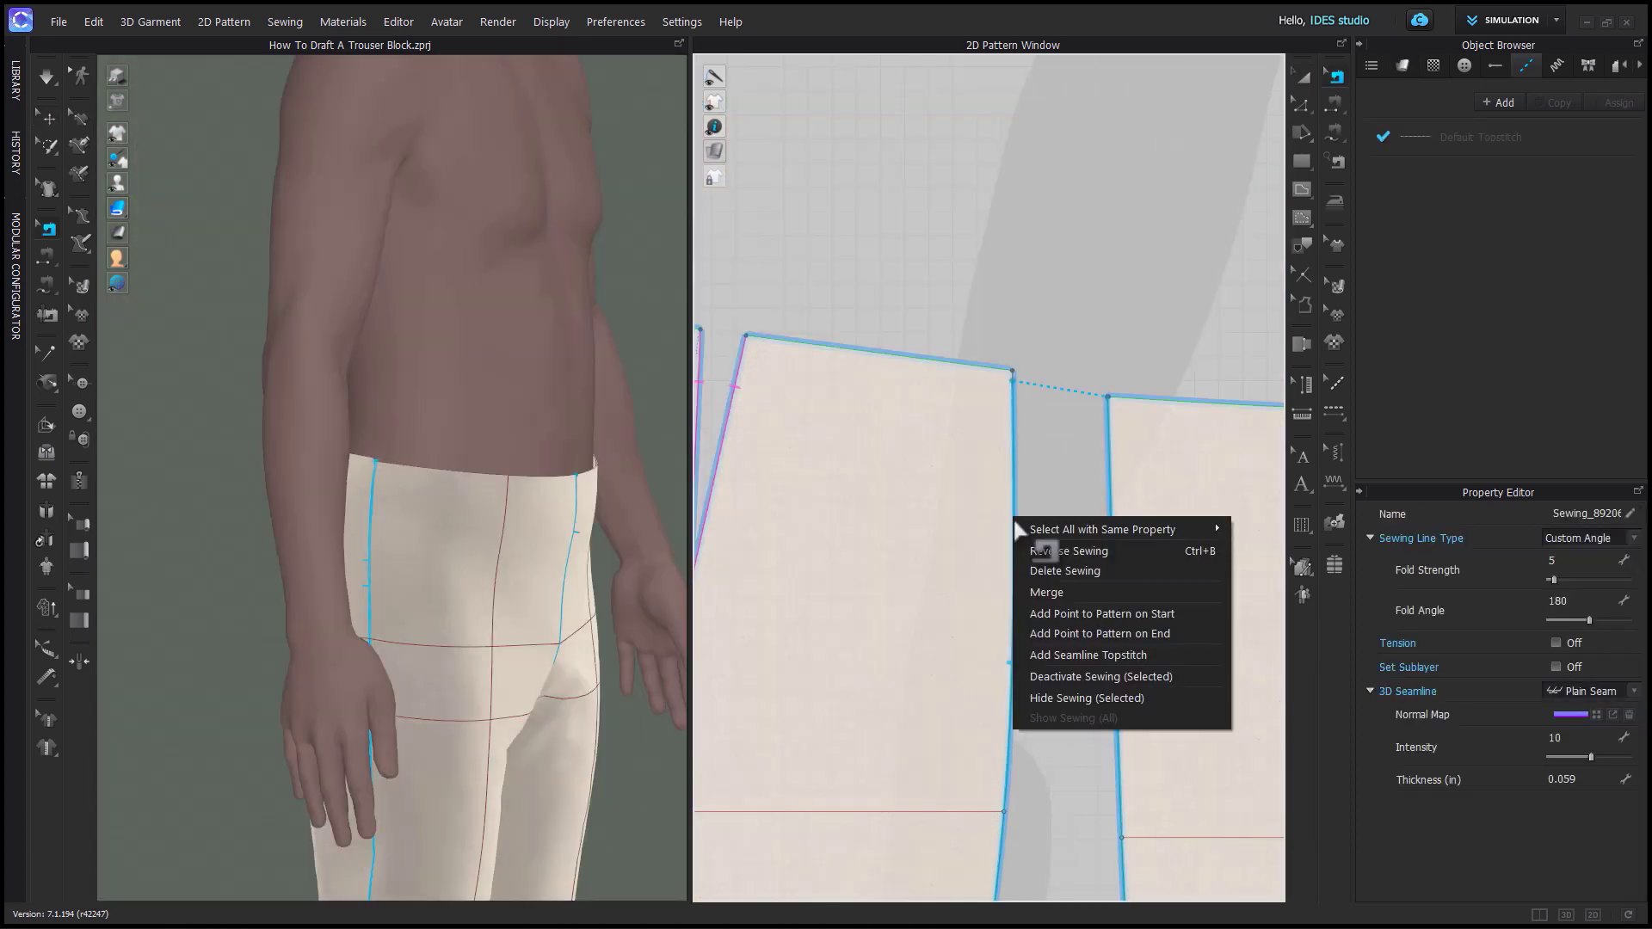
{"action": "left_click", "coordinate": [1096, 612]}
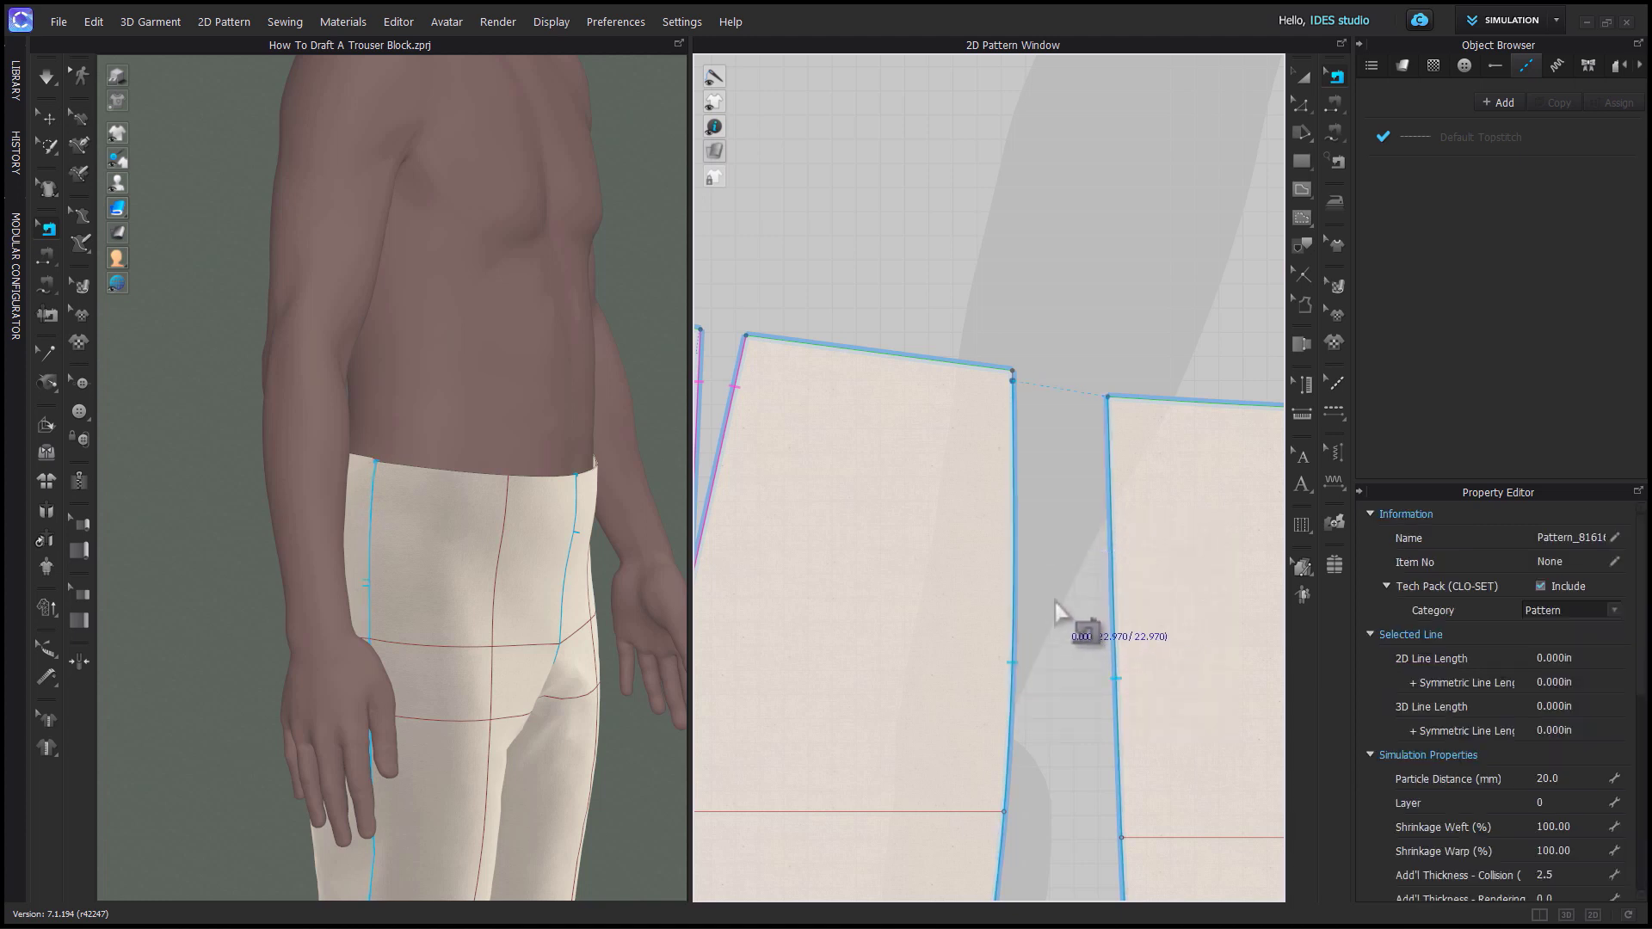
Delete the back's old waist corner point above the new side-seam point so the waistline ends at the new point.
{"action": "key", "text": "z"}
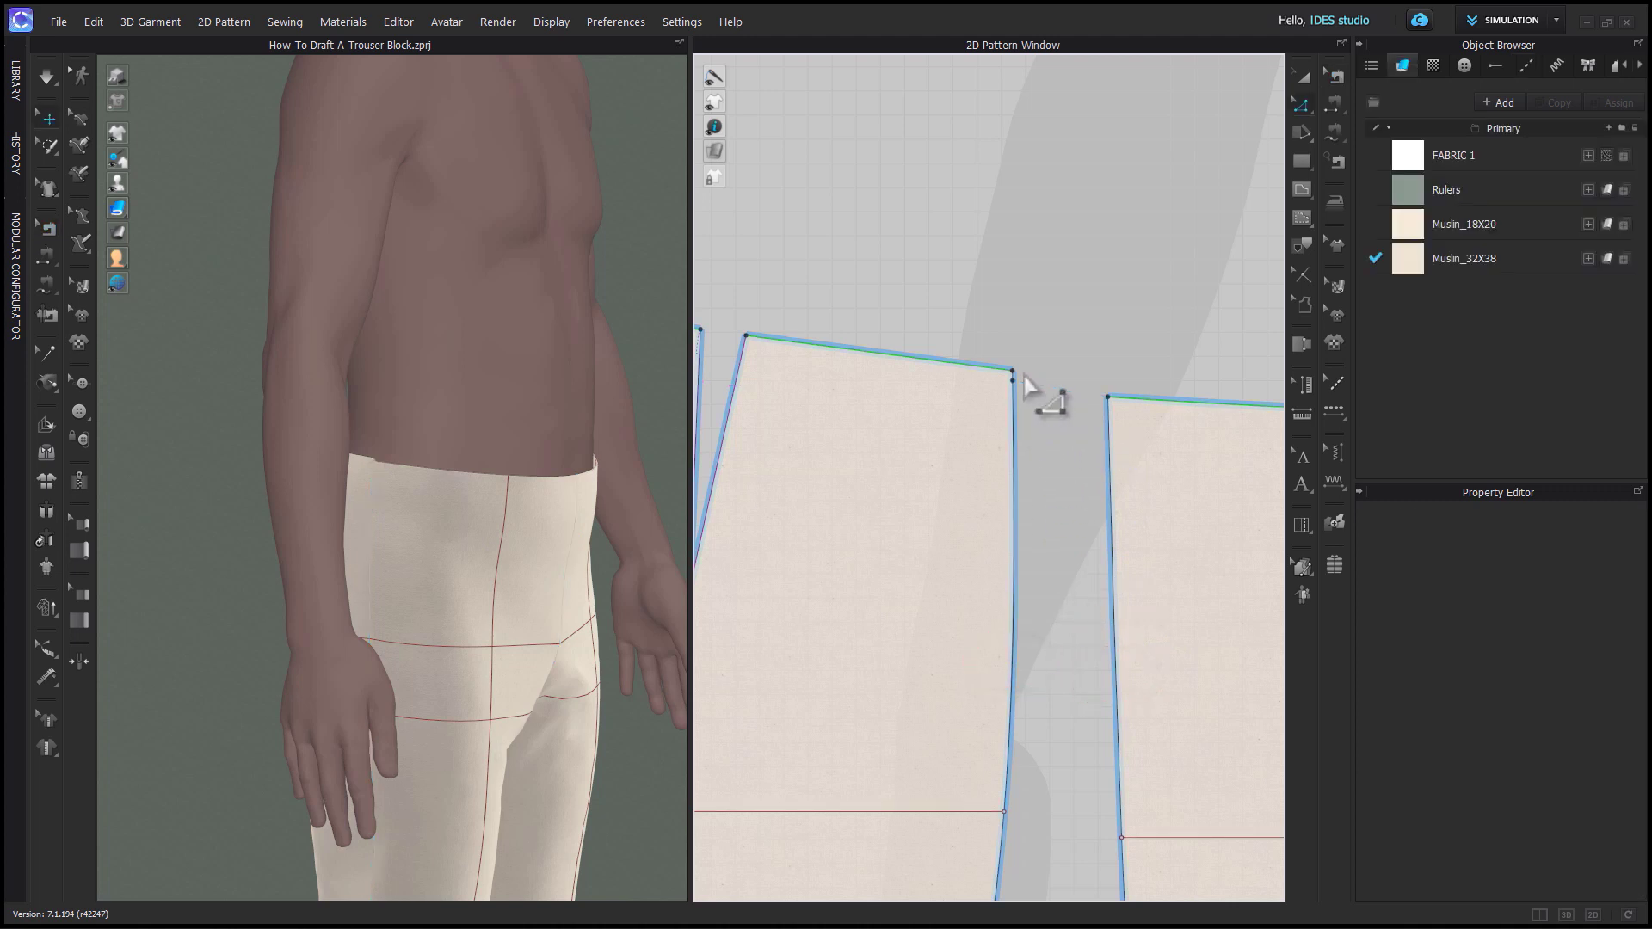
{"action": "scroll", "coordinate": [1026, 394], "scroll_direction": "up", "scroll_amount": 5}
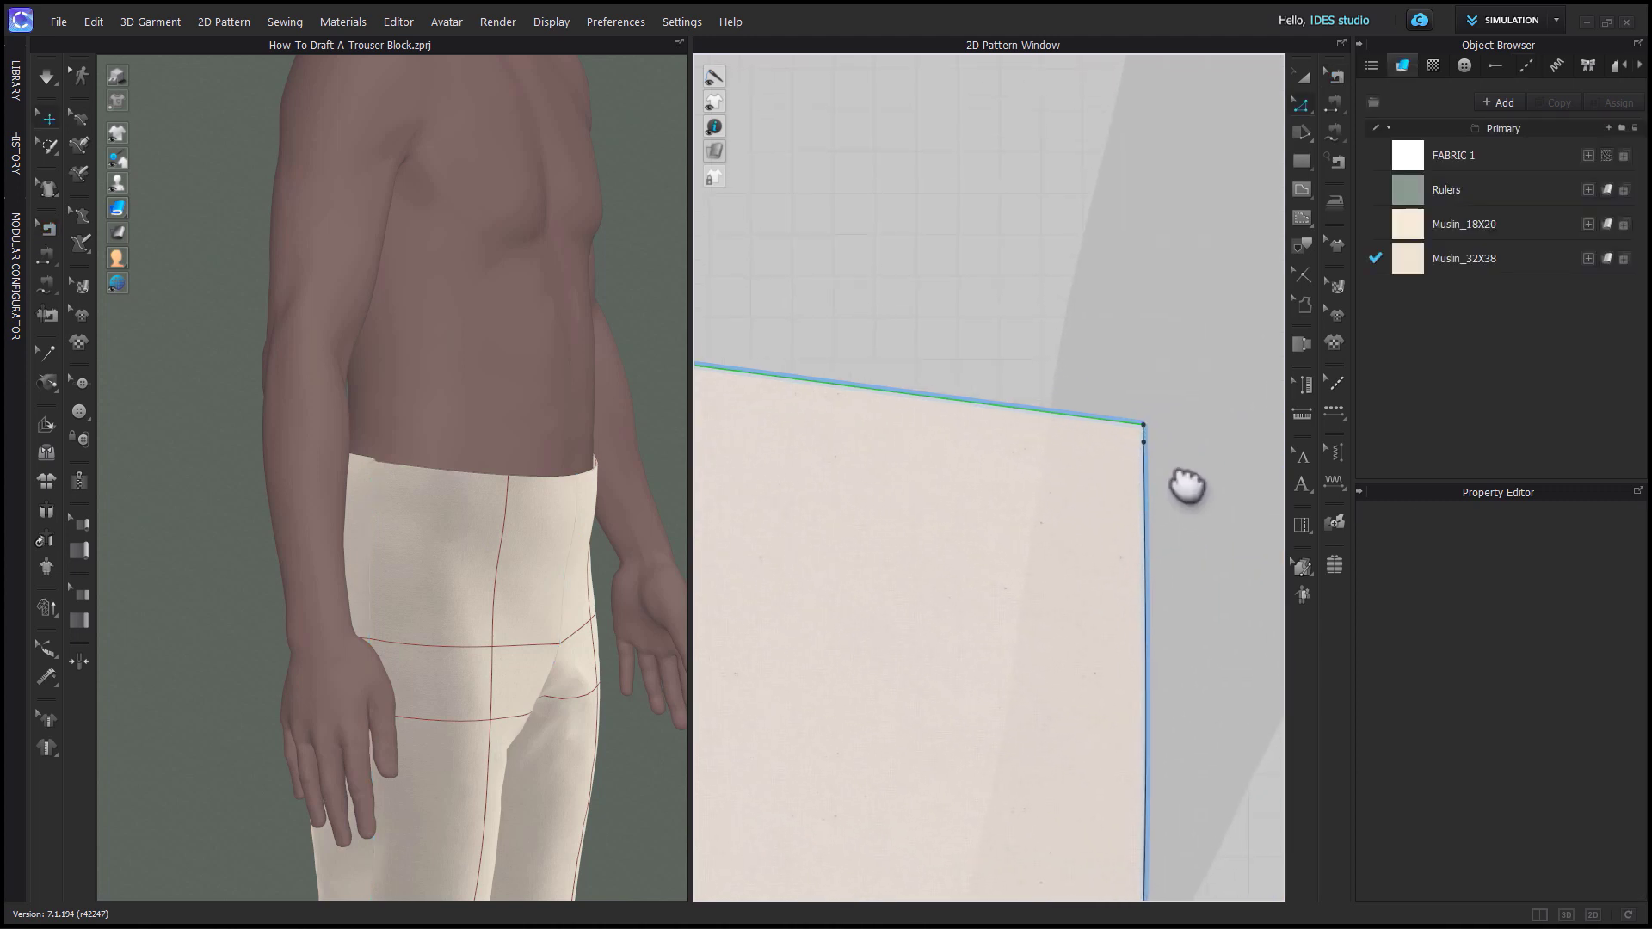
{"action": "scroll", "coordinate": [1196, 477], "scroll_direction": "down", "scroll_amount": 2}
{"action": "left_click", "coordinate": [1050, 415]}
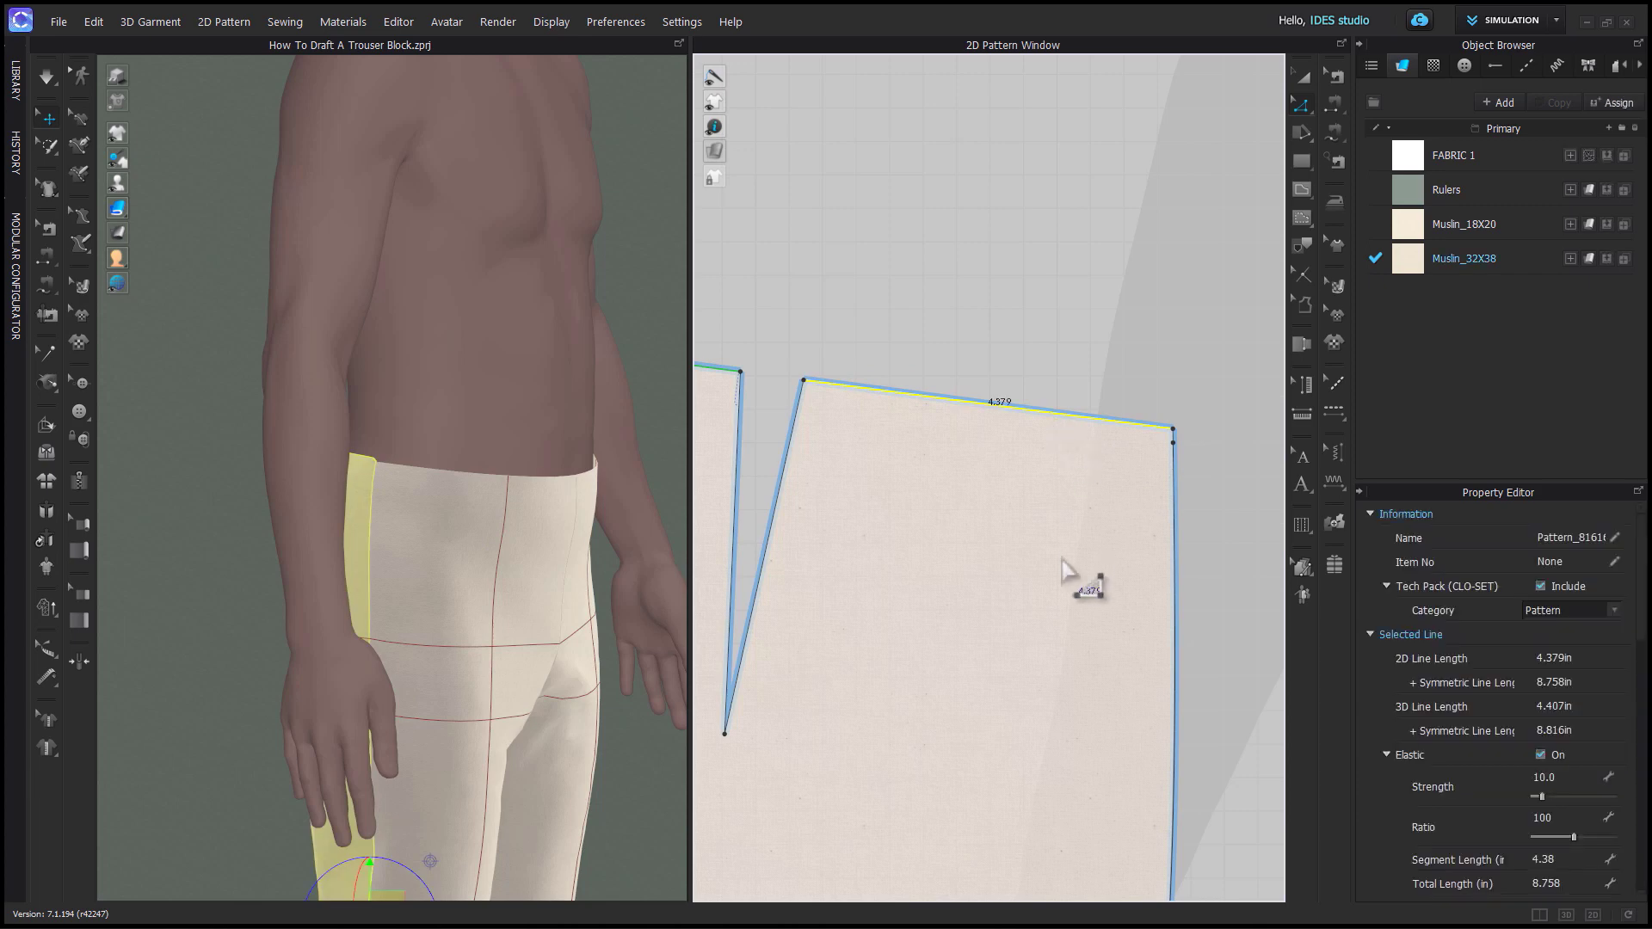
{"action": "left_click", "coordinate": [1173, 429]}
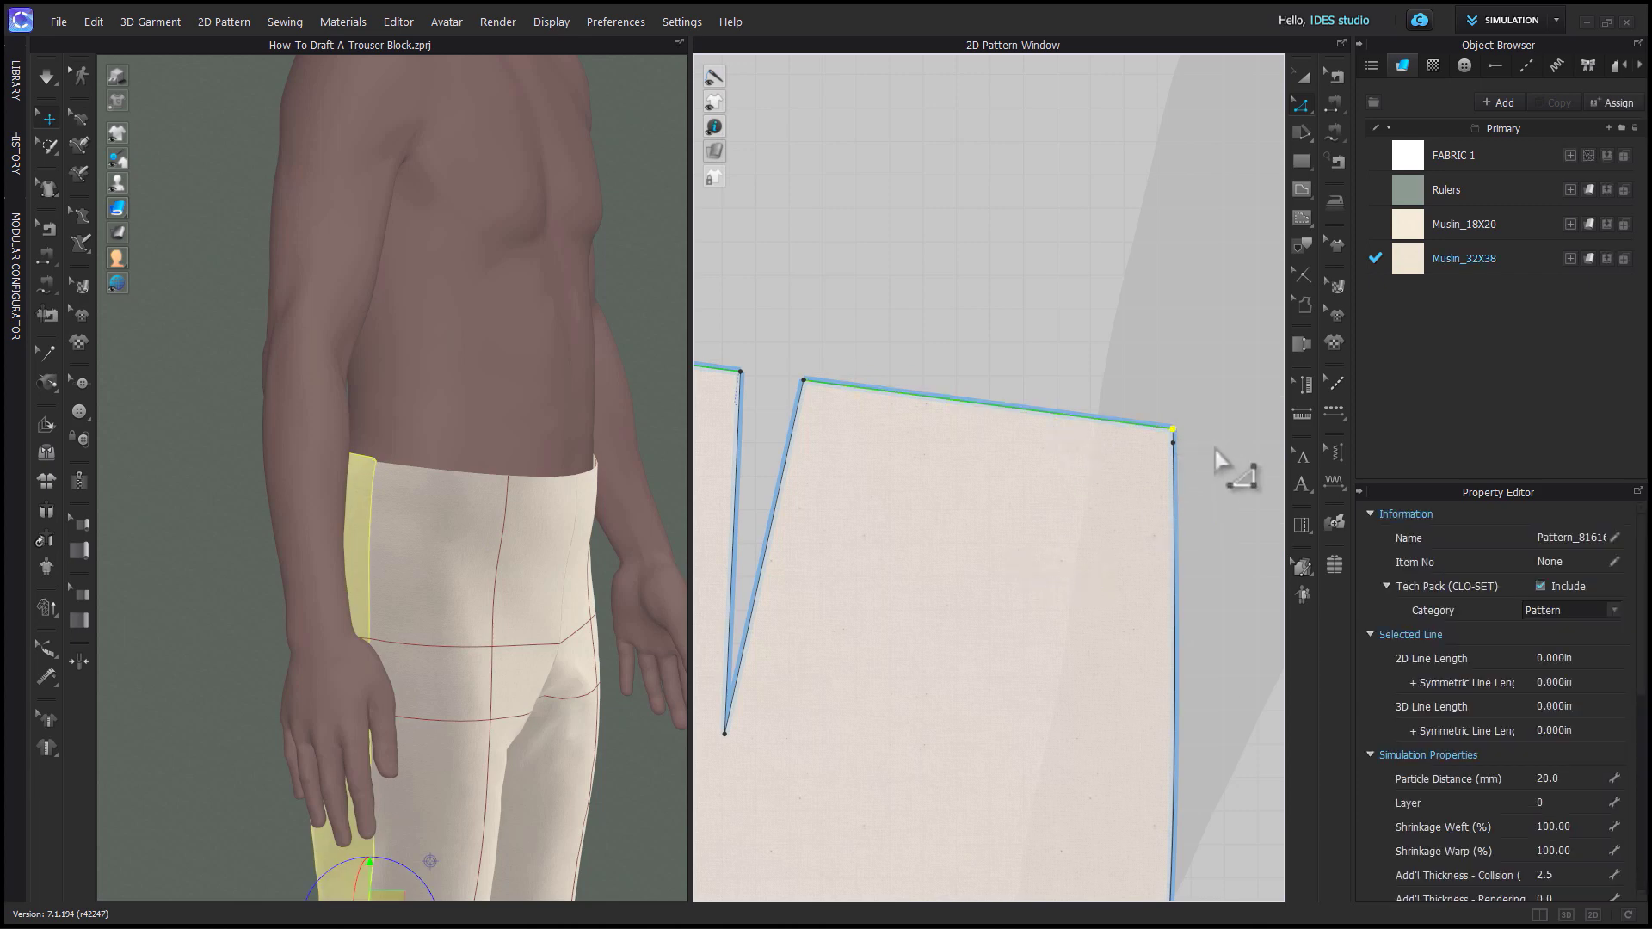
{"action": "key", "text": "Delete"}
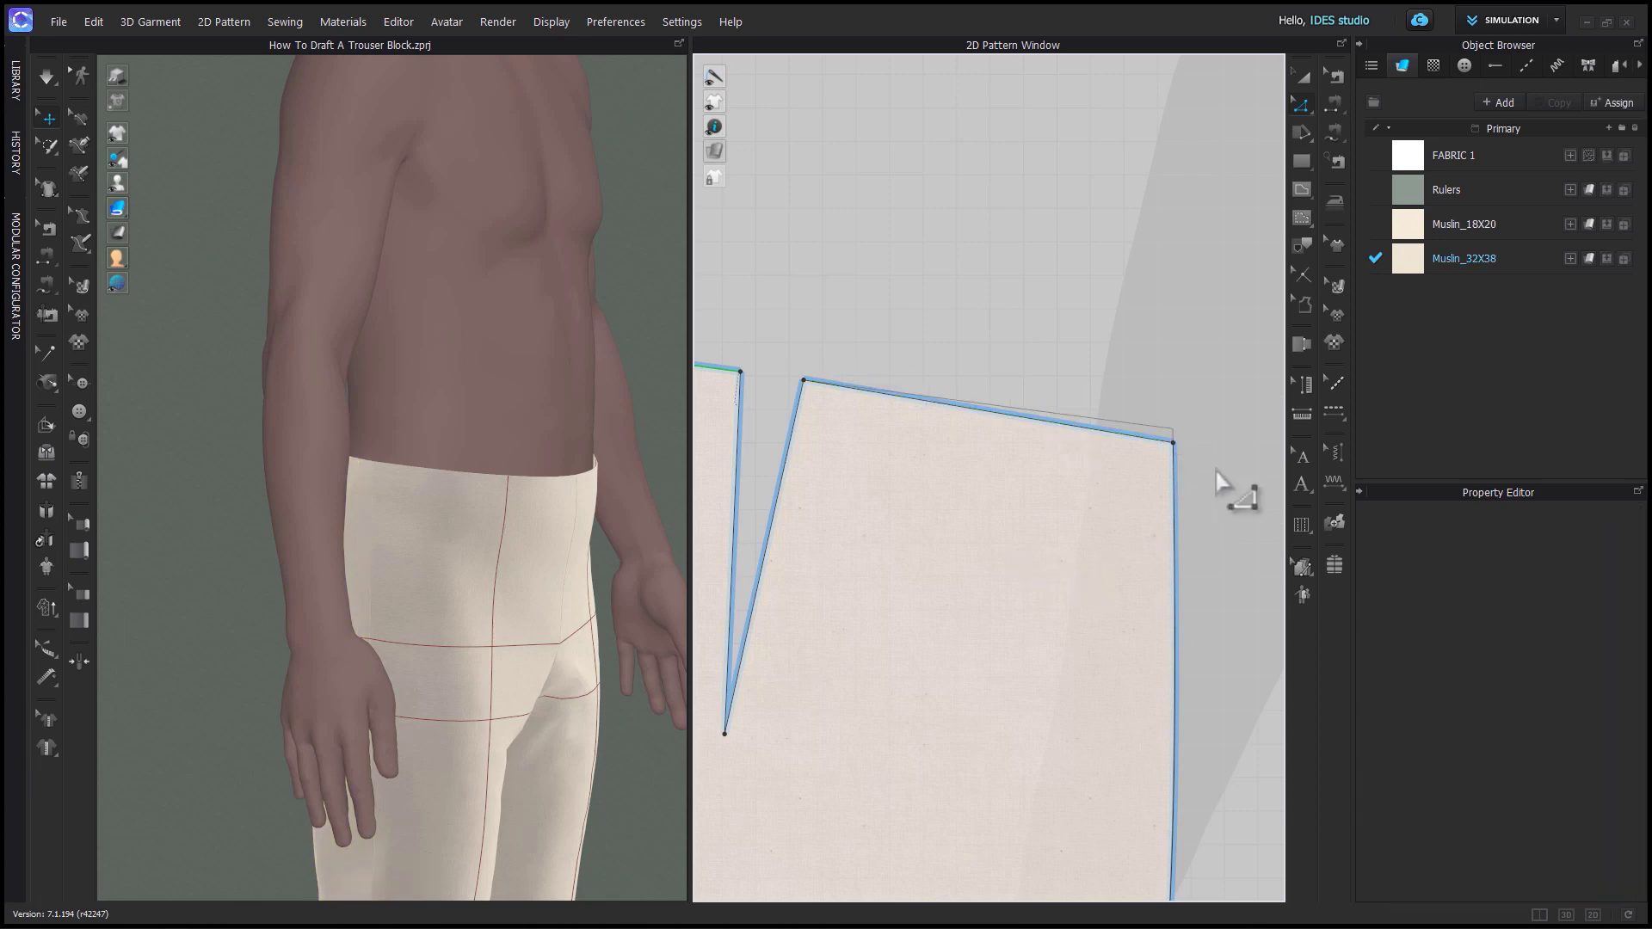
Turn on elastic for the back's reshaped waistline segment beside the side seam and open its ratio for editing.
{"action": "left_click", "coordinate": [1091, 449]}
{"action": "left_click", "coordinate": [1540, 754]}
{"action": "left_click", "coordinate": [1581, 818]}
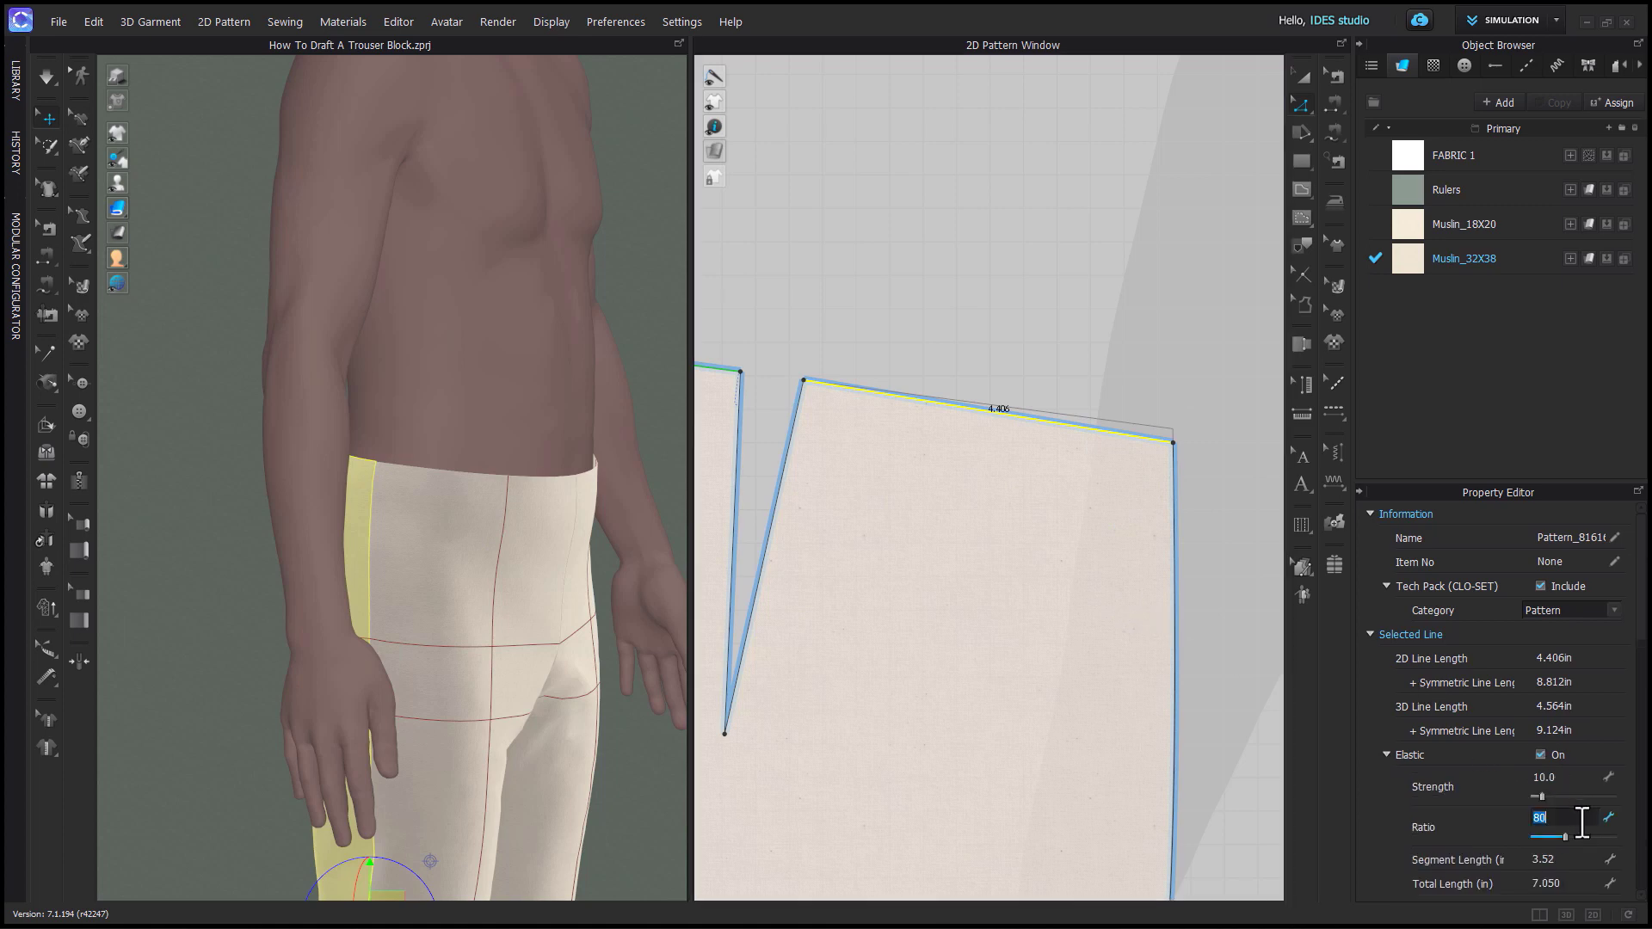
{"action": "left_click", "coordinate": [1014, 377]}
{"action": "scroll", "coordinate": [1125, 386], "scroll_direction": "down", "scroll_amount": 3}
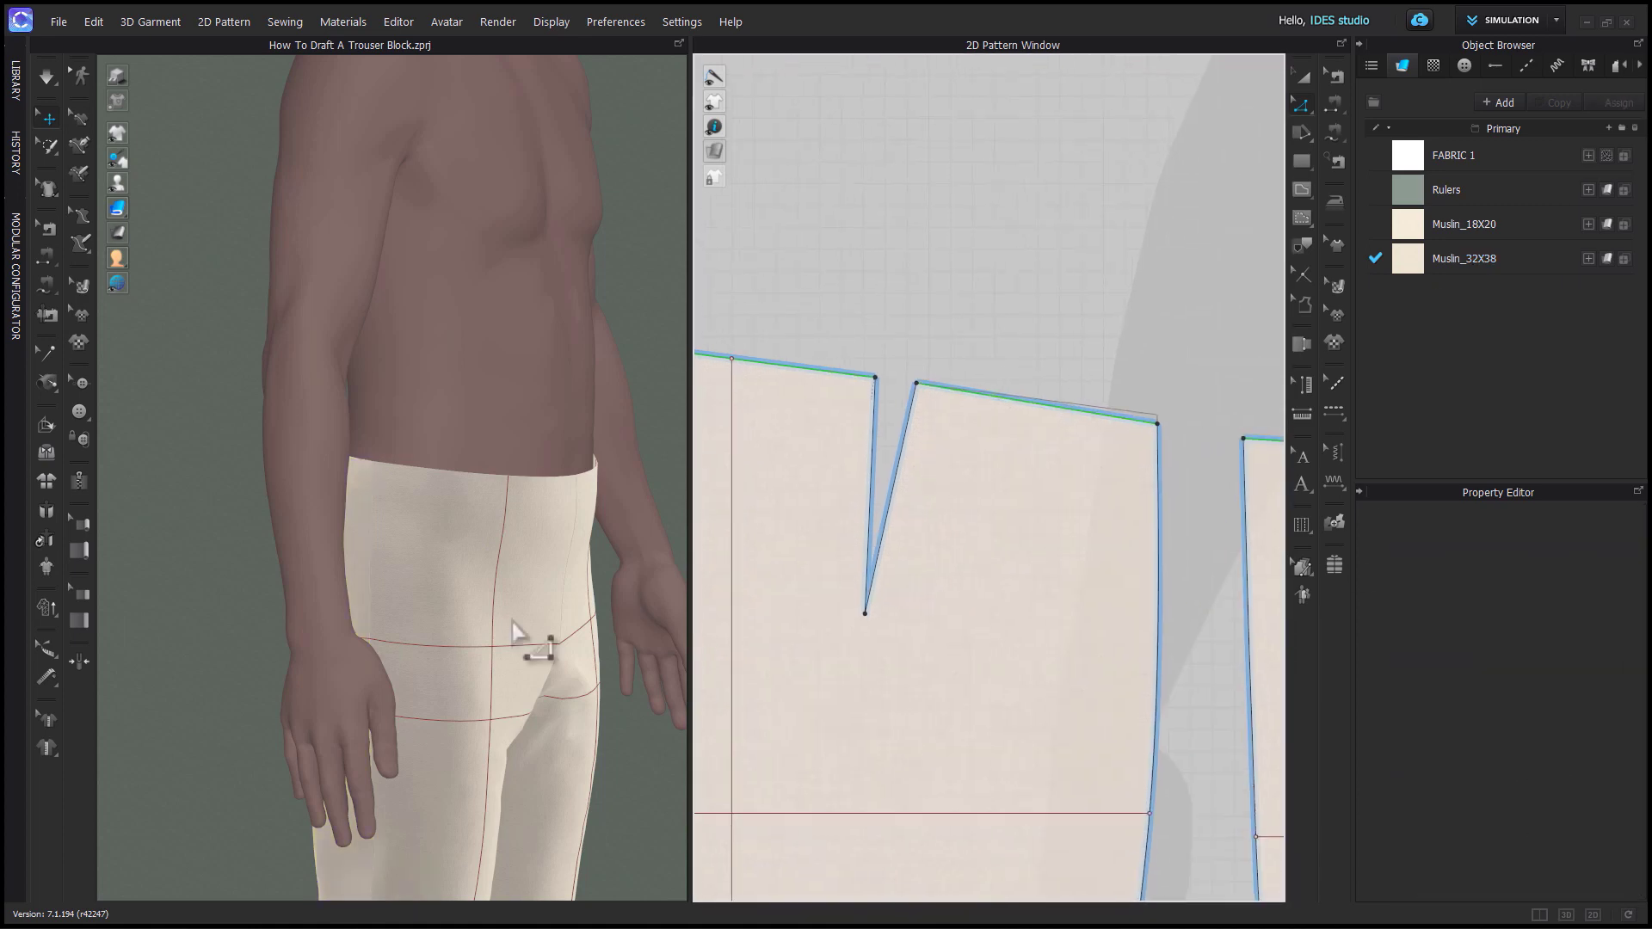
Apply Shape Dart Cap to the back waist dart and smooth the waistline across the folded dart.
{"action": "mouse_move", "coordinate": [526, 641]}
{"action": "right_mouse_down"}
{"action": "mouse_move", "coordinate": [525, 669]}
{"action": "mouse_move", "coordinate": [596, 666]}
{"action": "mouse_move", "coordinate": [535, 672]}
{"action": "right_mouse_up"}
{"action": "scroll", "coordinate": [981, 419], "scroll_direction": "down", "scroll_amount": 2}
{"action": "left_click", "coordinate": [901, 478]}
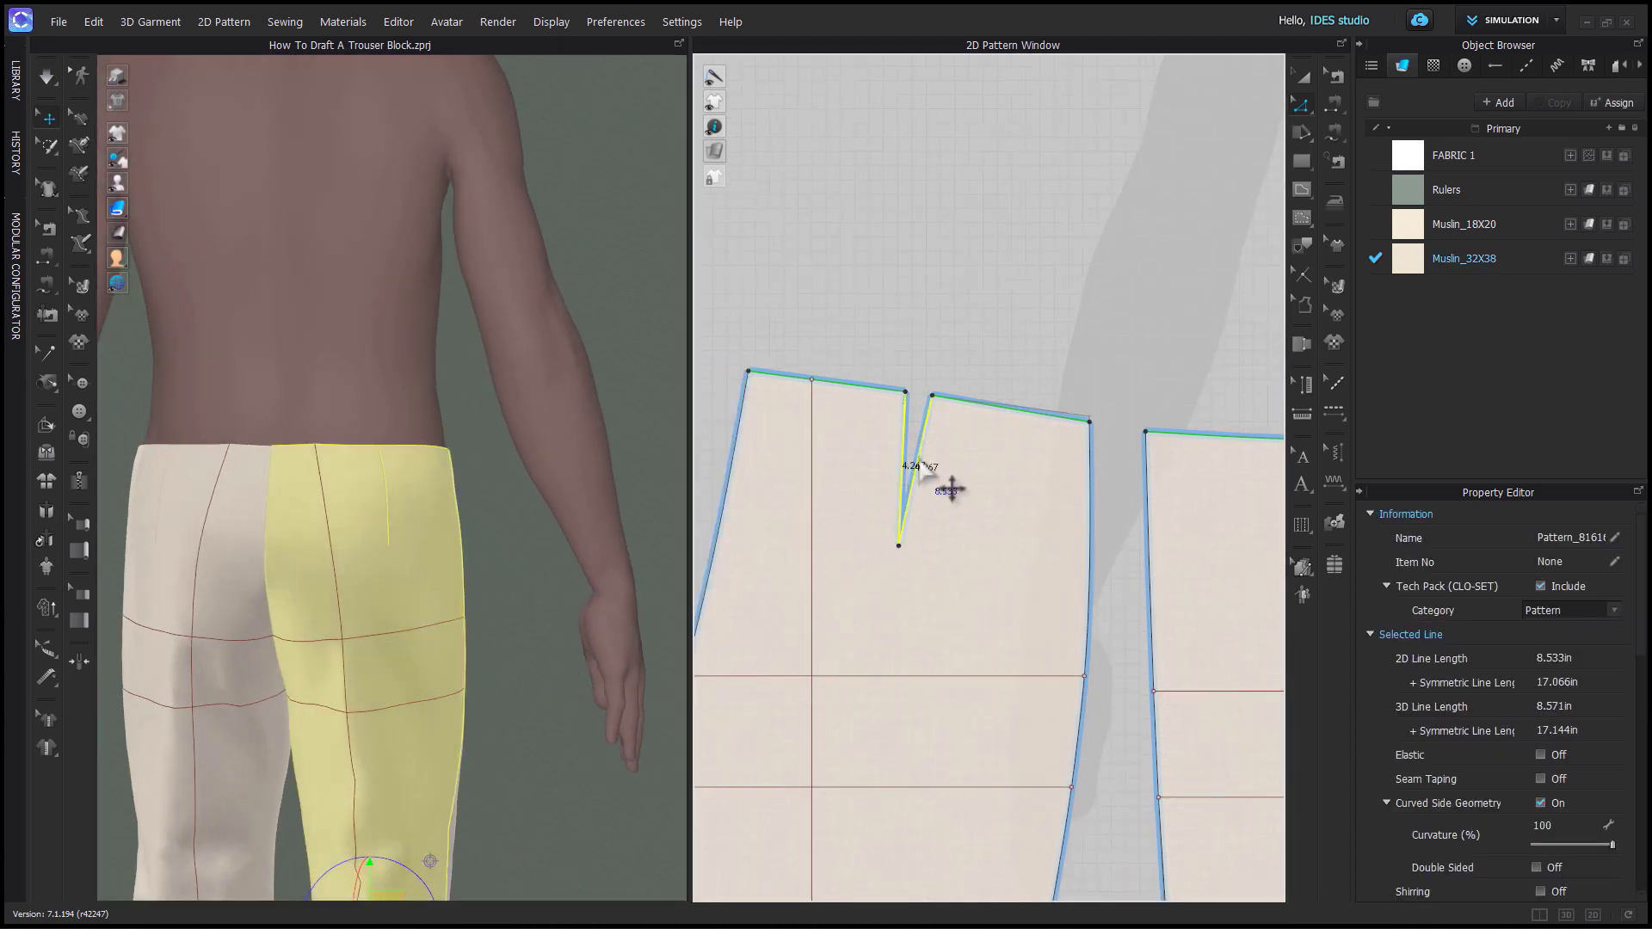
{"action": "right_click", "coordinate": [919, 455]}
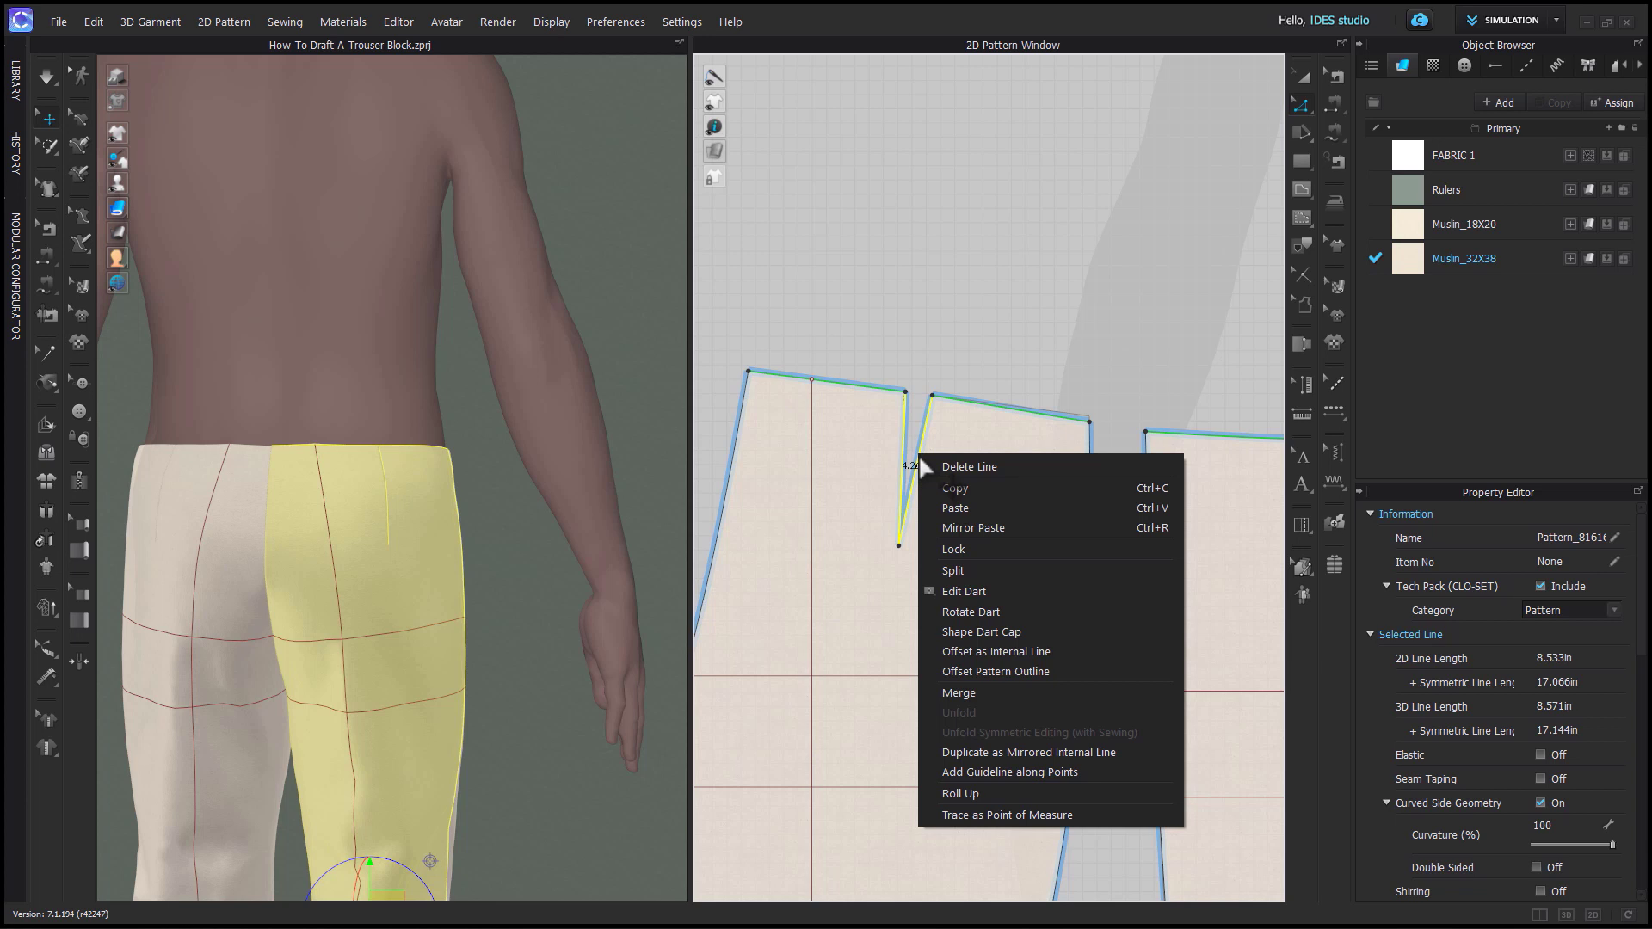
{"action": "left_click", "coordinate": [953, 628]}
{"action": "scroll", "coordinate": [977, 534], "scroll_direction": "up", "scroll_amount": 3}
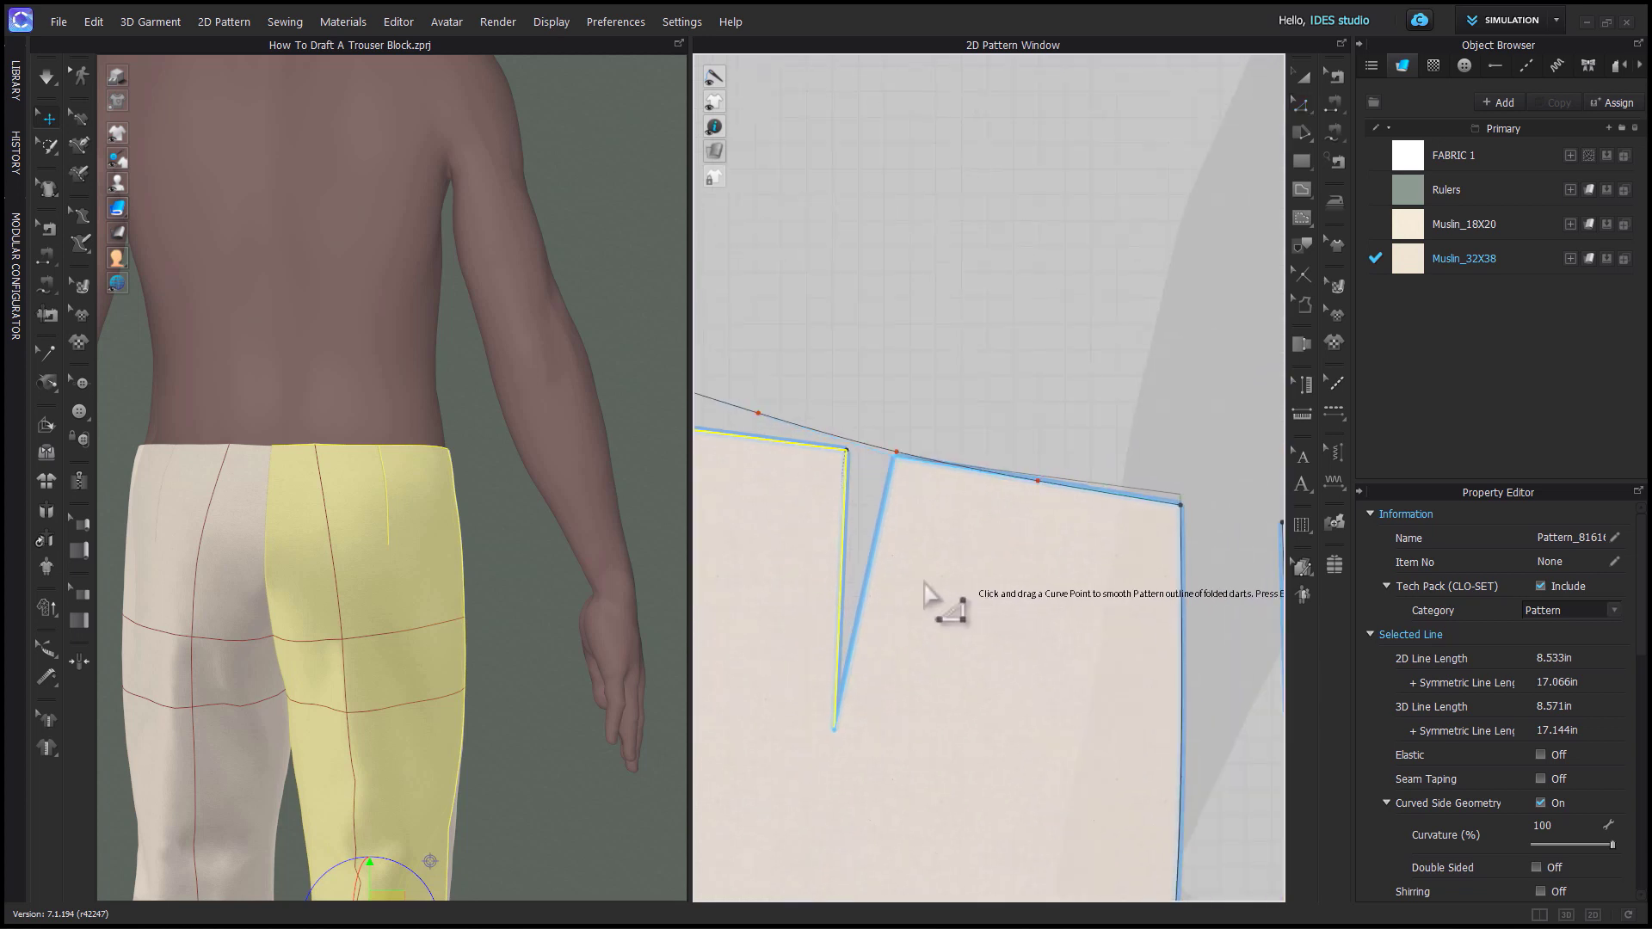
{"action": "middle_click_drag", "start_coordinate": [924, 593], "coordinate": [901, 516]}
{"action": "scroll", "coordinate": [1033, 546], "scroll_direction": "up", "scroll_amount": 3}
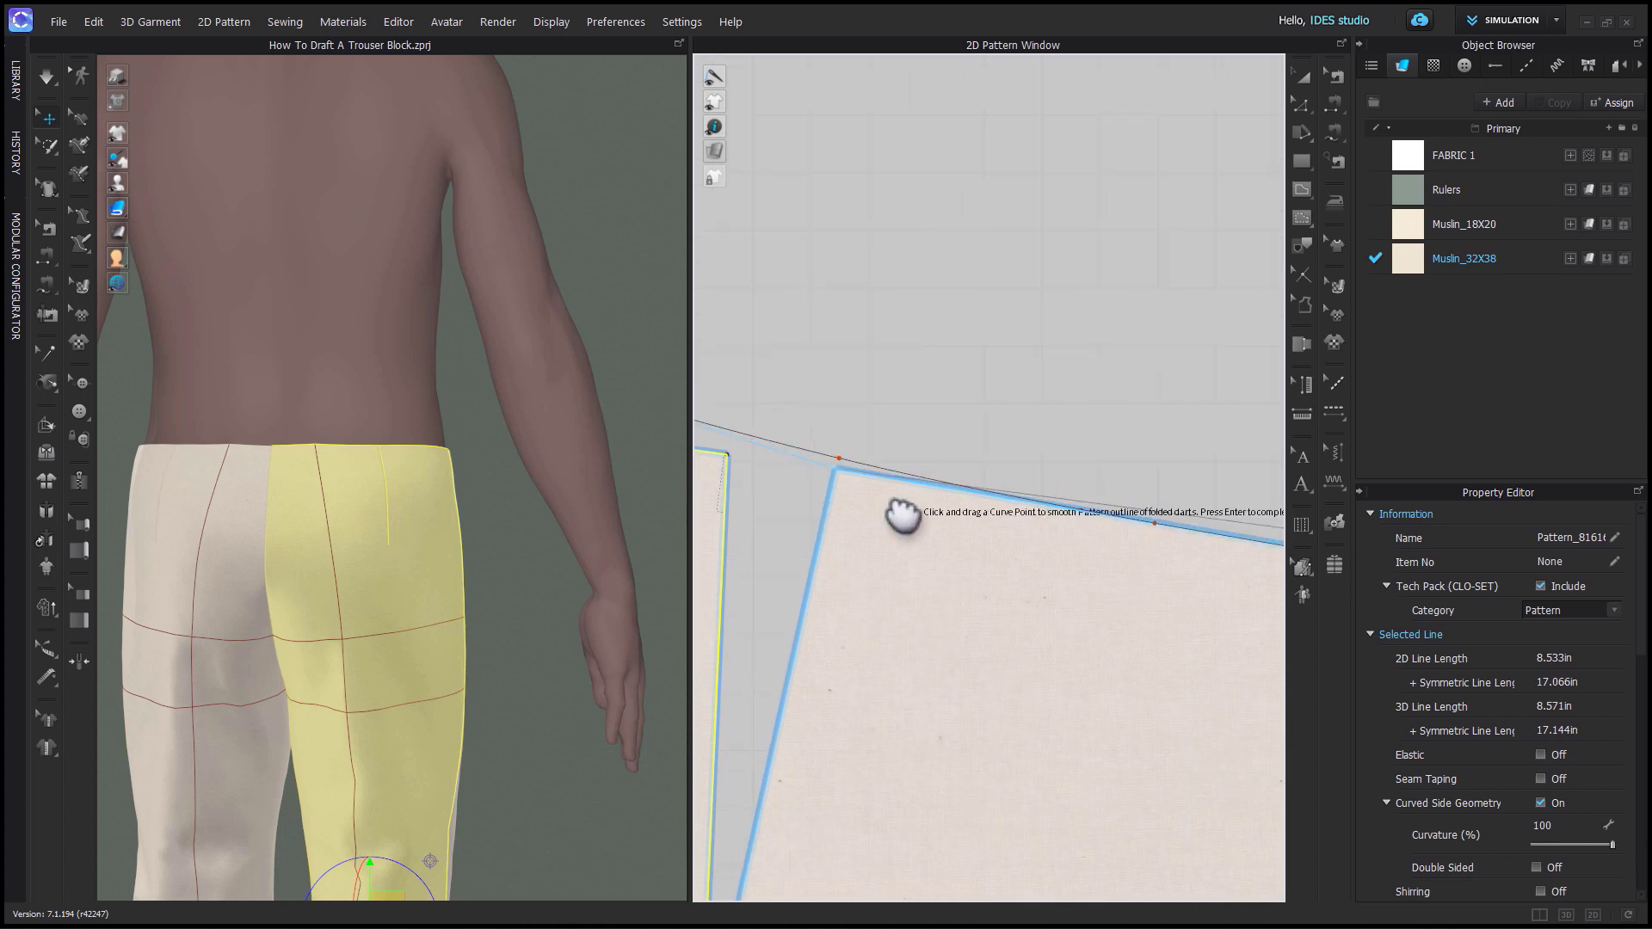
{"action": "scroll", "coordinate": [435, 578], "scroll_direction": "up", "scroll_amount": 3}
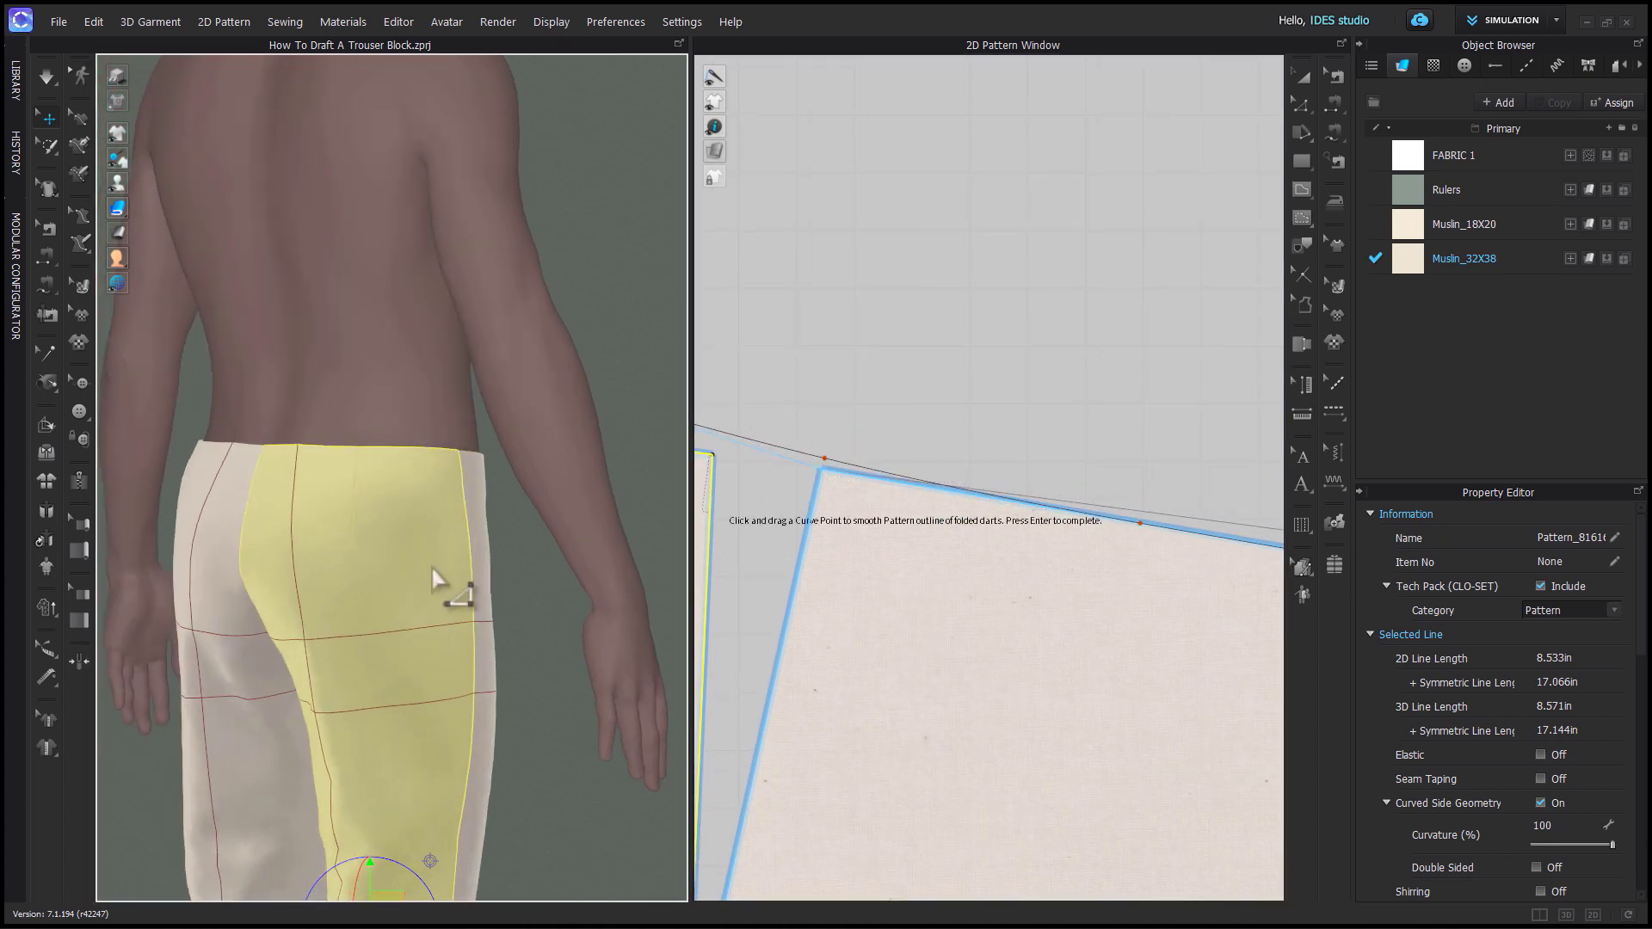
{"action": "middle_click_drag", "start_coordinate": [878, 526], "coordinate": [1106, 593]}
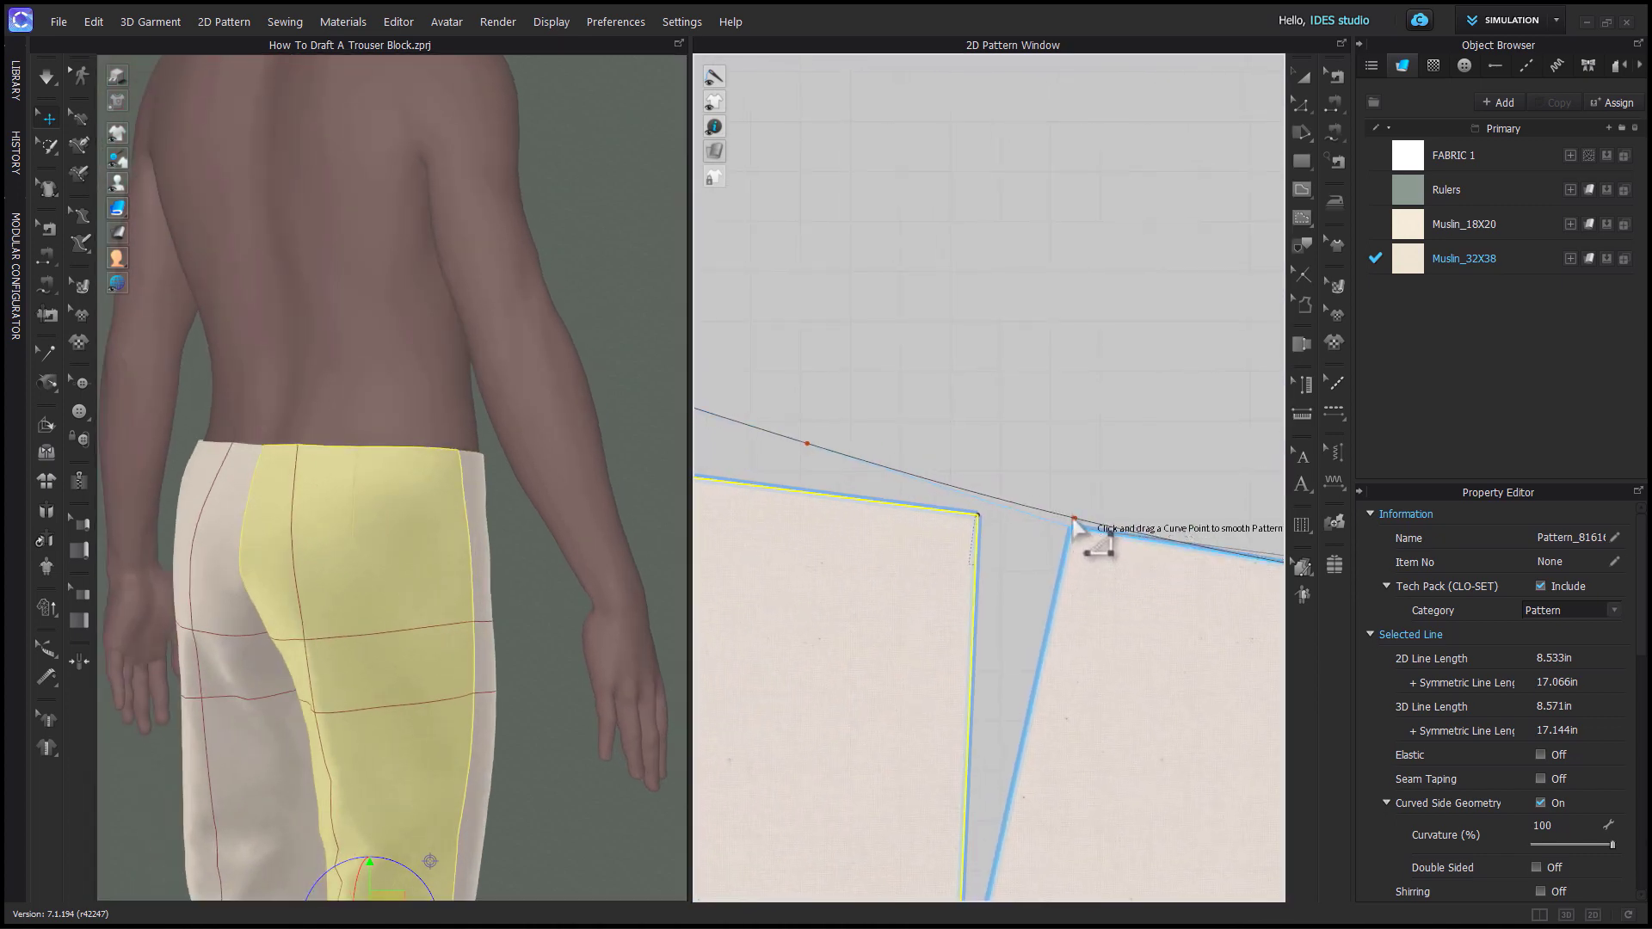
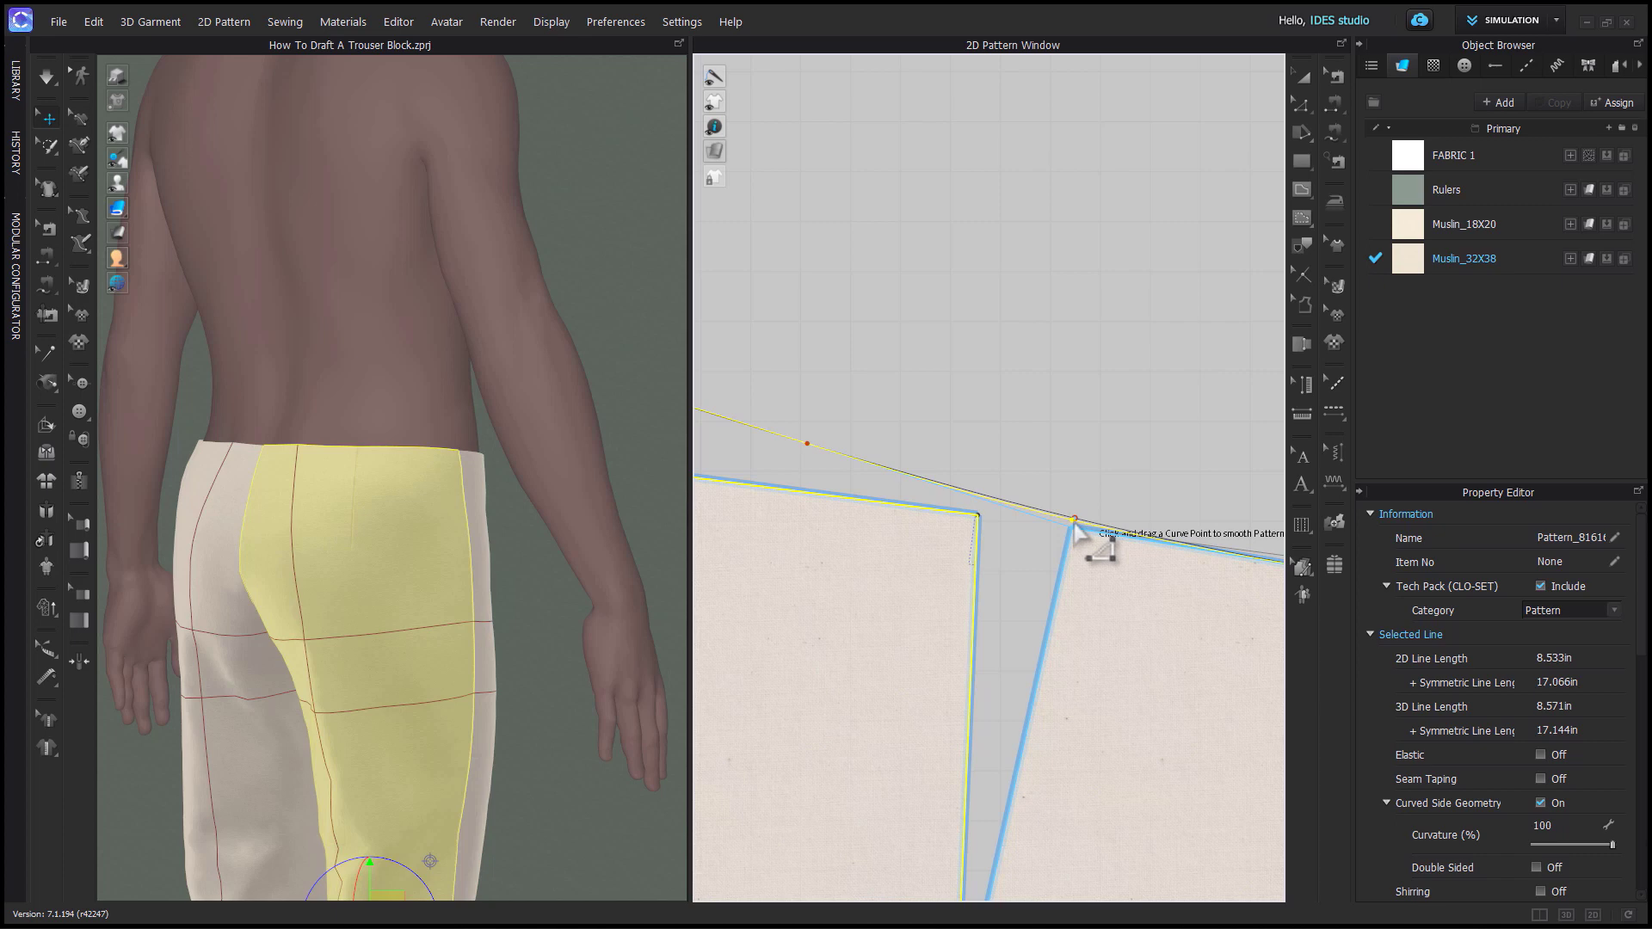
{"action": "middle_click_drag", "start_coordinate": [1073, 529], "coordinate": [1058, 579]}
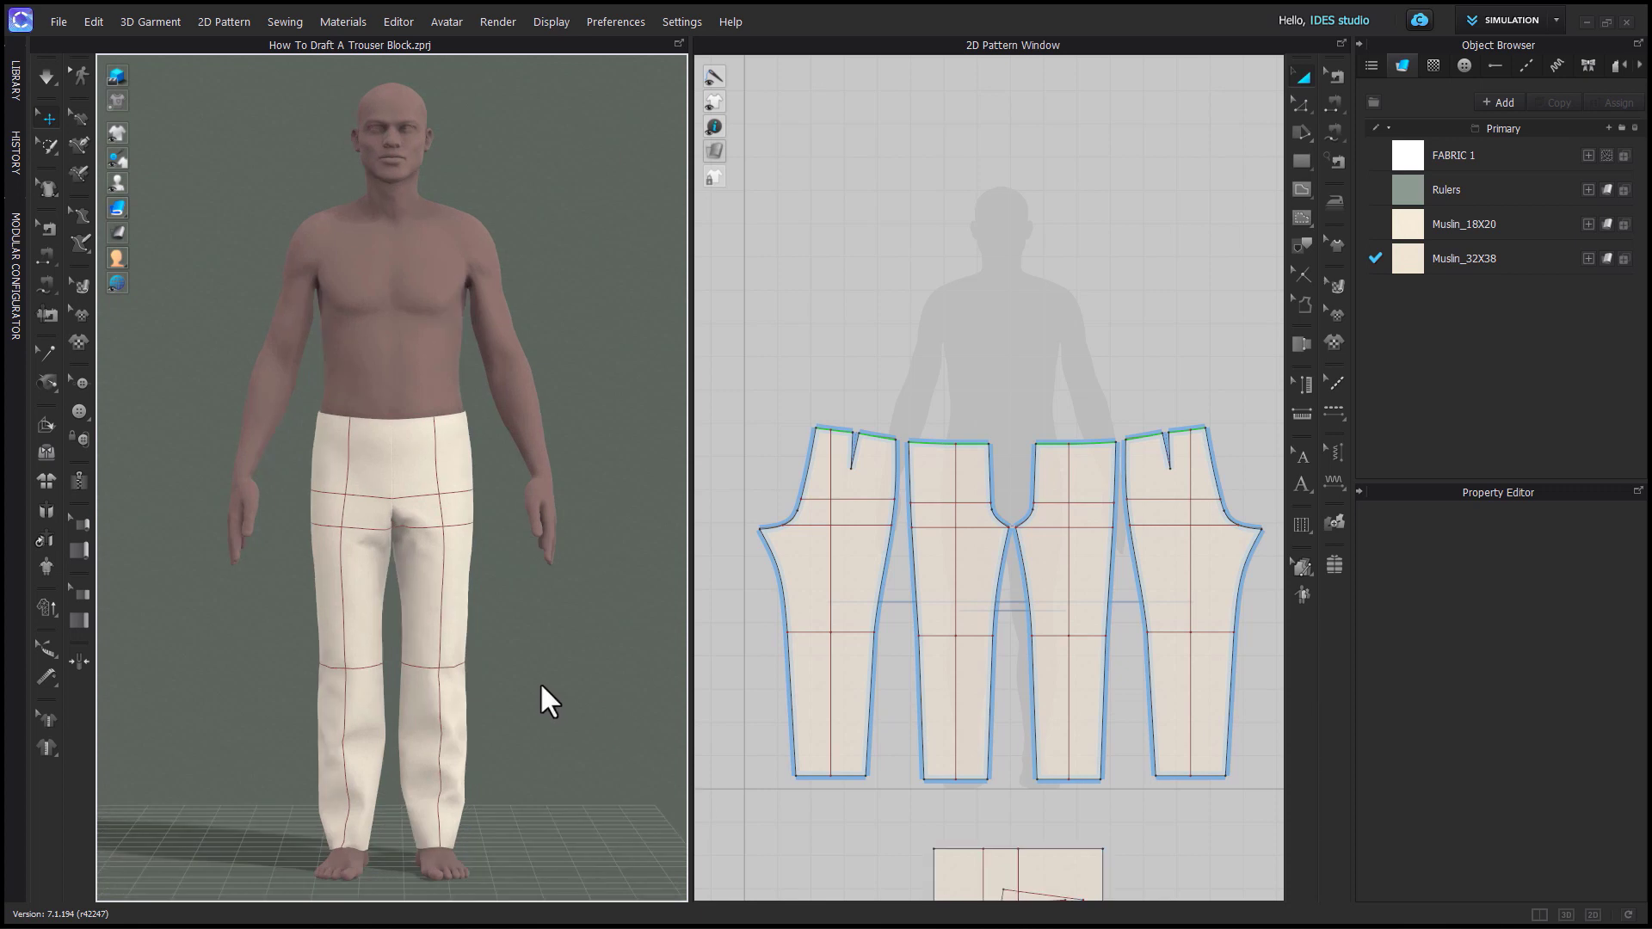
Display the avatar's measurement lines and examine the trousers against them around the back waist and centre-back seam.
{"action": "left_click", "coordinate": [49, 648]}
{"action": "scroll", "coordinate": [537, 550], "scroll_direction": "up", "scroll_amount": 5}
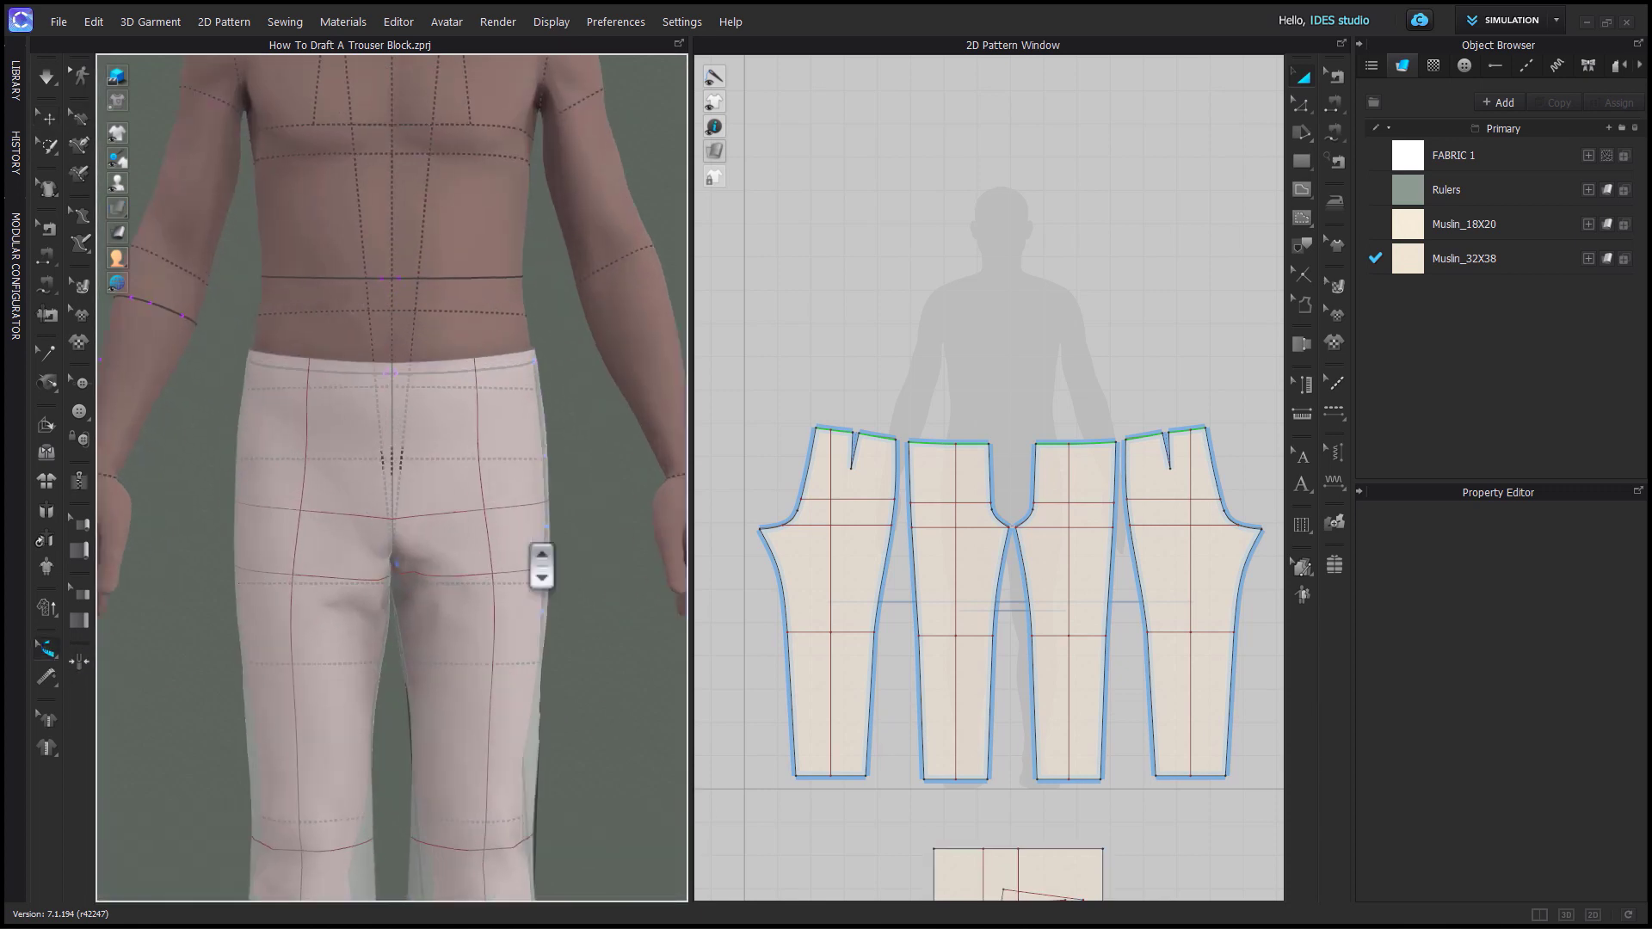
{"action": "right_click_drag", "start_coordinate": [347, 671], "coordinate": [263, 684]}
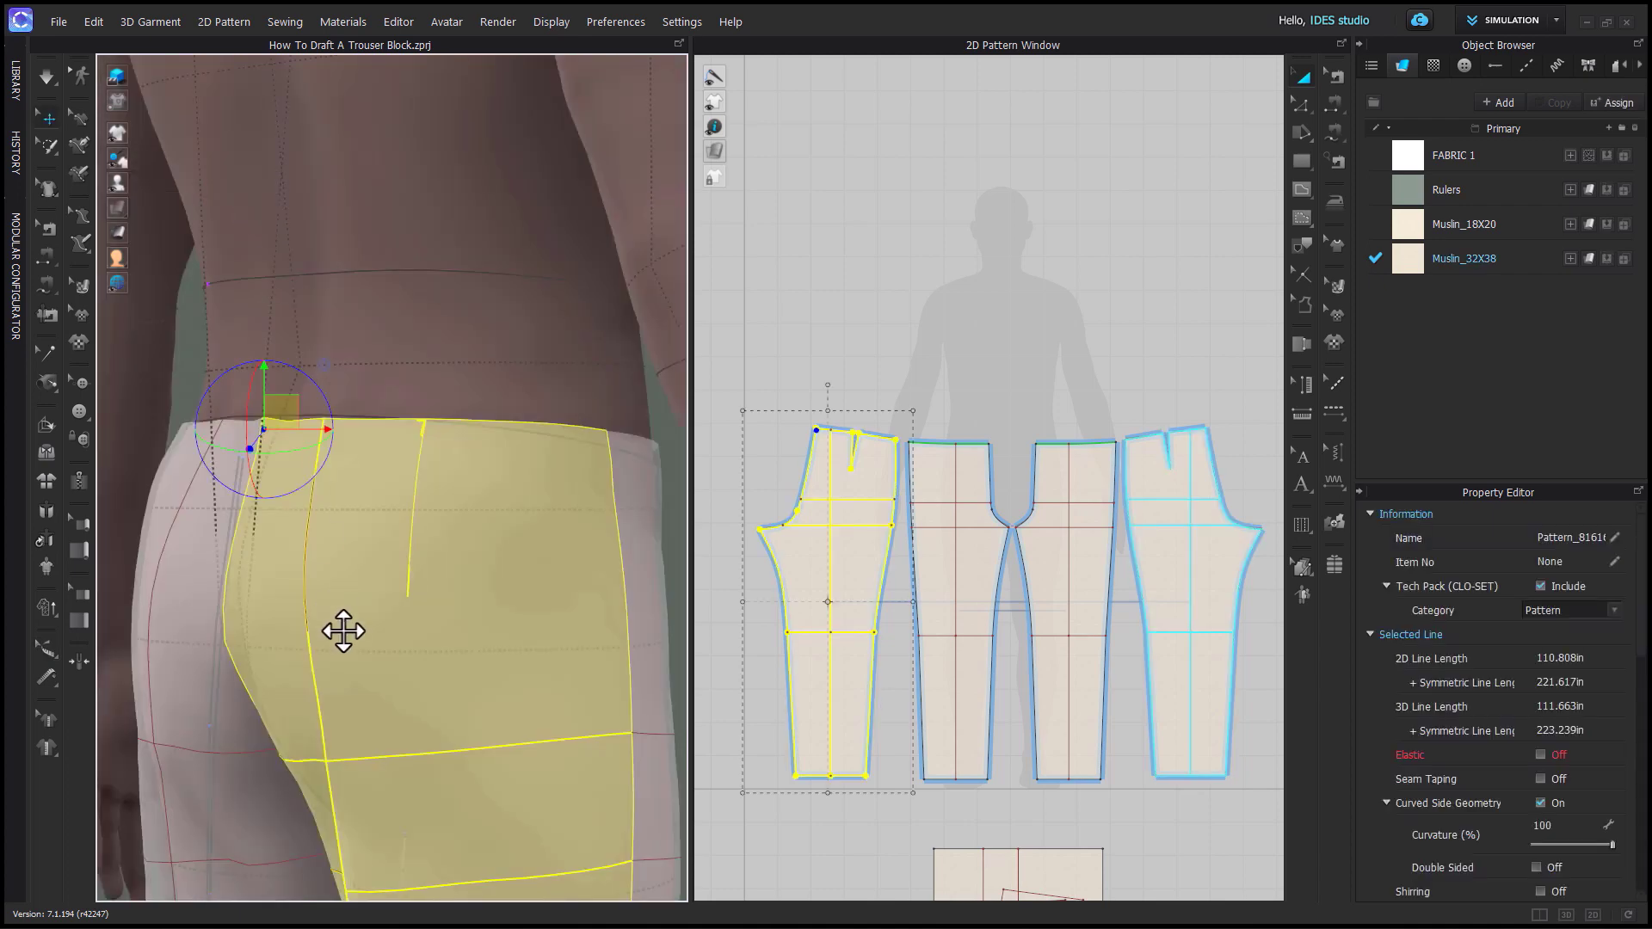
{"action": "right_click_drag", "start_coordinate": [339, 627], "coordinate": [511, 680]}
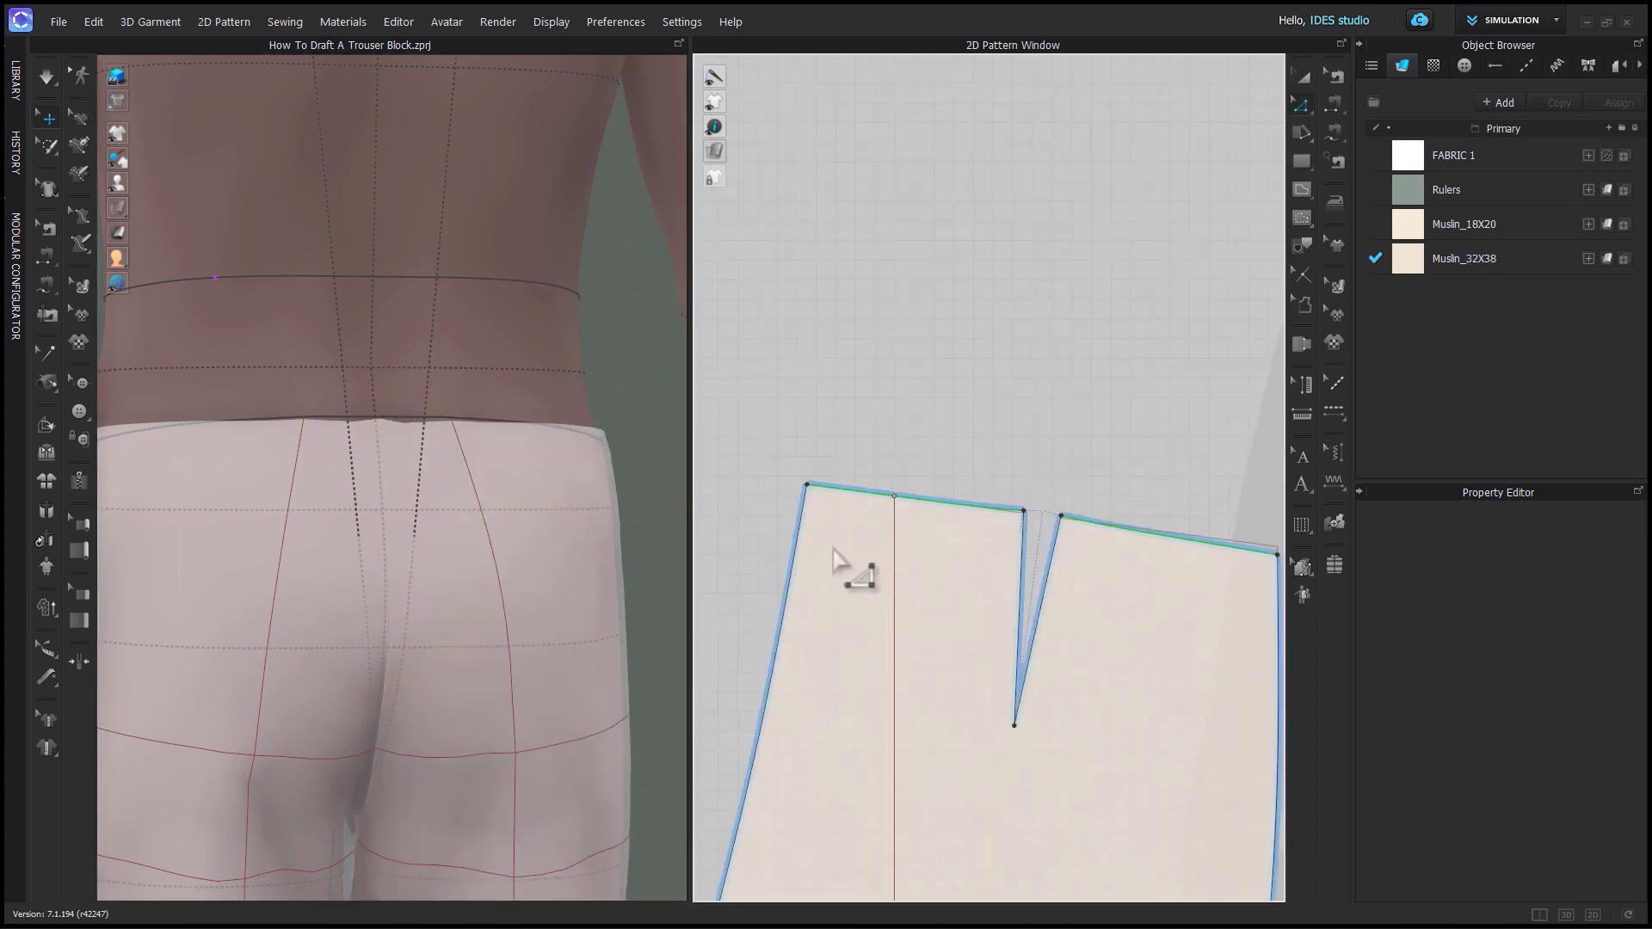
Extend or trim the back hip guide line's centre-back end to the pattern outline and add a point there.
{"action": "left_click", "coordinate": [806, 486]}
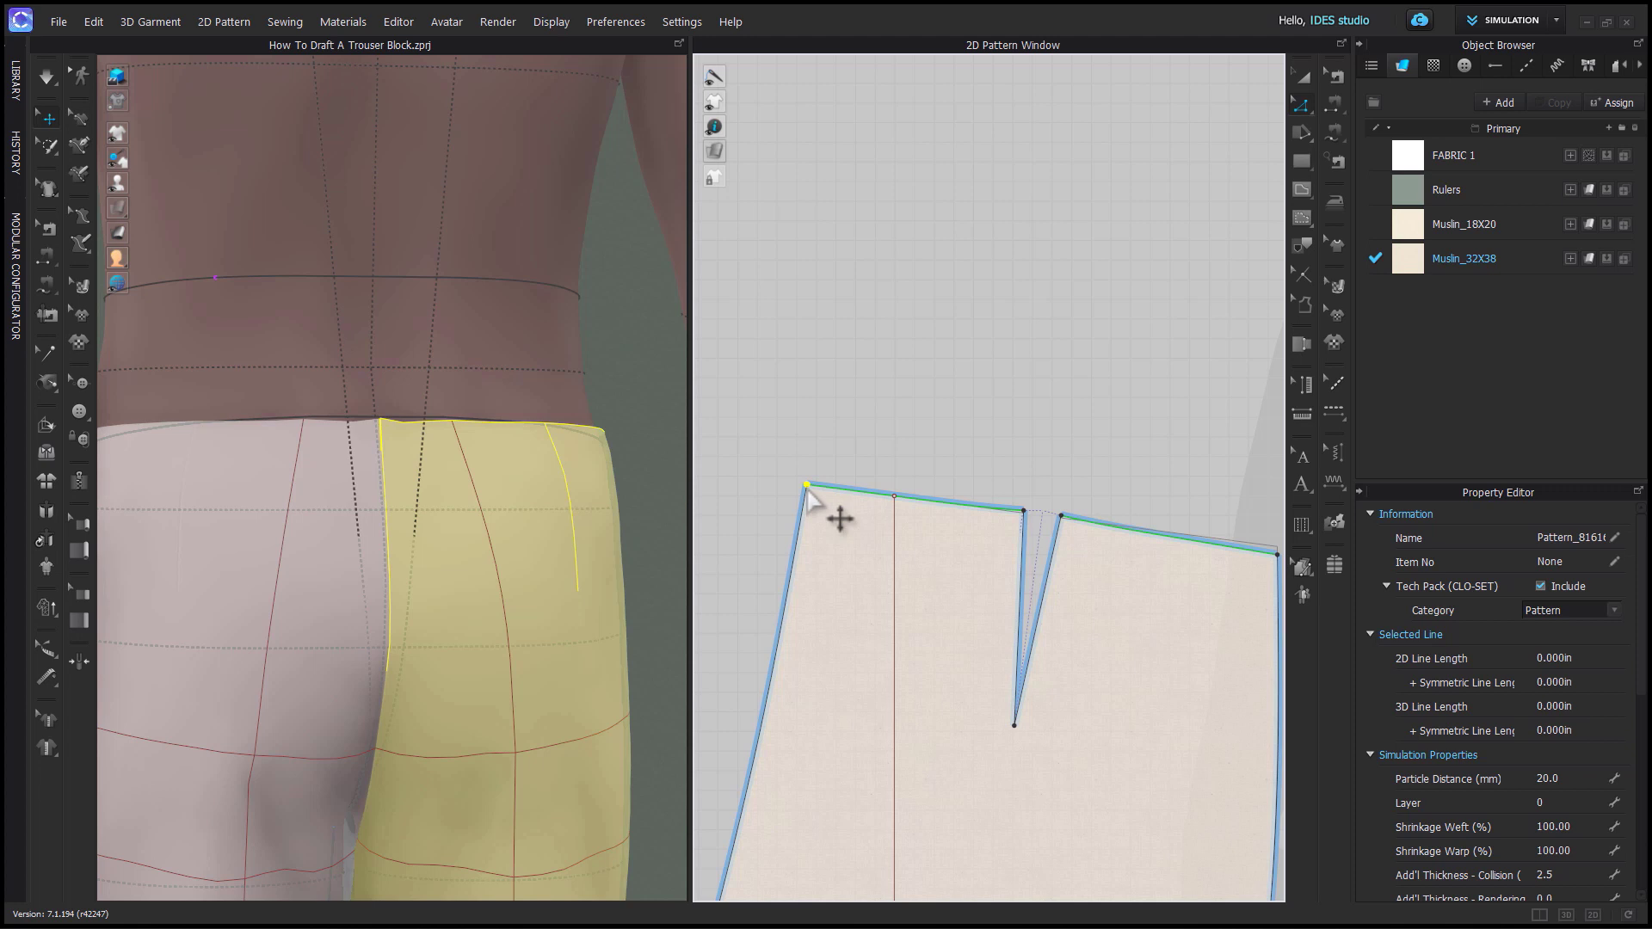
{"action": "scroll", "coordinate": [807, 499], "scroll_direction": "down", "scroll_amount": 3}
{"action": "left_click", "coordinate": [790, 641]}
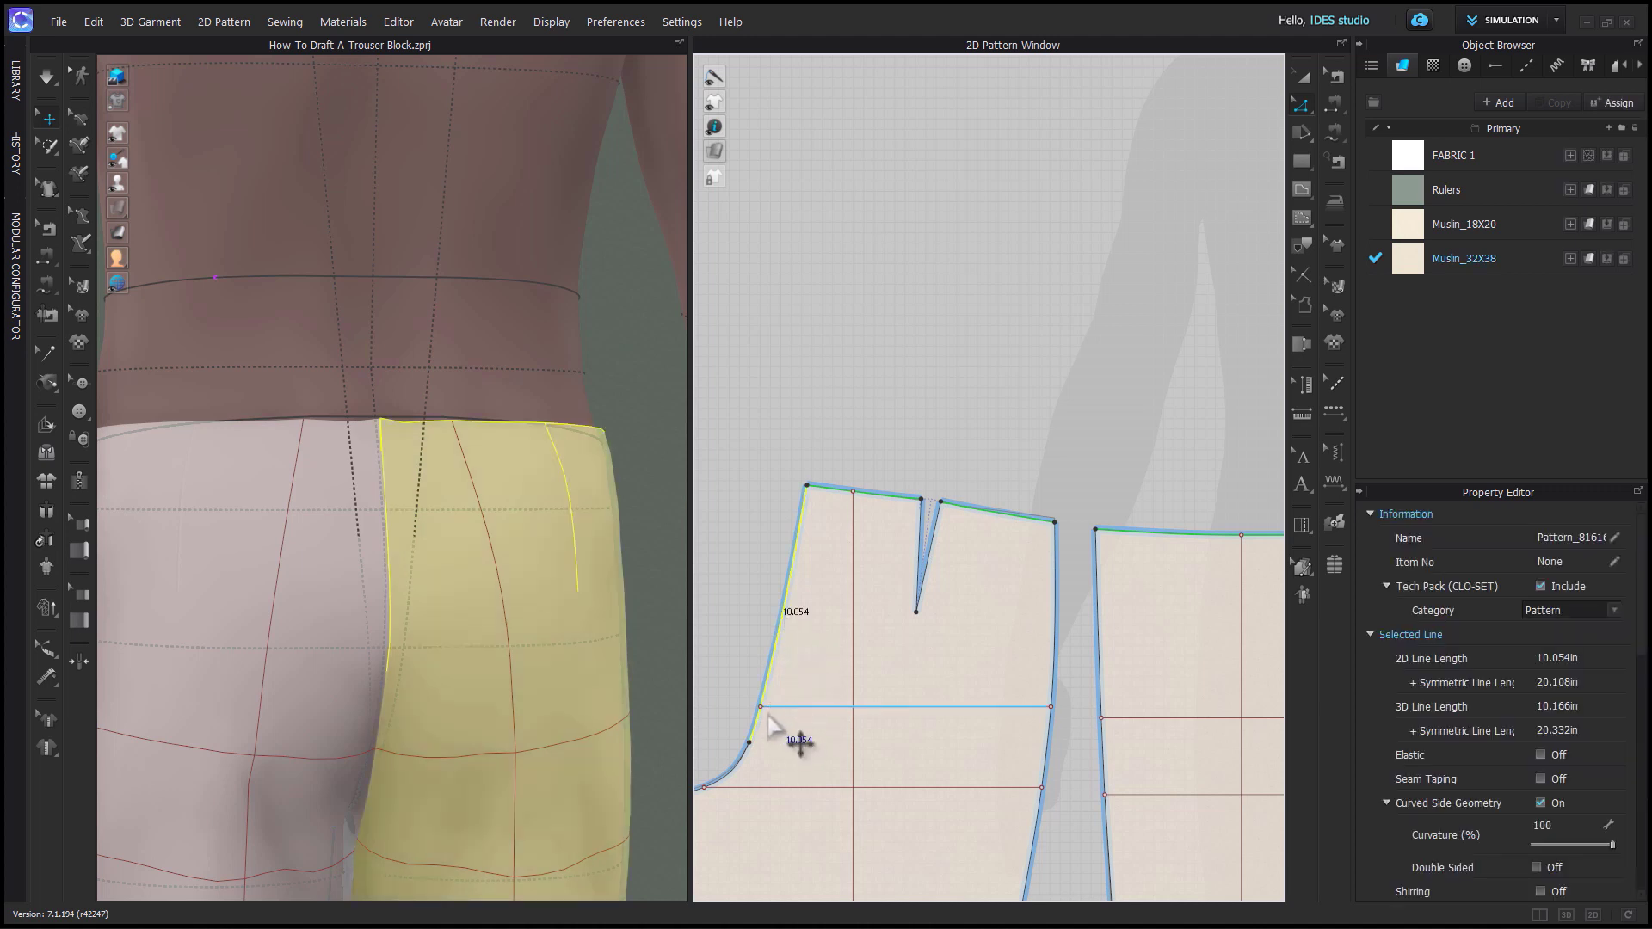
{"action": "scroll", "coordinate": [783, 731], "scroll_direction": "up", "scroll_amount": 3}
{"action": "right_click_drag", "start_coordinate": [783, 734], "coordinate": [855, 689]}
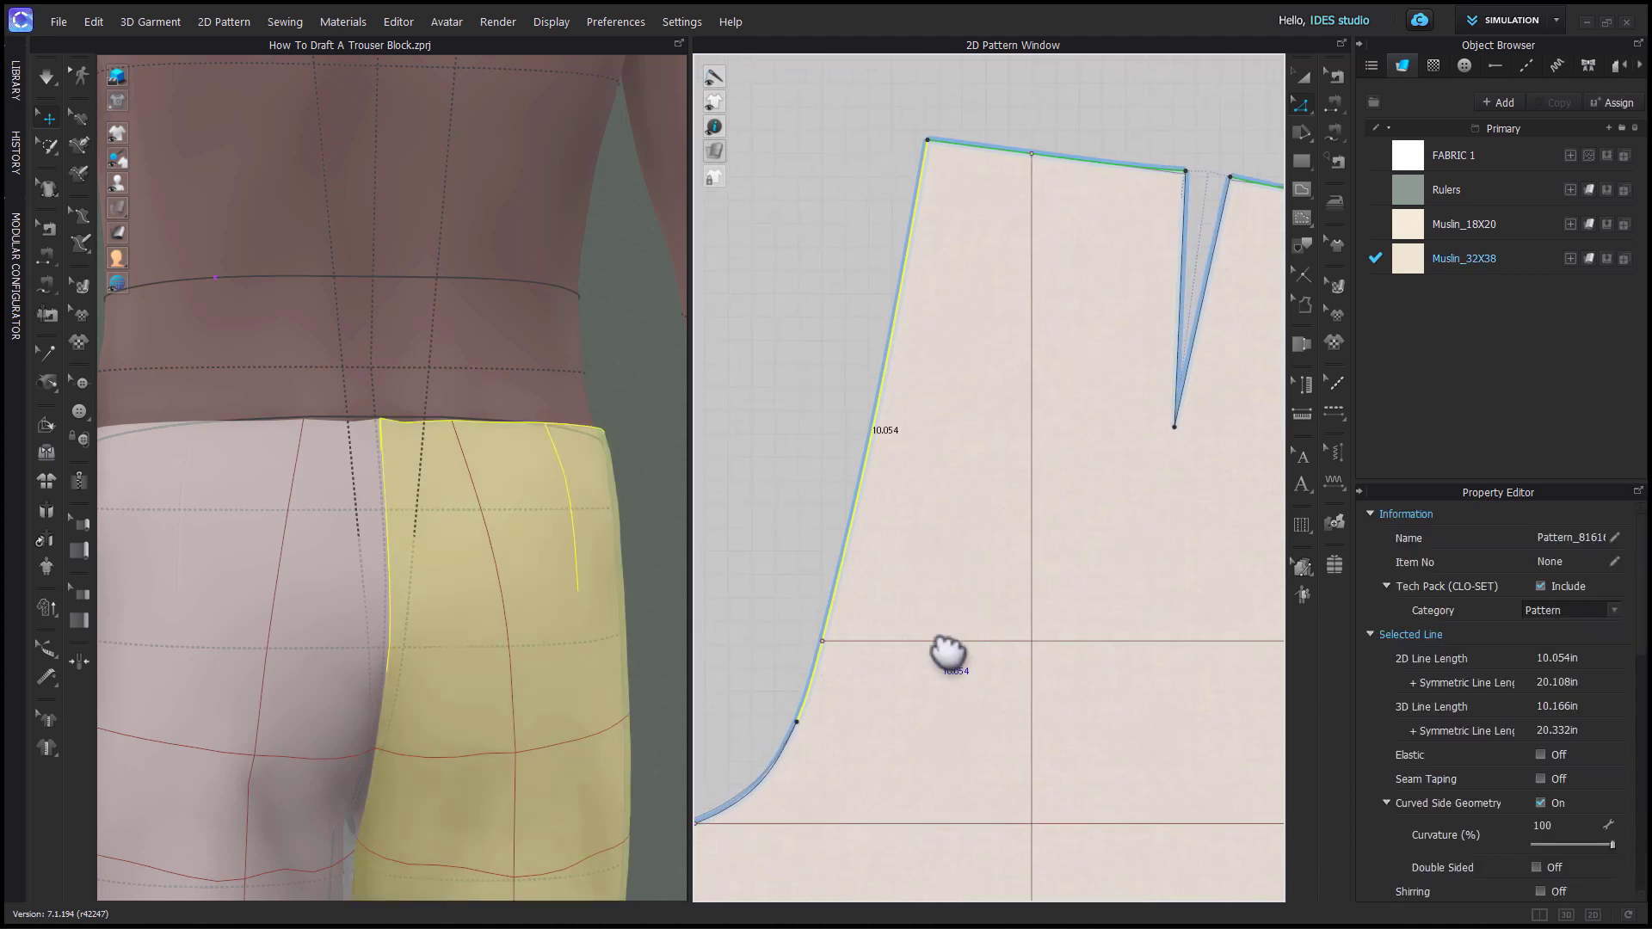
{"action": "left_click", "coordinate": [825, 640]}
{"action": "right_click", "coordinate": [825, 638]}
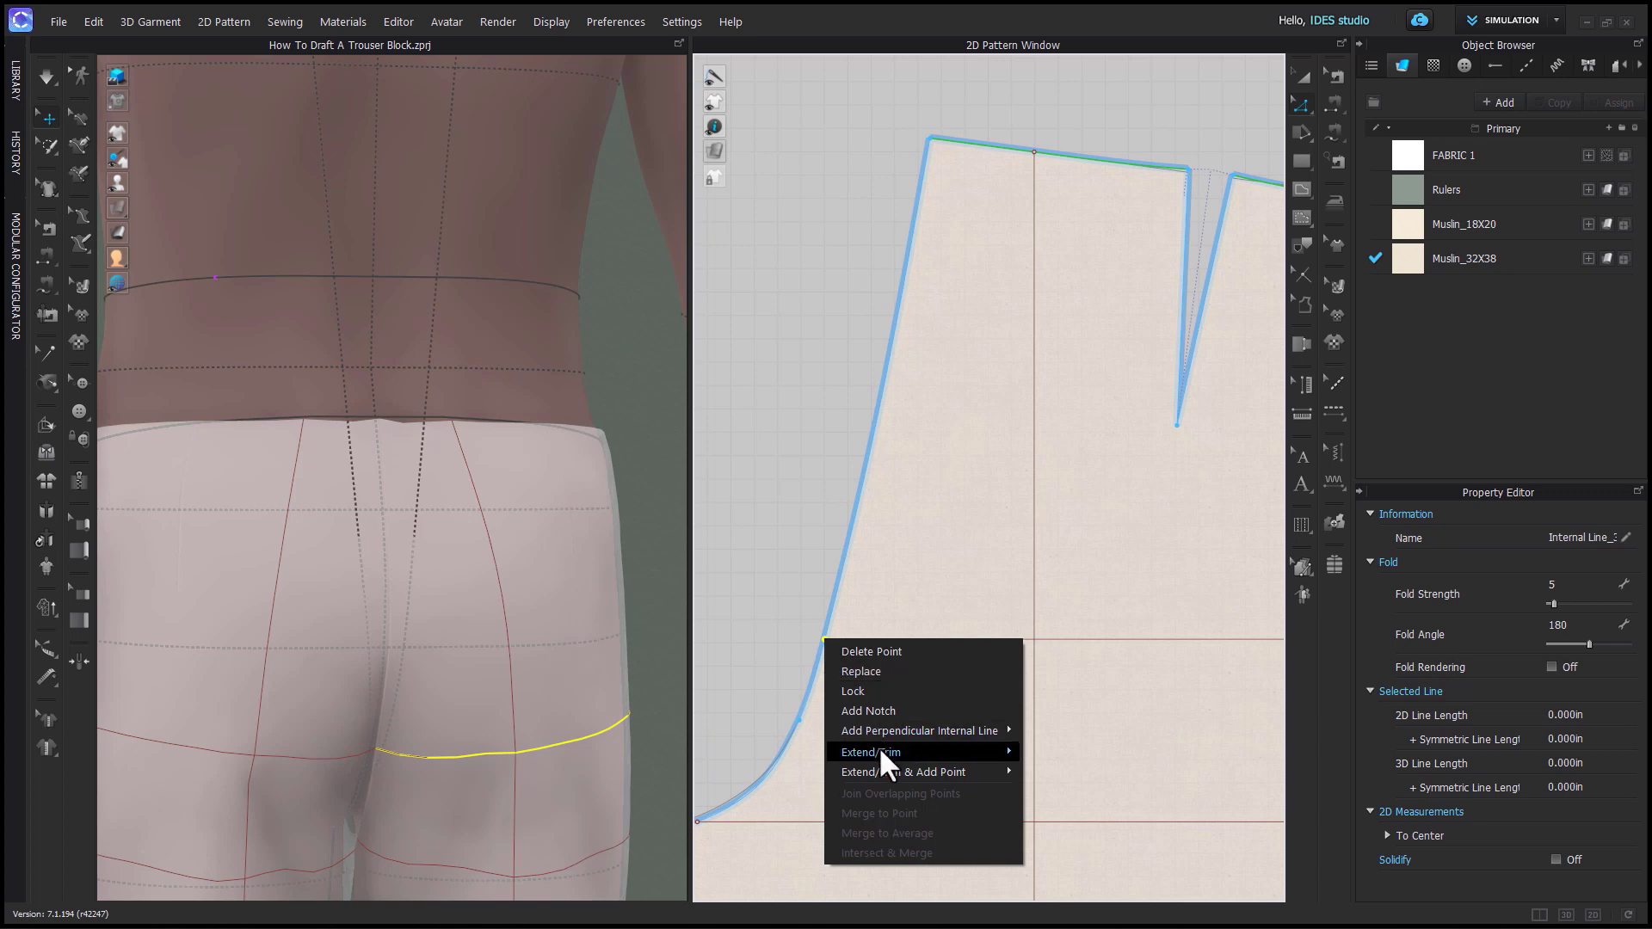
{"action": "mouse_move", "coordinate": [893, 774]}
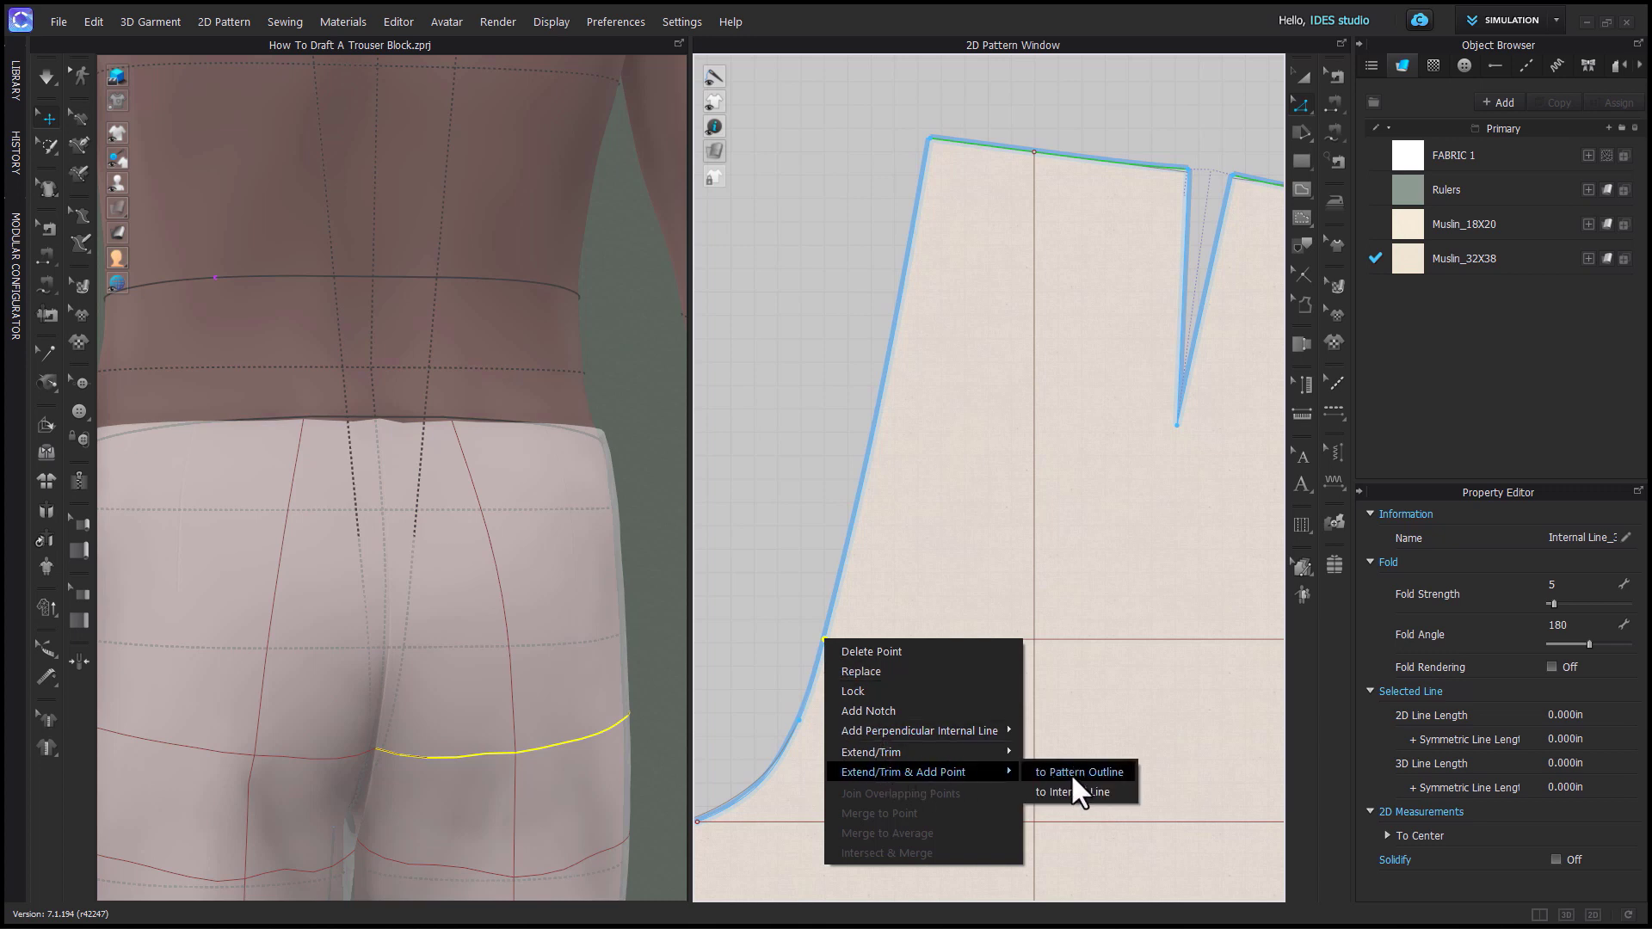
{"action": "left_click", "coordinate": [1071, 773]}
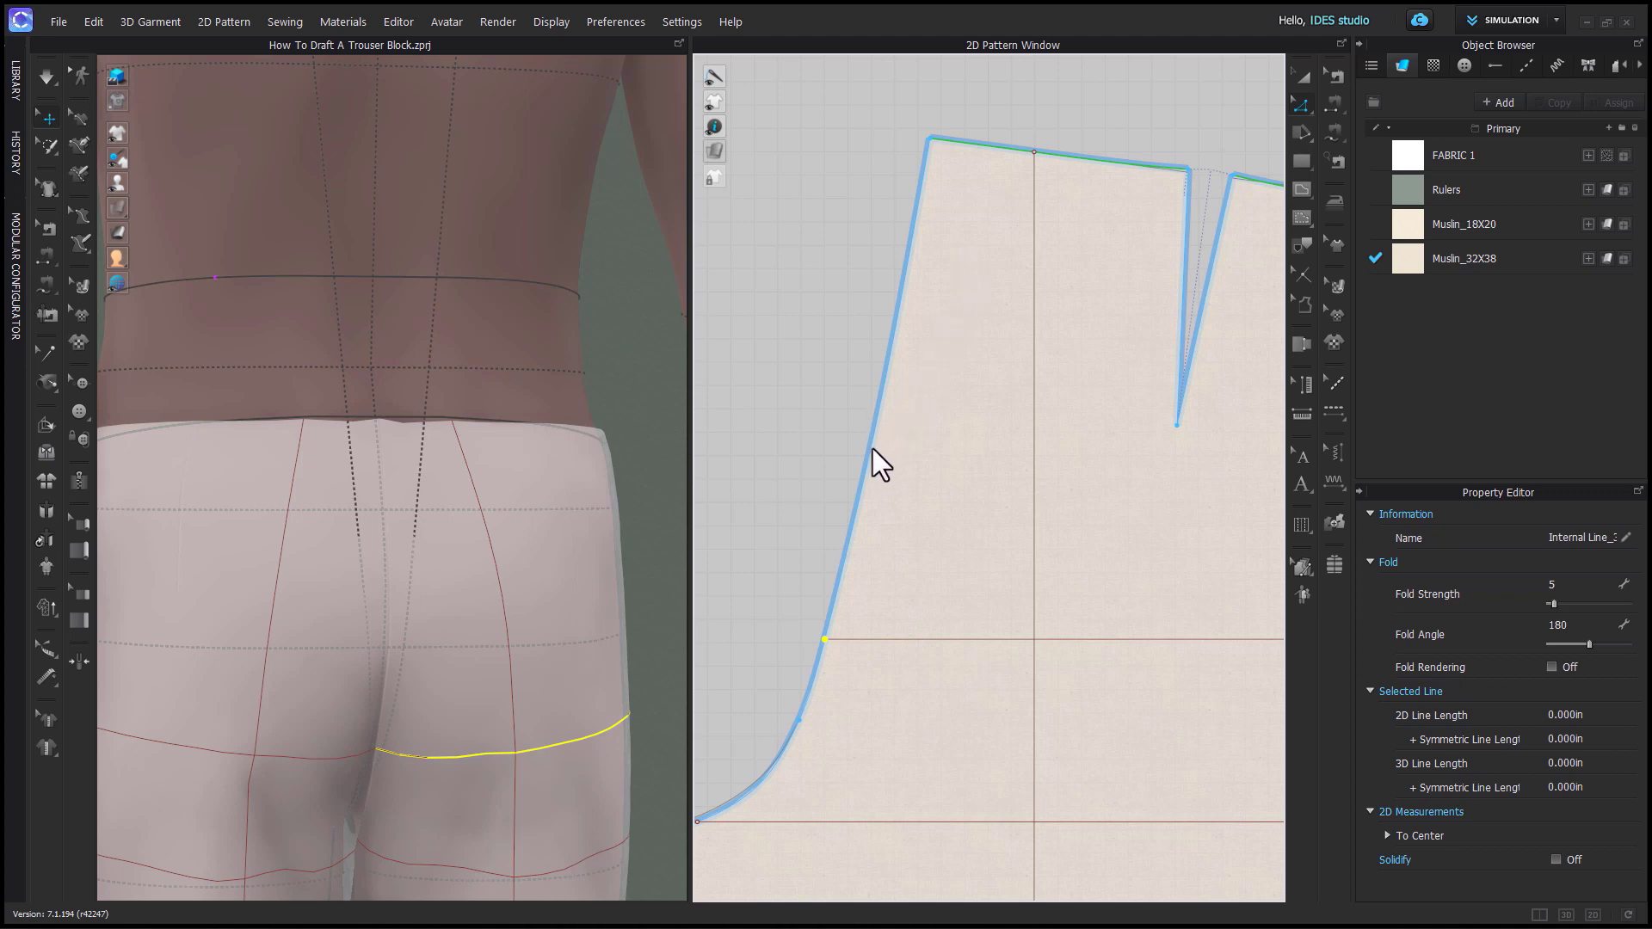
Delete the curve points on the back's centre-back seam between the hip line and the waist to straighten it.
{"action": "scroll", "coordinate": [872, 448], "scroll_direction": "down", "scroll_amount": 3}
{"action": "left_click_drag", "start_coordinate": [922, 496], "coordinate": [994, 633]}
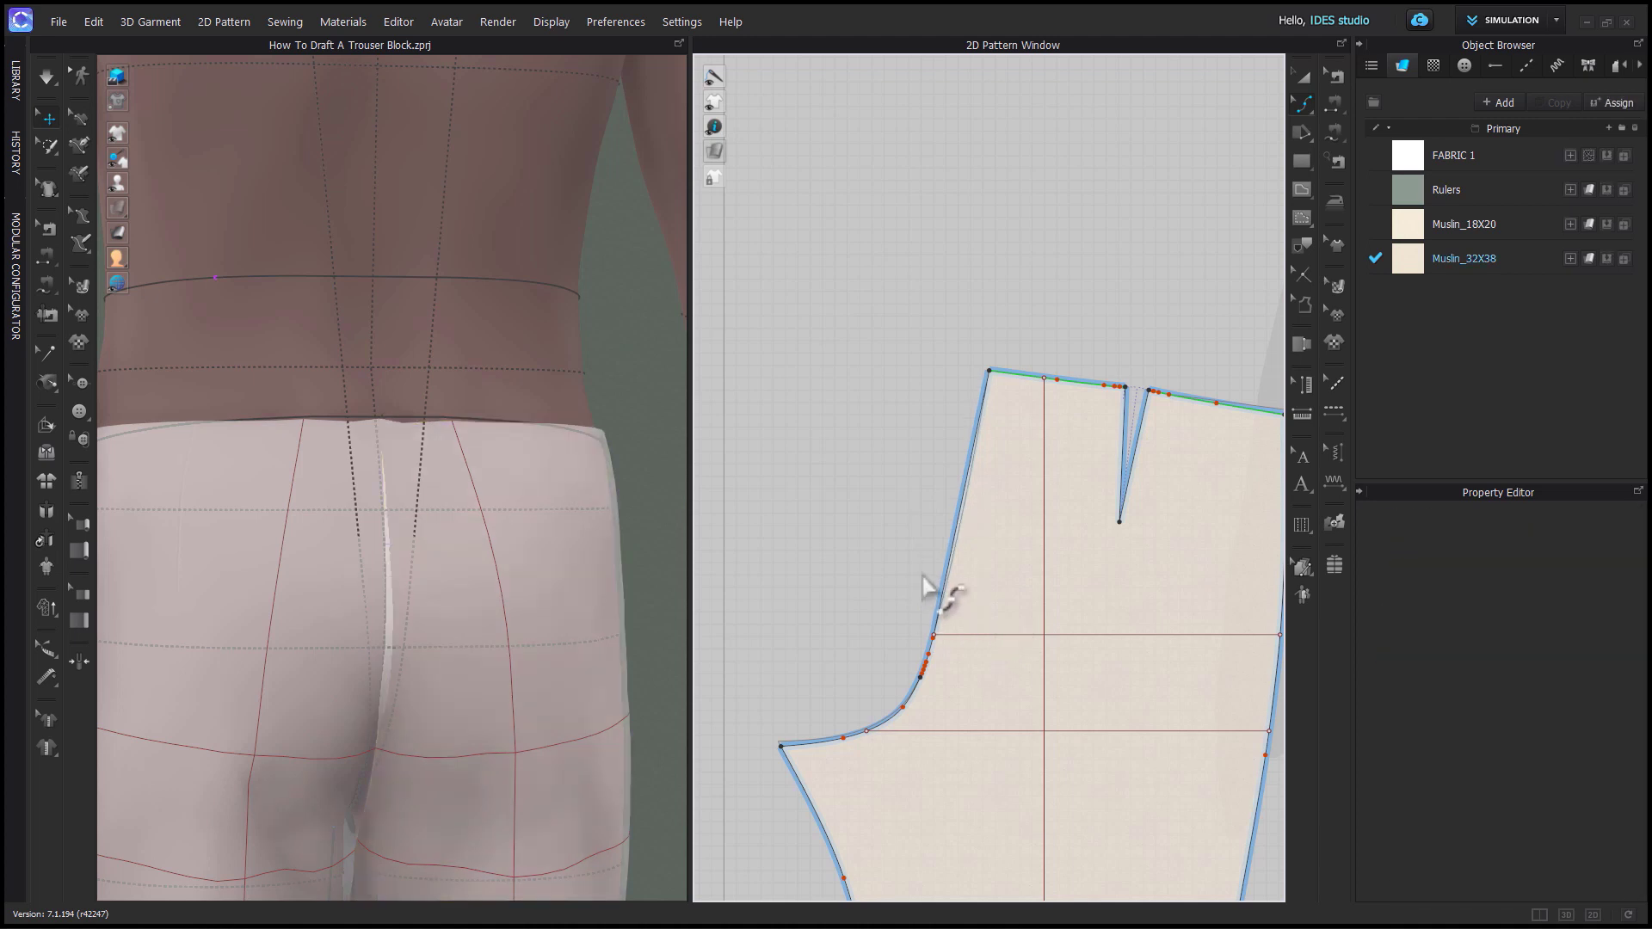
{"action": "key", "text": "a"}
{"action": "left_click", "coordinate": [960, 568]}
{"action": "scroll", "coordinate": [959, 567], "scroll_direction": "up", "scroll_amount": 4}
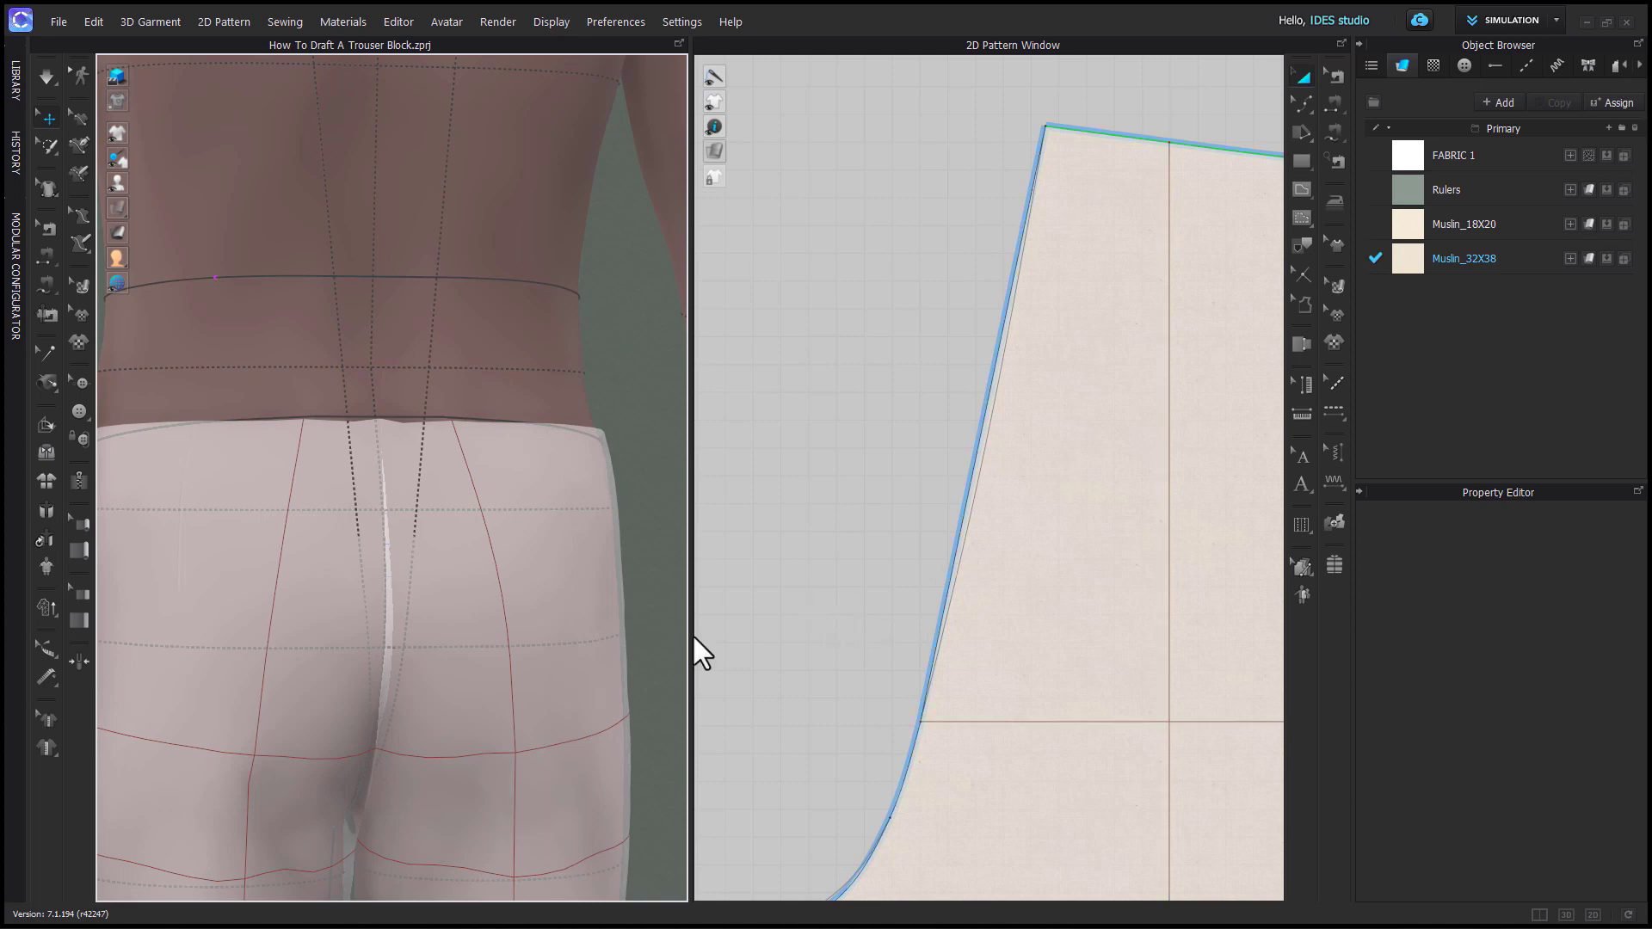
Simulate the trousers with the straightened centre-back seam and examine the fit across the seat and back waist.
{"action": "scroll", "coordinate": [619, 685], "scroll_direction": "down", "scroll_amount": 5}
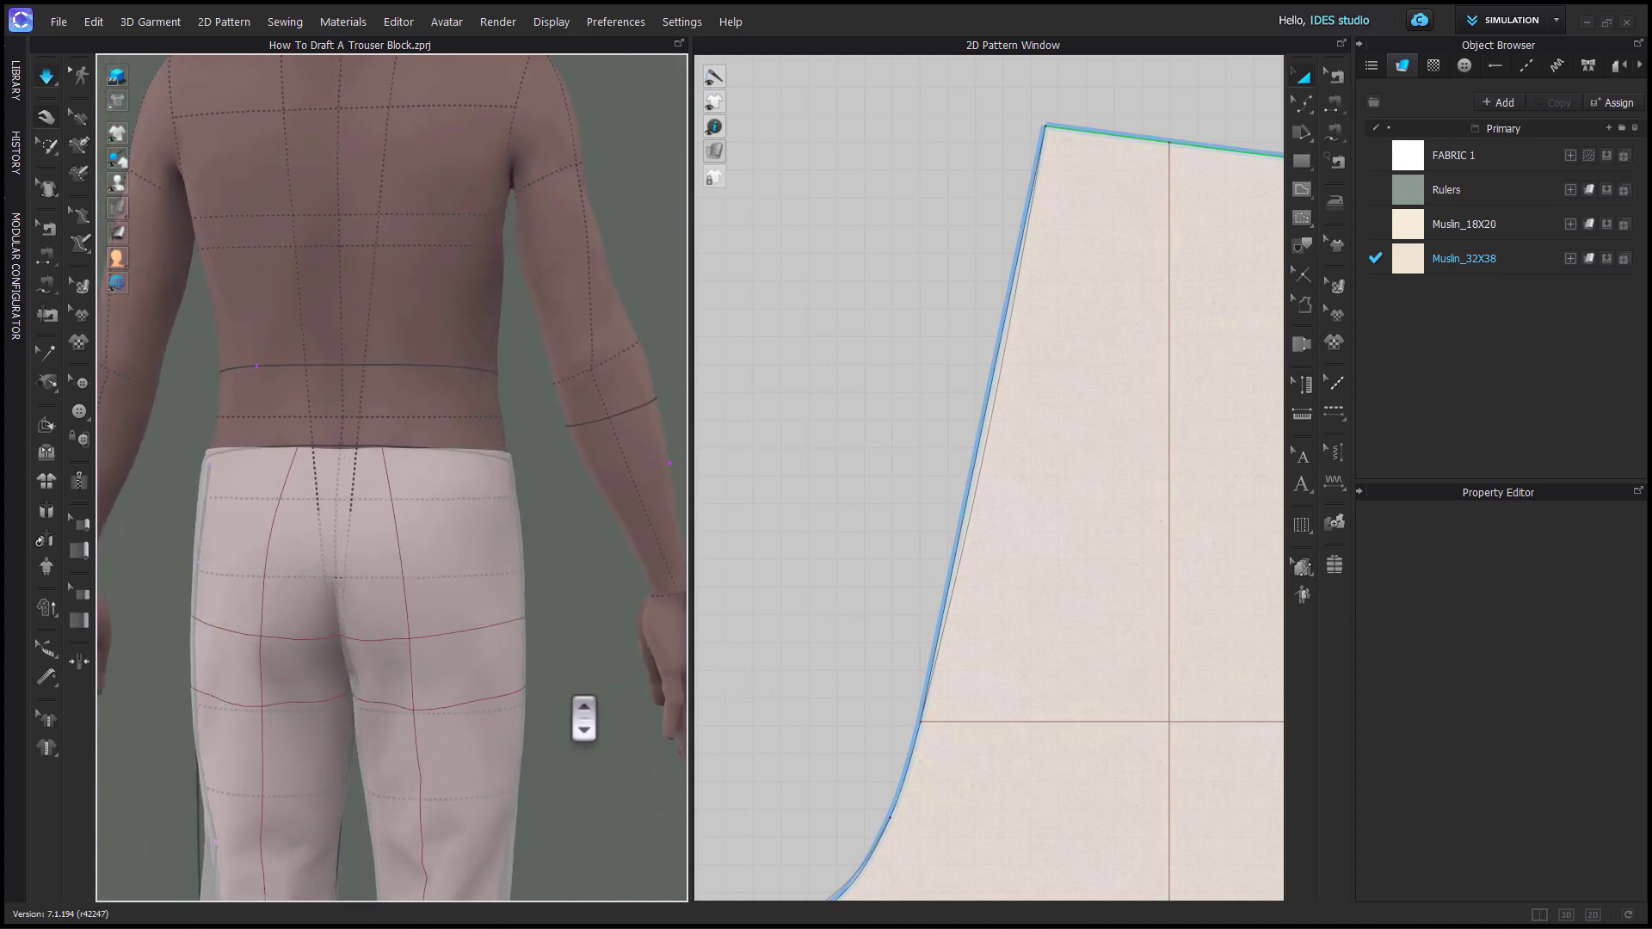
{"action": "scroll", "coordinate": [372, 474], "scroll_direction": "up", "scroll_amount": 3}
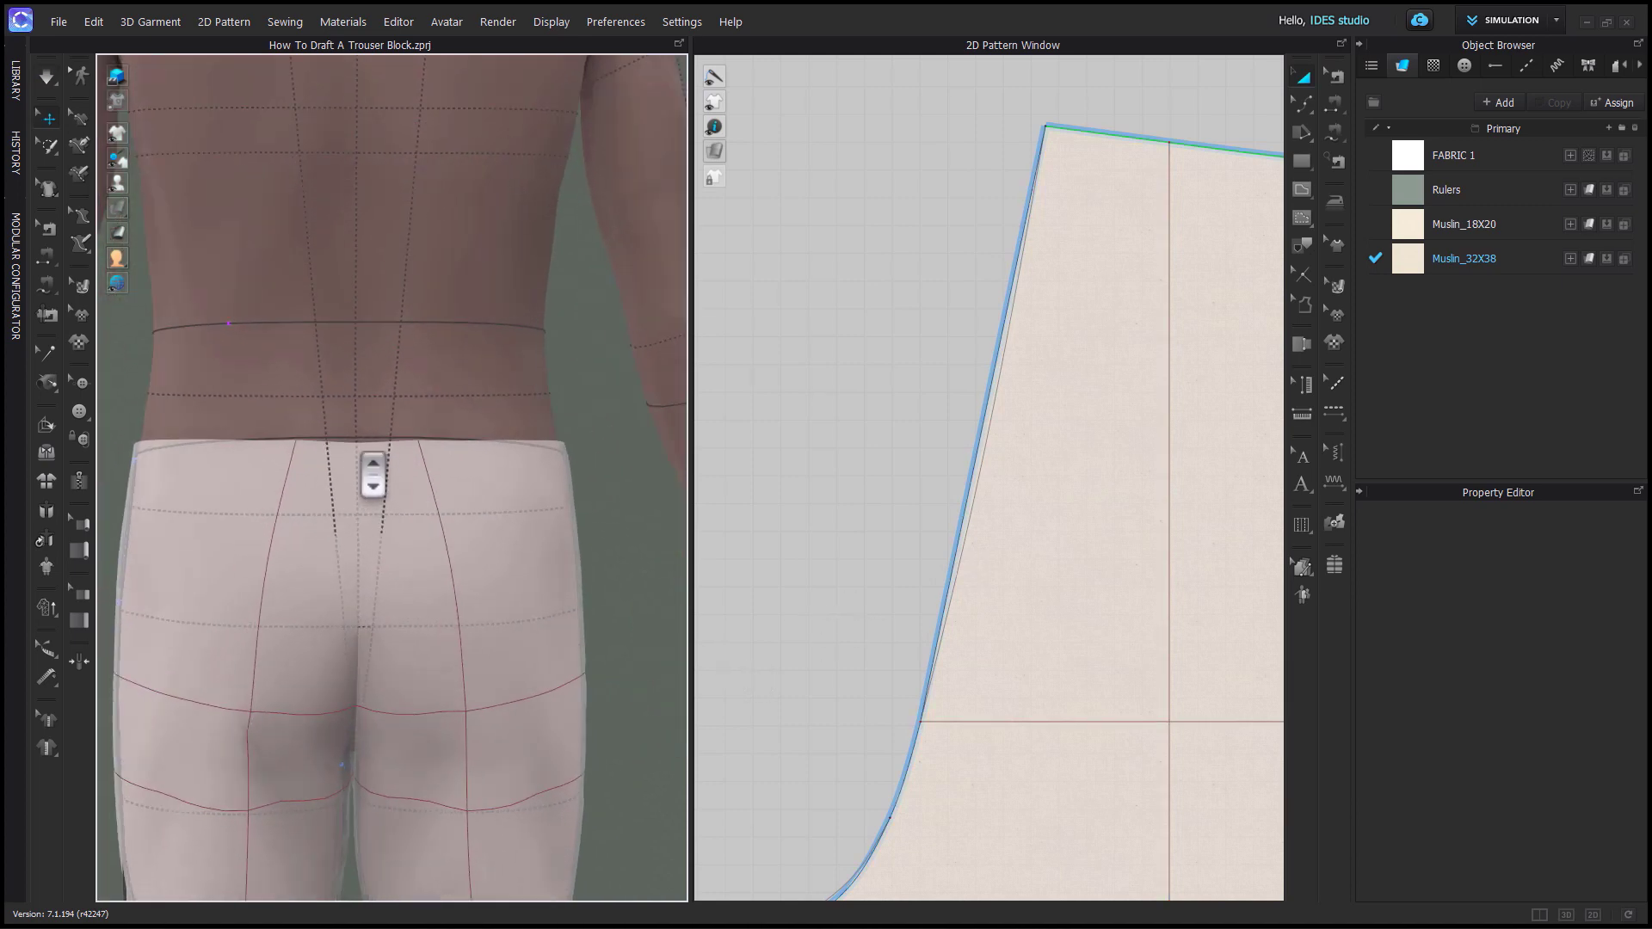
{"action": "left_click", "coordinate": [207, 447]}
{"action": "right_click_drag", "start_coordinate": [221, 505], "coordinate": [435, 548]}
Raise the back's centre-back waist point by 0.125 in along the line of the centre-back seam.
{"action": "scroll", "coordinate": [841, 480], "scroll_direction": "down", "scroll_amount": 4}
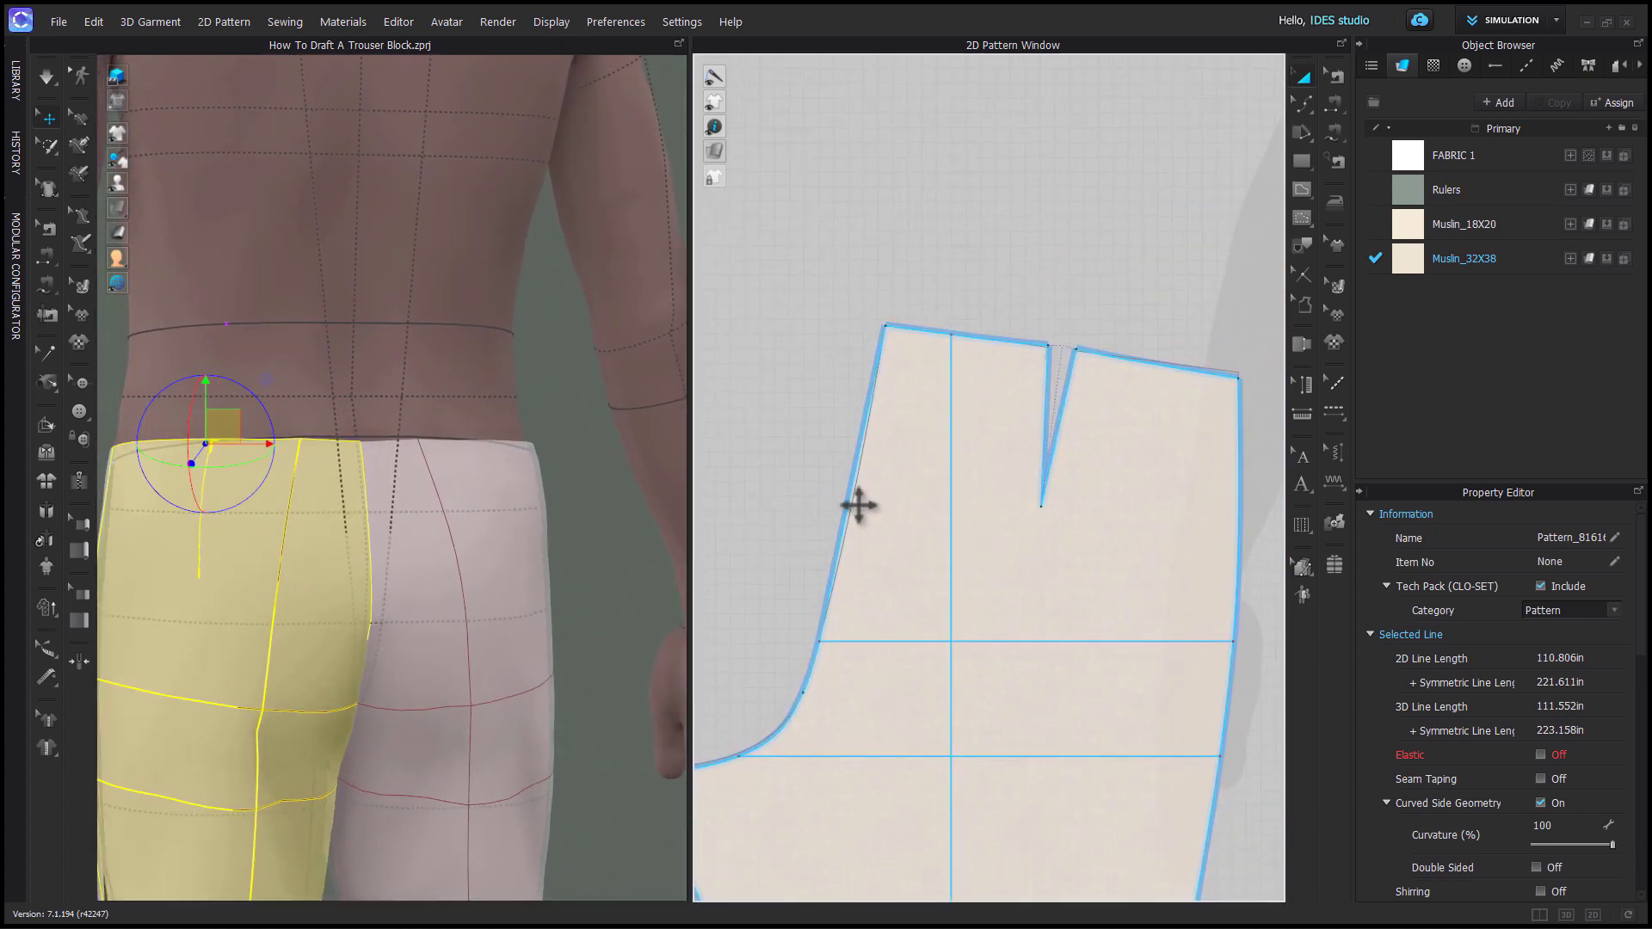
{"action": "left_click", "coordinate": [918, 315]}
{"action": "scroll", "coordinate": [915, 317], "scroll_direction": "up", "scroll_amount": 3}
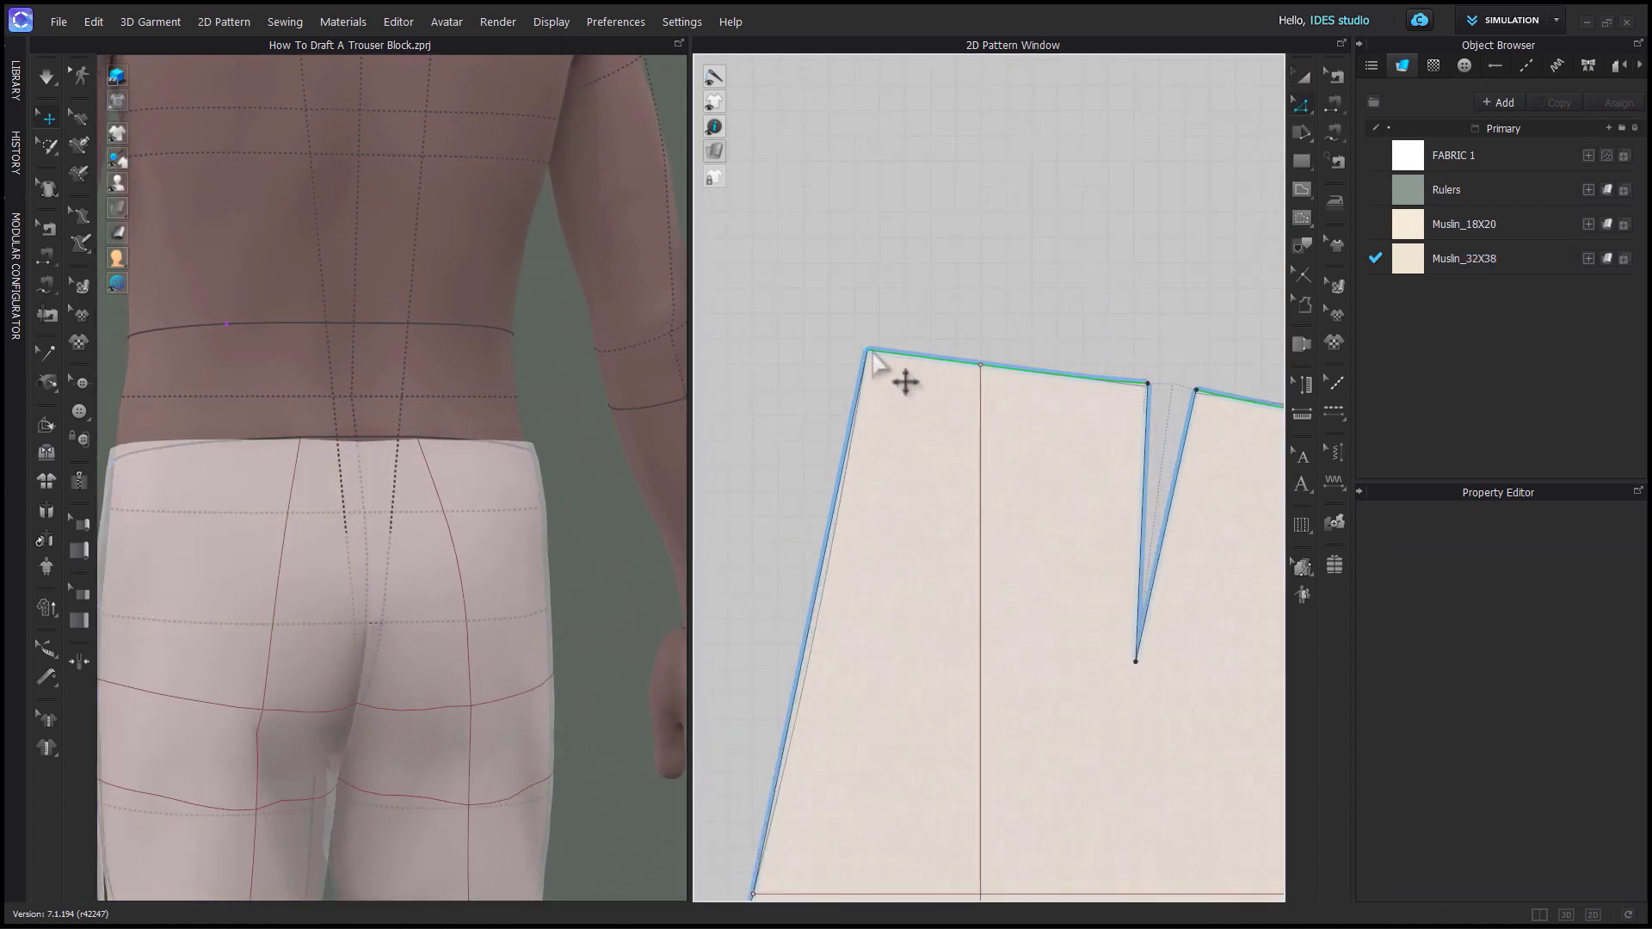
{"action": "left_click", "coordinate": [868, 351]}
{"action": "scroll", "coordinate": [870, 358], "scroll_direction": "down", "scroll_amount": 1}
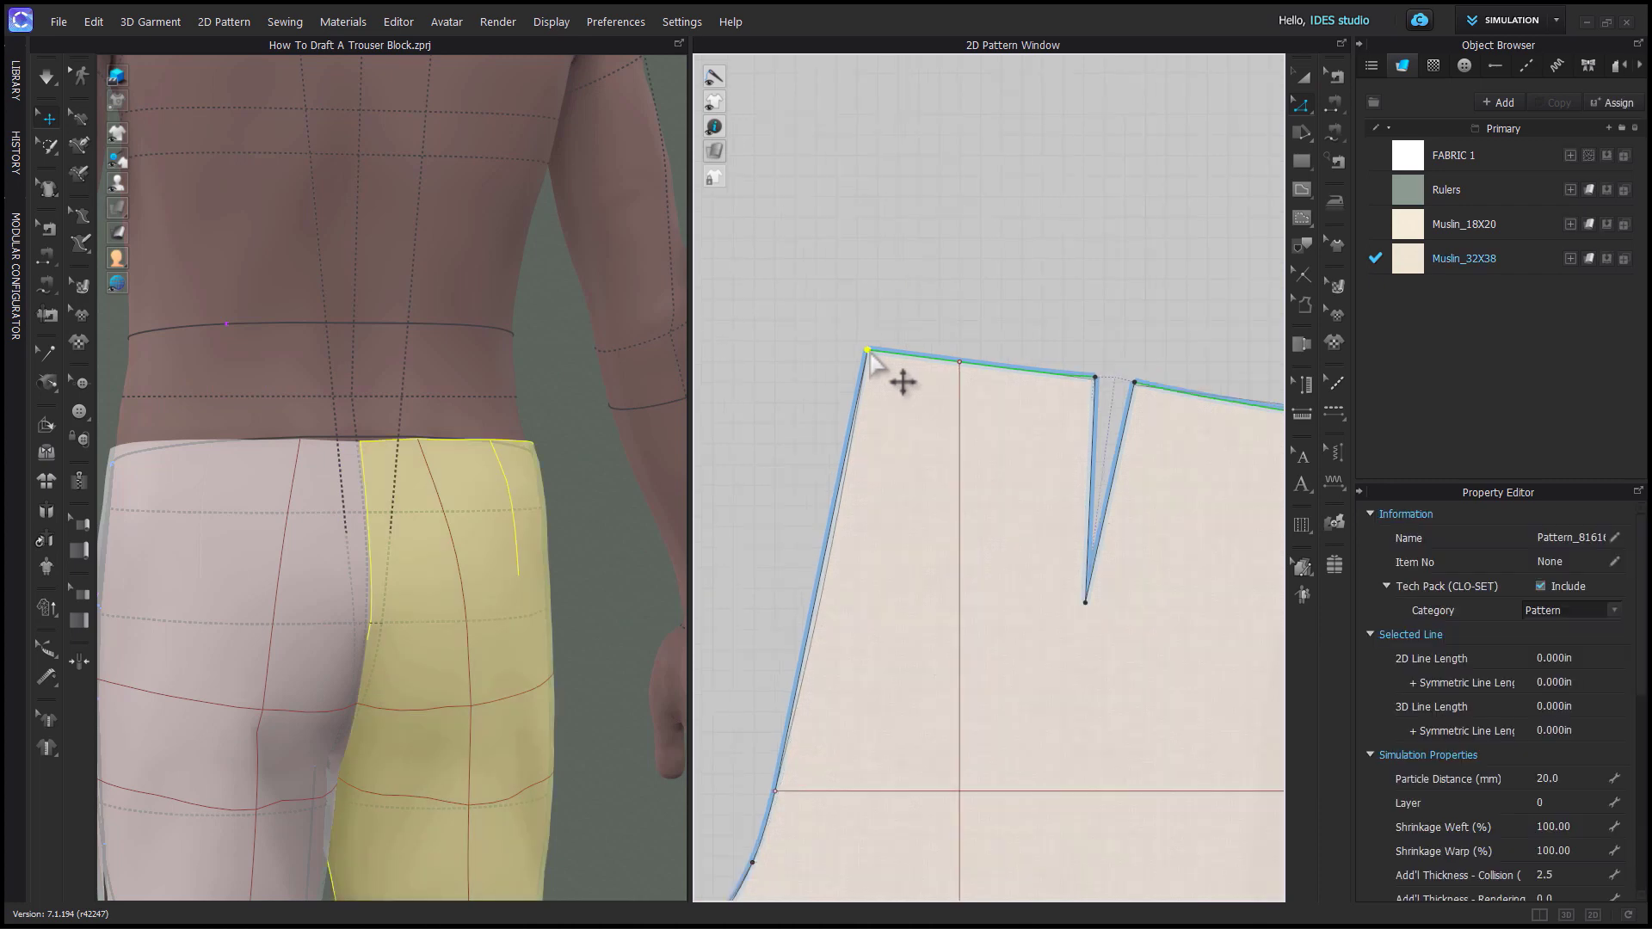
{"action": "left_click_drag", "start_coordinate": [870, 360], "coordinate": [870, 355]}
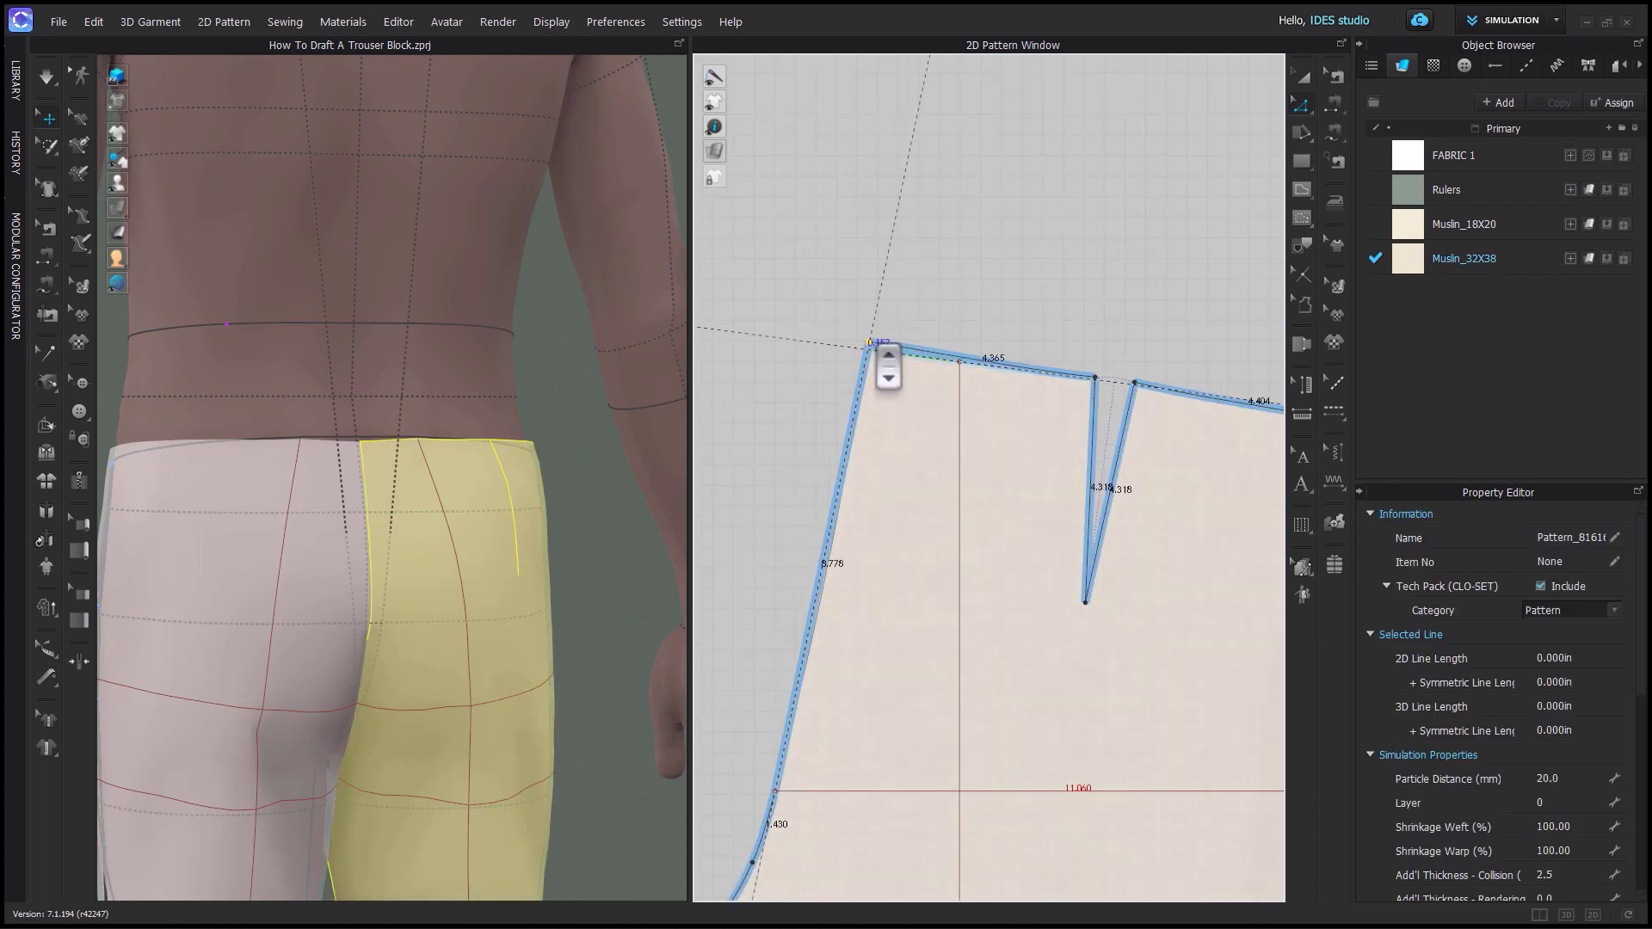
{"action": "right_click", "coordinate": [888, 366]}
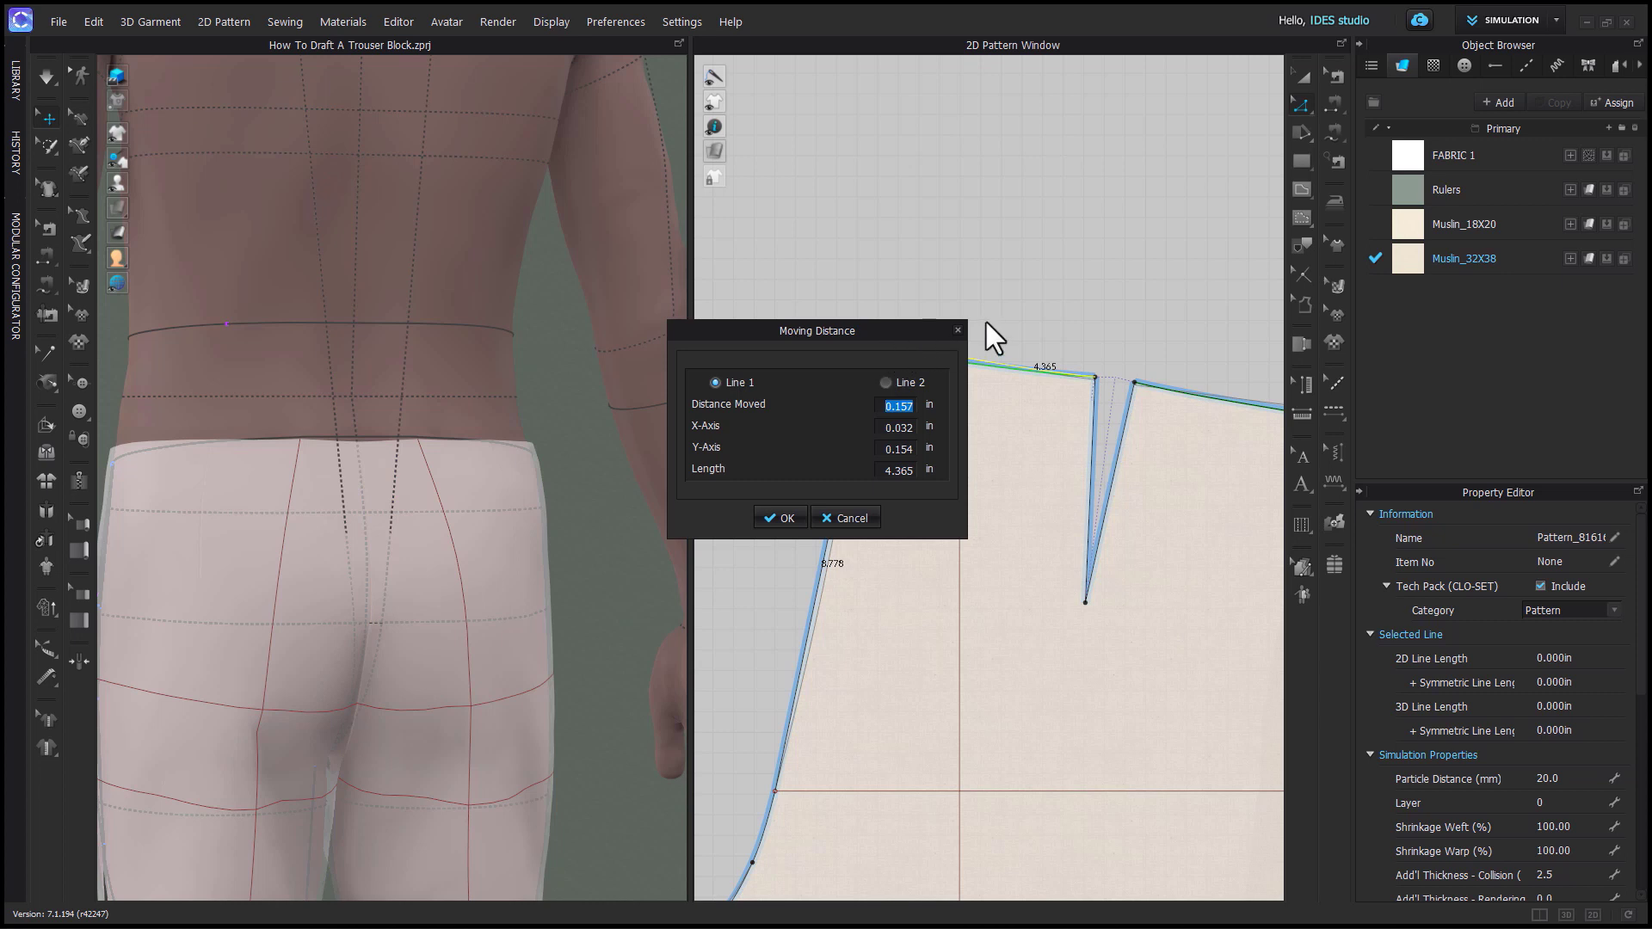
{"action": "type", "text": ".125"}
{"action": "key", "text": "Return"}
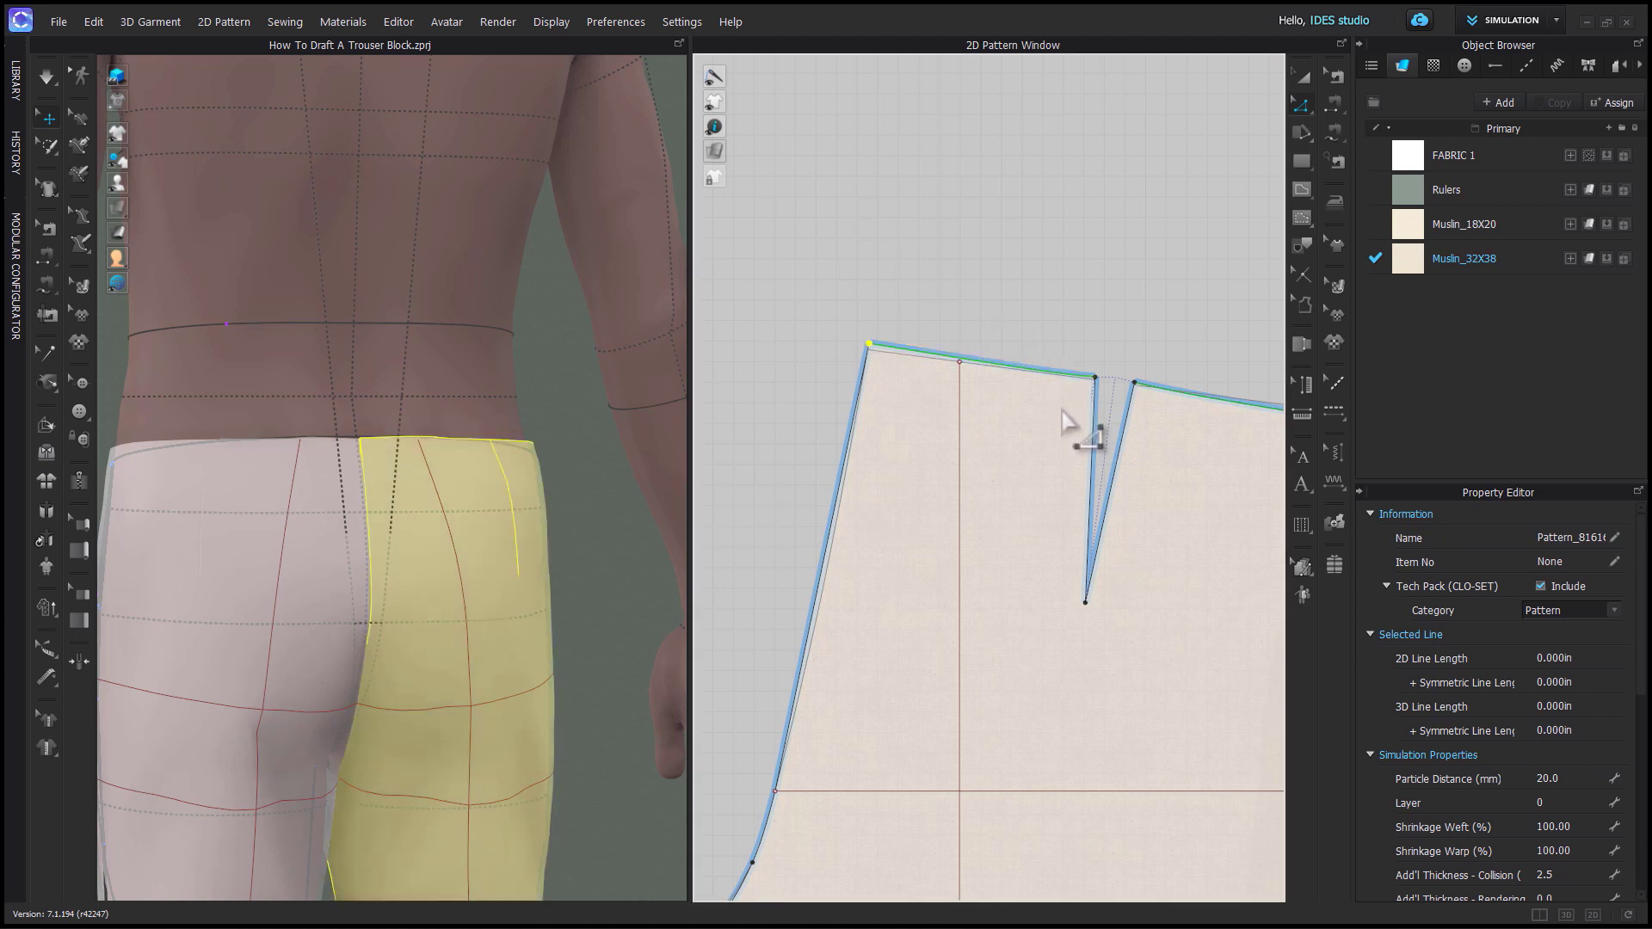
Delete the surplus curve points on the back waistline between centre back and the dart, keeping only the one nearest the dart.
{"action": "scroll", "coordinate": [1045, 417], "scroll_direction": "up", "scroll_amount": 3}
{"action": "left_click_drag", "start_coordinate": [1149, 322], "coordinate": [1084, 371]}
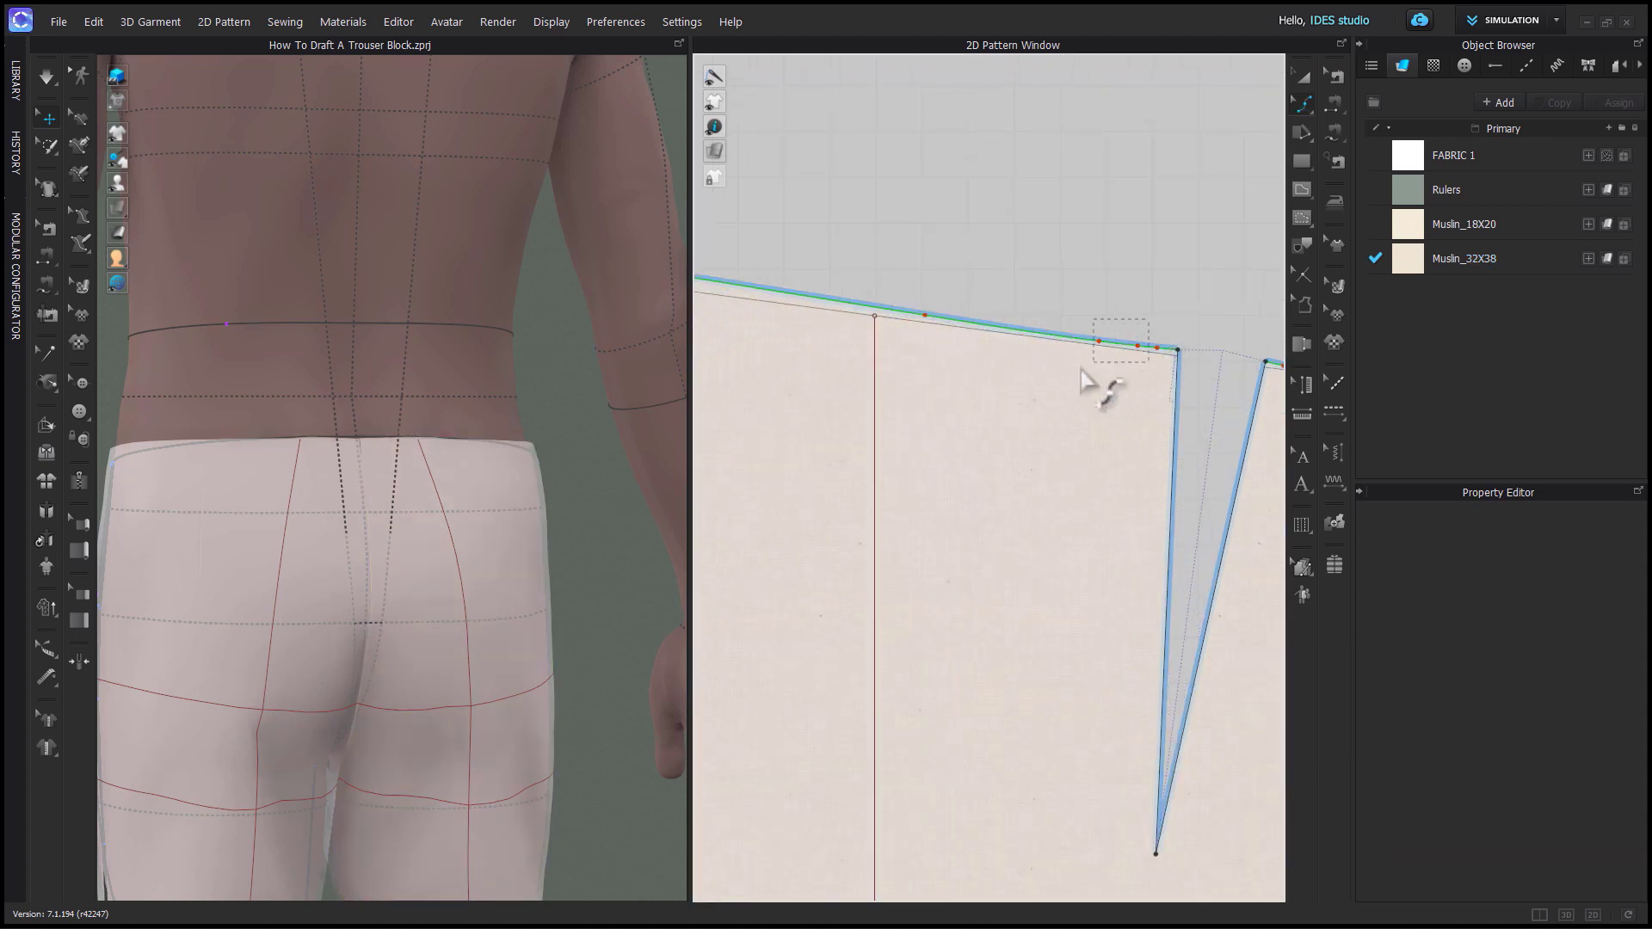
{"action": "left_click", "coordinate": [1003, 516]}
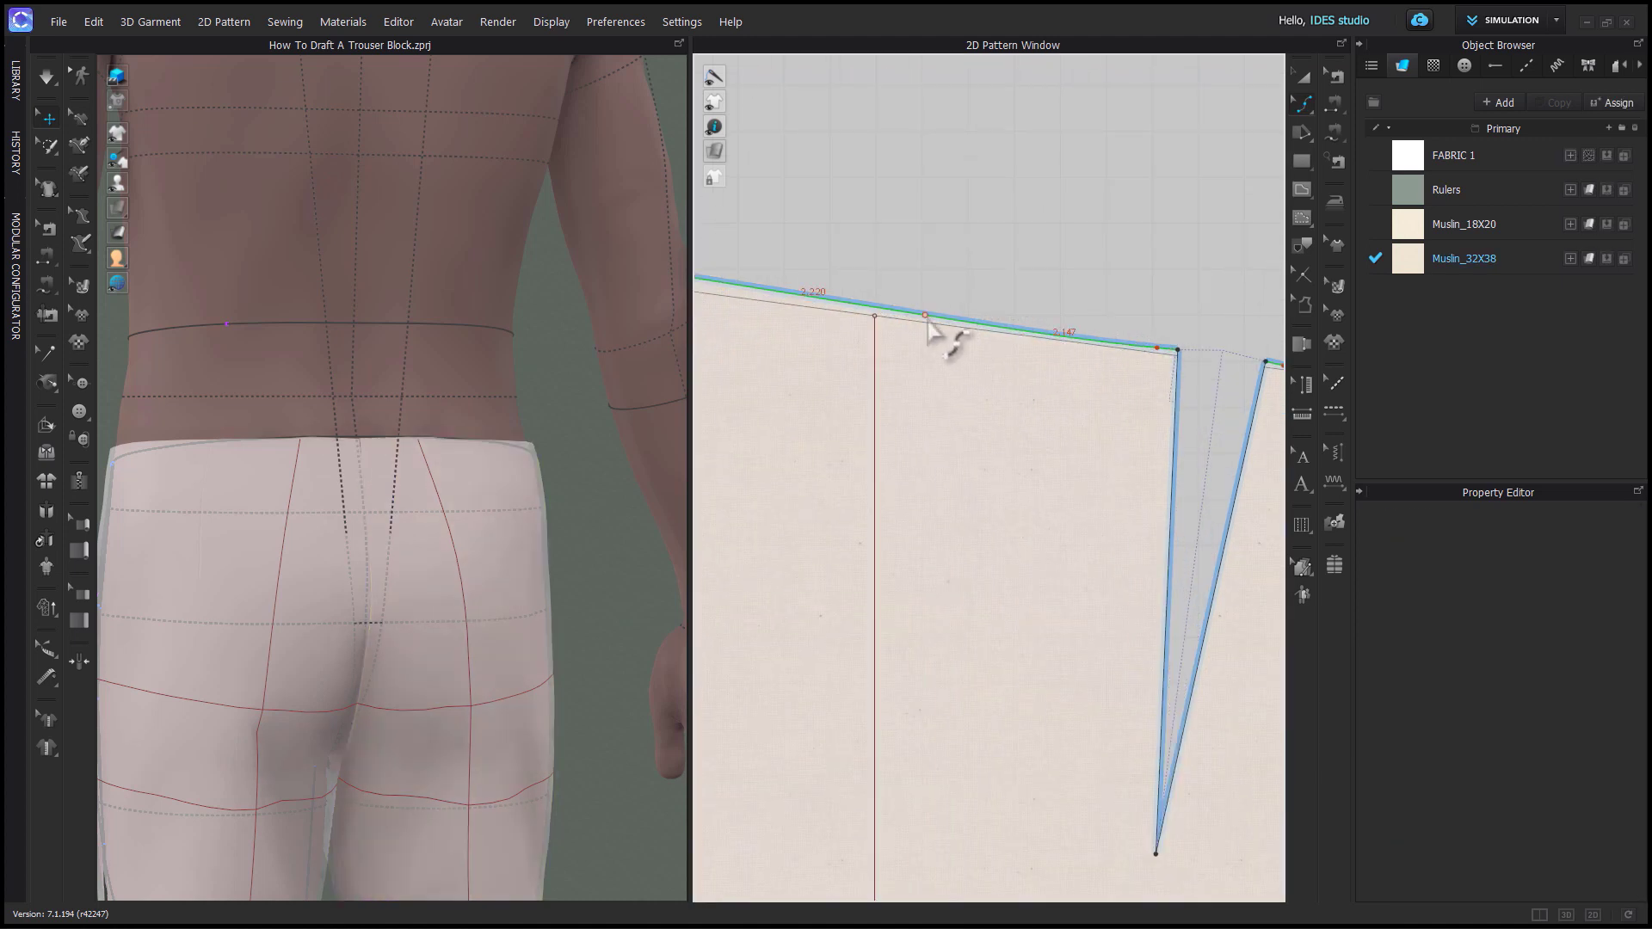
{"action": "scroll", "coordinate": [968, 405], "scroll_direction": "down", "scroll_amount": 2}
{"action": "left_click", "coordinate": [988, 472]}
{"action": "scroll", "coordinate": [1161, 361], "scroll_direction": "up", "scroll_amount": 2}
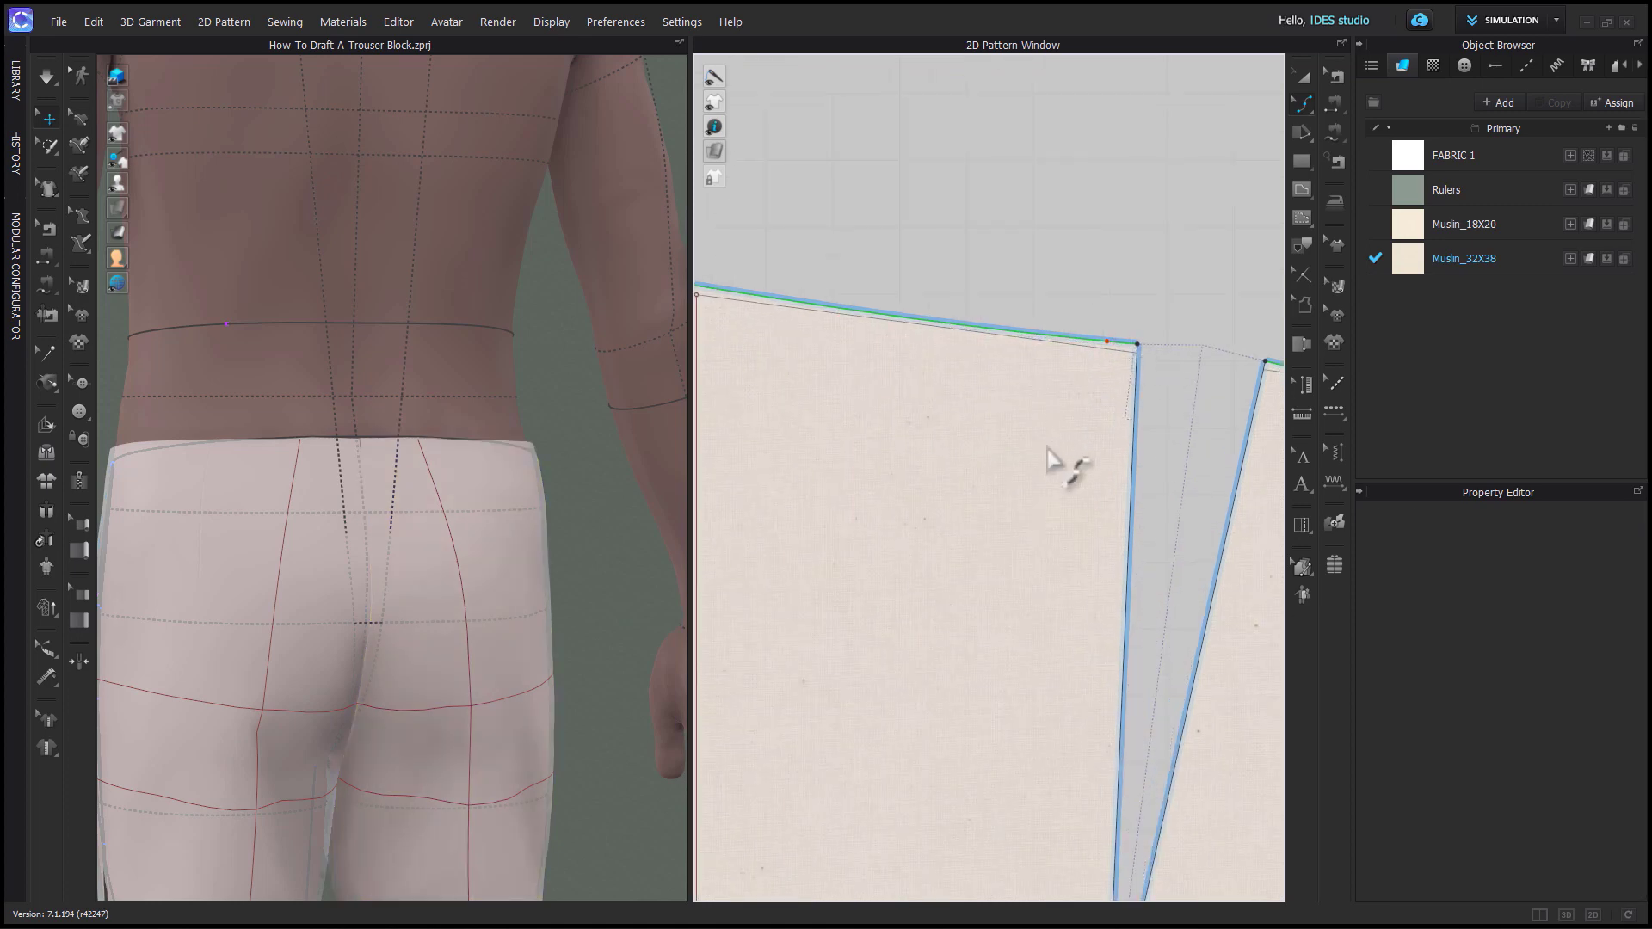
{"action": "scroll", "coordinate": [1048, 461], "scroll_direction": "down", "scroll_amount": 2}
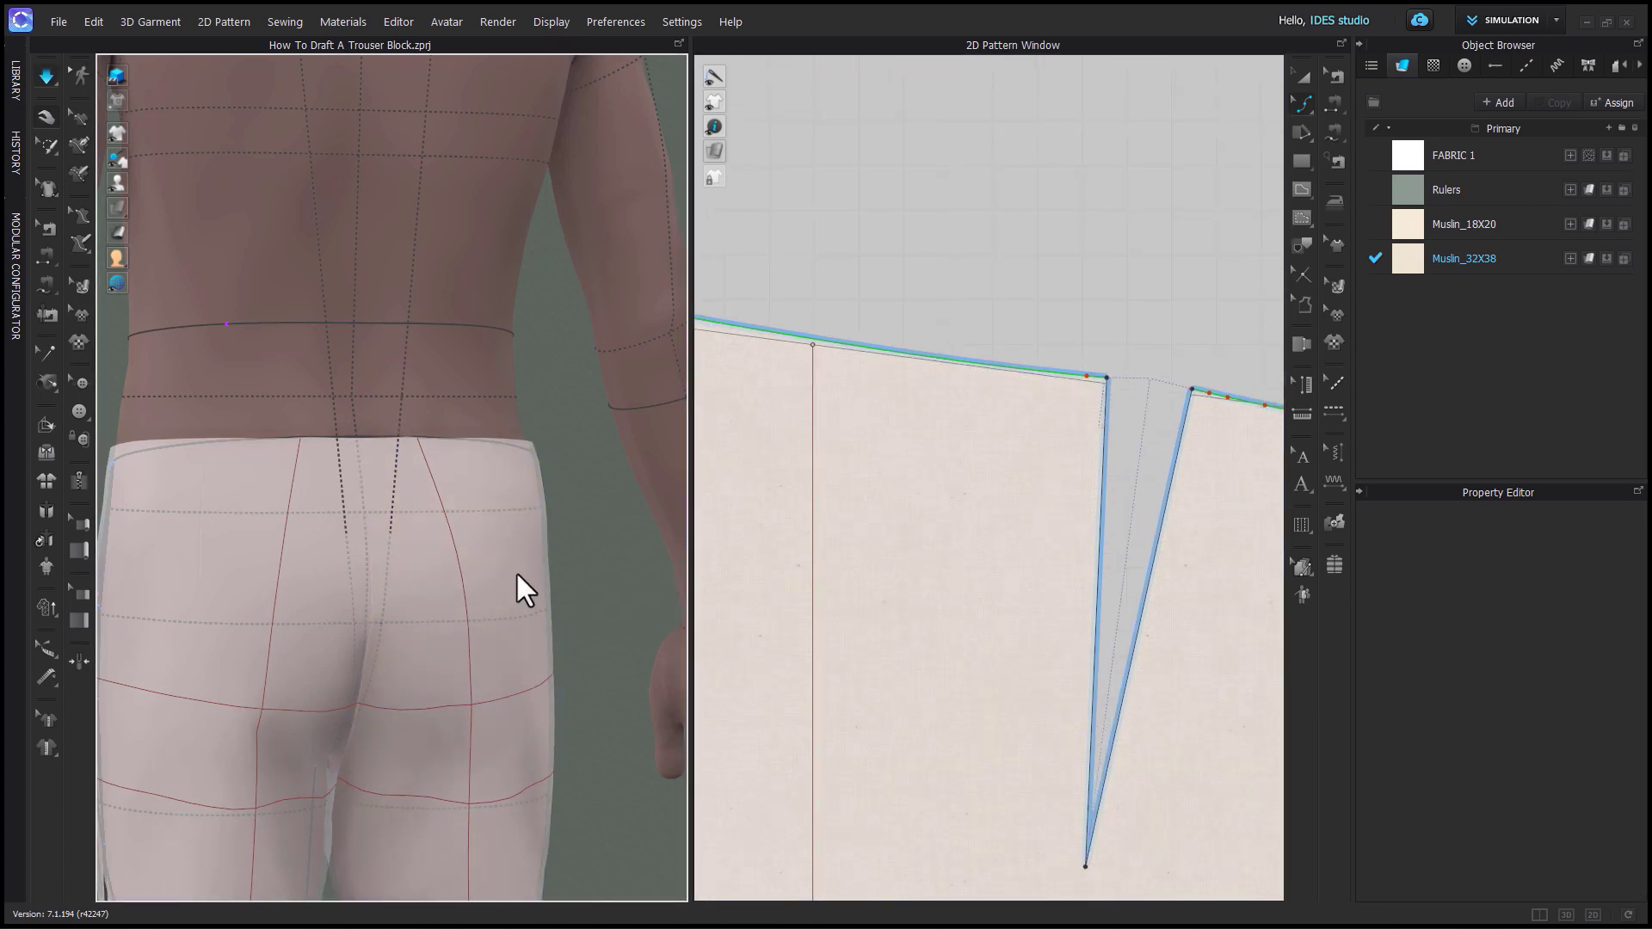
Examine the simulated trousers around the side, front waist and crotch against the avatar's measurement lines.
{"action": "right_click_drag", "start_coordinate": [520, 576], "coordinate": [361, 582]}
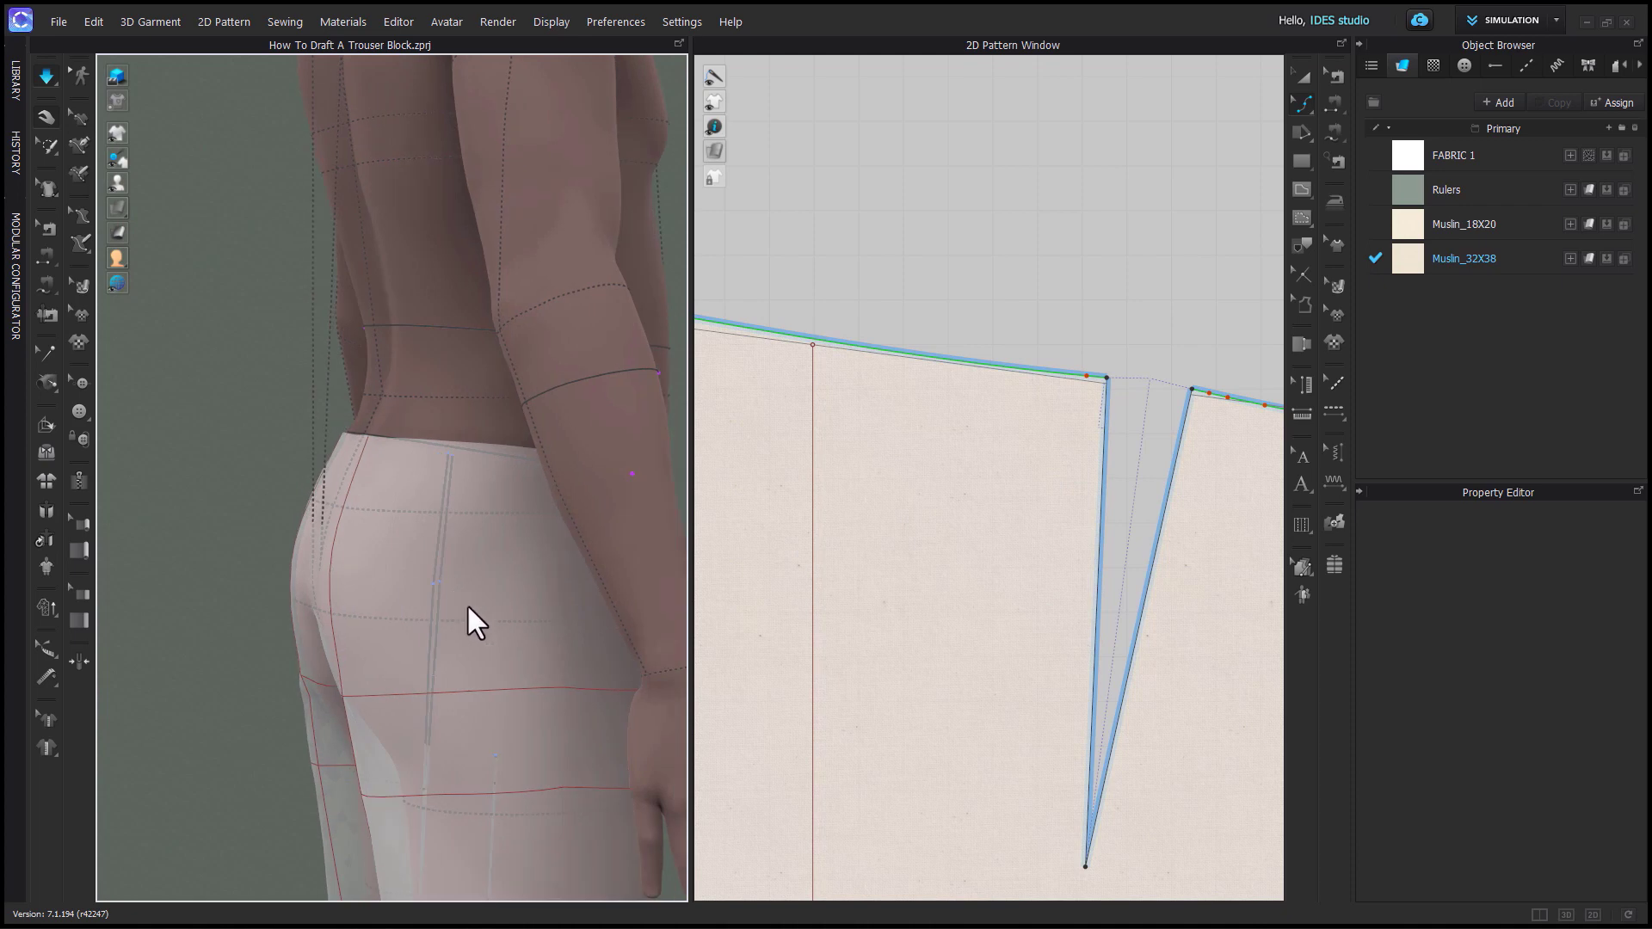
{"action": "right_click_drag", "start_coordinate": [469, 607], "coordinate": [518, 669]}
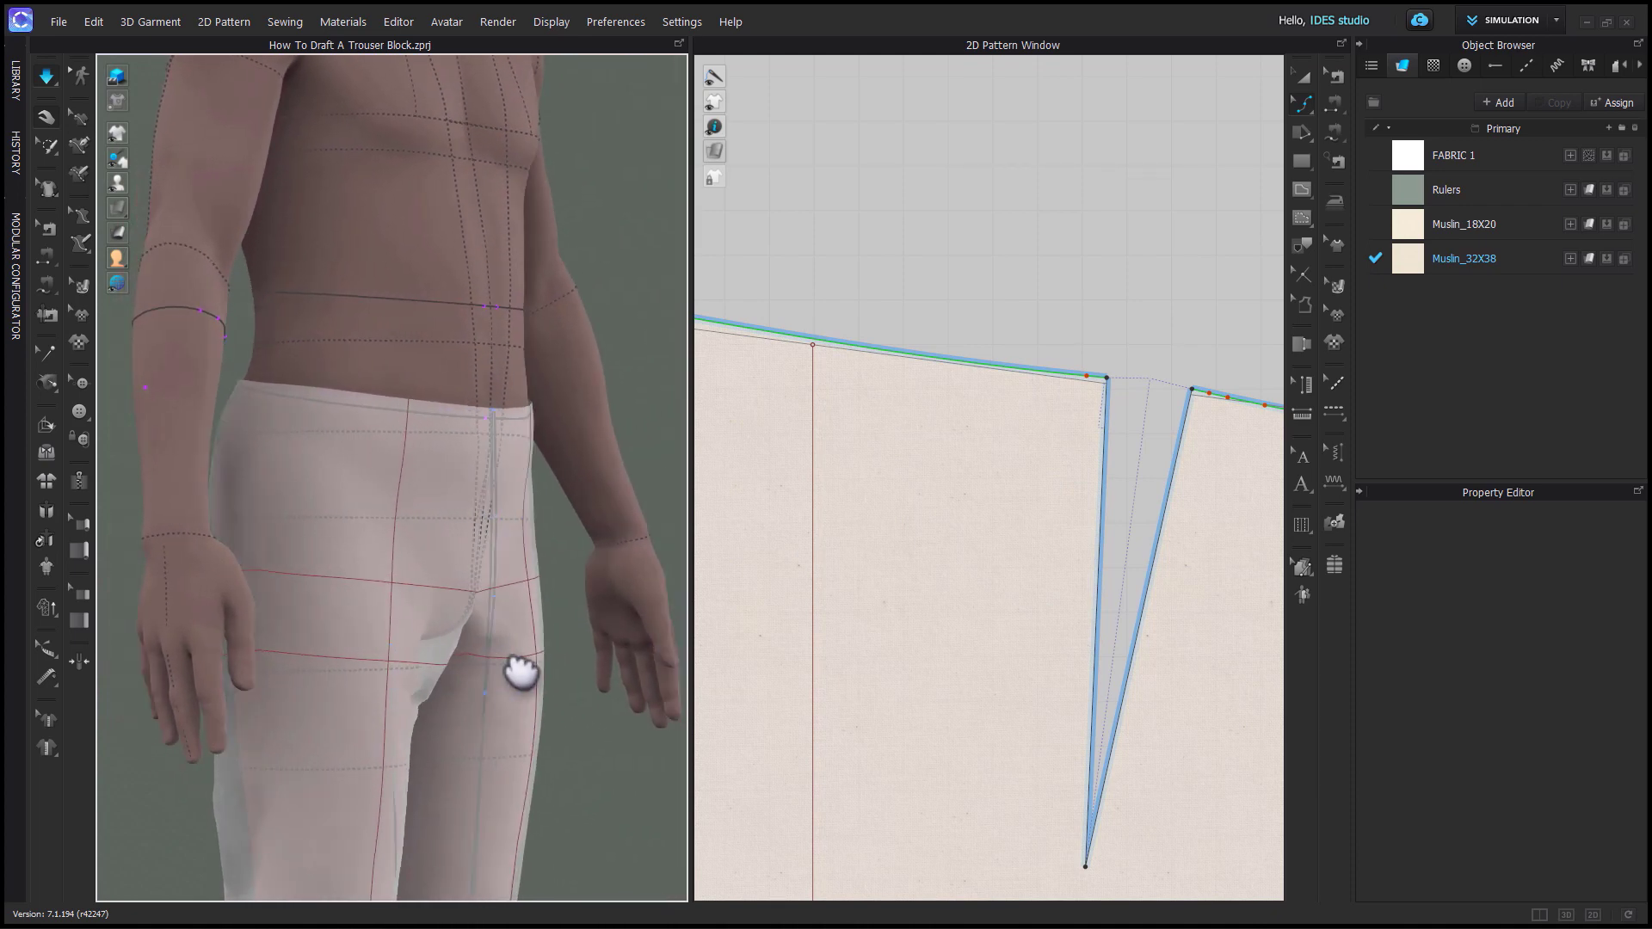
{"action": "left_click", "coordinate": [492, 440]}
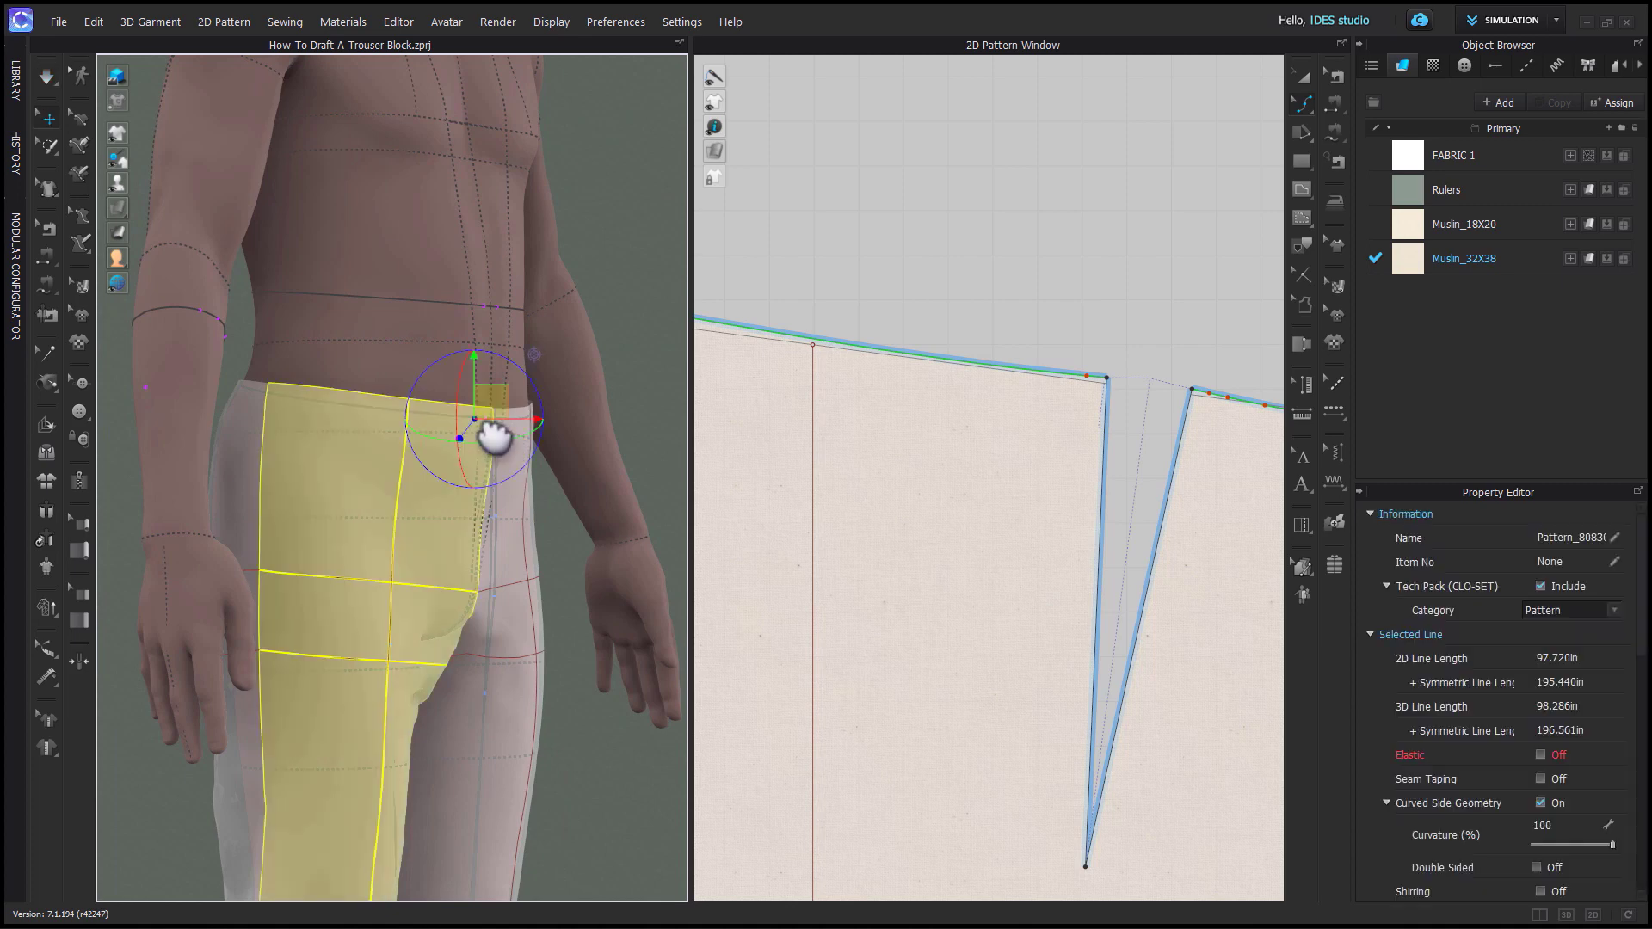
{"action": "mouse_move", "coordinate": [544, 545]}
{"action": "right_mouse_down"}
{"action": "mouse_move", "coordinate": [442, 542]}
{"action": "mouse_move", "coordinate": [756, 557]}
{"action": "mouse_move", "coordinate": [519, 545]}
{"action": "right_mouse_up"}
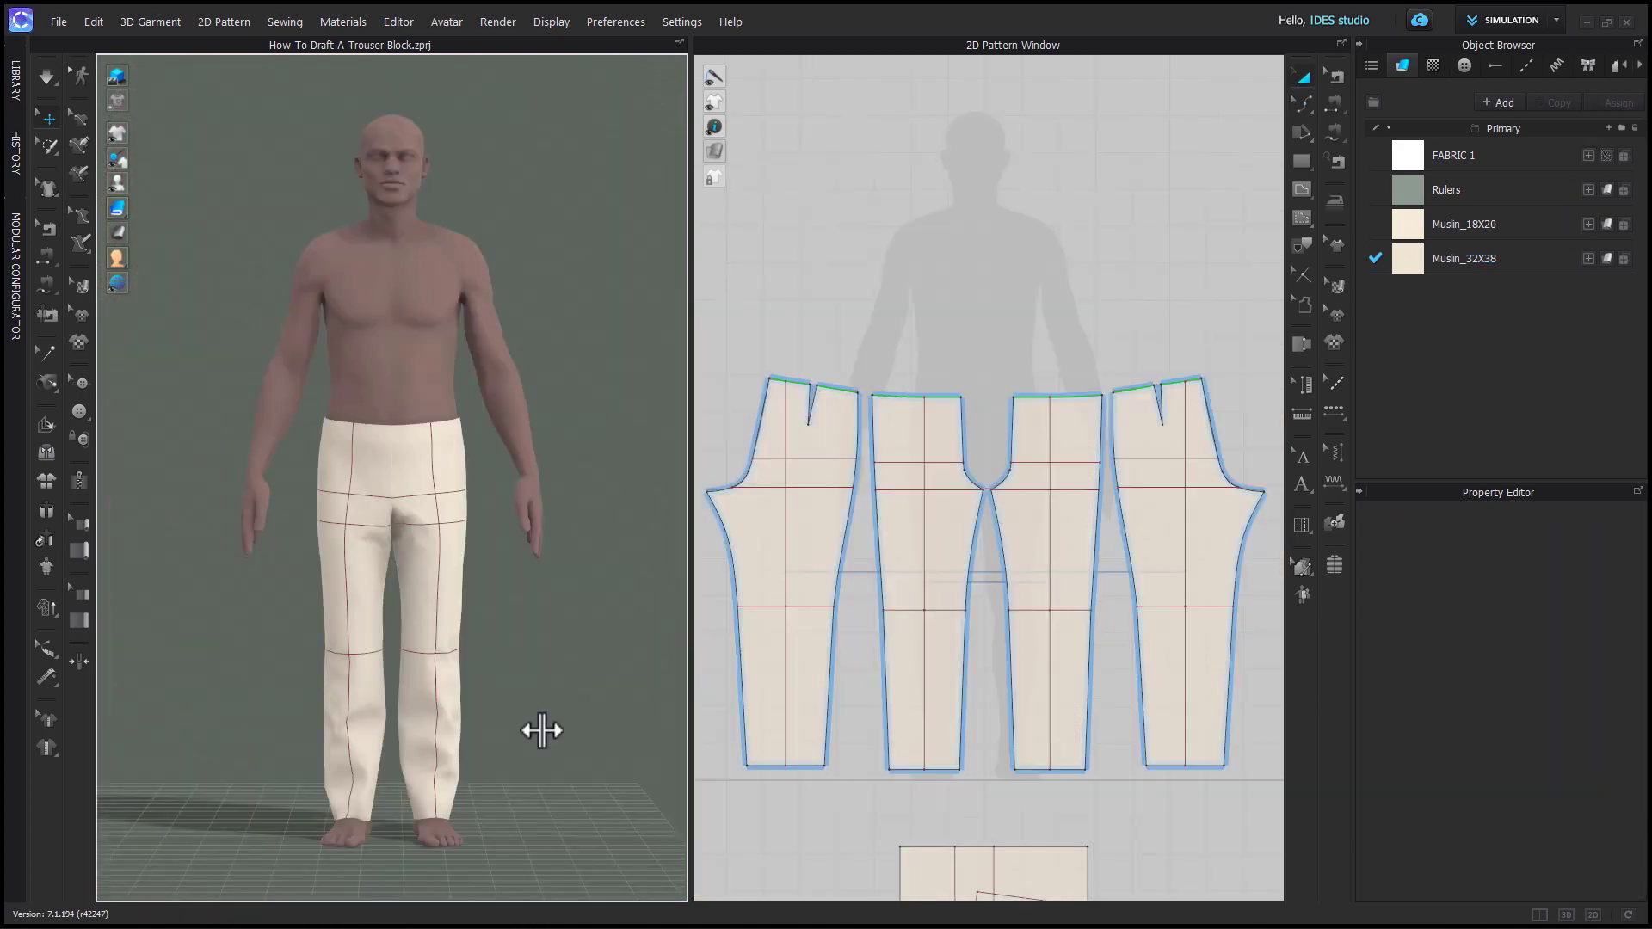